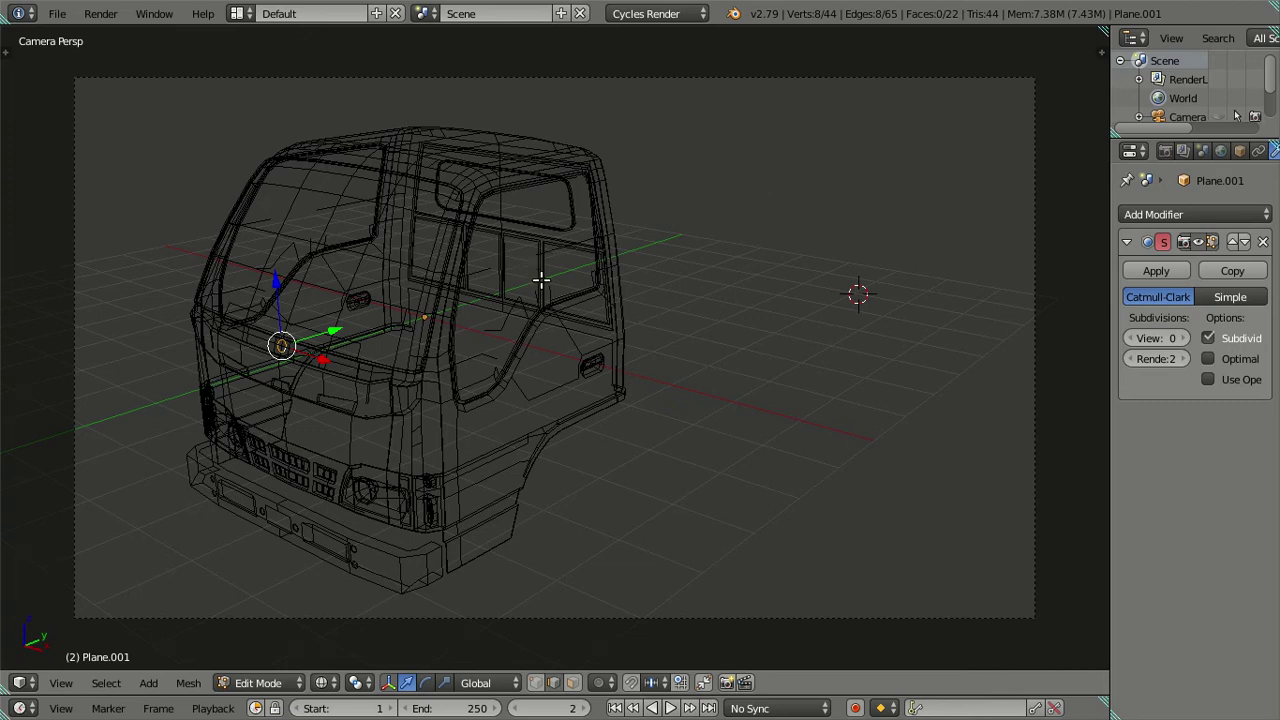
# Step: Frame the windshield strip from the front in solid shading, with a small grab adjustment
pyautogui.press('KP_1')
pyautogui.scroll(1, 590, 360)
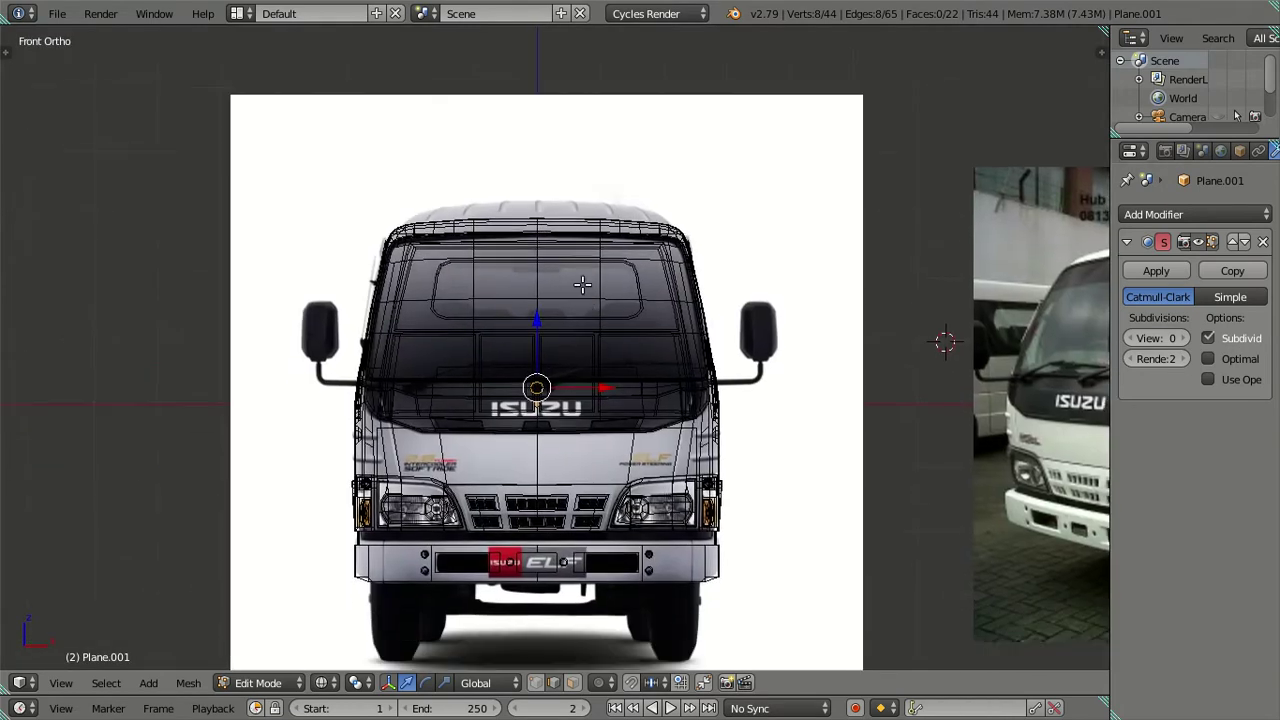
pyautogui.scroll(2, 584, 354)
pyautogui.scroll(1, 584, 354)
pyautogui.press('z')
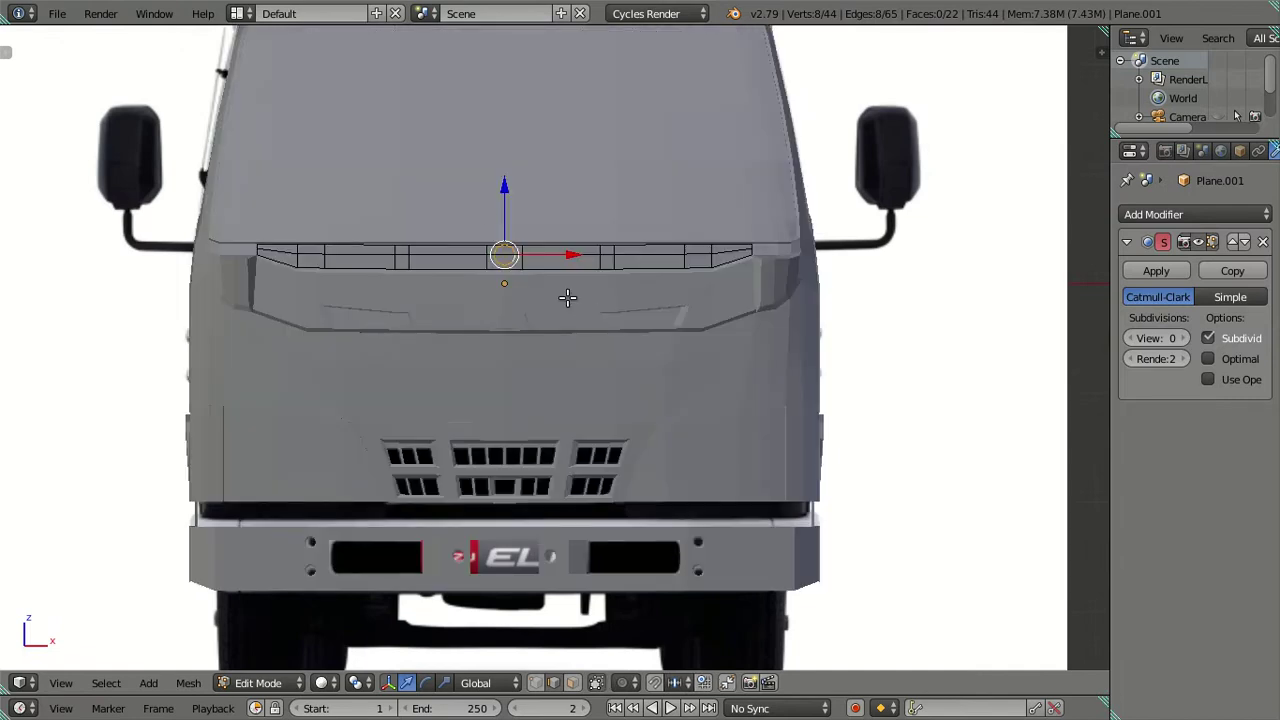
pyautogui.press('z')
pyautogui.scroll(3, 481, 316)
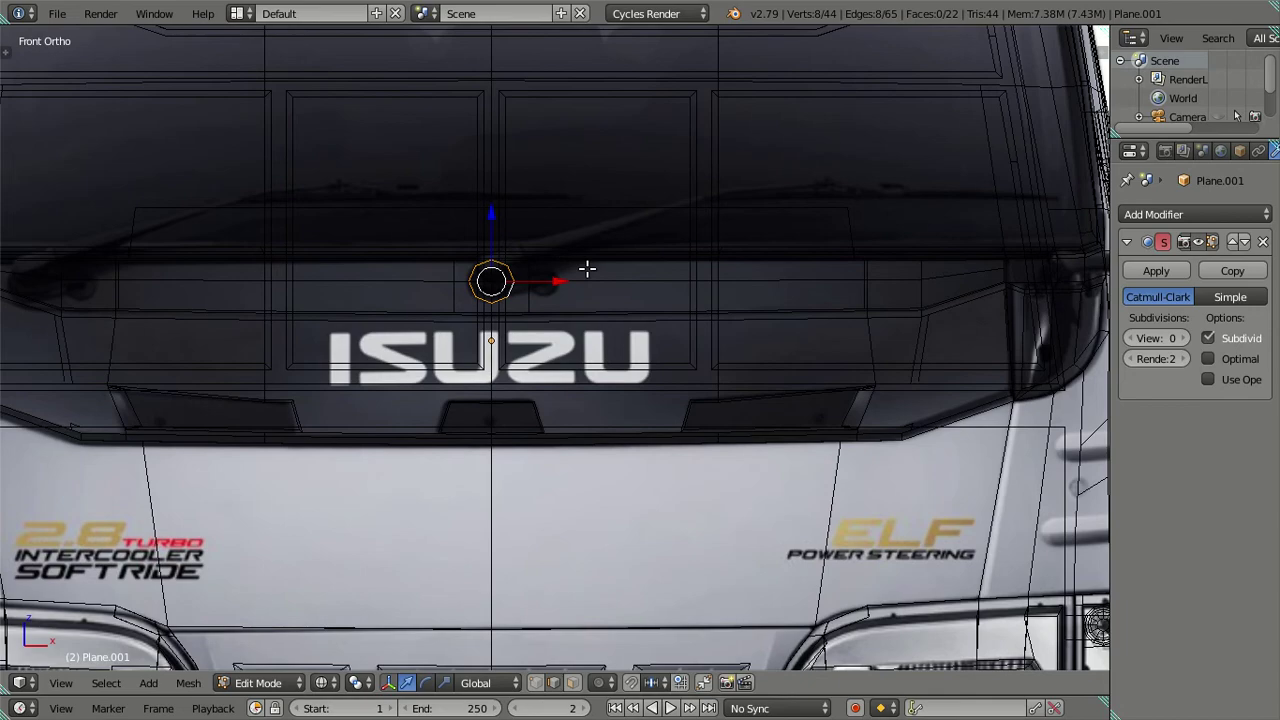
pyautogui.moveTo(587, 269); pyautogui.dragTo(469, 277, button='middle')
pyautogui.press('z')
pyautogui.moveTo(597, 257)
pyautogui.mouseDown(button='middle')
pyautogui.moveTo(659, 407)
pyautogui.moveTo(666, 374)
pyautogui.moveTo(811, 374)
pyautogui.moveTo(521, 324)
pyautogui.moveTo(531, 366)
pyautogui.moveTo(654, 314)
pyautogui.mouseUp(button='middle')
pyautogui.scroll(2, 650, 395)
pyautogui.press('g')
pyautogui.click(495, 309)
pyautogui.moveTo(495, 309)
pyautogui.mouseDown(button='middle')
pyautogui.moveTo(616, 325)
pyautogui.moveTo(654, 275)
pyautogui.moveTo(703, 303)
pyautogui.mouseUp(button='middle')
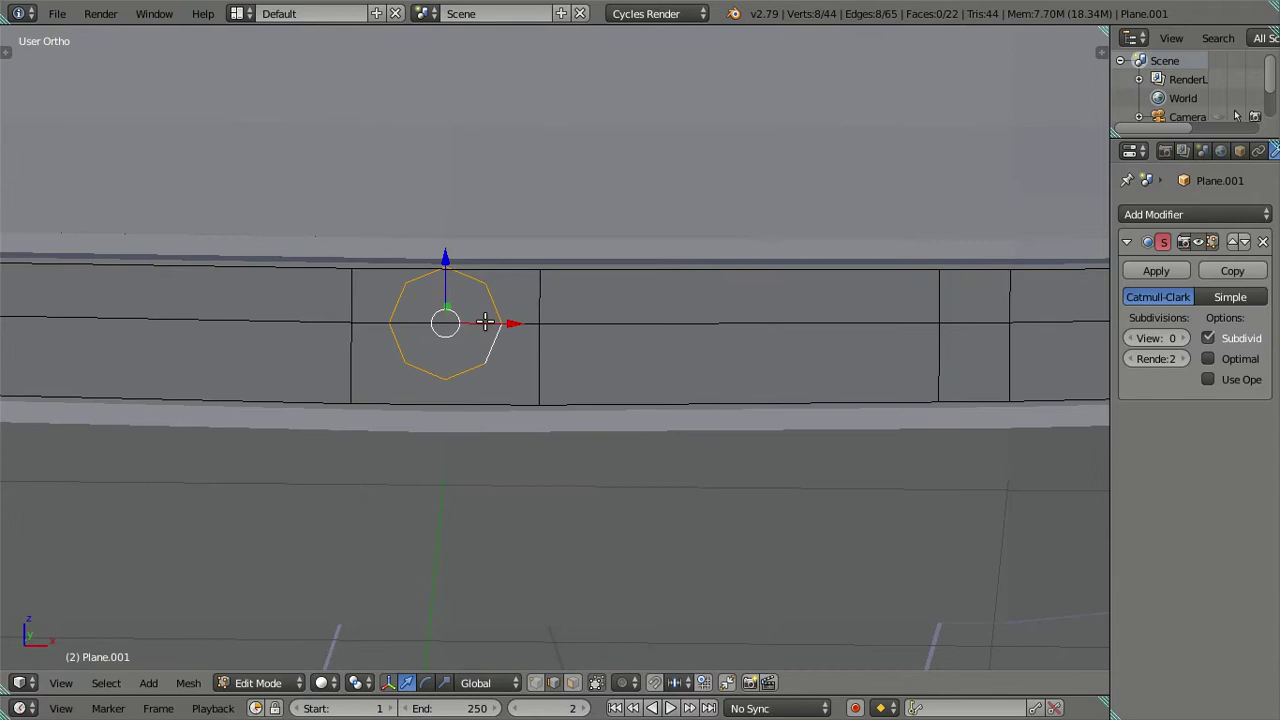
# Step: Delete the old ring's vertices, snap the 3D cursor to the selection, and deselect all
pyautogui.press('x')
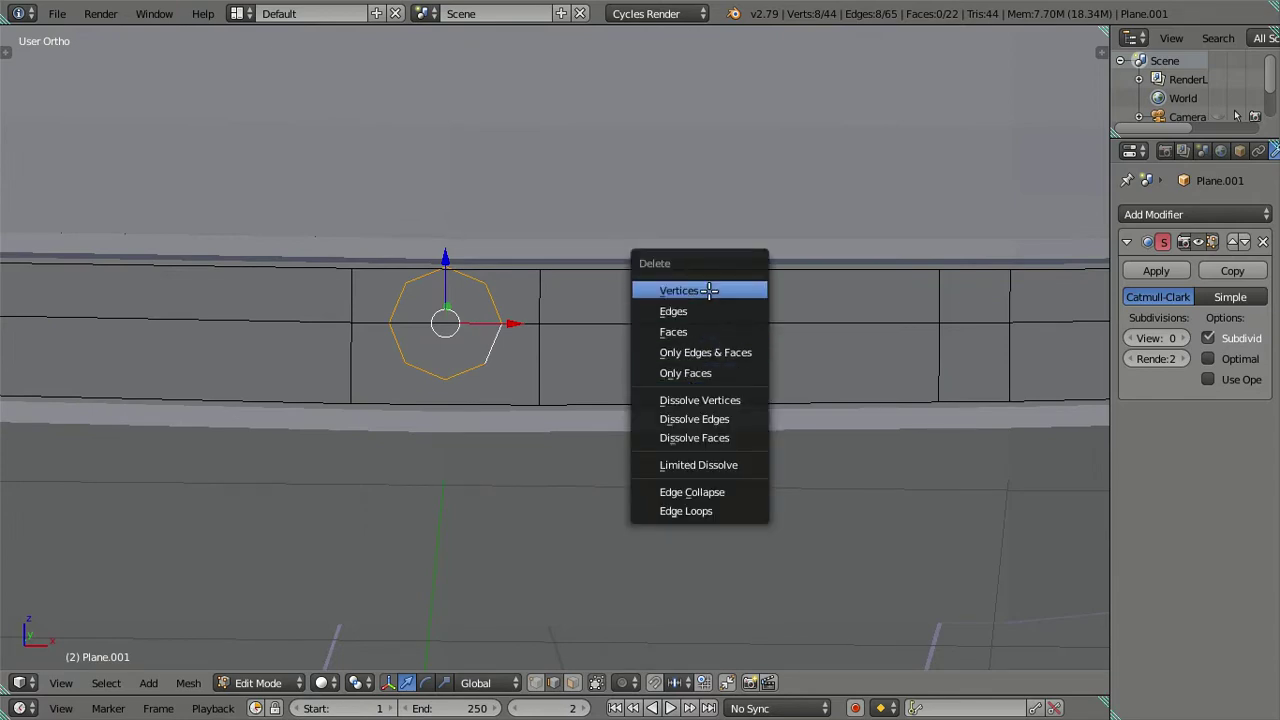
pyautogui.click(714, 290)
pyautogui.hotkey('shift', 's')
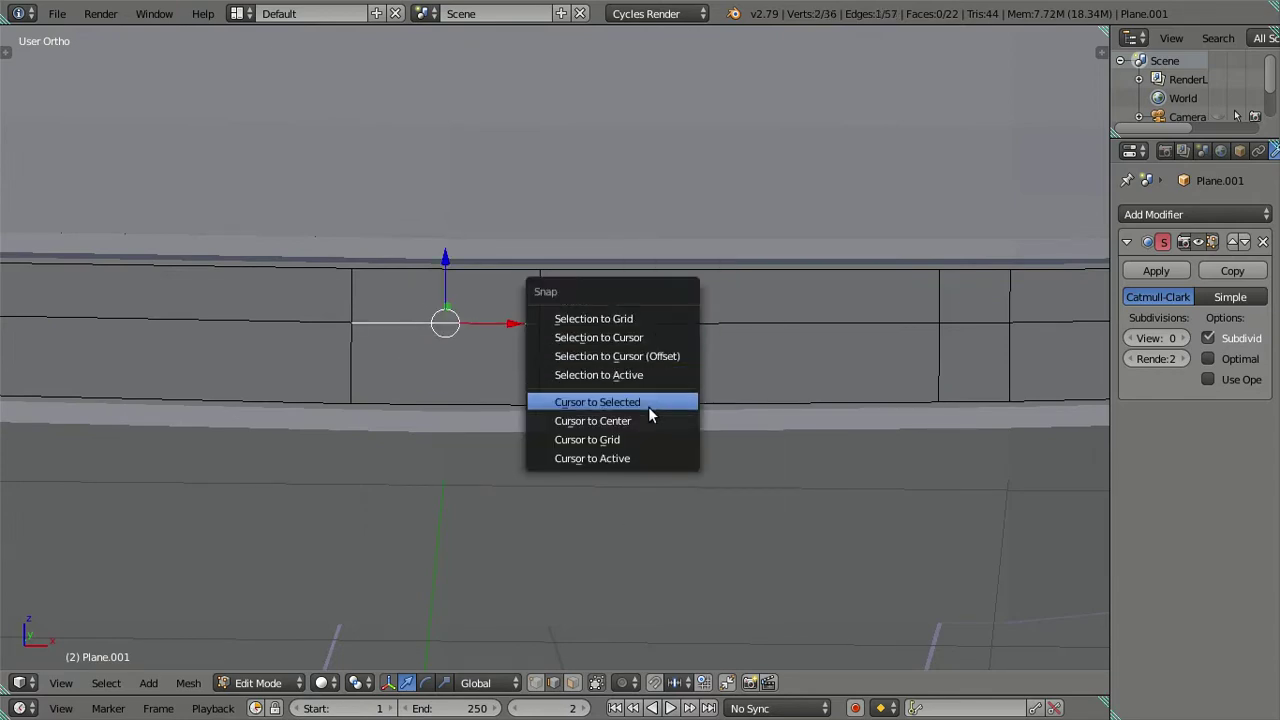
pyautogui.click(648, 402)
pyautogui.scroll(-2, 606, 369)
pyautogui.press('a')
pyautogui.press('t')
pyautogui.scroll(-4, 587, 346)
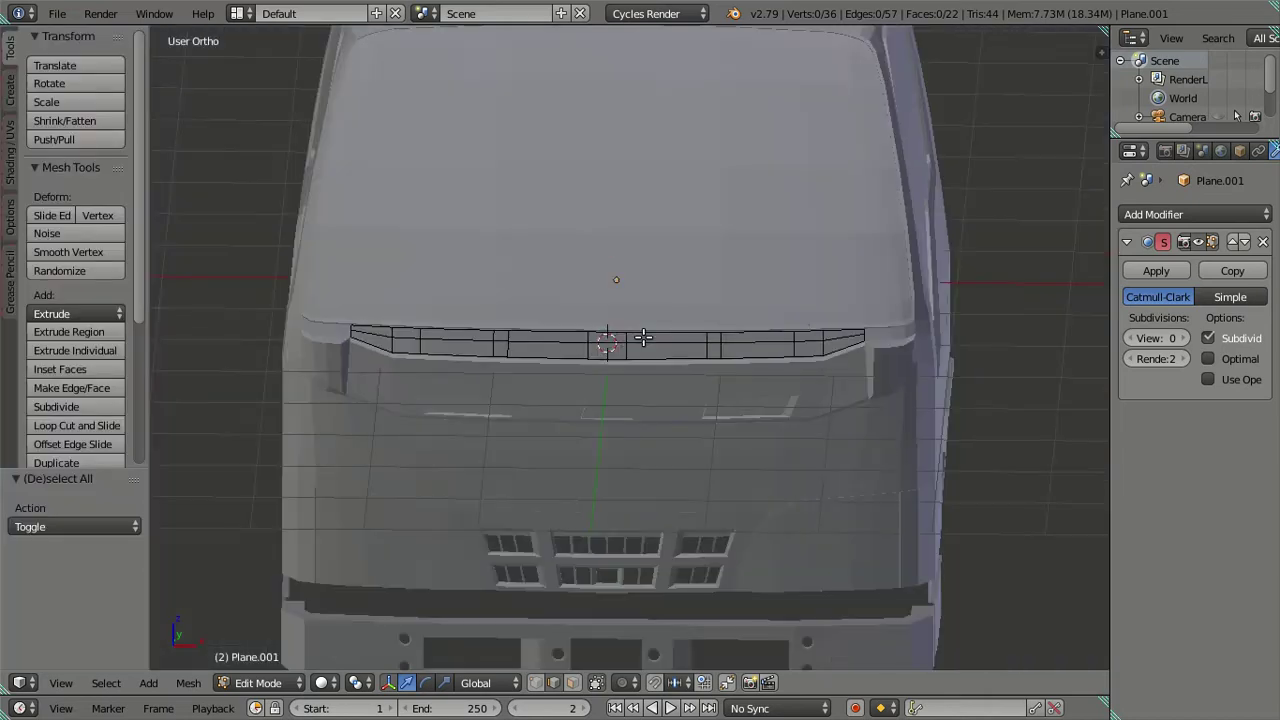
# Step: Add a mesh circle at the cursor and give it 8 vertices
pyautogui.hotkey('shift', 'a')
pyautogui.click(641, 378)
pyautogui.moveTo(641, 374); pyautogui.dragTo(416, 408, button='middle')
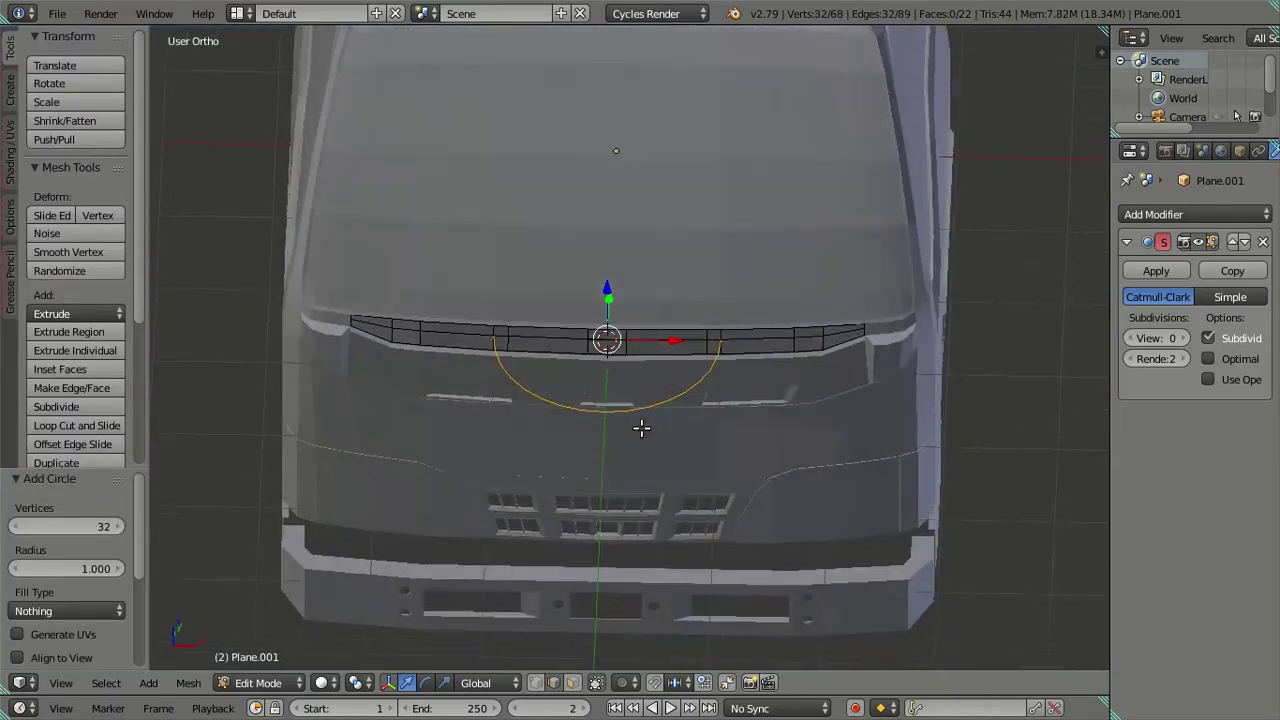
pyautogui.click(63, 524)
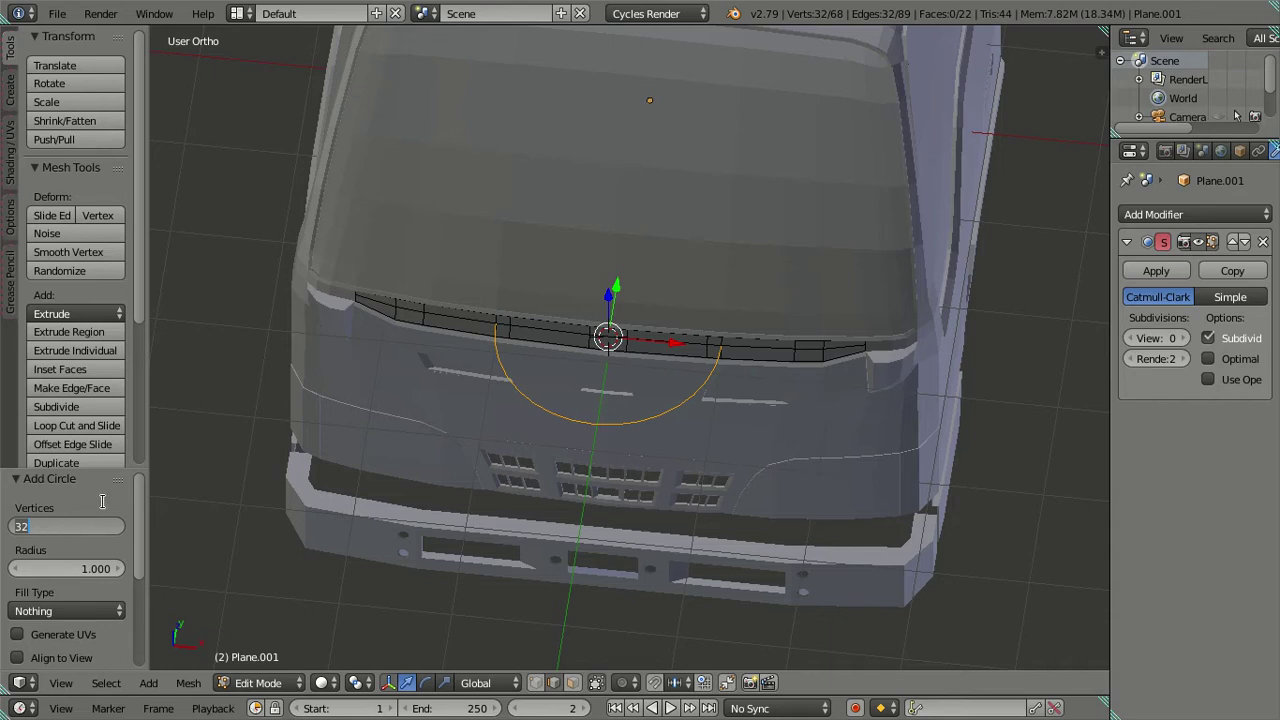
pyautogui.write('8')
pyautogui.press('Return')
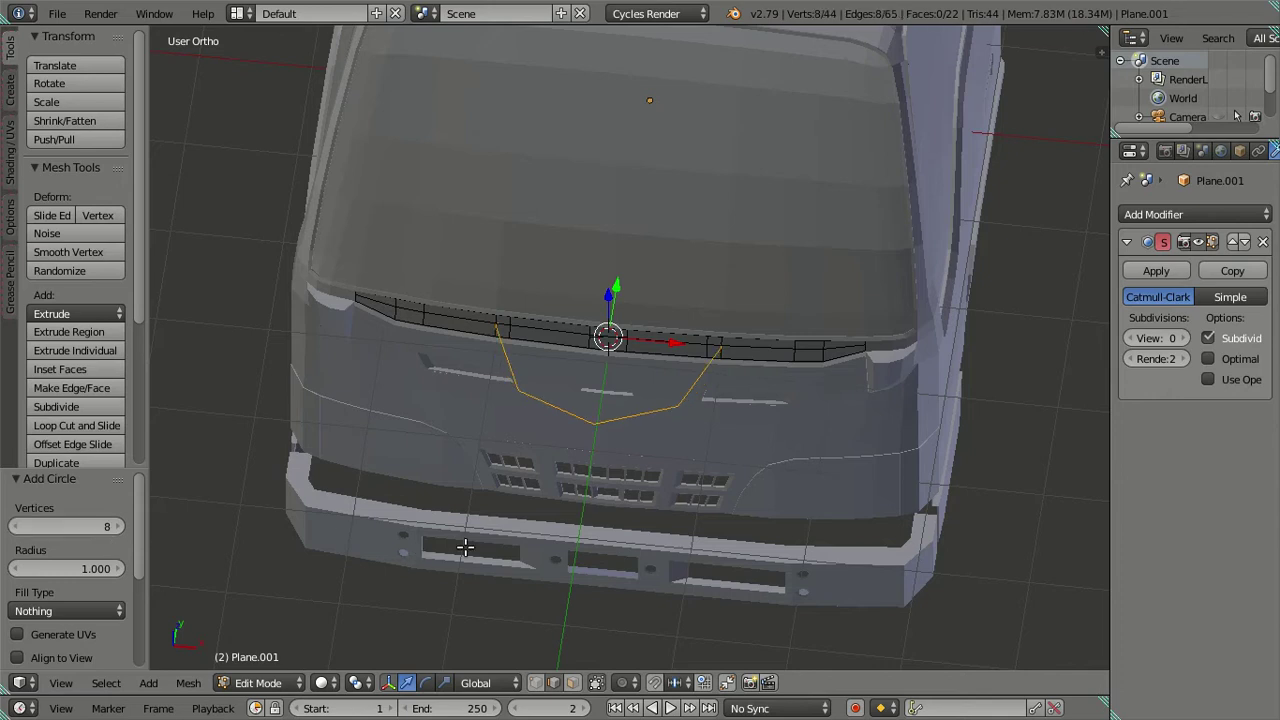
pyautogui.scroll(3, 685, 493)
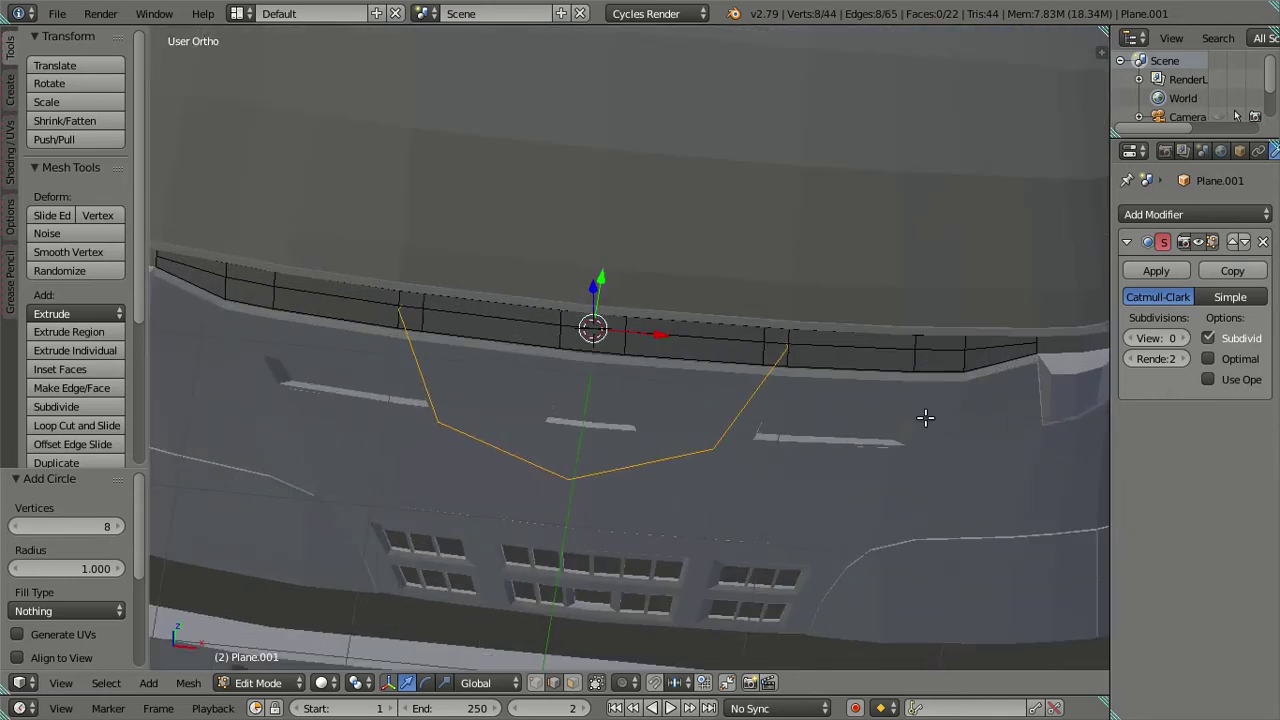
# Step: Scale the new circle down to 0.1
pyautogui.press('s')
pyautogui.press('Escape')
pyautogui.write('s.1')
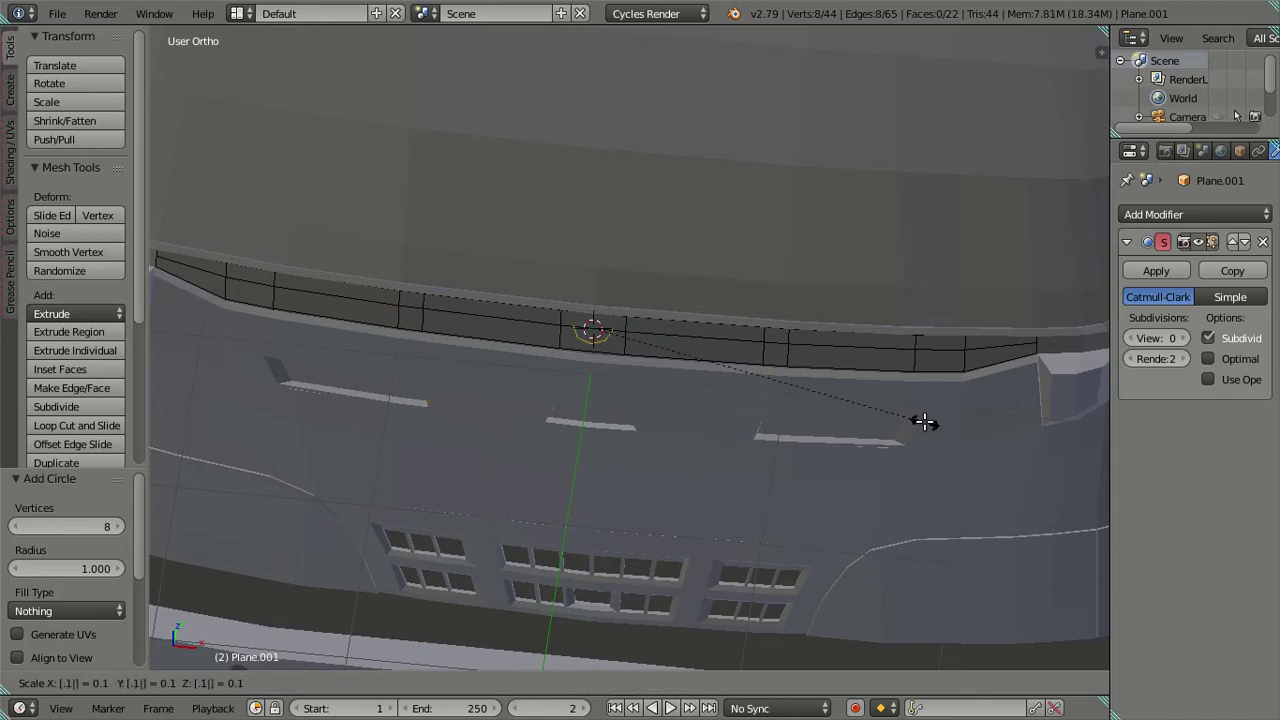
pyautogui.press('Return')
pyautogui.moveTo(877, 420); pyautogui.dragTo(638, 325, button='middle')
pyautogui.scroll(1, 640, 325)
pyautogui.scroll(2, 722, 411)
# Step: Rotate the circle 90° about the X axis so it stands upright
pyautogui.press('r')
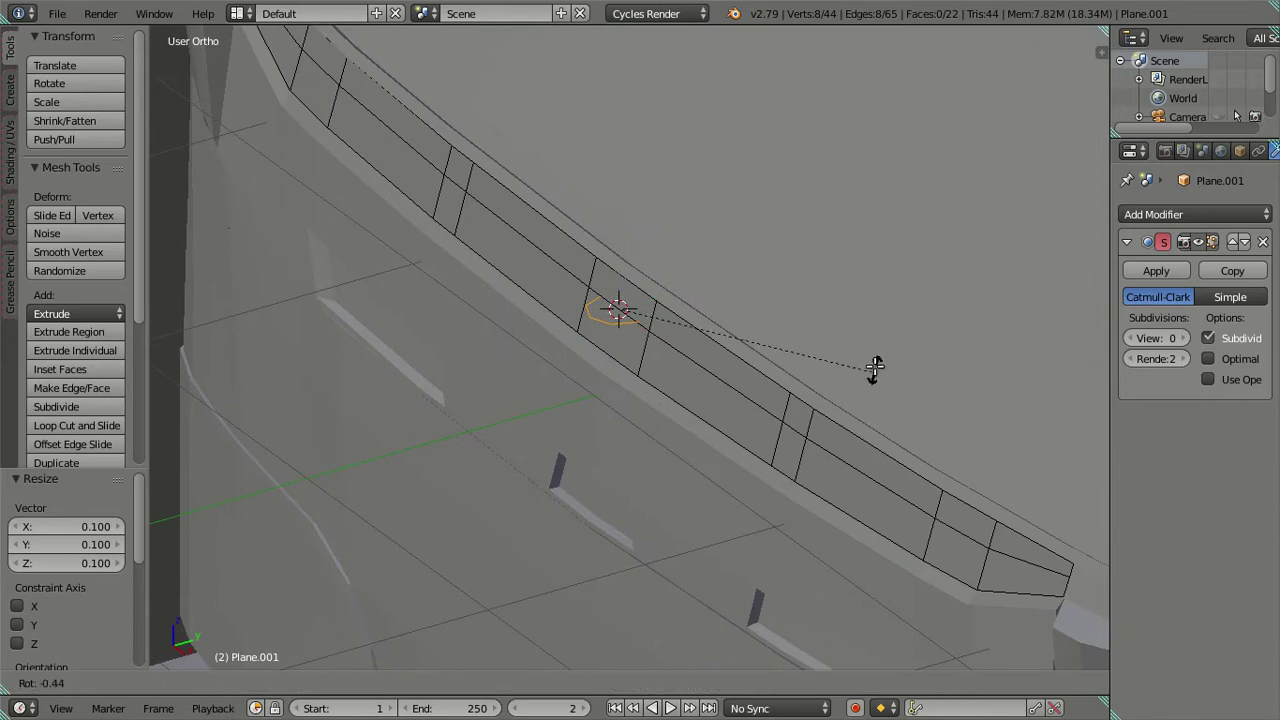
pyautogui.write('x90')
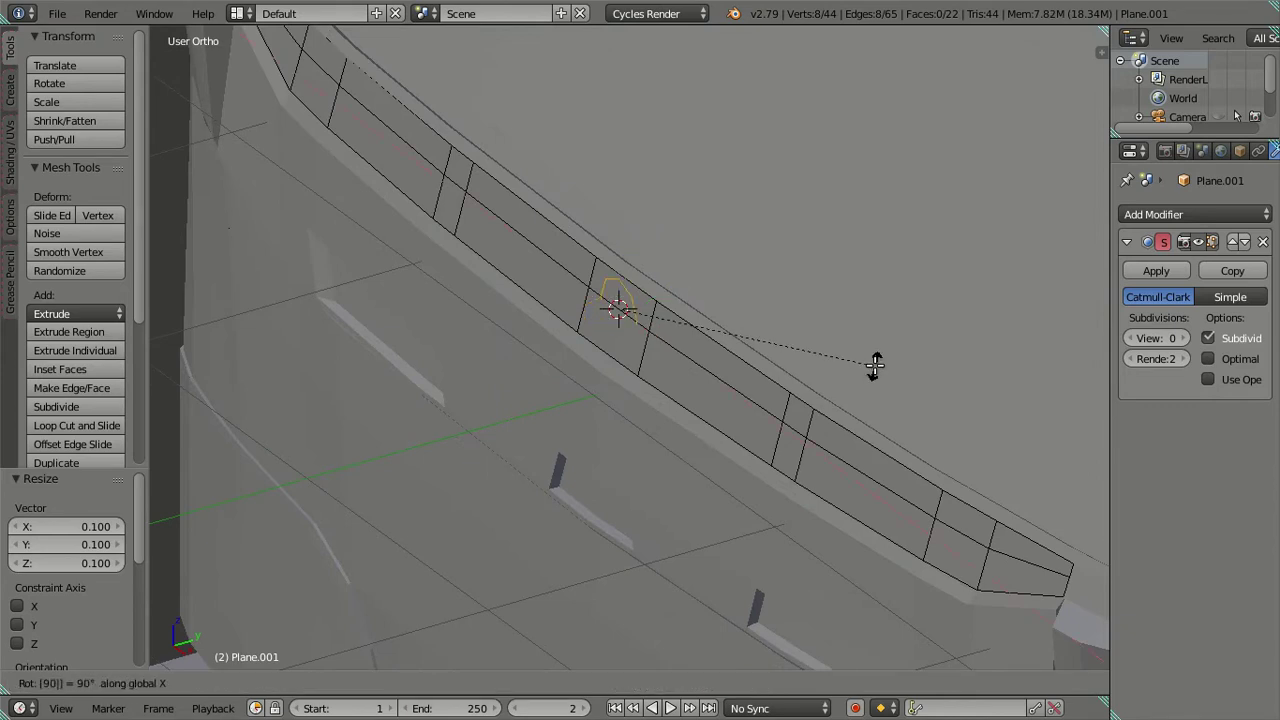
pyautogui.press('Return')
pyautogui.scroll(1, 780, 350)
pyautogui.moveTo(737, 343)
pyautogui.mouseDown(button='middle')
pyautogui.moveTo(734, 289)
pyautogui.moveTo(683, 305)
pyautogui.mouseUp(button='middle')
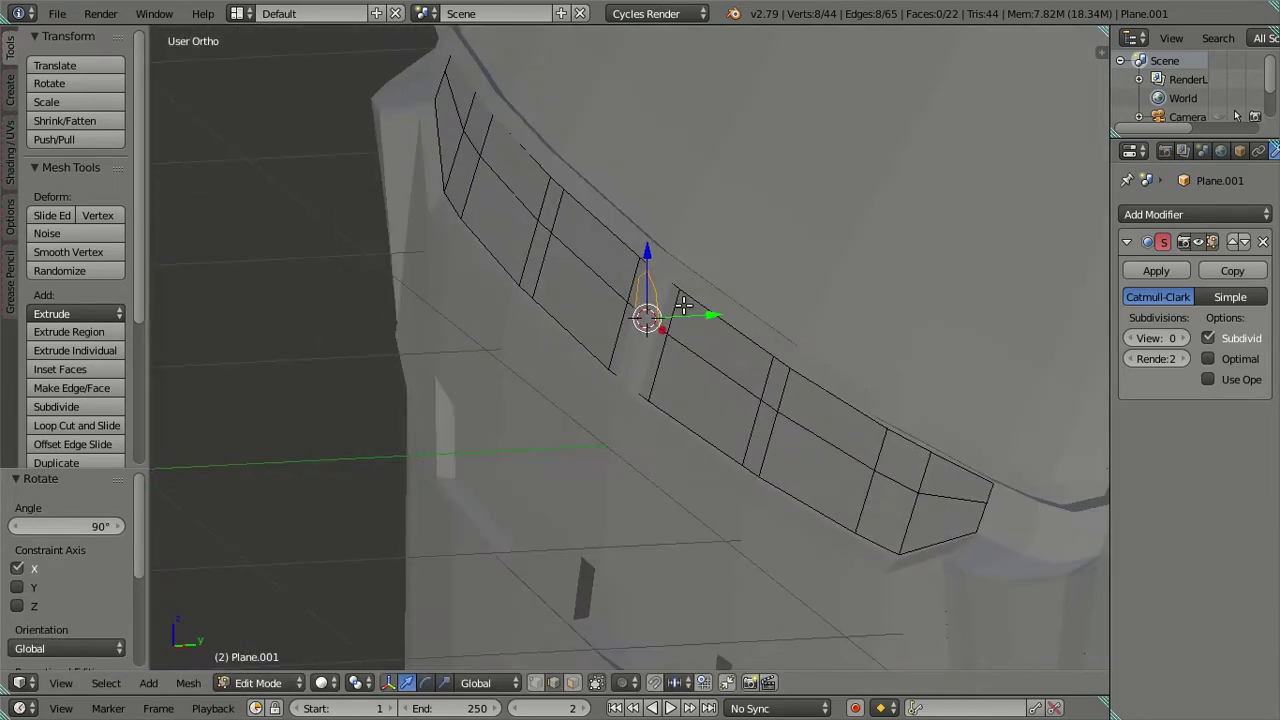
pyautogui.press('t')
pyautogui.scroll(3, 686, 306)
pyautogui.moveTo(657, 360); pyautogui.dragTo(627, 289, button='middle')
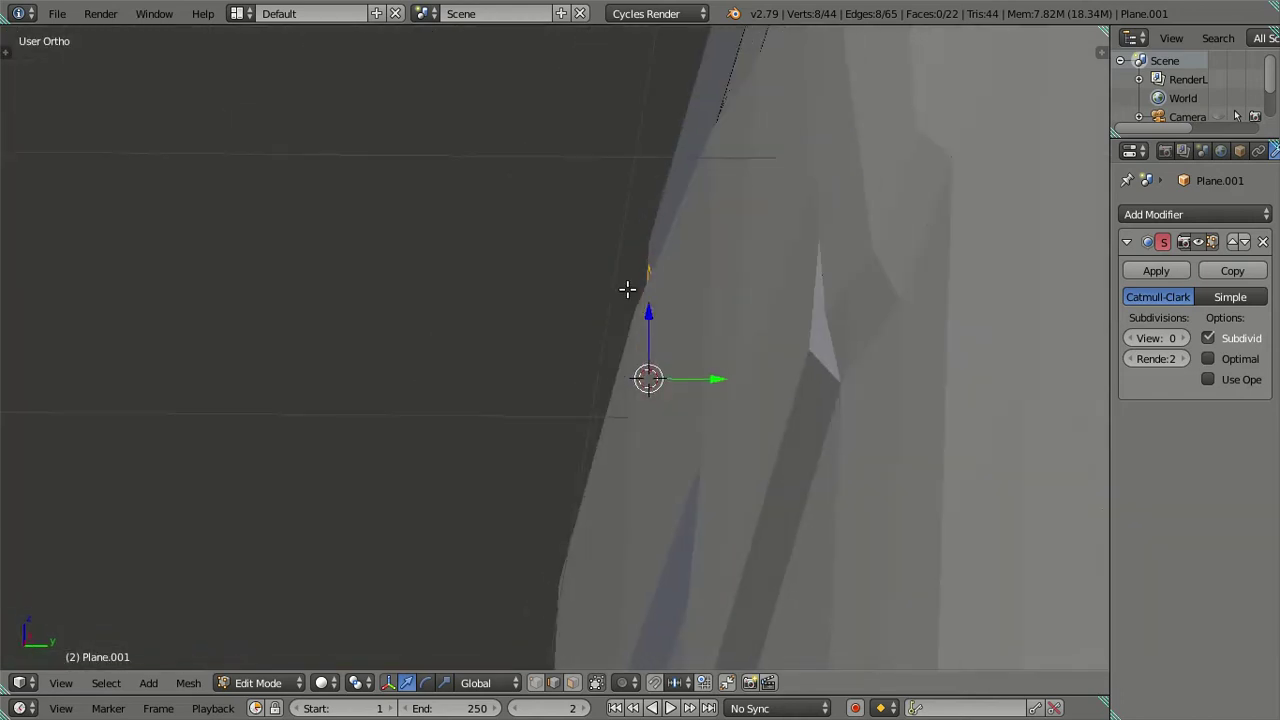
# Step: Check the upright ring from the right side view in wireframe
pyautogui.press('KP_3')
pyautogui.scroll(2, 800, 343)
pyautogui.press('z')
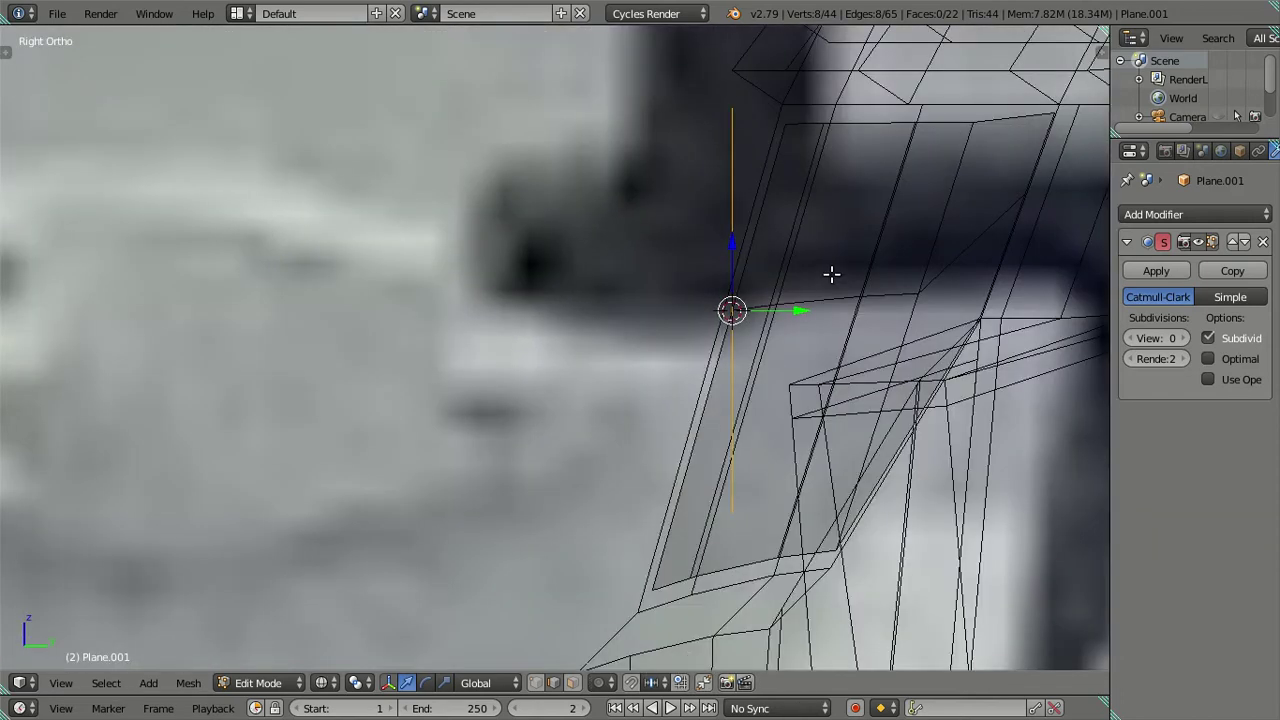
pyautogui.keyDown('shift'); pyautogui.moveTo(831, 274); pyautogui.dragTo(763, 320, button='middle'); pyautogui.keyUp('shift')
pyautogui.scroll(-2, 753, 308)
pyautogui.scroll(-2, 700, 308)
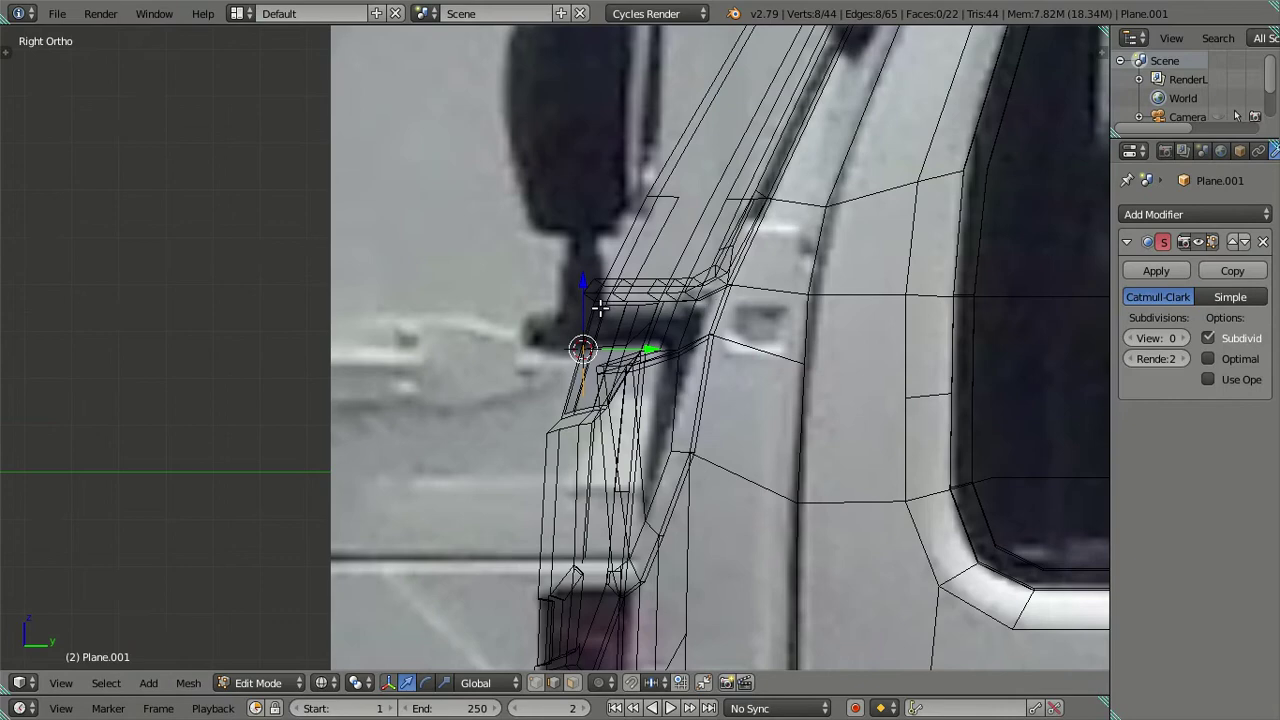
pyautogui.moveTo(600, 308); pyautogui.dragTo(634, 320, button='middle')
pyautogui.scroll(3, 781, 351)
pyautogui.scroll(-3, 781, 351)
pyautogui.moveTo(781, 351); pyautogui.dragTo(664, 336, button='middle')
pyautogui.press('KP_1')
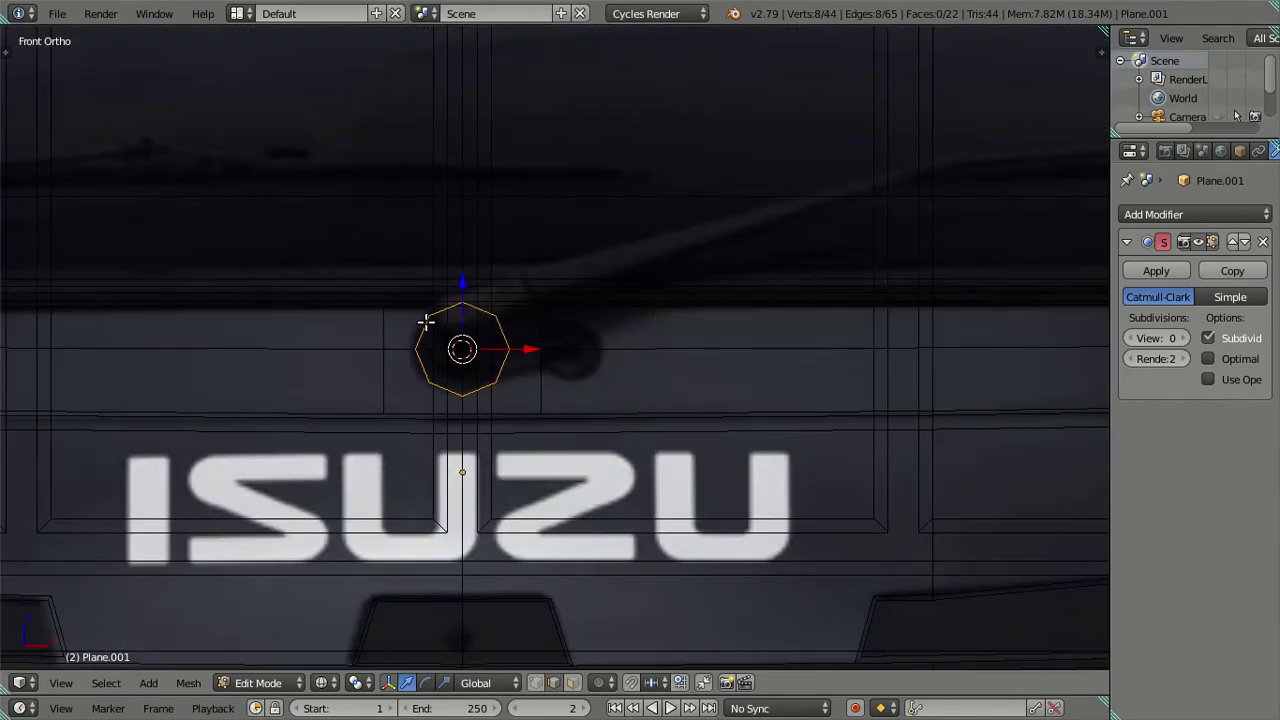
pyautogui.scroll(-2, 470, 350)
pyautogui.scroll(-5, 763, 360)
pyautogui.scroll(-5, 823, 360)
pyautogui.keyDown('shift'); pyautogui.moveTo(823, 360); pyautogui.dragTo(175, 358, button='middle'); pyautogui.keyUp('shift')
pyautogui.scroll(5, 175, 358)
pyautogui.keyDown('shift'); pyautogui.moveTo(351, 374); pyautogui.dragTo(808, 420, button='middle'); pyautogui.keyUp('shift')
pyautogui.scroll(5, 635, 450)
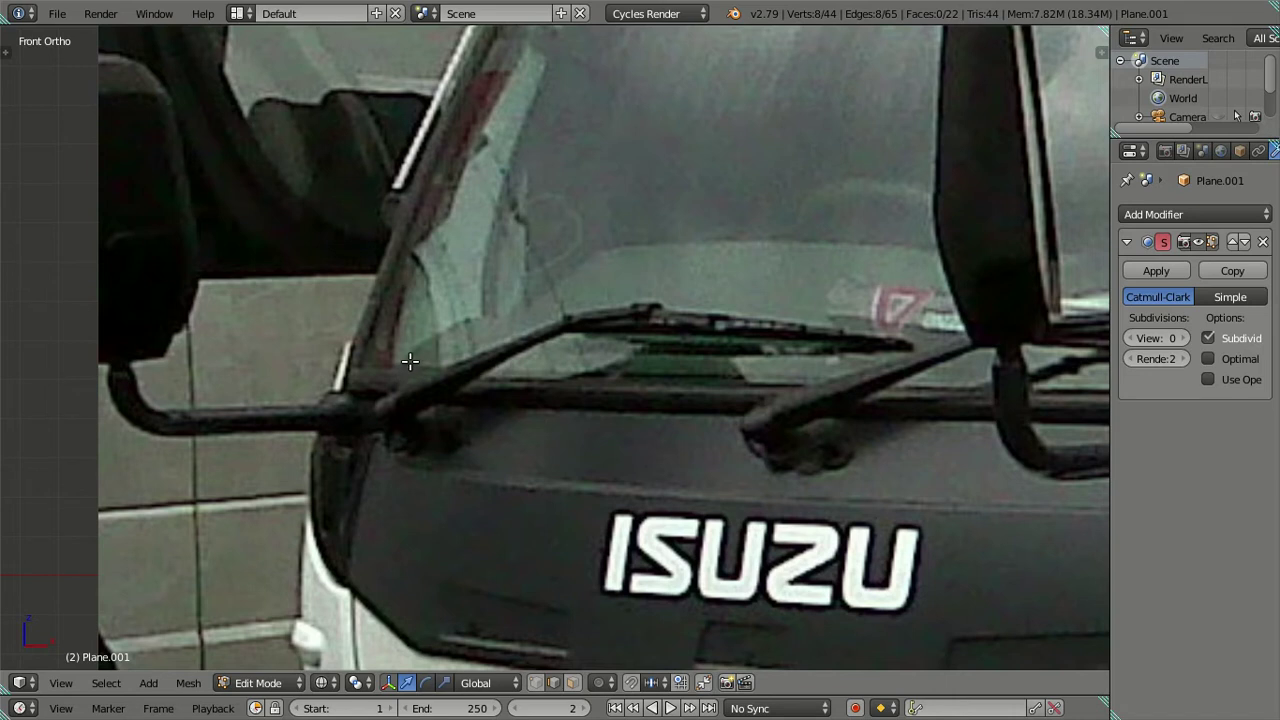
pyautogui.scroll(-3, 410, 361)
pyautogui.keyDown('shift'); pyautogui.moveTo(410, 361); pyautogui.dragTo(458, 339, button='middle'); pyautogui.keyUp('shift')
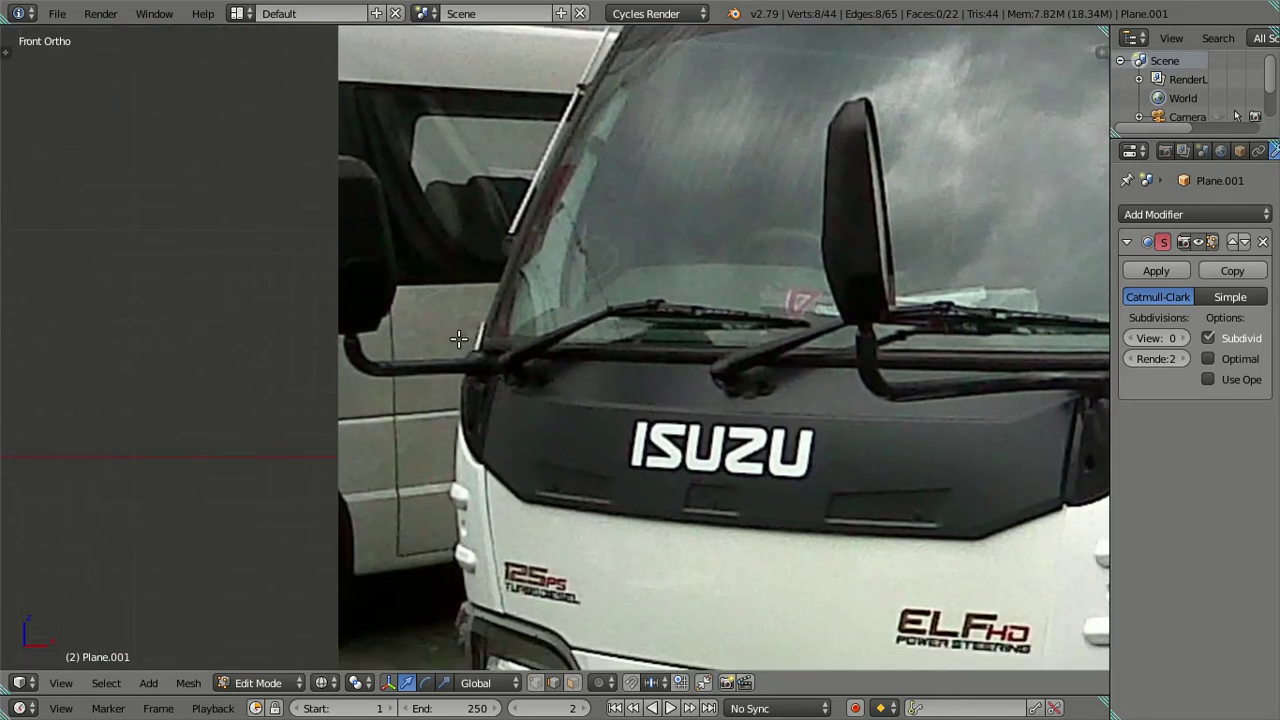
pyautogui.moveTo(458, 339)
pyautogui.keyDown('shift'); pyautogui.mouseDown(button='middle')
pyautogui.moveTo(701, 336)
pyautogui.moveTo(399, 342)
pyautogui.mouseUp(button='middle'); pyautogui.keyUp('shift')
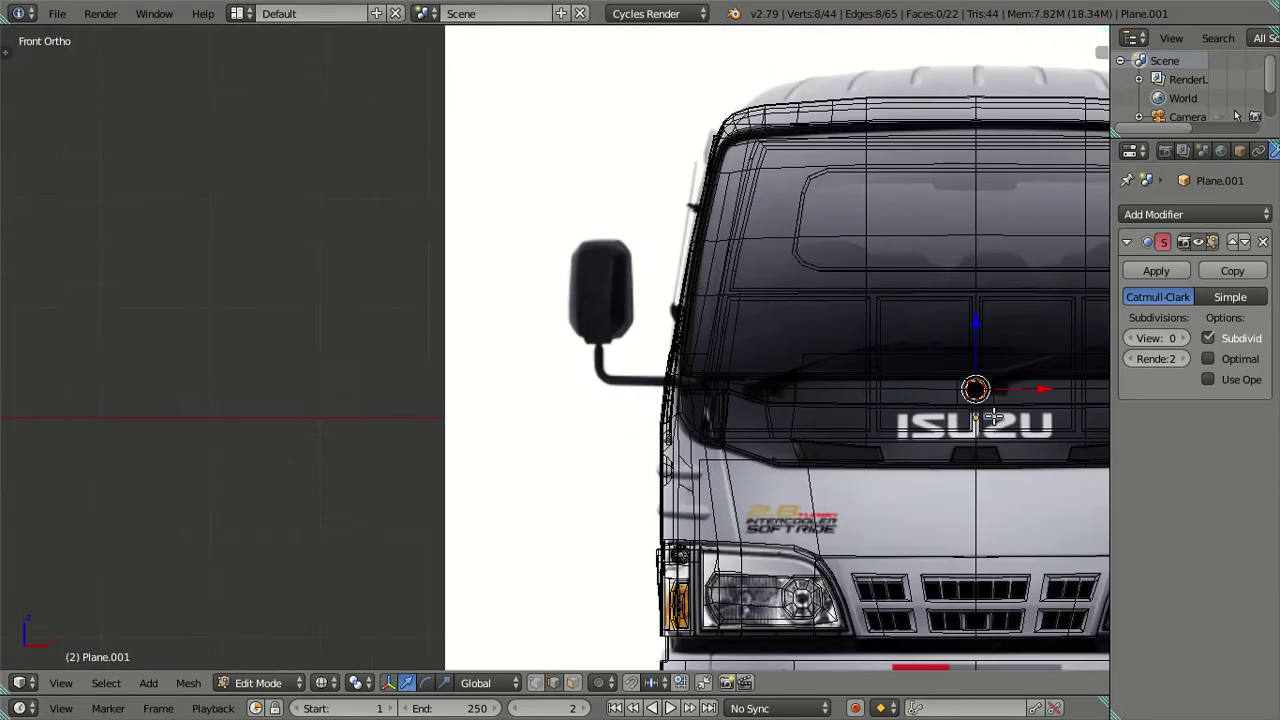
# Step: Extrude the octagon ring in place, viewed from the front in solid shading
pyautogui.moveTo(993, 417); pyautogui.dragTo(715, 403, button='middle')
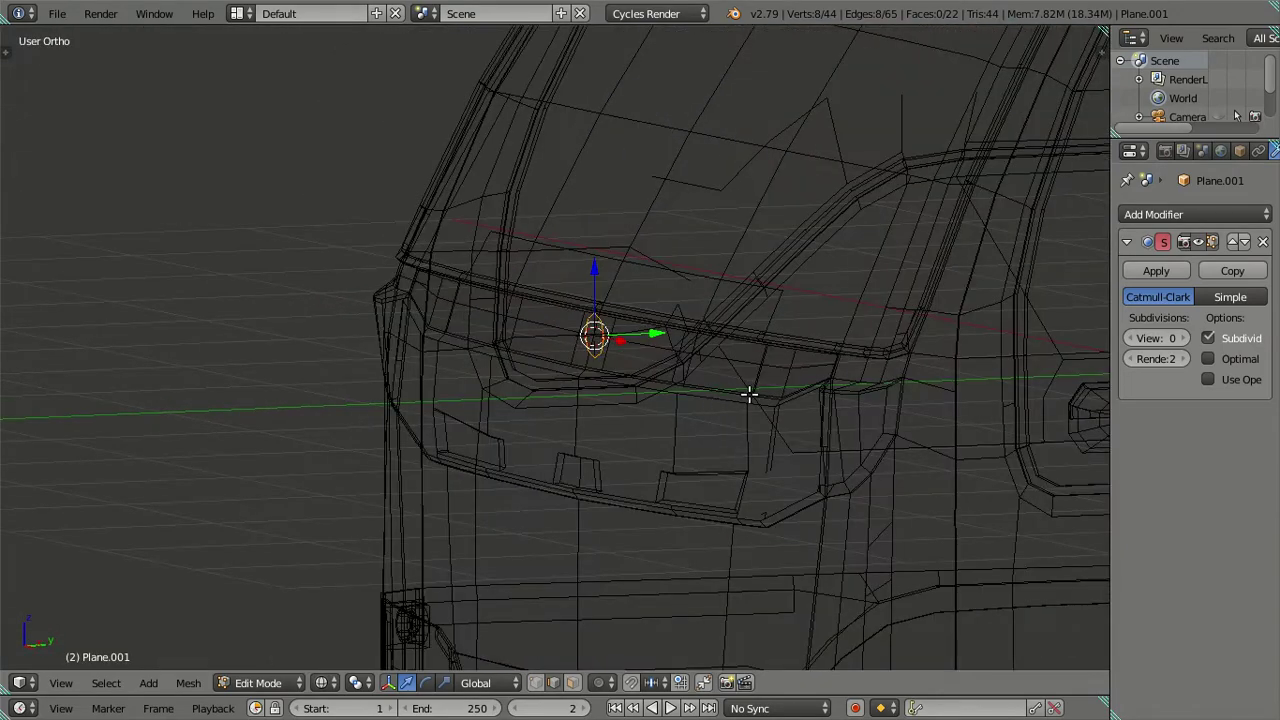
pyautogui.press('KP_1')
pyautogui.press('z')
pyautogui.scroll(5, 811, 337)
pyautogui.keyDown('shift'); pyautogui.moveTo(811, 337); pyautogui.dragTo(740, 357, button='middle'); pyautogui.keyUp('shift')
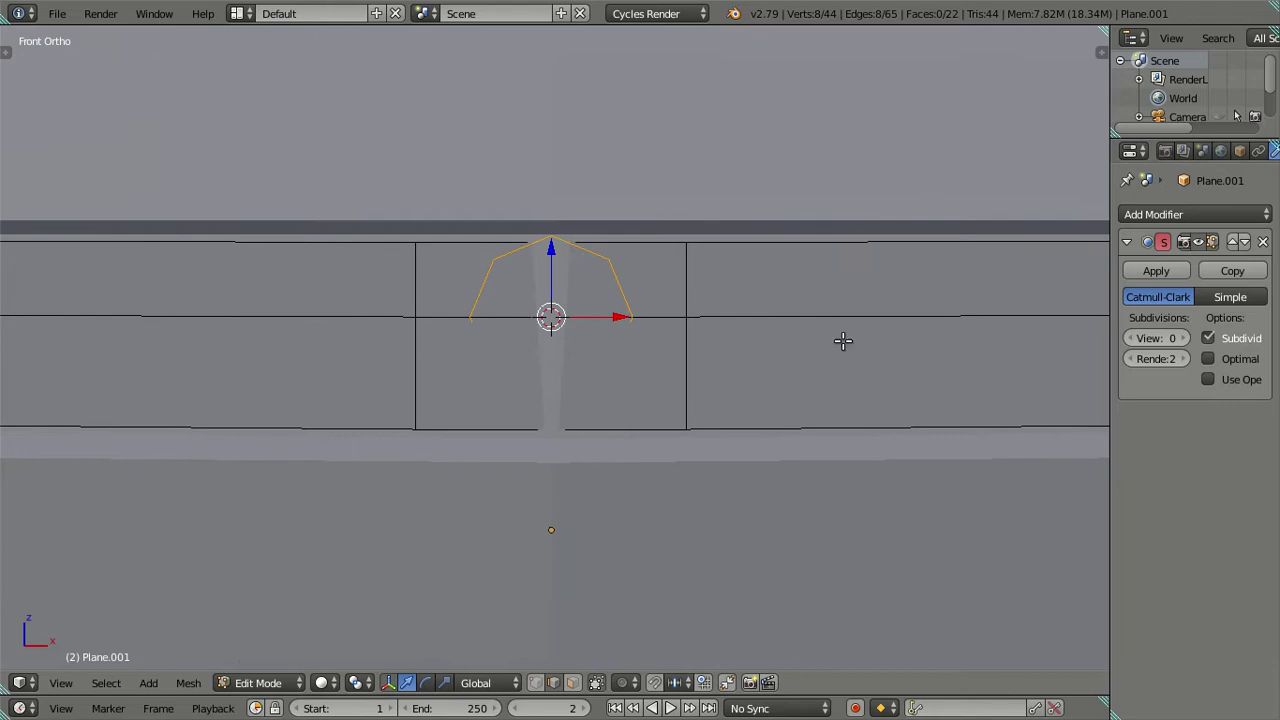
pyautogui.press('e')
pyautogui.rightClick(757, 346)
# Step: Move the extruded ring along Y and scale it slightly smaller
pyautogui.press('KP_3')
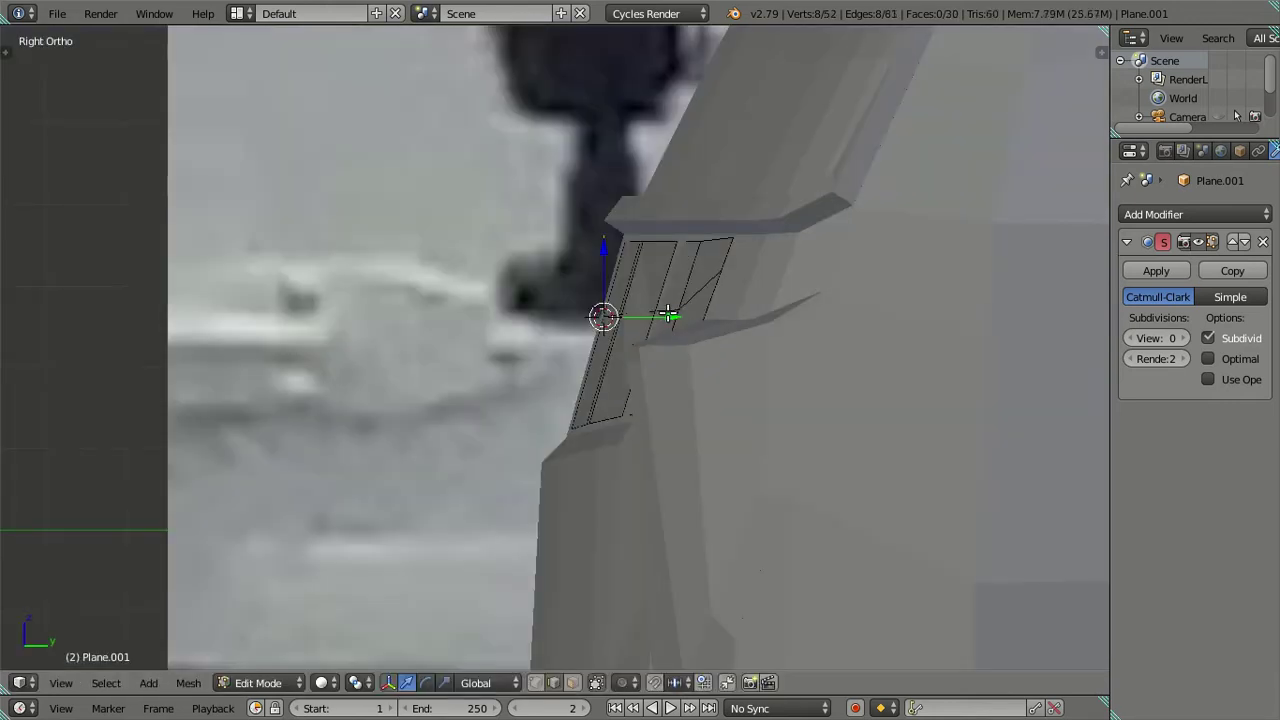
pyautogui.press('g')
pyautogui.press('y')
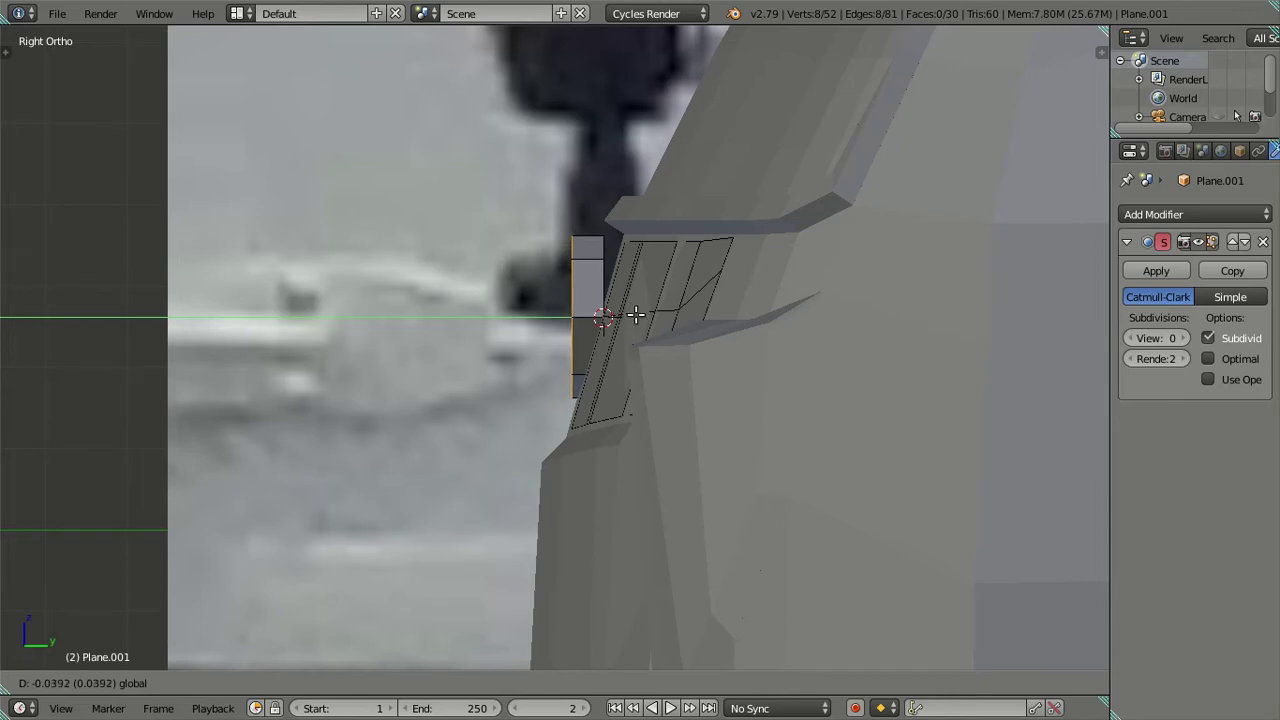
pyautogui.click(637, 317)
pyautogui.press('s')
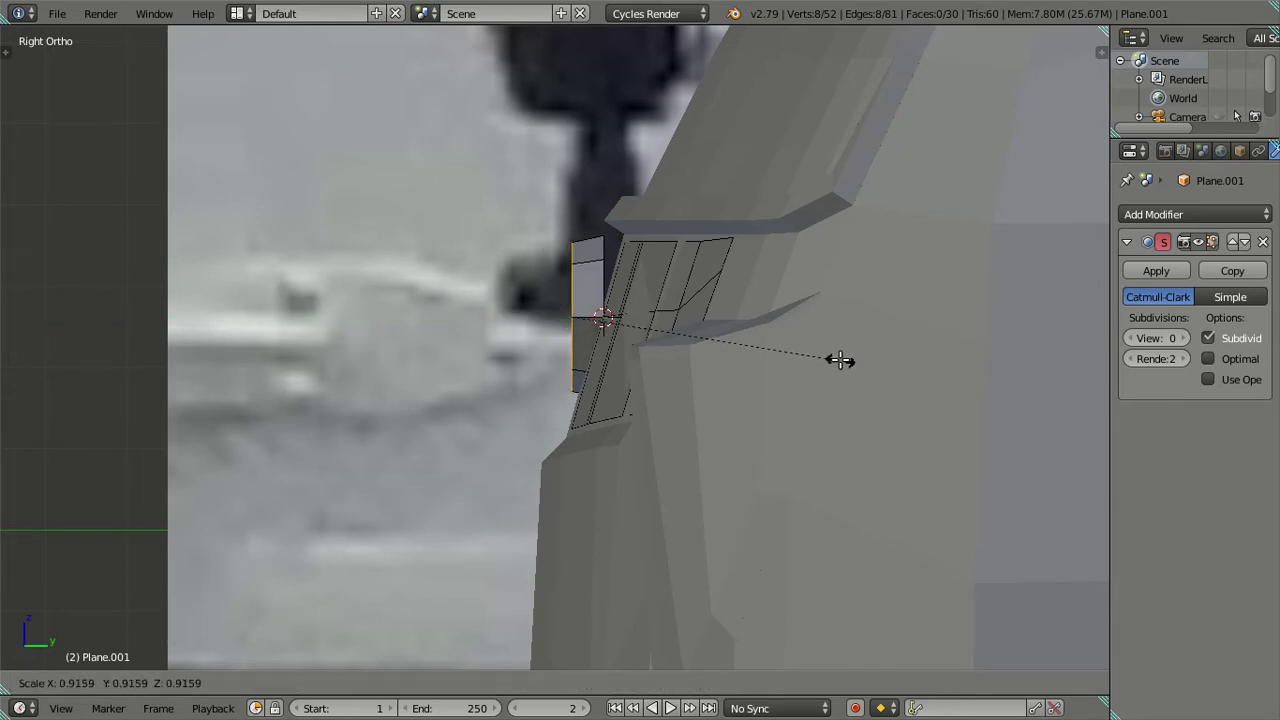
pyautogui.click(840, 360)
# Step: Extrude the front ring again and scale it inward into an inset
pyautogui.press('KP_1')
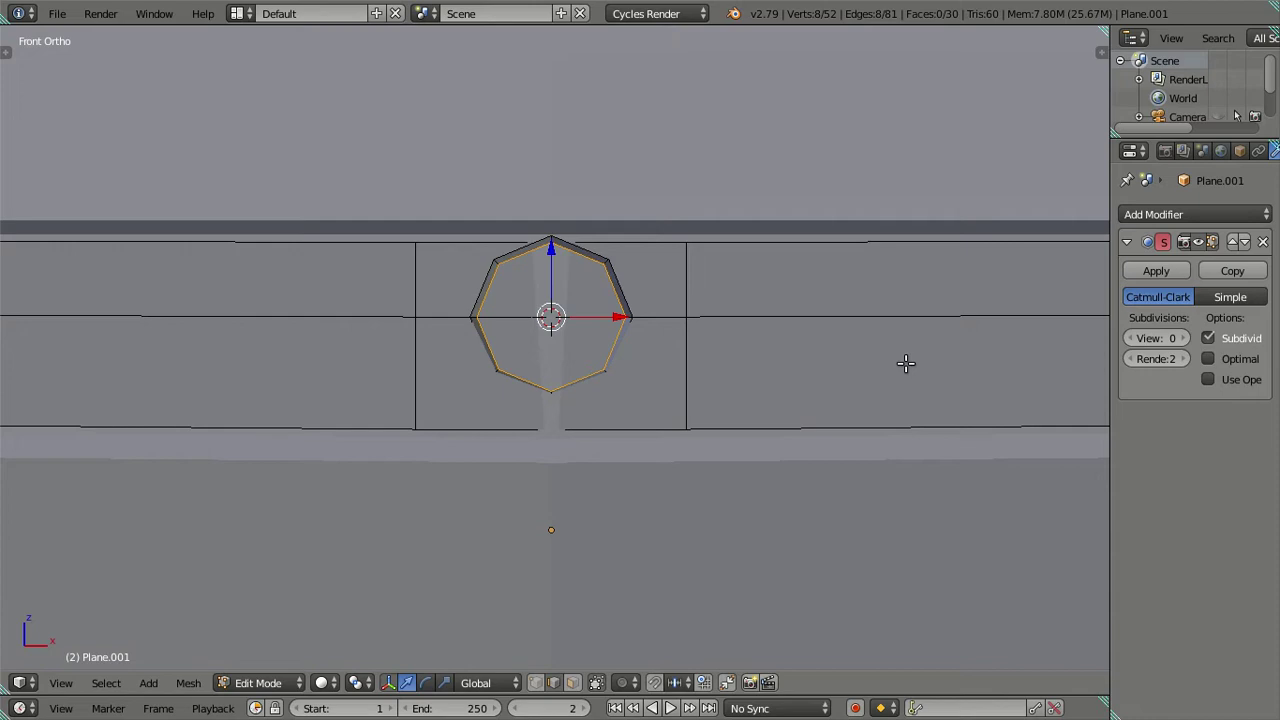
pyautogui.press('e')
pyautogui.press('s')
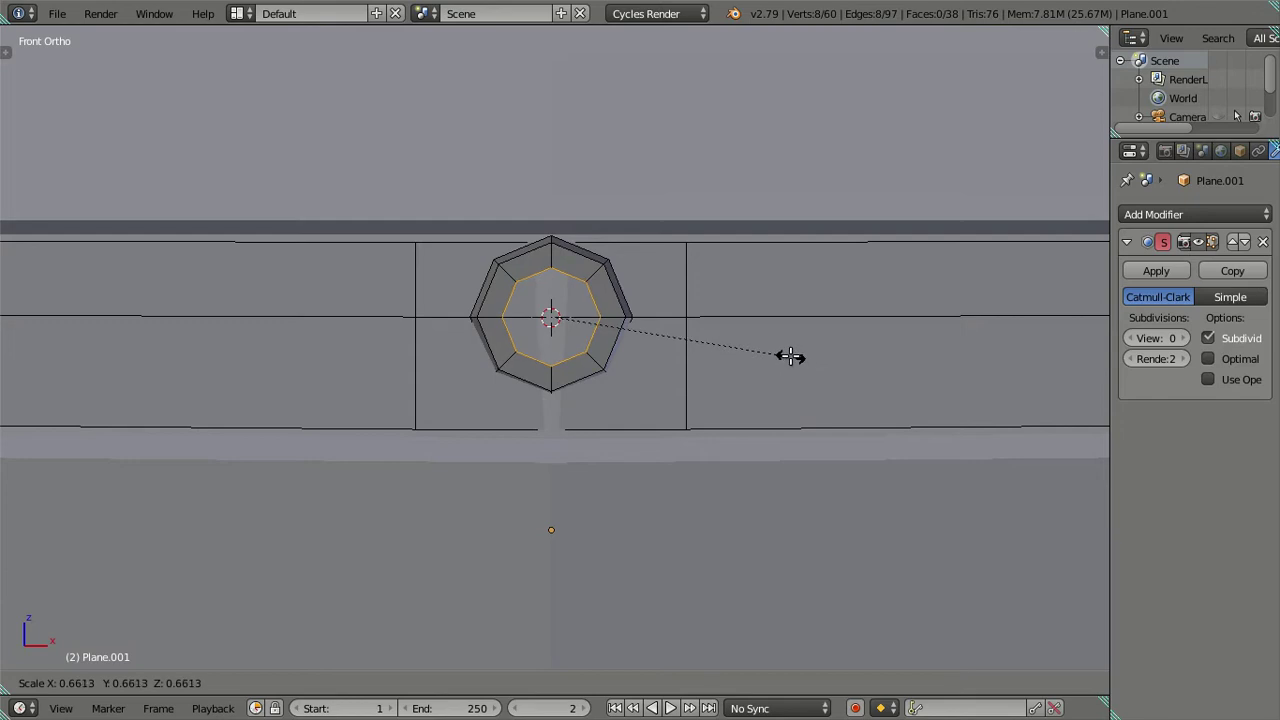
pyautogui.click(790, 357)
pyautogui.moveTo(702, 347); pyautogui.dragTo(674, 375, button='middle')
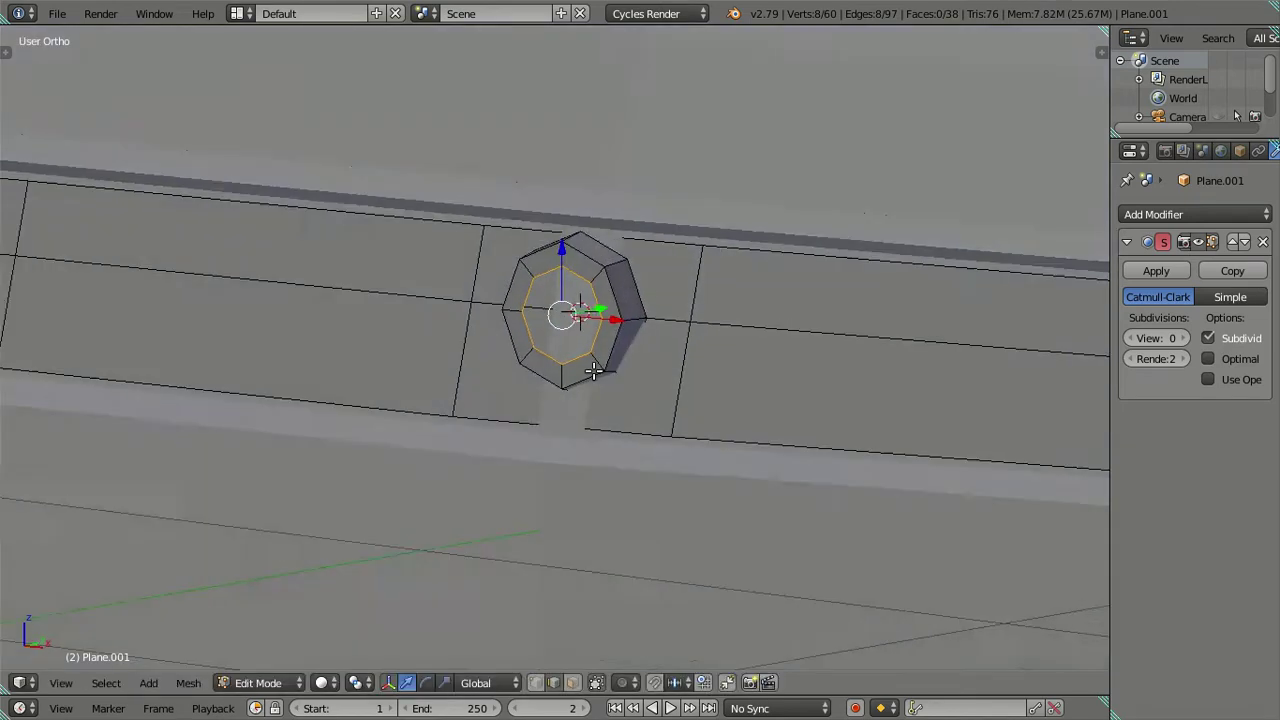
# Step: Extrude the inner ring and push it outward so it protrudes
pyautogui.press('e')
pyautogui.rightClick(709, 366)
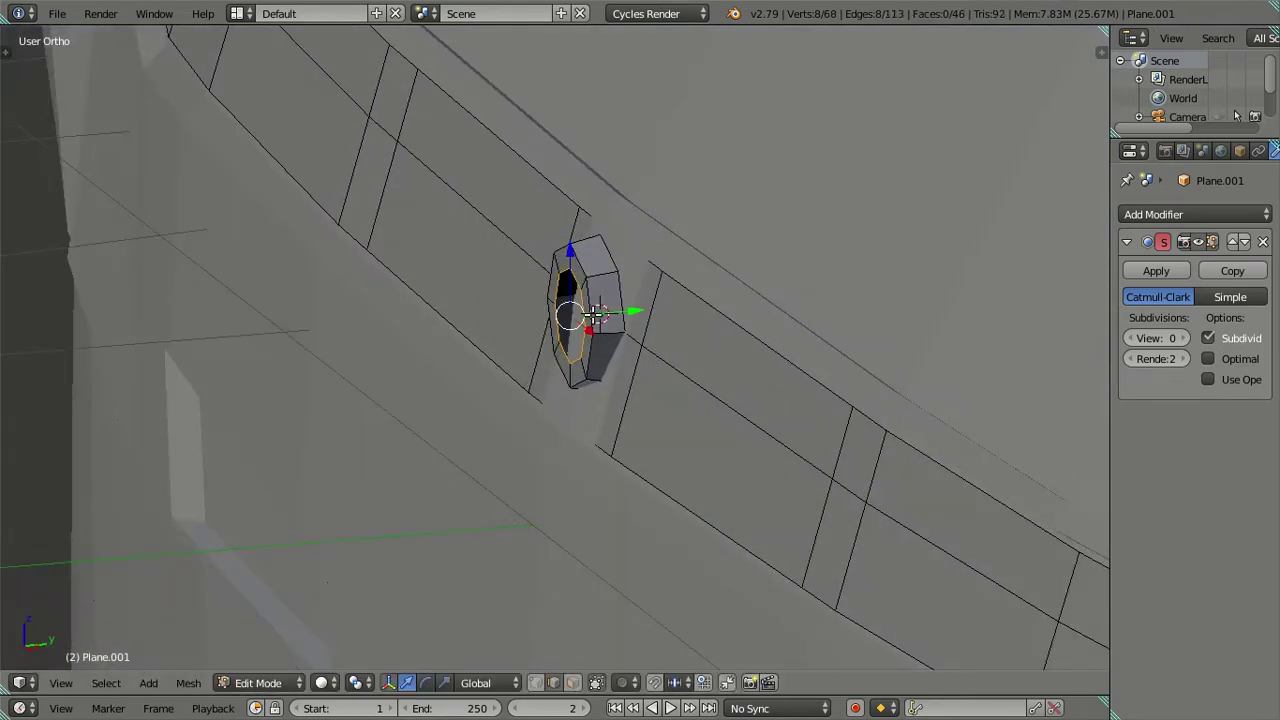
pyautogui.press('g')
pyautogui.click(551, 314)
pyautogui.moveTo(551, 314)
pyautogui.mouseDown(button='middle')
pyautogui.moveTo(555, 327)
pyautogui.moveTo(751, 369)
pyautogui.moveTo(623, 477)
pyautogui.moveTo(789, 371)
pyautogui.moveTo(563, 543)
pyautogui.moveTo(669, 517)
pyautogui.moveTo(744, 474)
pyautogui.mouseUp(button='middle')
# Step: Inspect the octagon from the front, toggling solid and wireframe over the reference
pyautogui.press('KP_1')
pyautogui.press('z')
pyautogui.scroll(4, 794, 406)
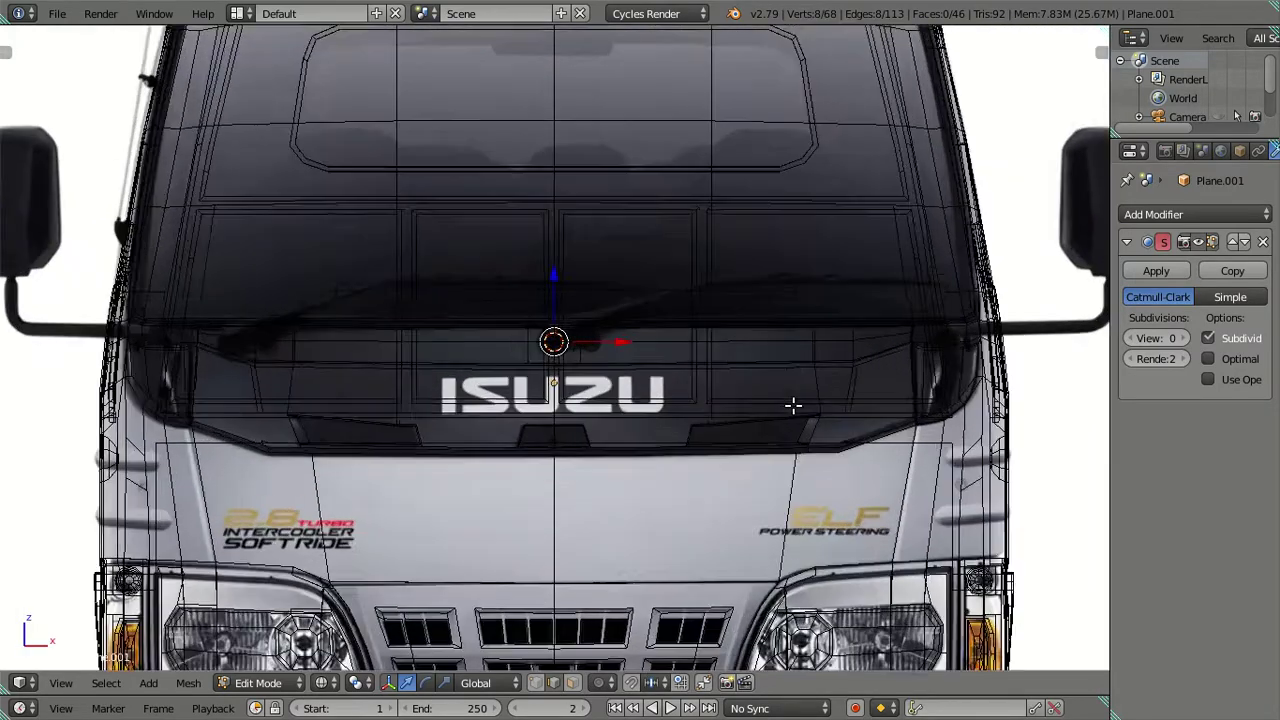
pyautogui.scroll(3, 792, 405)
pyautogui.scroll(2, 792, 405)
pyautogui.scroll(1, 792, 405)
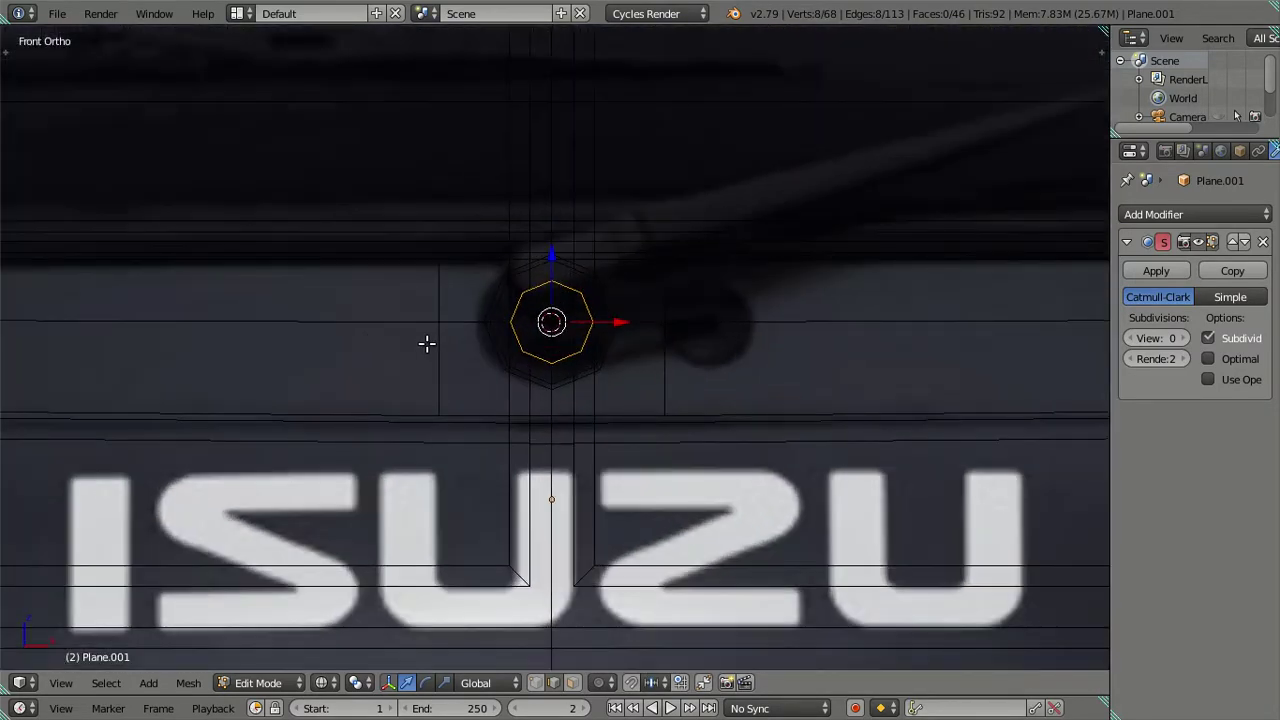
pyautogui.press('z')
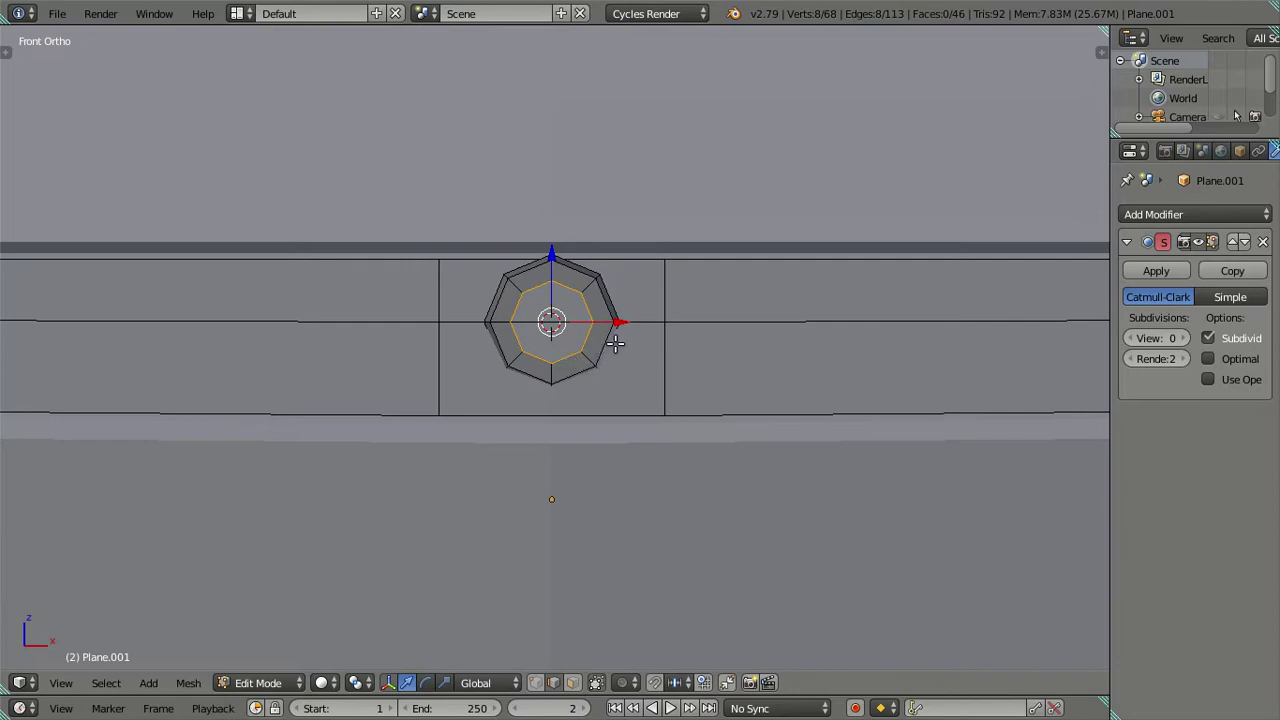
pyautogui.press('z')
pyautogui.moveTo(623, 339); pyautogui.dragTo(651, 363, button='middle')
# Step: Select the octagon edge loop and resize it
pyautogui.press('a')
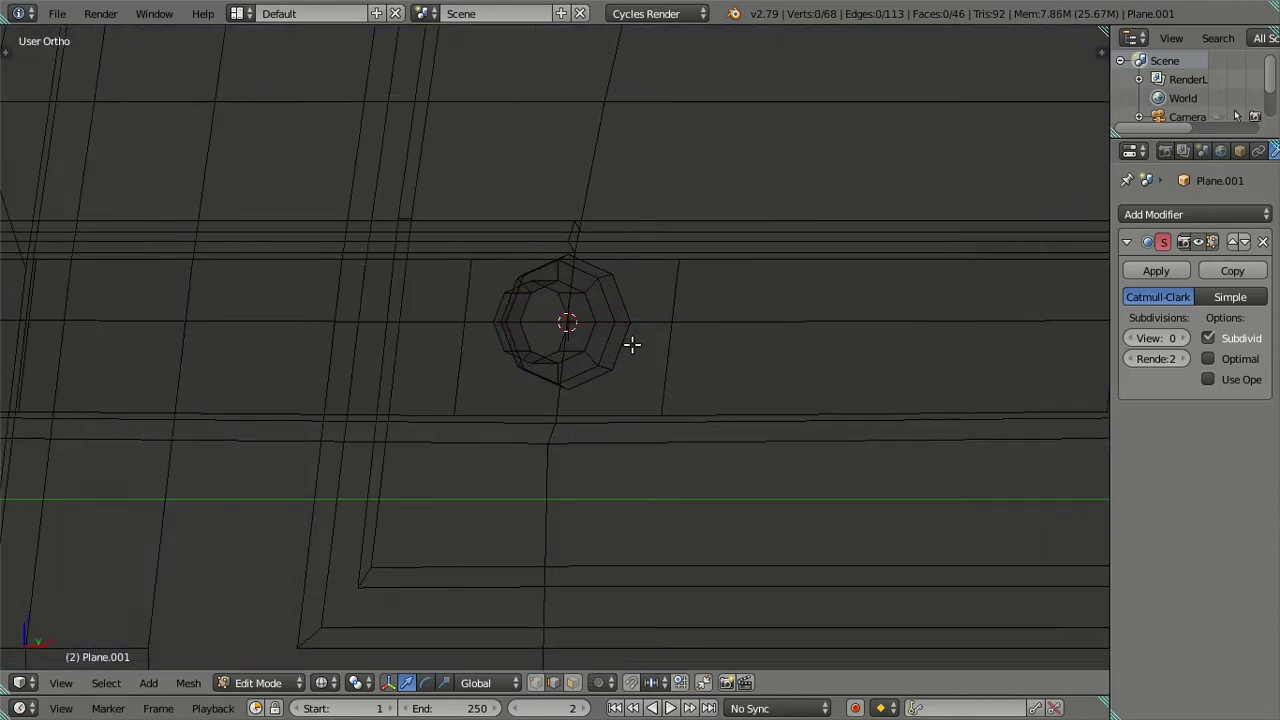
pyautogui.keyDown('alt'); pyautogui.rightClick(631, 302); pyautogui.keyUp('alt')
pyautogui.press('KP_1')
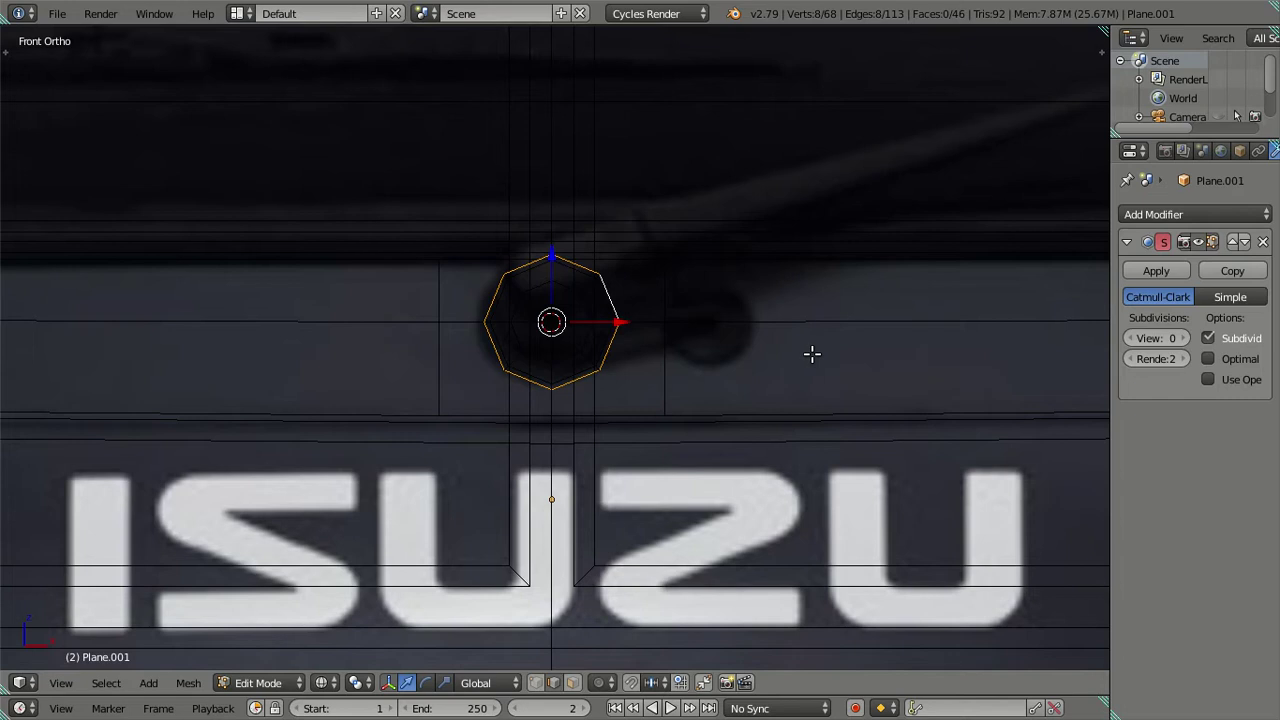
pyautogui.scroll(1, 812, 353)
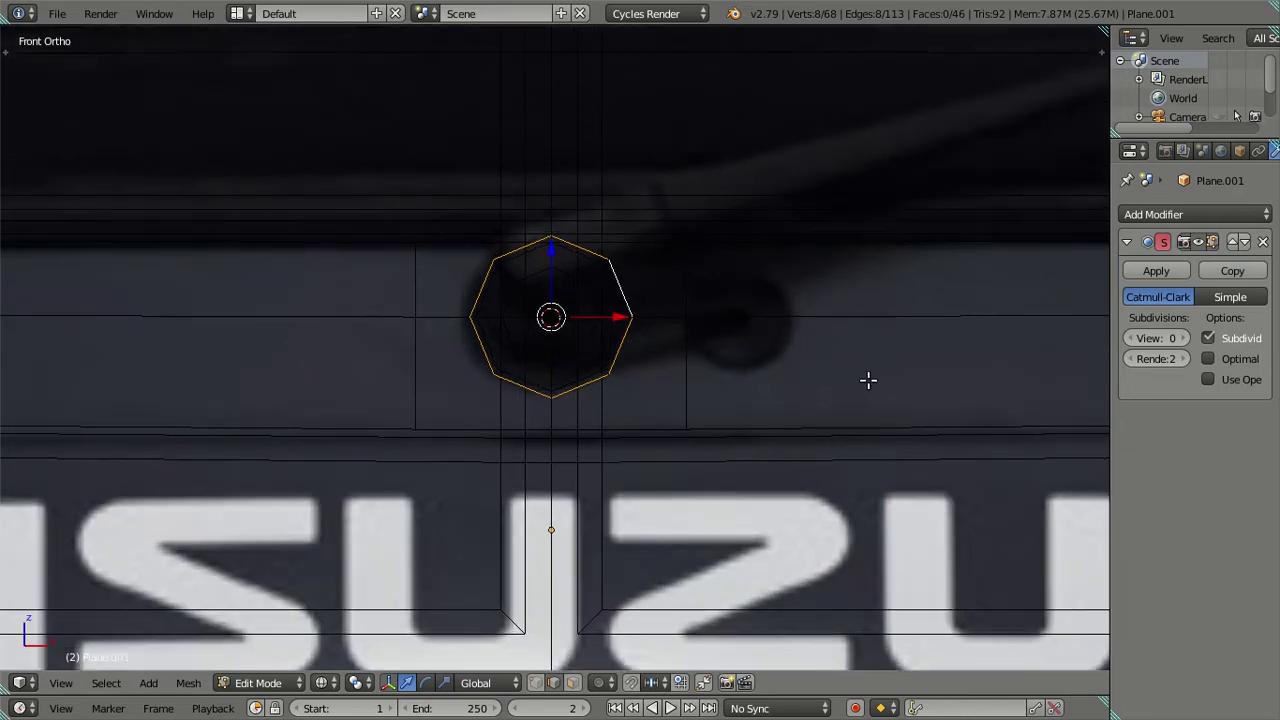
pyautogui.press('s')
pyautogui.click(846, 377)
# Step: Reselect an octagon edge loop and shrink it to match the reference photo
pyautogui.press('z')
pyautogui.scroll(3, 689, 372)
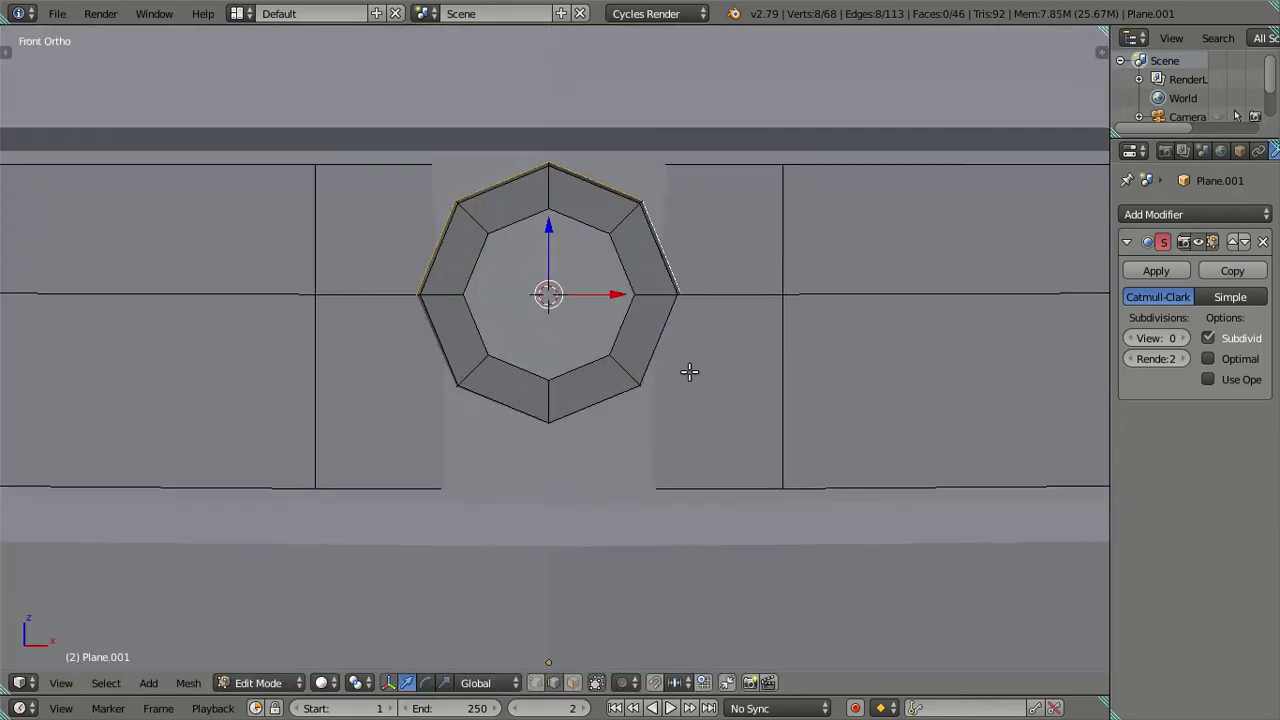
pyautogui.press('s')
pyautogui.press('x')
pyautogui.press('Escape')
pyautogui.press('a')
pyautogui.scroll(-2, 860, 470)
pyautogui.moveTo(943, 480); pyautogui.dragTo(734, 374, button='middle')
pyautogui.keyDown('alt'); pyautogui.rightClick(656, 327); pyautogui.keyUp('alt')
pyautogui.press('KP_1')
pyautogui.press('z')
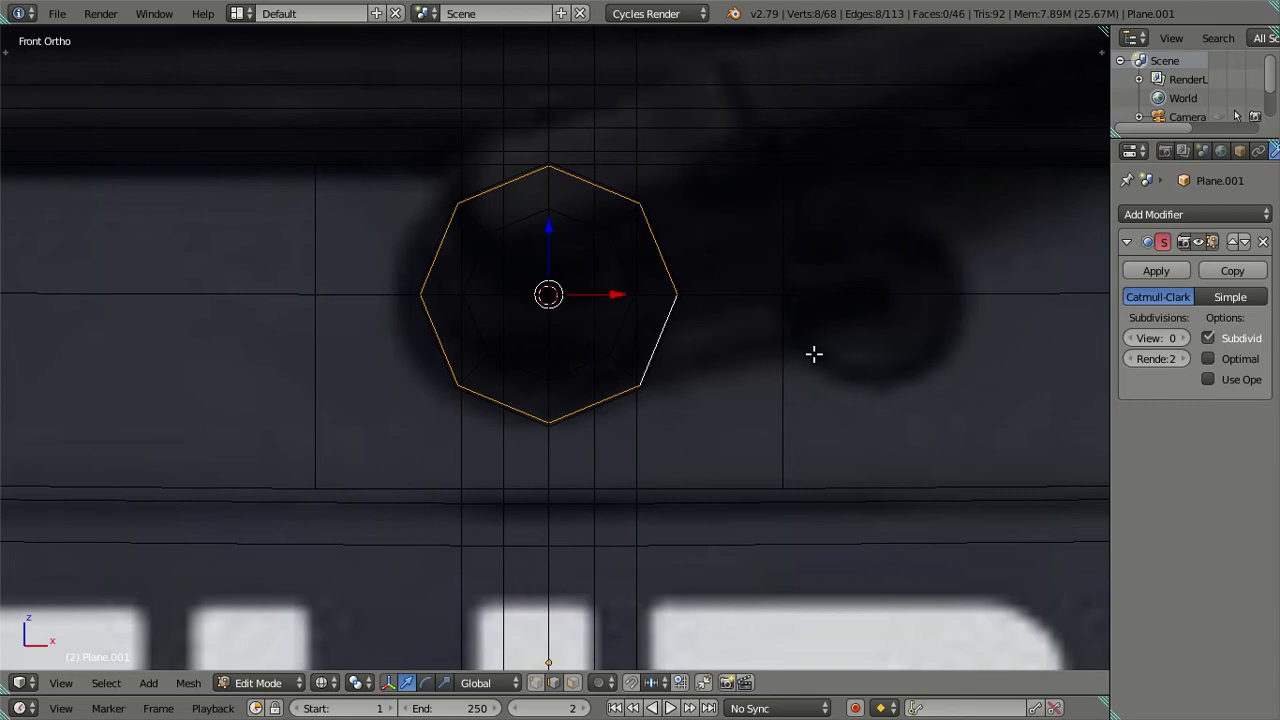
pyautogui.press('s')
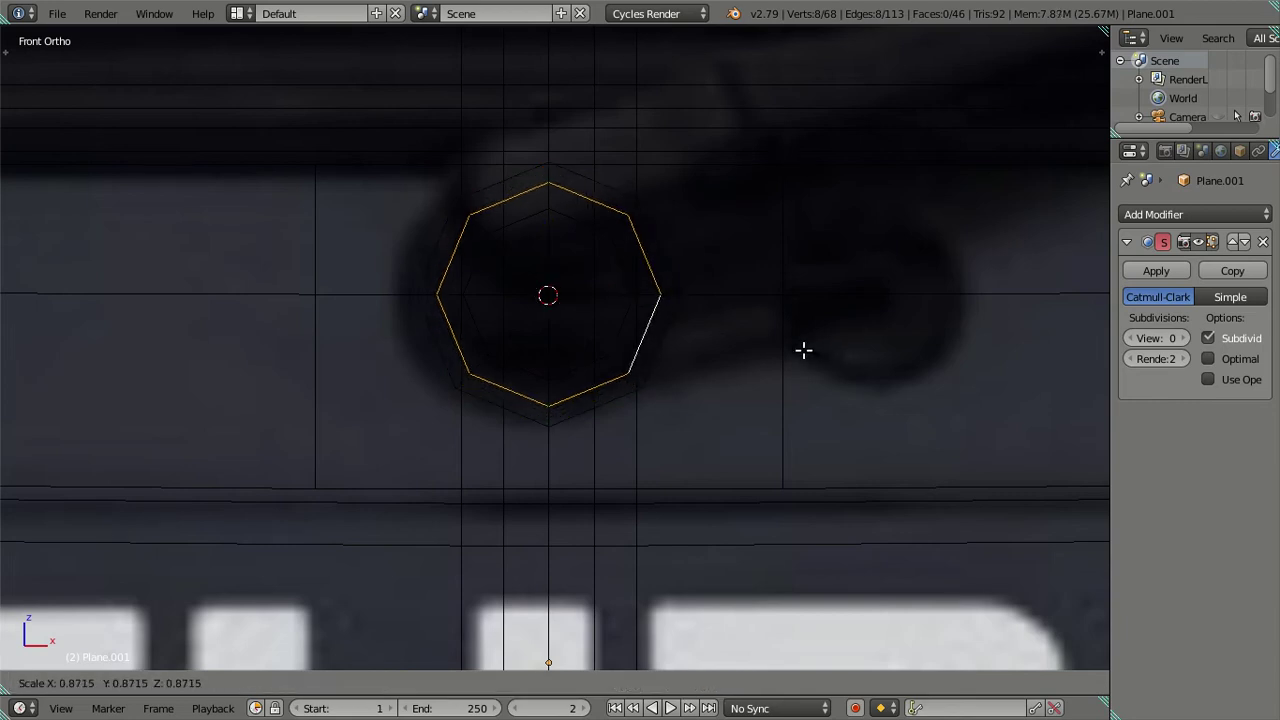
pyautogui.click(814, 351)
# Step: Select the front octagon edge loop of the tube in front view
pyautogui.press('a')
pyautogui.press('z')
pyautogui.moveTo(674, 320); pyautogui.dragTo(486, 327, button='middle')
pyautogui.keyDown('alt'); pyautogui.rightClick(606, 330); pyautogui.keyUp('alt')
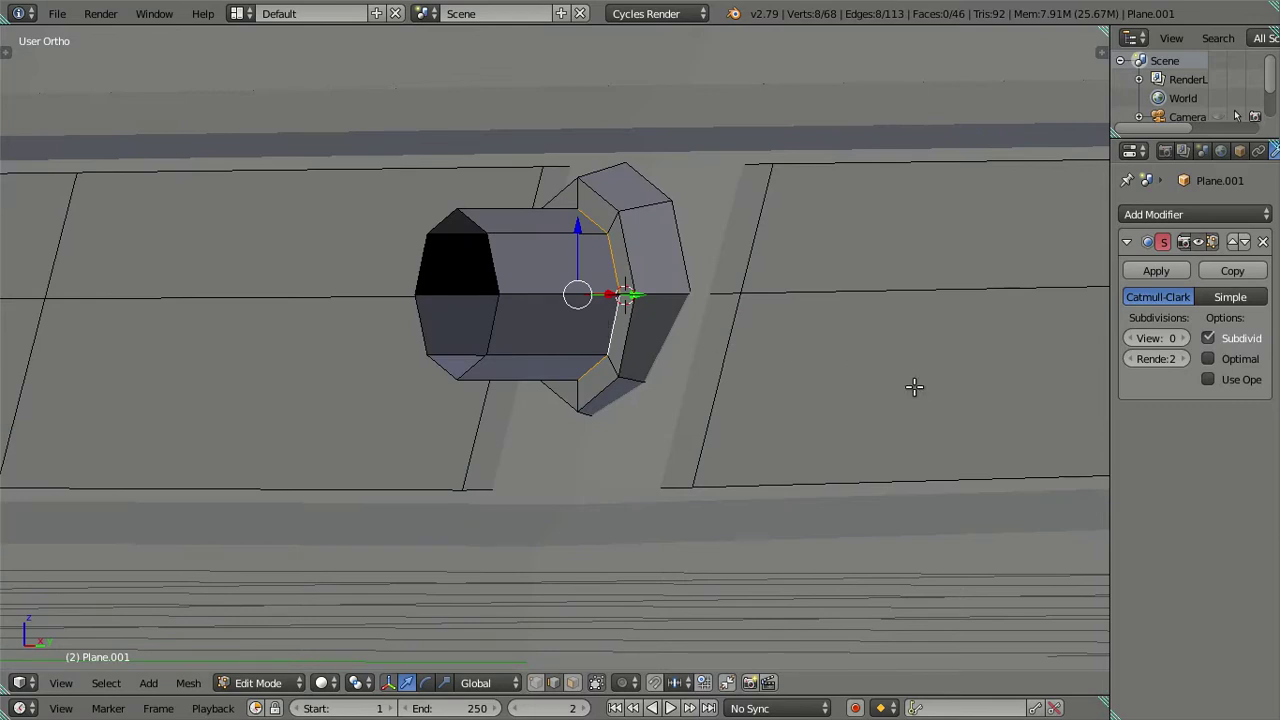
pyautogui.press('a')
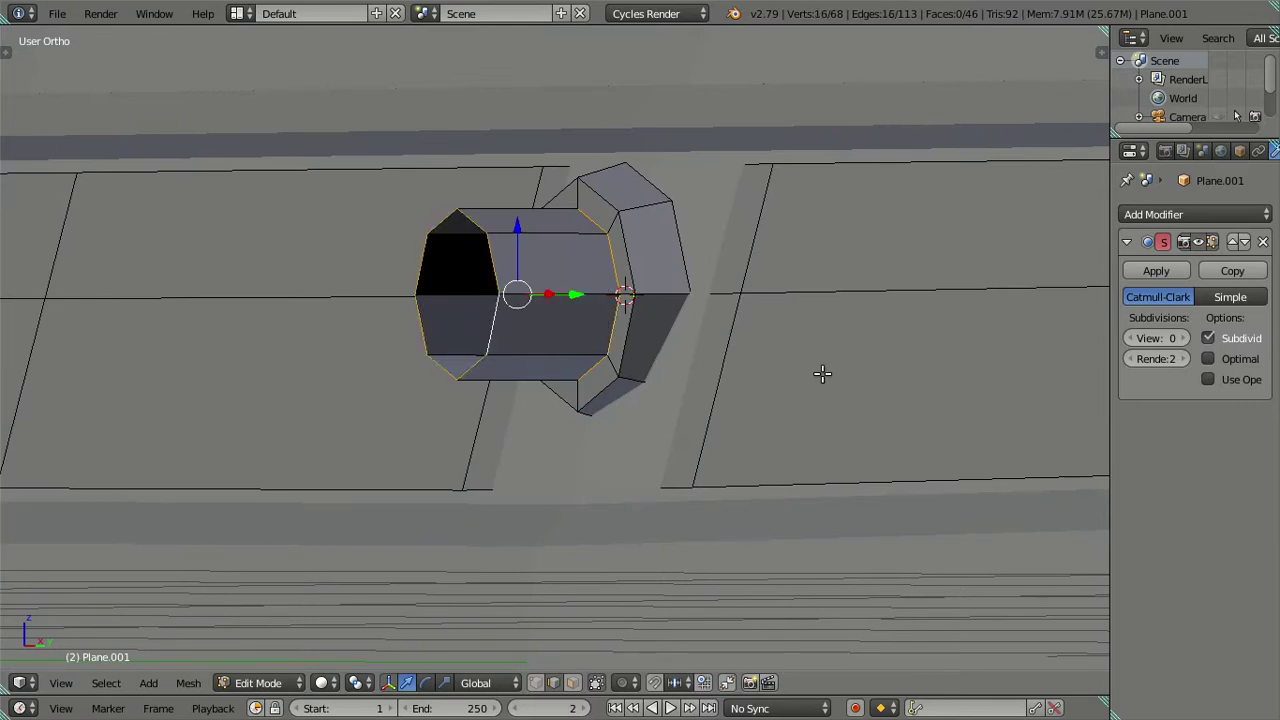
pyautogui.moveTo(823, 371); pyautogui.dragTo(710, 364, button='middle')
pyautogui.moveTo(617, 321)
pyautogui.mouseDown(button='middle')
pyautogui.moveTo(657, 357)
pyautogui.moveTo(771, 303)
pyautogui.moveTo(582, 265)
pyautogui.moveTo(606, 317)
pyautogui.mouseUp(button='middle')
pyautogui.keyDown('alt'); pyautogui.rightClick(630, 316); pyautogui.keyUp('alt')
pyautogui.press('KP_1')
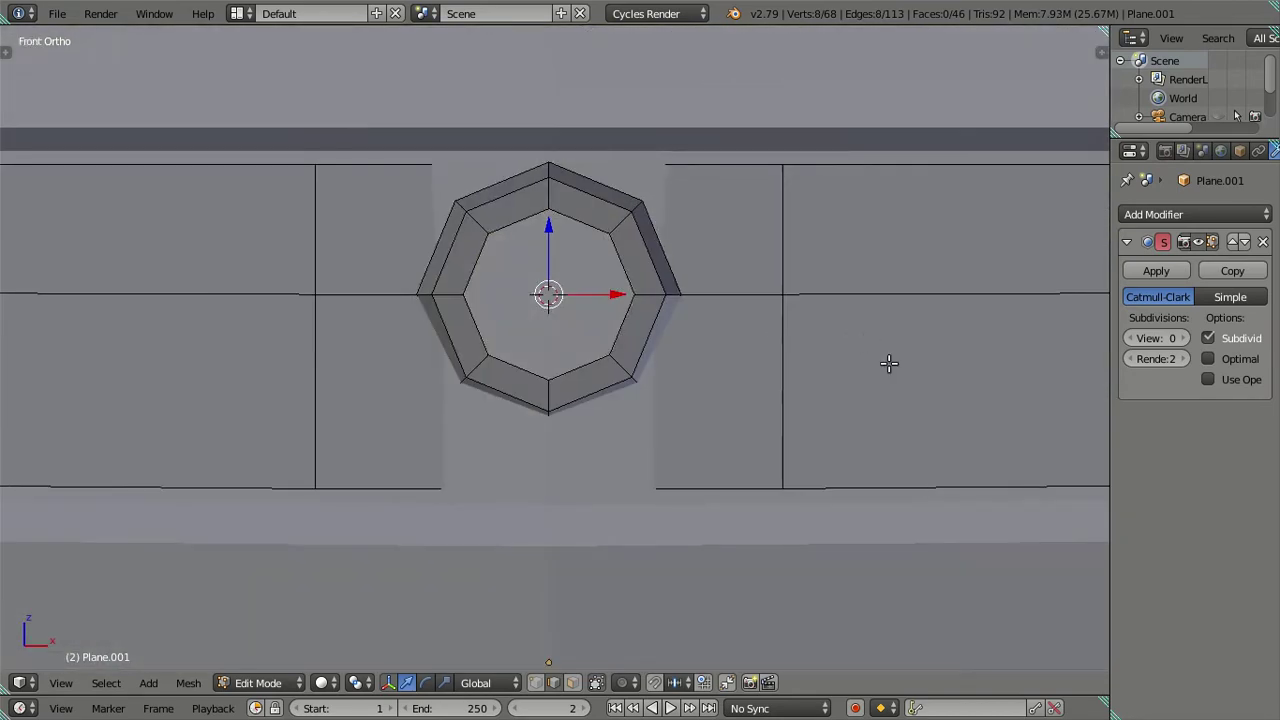
# Step: Extrude an inset inner ring at 0.8 scale, then enlarge it slightly
pyautogui.write('es')
pyautogui.write('.')
pyautogui.write('8')
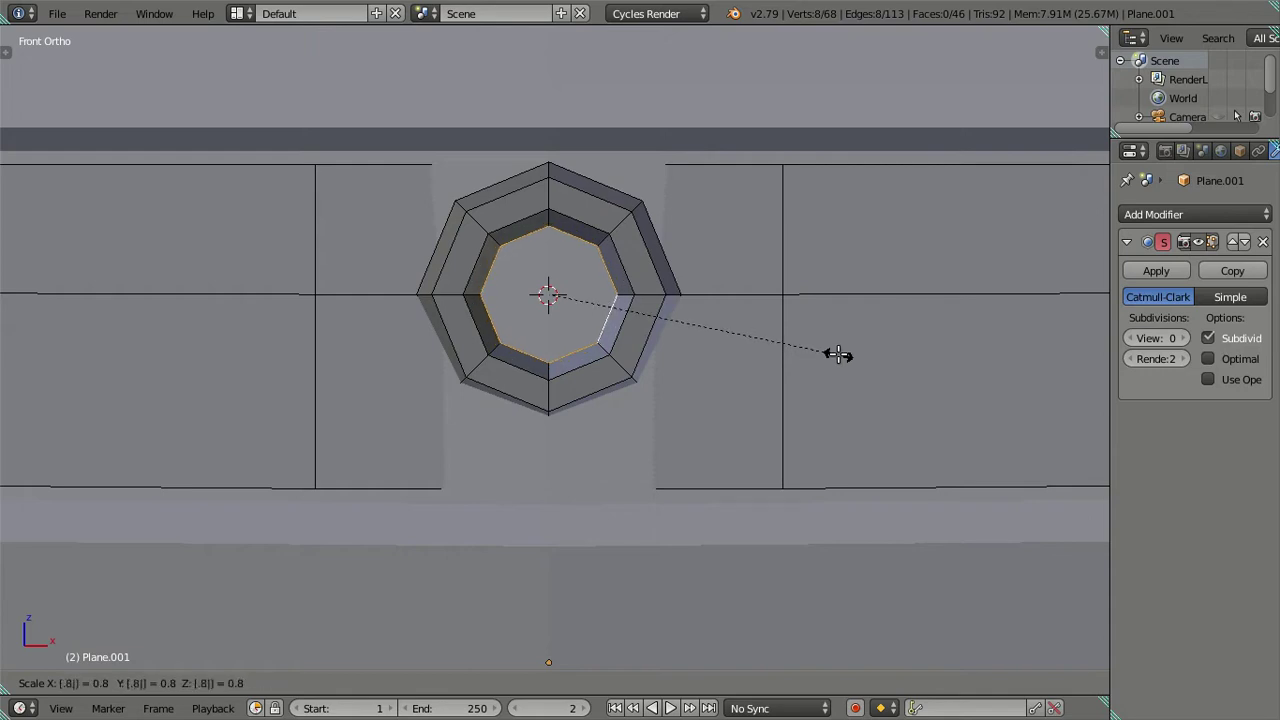
pyautogui.press('Return')
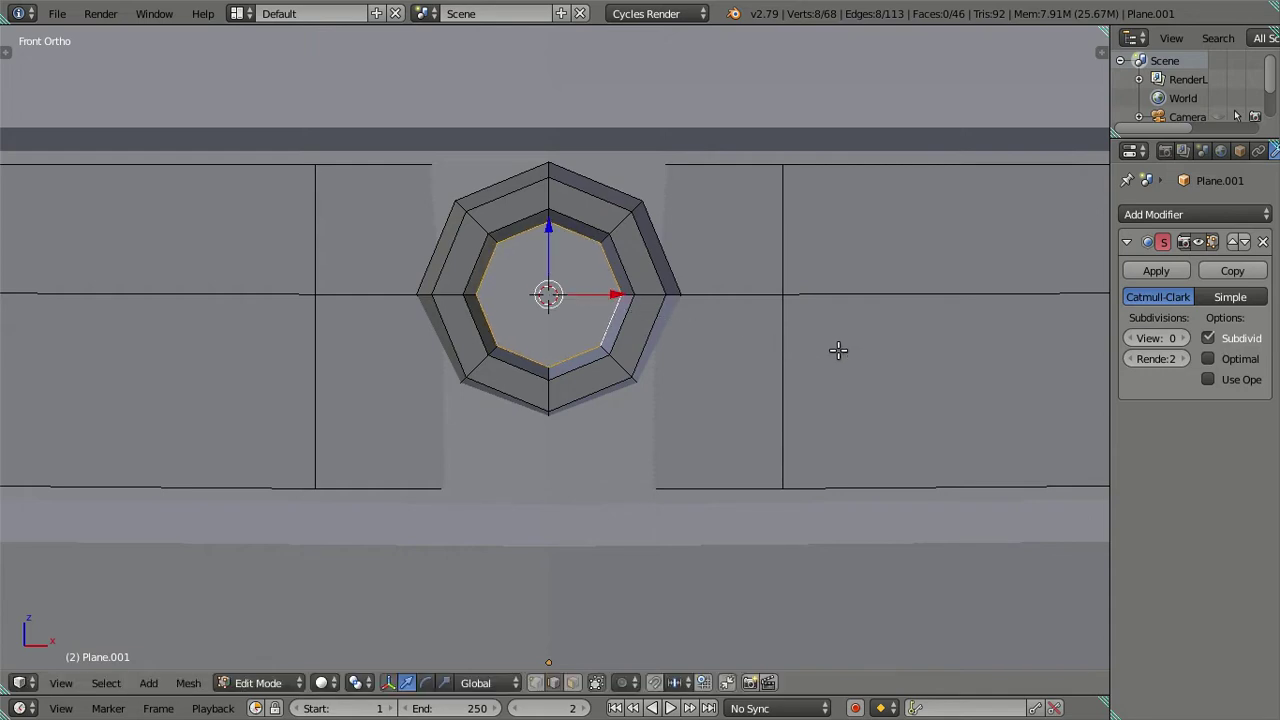
pyautogui.press('a')
pyautogui.keyDown('alt'); pyautogui.rightClick(614, 258); pyautogui.keyUp('alt')
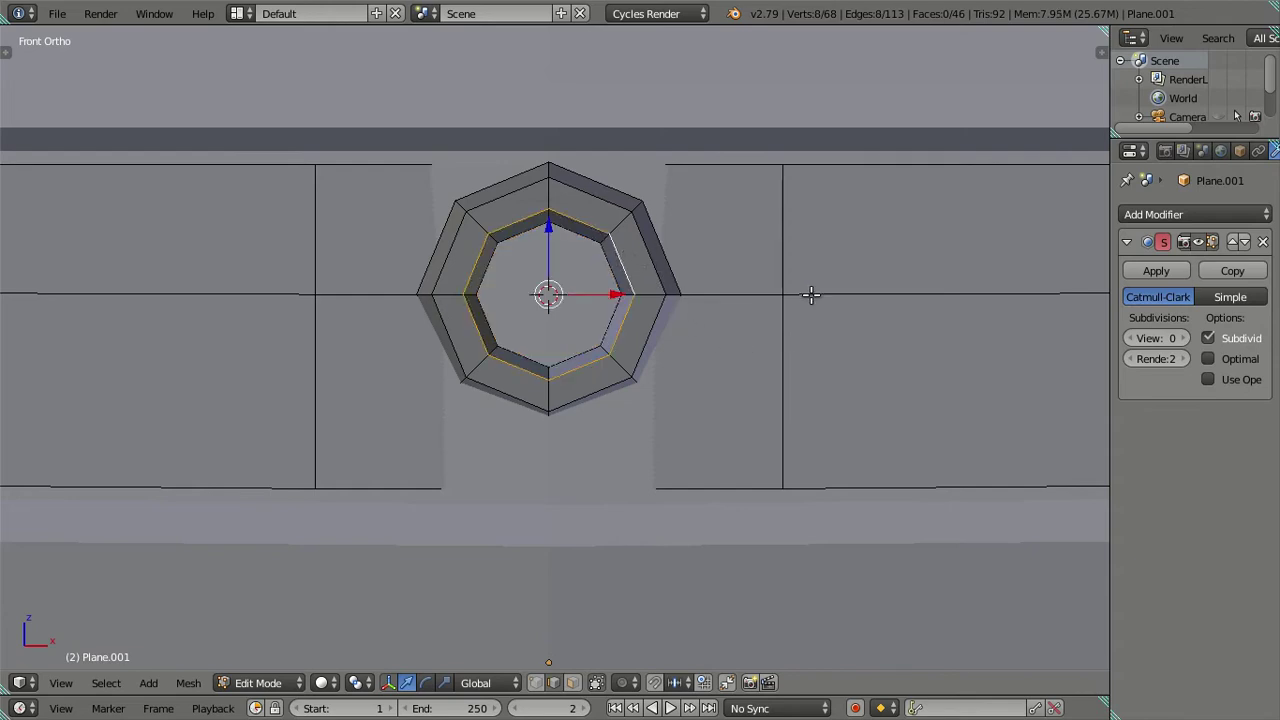
pyautogui.press('s')
pyautogui.press('Escape')
pyautogui.press('s')
pyautogui.press('Return')
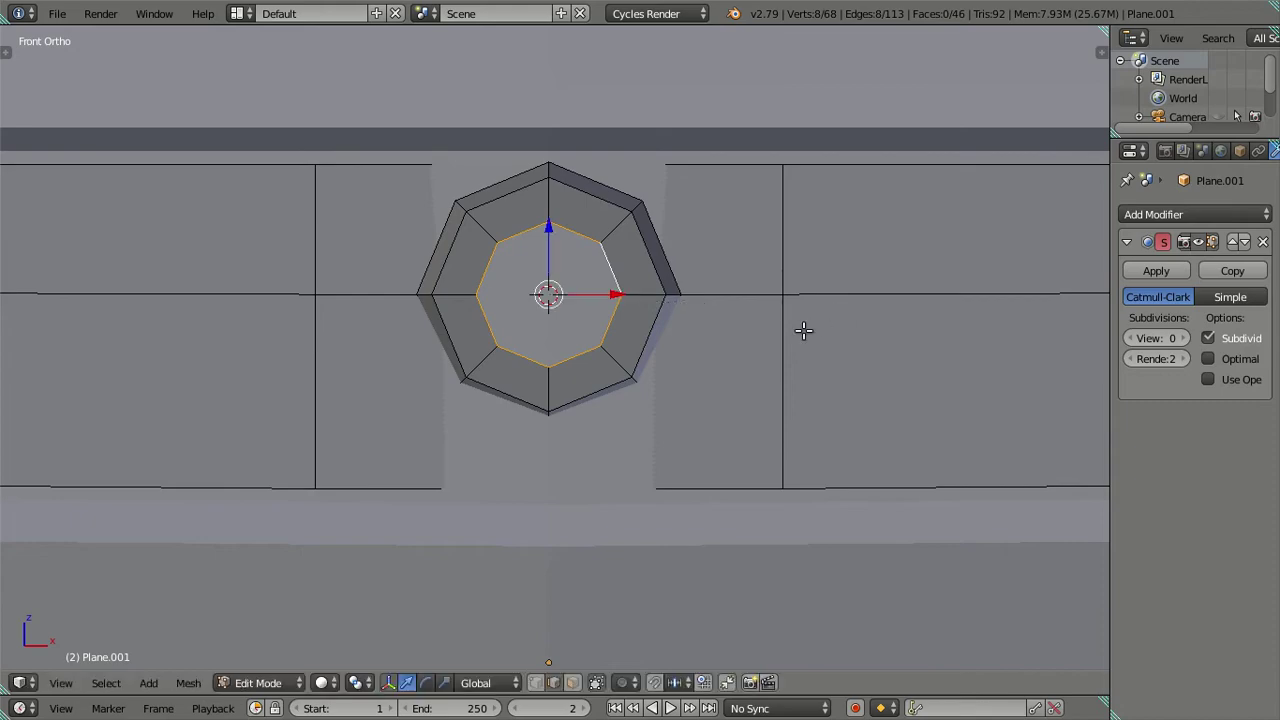
# Step: Reselect the octagon loop and orbit out to view the whole cab
pyautogui.press('a')
pyautogui.moveTo(803, 330); pyautogui.dragTo(620, 378, button='middle')
pyautogui.keyDown('alt'); pyautogui.rightClick(470, 291); pyautogui.keyUp('alt')
pyautogui.scroll(-5, 470, 291)
pyautogui.moveTo(500, 314)
pyautogui.mouseDown(button='middle')
pyautogui.moveTo(389, 351)
pyautogui.moveTo(580, 353)
pyautogui.mouseUp(button='middle')
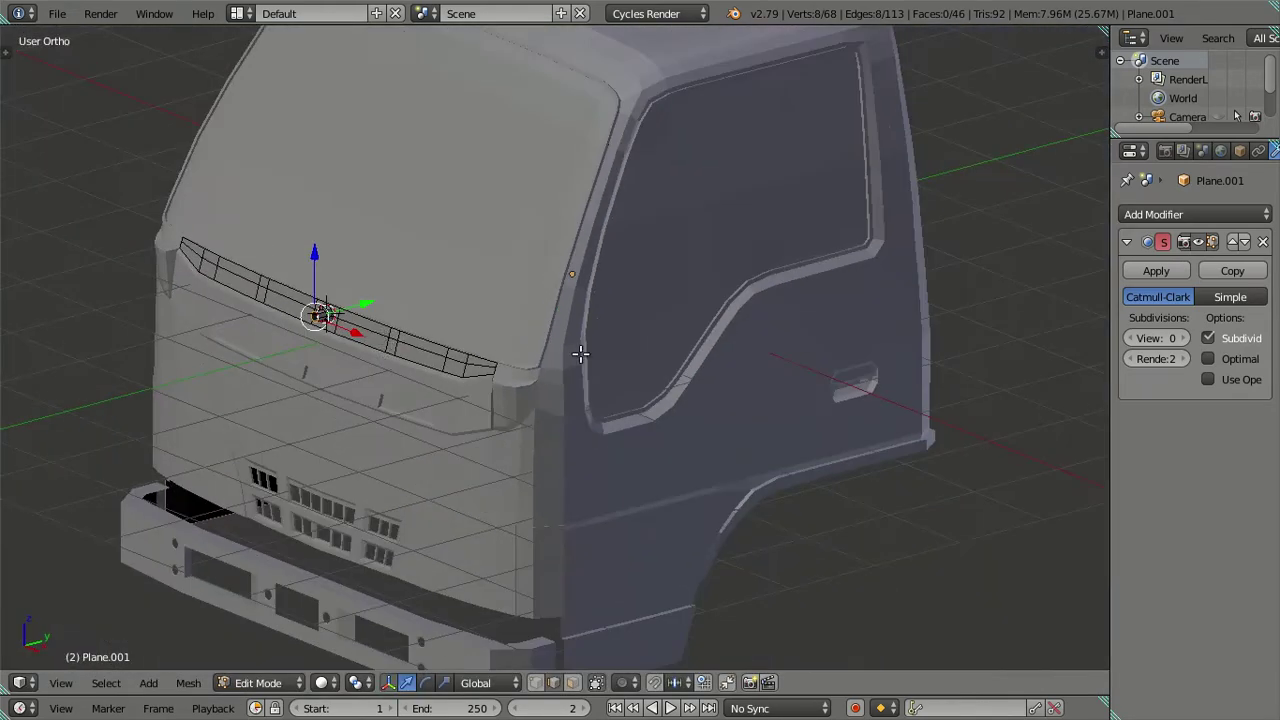
# Step: Zoom in on the wipers in the front reference photo
pyautogui.press('KP_1')
pyautogui.scroll(3, 197, 334)
pyautogui.scroll(2, 400, 340)
pyautogui.scroll(2, 636, 351)
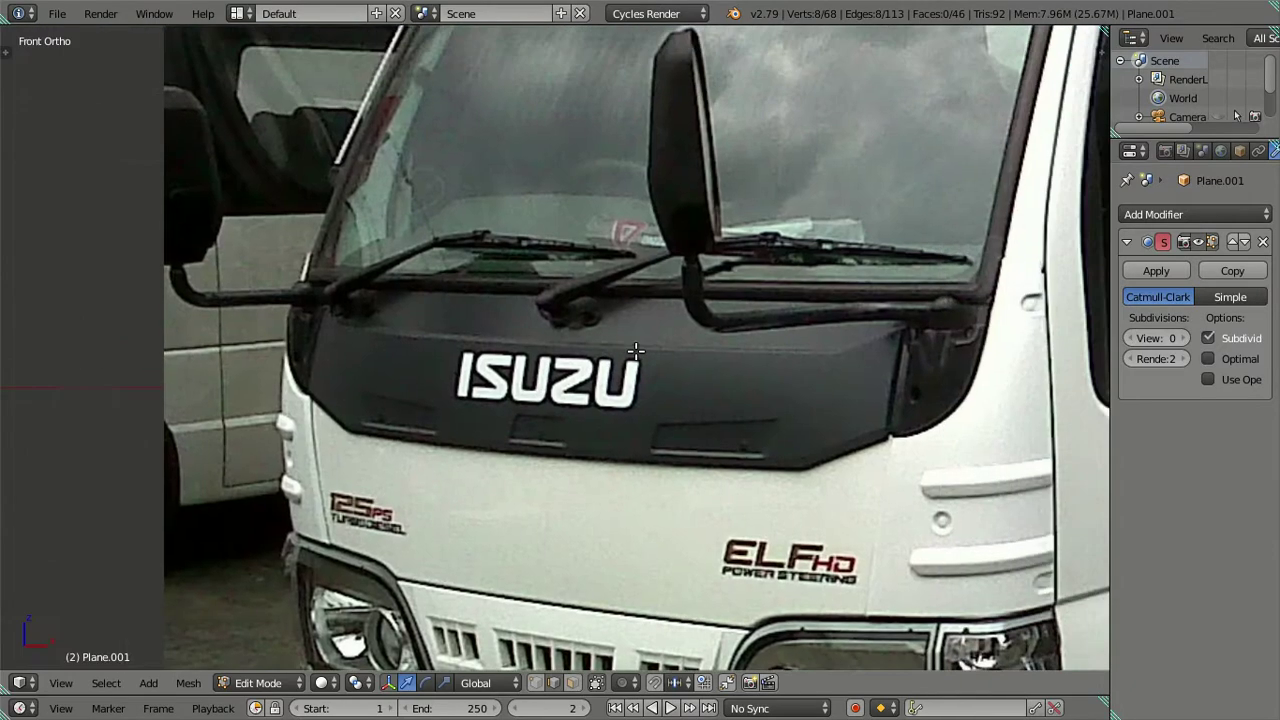
pyautogui.scroll(6, 636, 351)
pyautogui.scroll(-3, 580, 343)
pyautogui.scroll(-4, 565, 252)
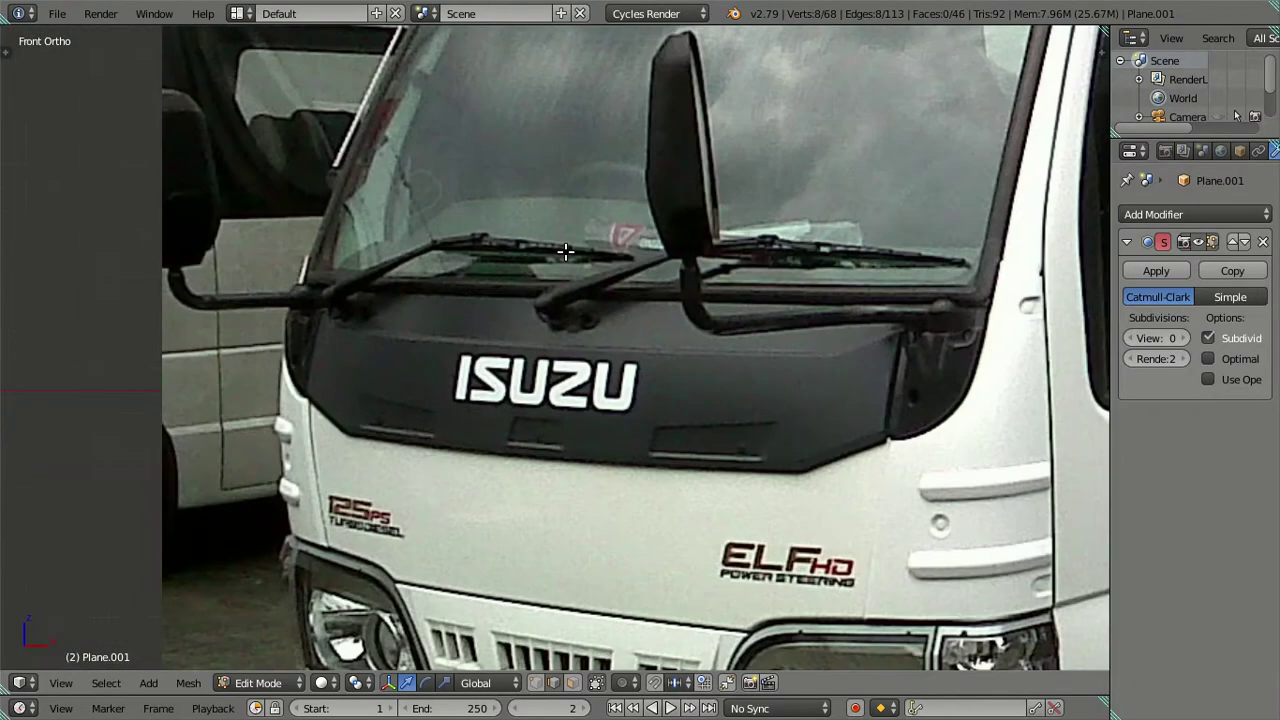
pyautogui.scroll(3, 565, 252)
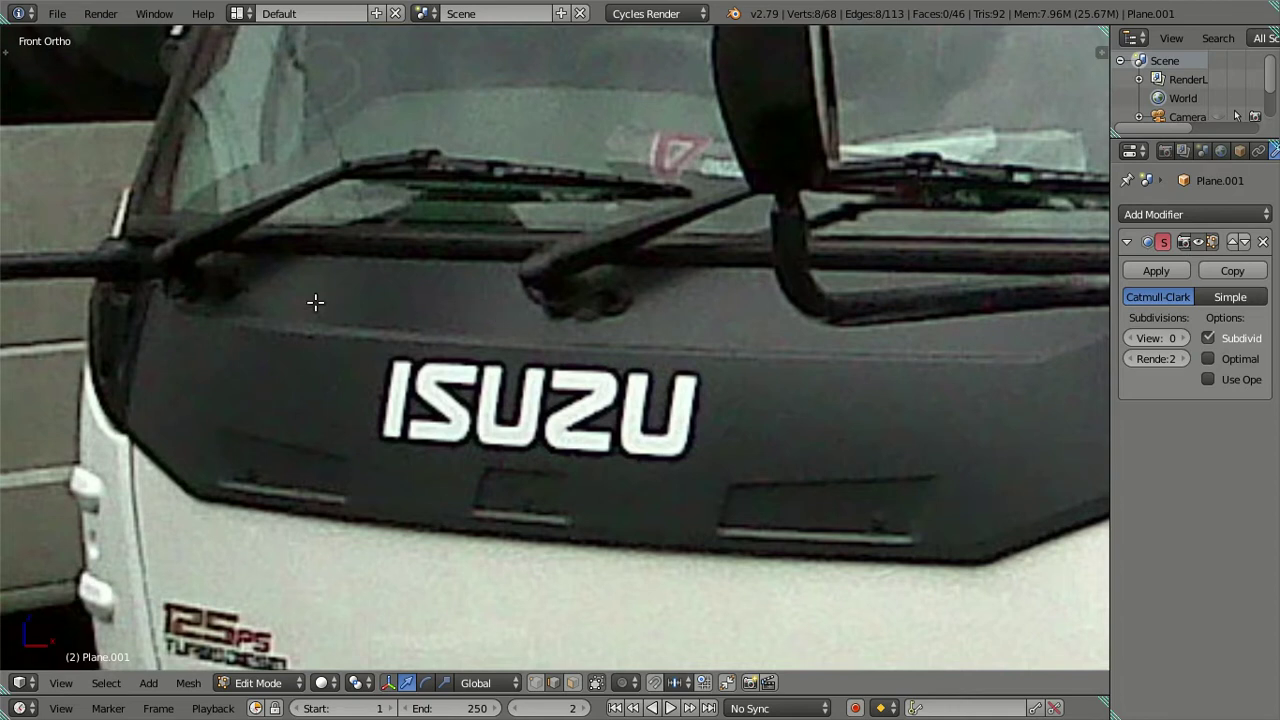
# Step: Take Blender out of fullscreen with Window > Toggle Window Fullscreen
pyautogui.scroll(-3, 315, 302)
pyautogui.click(154, 13)
pyautogui.click(200, 51)
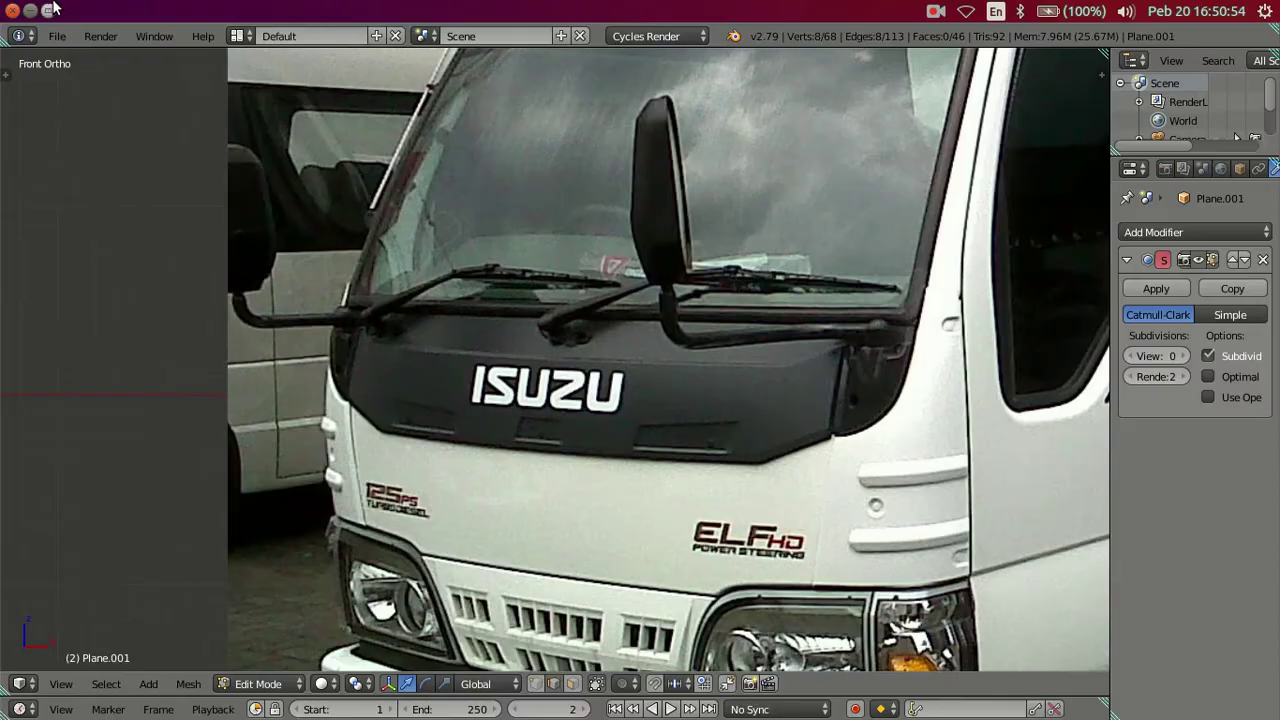
# Step: View the wiper arms zoomed in on photo 20121215_085359.jpg, then return to Blender
pyautogui.click(30, 10)
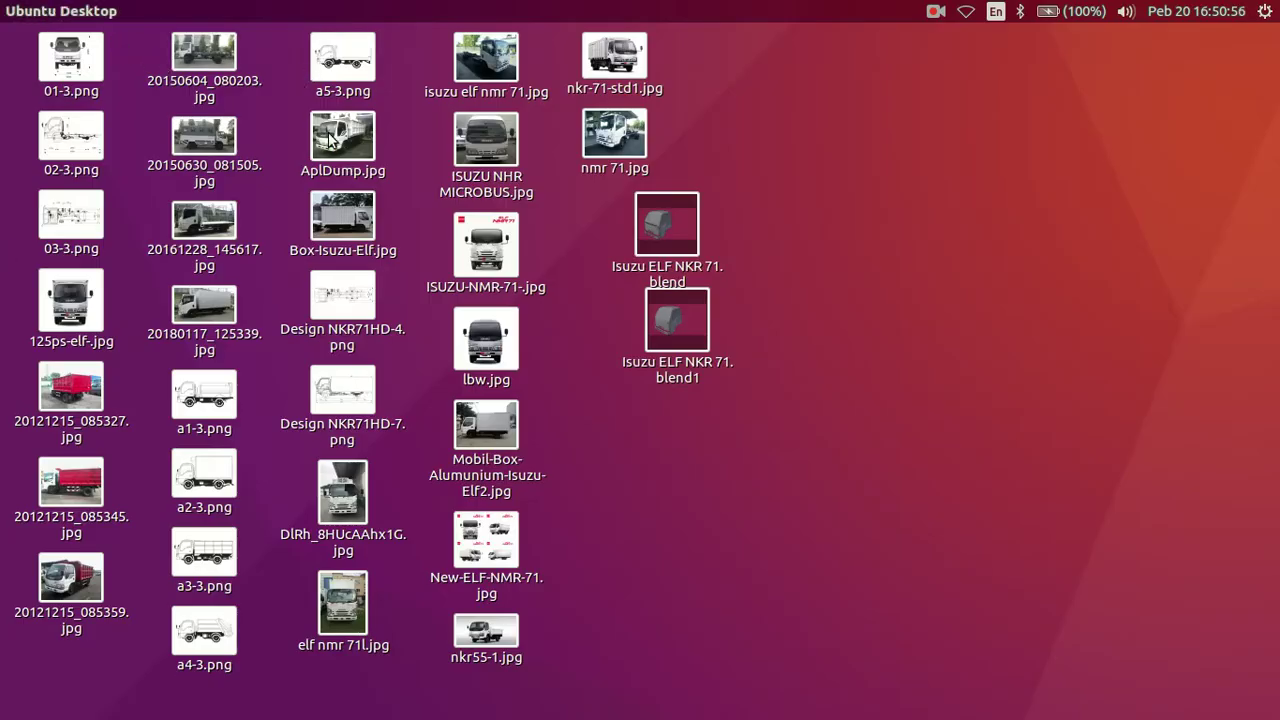
pyautogui.click(63, 578)
pyautogui.press('Return')
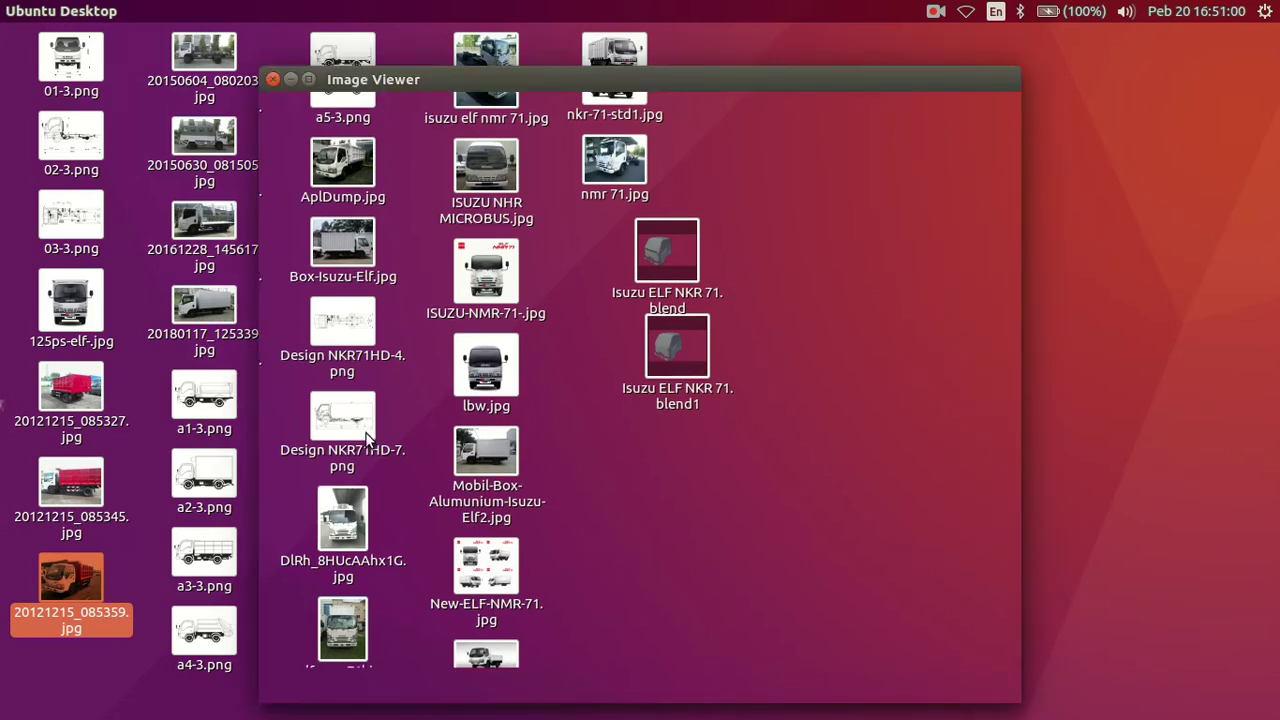
pyautogui.scroll(2, 469, 406)
pyautogui.scroll(2, 406, 421)
pyautogui.moveTo(120, 11)
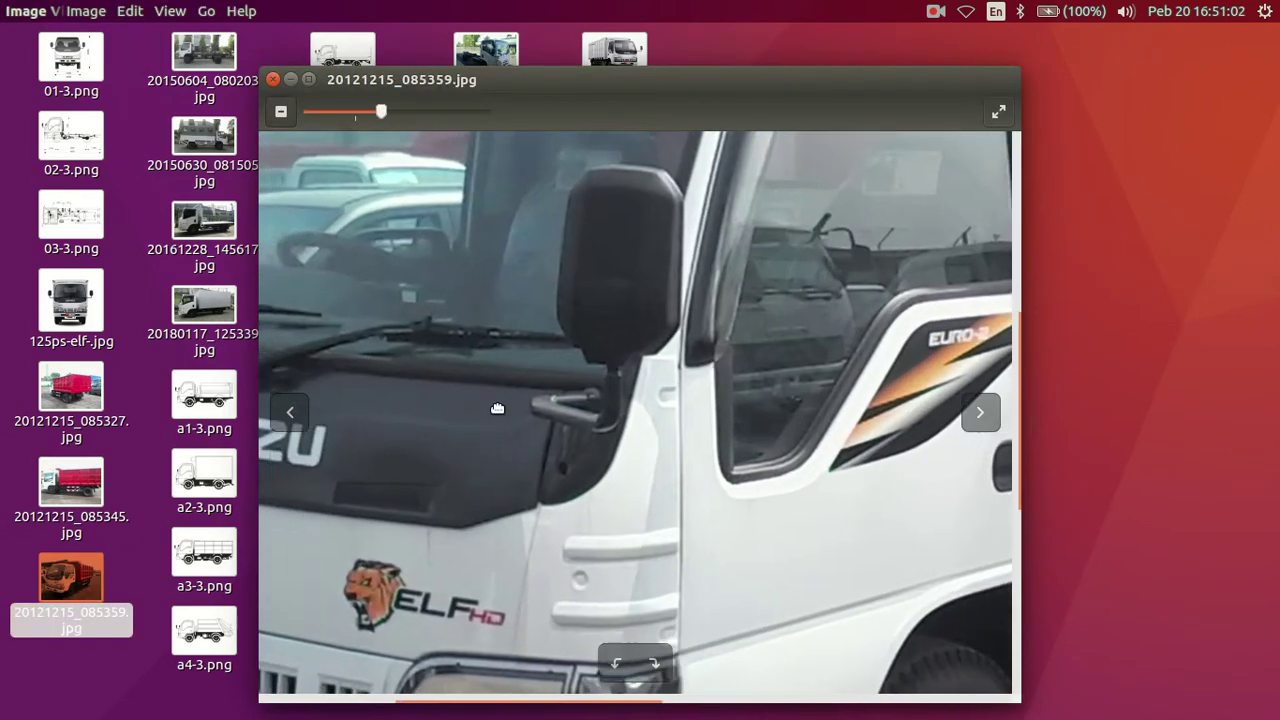
pyautogui.scroll(1, 326, 486)
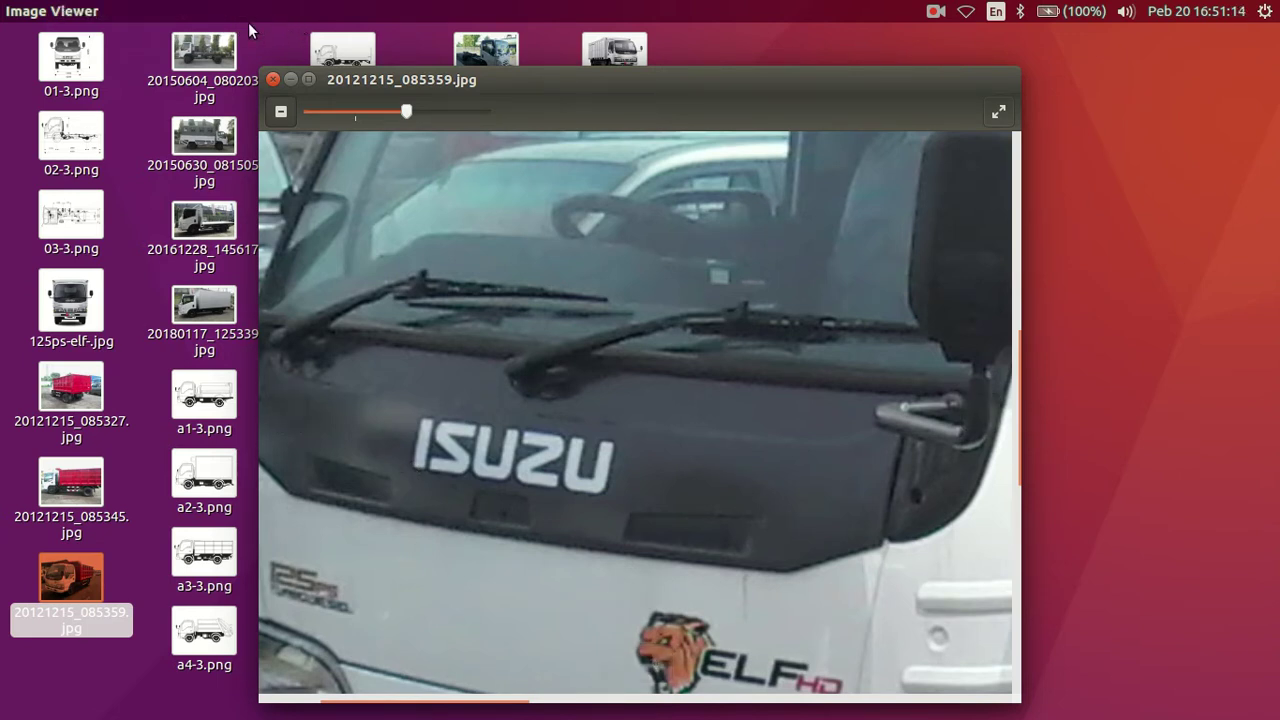
pyautogui.click(273, 79)
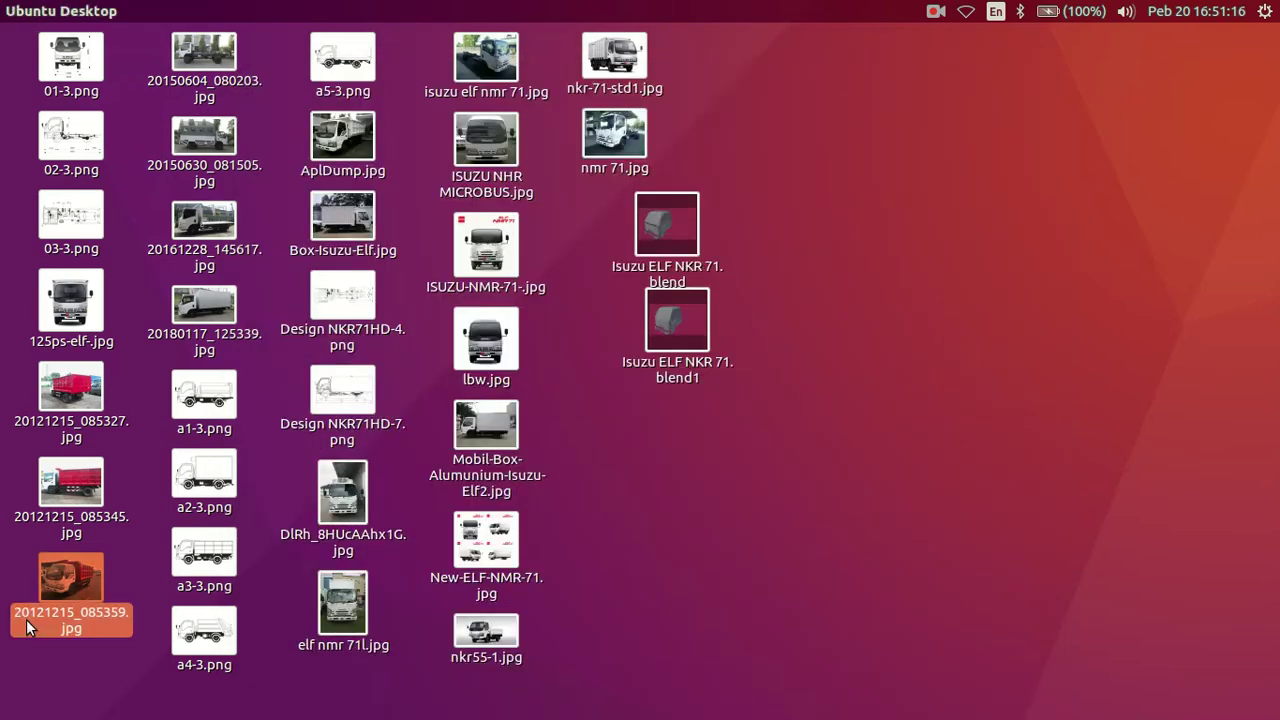
pyautogui.click(15, 256)
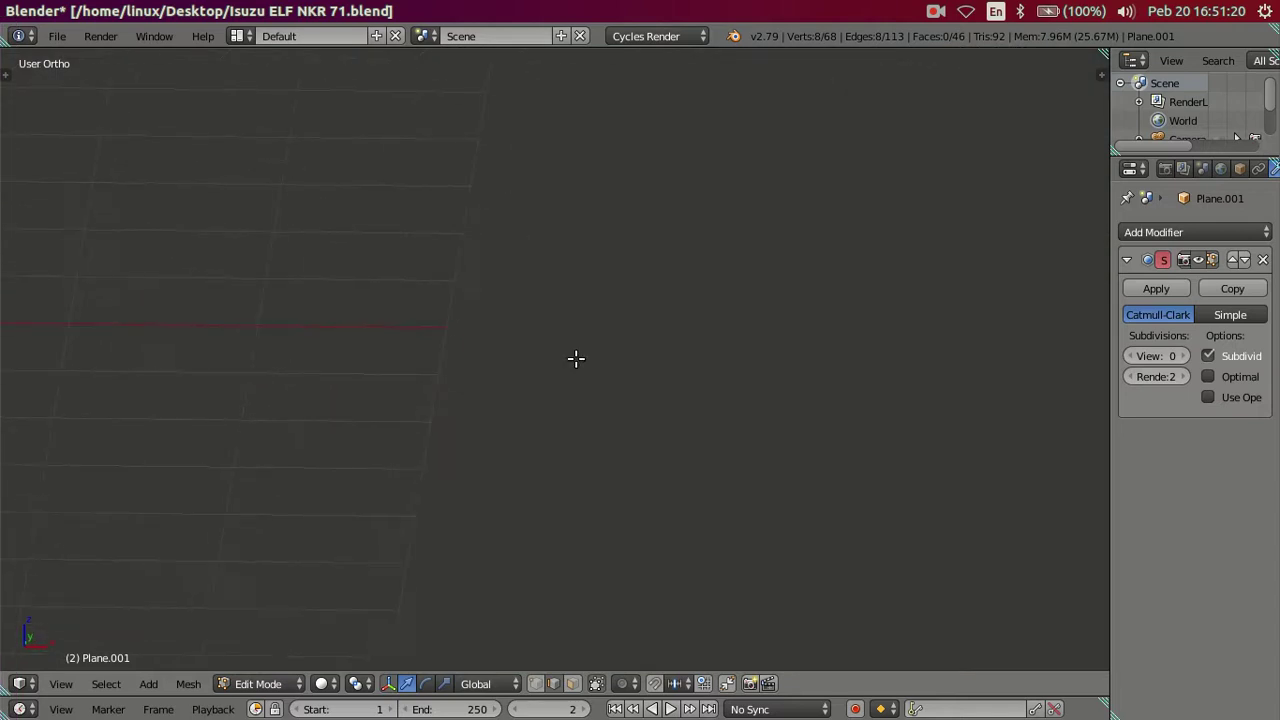
# Step: Extrude the pivot tube's inner edge loop into a new, enlarged ring
pyautogui.keyDown('shift'); pyautogui.moveTo(322, 342); pyautogui.dragTo(720, 300, button='middle'); pyautogui.keyUp('shift')
pyautogui.scroll(3, 671, 386)
pyautogui.scroll(3, 528, 586)
pyautogui.scroll(2, 582, 483)
pyautogui.scroll(6, 582, 483)
pyautogui.keyDown('shift'); pyautogui.moveTo(594, 480); pyautogui.dragTo(594, 320, button='middle'); pyautogui.keyUp('shift')
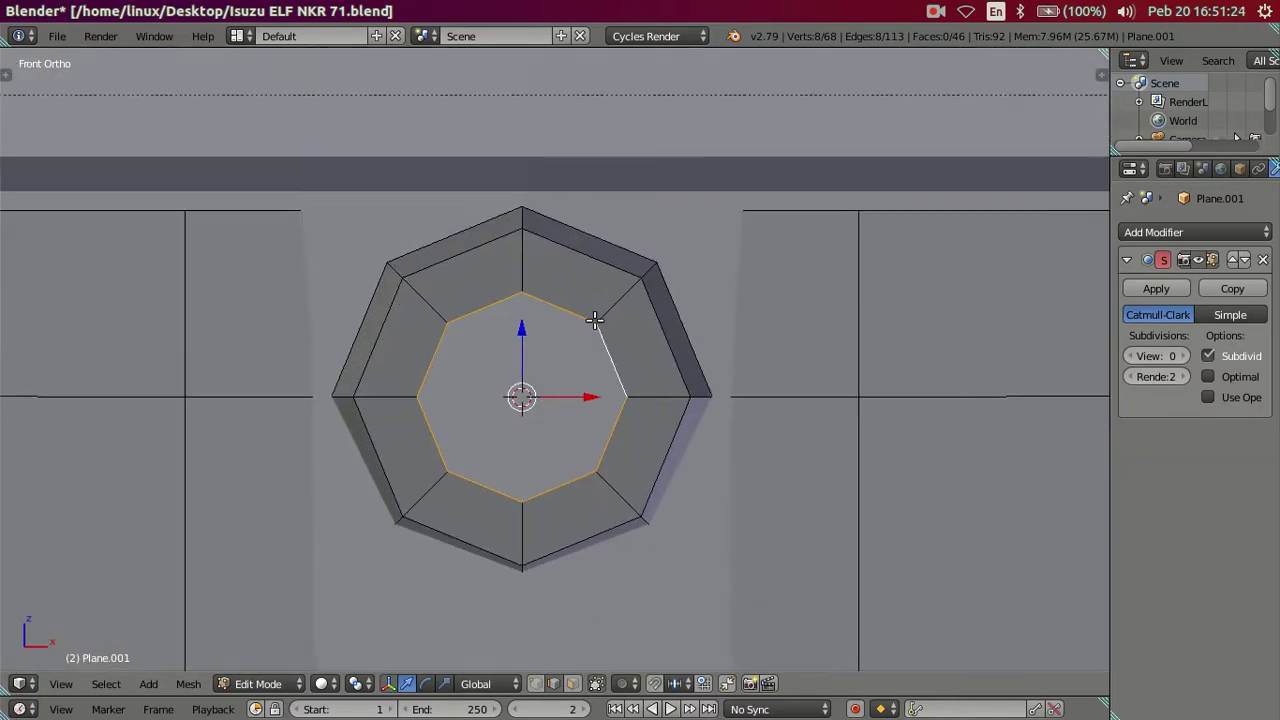
pyautogui.press('e')
pyautogui.press('s')
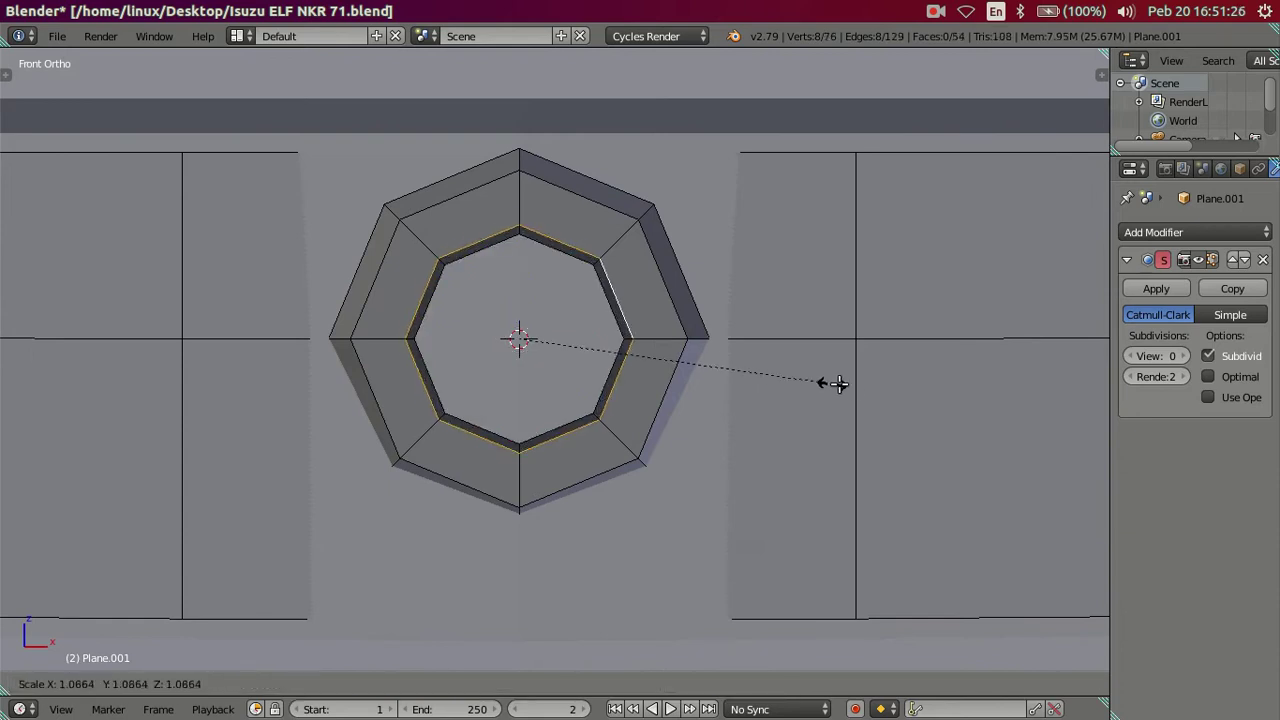
pyautogui.click(906, 406)
# Step: Extrude the selected end face in right side view and move it along Y
pyautogui.moveTo(906, 406)
pyautogui.mouseDown(button='middle')
pyautogui.moveTo(846, 420)
pyautogui.moveTo(594, 403)
pyautogui.mouseUp(button='middle')
pyautogui.scroll(-5, 594, 403)
pyautogui.scroll(3, 517, 378)
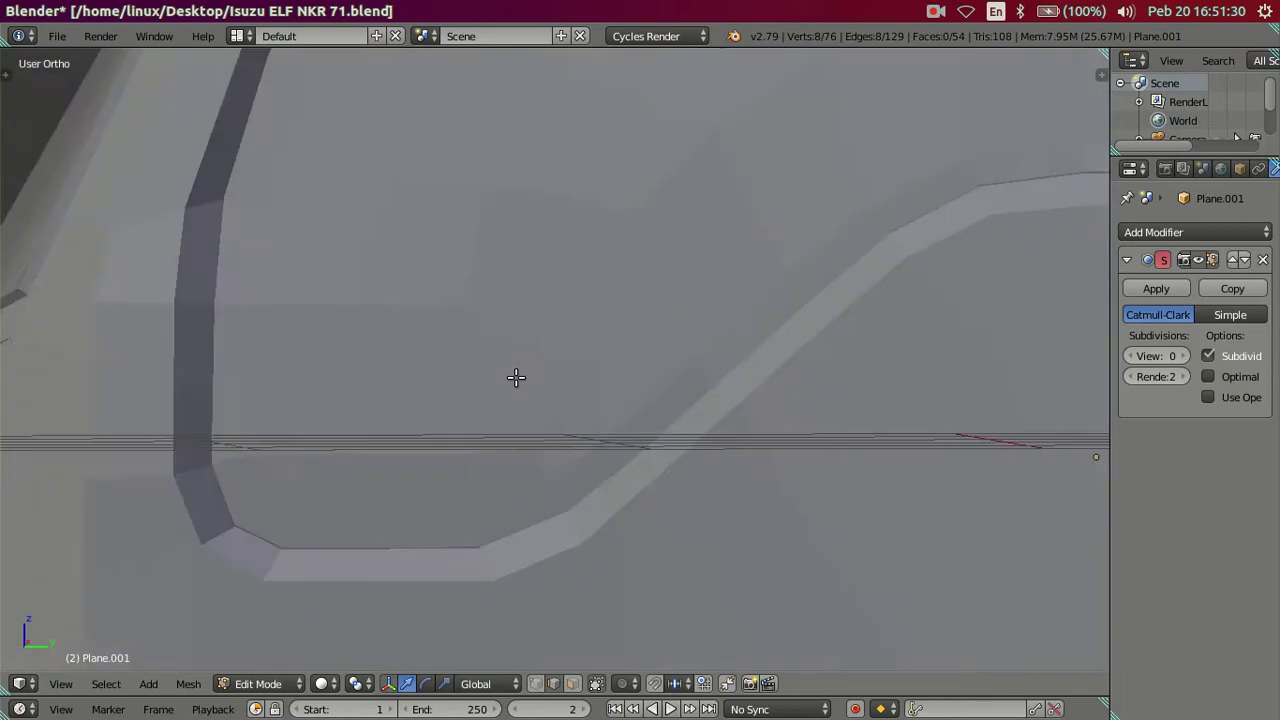
pyautogui.press('KP_3')
pyautogui.scroll(3, 774, 495)
pyautogui.keyDown('shift'); pyautogui.moveTo(606, 480); pyautogui.dragTo(790, 380, button='middle'); pyautogui.keyUp('shift')
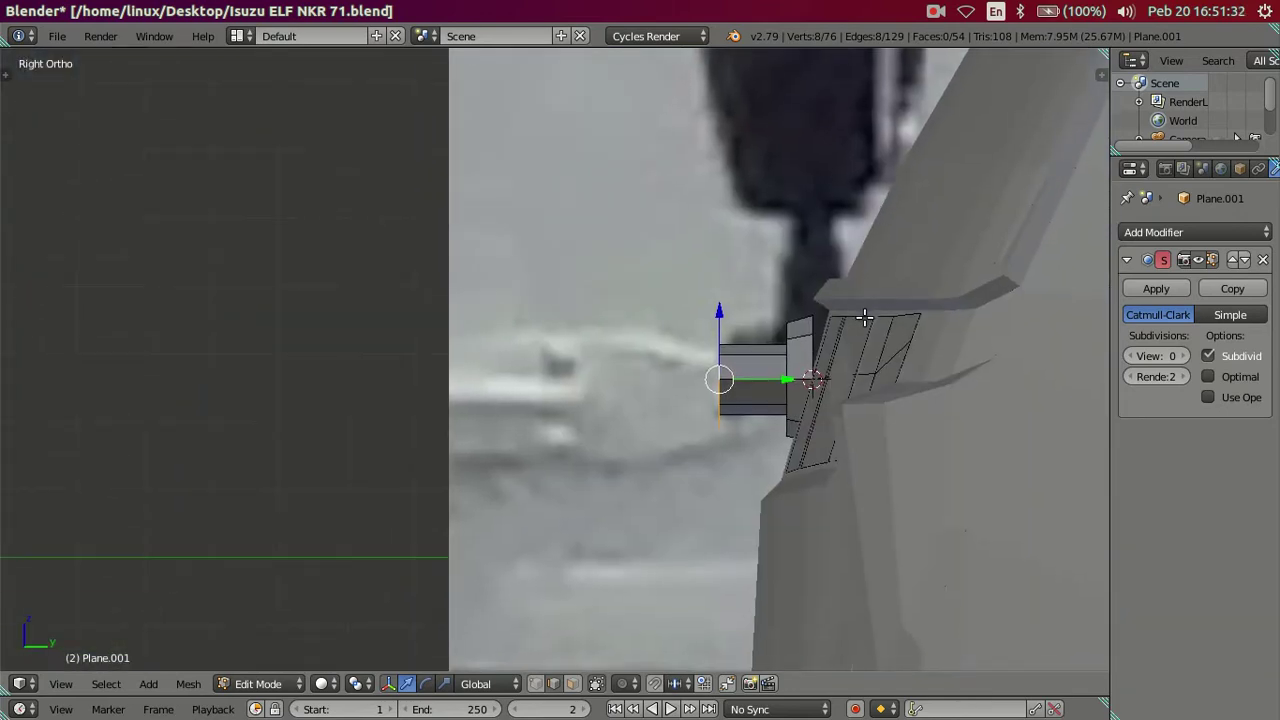
pyautogui.scroll(2, 987, 372)
pyautogui.press('e')
pyautogui.rightClick(880, 390)
pyautogui.press('g')
pyautogui.press('y')
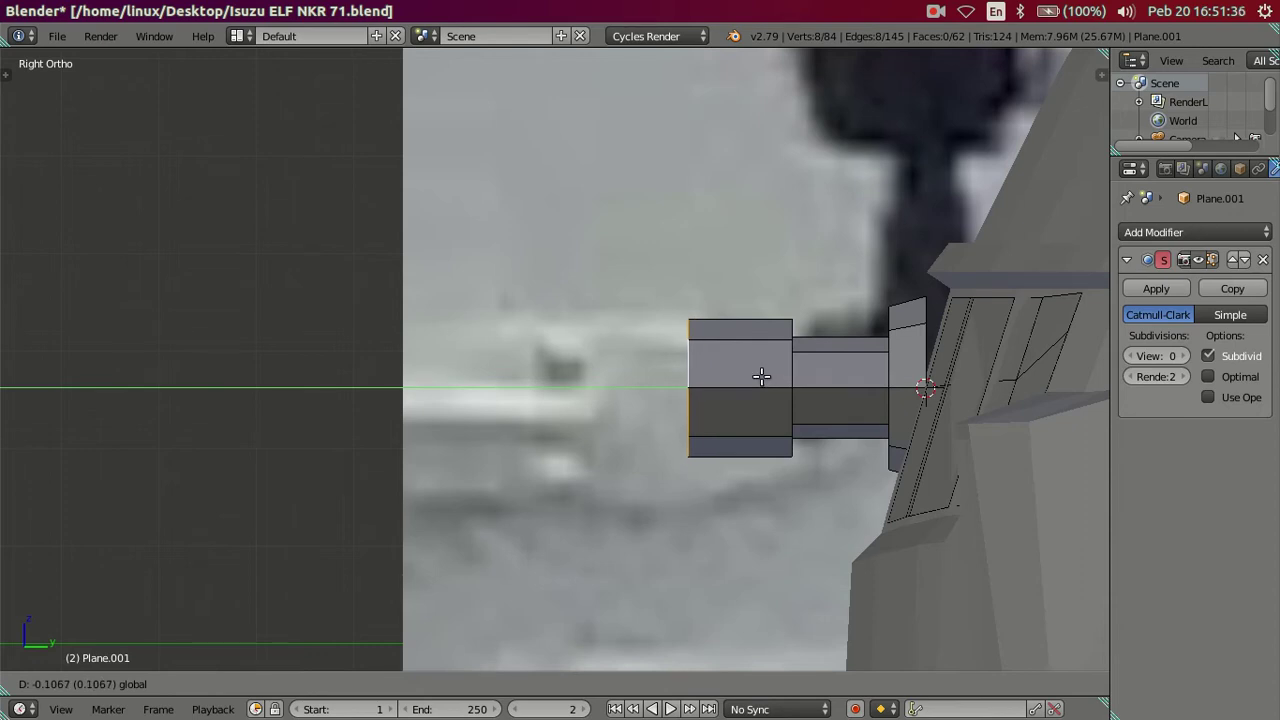
pyautogui.click(757, 373)
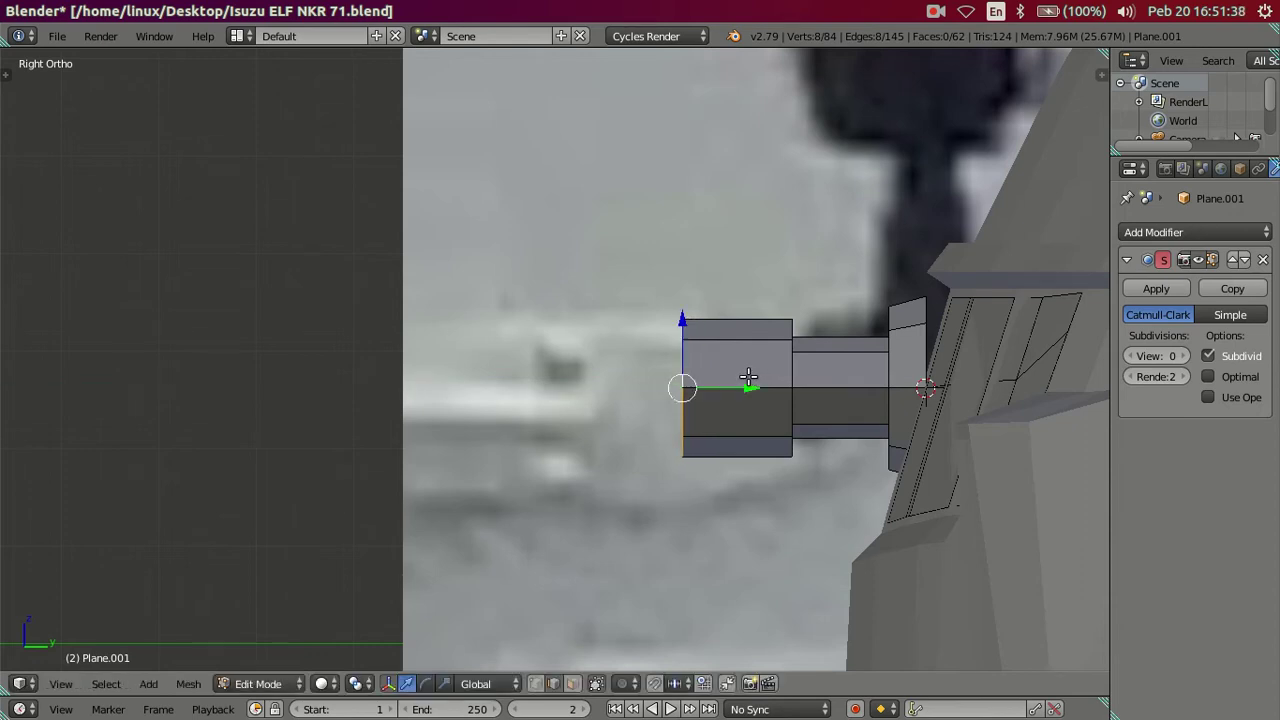
# Step: Scale the selected ring to 0.8 in front view and inspect the tube
pyautogui.press('KP_1')
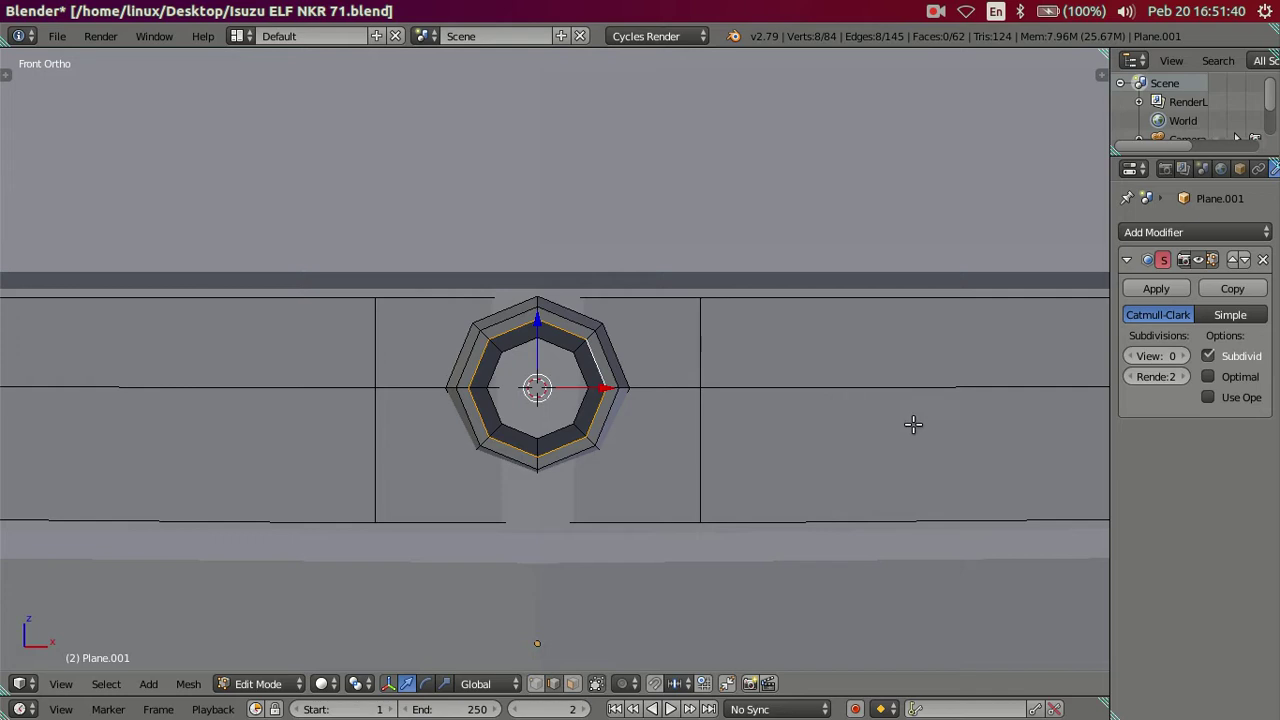
pyautogui.press('s')
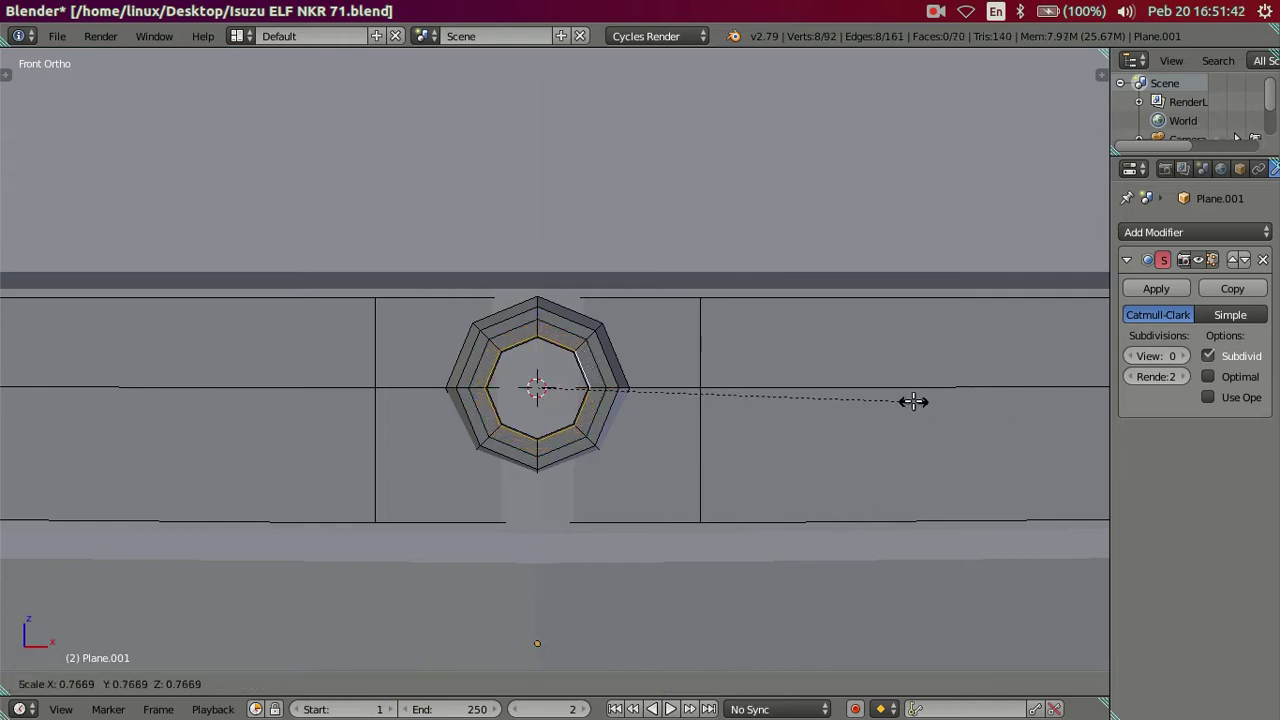
pyautogui.write('.8')
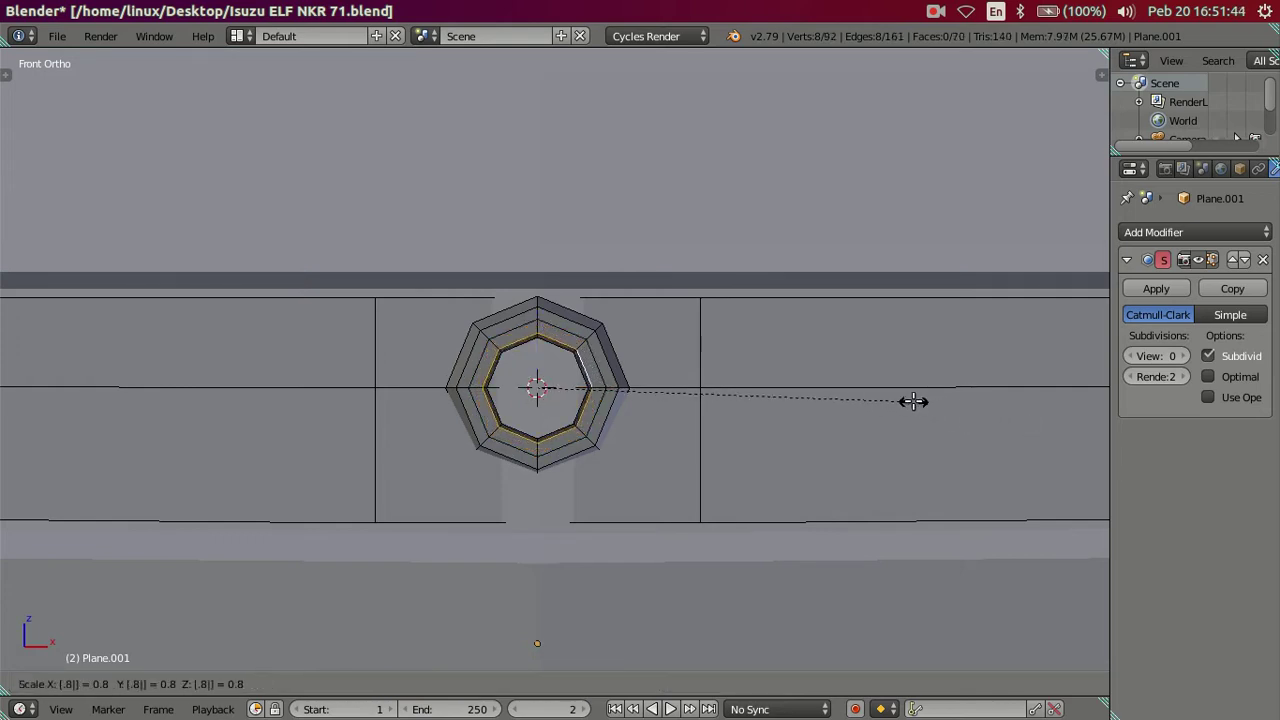
pyautogui.press('Return')
pyautogui.moveTo(913, 401)
pyautogui.mouseDown(button='middle')
pyautogui.moveTo(837, 403)
pyautogui.moveTo(771, 349)
pyautogui.moveTo(730, 360)
pyautogui.mouseUp(button='middle')
pyautogui.press('KP_1')
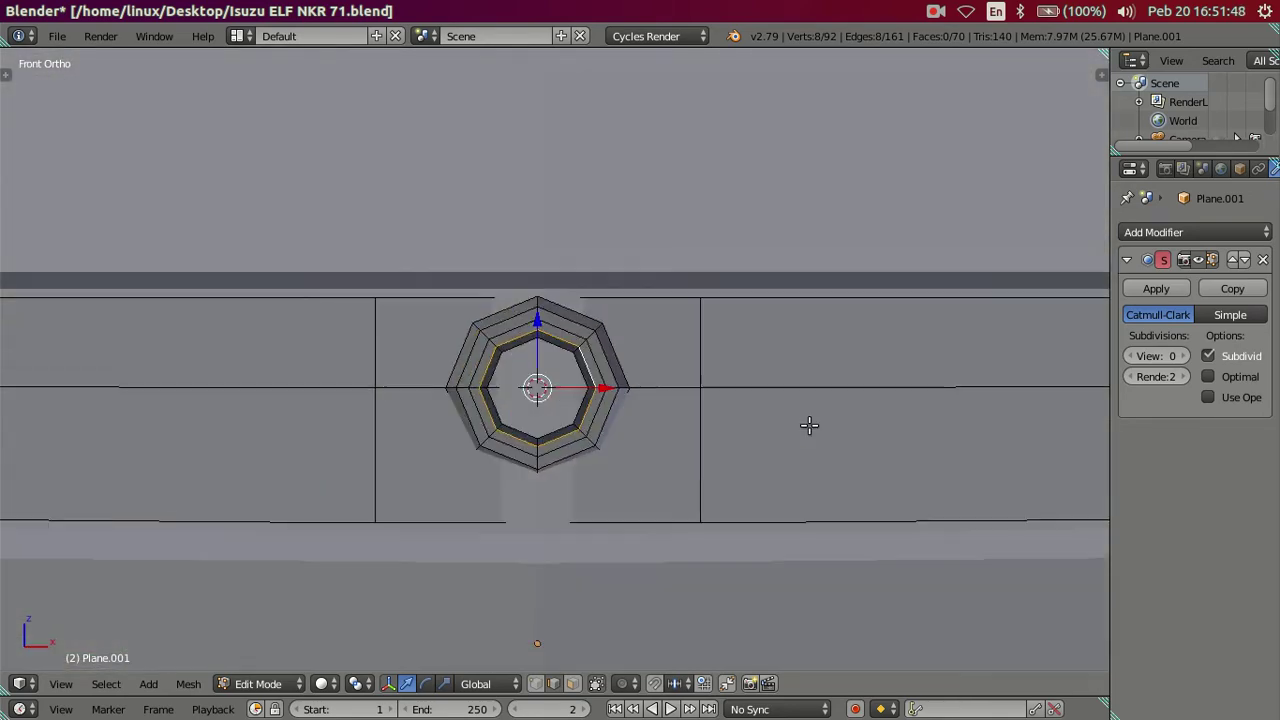
pyautogui.scroll(3, 811, 419)
pyautogui.moveTo(677, 477)
pyautogui.mouseDown(button='middle')
pyautogui.moveTo(583, 443)
pyautogui.moveTo(632, 440)
pyautogui.mouseUp(button='middle')
# Step: Shrink the inner ring to 0.85 and check it from front and back views
pyautogui.keyDown('shift'); pyautogui.moveTo(853, 516); pyautogui.dragTo(752, 467, button='middle'); pyautogui.keyUp('shift')
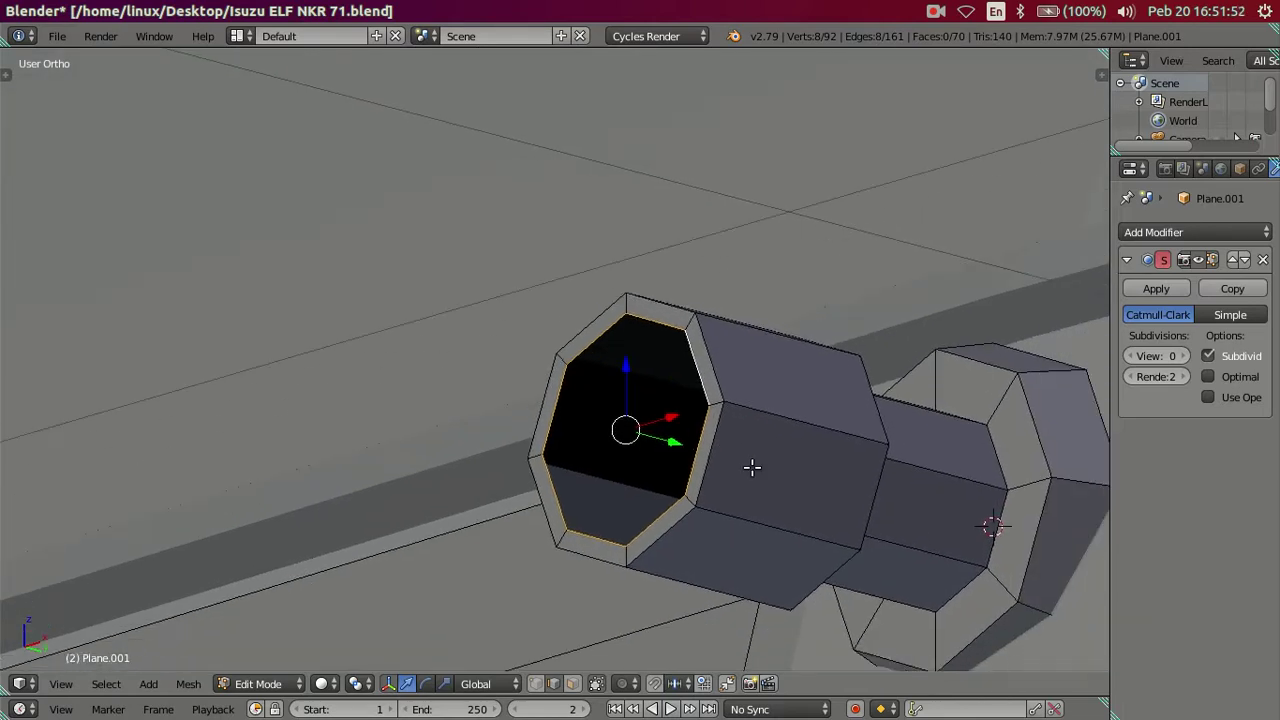
pyautogui.write('s.85')
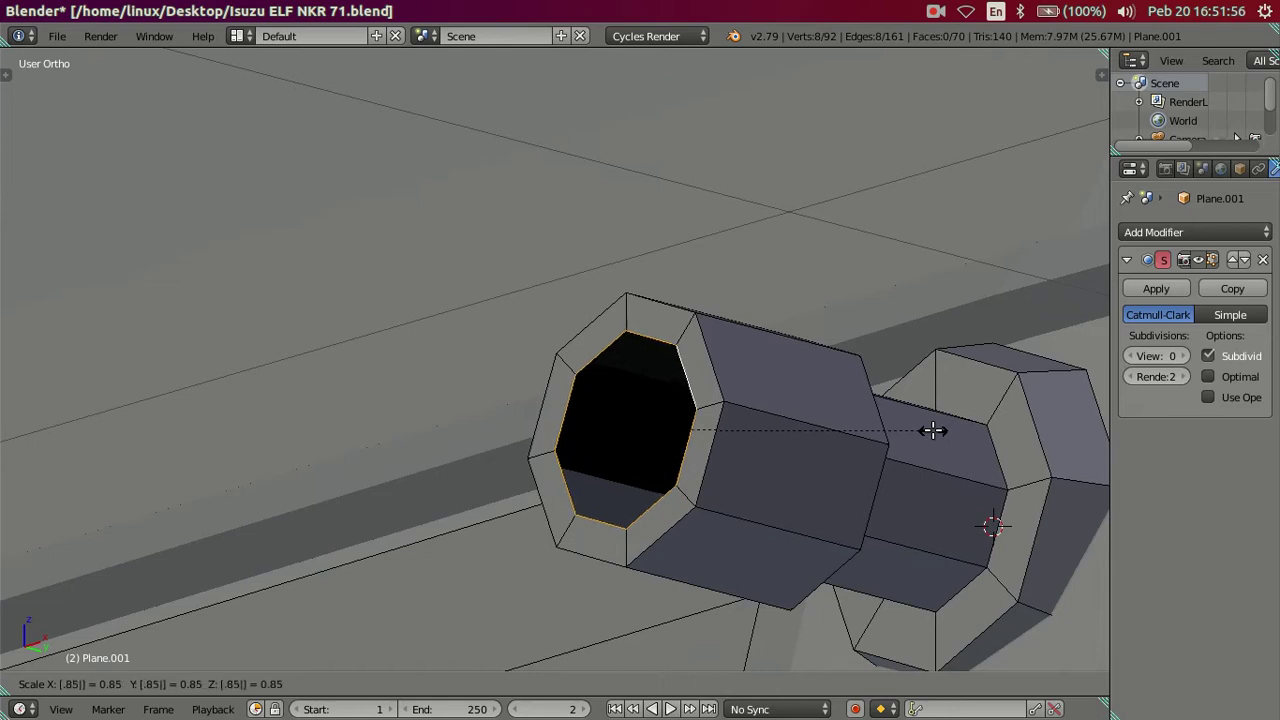
pyautogui.press('Return')
pyautogui.press('KP_1')
pyautogui.press('ctrl+KP_1')
pyautogui.press('KP_1')
pyautogui.scroll(-2, 665, 413)
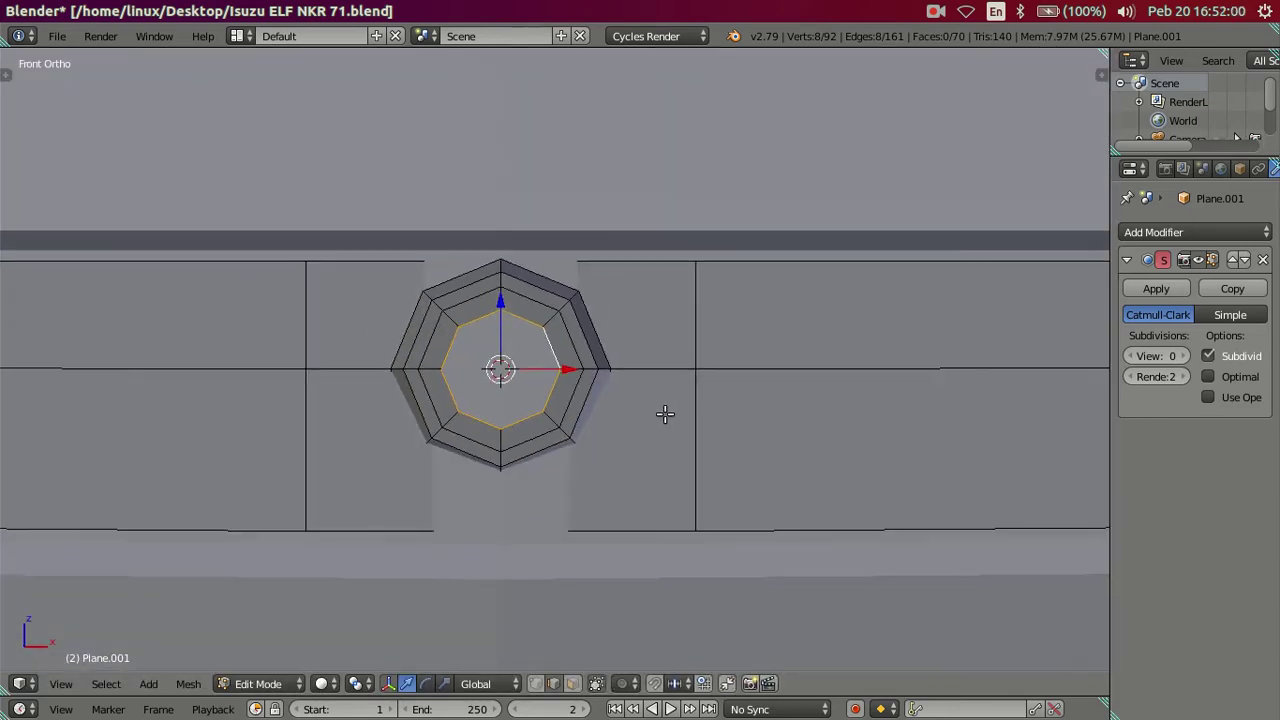
pyautogui.moveTo(941, 460); pyautogui.dragTo(799, 416, button='middle')
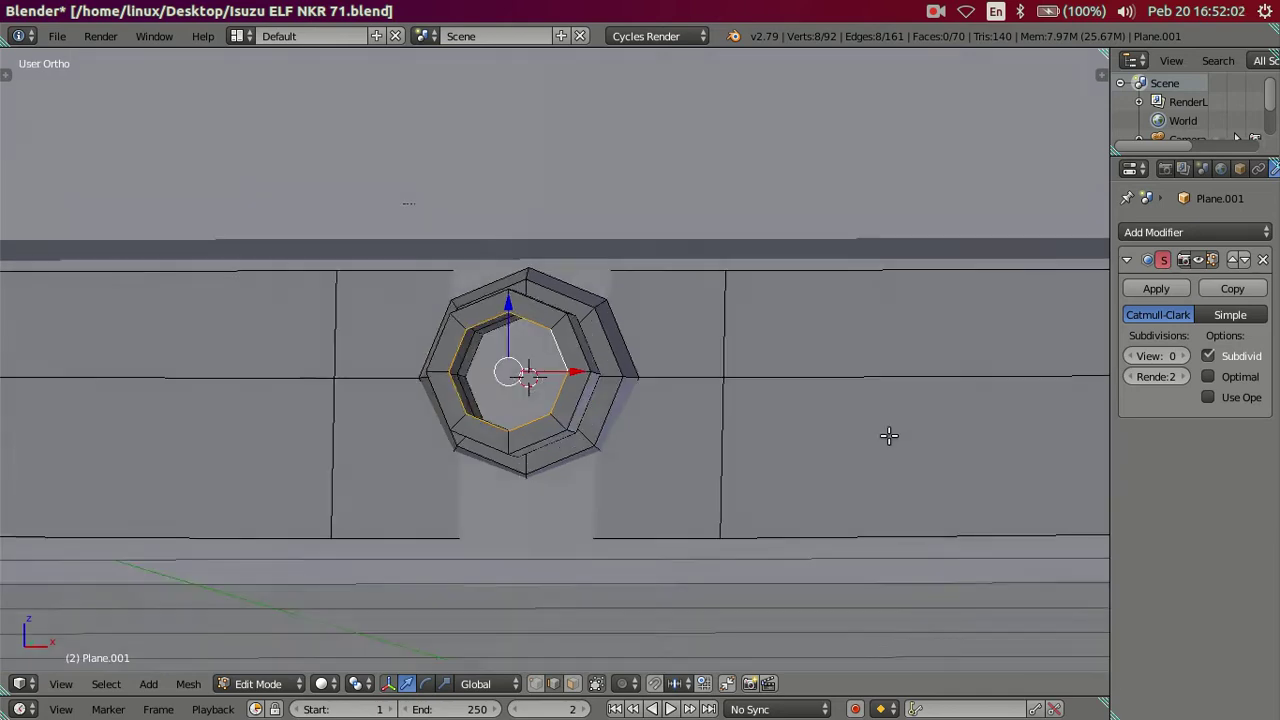
# Step: Fill the octagonal hole with a face, then select the end-cap faces in face mode
pyautogui.press('f')
pyautogui.press('a')
pyautogui.moveTo(737, 349)
pyautogui.mouseDown(button='middle')
pyautogui.moveTo(697, 386)
pyautogui.moveTo(725, 398)
pyautogui.moveTo(700, 370)
pyautogui.mouseUp(button='middle')
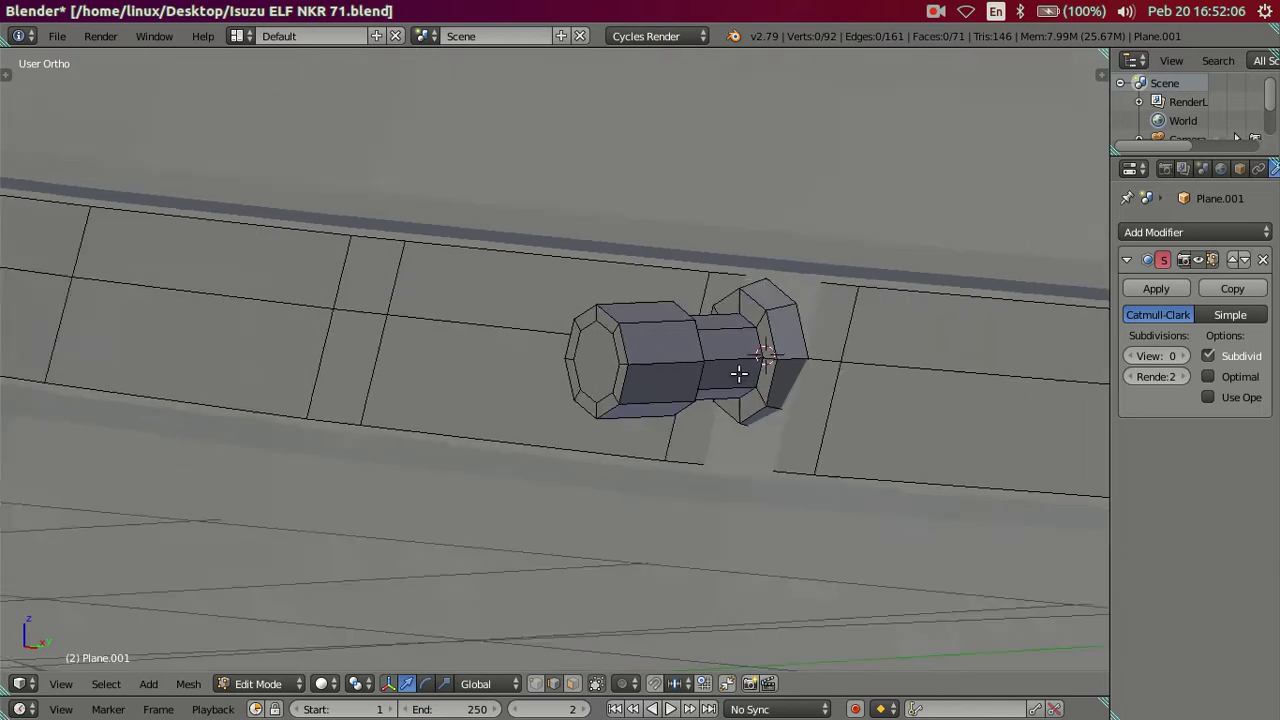
pyautogui.scroll(-3, 700, 370)
pyautogui.moveTo(420, 450); pyautogui.dragTo(310, 462, button='middle')
pyautogui.rightClick(310, 462)
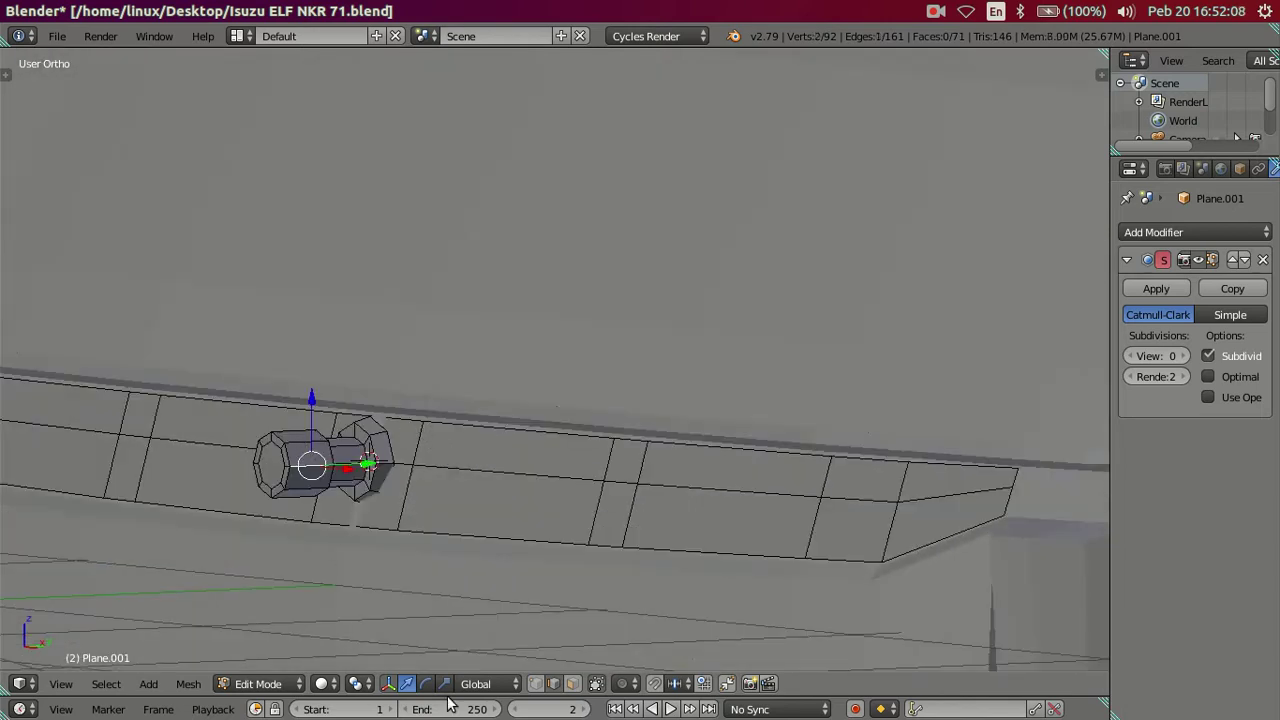
pyautogui.click(572, 683)
pyautogui.moveTo(358, 552)
pyautogui.mouseDown(button='middle')
pyautogui.moveTo(386, 577)
pyautogui.moveTo(443, 574)
pyautogui.moveTo(416, 548)
pyautogui.mouseUp(button='middle')
pyautogui.moveTo(367, 494)
pyautogui.mouseDown(button='middle')
pyautogui.moveTo(390, 502)
pyautogui.moveTo(258, 518)
pyautogui.moveTo(255, 535)
pyautogui.moveTo(373, 537)
pyautogui.mouseUp(button='middle')
pyautogui.rightClick(237, 536)
pyautogui.keyDown('shift'); pyautogui.rightClick(240, 525); pyautogui.keyUp('shift')
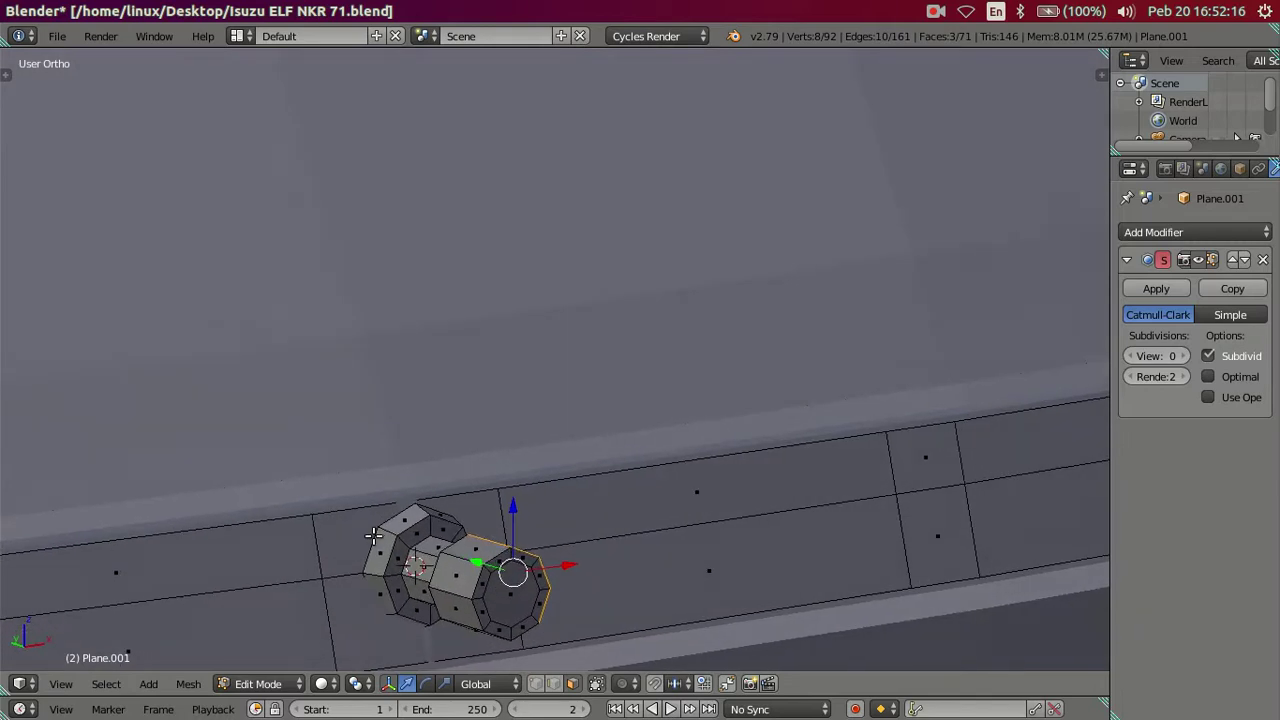
# Step: Show the pivot in front wireframe view over the ISUZU photo and leave Edit Mode
pyautogui.press('KP_1')
pyautogui.scroll(2, 445, 494)
pyautogui.scroll(2, 500, 475)
pyautogui.press('z')
pyautogui.keyDown('shift'); pyautogui.moveTo(629, 444); pyautogui.dragTo(626, 520, button='middle'); pyautogui.keyUp('shift')
pyautogui.scroll(1, 589, 531)
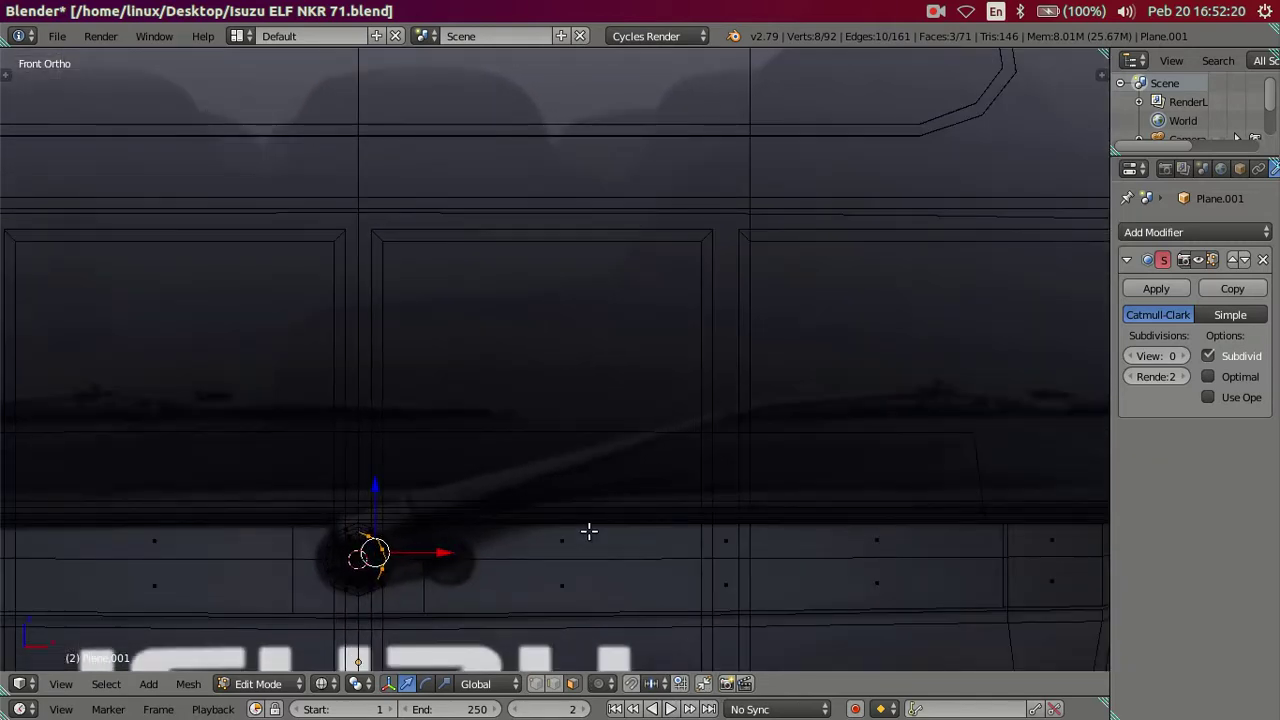
pyautogui.click(555, 683)
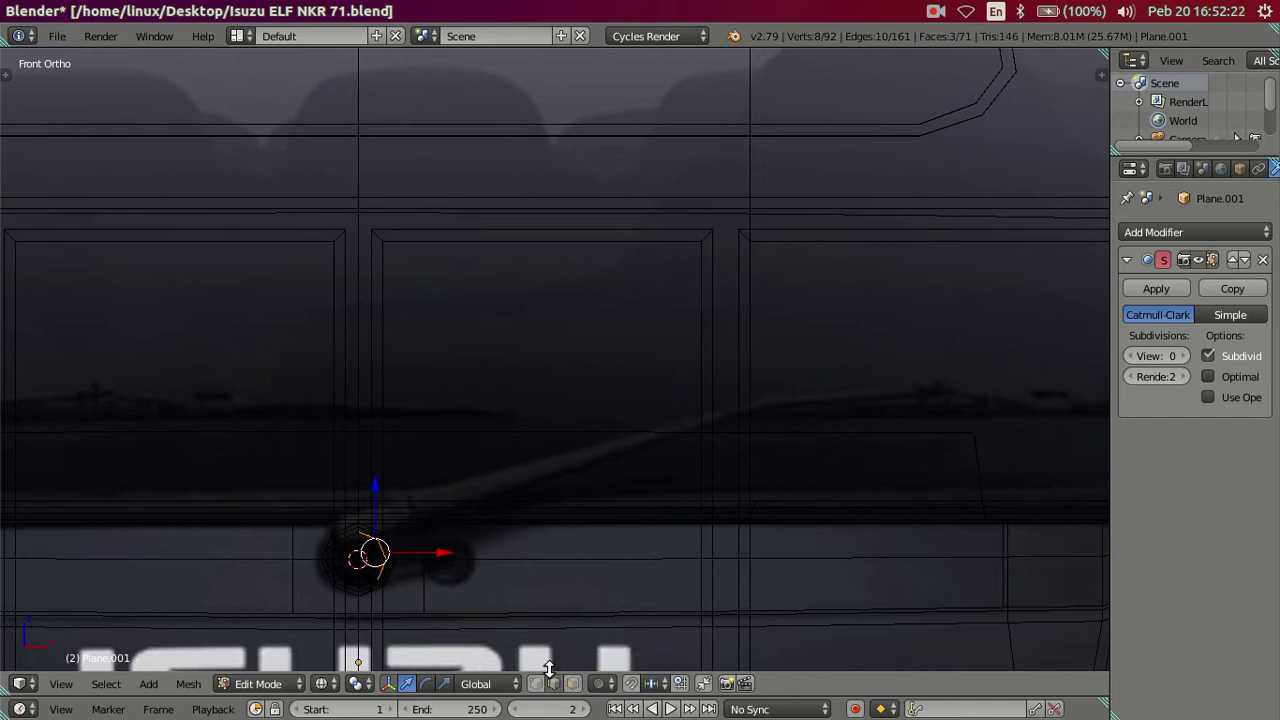
pyautogui.press('Tab')
# Step: Temporarily hide the truck cab body, then unhide it
pyautogui.scroll(-2, 453, 529)
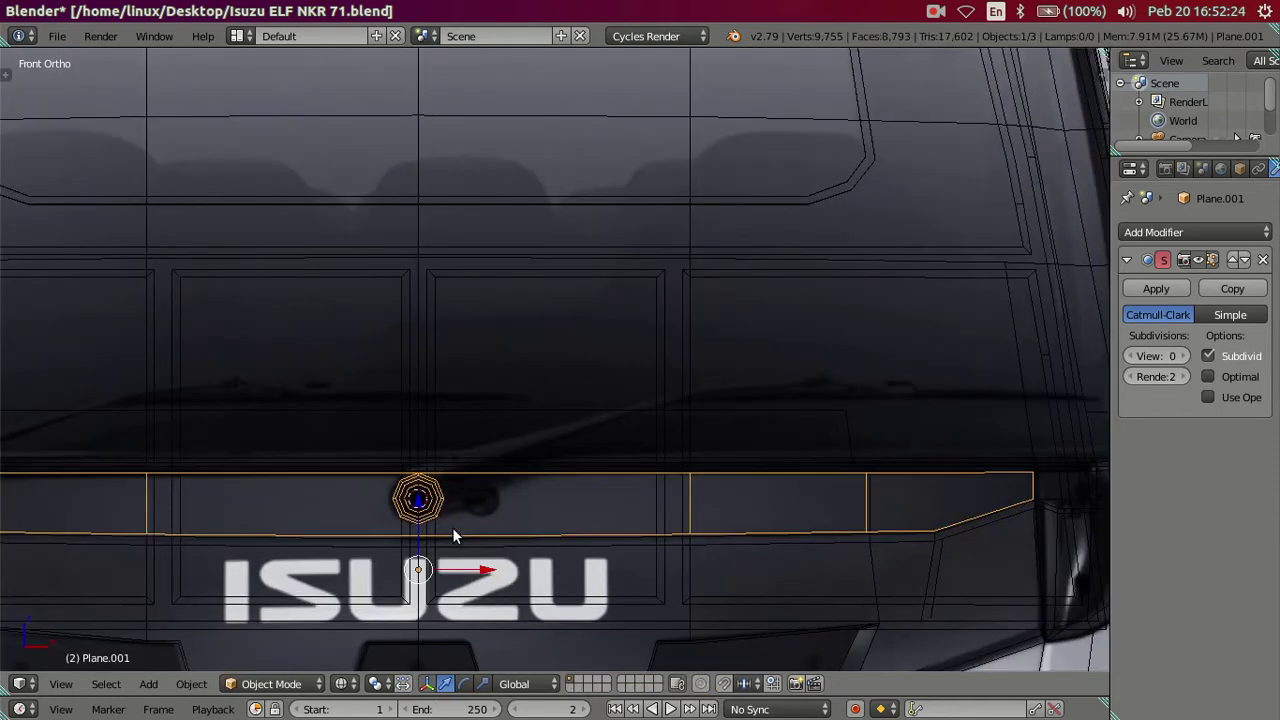
pyautogui.scroll(-3, 452, 527)
pyautogui.scroll(2, 452, 527)
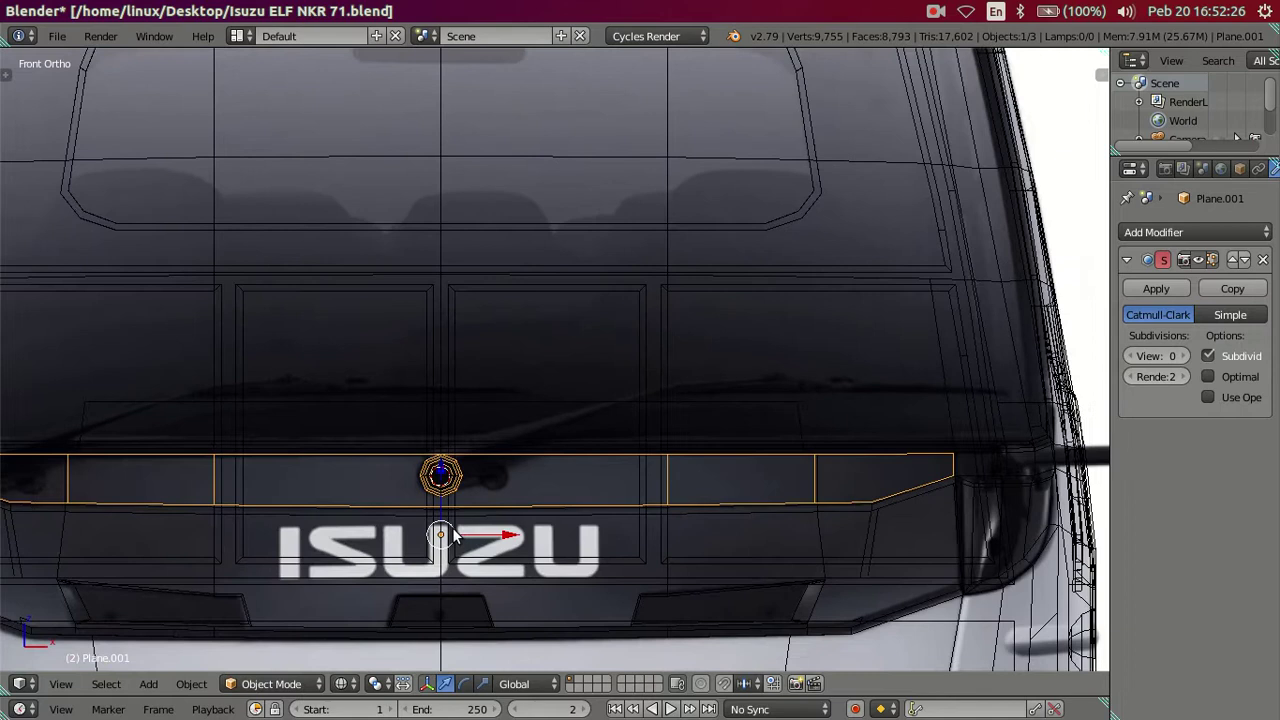
pyautogui.scroll(-3, 452, 530)
pyautogui.scroll(3, 452, 530)
pyautogui.rightClick(439, 255)
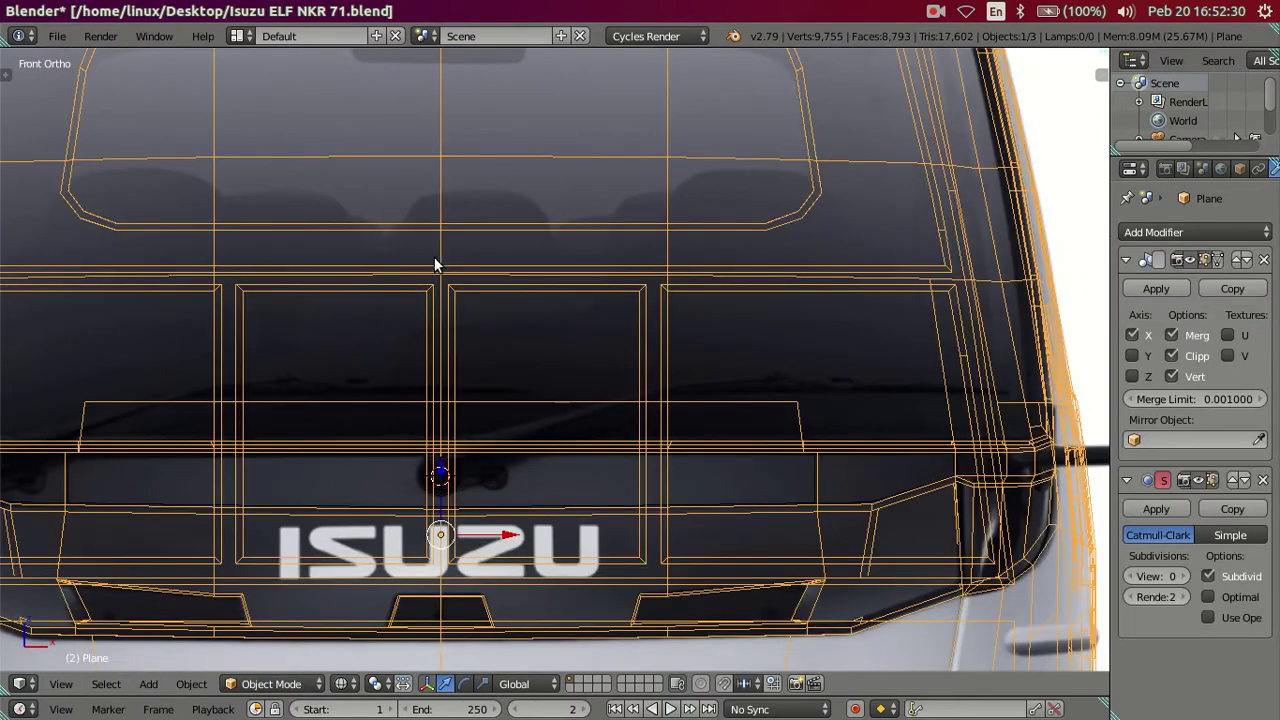
pyautogui.press('h')
pyautogui.scroll(2, 517, 460)
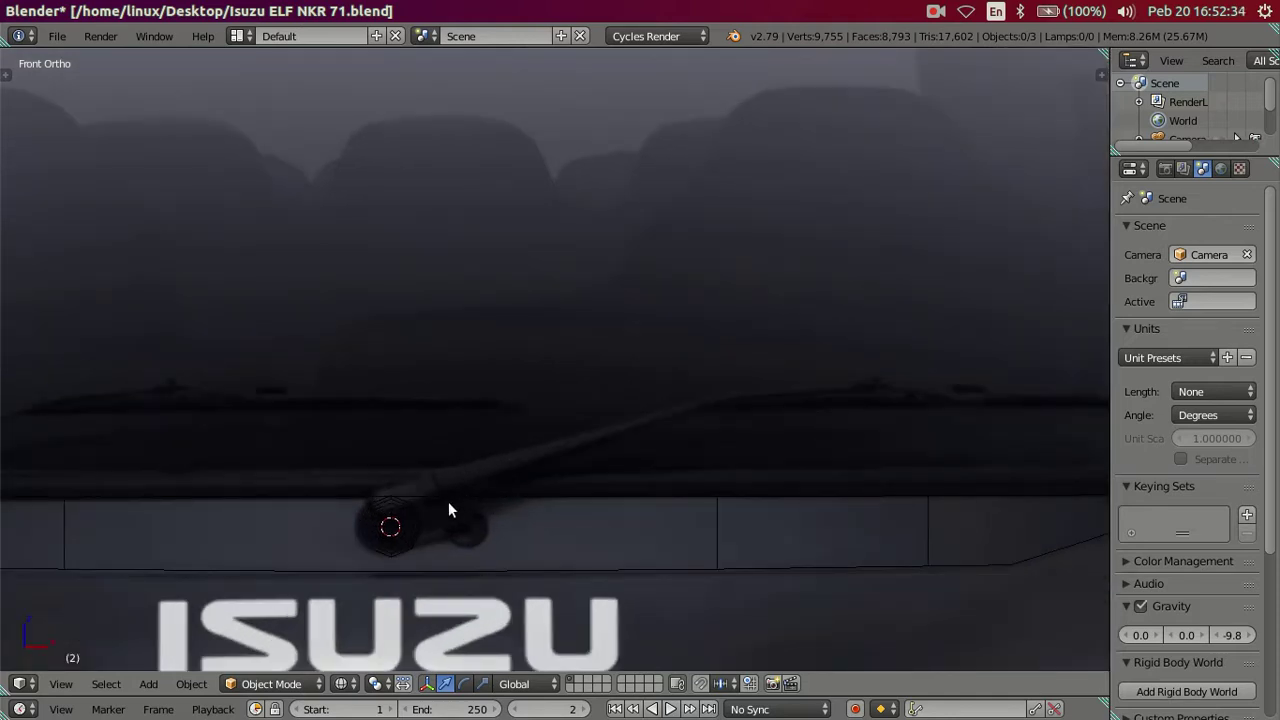
pyautogui.hotkey('alt', 'h')
# Step: Select Plane.001 in wireframe shading and resume editing its mesh
pyautogui.press('z')
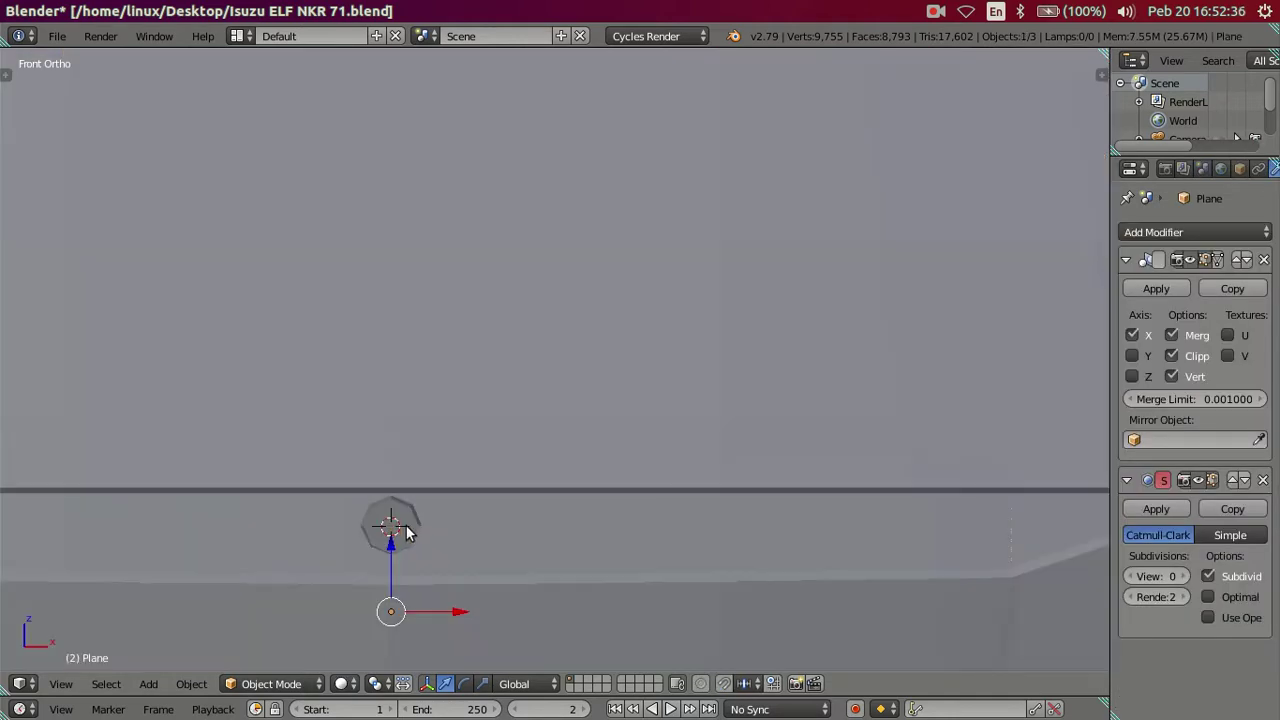
pyautogui.rightClick(410, 533)
pyautogui.press('z')
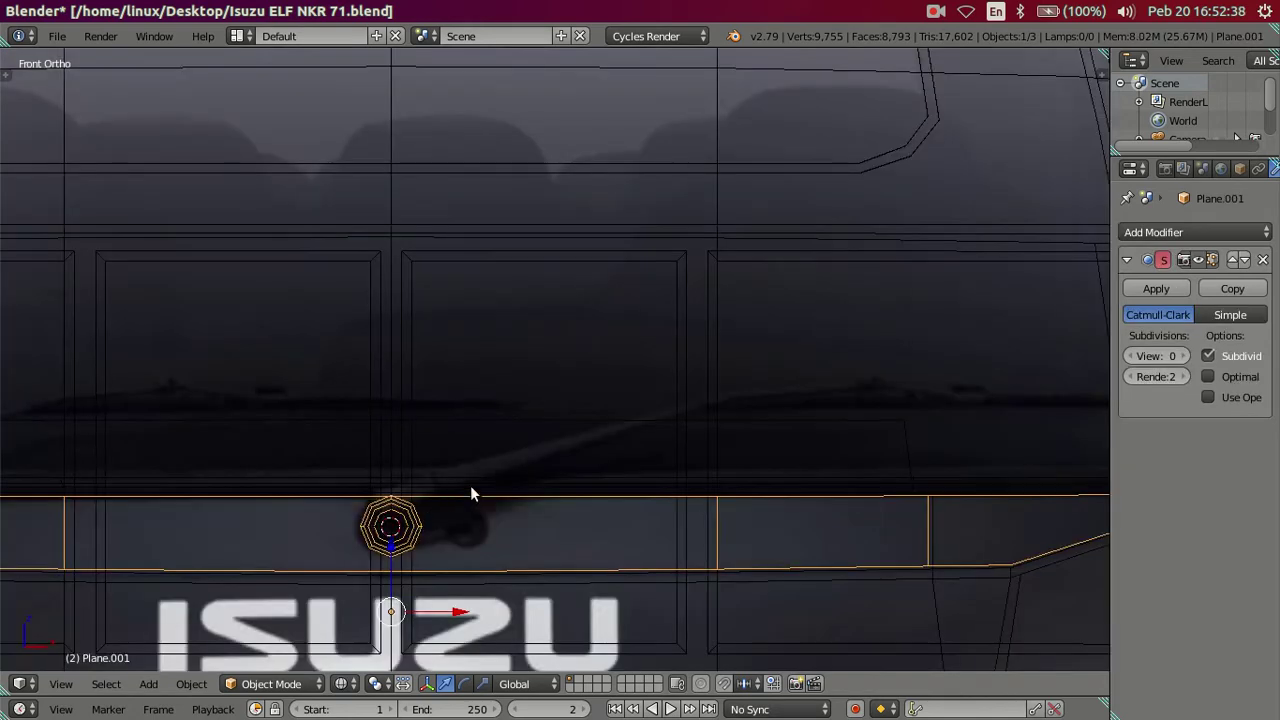
pyautogui.press('Tab')
# Step: Try extruding the pivot's end ring, then undo the extra ring
pyautogui.keyDown('ctrl'); pyautogui.scroll(-1, 575, 495); pyautogui.keyUp('ctrl')
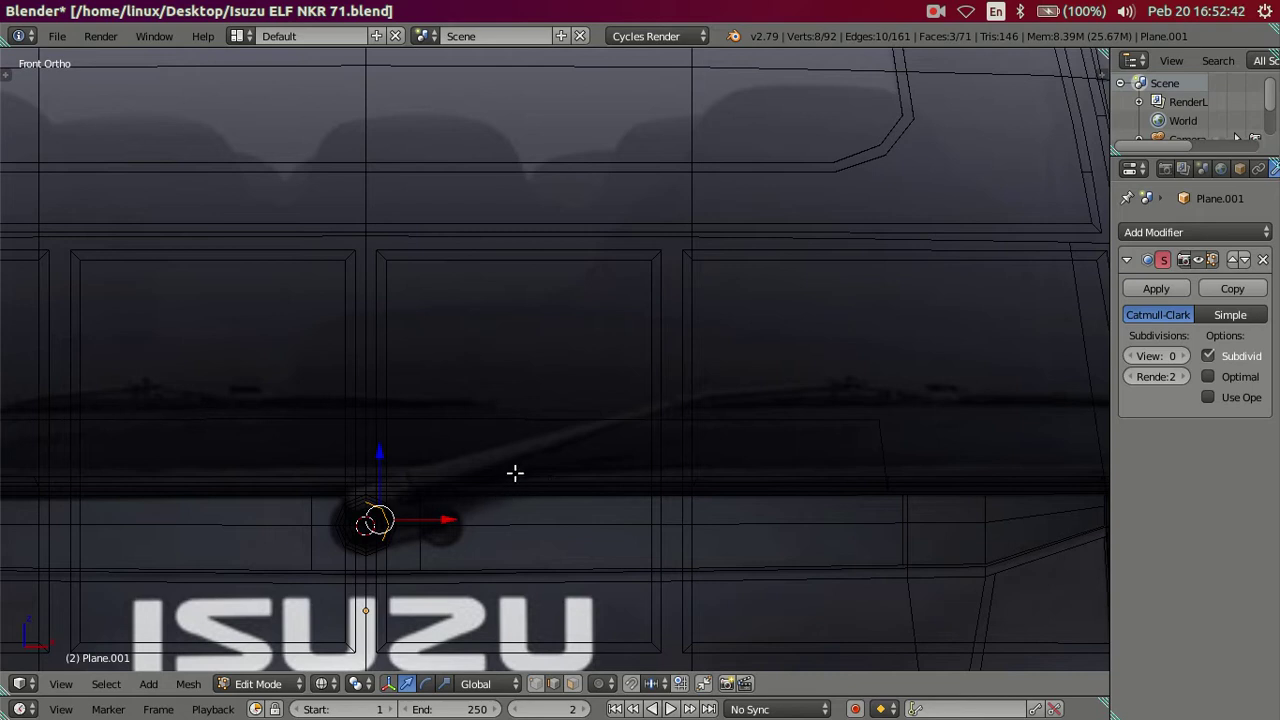
pyautogui.press('e')
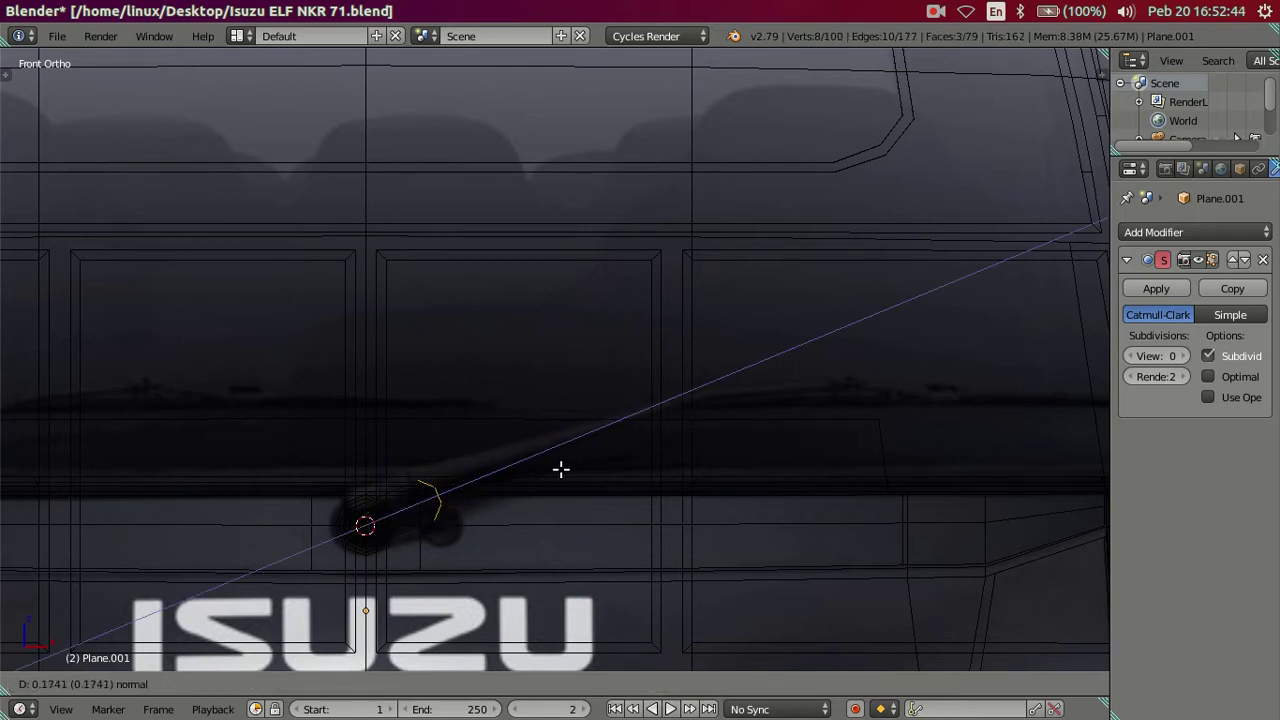
pyautogui.rightClick(561, 469)
pyautogui.scroll(1, 543, 466)
pyautogui.scroll(2, 444, 560)
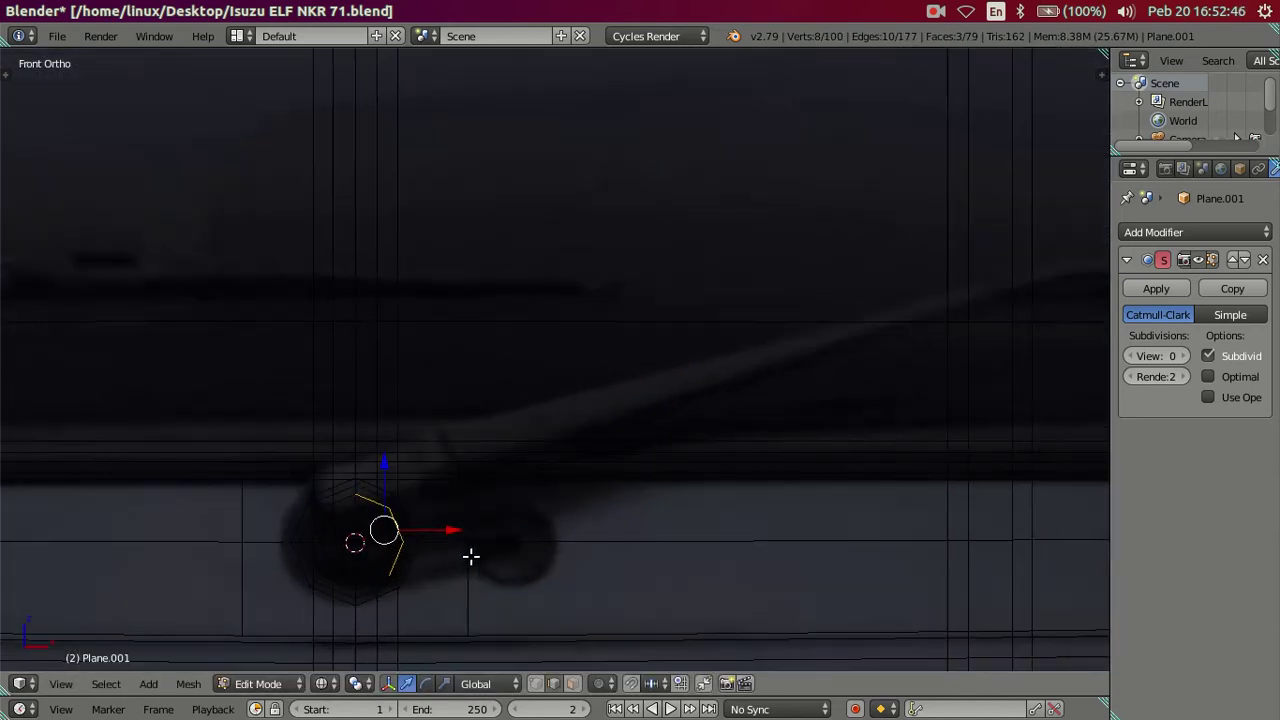
pyautogui.hotkey('ctrl', 'z')
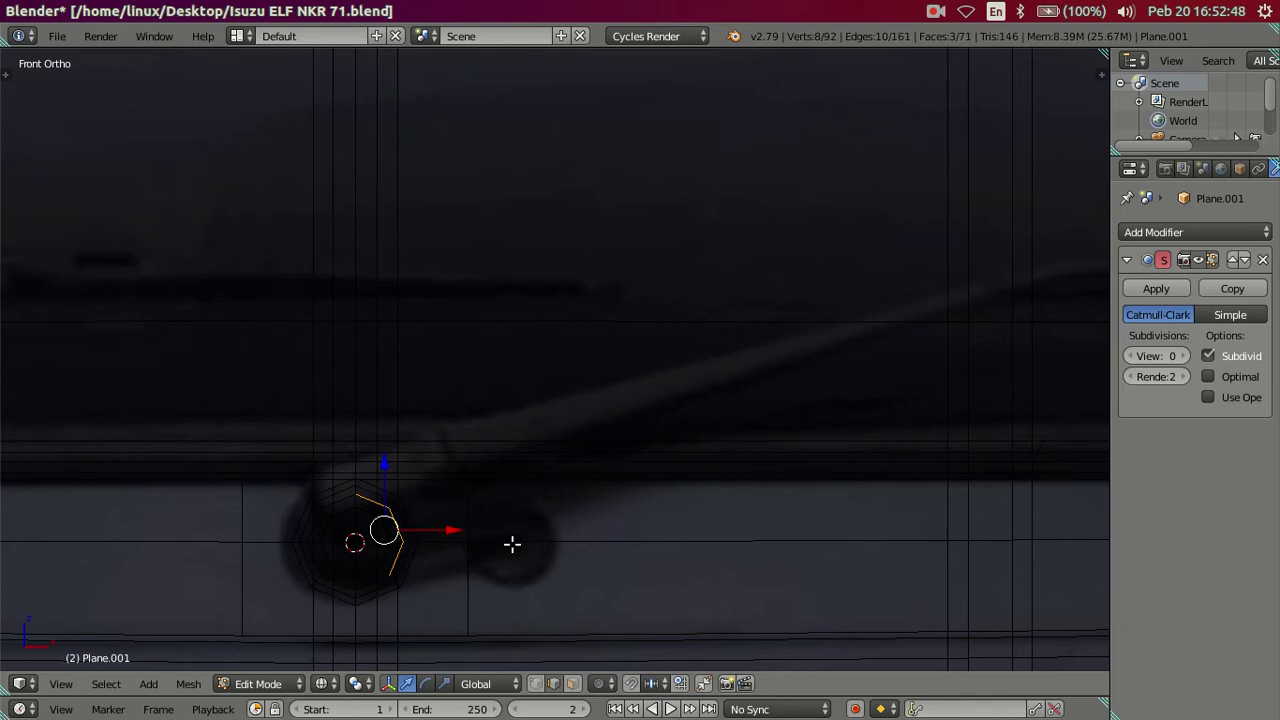
# Step: Move the pivot's end edges along X to lengthen its end section
pyautogui.moveTo(534, 566); pyautogui.dragTo(439, 556, button='middle')
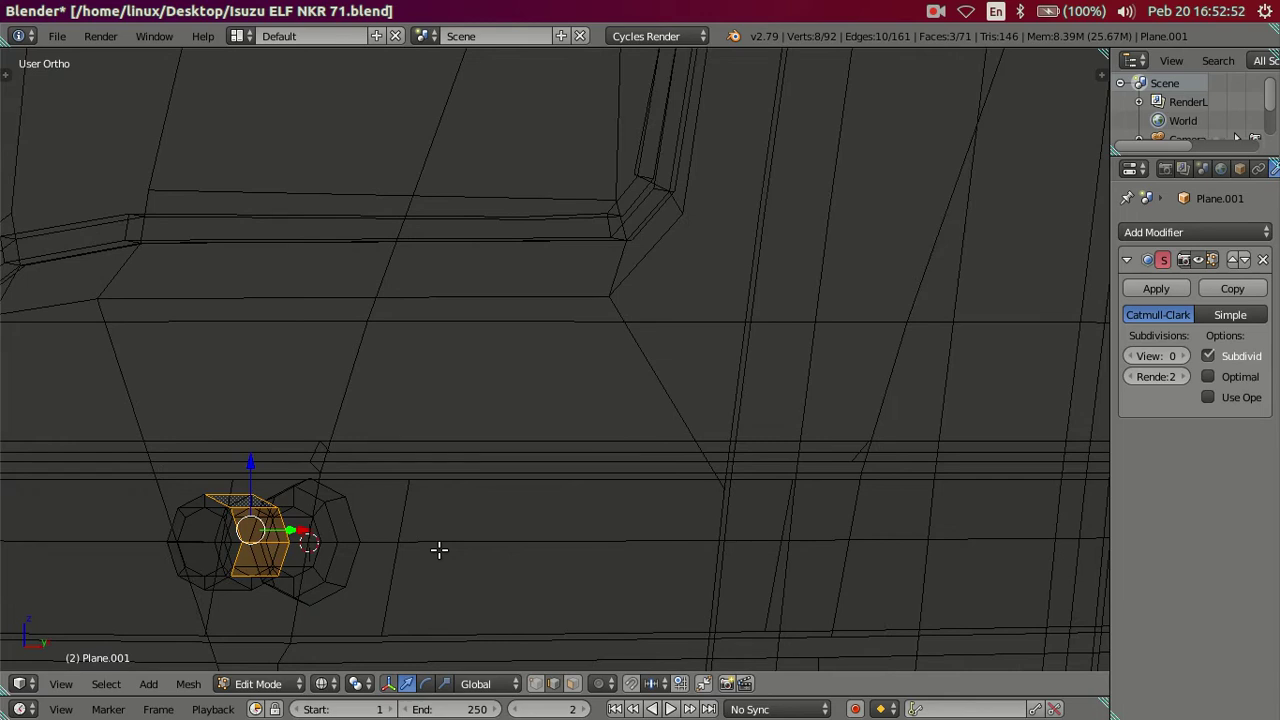
pyautogui.moveTo(329, 529)
pyautogui.mouseDown(button='middle')
pyautogui.moveTo(374, 506)
pyautogui.moveTo(423, 529)
pyautogui.mouseUp(button='middle')
pyautogui.press('g')
pyautogui.press('x')
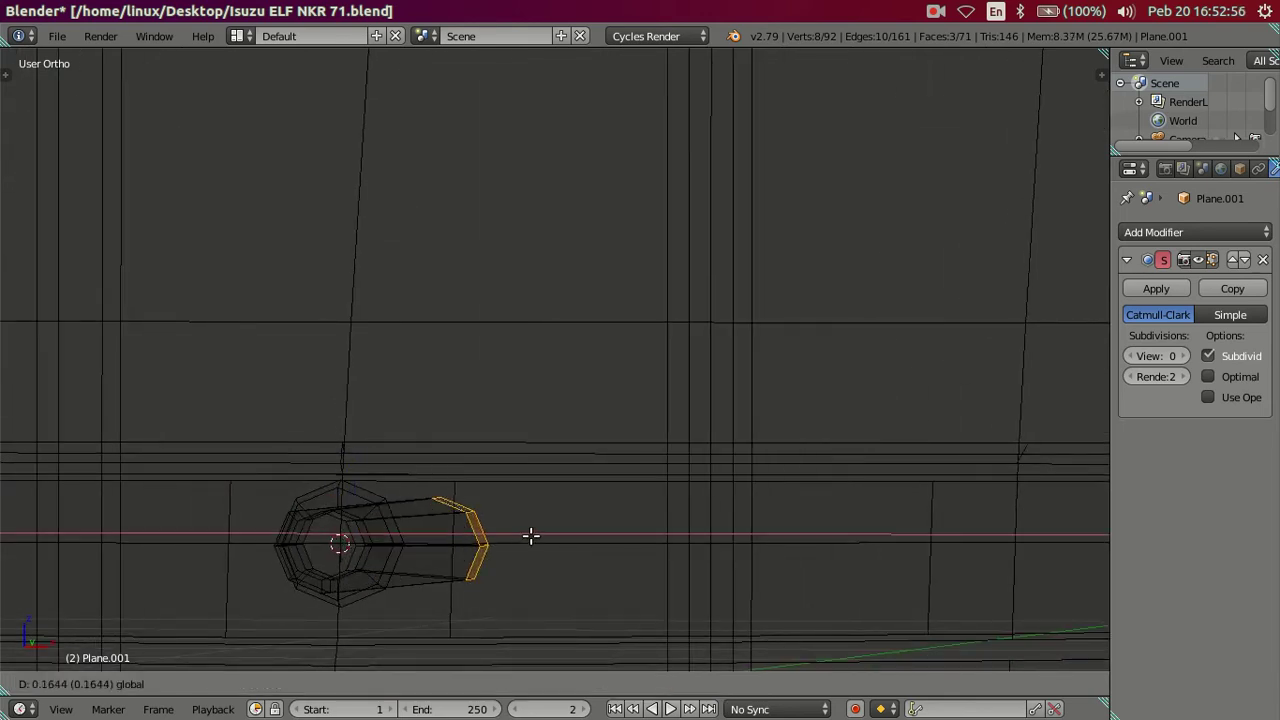
pyautogui.click(531, 536)
# Step: Cancel a trial rotation of the end and extrude the end ring along its normal
pyautogui.press('KP_1')
pyautogui.press('KP_8')
pyautogui.press('KP_8')
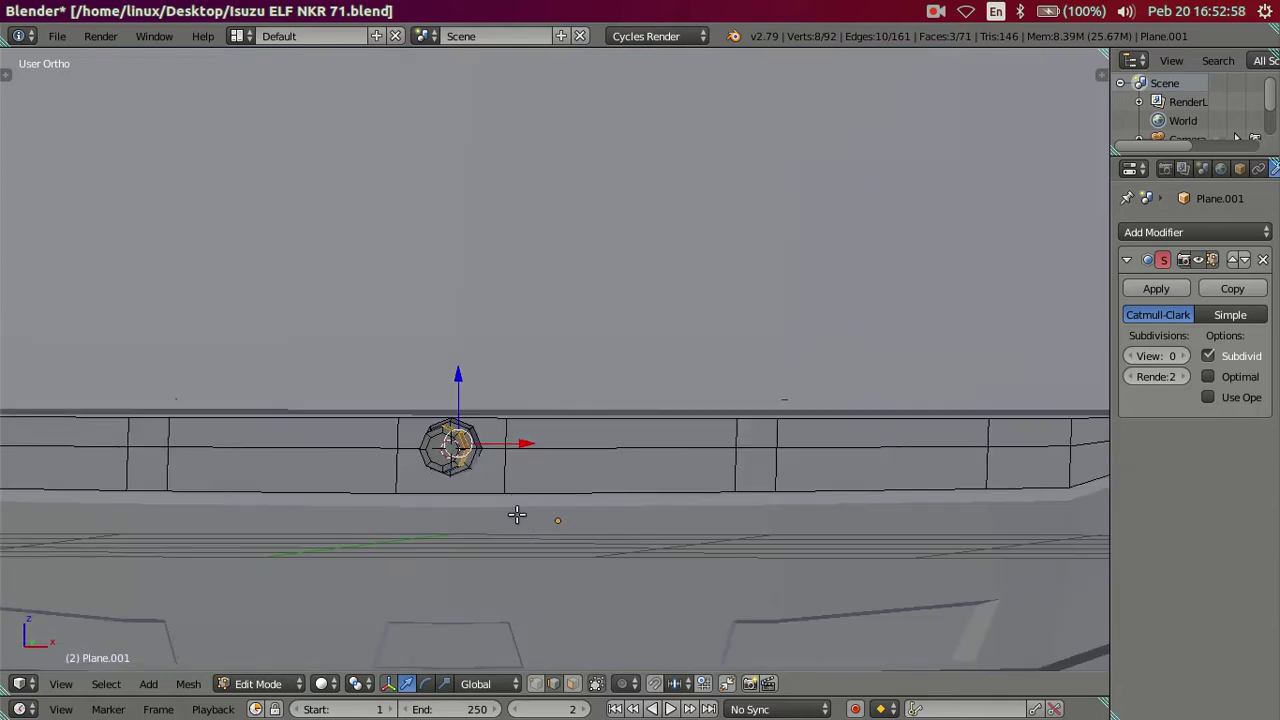
pyautogui.scroll(4, 517, 515)
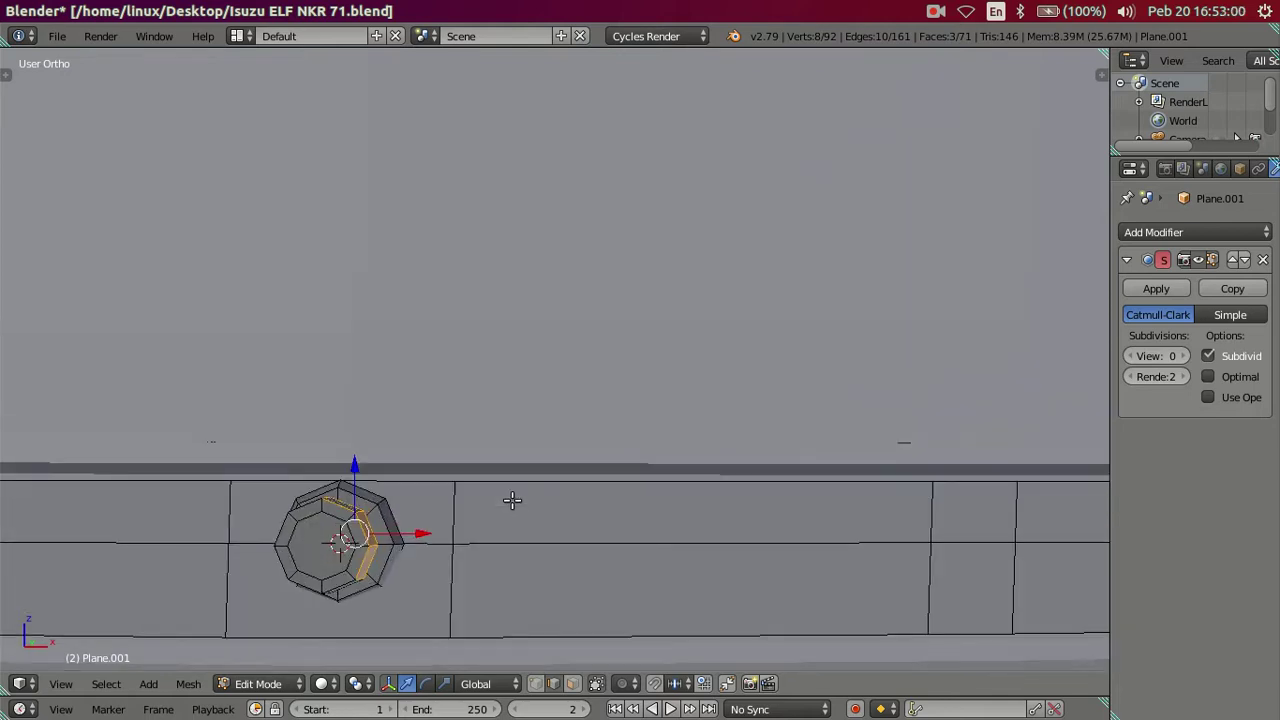
pyautogui.moveTo(512, 500); pyautogui.dragTo(455, 508, button='middle')
pyautogui.press('r')
pyautogui.press('Escape')
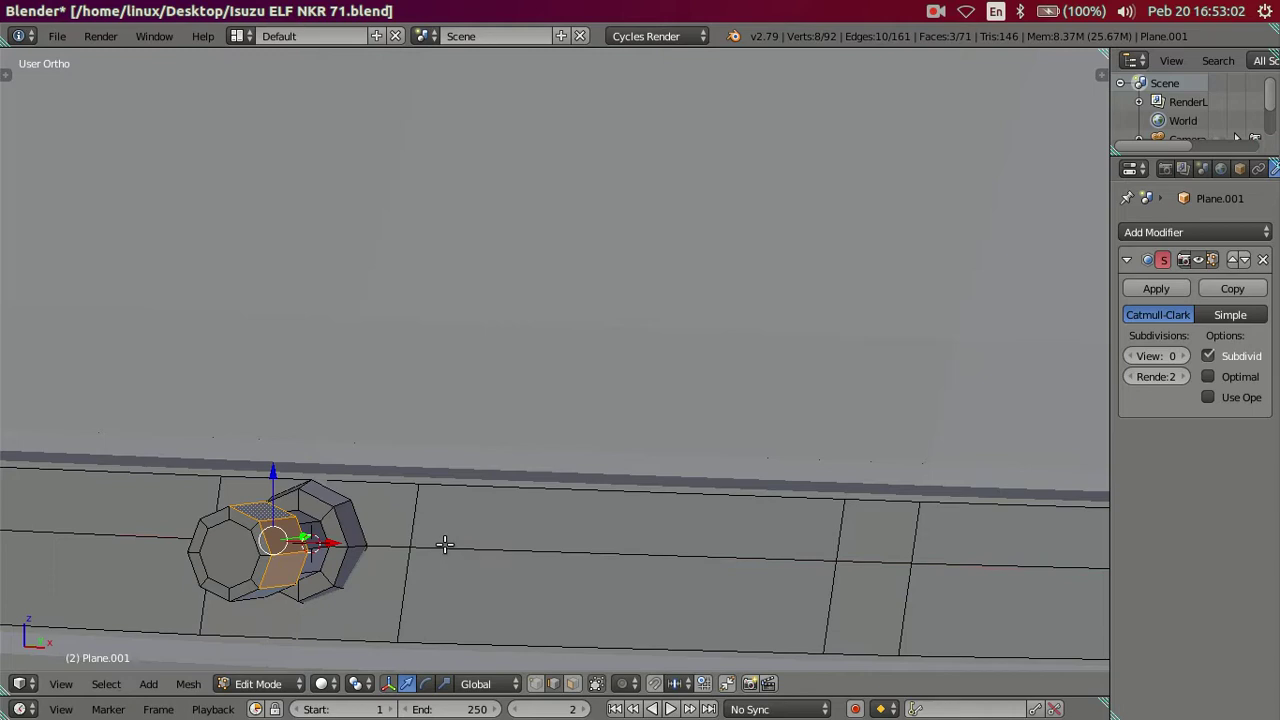
pyautogui.press('KP_1')
pyautogui.press('e')
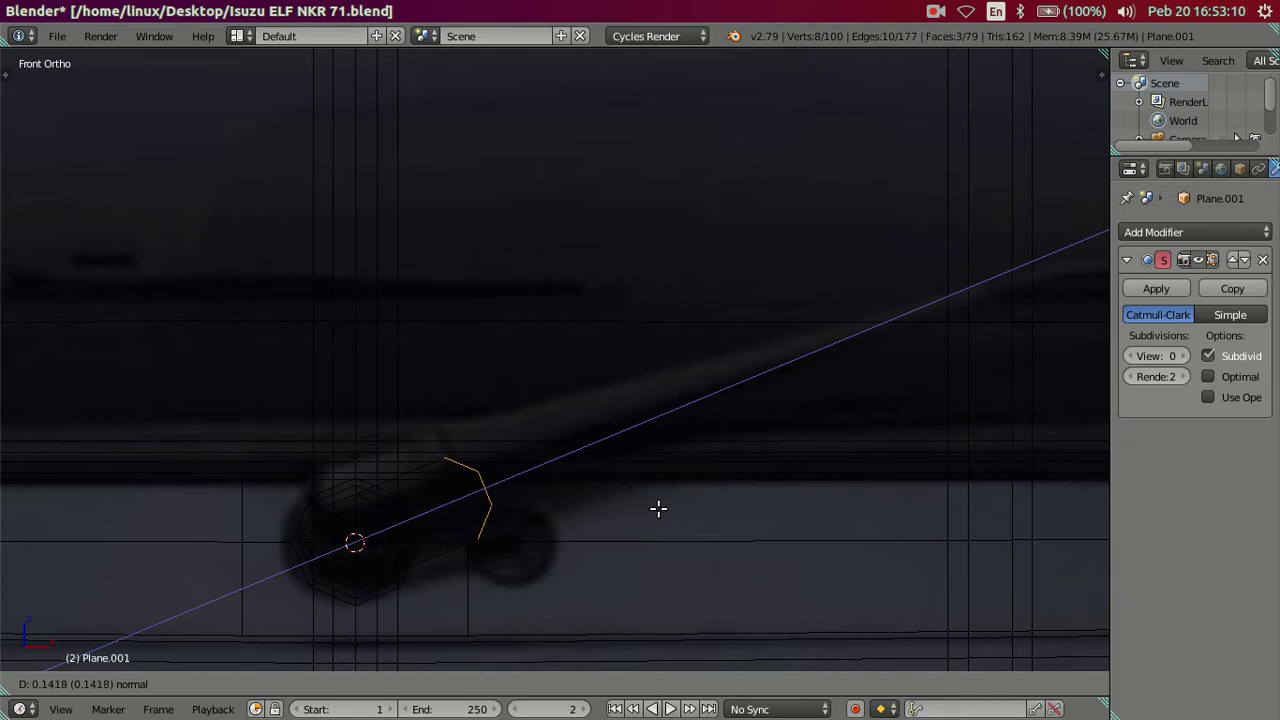
# Step: Place the new extruded segment along the wiper arm diagonal and frame it
pyautogui.click(658, 509)
pyautogui.keyDown('shift'); pyautogui.moveTo(617, 528); pyautogui.dragTo(631, 497, button='middle'); pyautogui.keyUp('shift')
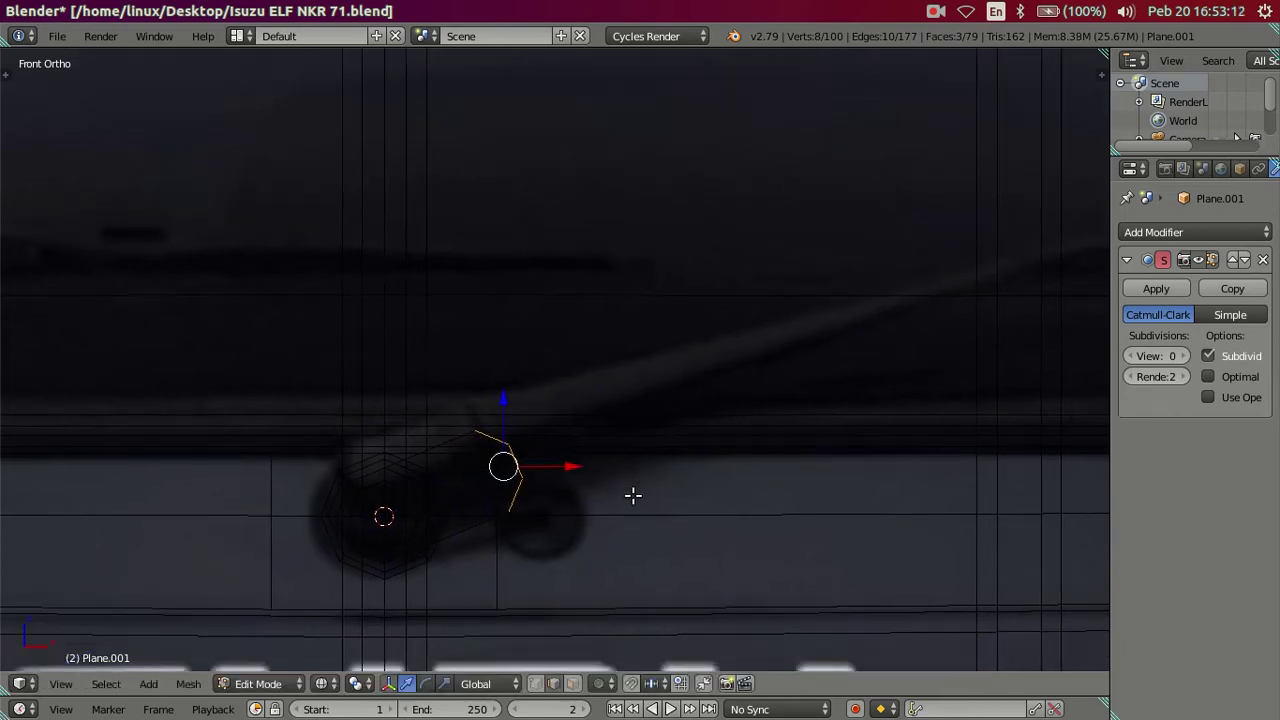
pyautogui.scroll(3, 471, 554)
pyautogui.scroll(1, 472, 559)
pyautogui.keyDown('shift'); pyautogui.moveTo(471, 559); pyautogui.dragTo(536, 370, button='middle'); pyautogui.keyUp('shift')
pyautogui.scroll(2, 506, 437)
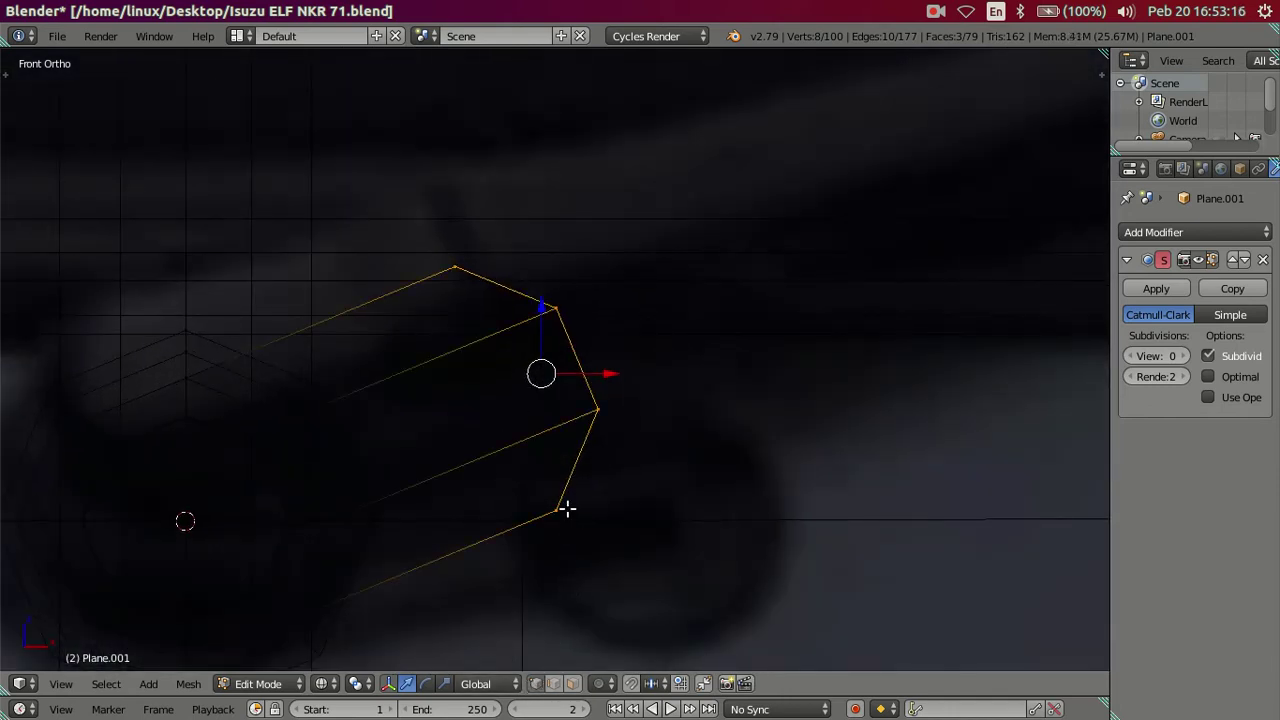
# Step: Snap the 3D cursor to the circle-selected vertices at the pivot end
pyautogui.press('c')
pyautogui.moveTo(563, 314); pyautogui.dragTo(600, 428, button='middle')
pyautogui.rightClick(600, 428)
pyautogui.hotkey('shift', 's')
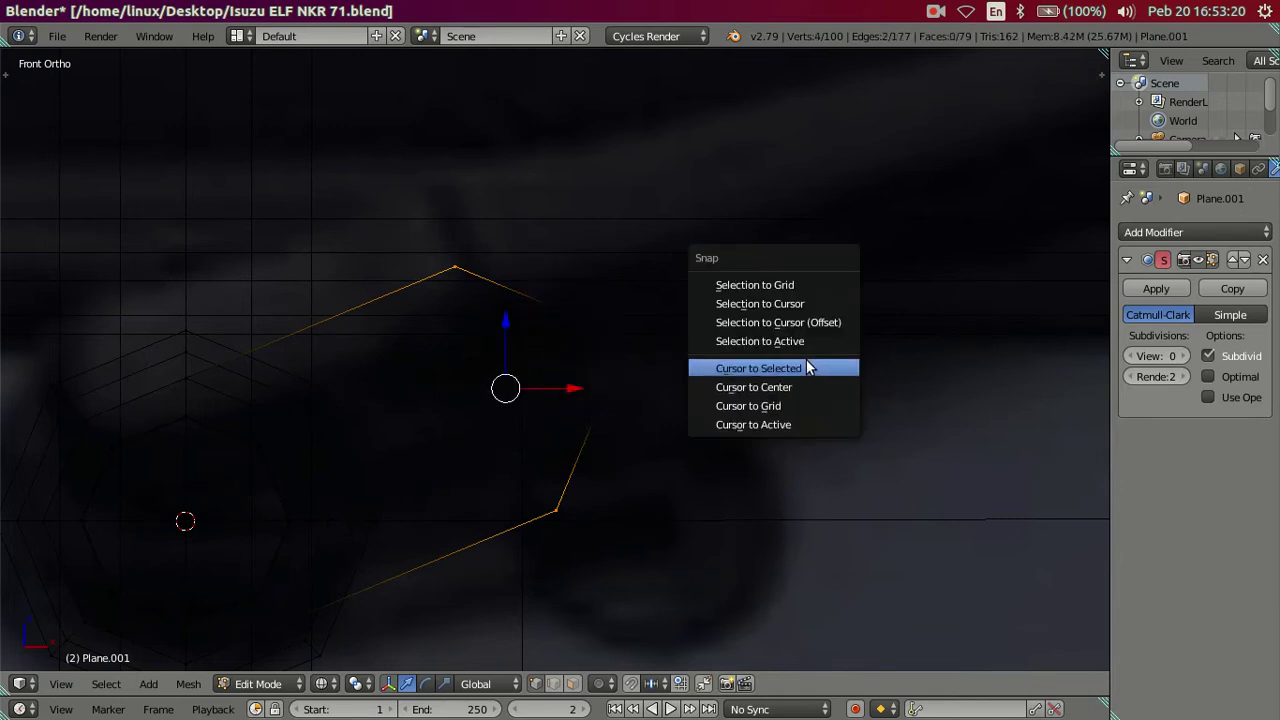
pyautogui.click(810, 366)
pyautogui.press('a')
# Step: Move the arm's four end vertices onto the 3D cursor with Selection to Cursor (Offset)
pyautogui.press('b')
pyautogui.press('c')
pyautogui.moveTo(551, 269); pyautogui.dragTo(595, 428)
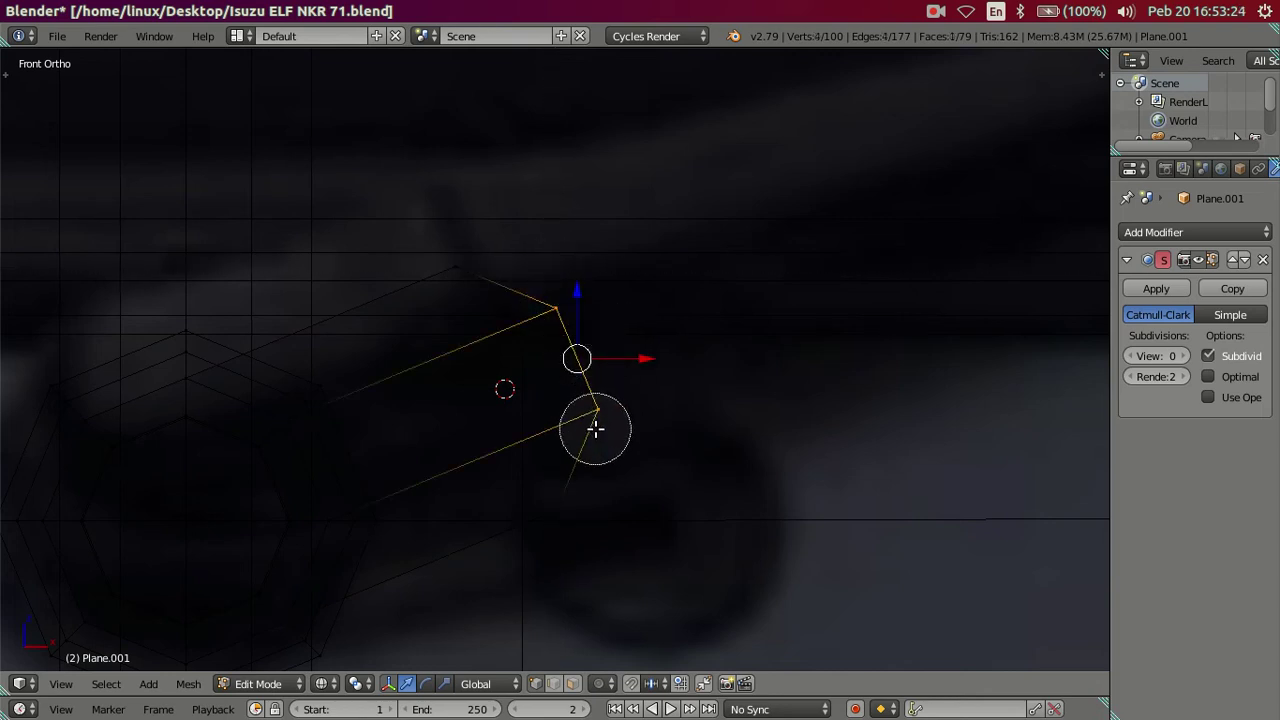
pyautogui.rightClick(595, 428)
pyautogui.hotkey('shift', 's')
pyautogui.click(655, 338)
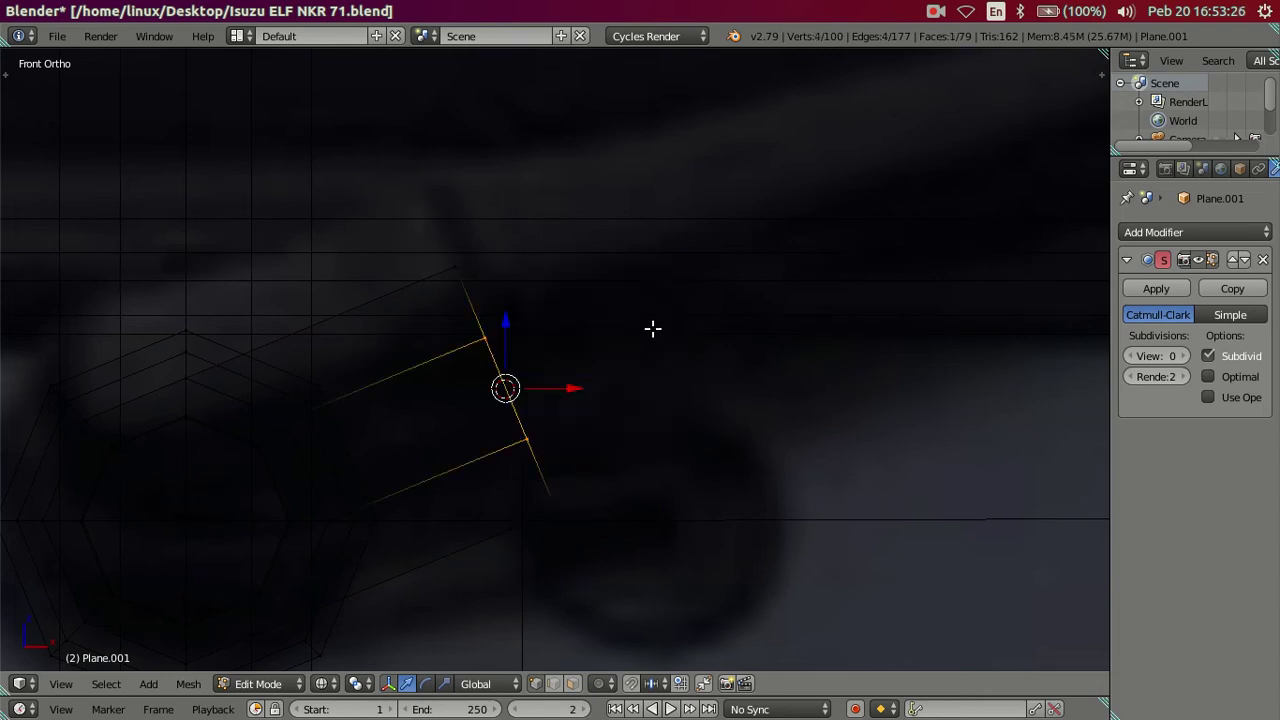
pyautogui.press('a')
pyautogui.moveTo(651, 337)
pyautogui.mouseDown(button='middle')
pyautogui.moveTo(554, 357)
pyautogui.moveTo(576, 366)
pyautogui.moveTo(543, 354)
pyautogui.moveTo(503, 403)
pyautogui.moveTo(527, 400)
pyautogui.mouseUp(button='middle')
pyautogui.scroll(-2, 576, 366)
pyautogui.scroll(-2, 527, 400)
pyautogui.scroll(-1, 527, 395)
pyautogui.scroll(-1, 528, 392)
pyautogui.scroll(-2, 543, 415)
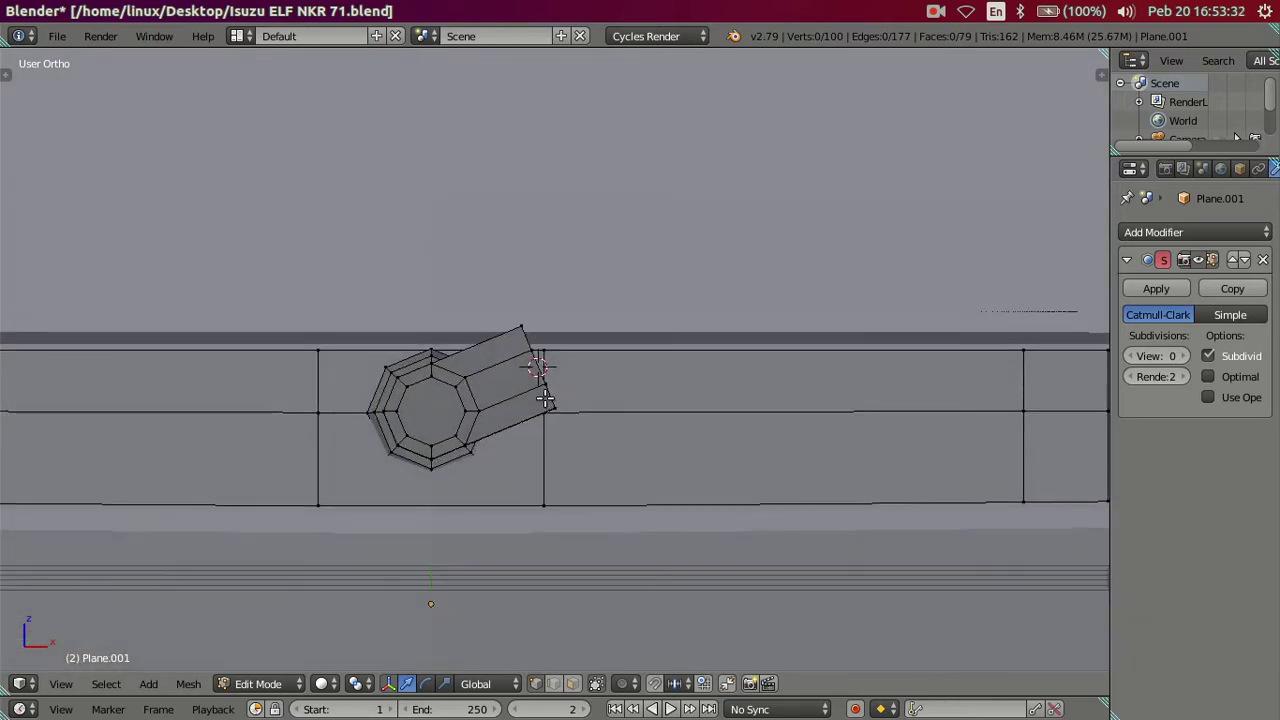
# Step: From the front view, zoom and orbit in solid shading to frame the hub's end
pyautogui.press('KP_3')
pyautogui.press('KP_1')
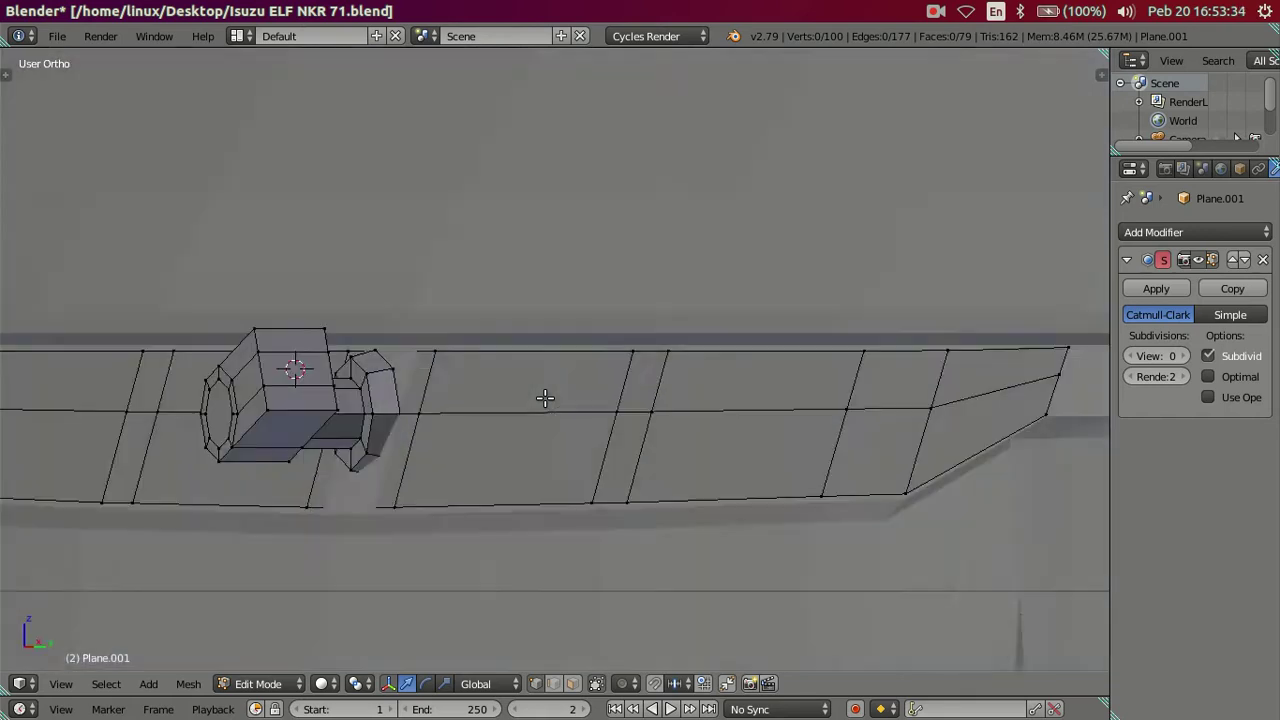
pyautogui.scroll(3, 620, 426)
pyautogui.scroll(1, 623, 428)
pyautogui.scroll(2, 615, 418)
pyautogui.scroll(-1, 600, 405)
pyautogui.scroll(-2, 594, 402)
pyautogui.scroll(-1, 593, 399)
pyautogui.scroll(-2, 593, 399)
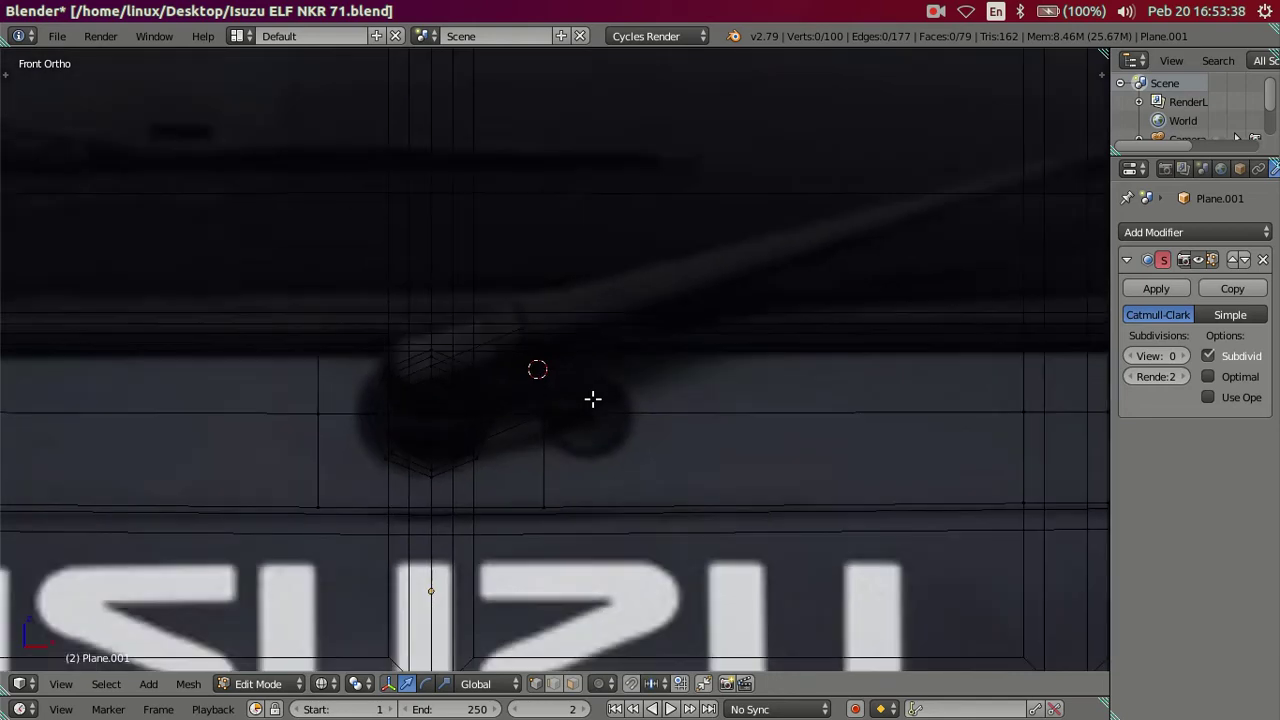
pyautogui.scroll(-2, 600, 388)
pyautogui.moveTo(606, 374); pyautogui.dragTo(541, 384, button='middle')
pyautogui.press('z')
pyautogui.scroll(3, 541, 384)
pyautogui.moveTo(443, 409)
pyautogui.mouseDown(button='middle')
pyautogui.moveTo(566, 443)
pyautogui.moveTo(520, 520)
pyautogui.mouseUp(button='middle')
# Step: In face select mode, select the three faces at the hub's end
pyautogui.click(572, 683)
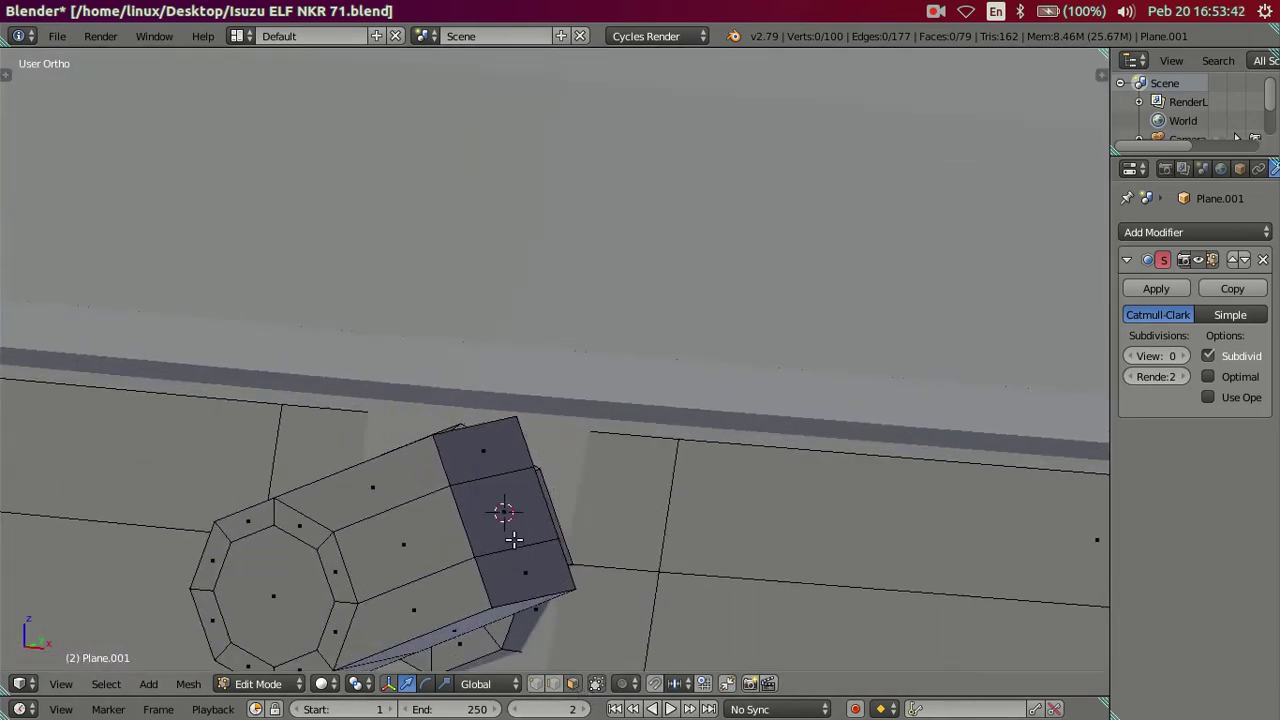
pyautogui.click(522, 572)
pyautogui.keyDown('shift'); pyautogui.click(505, 508); pyautogui.keyUp('shift')
pyautogui.keyDown('shift'); pyautogui.click(484, 450); pyautogui.keyUp('shift')
pyautogui.scroll(-3, 700, 520)
pyautogui.moveTo(700, 520); pyautogui.dragTo(849, 531, button='middle')
# Step: Extrude the three end faces and scale them down to about 0.74
pyautogui.press('e')
pyautogui.press('s')
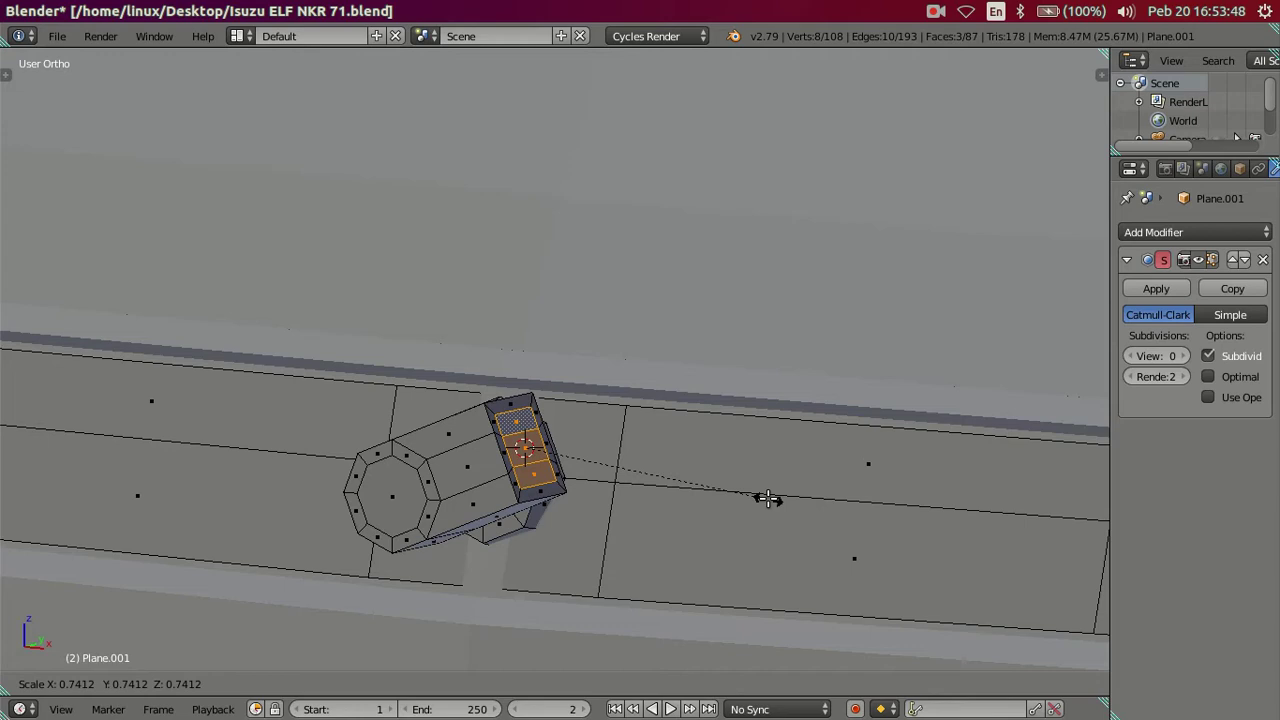
pyautogui.click(767, 498)
# Step: From the front view, extrude the faces along their normals about 0.92 to form the arm
pyautogui.press('KP_1')
pyautogui.scroll(4, 800, 430)
pyautogui.keyDown('shift'); pyautogui.moveTo(827, 394); pyautogui.dragTo(497, 530, button='middle'); pyautogui.keyUp('shift')
pyautogui.press('e')
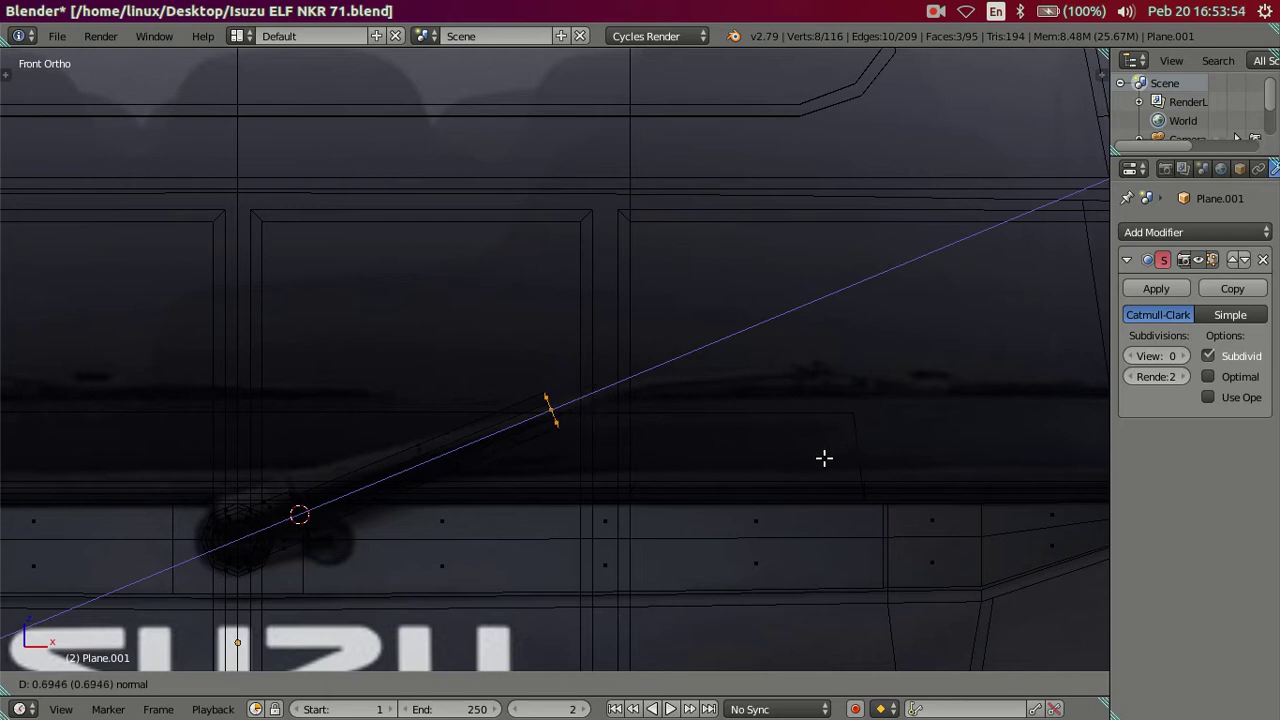
# Step: Confirm the arm's length, then scale its tip edge down to narrow it
pyautogui.click(916, 451)
pyautogui.scroll(-2, 677, 471)
pyautogui.keyDown('shift'); pyautogui.moveTo(680, 473); pyautogui.dragTo(683, 487, button='middle'); pyautogui.keyUp('shift')
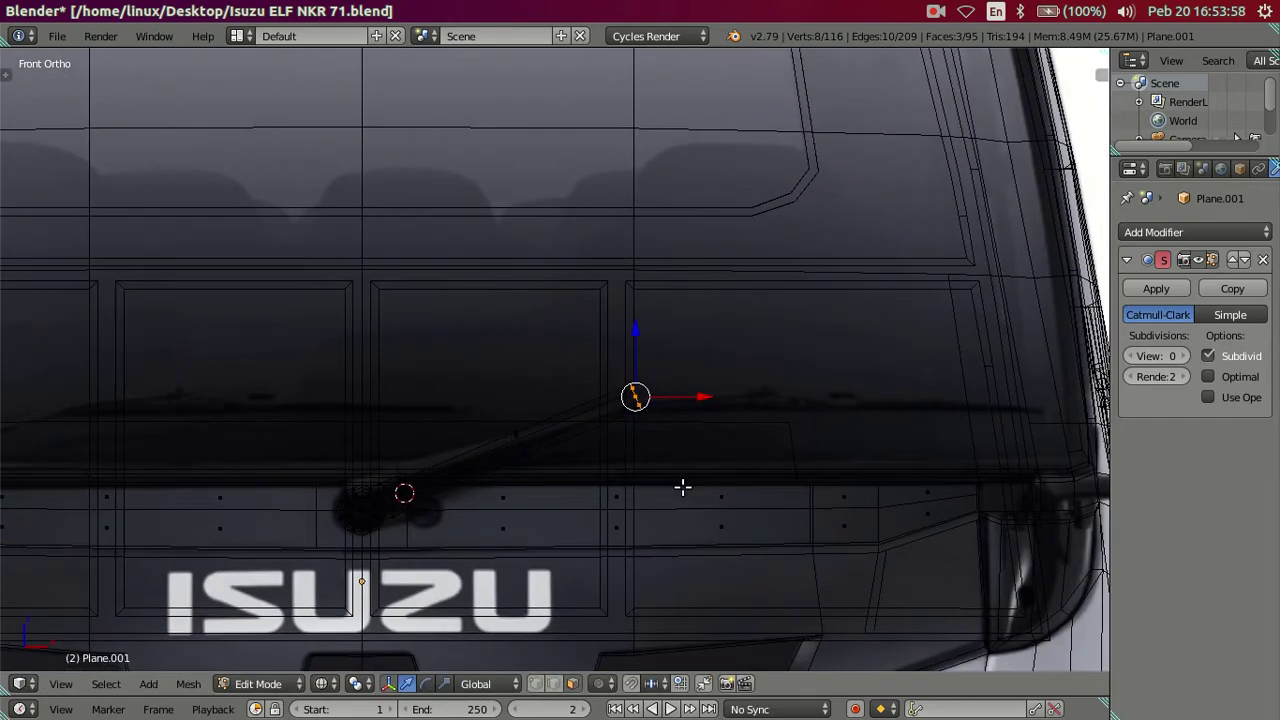
pyautogui.scroll(-1, 683, 487)
pyautogui.scroll(3, 683, 487)
pyautogui.keyDown('shift'); pyautogui.moveTo(791, 483); pyautogui.dragTo(666, 503, button='middle'); pyautogui.keyUp('shift')
pyautogui.scroll(1, 642, 513)
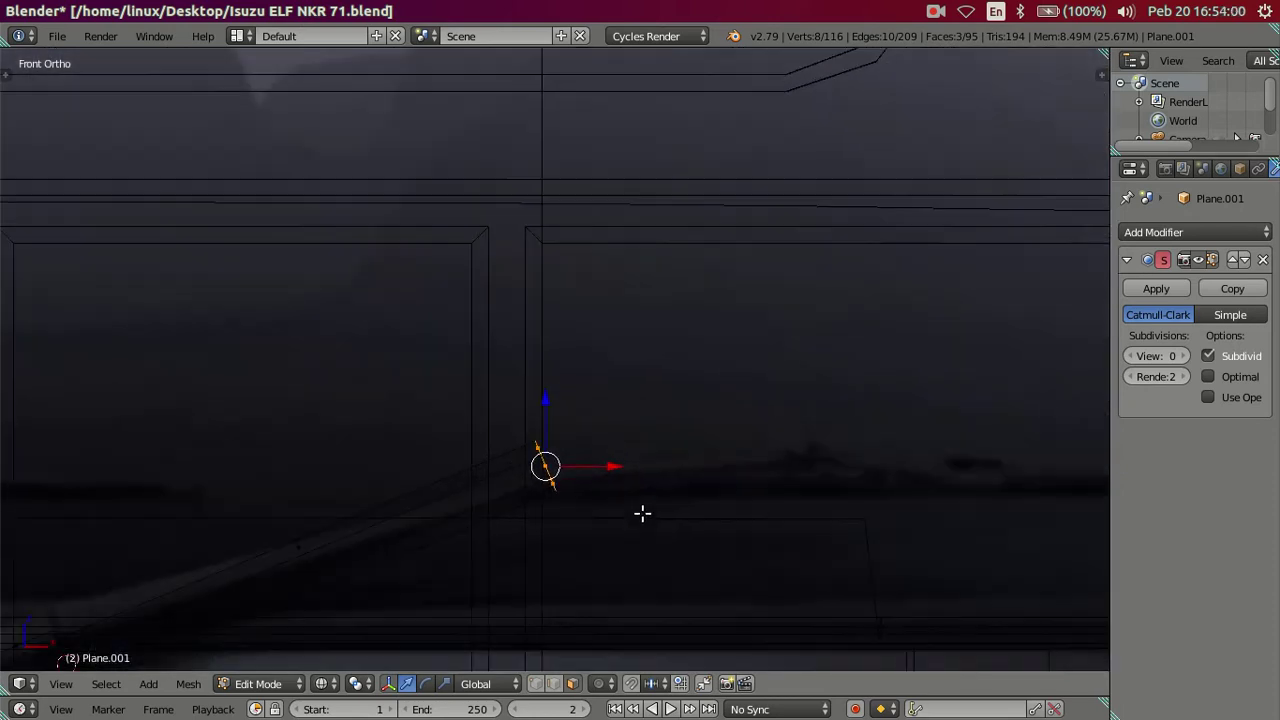
pyautogui.press('s')
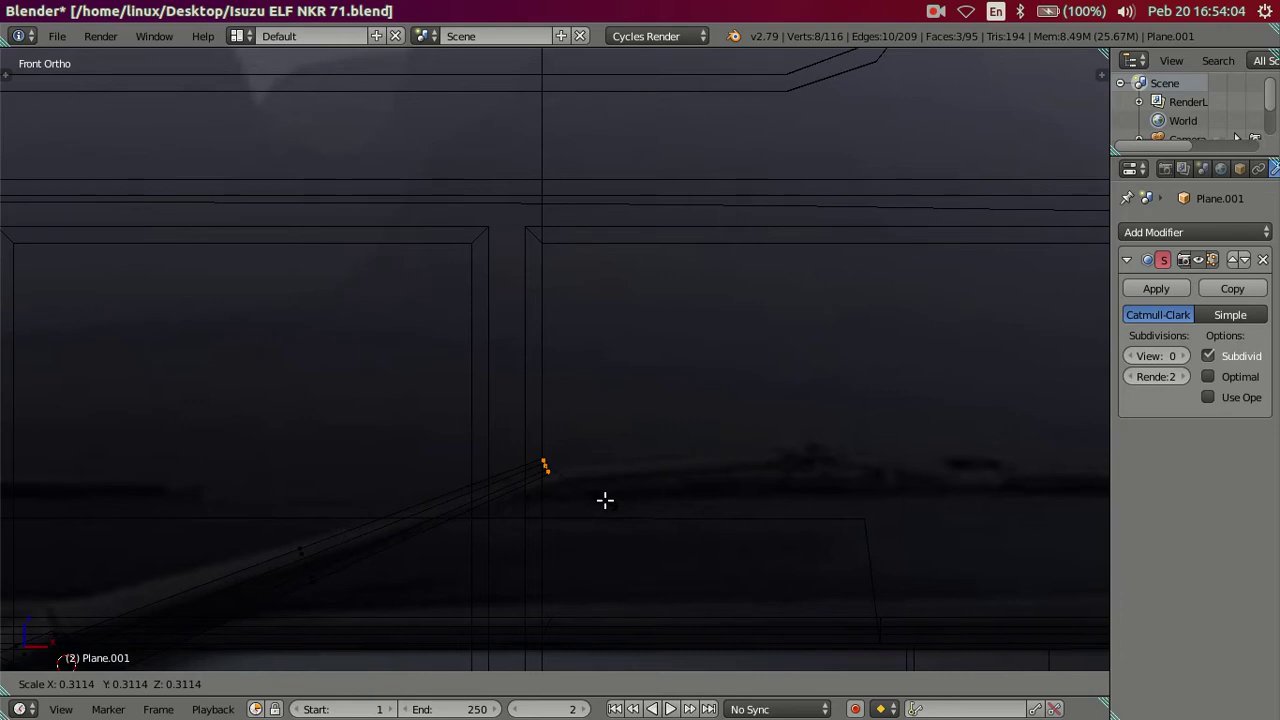
pyautogui.click(605, 500)
# Step: Extrude a new tip section, stretch it right along X and raise its end slightly along Z
pyautogui.press('e')
pyautogui.rightClick(643, 534)
pyautogui.moveTo(615, 465); pyautogui.dragTo(864, 508)
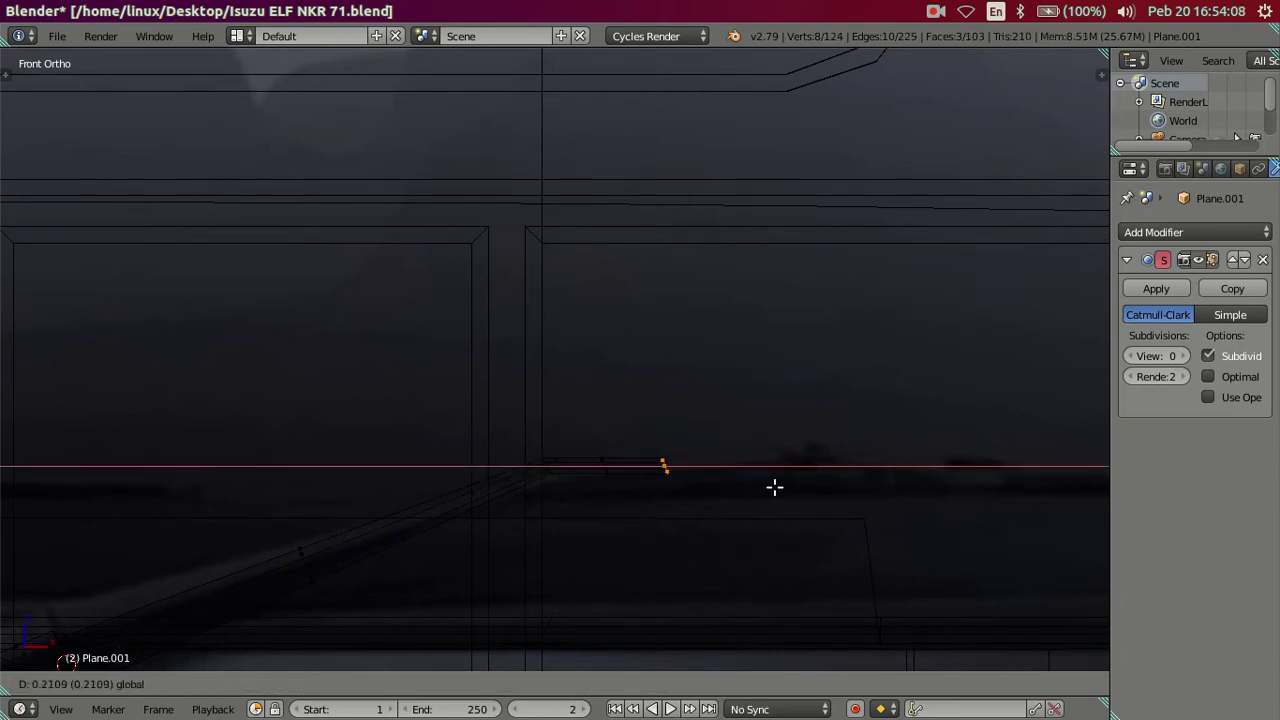
pyautogui.click(872, 505)
pyautogui.moveTo(810, 405); pyautogui.dragTo(814, 386)
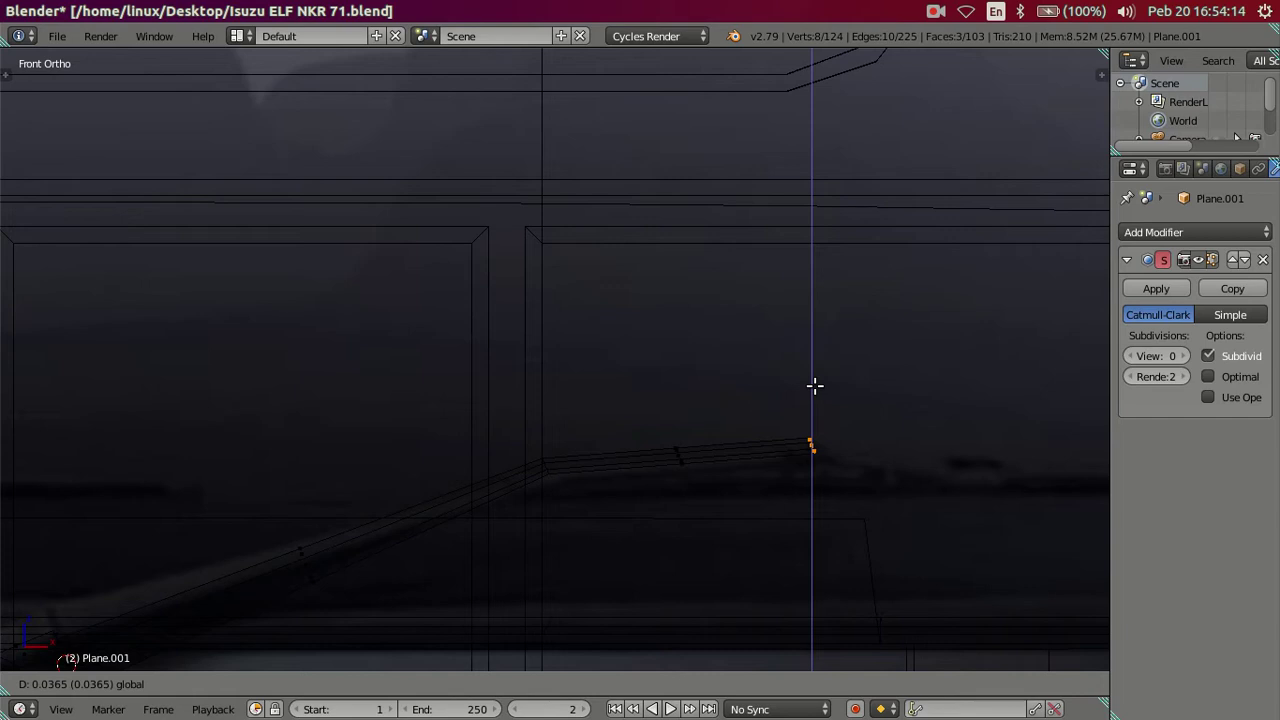
pyautogui.click(814, 386)
# Step: Select the joint edge loop and rotate it about 11.5° to tilt the bend
pyautogui.scroll(3, 654, 489)
pyautogui.keyDown('shift'); pyautogui.scroll(-3, 569, 577); pyautogui.keyUp('shift')
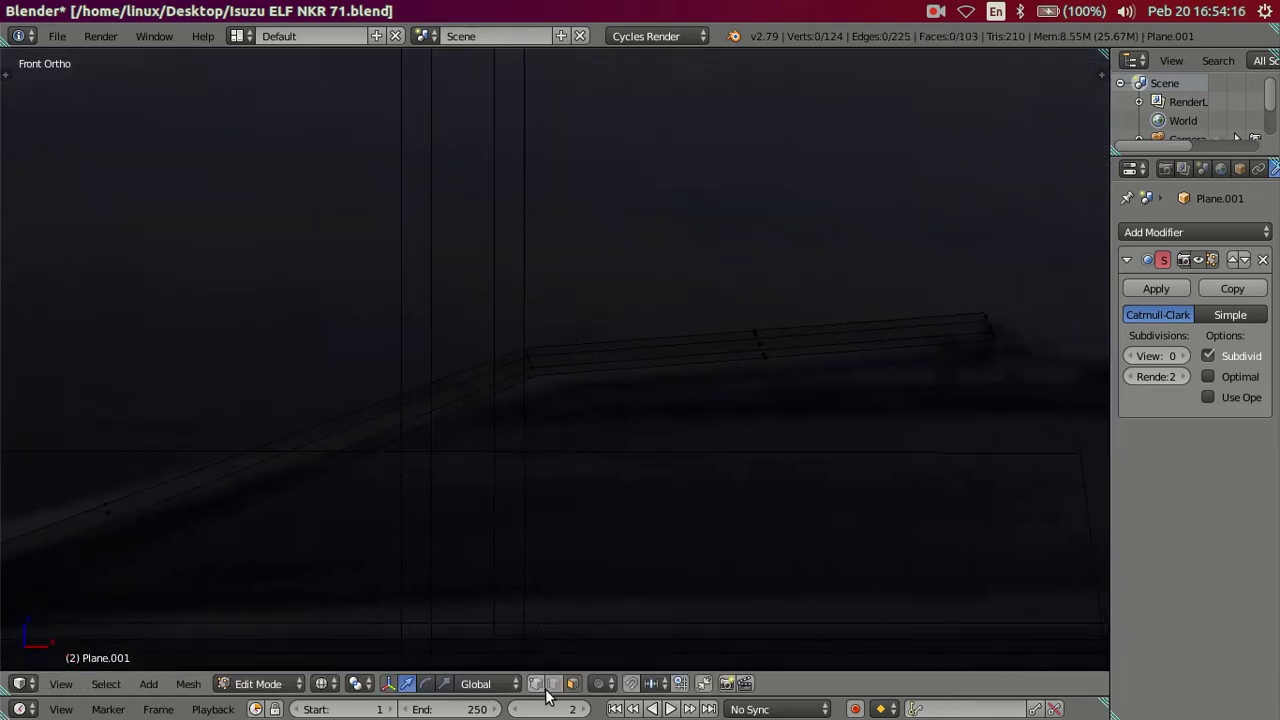
pyautogui.scroll(3, 540, 420)
pyautogui.keyDown('alt'); pyautogui.rightClick(512, 365); pyautogui.keyUp('alt')
pyautogui.scroll(1, 650, 450)
pyautogui.keyDown('shift'); pyautogui.moveTo(637, 446); pyautogui.dragTo(671, 529, button='middle'); pyautogui.keyUp('shift')
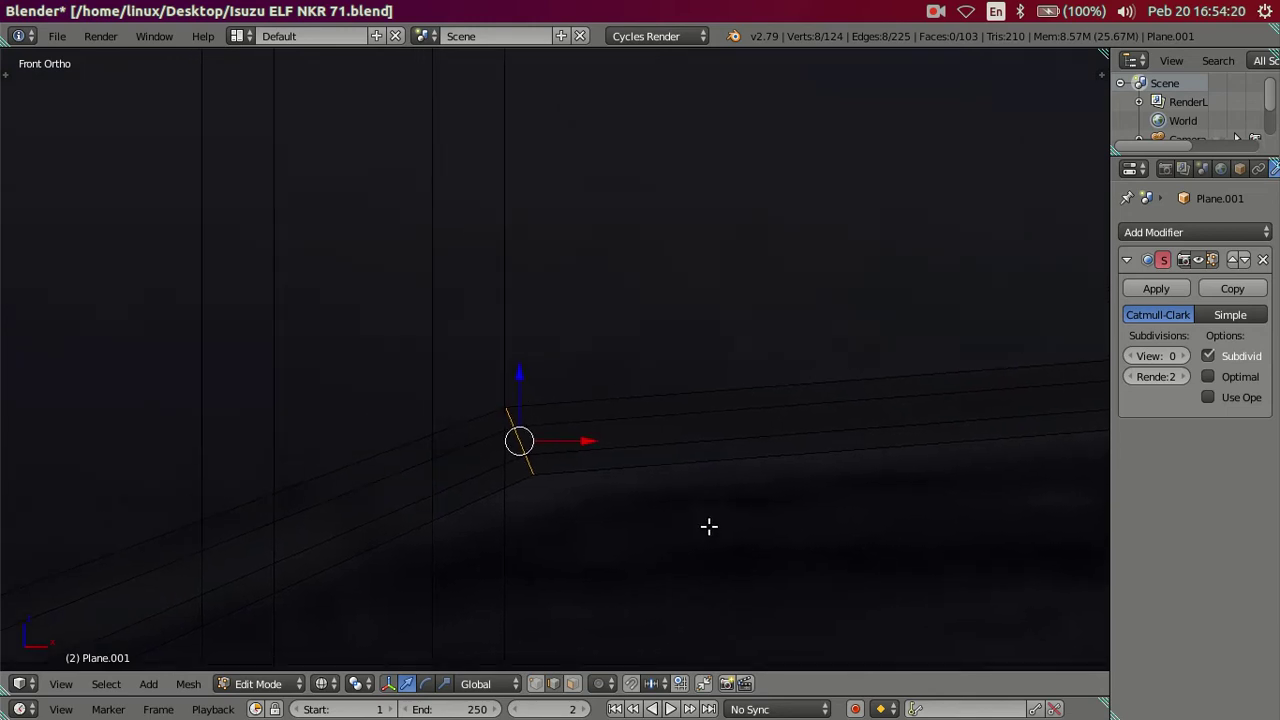
pyautogui.press('r')
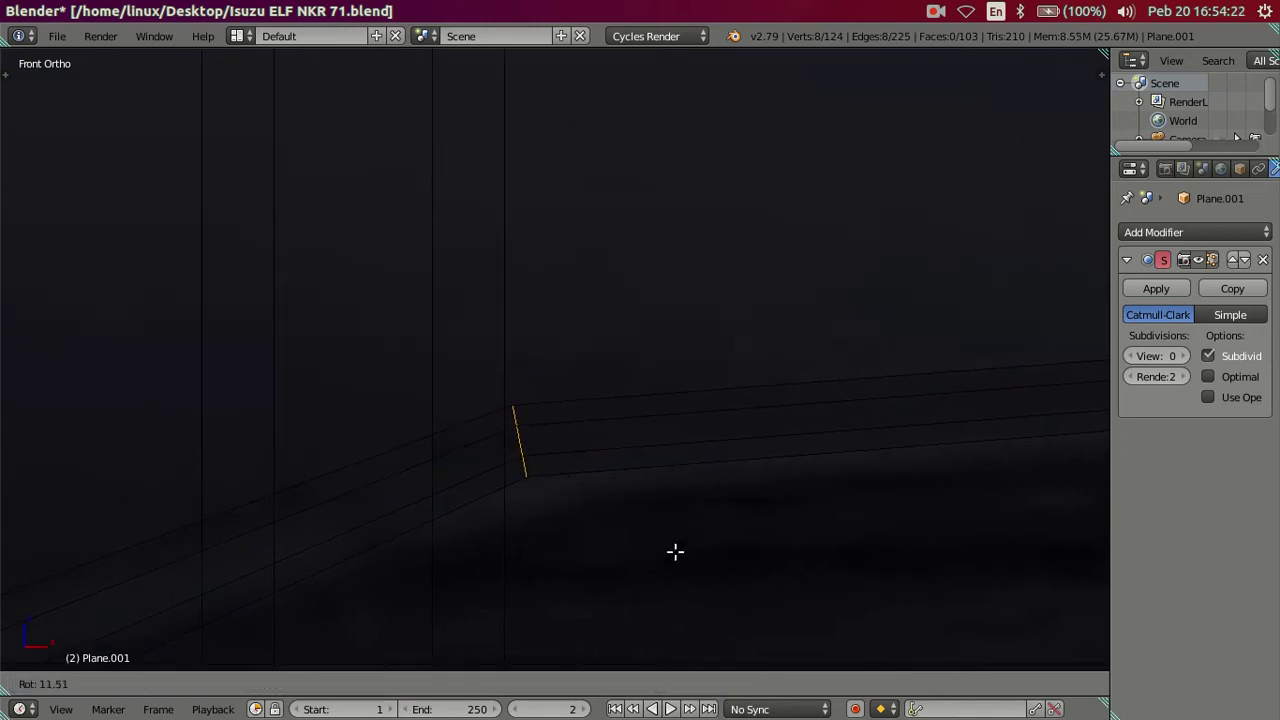
pyautogui.click(692, 545)
pyautogui.press('a')
pyautogui.keyDown('shift'); pyautogui.moveTo(889, 454); pyautogui.dragTo(420, 606, button='middle'); pyautogui.keyUp('shift')
pyautogui.moveTo(650, 593)
pyautogui.keyDown('shift'); pyautogui.mouseDown(button='middle')
pyautogui.moveTo(583, 360)
pyautogui.moveTo(540, 517)
pyautogui.mouseUp(button='middle'); pyautogui.keyUp('shift')
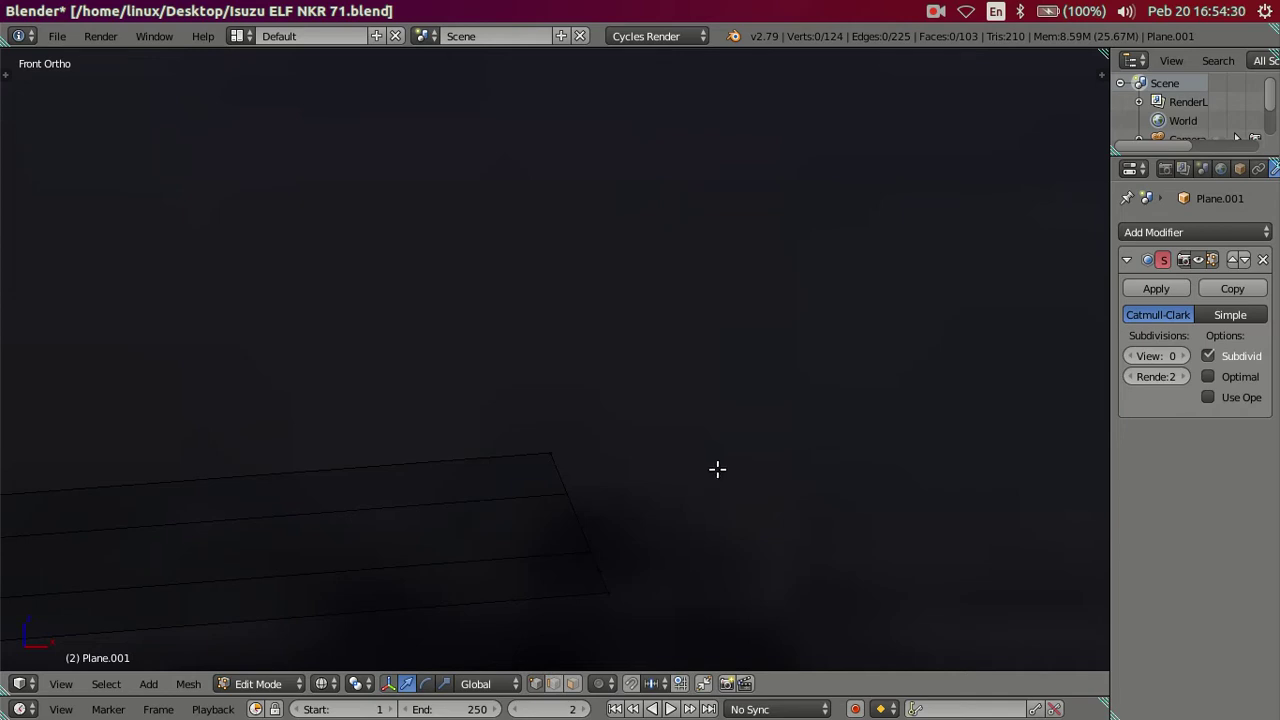
# Step: Open the N panel and copy the lower tip vertex's X coordinate
pyautogui.press('n')
pyautogui.press('x')
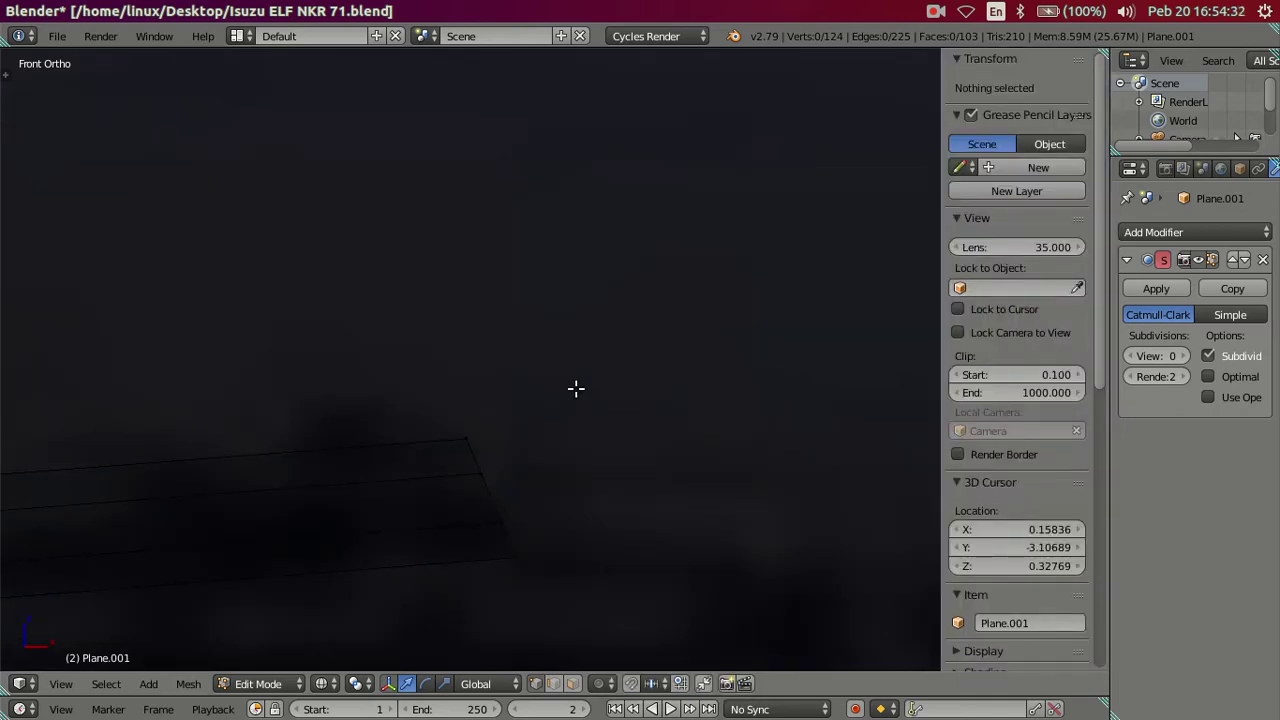
pyautogui.rightClick(530, 548)
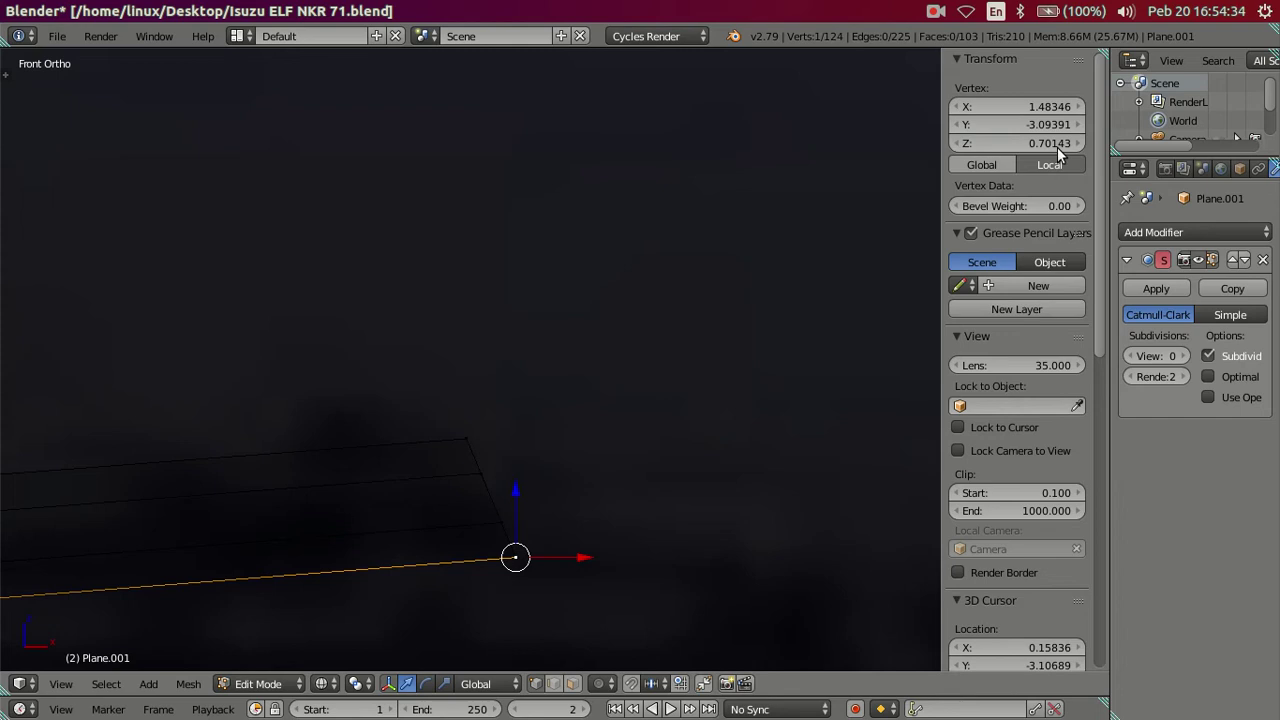
pyautogui.click(1038, 106)
pyautogui.press('Return')
# Step: Paste that X value into Median X for all three tip edges, then close the side panel
pyautogui.press('a')
pyautogui.press('c')
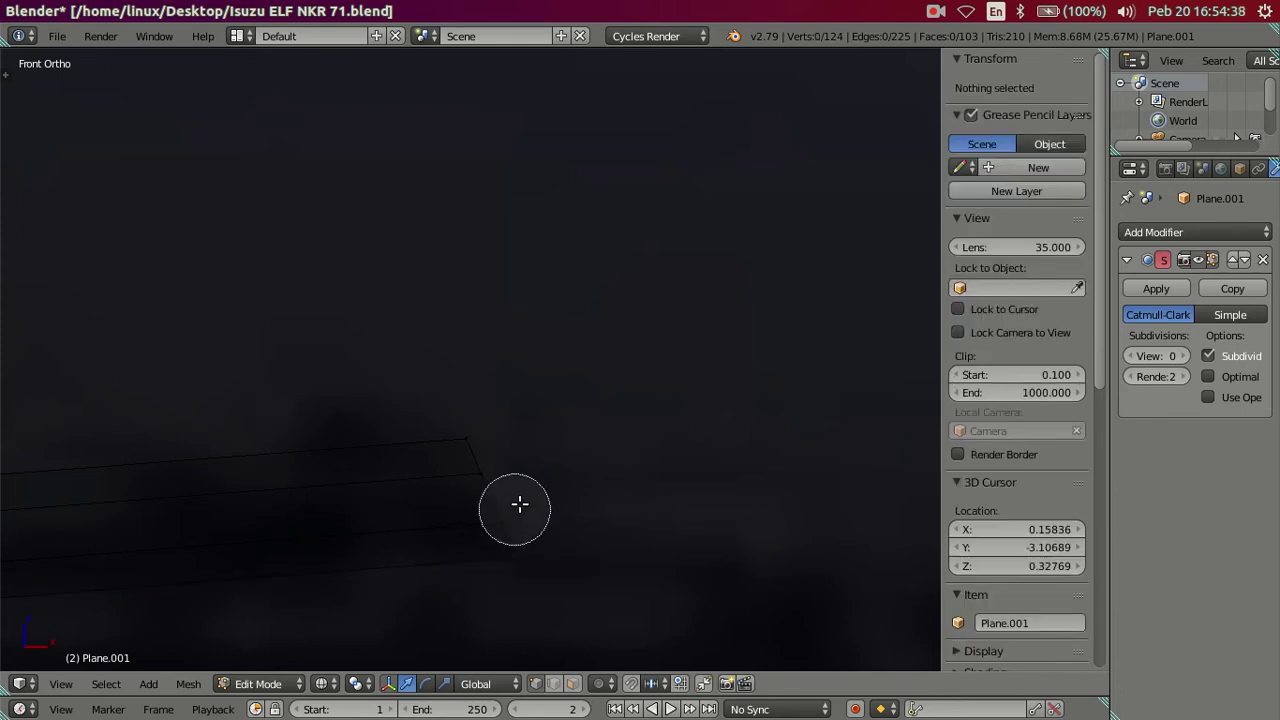
pyautogui.click(521, 504)
pyautogui.rightClick(521, 504)
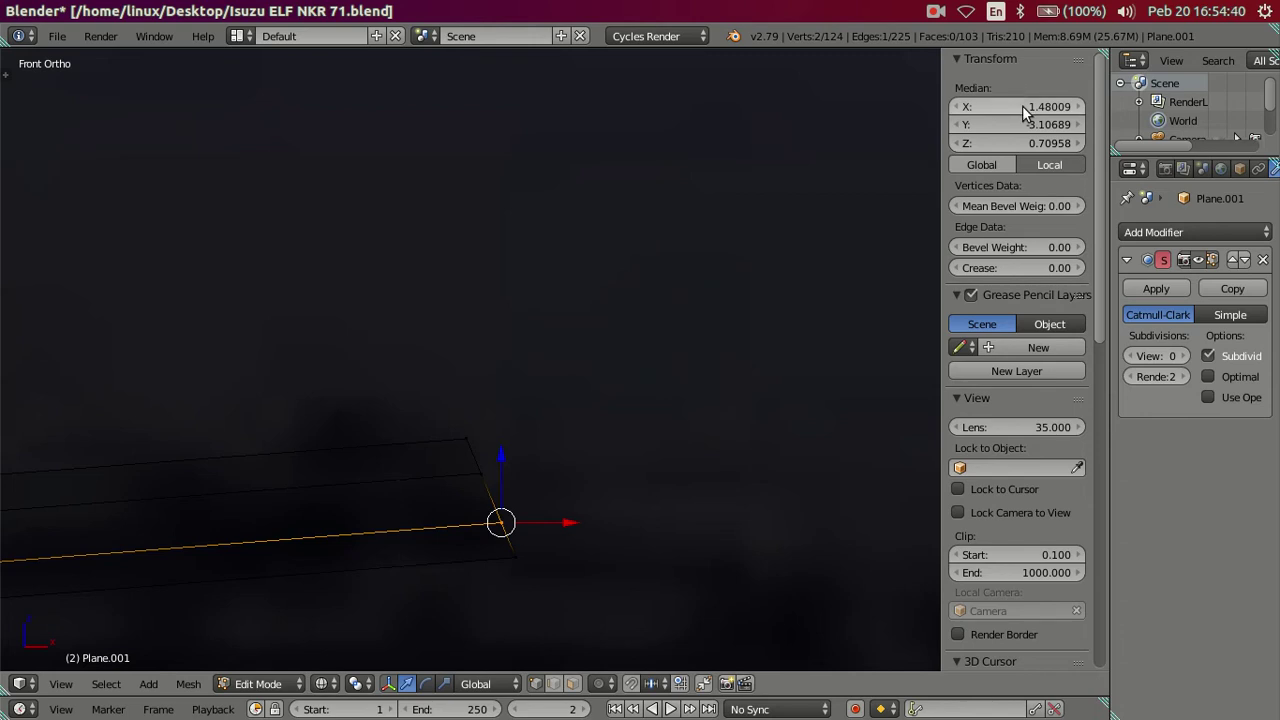
pyautogui.hotkey('ctrl', 'v')
pyautogui.press('a')
pyautogui.press('c')
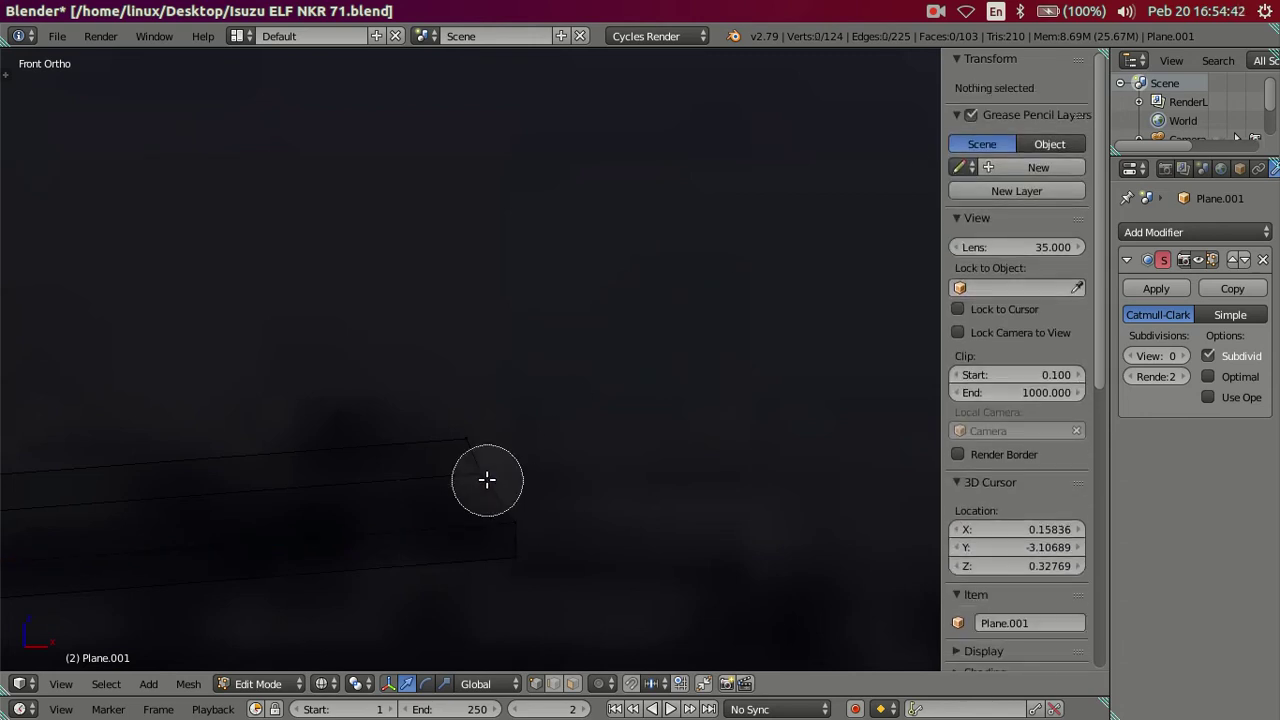
pyautogui.click(485, 476)
pyautogui.rightClick(485, 476)
pyautogui.hotkey('ctrl', 'v')
pyautogui.press('a')
pyautogui.press('c')
pyautogui.click(463, 434)
pyautogui.rightClick(463, 434)
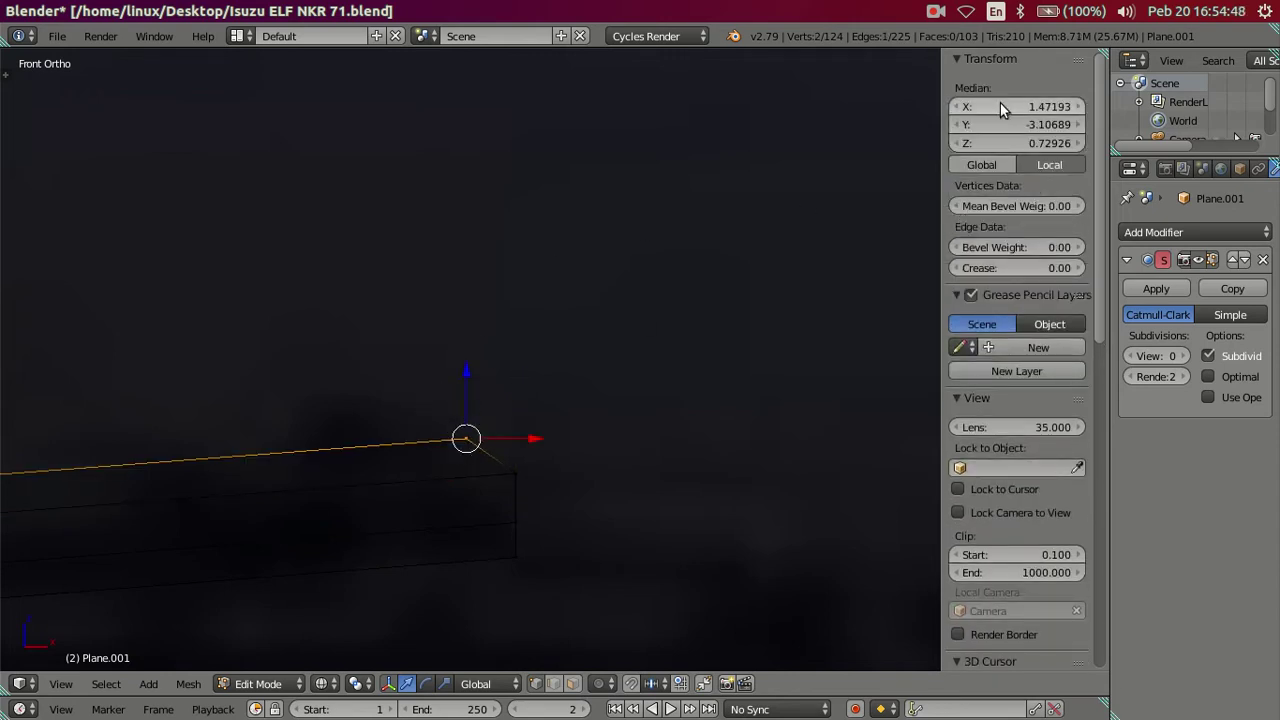
pyautogui.hotkey('ctrl', 'v')
pyautogui.press('a')
pyautogui.press('n')
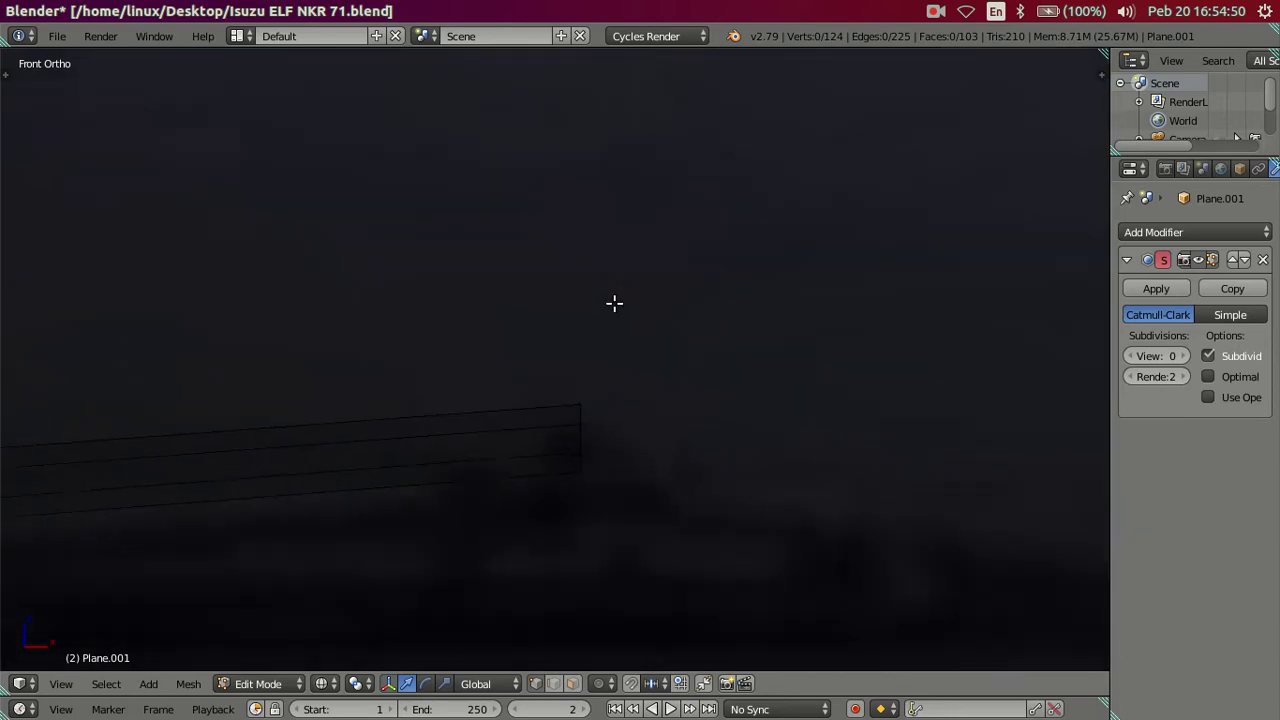
pyautogui.press('Home')
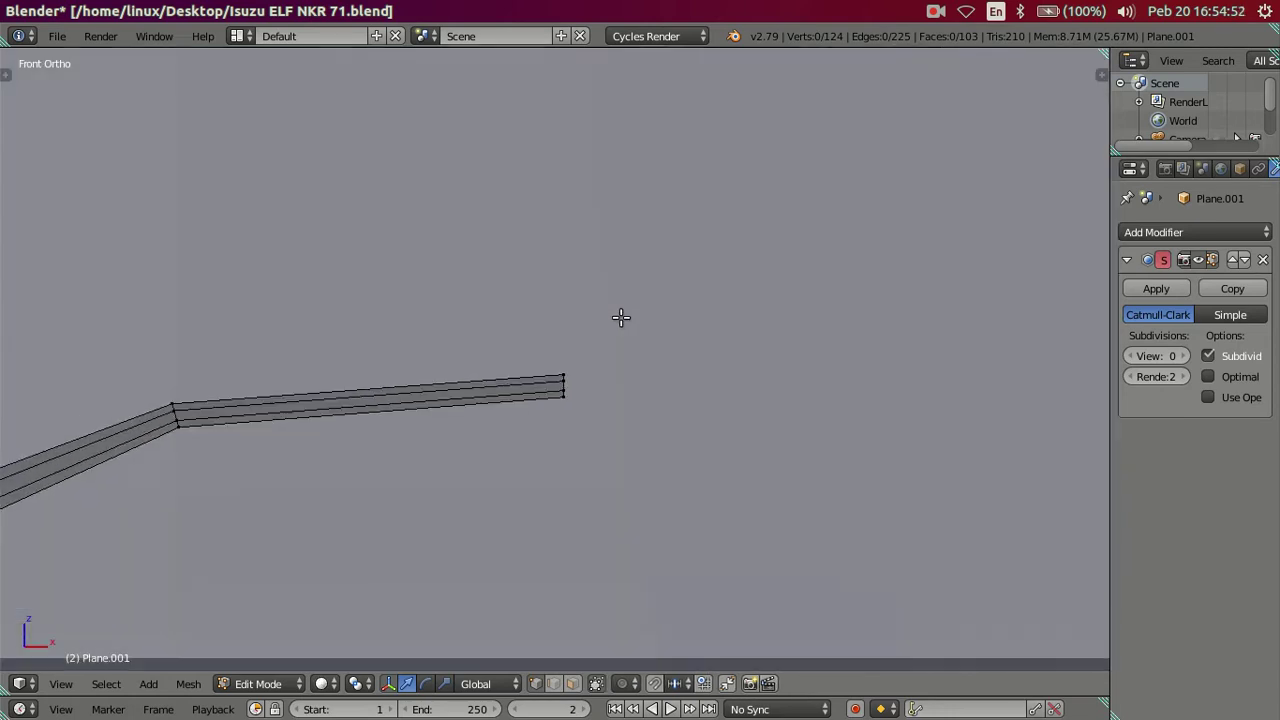
# Step: Circle-select the whole 16-vertex wiper arm strip
pyautogui.scroll(-3, 620, 317)
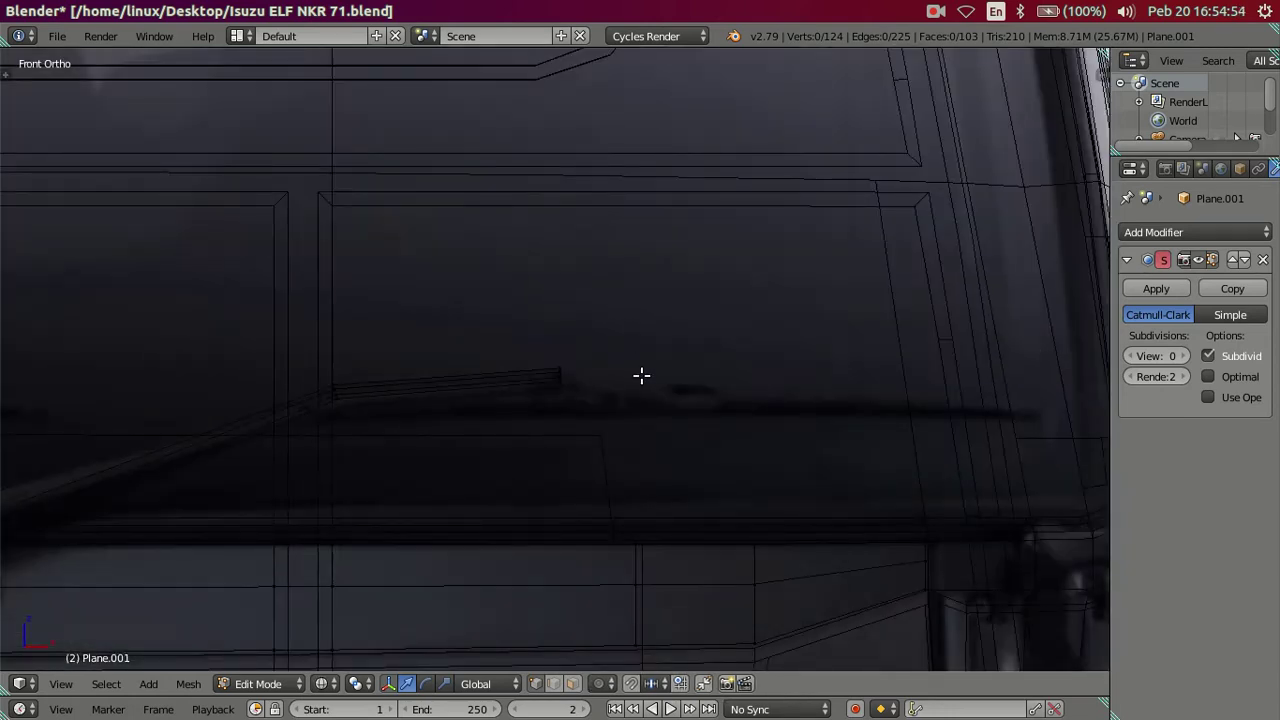
pyautogui.scroll(-3, 641, 375)
pyautogui.moveTo(654, 371)
pyautogui.mouseDown(button='middle')
pyautogui.moveTo(569, 380)
pyautogui.moveTo(503, 466)
pyautogui.moveTo(521, 545)
pyautogui.moveTo(511, 494)
pyautogui.moveTo(423, 314)
pyautogui.moveTo(551, 337)
pyautogui.moveTo(589, 251)
pyautogui.moveTo(632, 256)
pyautogui.mouseUp(button='middle')
pyautogui.press('z')
pyautogui.press('z')
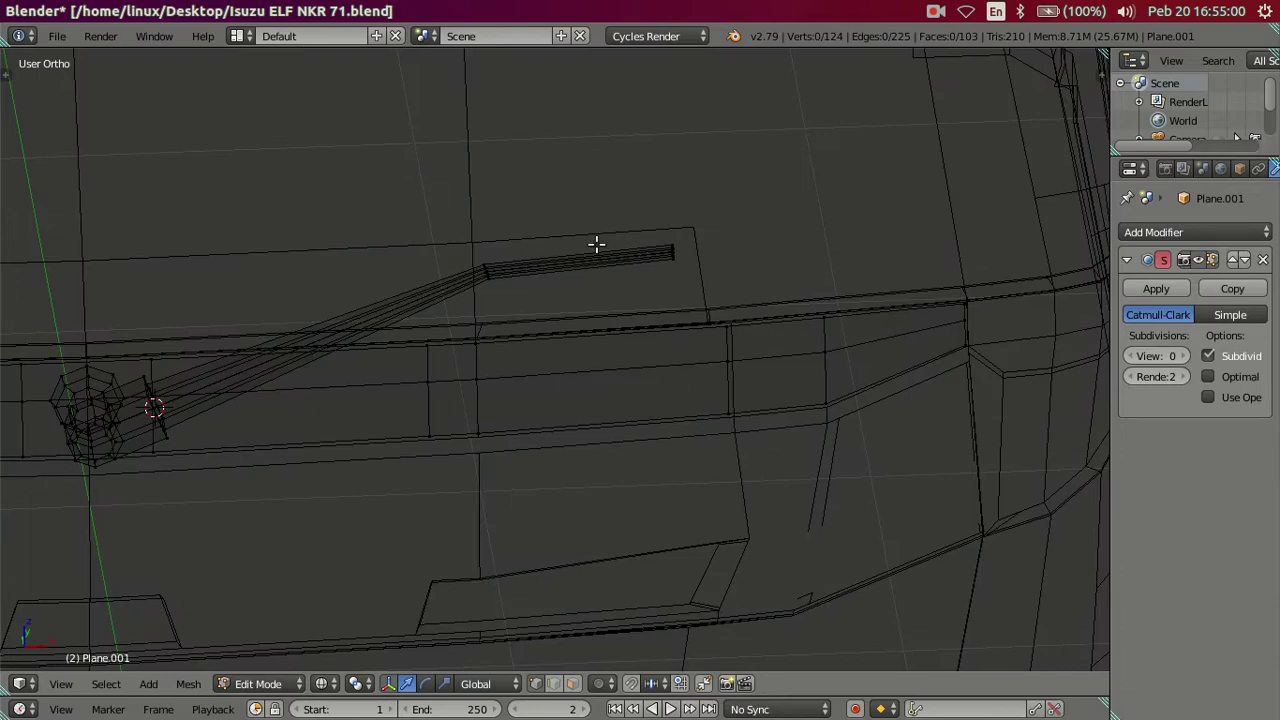
pyautogui.press('c')
pyautogui.moveTo(483, 269); pyautogui.dragTo(677, 246)
pyautogui.press('Escape')
pyautogui.moveTo(677, 246)
pyautogui.mouseDown(button='middle')
pyautogui.moveTo(698, 360)
pyautogui.moveTo(563, 391)
pyautogui.moveTo(548, 323)
pyautogui.mouseUp(button='middle')
pyautogui.press('z')
# Step: Slide the arm about 0.11 along Y against the windshield glass
pyautogui.moveTo(613, 305); pyautogui.dragTo(658, 303)
pyautogui.moveTo(658, 303); pyautogui.dragTo(670, 349, button='middle')
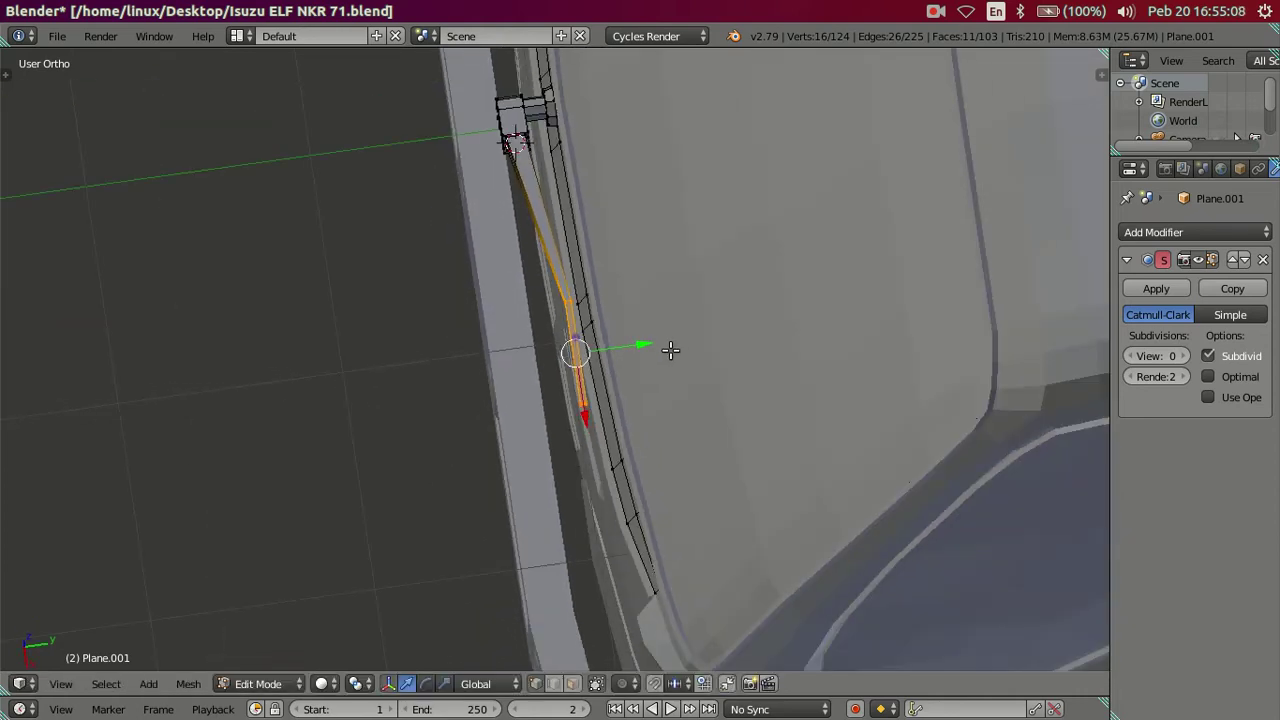
pyautogui.press('KP_7')
# Step: In wireframe, move the thin blade section slightly along Y
pyautogui.press('z')
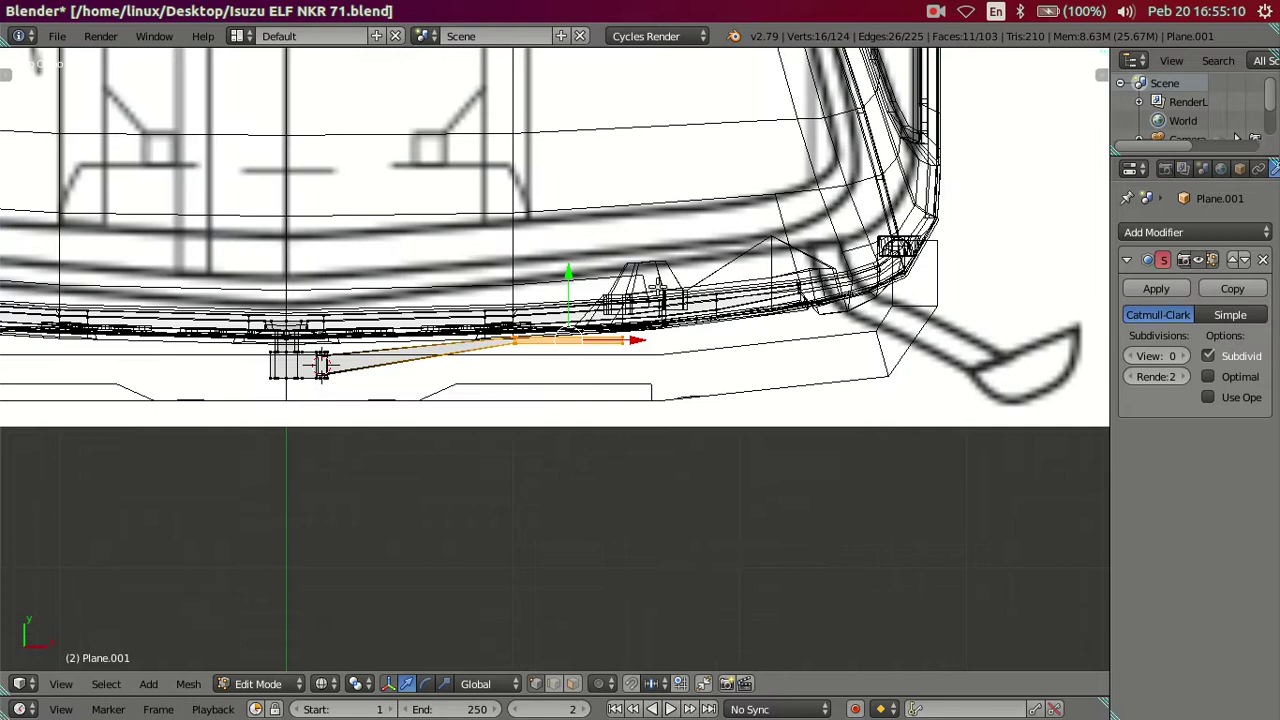
pyautogui.keyDown('shift'); pyautogui.moveTo(658, 287); pyautogui.dragTo(655, 423, button='middle'); pyautogui.keyUp('shift')
pyautogui.keyDown('shift'); pyautogui.scroll(-2, 653, 433); pyautogui.keyUp('shift')
pyautogui.scroll(2, 651, 443)
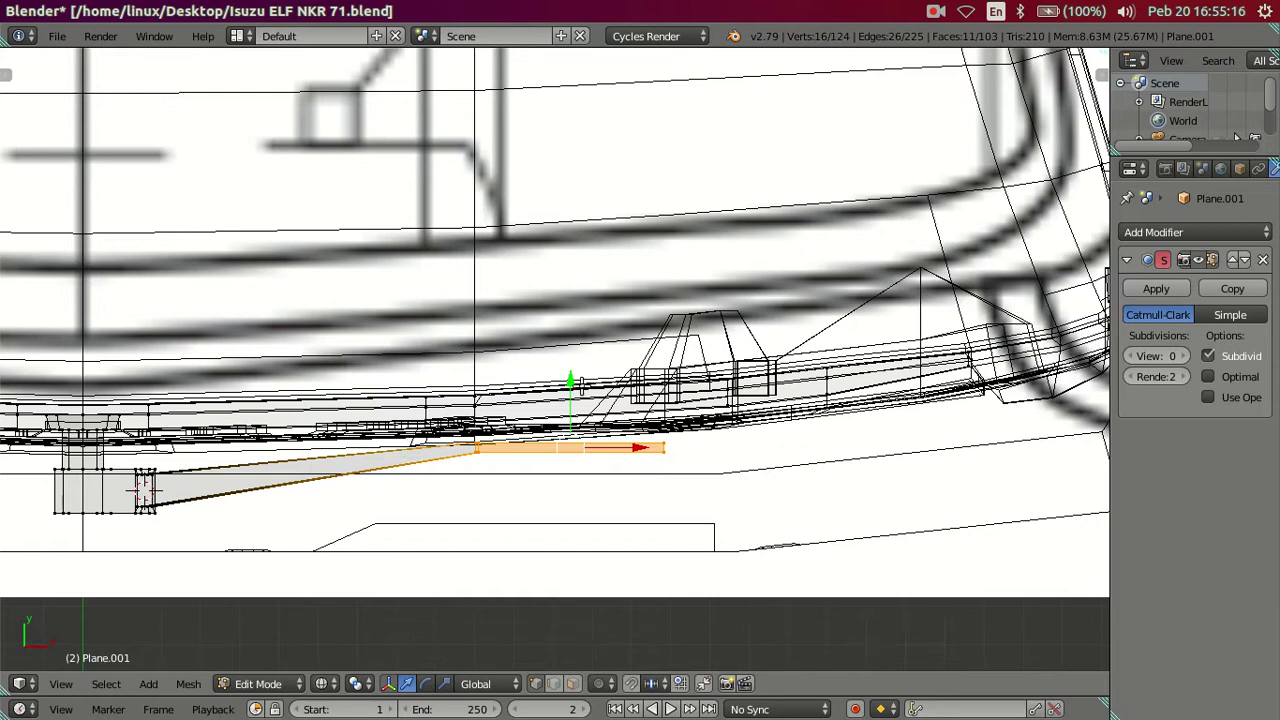
pyautogui.moveTo(571, 375); pyautogui.dragTo(573, 389)
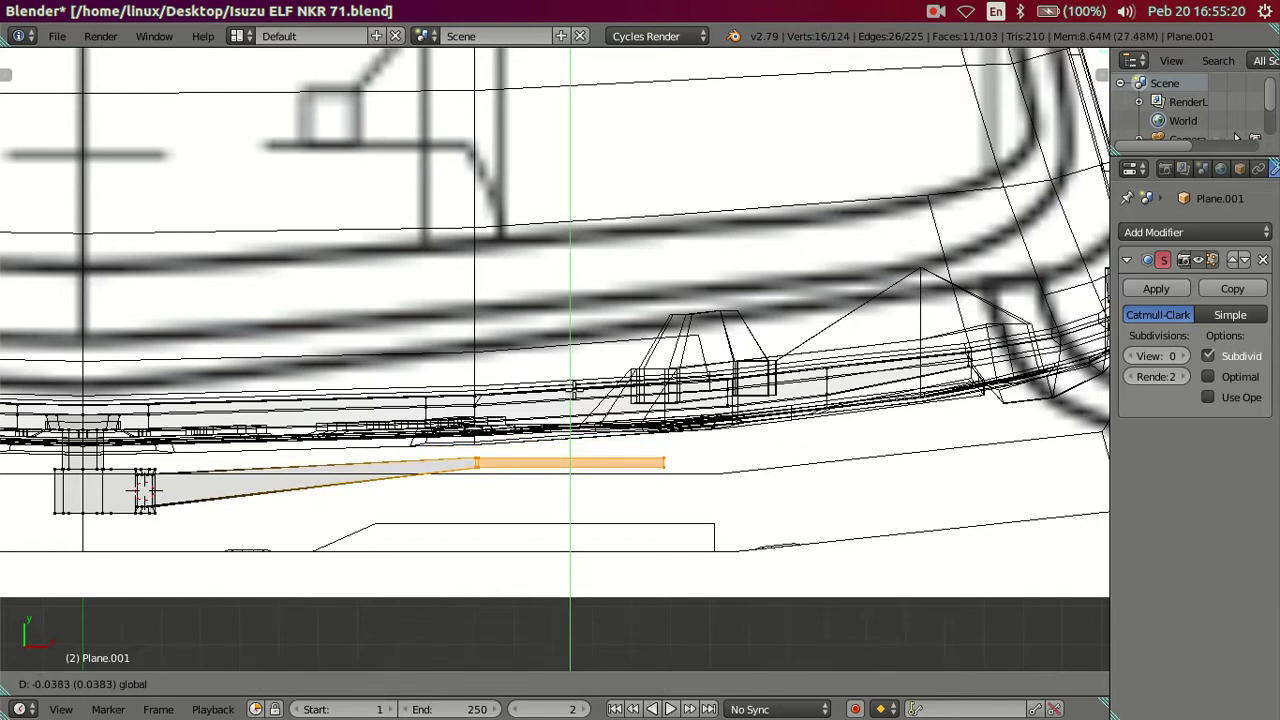
pyautogui.moveTo(573, 389); pyautogui.dragTo(571, 410)
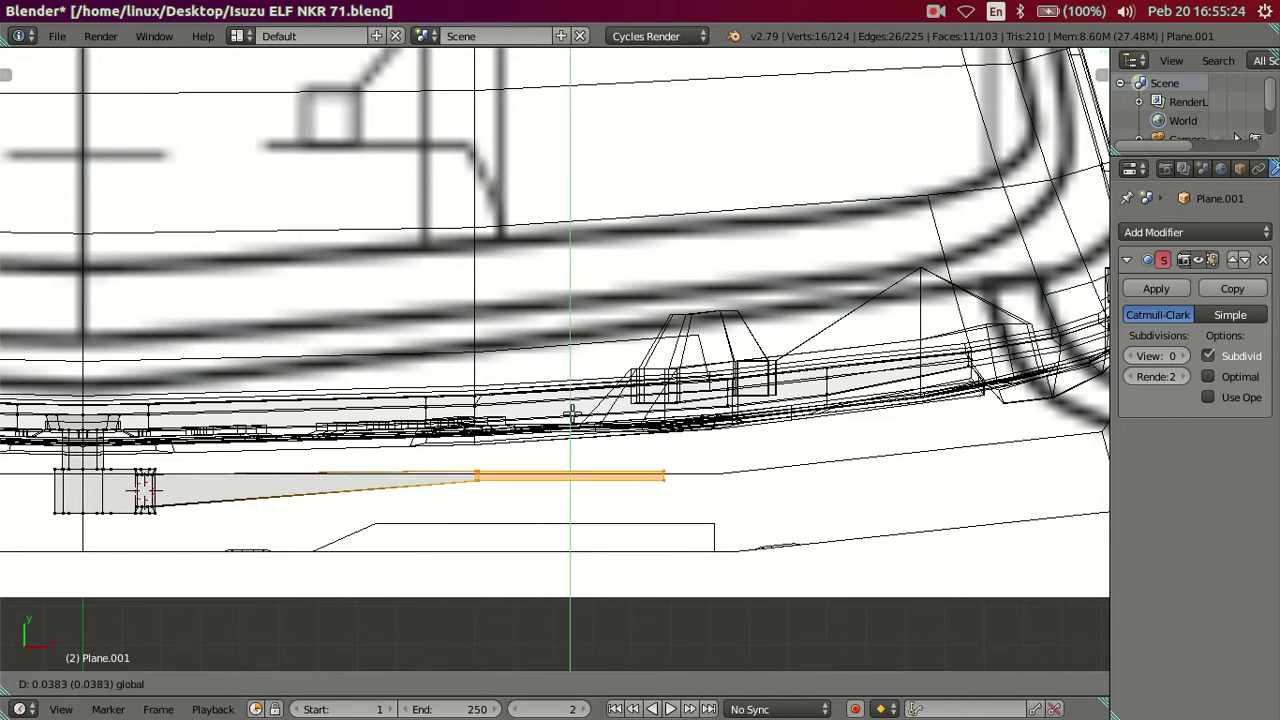
pyautogui.moveTo(571, 411); pyautogui.dragTo(571, 411)
# Step: Deselect all but the arm tip and shift it about 0.07 along Y to follow the windshield
pyautogui.press('c')
pyautogui.middleClick(493, 478)
pyautogui.rightClick(491, 477)
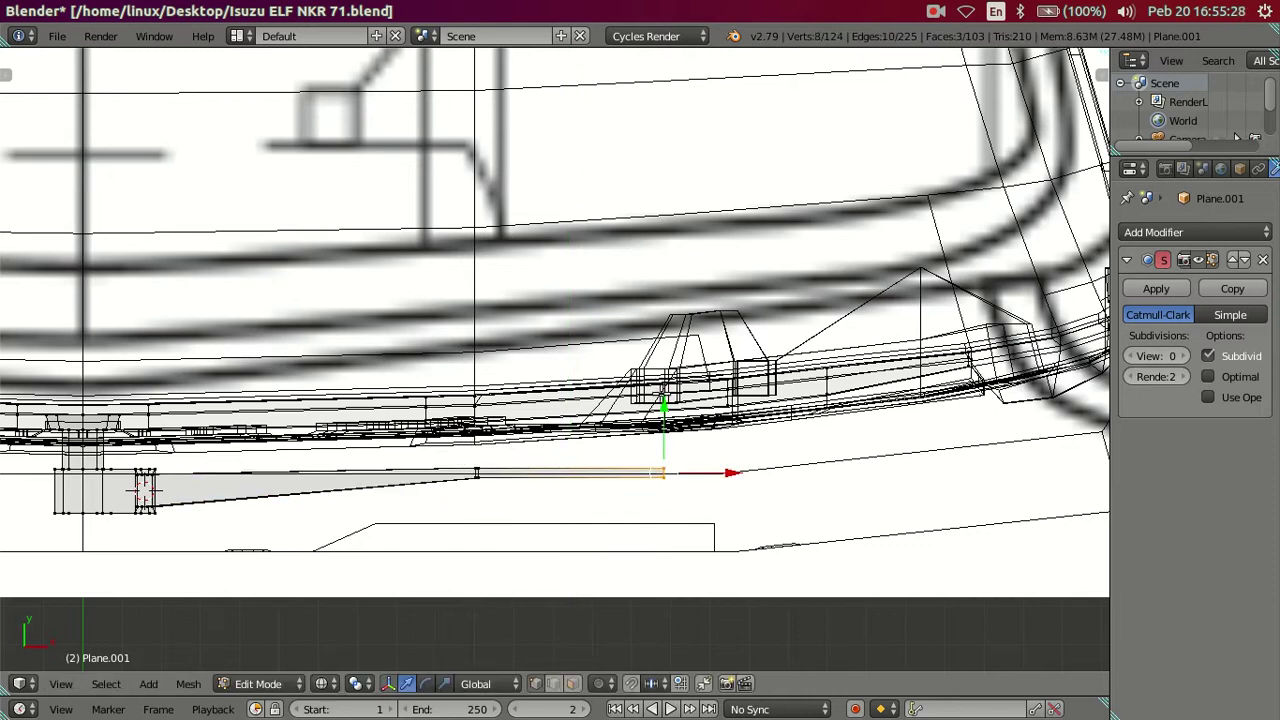
pyautogui.moveTo(663, 400); pyautogui.dragTo(655, 374)
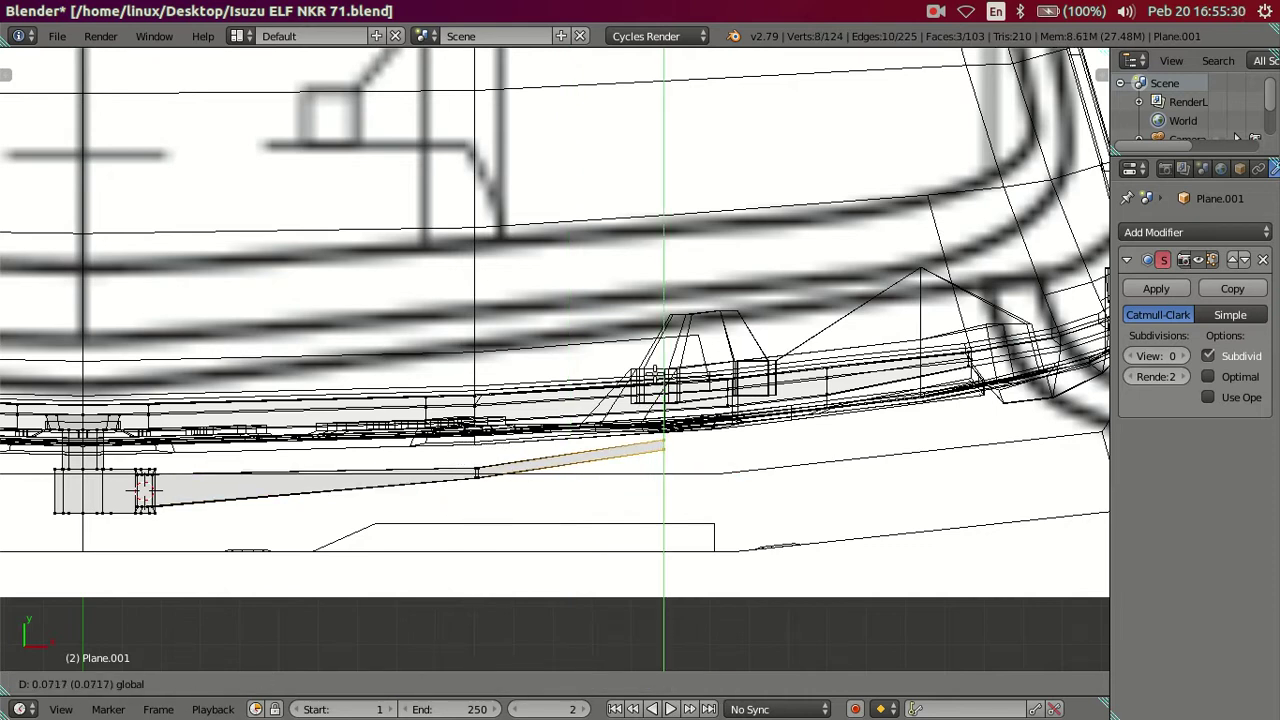
pyautogui.click(655, 374)
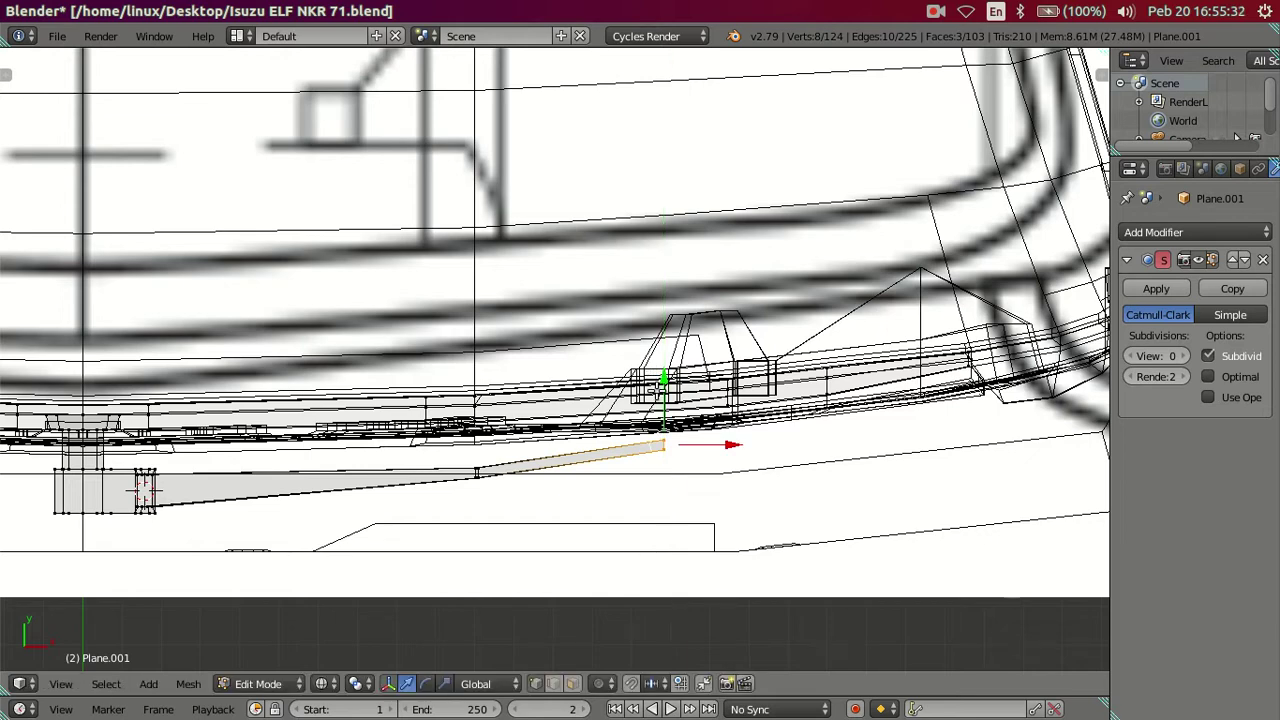
pyautogui.press('KP_1')
pyautogui.scroll(-5, 573, 388)
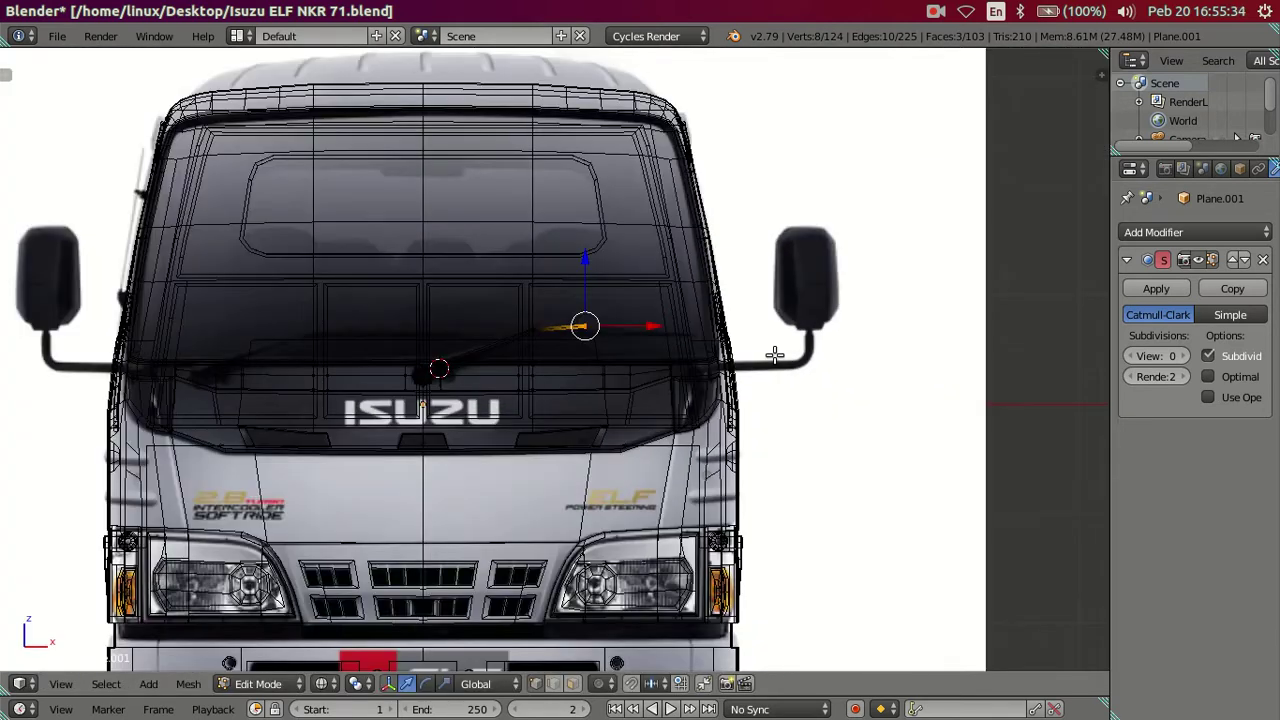
pyautogui.scroll(-4, 775, 355)
pyautogui.keyDown('shift'); pyautogui.moveTo(750, 436); pyautogui.dragTo(507, 436, button='middle'); pyautogui.keyUp('shift')
pyautogui.scroll(8, 507, 436)
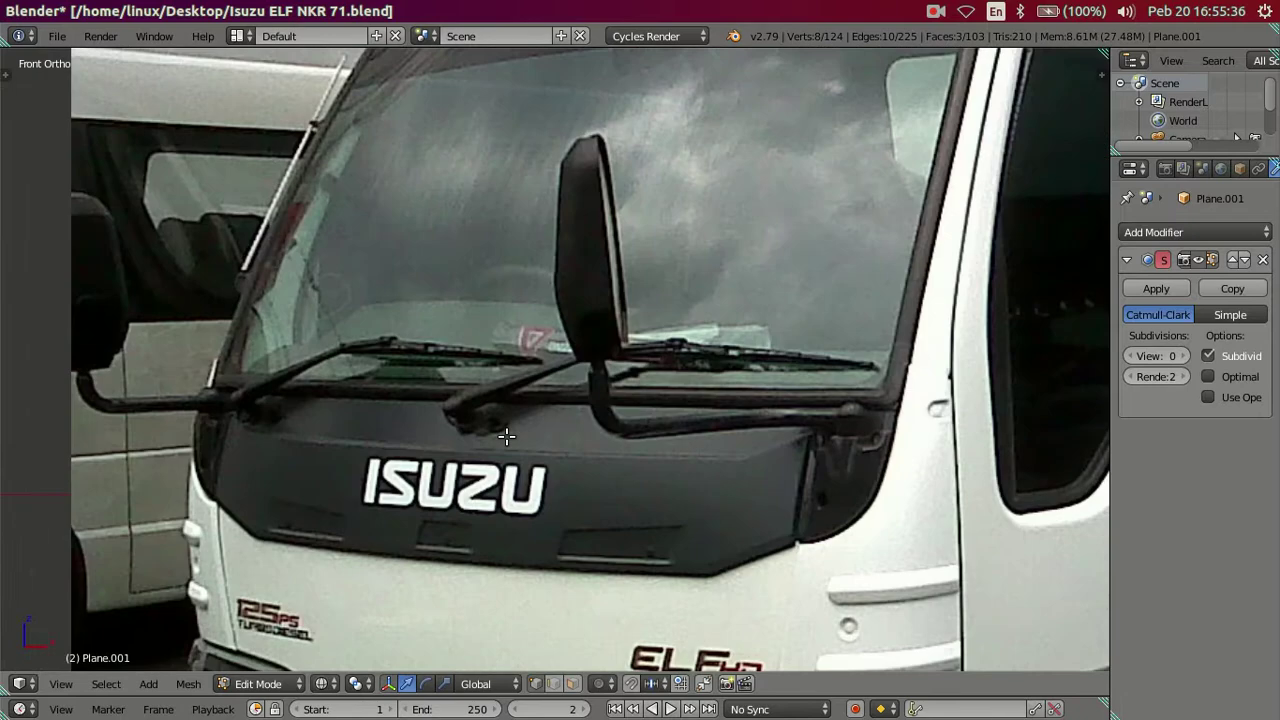
pyautogui.scroll(2, 507, 436)
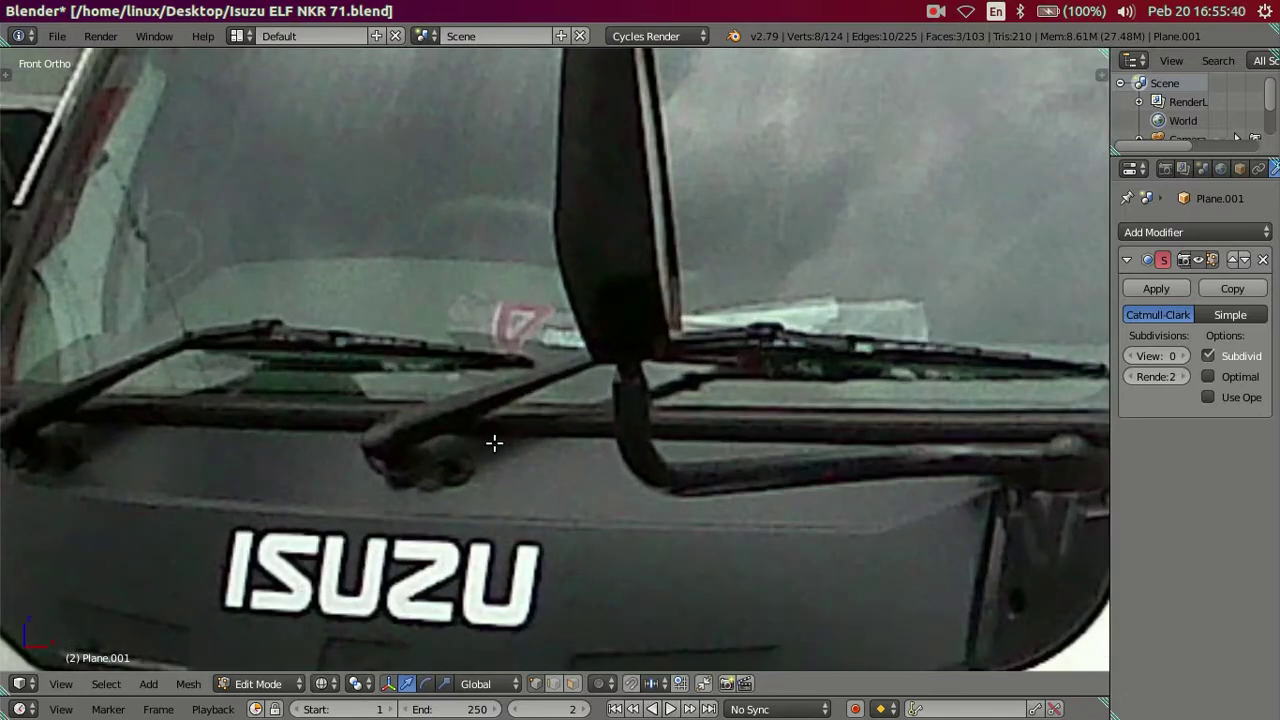
pyautogui.scroll(-3, 86, 478)
pyautogui.scroll(-2, 151, 437)
pyautogui.moveTo(151, 437)
pyautogui.mouseDown(button='middle')
pyautogui.moveTo(157, 486)
pyautogui.moveTo(517, 455)
pyautogui.mouseUp(button='middle')
pyautogui.scroll(-3, 517, 455)
pyautogui.press('KP_1')
pyautogui.scroll(3, 599, 421)
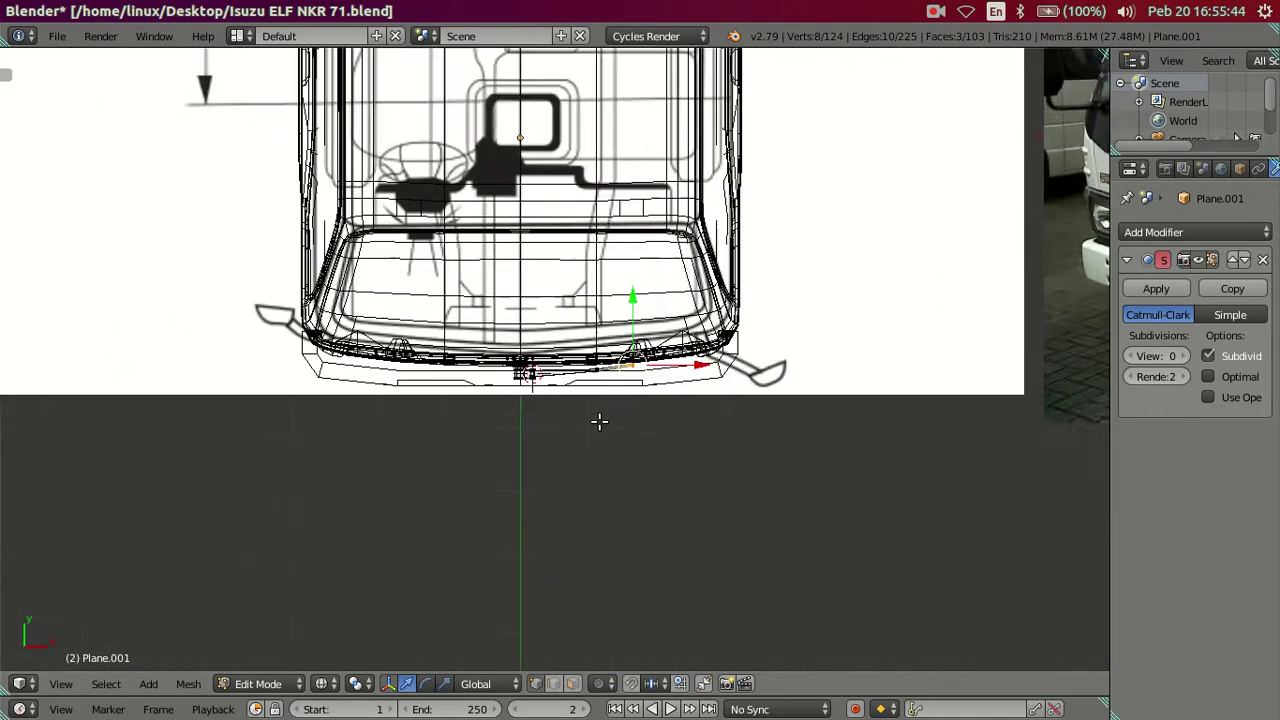
pyautogui.scroll(5, 599, 421)
# Step: Raise the arm tip further along Y, then slide the selected tip vertices along Y
pyautogui.scroll(1, 737, 434)
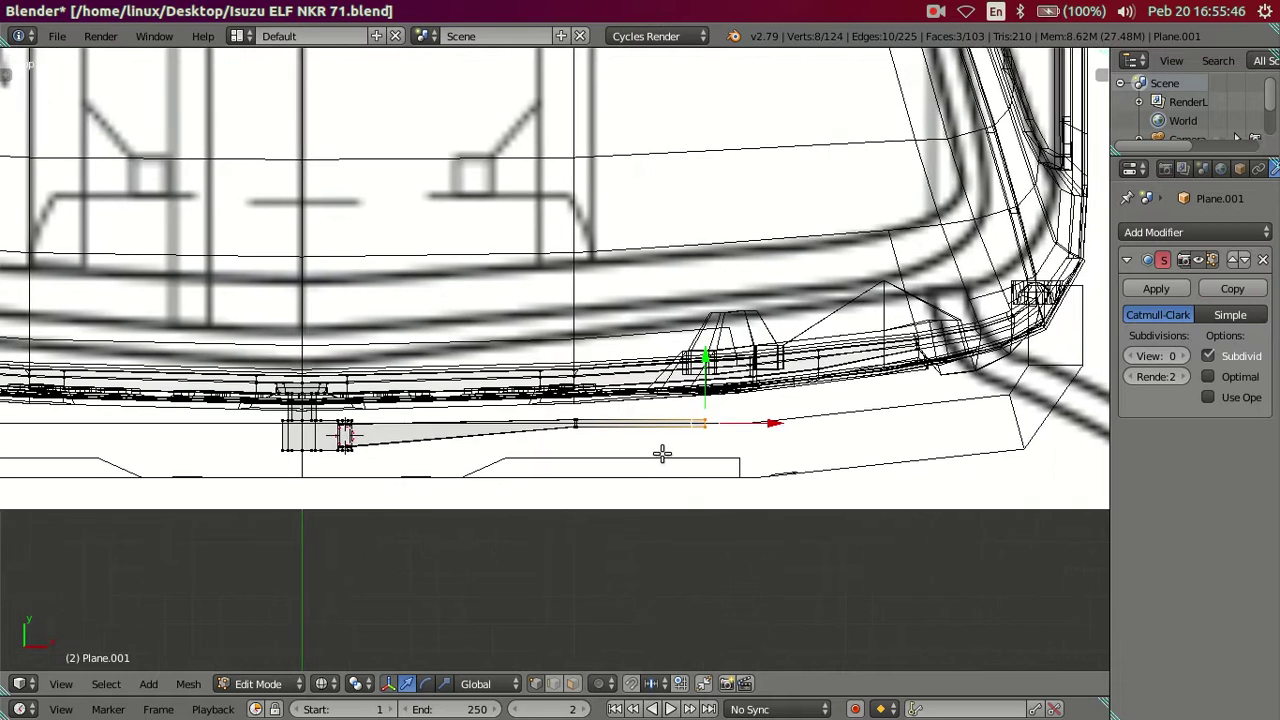
pyautogui.scroll(2, 662, 454)
pyautogui.moveTo(771, 384)
pyautogui.mouseDown()
pyautogui.moveTo(771, 364)
pyautogui.moveTo(772, 376)
pyautogui.mouseUp()
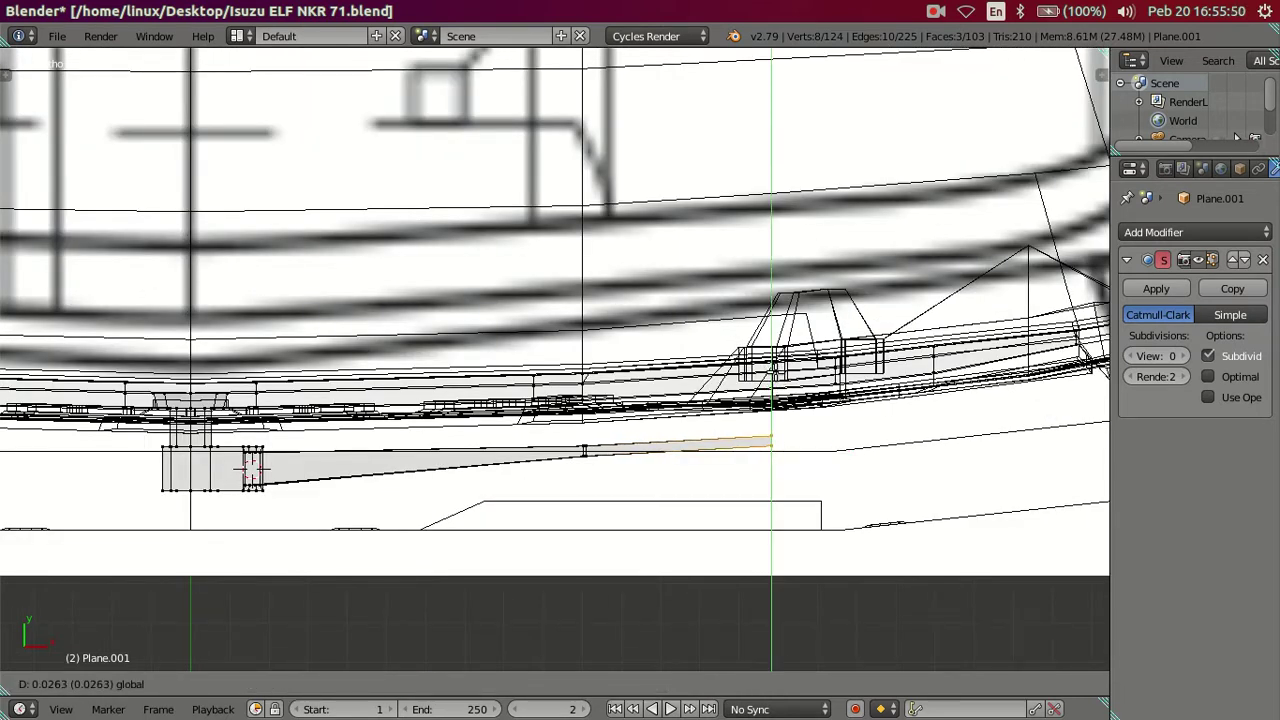
pyautogui.press('Return')
pyautogui.moveTo(834, 443)
pyautogui.mouseDown(button='middle')
pyautogui.moveTo(653, 424)
pyautogui.moveTo(543, 323)
pyautogui.moveTo(545, 336)
pyautogui.mouseUp(button='middle')
pyautogui.rightClick(535, 370)
pyautogui.moveTo(553, 410); pyautogui.dragTo(560, 406)
pyautogui.moveTo(560, 406)
pyautogui.mouseDown(button='middle')
pyautogui.moveTo(537, 357)
pyautogui.moveTo(568, 365)
pyautogui.mouseUp(button='middle')
# Step: In top view, nudge the tip edge along Y, then inspect the pivot in solid shading
pyautogui.press('KP_7')
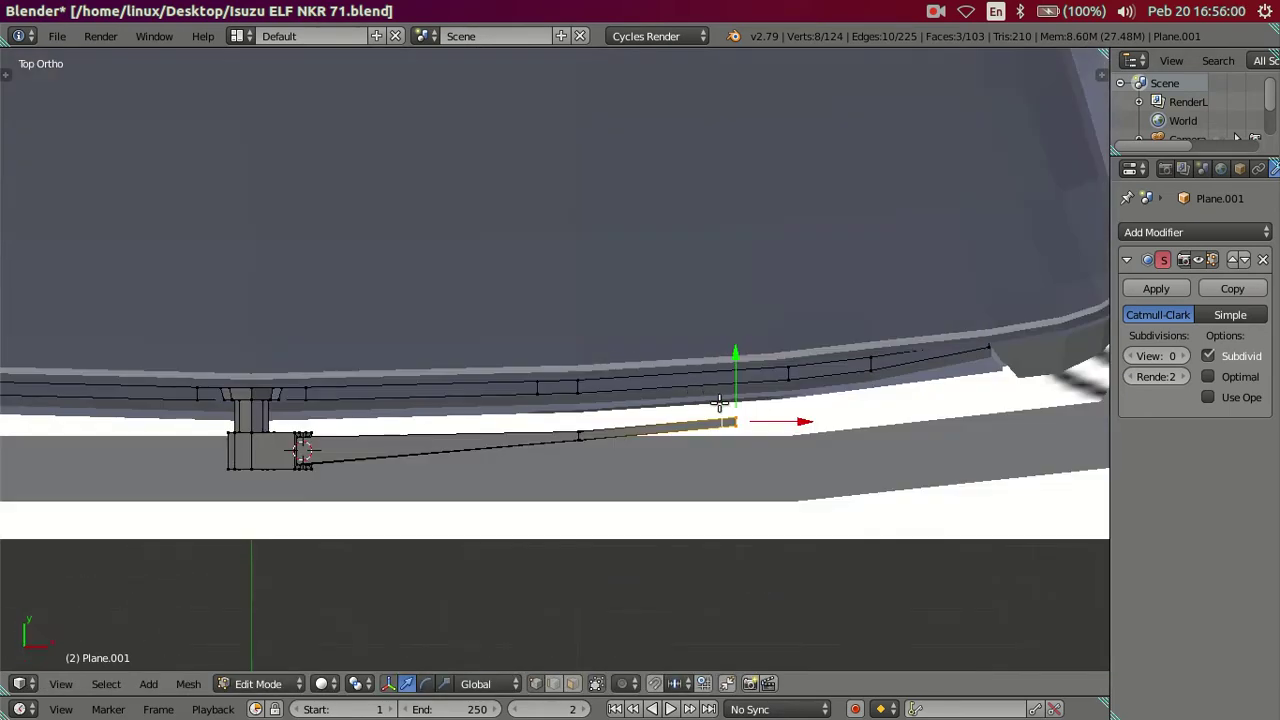
pyautogui.scroll(1, 719, 404)
pyautogui.scroll(1, 737, 400)
pyautogui.moveTo(734, 319); pyautogui.dragTo(734, 319)
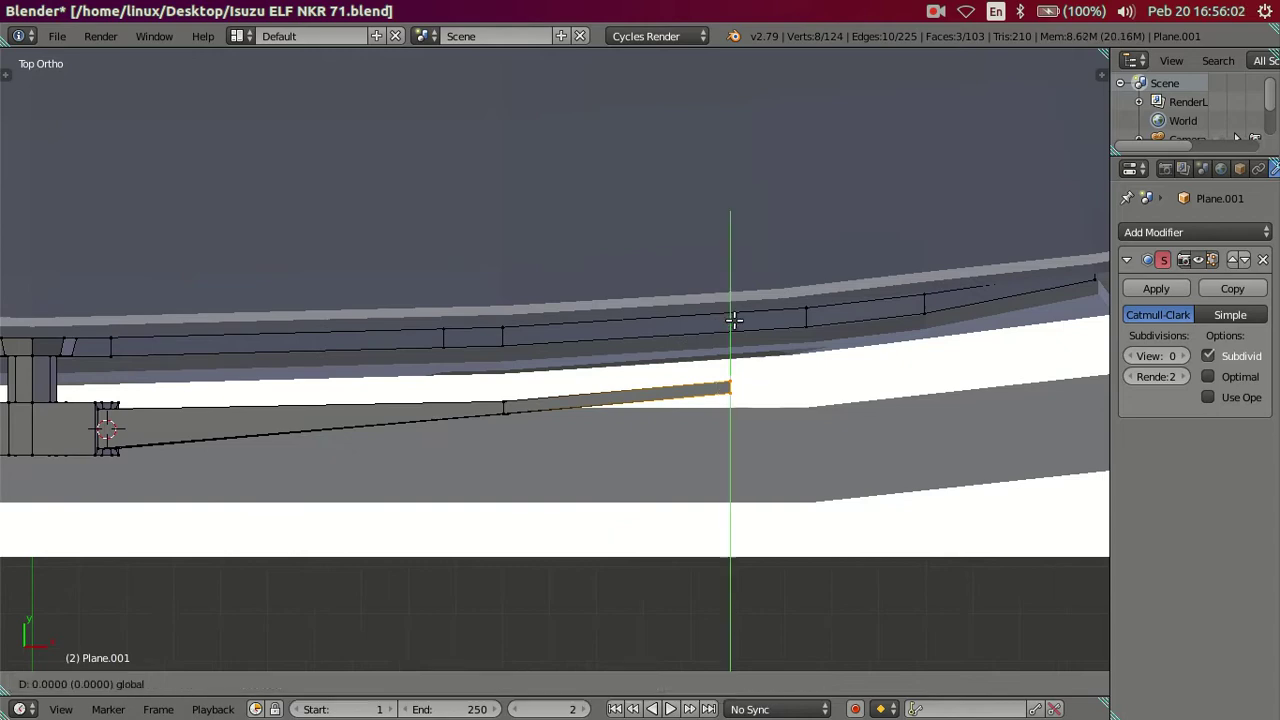
pyautogui.click(736, 322)
pyautogui.scroll(-3, 760, 340)
pyautogui.scroll(-2, 783, 353)
pyautogui.moveTo(783, 353)
pyautogui.mouseDown(button='middle')
pyautogui.moveTo(654, 231)
pyautogui.moveTo(663, 360)
pyautogui.moveTo(604, 255)
pyautogui.moveTo(583, 283)
pyautogui.moveTo(657, 431)
pyautogui.moveTo(589, 307)
pyautogui.moveTo(473, 401)
pyautogui.mouseUp(button='middle')
pyautogui.press('z')
# Step: Select the connected arm mesh in wireframe, excluding the head and lower box vertices
pyautogui.scroll(2, 444, 397)
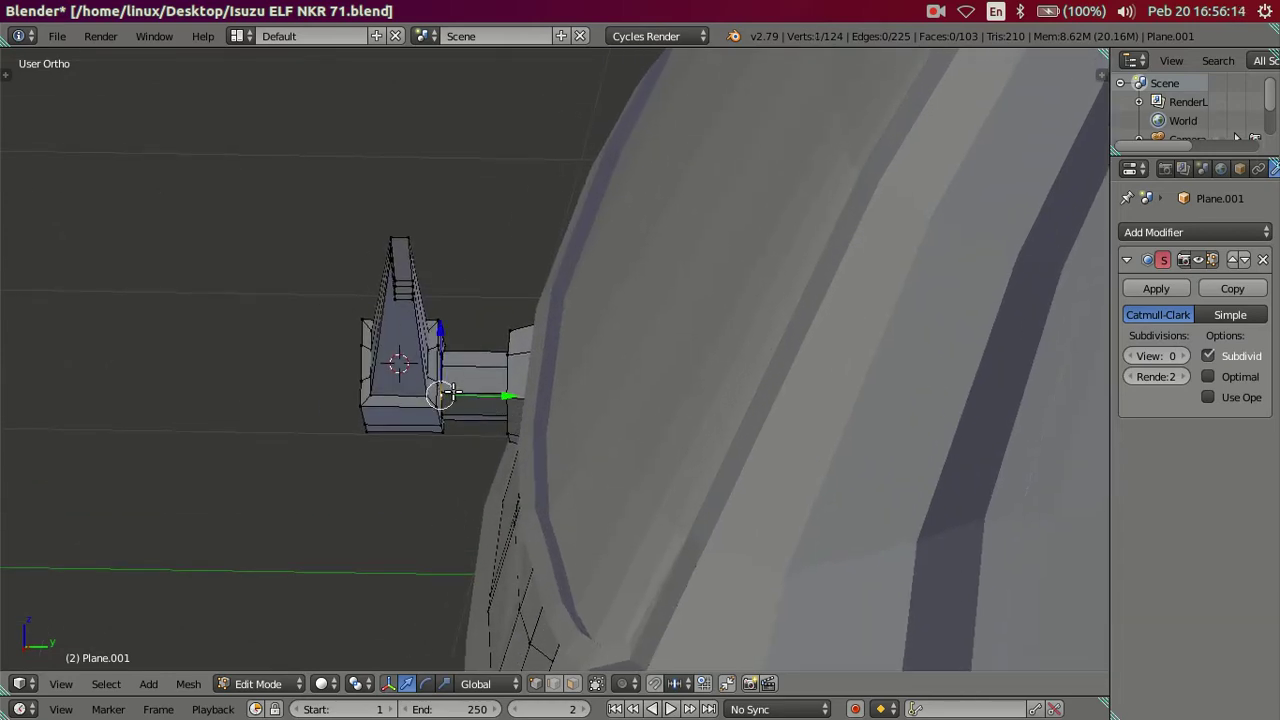
pyautogui.press('l')
pyautogui.press('z')
pyautogui.moveTo(450, 390)
pyautogui.mouseDown(button='middle')
pyautogui.moveTo(560, 377)
pyautogui.moveTo(529, 374)
pyautogui.moveTo(544, 365)
pyautogui.mouseUp(button='middle')
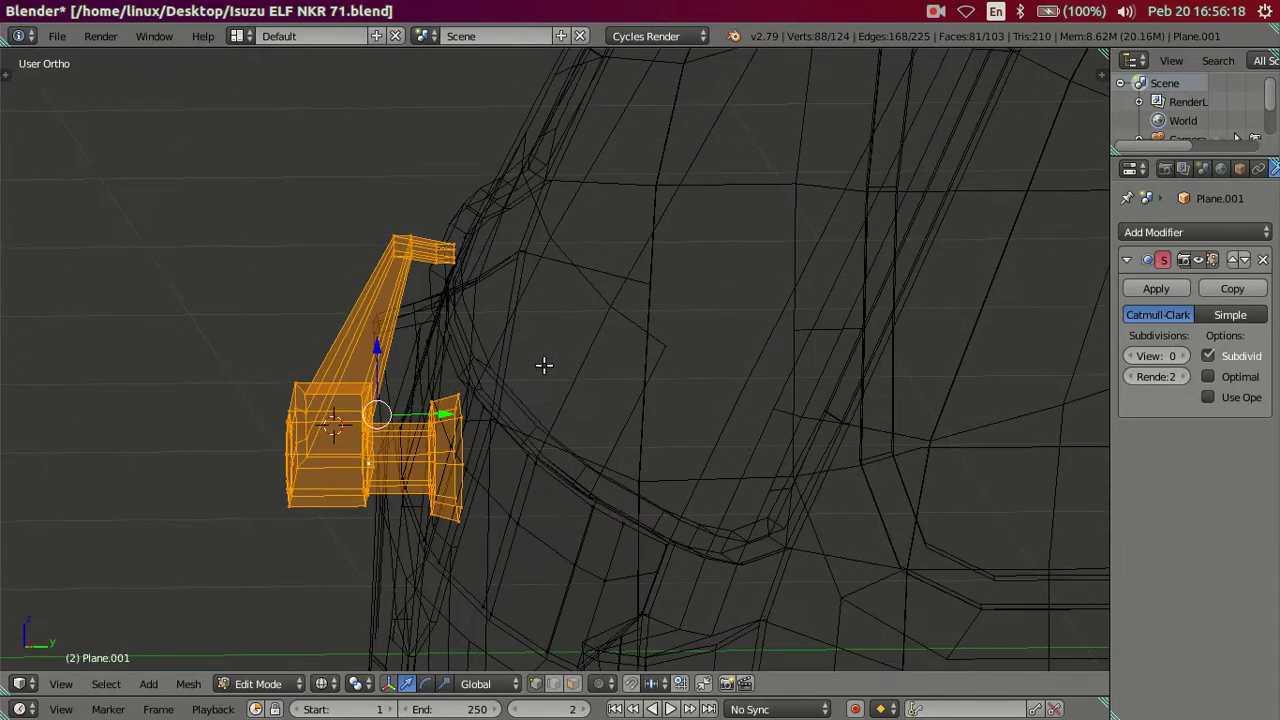
pyautogui.press('c')
pyautogui.moveTo(480, 409); pyautogui.dragTo(451, 523, button='middle')
pyautogui.rightClick(459, 510)
# Step: In side view, narrow the arm to about 0.76 along Y and shift it 0.018 units along Y
pyautogui.press('KP_3')
pyautogui.moveTo(451, 446); pyautogui.dragTo(468, 443)
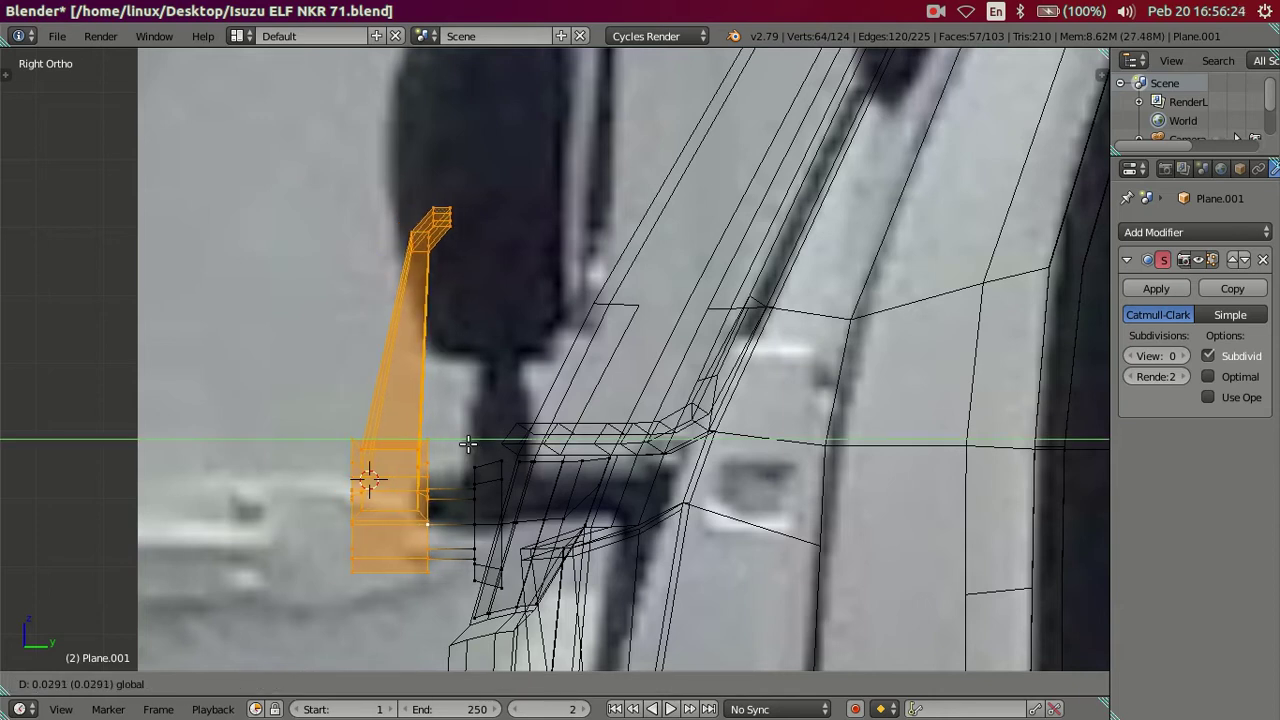
pyautogui.moveTo(468, 443); pyautogui.dragTo(468, 443)
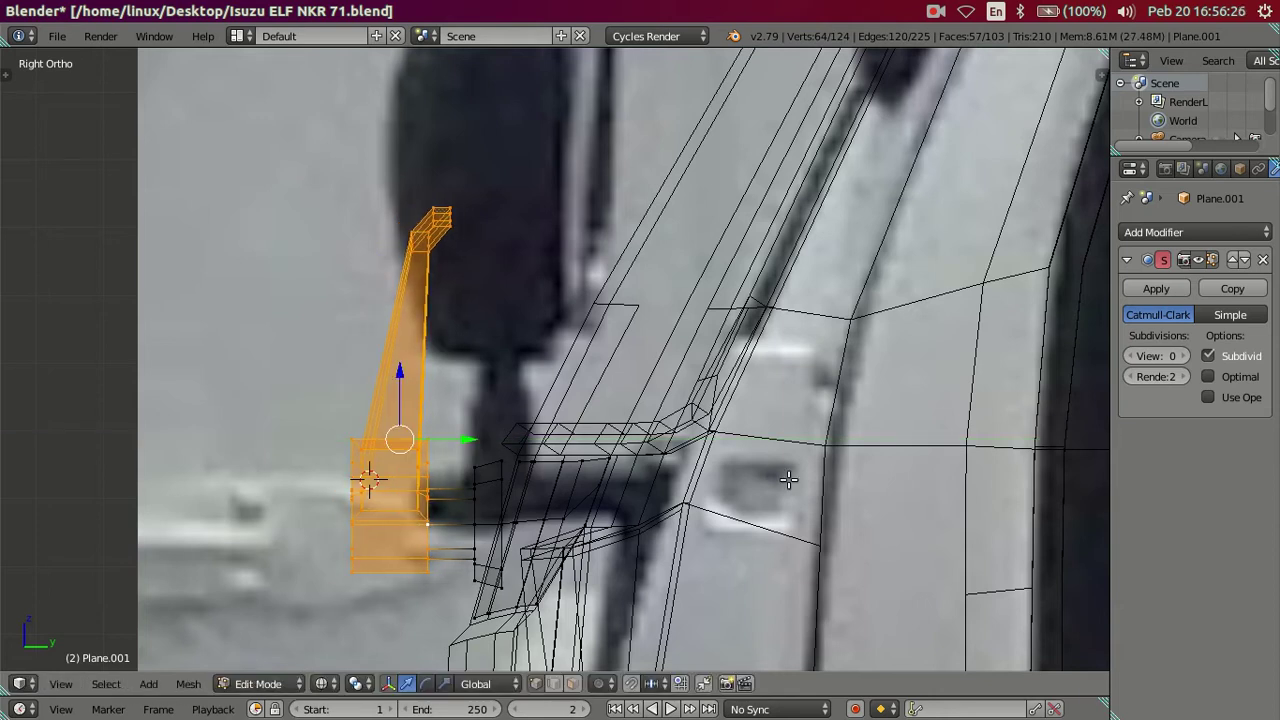
pyautogui.press('s')
pyautogui.press('y')
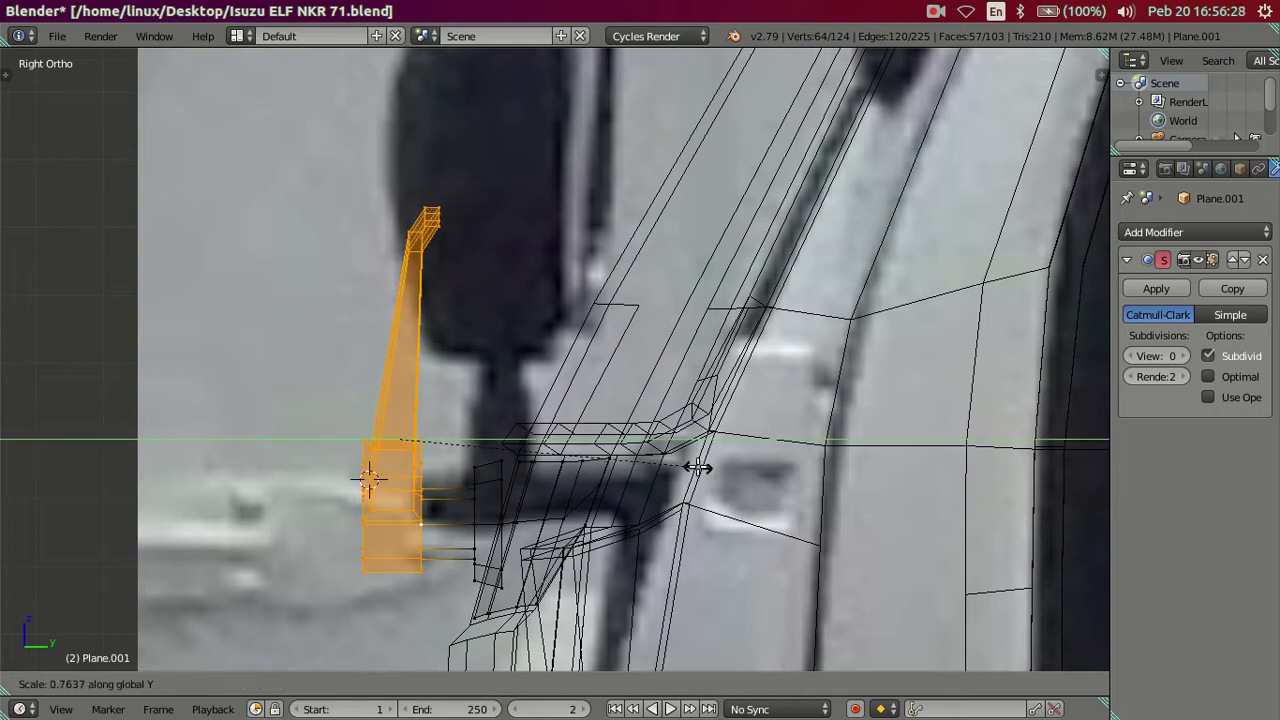
pyautogui.click(620, 458)
pyautogui.moveTo(464, 440); pyautogui.dragTo(477, 441)
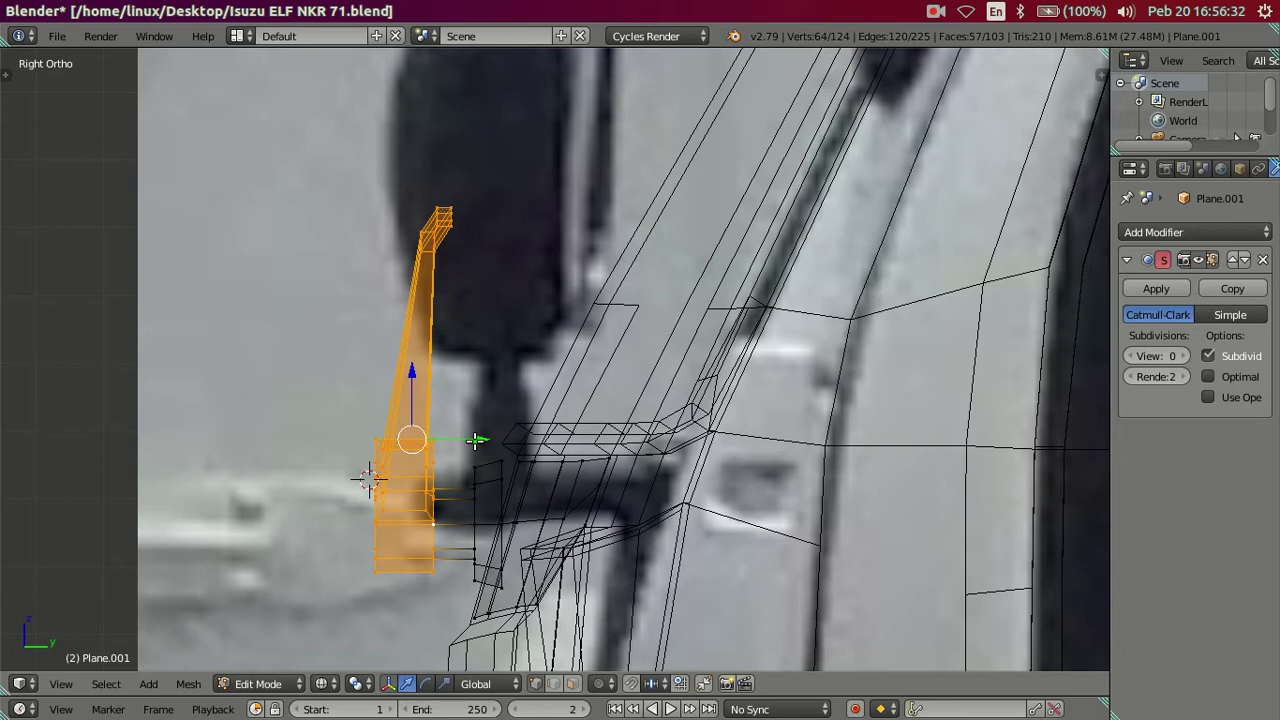
pyautogui.scroll(-3, 476, 441)
# Step: Preview the smoothed arm at subdivision level 2, then reset the level to 0 and return to Edit Mode
pyautogui.press('a')
pyautogui.moveTo(507, 403)
pyautogui.mouseDown(button='middle')
pyautogui.moveTo(631, 446)
pyautogui.moveTo(620, 446)
pyautogui.mouseUp(button='middle')
pyautogui.click(1183, 356)
pyautogui.hotkey('ctrl', '2')
pyautogui.press('Tab')
pyautogui.moveTo(434, 397)
pyautogui.mouseDown(button='middle')
pyautogui.moveTo(515, 429)
pyautogui.moveTo(838, 418)
pyautogui.mouseUp(button='middle')
pyautogui.hotkey('ctrl', '0')
pyautogui.press('Tab')
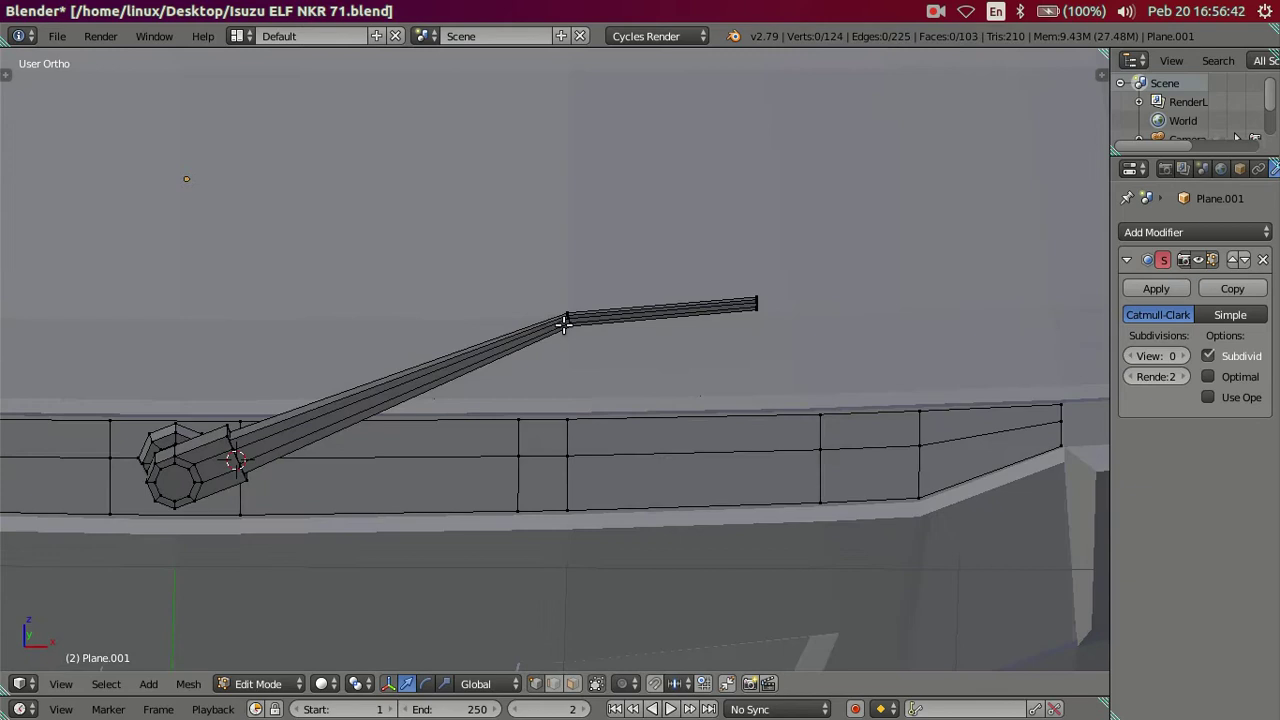
# Step: Try five loop cuts along the arm, undo them, and switch to edge select mode
pyautogui.hotkey('ctrl', 'r')
pyautogui.scroll(4, 466, 352)
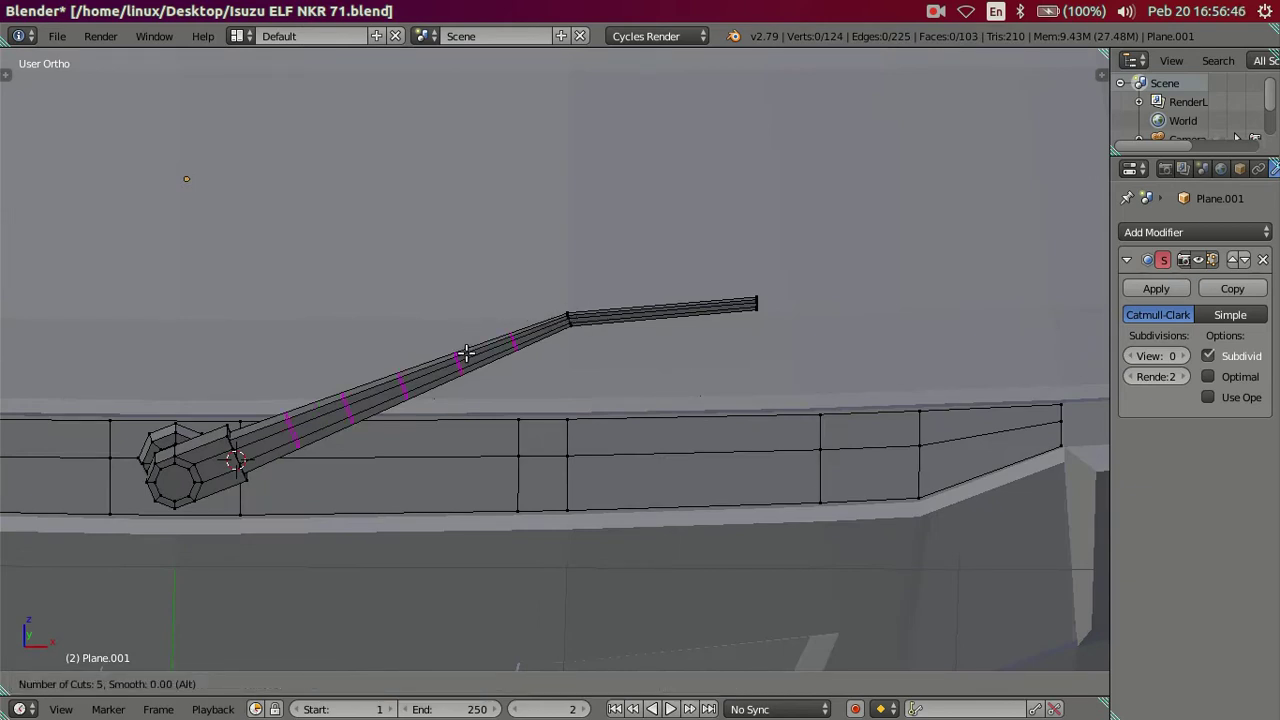
pyautogui.click(466, 352)
pyautogui.scroll(5, 563, 343)
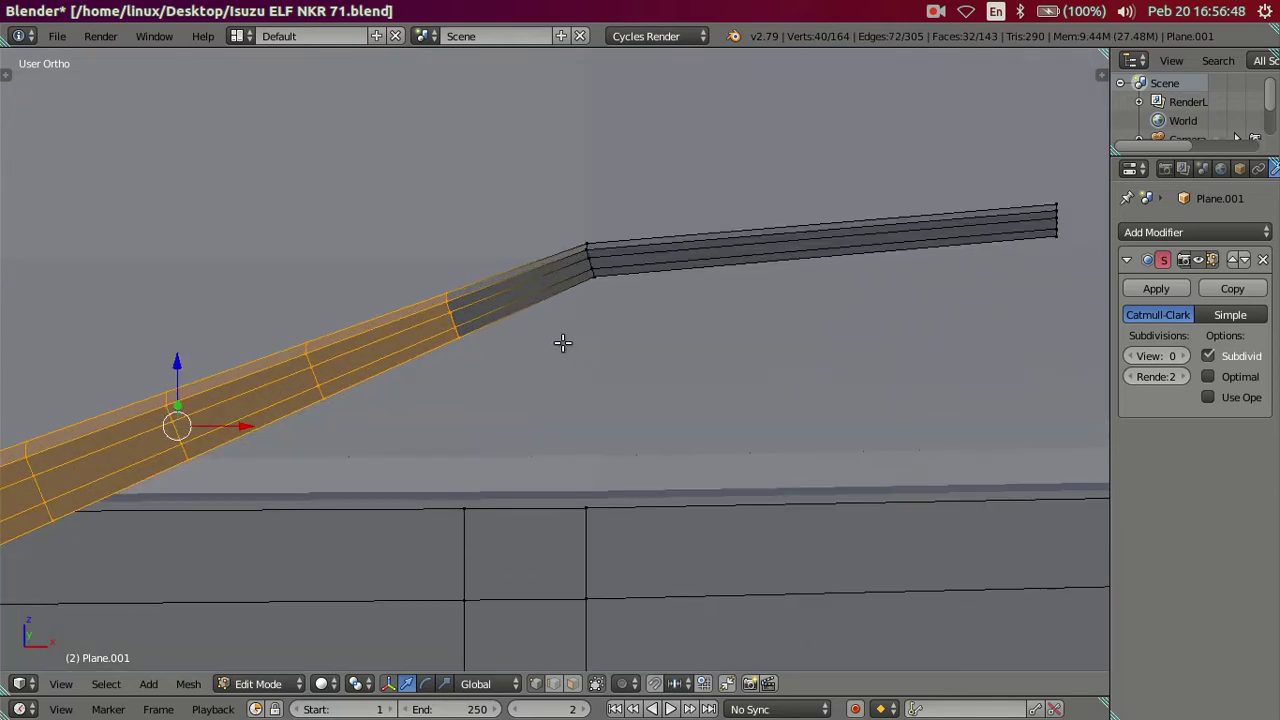
pyautogui.hotkey('ctrl', 'z')
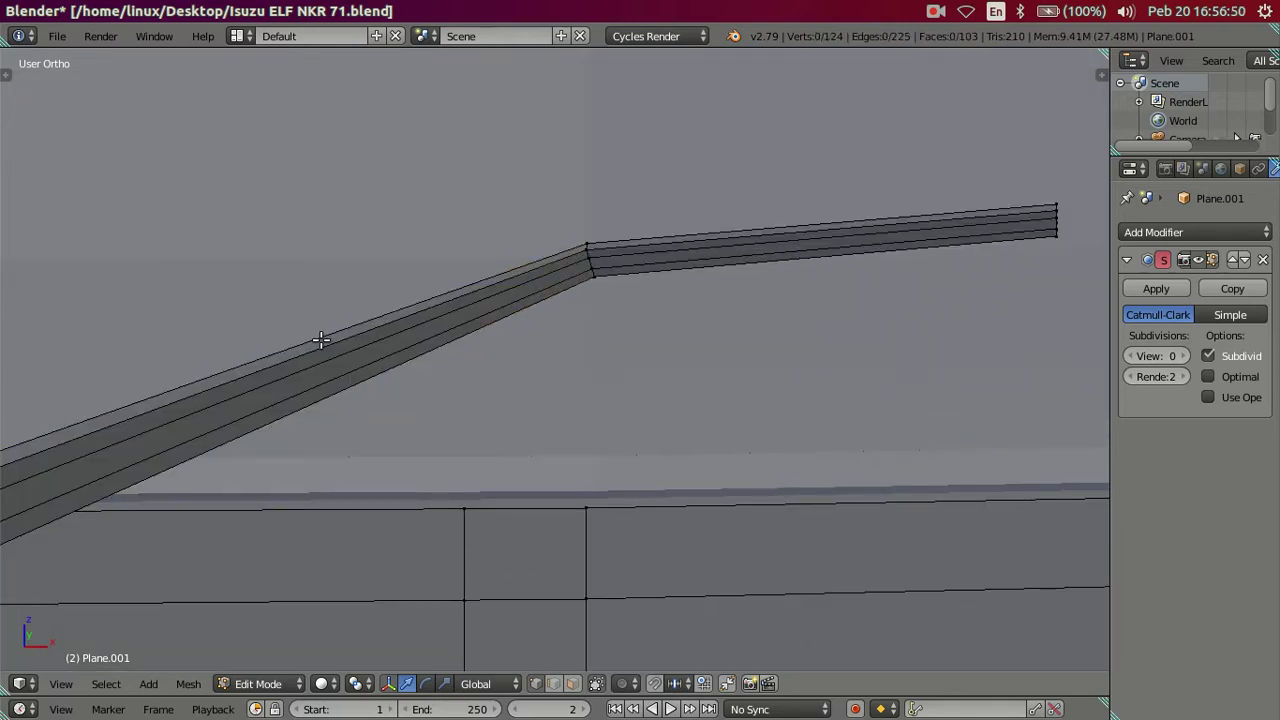
pyautogui.hotkey('ctrl', 'Tab')
pyautogui.click(320, 358)
# Step: Loop-cut the arm and the tip section with two cuts, dissolving the redundant edge loops
pyautogui.hotkey('ctrl', 'r')
pyautogui.click(320, 352)
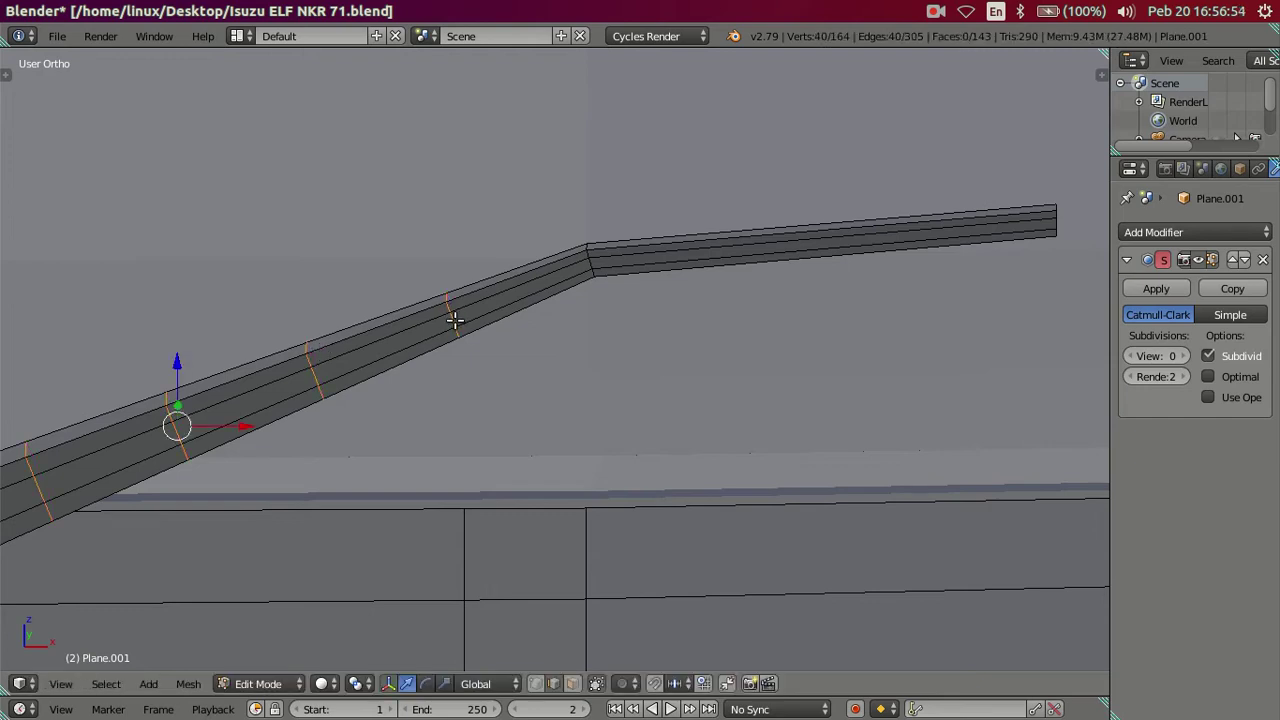
pyautogui.press('x')
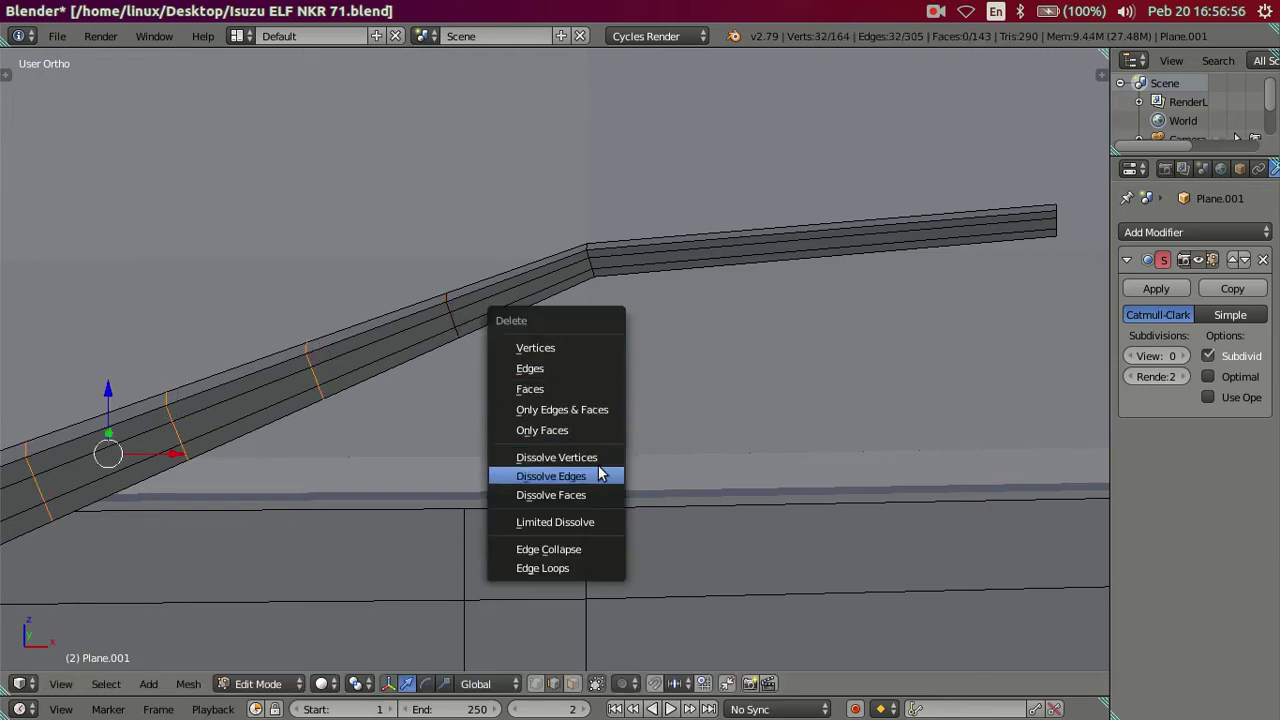
pyautogui.click(605, 493)
pyautogui.hotkey('ctrl', 'r')
pyautogui.scroll(1, 758, 252)
pyautogui.click(758, 252)
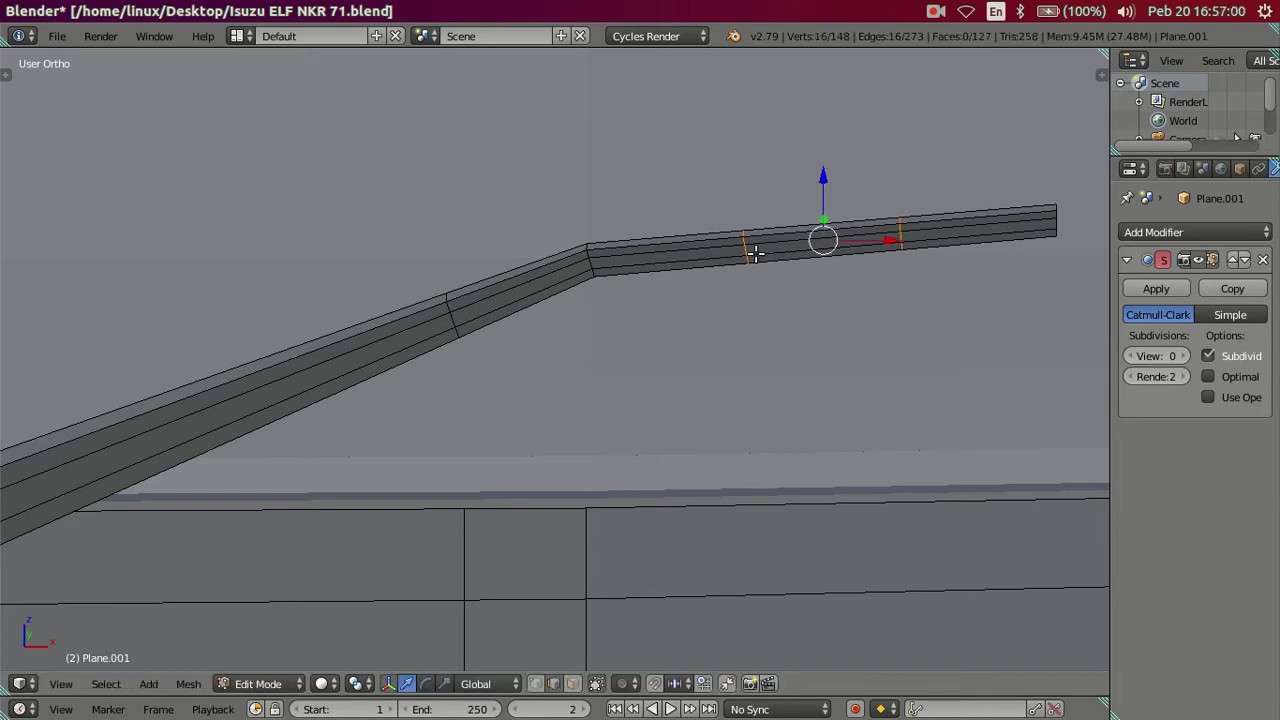
pyautogui.press('x')
pyautogui.click(733, 251)
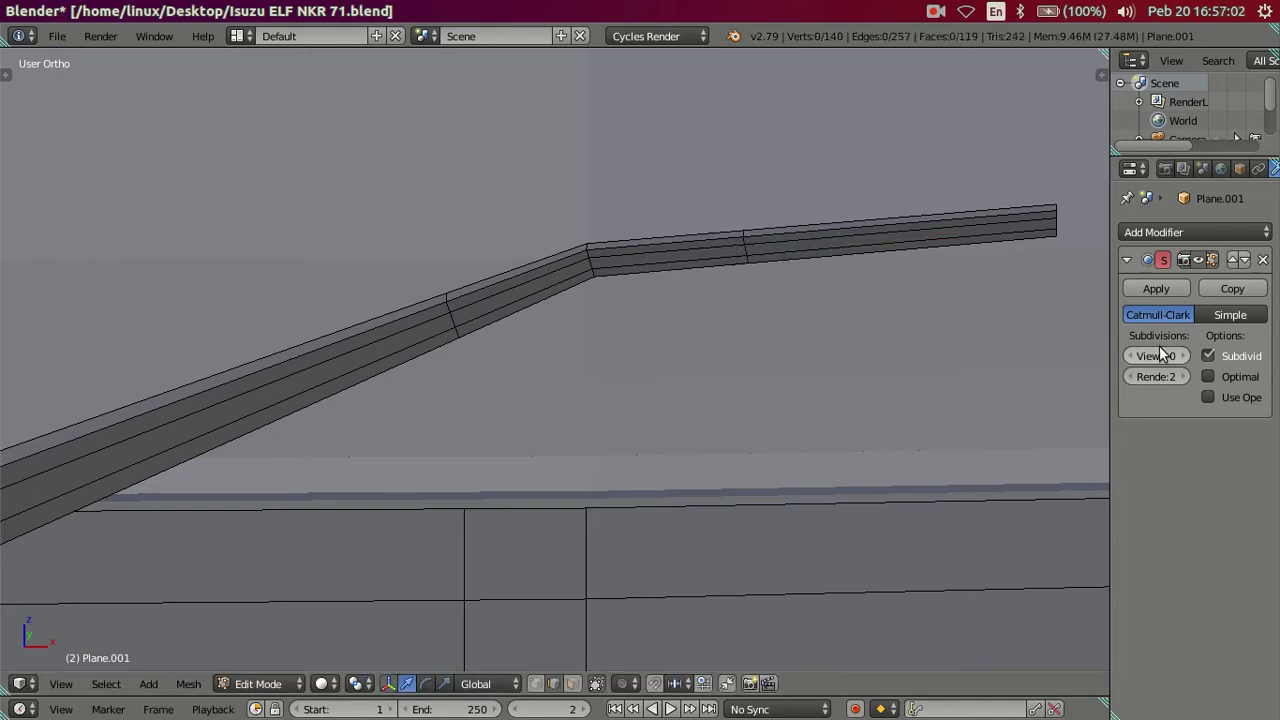
# Step: Show the arm at subdivision level 2 in Object Mode and orbit around it
pyautogui.press('Tab')
pyautogui.hotkey('ctrl', '2')
pyautogui.scroll(-3, 790, 365)
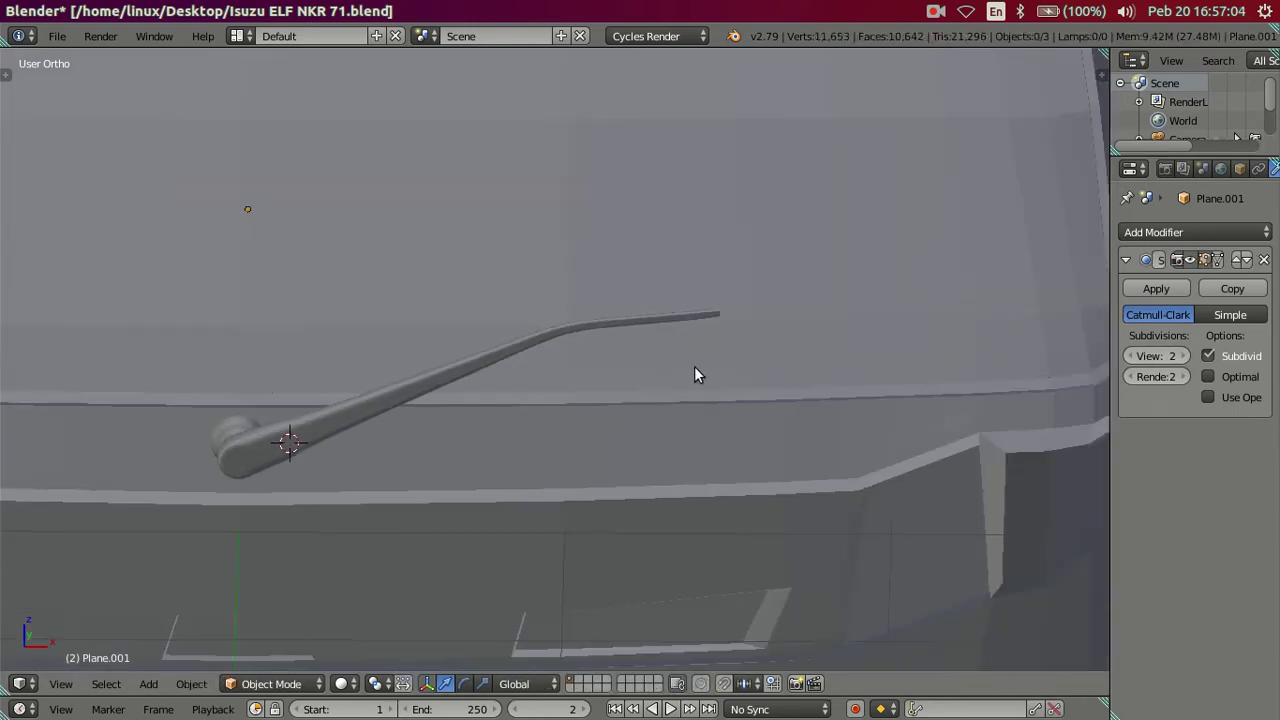
pyautogui.scroll(3, 693, 300)
pyautogui.moveTo(694, 292)
pyautogui.mouseDown(button='middle')
pyautogui.moveTo(783, 304)
pyautogui.moveTo(523, 369)
pyautogui.moveTo(355, 361)
pyautogui.mouseUp(button='middle')
# Step: Add an edge loop near the wiper arm's pivot end and preview the smoothing
pyautogui.scroll(3, 634, 400)
pyautogui.scroll(3, 551, 423)
pyautogui.press('Tab')
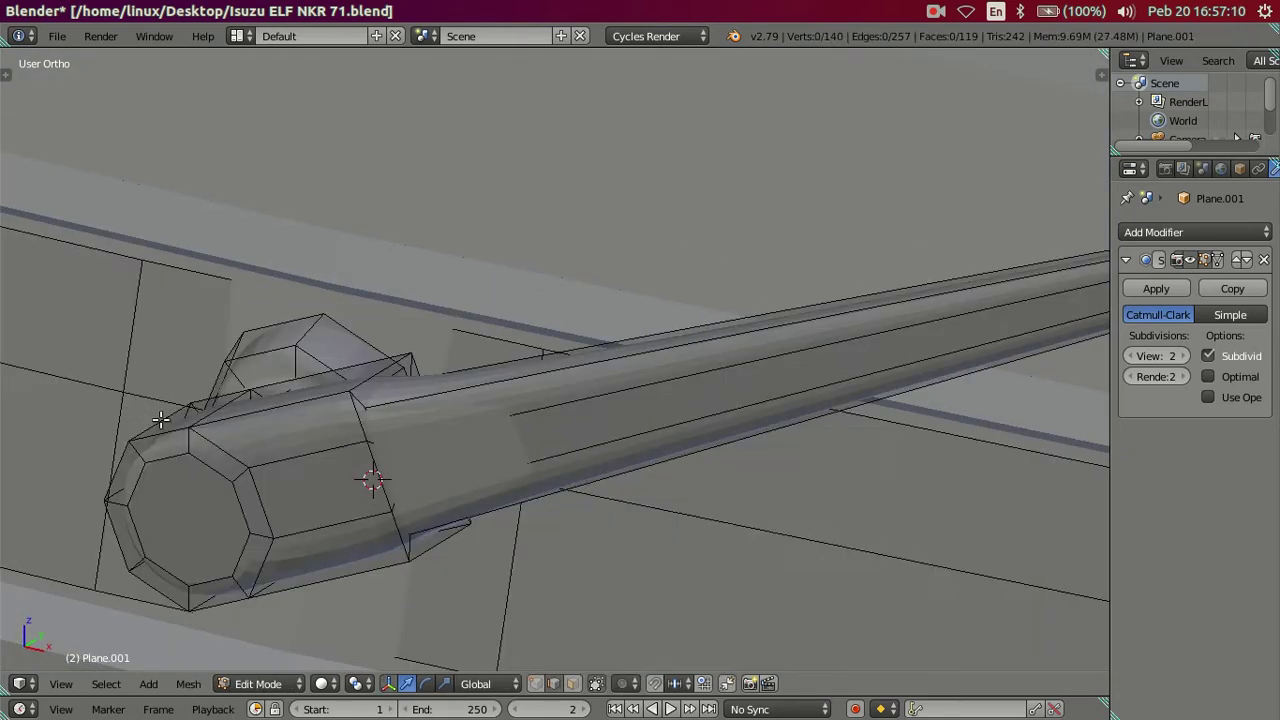
pyautogui.scroll(2, 280, 390)
pyautogui.scroll(2, 334, 374)
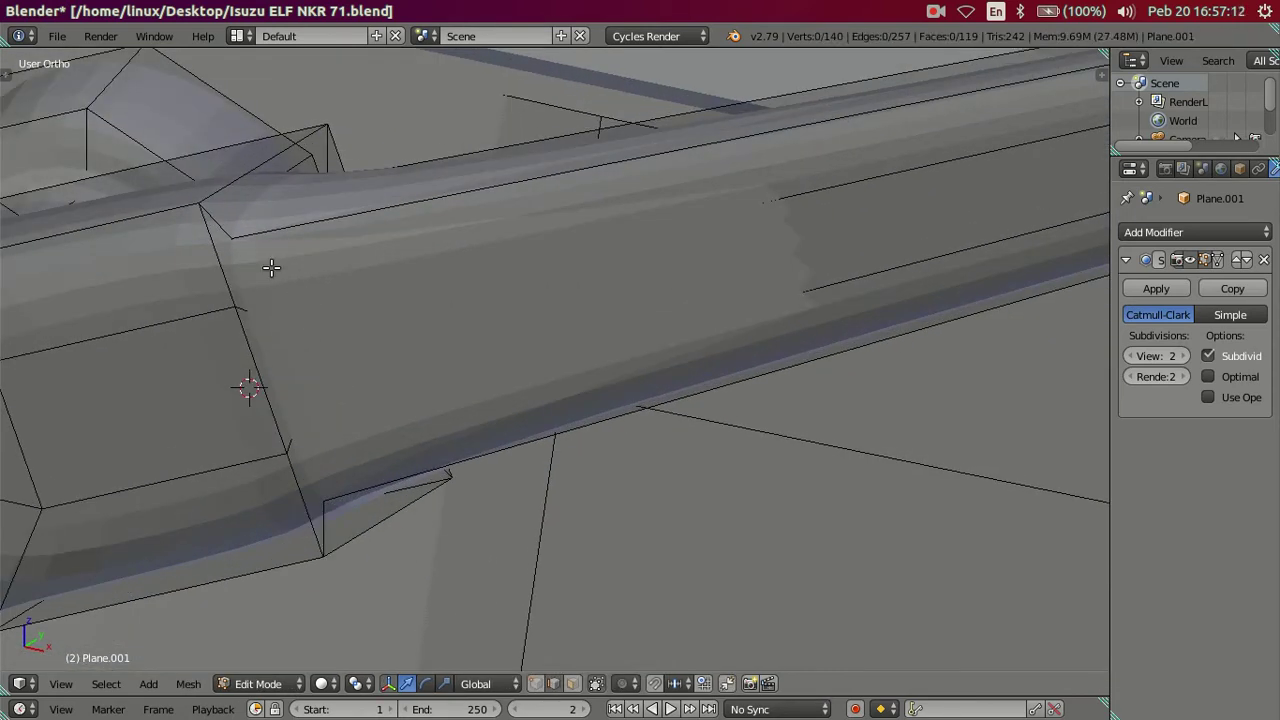
pyautogui.hotkey('ctrl', 'r')
pyautogui.click(232, 232)
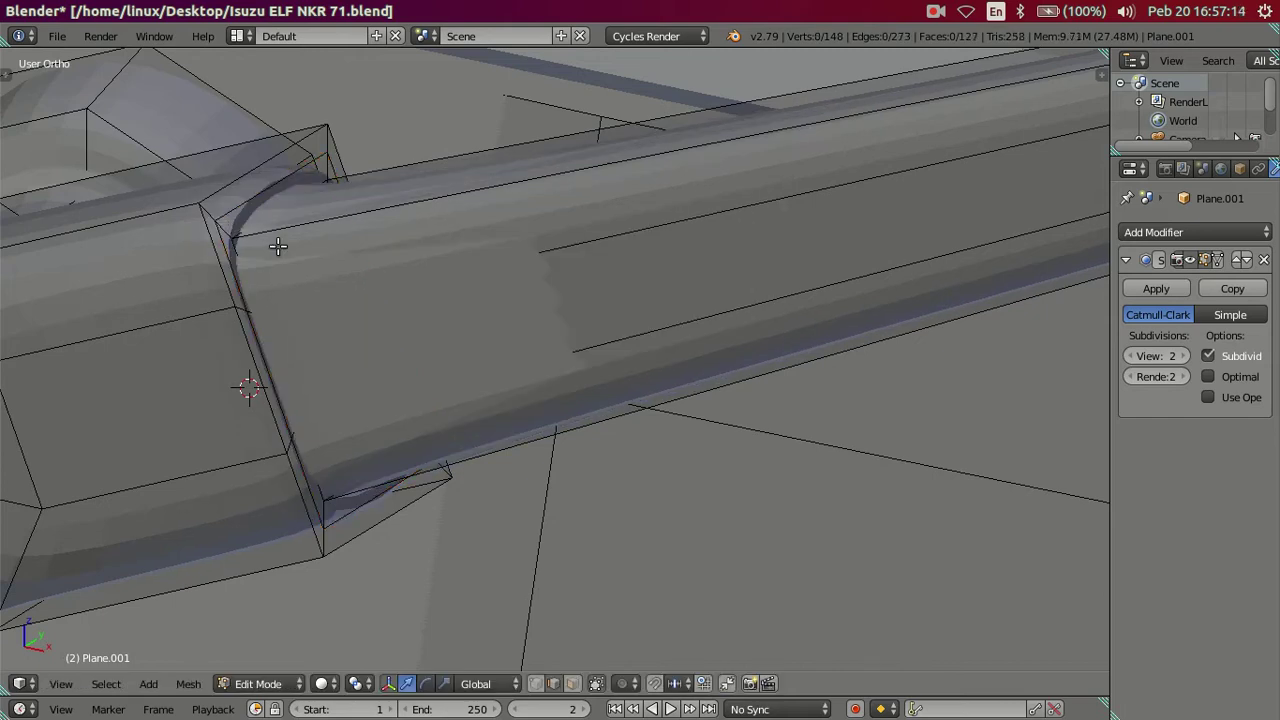
pyautogui.click(278, 246)
pyautogui.scroll(-5, 277, 294)
pyautogui.press('Tab')
pyautogui.scroll(2, 361, 271)
pyautogui.scroll(1, 364, 266)
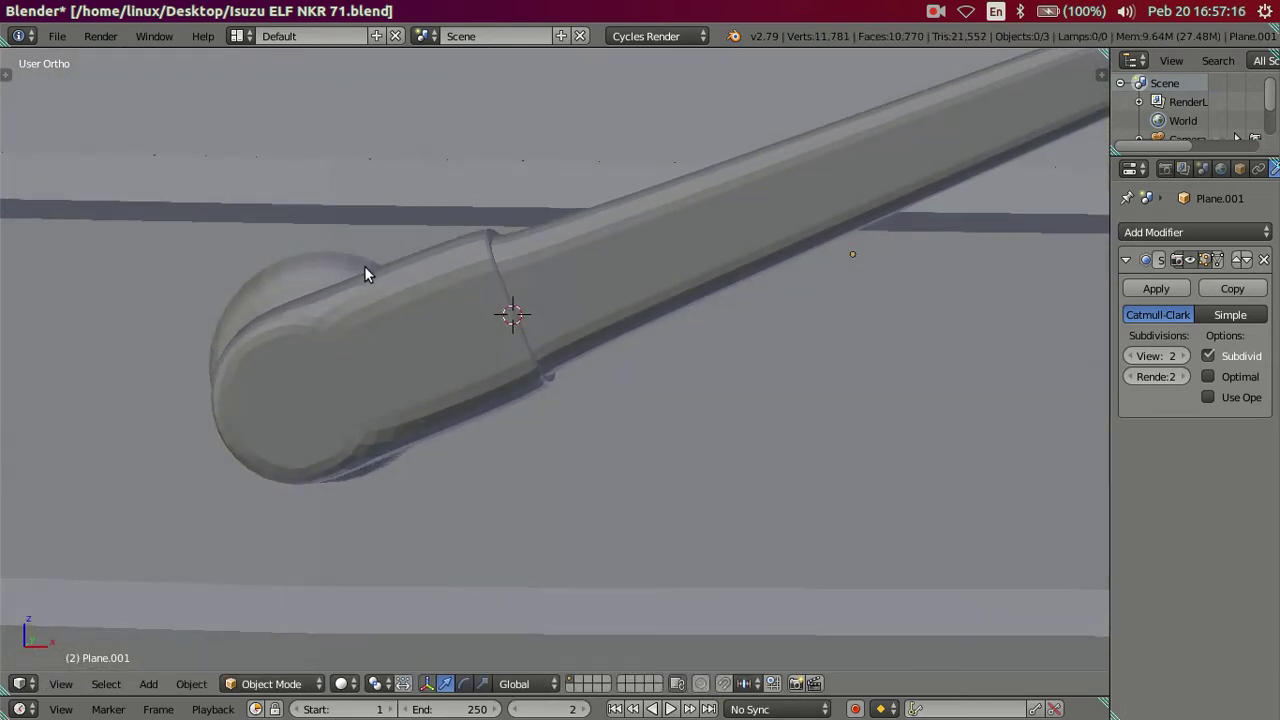
pyautogui.press('Tab')
# Step: Try two edge loops around the pivot end, inspect them, then undo them
pyautogui.hotkey('ctrl', 'r')
pyautogui.scroll(1, 398, 270)
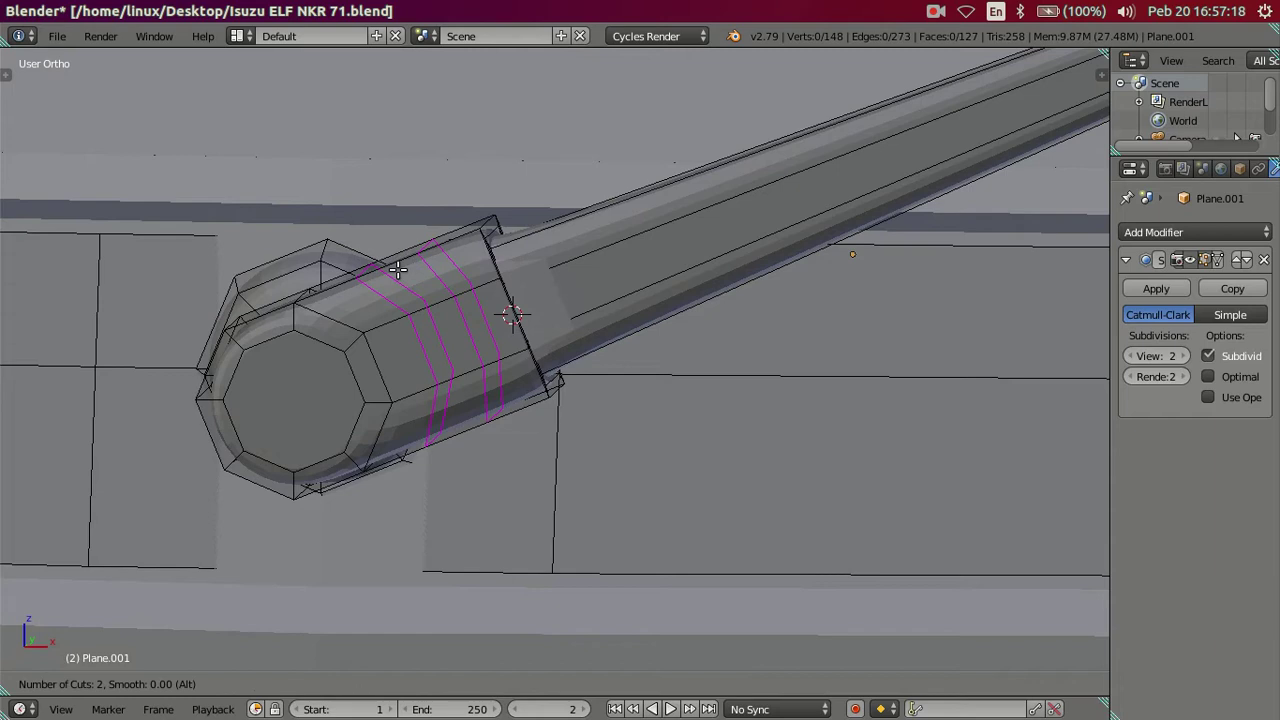
pyautogui.click(398, 270)
pyautogui.rightClick(398, 270)
pyautogui.press('a')
pyautogui.press('Tab')
pyautogui.moveTo(490, 339); pyautogui.dragTo(524, 337, button='middle')
pyautogui.press('Tab')
pyautogui.hotkey('ctrl', 'z')
pyautogui.hotkey('ctrl', 'z')
pyautogui.hotkey('ctrl', 'z')
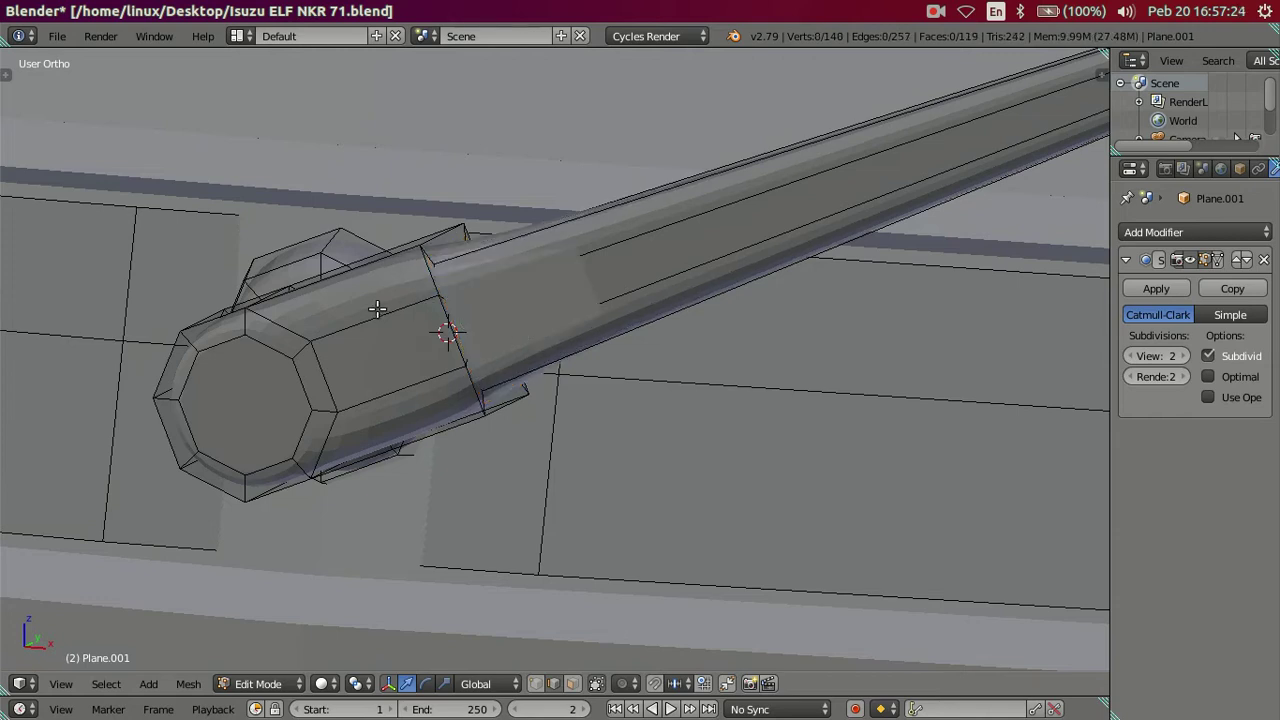
# Step: Cut five edge loops into the octagonal cap and dissolve all but one
pyautogui.hotkey('ctrl', 'r')
pyautogui.scroll(4, 377, 309)
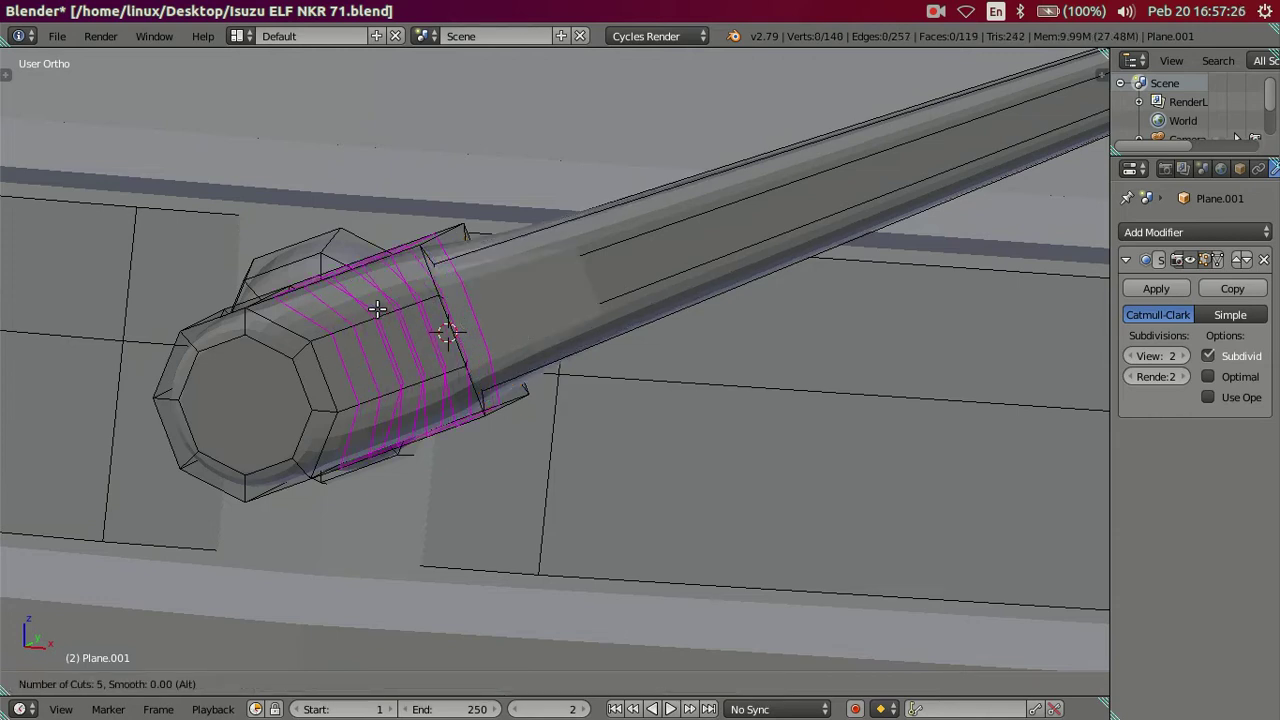
pyautogui.press('Escape')
pyautogui.hotkey('ctrl', 'r')
pyautogui.click(376, 309)
pyautogui.moveTo(376, 309); pyautogui.dragTo(460, 289, button='middle')
pyautogui.keyDown('alt'); pyautogui.keyDown('shift'); pyautogui.rightClick(460, 289); pyautogui.keyUp('shift'); pyautogui.keyUp('alt')
pyautogui.press('x')
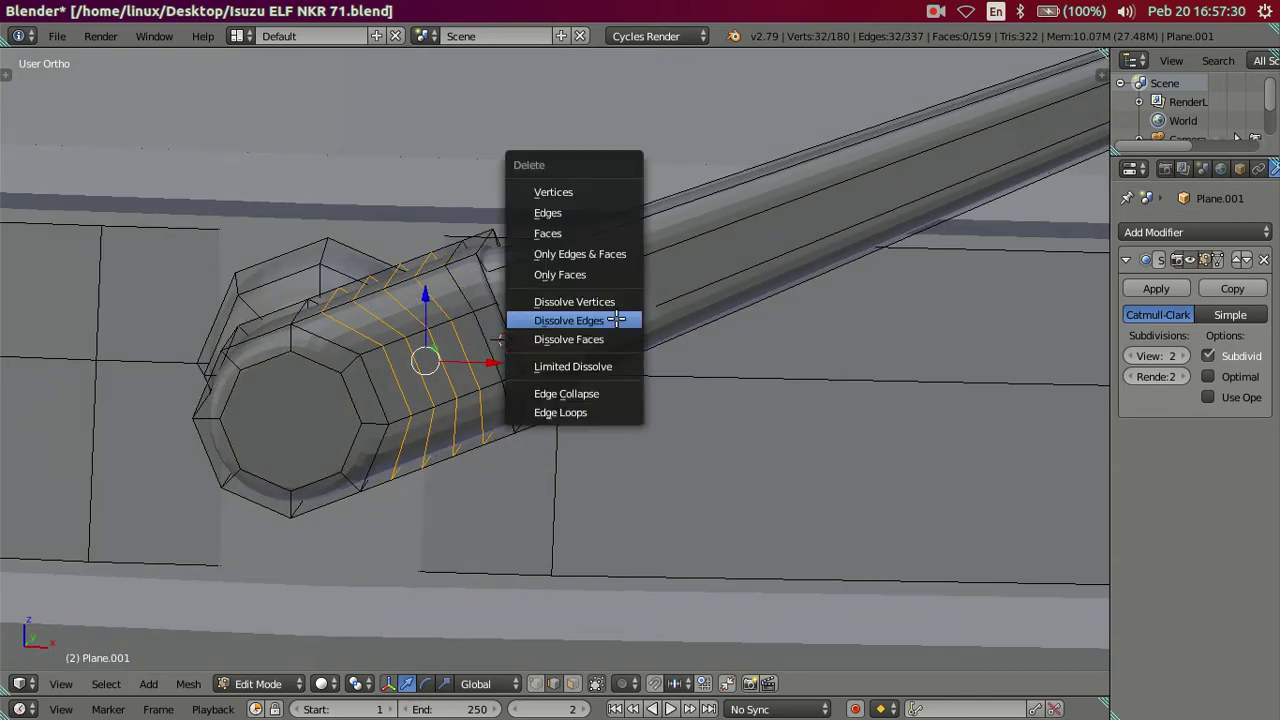
pyautogui.click(617, 320)
pyautogui.scroll(-2, 597, 323)
pyautogui.moveTo(597, 323)
pyautogui.mouseDown(button='middle')
pyautogui.moveTo(423, 380)
pyautogui.moveTo(470, 344)
pyautogui.mouseUp(button='middle')
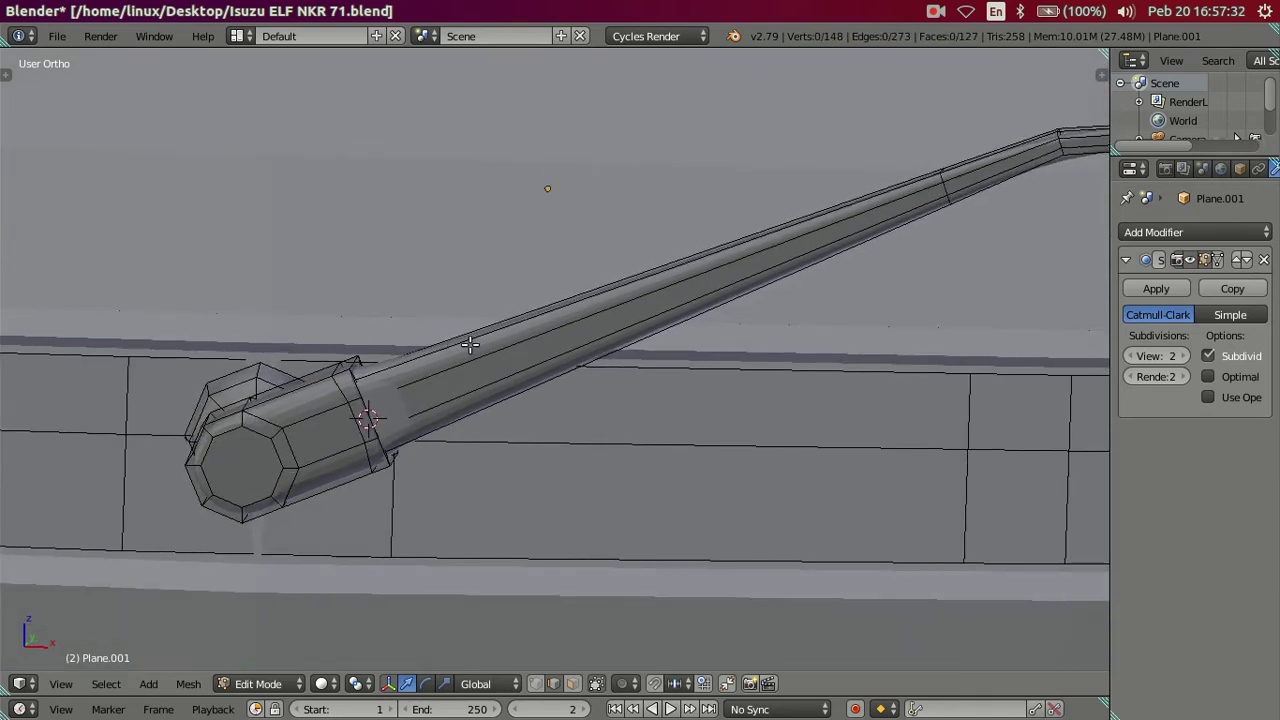
# Step: Cut four edge loops along the arm tube, dissolve them, and check the smoothed arm
pyautogui.hotkey('ctrl', 'r')
pyautogui.scroll(3, 570, 335)
pyautogui.click(568, 337)
pyautogui.rightClick(568, 337)
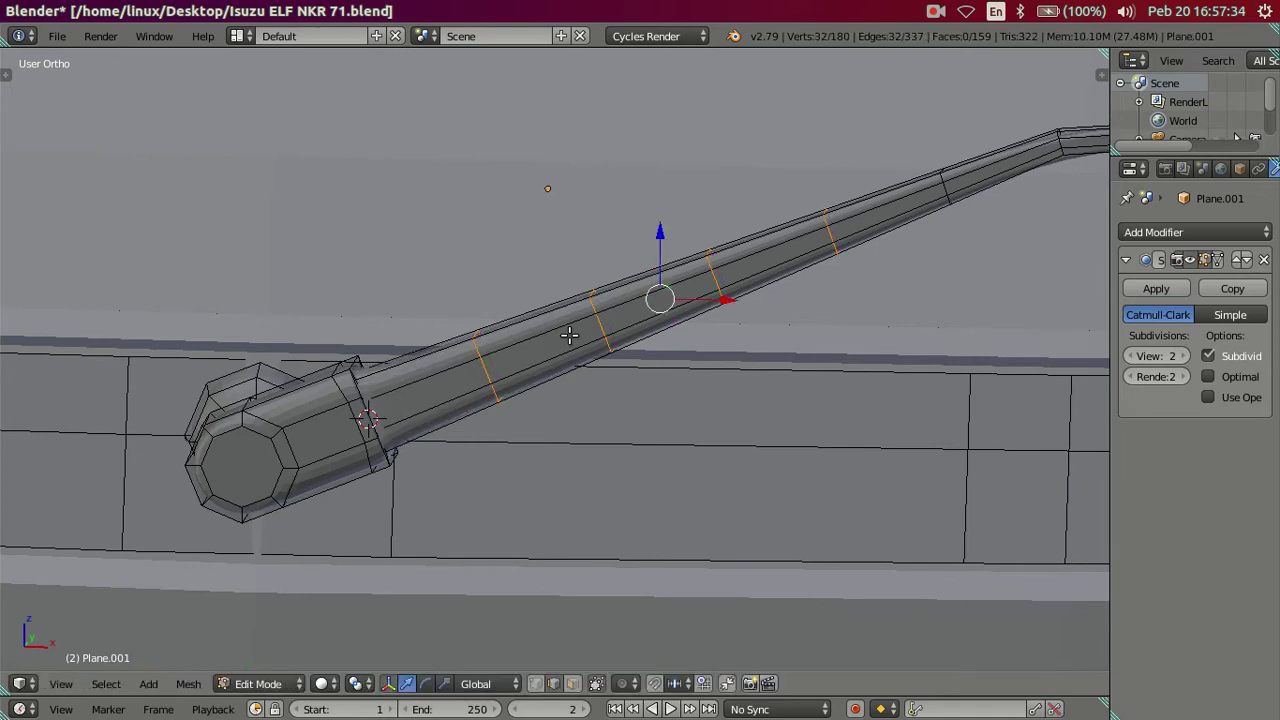
pyautogui.press('x')
pyautogui.click(556, 369)
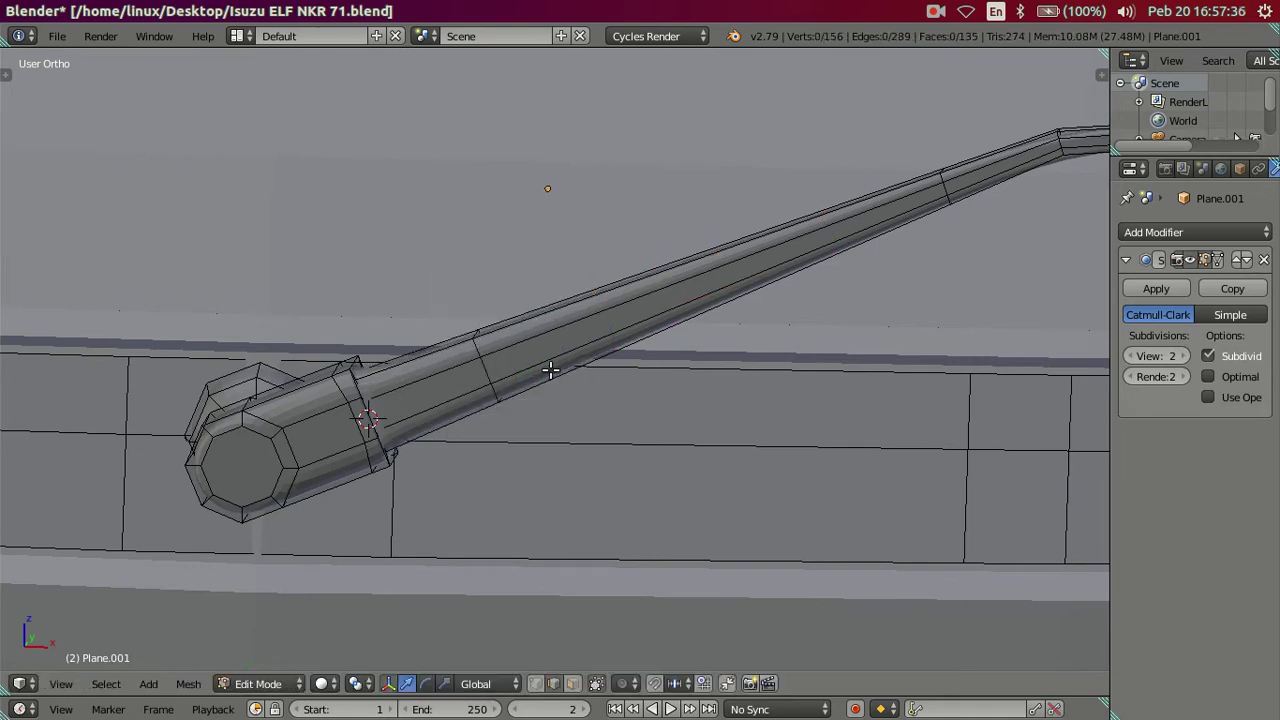
pyautogui.press('Tab')
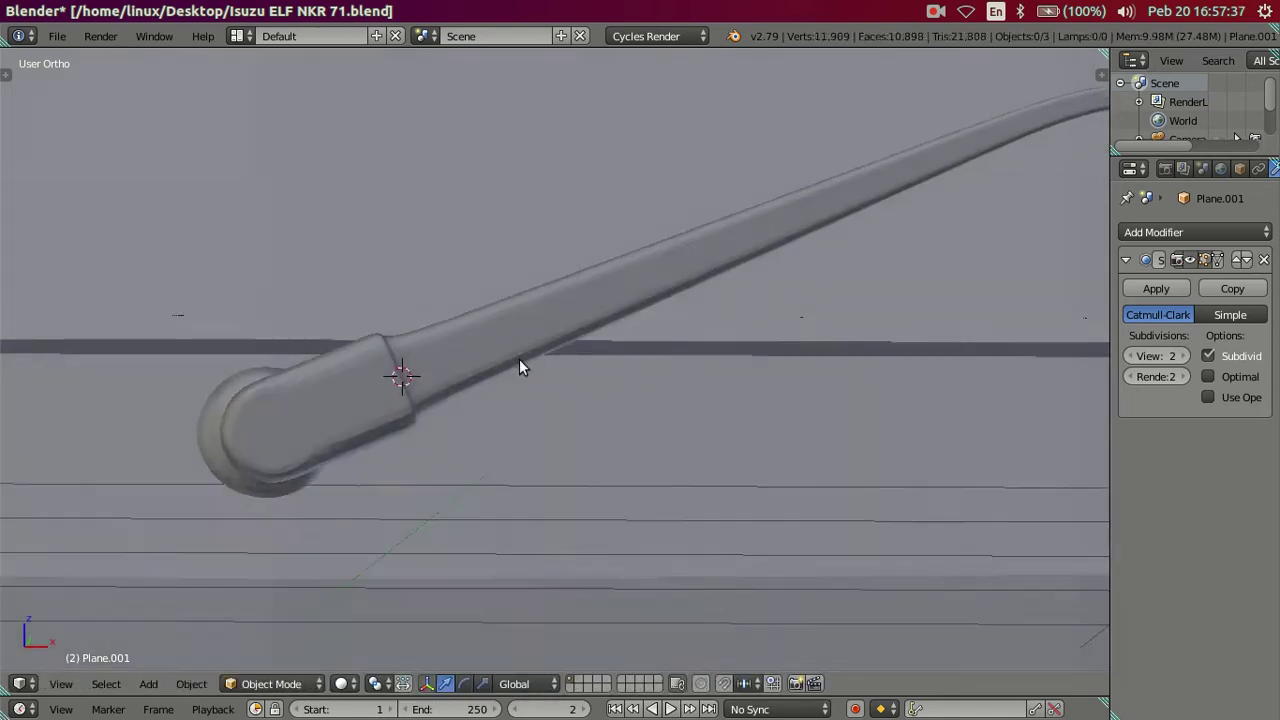
pyautogui.moveTo(519, 365); pyautogui.dragTo(289, 389, button='middle')
pyautogui.press('Tab')
# Step: Add one edge loop near the cap joint and inspect the smoothed arm in Object Mode
pyautogui.scroll(3, 289, 389)
pyautogui.scroll(3, 437, 352)
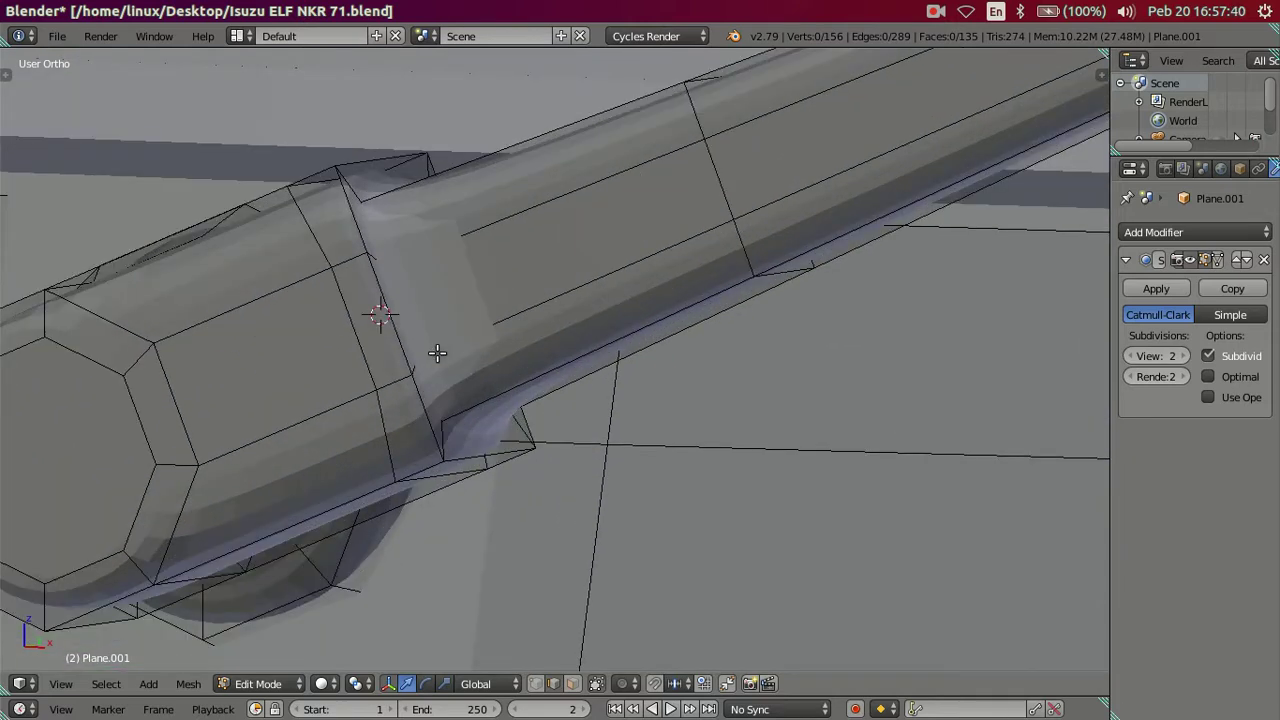
pyautogui.hotkey('ctrl', 'r')
pyautogui.click(371, 314)
pyautogui.rightClick(371, 314)
pyautogui.press('Tab')
pyautogui.scroll(-4, 409, 290)
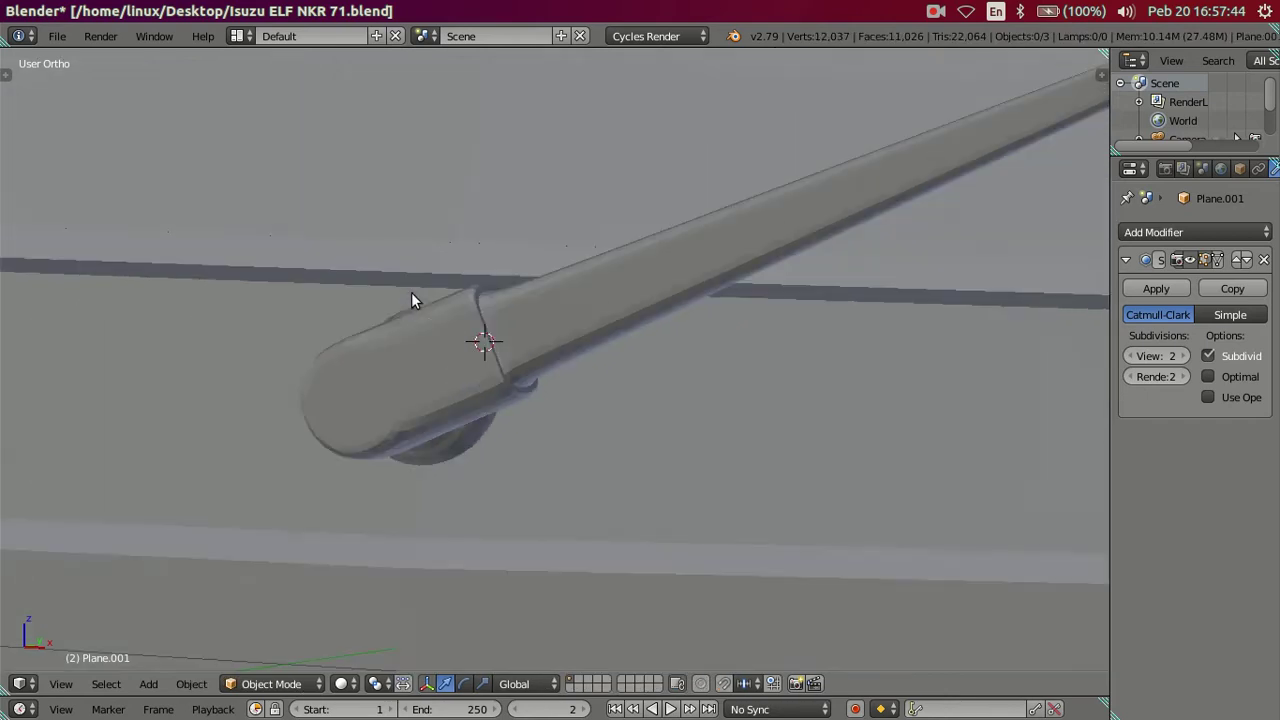
pyautogui.scroll(-5, 411, 292)
pyautogui.moveTo(414, 296)
pyautogui.mouseDown(button='middle')
pyautogui.moveTo(563, 426)
pyautogui.moveTo(643, 391)
pyautogui.moveTo(1002, 496)
pyautogui.moveTo(816, 443)
pyautogui.mouseUp(button='middle')
pyautogui.scroll(3, 790, 430)
pyautogui.scroll(1, 750, 390)
pyautogui.scroll(1, 720, 345)
pyautogui.moveTo(707, 342)
pyautogui.mouseDown(button='middle')
pyautogui.moveTo(651, 374)
pyautogui.moveTo(614, 428)
pyautogui.mouseUp(button='middle')
# Step: In Edit Mode, try a four-loop cut around the wiper pivot, then undo it
pyautogui.moveTo(624, 494)
pyautogui.mouseDown(button='middle')
pyautogui.moveTo(608, 474)
pyautogui.moveTo(580, 300)
pyautogui.mouseUp(button='middle')
pyautogui.press('Tab')
pyautogui.scroll(3, 550, 454)
pyautogui.moveTo(550, 454); pyautogui.dragTo(571, 349, button='middle')
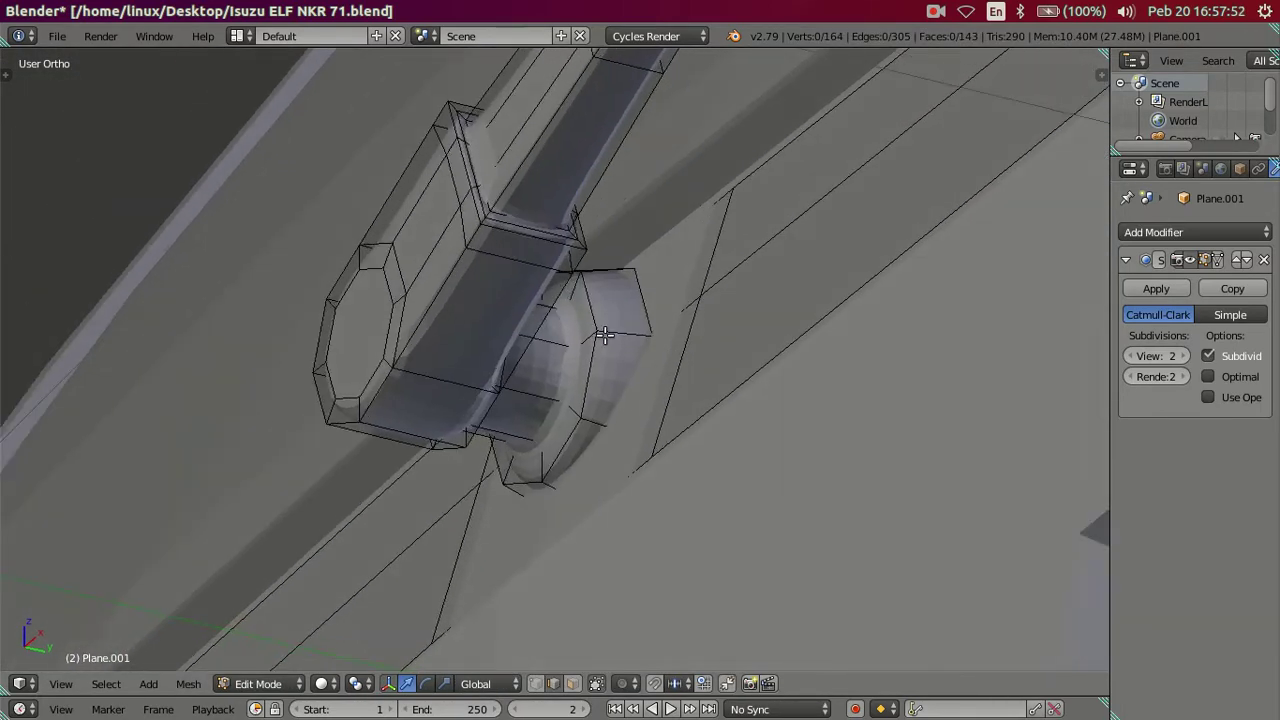
pyautogui.scroll(2, 571, 349)
pyautogui.scroll(2, 571, 340)
pyautogui.hotkey('ctrl', 'r')
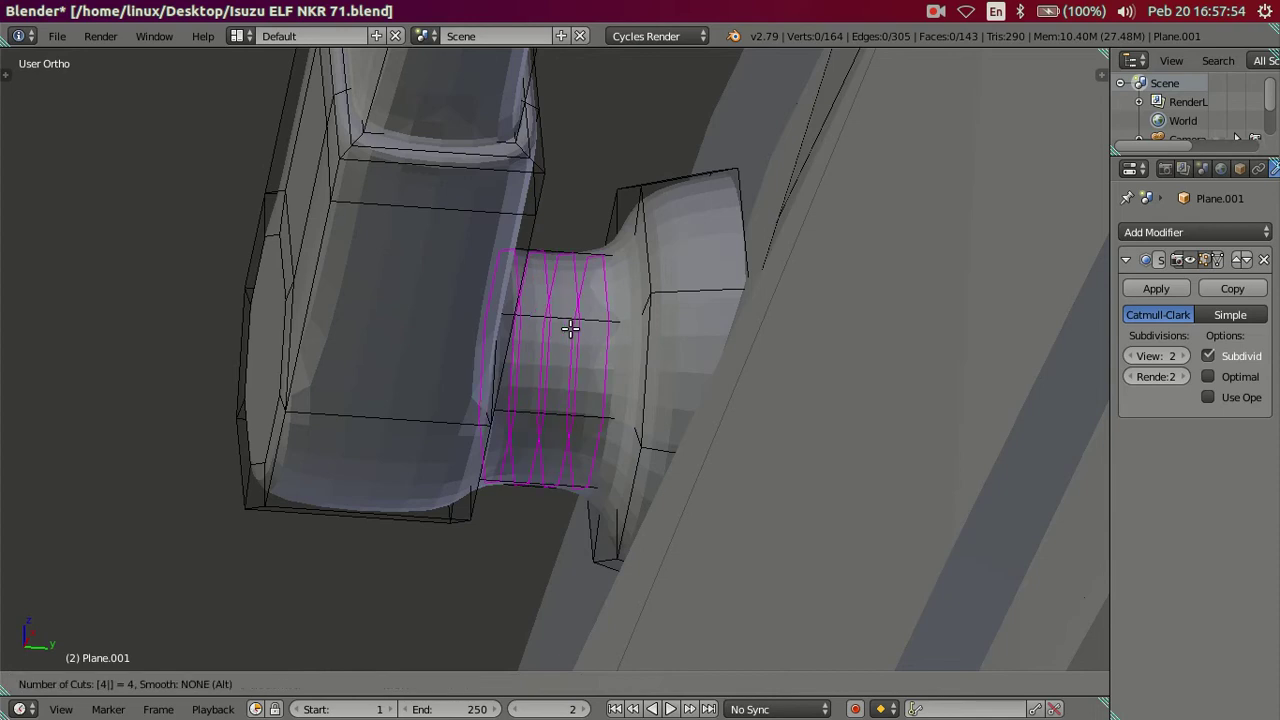
pyautogui.click(570, 328)
pyautogui.rightClick(570, 328)
pyautogui.hotkey('ctrl', 'z')
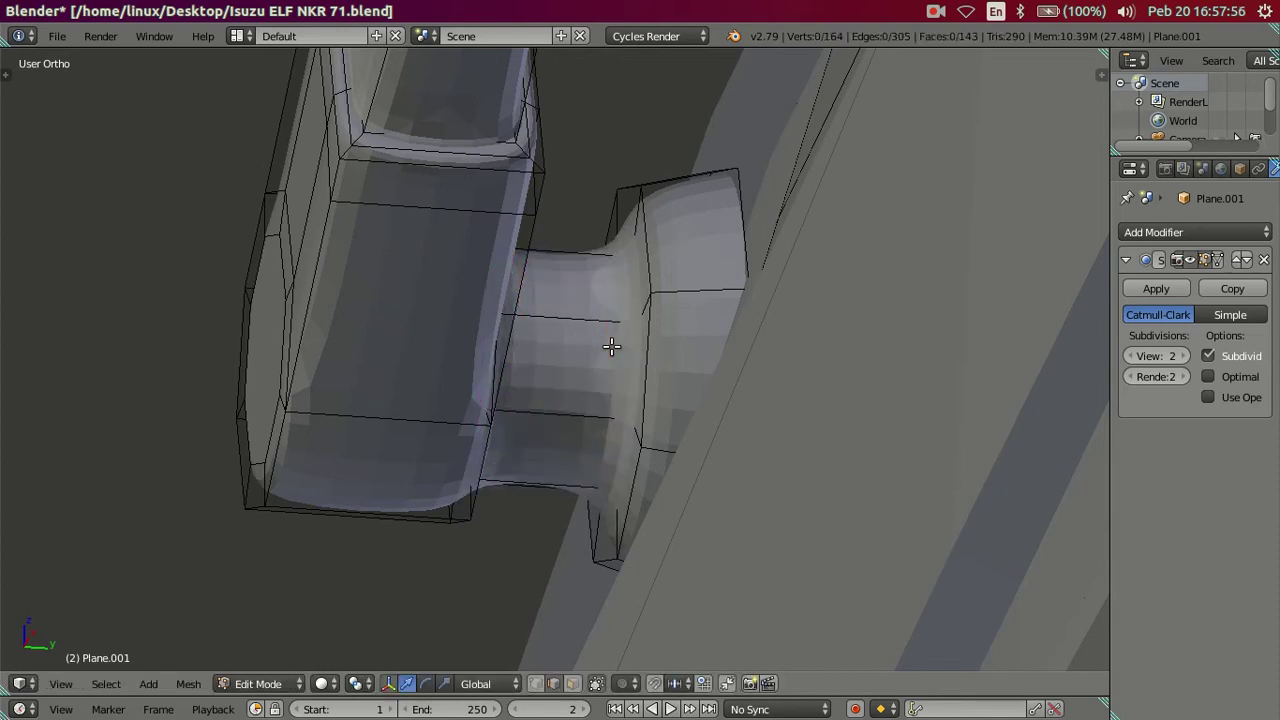
# Step: Cut five loops on the pivot, then dissolve those five loops
pyautogui.hotkey('ctrl', 'r')
pyautogui.scroll(3, 610, 347)
pyautogui.rightClick(610, 347)
pyautogui.hotkey('ctrl', 'r')
pyautogui.scroll(4, 560, 320)
pyautogui.click(575, 330)
pyautogui.rightClick(575, 330)
pyautogui.moveTo(609, 358)
pyautogui.mouseDown(button='middle')
pyautogui.moveTo(553, 360)
pyautogui.moveTo(617, 353)
pyautogui.moveTo(680, 323)
pyautogui.moveTo(543, 343)
pyautogui.mouseUp(button='middle')
pyautogui.press('x')
pyautogui.click(563, 341)
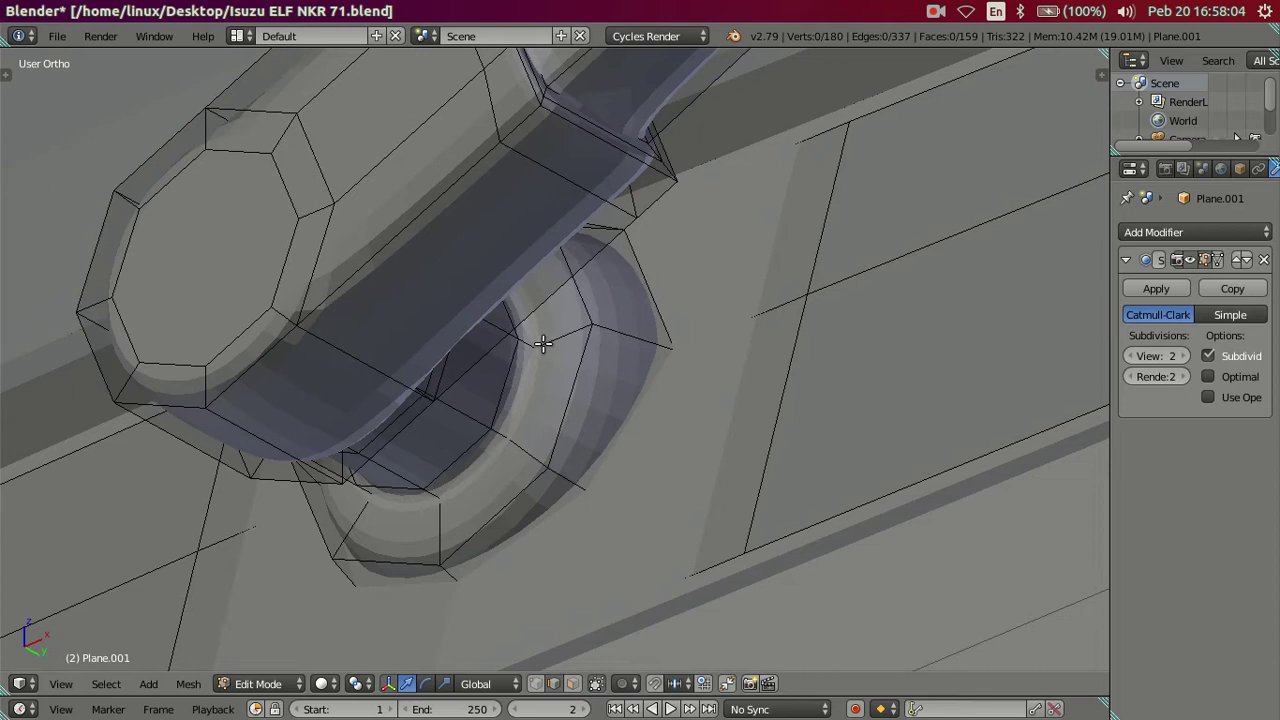
# Step: Cut new edge rings around the round pivot base and dissolve the selected rings
pyautogui.hotkey('ctrl', 'r')
pyautogui.scroll(1, 551, 340)
pyautogui.click(551, 340)
pyautogui.scroll(2, 540, 393)
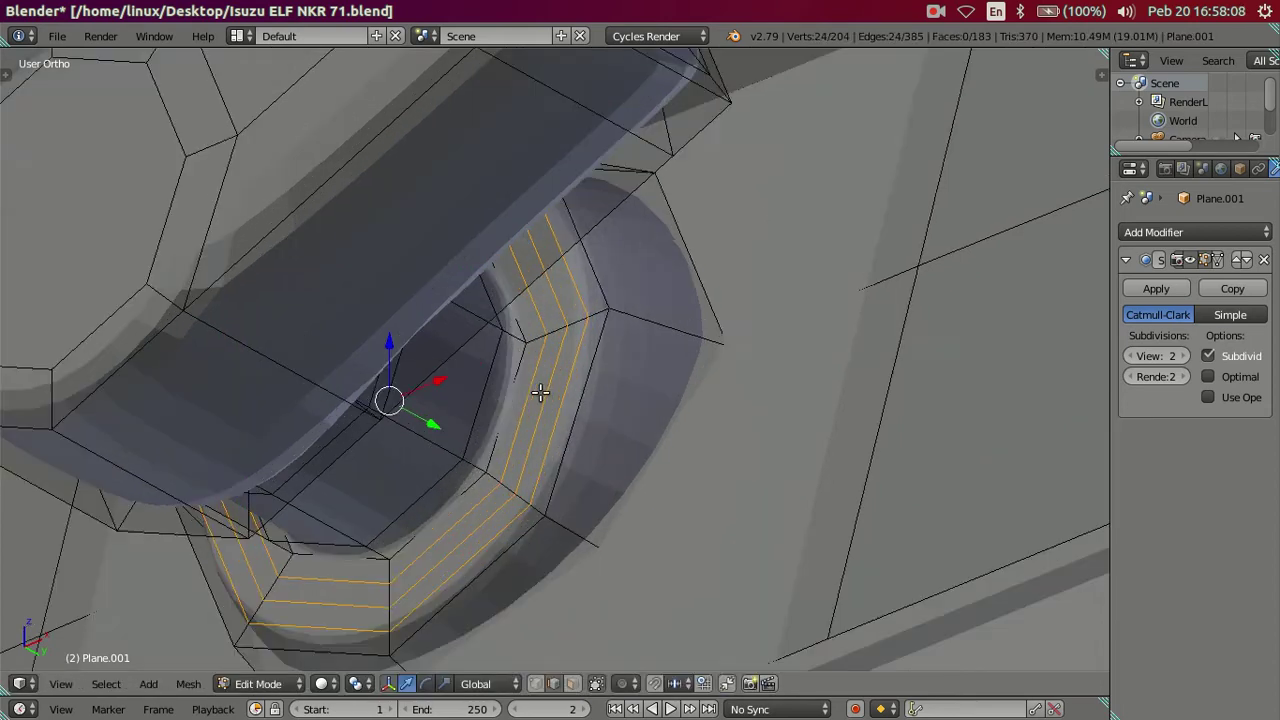
pyautogui.press('x')
pyautogui.click(737, 374)
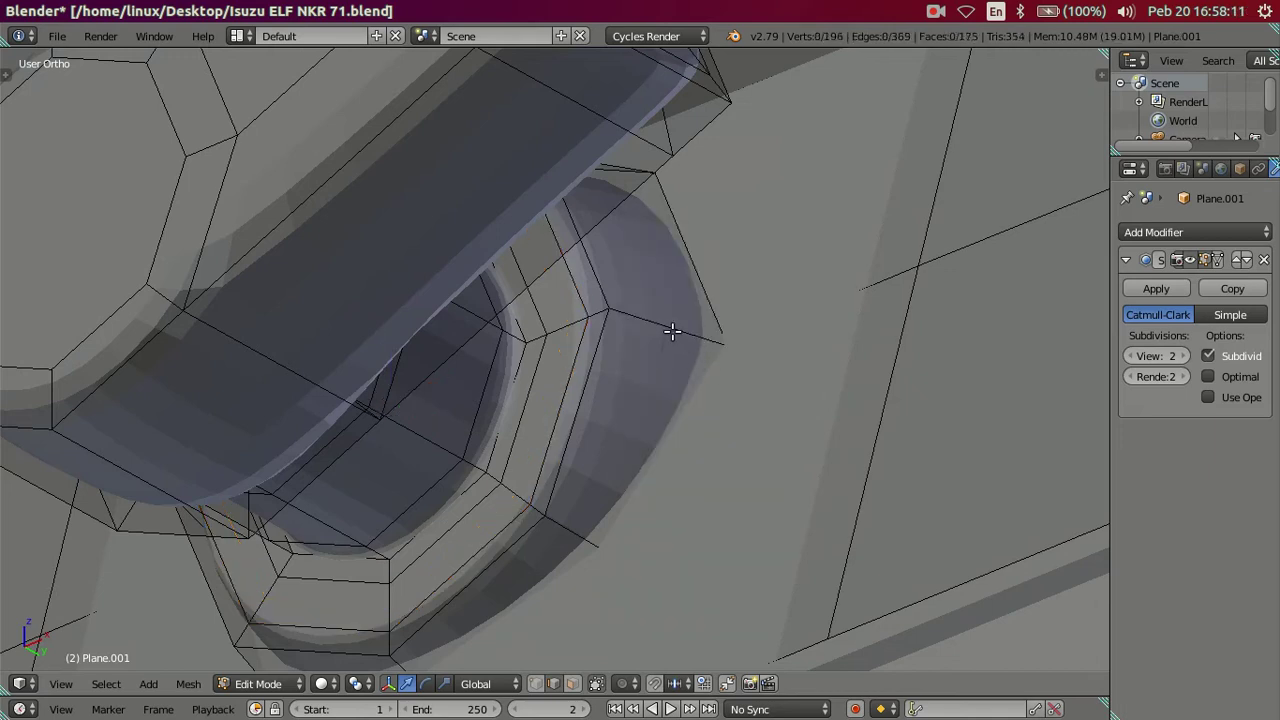
# Step: Add four edge rings around the base, dissolve the unwanted ones, and review in Object Mode
pyautogui.hotkey('ctrl', 'r')
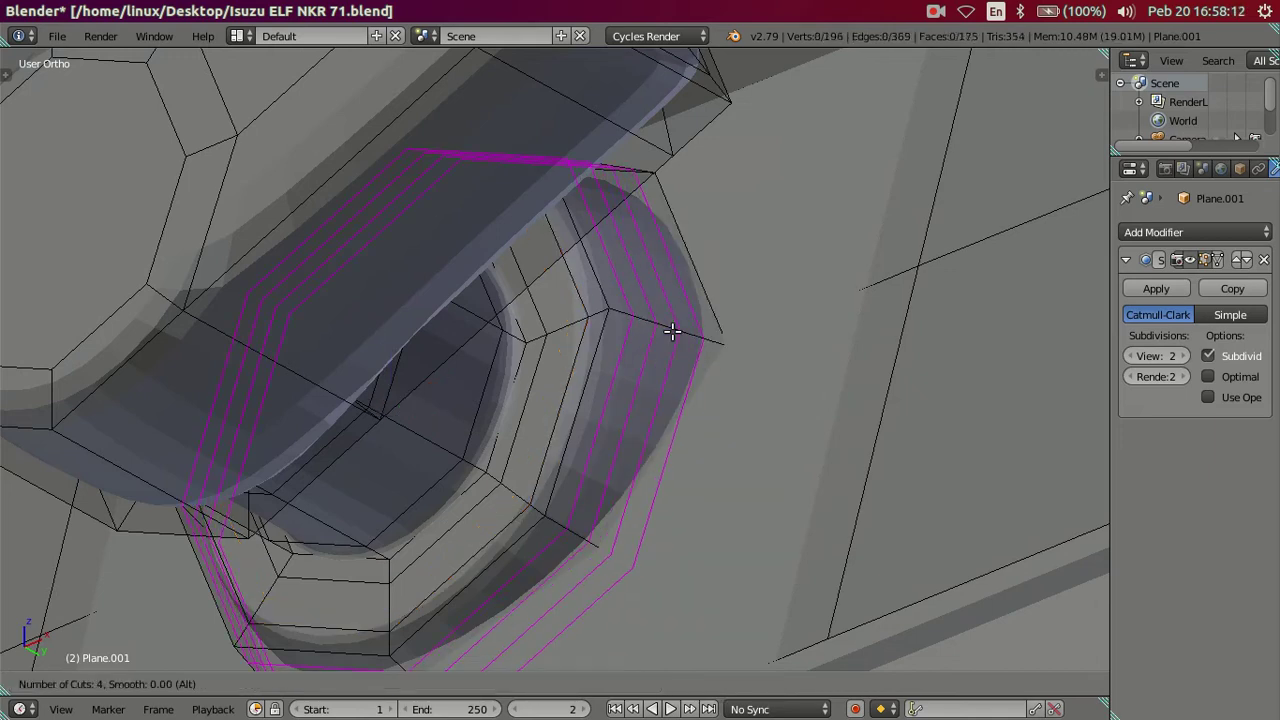
pyautogui.click(672, 331)
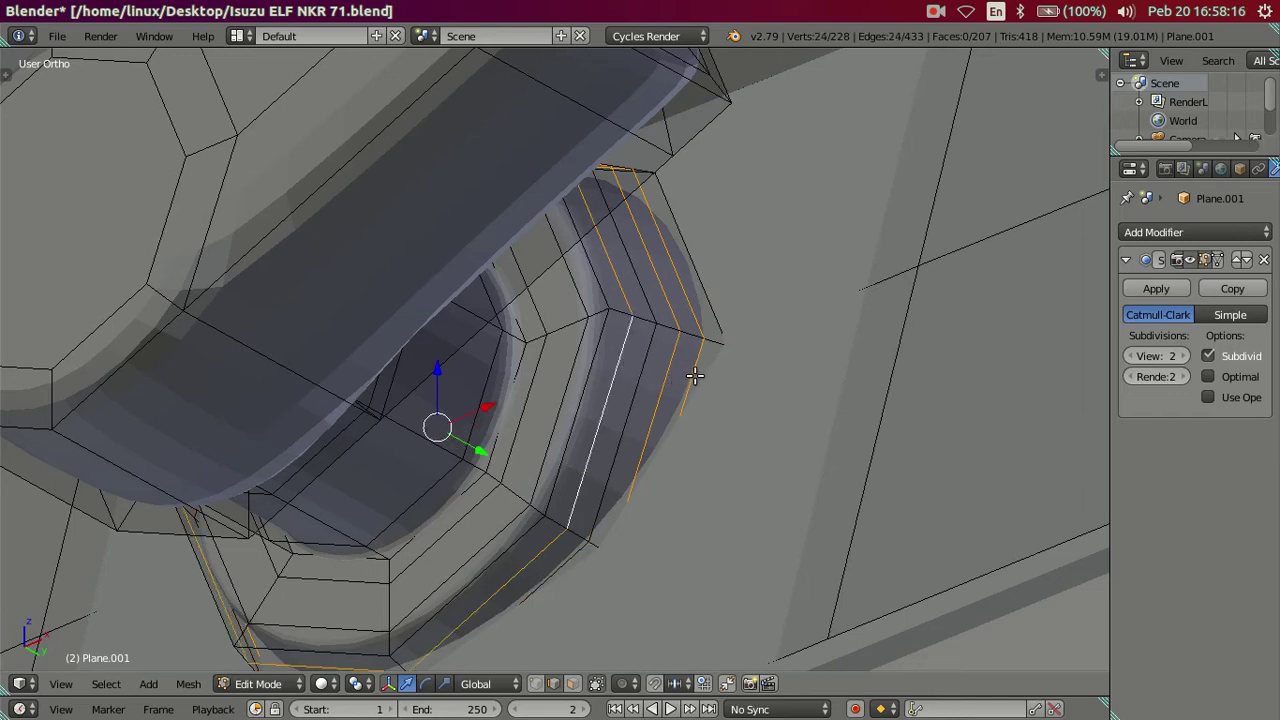
pyautogui.press('x')
pyautogui.click(852, 381)
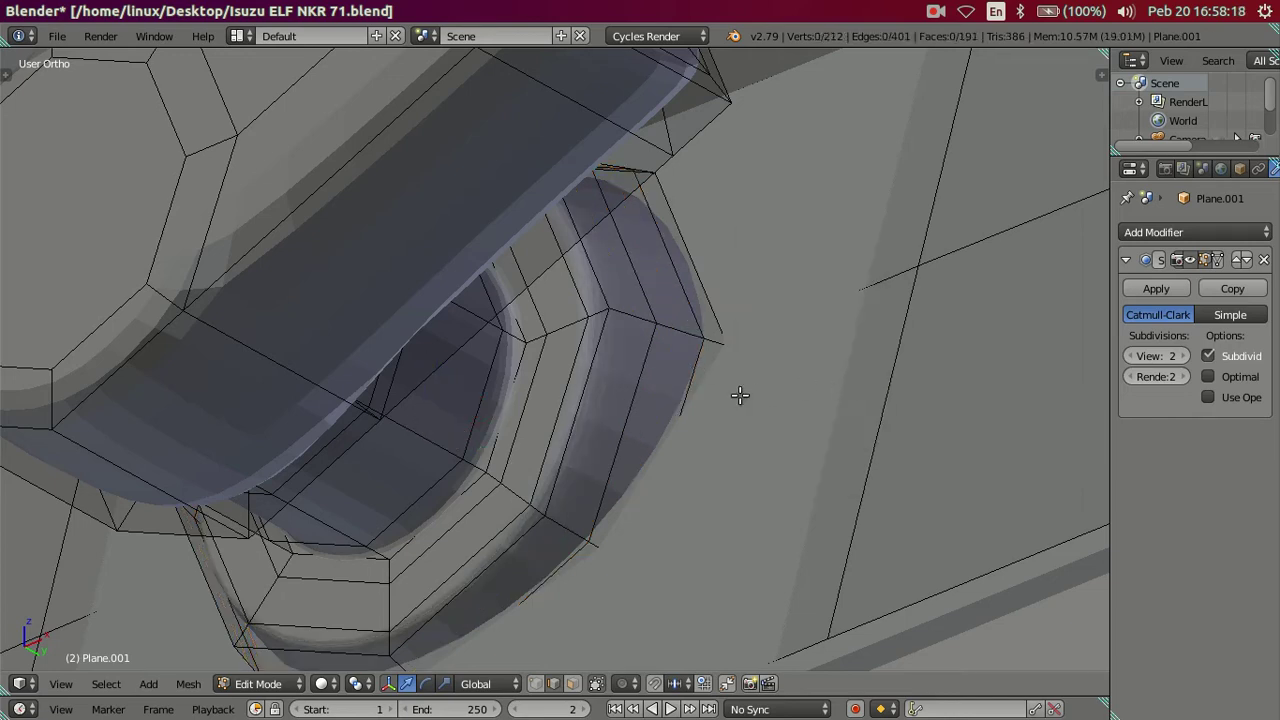
pyautogui.press('Tab')
pyautogui.moveTo(691, 393)
pyautogui.mouseDown(button='middle')
pyautogui.moveTo(629, 313)
pyautogui.moveTo(757, 317)
pyautogui.moveTo(737, 320)
pyautogui.moveTo(634, 449)
pyautogui.moveTo(560, 475)
pyautogui.moveTo(534, 458)
pyautogui.mouseUp(button='middle')
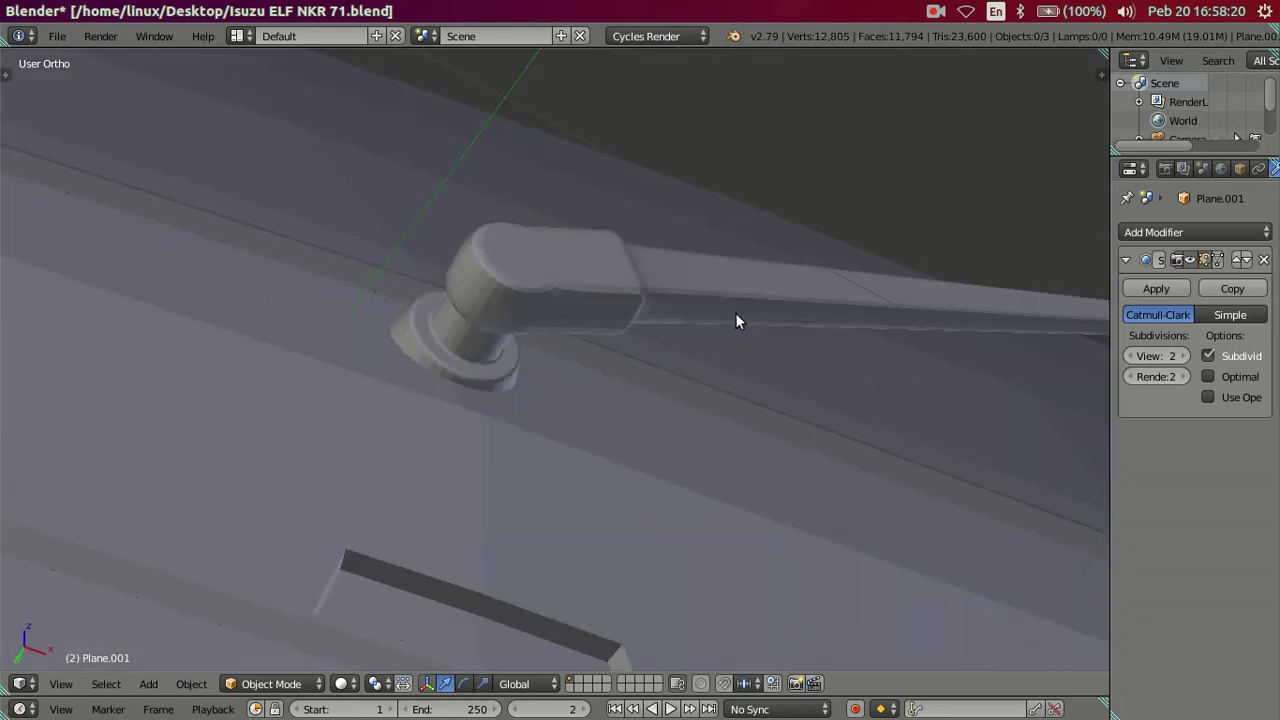
# Step: Loop-cut several loops across the wiper arm, dissolve them, and preview the smooth arm
pyautogui.press('Tab')
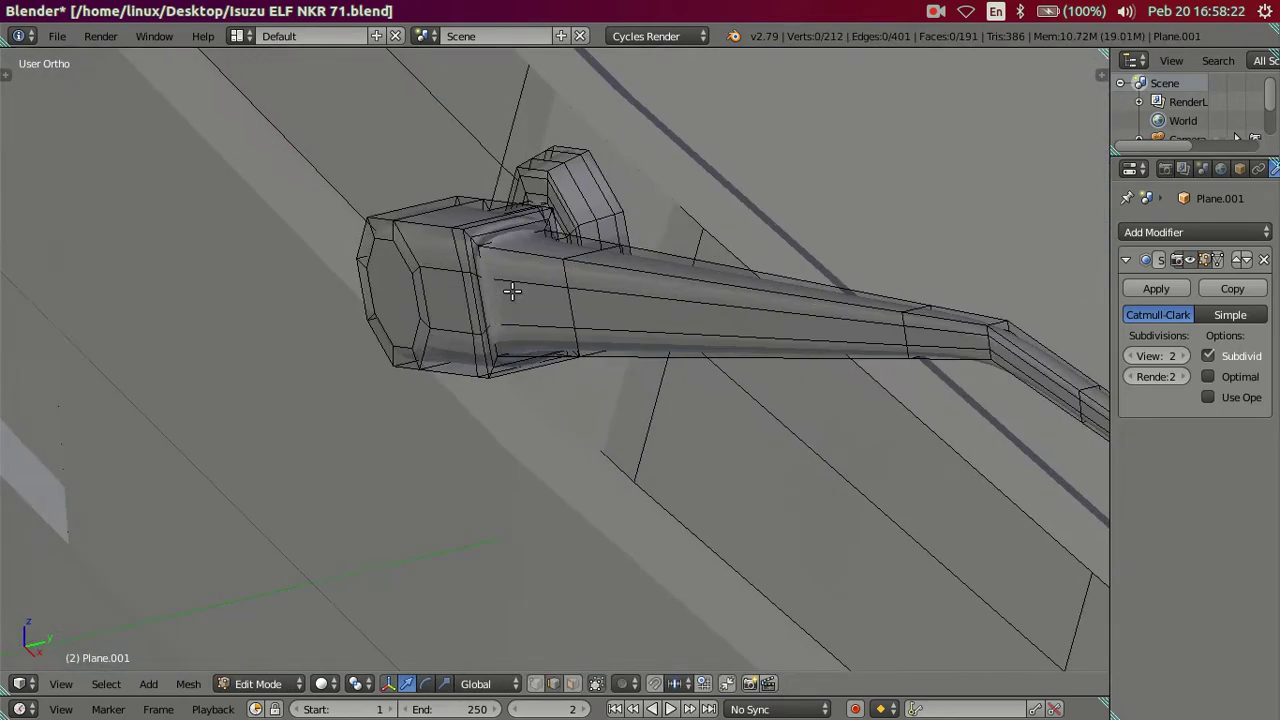
pyautogui.scroll(2, 551, 294)
pyautogui.moveTo(551, 294); pyautogui.dragTo(639, 276, button='middle')
pyautogui.hotkey('ctrl', 'r')
pyautogui.scroll(4, 655, 237)
pyautogui.click(648, 239)
pyautogui.rightClick(644, 240)
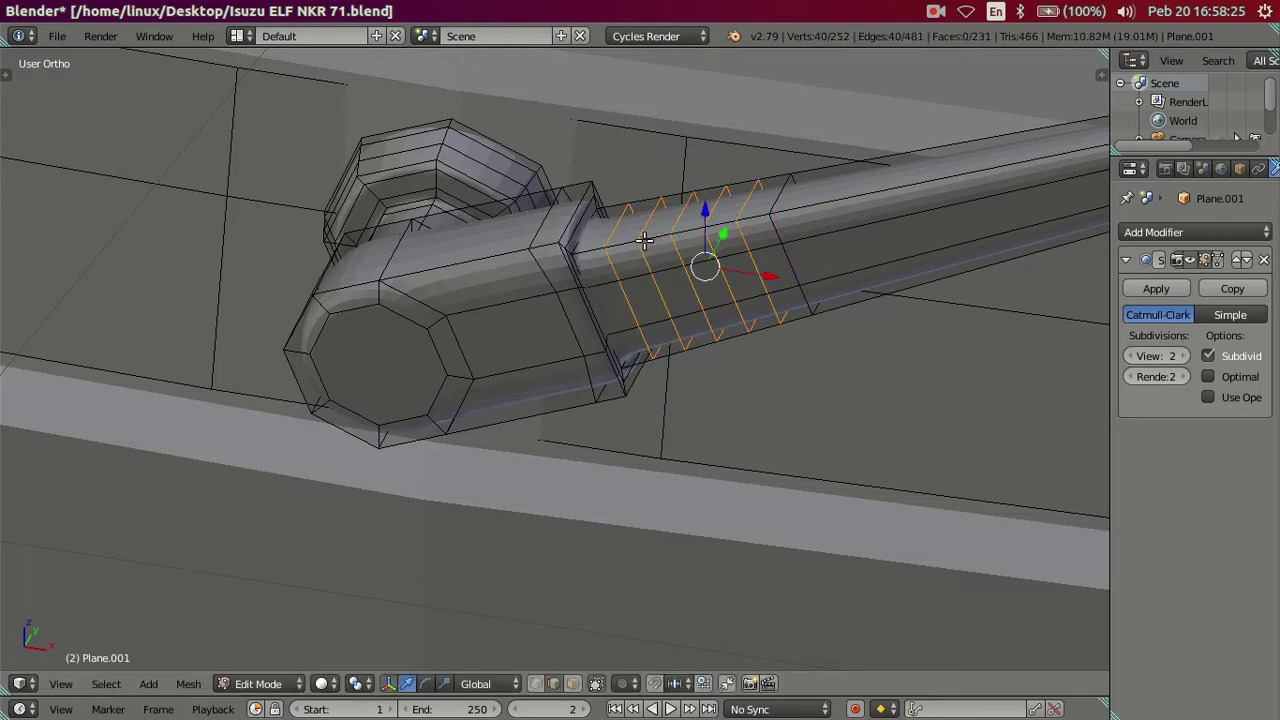
pyautogui.press('x')
pyautogui.click(761, 240)
pyautogui.moveTo(627, 275)
pyautogui.mouseDown(button='middle')
pyautogui.moveTo(591, 243)
pyautogui.moveTo(680, 240)
pyautogui.moveTo(565, 297)
pyautogui.mouseUp(button='middle')
pyautogui.press('Tab')
pyautogui.scroll(-2, 584, 238)
pyautogui.scroll(-1, 584, 238)
# Step: Dissolve a selected edge loop on the arm and preview the result from around the arm
pyautogui.press('Tab')
pyautogui.scroll(2, 580, 291)
pyautogui.scroll(3, 588, 254)
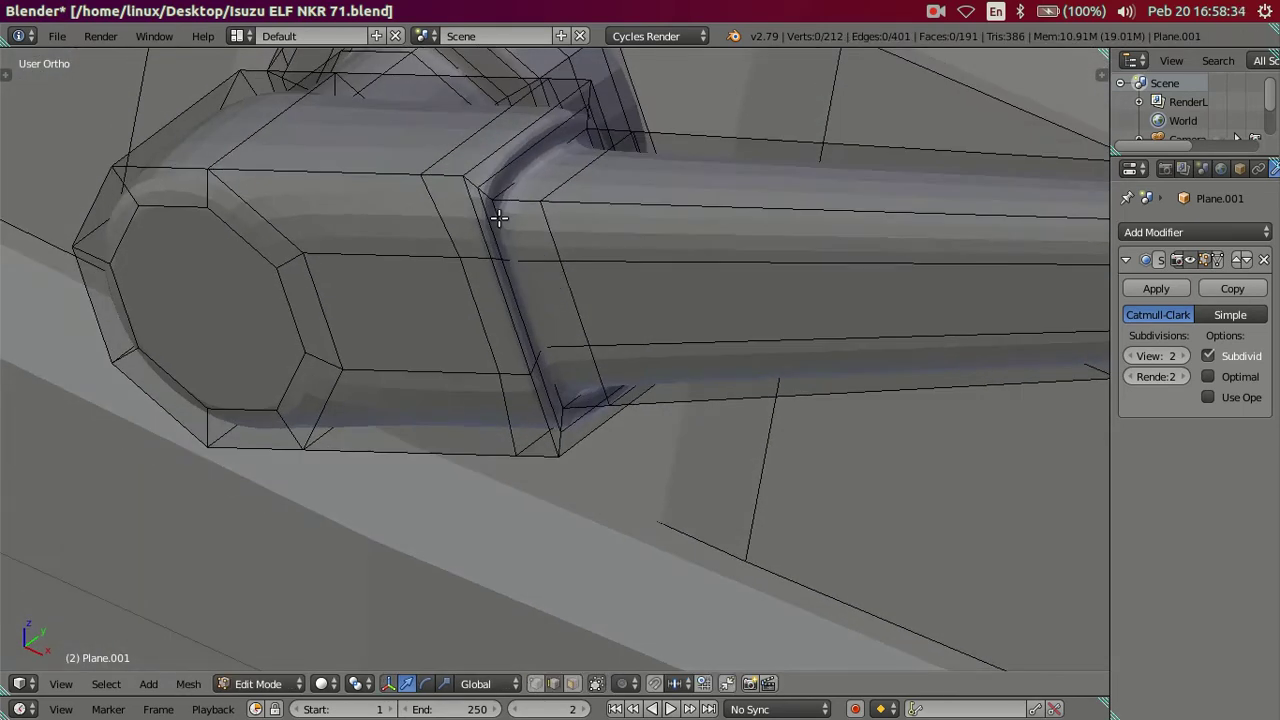
pyautogui.press('x')
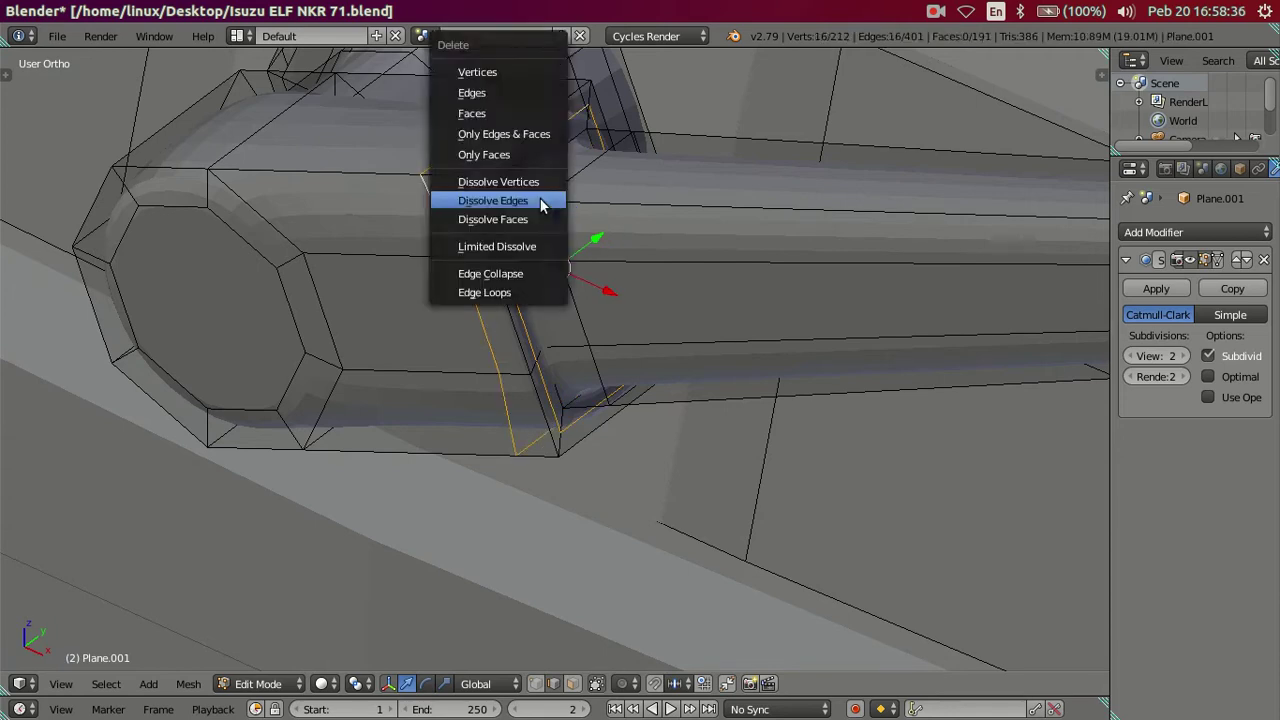
pyautogui.click(543, 203)
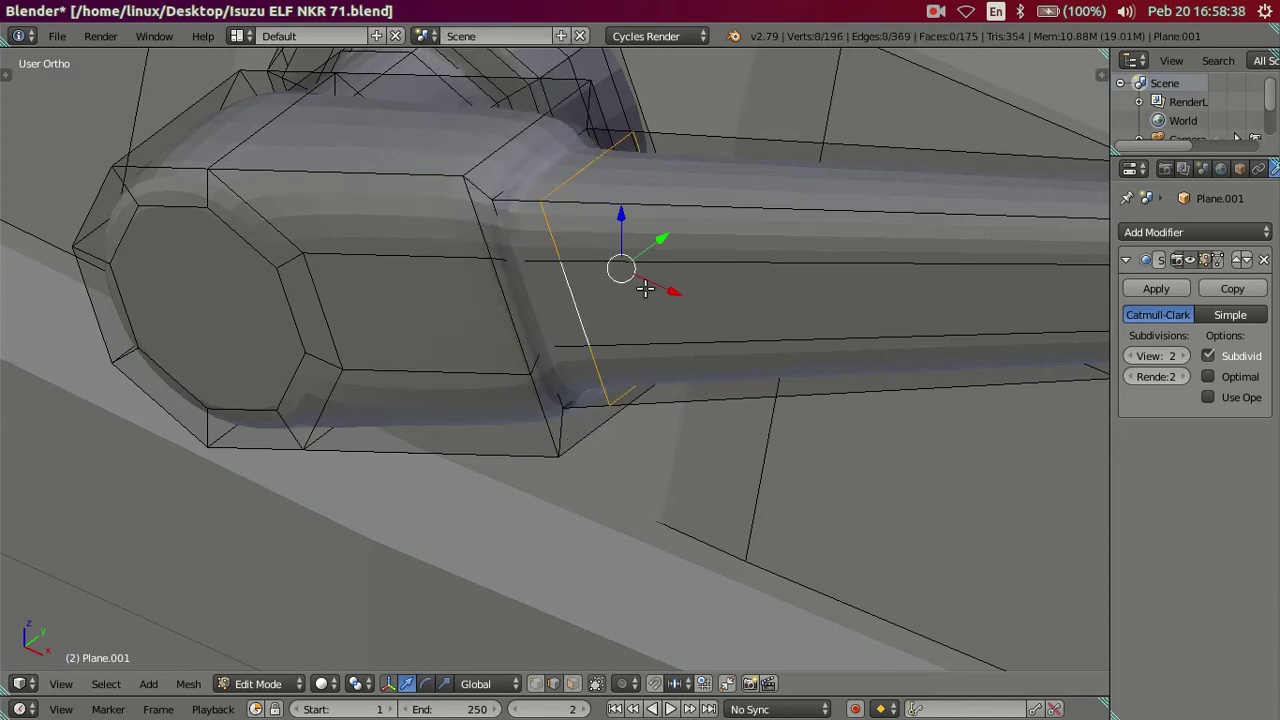
pyautogui.press('Tab')
pyautogui.scroll(-2, 660, 285)
pyautogui.moveTo(692, 282)
pyautogui.mouseDown(button='middle')
pyautogui.moveTo(619, 322)
pyautogui.moveTo(640, 258)
pyautogui.moveTo(609, 339)
pyautogui.moveTo(600, 318)
pyautogui.moveTo(686, 313)
pyautogui.moveTo(632, 357)
pyautogui.moveTo(651, 517)
pyautogui.moveTo(600, 397)
pyautogui.moveTo(563, 397)
pyautogui.moveTo(523, 429)
pyautogui.moveTo(531, 457)
pyautogui.moveTo(600, 471)
pyautogui.mouseUp(button='middle')
pyautogui.scroll(2, 673, 281)
# Step: Dissolve more selected edges on the wiper mesh and check the arm in Object Mode
pyautogui.press('Tab')
pyautogui.press('x')
pyautogui.click(675, 285)
pyautogui.press('Tab')
pyautogui.scroll(-2, 625, 301)
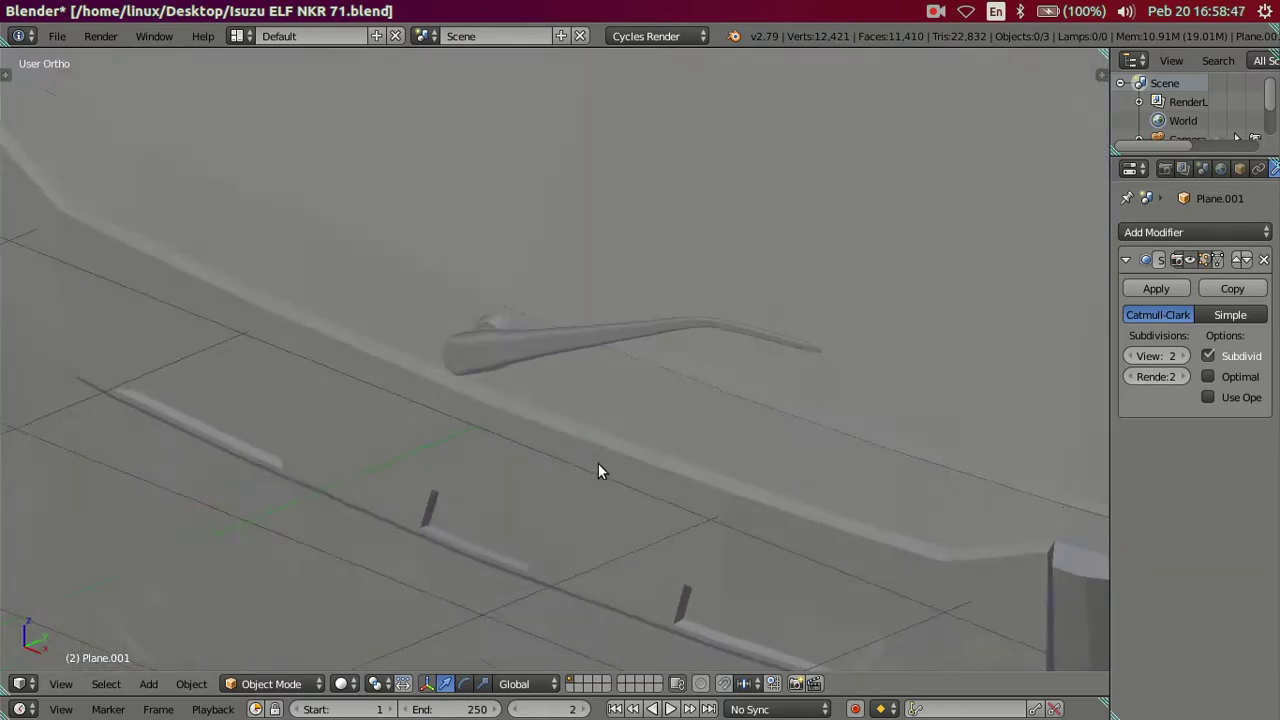
pyautogui.scroll(2, 628, 520)
pyautogui.moveTo(628, 520)
pyautogui.mouseDown(button='middle')
pyautogui.moveTo(782, 433)
pyautogui.moveTo(666, 444)
pyautogui.mouseUp(button='middle')
# Step: Compare the wiper in front view wireframe against the truck reference photo, then orbit to an oblique view
pyautogui.press('KP_1')
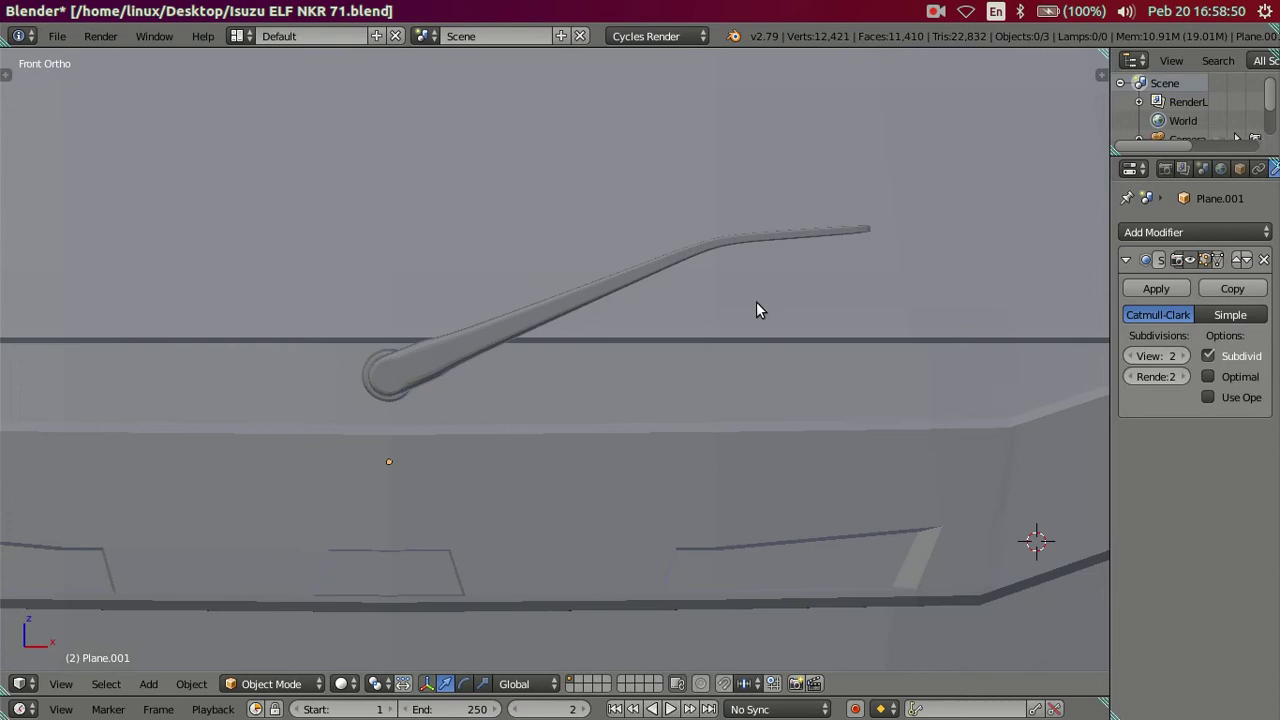
pyautogui.press('Tab')
pyautogui.press('z')
pyautogui.scroll(-4, 765, 300)
pyautogui.keyDown('shift'); pyautogui.moveTo(719, 315); pyautogui.dragTo(140, 397, button='middle'); pyautogui.keyUp('shift')
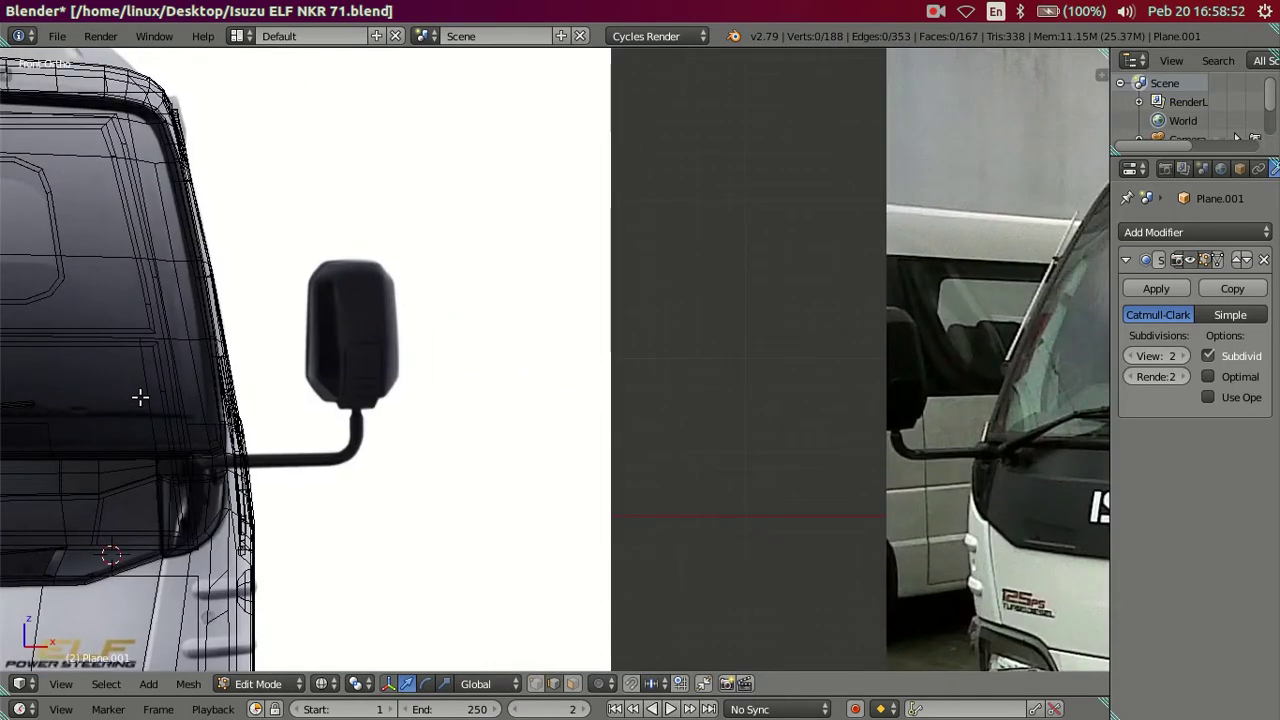
pyautogui.keyDown('shift'); pyautogui.moveTo(742, 377); pyautogui.dragTo(354, 374, button='middle'); pyautogui.keyUp('shift')
pyautogui.scroll(4, 503, 512)
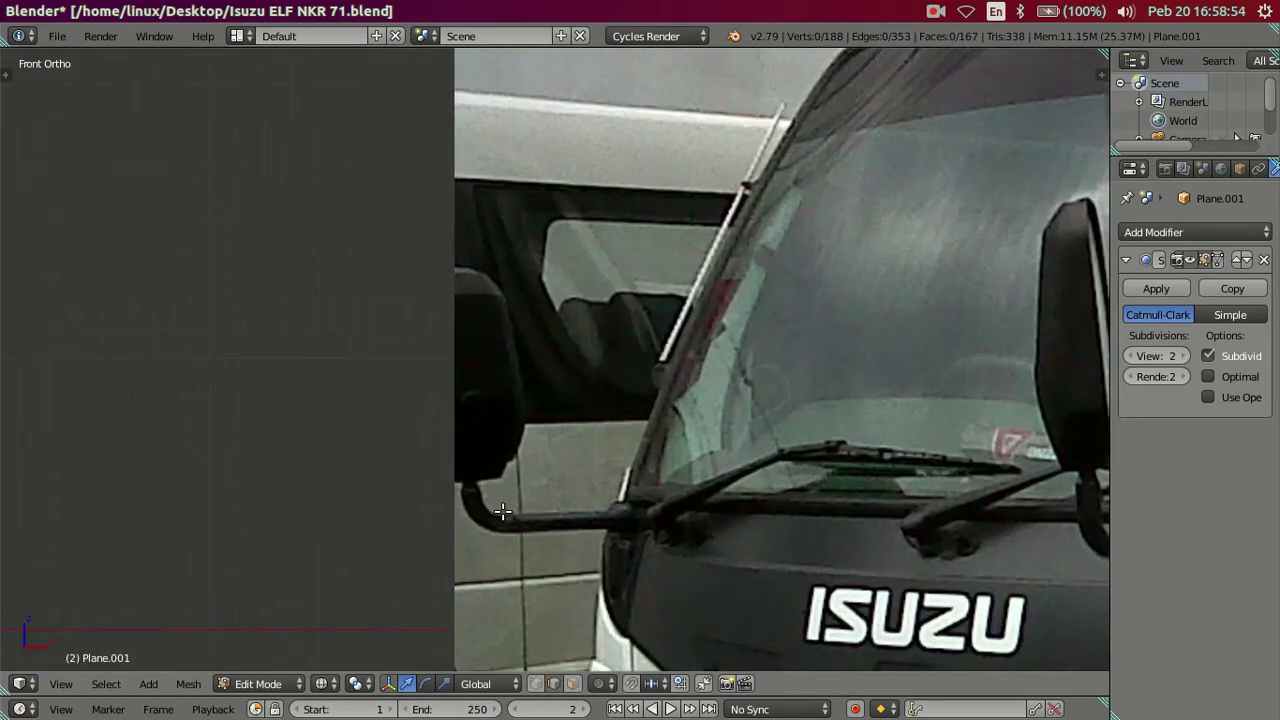
pyautogui.scroll(-4, 503, 512)
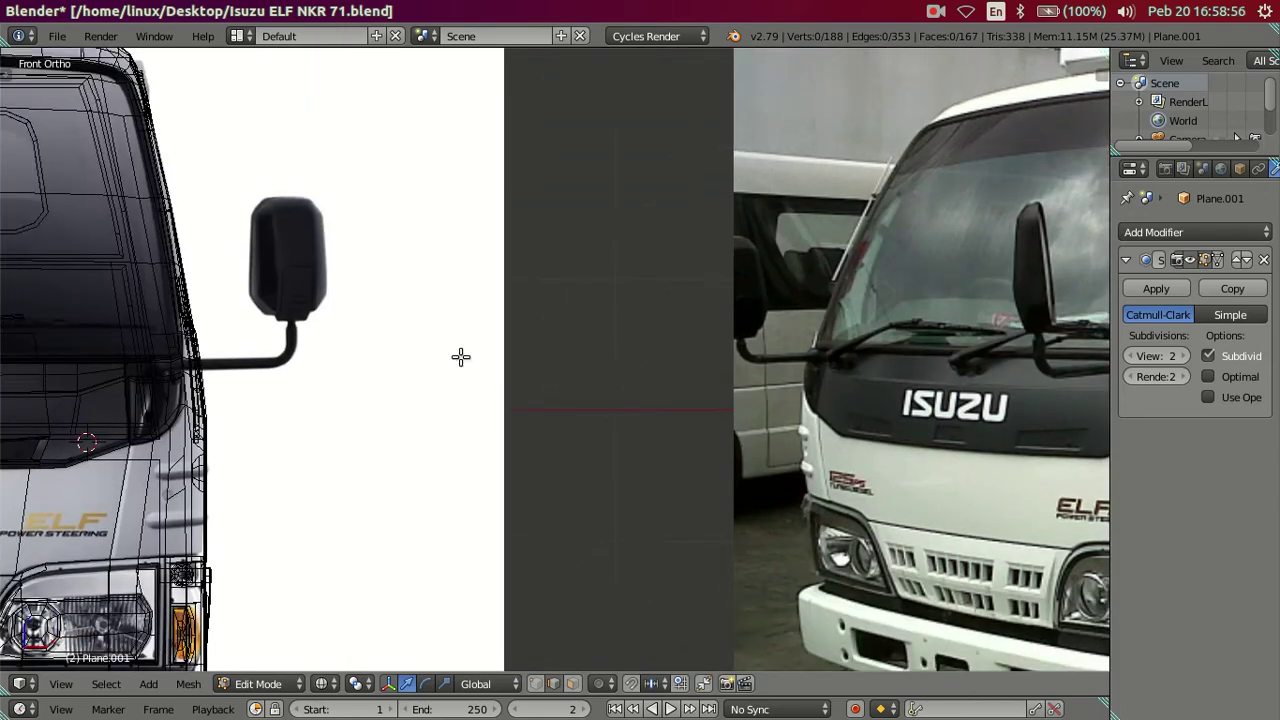
pyautogui.moveTo(457, 357); pyautogui.dragTo(257, 449, button='middle')
pyautogui.press('Tab')
pyautogui.moveTo(143, 234)
pyautogui.mouseDown(button='middle')
pyautogui.moveTo(601, 320)
pyautogui.moveTo(434, 369)
pyautogui.moveTo(357, 469)
pyautogui.moveTo(323, 435)
pyautogui.moveTo(703, 306)
pyautogui.moveTo(420, 406)
pyautogui.mouseUp(button='middle')
pyautogui.scroll(2, 711, 257)
pyautogui.moveTo(711, 257)
pyautogui.mouseDown(button='middle')
pyautogui.moveTo(664, 323)
pyautogui.moveTo(463, 507)
pyautogui.moveTo(808, 214)
pyautogui.moveTo(571, 471)
pyautogui.mouseUp(button='middle')
# Step: Return to solid shading and zoom in on the wiper blade end in Edit Mode
pyautogui.press('z')
pyautogui.scroll(2, 787, 253)
pyautogui.scroll(2, 729, 392)
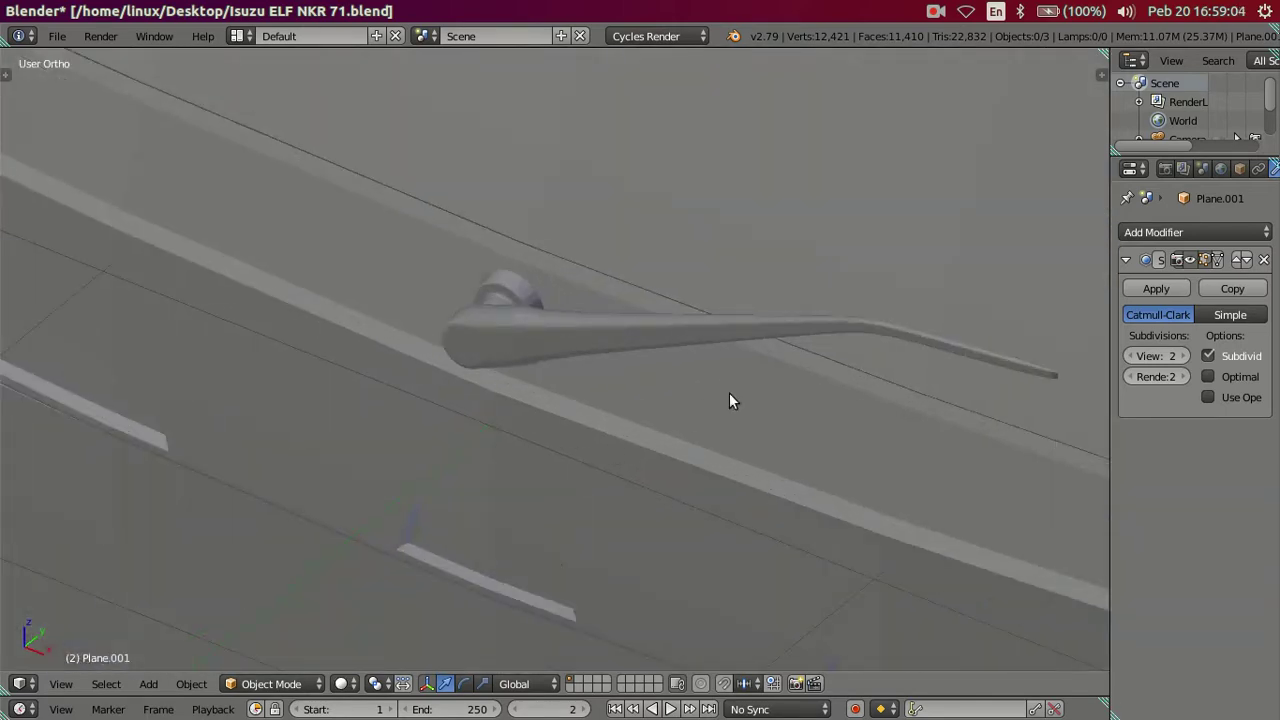
pyautogui.press('Tab')
pyautogui.scroll(3, 829, 403)
pyautogui.keyDown('shift'); pyautogui.moveTo(737, 429); pyautogui.dragTo(915, 297, button='middle'); pyautogui.keyUp('shift')
pyautogui.scroll(-4, 915, 297)
pyautogui.moveTo(634, 357)
pyautogui.mouseDown(button='middle')
pyautogui.moveTo(857, 306)
pyautogui.moveTo(696, 299)
pyautogui.mouseUp(button='middle')
pyautogui.scroll(1, 696, 299)
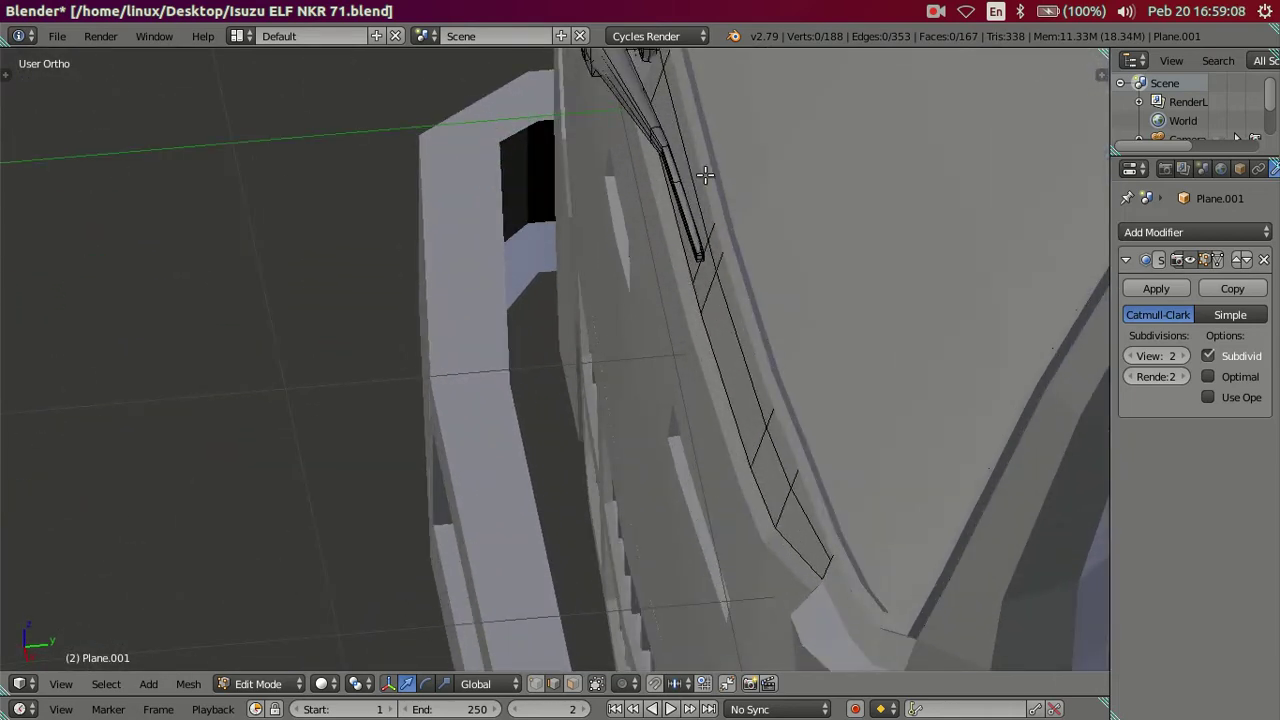
pyautogui.scroll(2, 683, 263)
pyautogui.scroll(1, 620, 300)
pyautogui.scroll(1, 585, 335)
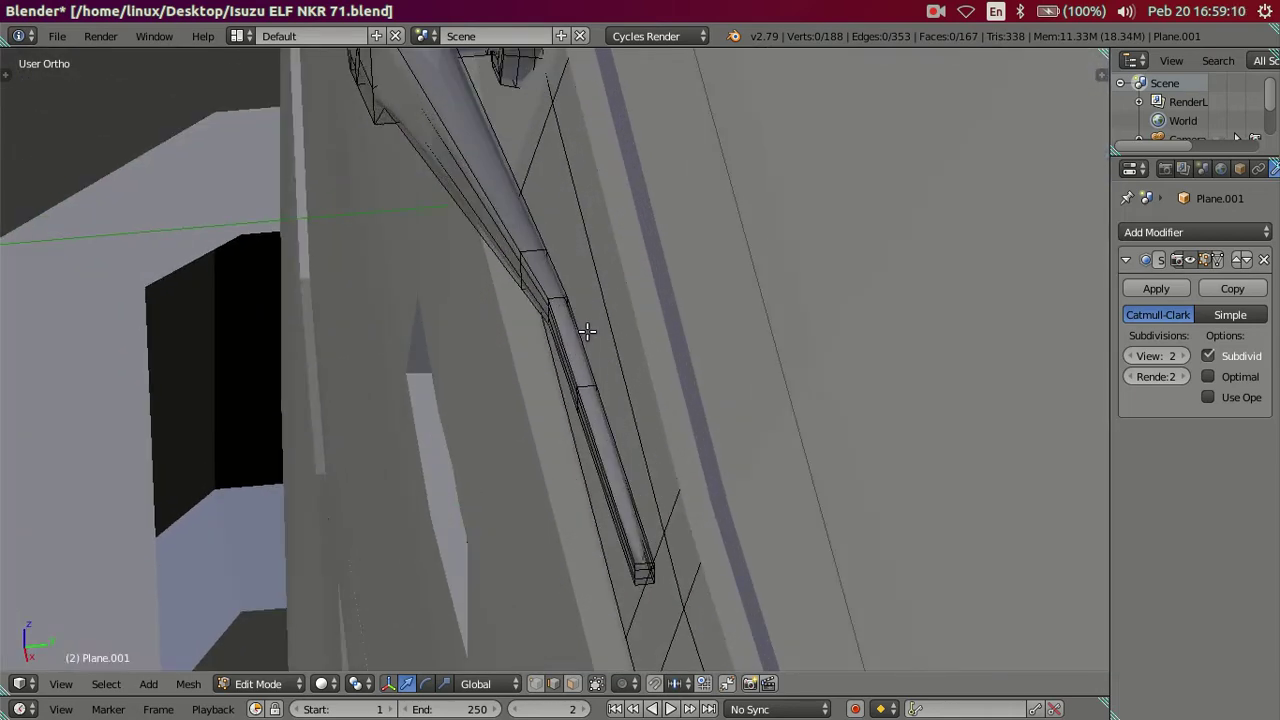
pyautogui.press('z')
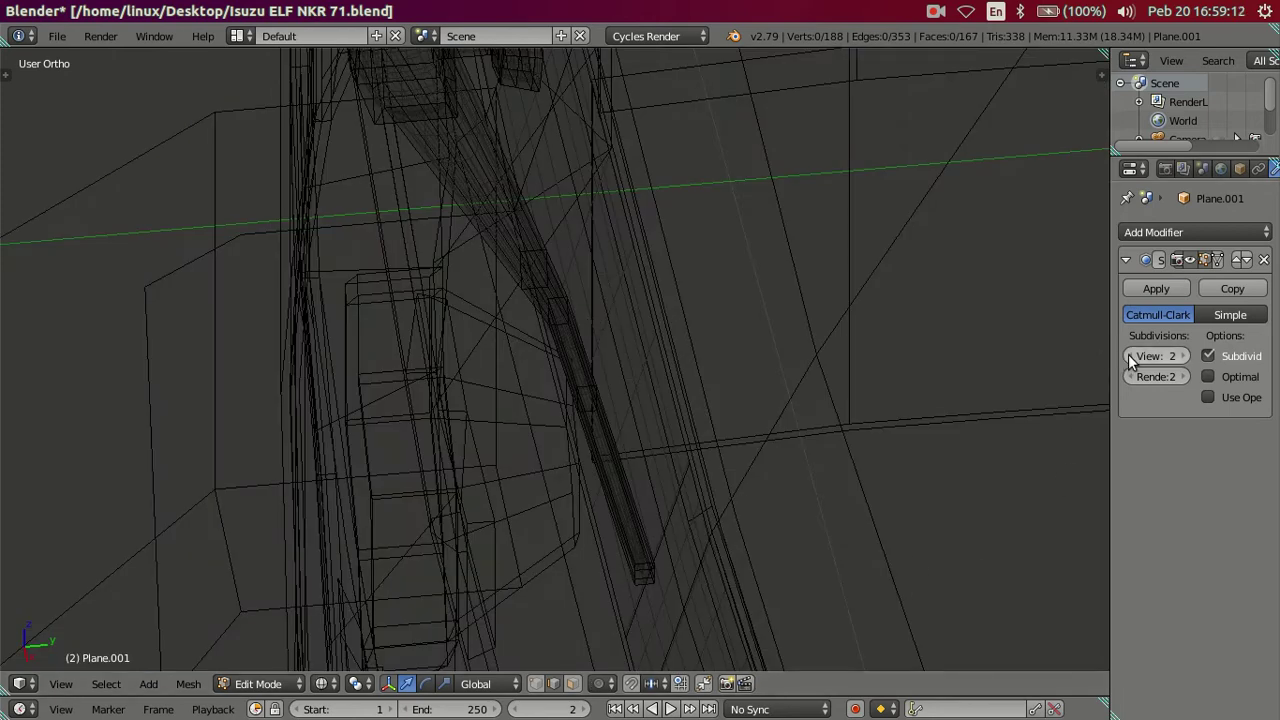
pyautogui.press('z')
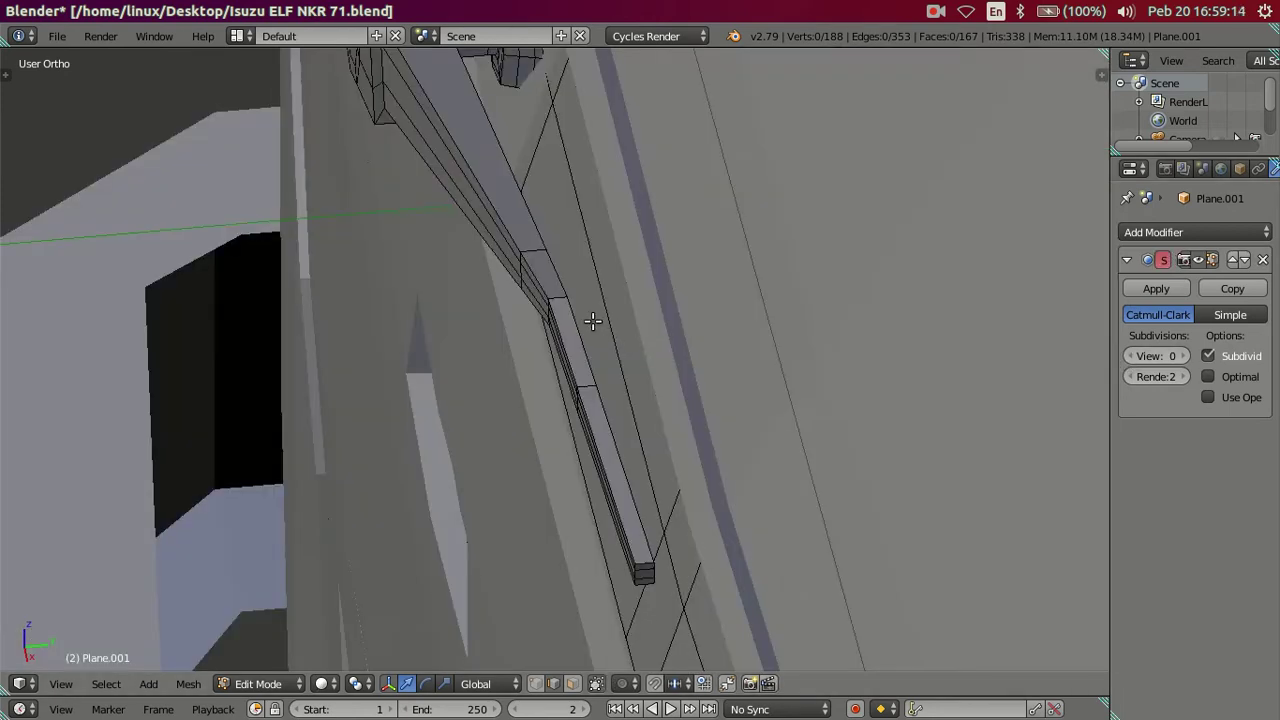
pyautogui.moveTo(593, 320); pyautogui.dragTo(586, 329, button='middle')
pyautogui.scroll(3, 546, 336)
# Step: Select the blade end loops and scale them along the Y axis
pyautogui.keyDown('shift'); pyautogui.rightClick(603, 401); pyautogui.keyUp('shift')
pyautogui.keyDown('alt'); pyautogui.keyDown('shift'); pyautogui.rightClick(584, 386); pyautogui.keyUp('shift'); pyautogui.keyUp('alt')
pyautogui.scroll(2, 611, 223)
pyautogui.scroll(4, 591, 237)
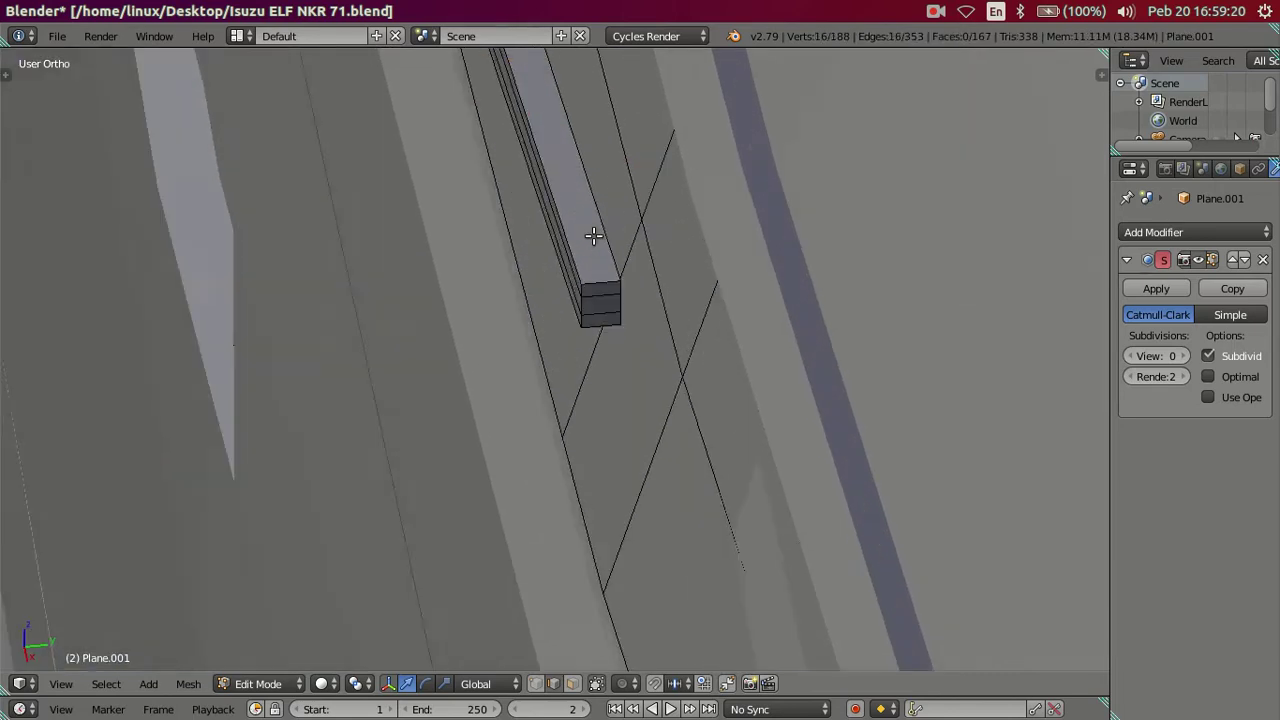
pyautogui.scroll(2, 603, 253)
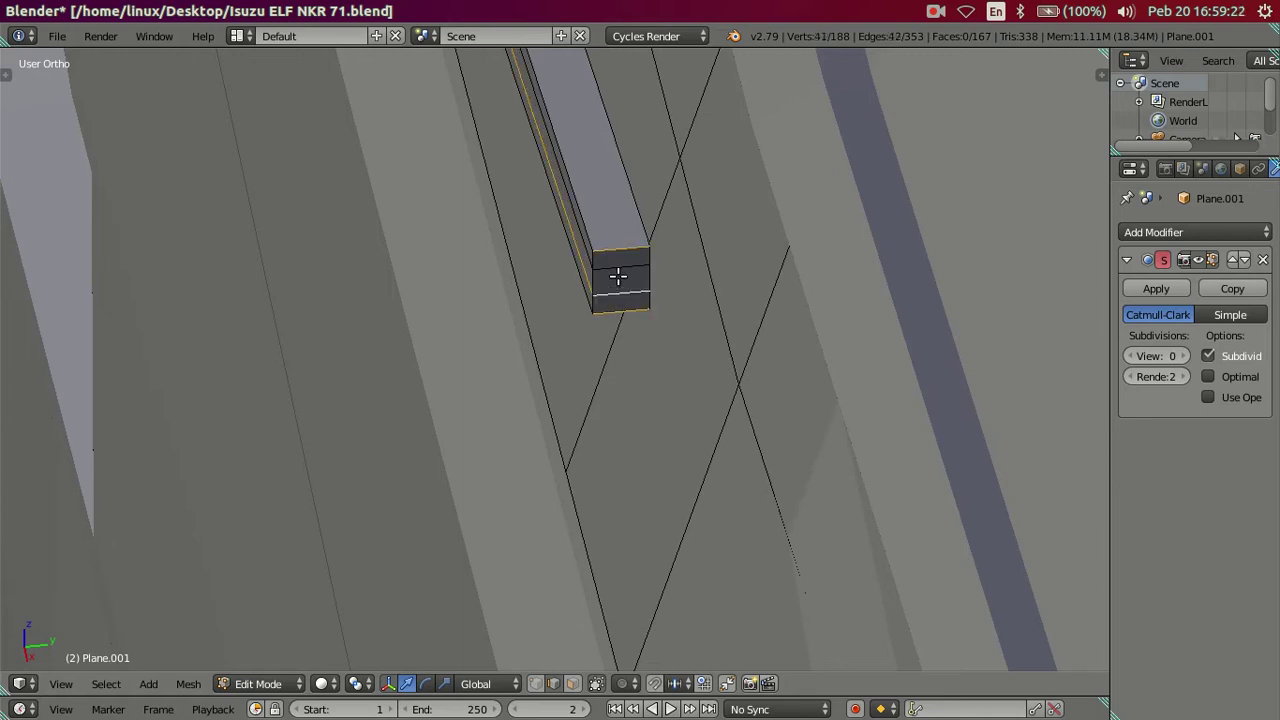
pyautogui.keyDown('shift'); pyautogui.rightClick(609, 271); pyautogui.keyUp('shift')
pyautogui.scroll(-2, 620, 262)
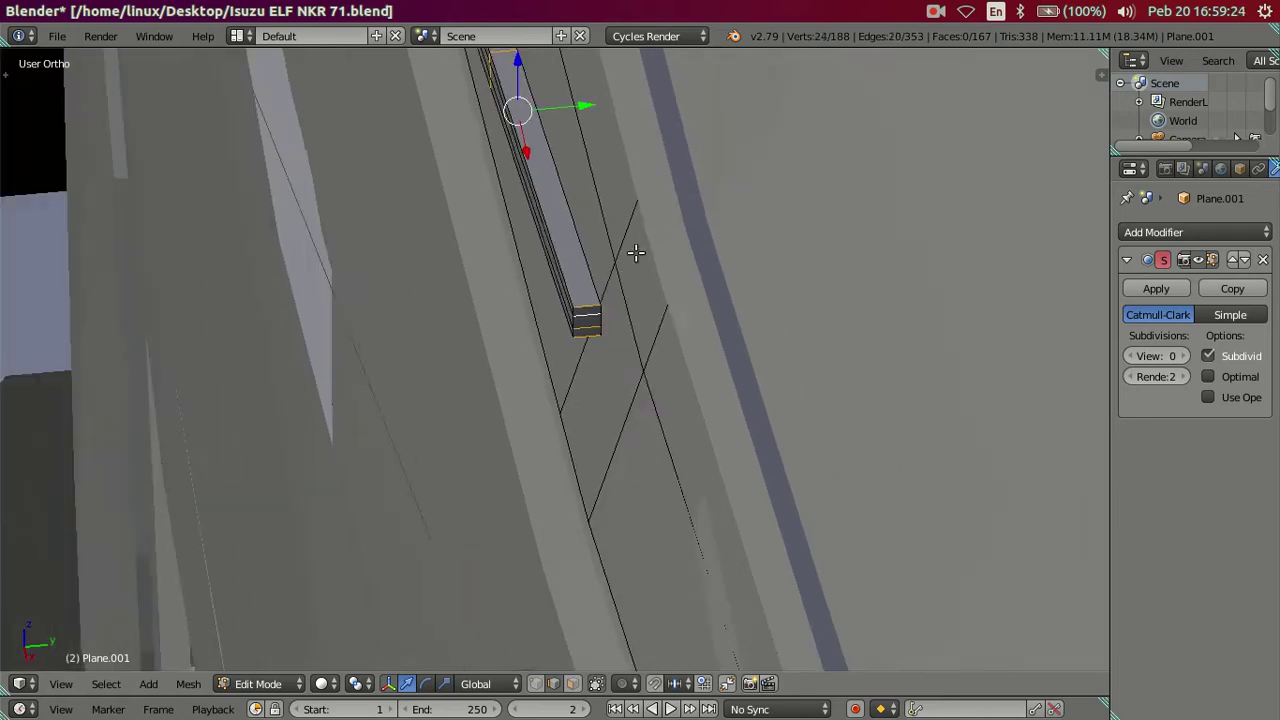
pyautogui.scroll(-2, 634, 254)
pyautogui.scroll(-1, 629, 300)
pyautogui.press('s')
pyautogui.press('y')
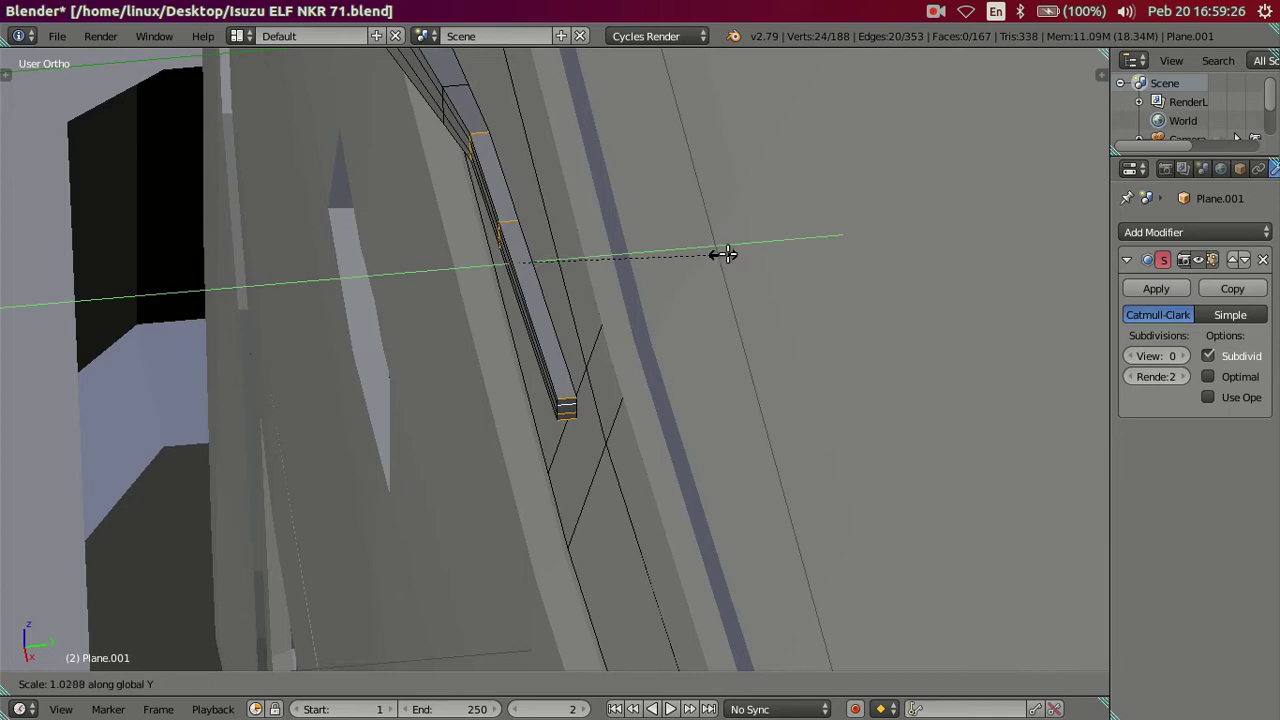
pyautogui.click(758, 249)
pyautogui.press('a')
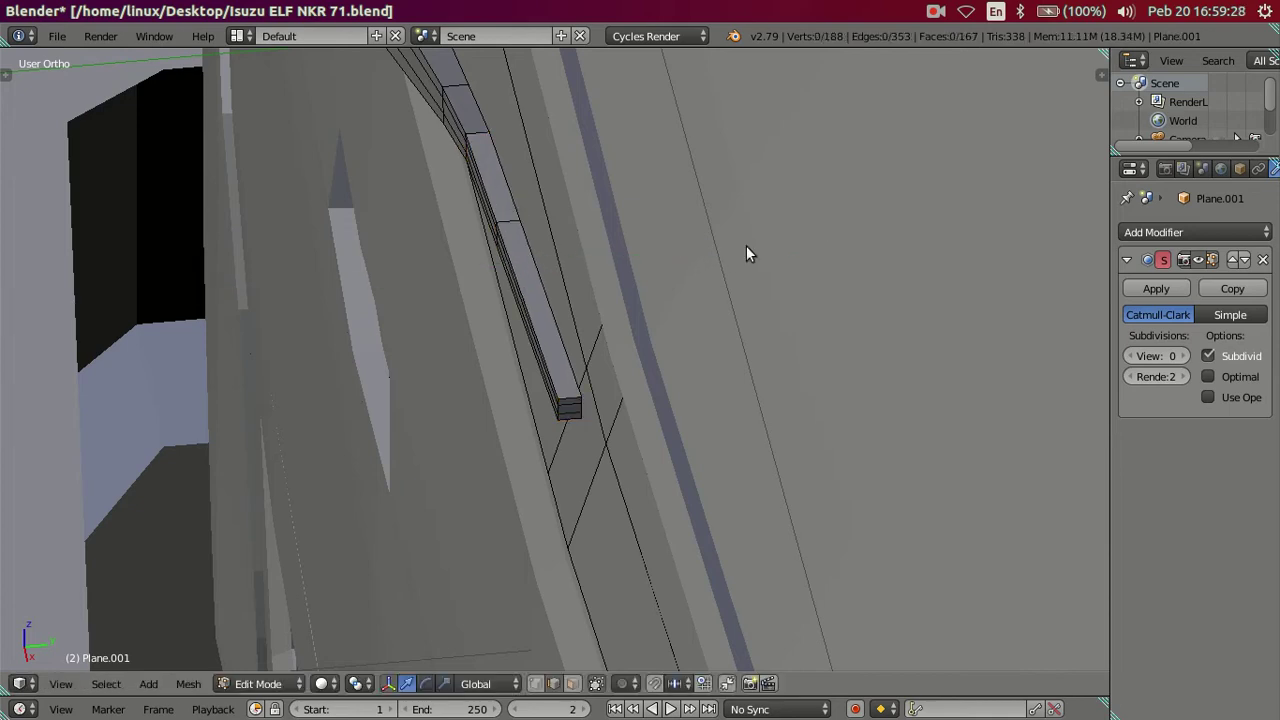
# Step: Preview the wiper arm smoothed with subdivision level 2
pyautogui.press('Tab')
pyautogui.hotkey('ctrl', '2')
pyautogui.scroll(-2, 742, 343)
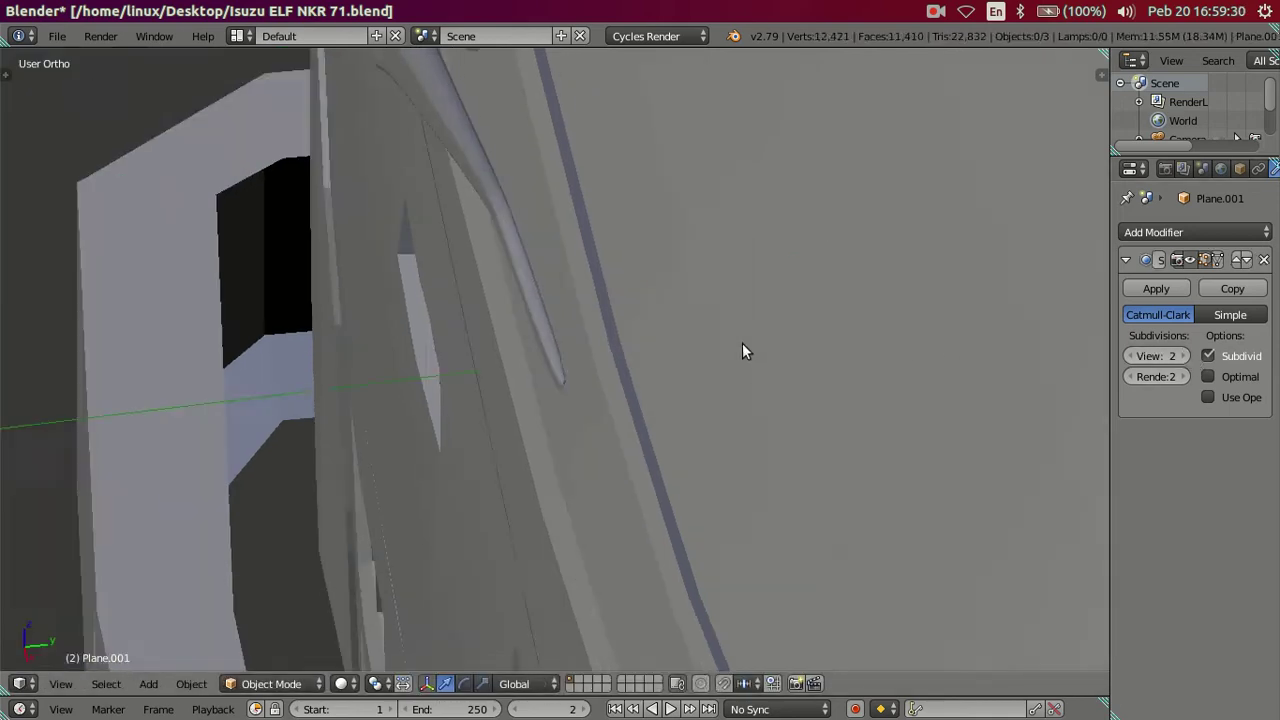
pyautogui.scroll(-2, 715, 328)
pyautogui.press('Tab')
pyautogui.moveTo(451, 337)
pyautogui.mouseDown(button='middle')
pyautogui.moveTo(951, 357)
pyautogui.moveTo(757, 316)
pyautogui.mouseUp(button='middle')
pyautogui.scroll(3, 757, 316)
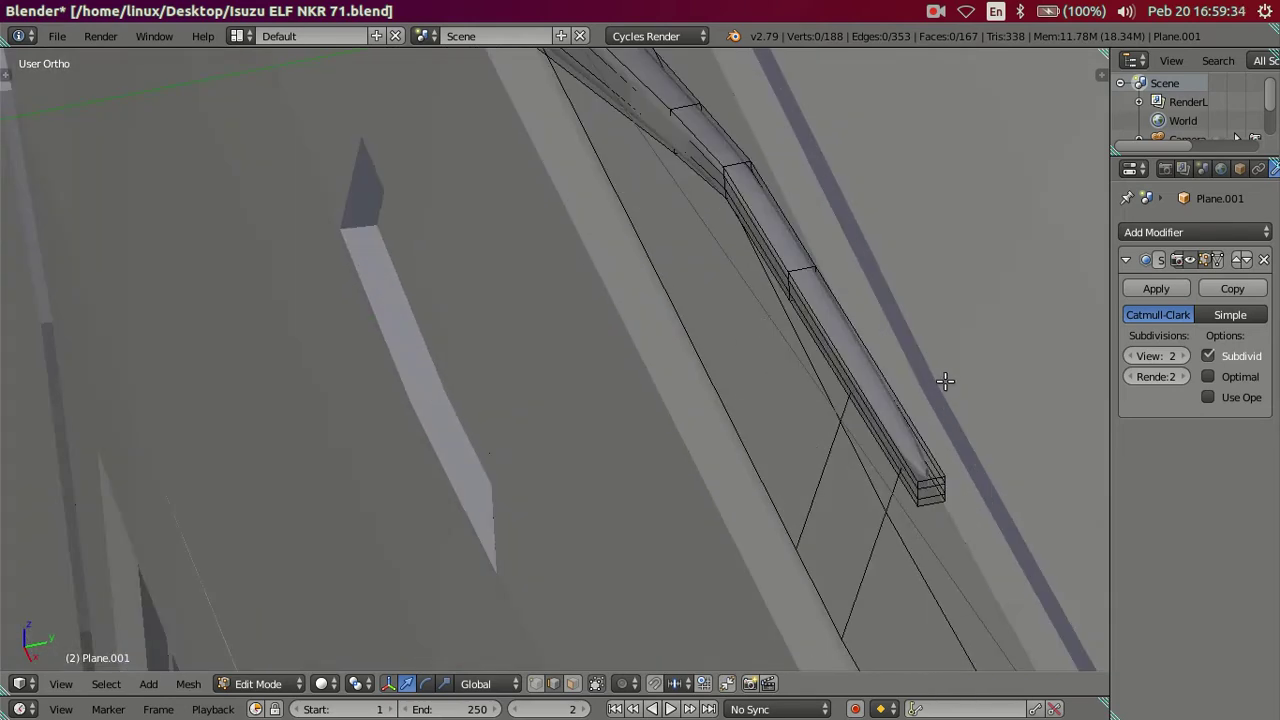
# Step: Add one loop cut across the arm, then six loop cuts near its tip
pyautogui.hotkey('ctrl', 'r')
pyautogui.click(851, 375)
pyautogui.rightClick(851, 387)
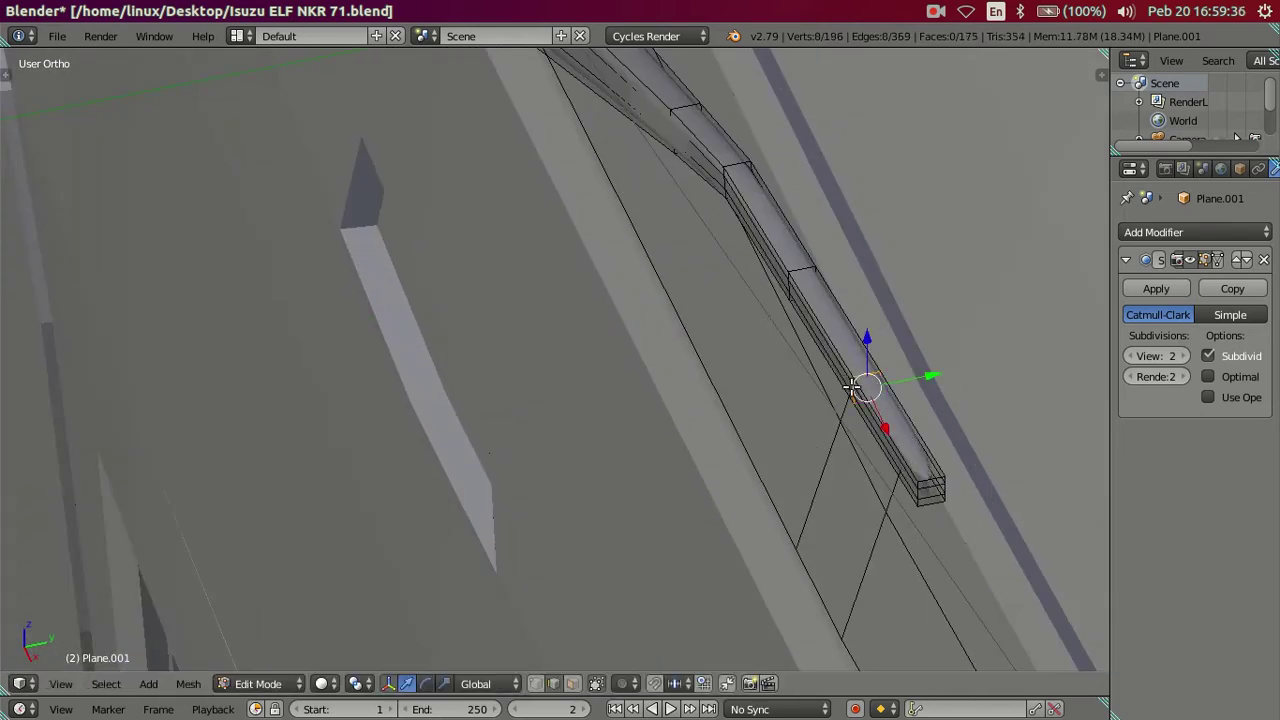
pyautogui.hotkey('ctrl', 'r')
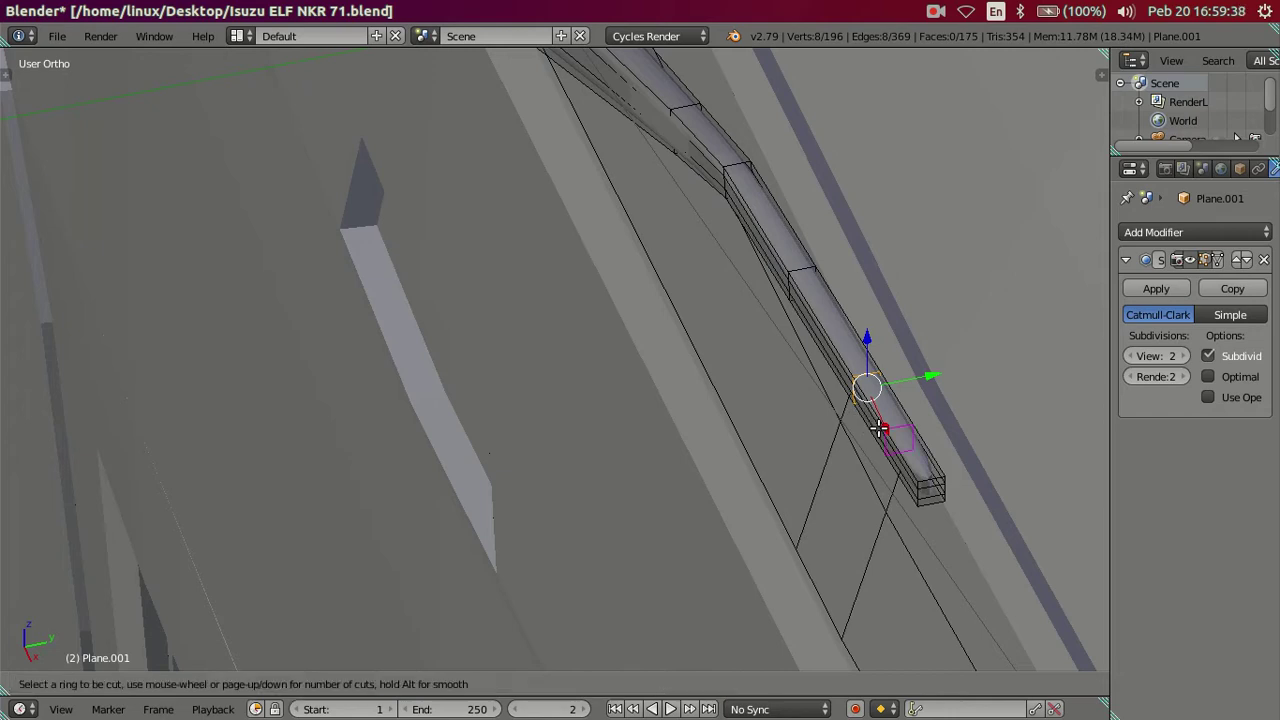
pyautogui.click(878, 428)
pyautogui.rightClick(878, 428)
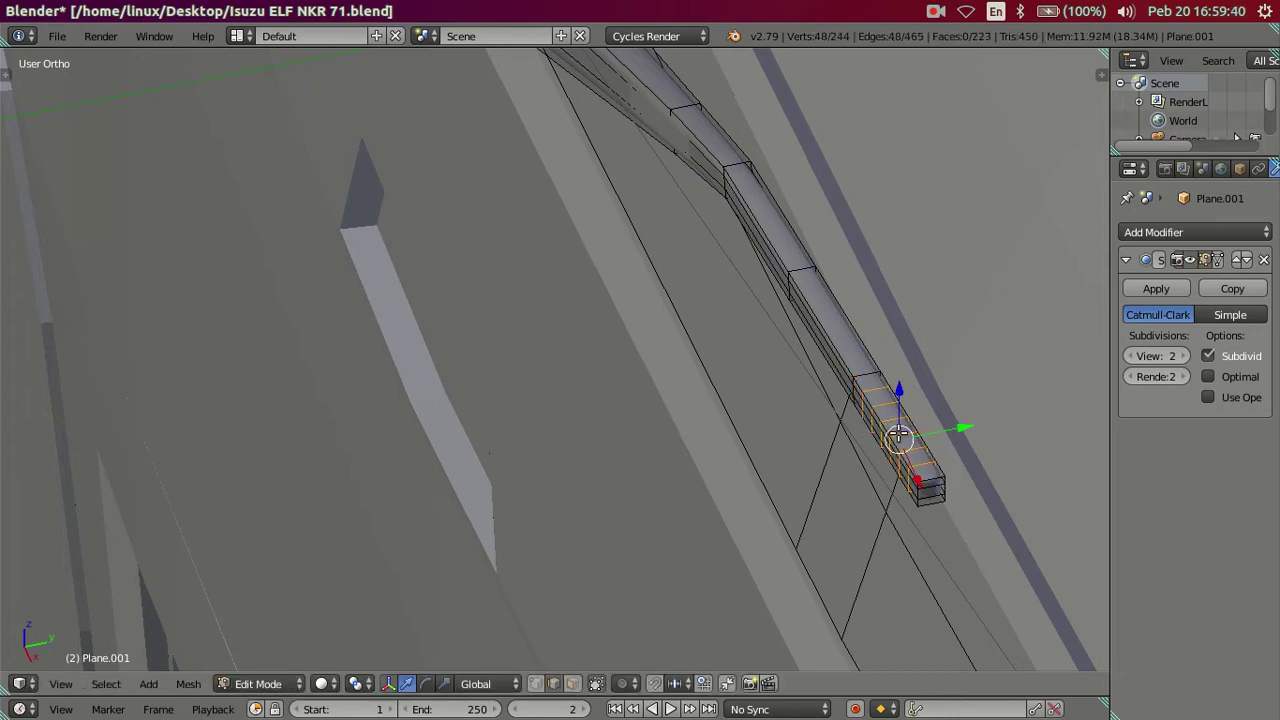
pyautogui.scroll(2, 878, 428)
pyautogui.keyDown('shift'); pyautogui.moveTo(878, 428); pyautogui.dragTo(630, 295, button='middle'); pyautogui.keyUp('shift')
# Step: Dissolve most of the extra tip loops, then view the cab and select its body
pyautogui.press('x')
pyautogui.click(810, 278)
pyautogui.scroll(-4, 715, 212)
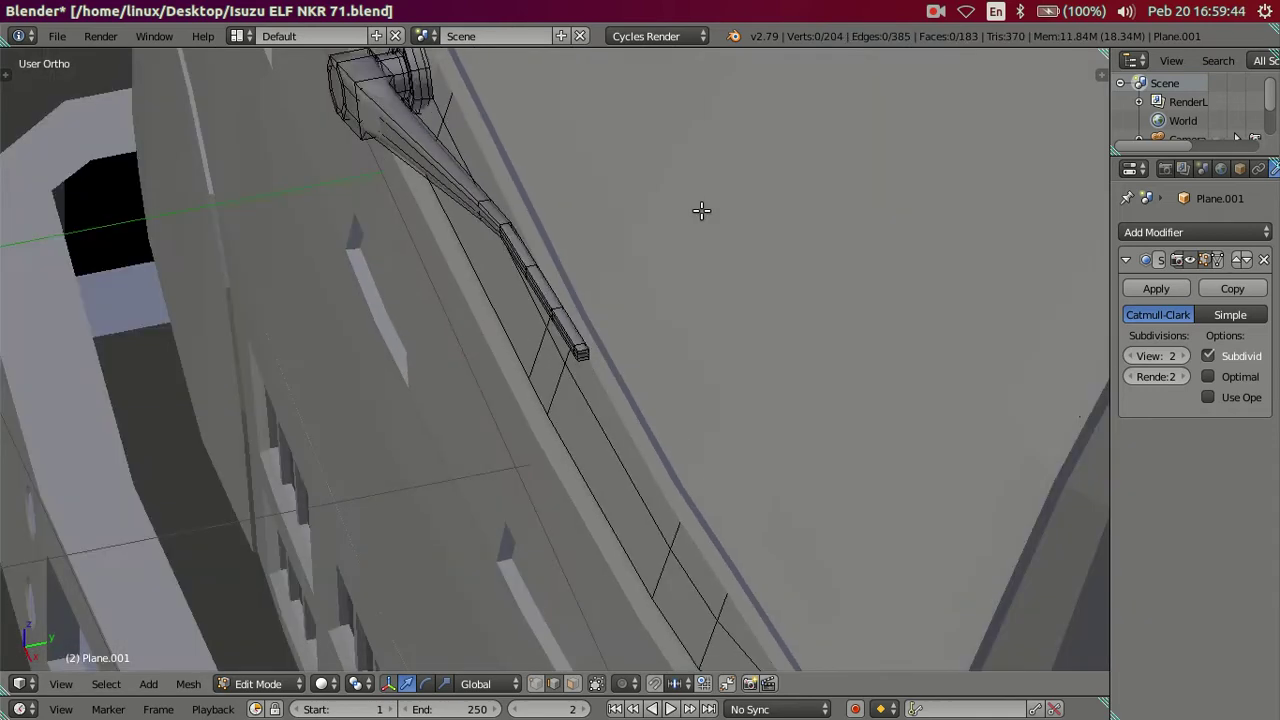
pyautogui.press('Tab')
pyautogui.moveTo(696, 210)
pyautogui.mouseDown(button='middle')
pyautogui.moveTo(656, 252)
pyautogui.moveTo(764, 266)
pyautogui.moveTo(908, 244)
pyautogui.moveTo(429, 360)
pyautogui.moveTo(554, 326)
pyautogui.mouseUp(button='middle')
pyautogui.scroll(-3, 577, 309)
pyautogui.scroll(-2, 577, 309)
pyautogui.moveTo(659, 470)
pyautogui.mouseDown(button='middle')
pyautogui.moveTo(623, 380)
pyautogui.moveTo(590, 380)
pyautogui.moveTo(445, 447)
pyautogui.moveTo(335, 428)
pyautogui.moveTo(467, 391)
pyautogui.moveTo(420, 380)
pyautogui.mouseUp(button='middle')
pyautogui.rightClick(590, 380)
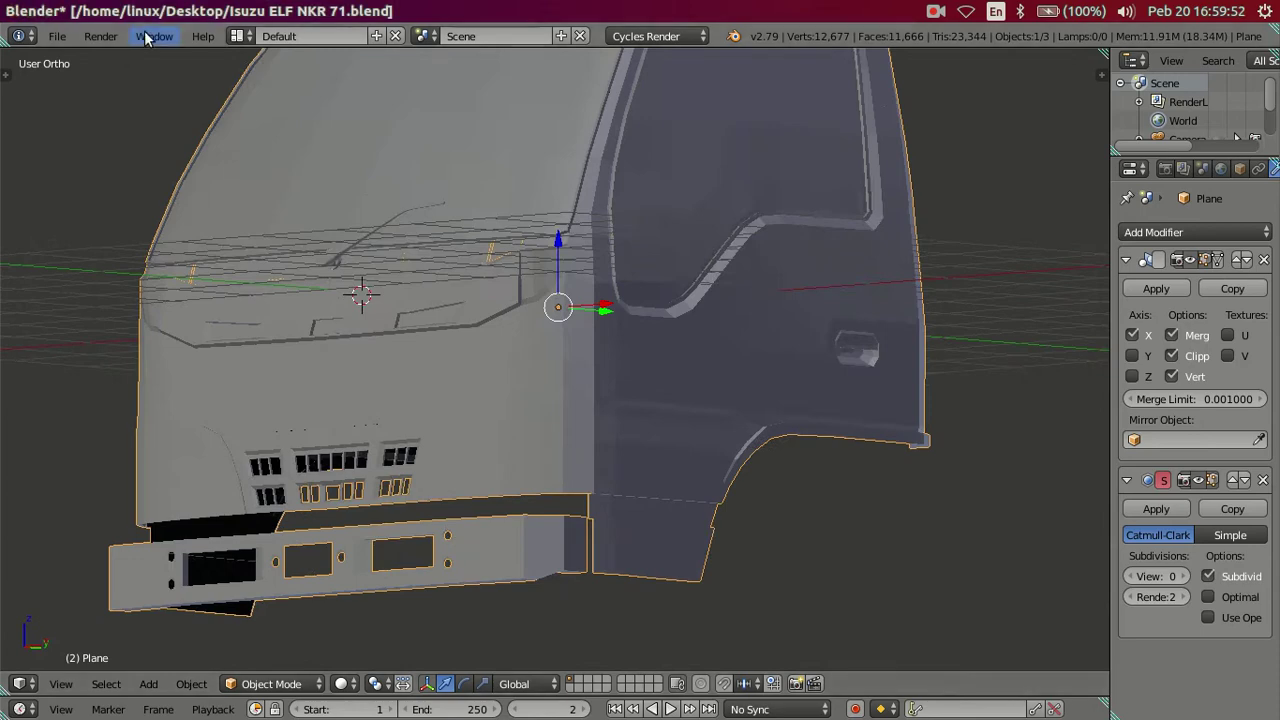
# Step: Toggle the window to fullscreen and orbit to an angled front-side view of the cab
pyautogui.click(147, 37)
pyautogui.click(175, 72)
pyautogui.moveTo(695, 333); pyautogui.dragTo(785, 316, button='middle')
pyautogui.press('a')
pyautogui.moveTo(724, 367)
pyautogui.mouseDown(button='middle')
pyautogui.moveTo(718, 253)
pyautogui.moveTo(792, 254)
pyautogui.moveTo(636, 323)
pyautogui.moveTo(646, 357)
pyautogui.moveTo(458, 345)
pyautogui.moveTo(500, 394)
pyautogui.moveTo(474, 417)
pyautogui.moveTo(368, 428)
pyautogui.moveTo(474, 403)
pyautogui.mouseUp(button='middle')
# Step: Select the wiper arm Plane.001 and enter Edit Mode with all vertices deselected
pyautogui.rightClick(454, 363)
pyautogui.scroll(2, 597, 389)
pyautogui.scroll(2, 531, 429)
pyautogui.press('a')
pyautogui.rightClick(494, 424)
pyautogui.press('Tab')
pyautogui.moveTo(636, 446)
pyautogui.mouseDown(button='middle')
pyautogui.moveTo(625, 407)
pyautogui.moveTo(565, 398)
pyautogui.mouseUp(button='middle')
pyautogui.press('Tab')
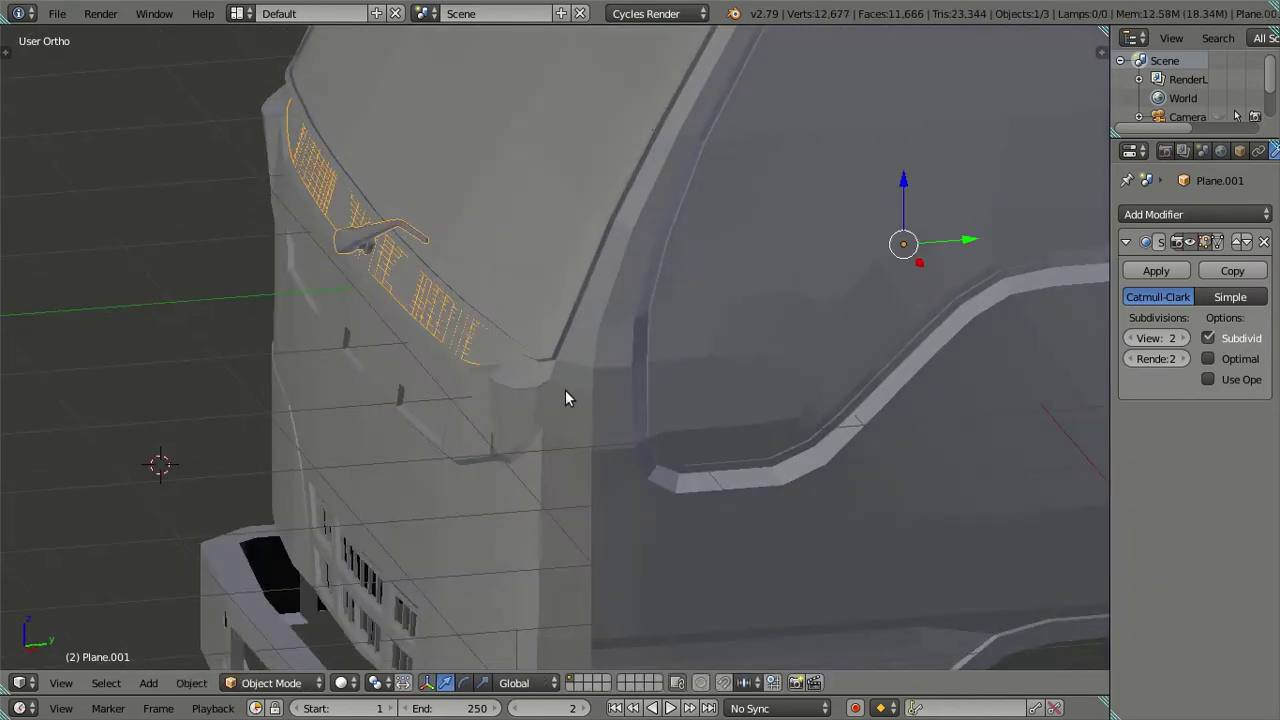
pyautogui.press('Tab')
pyautogui.moveTo(534, 373)
pyautogui.mouseDown(button='middle')
pyautogui.moveTo(531, 293)
pyautogui.moveTo(517, 377)
pyautogui.moveTo(520, 351)
pyautogui.mouseUp(button='middle')
pyautogui.press('a')
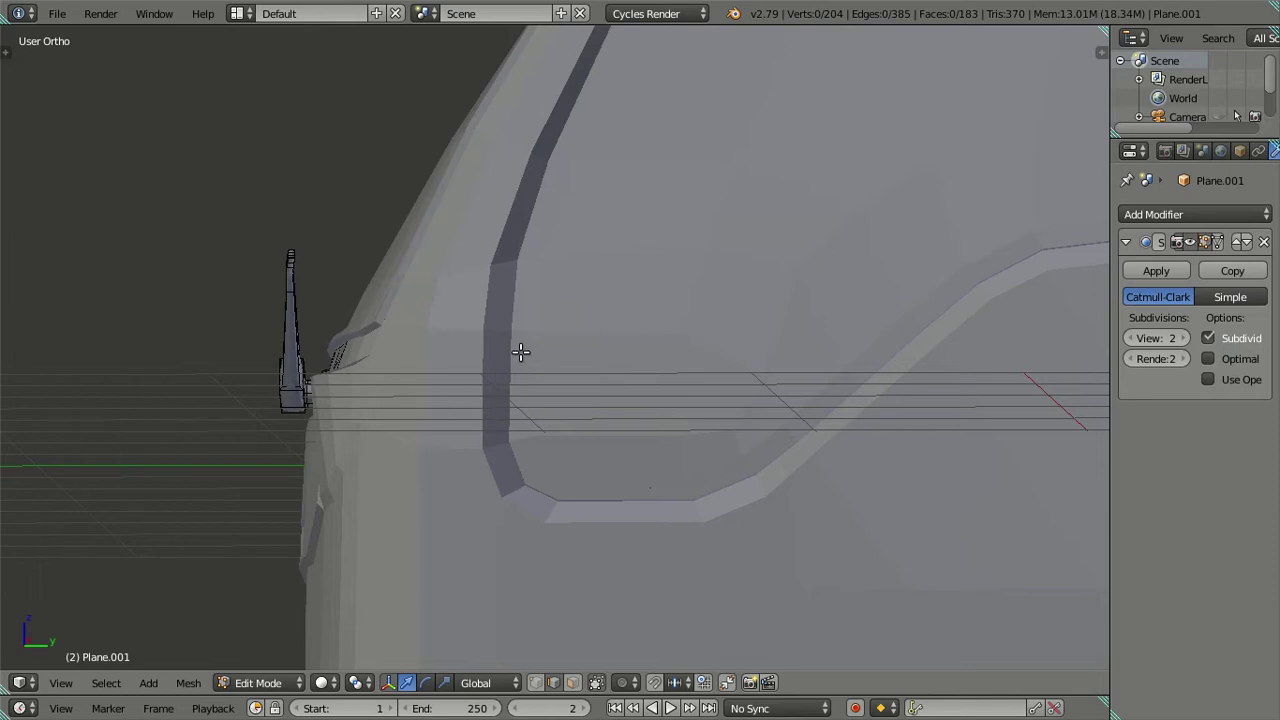
pyautogui.moveTo(347, 298)
pyautogui.mouseDown(button='middle')
pyautogui.moveTo(424, 294)
pyautogui.moveTo(241, 243)
pyautogui.mouseUp(button='middle')
# Step: In wireframe, set the wiper's subdivision preview to level 0, then return to solid shading
pyautogui.press('z')
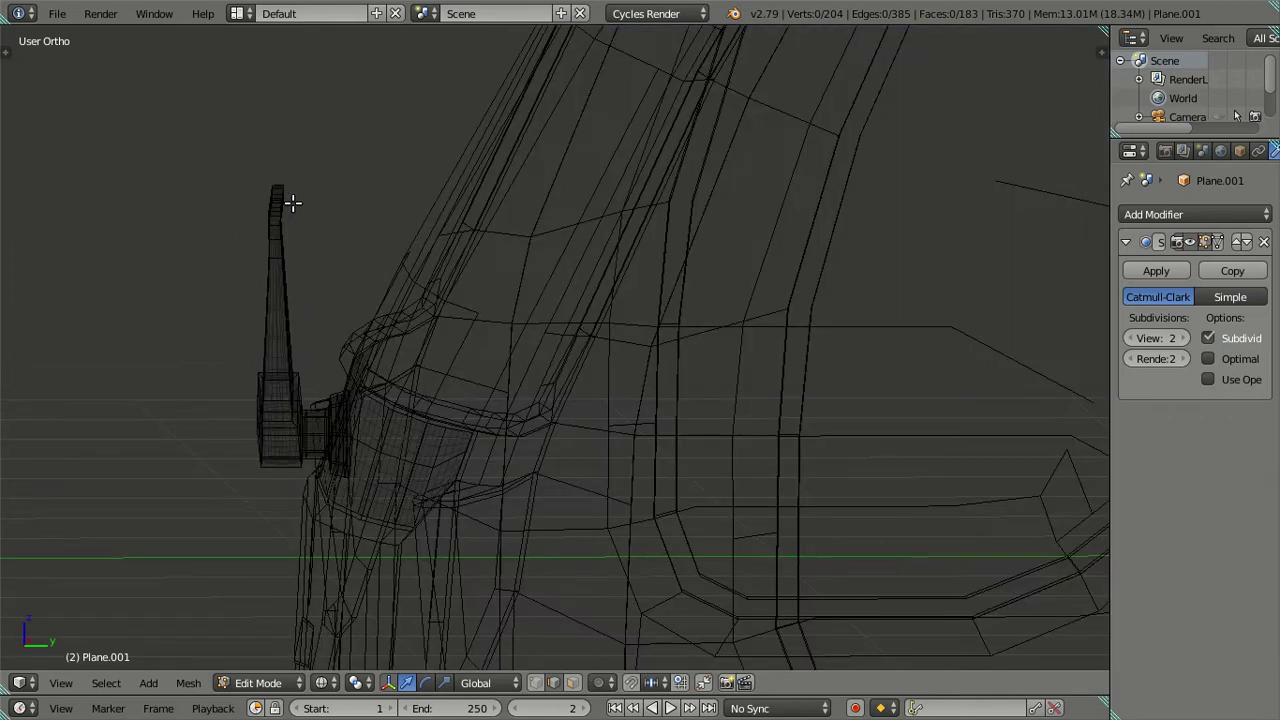
pyautogui.hotkey('ctrl', '0')
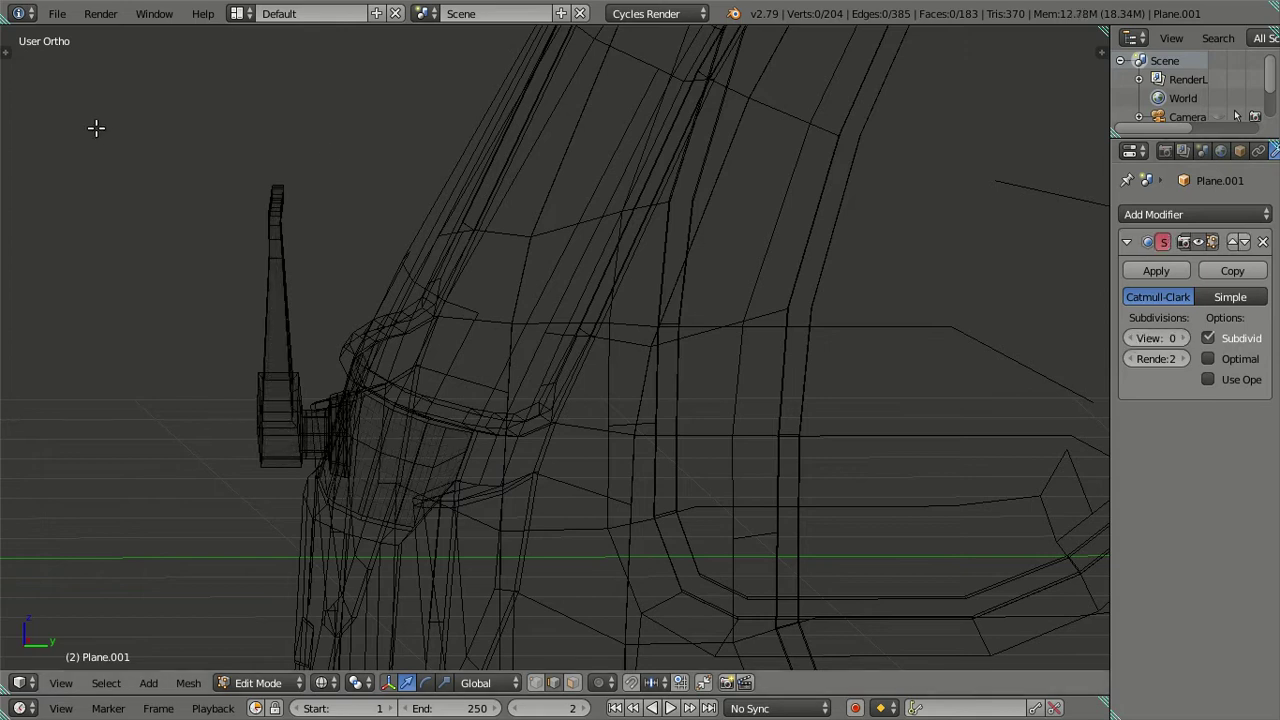
pyautogui.press('b')
pyautogui.moveTo(229, 137); pyautogui.dragTo(320, 287)
pyautogui.press('a')
pyautogui.moveTo(320, 289)
pyautogui.mouseDown(button='middle')
pyautogui.moveTo(314, 266)
pyautogui.moveTo(417, 283)
pyautogui.moveTo(466, 371)
pyautogui.moveTo(435, 217)
pyautogui.mouseUp(button='middle')
pyautogui.scroll(5, 435, 217)
pyautogui.press('z')
pyautogui.moveTo(437, 274)
pyautogui.mouseDown(button='middle')
pyautogui.moveTo(497, 311)
pyautogui.moveTo(789, 354)
pyautogui.moveTo(289, 149)
pyautogui.moveTo(403, 237)
pyautogui.moveTo(611, 149)
pyautogui.moveTo(566, 486)
pyautogui.moveTo(600, 430)
pyautogui.moveTo(694, 366)
pyautogui.moveTo(829, 323)
pyautogui.moveTo(657, 251)
pyautogui.moveTo(903, 423)
pyautogui.moveTo(476, 336)
pyautogui.mouseUp(button='middle')
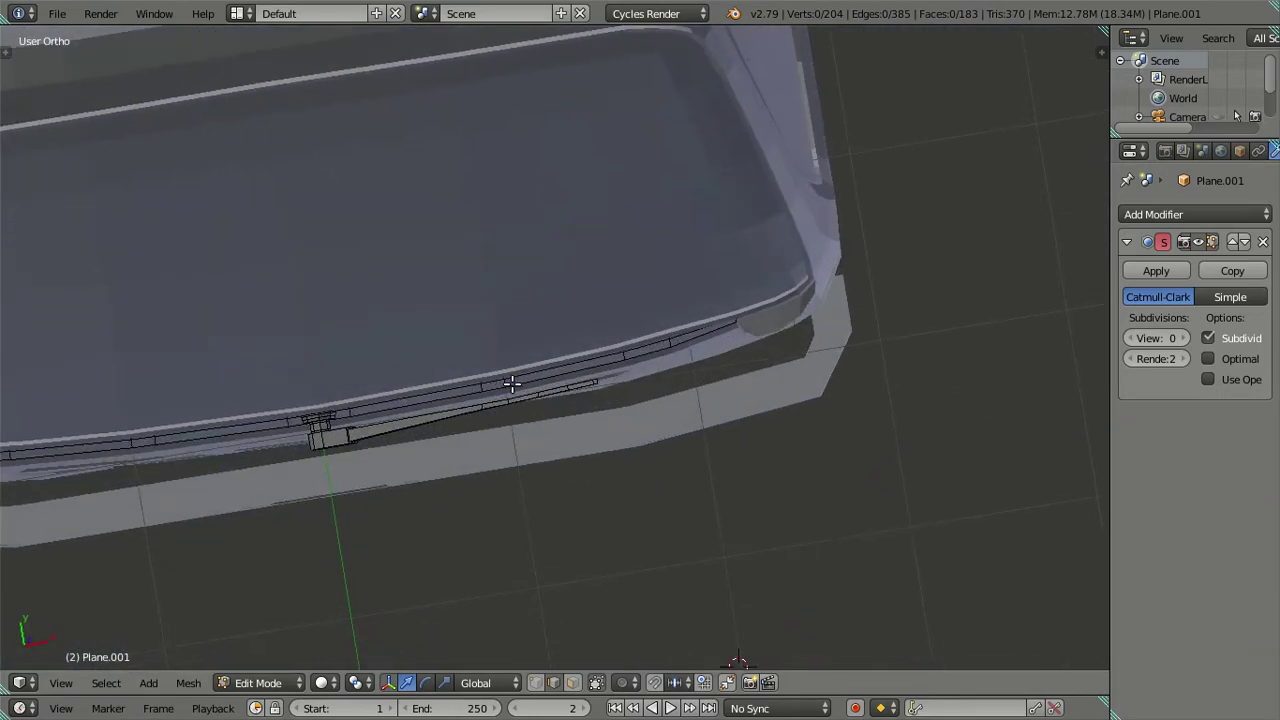
# Step: Extrude the wiper arm's long side edge loop and end vertex, leaving it in place
pyautogui.scroll(3, 512, 385)
pyautogui.moveTo(513, 383)
pyautogui.mouseDown(button='middle')
pyautogui.moveTo(500, 394)
pyautogui.moveTo(651, 286)
pyautogui.moveTo(665, 213)
pyautogui.moveTo(611, 429)
pyautogui.moveTo(634, 266)
pyautogui.moveTo(540, 403)
pyautogui.moveTo(561, 391)
pyautogui.mouseUp(button='middle')
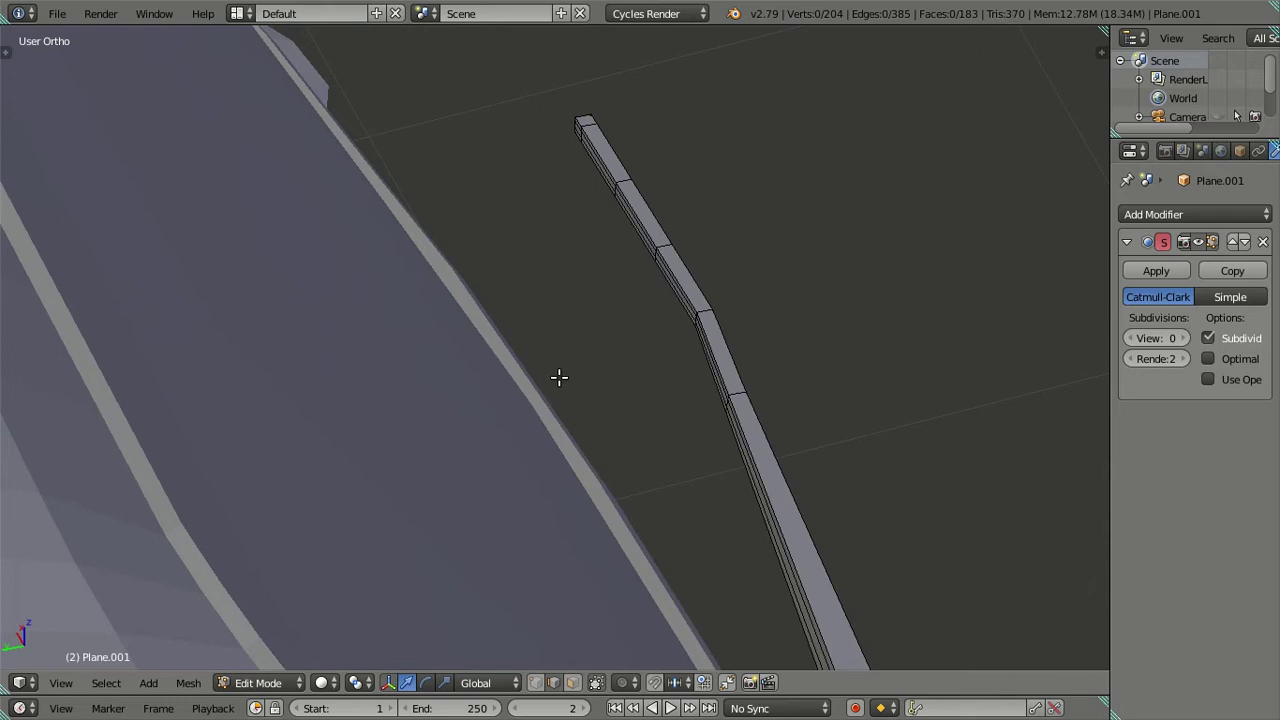
pyautogui.moveTo(586, 262)
pyautogui.mouseDown(button='middle')
pyautogui.moveTo(543, 323)
pyautogui.moveTo(551, 306)
pyautogui.moveTo(529, 300)
pyautogui.moveTo(493, 345)
pyautogui.moveTo(513, 404)
pyautogui.mouseUp(button='middle')
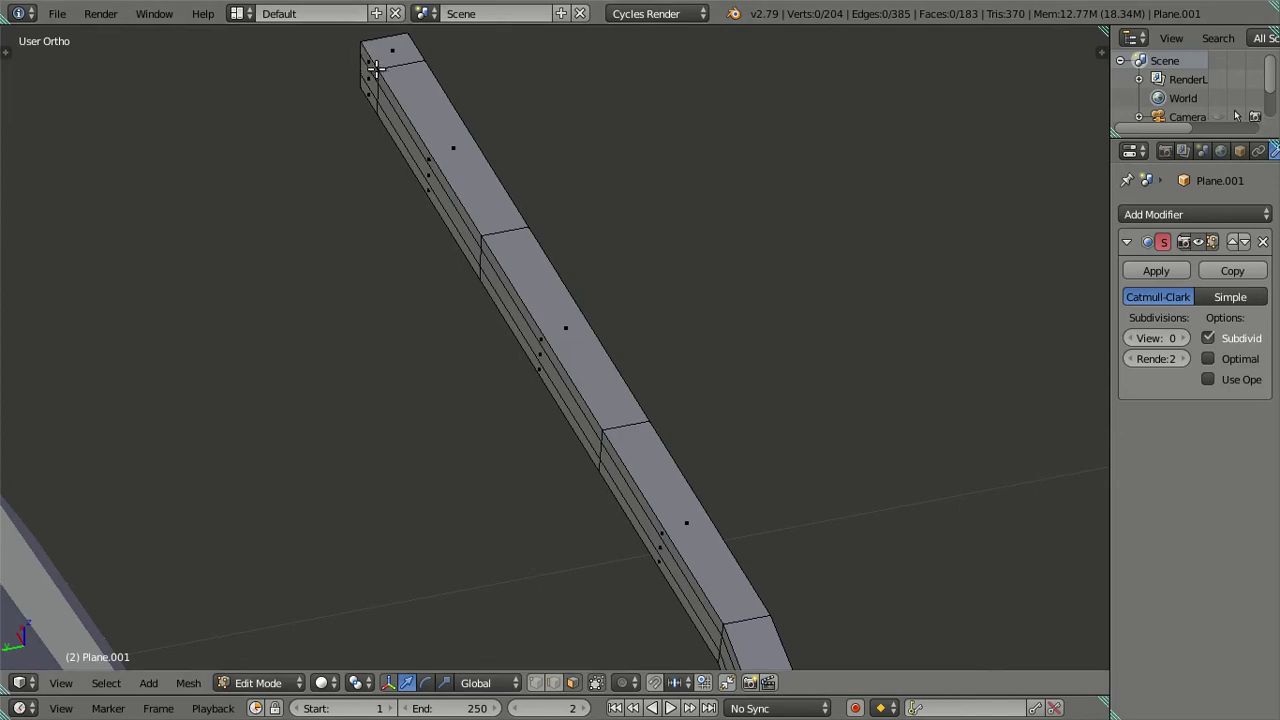
pyautogui.keyDown('shift'); pyautogui.moveTo(651, 301); pyautogui.dragTo(610, 204, button='middle'); pyautogui.keyUp('shift')
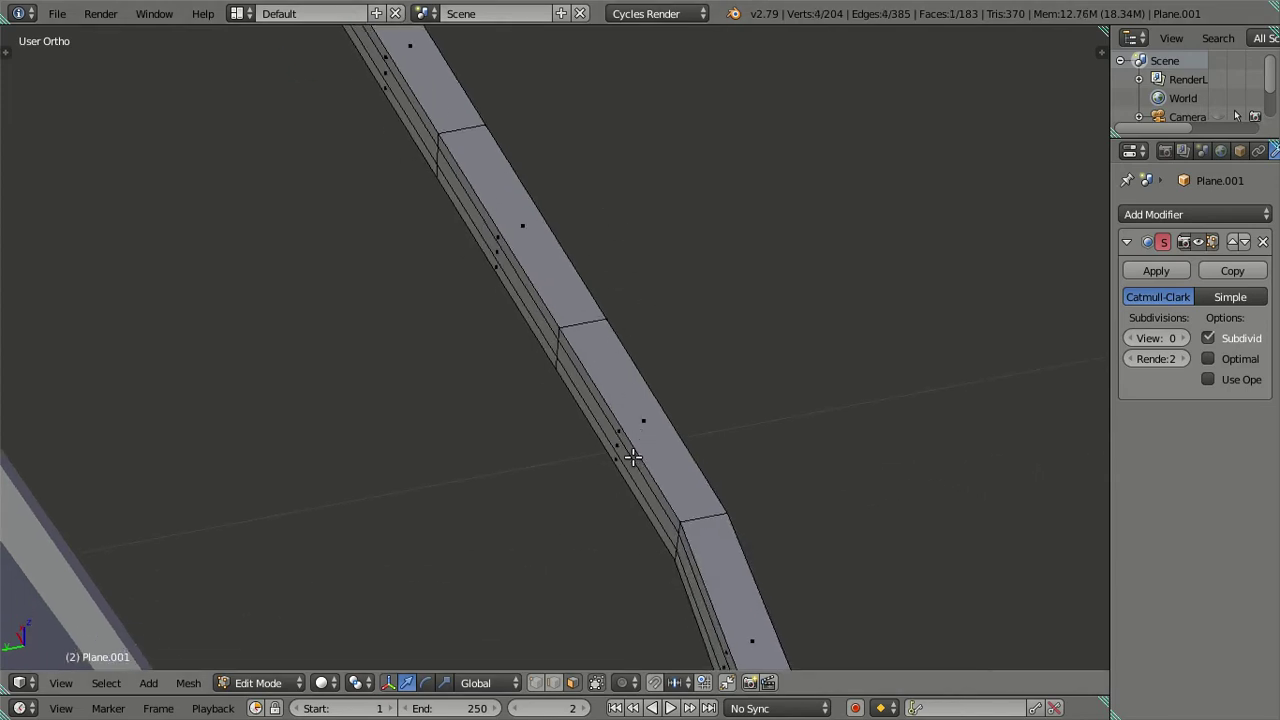
pyautogui.keyDown('alt'); pyautogui.rightClick(633, 457); pyautogui.keyUp('alt')
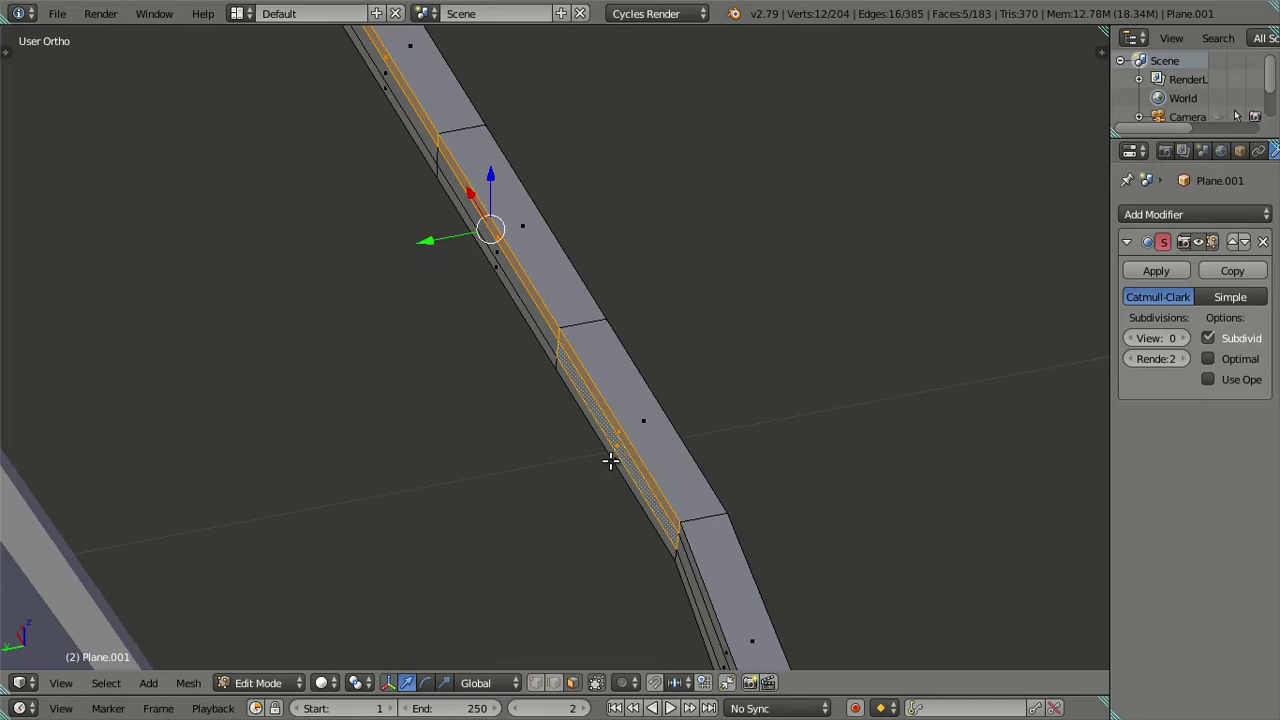
pyautogui.keyDown('shift'); pyautogui.moveTo(458, 214); pyautogui.dragTo(506, 400, button='middle'); pyautogui.keyUp('shift')
pyautogui.keyDown('shift'); pyautogui.rightClick(390, 250); pyautogui.keyUp('shift')
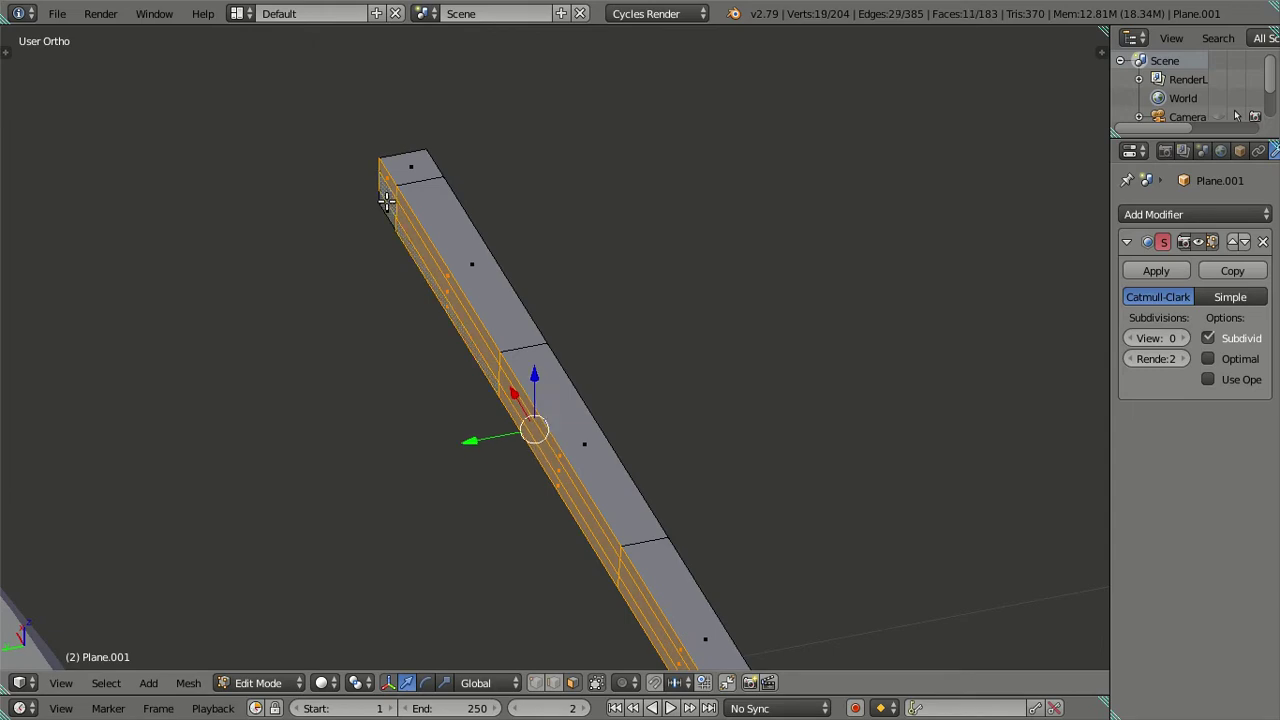
pyautogui.scroll(1, 388, 198)
pyautogui.scroll(-3, 388, 198)
pyautogui.press('e')
pyautogui.rightClick(507, 283)
pyautogui.moveTo(507, 283)
pyautogui.mouseDown(button='middle')
pyautogui.moveTo(786, 366)
pyautogui.moveTo(737, 365)
pyautogui.mouseUp(button='middle')
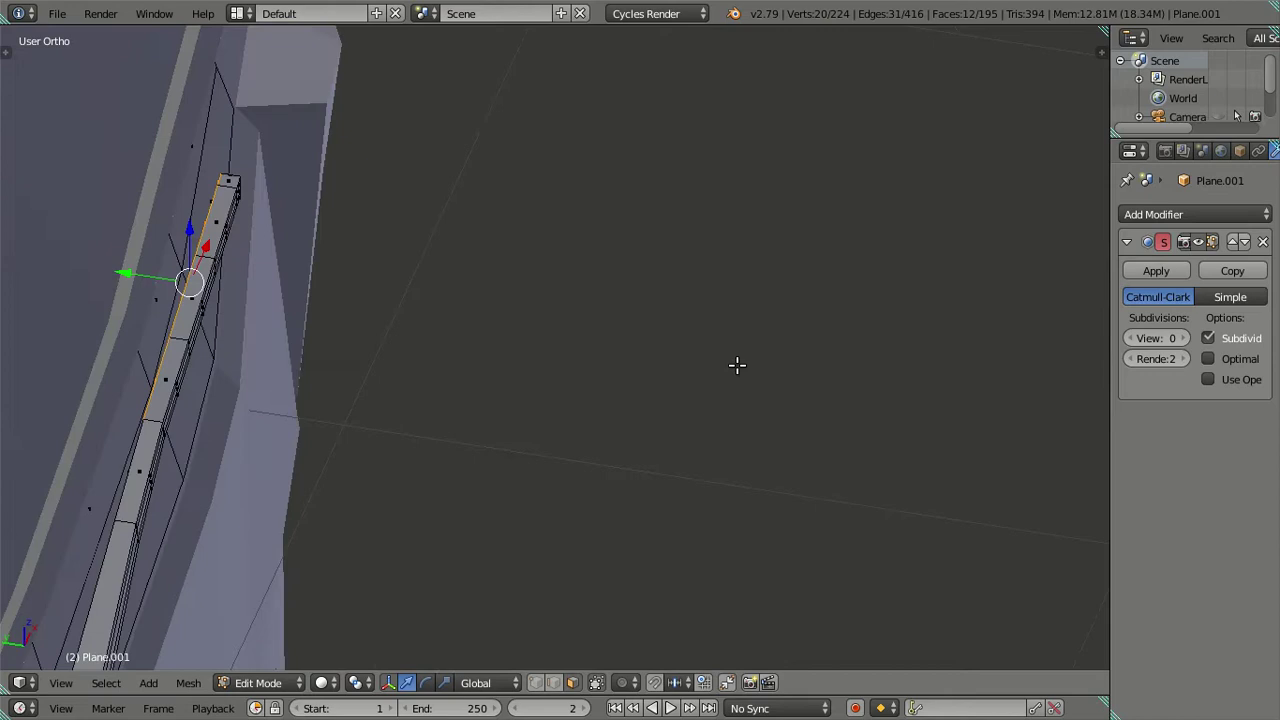
# Step: Move the extruded edge along the Y axis to form the thin strip
pyautogui.press('g')
pyautogui.press('y')
pyautogui.click(217, 280)
pyautogui.keyDown('shift'); pyautogui.moveTo(217, 280); pyautogui.dragTo(503, 311, button='middle'); pyautogui.keyUp('shift')
# Step: Dissolve the strip's extra selected edges
pyautogui.press('a')
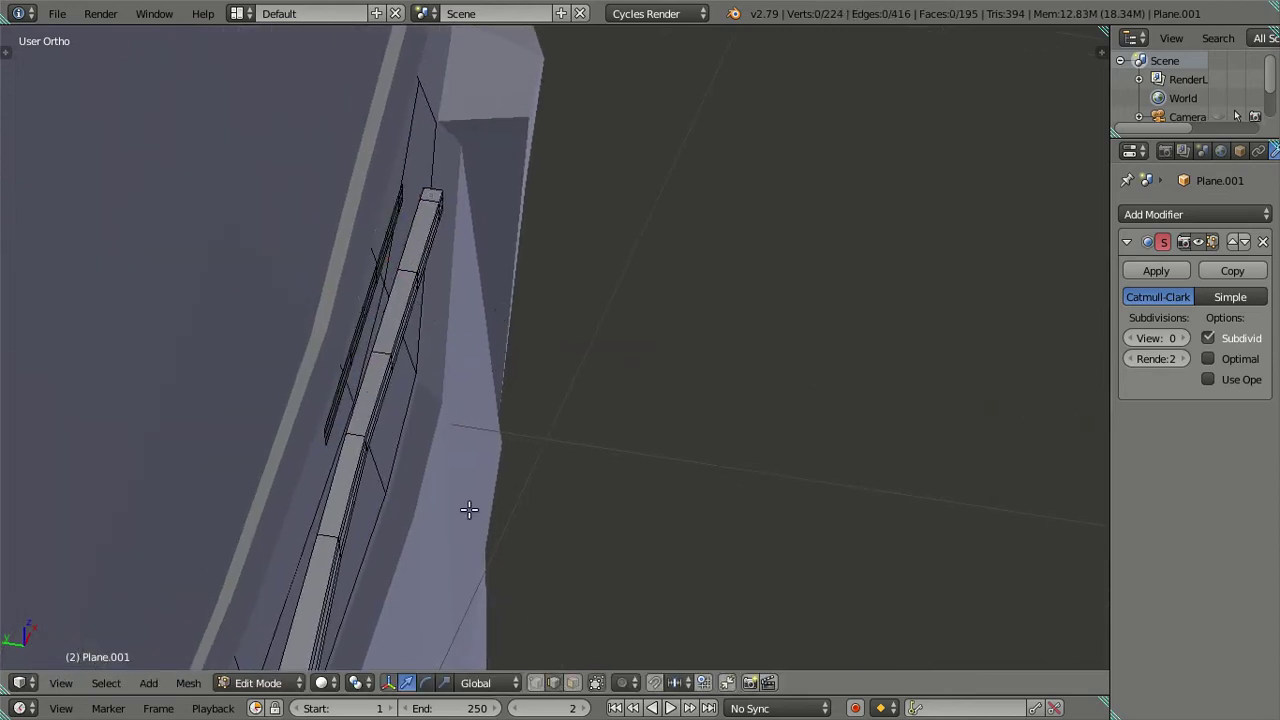
pyautogui.scroll(3, 469, 510)
pyautogui.moveTo(469, 510)
pyautogui.mouseDown(button='middle')
pyautogui.moveTo(440, 377)
pyautogui.moveTo(326, 363)
pyautogui.moveTo(612, 413)
pyautogui.mouseUp(button='middle')
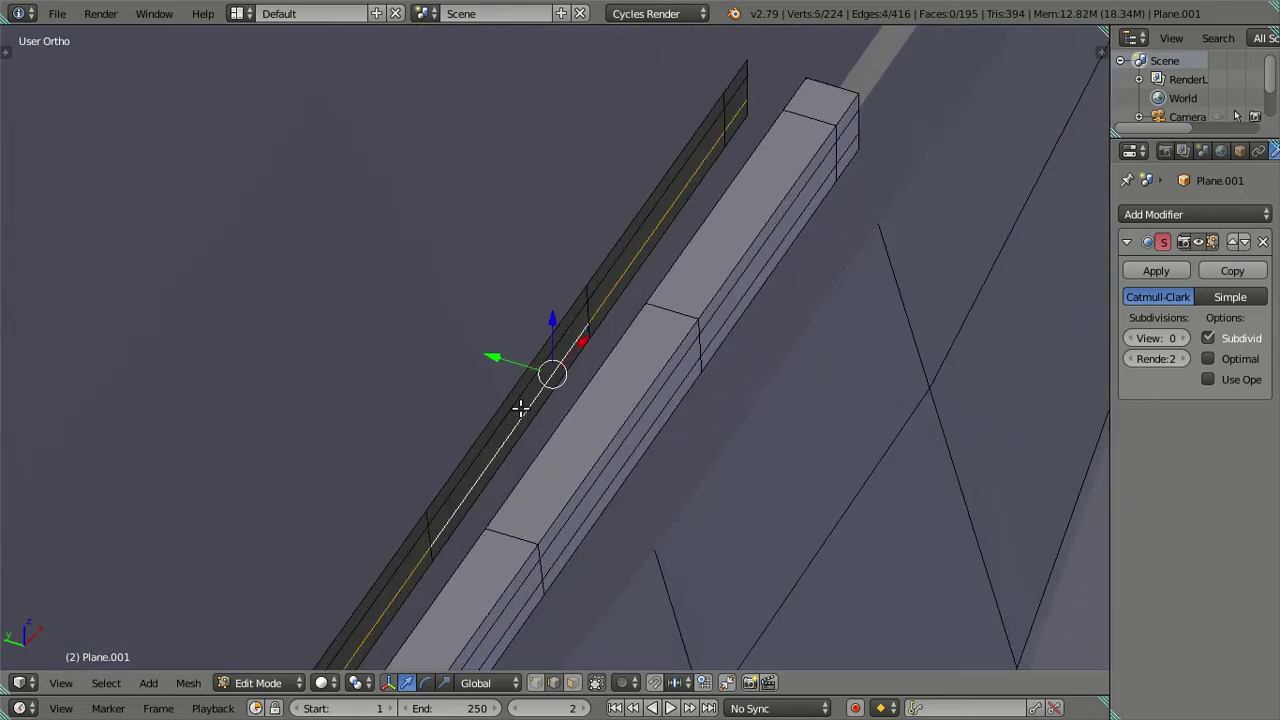
pyautogui.keyDown('alt'); pyautogui.keyDown('shift'); pyautogui.rightClick(593, 316); pyautogui.keyUp('shift'); pyautogui.keyUp('alt')
pyautogui.moveTo(586, 306)
pyautogui.mouseDown(button='middle')
pyautogui.moveTo(586, 517)
pyautogui.moveTo(580, 377)
pyautogui.mouseUp(button='middle')
pyautogui.press('x')
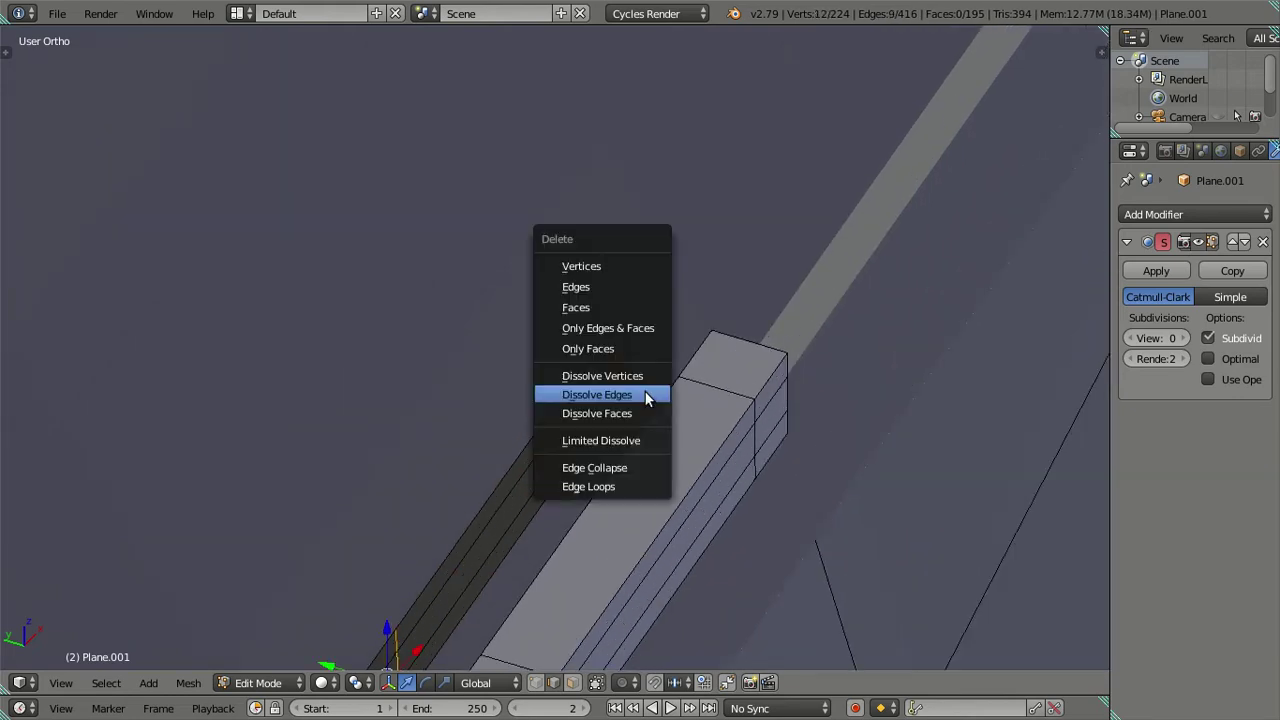
pyautogui.click(645, 391)
pyautogui.moveTo(577, 420)
pyautogui.mouseDown(button='middle')
pyautogui.moveTo(559, 356)
pyautogui.moveTo(443, 417)
pyautogui.mouseUp(button='middle')
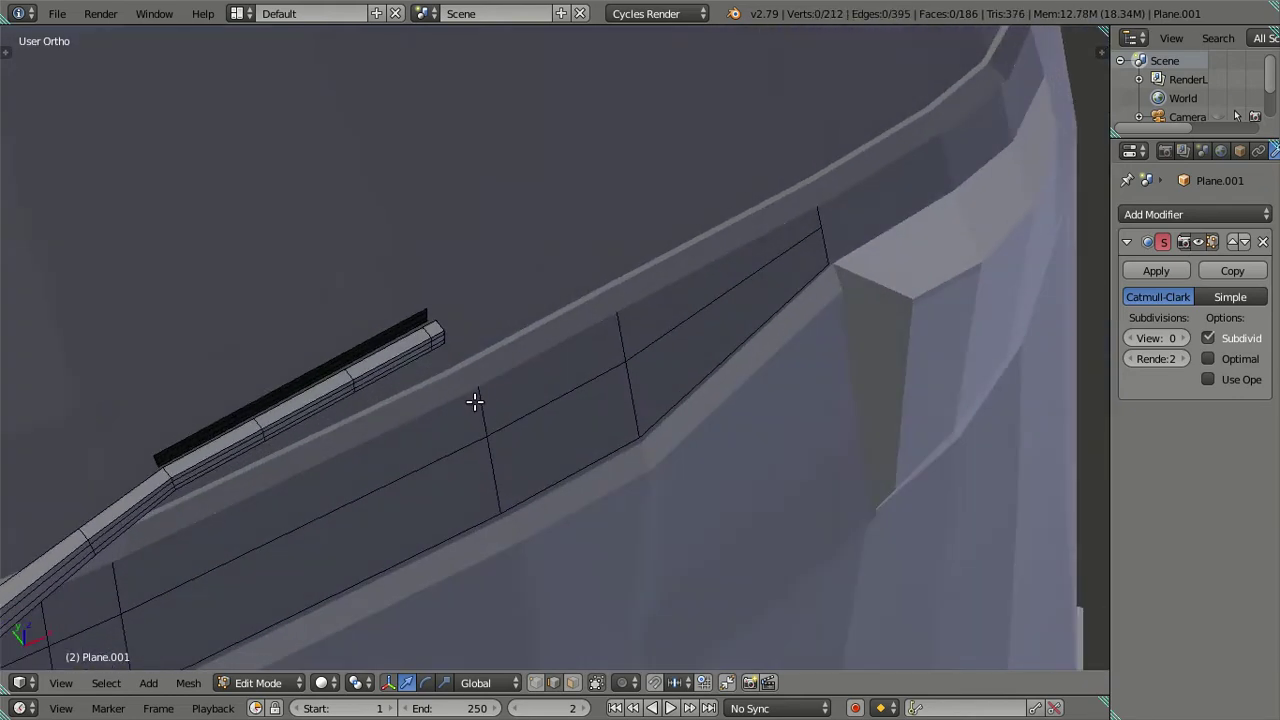
# Step: Select the linked strip, then pick the four end vertices at the arm's tip
pyautogui.rightClick(293, 407)
pyautogui.hotkey('ctrl', 'l')
pyautogui.moveTo(293, 430)
pyautogui.mouseDown(button='middle')
pyautogui.moveTo(563, 449)
pyautogui.moveTo(634, 491)
pyautogui.moveTo(493, 515)
pyautogui.moveTo(609, 543)
pyautogui.moveTo(780, 434)
pyautogui.moveTo(652, 430)
pyautogui.moveTo(849, 363)
pyautogui.moveTo(520, 337)
pyautogui.moveTo(556, 593)
pyautogui.mouseUp(button='middle')
pyautogui.scroll(2, 517, 340)
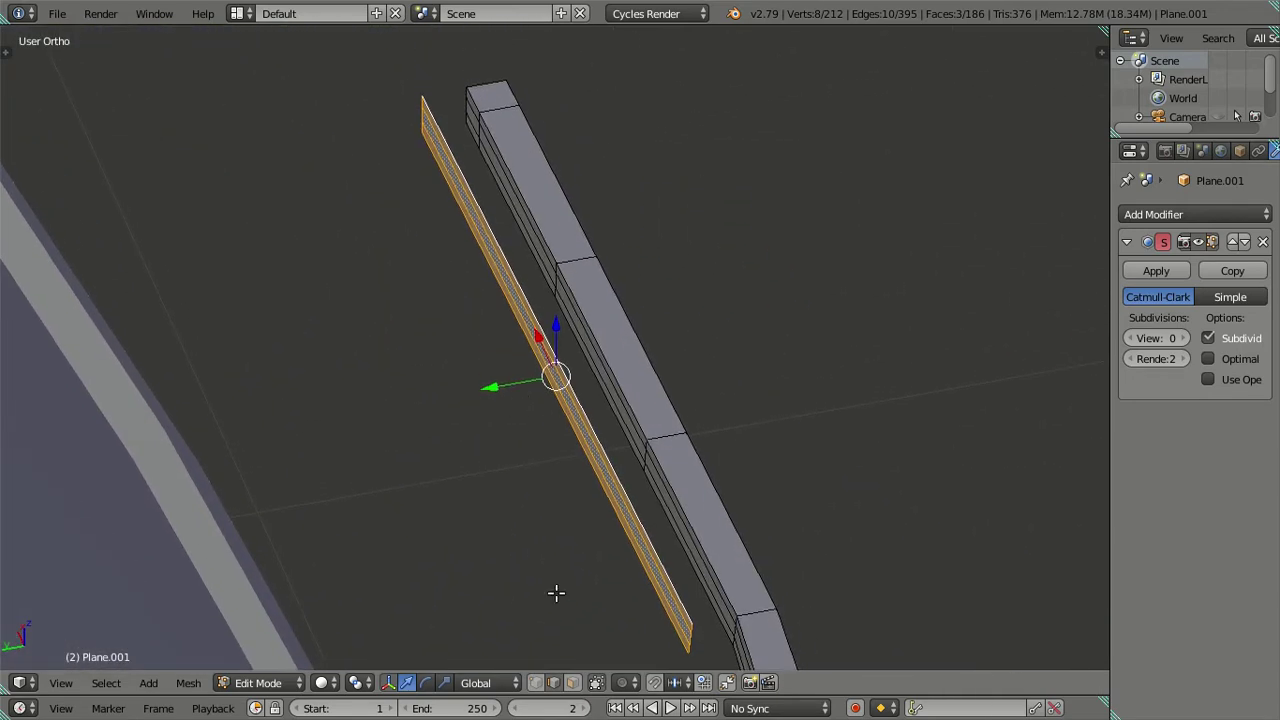
pyautogui.rightClick(735, 646)
pyautogui.moveTo(735, 646)
pyautogui.mouseDown(button='middle')
pyautogui.moveTo(786, 557)
pyautogui.moveTo(543, 551)
pyautogui.moveTo(556, 581)
pyautogui.mouseUp(button='middle')
pyautogui.scroll(1, 543, 551)
pyautogui.keyDown('shift'); pyautogui.scroll(1, 556, 581); pyautogui.keyUp('shift')
pyautogui.keyDown('shift'); pyautogui.rightClick(773, 567); pyautogui.keyUp('shift')
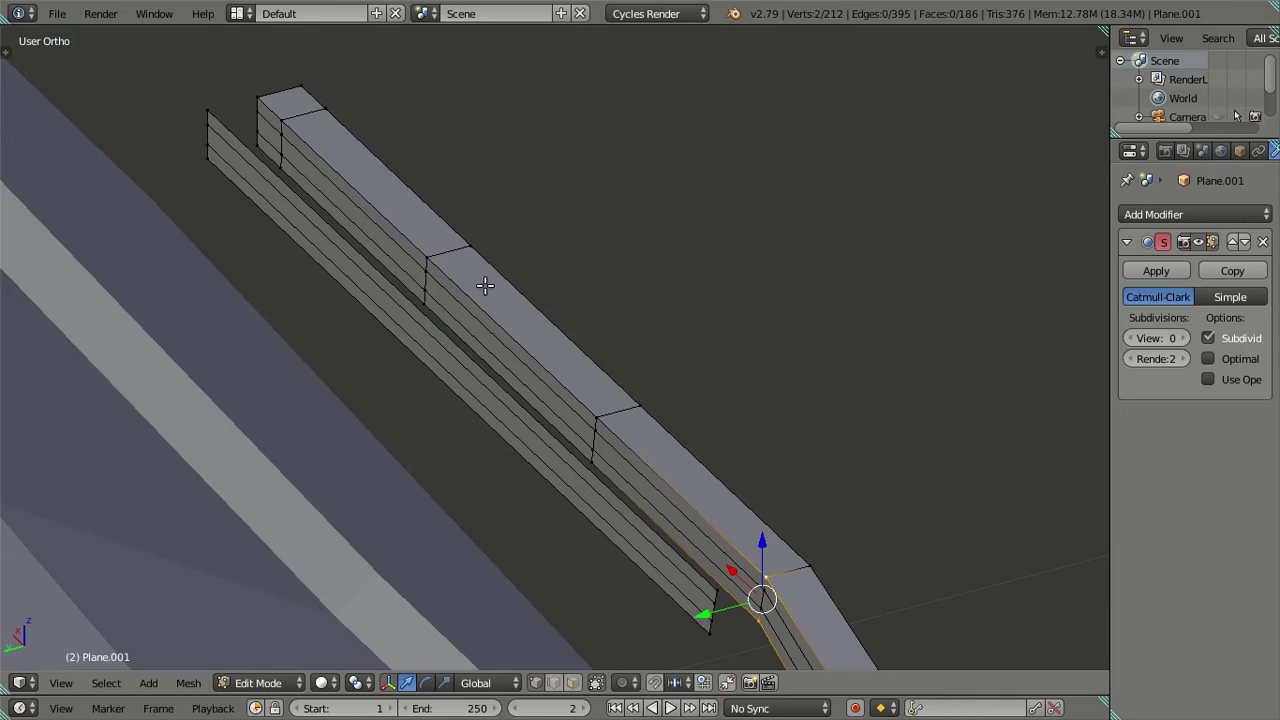
pyautogui.keyDown('shift'); pyautogui.moveTo(466, 278); pyautogui.dragTo(564, 400, button='middle'); pyautogui.keyUp('shift')
pyautogui.keyDown('shift'); pyautogui.rightClick(365, 275); pyautogui.keyUp('shift')
pyautogui.keyDown('shift'); pyautogui.rightClick(360, 228); pyautogui.keyUp('shift')
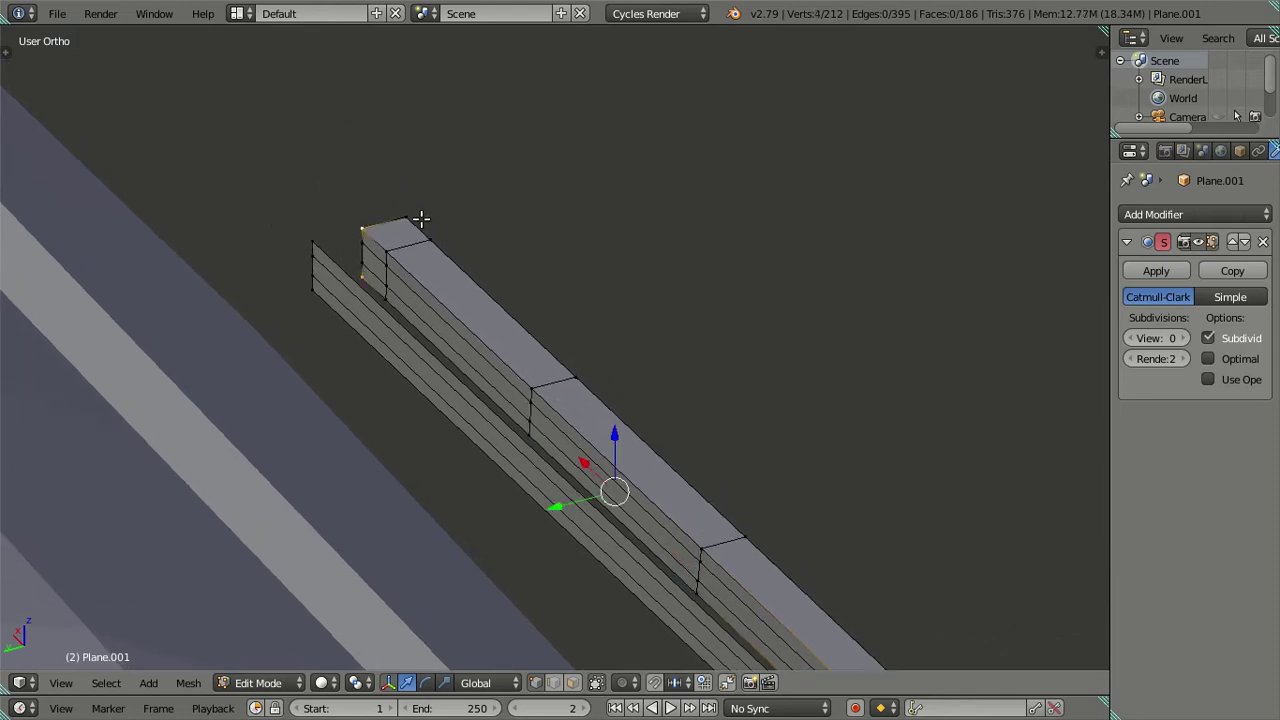
# Step: Snap the 3D cursor to the selected end vertices, then to the whole thin strip
pyautogui.hotkey('shift', 's')
pyautogui.click(700, 355)
pyautogui.rightClick(291, 287)
pyautogui.hotkey('ctrl', 'l')
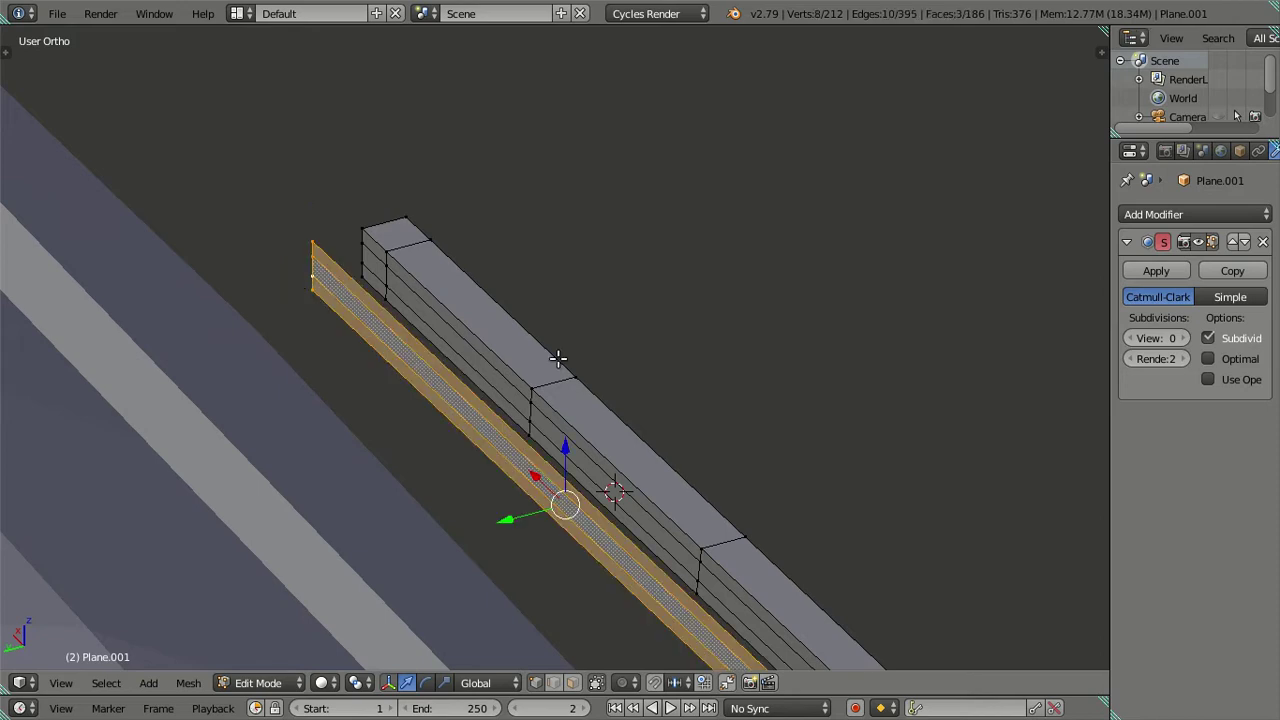
pyautogui.hotkey('shift', 's')
pyautogui.click(720, 329)
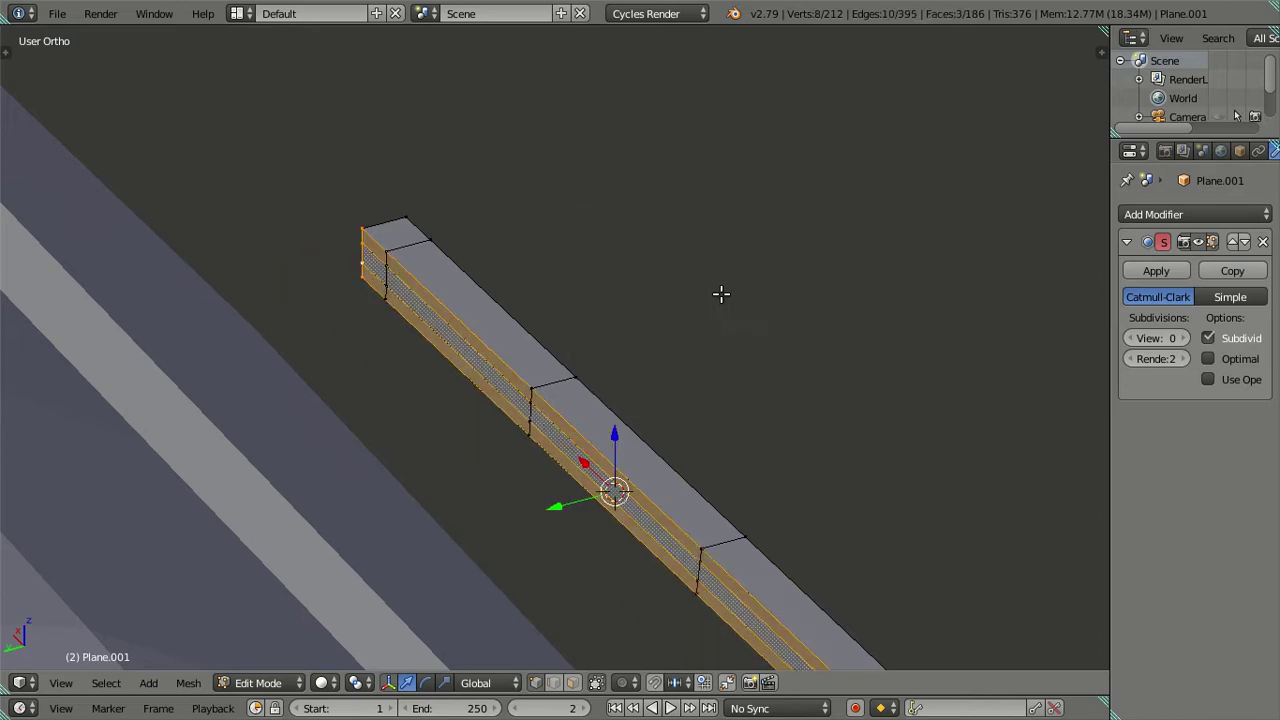
# Step: Extrude the thin strip's faces along their normal to give the blade slight thickness
pyautogui.scroll(-3, 703, 326)
pyautogui.moveTo(703, 326)
pyautogui.mouseDown(button='middle')
pyautogui.moveTo(669, 422)
pyautogui.moveTo(614, 443)
pyautogui.moveTo(629, 471)
pyautogui.moveTo(653, 431)
pyautogui.mouseUp(button='middle')
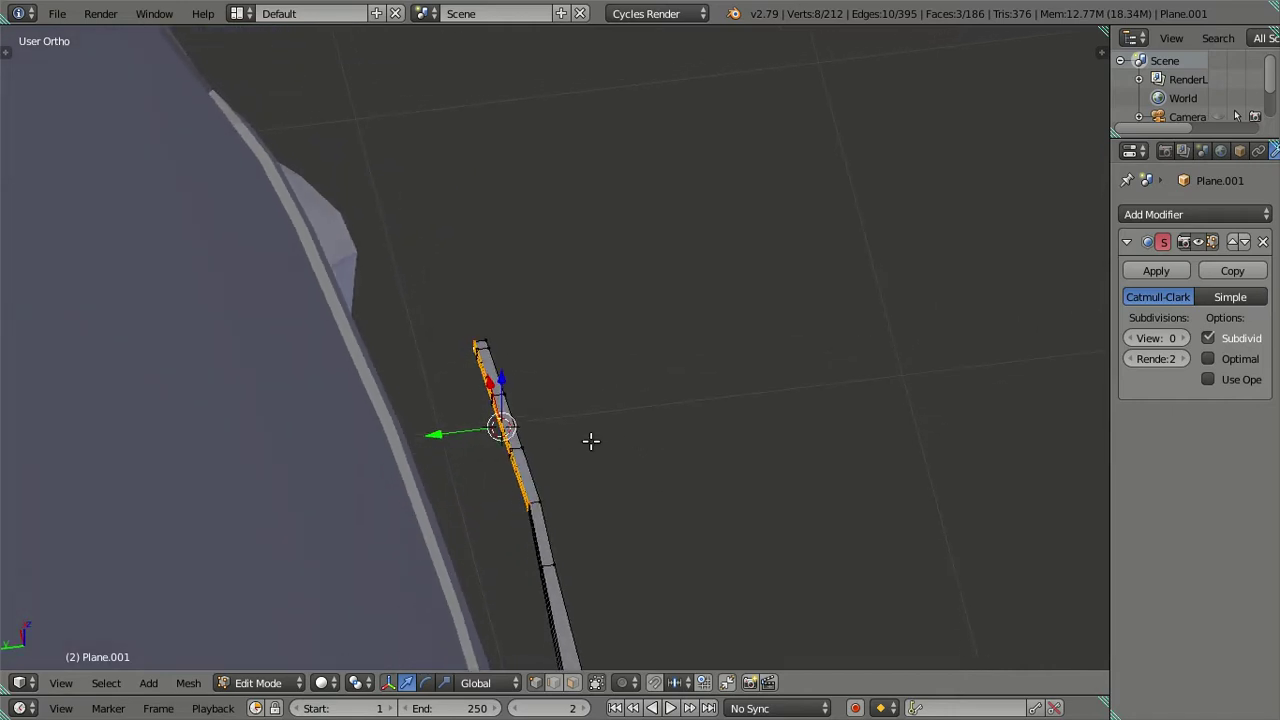
pyautogui.press('e')
pyautogui.rightClick(748, 456)
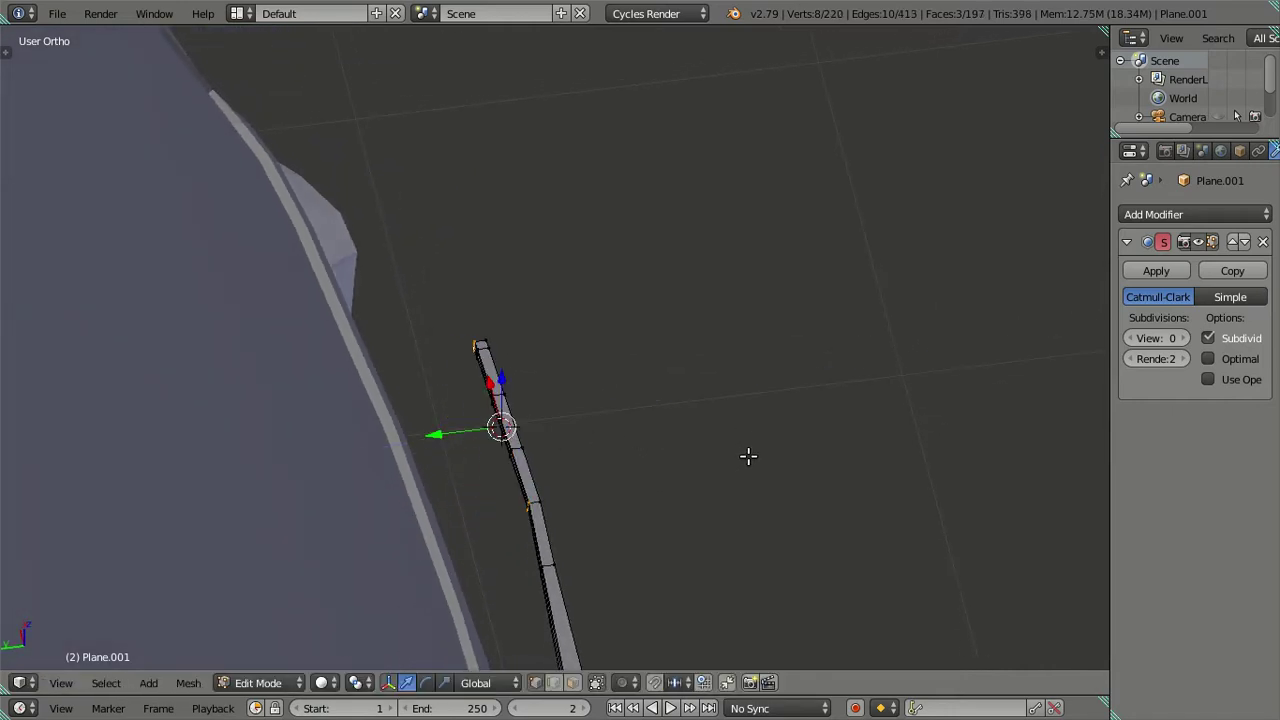
pyautogui.hotkey('ctrl', 'z')
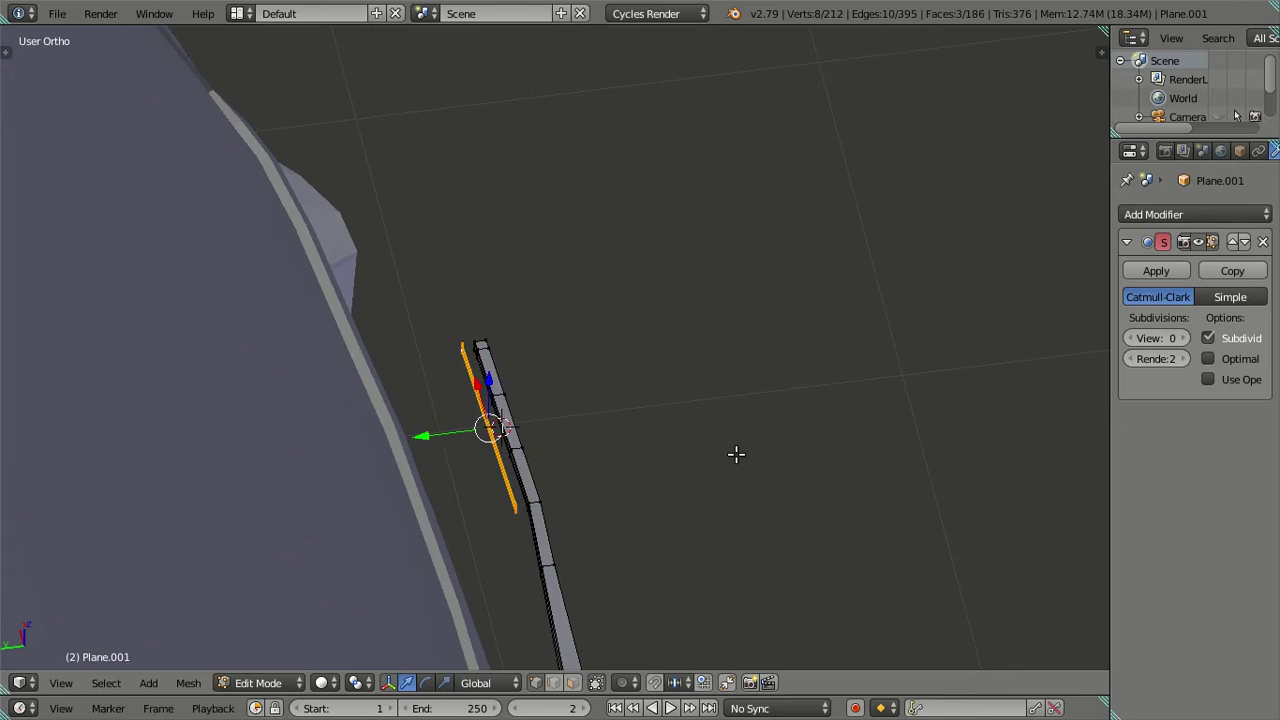
pyautogui.hotkey('ctrl', 'z')
pyautogui.press('e')
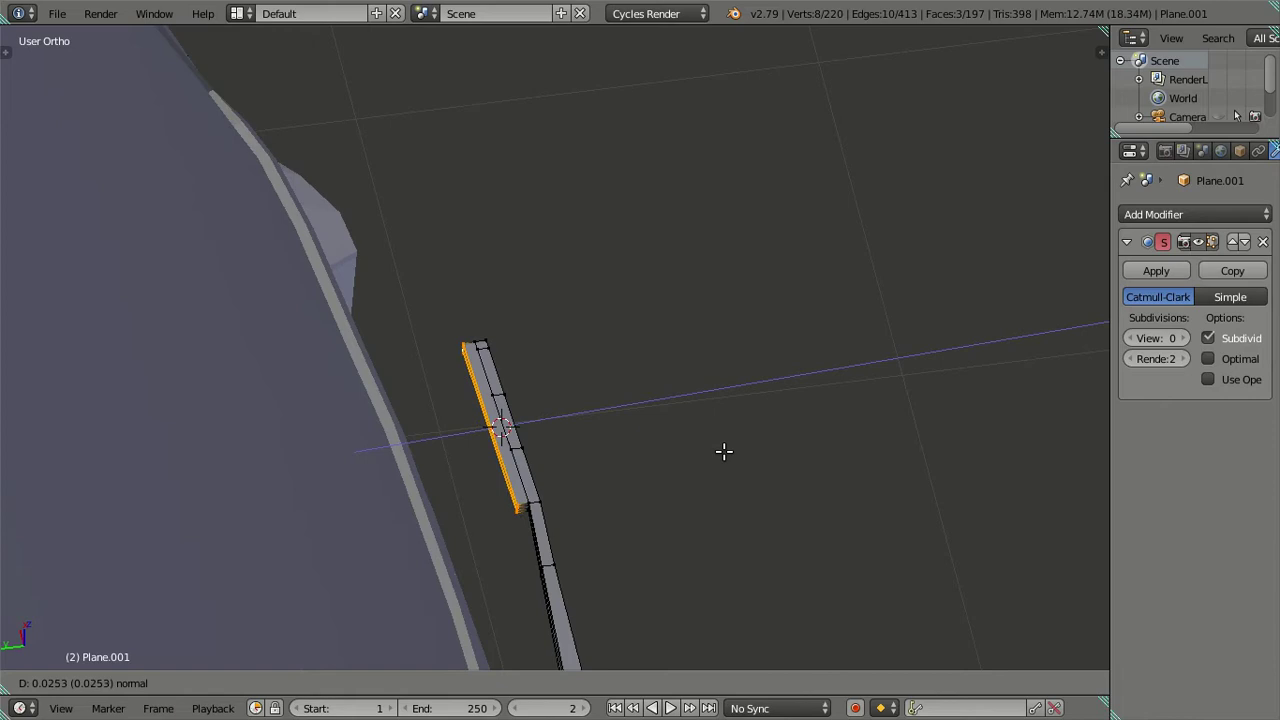
# Step: Extrude the wiper bar outward by 0.025 and deselect everything
pyautogui.write('.03')
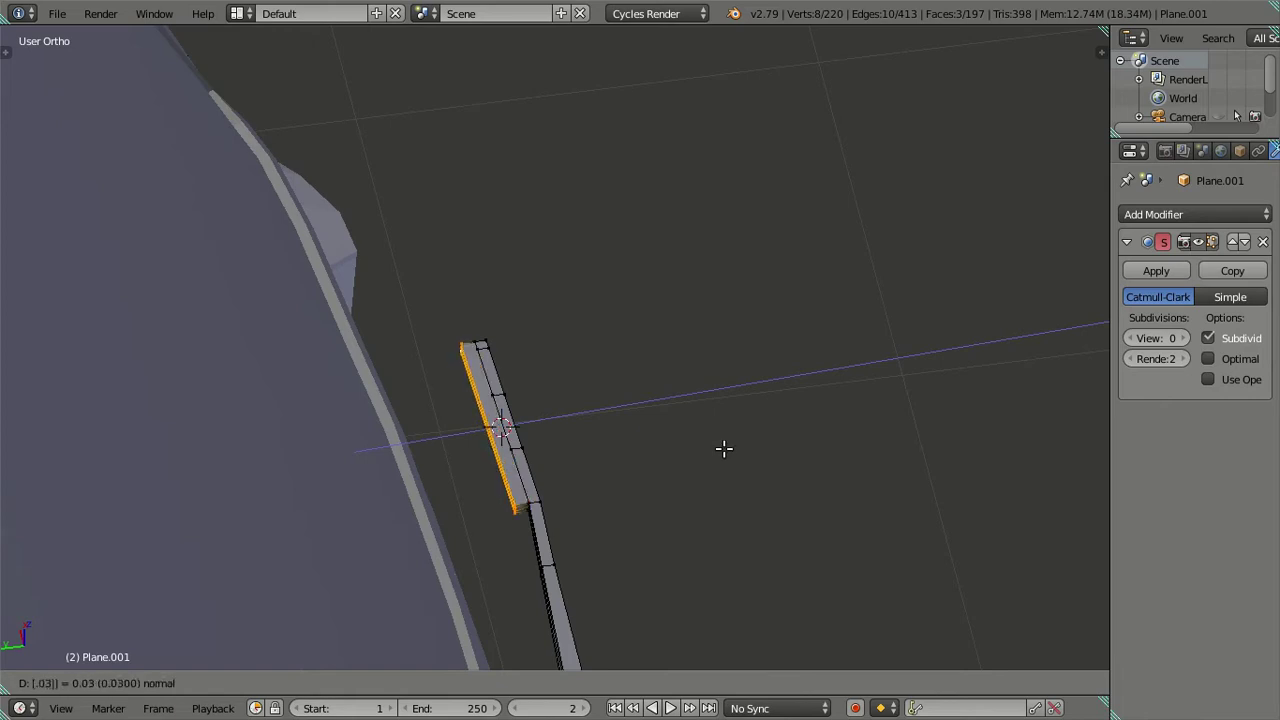
pyautogui.press('BackSpace')
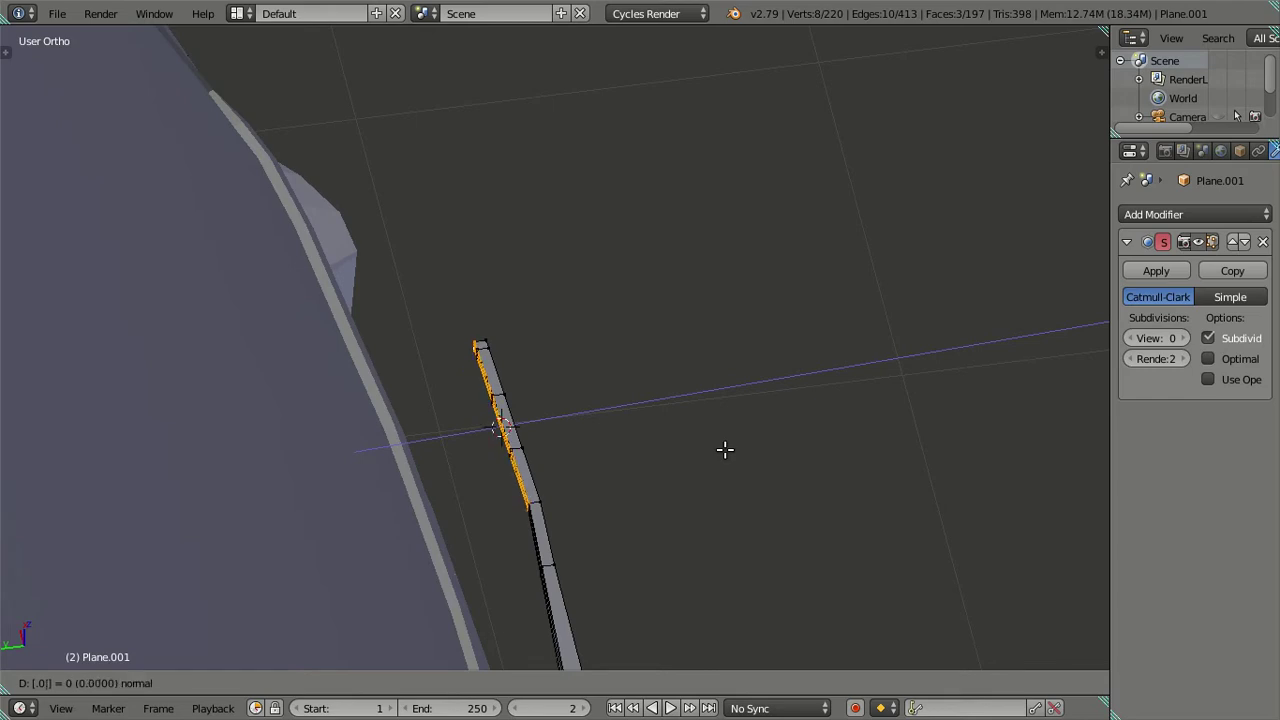
pyautogui.write('25')
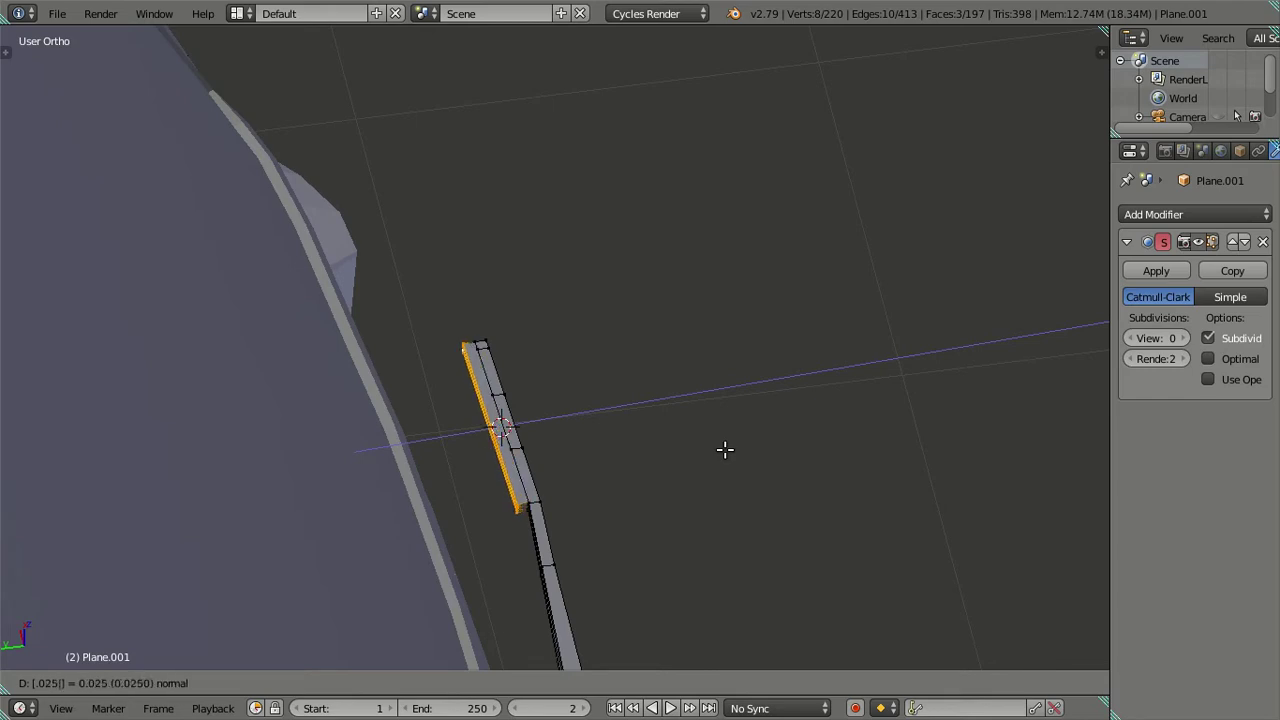
pyautogui.press('Return')
pyautogui.press('a')
# Step: Dissolve the two redundant edge loops at the bar's end
pyautogui.moveTo(723, 449)
pyautogui.mouseDown(button='middle')
pyautogui.moveTo(803, 494)
pyautogui.moveTo(771, 514)
pyautogui.moveTo(367, 500)
pyautogui.moveTo(409, 331)
pyautogui.moveTo(431, 363)
pyautogui.moveTo(506, 357)
pyautogui.moveTo(501, 380)
pyautogui.mouseUp(button='middle')
pyautogui.scroll(2, 377, 474)
pyautogui.scroll(2, 465, 347)
pyautogui.keyDown('alt'); pyautogui.rightClick(640, 377); pyautogui.keyUp('alt')
pyautogui.press('x')
pyautogui.click(646, 374)
pyautogui.keyDown('alt'); pyautogui.rightClick(616, 399); pyautogui.keyUp('alt')
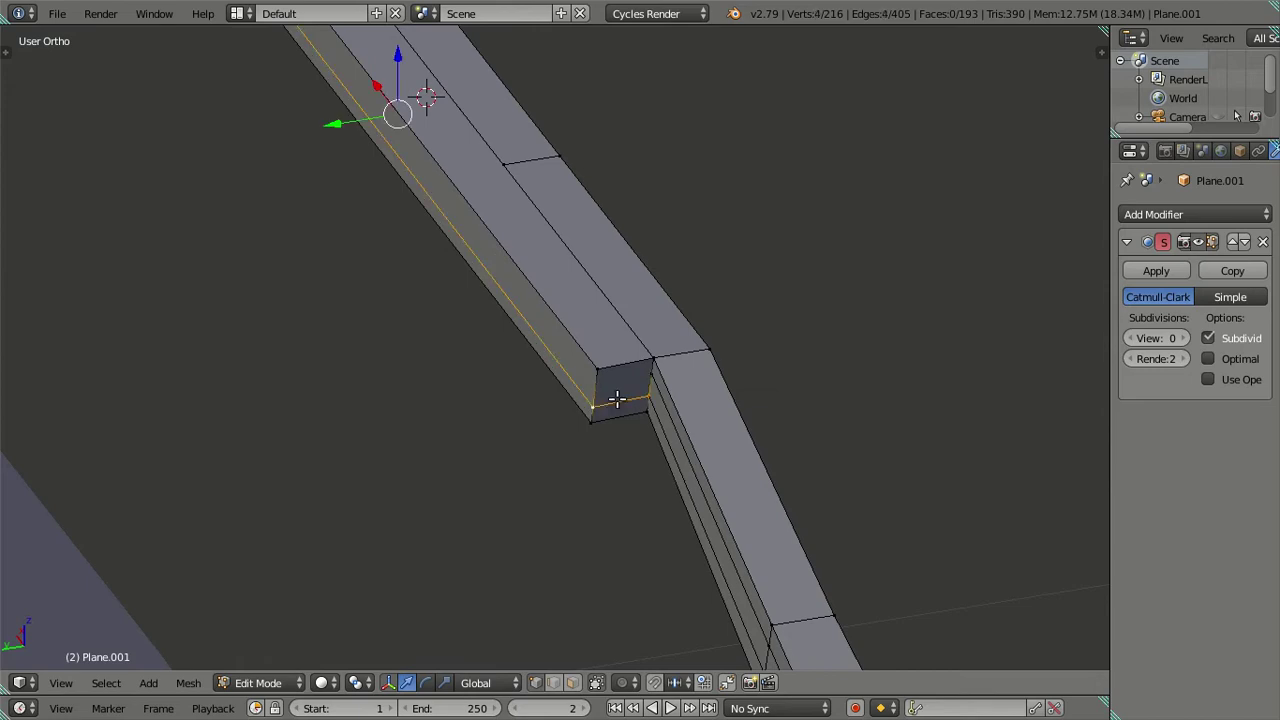
pyautogui.press('x')
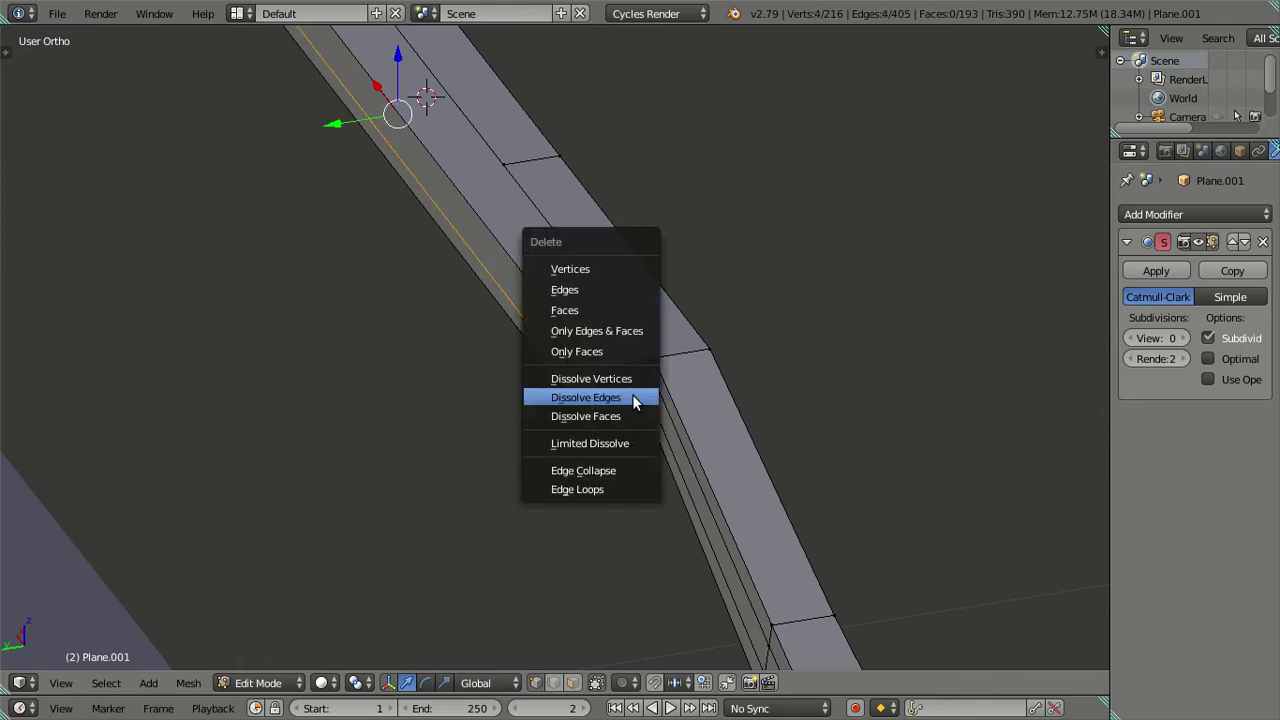
pyautogui.click(632, 397)
pyautogui.scroll(-3, 586, 391)
pyautogui.scroll(-2, 575, 385)
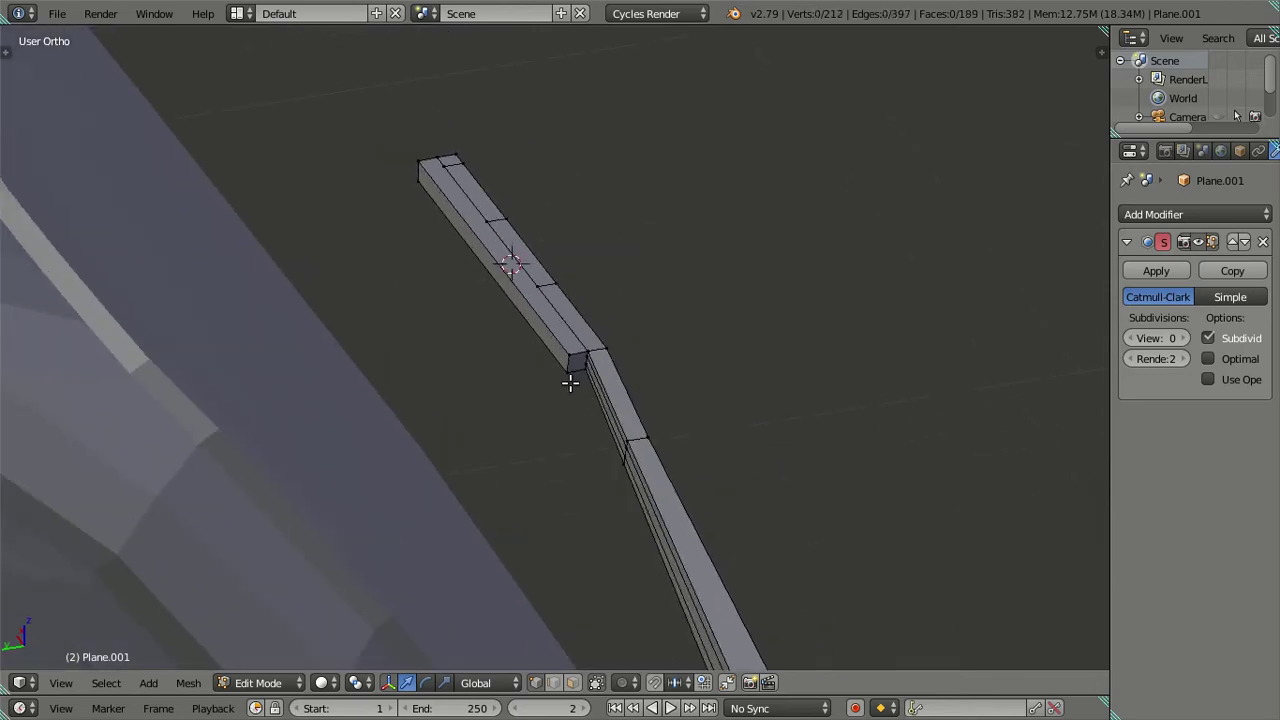
pyautogui.scroll(-3, 570, 383)
pyautogui.moveTo(571, 380)
pyautogui.mouseDown(button='middle')
pyautogui.moveTo(506, 480)
pyautogui.moveTo(534, 486)
pyautogui.moveTo(545, 458)
pyautogui.moveTo(491, 500)
pyautogui.moveTo(350, 420)
pyautogui.moveTo(251, 388)
pyautogui.moveTo(177, 460)
pyautogui.moveTo(363, 654)
pyautogui.moveTo(495, 497)
pyautogui.moveTo(703, 340)
pyautogui.mouseUp(button='middle')
pyautogui.press('KP_1')
pyautogui.scroll(6, 597, 366)
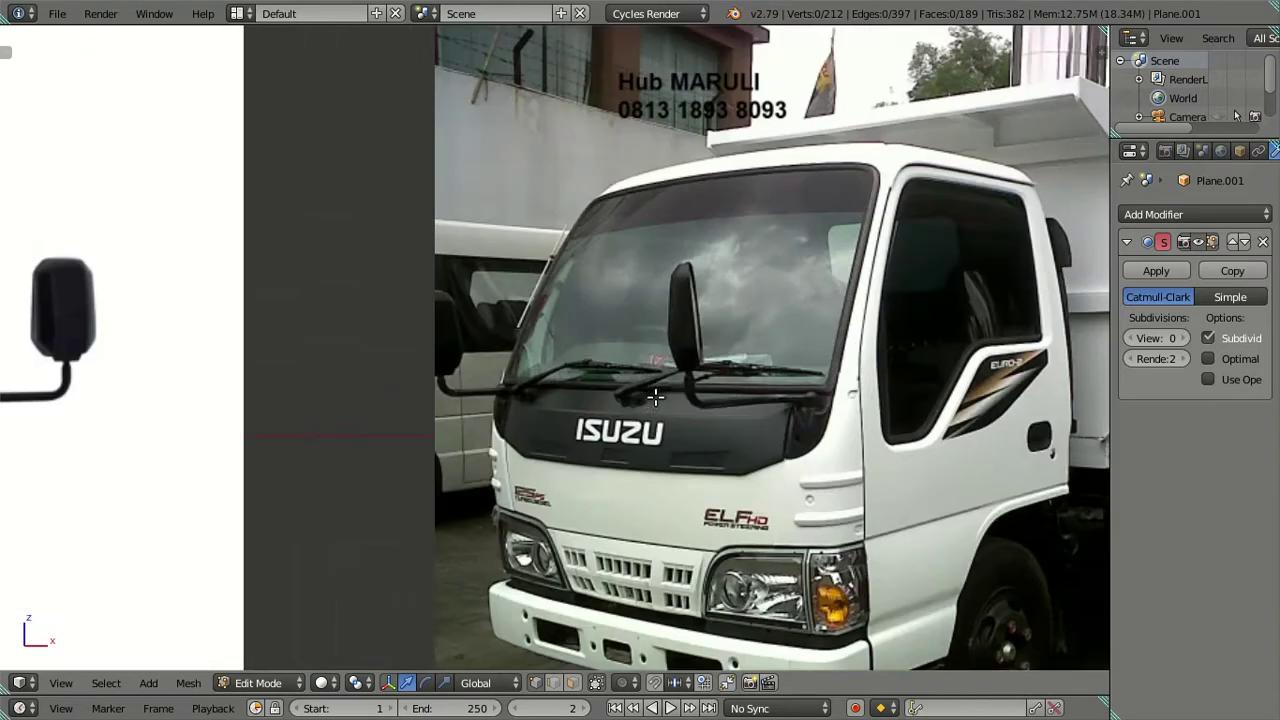
pyautogui.scroll(2, 625, 378)
pyautogui.scroll(1, 658, 393)
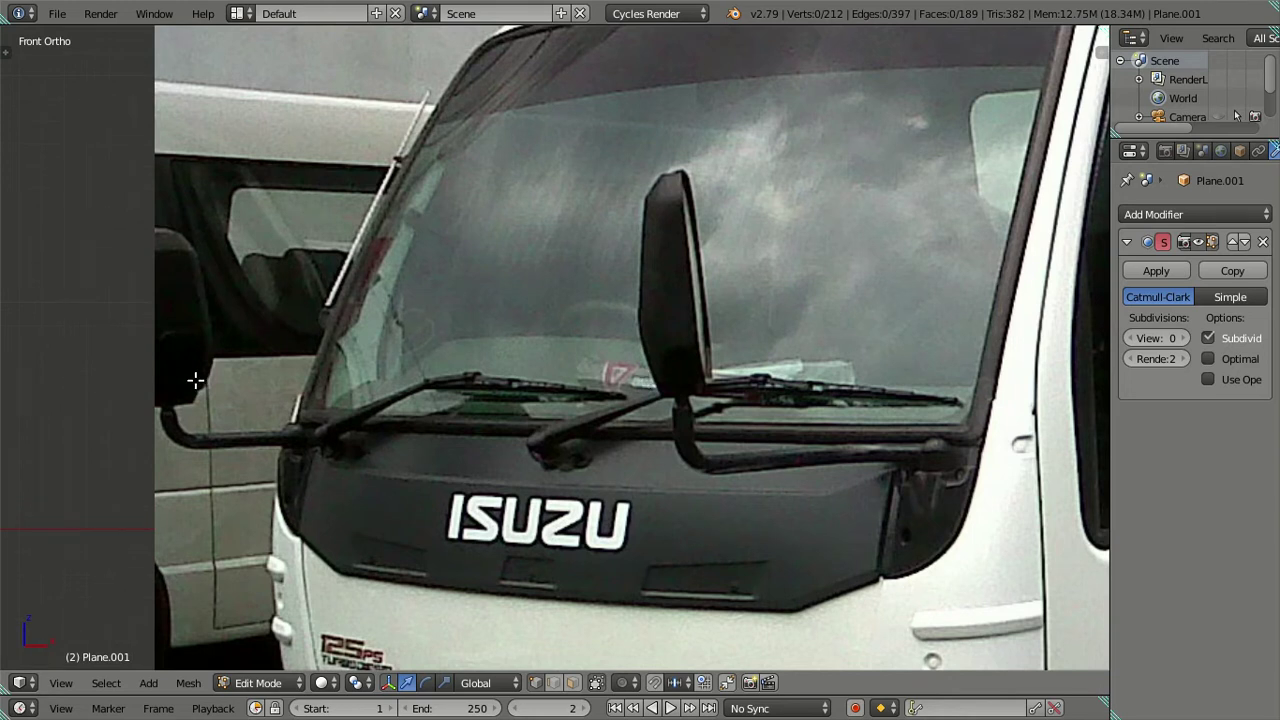
pyautogui.scroll(1, 195, 380)
pyautogui.scroll(-7, 195, 380)
pyautogui.keyDown('shift'); pyautogui.moveTo(195, 380); pyautogui.dragTo(300, 335, button='middle'); pyautogui.keyUp('shift')
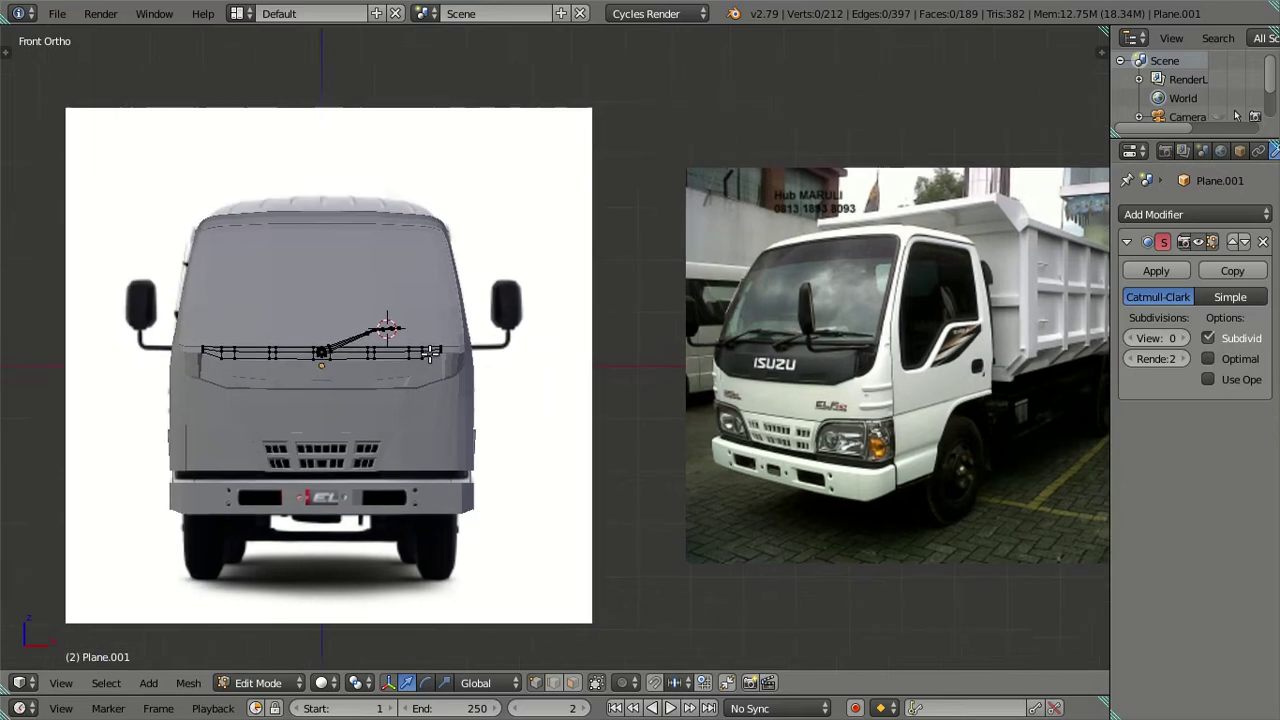
pyautogui.scroll(6, 300, 335)
pyautogui.moveTo(446, 323)
pyautogui.mouseDown(button='middle')
pyautogui.moveTo(360, 366)
pyautogui.moveTo(386, 403)
pyautogui.mouseUp(button='middle')
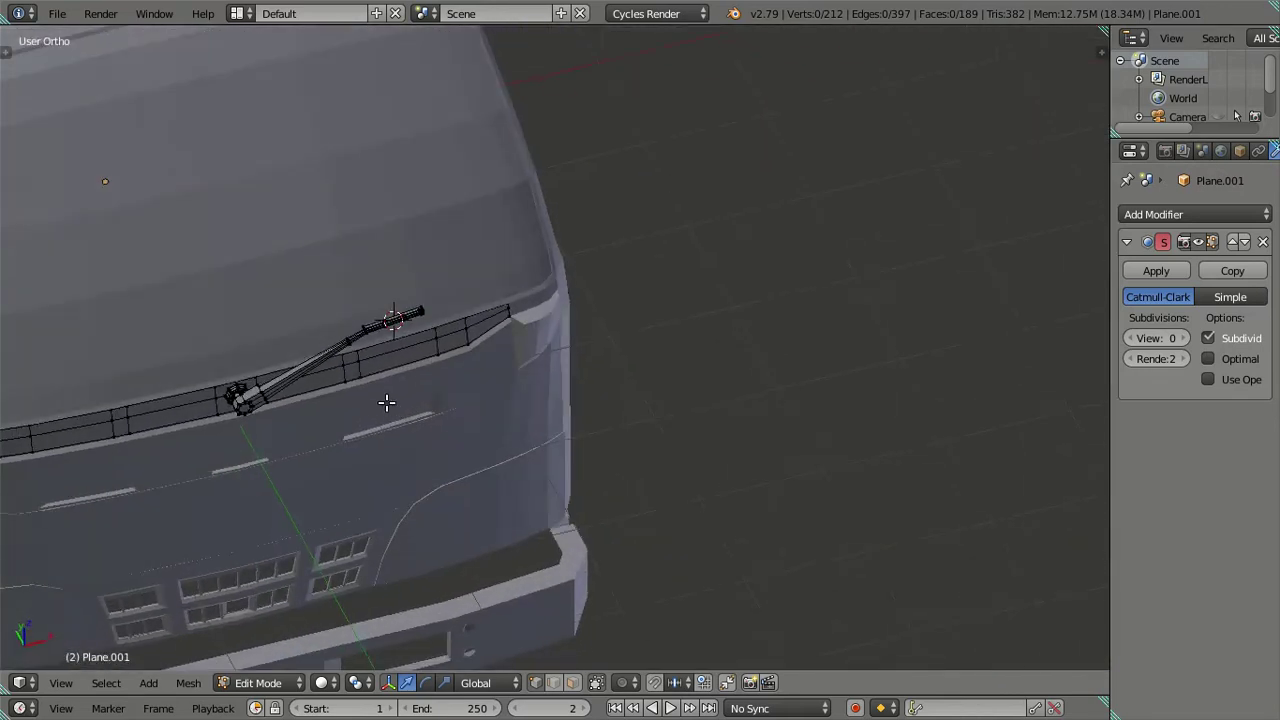
pyautogui.scroll(3, 334, 331)
pyautogui.moveTo(334, 331)
pyautogui.mouseDown(button='middle')
pyautogui.moveTo(684, 364)
pyautogui.moveTo(663, 357)
pyautogui.moveTo(723, 314)
pyautogui.moveTo(526, 329)
pyautogui.moveTo(657, 363)
pyautogui.moveTo(714, 337)
pyautogui.mouseUp(button='middle')
pyautogui.rightClick(728, 334)
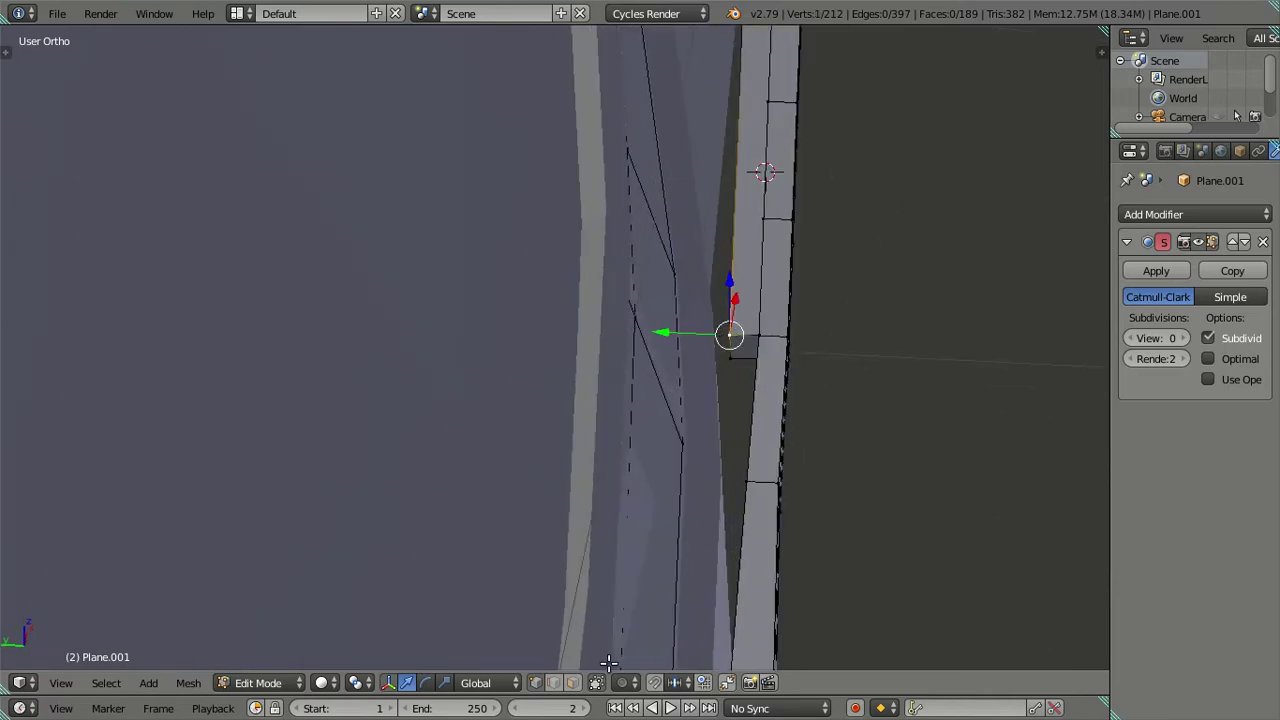
pyautogui.click(573, 682)
pyautogui.rightClick(730, 352)
pyautogui.moveTo(730, 352)
pyautogui.mouseDown(button='middle')
pyautogui.moveTo(737, 289)
pyautogui.moveTo(491, 291)
pyautogui.moveTo(516, 398)
pyautogui.moveTo(654, 428)
pyautogui.mouseUp(button='middle')
pyautogui.scroll(2, 516, 398)
pyautogui.keyDown('shift'); pyautogui.rightClick(523, 426); pyautogui.keyUp('shift')
pyautogui.scroll(-3, 523, 426)
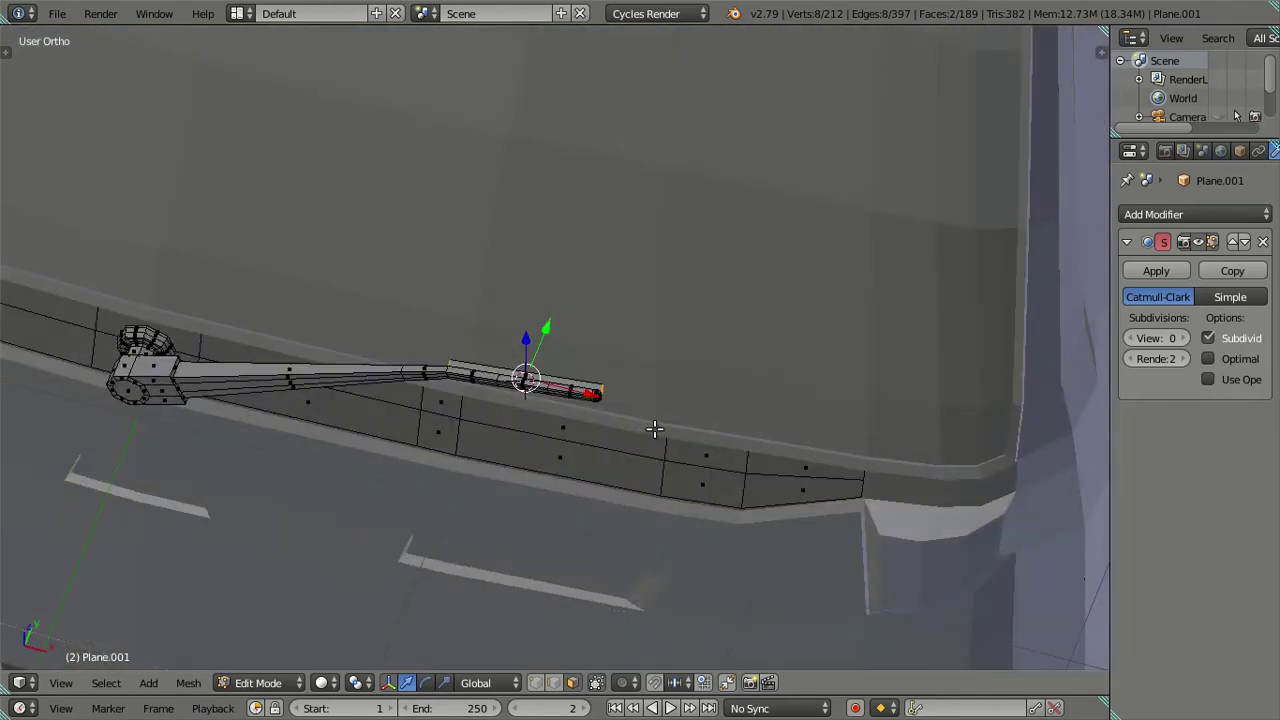
pyautogui.press('e')
pyautogui.press('s')
pyautogui.press('x')
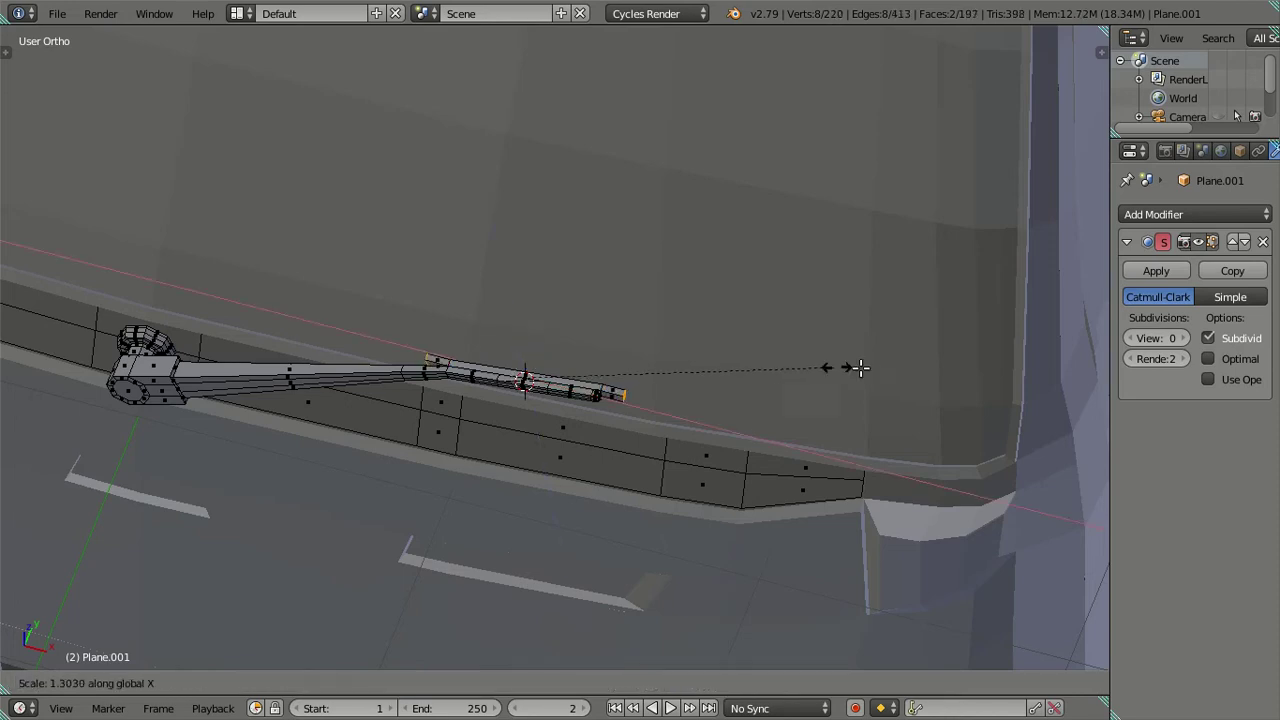
pyautogui.press('Escape')
pyautogui.moveTo(865, 385)
pyautogui.mouseDown(button='middle')
pyautogui.moveTo(903, 237)
pyautogui.moveTo(846, 286)
pyautogui.moveTo(663, 343)
pyautogui.moveTo(723, 354)
pyautogui.mouseUp(button='middle')
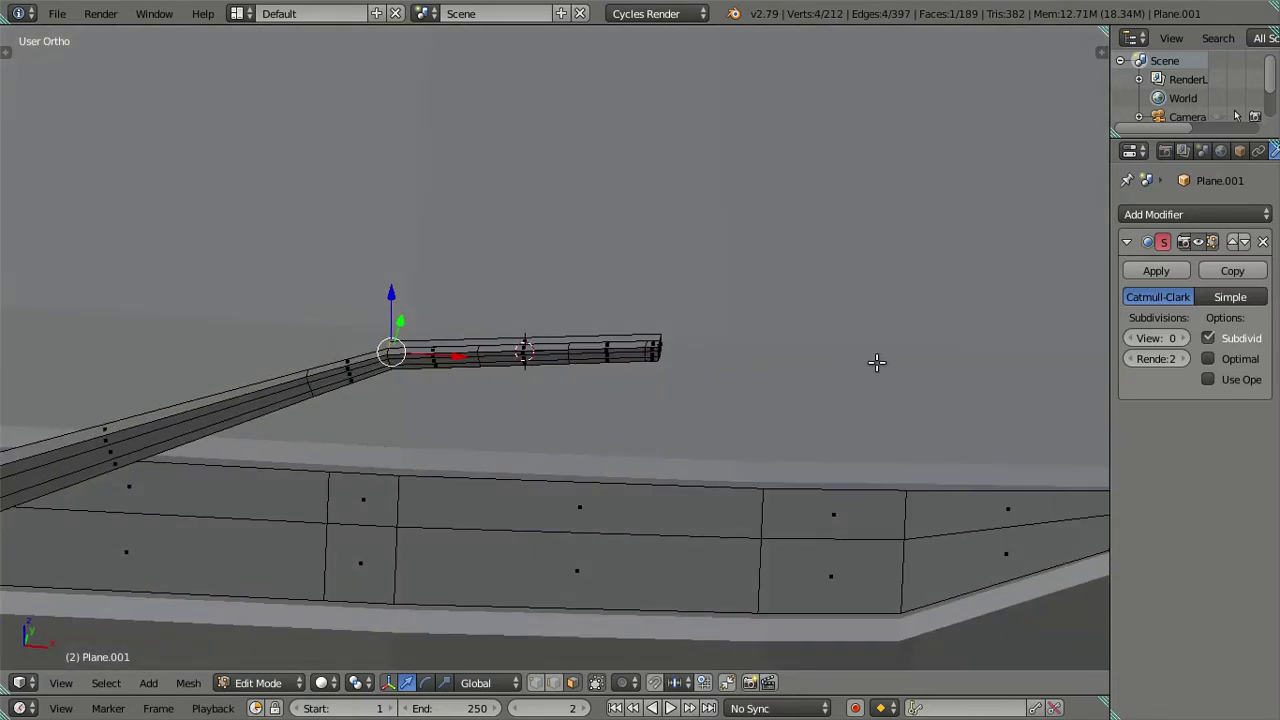
pyautogui.press('e')
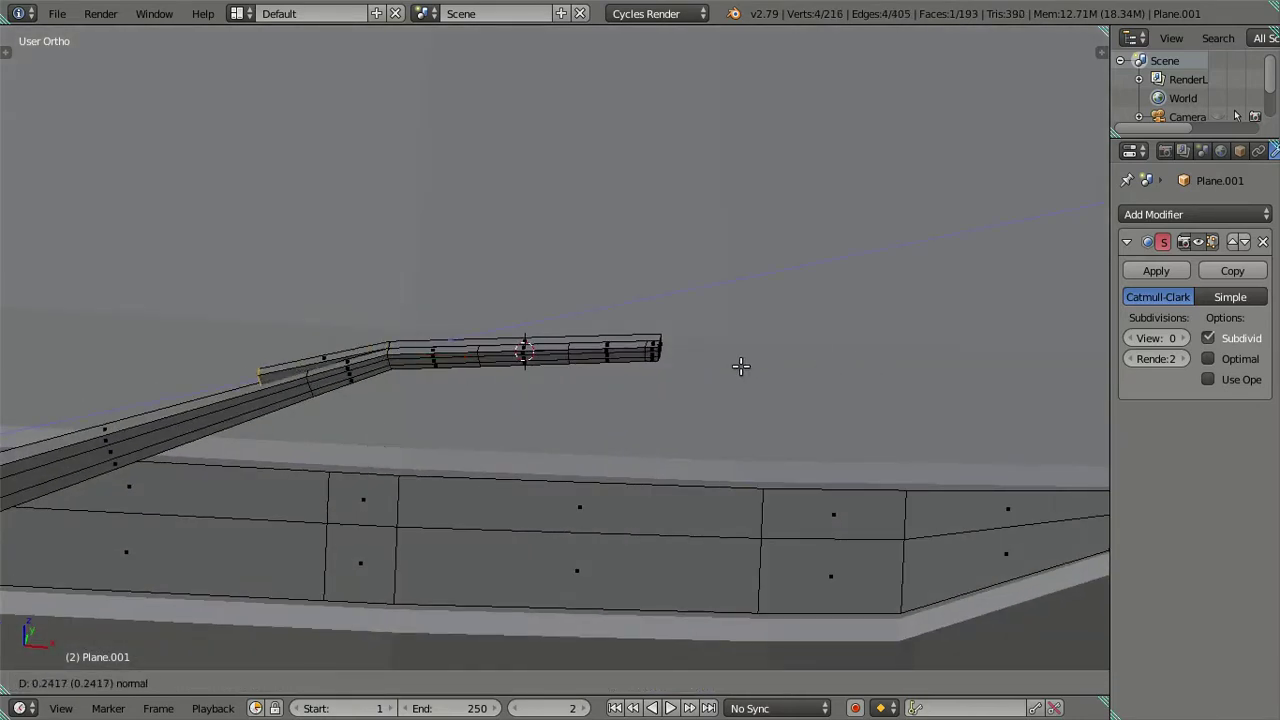
pyautogui.press('Escape')
pyautogui.press('a')
pyautogui.moveTo(740, 366)
pyautogui.mouseDown(button='middle')
pyautogui.moveTo(596, 384)
pyautogui.moveTo(633, 384)
pyautogui.mouseUp(button='middle')
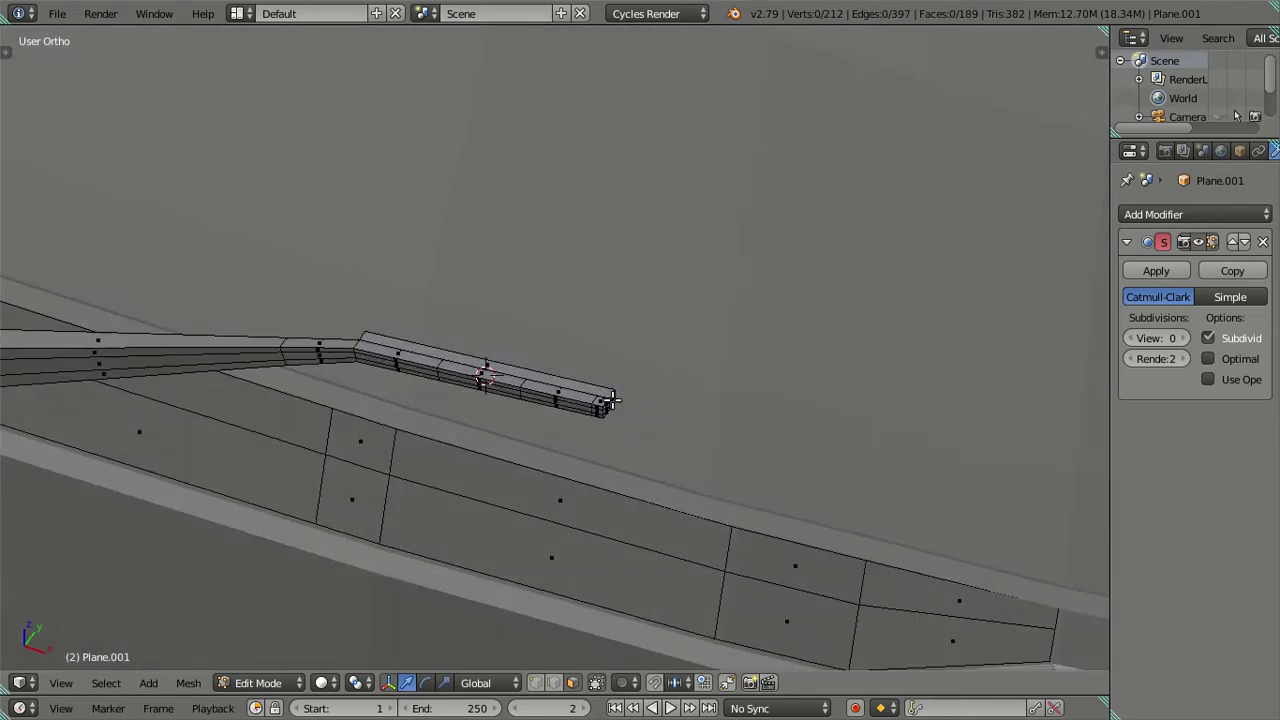
pyautogui.moveTo(640, 378)
pyautogui.mouseDown(button='middle')
pyautogui.moveTo(670, 446)
pyautogui.moveTo(516, 393)
pyautogui.moveTo(563, 339)
pyautogui.mouseUp(button='middle')
pyautogui.keyDown('alt'); pyautogui.rightClick(672, 448); pyautogui.keyUp('alt')
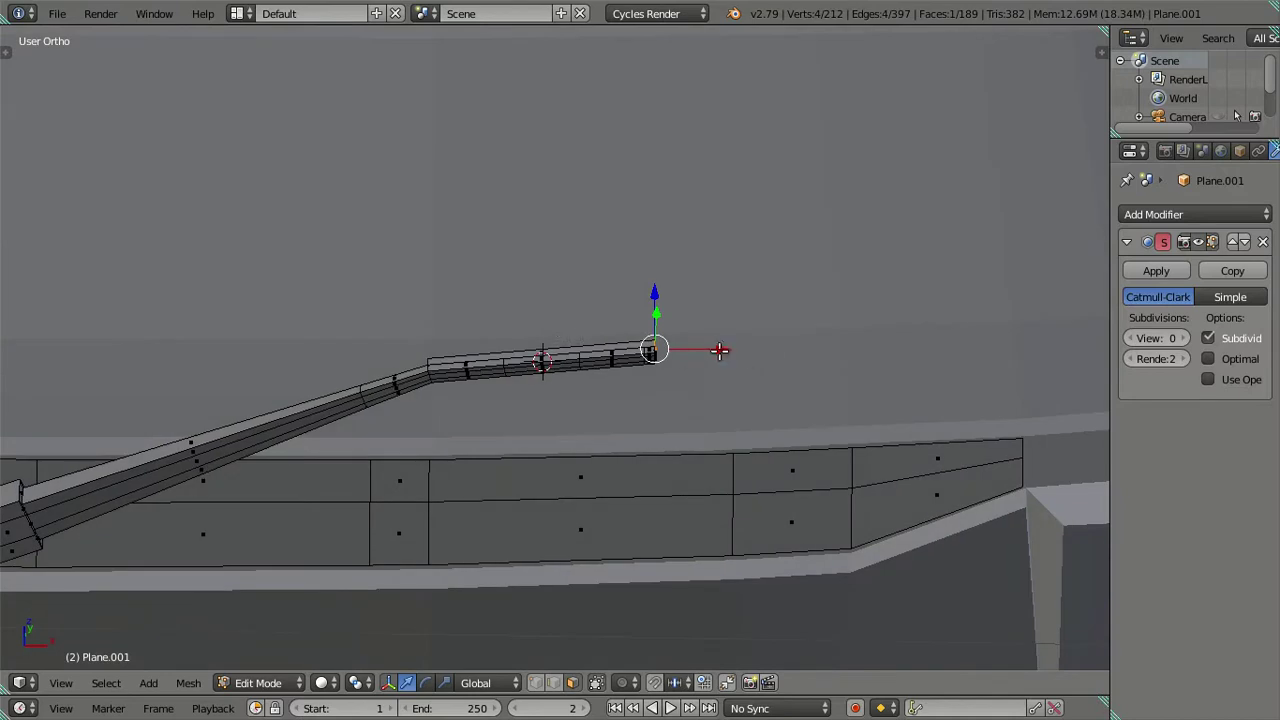
pyautogui.moveTo(720, 350); pyautogui.dragTo(986, 331)
pyautogui.press('Escape')
pyautogui.moveTo(851, 335)
pyautogui.mouseDown(button='middle')
pyautogui.moveTo(854, 277)
pyautogui.moveTo(931, 237)
pyautogui.mouseUp(button='middle')
# Step: Show the numeric transform panel and check a vertex lower on the arm
pyautogui.press('n')
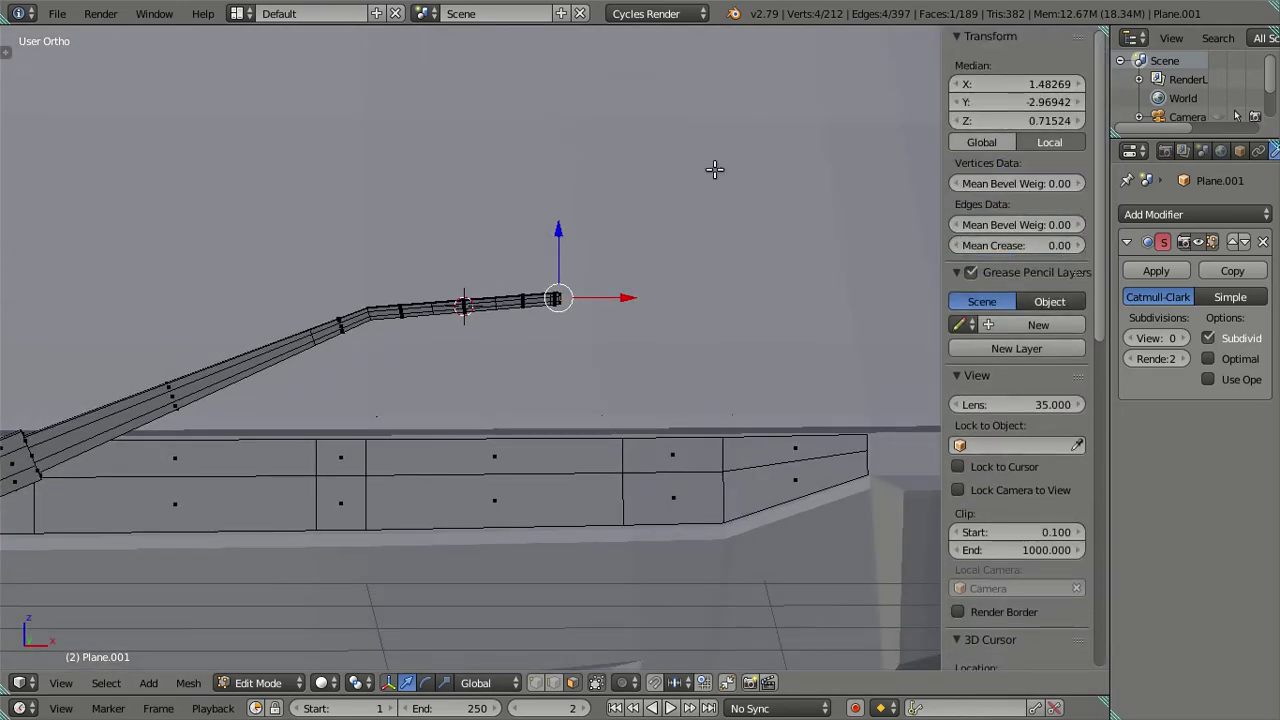
pyautogui.moveTo(714, 169); pyautogui.dragTo(599, 311, button='middle')
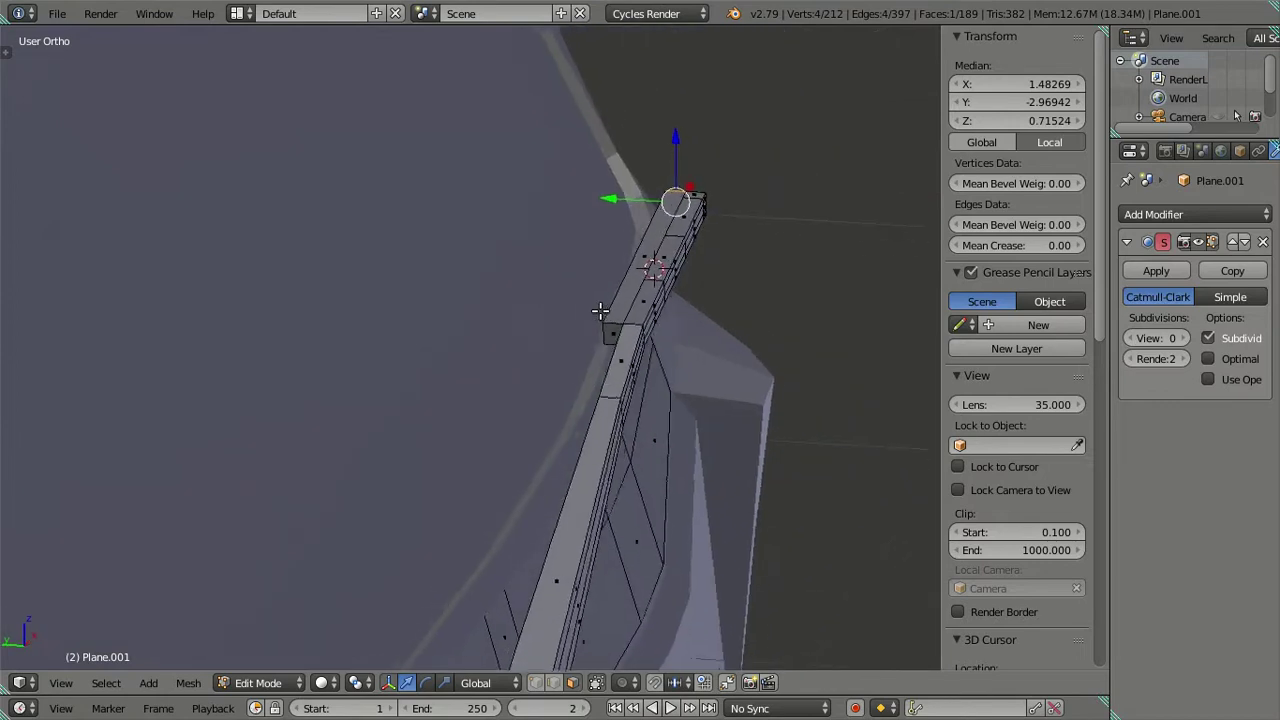
pyautogui.rightClick(610, 330)
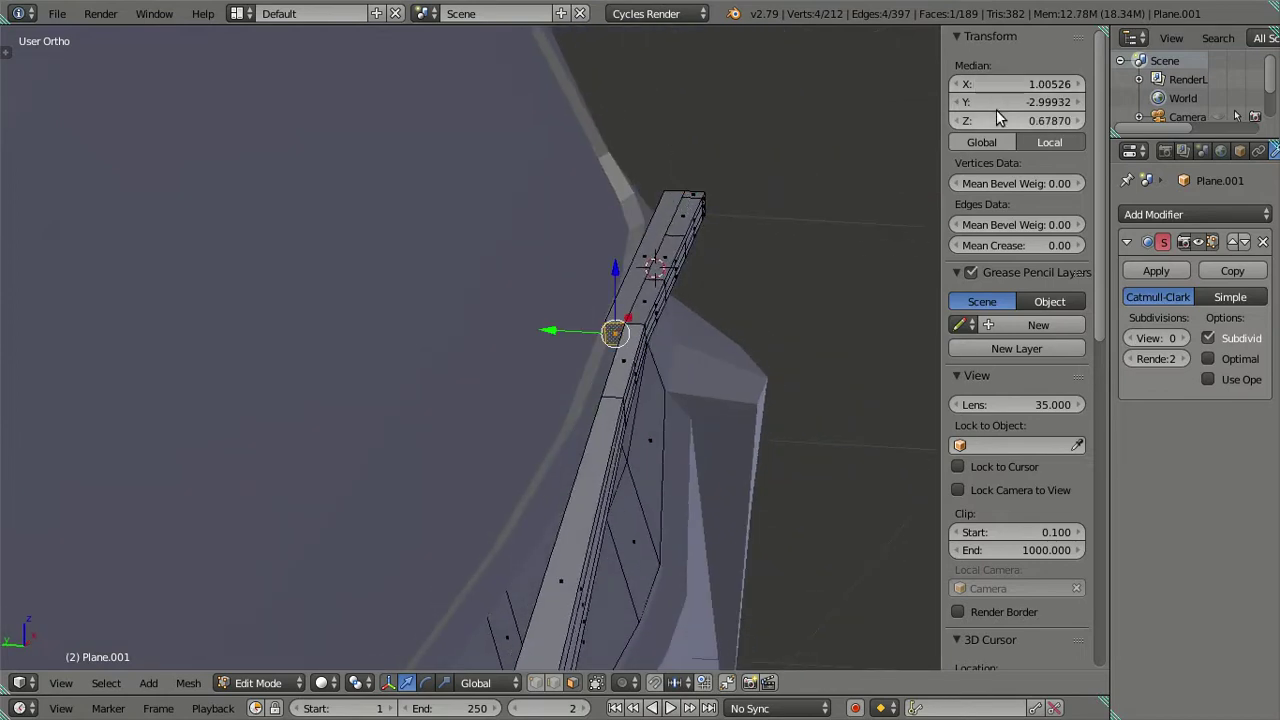
pyautogui.moveTo(996, 118); pyautogui.dragTo(1040, 118)
pyautogui.press('a')
pyautogui.moveTo(823, 209)
pyautogui.mouseDown(button='middle')
pyautogui.moveTo(429, 195)
pyautogui.moveTo(443, 202)
pyautogui.moveTo(510, 478)
pyautogui.mouseUp(button='middle')
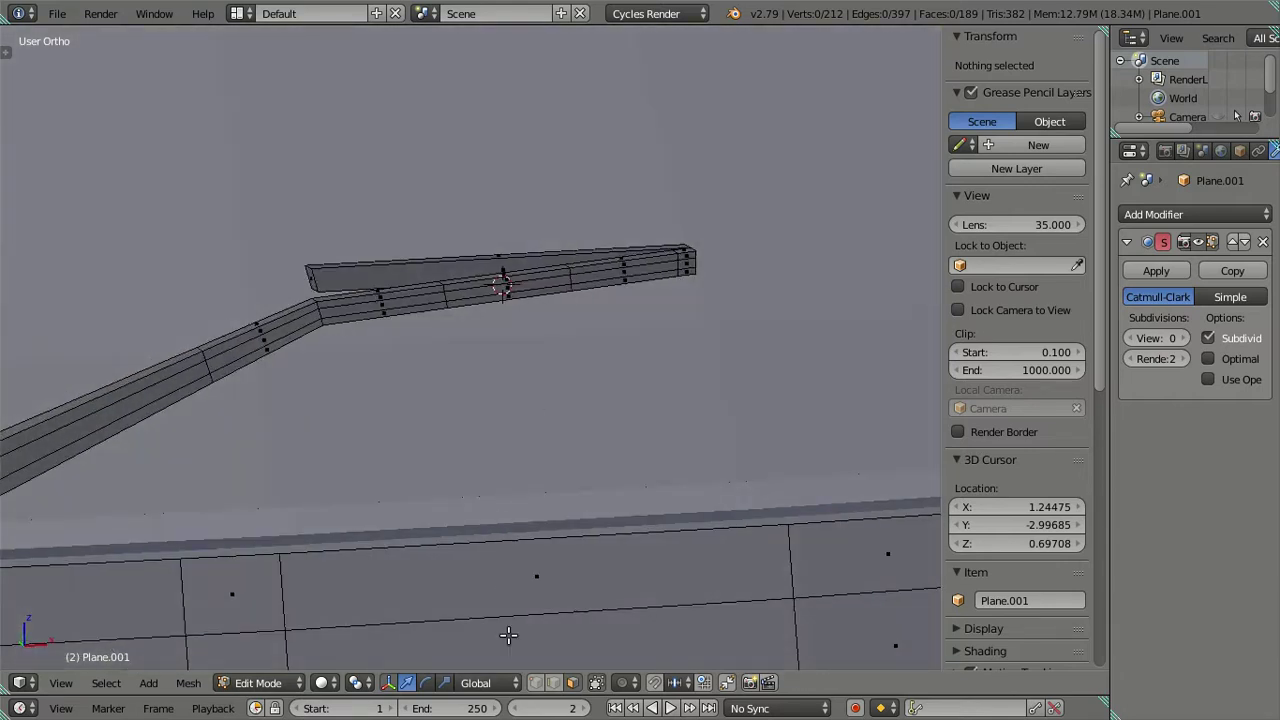
# Step: In vertex select mode, compare the X coordinates of the blade's corner vertices
pyautogui.click(541, 692)
pyautogui.moveTo(293, 310); pyautogui.dragTo(262, 272, button='middle')
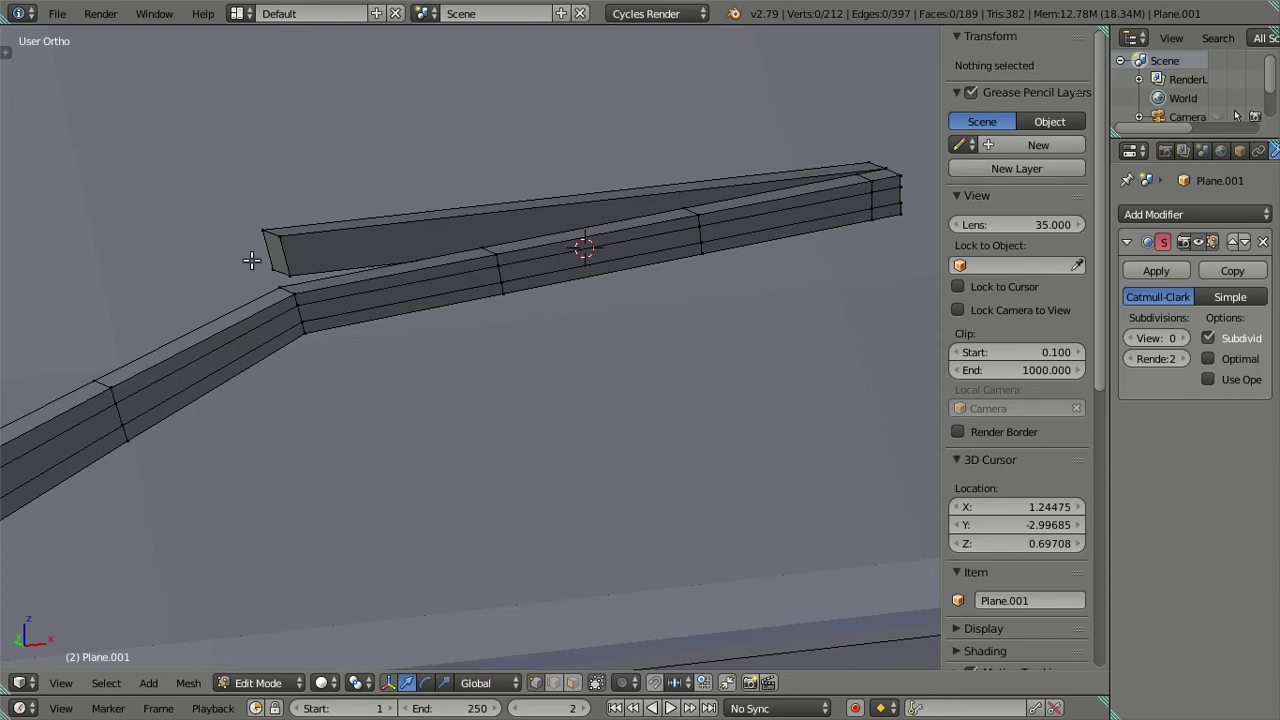
pyautogui.rightClick(251, 260)
pyautogui.moveTo(491, 223)
pyautogui.mouseDown(button='middle')
pyautogui.moveTo(440, 225)
pyautogui.moveTo(383, 200)
pyautogui.moveTo(417, 202)
pyautogui.mouseUp(button='middle')
pyautogui.rightClick(389, 201)
pyautogui.rightClick(364, 197)
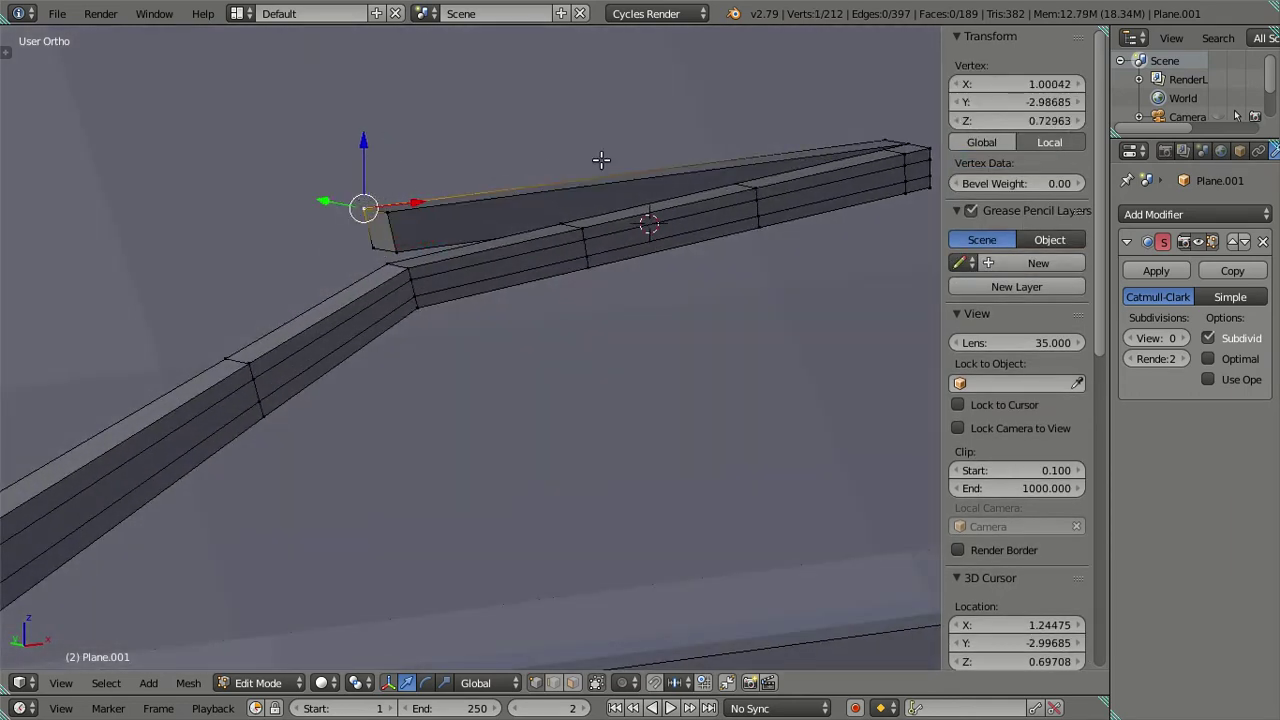
pyautogui.rightClick(396, 243)
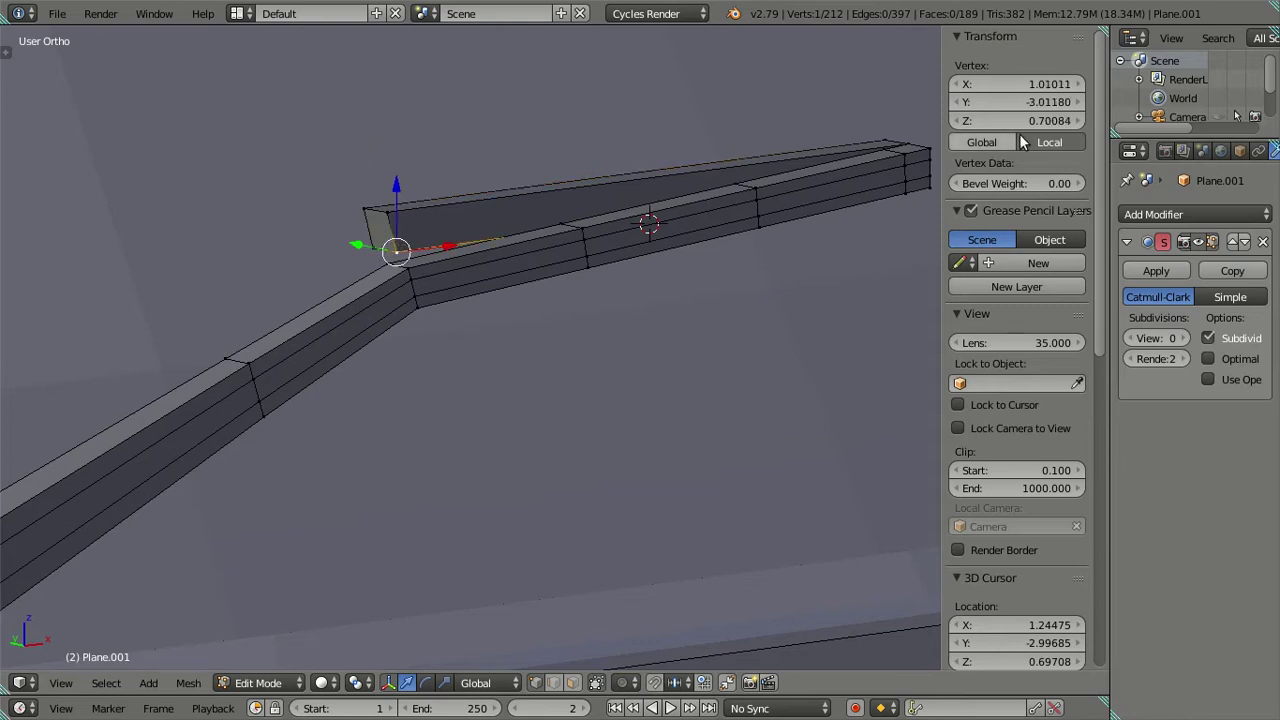
pyautogui.click(1030, 84)
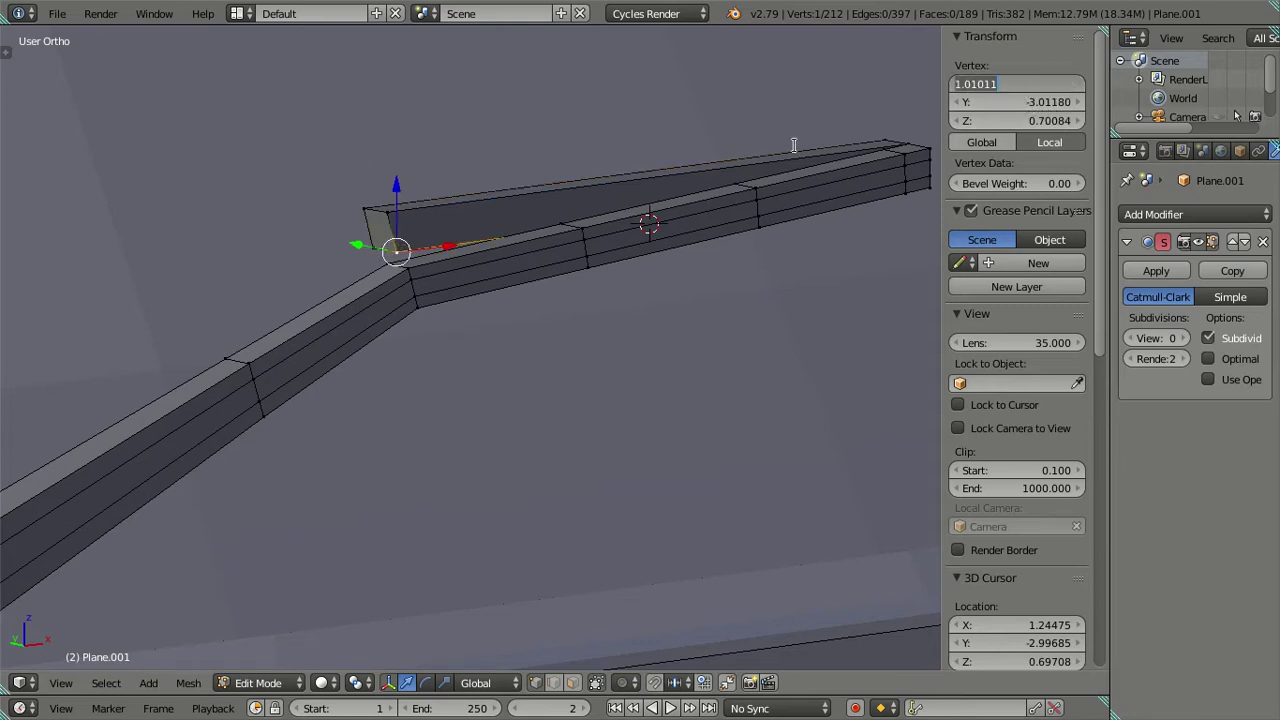
pyautogui.press('Return')
pyautogui.keyDown('shift'); pyautogui.rightClick(390, 207); pyautogui.keyUp('shift')
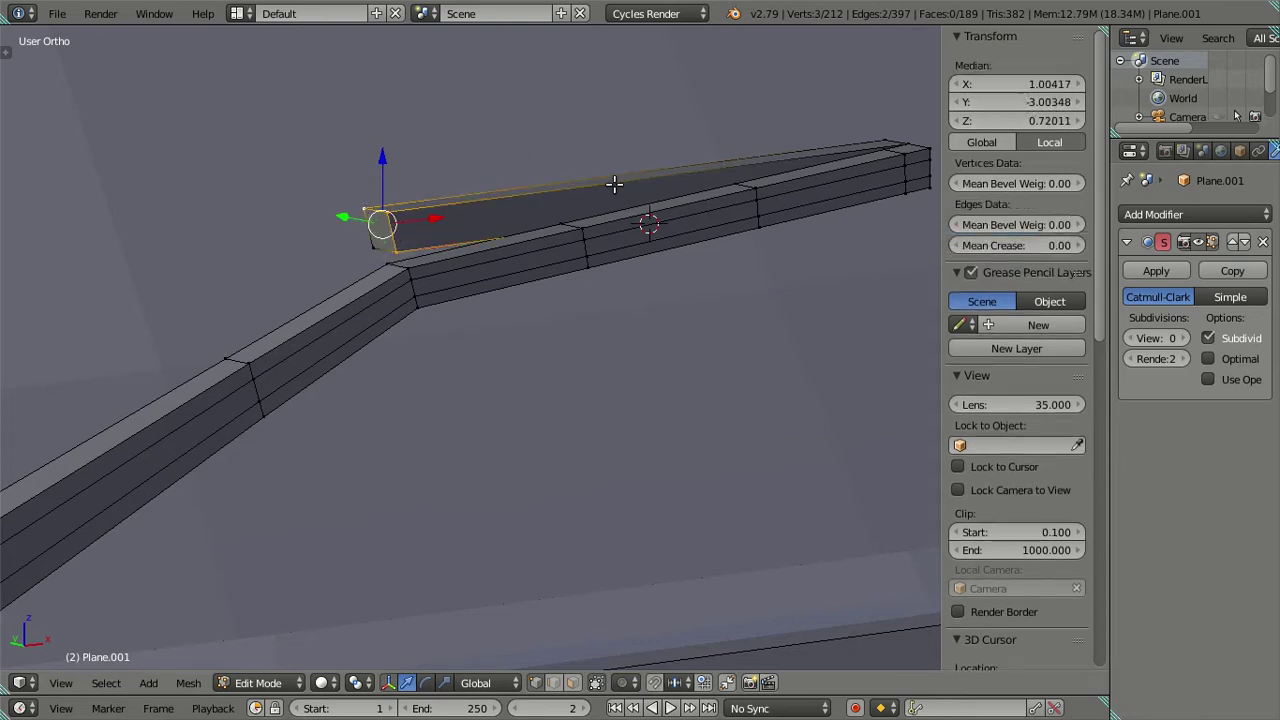
pyautogui.keyDown('shift'); pyautogui.rightClick(401, 244); pyautogui.keyUp('shift')
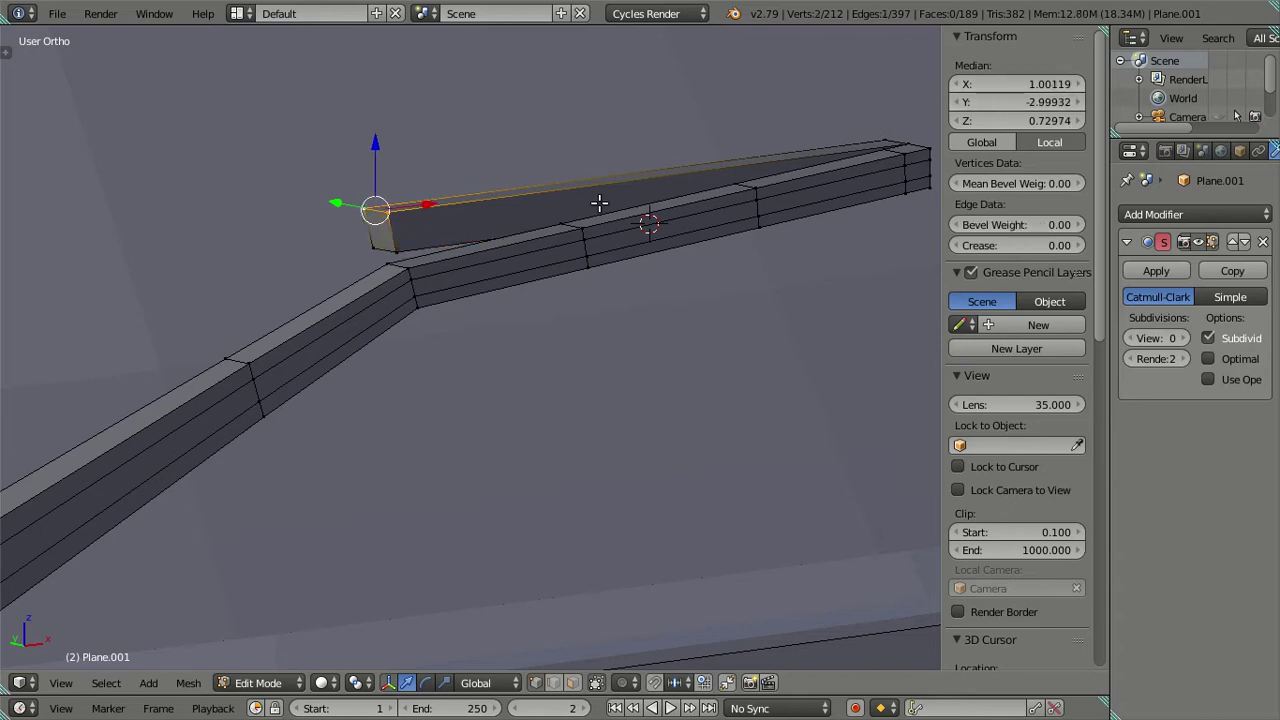
pyautogui.press('a')
# Step: From the front view, check the blade's top and bottom corners against the beam's corner
pyautogui.moveTo(663, 151)
pyautogui.mouseDown(button='middle')
pyautogui.moveTo(623, 166)
pyautogui.moveTo(566, 143)
pyautogui.moveTo(346, 157)
pyautogui.moveTo(355, 198)
pyautogui.mouseUp(button='middle')
pyautogui.press('KP_1')
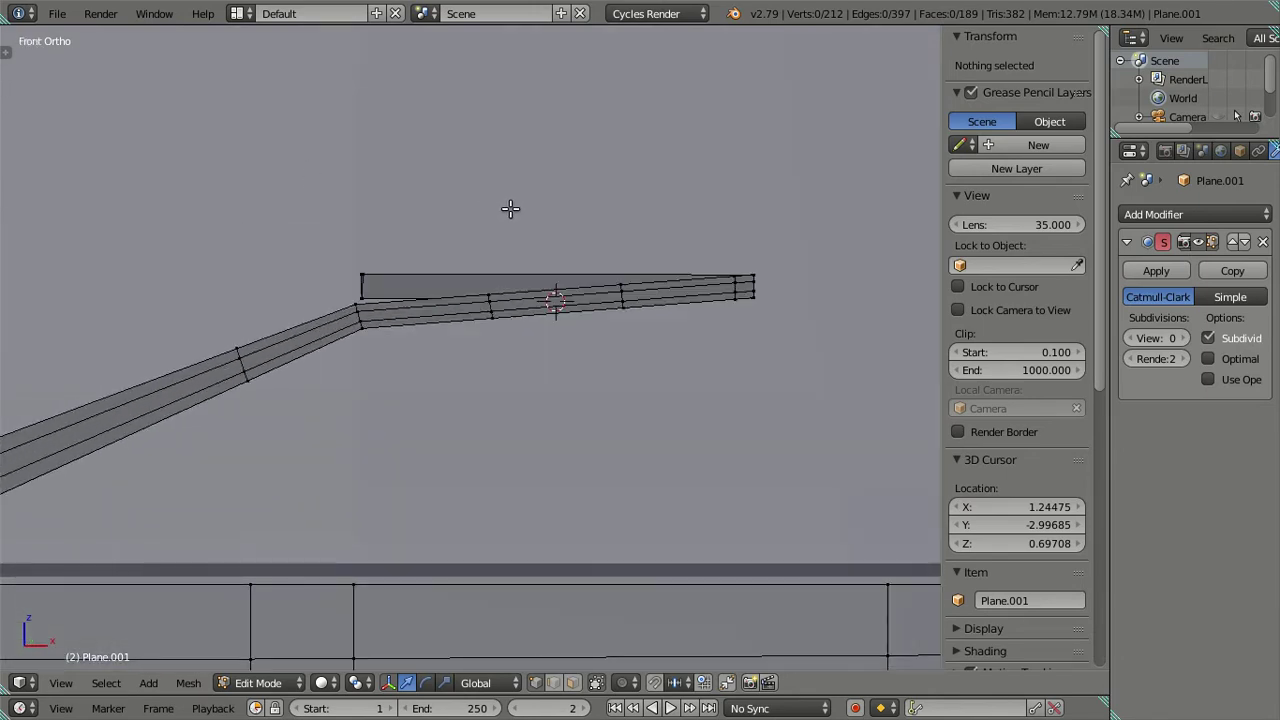
pyautogui.scroll(2, 614, 263)
pyautogui.scroll(1, 543, 378)
pyautogui.moveTo(543, 378)
pyautogui.mouseDown(button='middle')
pyautogui.moveTo(526, 371)
pyautogui.moveTo(554, 363)
pyautogui.moveTo(594, 400)
pyautogui.mouseUp(button='middle')
pyautogui.rightClick(600, 401)
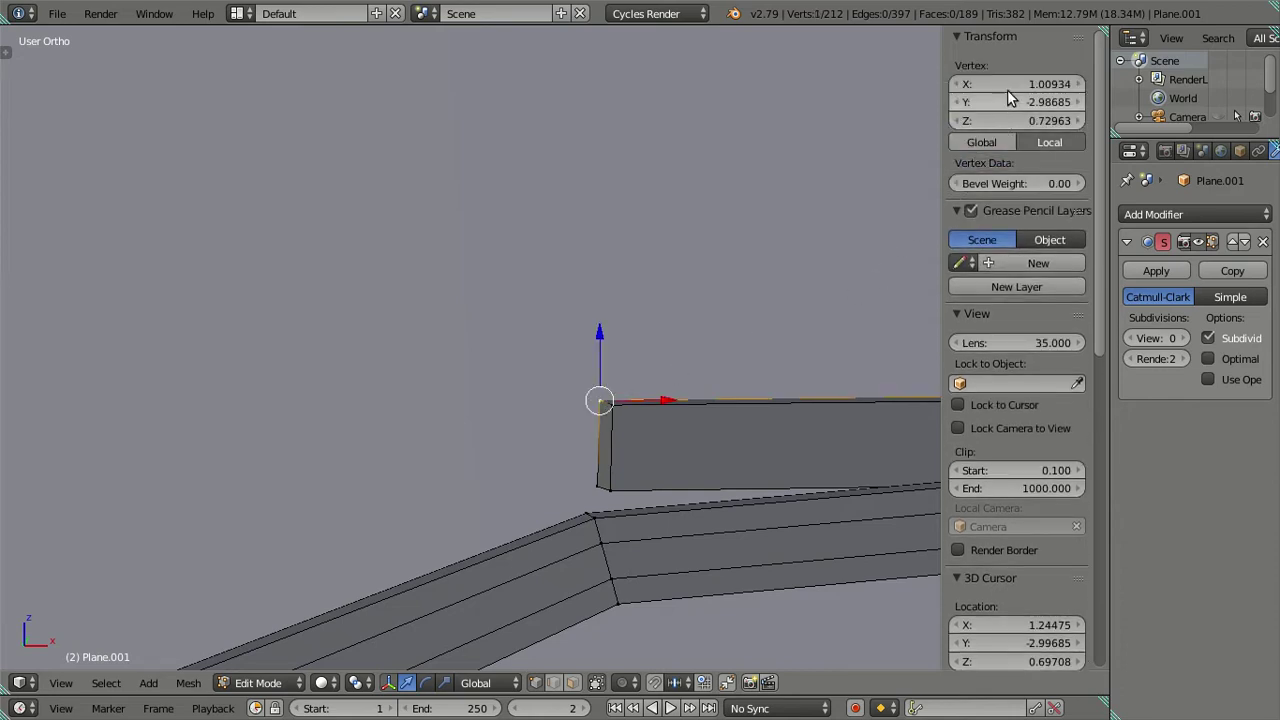
pyautogui.moveTo(643, 400); pyautogui.dragTo(645, 399)
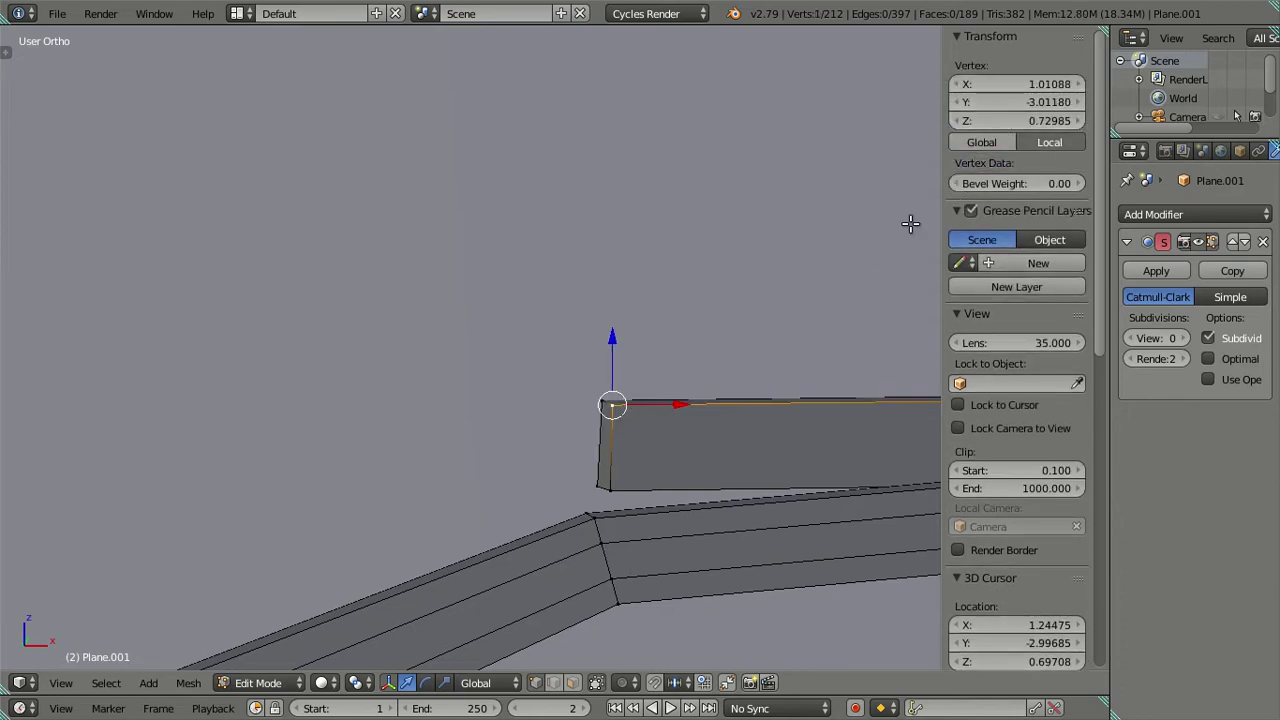
pyautogui.moveTo(1016, 82); pyautogui.dragTo(1006, 82)
pyautogui.rightClick(592, 489)
pyautogui.rightClick(569, 497)
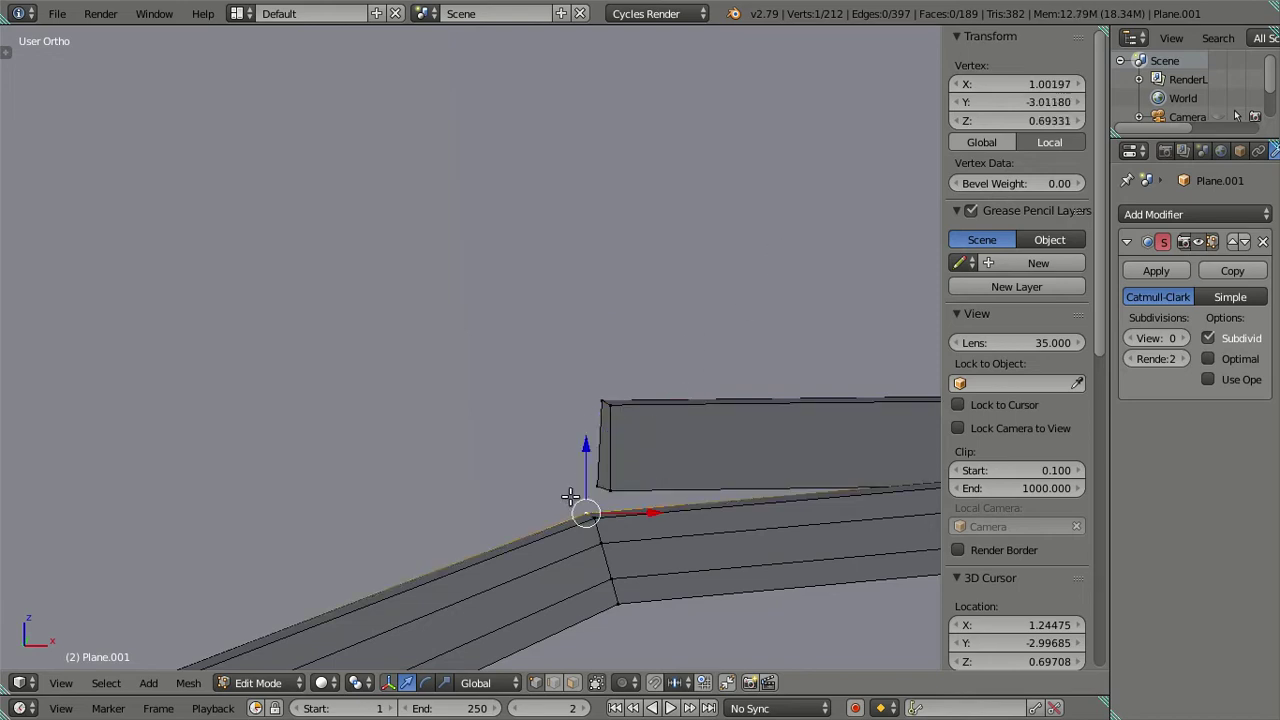
pyautogui.rightClick(596, 478)
pyautogui.moveTo(1034, 84); pyautogui.dragTo(1044, 84)
pyautogui.press('a')
# Step: In front view, select the entire small block at the beam's end
pyautogui.press('KP_1')
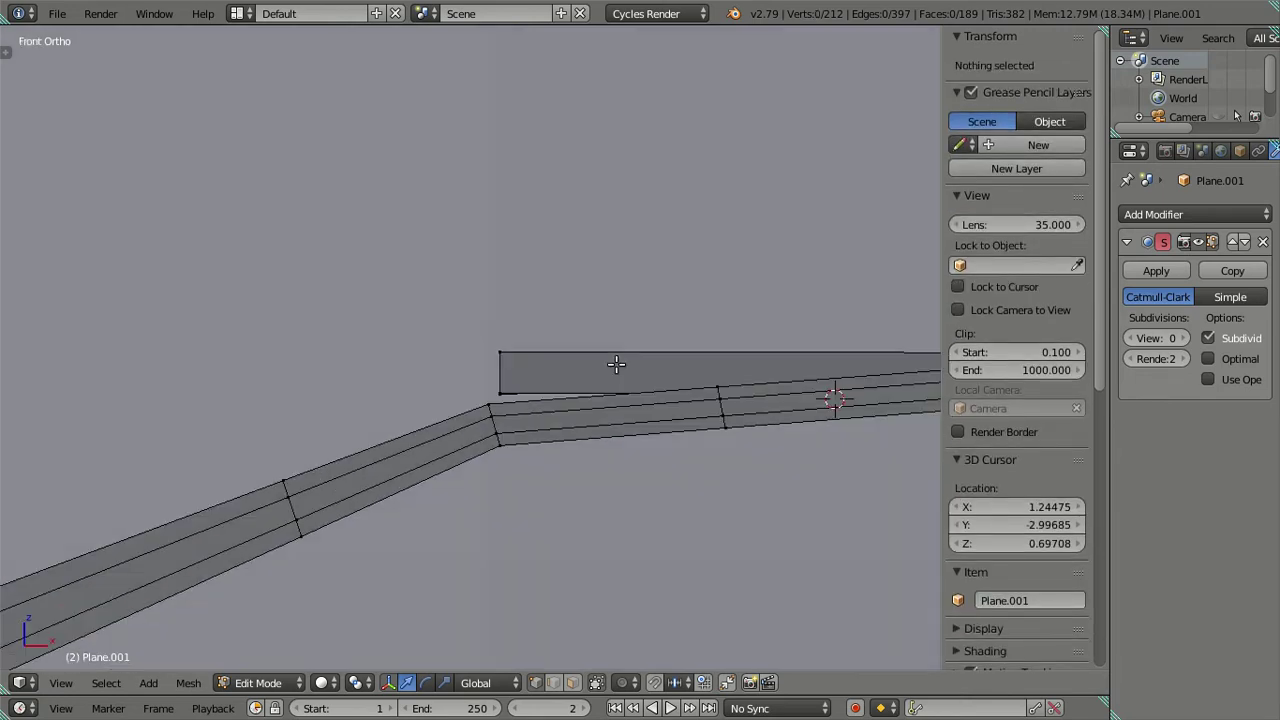
pyautogui.keyDown('shift'); pyautogui.moveTo(666, 370); pyautogui.dragTo(80, 357, button='middle'); pyautogui.keyUp('shift')
pyautogui.scroll(3, 594, 409)
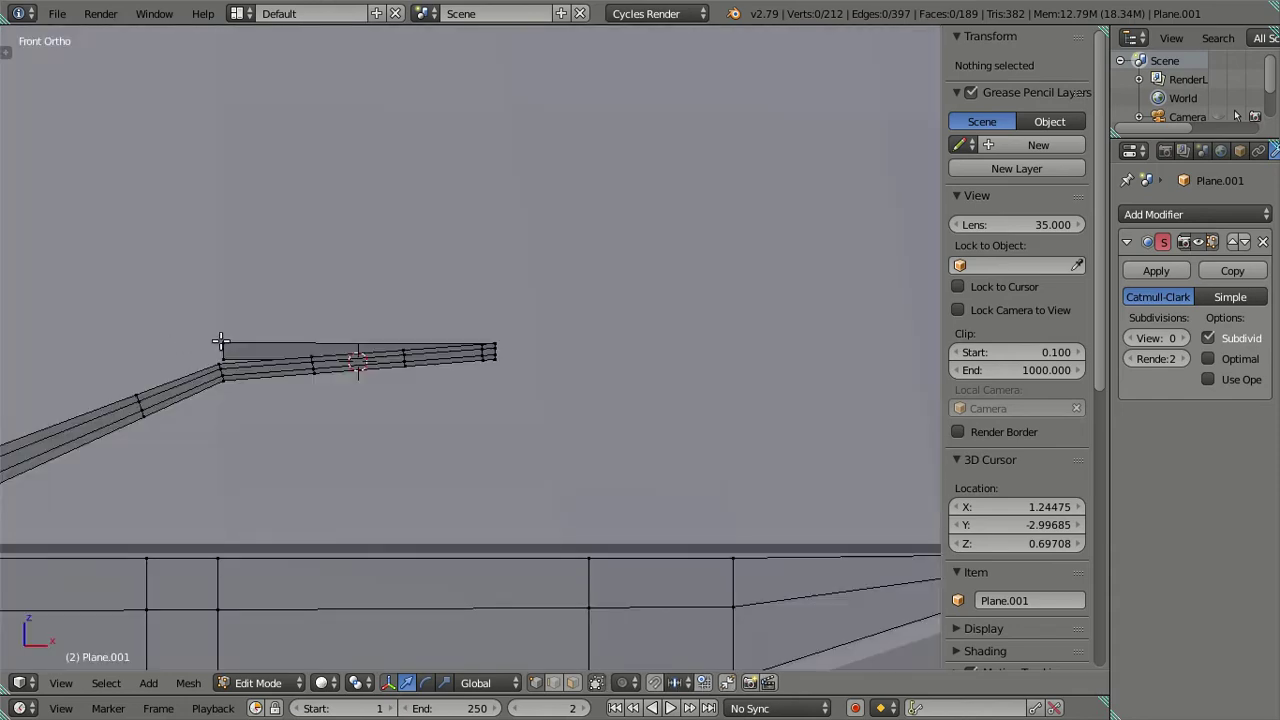
pyautogui.rightClick(222, 341)
pyautogui.press('ctrl+KP_Add')
pyautogui.scroll(2, 706, 417)
pyautogui.scroll(2, 738, 416)
pyautogui.moveTo(738, 416)
pyautogui.mouseDown(button='middle')
pyautogui.moveTo(563, 420)
pyautogui.moveTo(537, 451)
pyautogui.moveTo(631, 360)
pyautogui.mouseUp(button='middle')
# Step: In solid shading, read the coordinates of the block's four front and back corners
pyautogui.scroll(2, 558, 464)
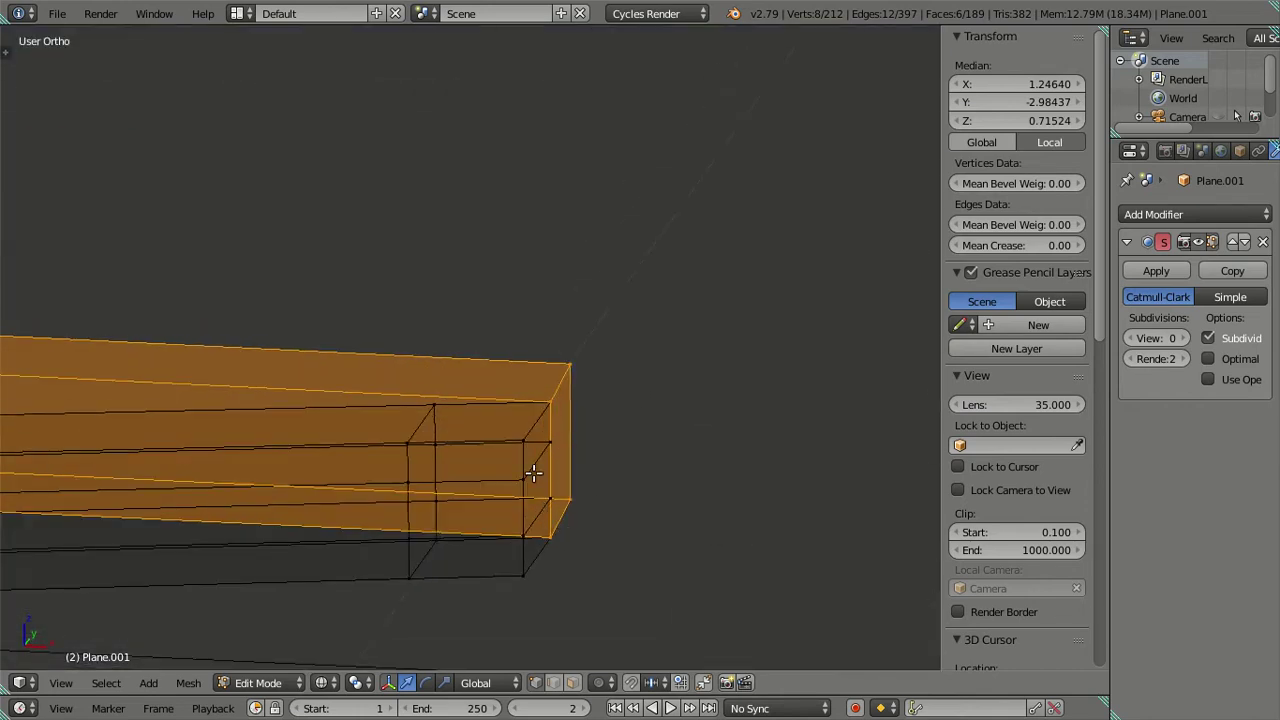
pyautogui.rightClick(523, 441)
pyautogui.press('a')
pyautogui.press('z')
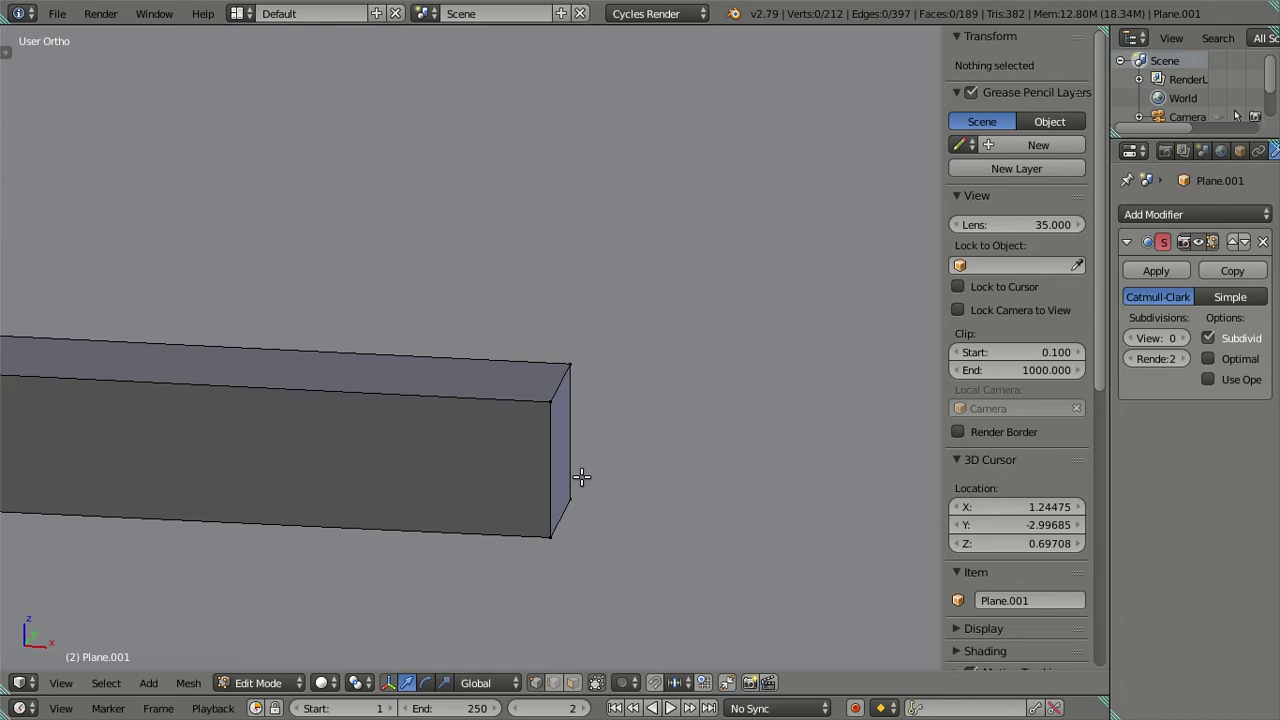
pyautogui.rightClick(550, 535)
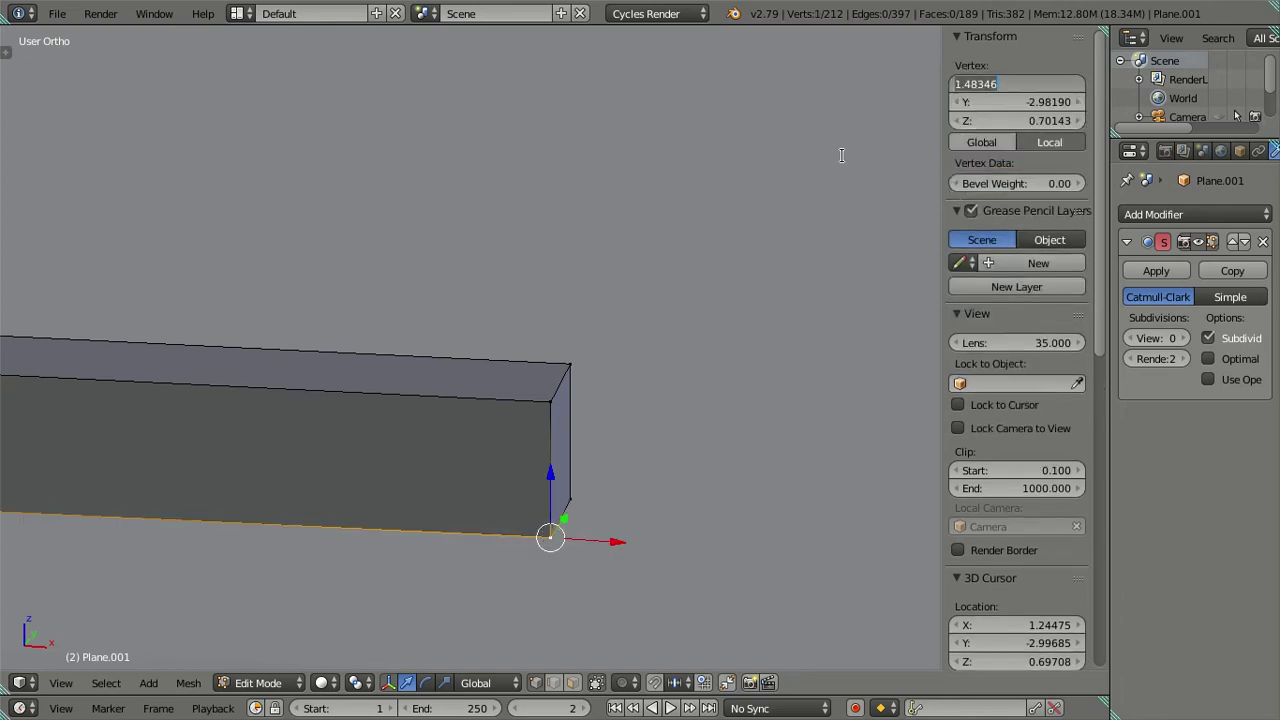
pyautogui.press('Return')
pyautogui.rightClick(557, 391)
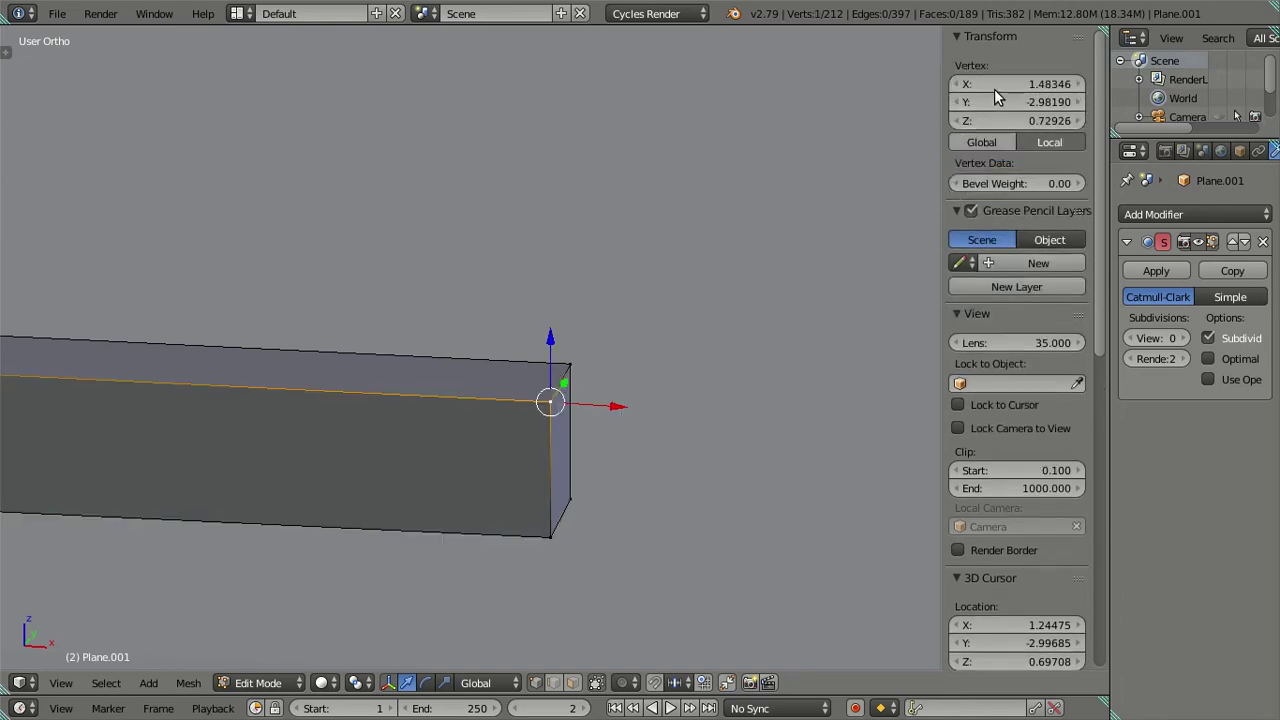
pyautogui.rightClick(562, 364)
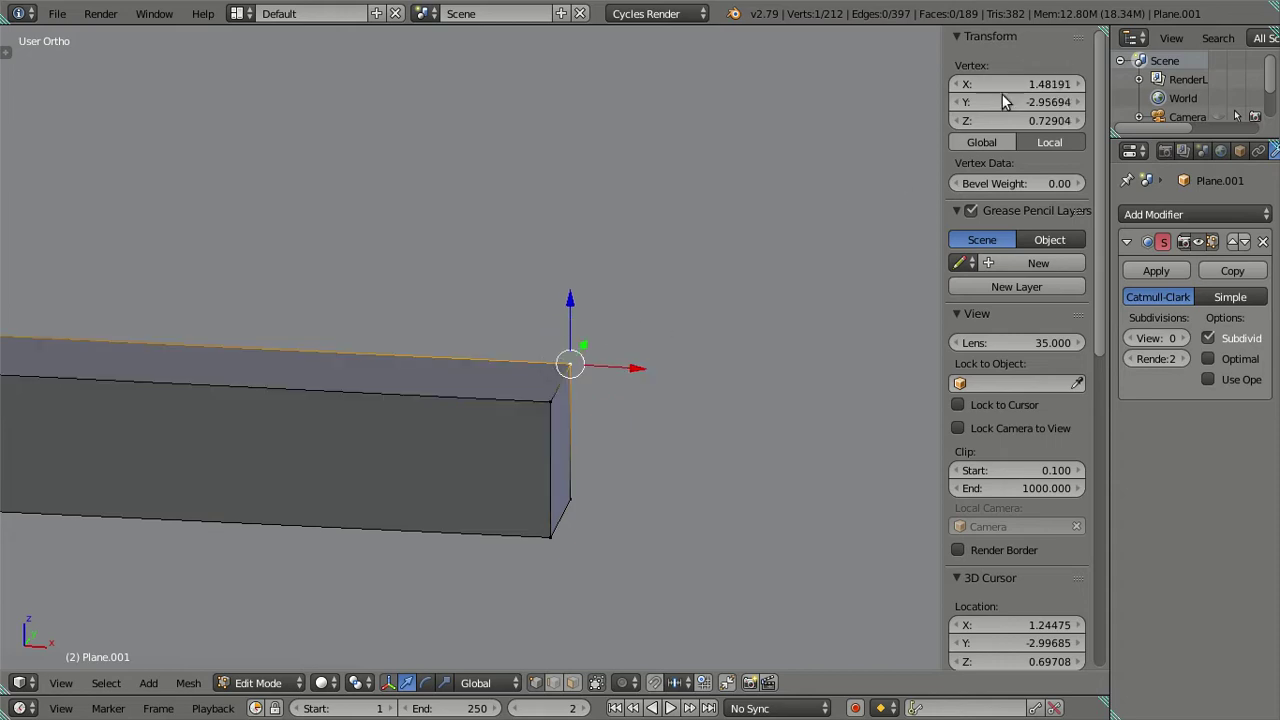
pyautogui.rightClick(576, 508)
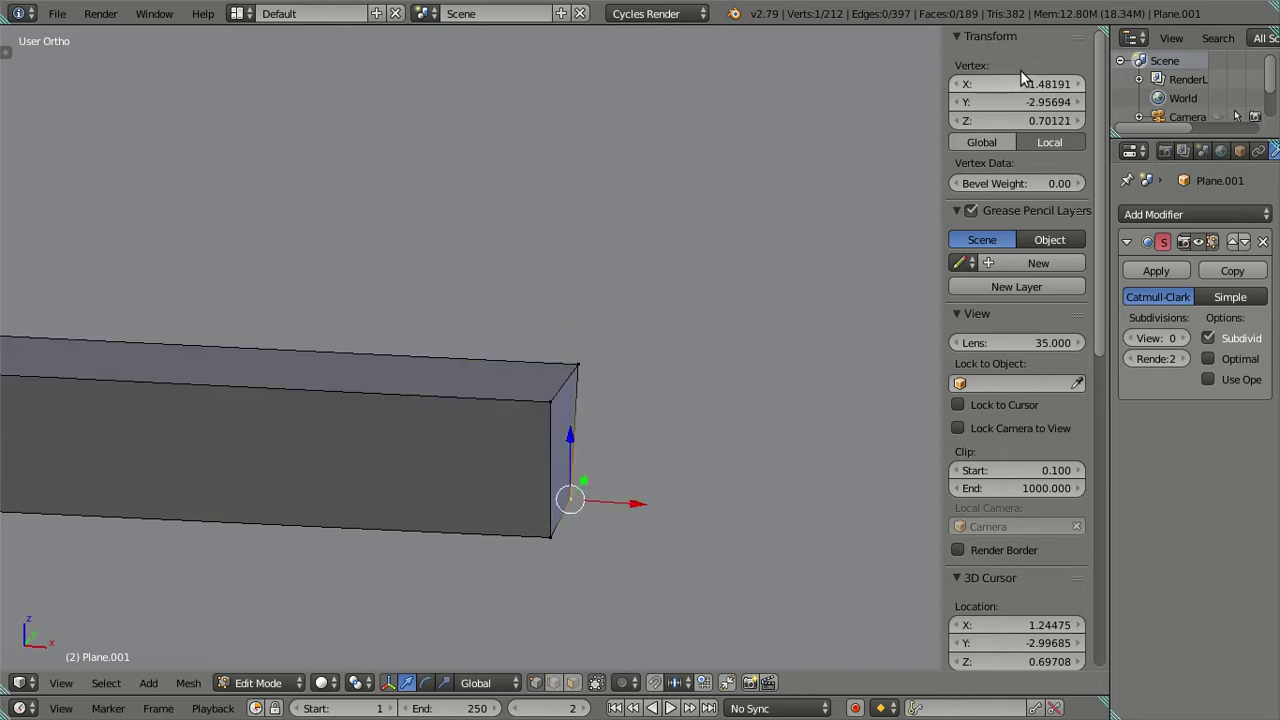
pyautogui.press('a')
# Step: Select the whole connected bar with Ctrl+L and switch to face select mode
pyautogui.scroll(-3, 597, 314)
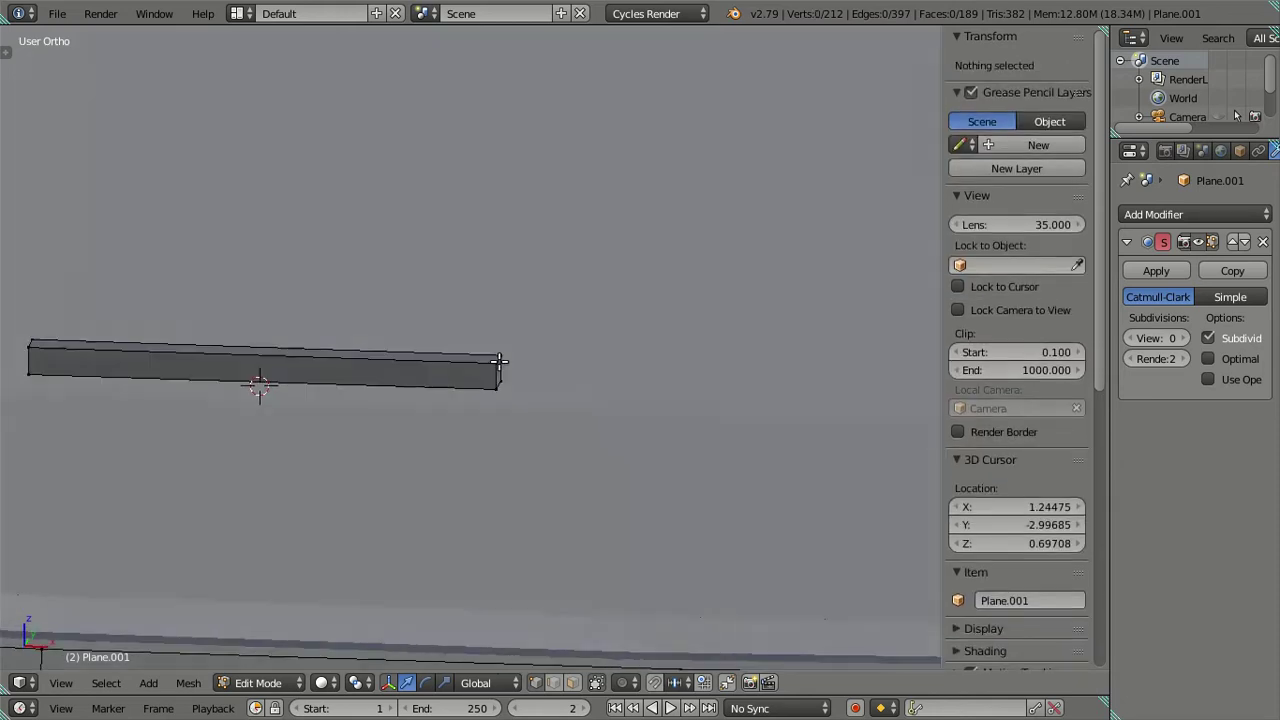
pyautogui.moveTo(597, 314); pyautogui.dragTo(595, 366, button='middle')
pyautogui.scroll(1, 595, 366)
pyautogui.hotkey('alt', 'h')
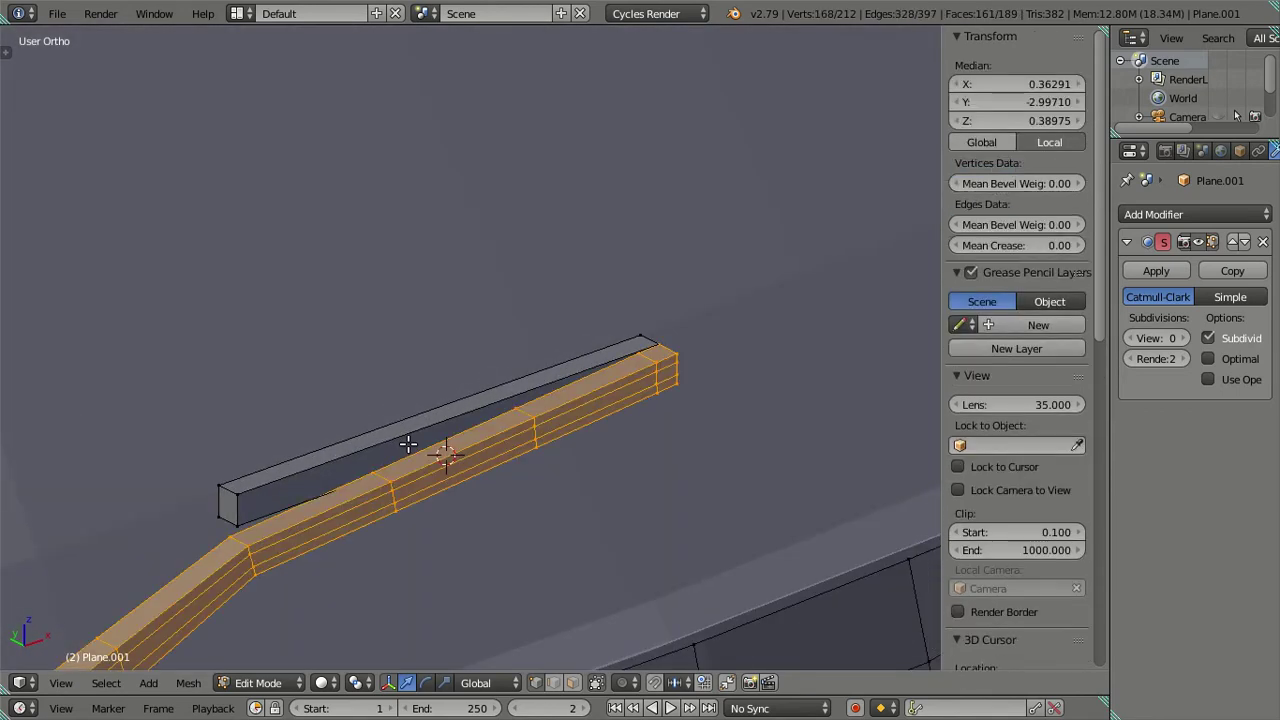
pyautogui.press('a')
pyautogui.rightClick(237, 486)
pyautogui.hotkey('ctrl', 'l')
pyautogui.scroll(-4, 237, 477)
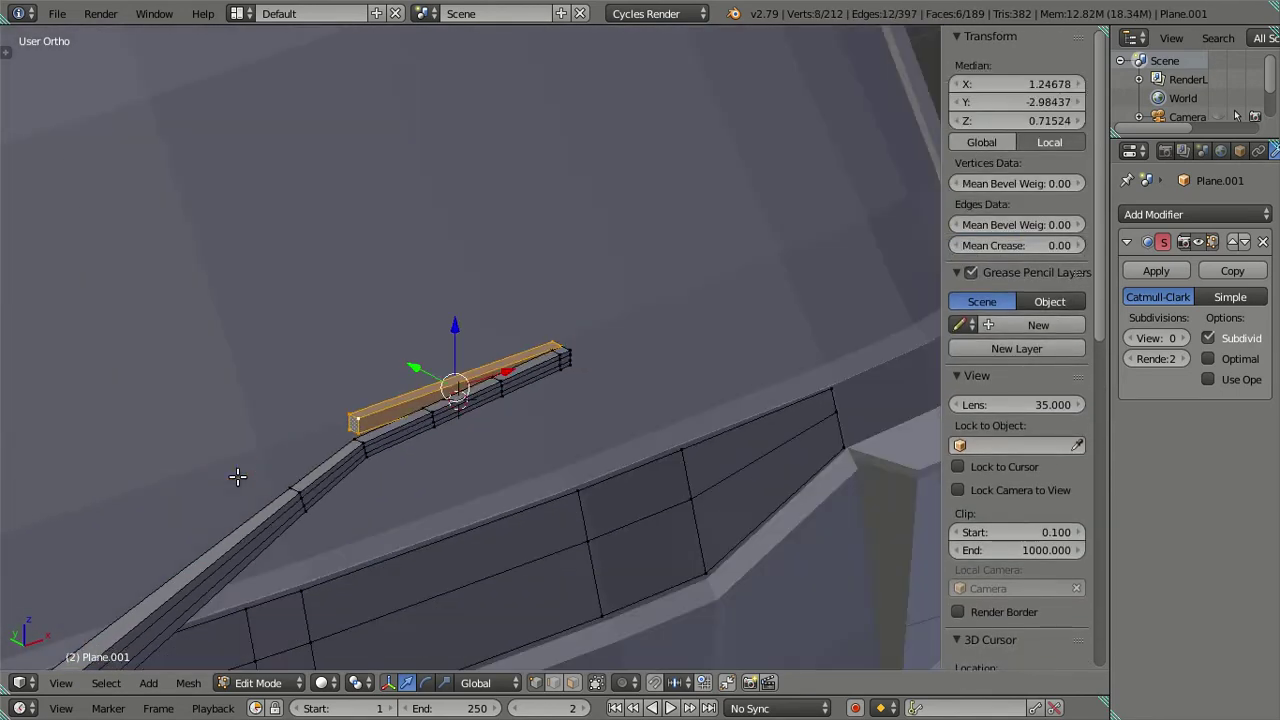
pyautogui.moveTo(426, 464)
pyautogui.mouseDown(button='middle')
pyautogui.moveTo(600, 394)
pyautogui.moveTo(427, 492)
pyautogui.mouseUp(button='middle')
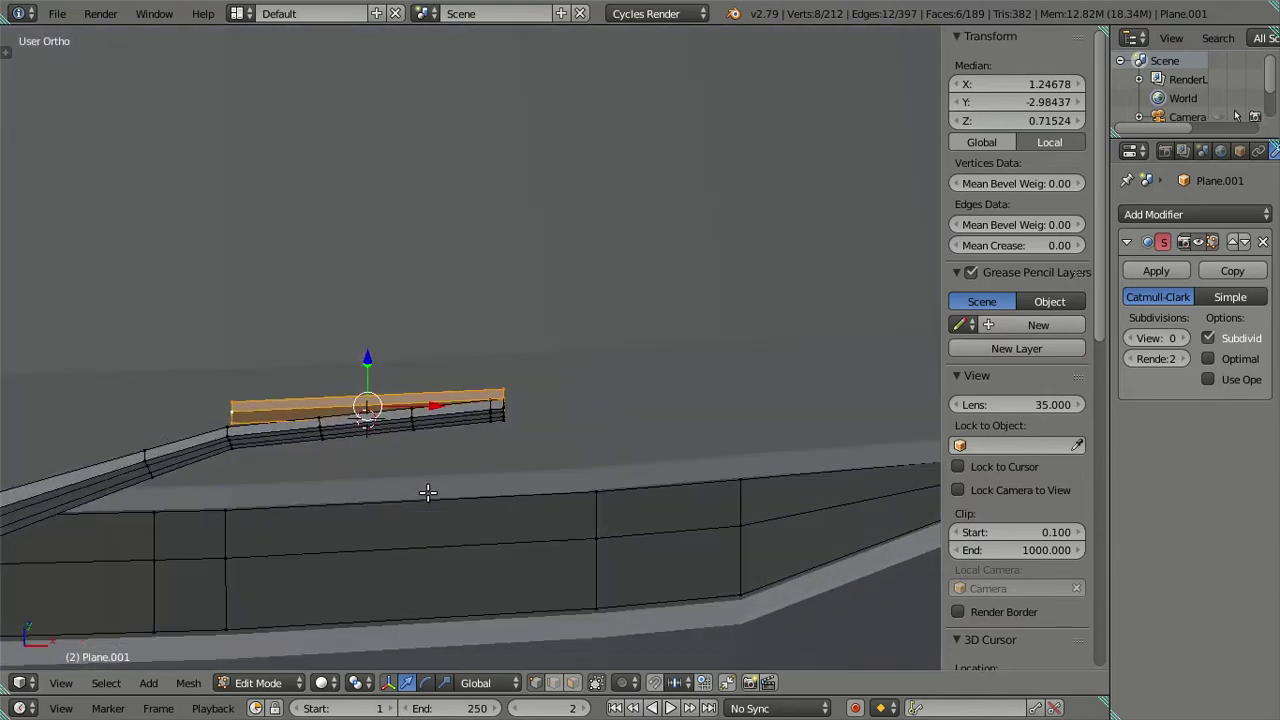
pyautogui.click(573, 682)
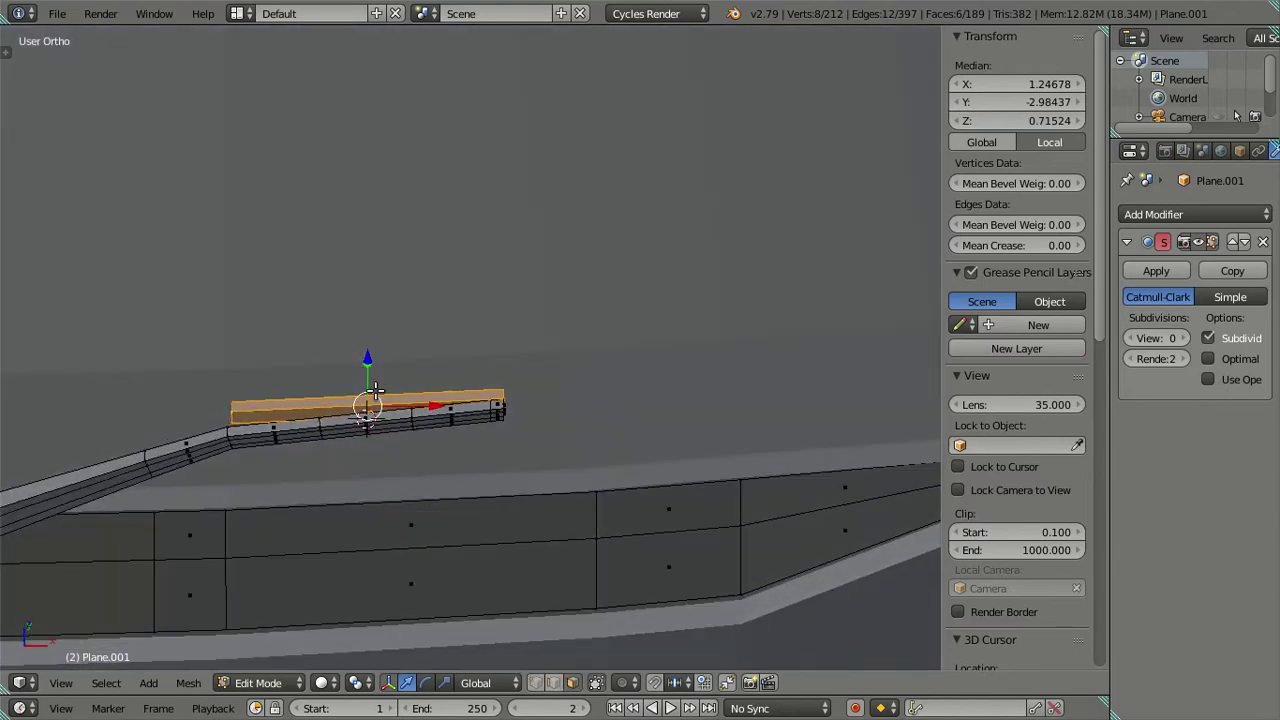
pyautogui.press('KP_1')
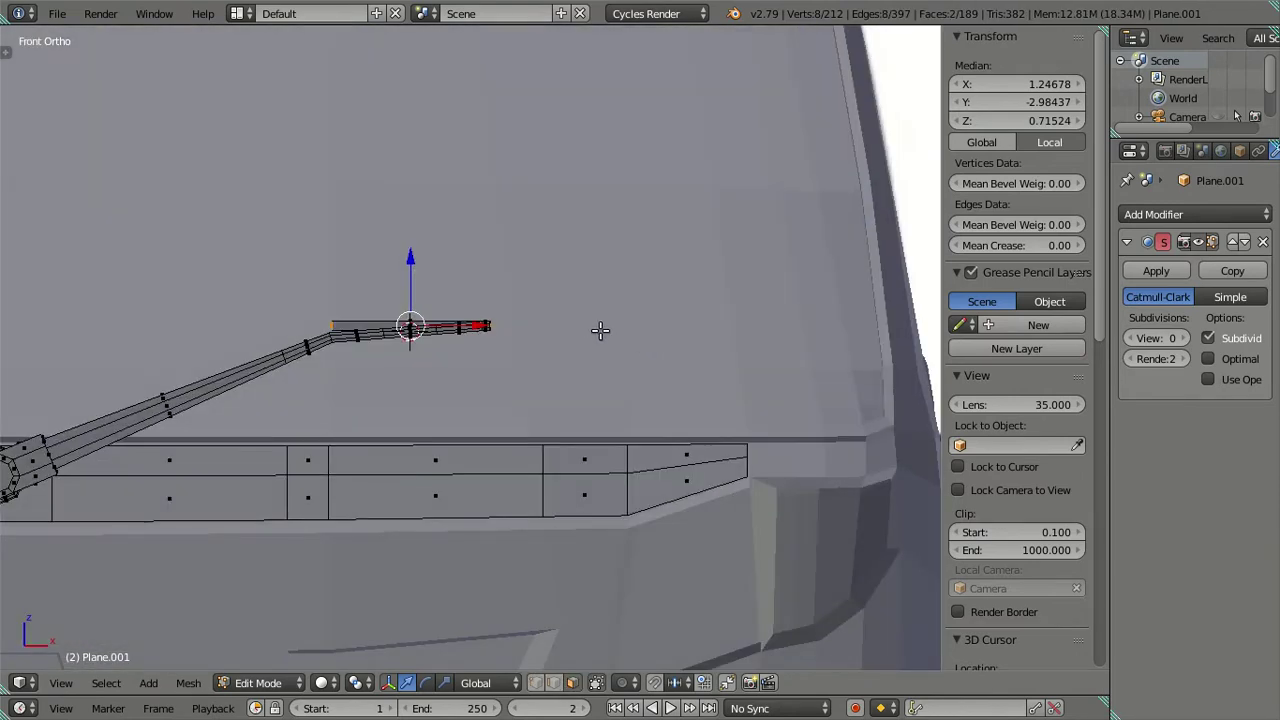
pyautogui.press('e')
pyautogui.press('s')
pyautogui.press('x')
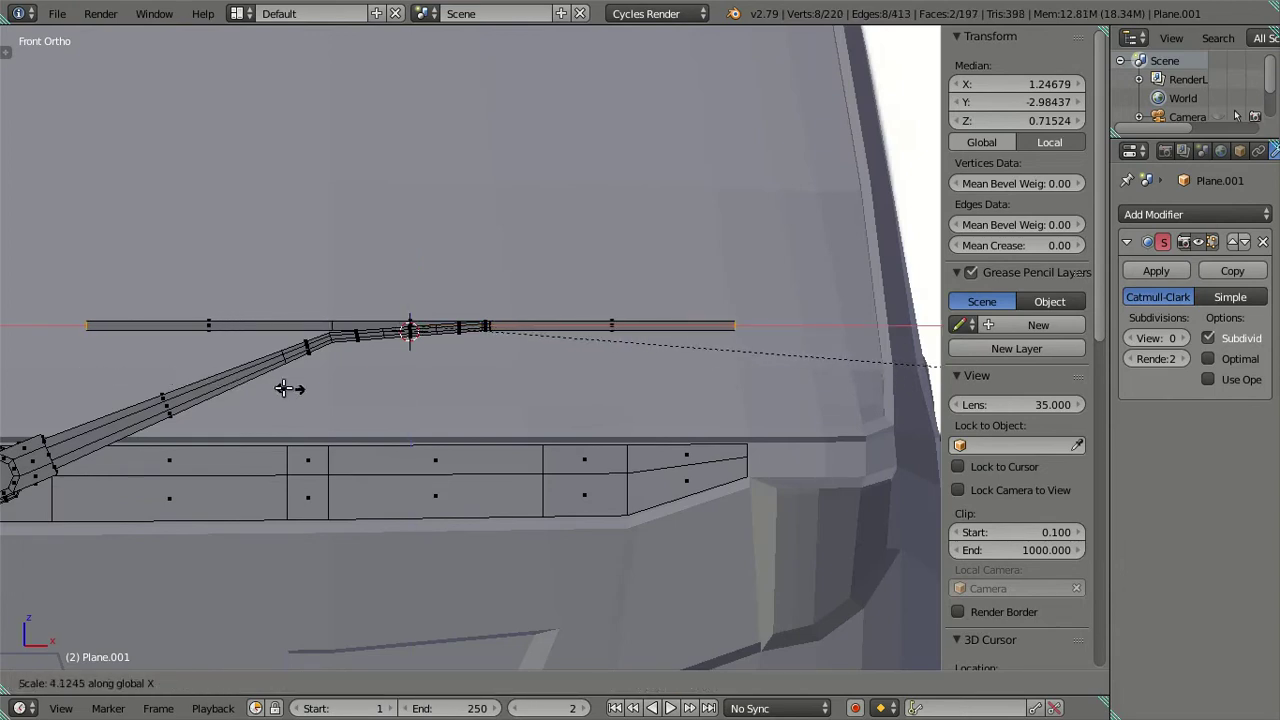
pyautogui.click(64, 341)
pyautogui.moveTo(65, 341)
pyautogui.mouseDown(button='middle')
pyautogui.moveTo(166, 409)
pyautogui.moveTo(194, 491)
pyautogui.moveTo(149, 631)
pyautogui.moveTo(120, 531)
pyautogui.moveTo(102, 528)
pyautogui.moveTo(151, 517)
pyautogui.mouseUp(button='middle')
pyautogui.press('KP_1')
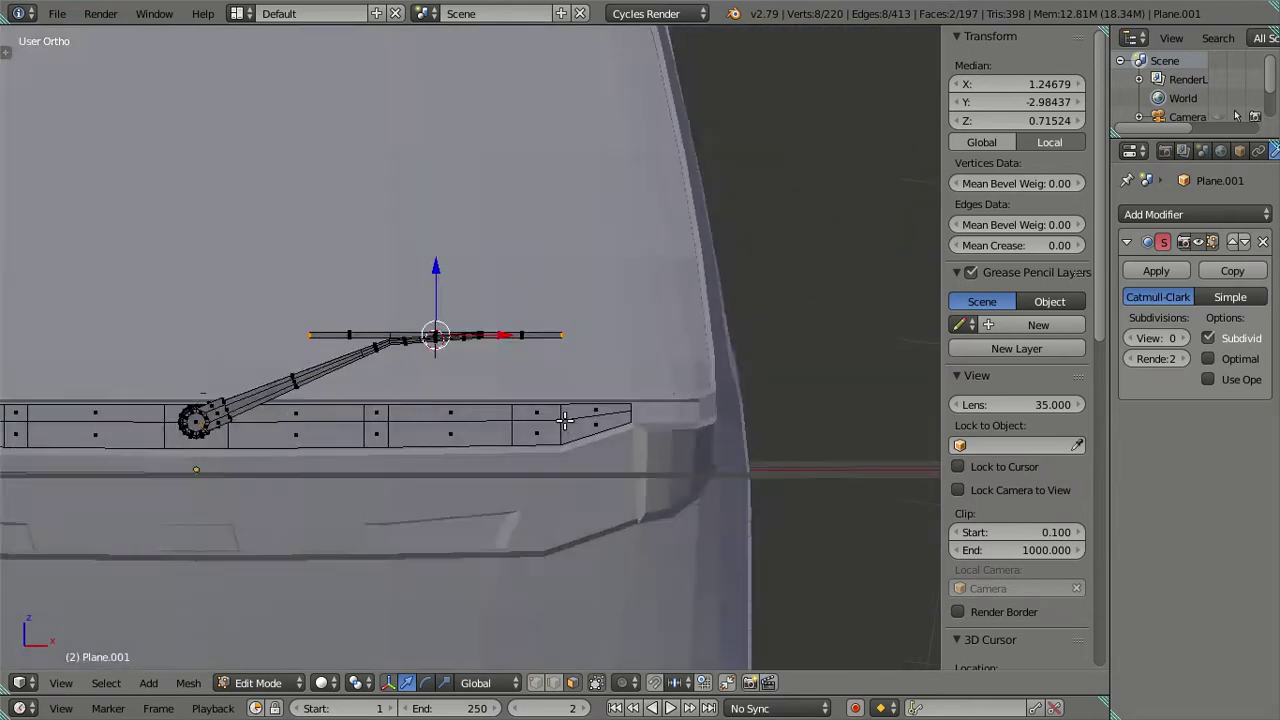
pyautogui.scroll(3, 594, 354)
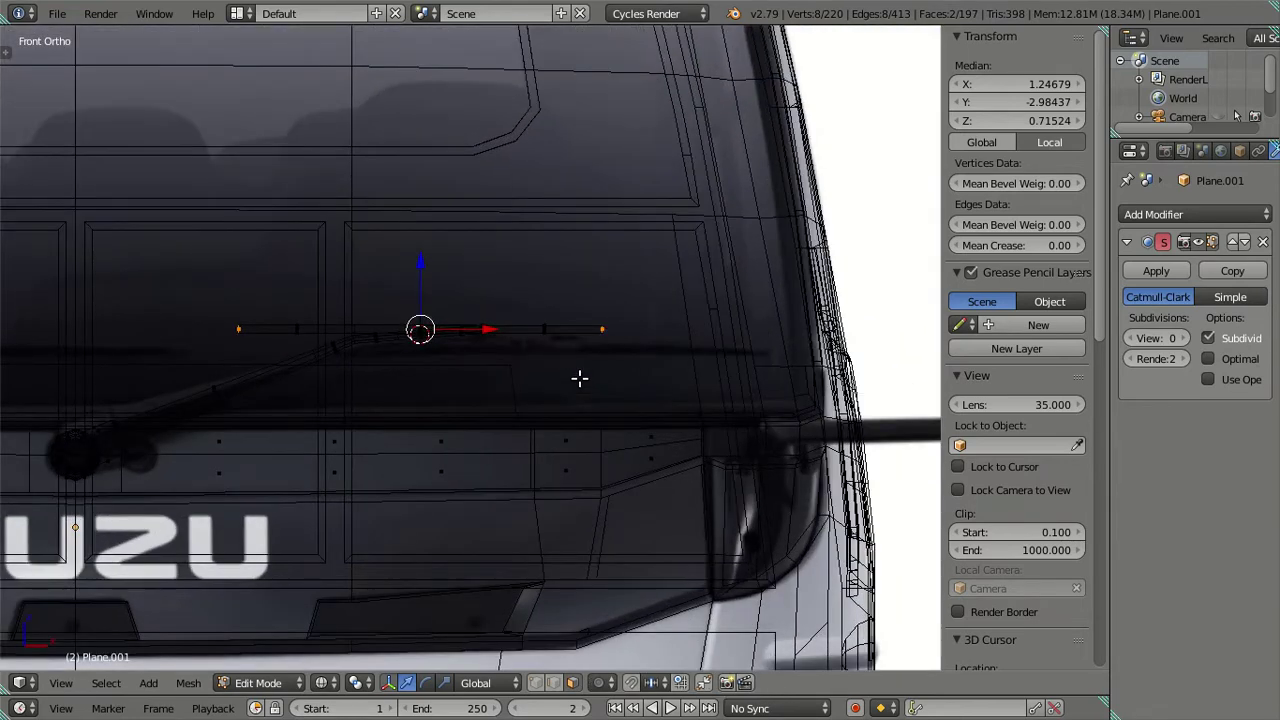
pyautogui.scroll(2, 579, 378)
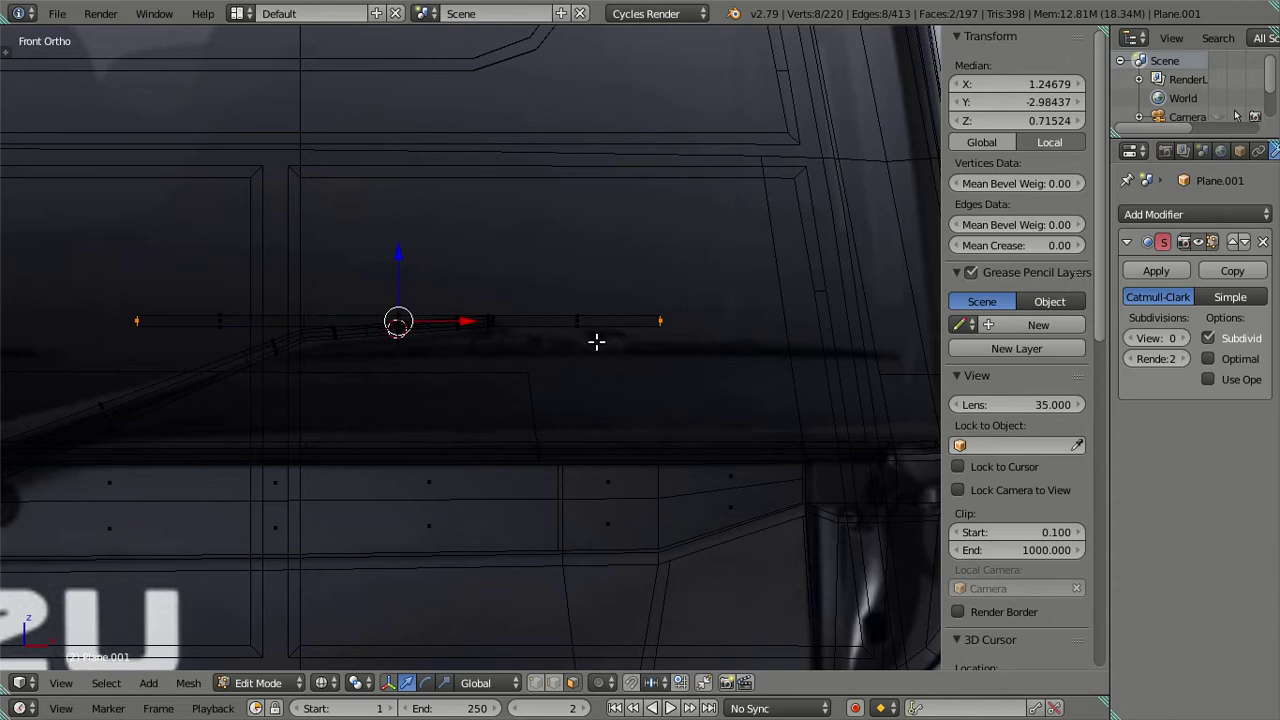
pyautogui.moveTo(558, 329); pyautogui.dragTo(563, 571, button='middle')
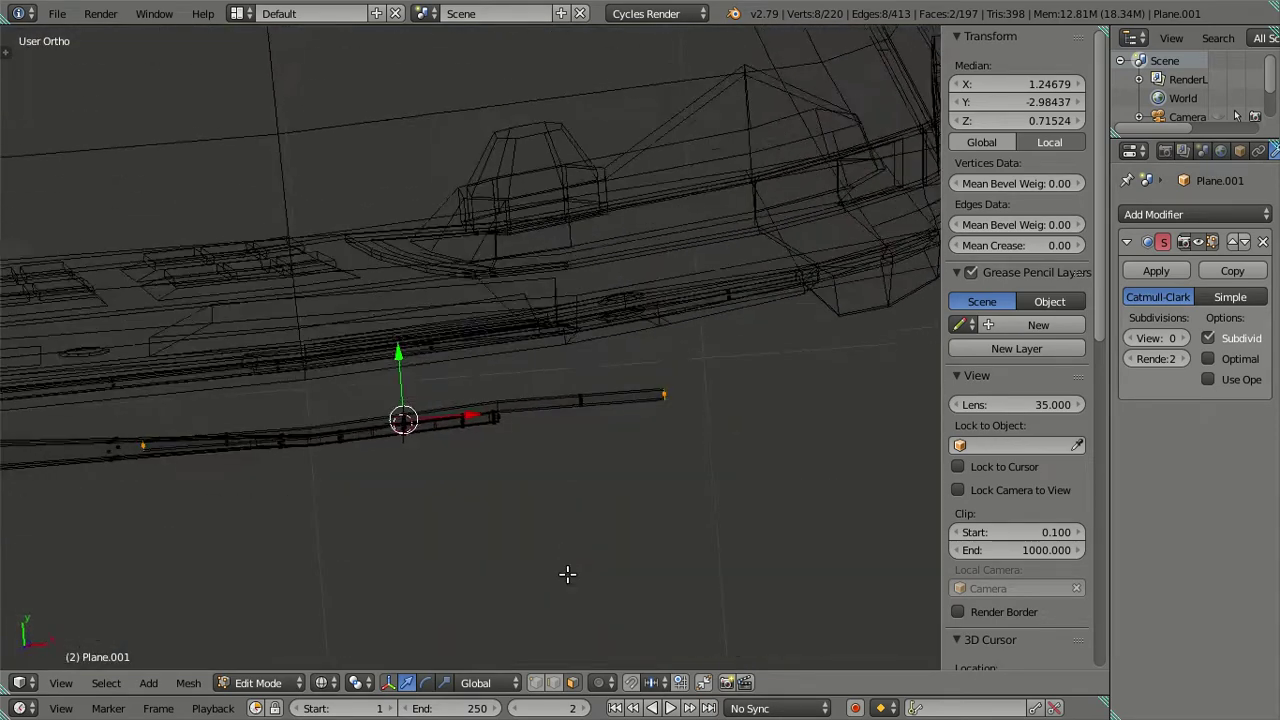
pyautogui.hotkey('ctrl', 'l')
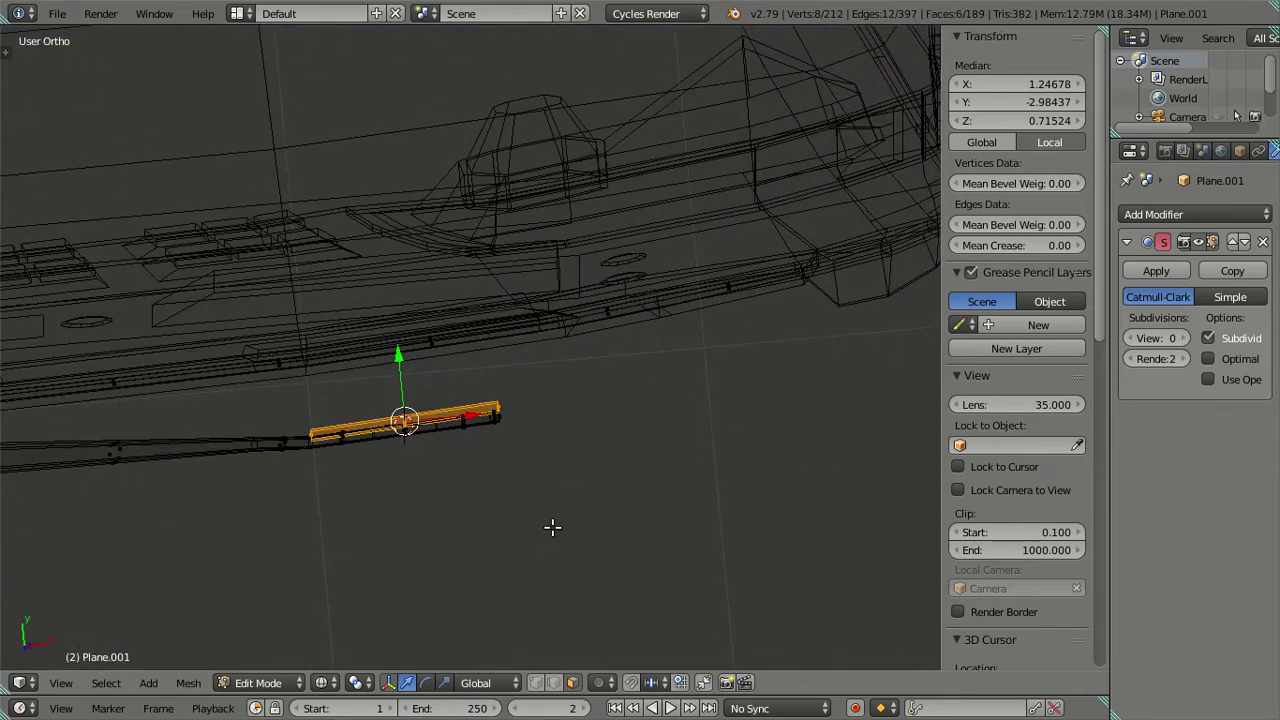
# Step: In solid shading, select the bar's four end vertices and check their median Y
pyautogui.press('a')
pyautogui.press('z')
pyautogui.scroll(2, 507, 491)
pyautogui.moveTo(500, 483)
pyautogui.mouseDown(button='middle')
pyautogui.moveTo(486, 457)
pyautogui.moveTo(543, 434)
pyautogui.moveTo(400, 462)
pyautogui.moveTo(420, 429)
pyautogui.mouseUp(button='middle')
pyautogui.rightClick(416, 463)
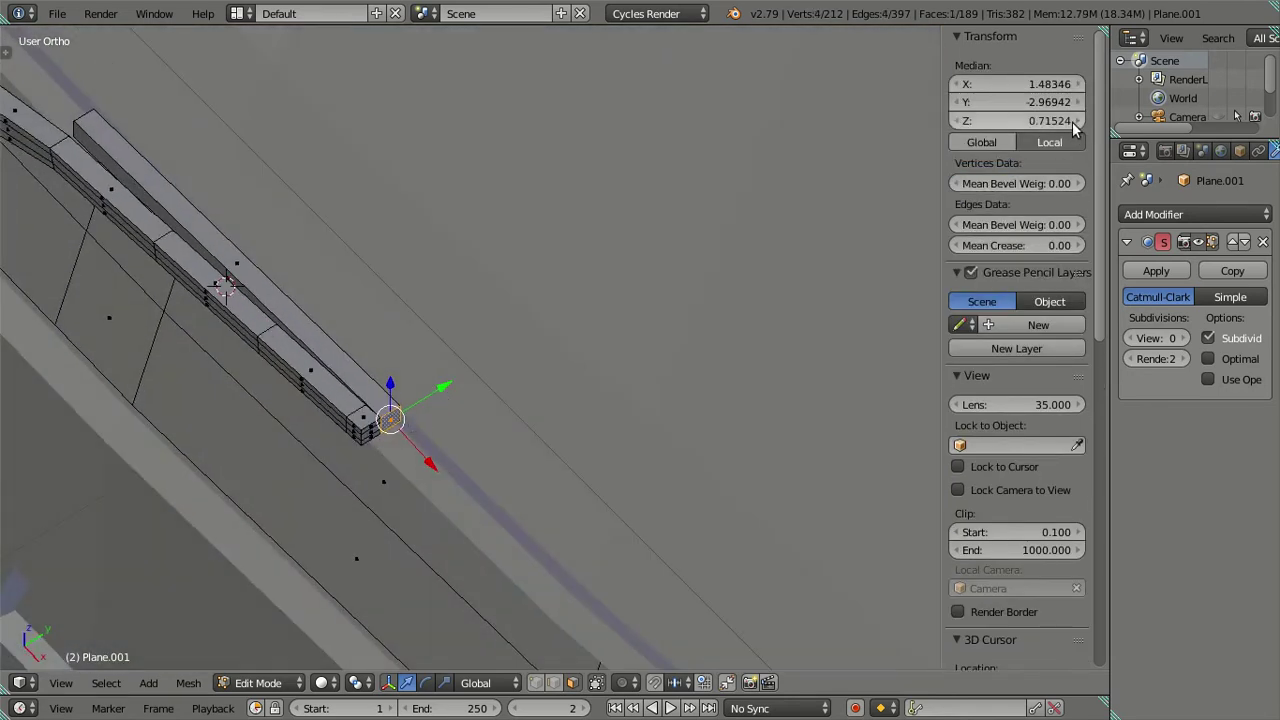
pyautogui.click(1019, 101)
pyautogui.press('Return')
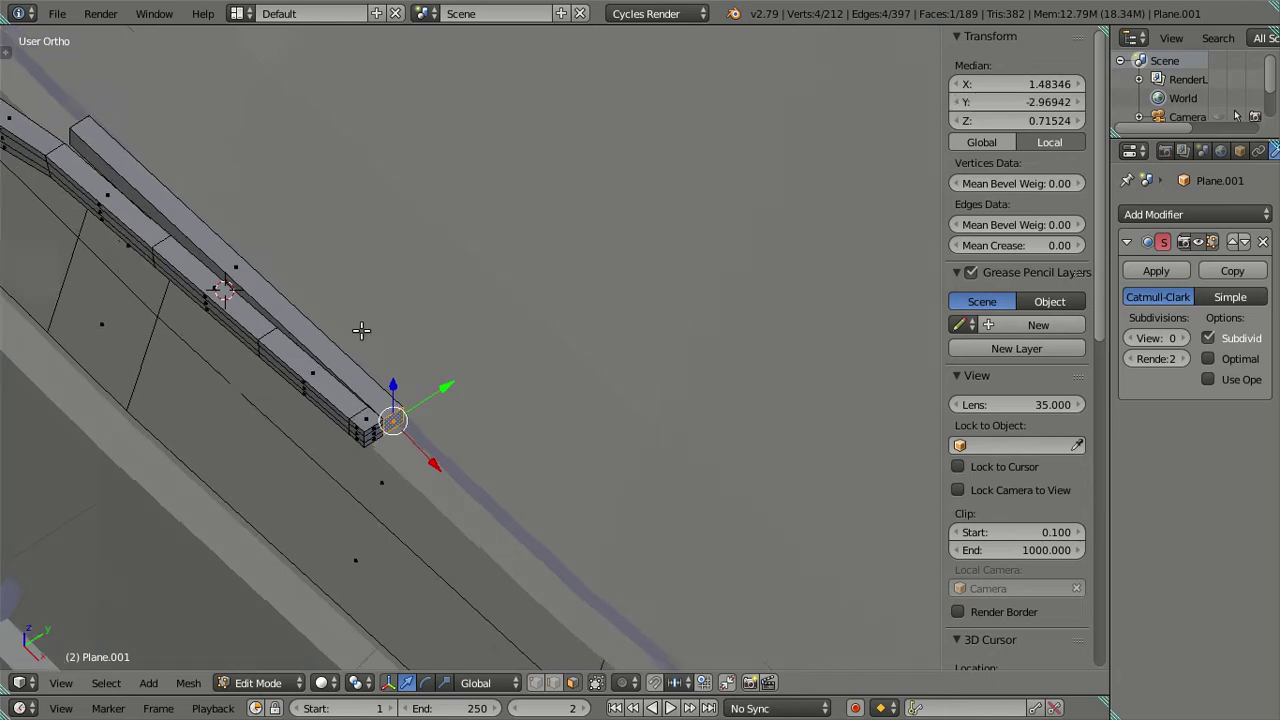
pyautogui.moveTo(363, 329); pyautogui.dragTo(785, 545, button='middle')
pyautogui.rightClick(720, 507)
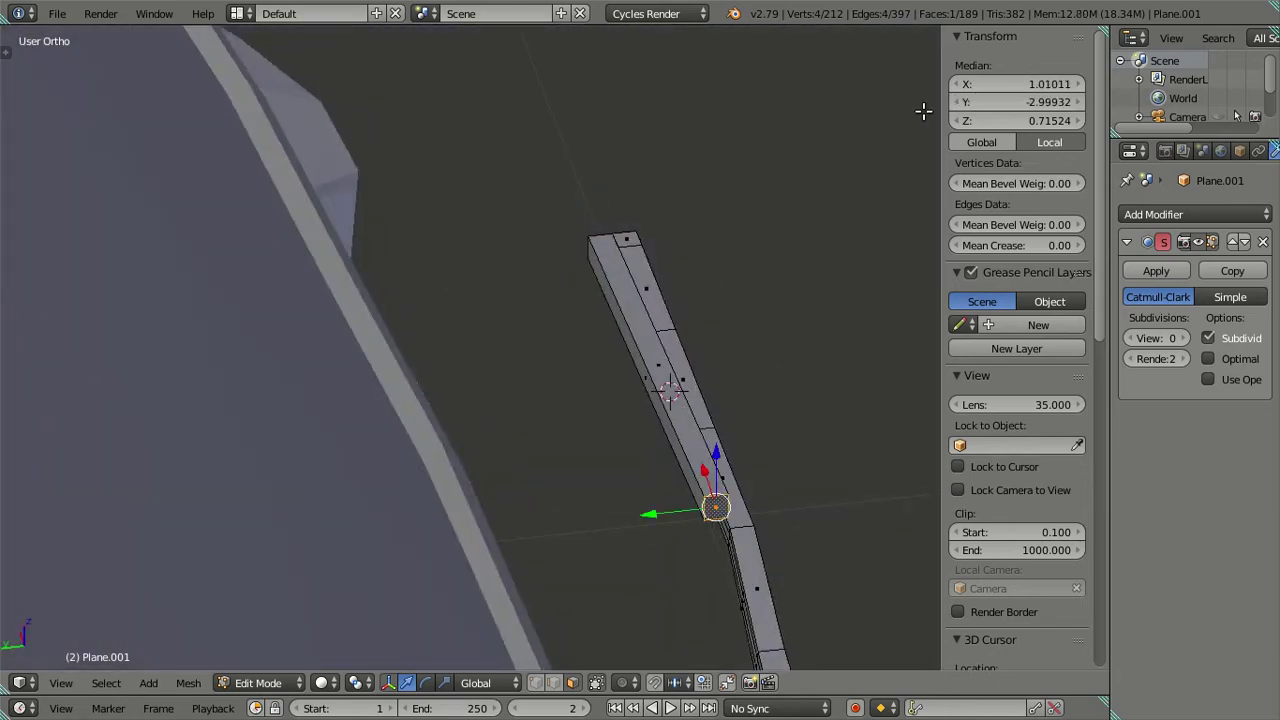
pyautogui.press('a')
# Step: Box-select the four end vertices in front view and frame them
pyautogui.moveTo(711, 263)
pyautogui.mouseDown(button='middle')
pyautogui.moveTo(617, 278)
pyautogui.moveTo(631, 263)
pyautogui.moveTo(520, 300)
pyautogui.moveTo(551, 329)
pyautogui.moveTo(456, 308)
pyautogui.mouseUp(button='middle')
pyautogui.press('KP_1')
pyautogui.moveTo(384, 296); pyautogui.dragTo(420, 330)
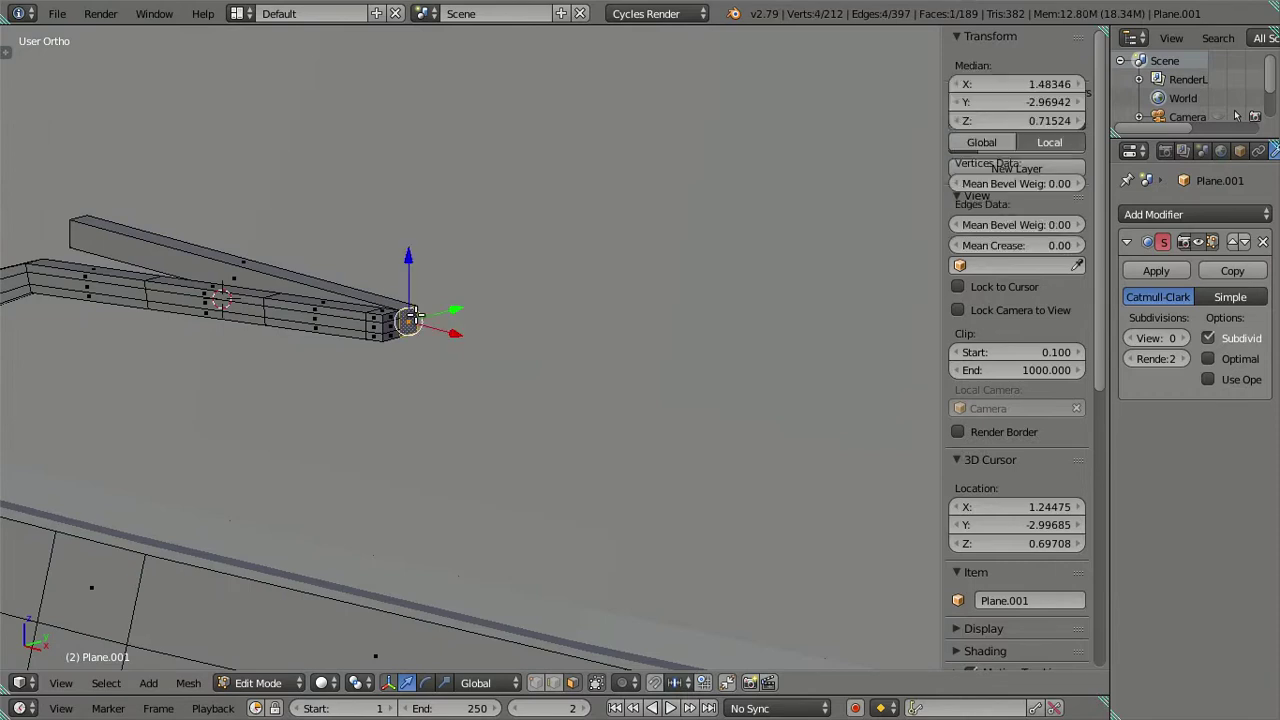
pyautogui.keyDown('shift'); pyautogui.moveTo(400, 305); pyautogui.dragTo(443, 306, button='middle'); pyautogui.keyUp('shift')
pyautogui.press('KP_Decimal')
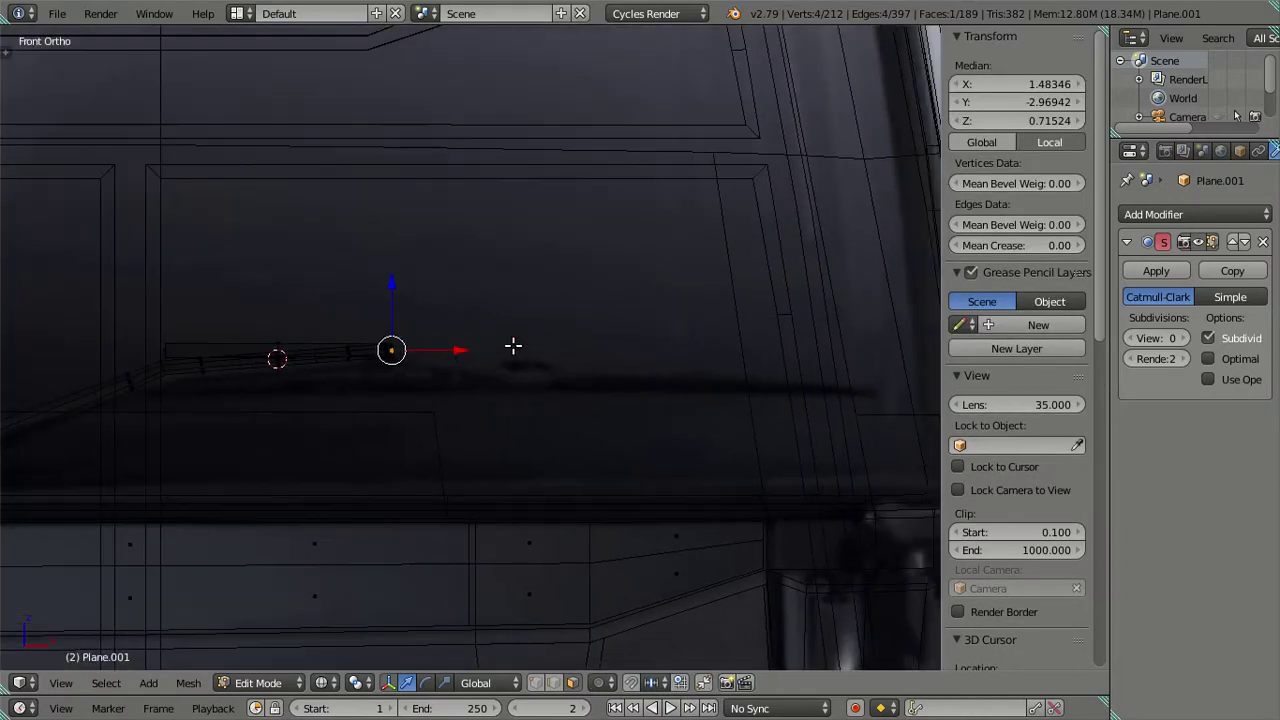
# Step: Extrude the bar's end twice to the right to lengthen the wiper arm
pyautogui.press('e')
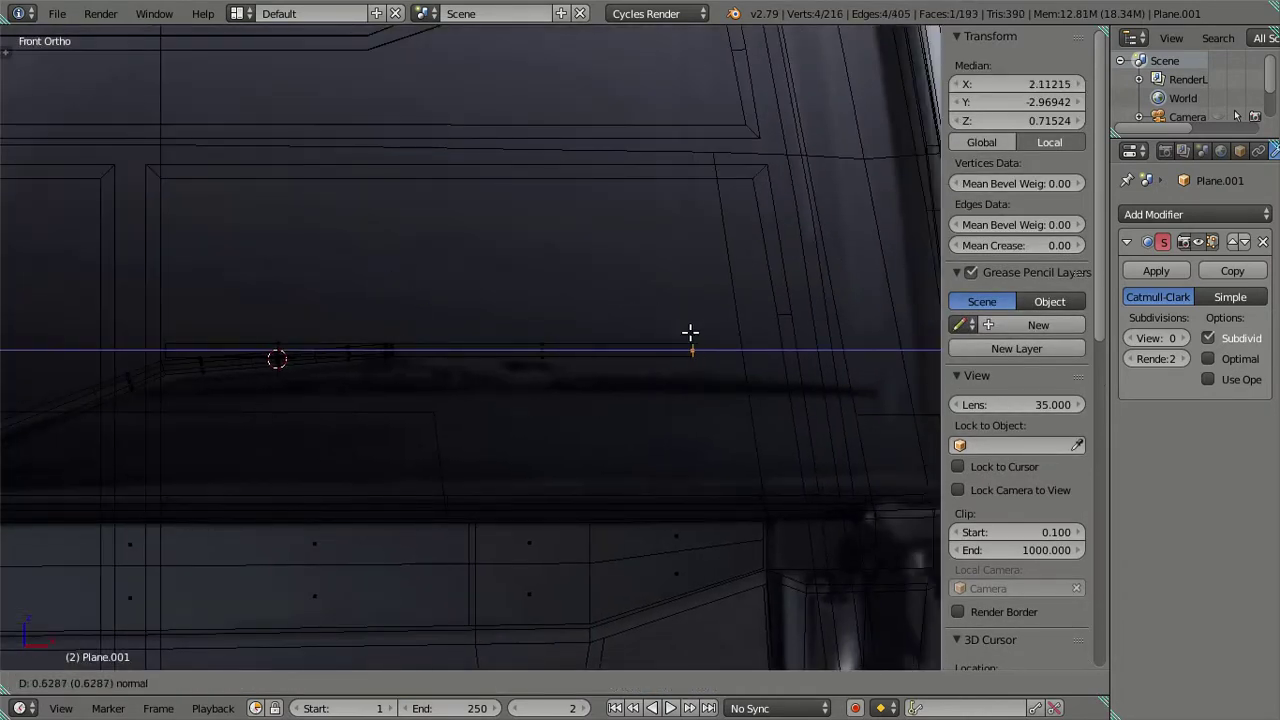
pyautogui.click(677, 333)
pyautogui.press('e')
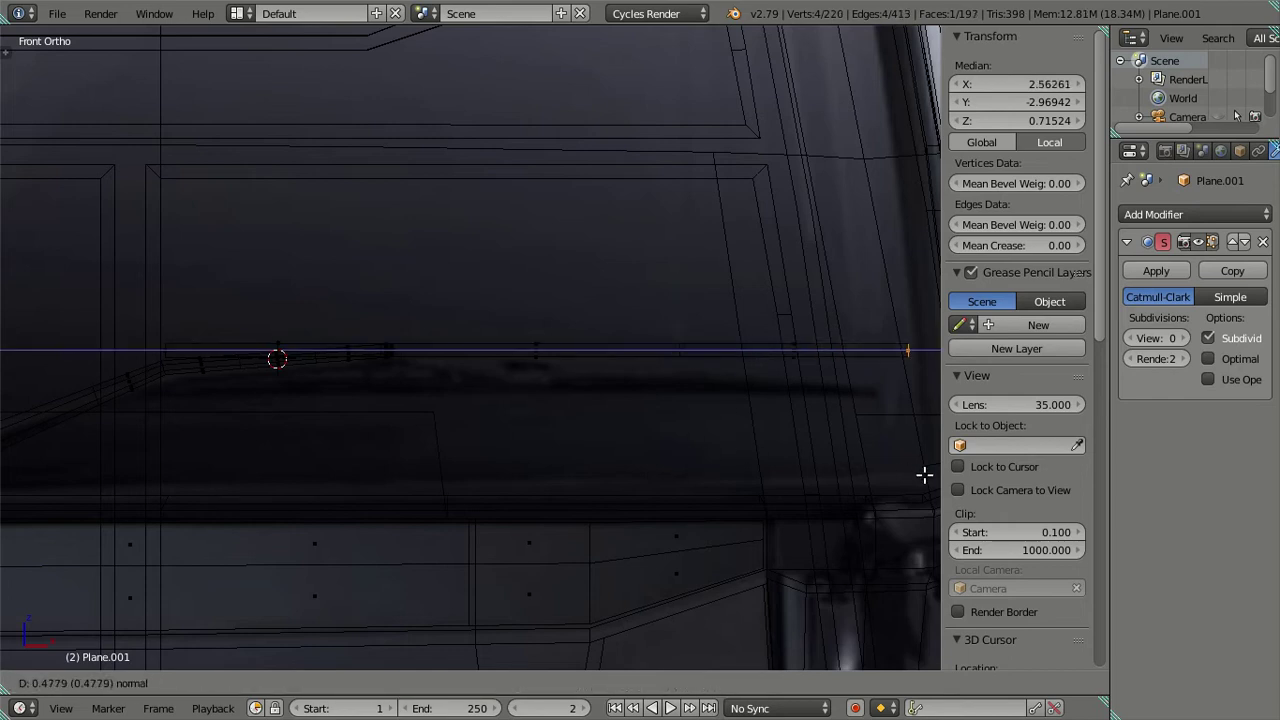
pyautogui.click(887, 477)
pyautogui.moveTo(297, 386)
pyautogui.mouseDown(button='middle')
pyautogui.moveTo(266, 363)
pyautogui.moveTo(329, 434)
pyautogui.mouseUp(button='middle')
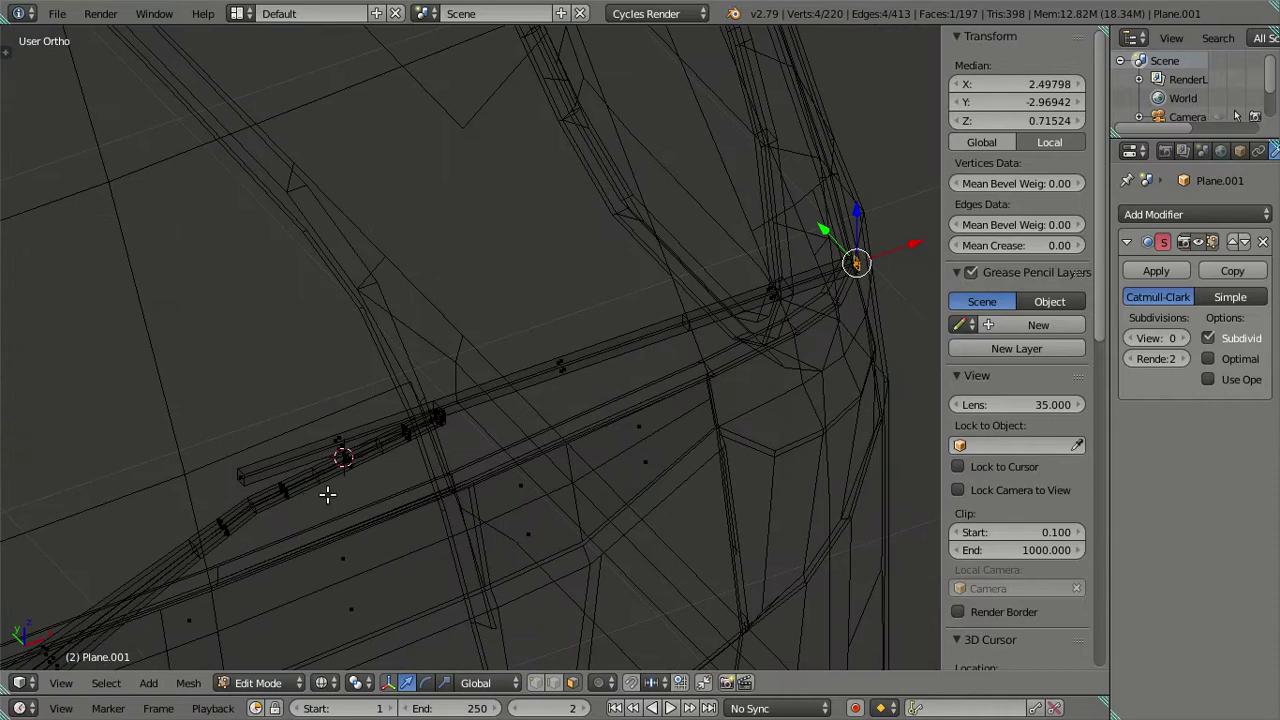
pyautogui.moveTo(408, 470); pyautogui.dragTo(291, 548, button='middle')
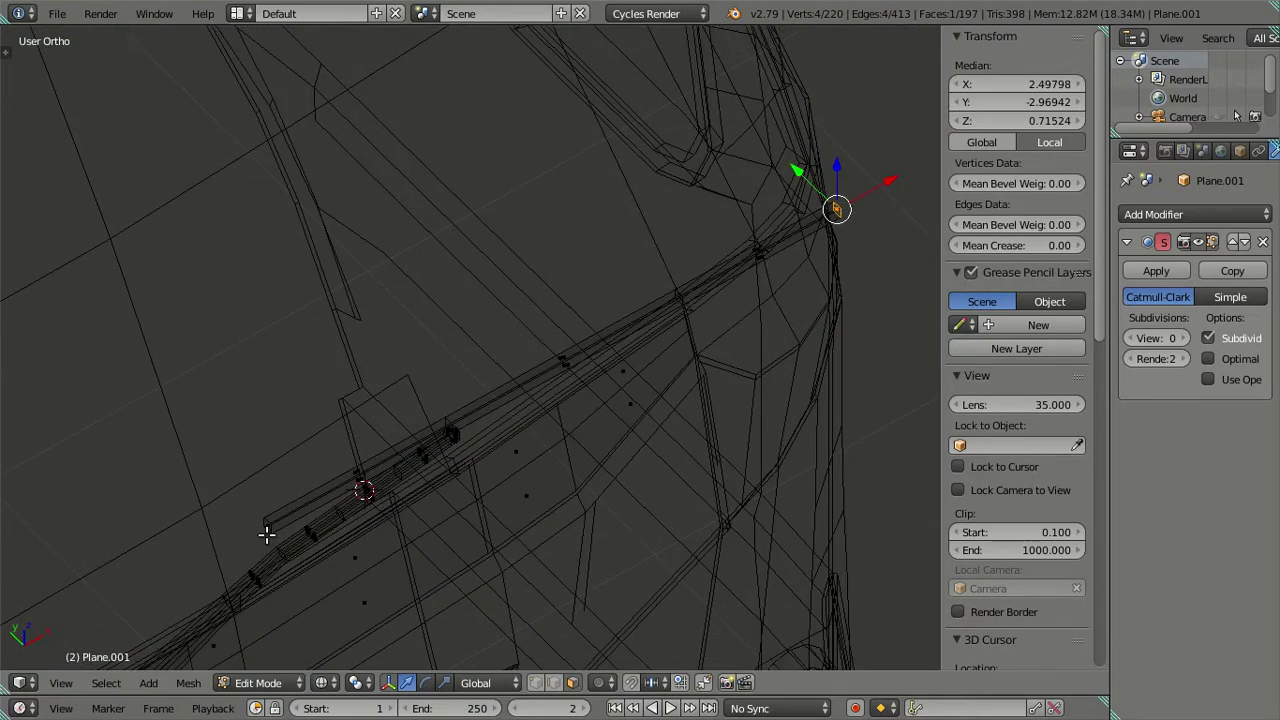
# Step: In solid shading, select both rail end faces and move them along Y
pyautogui.rightClick(266, 527)
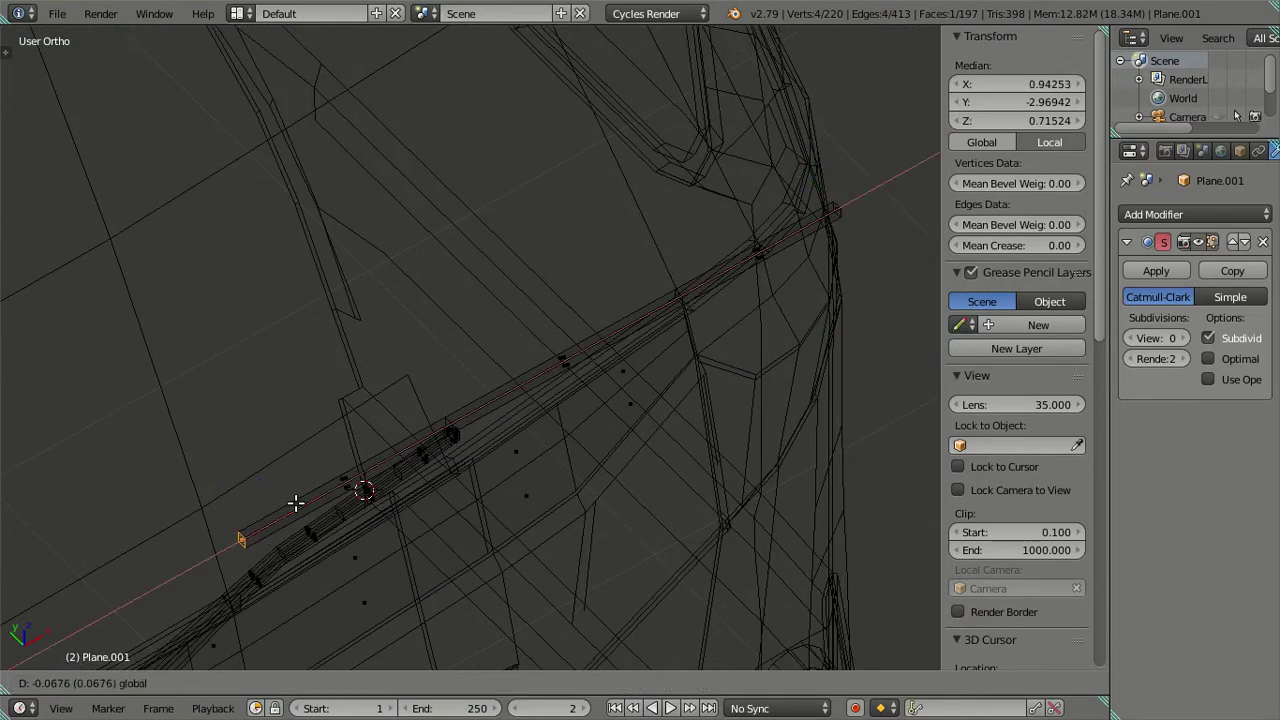
pyautogui.press('a')
pyautogui.press('z')
pyautogui.moveTo(459, 492)
pyautogui.mouseDown(button='middle')
pyautogui.moveTo(471, 523)
pyautogui.moveTo(463, 489)
pyautogui.moveTo(312, 476)
pyautogui.moveTo(348, 470)
pyautogui.mouseUp(button='middle')
pyautogui.rightClick(273, 491)
pyautogui.keyDown('shift'); pyautogui.rightClick(718, 484); pyautogui.keyUp('shift')
pyautogui.moveTo(718, 484)
pyautogui.mouseDown(button='middle')
pyautogui.moveTo(617, 489)
pyautogui.moveTo(349, 348)
pyautogui.mouseUp(button='middle')
pyautogui.press('g')
pyautogui.press('y')
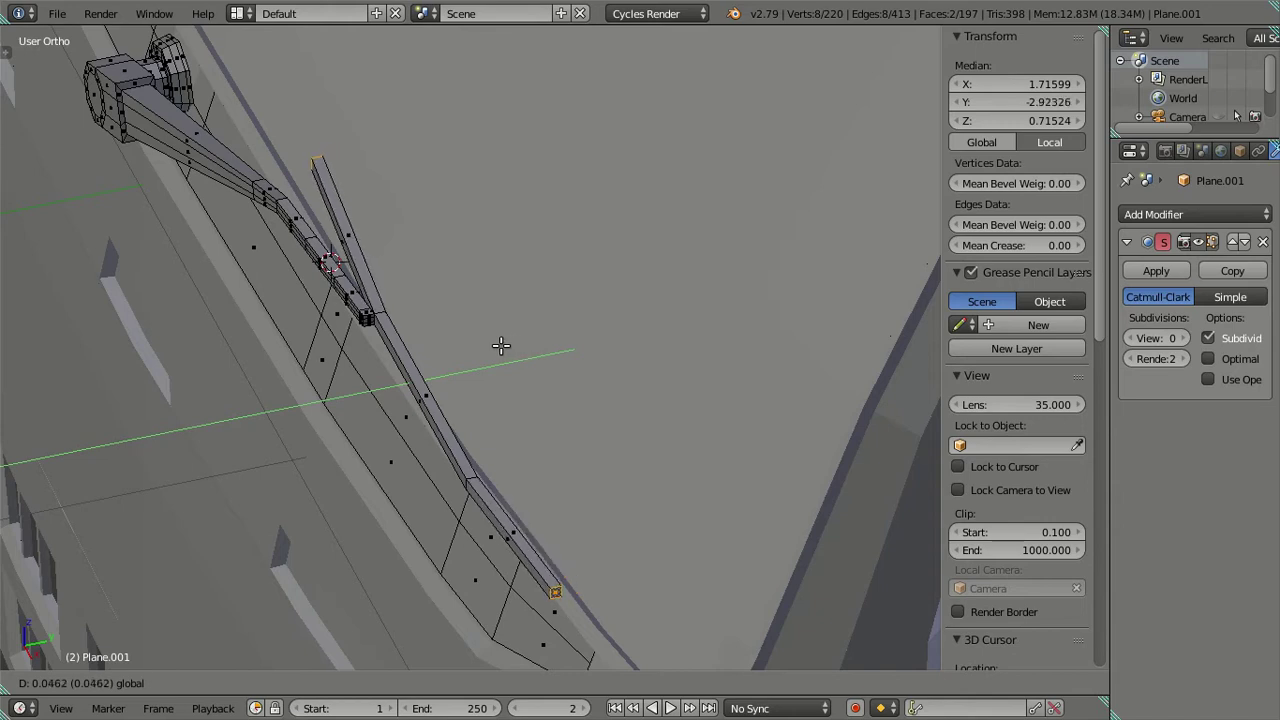
# Step: Confirm the rail-end move and add a loop cut across the lower rail
pyautogui.click(497, 347)
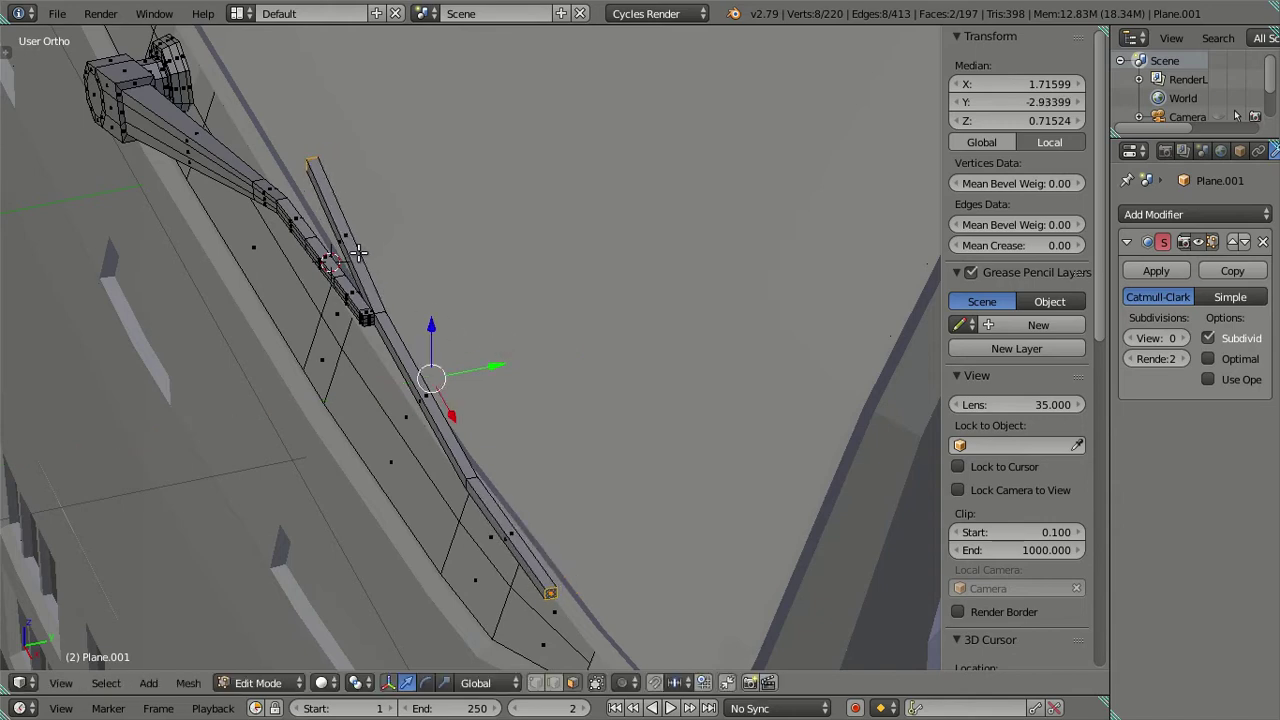
pyautogui.hotkey('ctrl', 'r')
pyautogui.click(510, 530)
pyautogui.rightClick(510, 519)
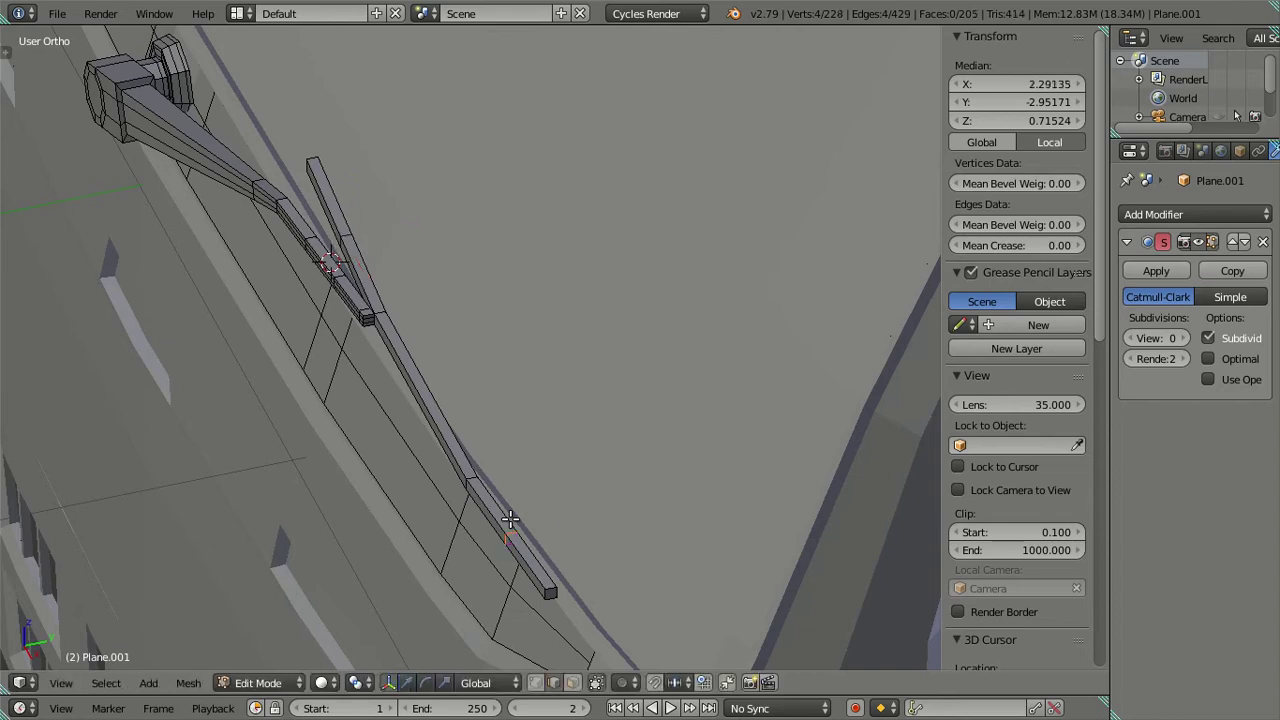
# Step: Slide the lower rod's two end faces along Y to -2.84849, then view from the top
pyautogui.click(572, 682)
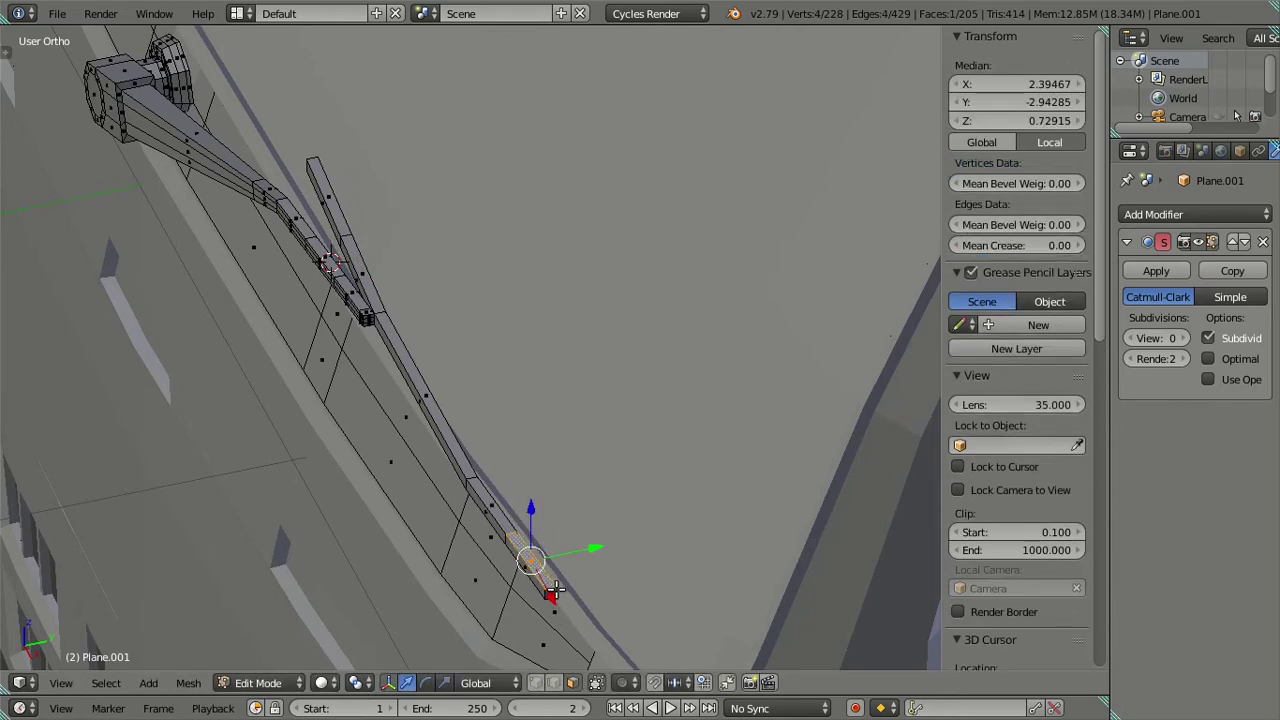
pyautogui.rightClick(550, 592)
pyautogui.moveTo(480, 482)
pyautogui.mouseDown(button='middle')
pyautogui.moveTo(297, 529)
pyautogui.moveTo(509, 428)
pyautogui.mouseUp(button='middle')
pyautogui.keyDown('shift'); pyautogui.rightClick(288, 502); pyautogui.keyUp('shift')
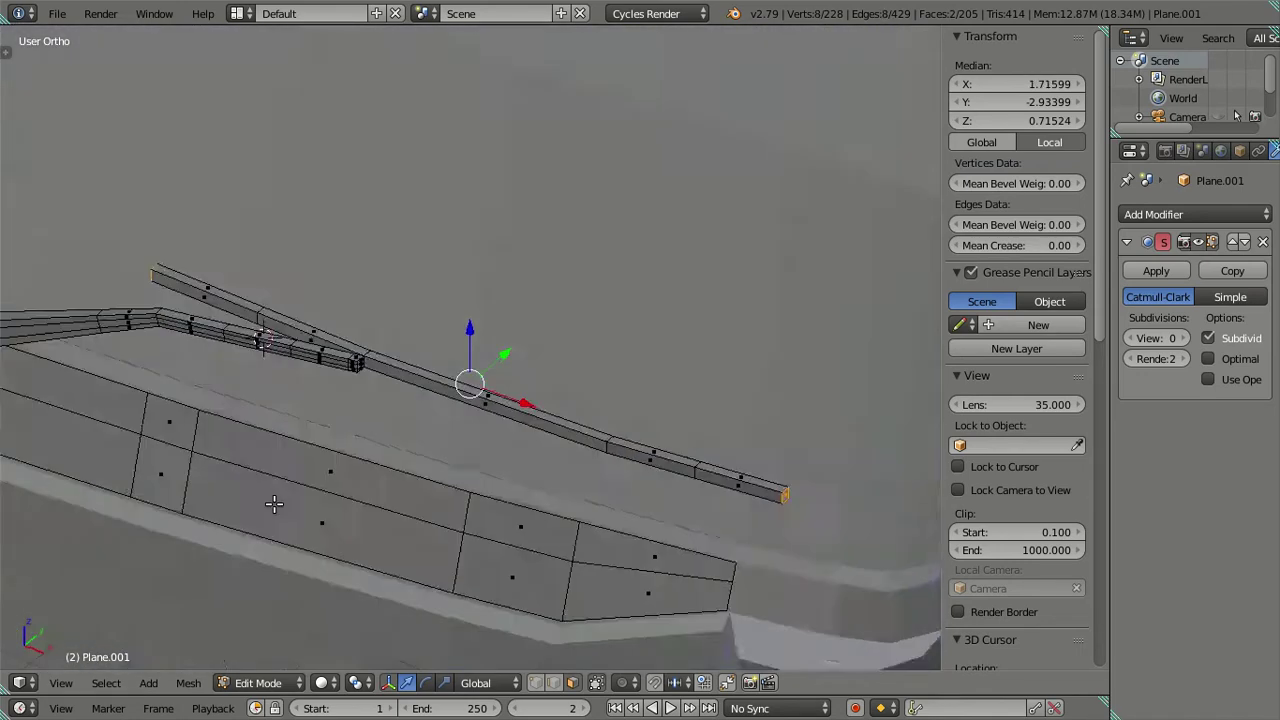
pyautogui.moveTo(503, 358); pyautogui.dragTo(530, 336)
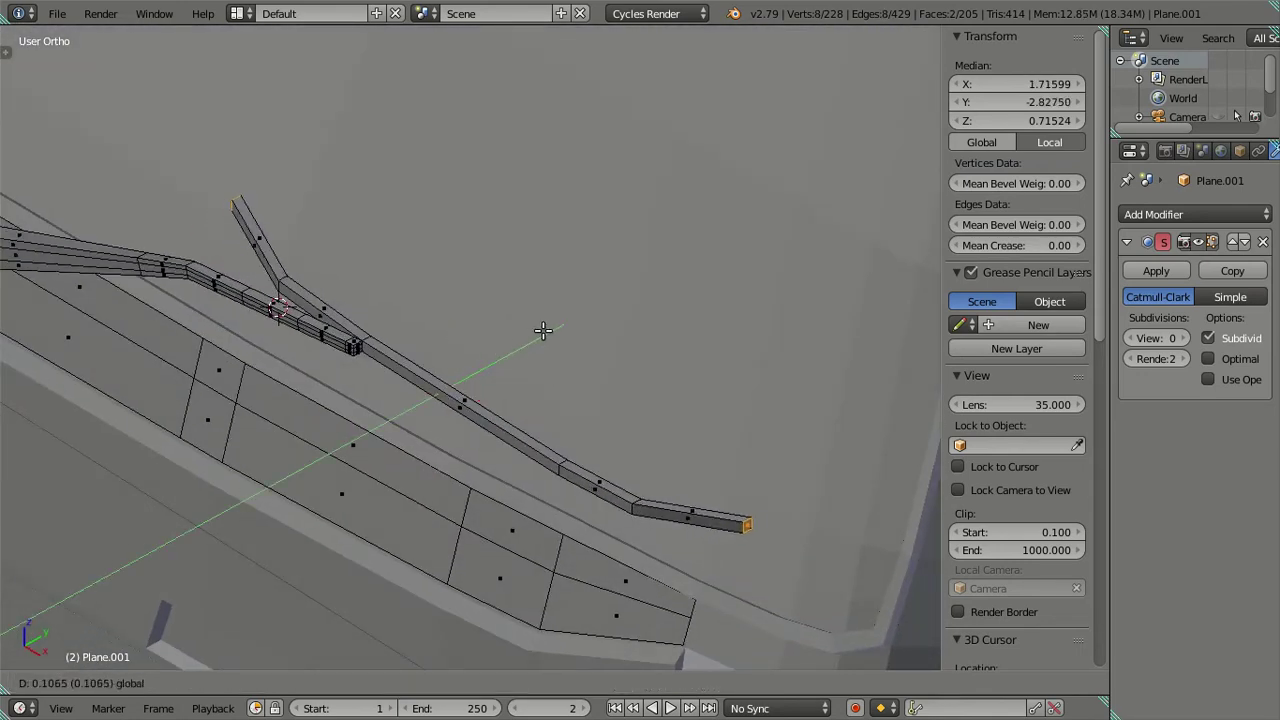
pyautogui.press('KP_7')
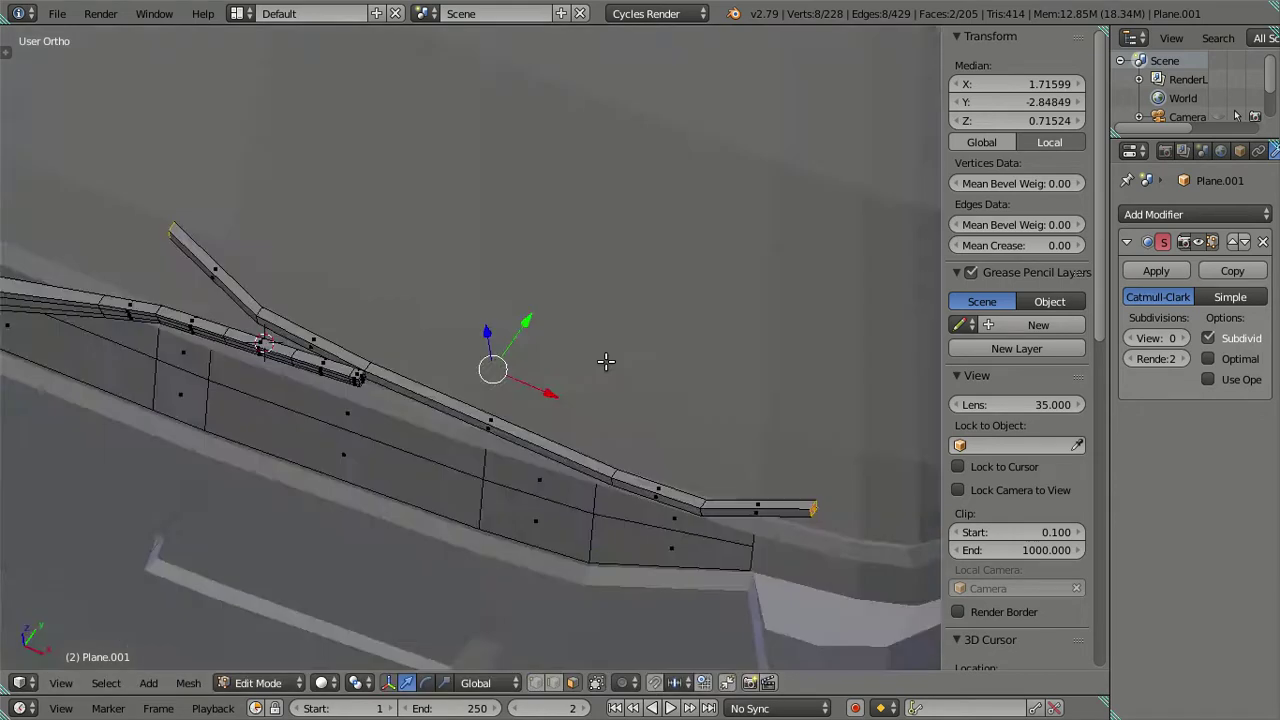
pyautogui.press('KP_Decimal')
pyautogui.scroll(3, 513, 405)
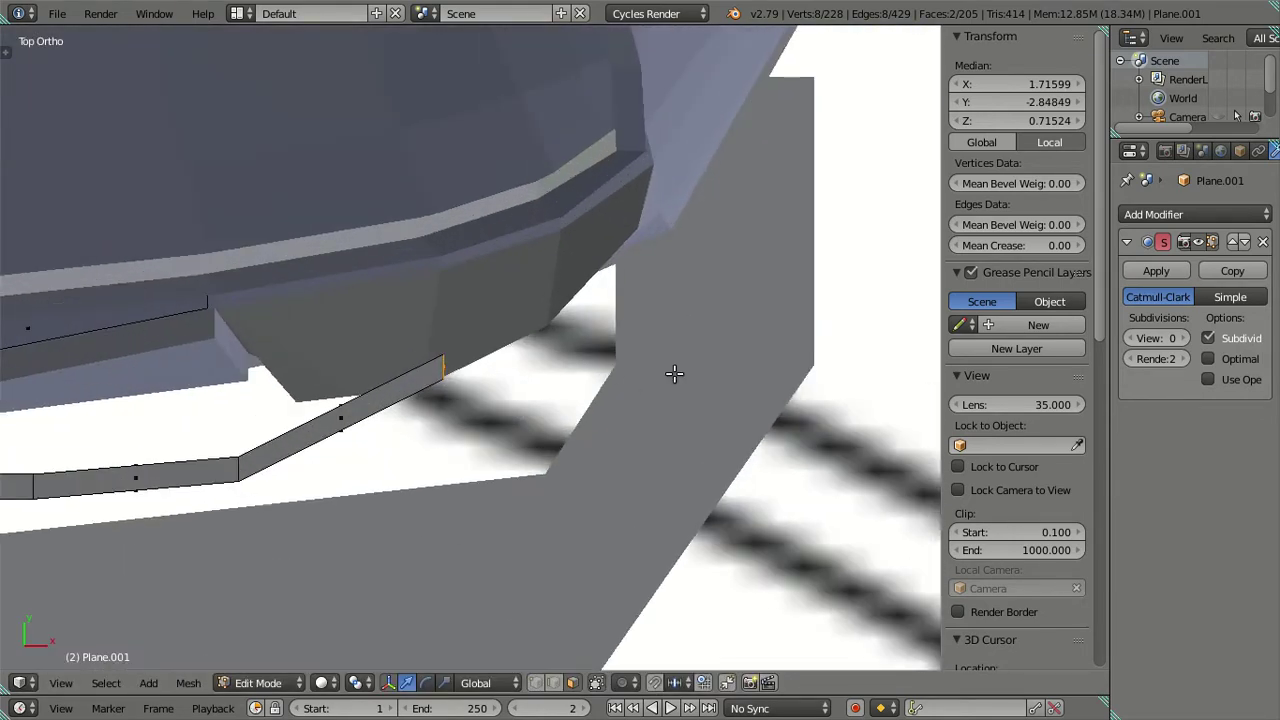
# Step: Rotate the wiper bar's end face in top view to start following the windshield
pyautogui.moveTo(566, 377); pyautogui.dragTo(435, 340, button='middle')
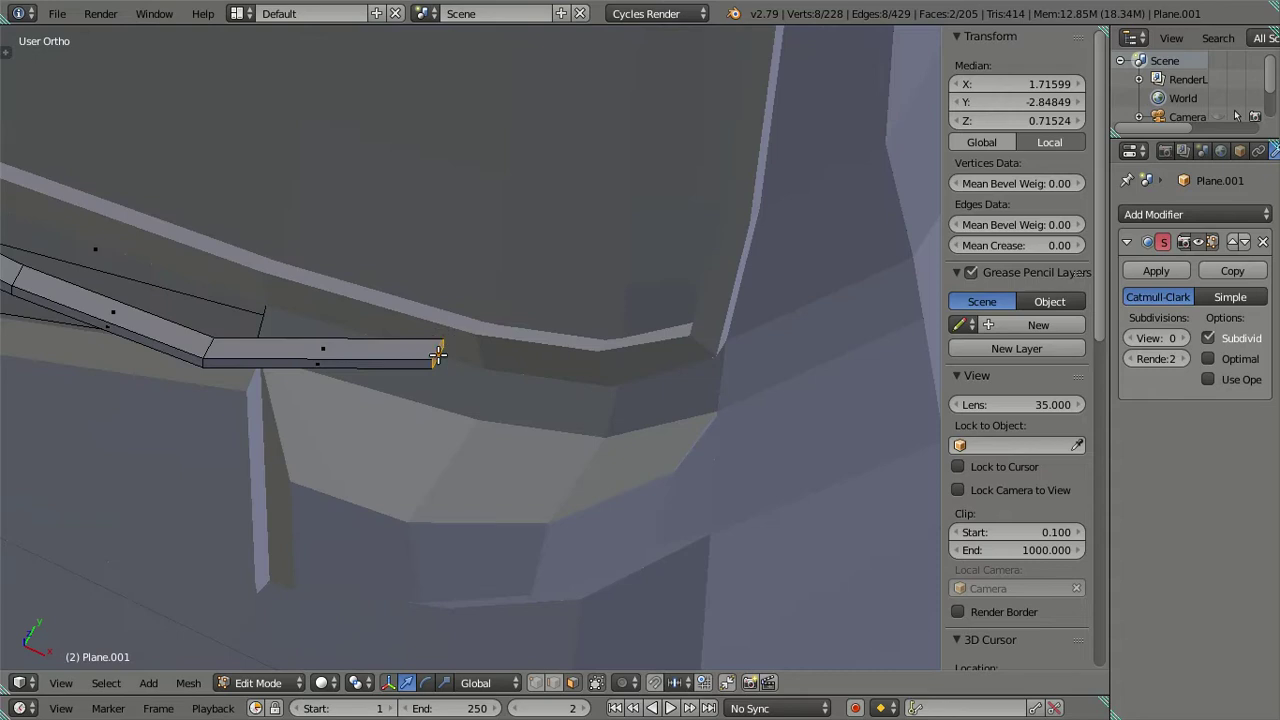
pyautogui.scroll(-5, 524, 374)
pyautogui.moveTo(563, 400)
pyautogui.mouseDown(button='middle')
pyautogui.moveTo(552, 384)
pyautogui.moveTo(411, 371)
pyautogui.moveTo(451, 343)
pyautogui.mouseUp(button='middle')
pyautogui.rightClick(456, 341)
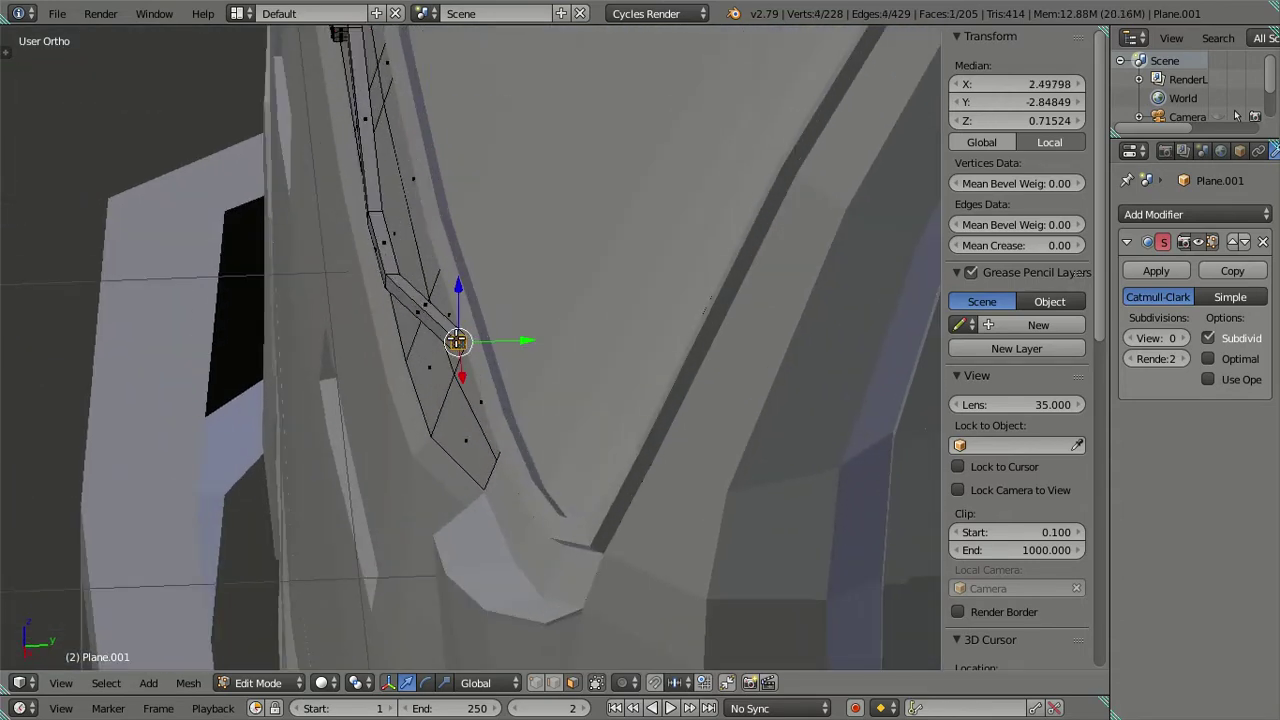
pyautogui.press('KP_7')
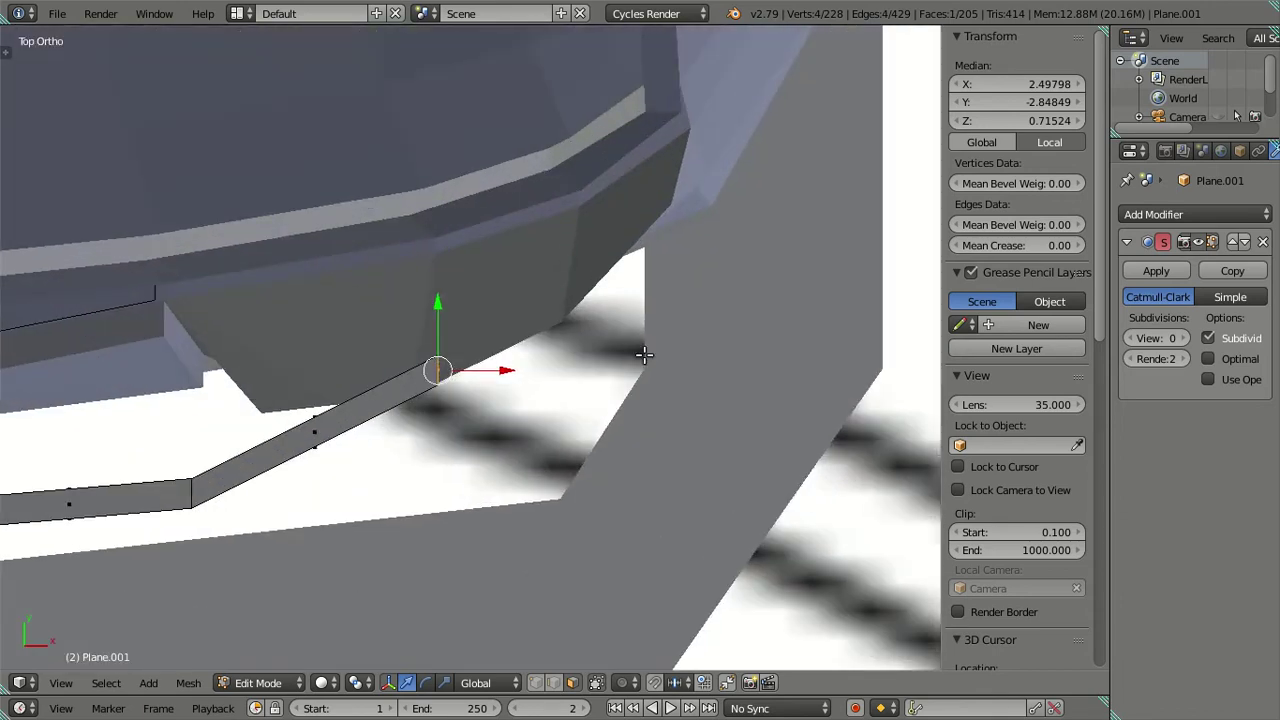
pyautogui.press('r')
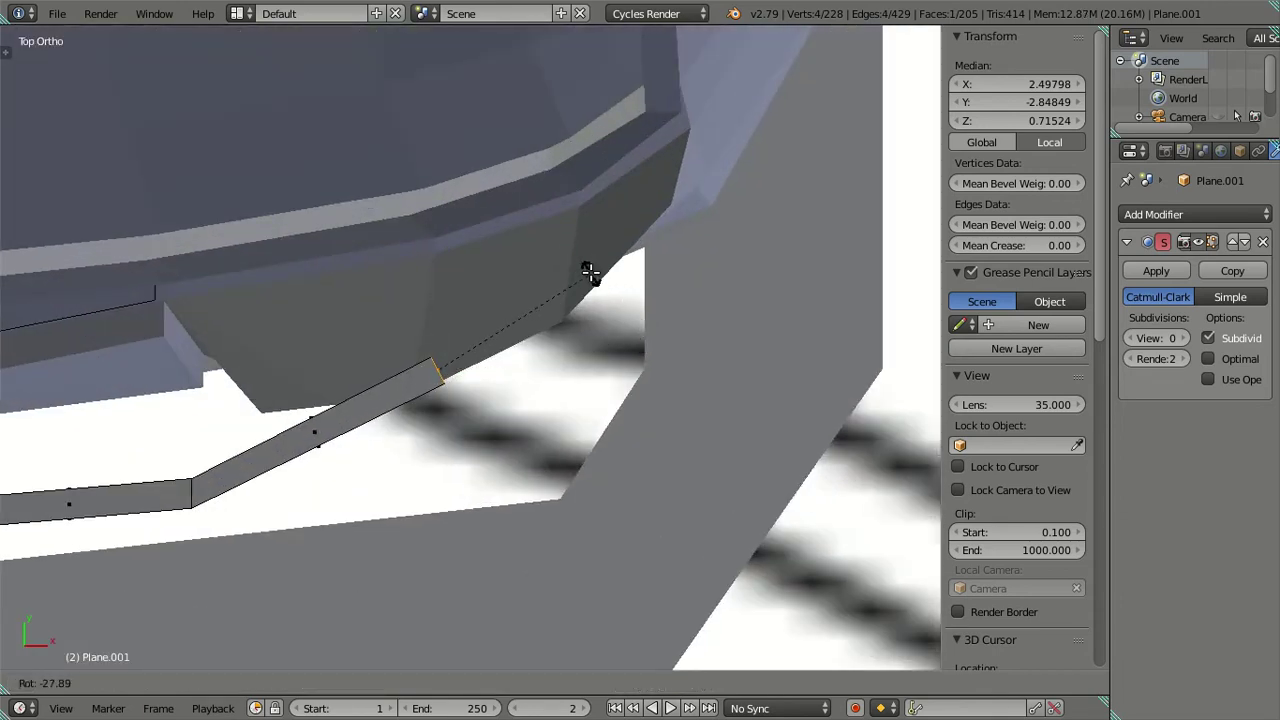
pyautogui.click(590, 272)
# Step: Rotate the bar around its first joint
pyautogui.keyDown('shift'); pyautogui.moveTo(323, 428); pyautogui.dragTo(608, 343, button='middle'); pyautogui.keyUp('shift')
pyautogui.press('a')
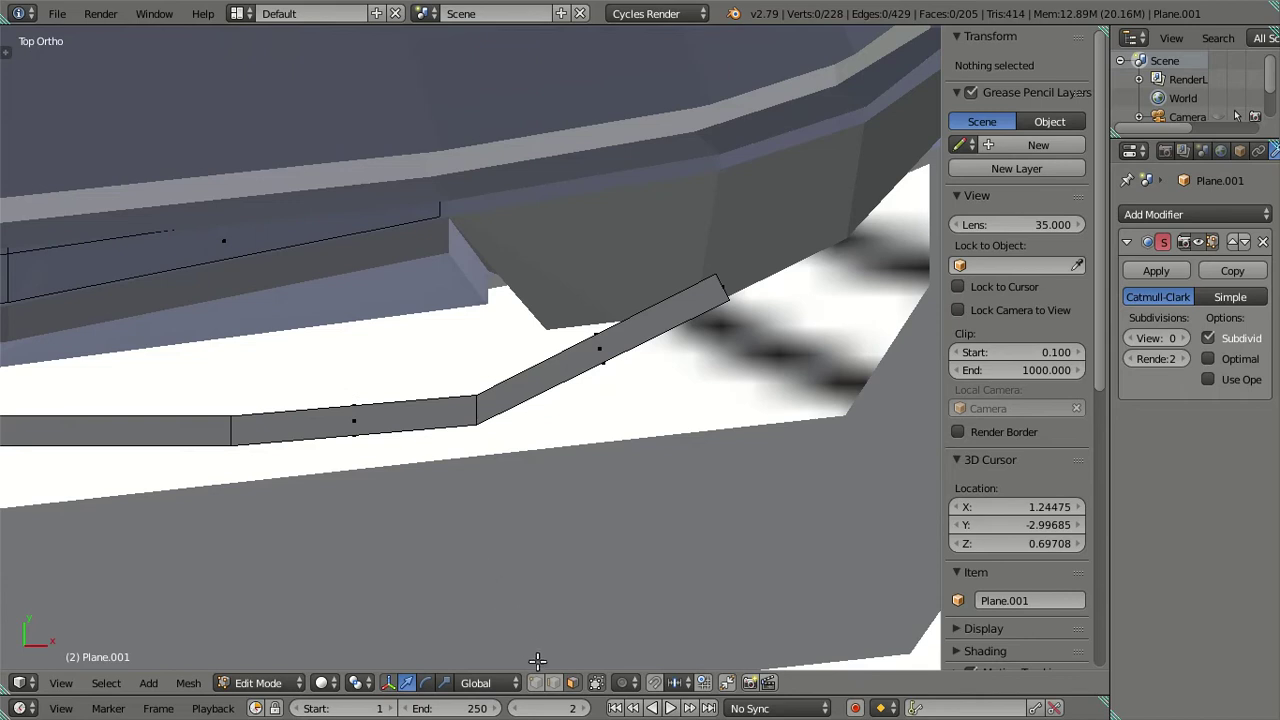
pyautogui.keyDown('alt'); pyautogui.rightClick(476, 410); pyautogui.keyUp('alt')
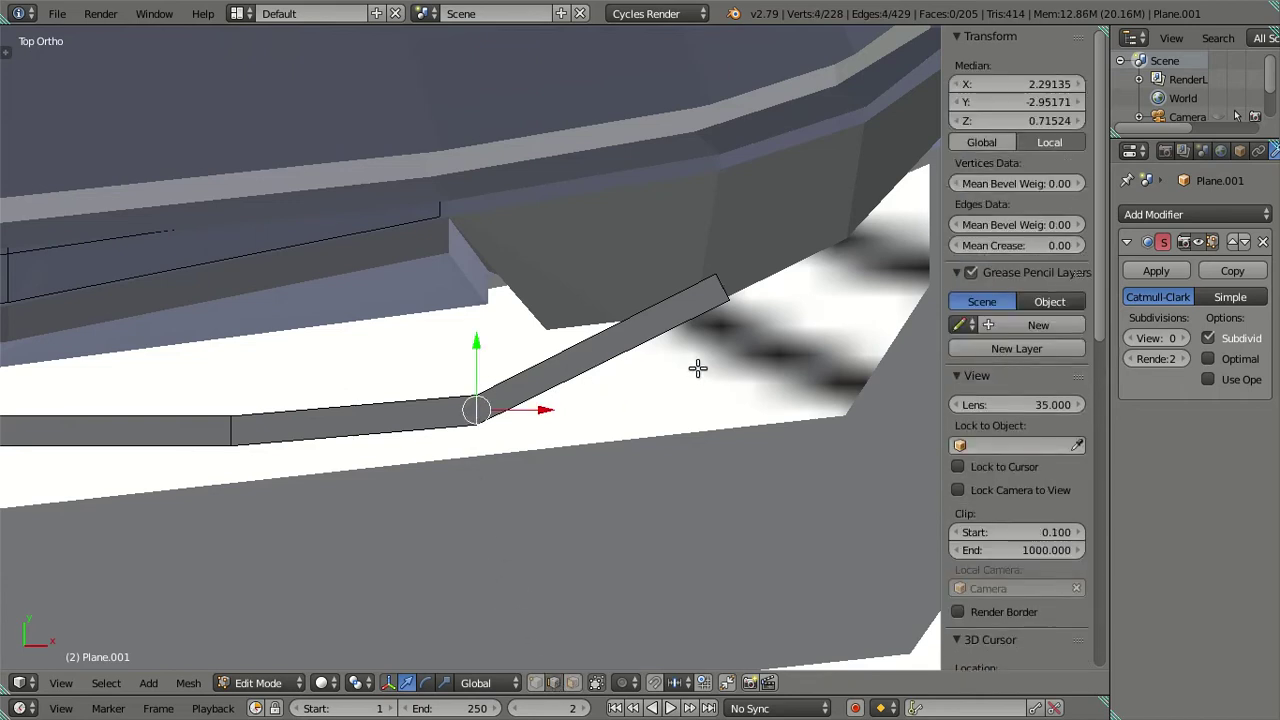
pyautogui.press('r')
pyautogui.click(636, 295)
# Step: Rotate the bar segment at a second joint using its four vertices
pyautogui.press('a')
pyautogui.scroll(-2, 571, 329)
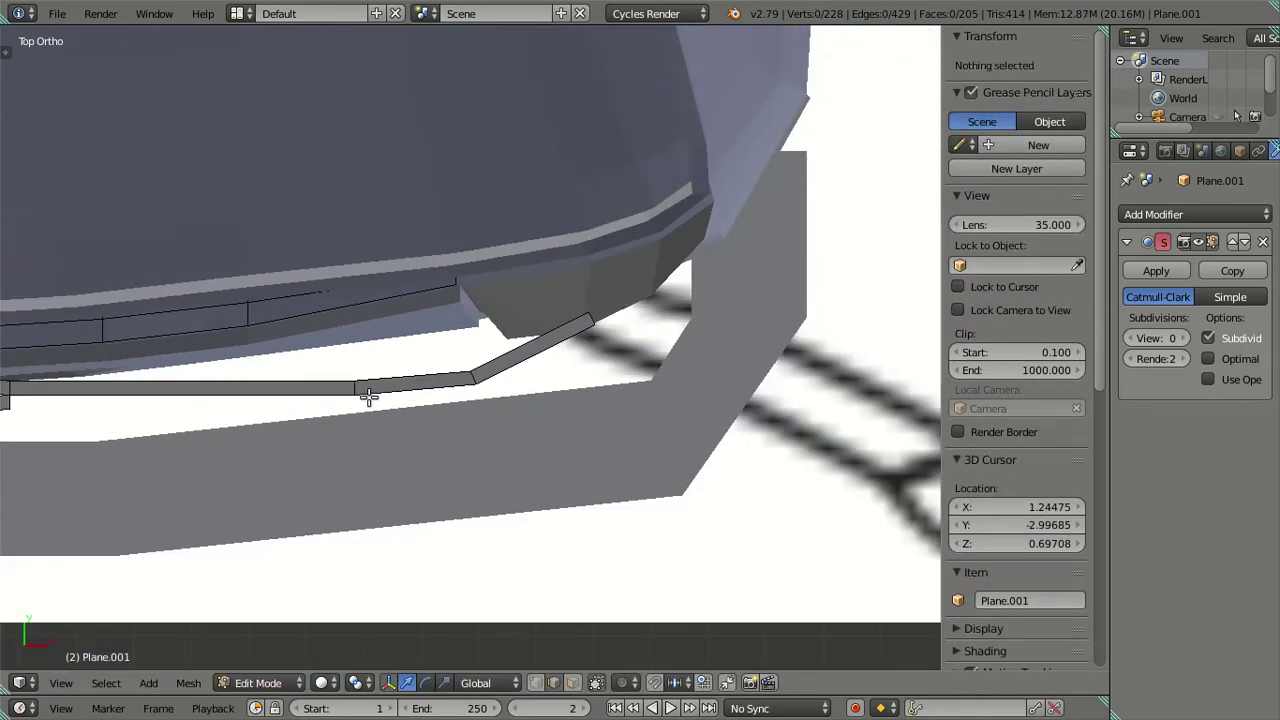
pyautogui.scroll(-2, 449, 440)
pyautogui.scroll(2, 449, 440)
pyautogui.scroll(2, 365, 490)
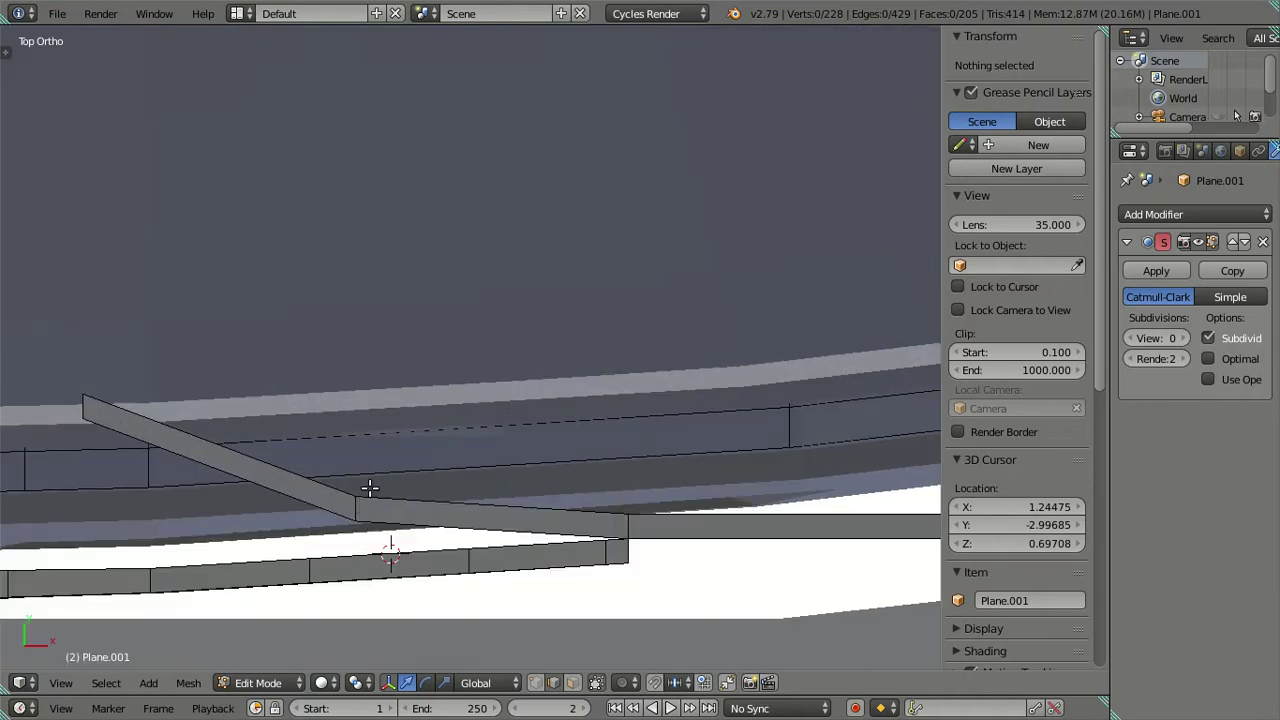
pyautogui.keyDown('alt'); pyautogui.rightClick(355, 503); pyautogui.keyUp('alt')
pyautogui.press('r')
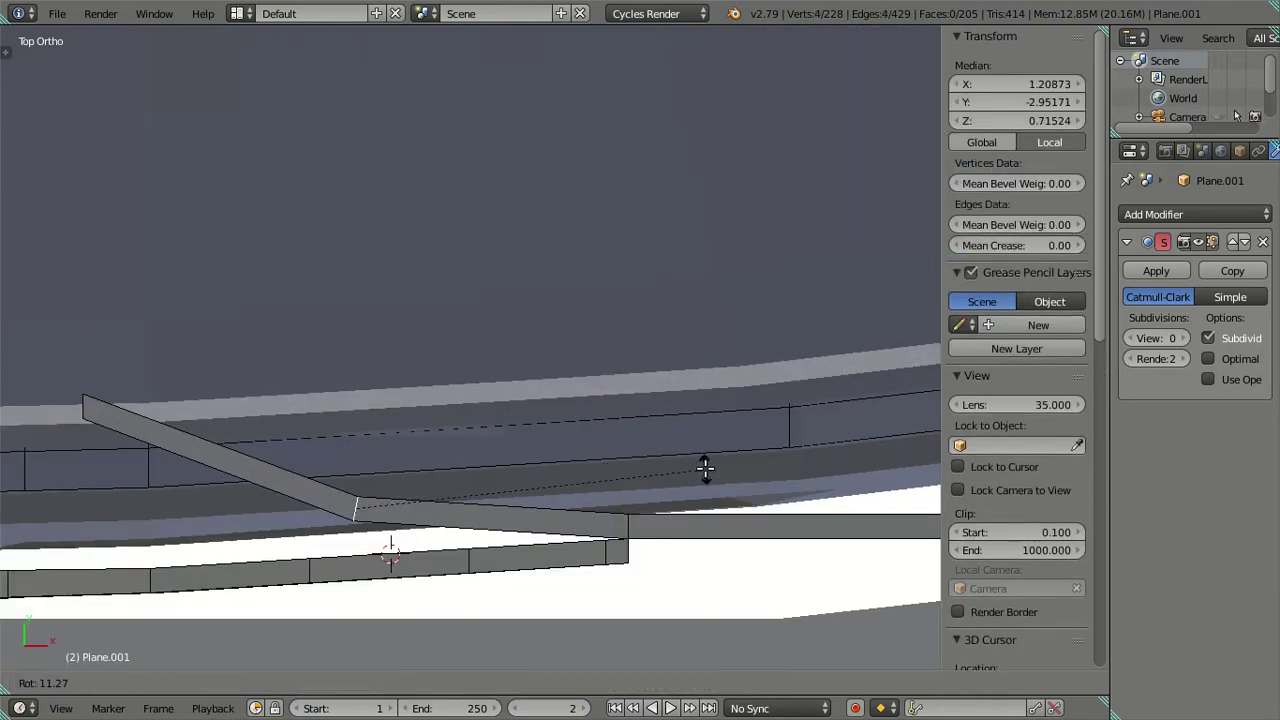
pyautogui.click(705, 467)
# Step: Rotate the bar's end face again in top view to angle it along the cab
pyautogui.press('a')
pyautogui.moveTo(371, 508)
pyautogui.mouseDown(button='middle')
pyautogui.moveTo(331, 417)
pyautogui.moveTo(417, 579)
pyautogui.mouseUp(button='middle')
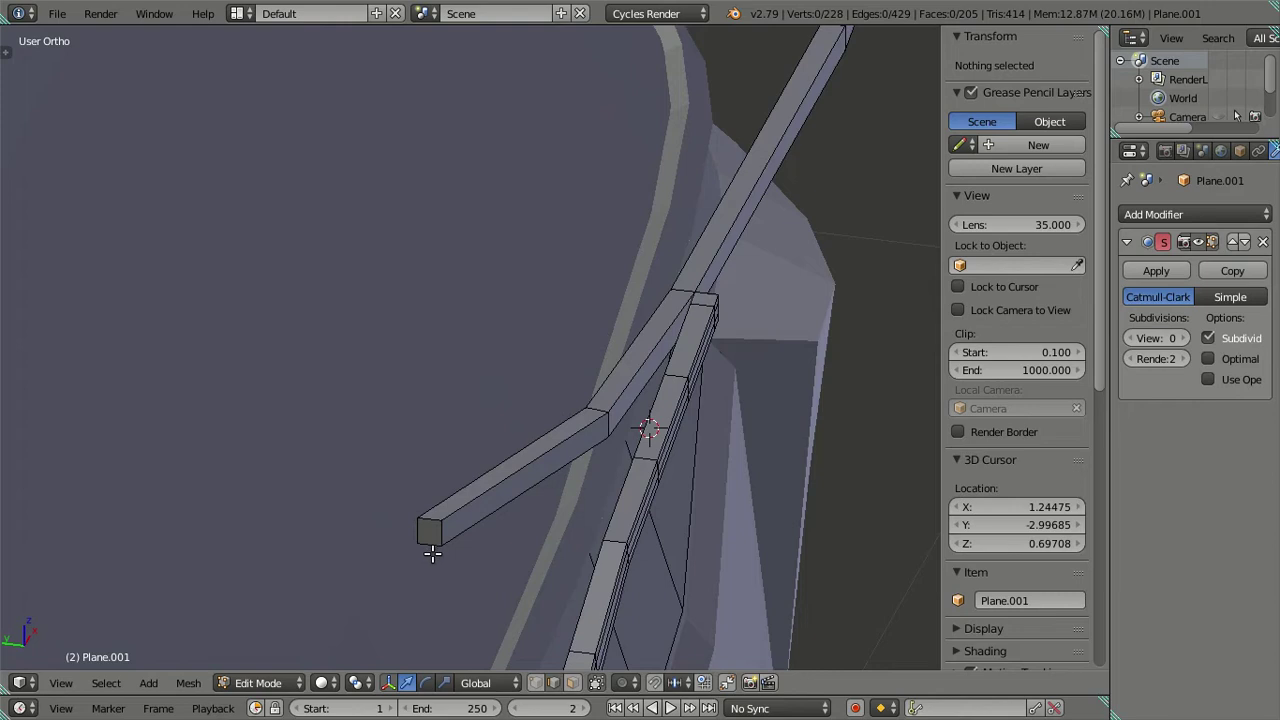
pyautogui.keyDown('alt'); pyautogui.rightClick(431, 540); pyautogui.keyUp('alt')
pyautogui.press('KP_7')
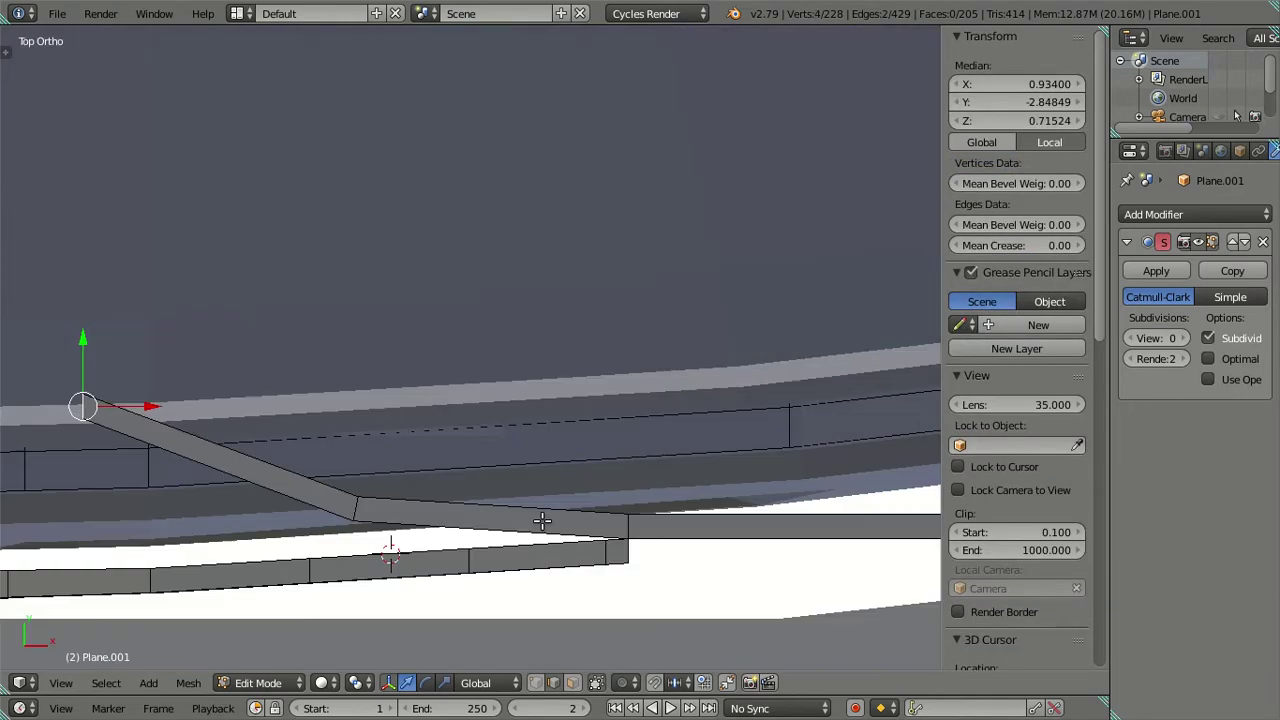
pyautogui.press('r')
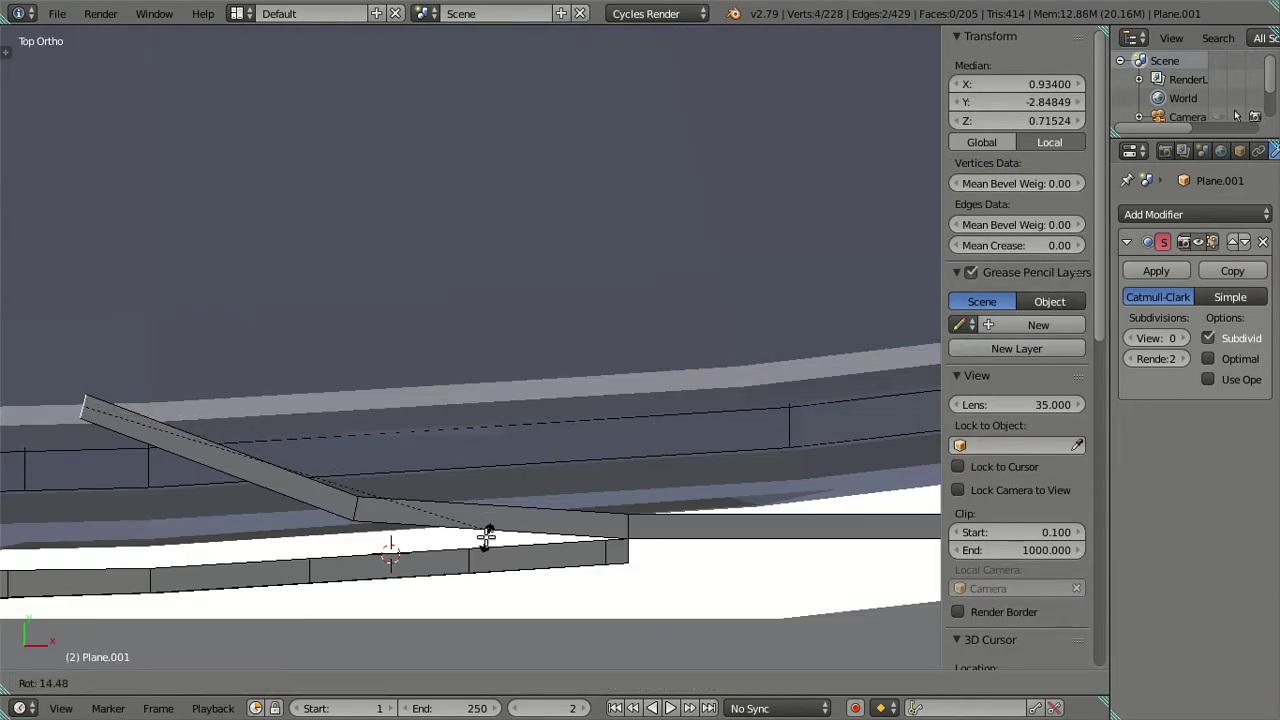
pyautogui.click(389, 540)
pyautogui.press('a')
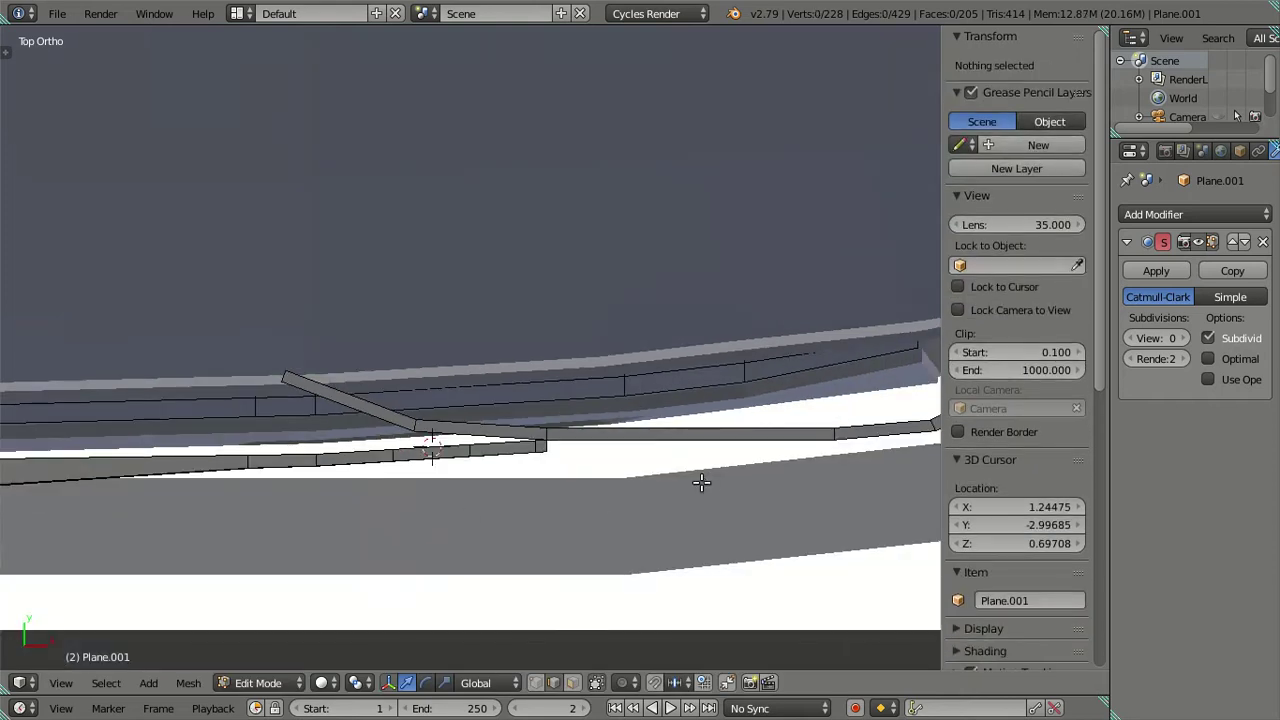
# Step: Shift one bar edge loop along X and reposition the bend loop
pyautogui.scroll(3, 395, 494)
pyautogui.scroll(2, 545, 458)
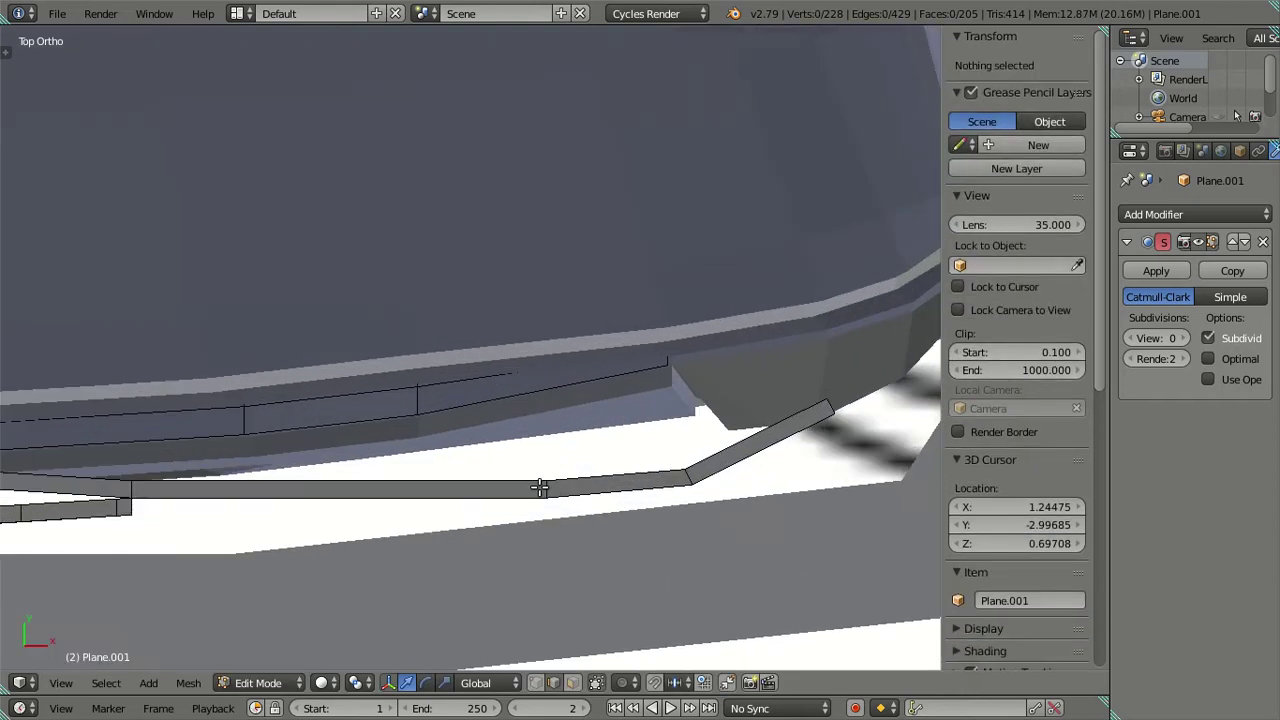
pyautogui.keyDown('alt'); pyautogui.rightClick(540, 487); pyautogui.keyUp('alt')
pyautogui.press('g')
pyautogui.press('x')
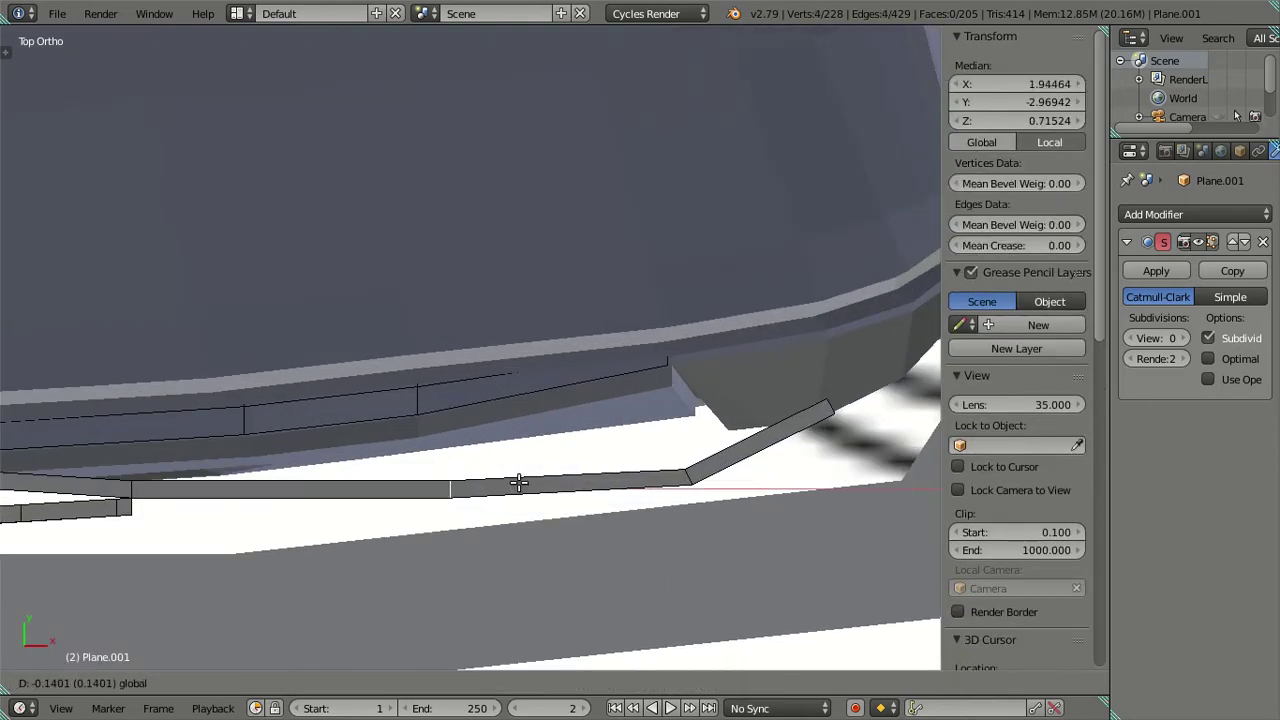
pyautogui.click(519, 483)
pyautogui.press('a')
pyautogui.keyDown('alt'); pyautogui.rightClick(720, 478); pyautogui.keyUp('alt')
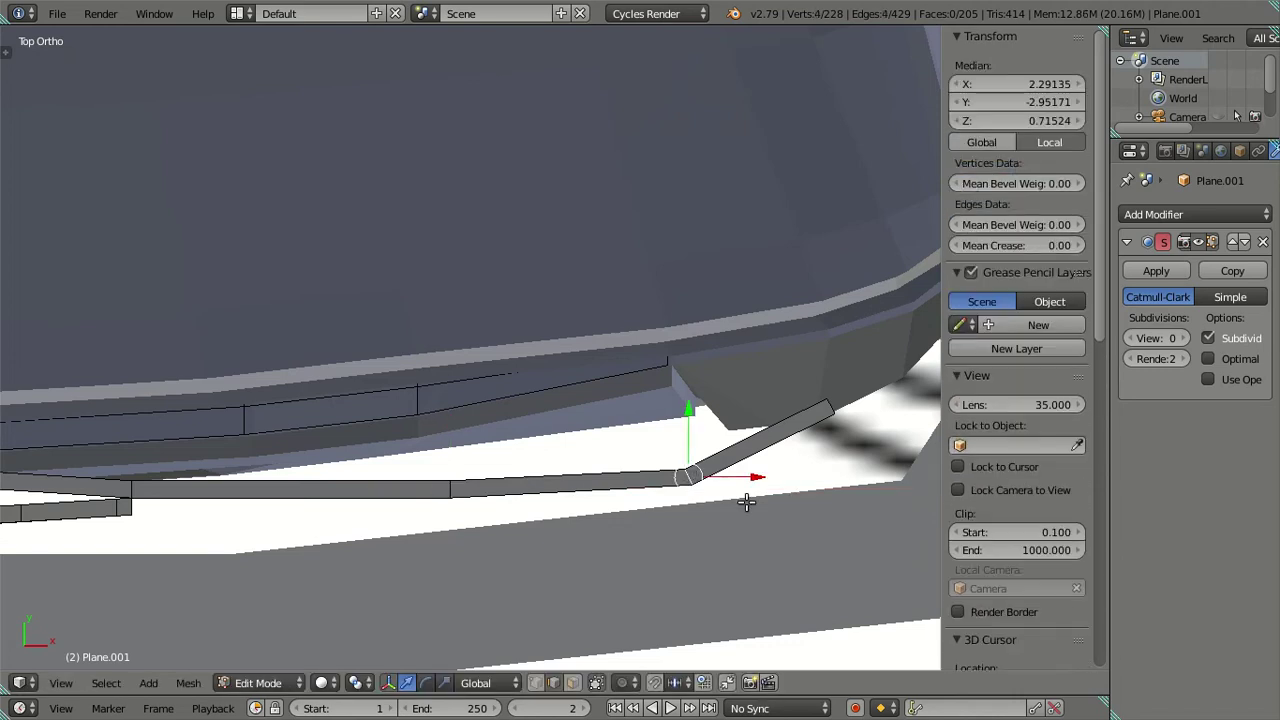
pyautogui.press('g')
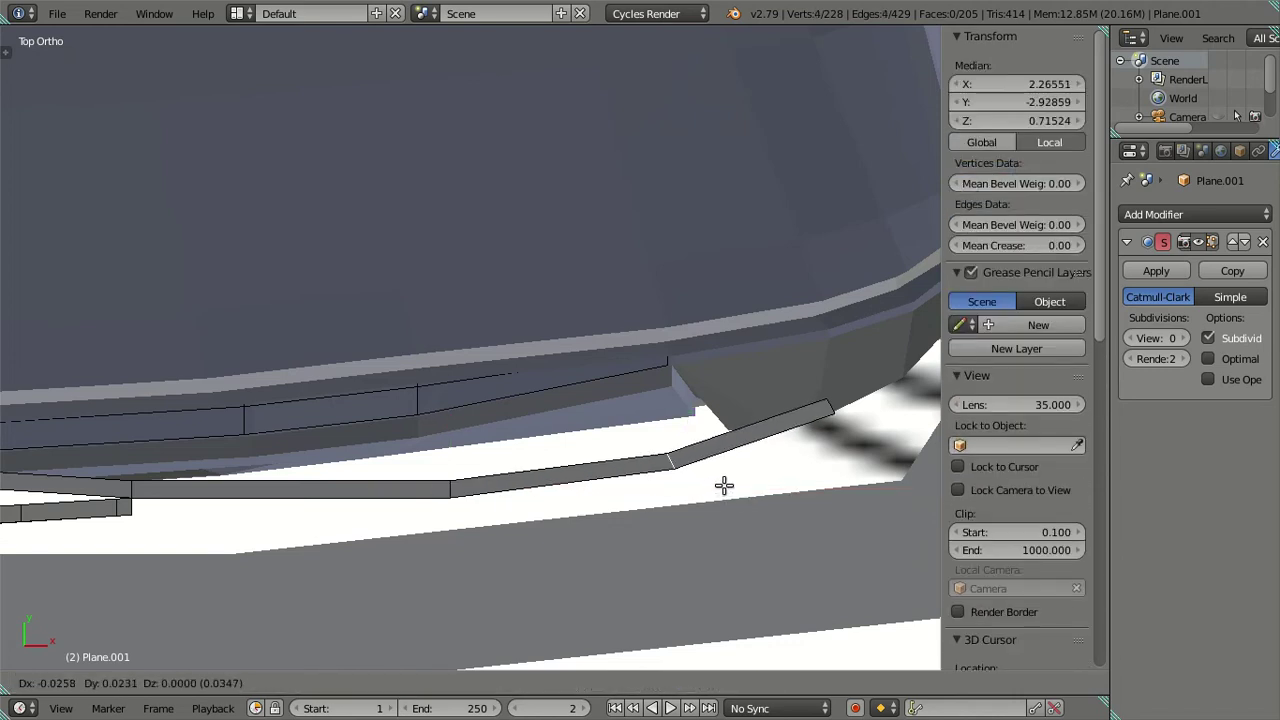
pyautogui.click(723, 486)
pyautogui.press('a')
# Step: Try rotating the bend loop, undo, and move it left instead
pyautogui.keyDown('shift'); pyautogui.moveTo(517, 469); pyautogui.dragTo(354, 494, button='middle'); pyautogui.keyUp('shift')
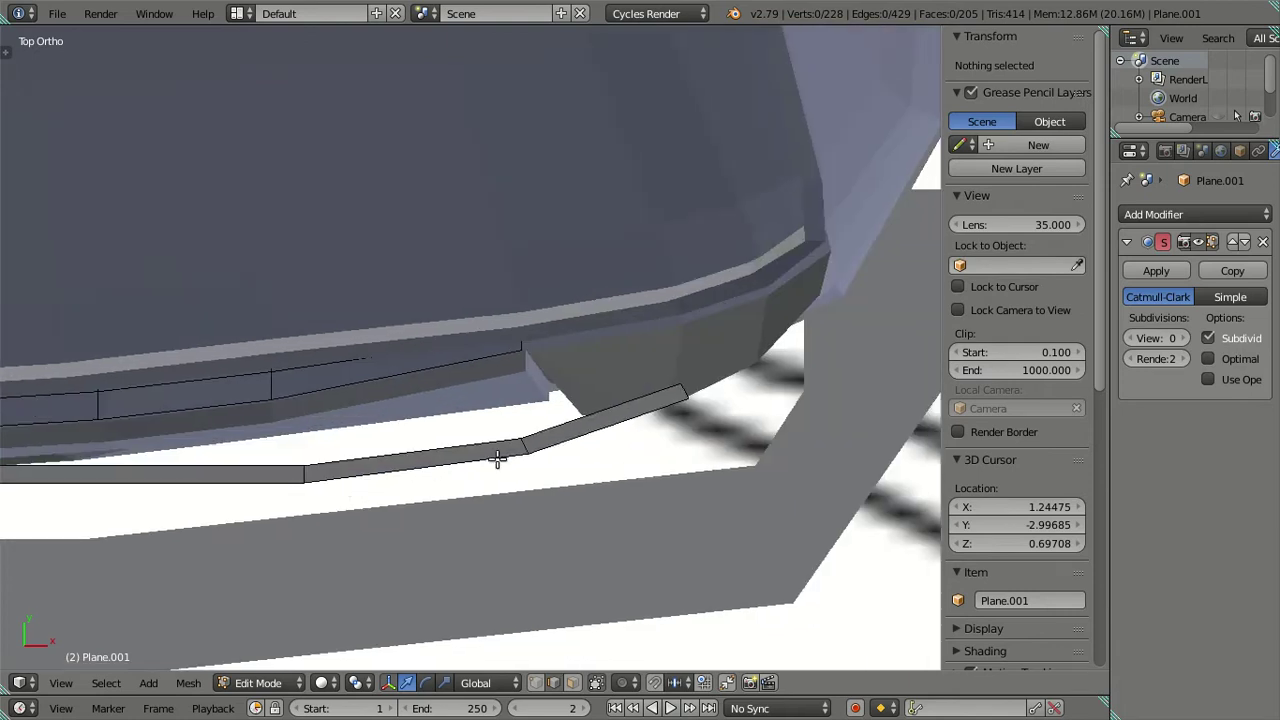
pyautogui.keyDown('alt'); pyautogui.rightClick(519, 443); pyautogui.keyUp('alt')
pyautogui.press('r')
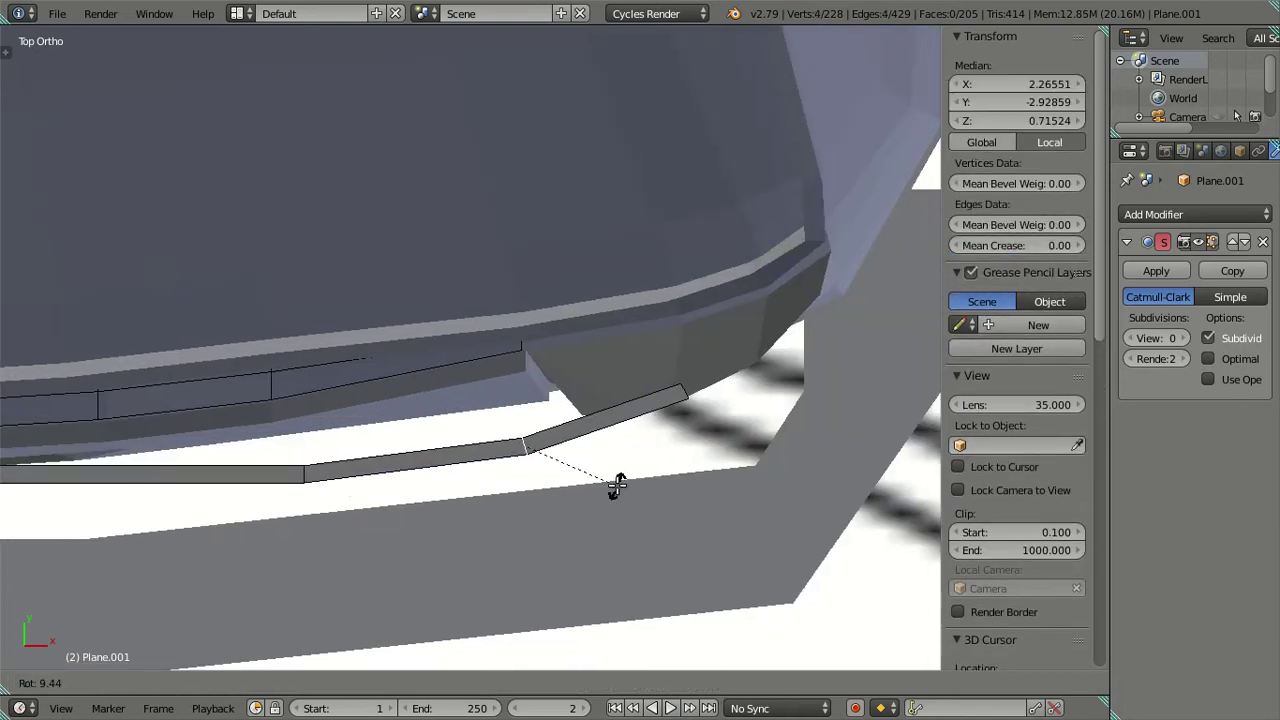
pyautogui.click(620, 483)
pyautogui.press('a')
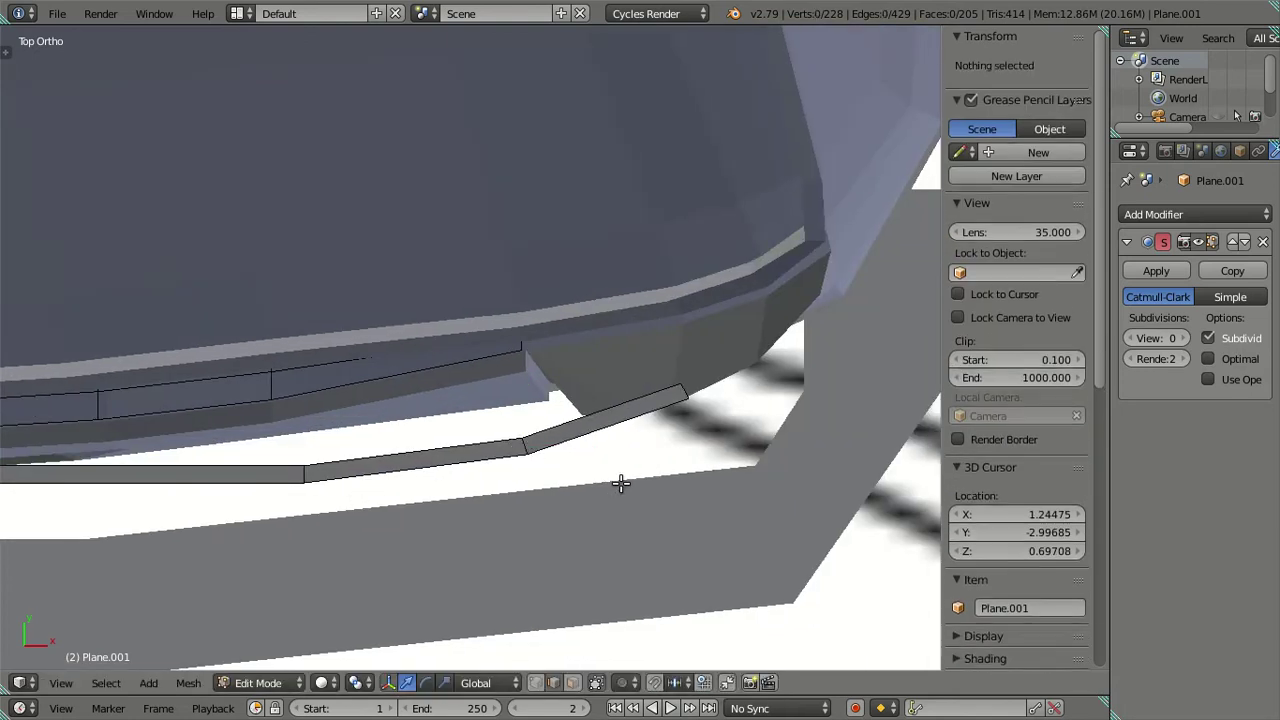
pyautogui.hotkey('ctrl', 'z')
pyautogui.press('g')
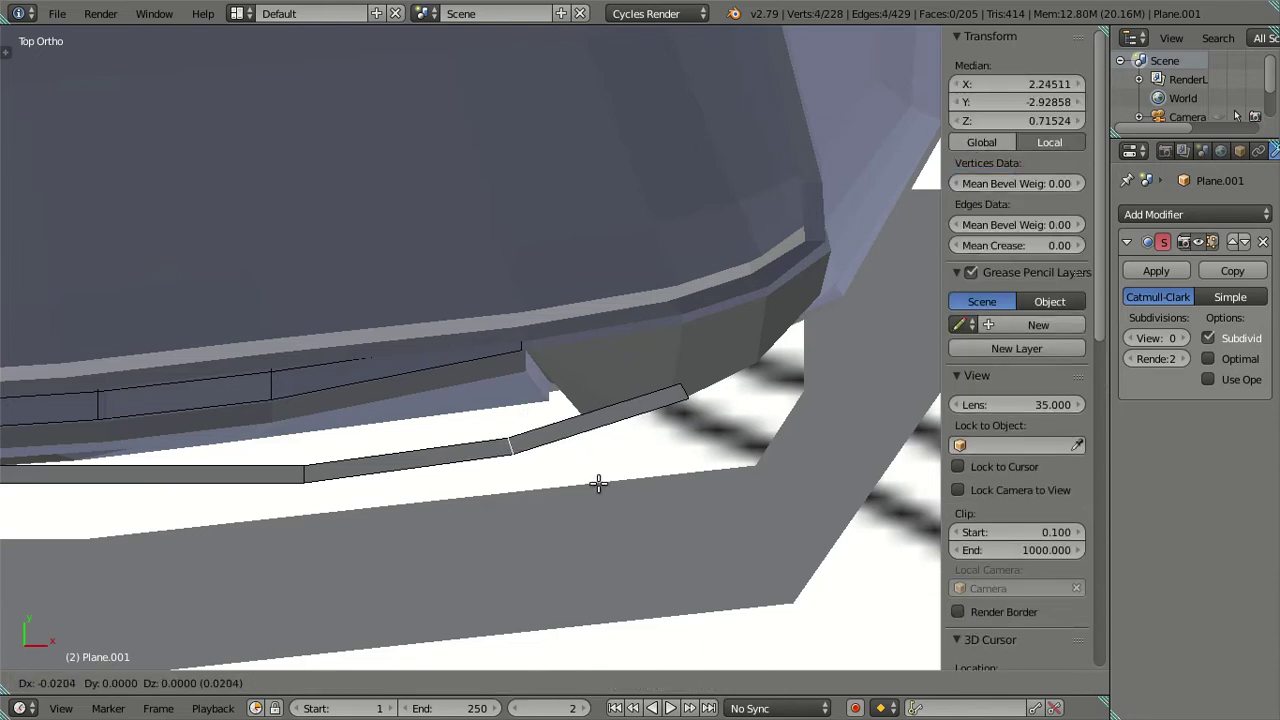
pyautogui.click(597, 484)
pyautogui.press('a')
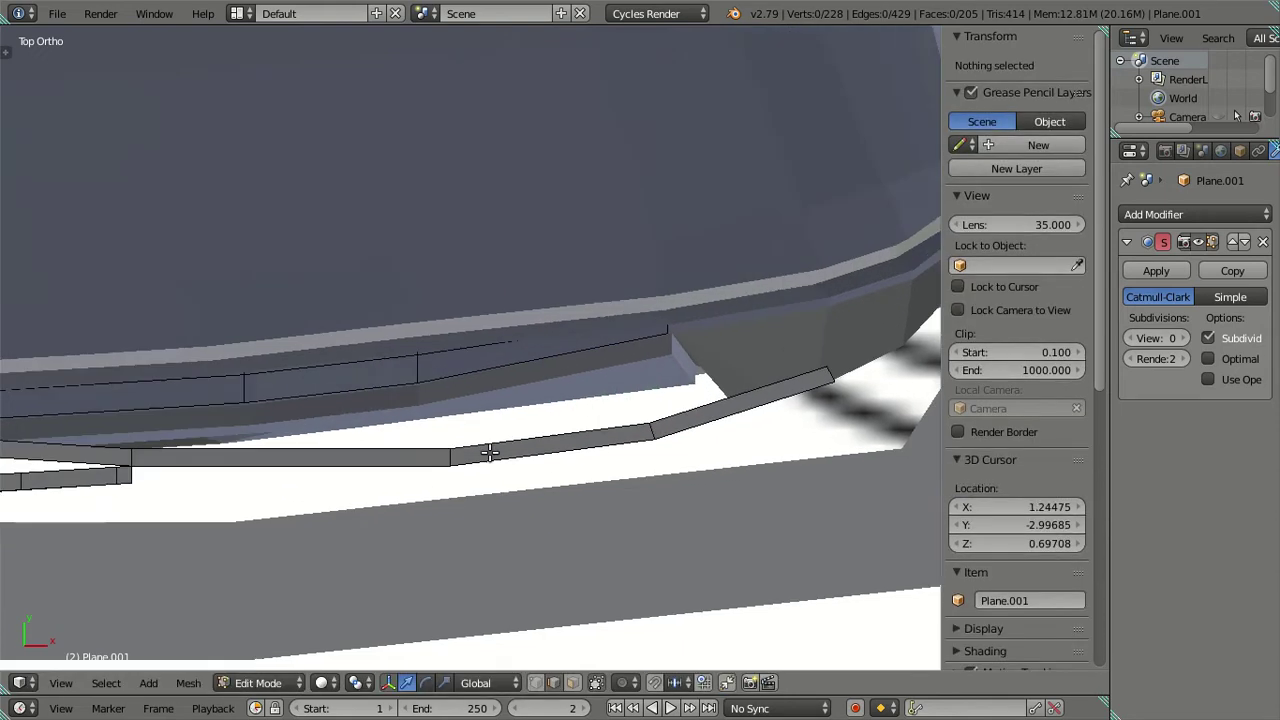
# Step: Move the end of the bar to the right
pyautogui.moveTo(597, 484); pyautogui.dragTo(285, 468, button='middle')
pyautogui.scroll(-2, 285, 468)
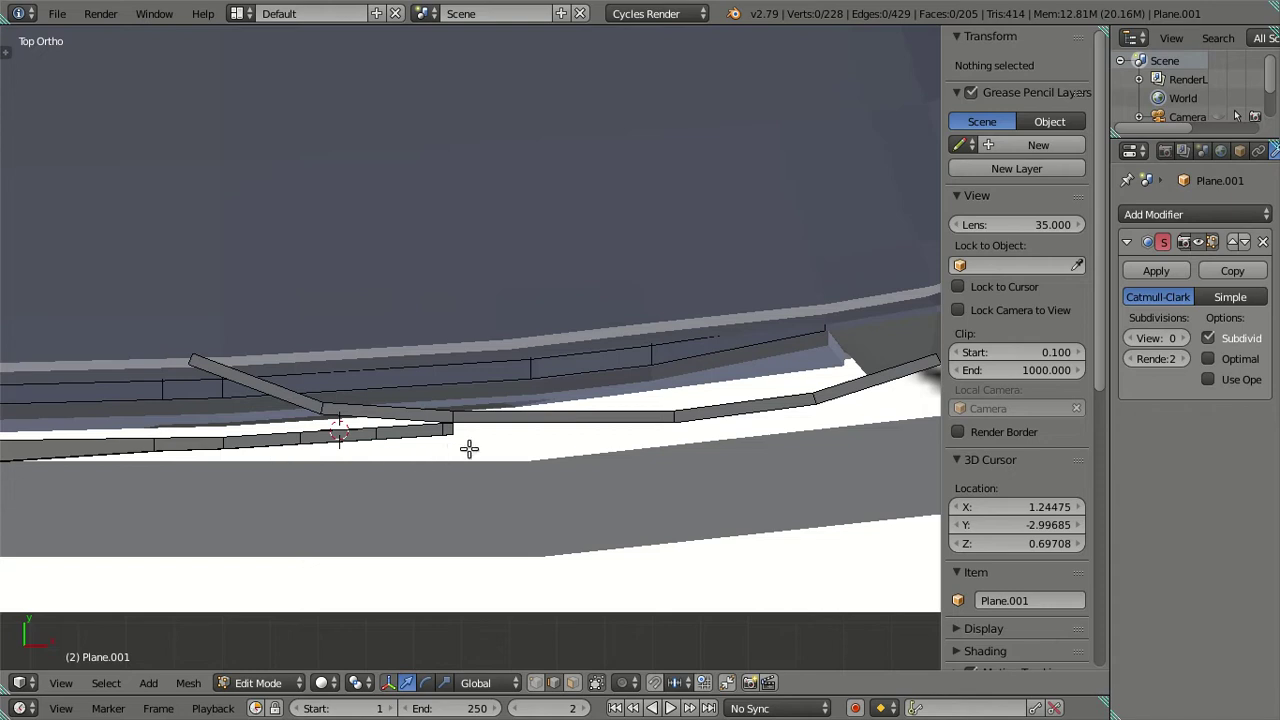
pyautogui.scroll(2, 469, 449)
pyautogui.rightClick(443, 466)
pyautogui.press('g')
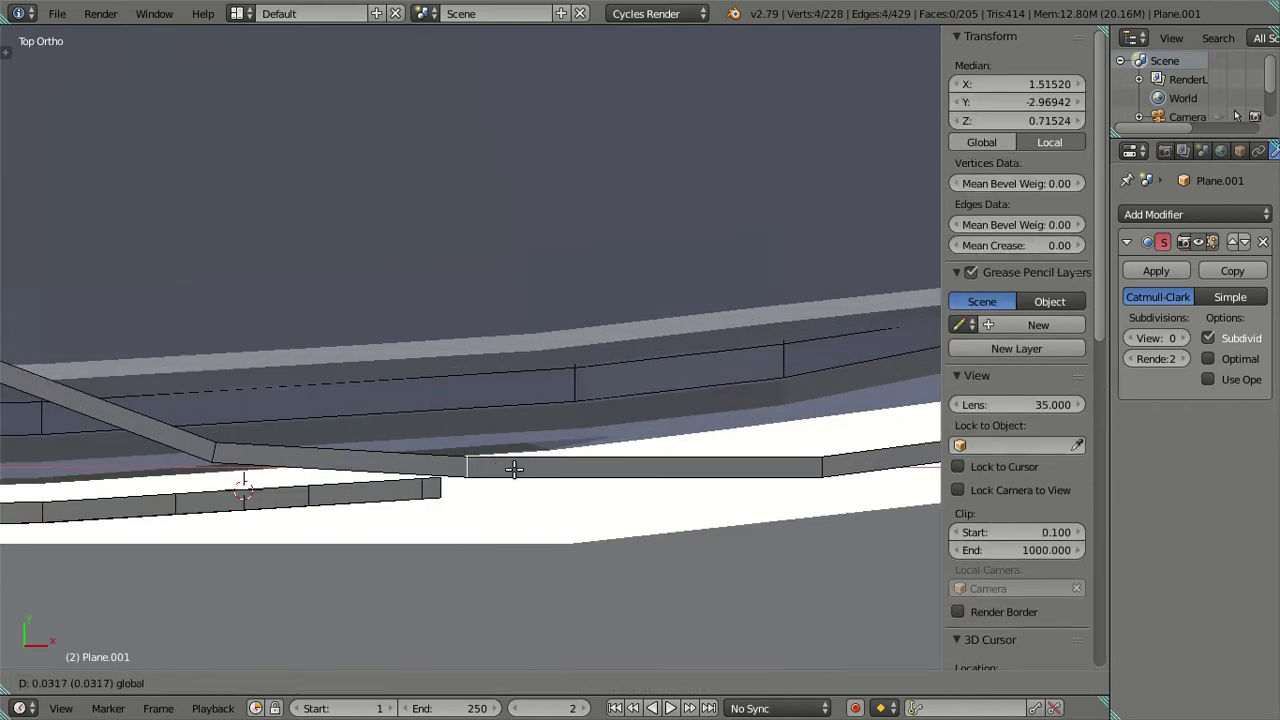
pyautogui.click(514, 466)
pyautogui.press('a')
# Step: Nudge the bar-end vertices along Y and orbit to check the bends
pyautogui.rightClick(216, 444)
pyautogui.scroll(-3, 230, 450)
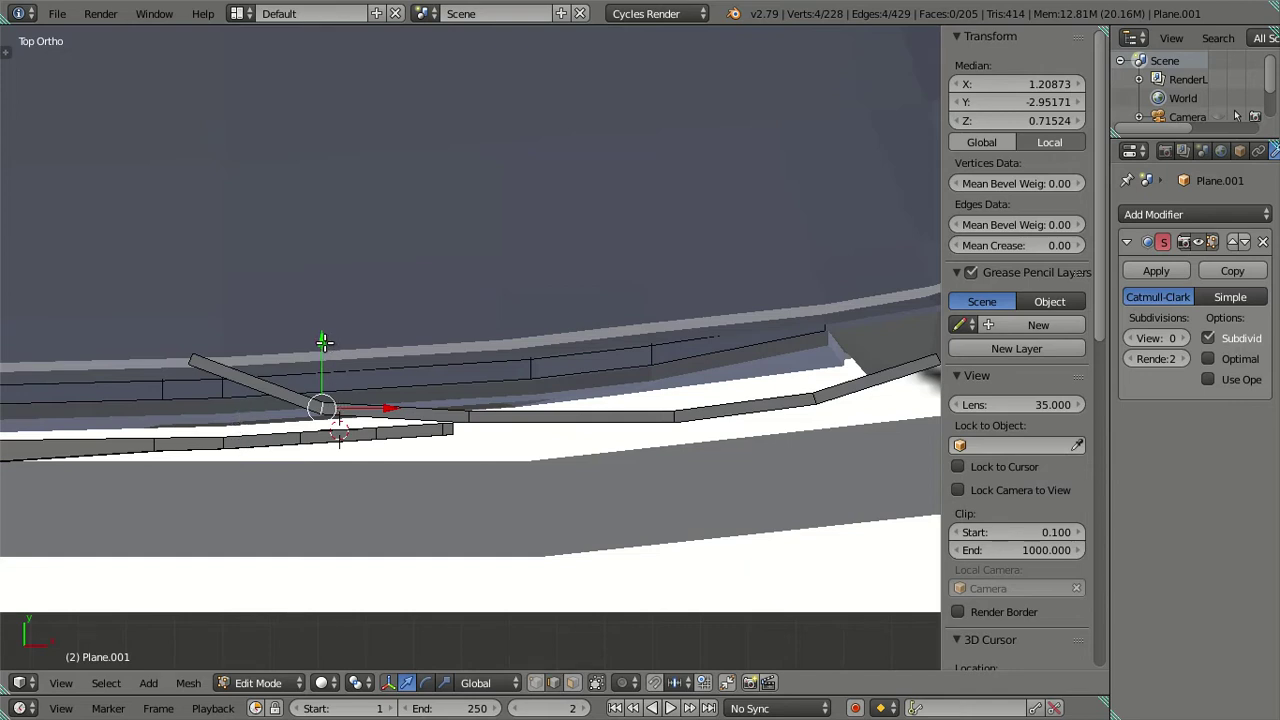
pyautogui.moveTo(323, 342); pyautogui.dragTo(323, 333)
pyautogui.press('a')
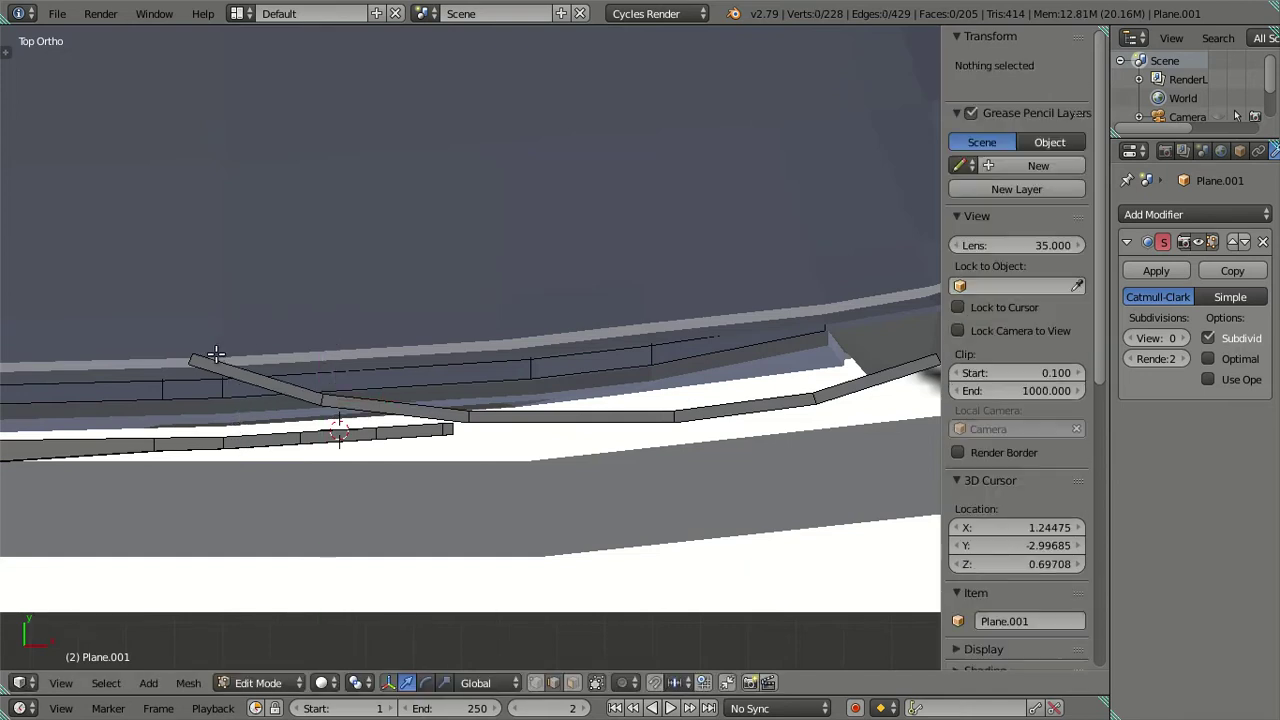
pyautogui.scroll(1, 280, 440)
pyautogui.scroll(1, 278, 447)
pyautogui.moveTo(62, 434)
pyautogui.mouseDown(button='middle')
pyautogui.moveTo(297, 308)
pyautogui.moveTo(578, 564)
pyautogui.mouseUp(button='middle')
# Step: Nudge the tube end along Y and inspect the rail from front and side
pyautogui.rightClick(607, 527)
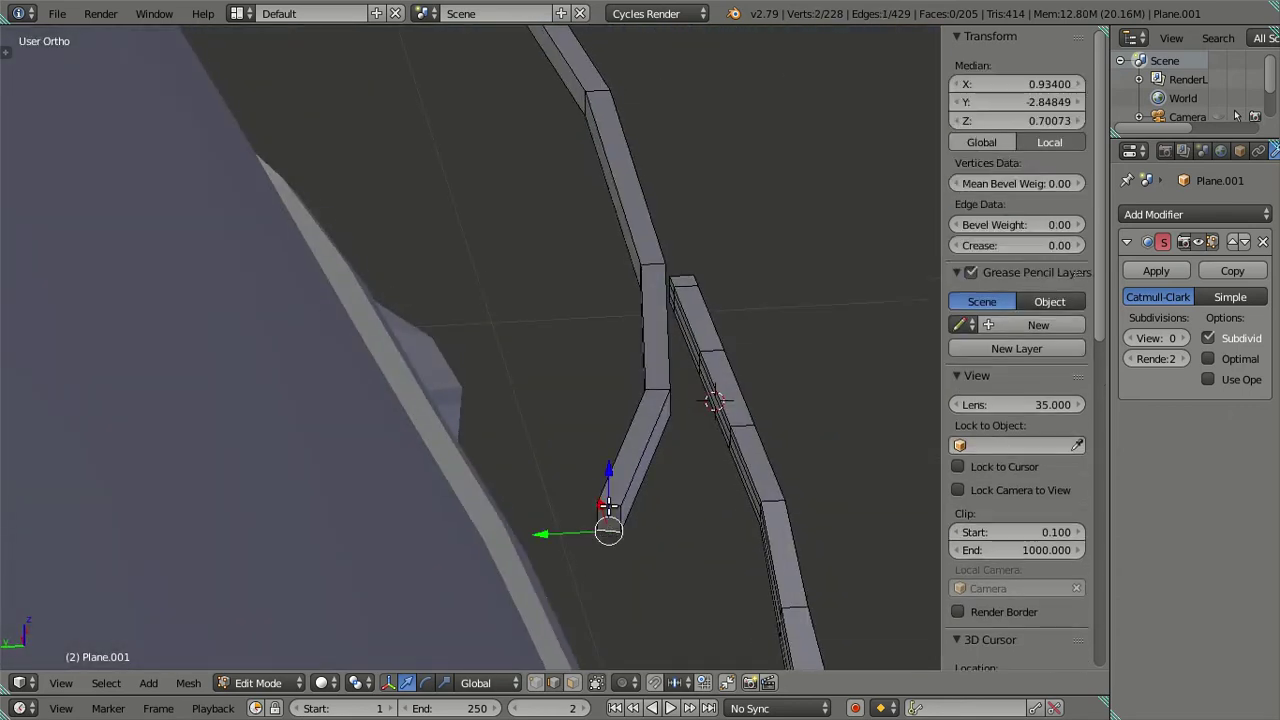
pyautogui.moveTo(544, 520); pyautogui.dragTo(538, 519)
pyautogui.press('a')
pyautogui.moveTo(538, 519)
pyautogui.mouseDown(button='middle')
pyautogui.moveTo(577, 471)
pyautogui.moveTo(537, 586)
pyautogui.moveTo(414, 523)
pyautogui.moveTo(374, 618)
pyautogui.moveTo(449, 500)
pyautogui.moveTo(443, 477)
pyautogui.moveTo(400, 534)
pyautogui.moveTo(429, 549)
pyautogui.moveTo(397, 463)
pyautogui.moveTo(314, 417)
pyautogui.moveTo(208, 422)
pyautogui.mouseUp(button='middle')
pyautogui.press('KP_1')
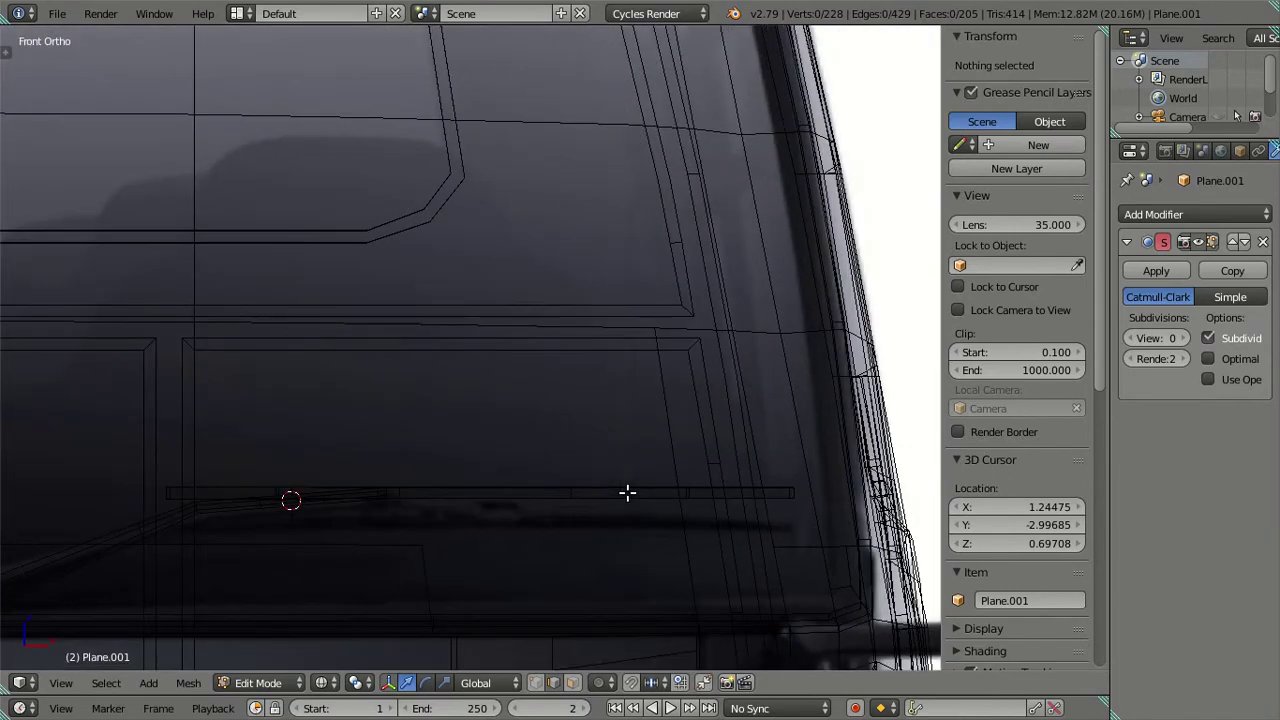
pyautogui.moveTo(543, 467)
pyautogui.mouseDown(button='middle')
pyautogui.moveTo(551, 623)
pyautogui.moveTo(460, 531)
pyautogui.moveTo(400, 511)
pyautogui.moveTo(325, 449)
pyautogui.mouseUp(button='middle')
pyautogui.scroll(1, 500, 320)
pyautogui.scroll(2, 506, 317)
pyautogui.scroll(1, 463, 316)
pyautogui.scroll(-3, 462, 316)
pyautogui.scroll(2, 457, 317)
pyautogui.scroll(2, 418, 299)
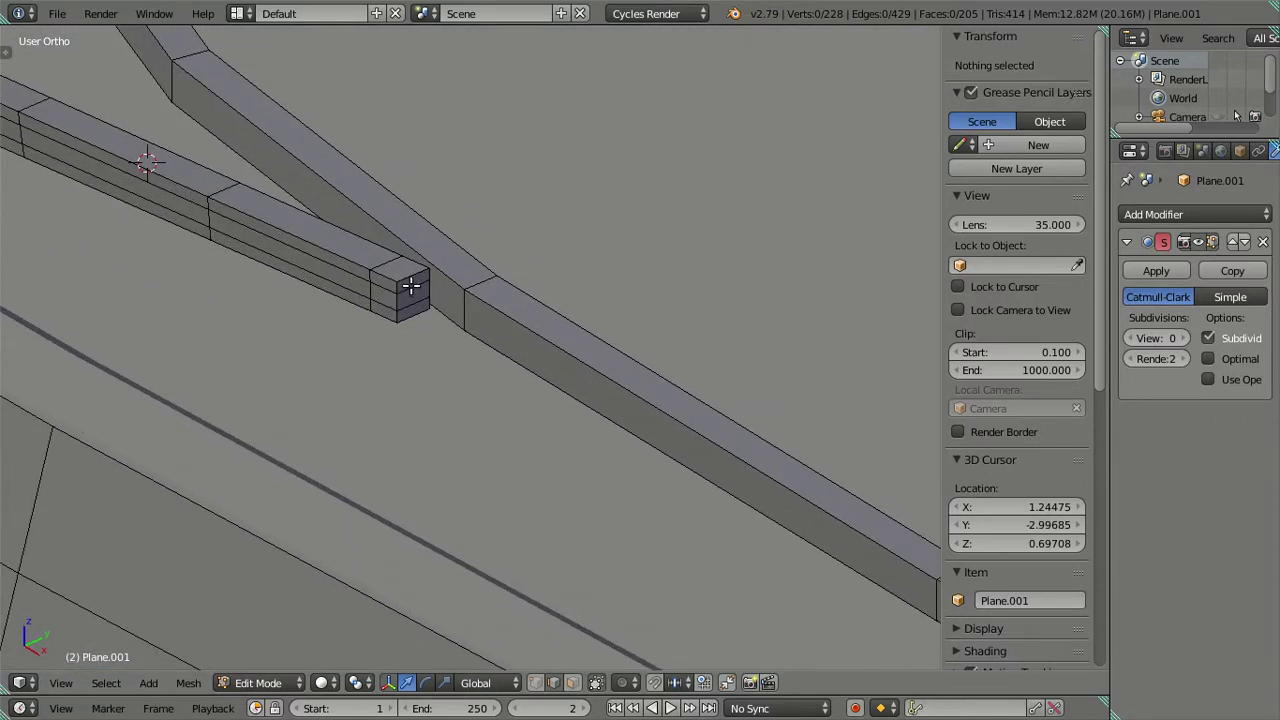
# Step: Add a centred loop cut on the rail
pyautogui.hotkey('ctrl', 'r')
pyautogui.scroll(1, 415, 292)
pyautogui.click(418, 296)
pyautogui.rightClick(421, 301)
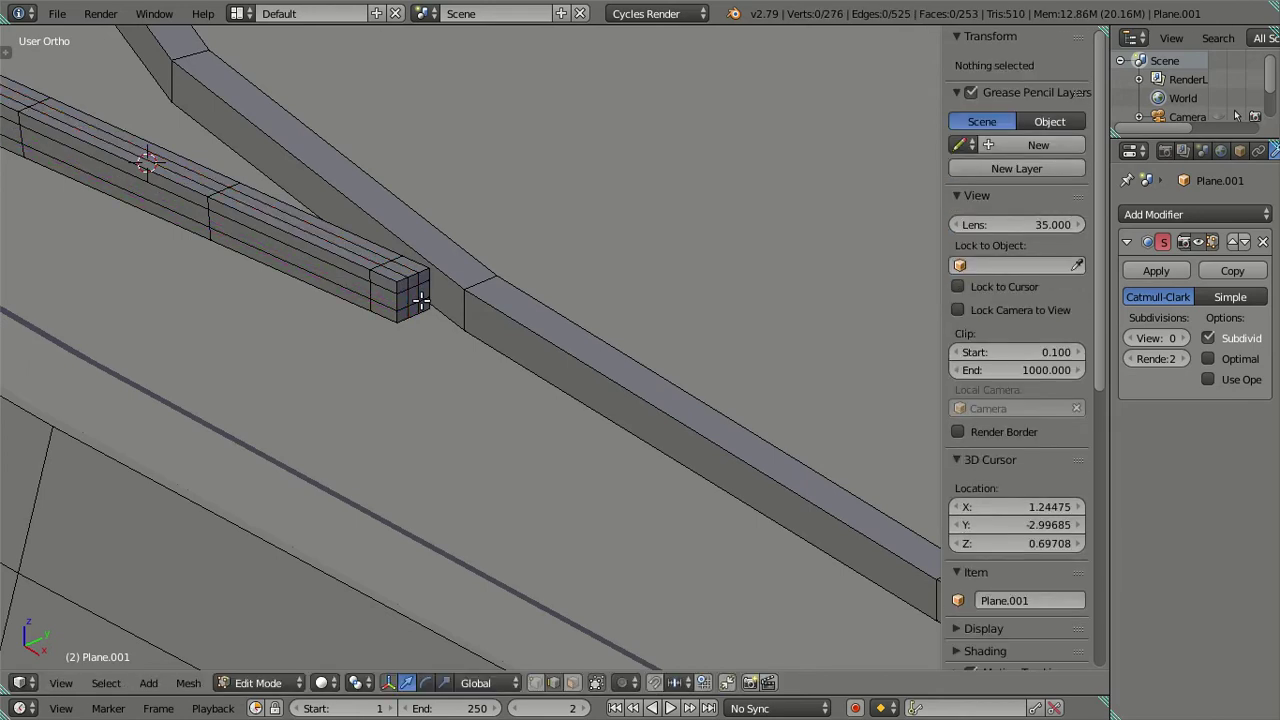
pyautogui.scroll(2, 421, 301)
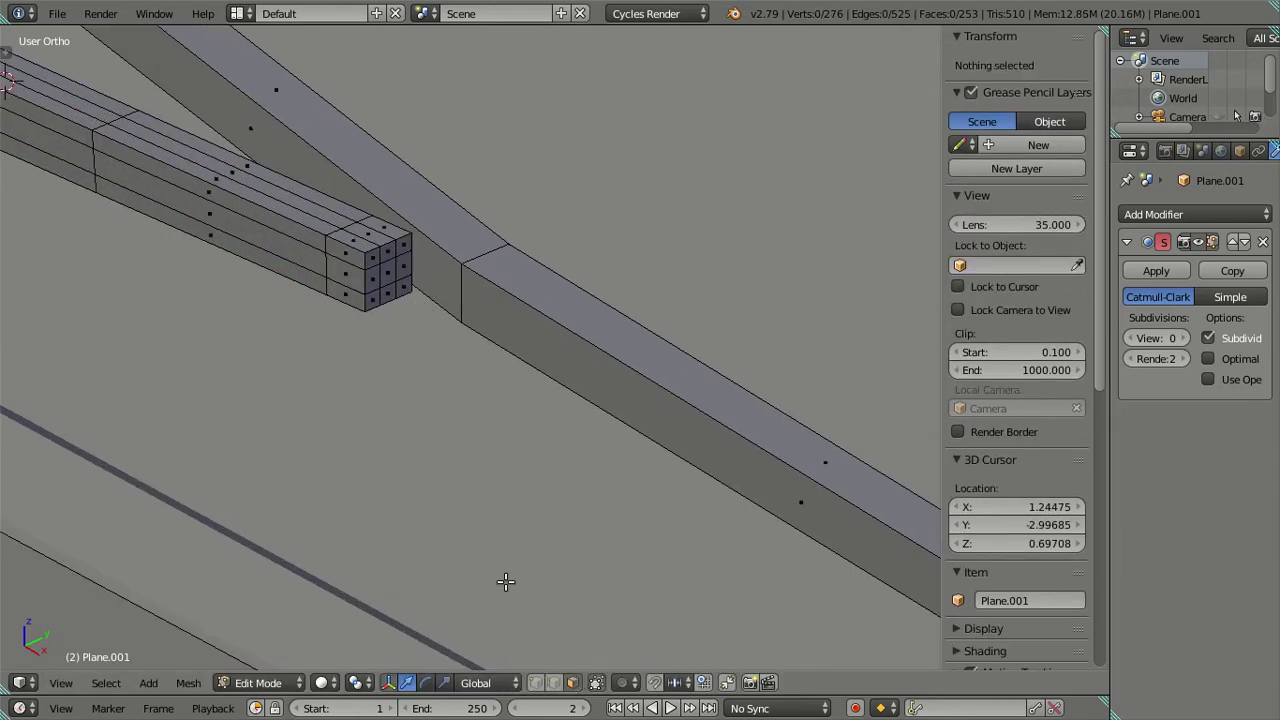
# Step: Extrude the rail-end faces outward into a thin strip
pyautogui.keyDown('alt'); pyautogui.rightClick(383, 263); pyautogui.keyUp('alt')
pyautogui.moveTo(392, 270)
pyautogui.mouseDown(button='middle')
pyautogui.moveTo(519, 355)
pyautogui.moveTo(605, 364)
pyautogui.mouseUp(button='middle')
pyautogui.press('e')
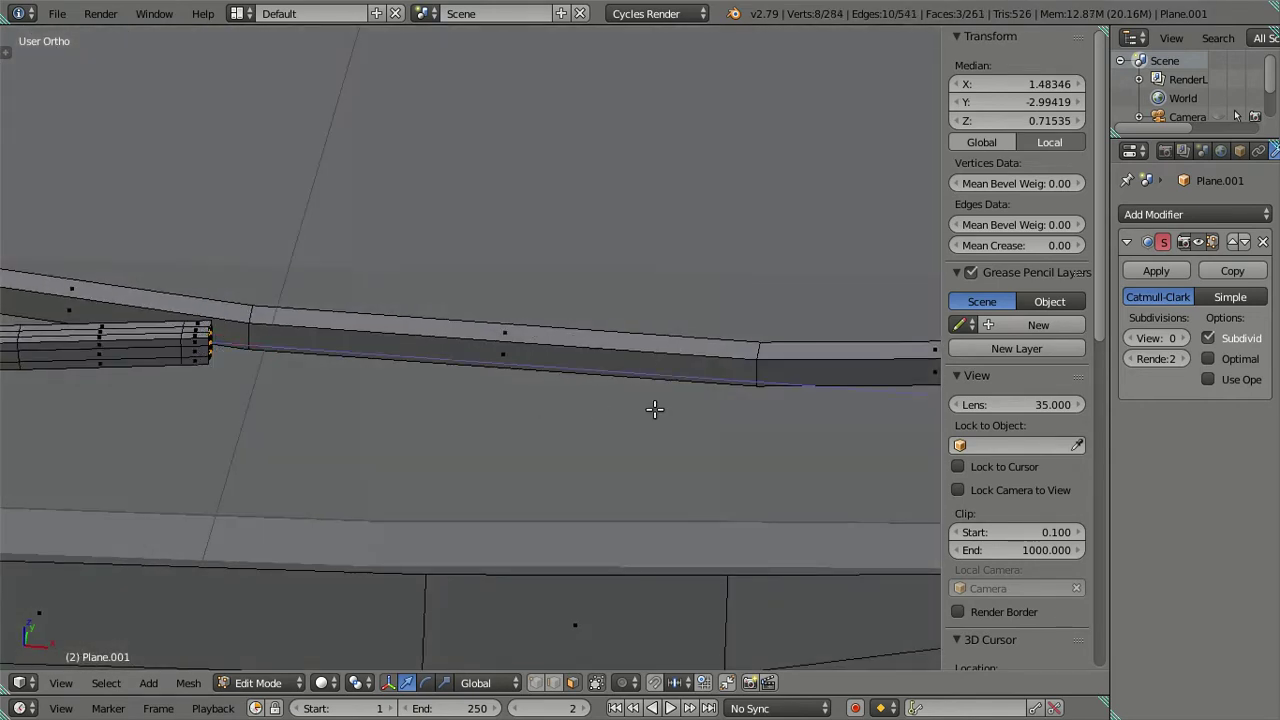
pyautogui.click(155, 399)
# Step: Adjust the strip end's position along Y and X in top view
pyautogui.moveTo(151, 397)
pyautogui.mouseDown(button='middle')
pyautogui.moveTo(220, 371)
pyautogui.moveTo(323, 406)
pyautogui.moveTo(344, 386)
pyautogui.moveTo(194, 394)
pyautogui.moveTo(341, 506)
pyautogui.moveTo(306, 500)
pyautogui.moveTo(400, 394)
pyautogui.moveTo(360, 391)
pyautogui.mouseUp(button='middle')
pyautogui.press('KP_7')
pyautogui.scroll(2, 350, 320)
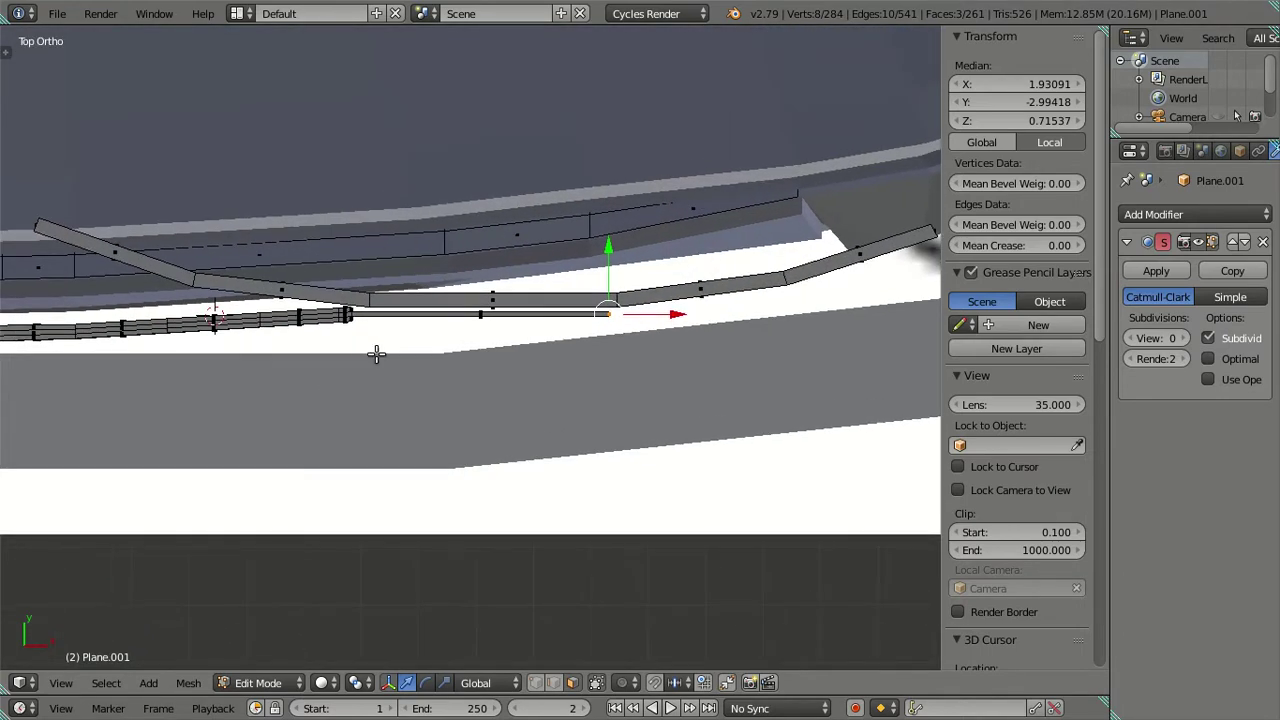
pyautogui.scroll(1, 461, 341)
pyautogui.moveTo(706, 230); pyautogui.dragTo(709, 226)
pyautogui.scroll(1, 617, 323)
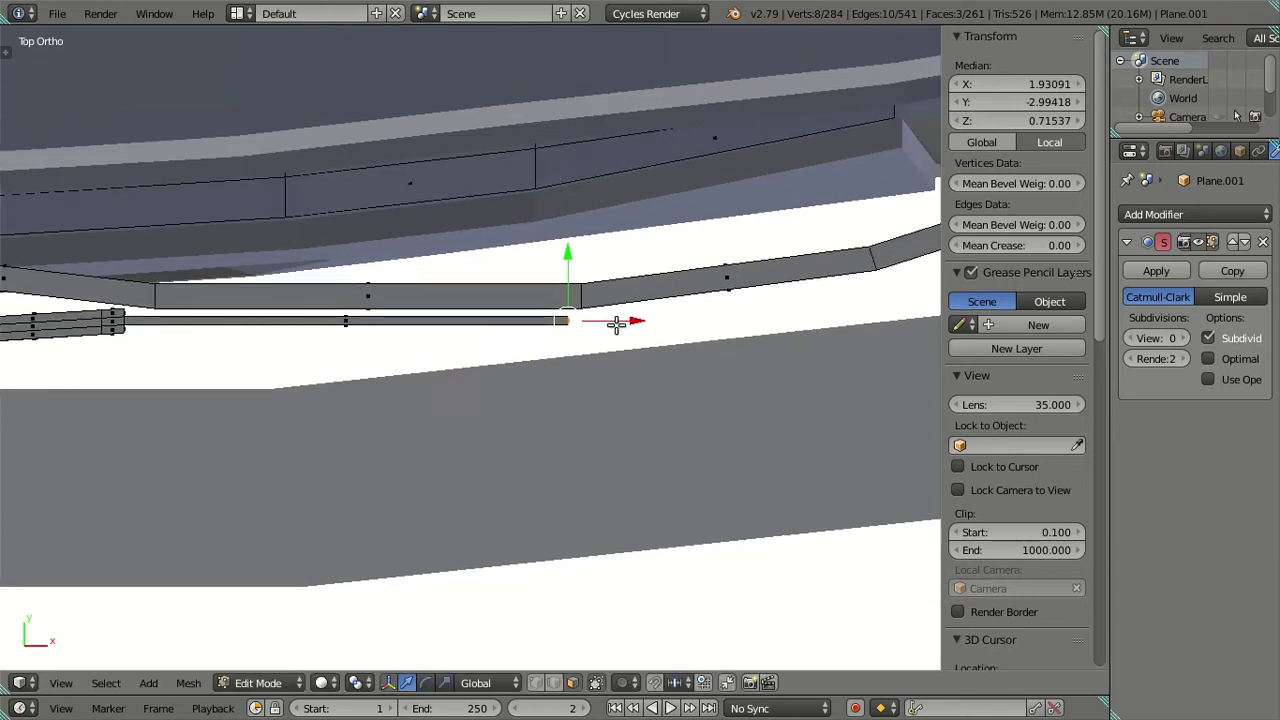
pyautogui.scroll(1, 679, 299)
pyautogui.moveTo(679, 299)
pyautogui.mouseDown()
pyautogui.moveTo(658, 294)
pyautogui.moveTo(660, 317)
pyautogui.moveTo(668, 301)
pyautogui.moveTo(621, 219)
pyautogui.mouseUp()
# Step: Extrude a short section from the strip end and rotate it into an angled tip
pyautogui.press('e')
pyautogui.click(663, 297)
pyautogui.press('r')
pyautogui.click(724, 240)
pyautogui.moveTo(692, 274); pyautogui.dragTo(730, 301)
pyautogui.press('a')
# Step: Add a loop cut across the strip, then dissolve the extra loop's edges
pyautogui.scroll(-2, 489, 306)
pyautogui.scroll(-1, 414, 286)
pyautogui.scroll(2, 343, 354)
pyautogui.hotkey('ctrl', 'r')
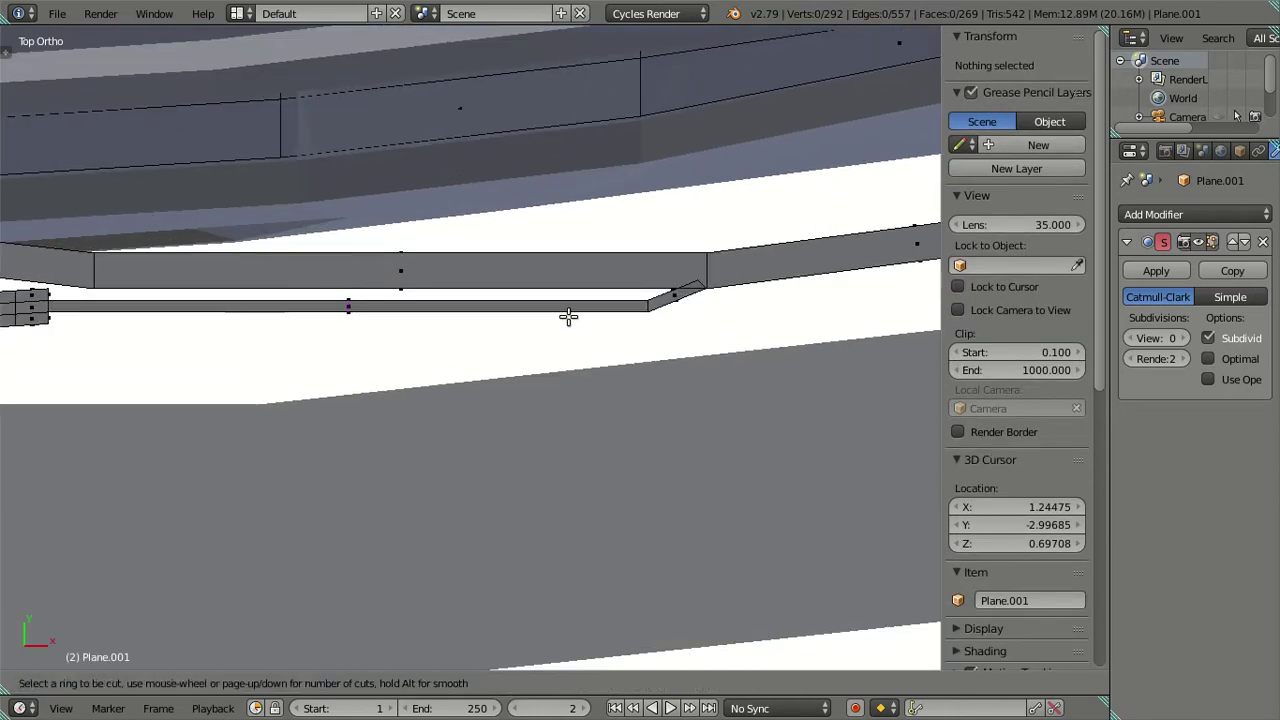
pyautogui.click(568, 317)
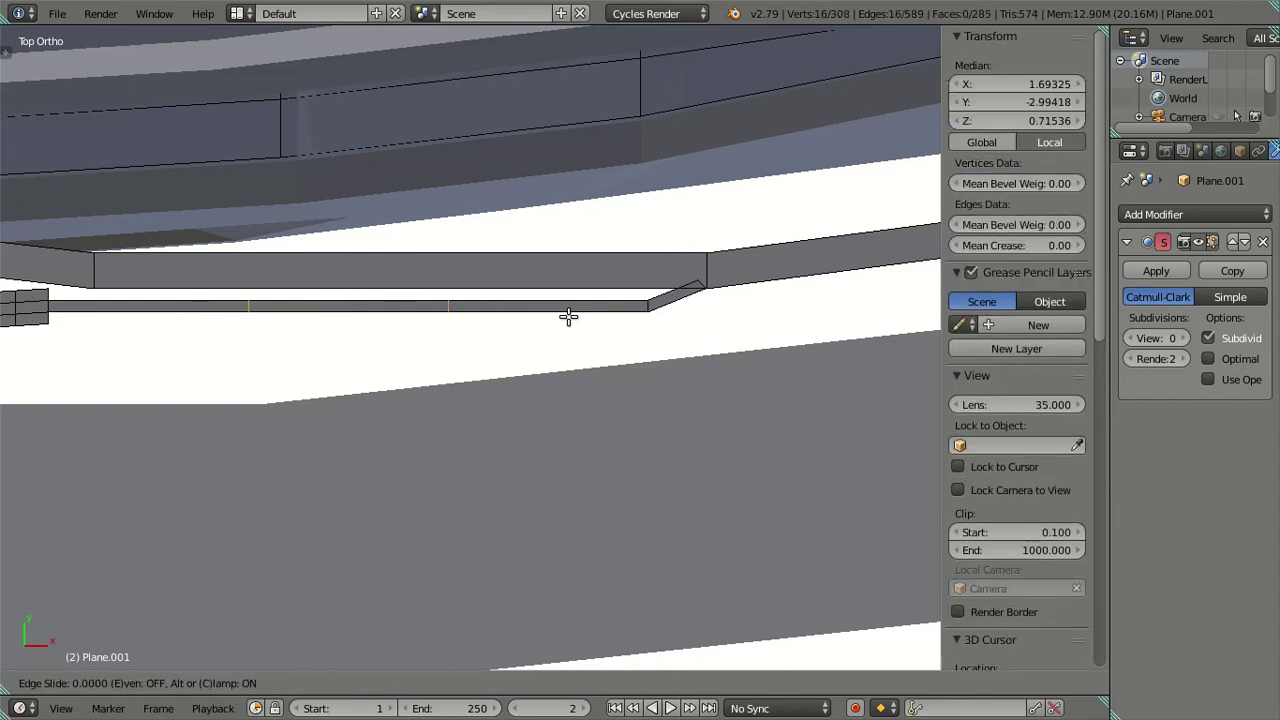
pyautogui.click(708, 318)
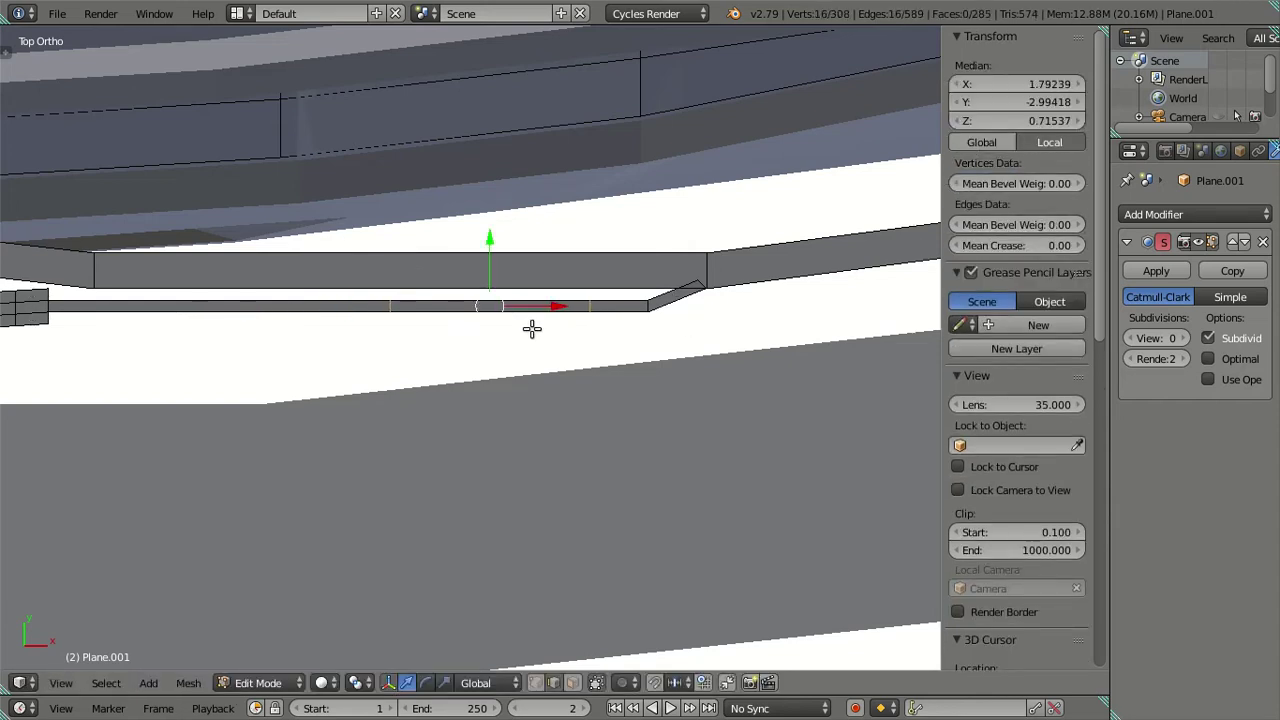
pyautogui.scroll(2, 442, 316)
pyautogui.press('x')
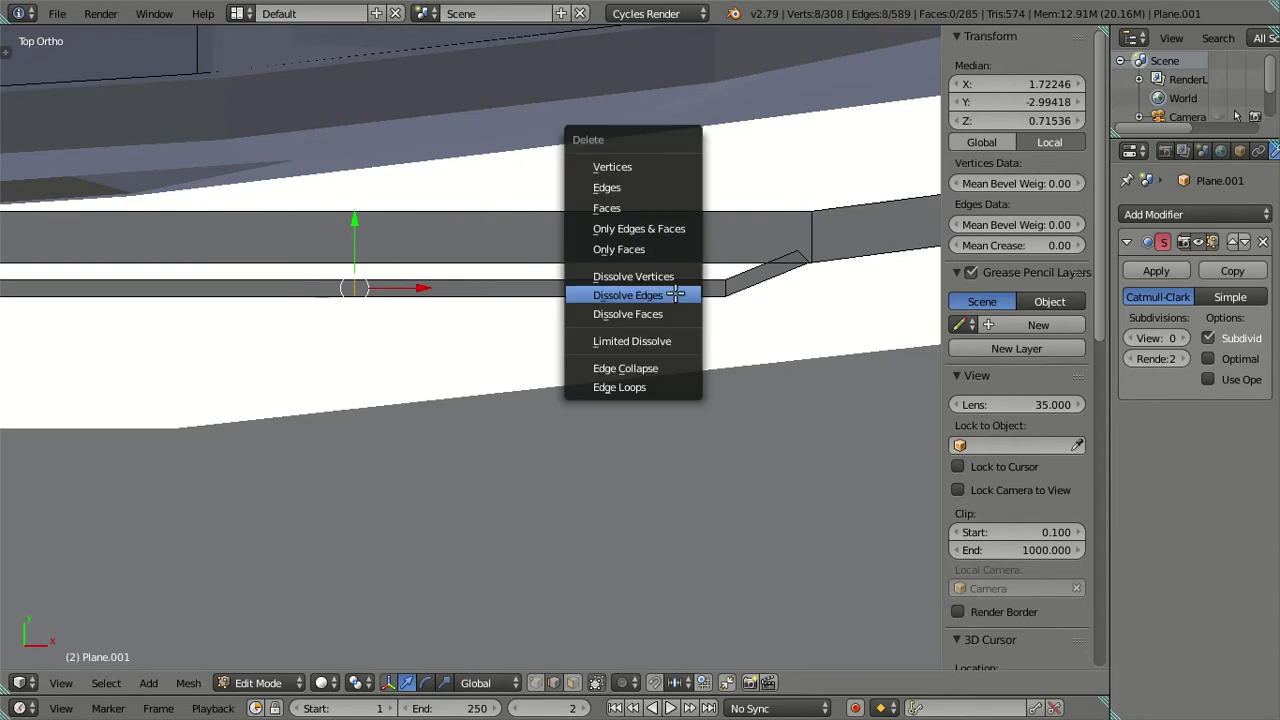
pyautogui.click(674, 286)
pyautogui.scroll(-2, 214, 366)
pyautogui.scroll(-1, 409, 373)
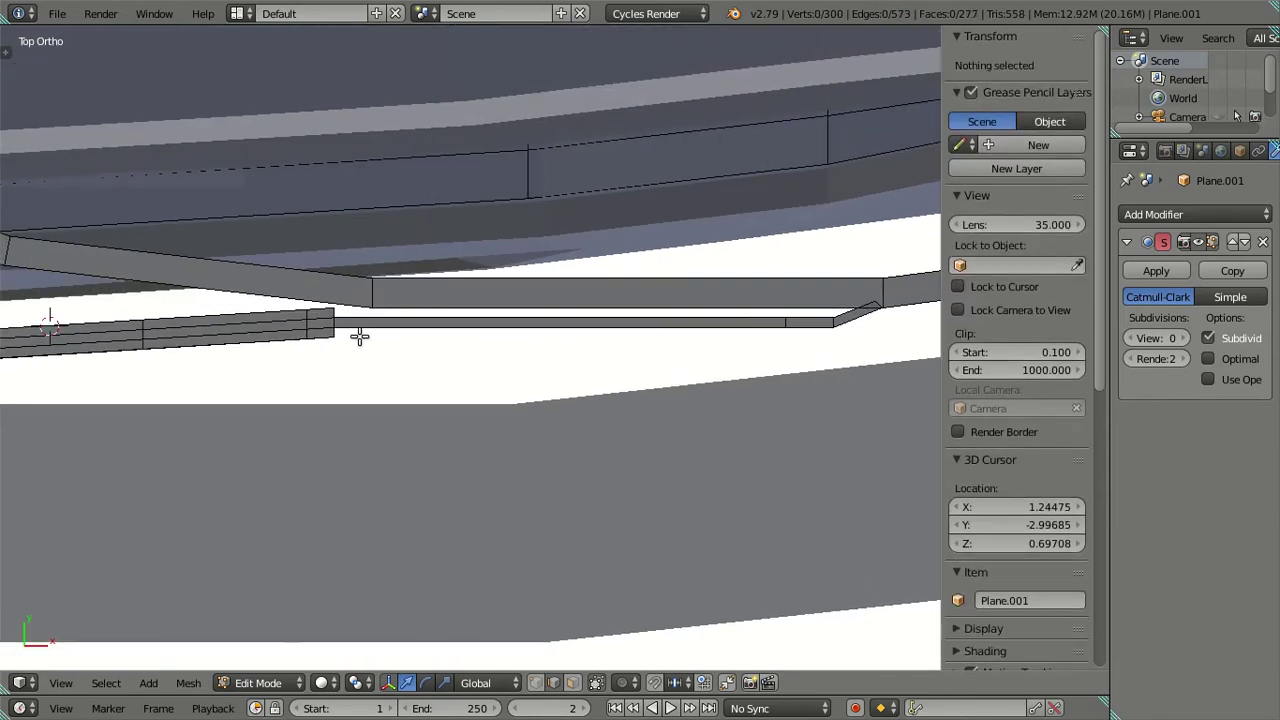
# Step: Inspect the bar in wireframe, then dissolve two of its edge loops
pyautogui.press('z')
pyautogui.scroll(1, 471, 408)
pyautogui.scroll(2, 469, 418)
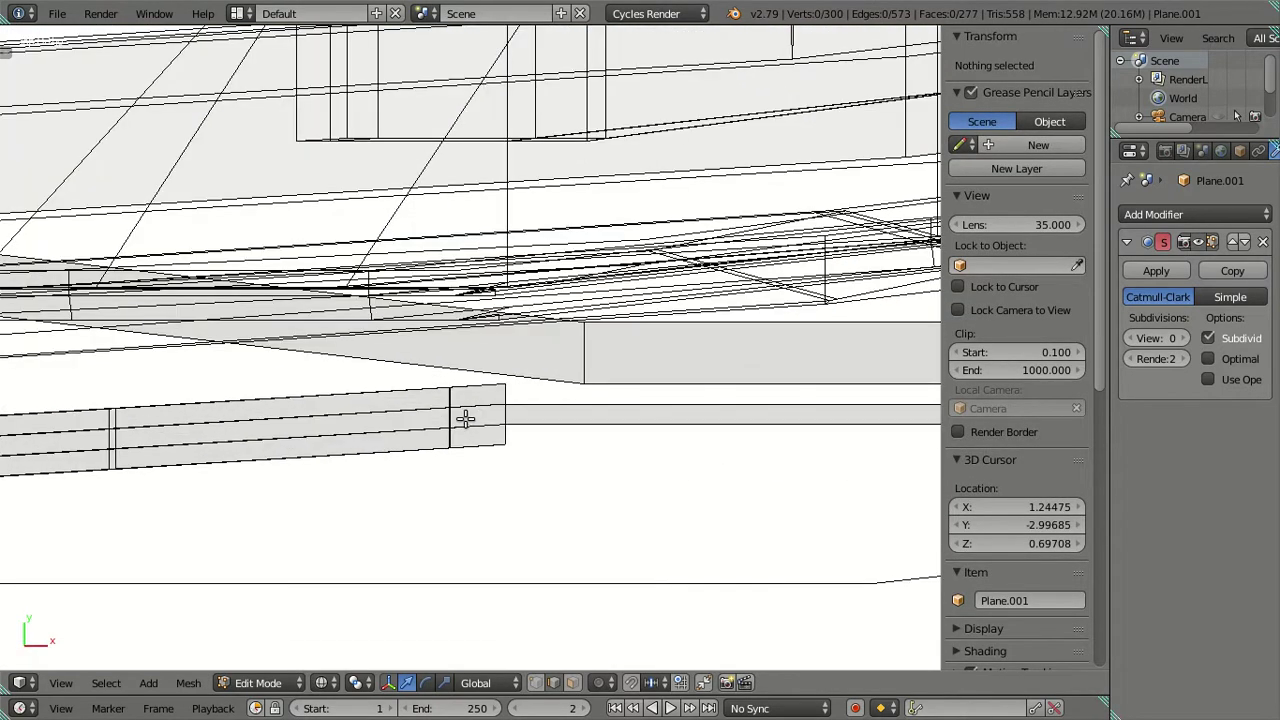
pyautogui.scroll(-1, 465, 418)
pyautogui.scroll(-1, 449, 420)
pyautogui.scroll(-2, 397, 423)
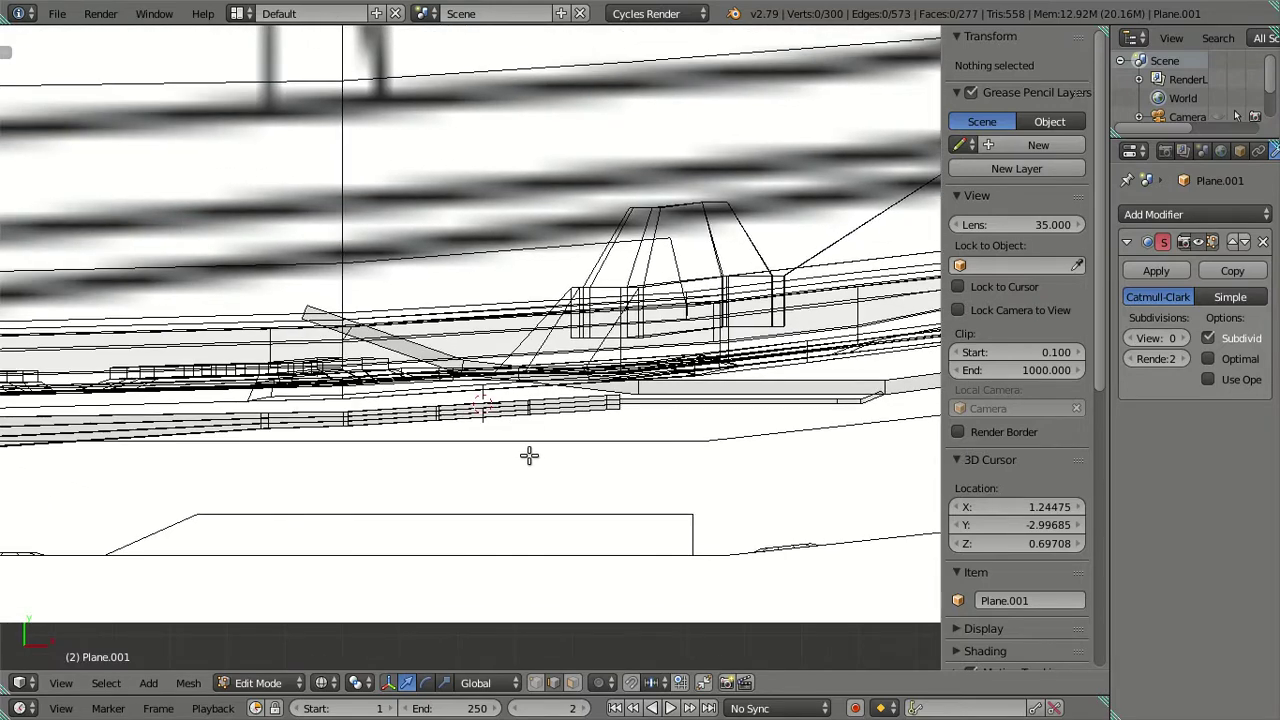
pyautogui.scroll(-2, 529, 456)
pyautogui.scroll(2, 526, 453)
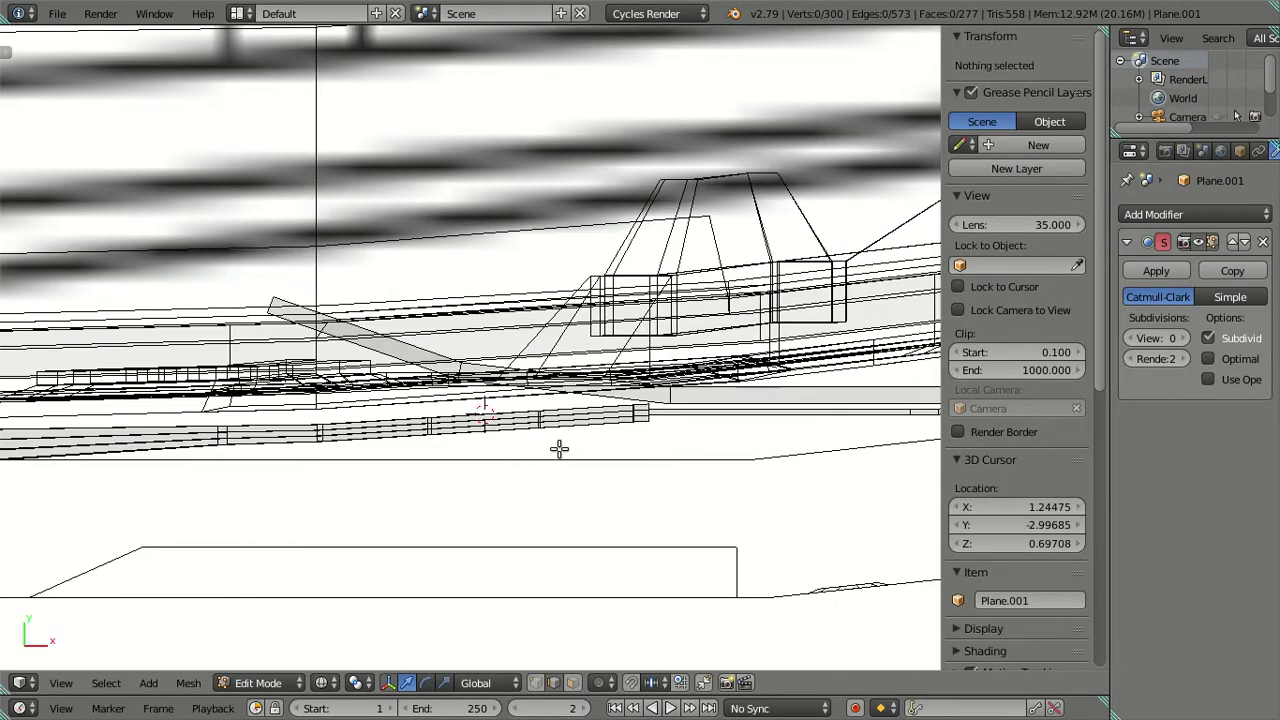
pyautogui.scroll(1, 351, 463)
pyautogui.scroll(1, 342, 463)
pyautogui.hotkey('shift', 'z')
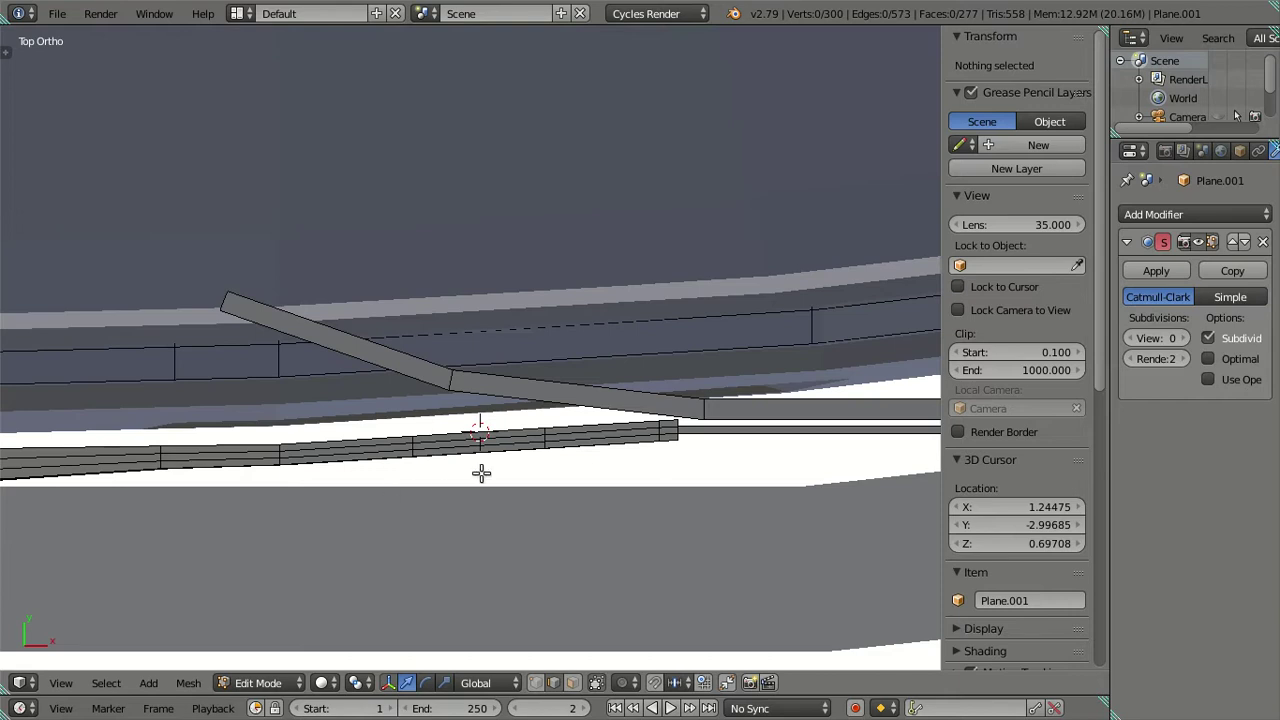
pyautogui.moveTo(481, 473); pyautogui.dragTo(520, 546, button='middle')
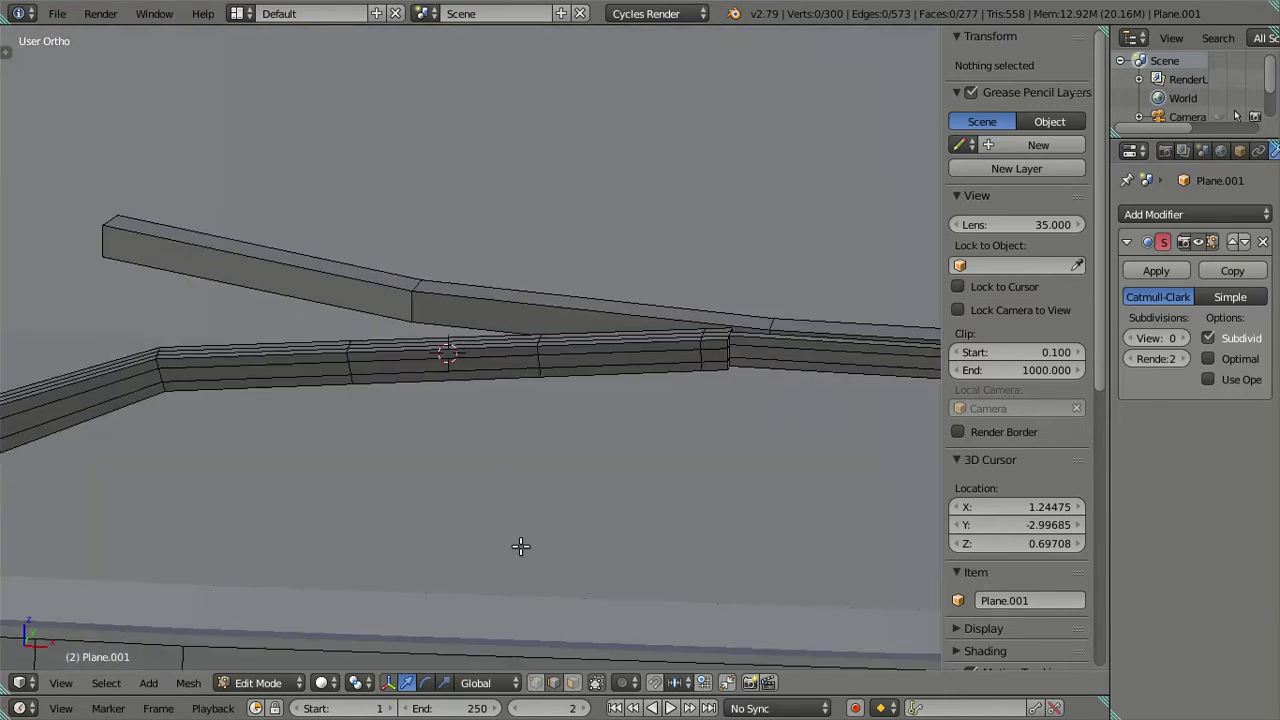
pyautogui.scroll(2, 425, 389)
pyautogui.keyDown('alt'); pyautogui.rightClick(302, 370); pyautogui.keyUp('alt')
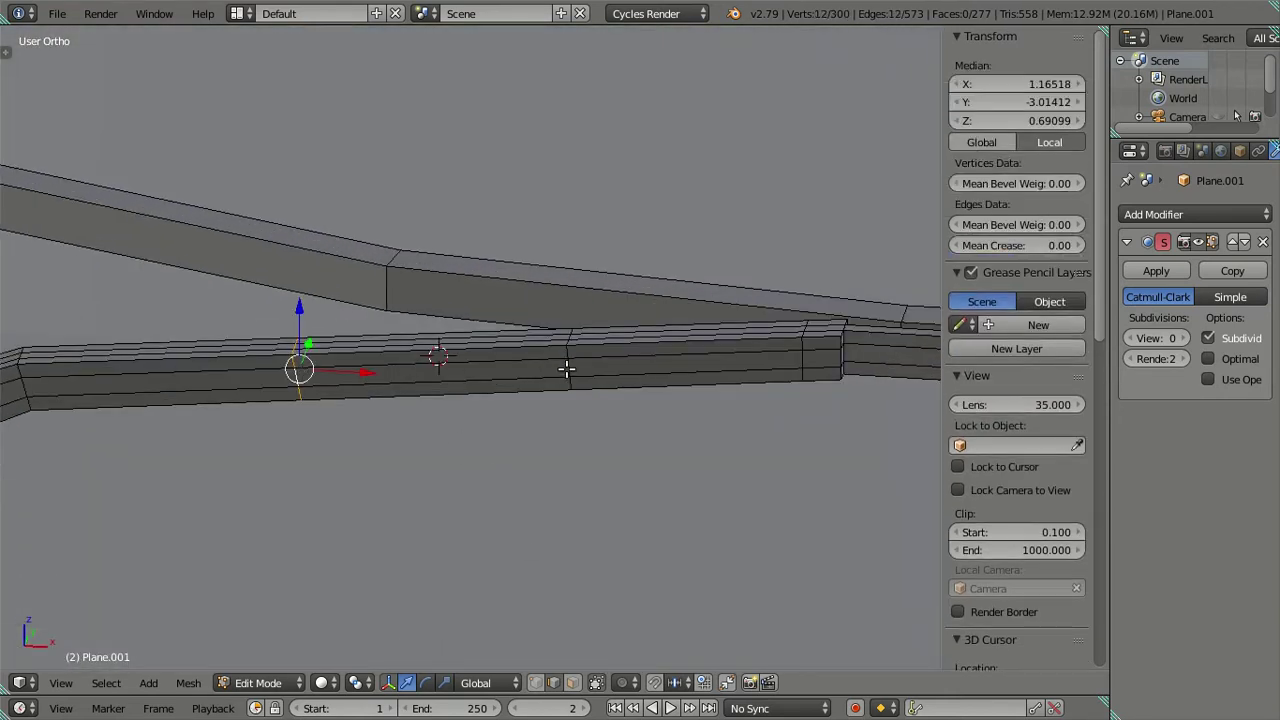
pyautogui.moveTo(775, 353)
pyautogui.mouseDown(button='middle')
pyautogui.moveTo(380, 374)
pyautogui.moveTo(663, 391)
pyautogui.moveTo(516, 417)
pyautogui.moveTo(632, 375)
pyautogui.moveTo(450, 450)
pyautogui.moveTo(300, 557)
pyautogui.mouseUp(button='middle')
pyautogui.keyDown('alt'); pyautogui.keyDown('shift'); pyautogui.rightClick(690, 372); pyautogui.keyUp('shift'); pyautogui.keyUp('alt')
pyautogui.press('x')
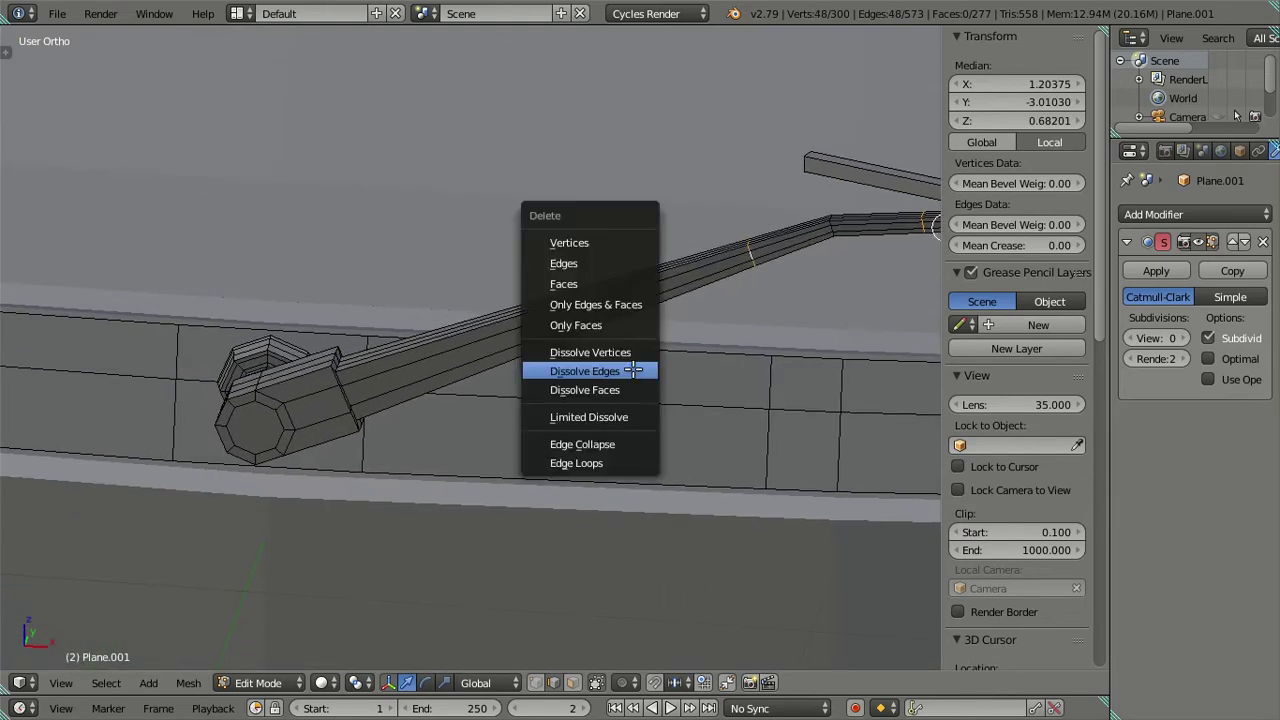
pyautogui.click(633, 370)
# Step: In top view, select the beam's end vertices and slide them along Y
pyautogui.scroll(3, 296, 515)
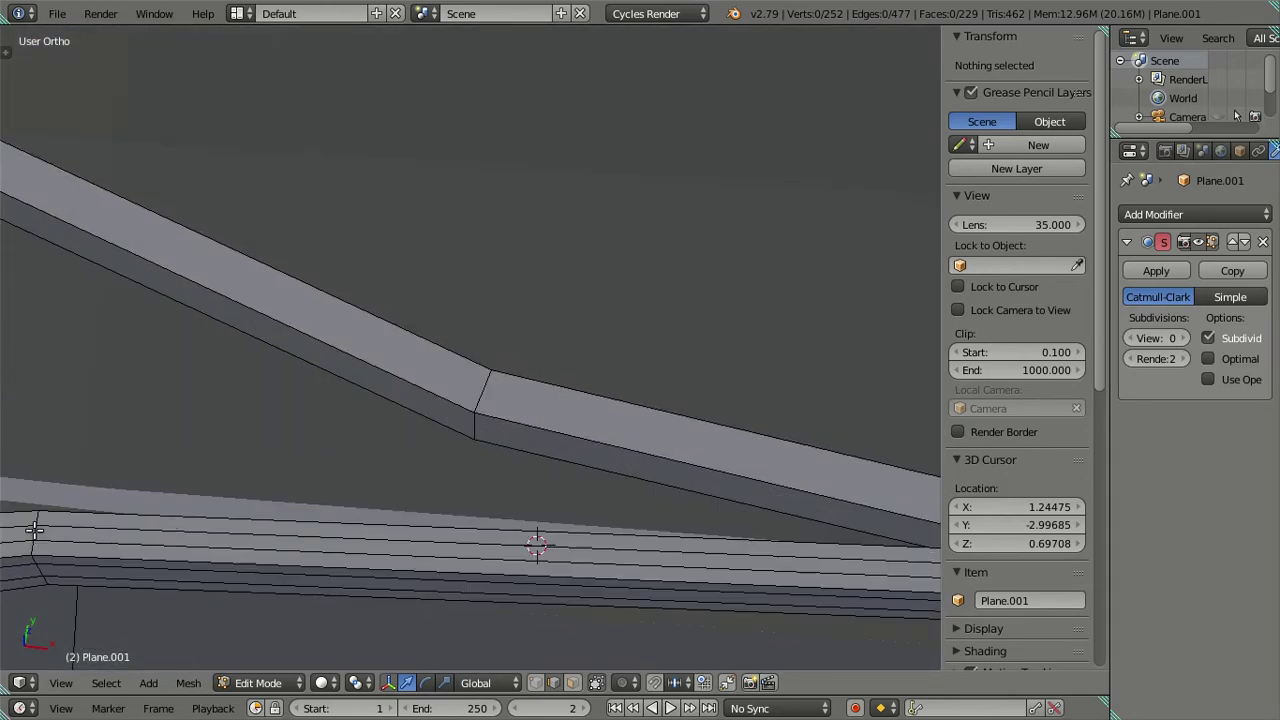
pyautogui.keyDown('alt'); pyautogui.rightClick(34, 530); pyautogui.keyUp('alt')
pyautogui.scroll(-3, 63, 511)
pyautogui.moveTo(63, 511)
pyautogui.mouseDown(button='middle')
pyautogui.moveTo(594, 460)
pyautogui.moveTo(569, 489)
pyautogui.moveTo(475, 341)
pyautogui.moveTo(137, 149)
pyautogui.moveTo(194, 186)
pyautogui.moveTo(583, 346)
pyautogui.moveTo(777, 503)
pyautogui.moveTo(574, 474)
pyautogui.moveTo(683, 491)
pyautogui.moveTo(469, 355)
pyautogui.mouseUp(button='middle')
pyautogui.press('KP_7')
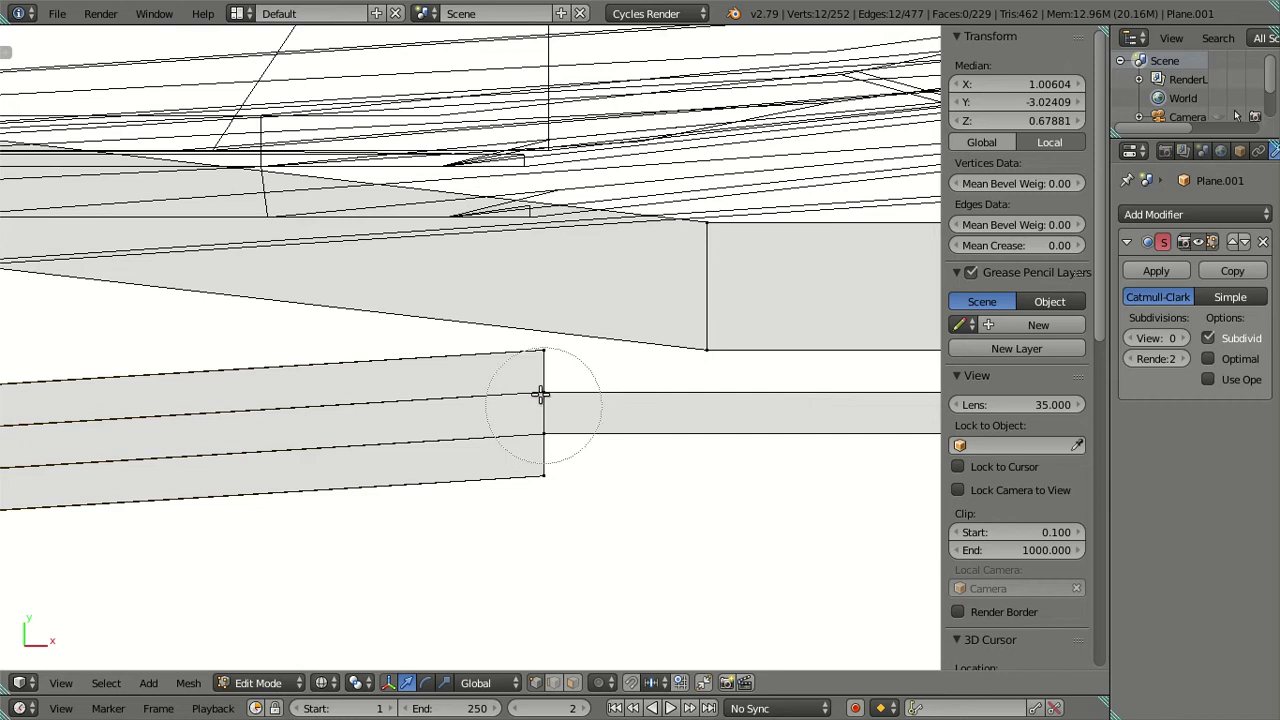
pyautogui.moveTo(540, 395); pyautogui.dragTo(542, 485)
pyautogui.scroll(-4, 544, 497)
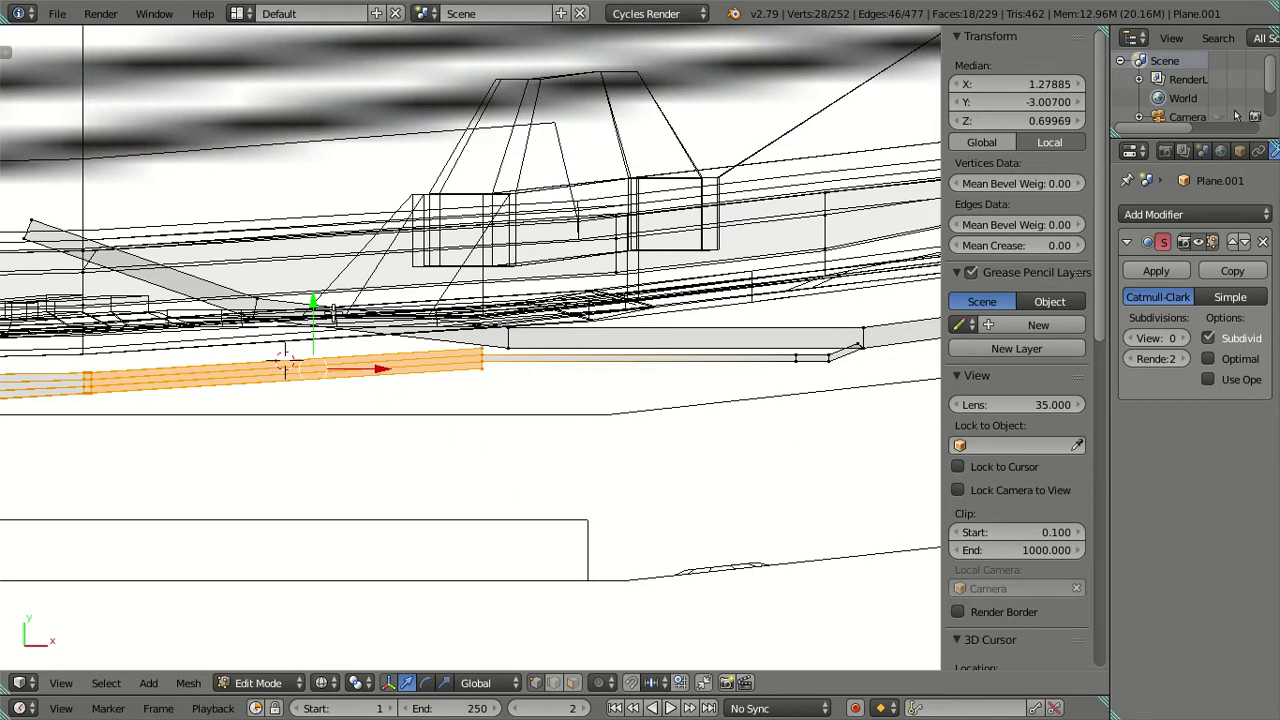
pyautogui.press('g')
pyautogui.press('y')
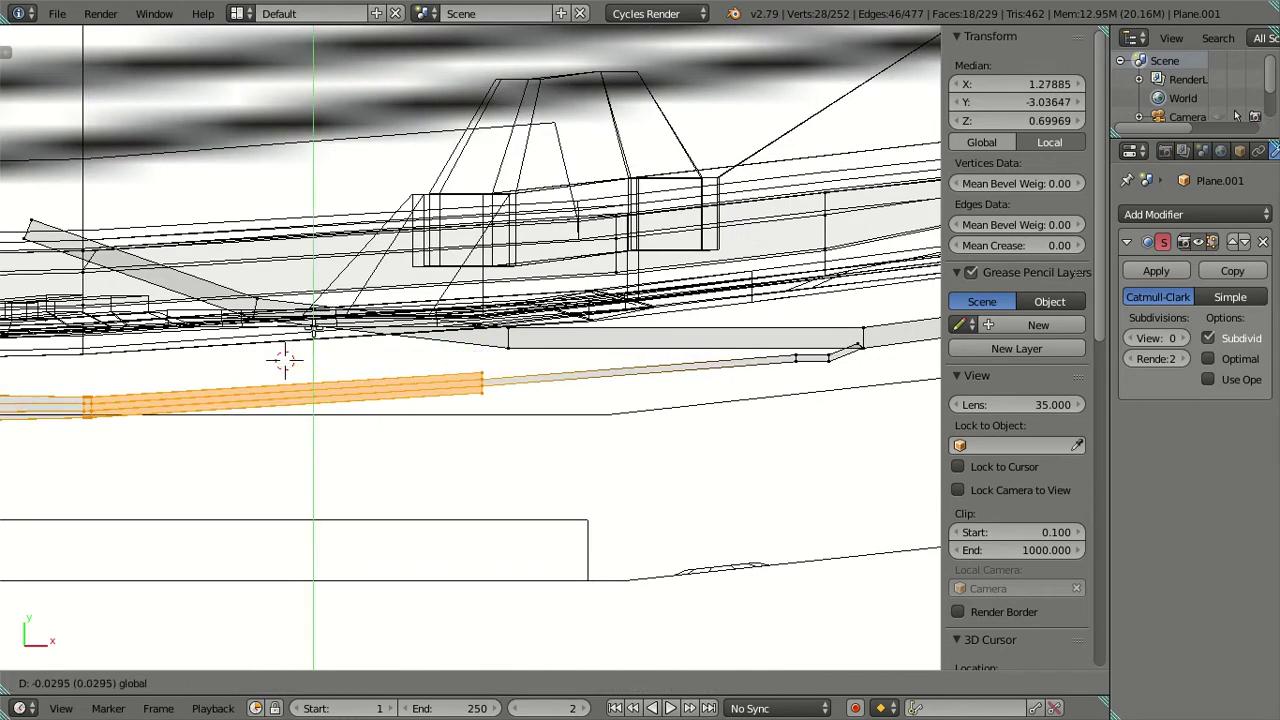
pyautogui.click(284, 360)
# Step: Slide the arm's end edges further along Y in two more moves
pyautogui.scroll(-3, 518, 365)
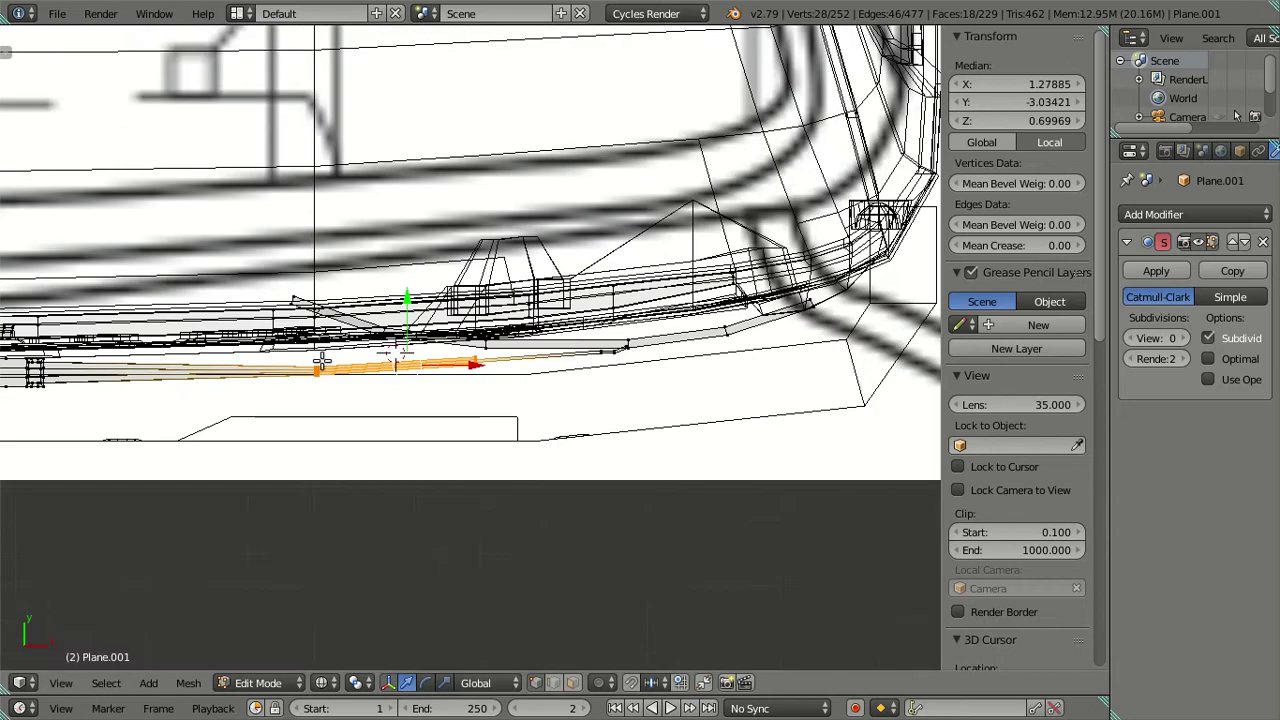
pyautogui.moveTo(518, 365); pyautogui.dragTo(483, 336, button='middle')
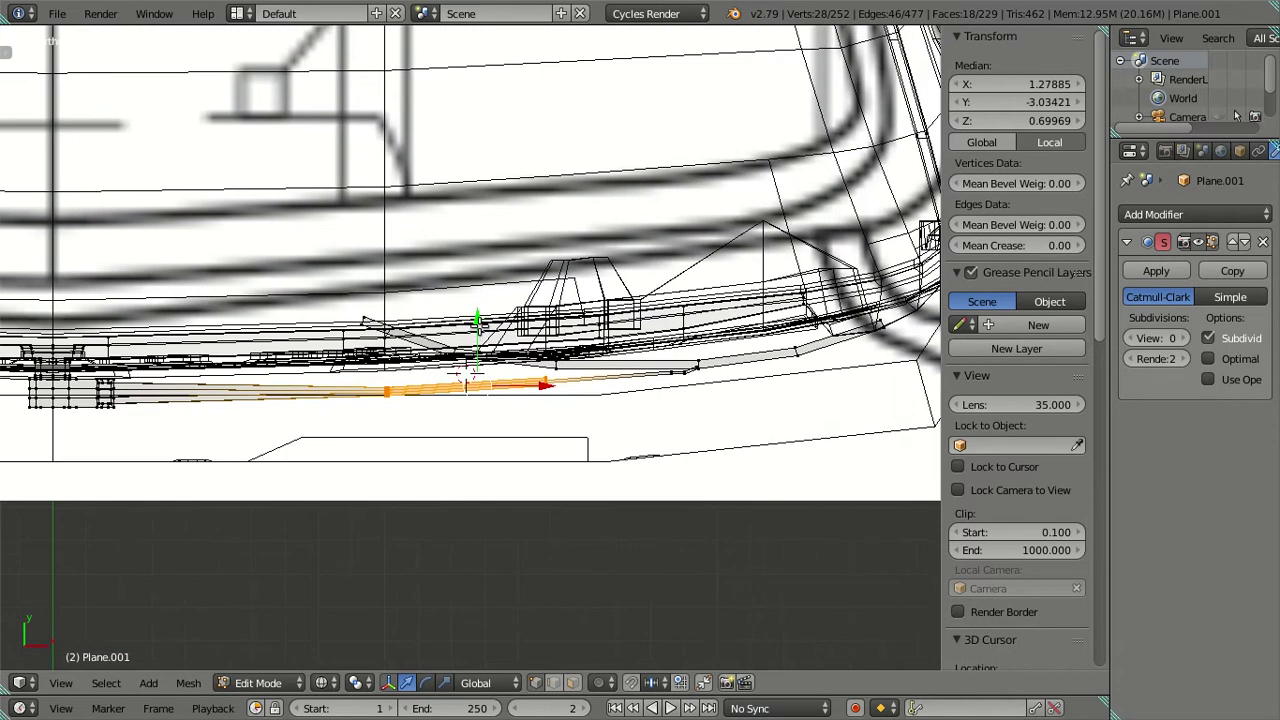
pyautogui.press('g')
pyautogui.press('y')
pyautogui.click(465, 383)
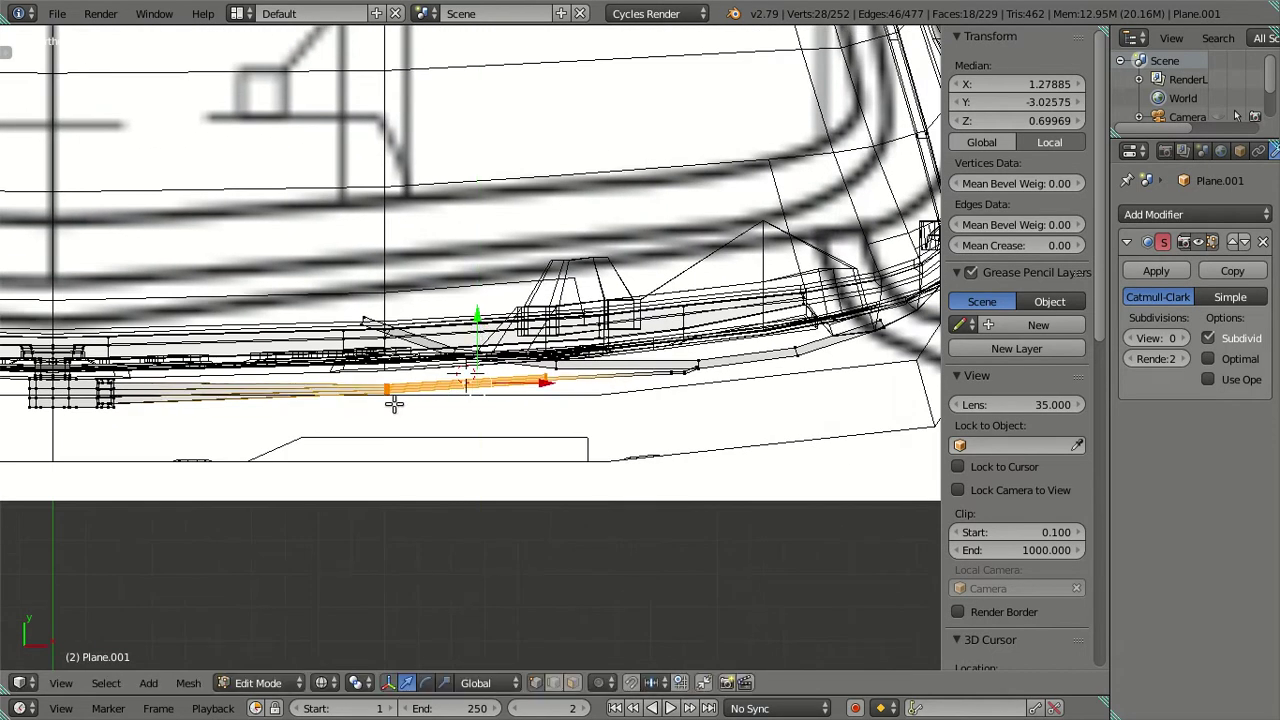
pyautogui.moveTo(372, 393); pyautogui.dragTo(368, 397, button='middle')
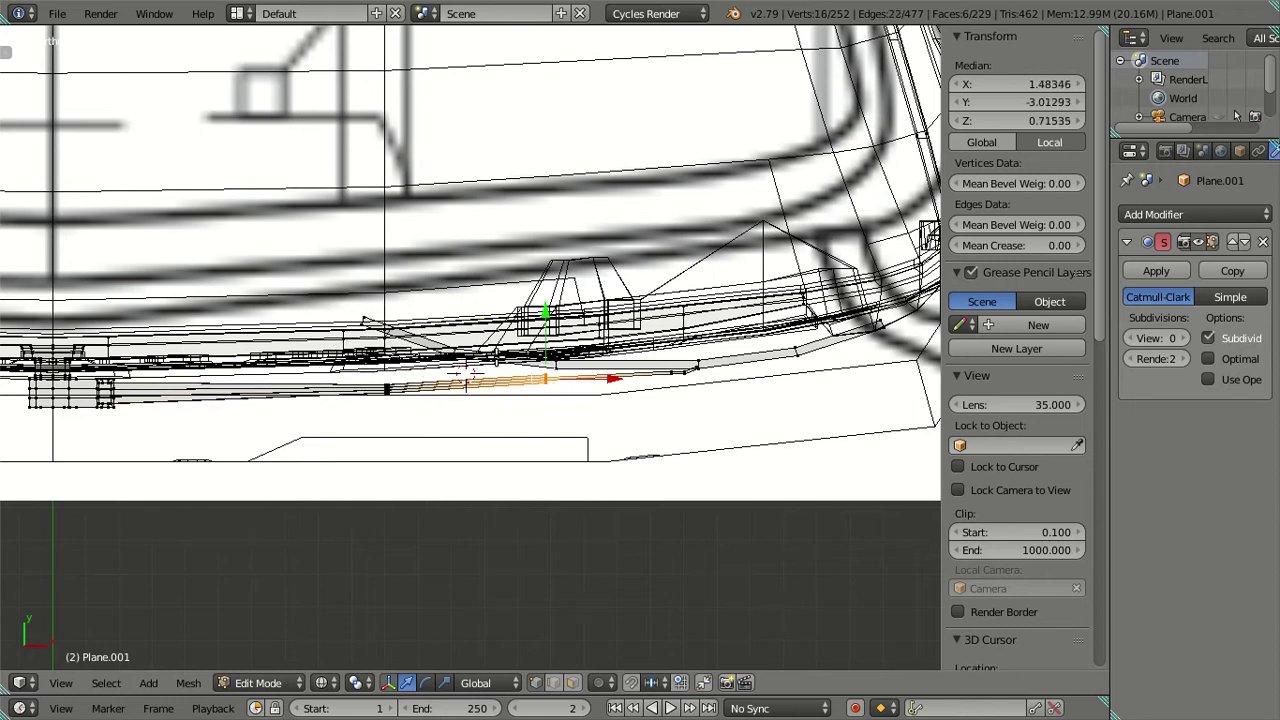
pyautogui.press('g')
pyautogui.press('y')
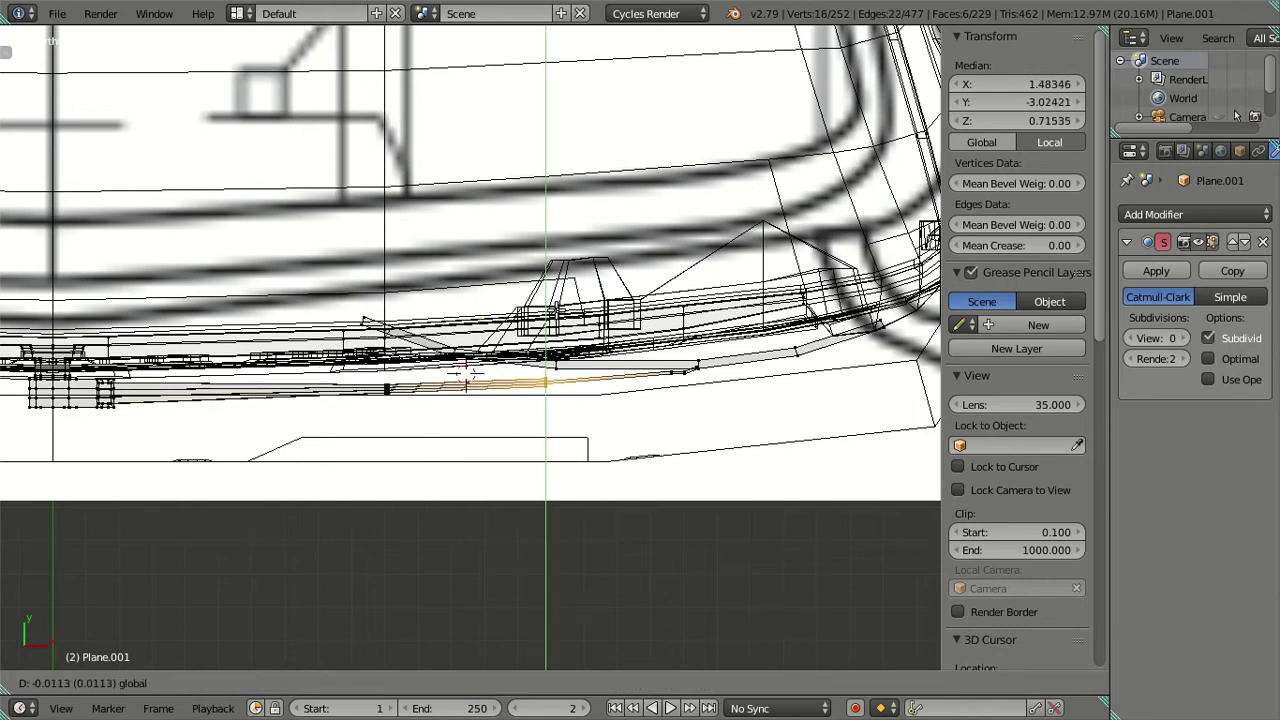
pyautogui.click(465, 383)
# Step: Rotate the edge loop at the arm's kink about -14.63° to follow the windshield
pyautogui.scroll(3, 465, 383)
pyautogui.press('a')
pyautogui.scroll(2, 600, 437)
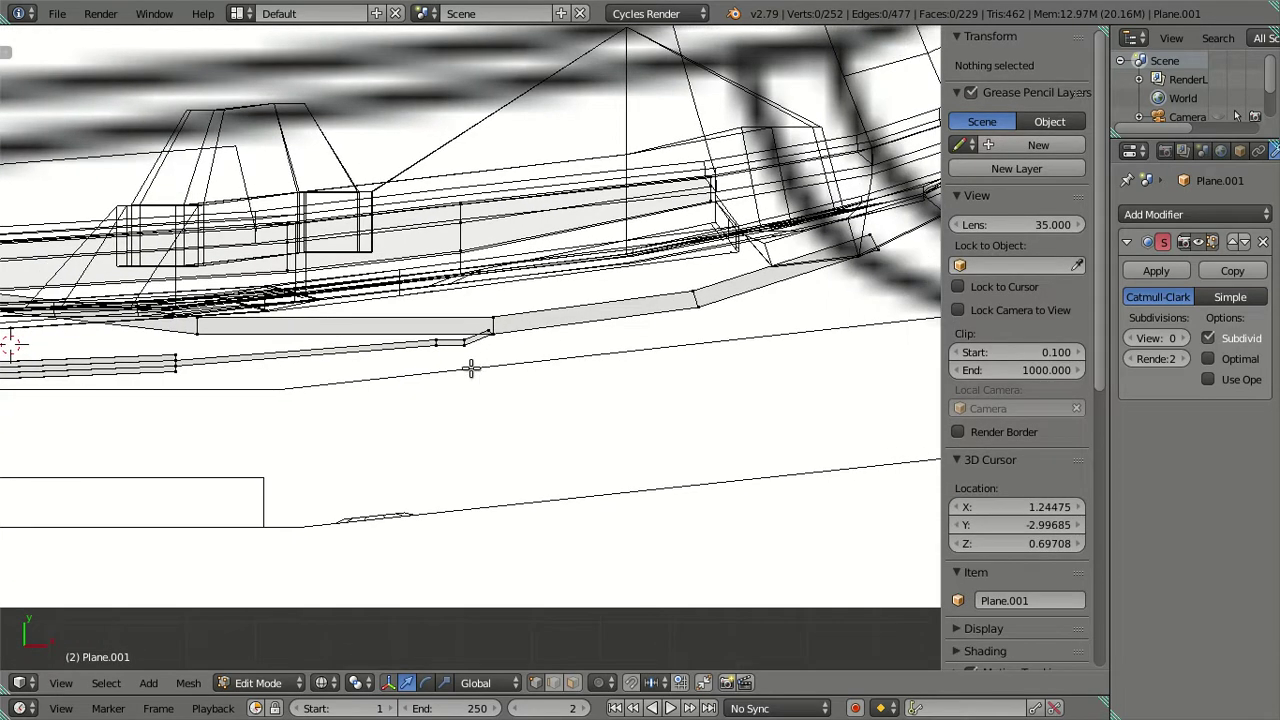
pyautogui.scroll(3, 471, 368)
pyautogui.keyDown('alt'); pyautogui.rightClick(348, 322); pyautogui.keyUp('alt')
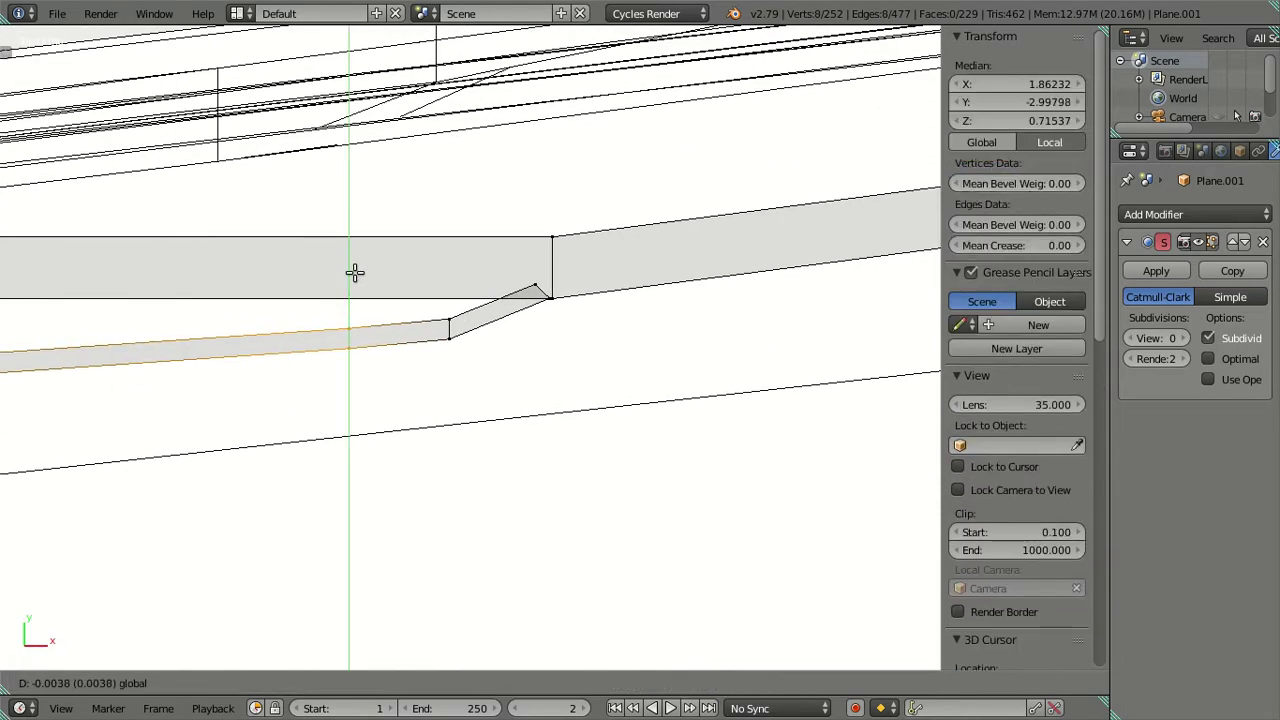
pyautogui.press('a')
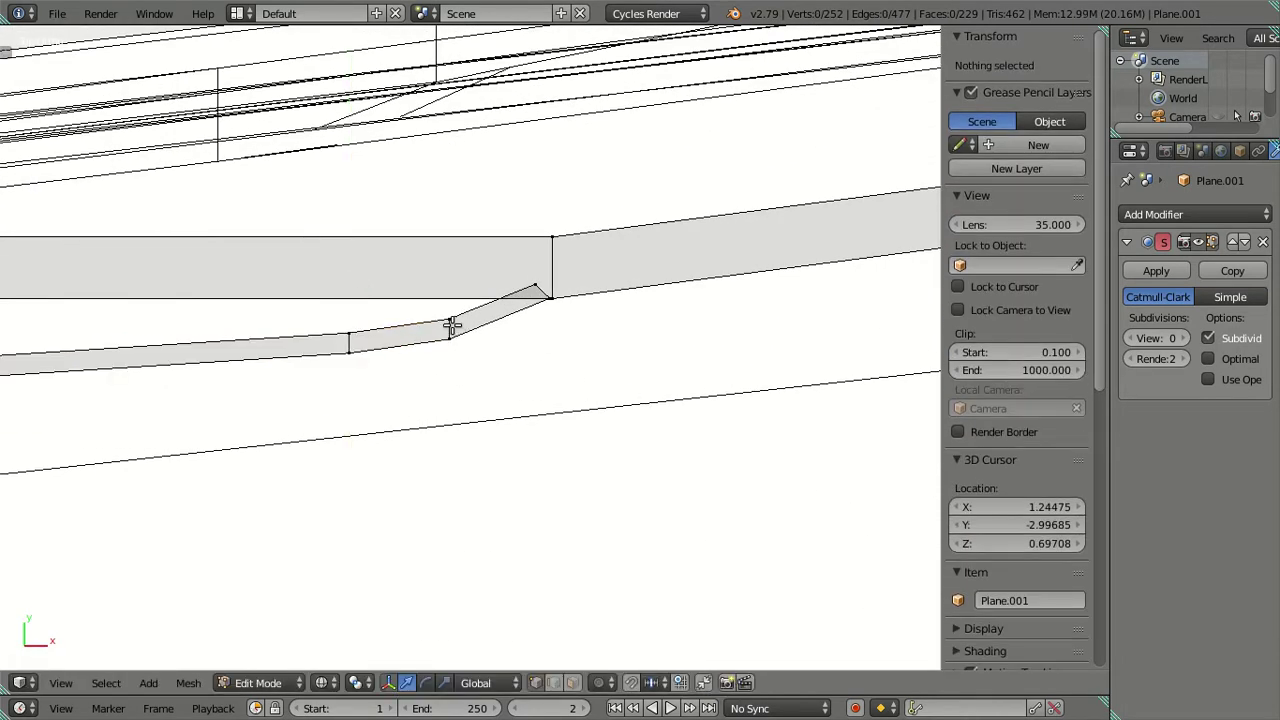
pyautogui.keyDown('alt'); pyautogui.rightClick(452, 325); pyautogui.keyUp('alt')
pyautogui.press('t')
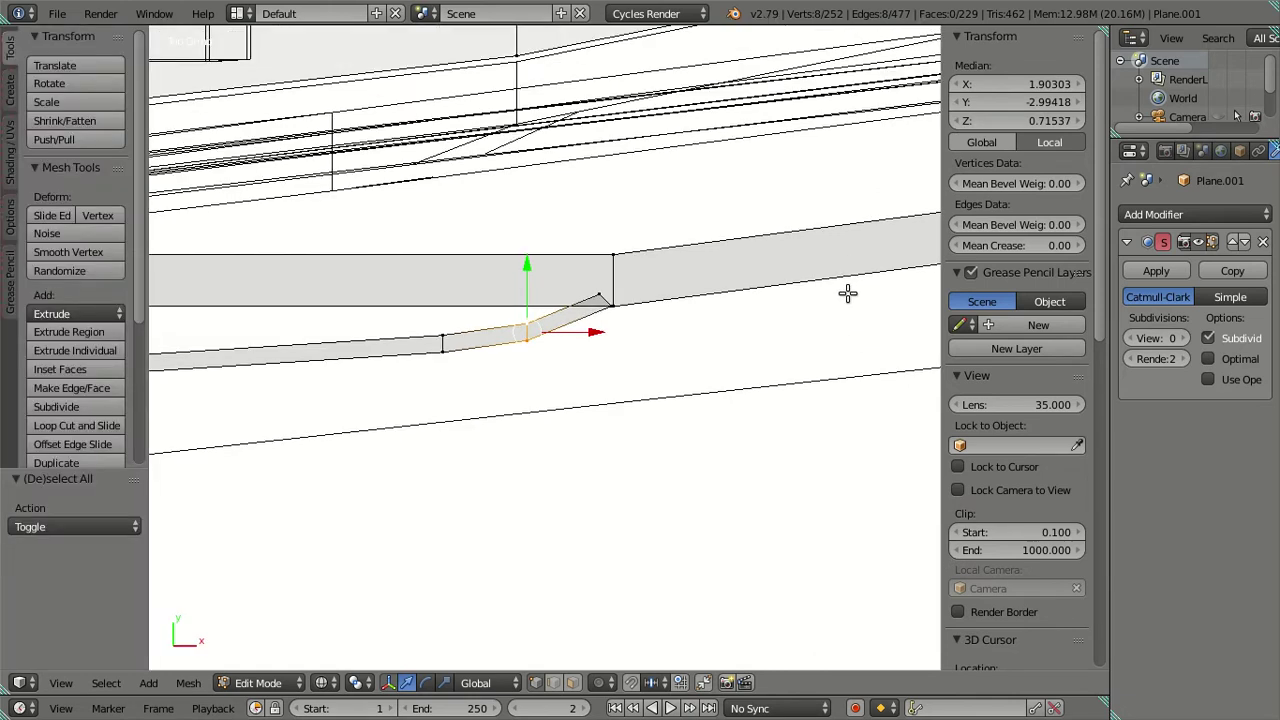
pyautogui.press('t')
pyautogui.press('r')
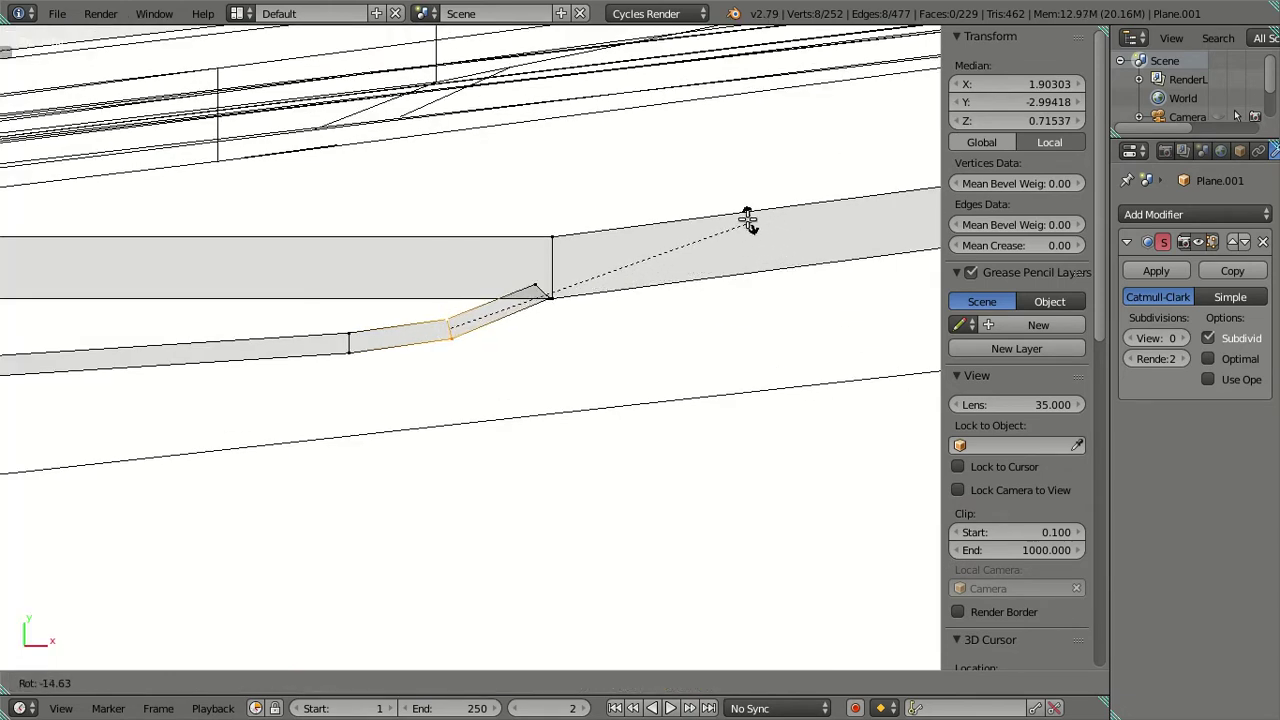
pyautogui.click(733, 217)
pyautogui.press('a')
pyautogui.keyDown('alt'); pyautogui.rightClick(346, 345); pyautogui.keyUp('alt')
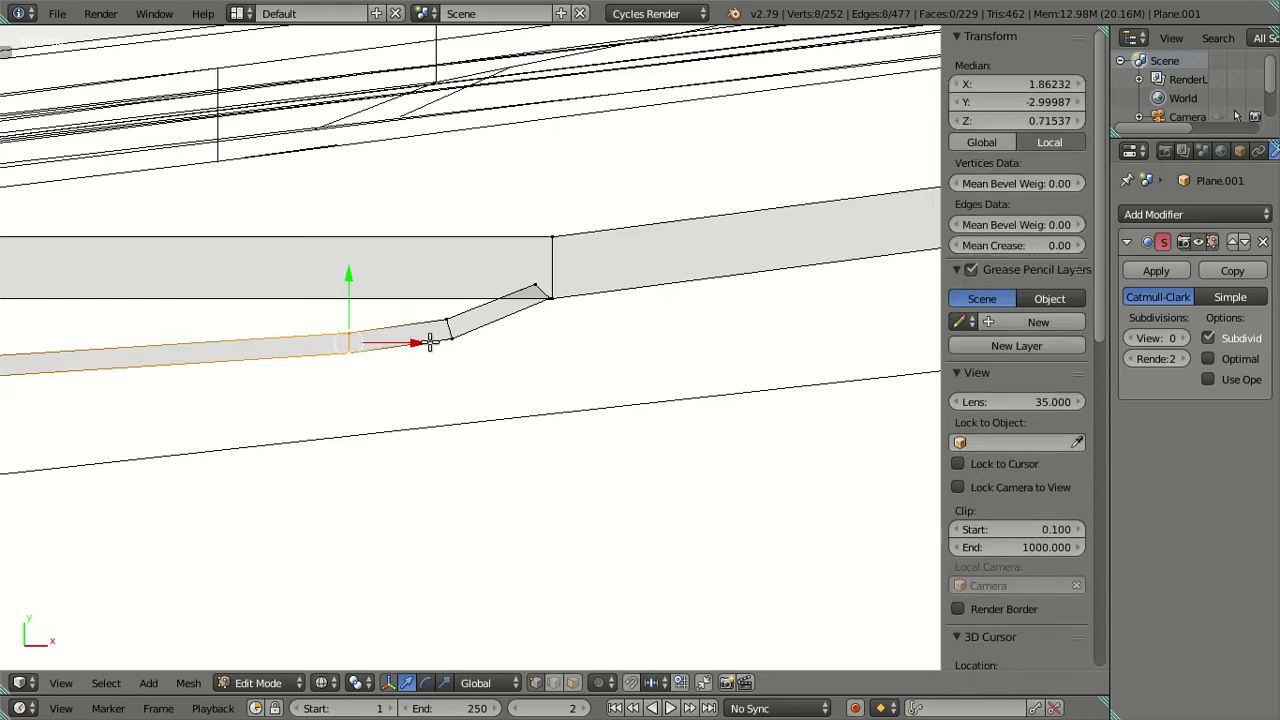
pyautogui.press('a')
pyautogui.moveTo(486, 343)
pyautogui.mouseDown(button='middle')
pyautogui.moveTo(563, 374)
pyautogui.moveTo(494, 178)
pyautogui.moveTo(551, 294)
pyautogui.moveTo(391, 394)
pyautogui.moveTo(417, 360)
pyautogui.moveTo(443, 371)
pyautogui.moveTo(417, 380)
pyautogui.moveTo(470, 408)
pyautogui.moveTo(568, 340)
pyautogui.mouseUp(button='middle')
# Step: Select the wiper blade, then rotate it and slide it along Y in top view
pyautogui.rightClick(500, 398)
pyautogui.keyDown('alt'); pyautogui.rightClick(577, 381); pyautogui.keyUp('alt')
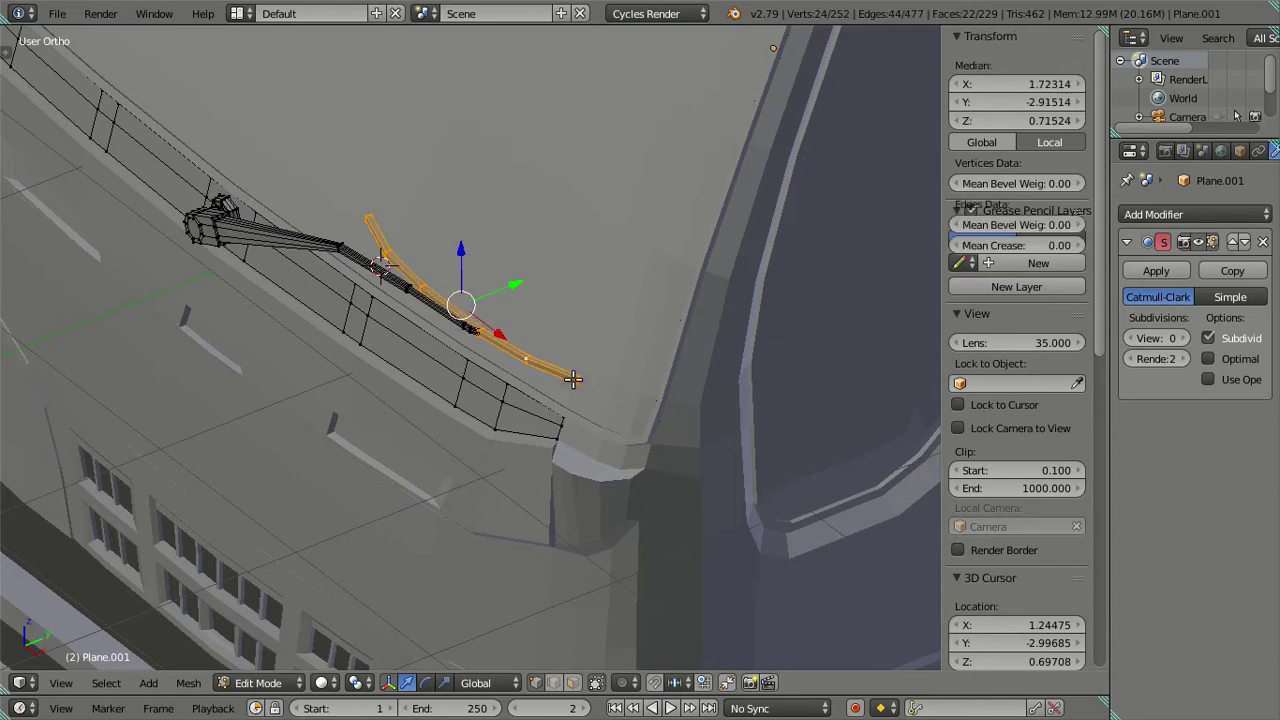
pyautogui.press('KP_7')
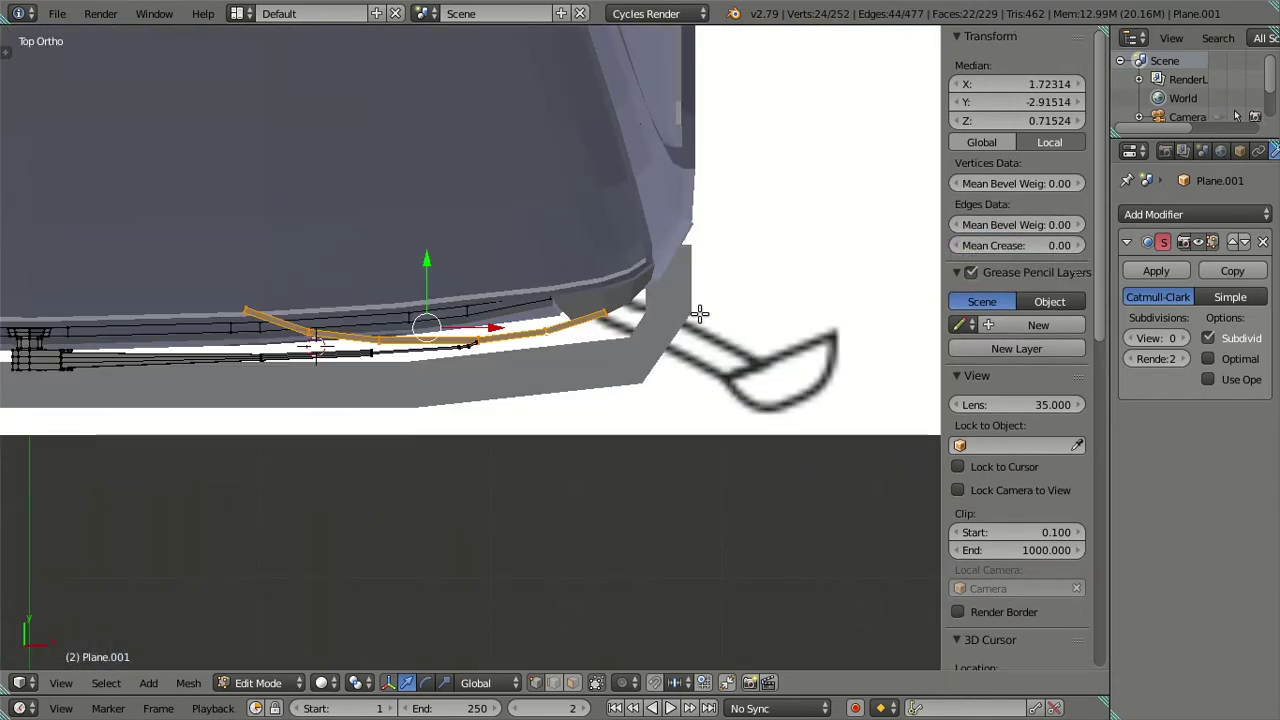
pyautogui.press('r')
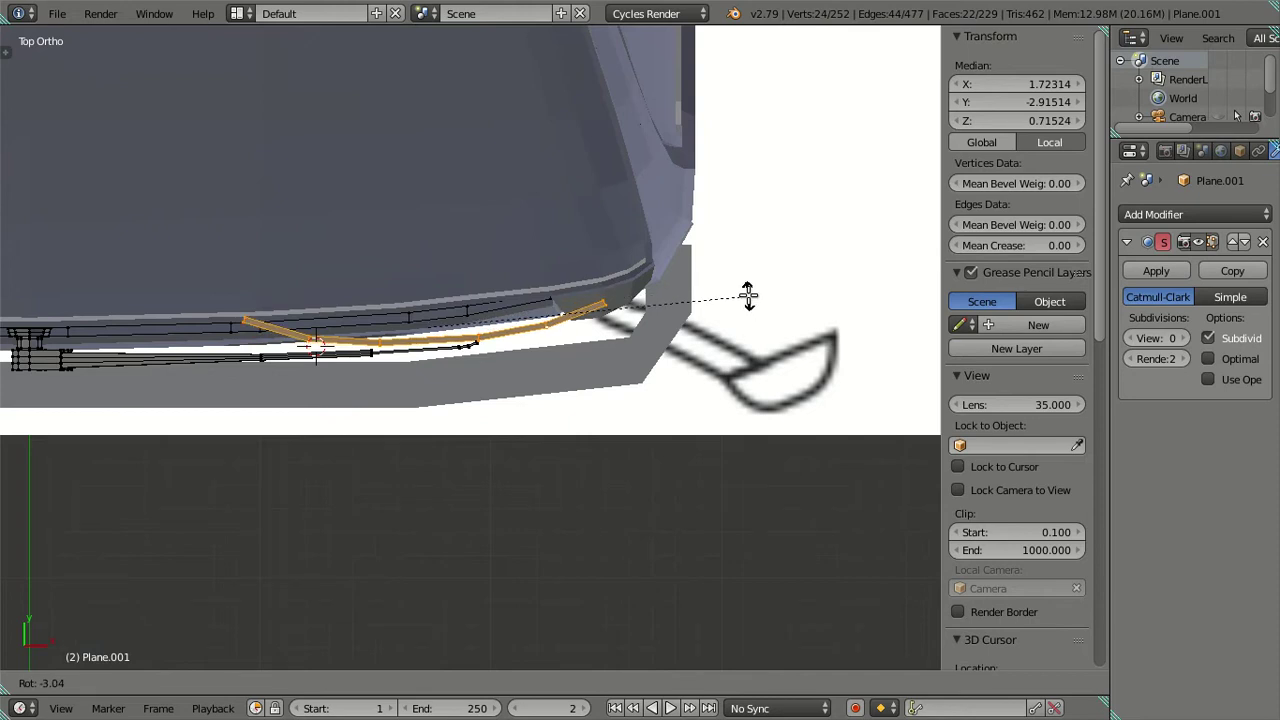
pyautogui.click(748, 295)
pyautogui.moveTo(748, 295); pyautogui.dragTo(519, 233, button='middle')
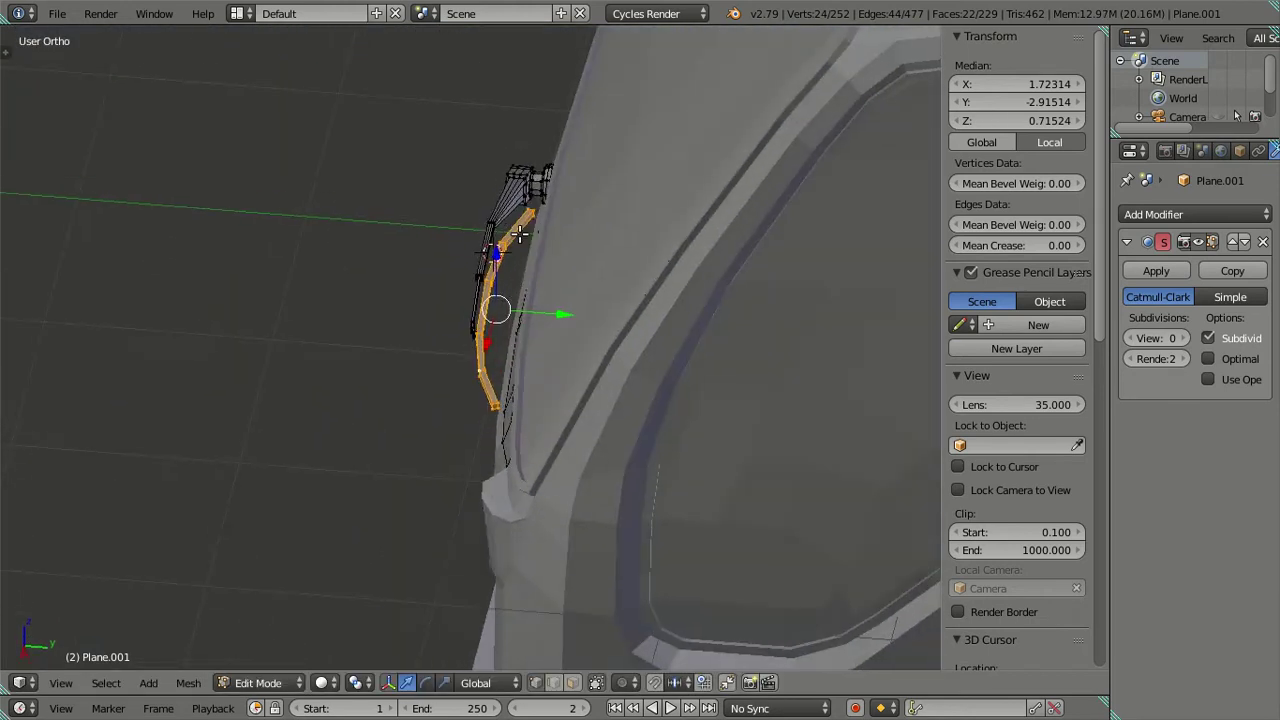
pyautogui.press('g')
pyautogui.press('y')
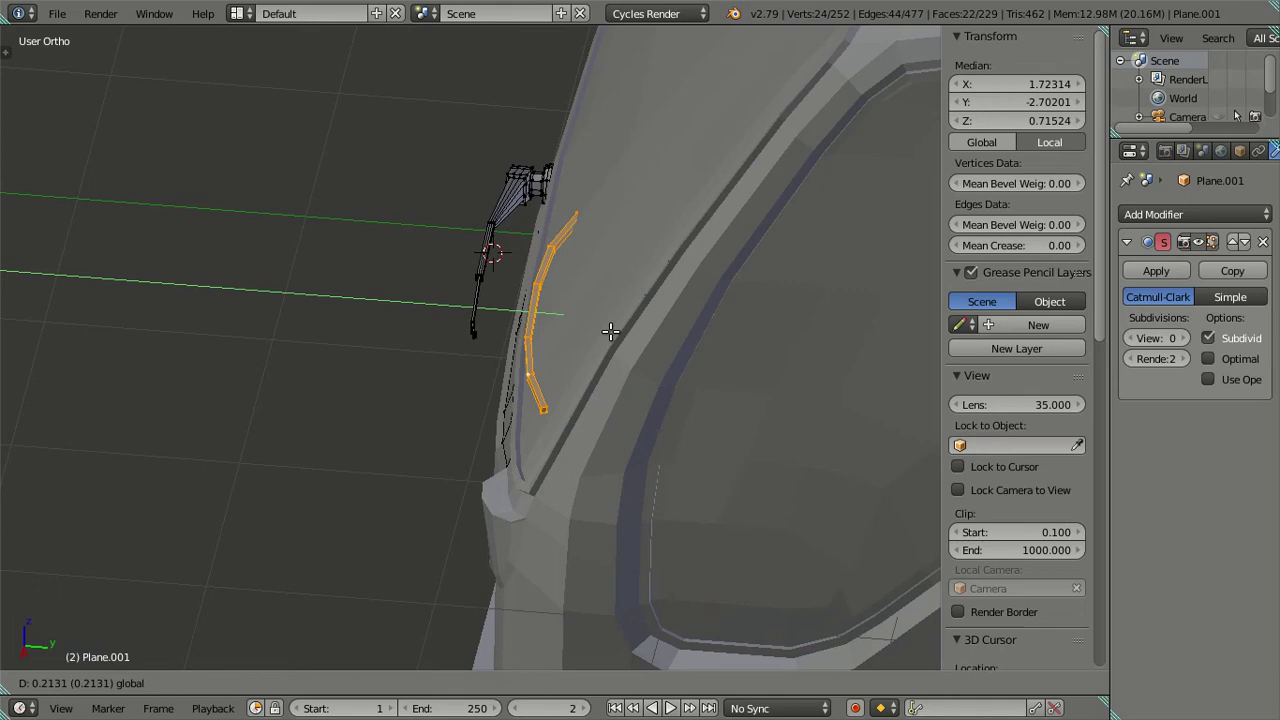
pyautogui.click(604, 332)
# Step: Refine the blade's rotation and position so it follows the glass
pyautogui.press('r')
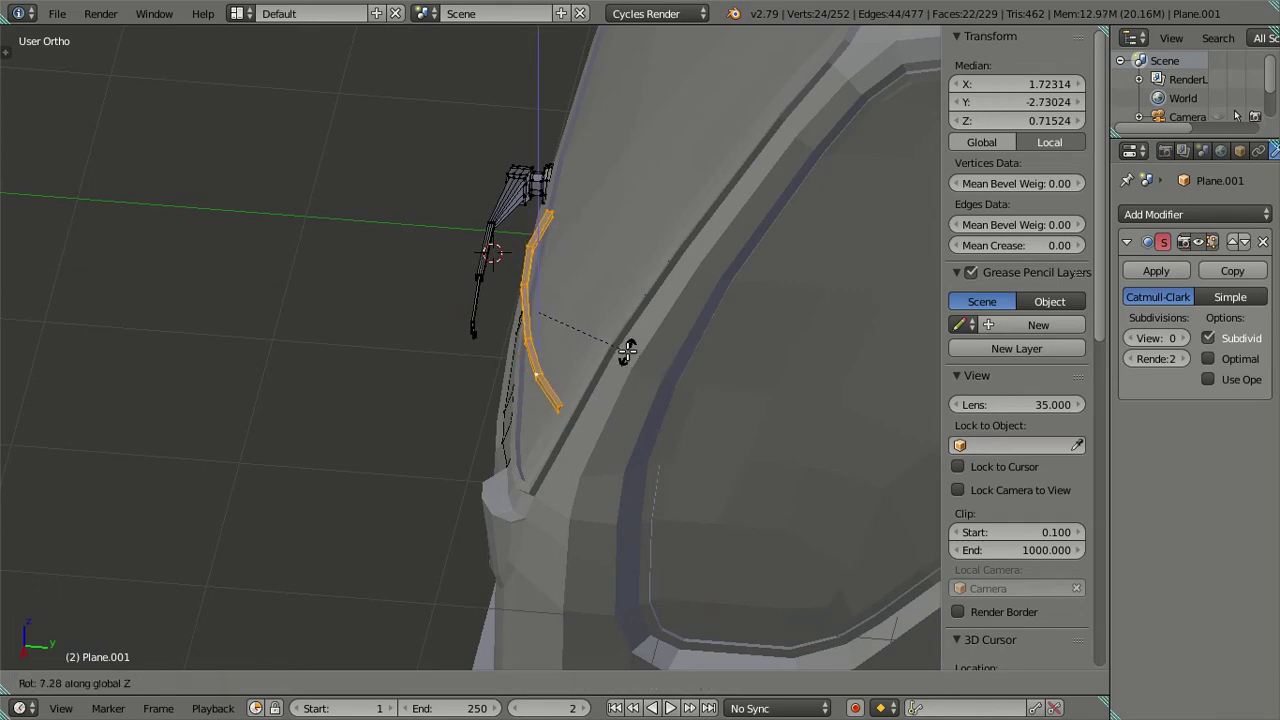
pyautogui.click(627, 350)
pyautogui.press('g')
pyautogui.click(617, 314)
pyautogui.moveTo(625, 340)
pyautogui.mouseDown(button='middle')
pyautogui.moveTo(699, 300)
pyautogui.moveTo(731, 309)
pyautogui.moveTo(700, 457)
pyautogui.mouseUp(button='middle')
pyautogui.press('r')
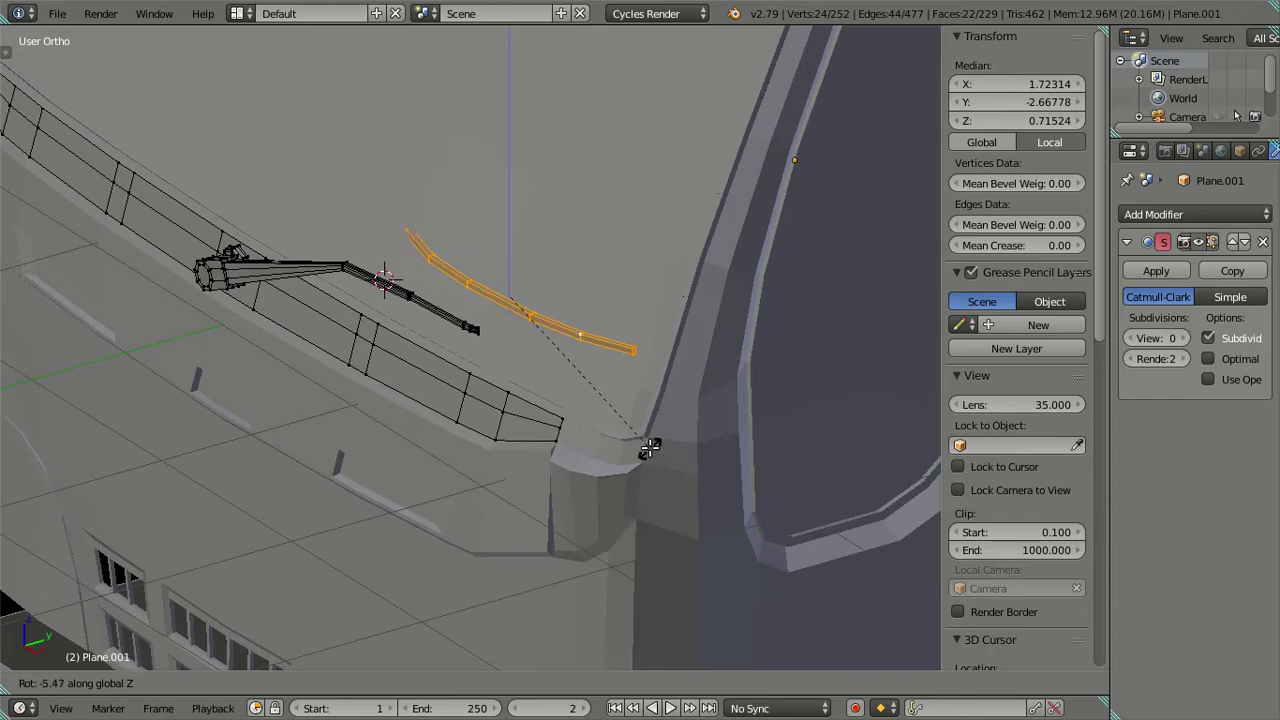
pyautogui.click(650, 449)
pyautogui.moveTo(634, 320)
pyautogui.mouseDown(button='middle')
pyautogui.moveTo(560, 335)
pyautogui.moveTo(543, 353)
pyautogui.mouseUp(button='middle')
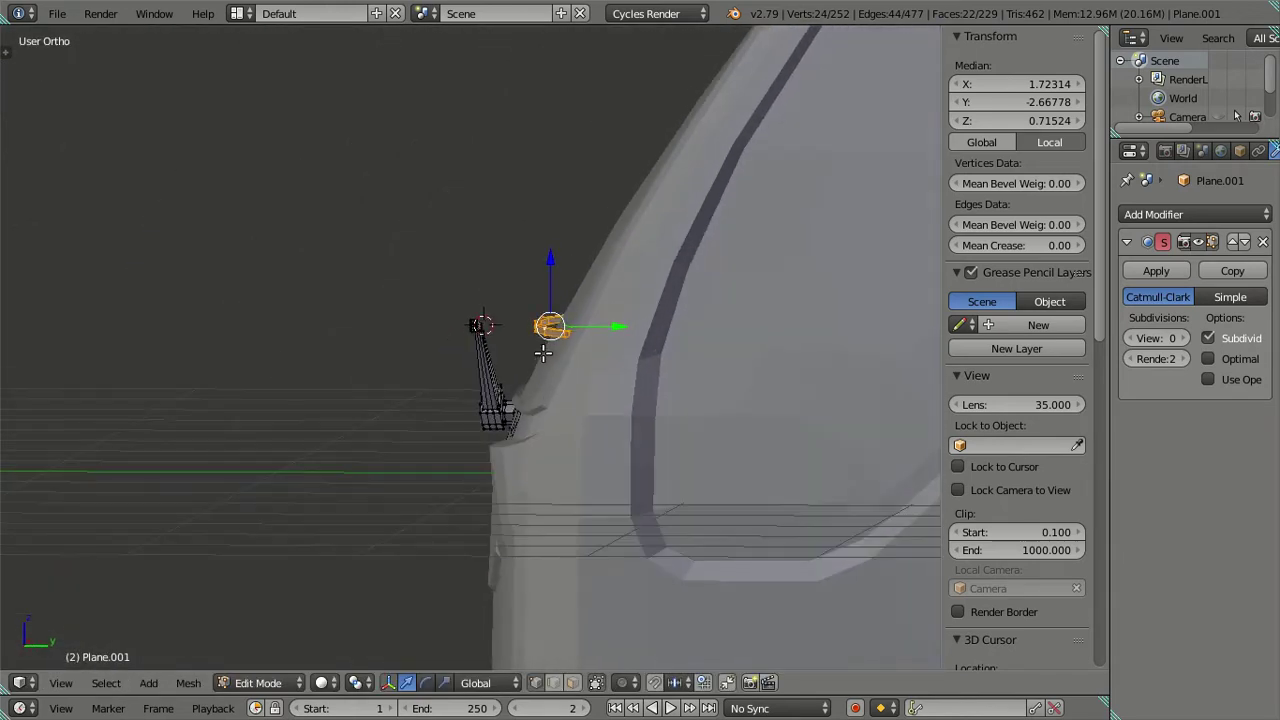
pyautogui.press('g')
pyautogui.click(617, 321)
# Step: From the right view, move the blade back along Y beside the lower rod
pyautogui.press('KP_3')
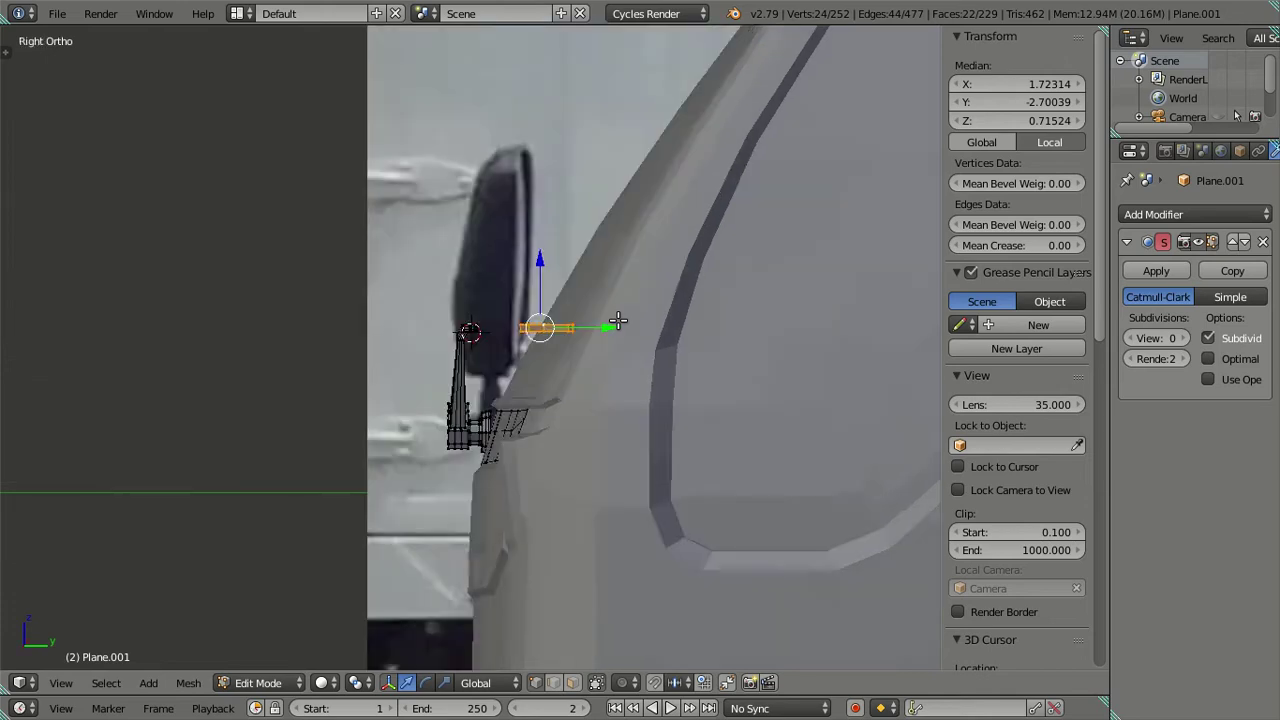
pyautogui.scroll(3, 605, 358)
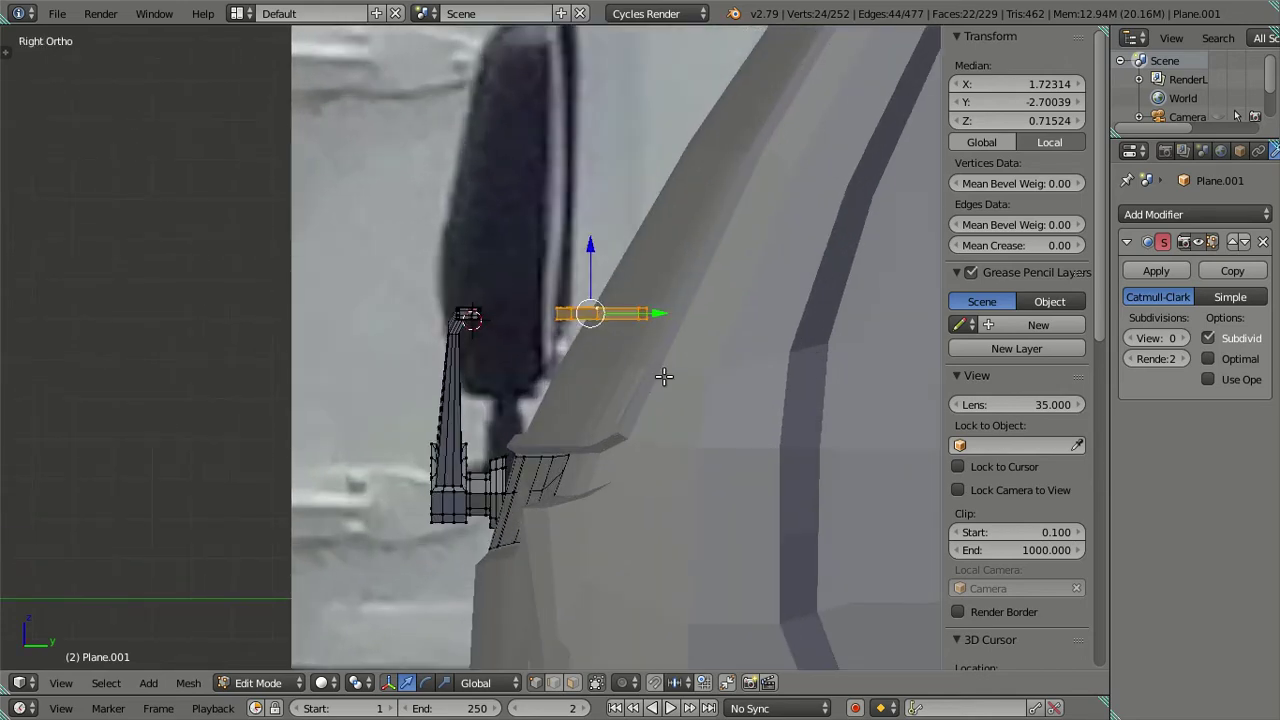
pyautogui.moveTo(473, 290)
pyautogui.mouseDown(button='middle')
pyautogui.moveTo(563, 434)
pyautogui.moveTo(677, 280)
pyautogui.mouseUp(button='middle')
pyautogui.press('g')
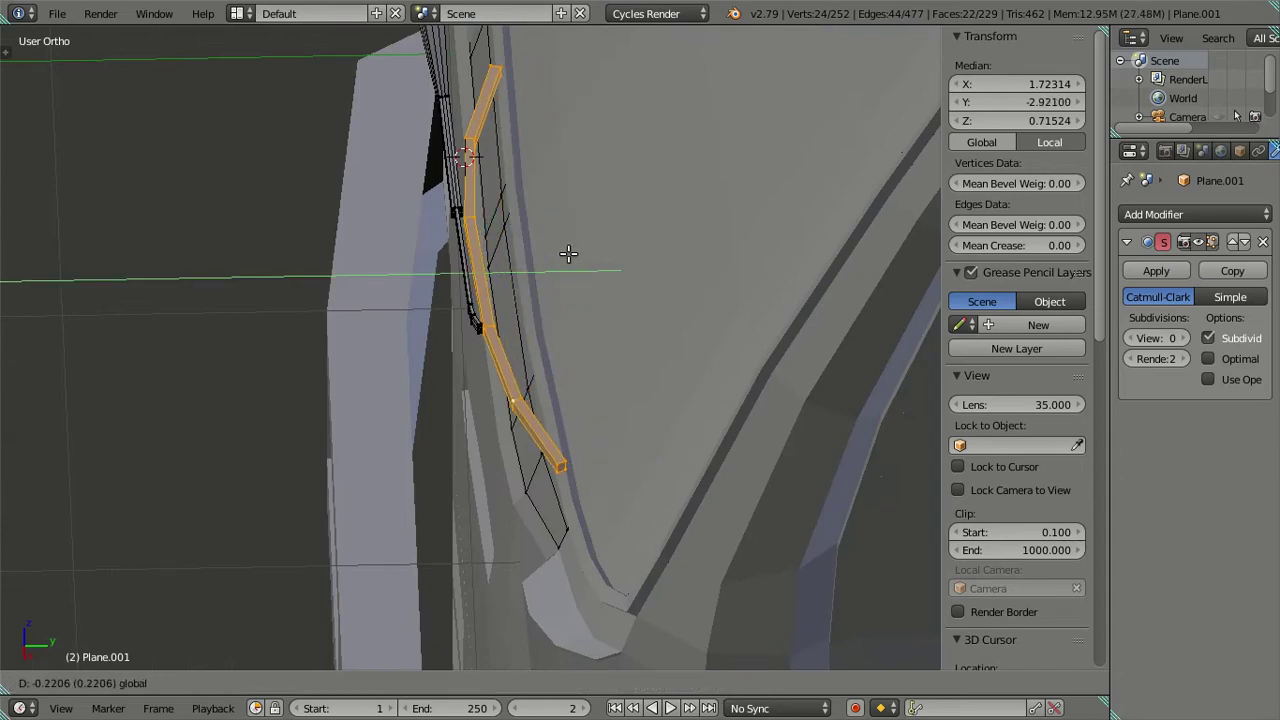
pyautogui.click(565, 251)
pyautogui.moveTo(565, 251)
pyautogui.mouseDown(button='middle')
pyautogui.moveTo(551, 266)
pyautogui.moveTo(614, 294)
pyautogui.moveTo(760, 286)
pyautogui.moveTo(748, 270)
pyautogui.moveTo(635, 331)
pyautogui.mouseUp(button='middle')
pyautogui.moveTo(399, 243); pyautogui.dragTo(414, 226)
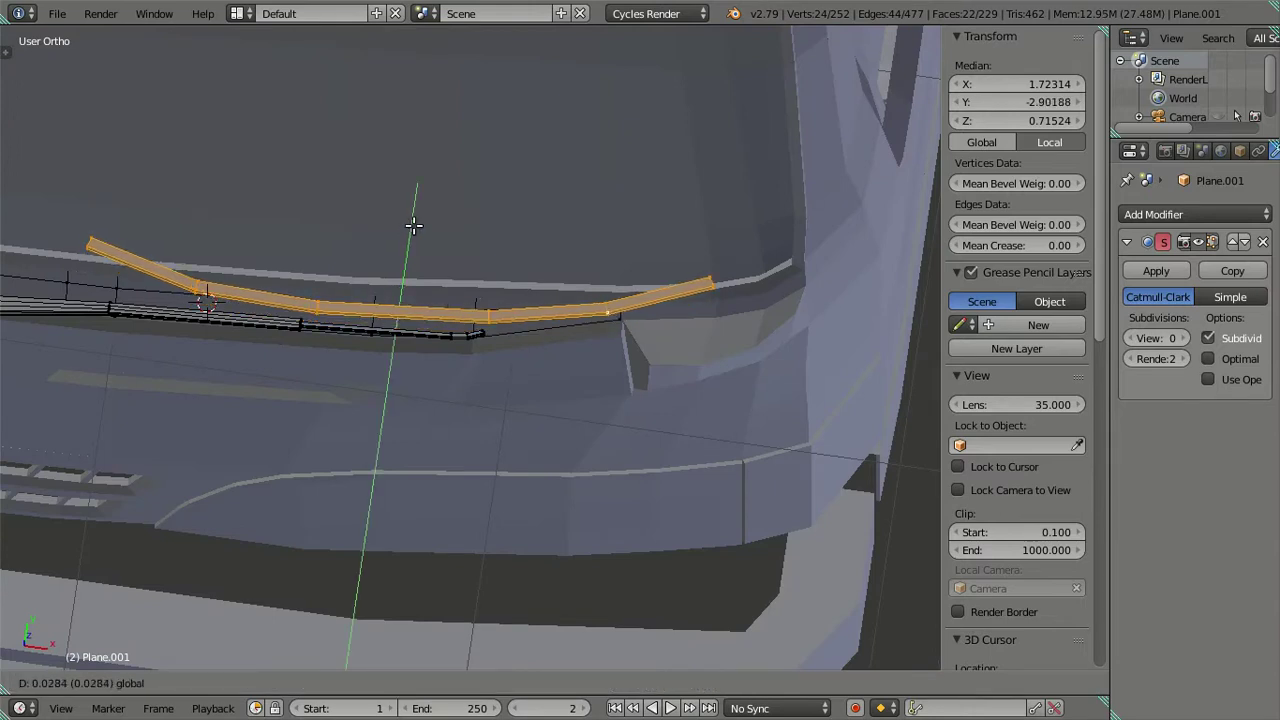
pyautogui.moveTo(414, 226); pyautogui.dragTo(471, 357, button='middle')
# Step: In wireframe, brush-select the arm's long edge strip and slide it along Y
pyautogui.press('a')
pyautogui.press('z')
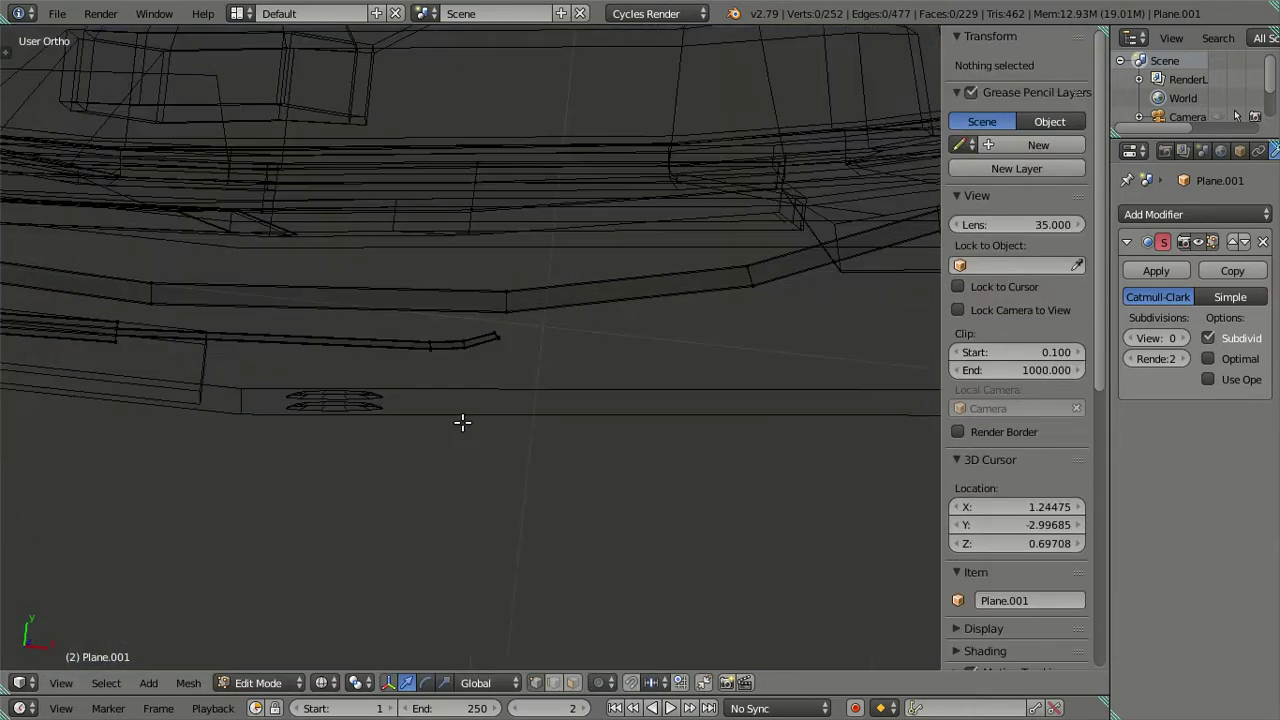
pyautogui.moveTo(462, 422); pyautogui.dragTo(444, 384, button='middle')
pyautogui.press('c')
pyautogui.moveTo(423, 366); pyautogui.dragTo(471, 352)
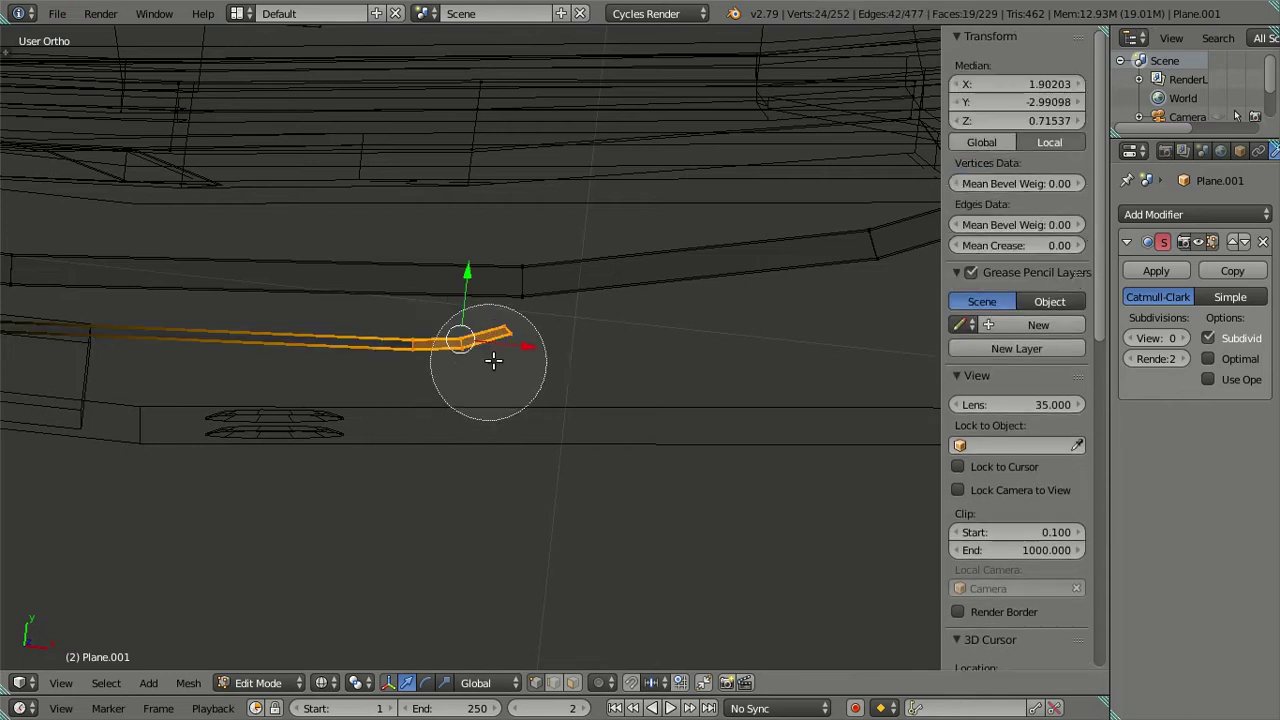
pyautogui.press('g')
pyautogui.press('y')
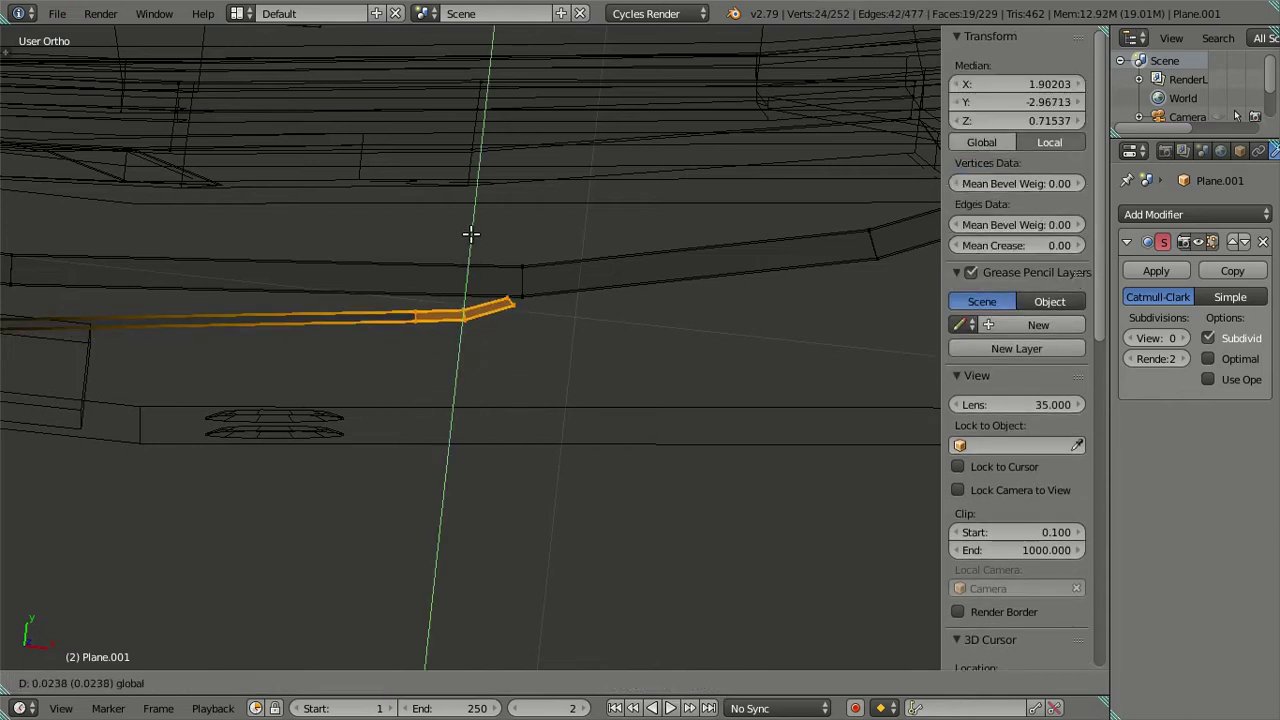
pyautogui.click(471, 234)
# Step: Rotate the arm strip slightly and slide it along Y again
pyautogui.press('z')
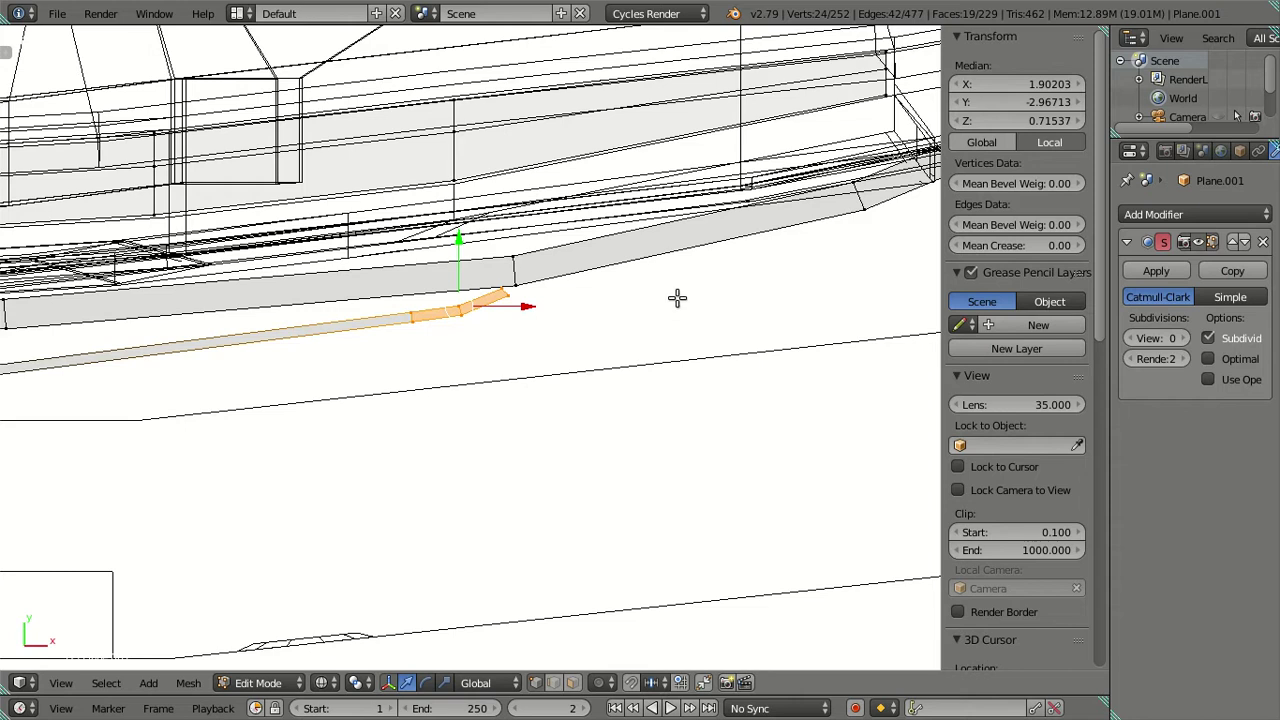
pyautogui.press('r')
pyautogui.click(660, 263)
pyautogui.press('g')
pyautogui.press('y')
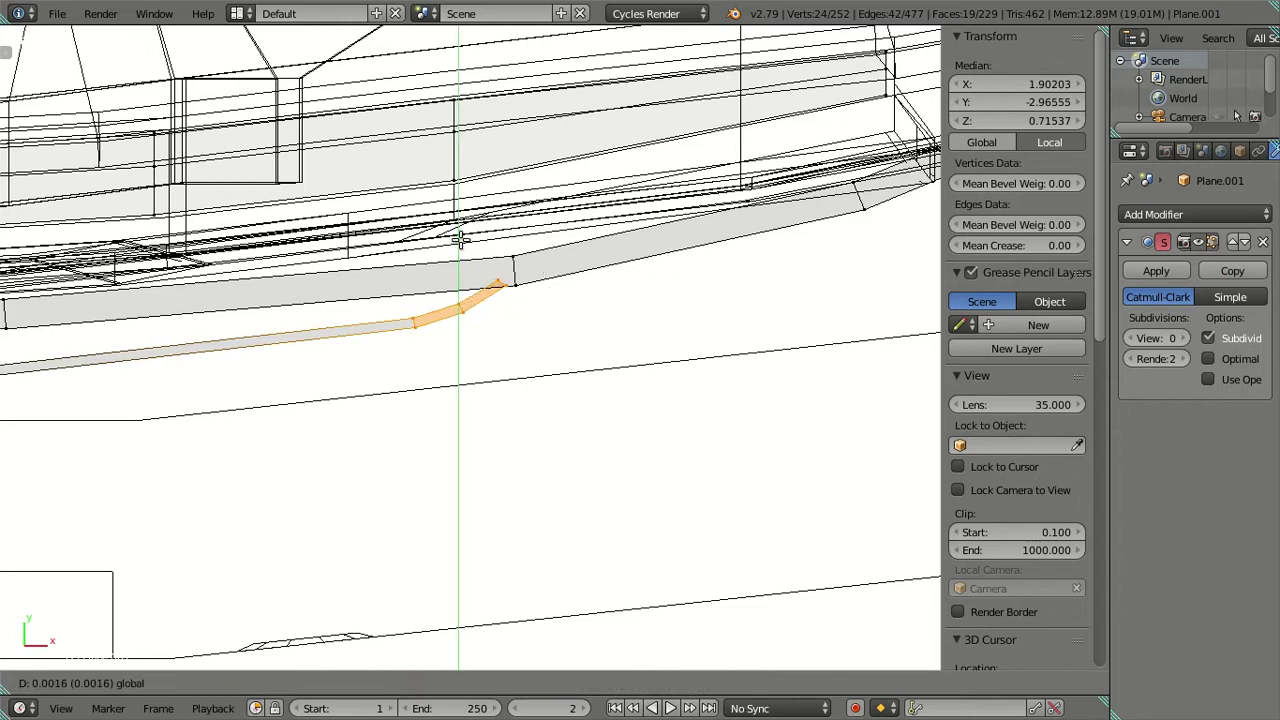
pyautogui.click(455, 232)
pyautogui.press('a')
pyautogui.press('z')
pyautogui.moveTo(457, 257)
pyautogui.mouseDown(button='middle')
pyautogui.moveTo(500, 244)
pyautogui.moveTo(450, 197)
pyautogui.moveTo(611, 226)
pyautogui.mouseUp(button='middle')
# Step: Set the arm's Subdivision Surface View level from 0 to 2
pyautogui.press('Tab')
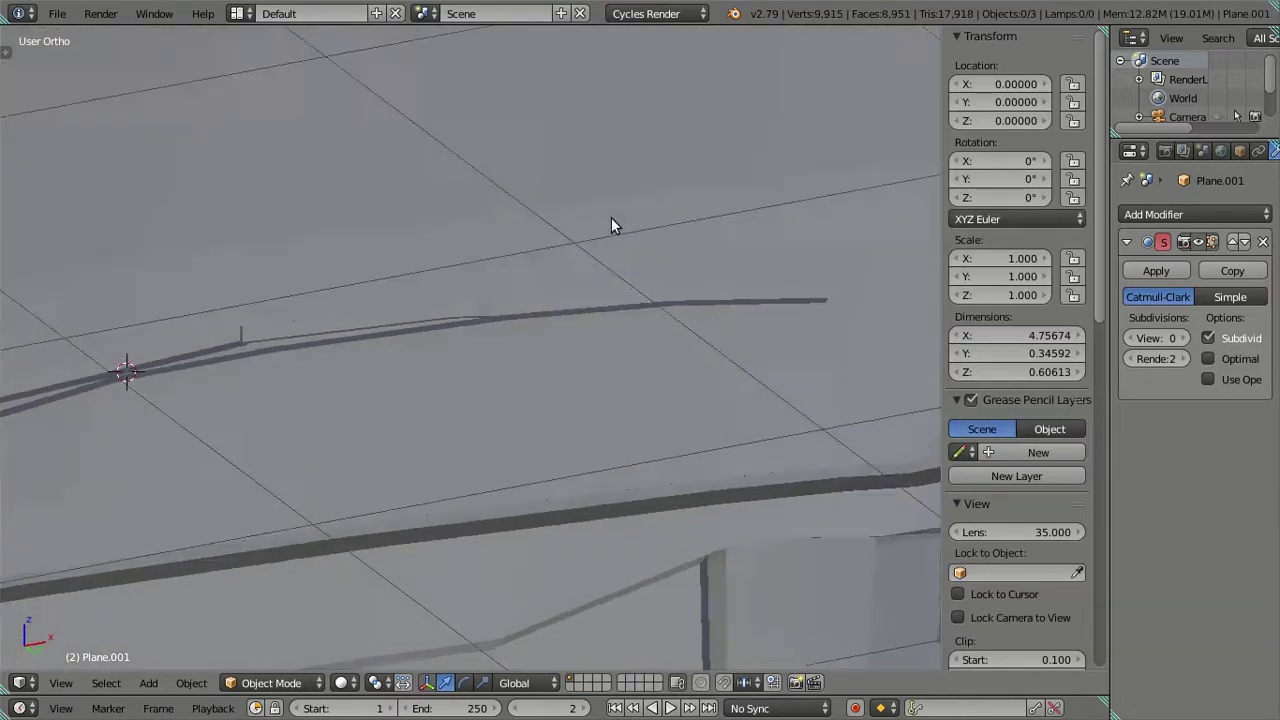
pyautogui.scroll(3, 663, 257)
pyautogui.moveTo(677, 277)
pyautogui.mouseDown(button='middle')
pyautogui.moveTo(580, 286)
pyautogui.moveTo(440, 266)
pyautogui.moveTo(441, 305)
pyautogui.moveTo(505, 282)
pyautogui.mouseUp(button='middle')
pyautogui.moveTo(382, 310)
pyautogui.mouseDown(button='middle')
pyautogui.moveTo(385, 254)
pyautogui.moveTo(445, 271)
pyautogui.moveTo(501, 321)
pyautogui.mouseUp(button='middle')
pyautogui.press('Tab')
pyautogui.press('Tab')
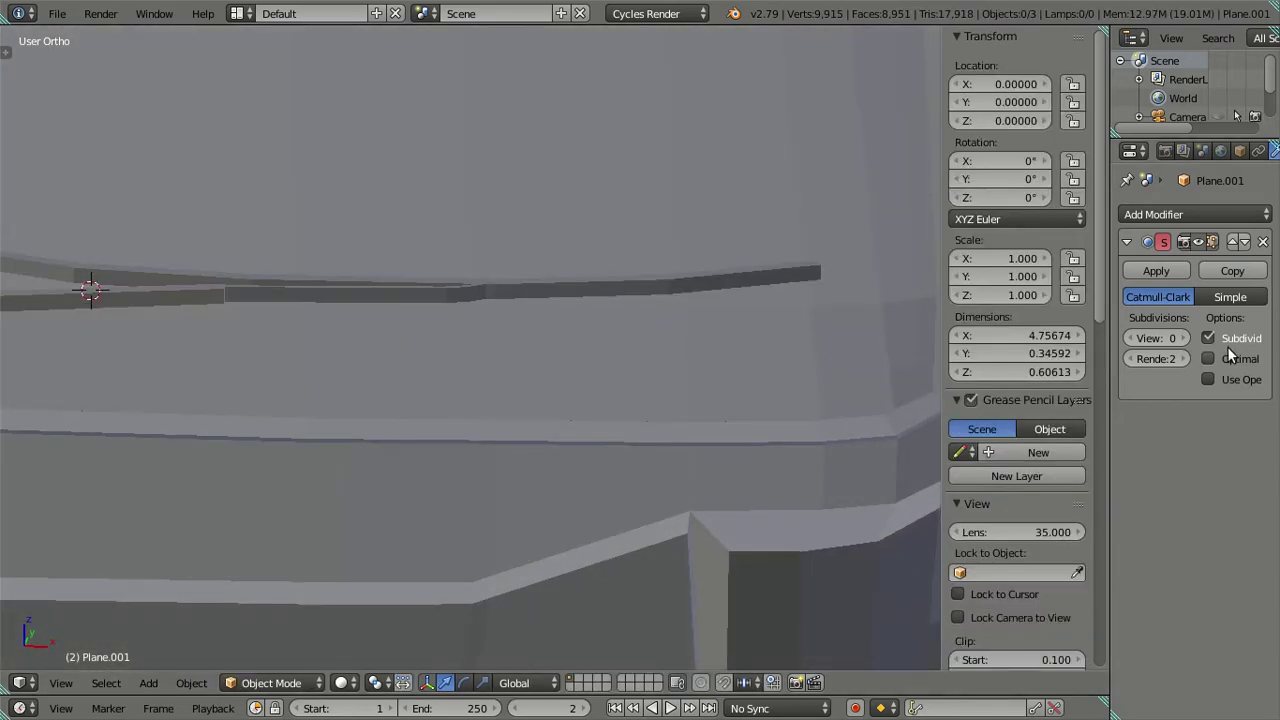
pyautogui.click(1183, 340)
pyautogui.click(1183, 340)
pyautogui.moveTo(480, 319)
pyautogui.mouseDown(button='middle')
pyautogui.moveTo(414, 311)
pyautogui.moveTo(424, 331)
pyautogui.moveTo(846, 486)
pyautogui.moveTo(809, 449)
pyautogui.moveTo(586, 529)
pyautogui.moveTo(647, 436)
pyautogui.mouseUp(button='middle')
pyautogui.press('Tab')
pyautogui.hotkey('ctrl', 'r')
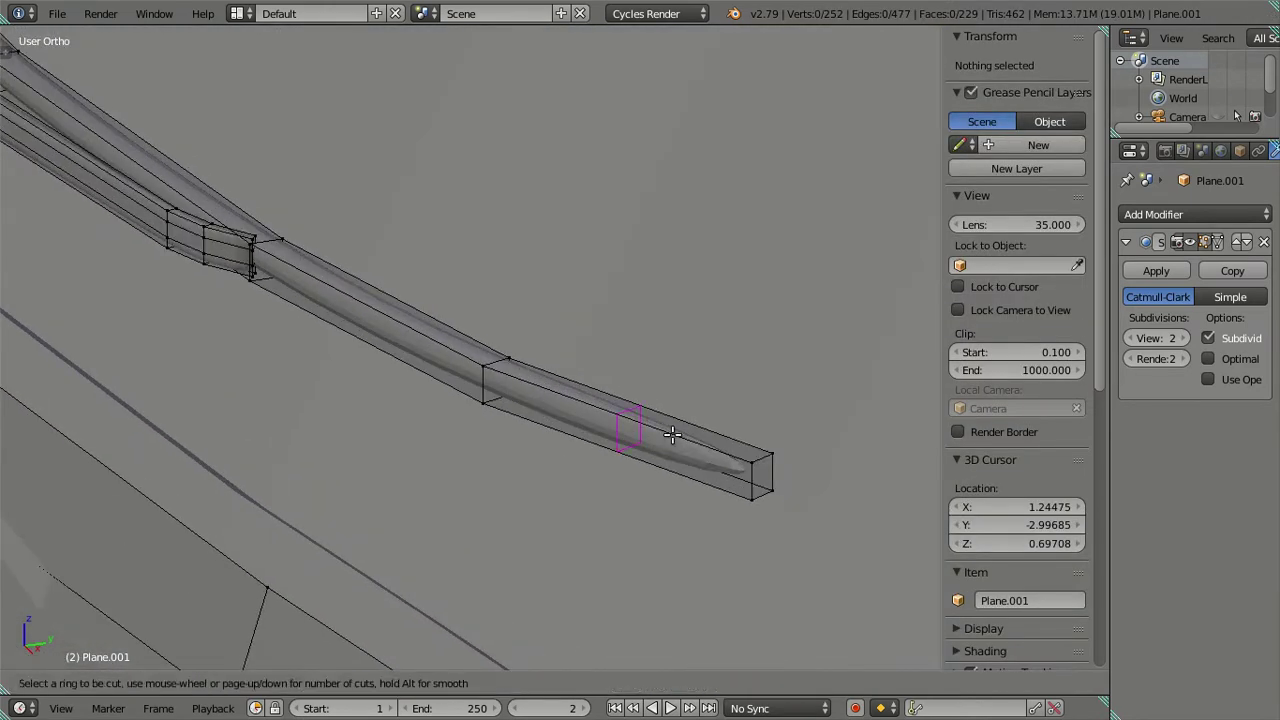
# Step: Switch to edge select, then add five loop cuts across the arm end and dissolve them
pyautogui.press('Escape')
pyautogui.hotkey('ctrl', 'Tab')
pyautogui.click(672, 434)
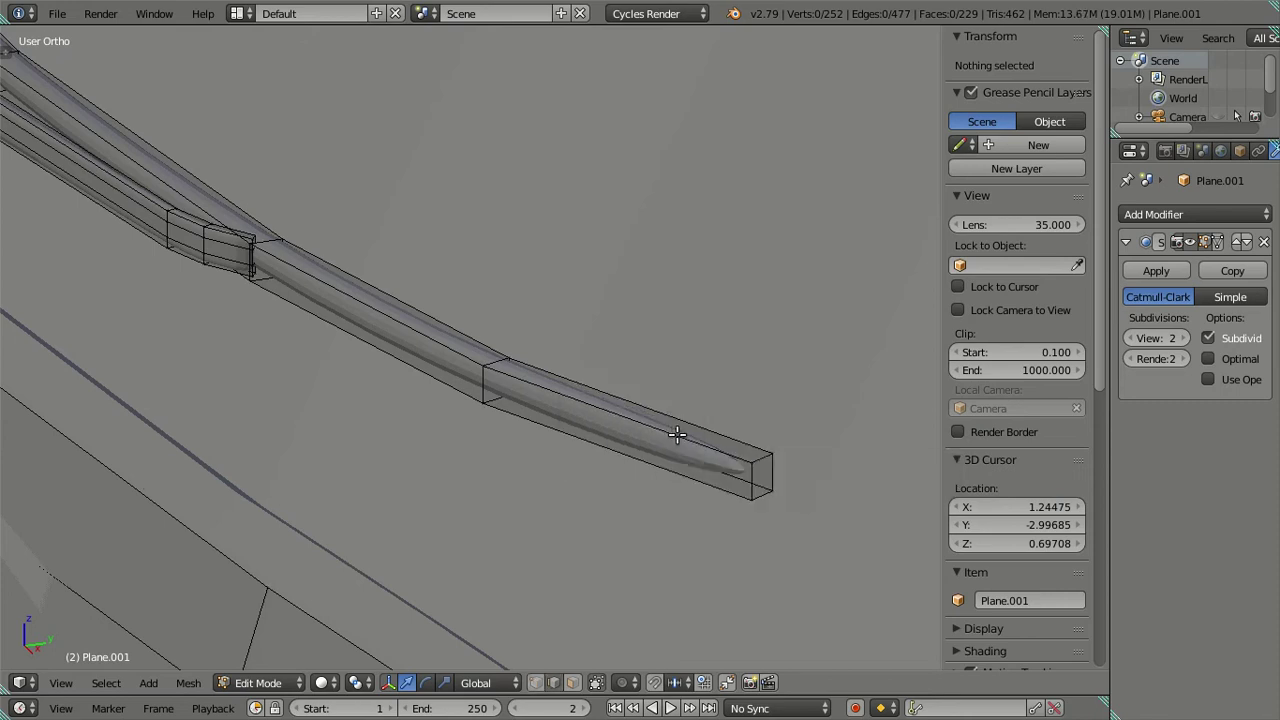
pyautogui.hotkey('ctrl', 'r')
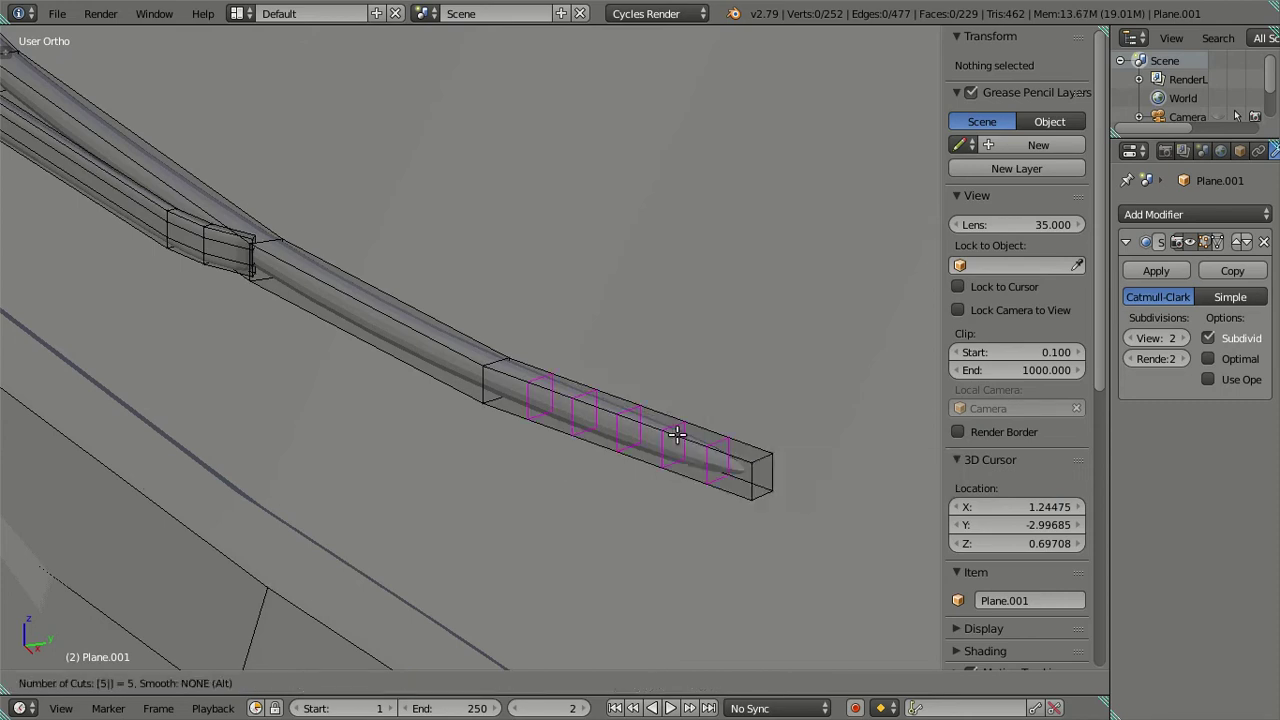
pyautogui.click(677, 434)
pyautogui.rightClick(684, 443)
pyautogui.press('x')
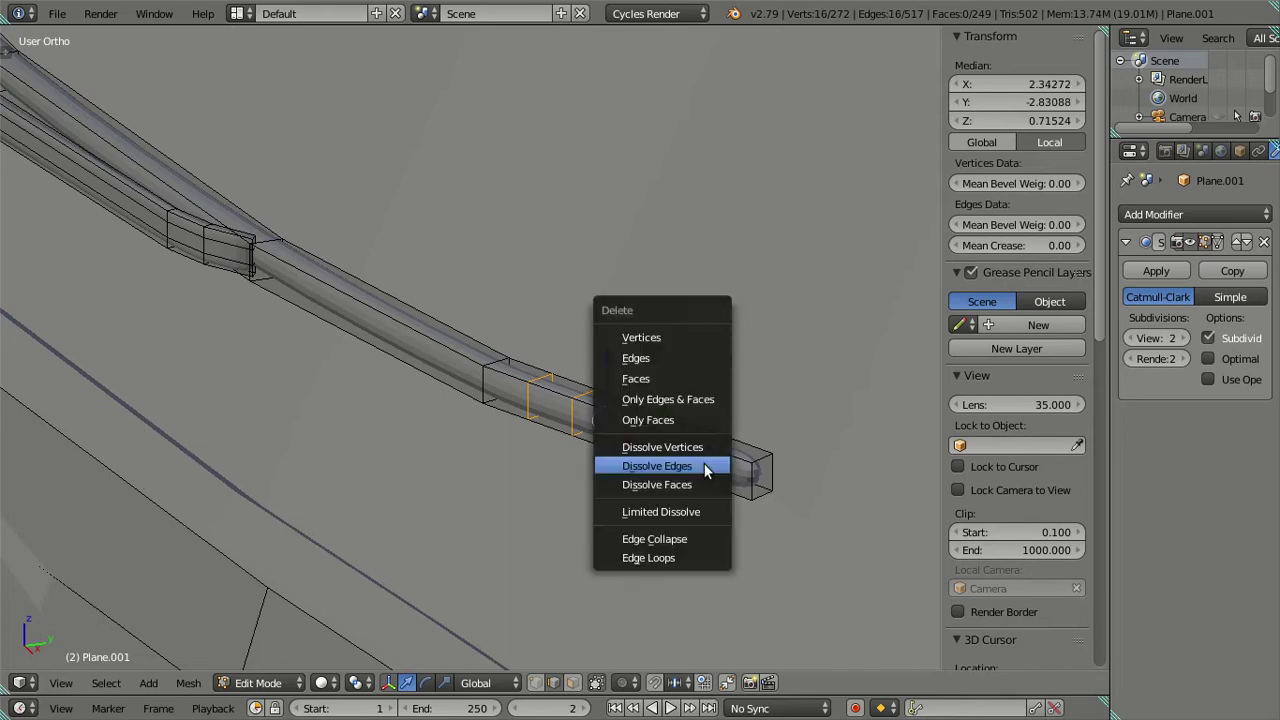
pyautogui.click(702, 465)
# Step: Add loop cuts on the upright piece, then dissolve them again
pyautogui.moveTo(397, 529); pyautogui.dragTo(466, 563, button='middle')
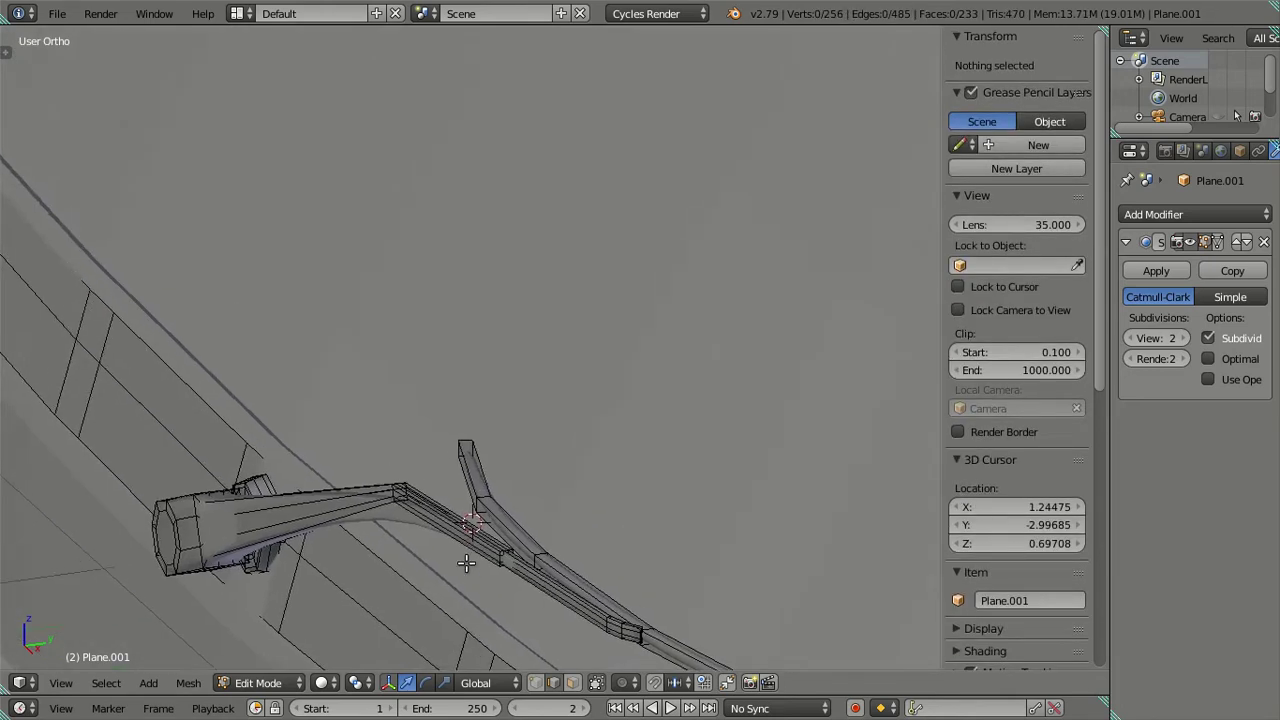
pyautogui.scroll(1, 466, 563)
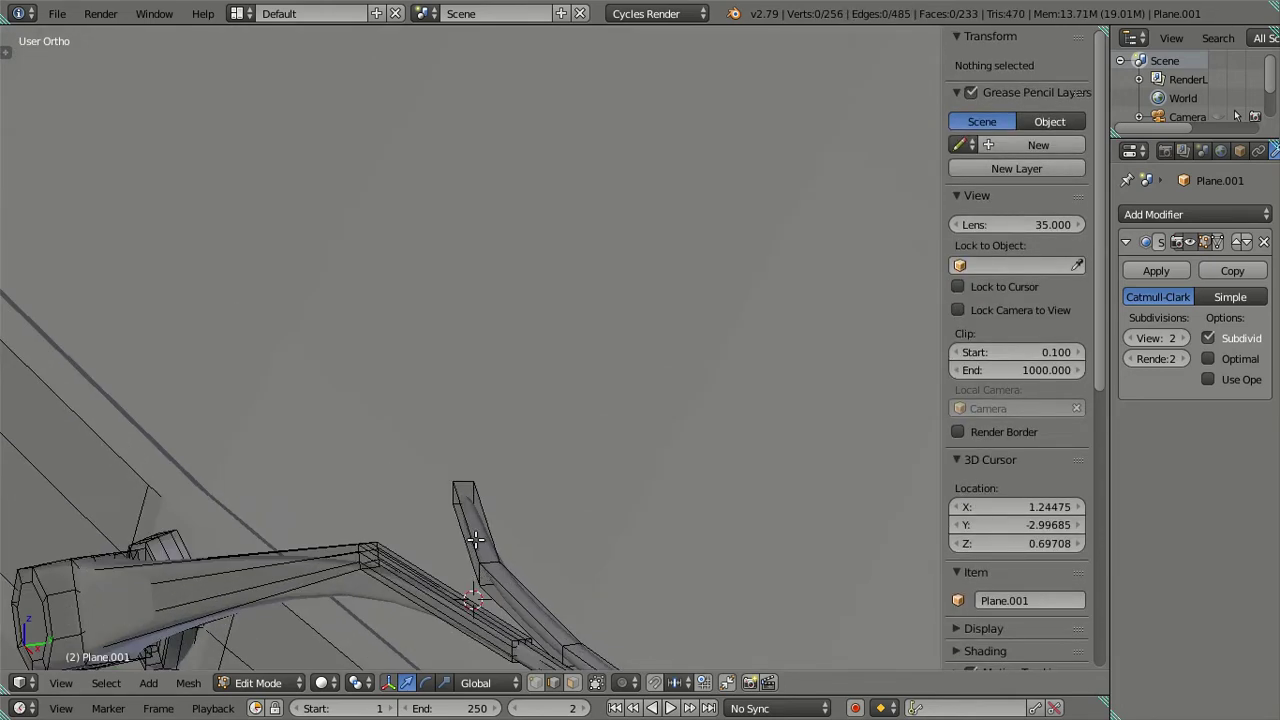
pyautogui.scroll(1, 474, 540)
pyautogui.scroll(1, 472, 495)
pyautogui.scroll(1, 476, 465)
pyautogui.hotkey('ctrl', 'r')
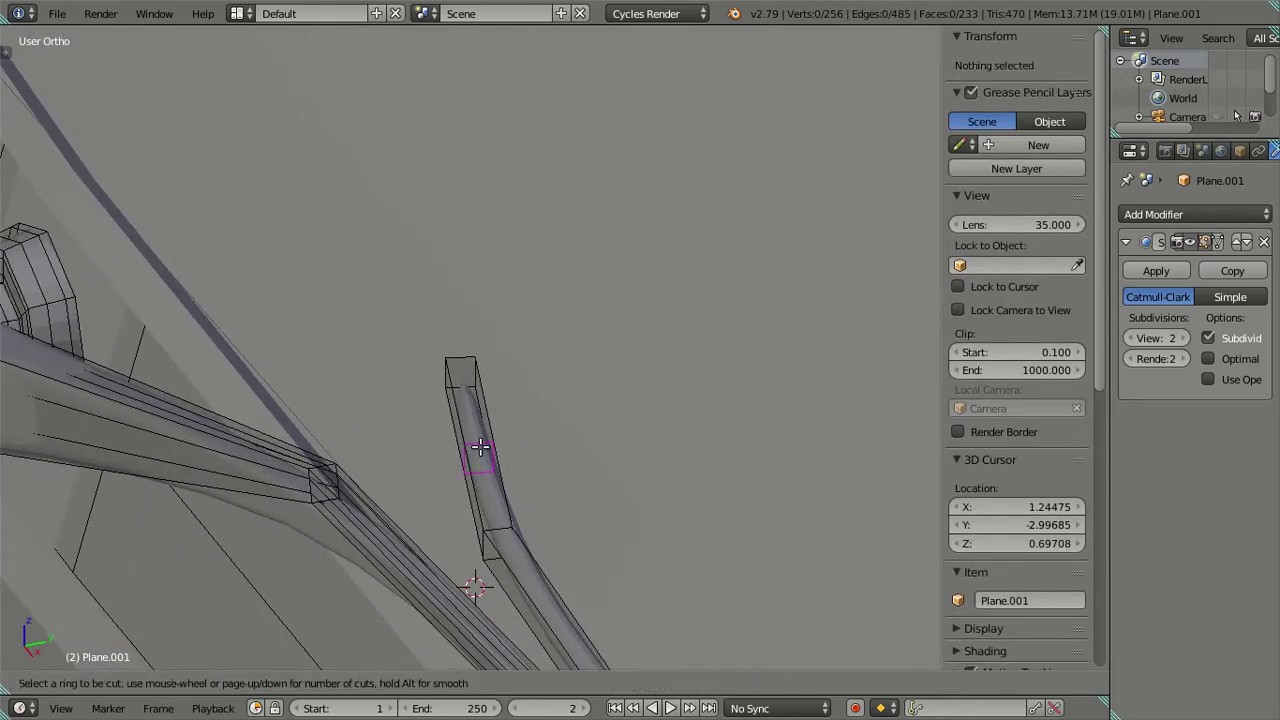
pyautogui.click(480, 448)
pyautogui.rightClick(480, 448)
pyautogui.press('x')
pyautogui.click(530, 408)
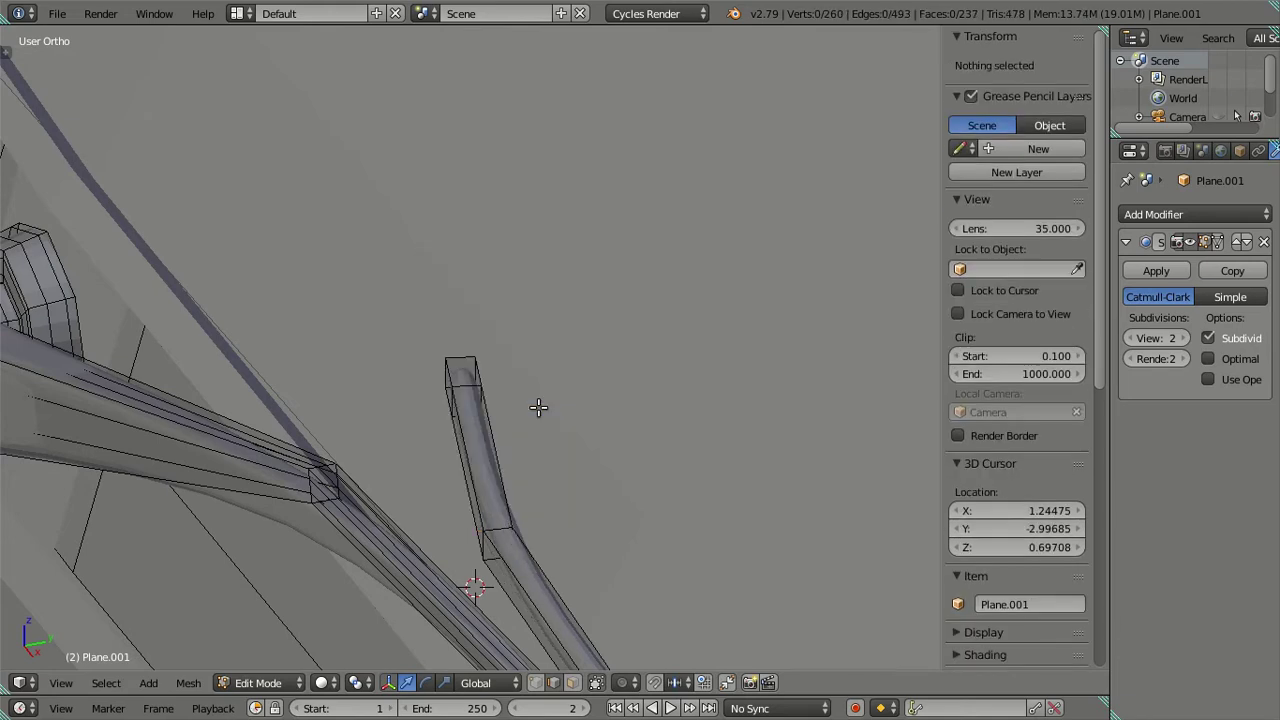
# Step: Add four lengthwise loop cuts along the wiper arm from a front-on view
pyautogui.press('Tab')
pyautogui.scroll(-3, 537, 408)
pyautogui.scroll(2, 555, 461)
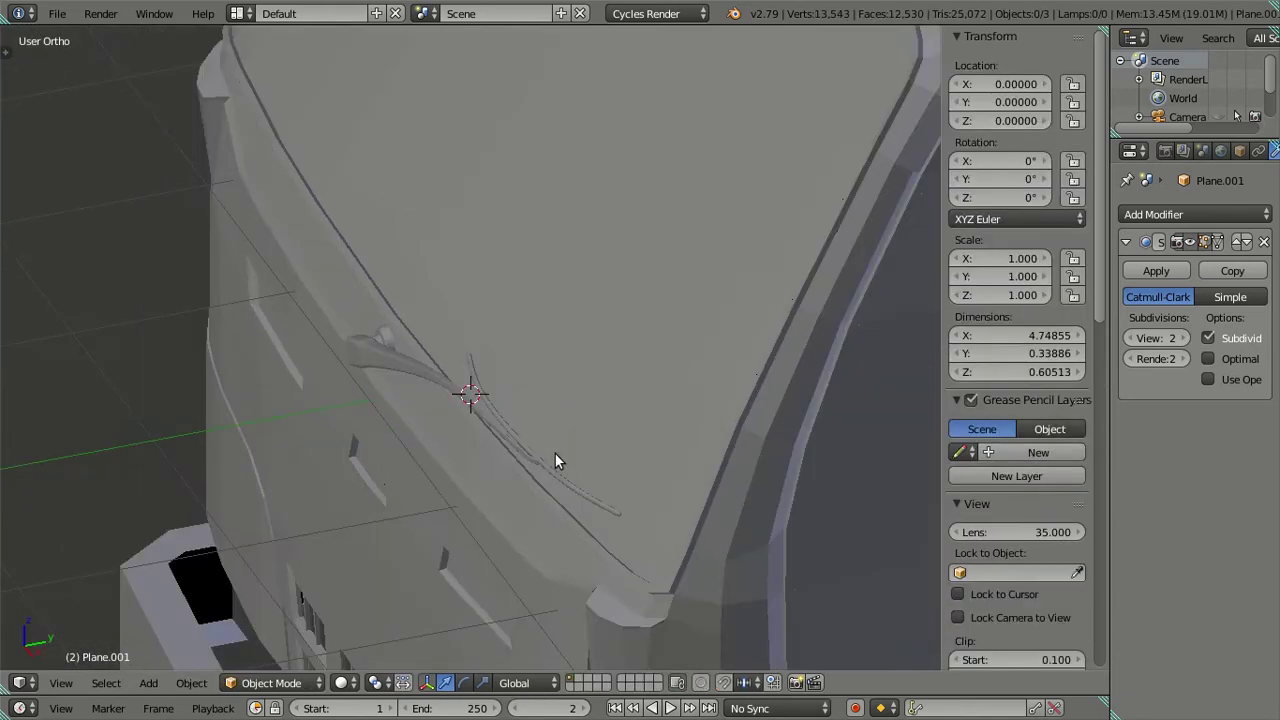
pyautogui.moveTo(555, 461)
pyautogui.mouseDown(button='middle')
pyautogui.moveTo(701, 507)
pyautogui.moveTo(585, 430)
pyautogui.moveTo(780, 433)
pyautogui.moveTo(667, 384)
pyautogui.moveTo(583, 380)
pyautogui.moveTo(637, 449)
pyautogui.moveTo(560, 438)
pyautogui.moveTo(586, 457)
pyautogui.moveTo(603, 428)
pyautogui.moveTo(580, 443)
pyautogui.moveTo(600, 437)
pyautogui.moveTo(554, 397)
pyautogui.moveTo(553, 369)
pyautogui.mouseUp(button='middle')
pyautogui.scroll(2, 585, 430)
pyautogui.press('Tab')
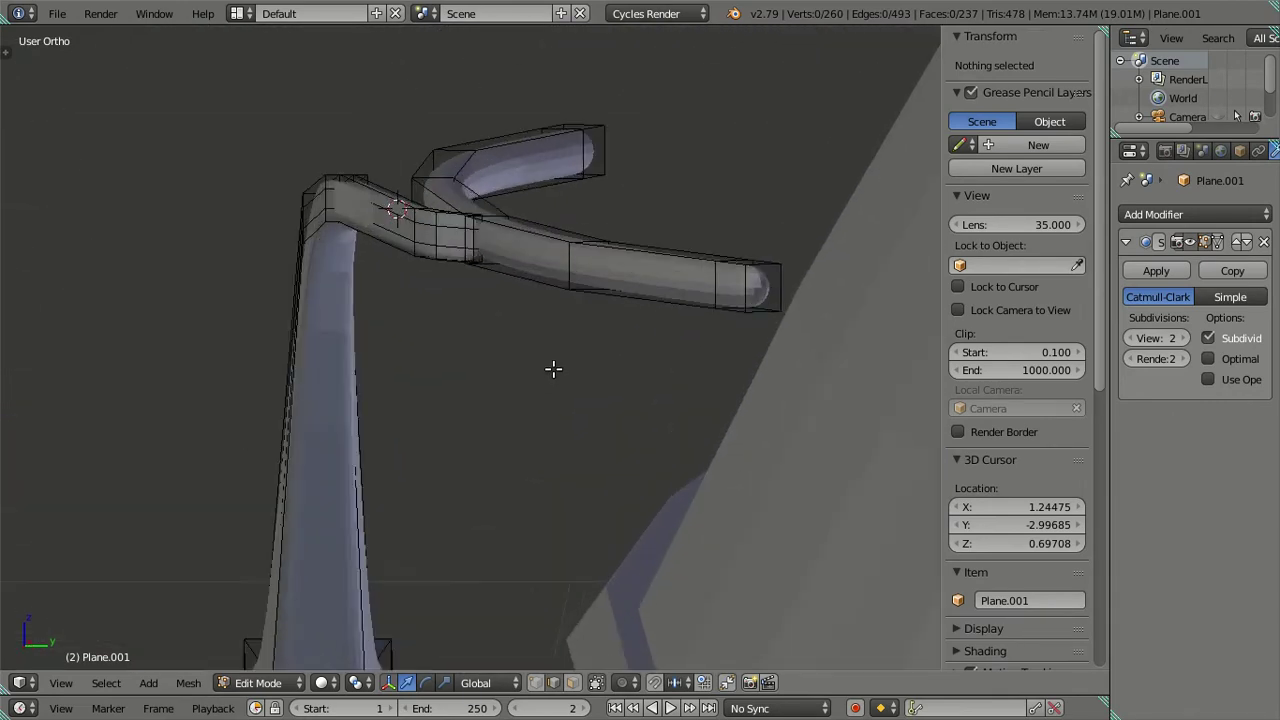
pyautogui.hotkey('ctrl', 'r')
pyautogui.scroll(4, 566, 265)
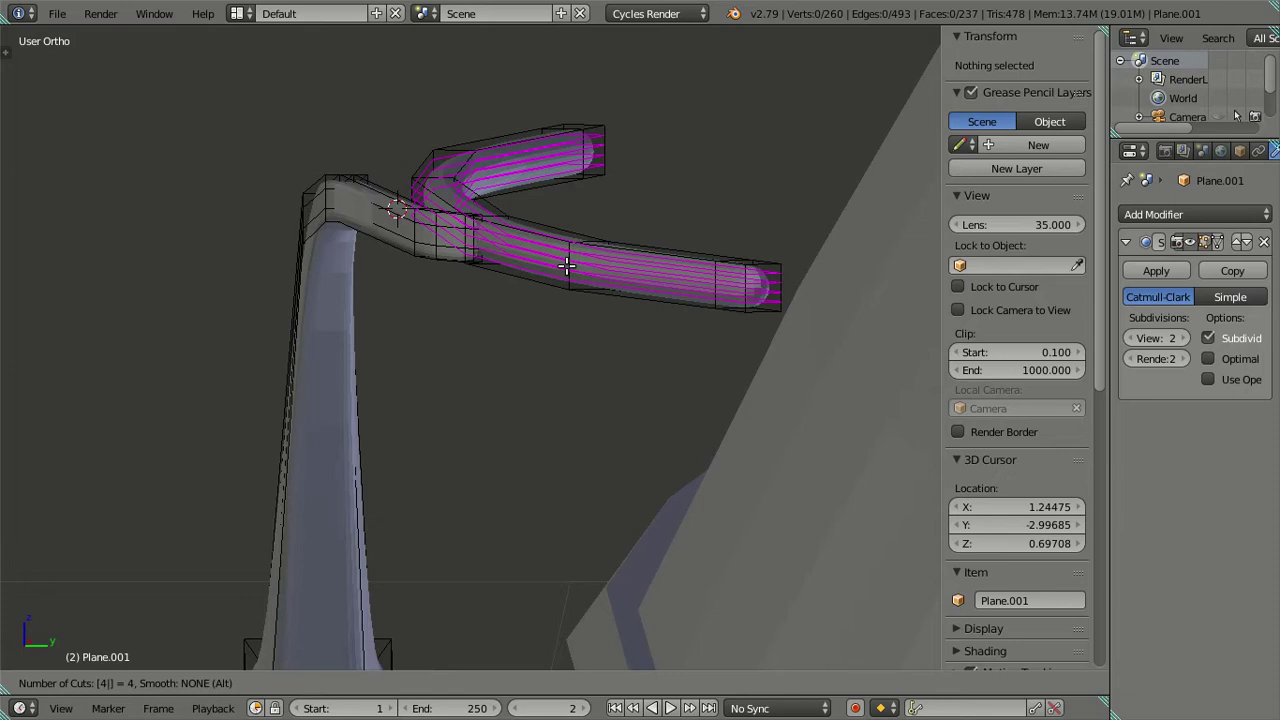
pyautogui.click(566, 265)
pyautogui.rightClick(566, 265)
# Step: Inspect the new lengthwise loops and check the arm's smoothing in Object Mode
pyautogui.moveTo(566, 265); pyautogui.dragTo(524, 350, button='middle')
pyautogui.scroll(3, 524, 350)
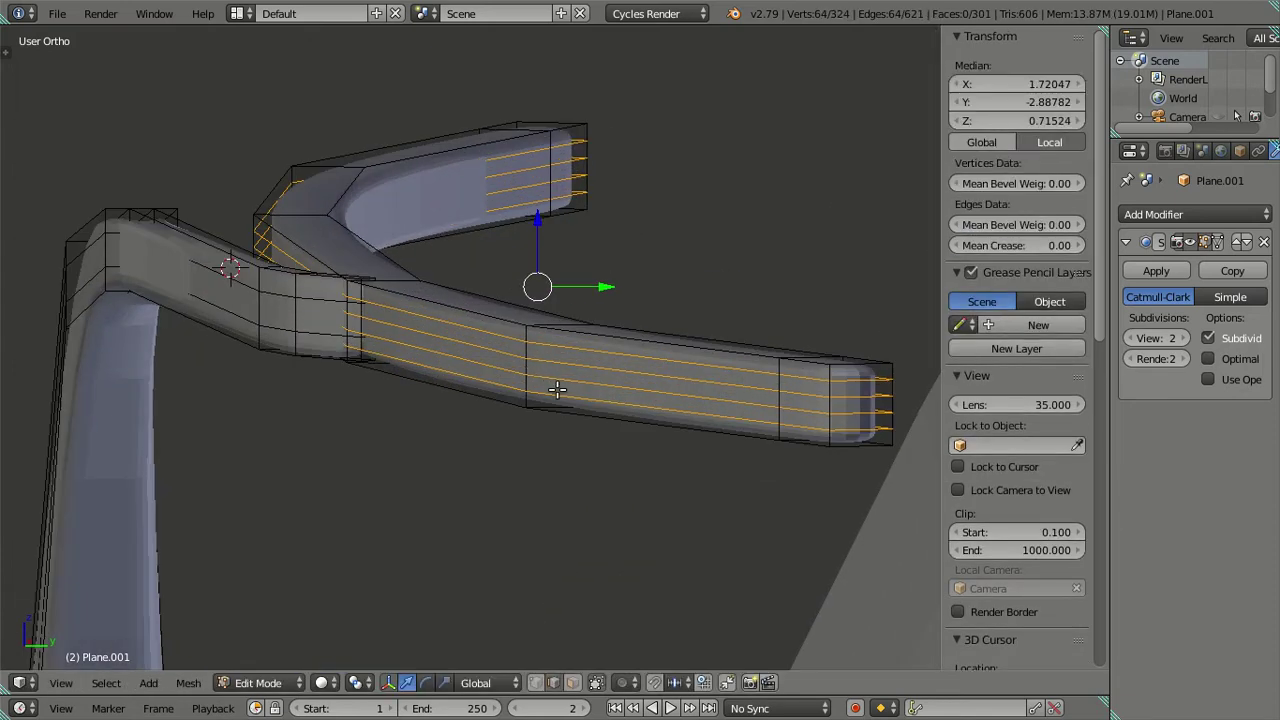
pyautogui.scroll(-2, 586, 348)
pyautogui.scroll(-1, 586, 348)
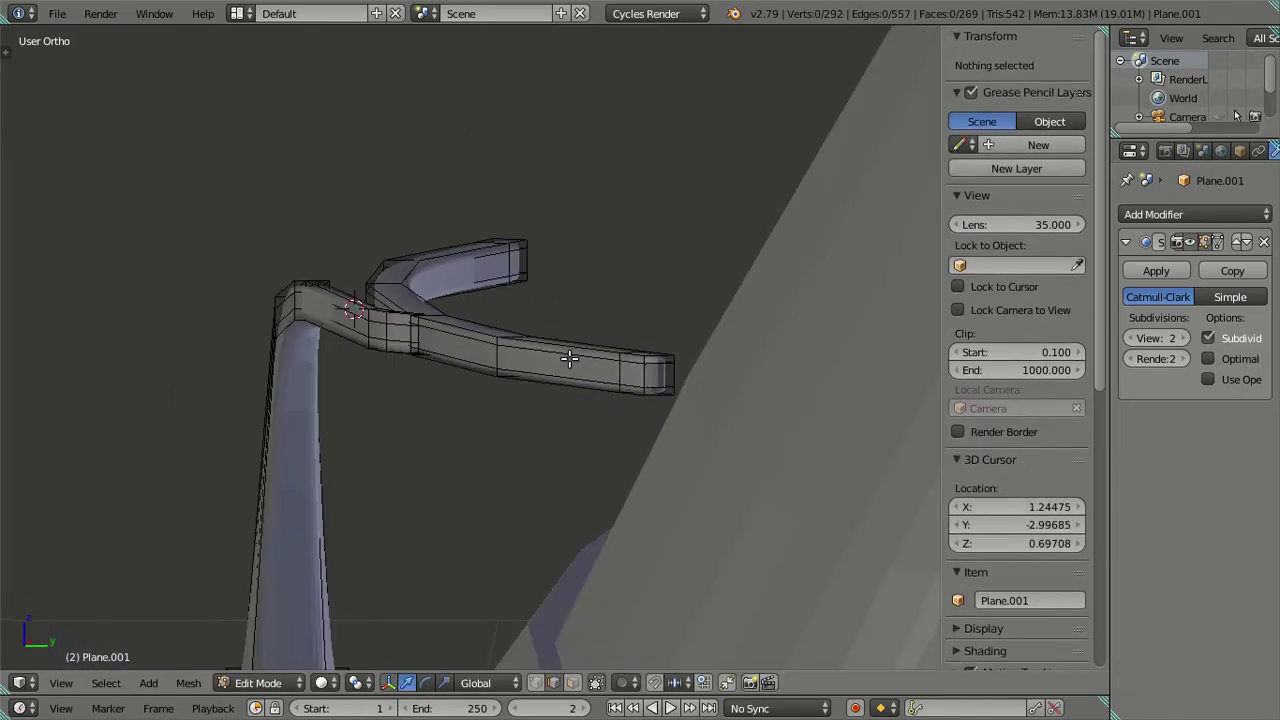
pyautogui.press('Tab')
pyautogui.moveTo(521, 369)
pyautogui.mouseDown(button='middle')
pyautogui.moveTo(534, 373)
pyautogui.moveTo(434, 387)
pyautogui.mouseUp(button='middle')
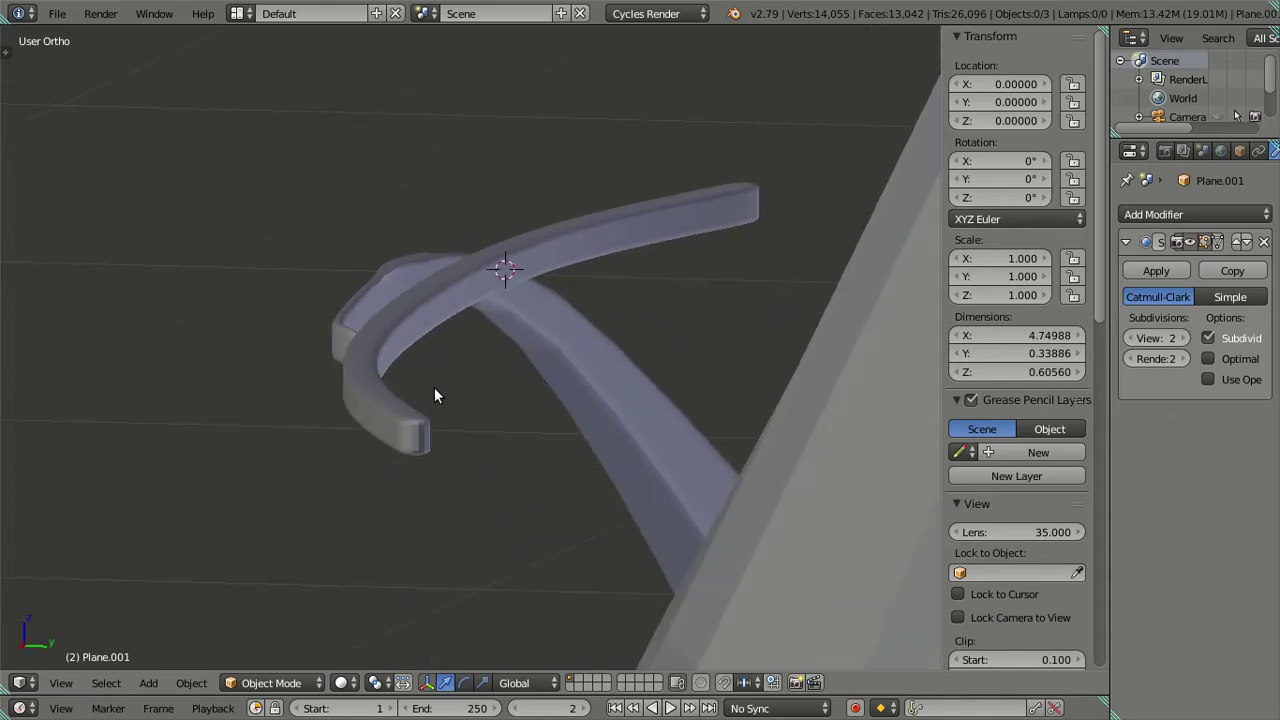
pyautogui.scroll(2, 370, 400)
# Step: Add a lengthwise loop cut along the bracket and review the result in Object Mode
pyautogui.press('Tab')
pyautogui.hotkey('ctrl', 'r')
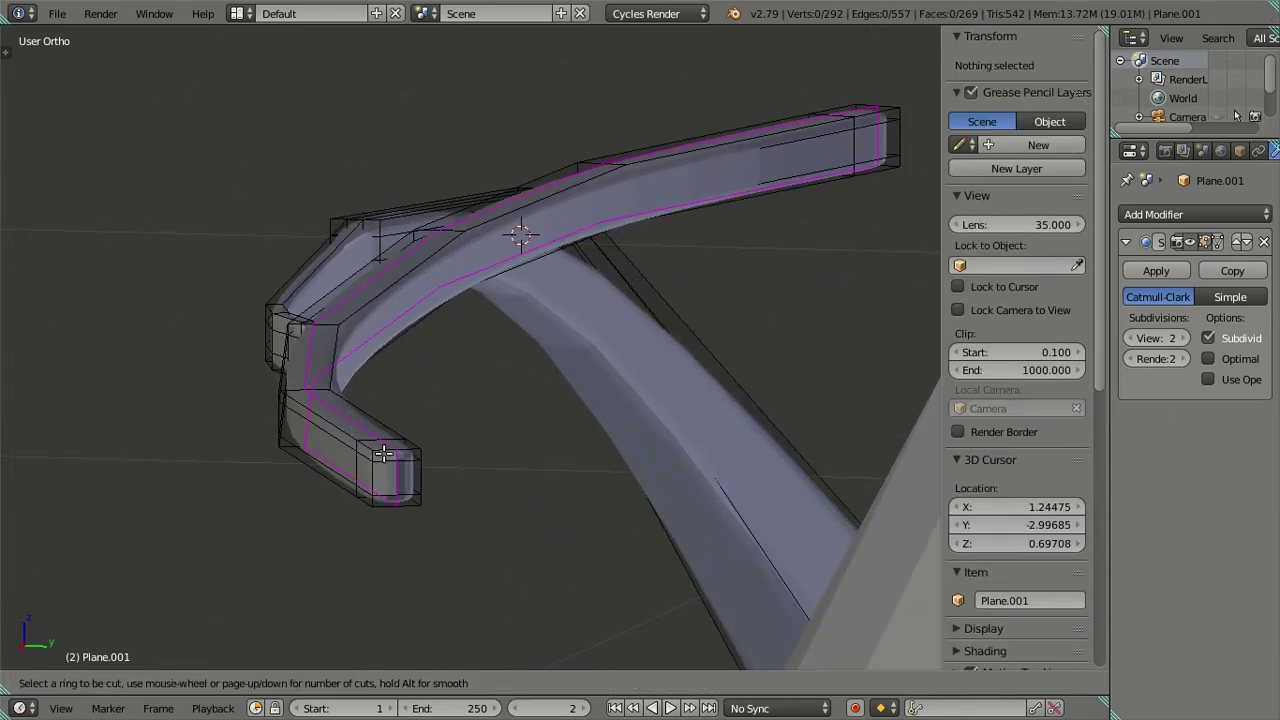
pyautogui.click(383, 453)
pyautogui.press('a')
pyautogui.press('Tab')
pyautogui.scroll(-3, 351, 424)
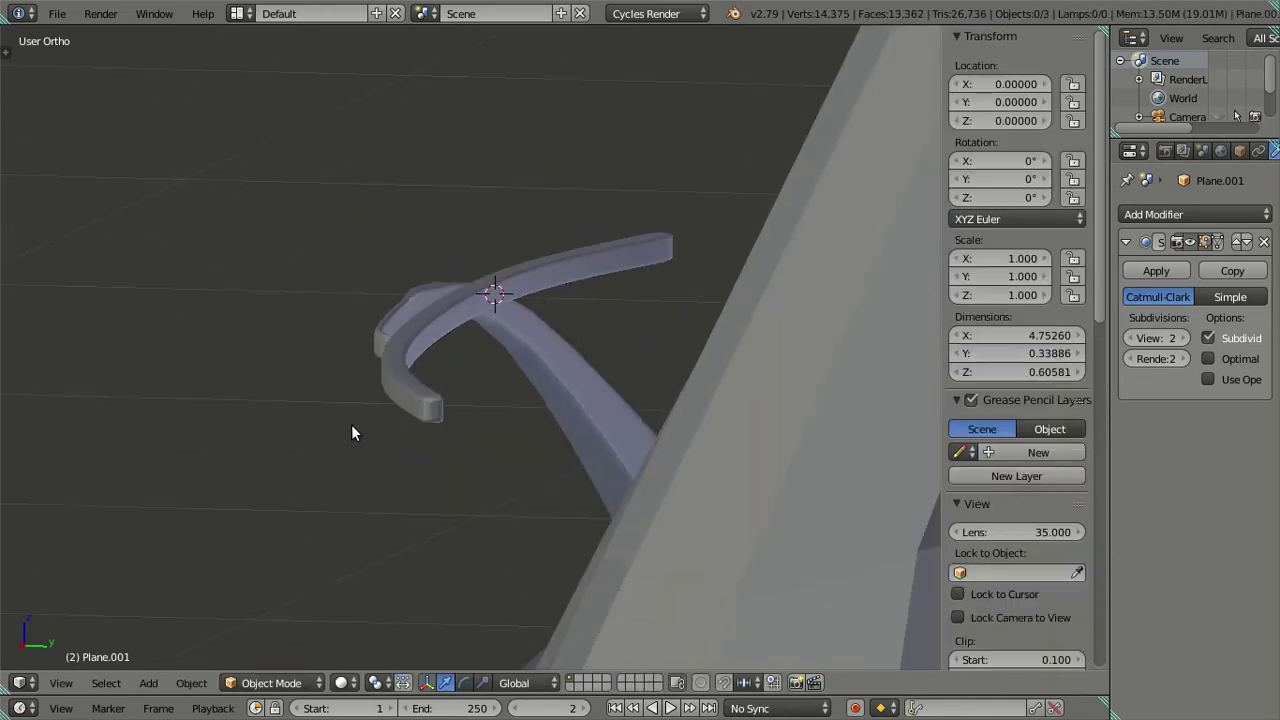
pyautogui.scroll(4, 449, 461)
pyautogui.moveTo(449, 461); pyautogui.dragTo(541, 515, button='middle')
# Step: Dissolve two extra edge loops near the end of the wiper arm
pyautogui.press('Tab')
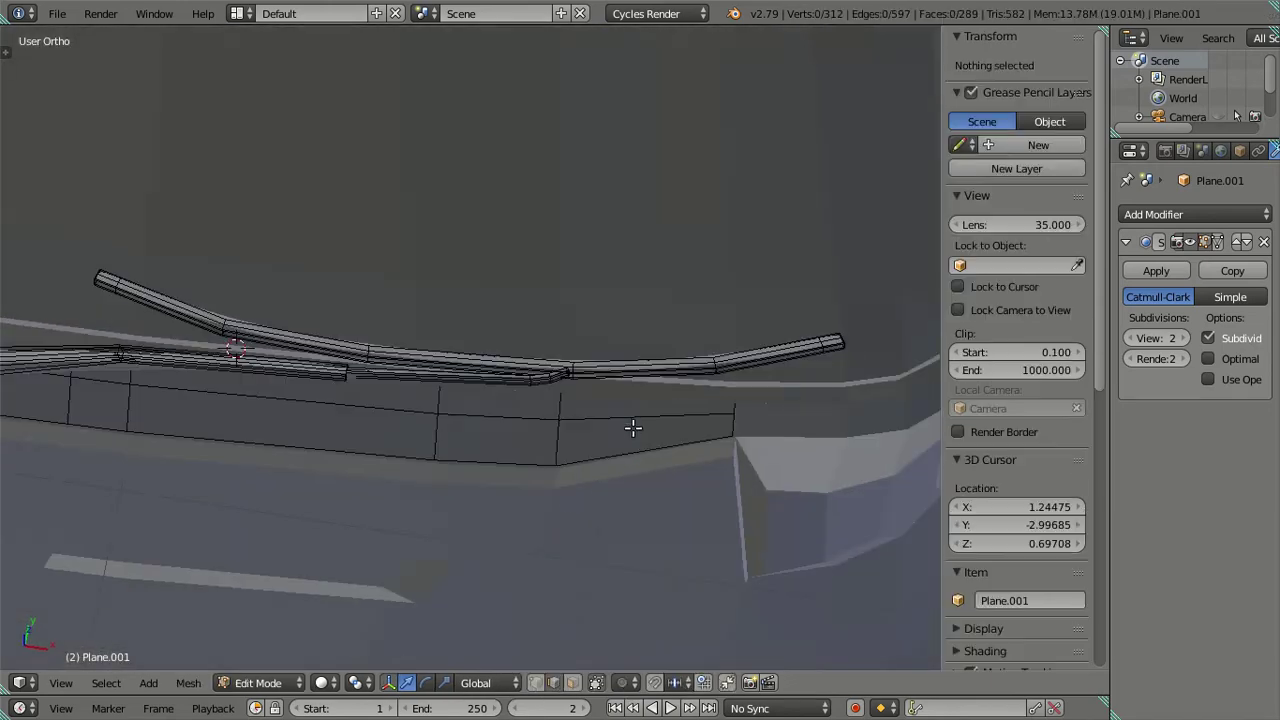
pyautogui.scroll(1, 657, 460)
pyautogui.moveTo(657, 460)
pyautogui.mouseDown(button='middle')
pyautogui.moveTo(674, 463)
pyautogui.moveTo(606, 443)
pyautogui.moveTo(720, 543)
pyautogui.moveTo(620, 479)
pyautogui.moveTo(635, 475)
pyautogui.mouseUp(button='middle')
pyautogui.moveTo(724, 487)
pyautogui.mouseDown(button='middle')
pyautogui.moveTo(669, 454)
pyautogui.moveTo(586, 434)
pyautogui.mouseUp(button='middle')
pyautogui.scroll(2, 597, 445)
pyautogui.press('x')
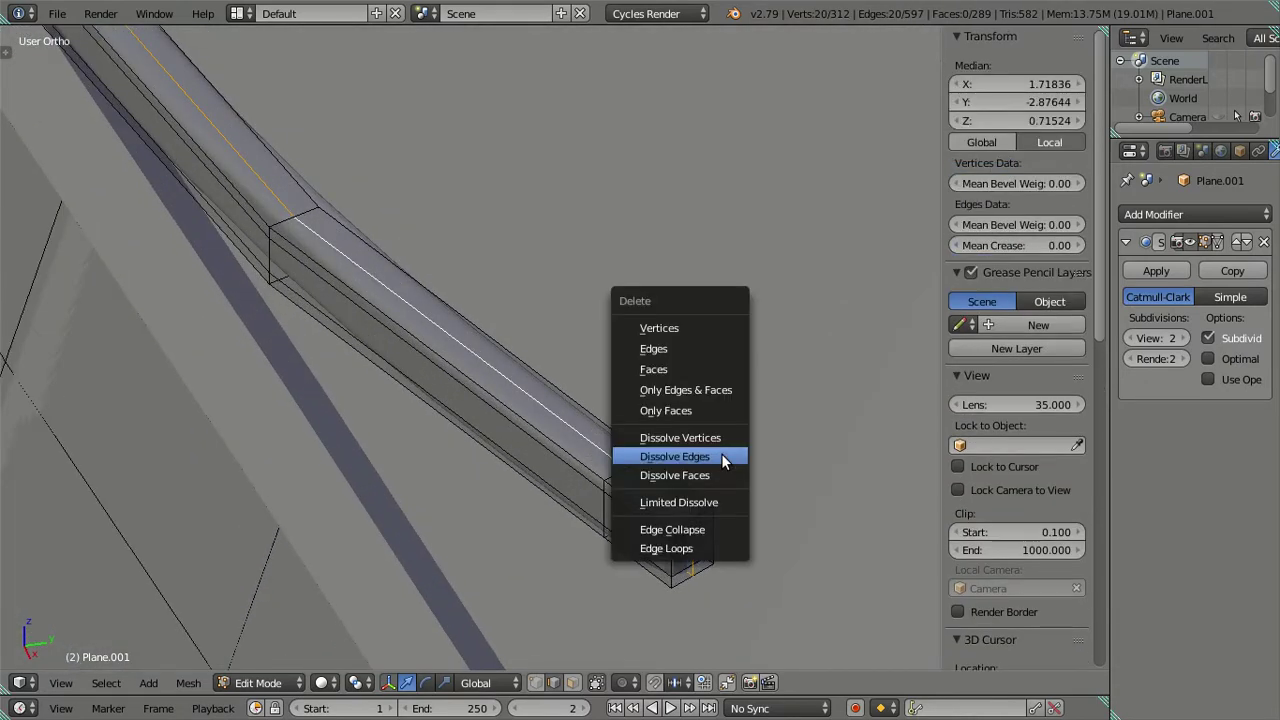
pyautogui.click(721, 453)
pyautogui.keyDown('alt'); pyautogui.rightClick(622, 514); pyautogui.keyUp('alt')
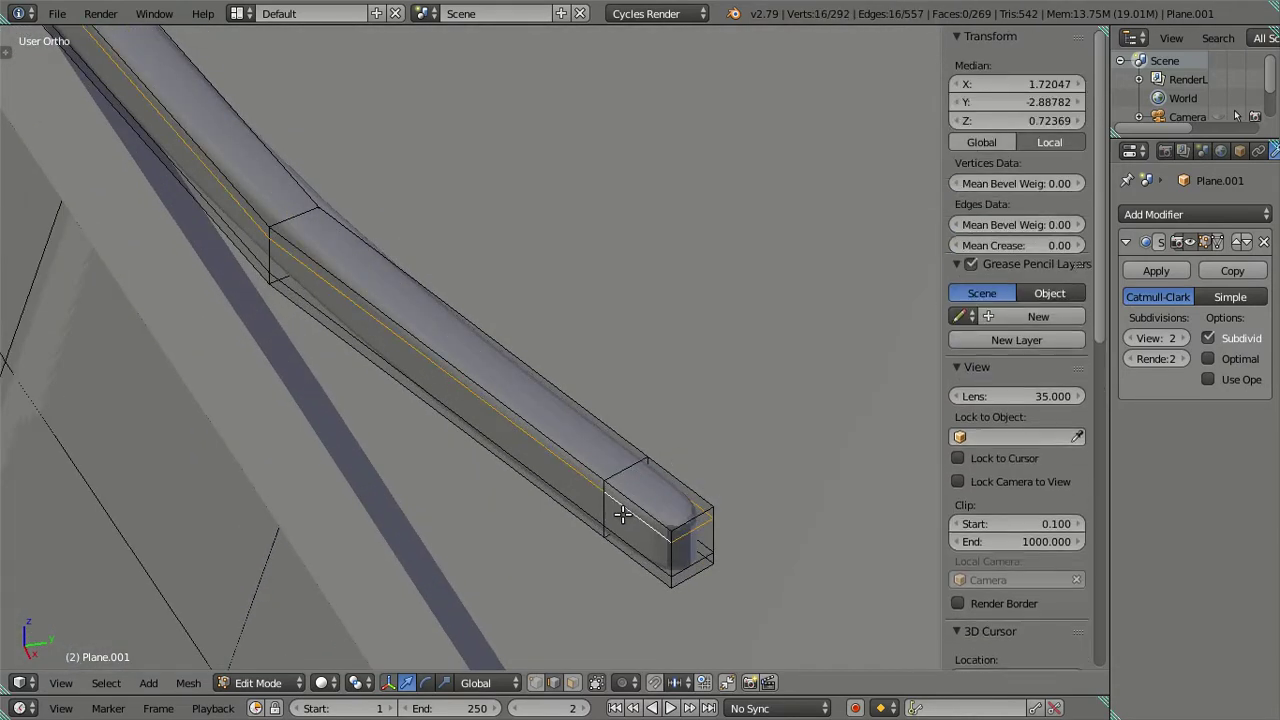
pyautogui.press('x')
pyautogui.click(694, 494)
# Step: Dissolve the remaining extra loops on the arm end and the upright piece
pyautogui.rightClick(640, 466)
pyautogui.moveTo(640, 466)
pyautogui.mouseDown(button='middle')
pyautogui.moveTo(527, 392)
pyautogui.moveTo(657, 277)
pyautogui.mouseUp(button='middle')
pyautogui.keyDown('shift'); pyautogui.rightClick(670, 296); pyautogui.keyUp('shift')
pyautogui.press('x')
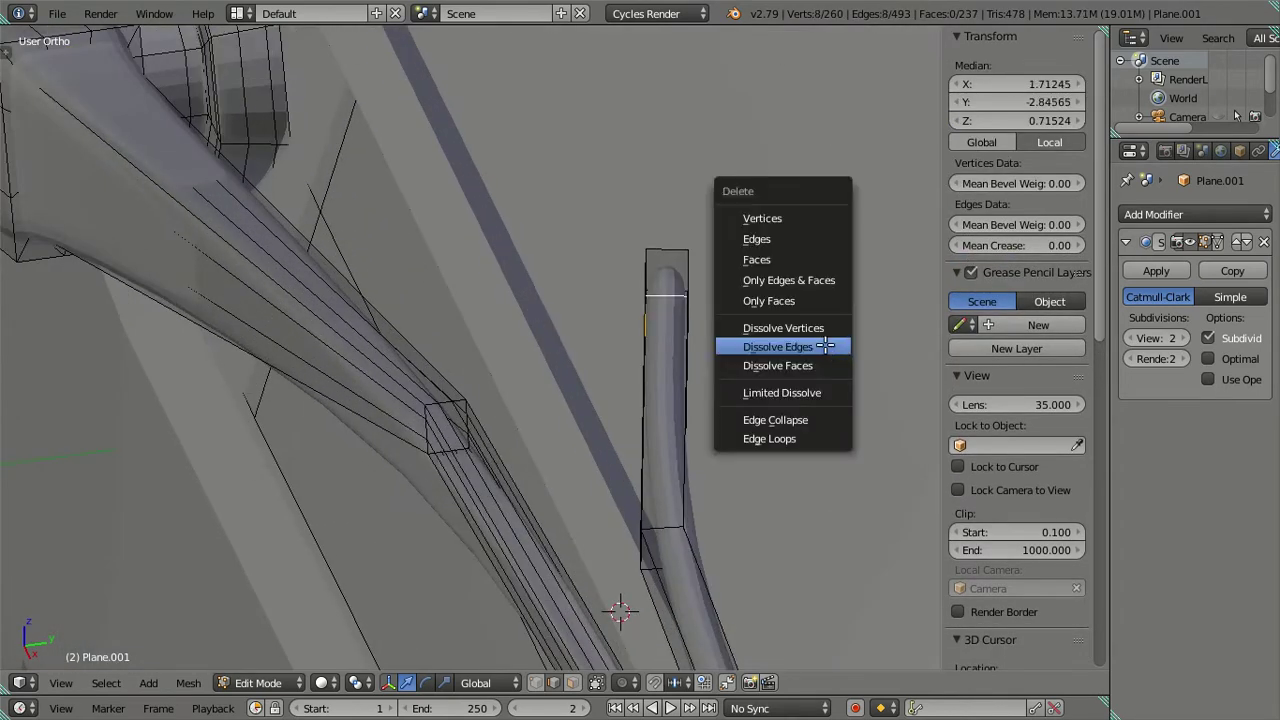
pyautogui.click(750, 337)
# Step: Switch to wireframe and select the top face of the upright piece
pyautogui.rightClick(668, 268)
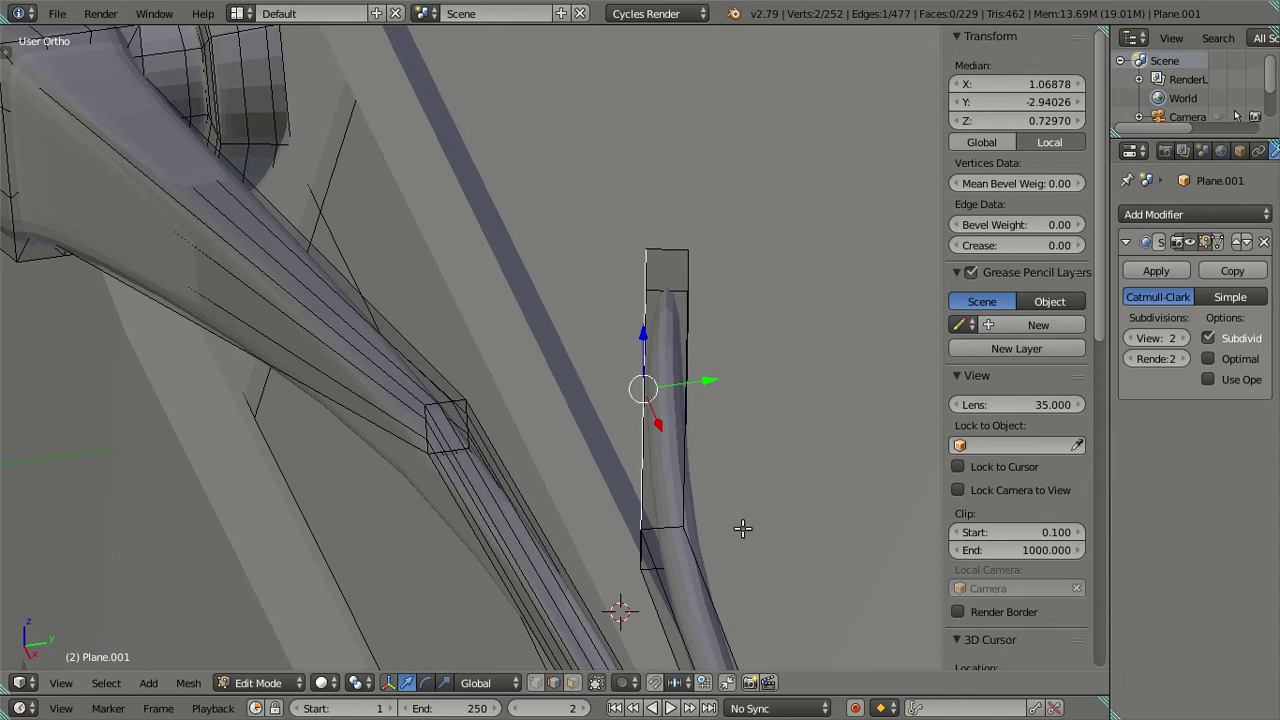
pyautogui.click(581, 655)
pyautogui.press('a')
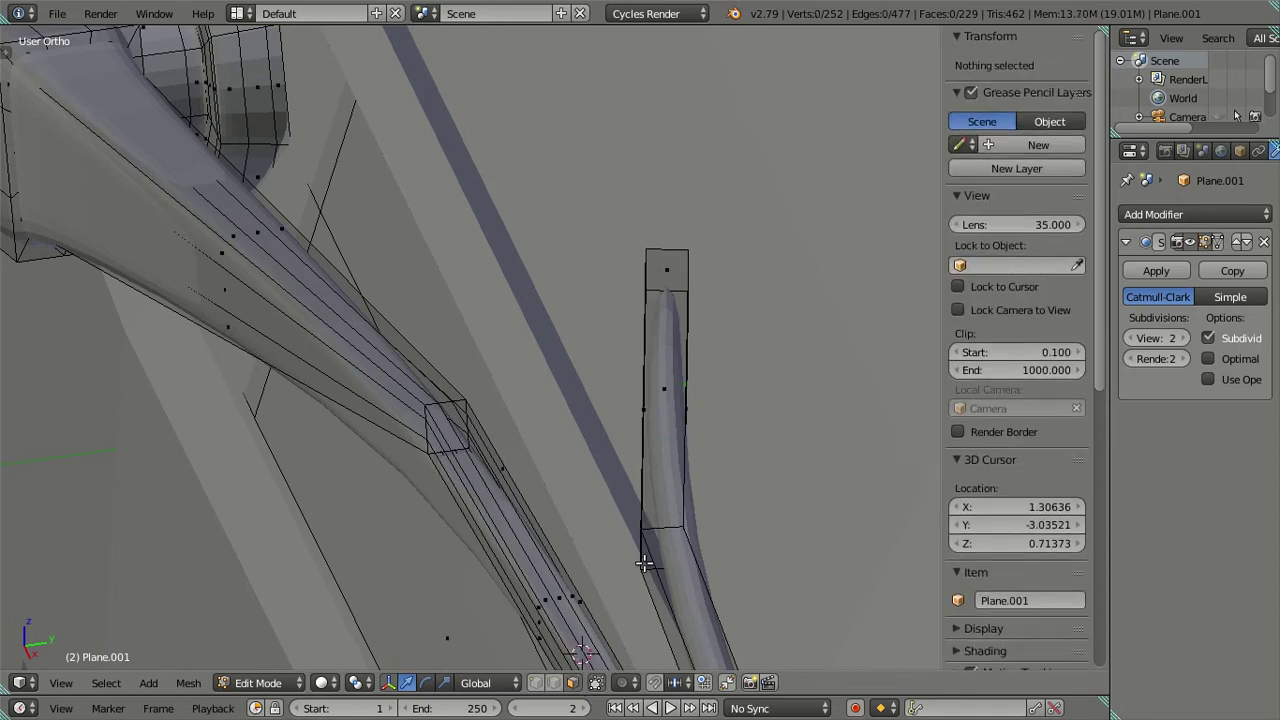
pyautogui.press('z')
pyautogui.rightClick(660, 266)
pyautogui.moveTo(666, 269); pyautogui.dragTo(725, 340, button='middle')
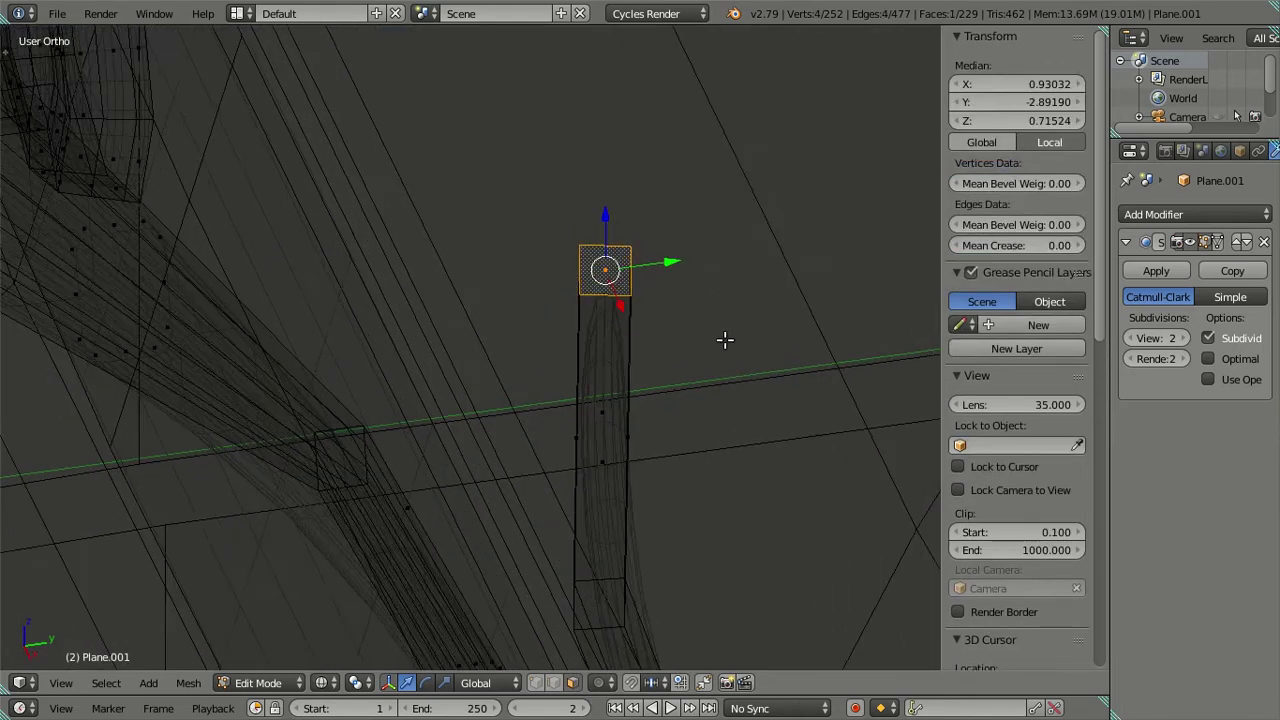
pyautogui.keyDown('shift'); pyautogui.moveTo(614, 363); pyautogui.dragTo(506, 420, button='middle'); pyautogui.keyUp('shift')
pyautogui.scroll(3, 506, 420)
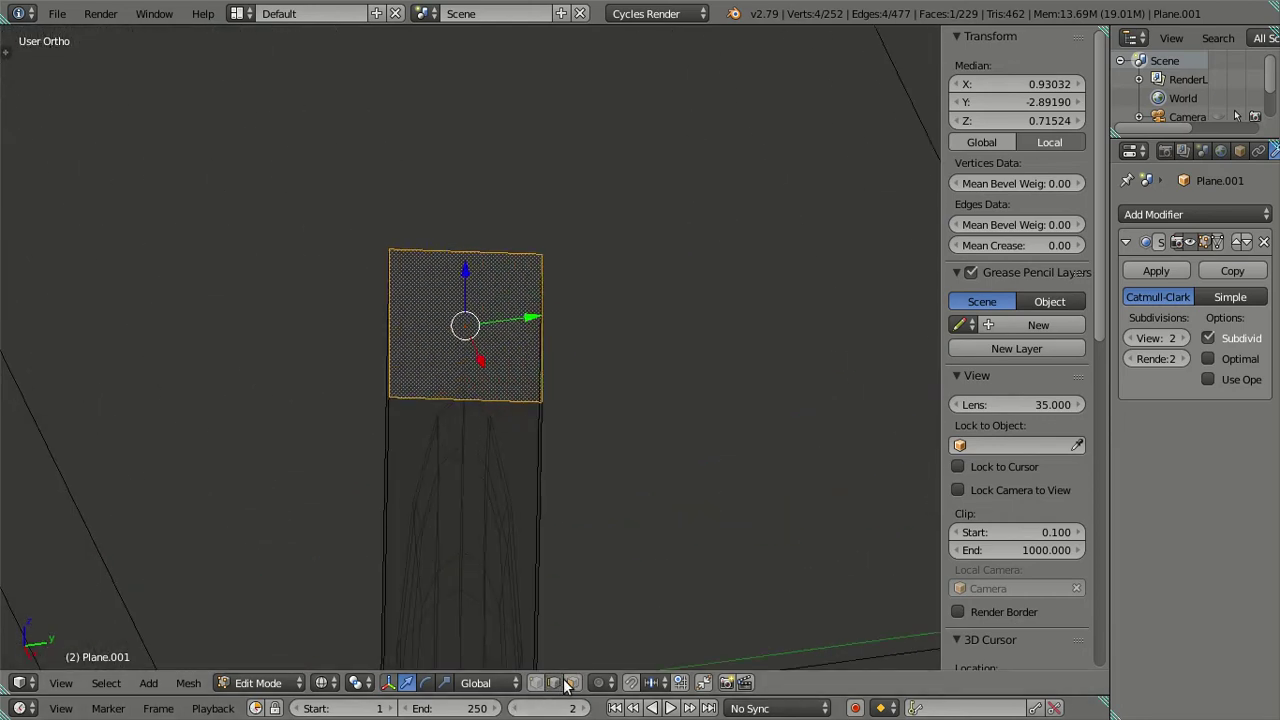
# Step: Scale the upright's lower top-face edge to 0.9 and its top edge to 0.2
pyautogui.rightClick(500, 386)
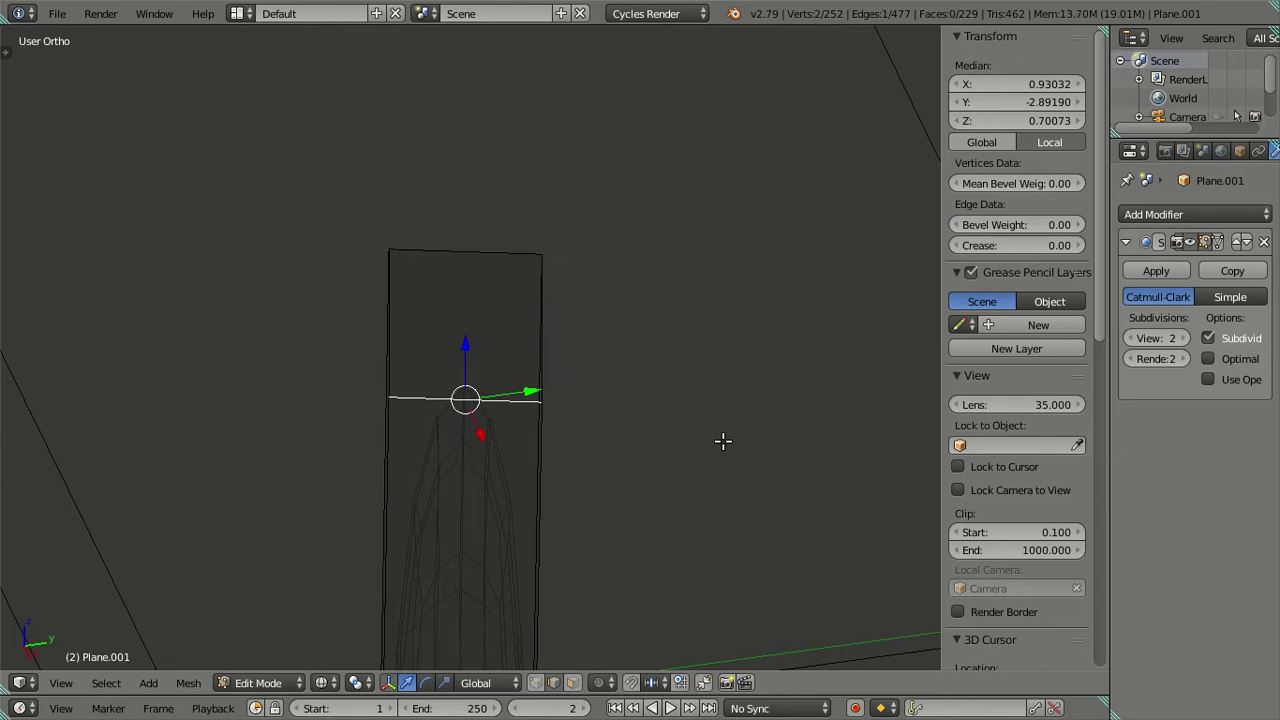
pyautogui.press('s')
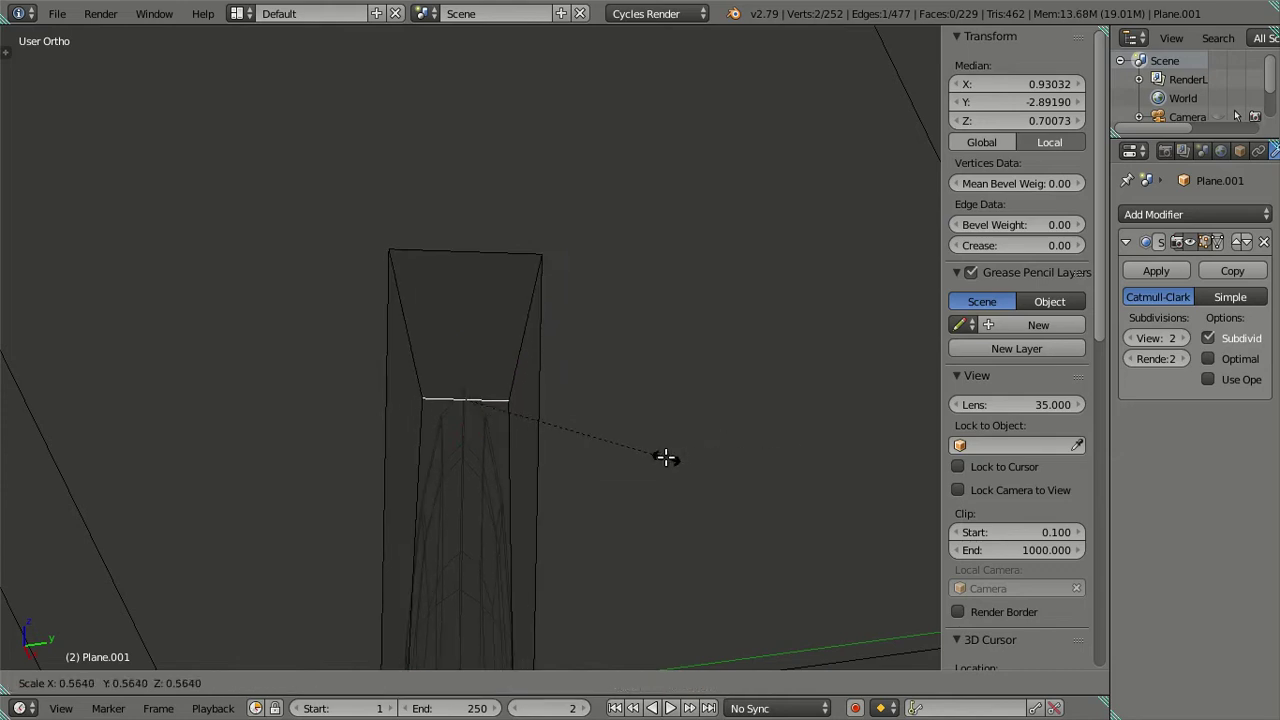
pyautogui.write('.')
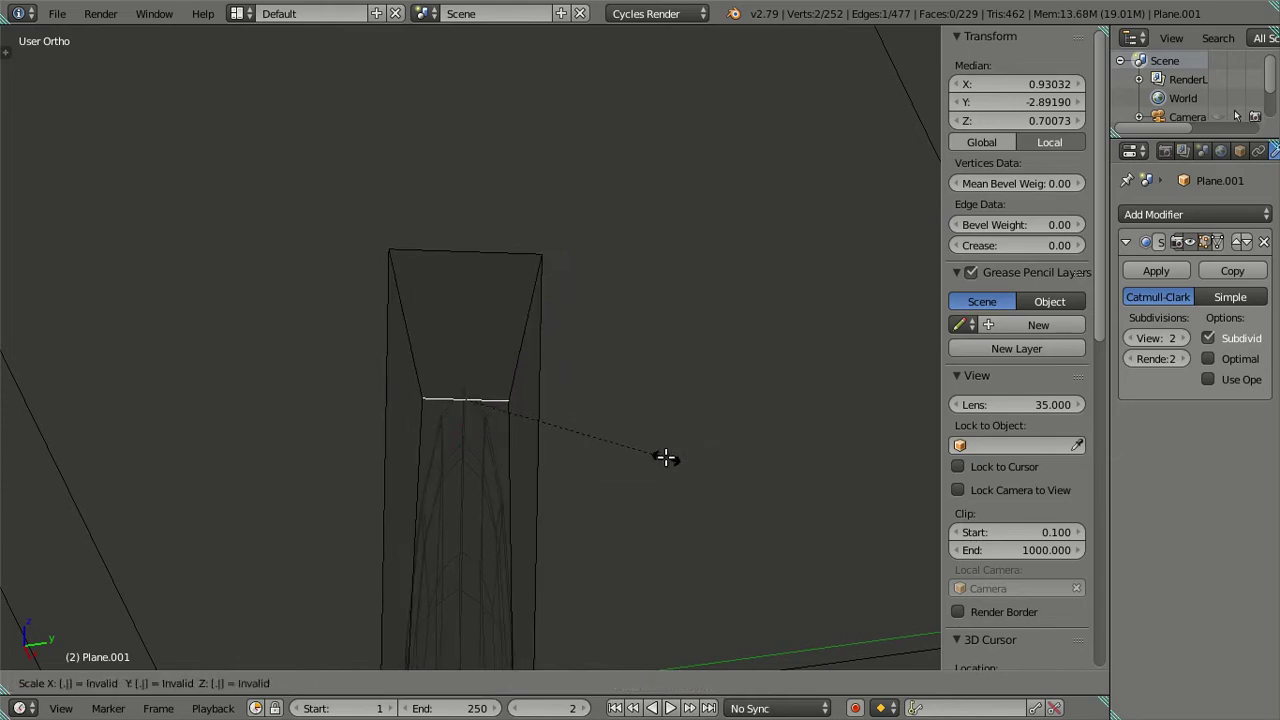
pyautogui.write('9')
pyautogui.press('Return')
pyautogui.rightClick(466, 232)
pyautogui.write('s.2')
pyautogui.press('Return')
pyautogui.scroll(-6, 724, 401)
# Step: Clear the selection, return to solid shading, and orbit until the wiper blade lies level in Edit Mode
pyautogui.press('a')
pyautogui.scroll(-3, 724, 401)
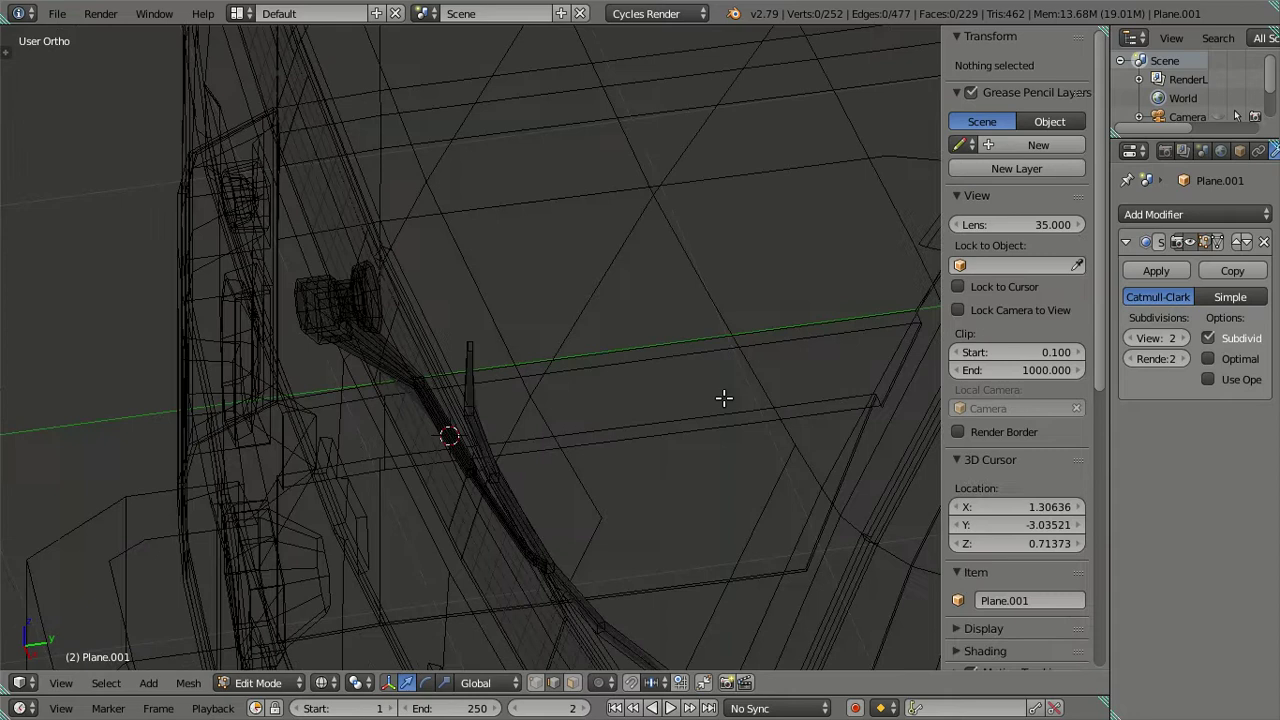
pyautogui.scroll(-3, 709, 449)
pyautogui.scroll(-2, 711, 469)
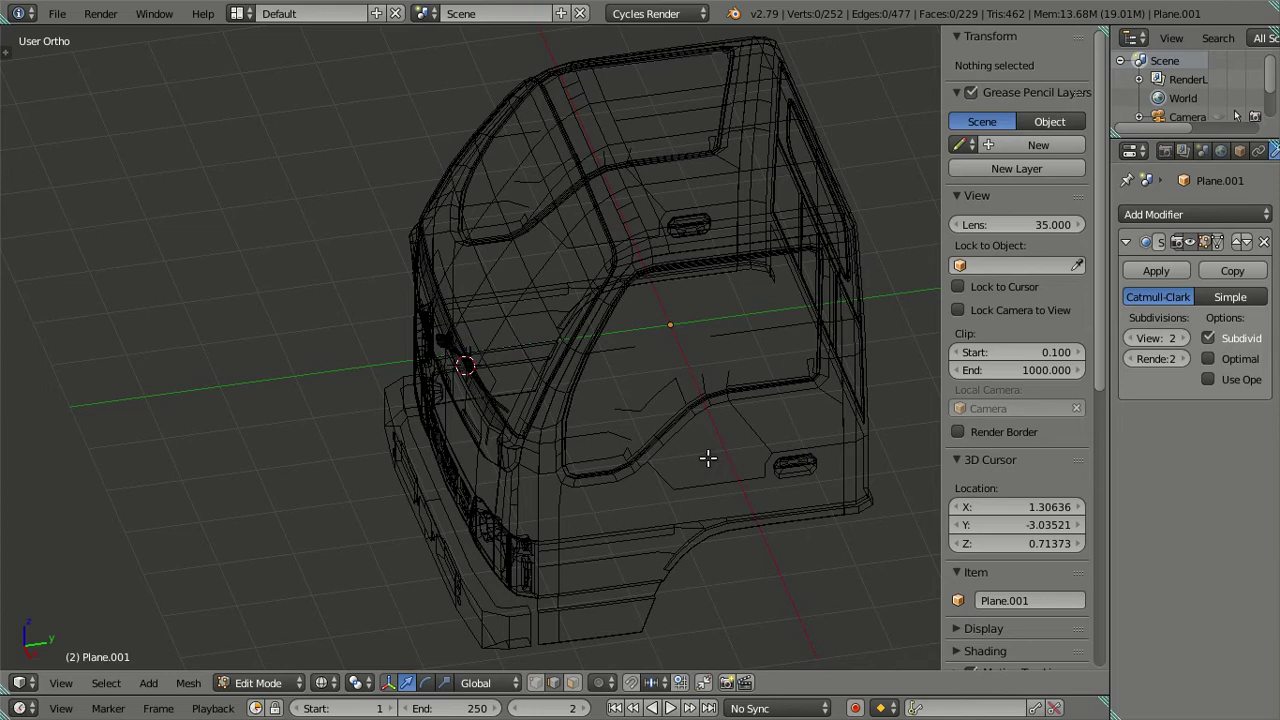
pyautogui.scroll(3, 707, 458)
pyautogui.scroll(2, 630, 500)
pyautogui.press('z')
pyautogui.scroll(2, 629, 509)
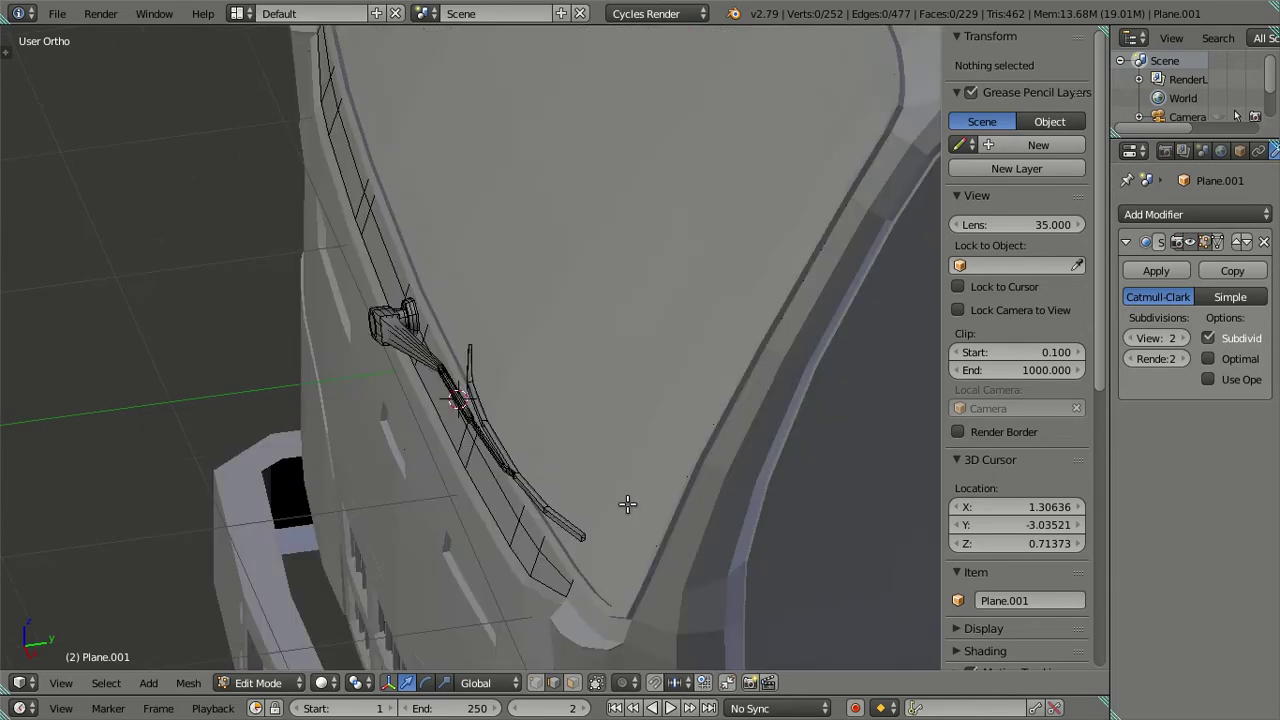
pyautogui.scroll(2, 580, 351)
pyautogui.scroll(2, 541, 289)
pyautogui.moveTo(541, 289); pyautogui.dragTo(537, 408, button='middle')
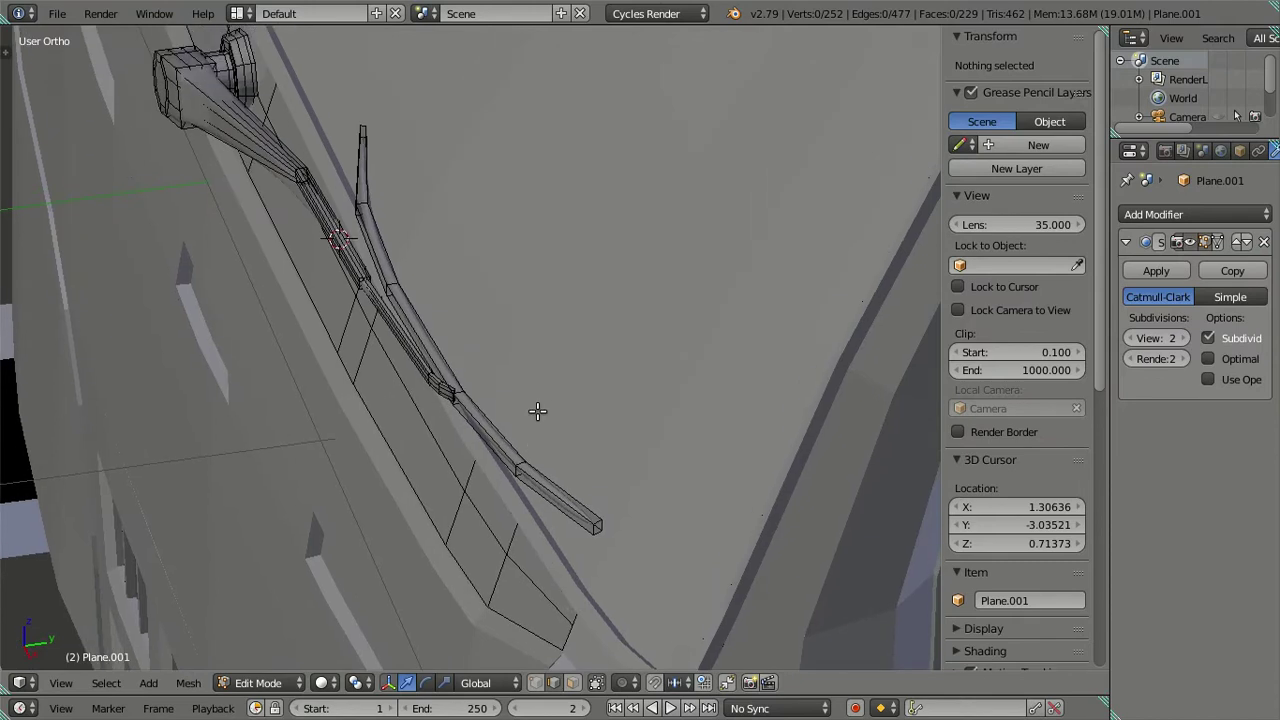
pyautogui.press('Tab')
pyautogui.moveTo(525, 354)
pyautogui.mouseDown(button='middle')
pyautogui.moveTo(618, 331)
pyautogui.moveTo(688, 343)
pyautogui.mouseUp(button='middle')
pyautogui.press('Tab')
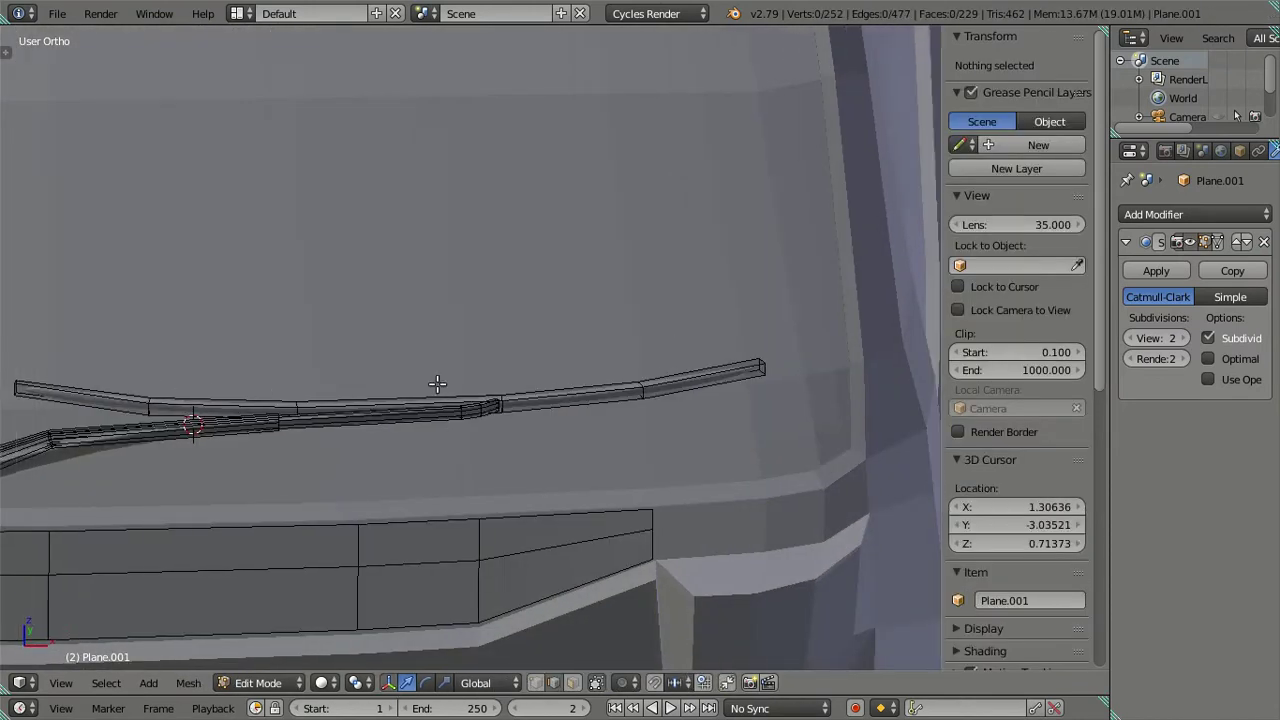
pyautogui.scroll(2, 543, 390)
# Step: Add test loop cuts across the blade, then dissolve them
pyautogui.hotkey('ctrl', 'r')
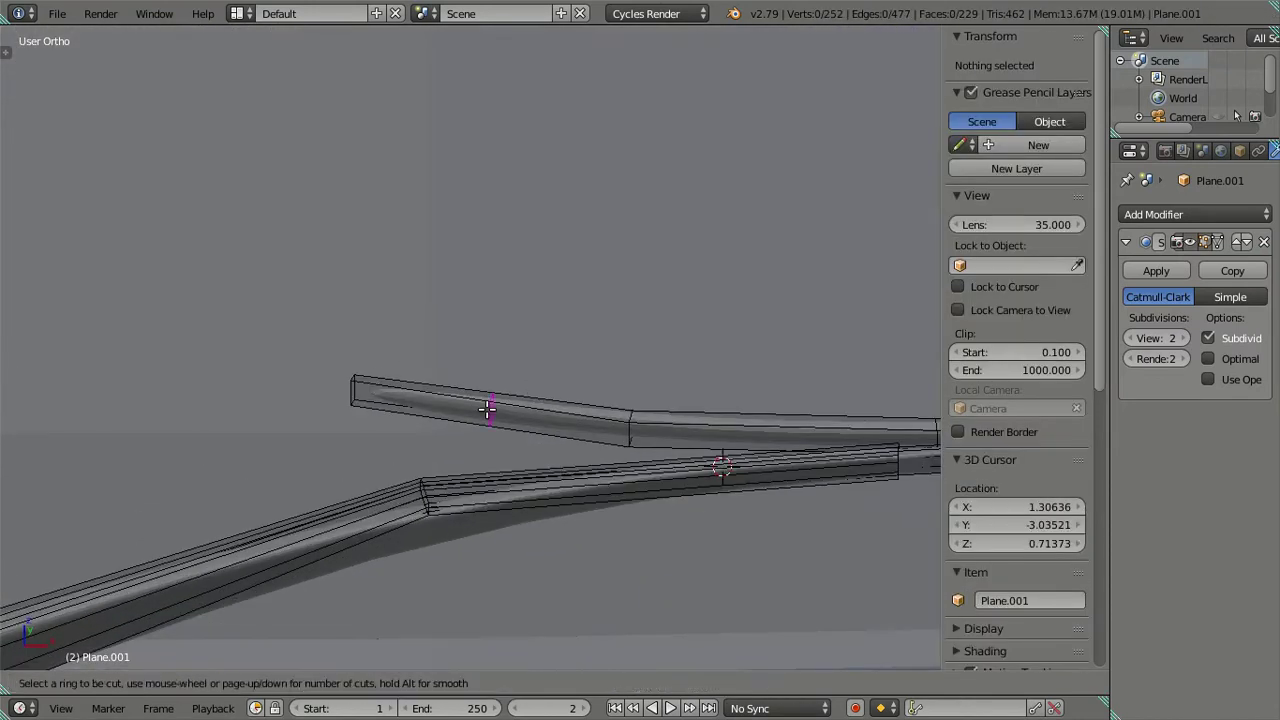
pyautogui.scroll(3, 487, 408)
pyautogui.click(486, 409)
pyautogui.rightClick(437, 420)
pyautogui.moveTo(437, 420); pyautogui.dragTo(354, 420, button='middle')
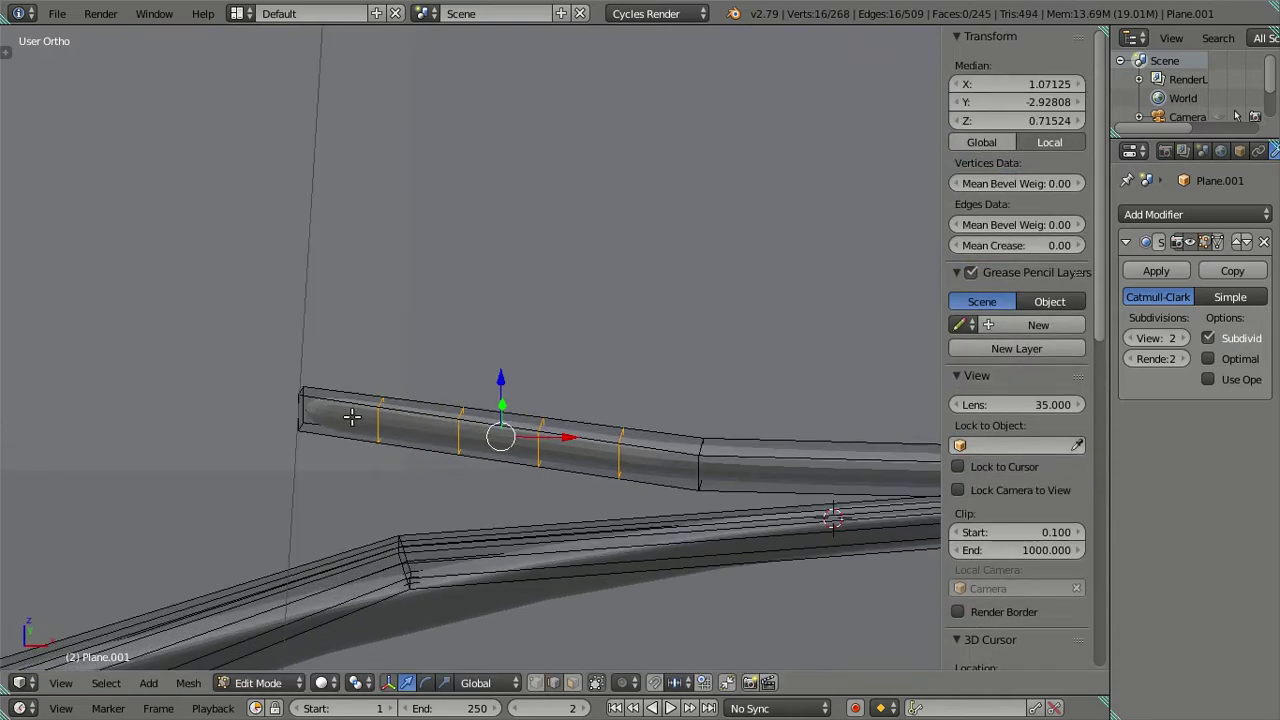
pyautogui.press('x')
pyautogui.click(700, 369)
pyautogui.moveTo(671, 374); pyautogui.dragTo(582, 408, button='middle')
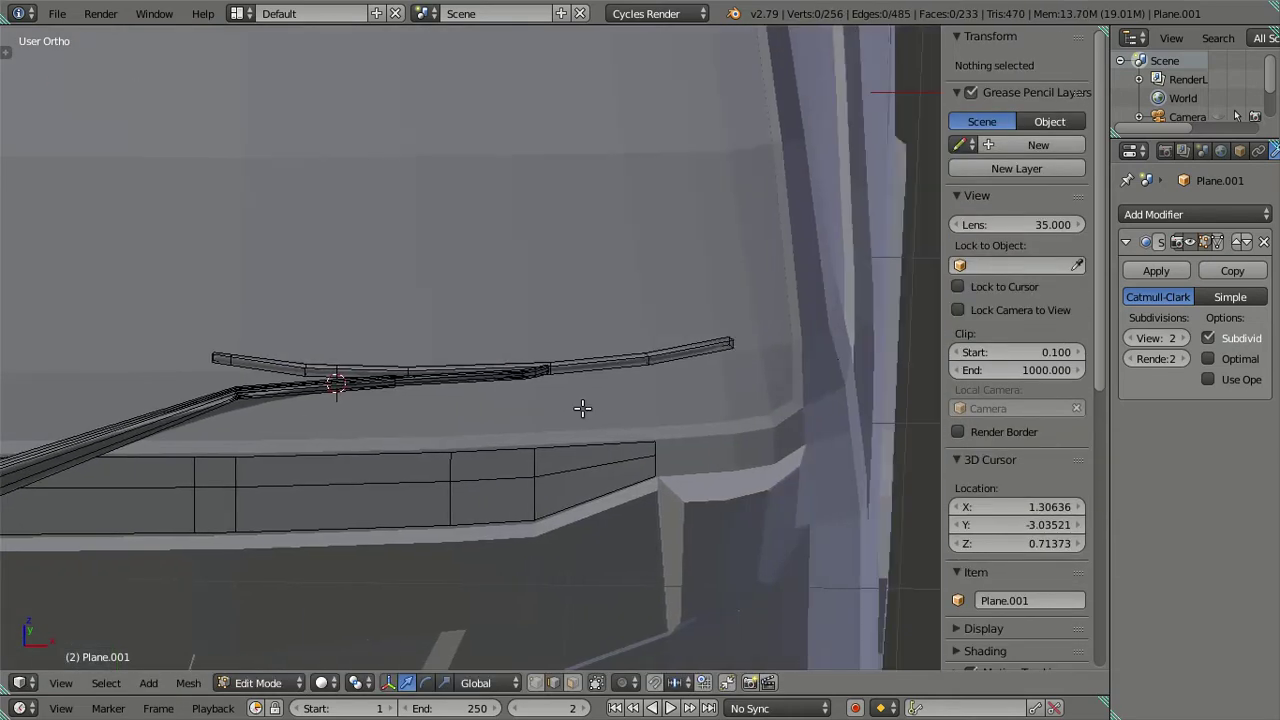
pyautogui.moveTo(400, 371); pyautogui.dragTo(586, 366, button='middle')
pyautogui.scroll(2, 550, 375)
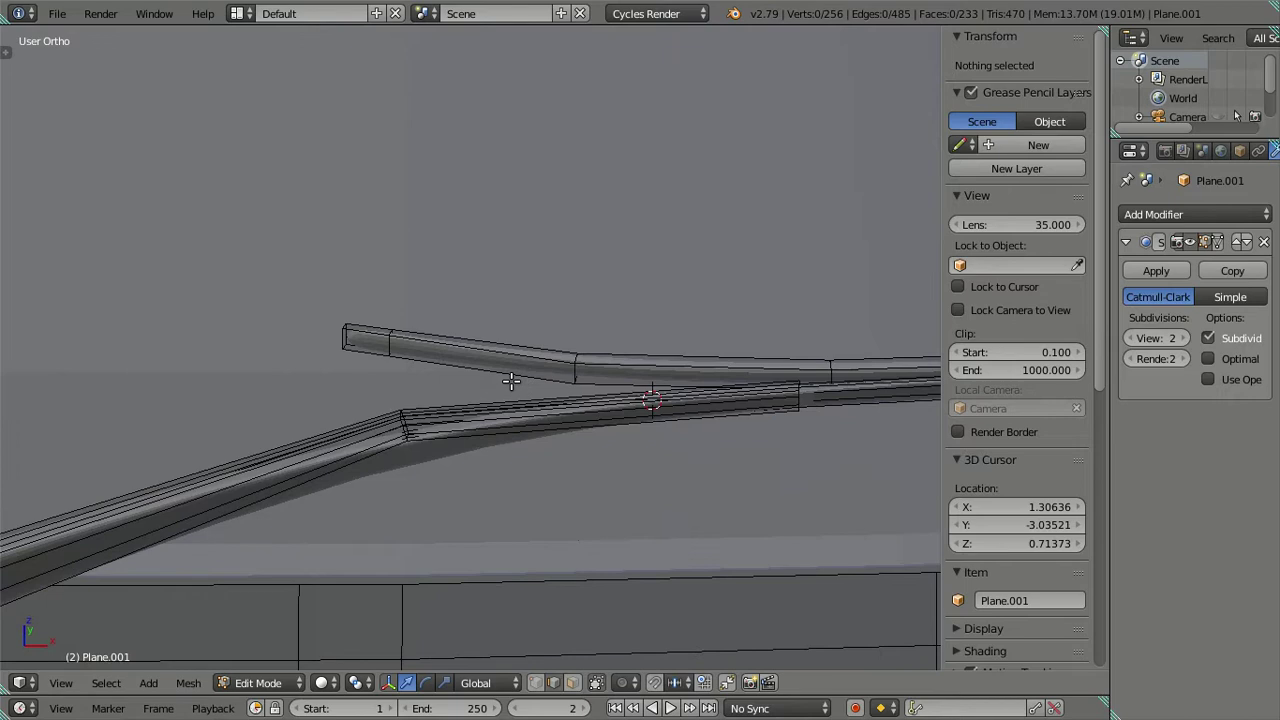
# Step: Add five loops on the upper blade after one undone cut, then dissolve them
pyautogui.hotkey('ctrl', 'r')
pyautogui.click(511, 381)
pyautogui.hotkey('ctrl', 'z')
pyautogui.scroll(4, 407, 353)
pyautogui.hotkey('ctrl', 'r')
pyautogui.scroll(4, 431, 346)
pyautogui.click(372, 352)
pyautogui.press('x')
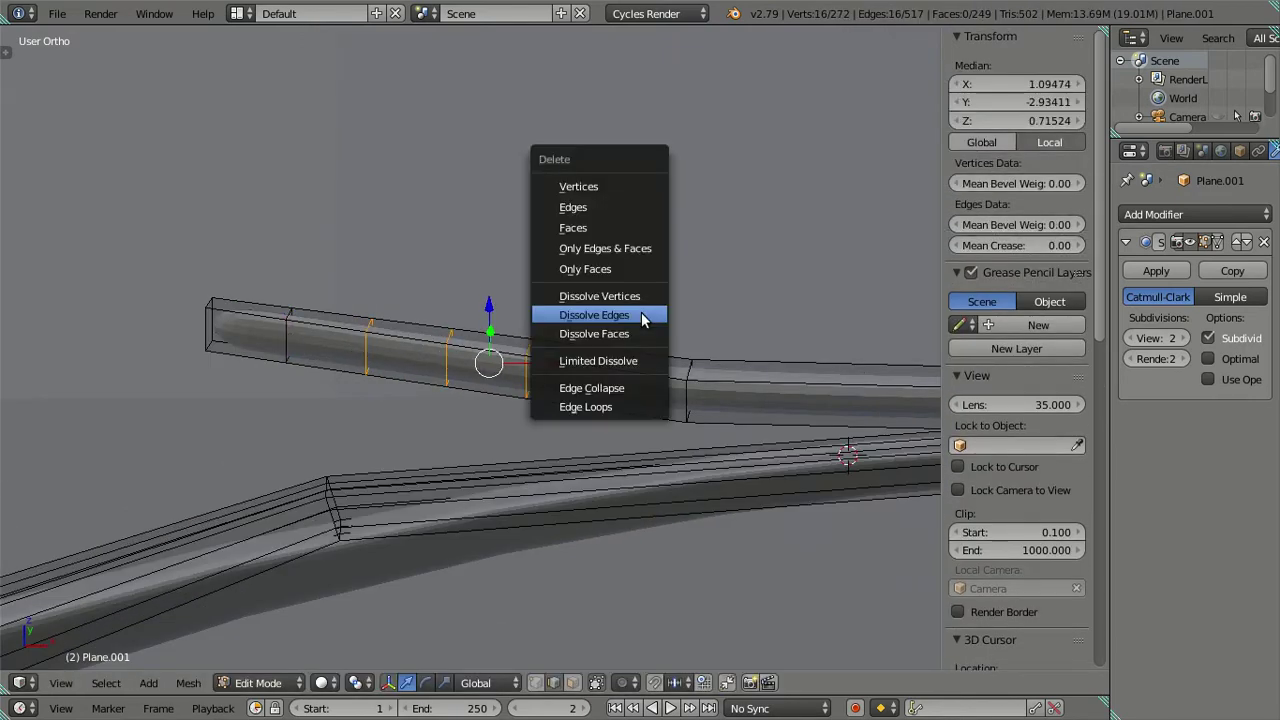
pyautogui.click(600, 237)
pyautogui.scroll(-3, 651, 320)
# Step: Shrink the bottom edge of the tube's square end to half size (scale 0.5)
pyautogui.moveTo(651, 320); pyautogui.dragTo(829, 383, button='middle')
pyautogui.scroll(4, 465, 367)
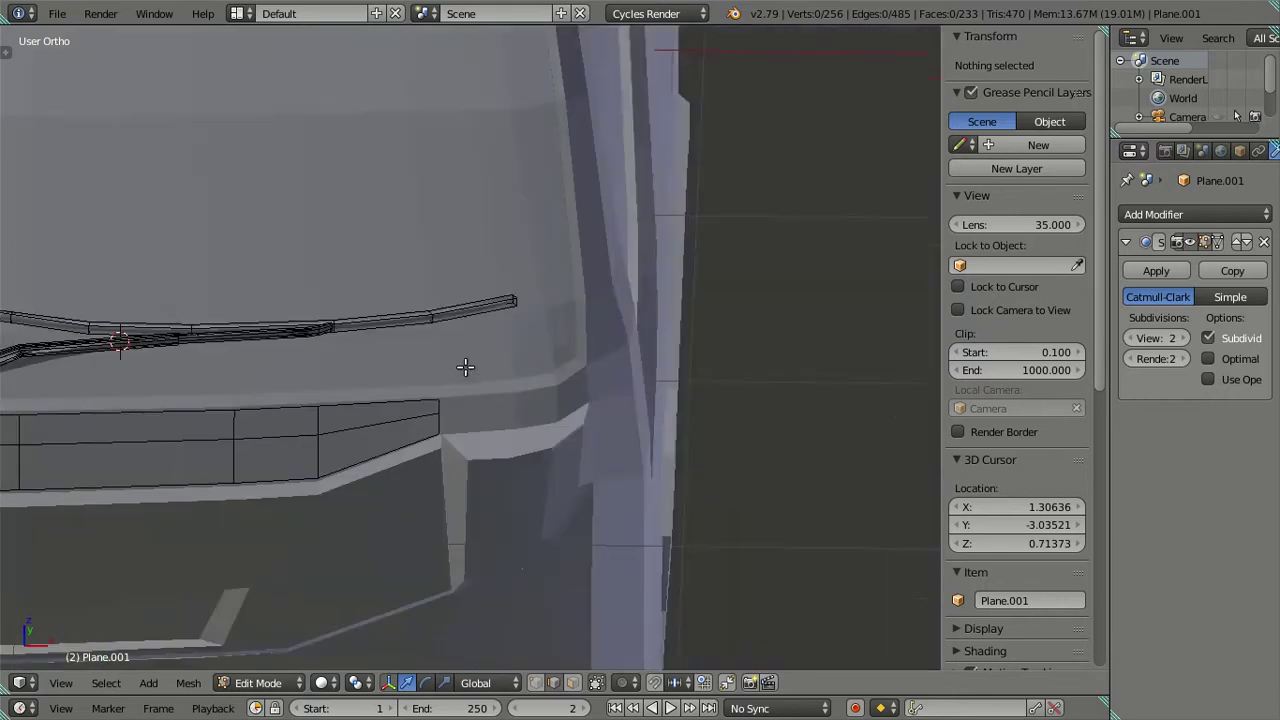
pyautogui.scroll(2, 465, 367)
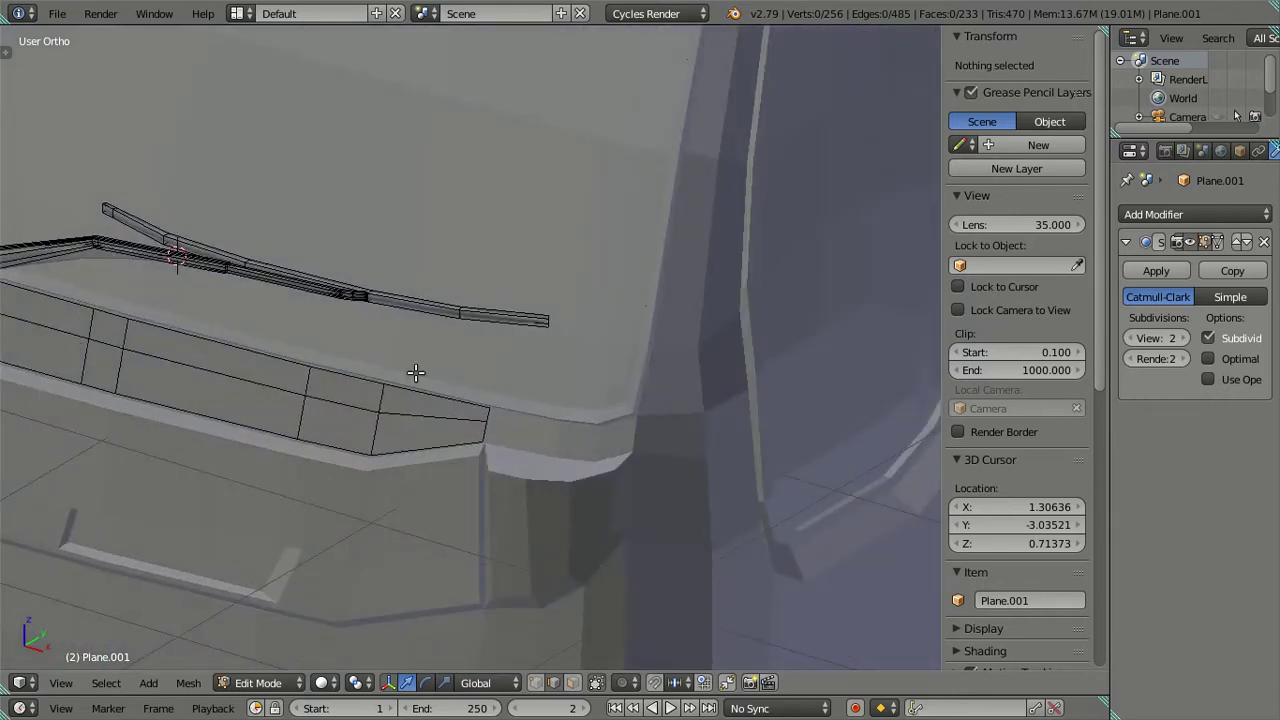
pyautogui.scroll(2, 417, 374)
pyautogui.moveTo(640, 397)
pyautogui.mouseDown(button='middle')
pyautogui.moveTo(837, 531)
pyautogui.moveTo(848, 502)
pyautogui.moveTo(166, 443)
pyautogui.moveTo(166, 394)
pyautogui.moveTo(580, 446)
pyautogui.moveTo(754, 443)
pyautogui.mouseUp(button='middle')
pyautogui.rightClick(166, 394)
pyautogui.write('s')
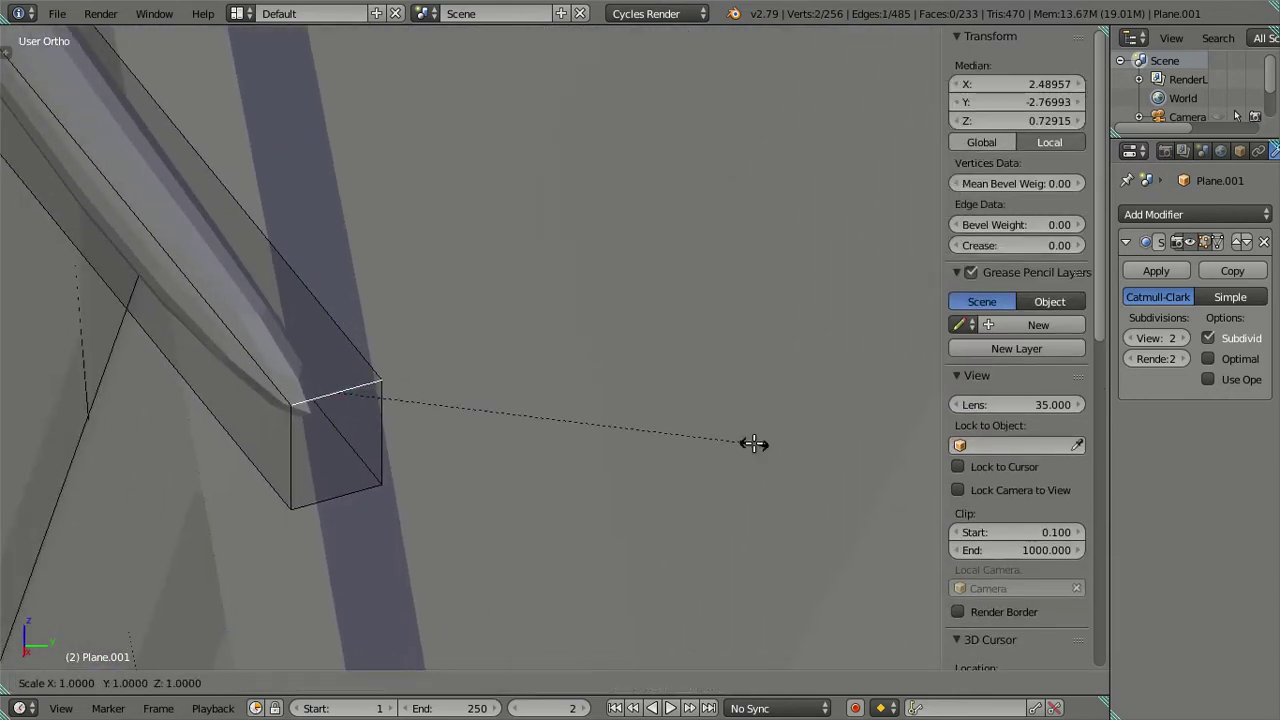
pyautogui.write('.5')
pyautogui.press('Return')
pyautogui.hotkey('ctrl', 'z')
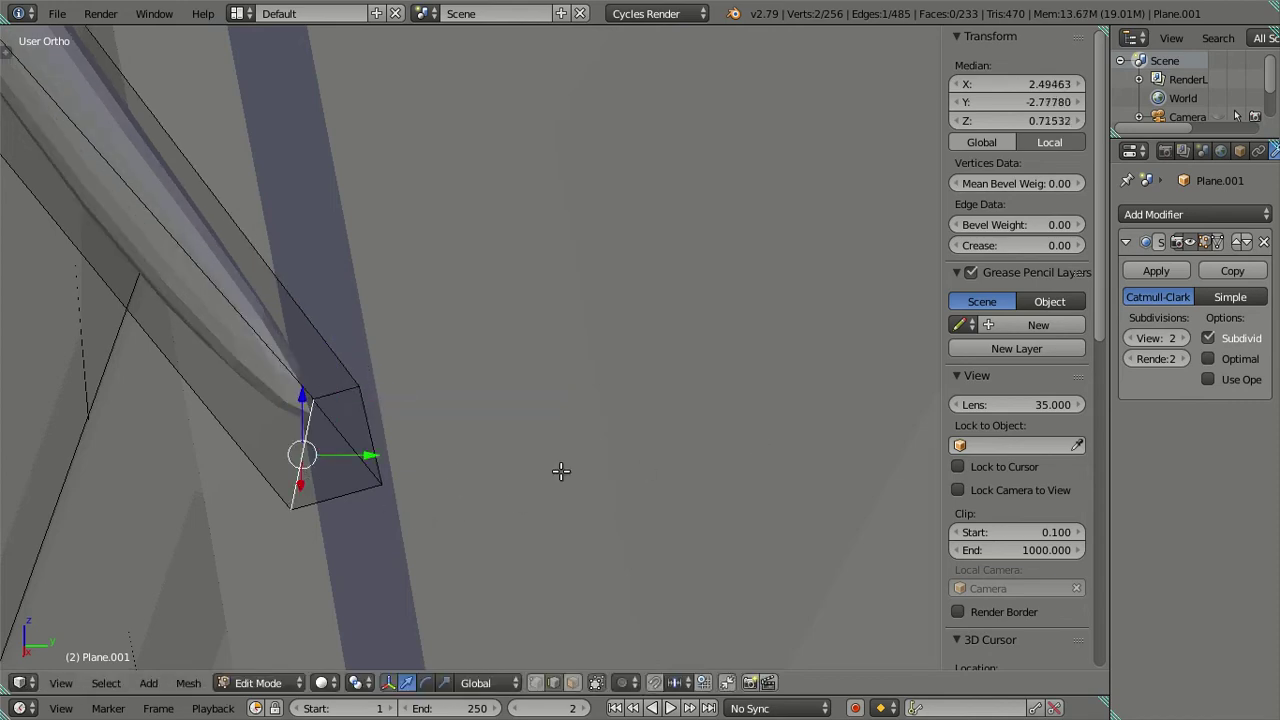
pyautogui.rightClick(330, 494)
pyautogui.write('s.5')
pyautogui.press('Return')
# Step: Add five test loops across the tube, dissolve them, and orbit so the tube runs horizontally
pyautogui.moveTo(335, 452)
pyautogui.mouseDown(button='middle')
pyautogui.moveTo(277, 374)
pyautogui.moveTo(486, 493)
pyautogui.mouseUp(button='middle')
pyautogui.hotkey('ctrl', 'r')
pyautogui.scroll(4, 445, 376)
pyautogui.click(465, 400)
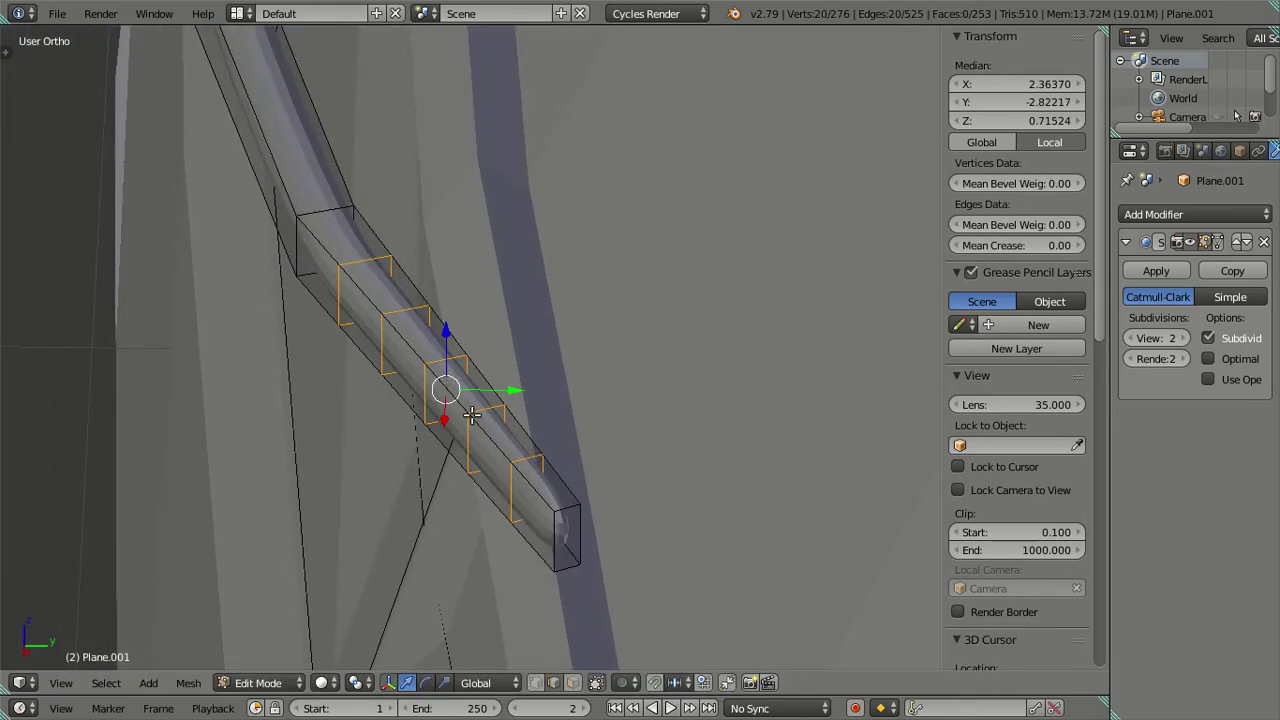
pyautogui.press('x')
pyautogui.click(846, 449)
pyautogui.moveTo(846, 449)
pyautogui.mouseDown(button='middle')
pyautogui.moveTo(623, 420)
pyautogui.moveTo(434, 374)
pyautogui.moveTo(561, 369)
pyautogui.moveTo(711, 437)
pyautogui.moveTo(806, 214)
pyautogui.mouseUp(button='middle')
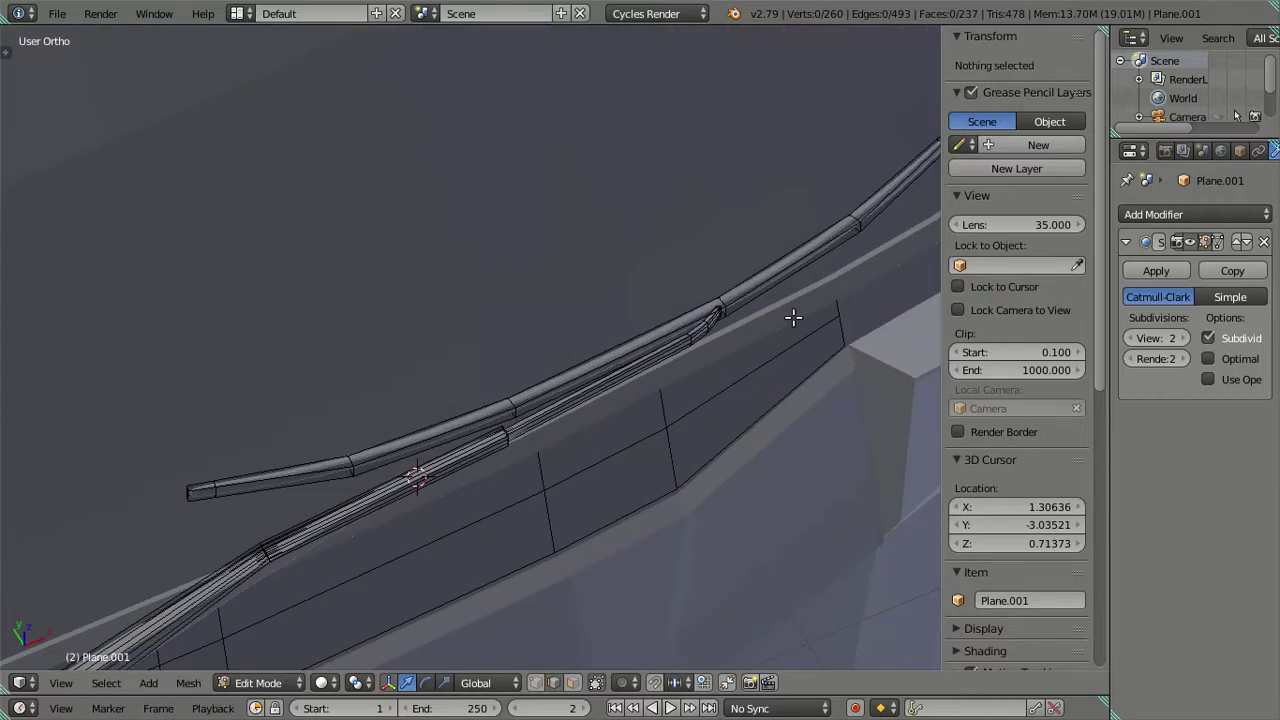
pyautogui.moveTo(794, 317)
pyautogui.mouseDown(button='middle')
pyautogui.moveTo(748, 185)
pyautogui.moveTo(711, 166)
pyautogui.moveTo(654, 200)
pyautogui.moveTo(649, 241)
pyautogui.mouseUp(button='middle')
pyautogui.moveTo(503, 245)
pyautogui.mouseDown(button='middle')
pyautogui.moveTo(491, 260)
pyautogui.moveTo(517, 294)
pyautogui.moveTo(533, 434)
pyautogui.moveTo(702, 392)
pyautogui.moveTo(683, 395)
pyautogui.mouseUp(button='middle')
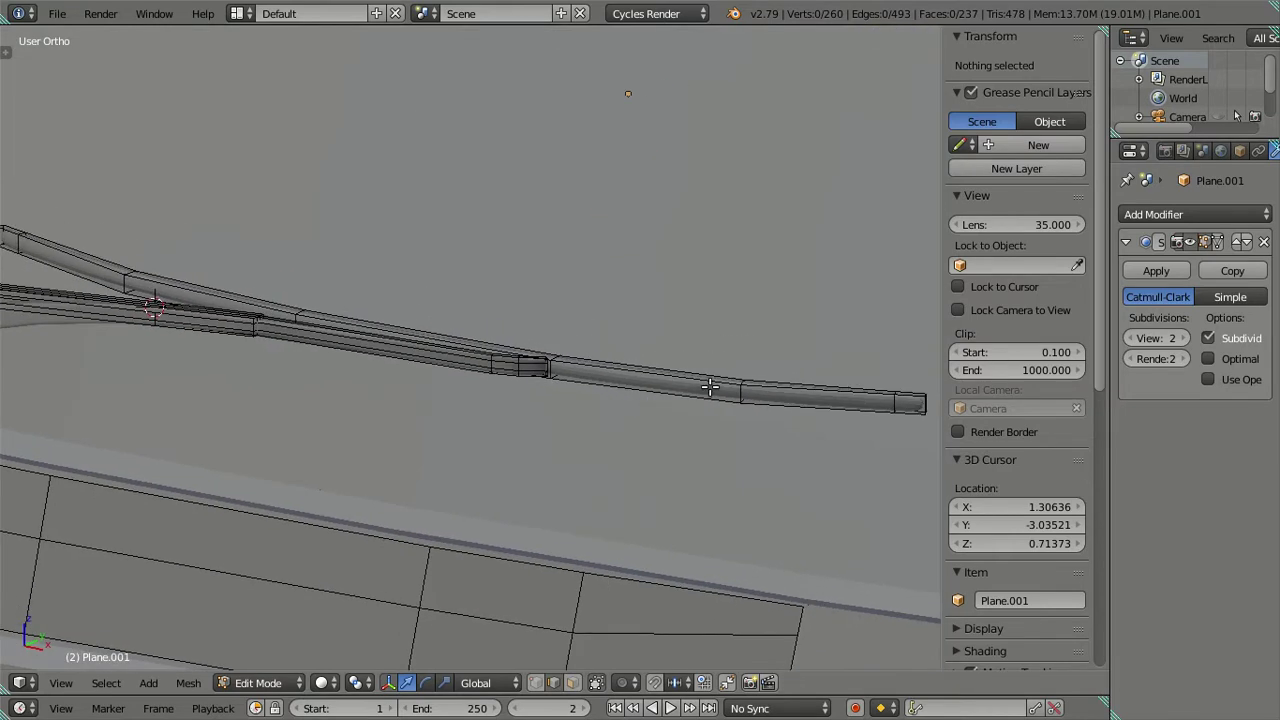
# Step: Scale the connected upper wiper blade taller along Z and preview the smoothed result
pyautogui.rightClick(709, 387)
pyautogui.hotkey('ctrl', 'l')
pyautogui.press('s')
pyautogui.press('z')
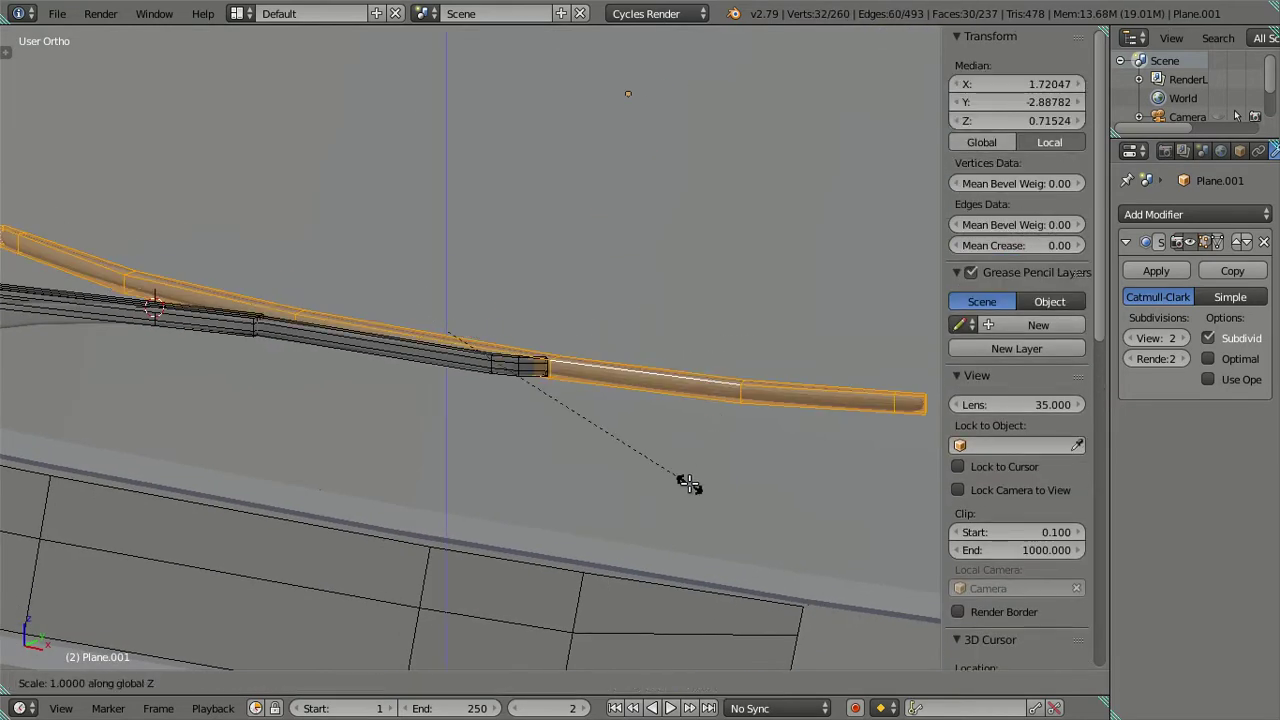
pyautogui.click(716, 596)
pyautogui.press('a')
pyautogui.press('Tab')
pyautogui.moveTo(657, 514)
pyautogui.mouseDown(button='middle')
pyautogui.moveTo(626, 467)
pyautogui.moveTo(592, 329)
pyautogui.moveTo(642, 362)
pyautogui.mouseUp(button='middle')
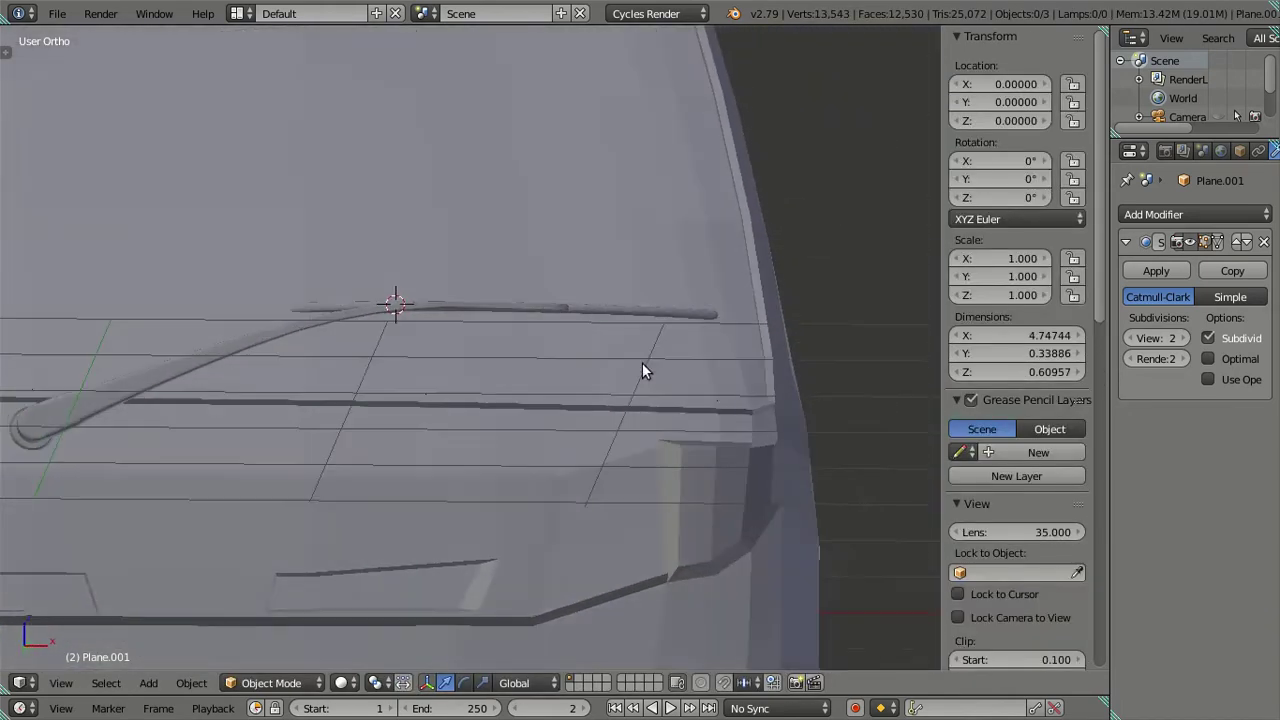
# Step: Trial five loop cuts along the wiper arm, then dissolve them again
pyautogui.press('Tab')
pyautogui.scroll(3, 643, 374)
pyautogui.moveTo(457, 443); pyautogui.dragTo(407, 489, button='middle')
pyautogui.scroll(2, 460, 354)
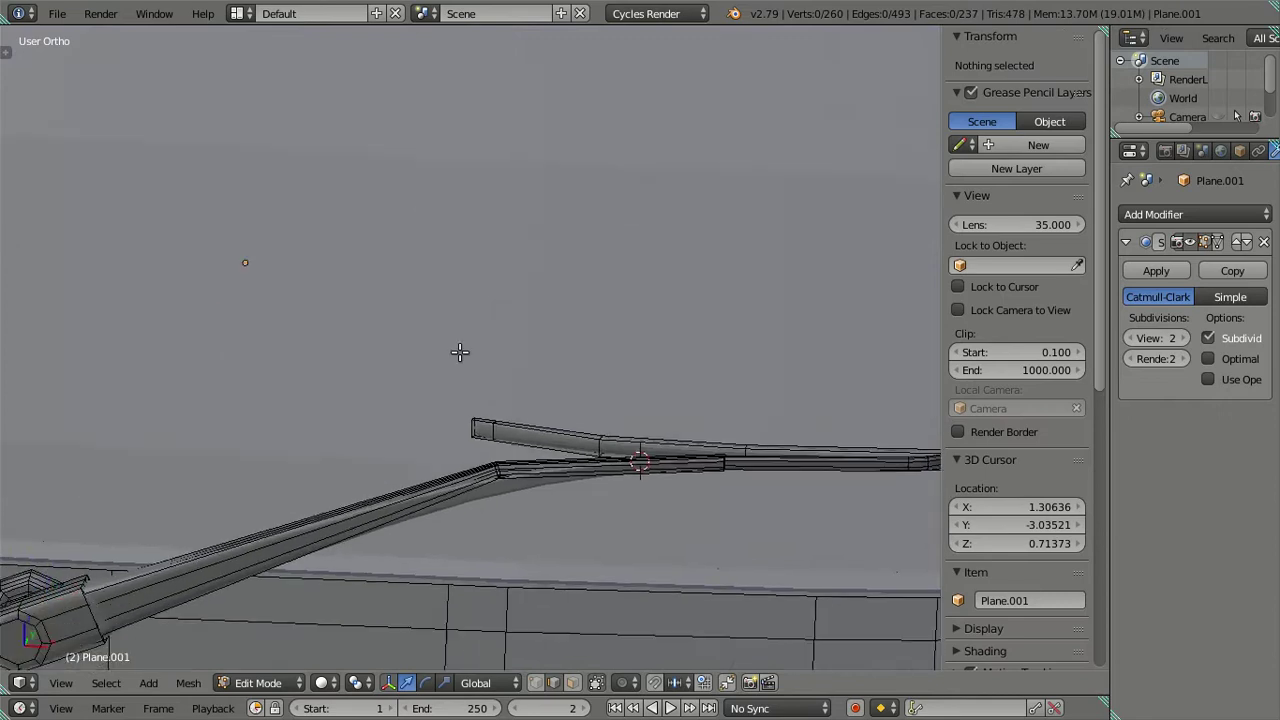
pyautogui.keyDown('shift'); pyautogui.scroll(-3, 430, 362); pyautogui.keyUp('shift')
pyautogui.hotkey('ctrl', 'r')
pyautogui.press('5')
pyautogui.press('Return')
pyautogui.moveTo(406, 375)
pyautogui.mouseDown(button='middle')
pyautogui.moveTo(480, 374)
pyautogui.moveTo(534, 325)
pyautogui.mouseUp(button='middle')
pyautogui.press('x')
pyautogui.click(640, 367)
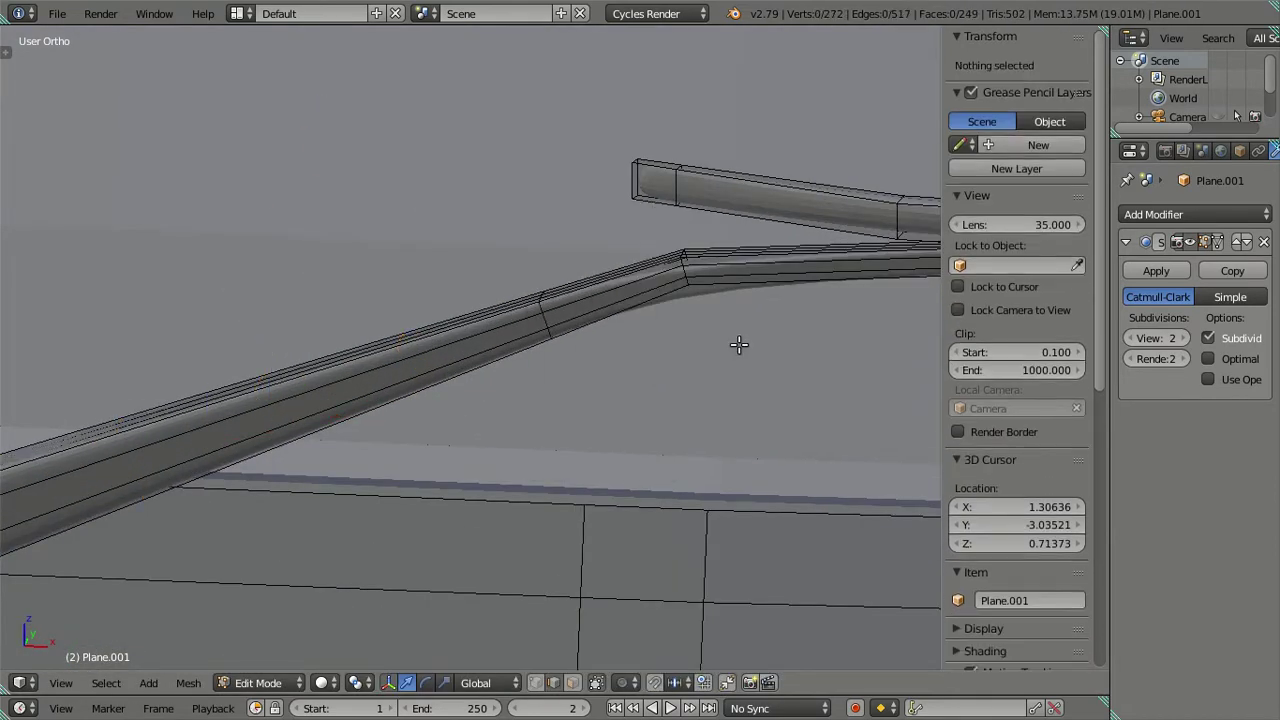
pyautogui.moveTo(740, 346); pyautogui.dragTo(393, 360, button='middle')
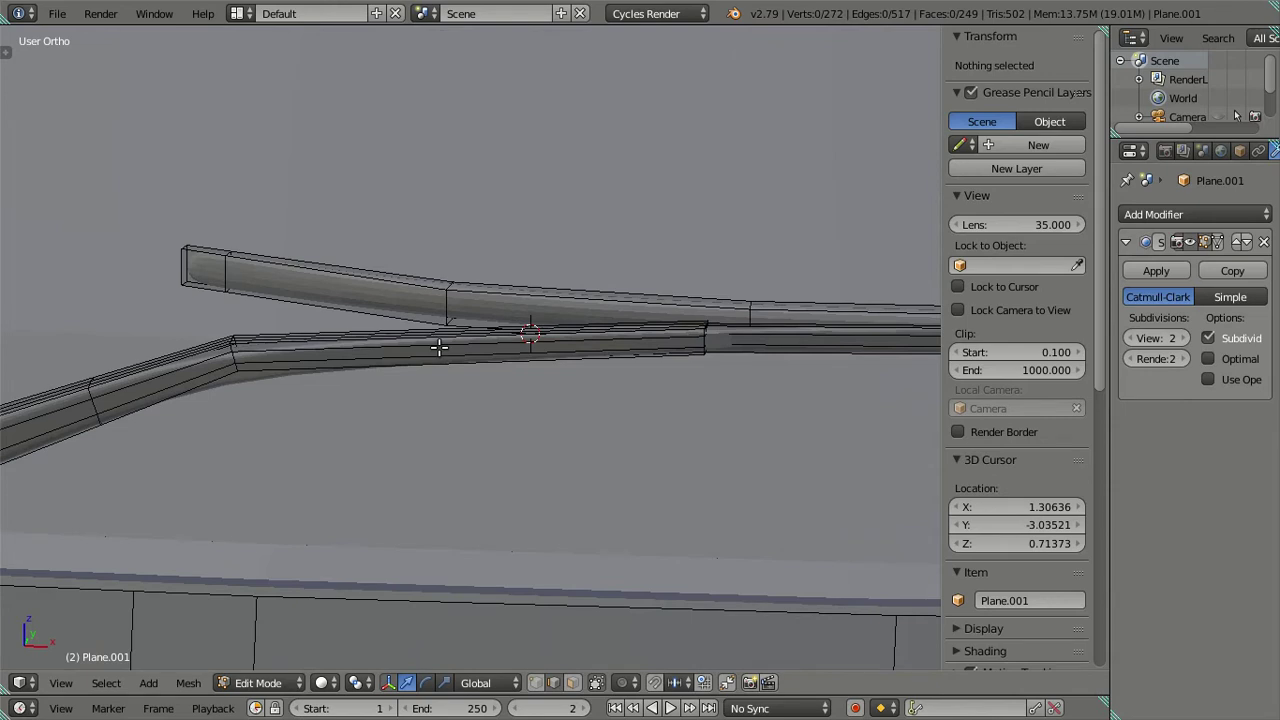
# Step: Cut two evenly spaced edge loops on the lower arm, keeping the right loop selected
pyautogui.hotkey('ctrl', 'r')
pyautogui.scroll(1, 438, 347)
pyautogui.click(438, 347)
pyautogui.rightClick(438, 347)
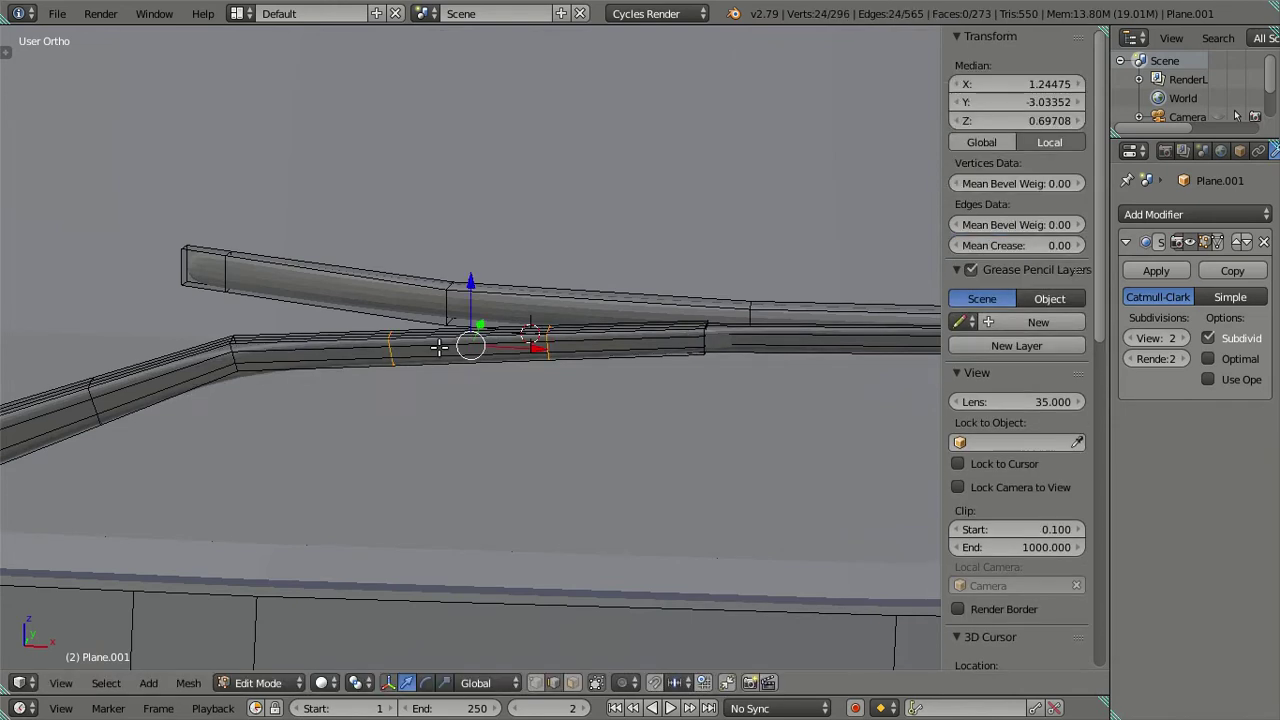
pyautogui.scroll(3, 386, 363)
pyautogui.keyDown('alt'); pyautogui.keyDown('shift'); pyautogui.rightClick(340, 355); pyautogui.keyUp('shift'); pyautogui.keyUp('alt')
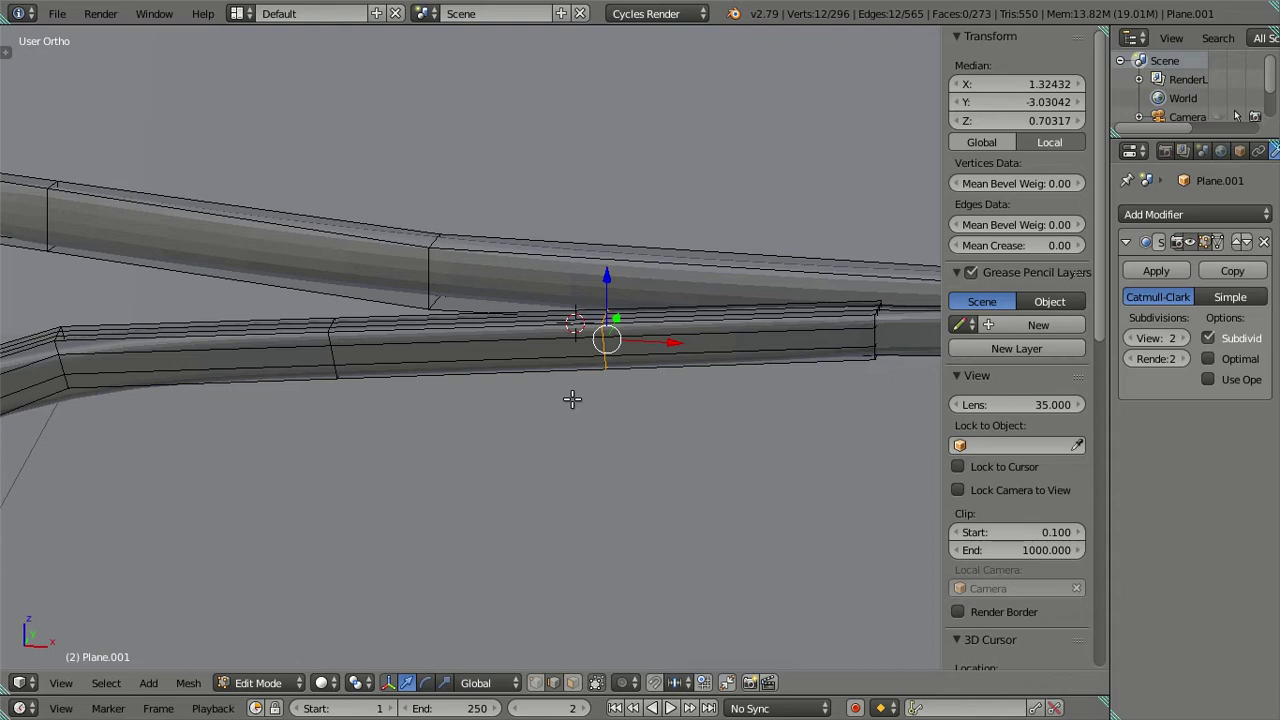
# Step: Cut four loops on the arm, remove the extra selected ones, and preview the smoothing
pyautogui.hotkey('ctrl', 'r')
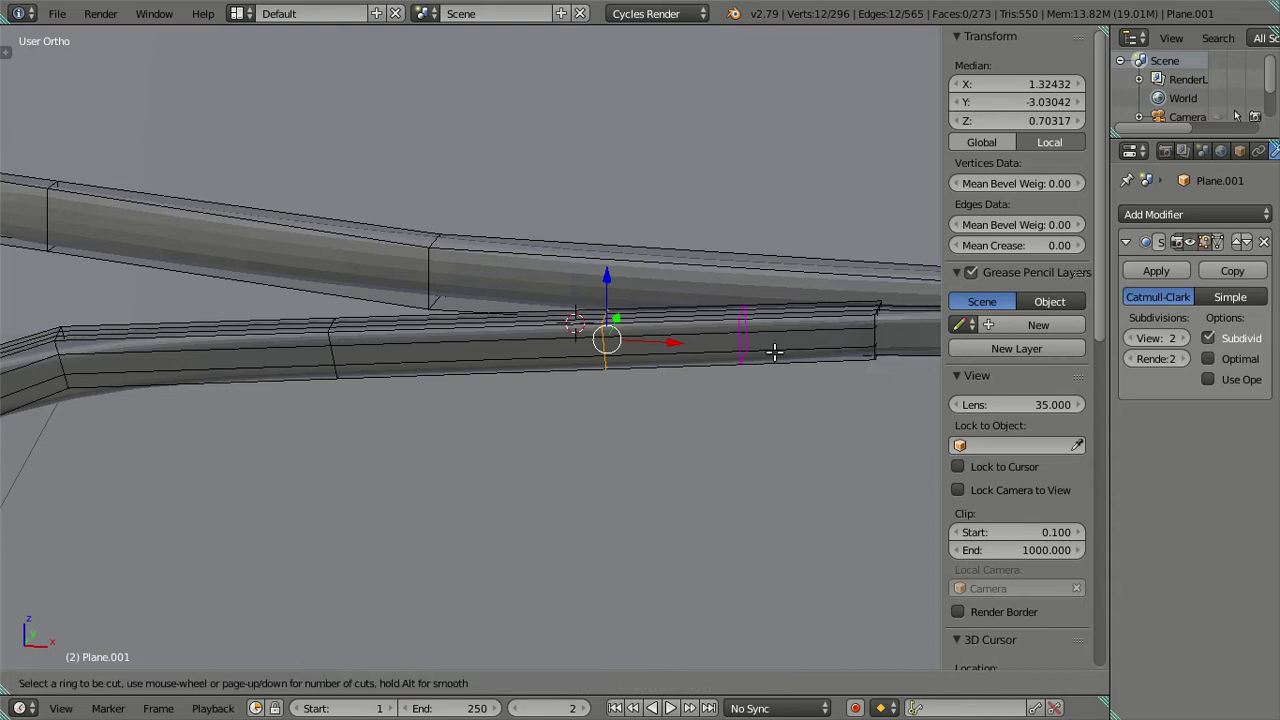
pyautogui.scroll(3, 775, 352)
pyautogui.click(775, 352)
pyautogui.rightClick(773, 350)
pyautogui.keyDown('alt'); pyautogui.keyDown('shift'); pyautogui.rightClick(820, 340); pyautogui.keyUp('shift'); pyautogui.keyUp('alt')
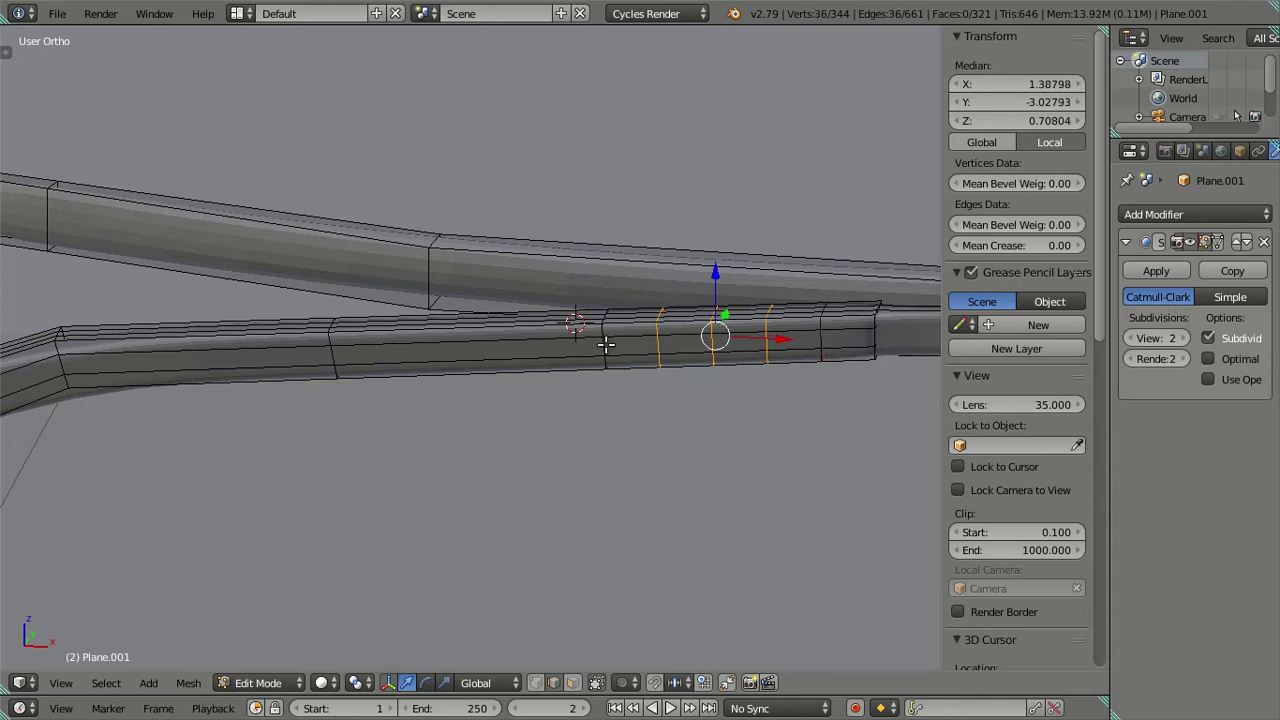
pyautogui.press('x')
pyautogui.click(671, 371)
pyautogui.scroll(-3, 654, 386)
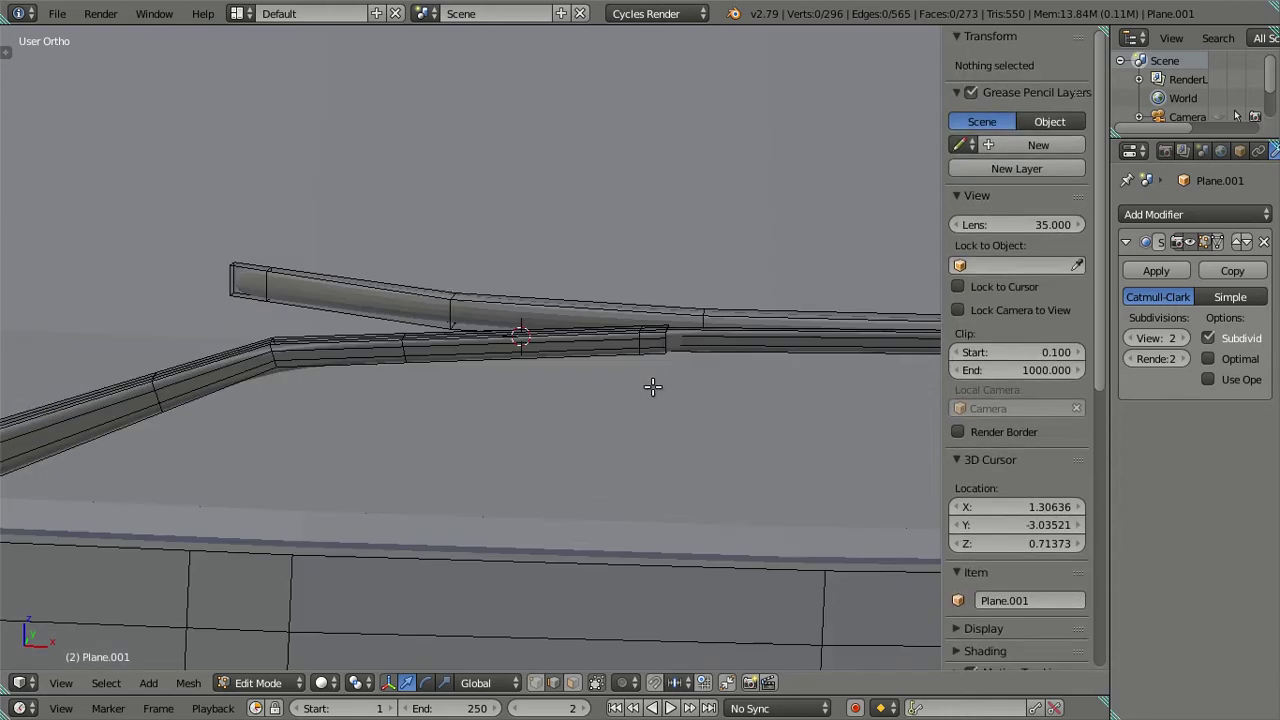
pyautogui.scroll(-2, 675, 403)
pyautogui.moveTo(675, 403)
pyautogui.mouseDown(button='middle')
pyautogui.moveTo(617, 437)
pyautogui.moveTo(726, 400)
pyautogui.moveTo(723, 363)
pyautogui.moveTo(757, 323)
pyautogui.moveTo(617, 368)
pyautogui.moveTo(602, 401)
pyautogui.moveTo(479, 398)
pyautogui.mouseUp(button='middle')
pyautogui.press('Tab')
pyautogui.press('Tab')
# Step: Add four evenly spaced loops across the rail and check the smoothed rails
pyautogui.hotkey('ctrl', 'r')
pyautogui.click(483, 403)
pyautogui.rightClick(483, 403)
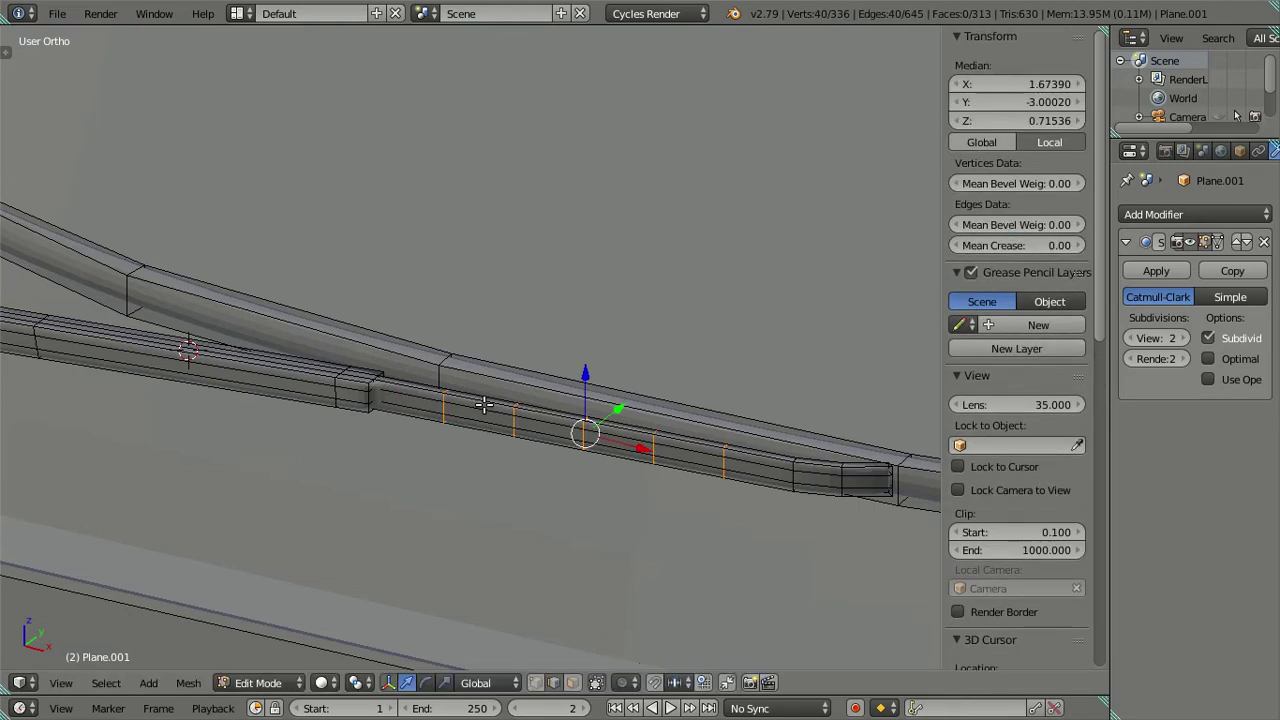
pyautogui.press('a')
pyautogui.press('Tab')
pyautogui.moveTo(518, 404)
pyautogui.mouseDown(button='middle')
pyautogui.moveTo(499, 388)
pyautogui.moveTo(521, 417)
pyautogui.mouseUp(button='middle')
pyautogui.scroll(5, 446, 475)
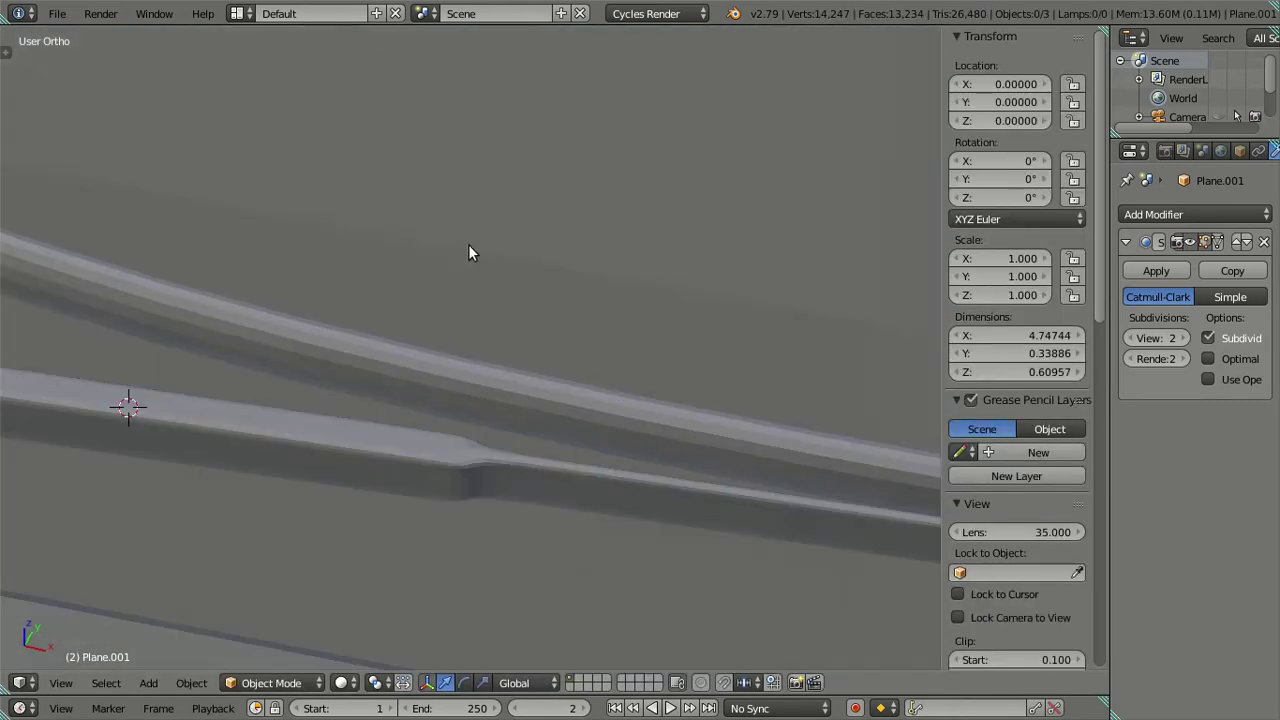
# Step: Dissolve the selected edge loops on the rail and check the smoothed rail
pyautogui.moveTo(468, 244); pyautogui.dragTo(427, 447, button='middle')
pyautogui.press('Tab')
pyautogui.hotkey('ctrl', 'r')
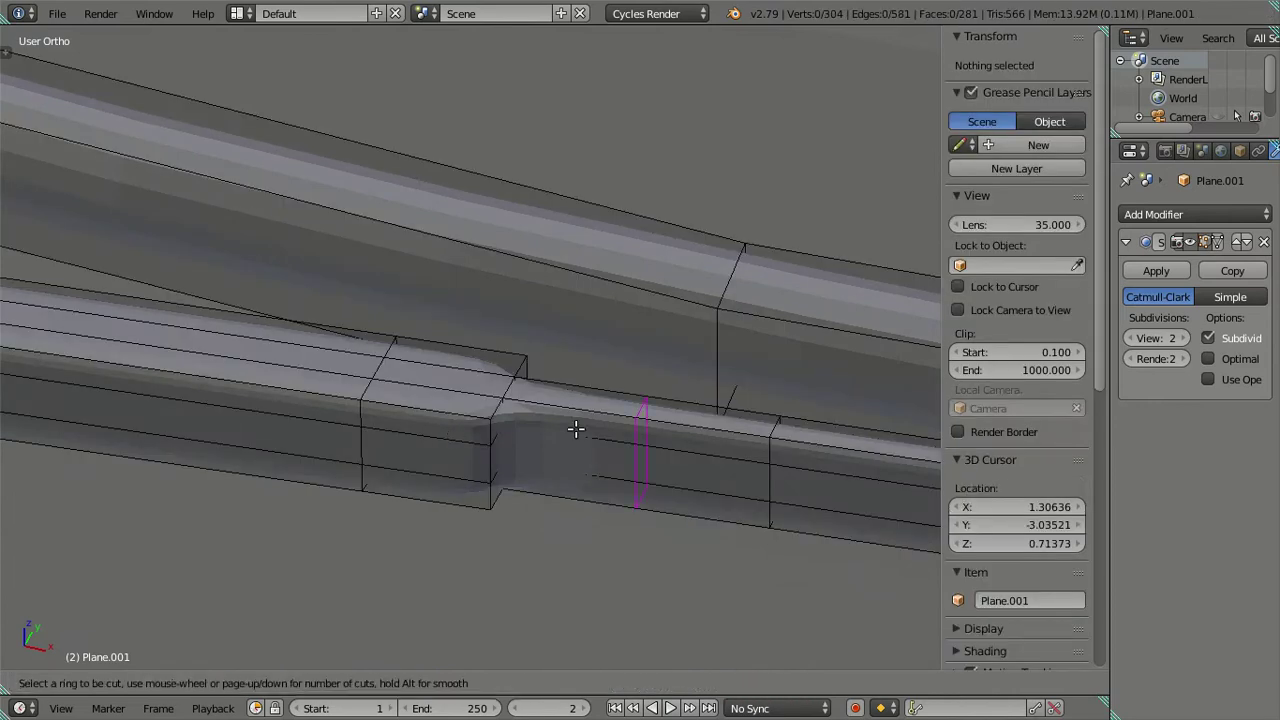
pyautogui.press('x')
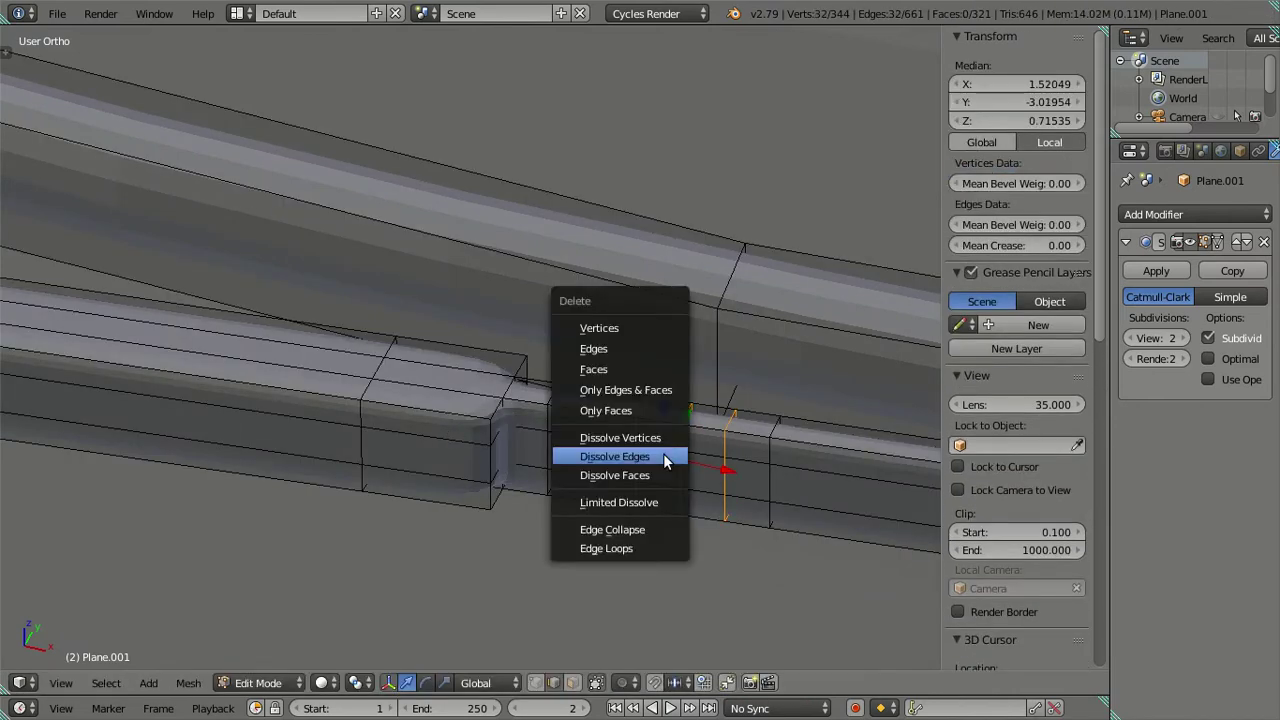
pyautogui.click(660, 452)
pyautogui.scroll(-3, 660, 452)
pyautogui.press('Tab')
pyautogui.moveTo(659, 450)
pyautogui.mouseDown(button='middle')
pyautogui.moveTo(475, 397)
pyautogui.moveTo(417, 323)
pyautogui.moveTo(440, 289)
pyautogui.moveTo(531, 283)
pyautogui.moveTo(343, 363)
pyautogui.moveTo(408, 350)
pyautogui.mouseUp(button='middle')
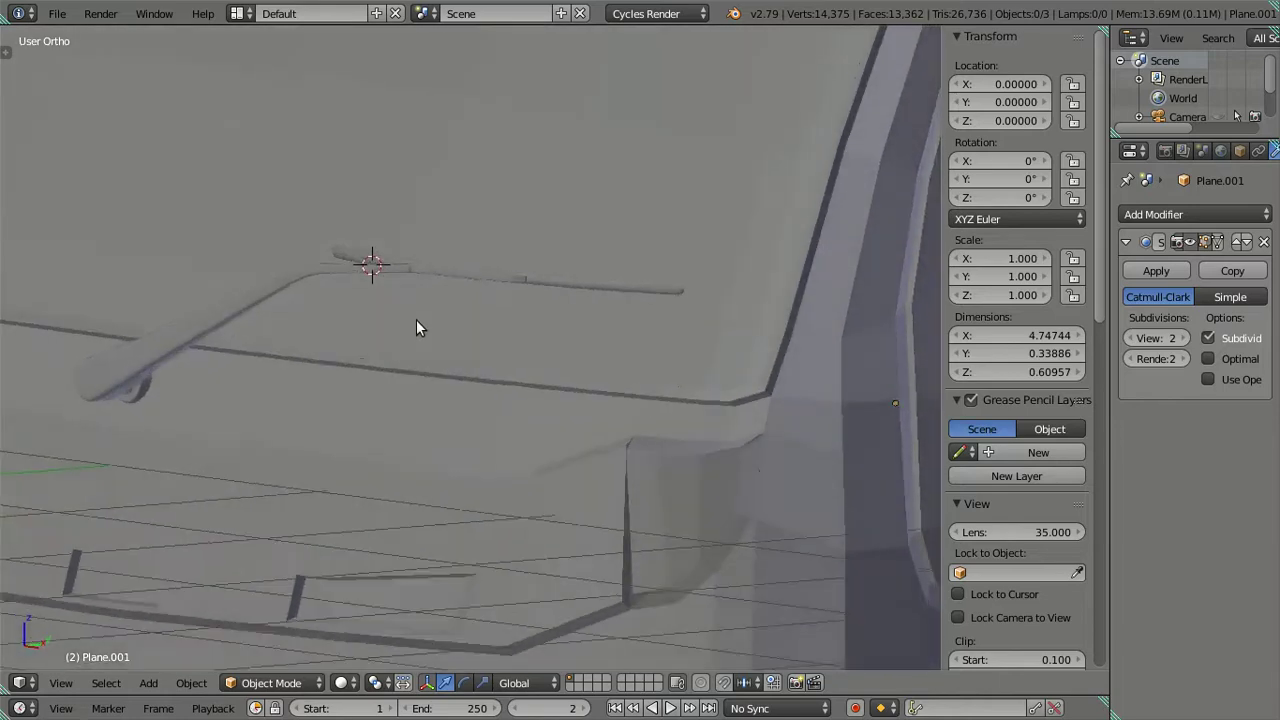
# Step: Select the whole connected rail to inspect it, then view the smoothed rail horizontally
pyautogui.press('Tab')
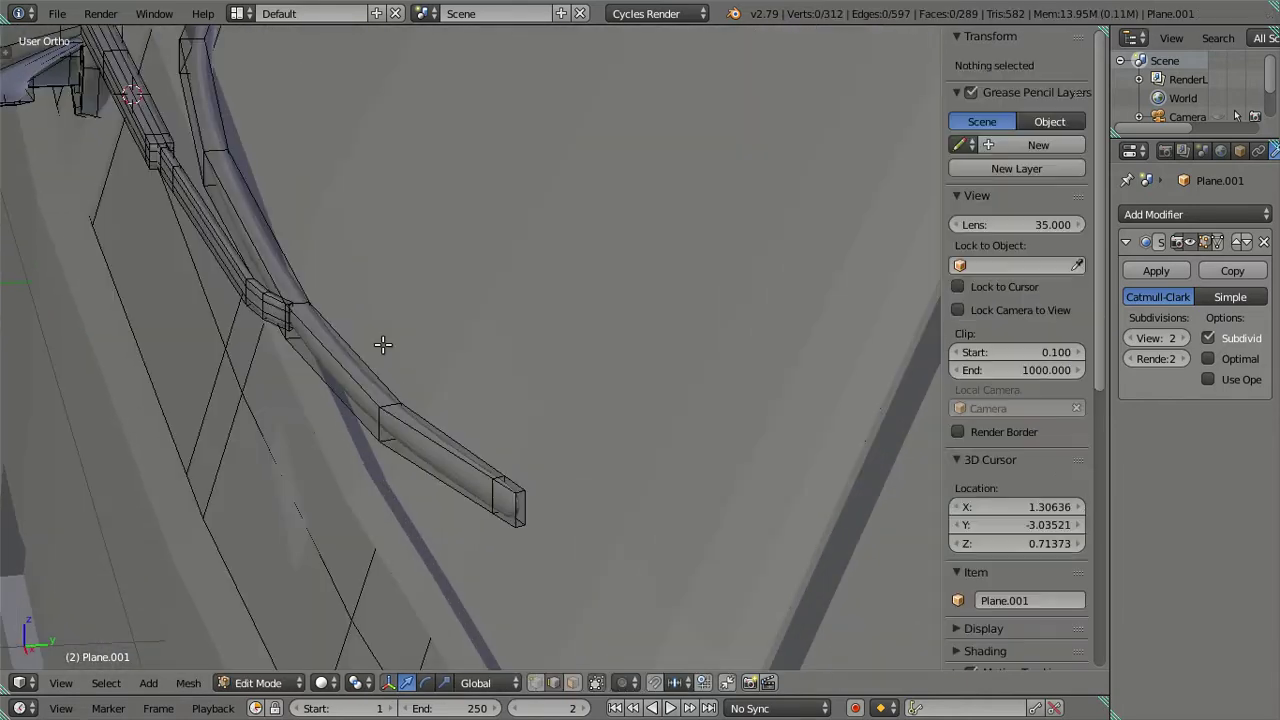
pyautogui.rightClick(336, 364)
pyautogui.hotkey('ctrl', 'l')
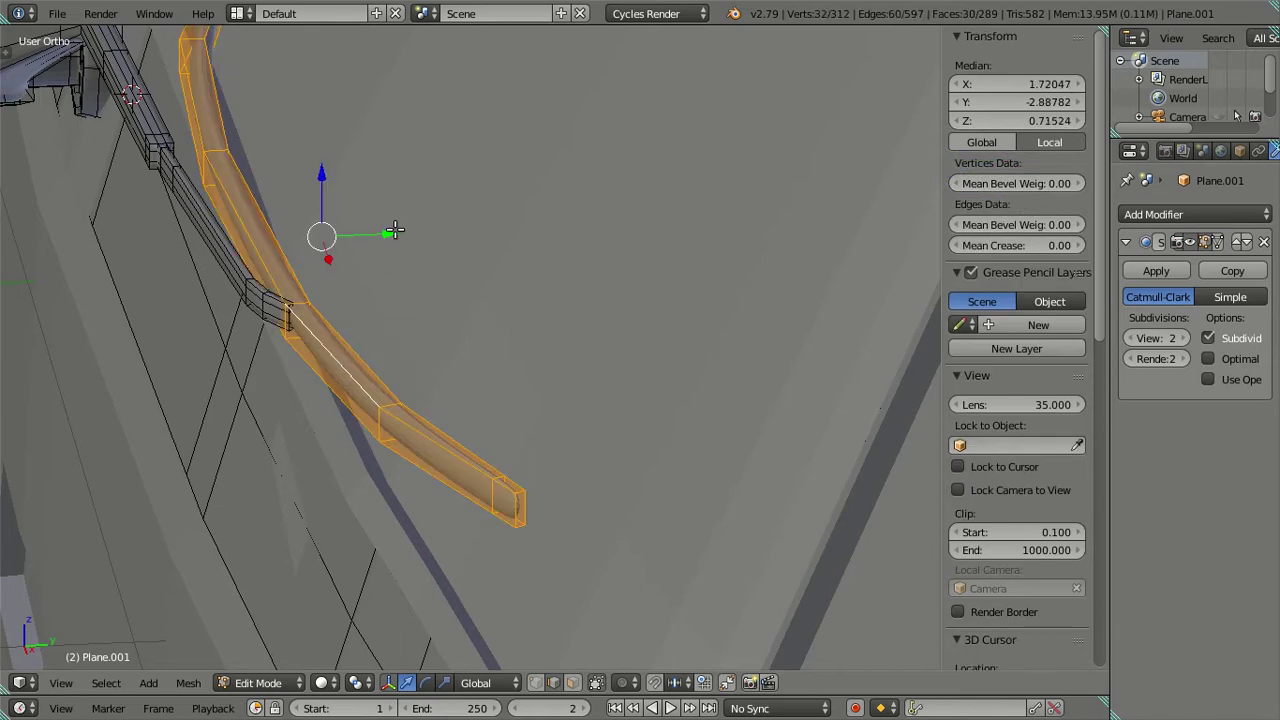
pyautogui.press('a')
pyautogui.press('Tab')
pyautogui.moveTo(320, 290)
pyautogui.mouseDown(button='middle')
pyautogui.moveTo(410, 195)
pyautogui.moveTo(388, 218)
pyautogui.moveTo(567, 255)
pyautogui.moveTo(483, 437)
pyautogui.mouseUp(button='middle')
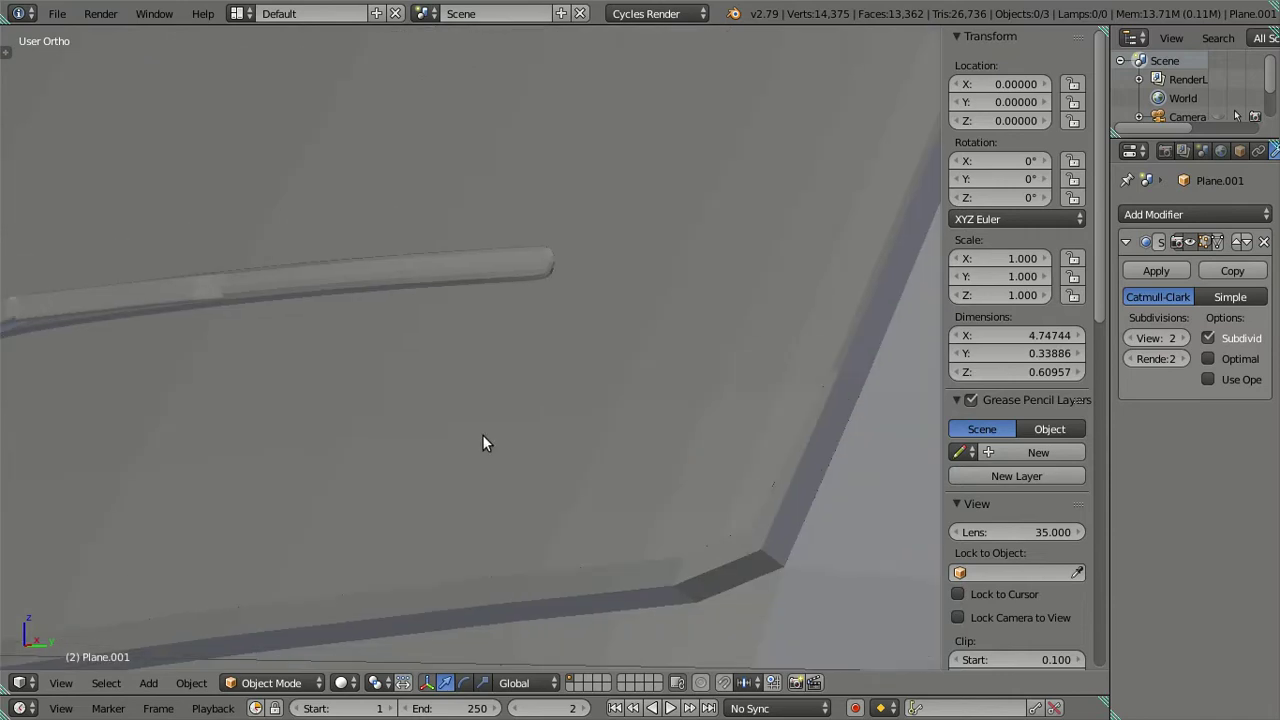
pyautogui.scroll(2, 482, 443)
# Step: Add evenly spaced edge loops along the rail and preview the smoothed wiper
pyautogui.press('Tab')
pyautogui.hotkey('ctrl', 'r')
pyautogui.scroll(3, 594, 223)
pyautogui.click(590, 212)
pyautogui.rightClick(588, 207)
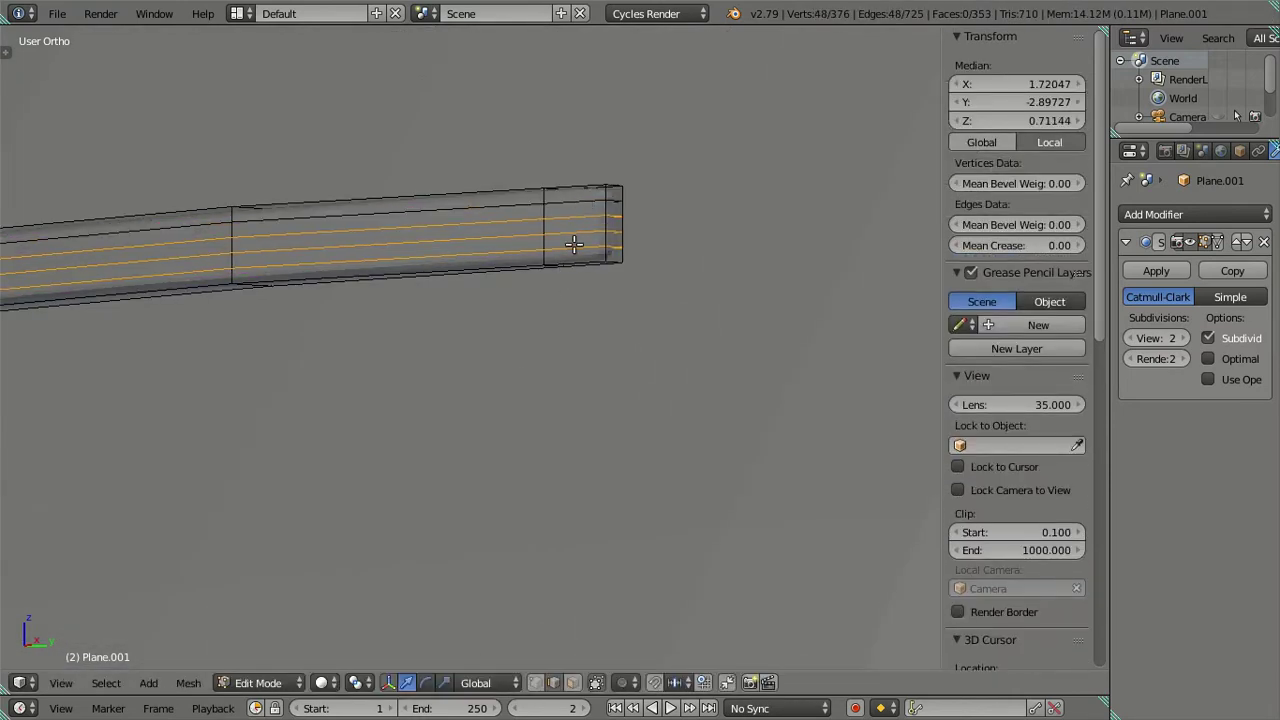
pyautogui.press('a')
pyautogui.moveTo(637, 251)
pyautogui.mouseDown(button='middle')
pyautogui.moveTo(509, 306)
pyautogui.moveTo(631, 277)
pyautogui.moveTo(379, 327)
pyautogui.moveTo(405, 376)
pyautogui.moveTo(516, 397)
pyautogui.moveTo(557, 457)
pyautogui.moveTo(468, 424)
pyautogui.mouseUp(button='middle')
pyautogui.press('Tab')
pyautogui.press('Tab')
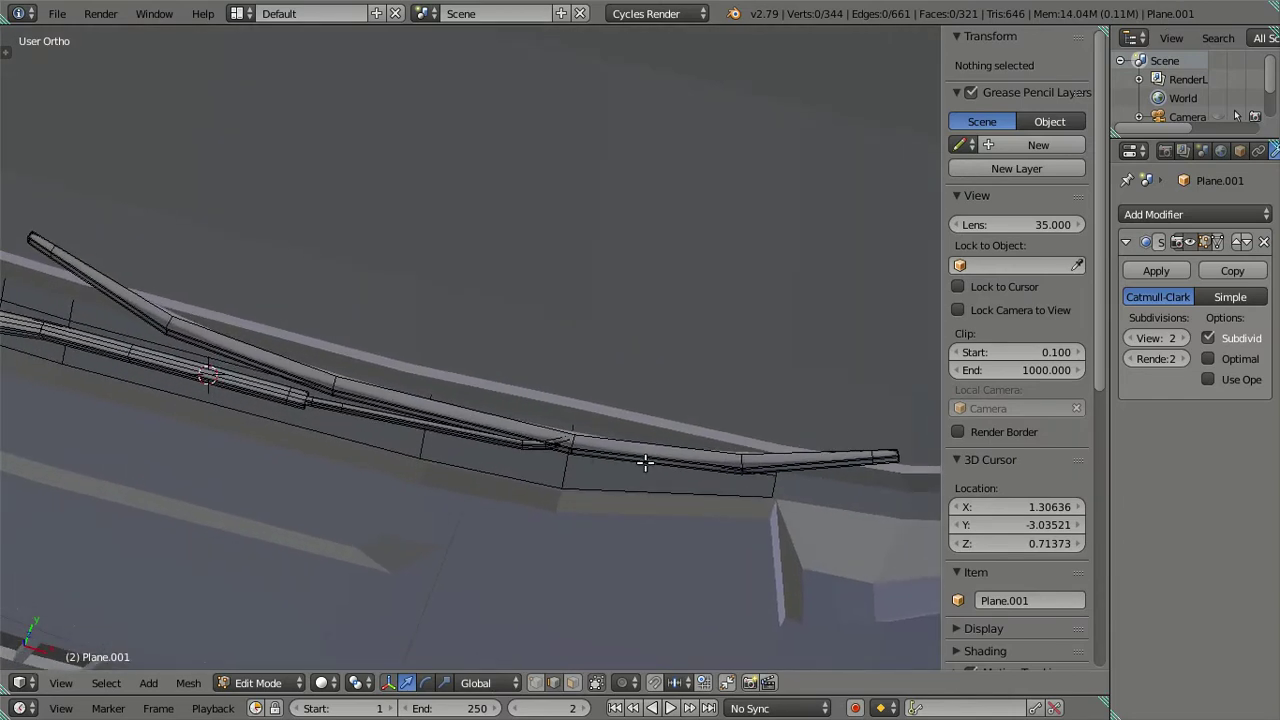
# Step: Loop-cut the blade, slide the new loop near its left end, and preview the smoothing
pyautogui.hotkey('ctrl', 'r')
pyautogui.click(675, 457)
pyautogui.rightClick(675, 457)
pyautogui.press('g')
pyautogui.press('g')
pyautogui.click(454, 407)
pyautogui.press('Tab')
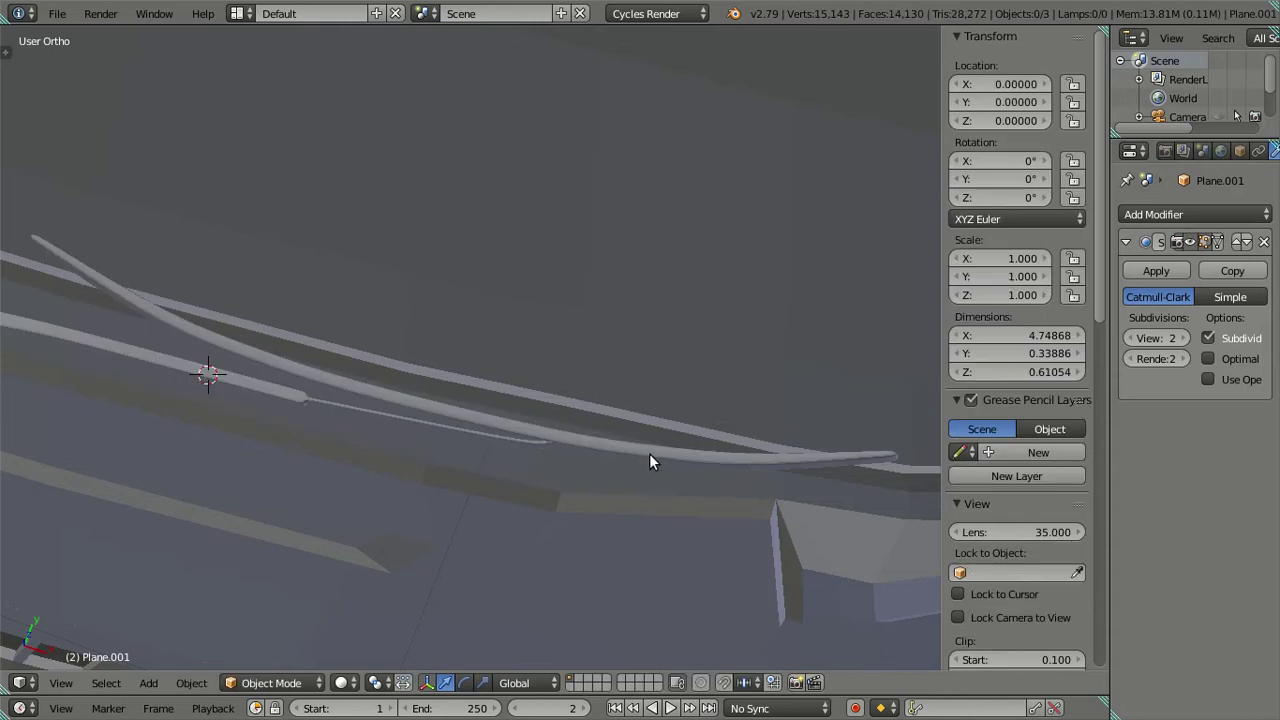
# Step: Delete the extra edge loop from the wiper blade
pyautogui.moveTo(649, 455); pyautogui.dragTo(678, 494, button='middle')
pyautogui.press('Tab')
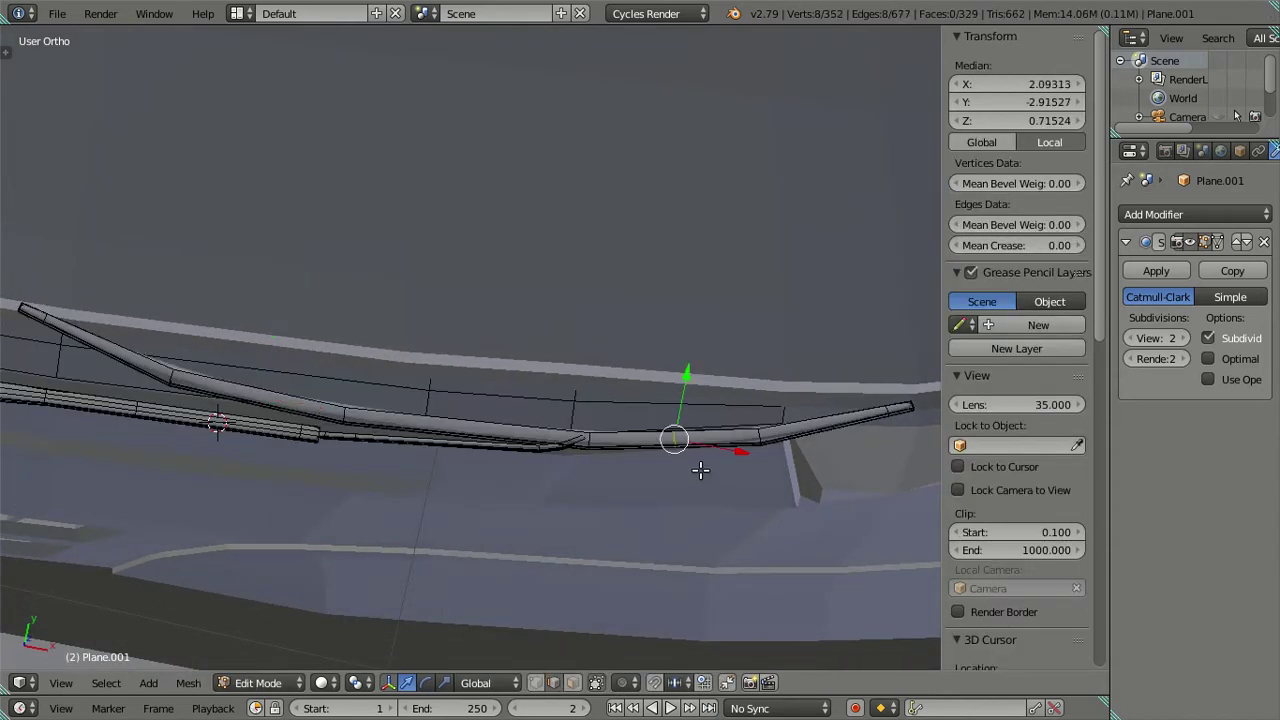
pyautogui.press('x')
pyautogui.click(774, 445)
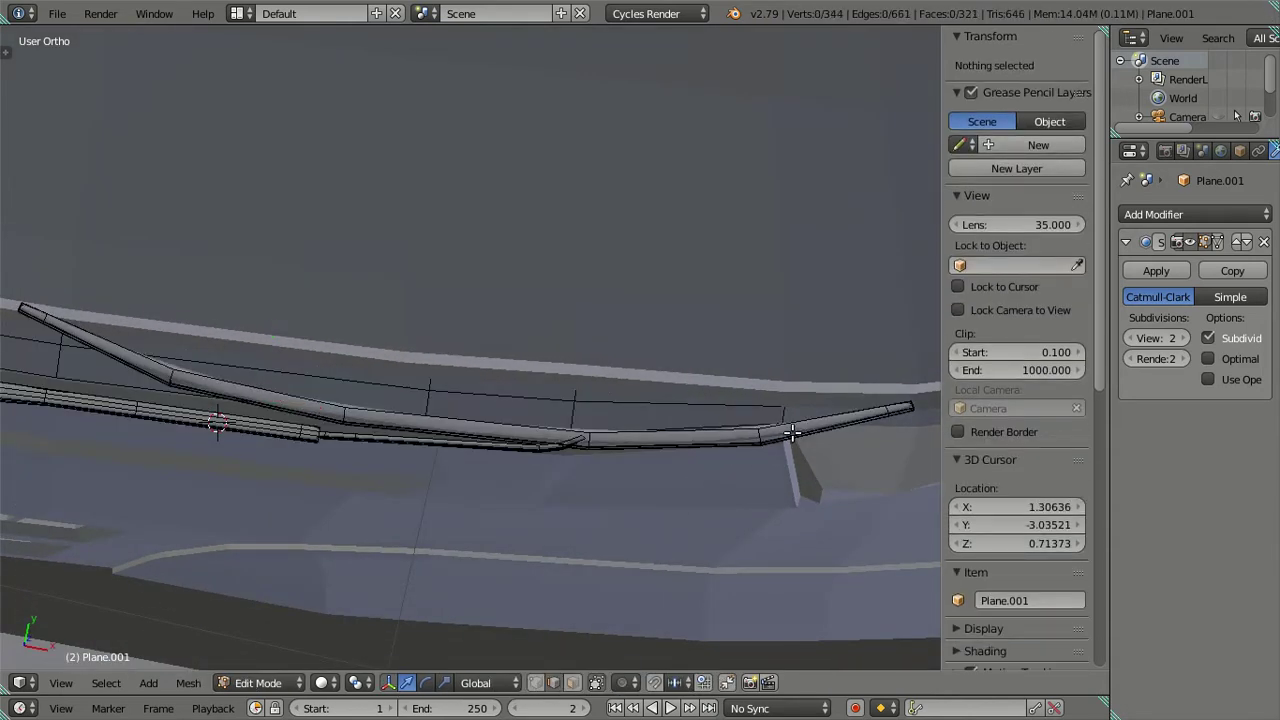
# Step: Add a two-cut loop on the blade at default positions and view it from another angle
pyautogui.hotkey('ctrl', 'r')
pyautogui.scroll(1, 695, 444)
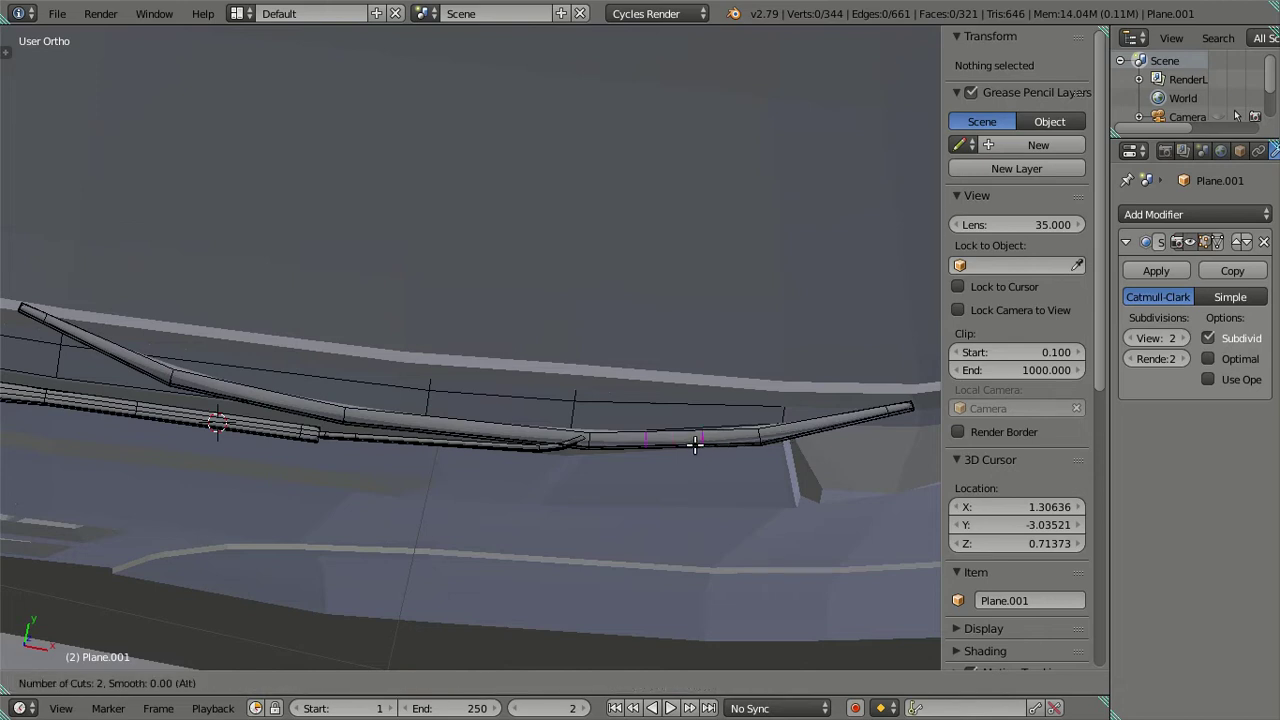
pyautogui.click(695, 444)
pyautogui.rightClick(695, 444)
pyautogui.hotkey('ctrl', 'r')
pyautogui.click(252, 396)
pyautogui.rightClick(260, 398)
pyautogui.press('Tab')
pyautogui.moveTo(267, 399)
pyautogui.mouseDown(button='middle')
pyautogui.moveTo(443, 440)
pyautogui.moveTo(434, 386)
pyautogui.moveTo(576, 380)
pyautogui.moveTo(660, 340)
pyautogui.moveTo(631, 323)
pyautogui.moveTo(351, 315)
pyautogui.moveTo(571, 397)
pyautogui.moveTo(354, 406)
pyautogui.moveTo(411, 409)
pyautogui.moveTo(483, 455)
pyautogui.moveTo(483, 443)
pyautogui.mouseUp(button='middle')
# Step: Back out the two trial loops, then zoom in and select the arm's open-end edge
pyautogui.press('Tab')
pyautogui.keyDown('alt'); pyautogui.rightClick(366, 304); pyautogui.keyUp('alt')
pyautogui.keyDown('alt'); pyautogui.rightClick(369, 287); pyautogui.keyUp('alt')
pyautogui.press('a')
pyautogui.press('Tab')
pyautogui.moveTo(417, 324)
pyautogui.mouseDown(button='middle')
pyautogui.moveTo(445, 272)
pyautogui.moveTo(406, 270)
pyautogui.moveTo(480, 323)
pyautogui.moveTo(514, 403)
pyautogui.mouseUp(button='middle')
pyautogui.press('Tab')
pyautogui.scroll(2, 514, 403)
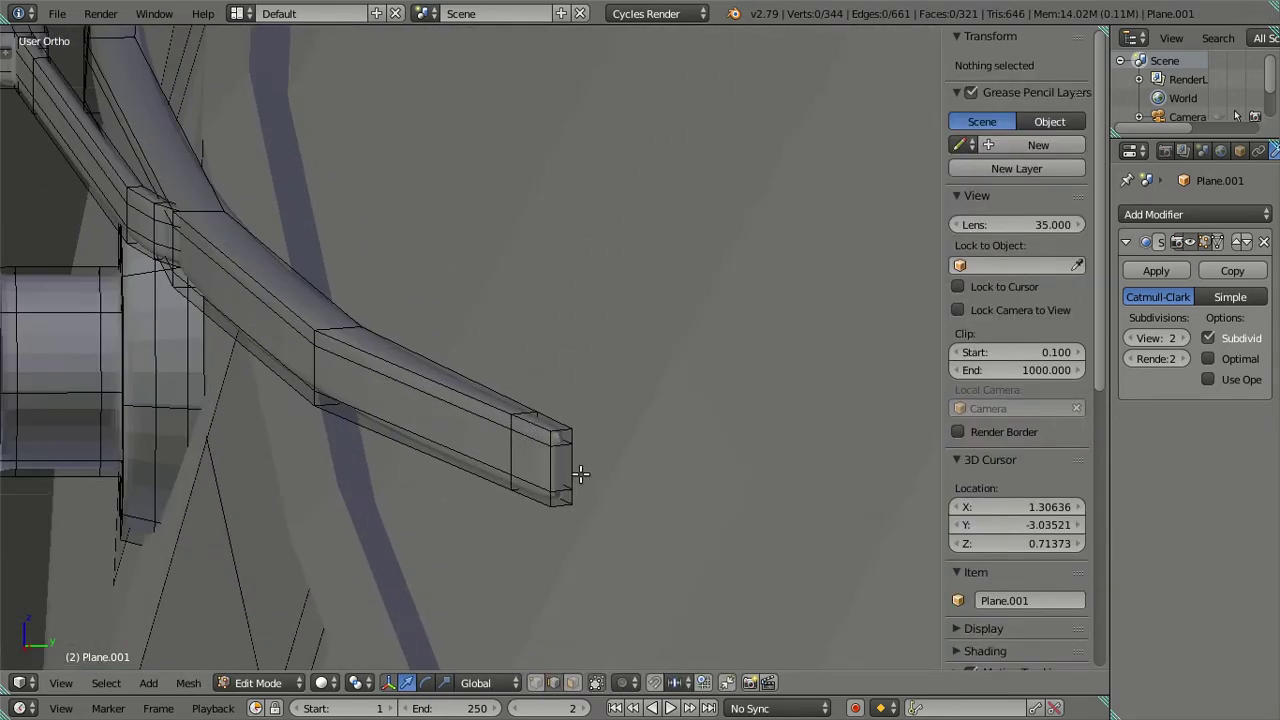
pyautogui.rightClick(572, 466)
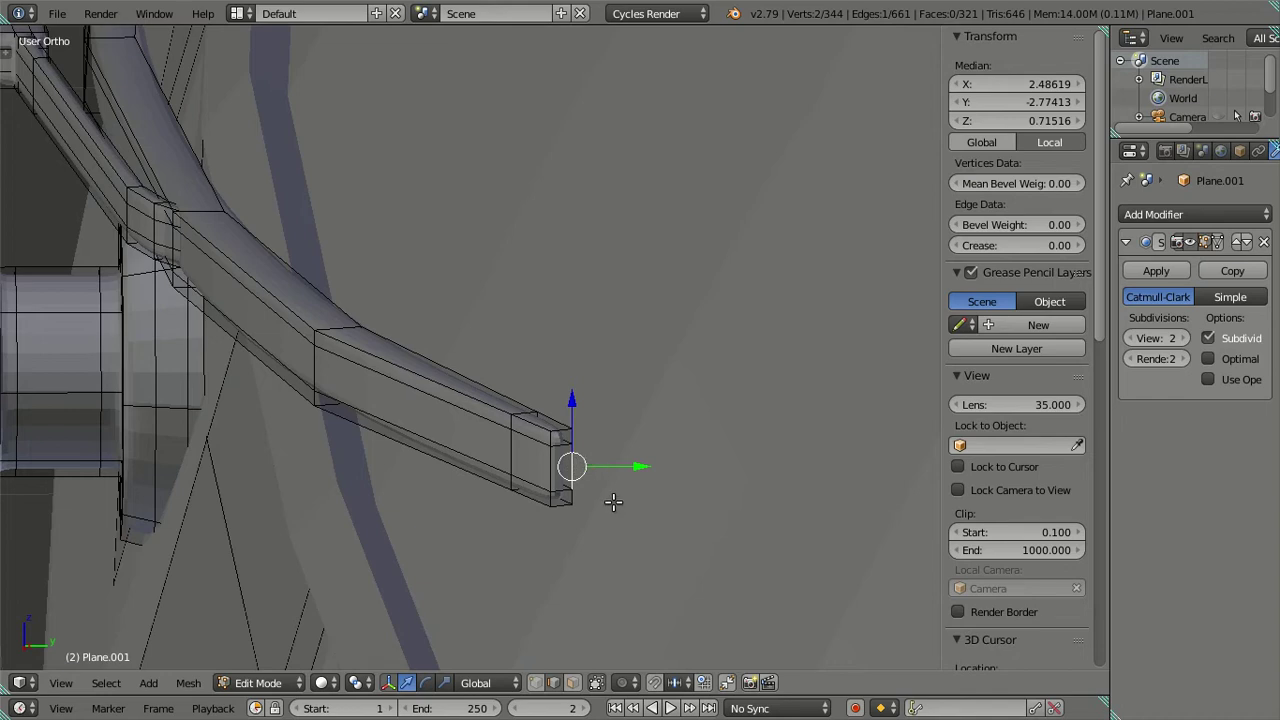
# Step: Cancel a trial extrude and select the end edges of both arm pieces
pyautogui.press('e')
pyautogui.rightClick(646, 366)
pyautogui.moveTo(646, 366)
pyautogui.mouseDown(button='middle')
pyautogui.moveTo(500, 376)
pyautogui.moveTo(479, 403)
pyautogui.mouseUp(button='middle')
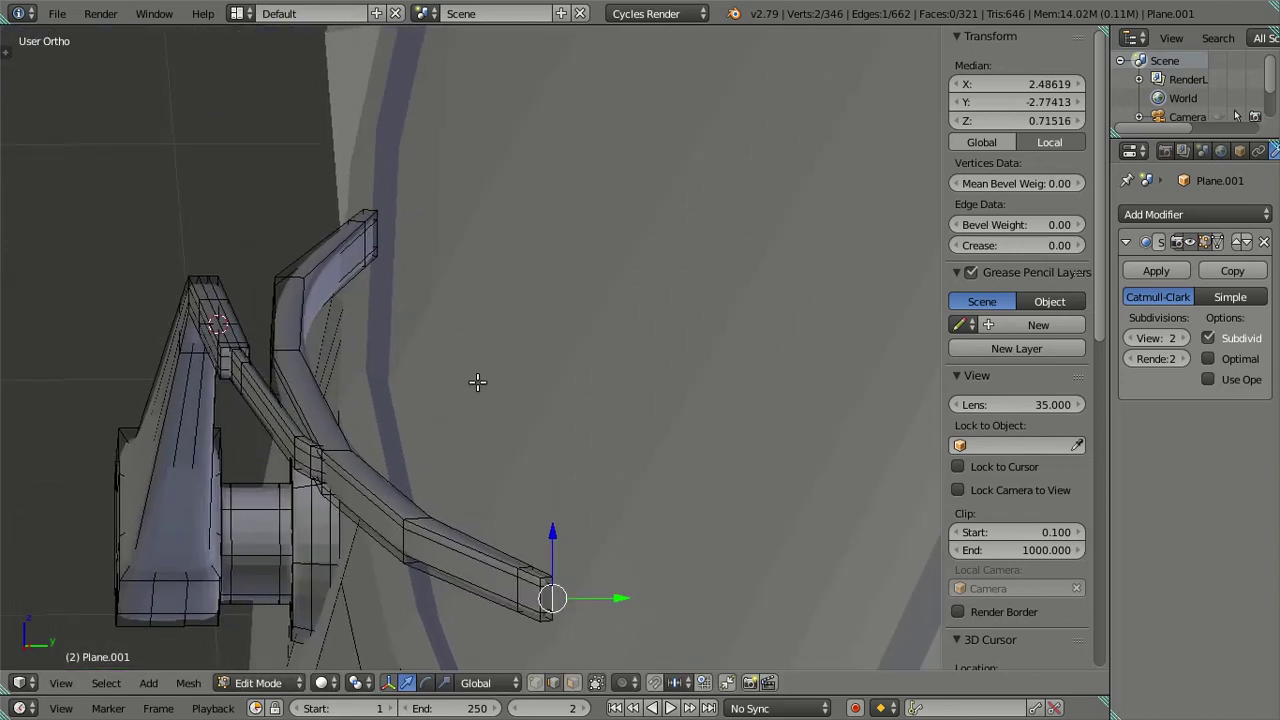
pyautogui.press('a')
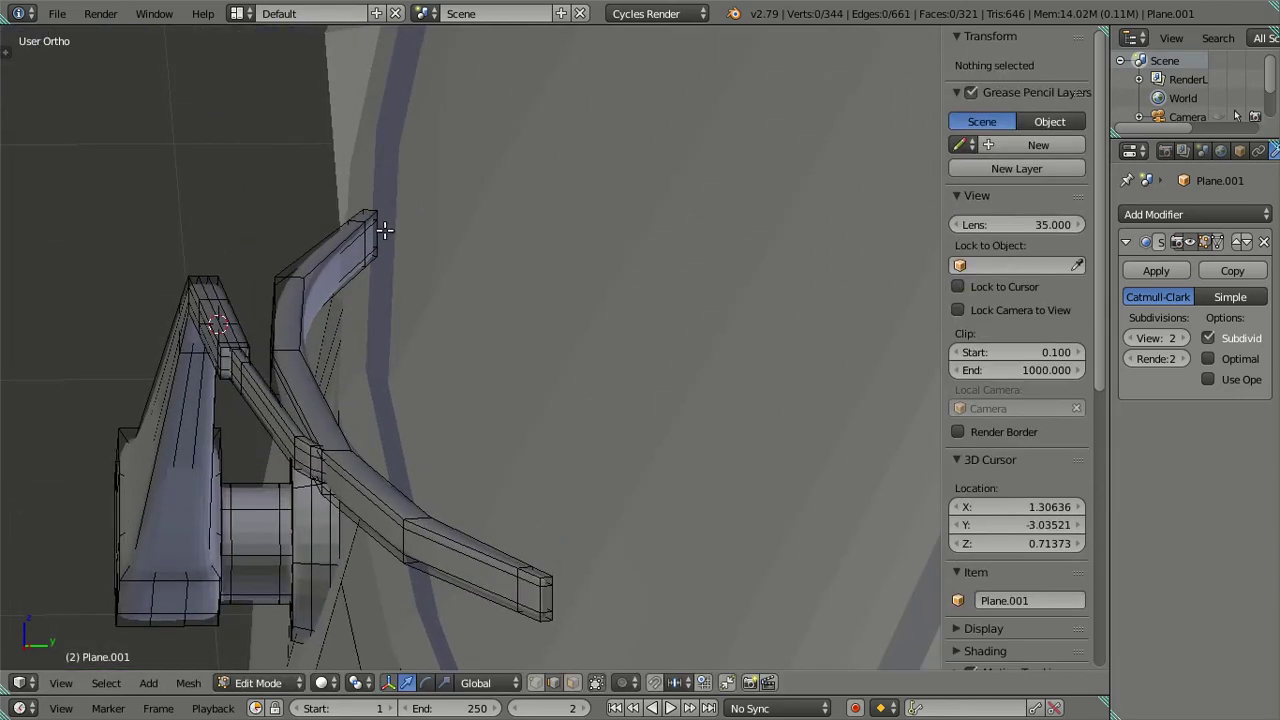
pyautogui.rightClick(384, 230)
pyautogui.keyDown('shift'); pyautogui.rightClick(552, 588); pyautogui.keyUp('shift')
# Step: Duplicate the two end edges, fill them into a face, and rotate it 90° about X
pyautogui.hotkey('shift', 'd')
pyautogui.rightClick(700, 456)
pyautogui.press('f')
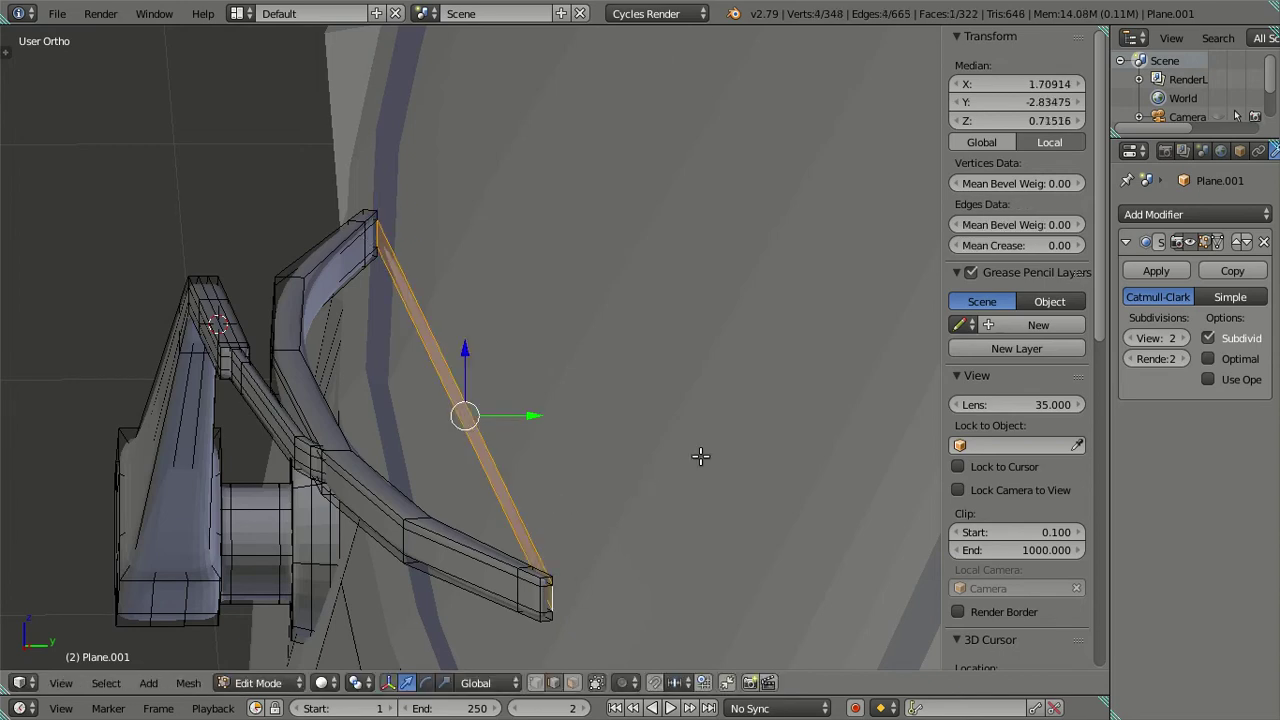
pyautogui.moveTo(596, 485); pyautogui.dragTo(475, 492, button='middle')
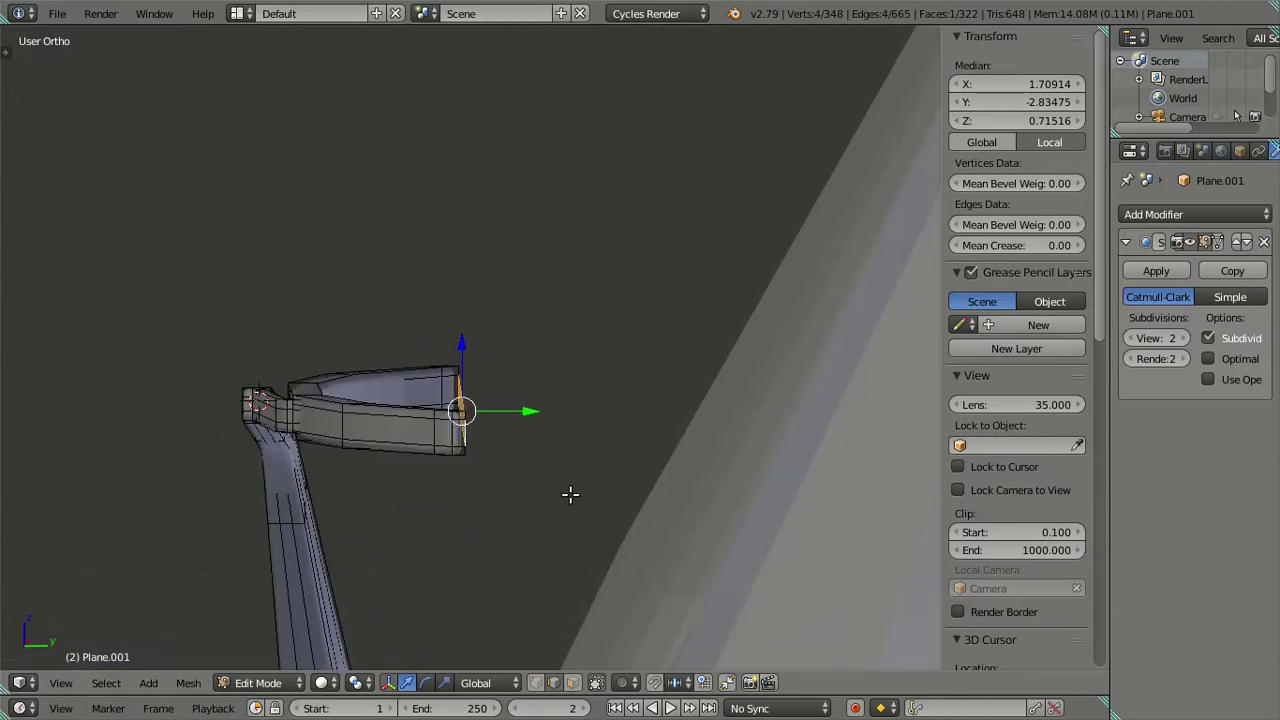
pyautogui.write('rx90')
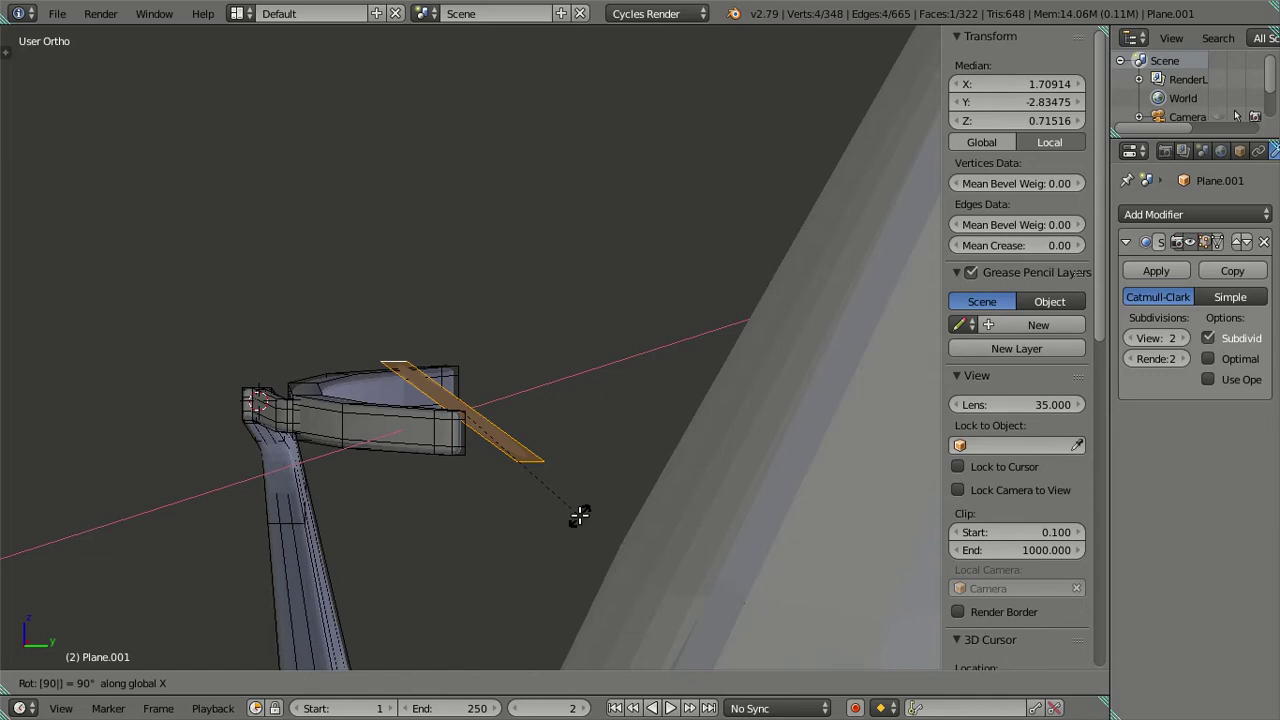
pyautogui.press('Return')
pyautogui.scroll(5, 566, 529)
pyautogui.moveTo(566, 529)
pyautogui.mouseDown(button='middle')
pyautogui.moveTo(644, 543)
pyautogui.moveTo(540, 529)
pyautogui.moveTo(429, 580)
pyautogui.moveTo(568, 483)
pyautogui.mouseUp(button='middle')
# Step: Snap the strip's near end onto the lower arm piece's end edge via the 3D cursor
pyautogui.rightClick(550, 484)
pyautogui.hotkey('shift', 's')
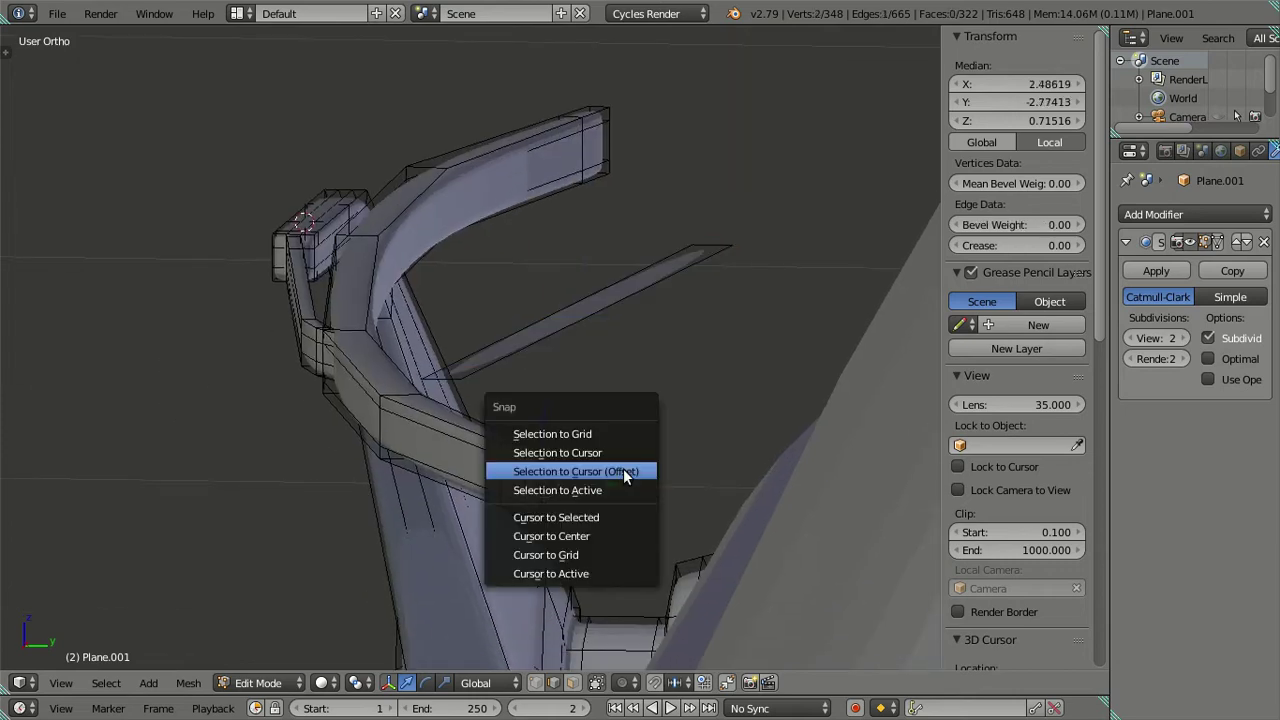
pyautogui.click(608, 517)
pyautogui.rightClick(452, 381)
pyautogui.rightClick(451, 385)
pyautogui.hotkey('shift', 's')
pyautogui.click(540, 329)
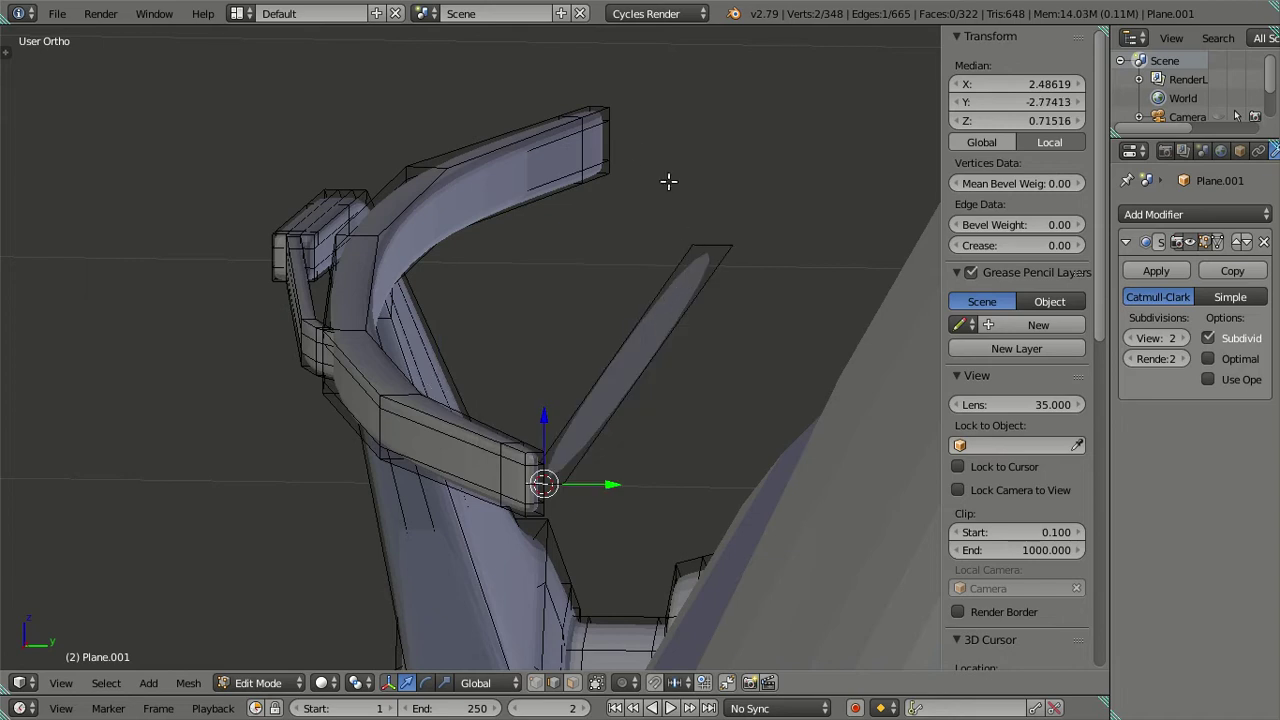
# Step: Snap the strip's far end onto the top arm piece's end edge via the 3D cursor
pyautogui.rightClick(613, 142)
pyautogui.hotkey('shift', 's')
pyautogui.click(651, 177)
pyautogui.rightClick(714, 234)
pyautogui.hotkey('shift', 's')
pyautogui.click(734, 166)
# Step: Select the strip face and its lower-end edge, trying scales that are cancelled
pyautogui.press('a')
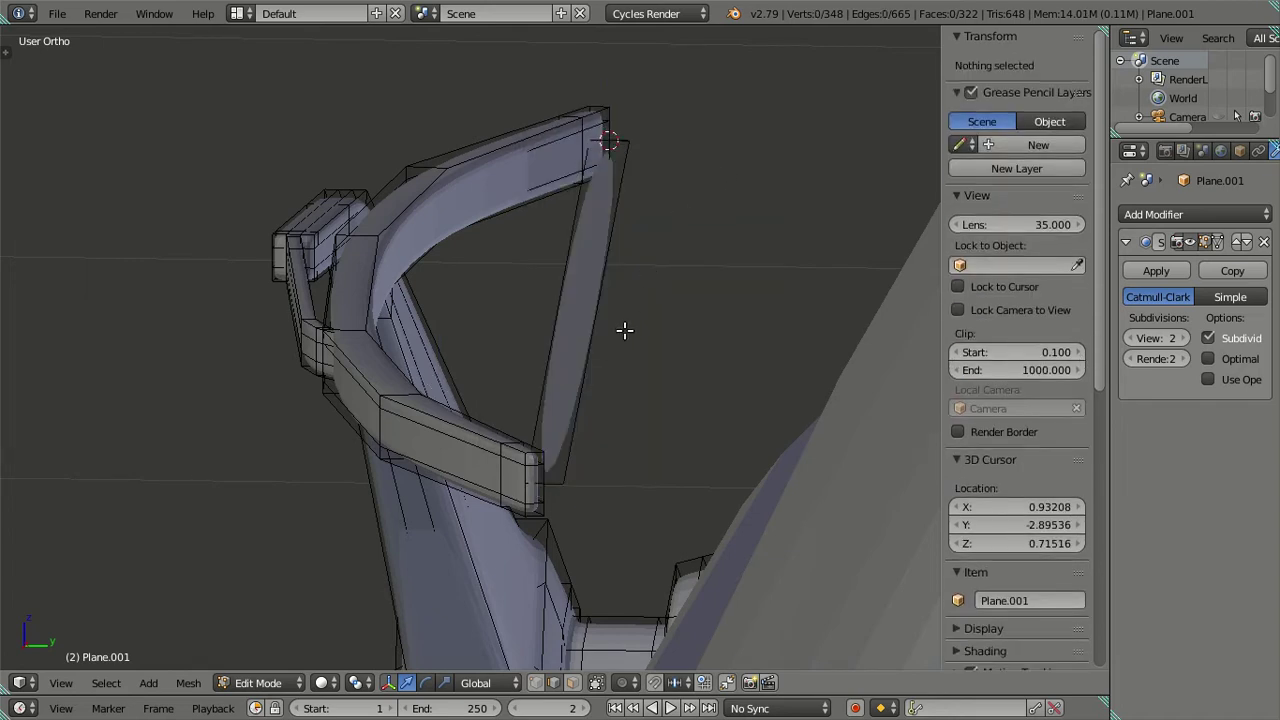
pyautogui.rightClick(571, 387)
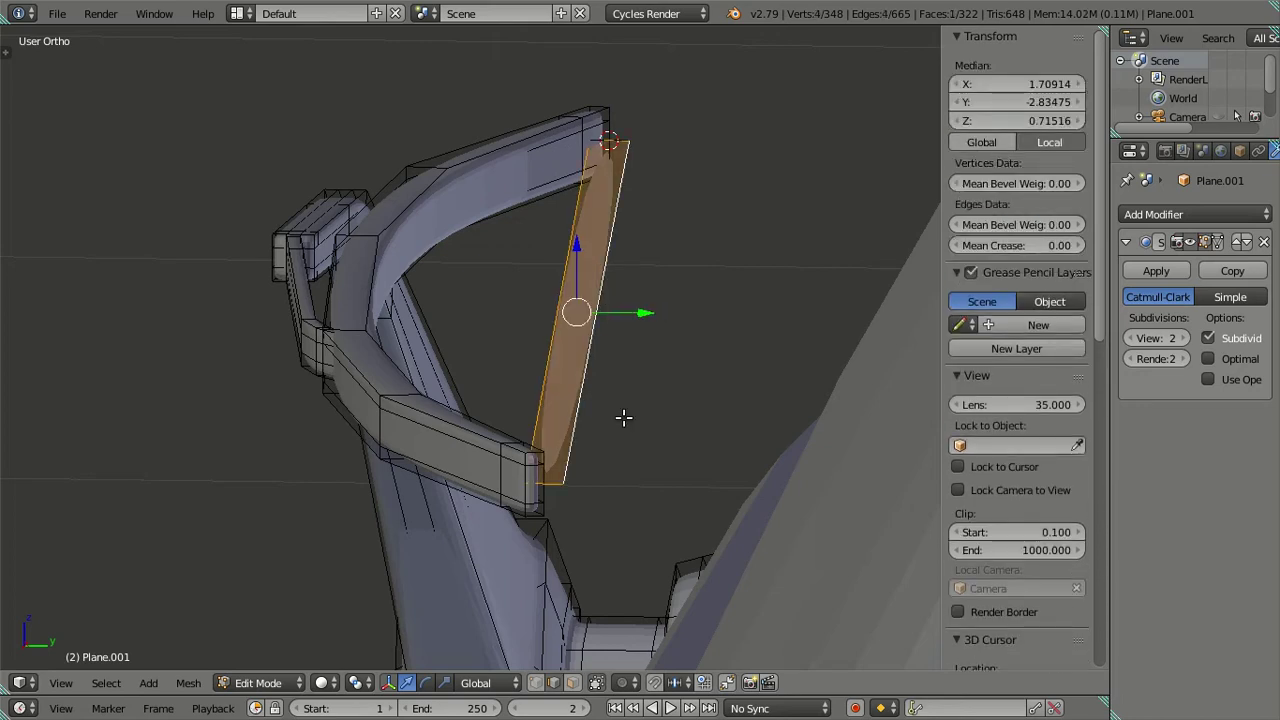
pyautogui.press('s')
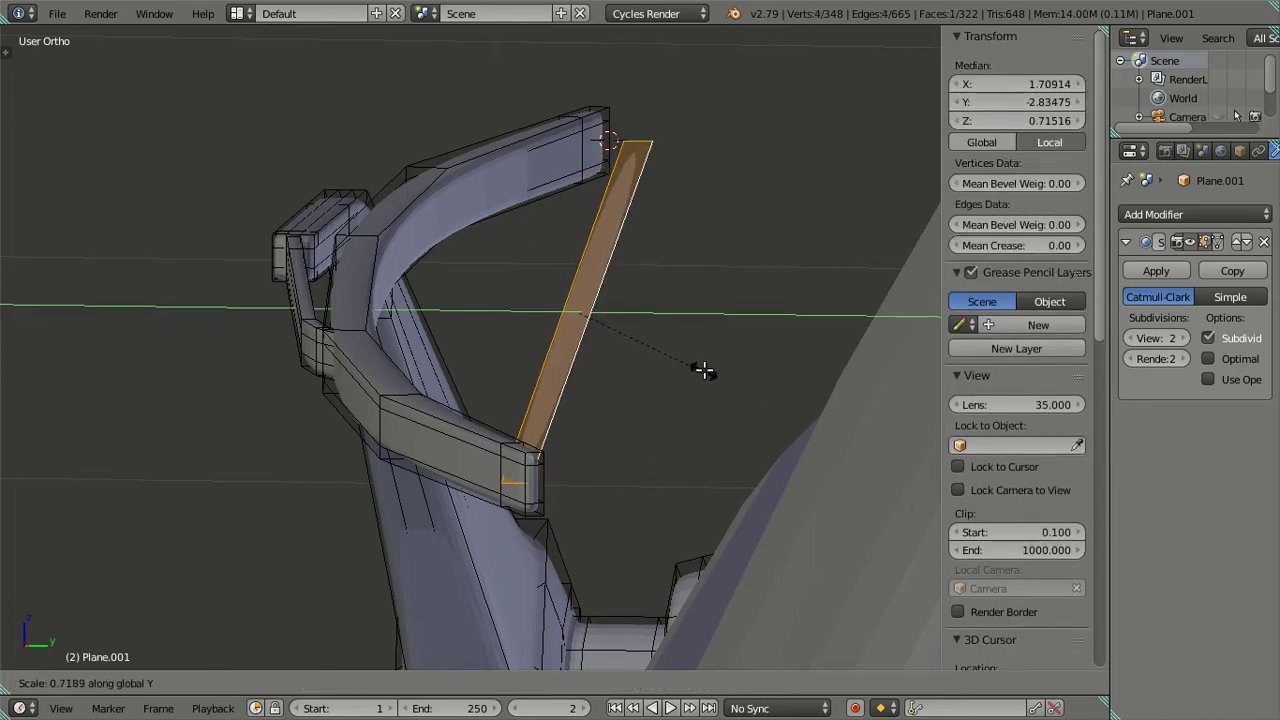
pyautogui.press('Escape')
pyautogui.scroll(2, 565, 571)
pyautogui.rightClick(619, 543)
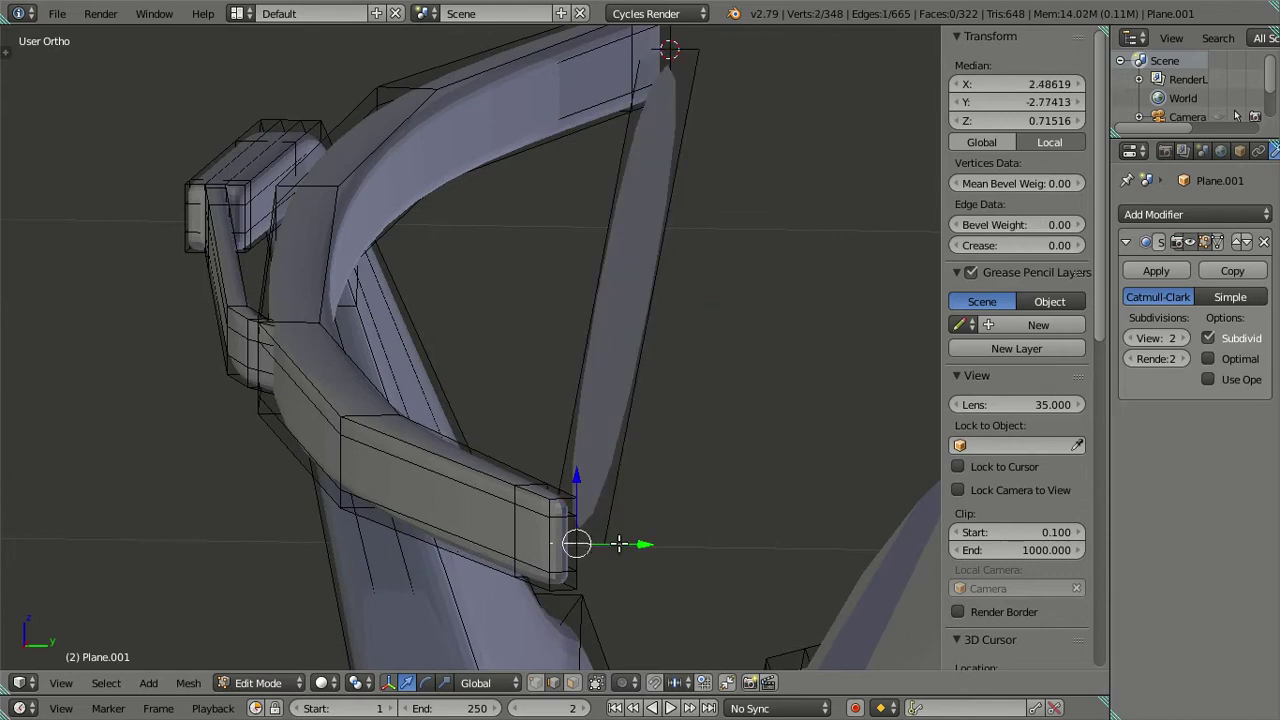
pyautogui.press('s')
pyautogui.press('Escape')
# Step: Cancel a trial scale on the arm's top edge, then select the whole strip face from above
pyautogui.keyDown('shift'); pyautogui.moveTo(694, 154); pyautogui.dragTo(620, 366, button='middle'); pyautogui.keyUp('shift')
pyautogui.rightClick(612, 358)
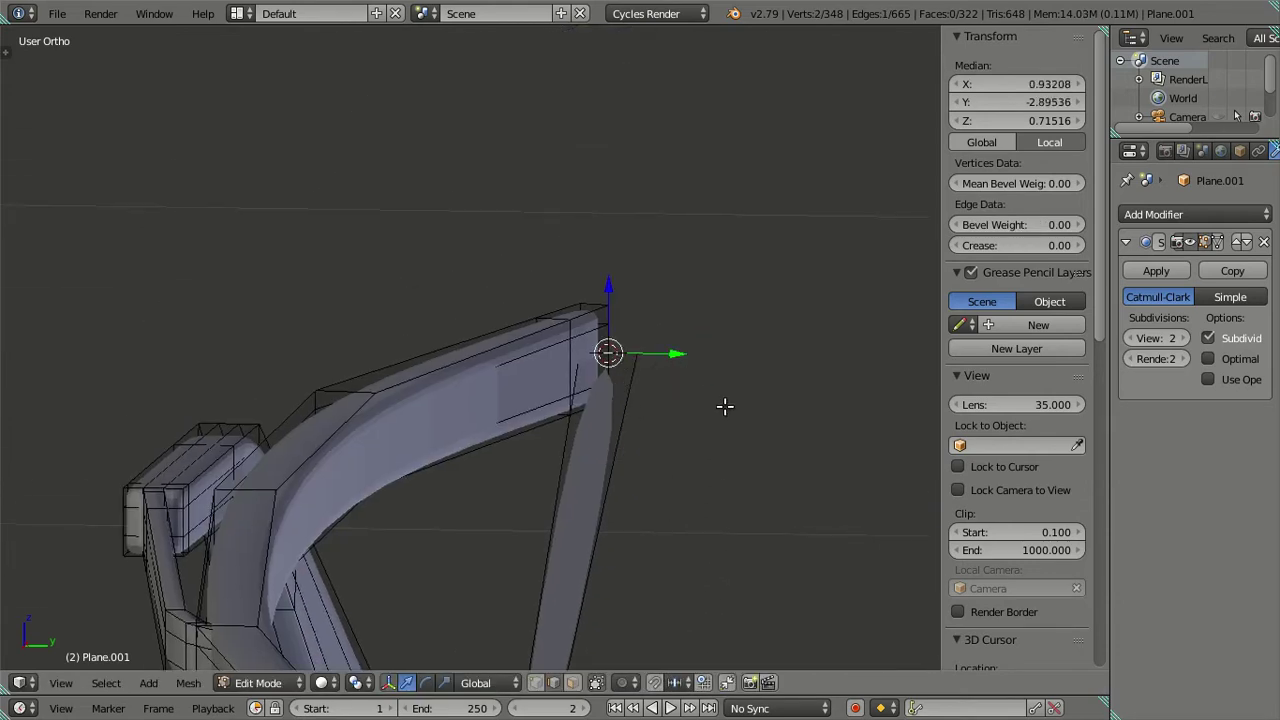
pyautogui.press('s')
pyautogui.press('Escape')
pyautogui.rightClick(545, 580)
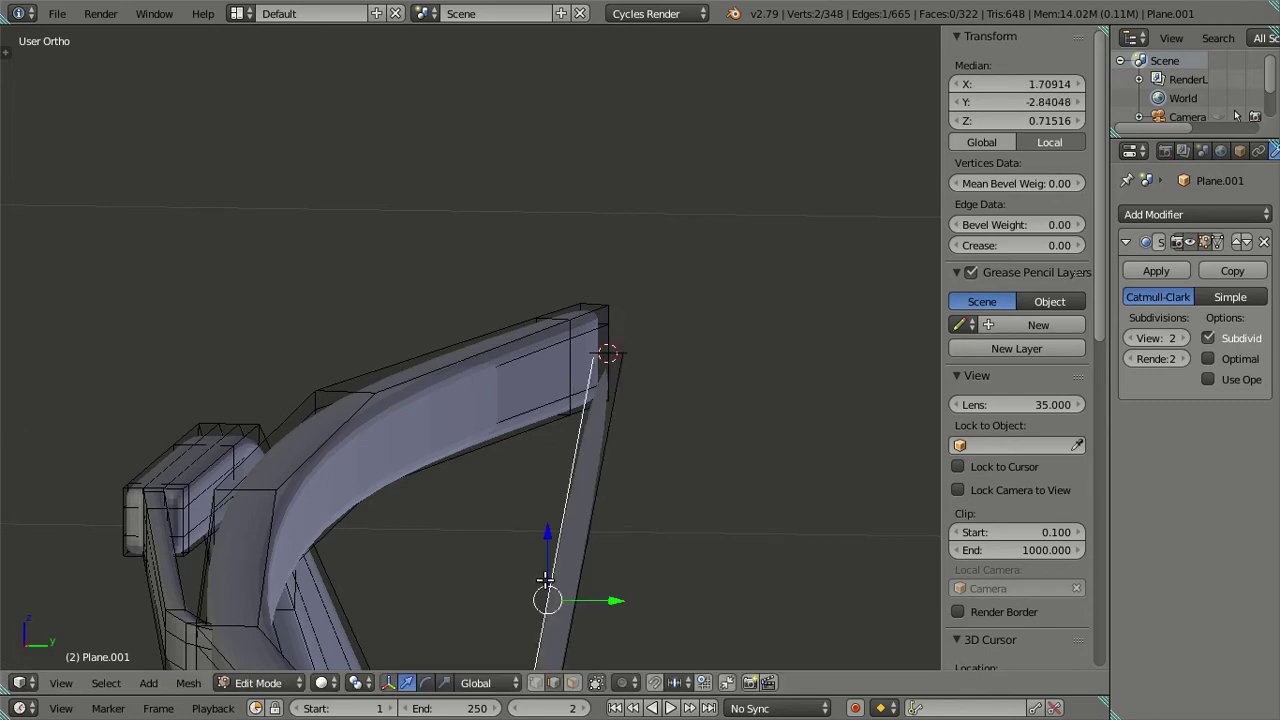
pyautogui.keyDown('shift'); pyautogui.rightClick(545, 580); pyautogui.keyUp('shift')
pyautogui.moveTo(545, 580)
pyautogui.mouseDown(button='middle')
pyautogui.moveTo(571, 521)
pyautogui.moveTo(567, 495)
pyautogui.moveTo(569, 555)
pyautogui.mouseUp(button='middle')
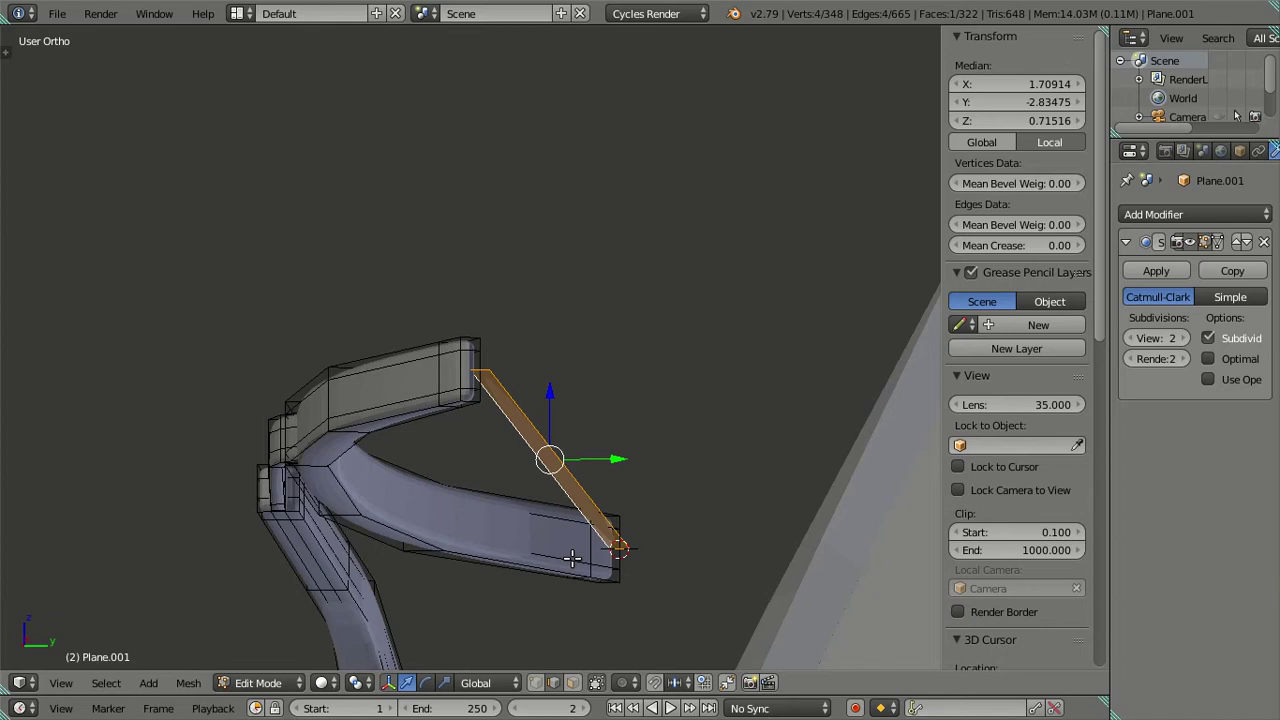
# Step: Extrude the flat strip face to give it thickness
pyautogui.press('e')
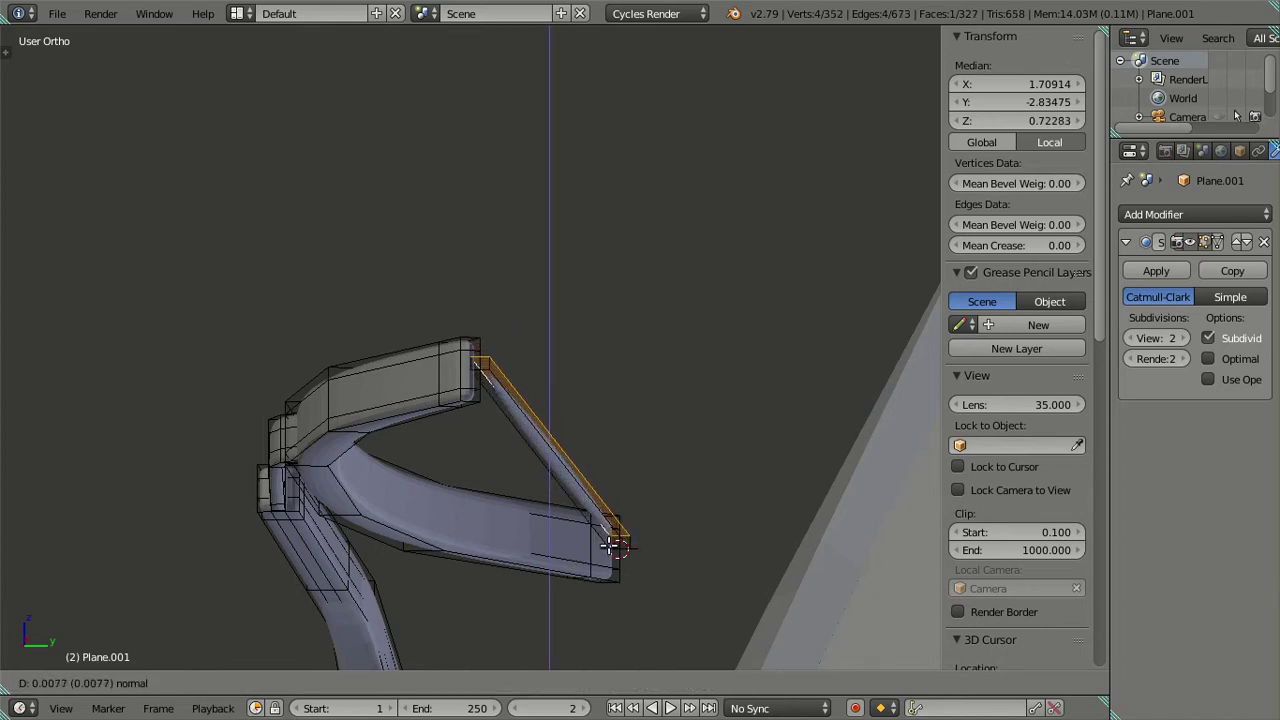
pyautogui.click(610, 545)
pyautogui.scroll(2, 569, 510)
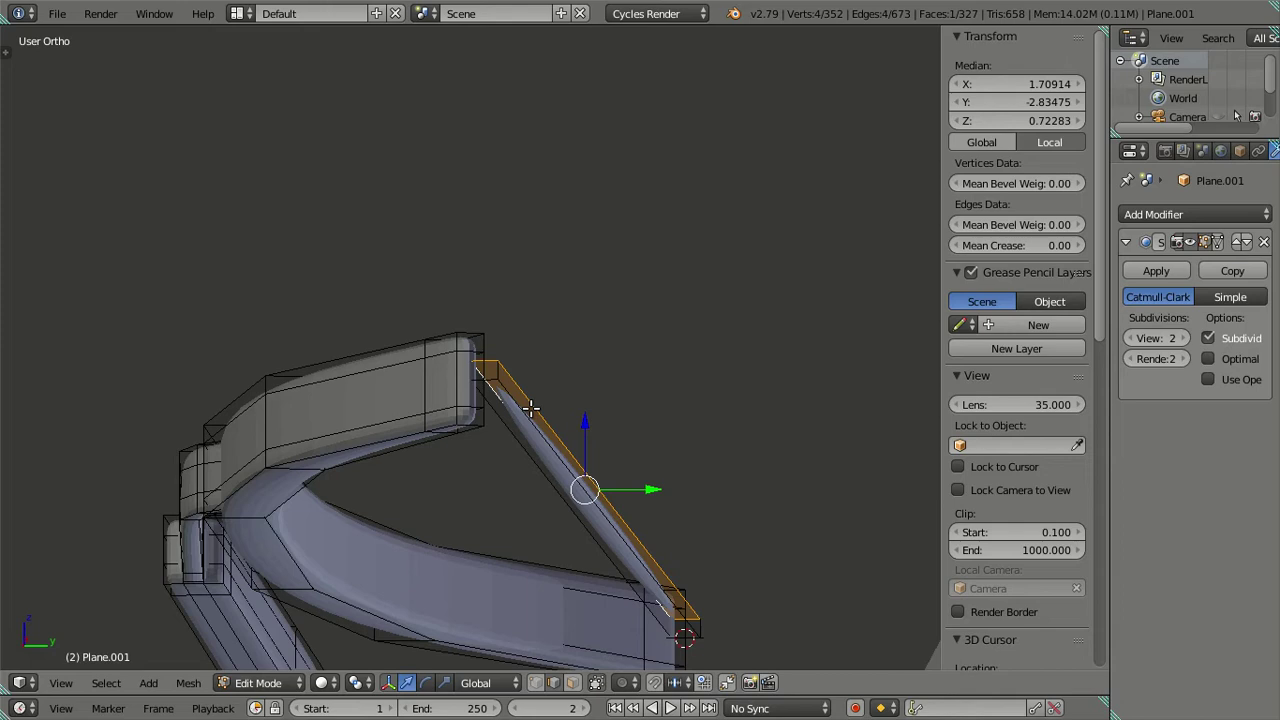
pyautogui.moveTo(713, 443)
pyautogui.mouseDown(button='middle')
pyautogui.moveTo(500, 428)
pyautogui.moveTo(429, 443)
pyautogui.moveTo(479, 457)
pyautogui.mouseUp(button='middle')
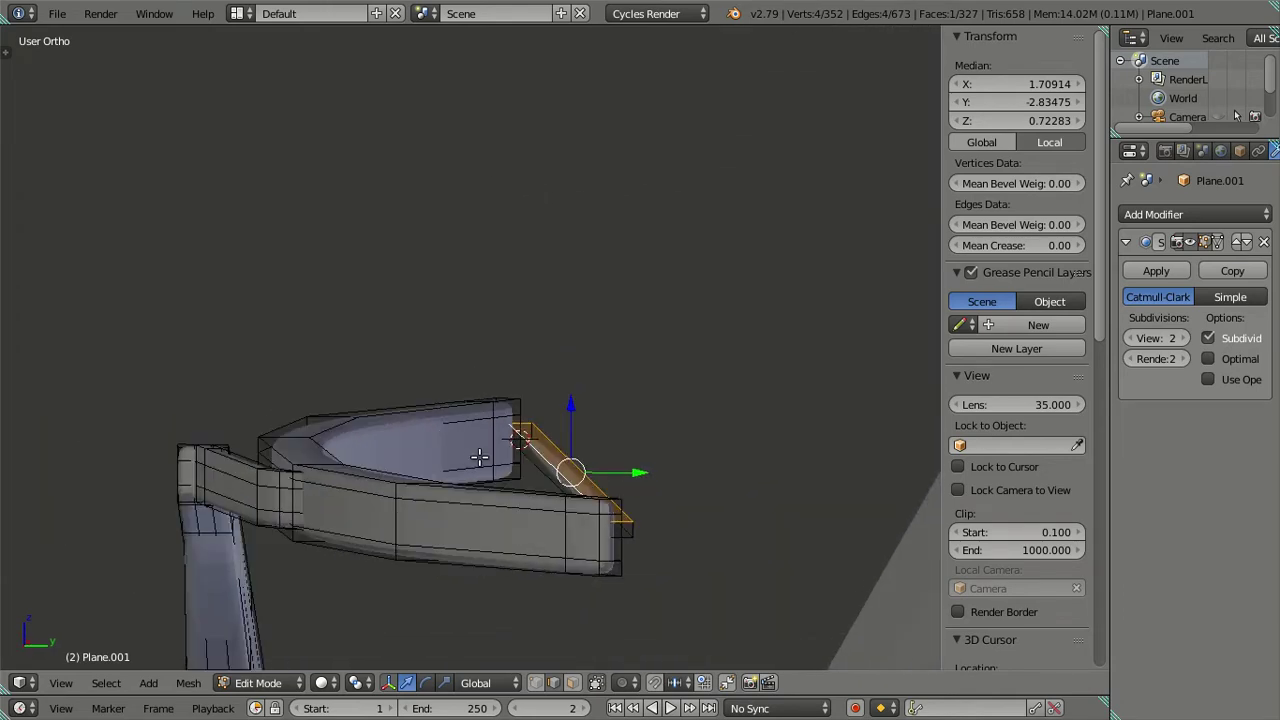
# Step: Select the whole strip and lower it slightly along Z in Right view
pyautogui.hotkey('ctrl', 'l')
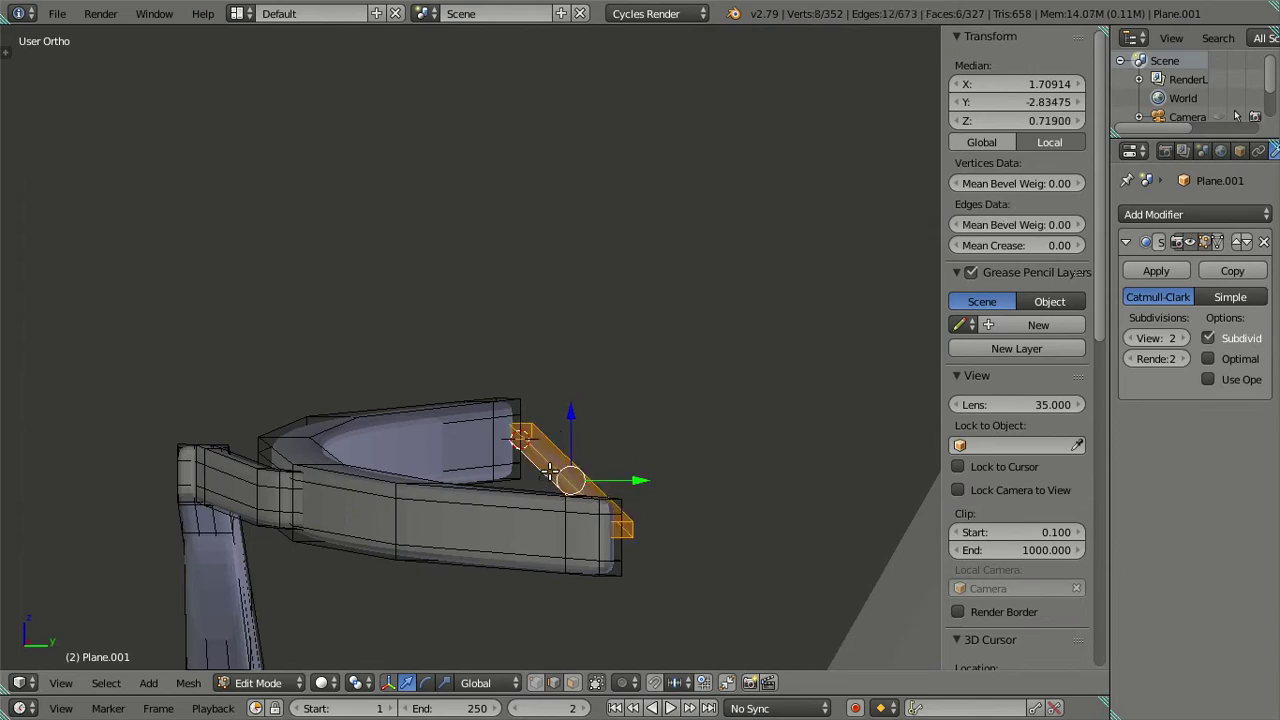
pyautogui.press('KP_3')
pyautogui.scroll(2, 634, 451)
pyautogui.keyDown('shift'); pyautogui.moveTo(634, 451); pyautogui.dragTo(522, 379, button='middle'); pyautogui.keyUp('shift')
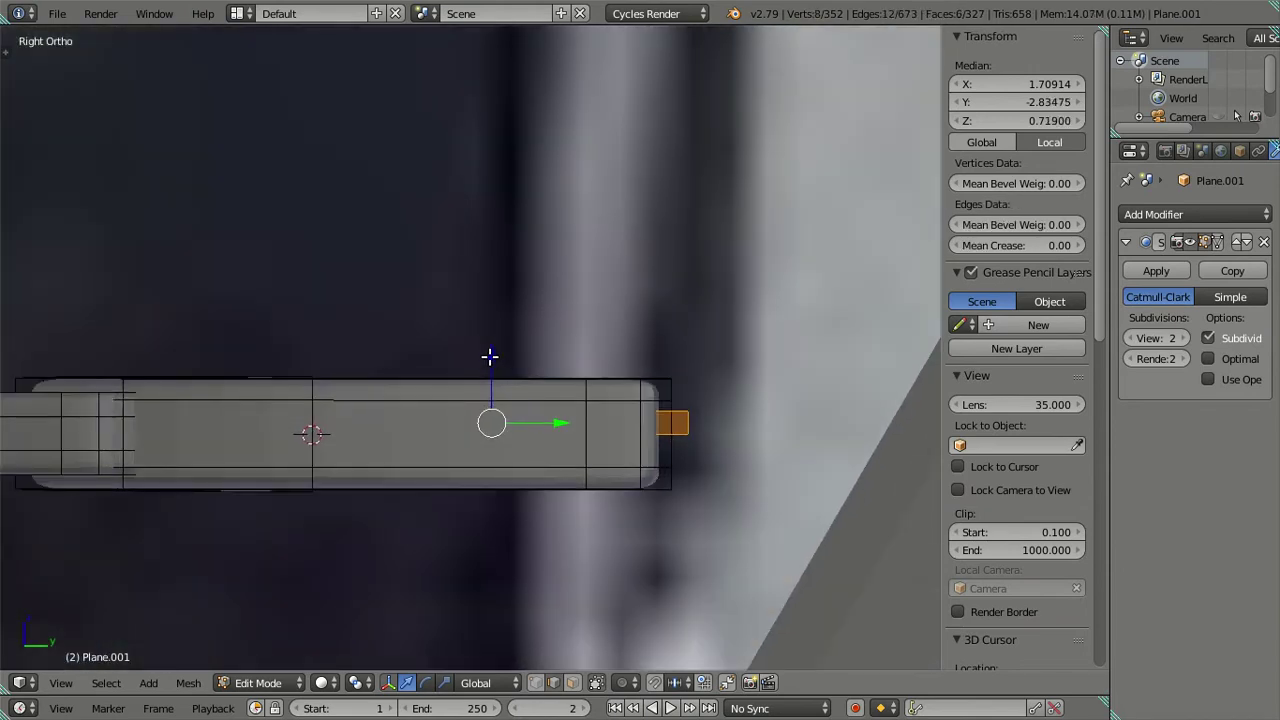
pyautogui.moveTo(490, 357); pyautogui.dragTo(486, 368)
pyautogui.press('a')
pyautogui.moveTo(486, 366)
pyautogui.mouseDown(button='middle')
pyautogui.moveTo(460, 471)
pyautogui.moveTo(463, 449)
pyautogui.mouseUp(button='middle')
pyautogui.scroll(2, 460, 471)
pyautogui.scroll(2, 400, 450)
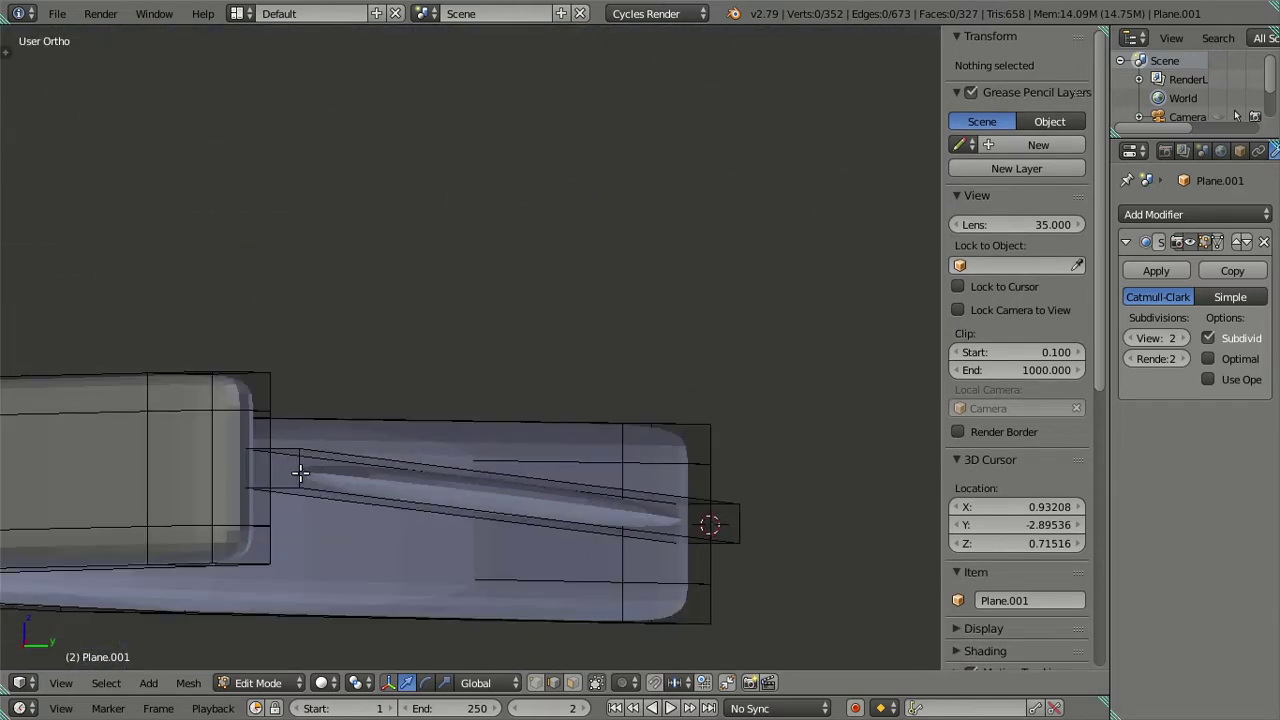
# Step: Add loop cuts along the bar, then dissolve the unwanted edge loops
pyautogui.hotkey('ctrl', 'r')
pyautogui.scroll(3, 300, 473)
pyautogui.click(300, 473)
pyautogui.rightClick(300, 474)
pyautogui.scroll(2, 361, 484)
pyautogui.keyDown('alt'); pyautogui.keyDown('shift'); pyautogui.rightClick(336, 517); pyautogui.keyUp('shift'); pyautogui.keyUp('alt')
pyautogui.keyDown('alt'); pyautogui.keyDown('shift'); pyautogui.rightClick(334, 556); pyautogui.keyUp('shift'); pyautogui.keyUp('alt')
pyautogui.press('x')
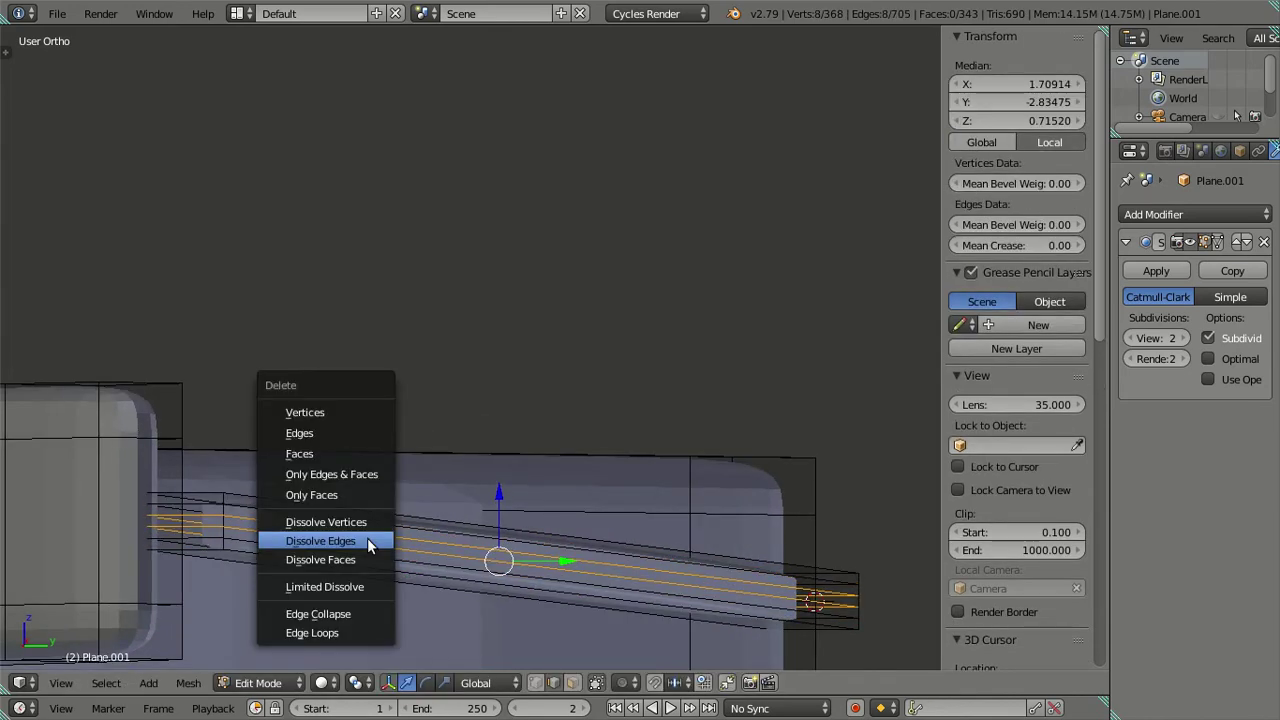
pyautogui.click(367, 538)
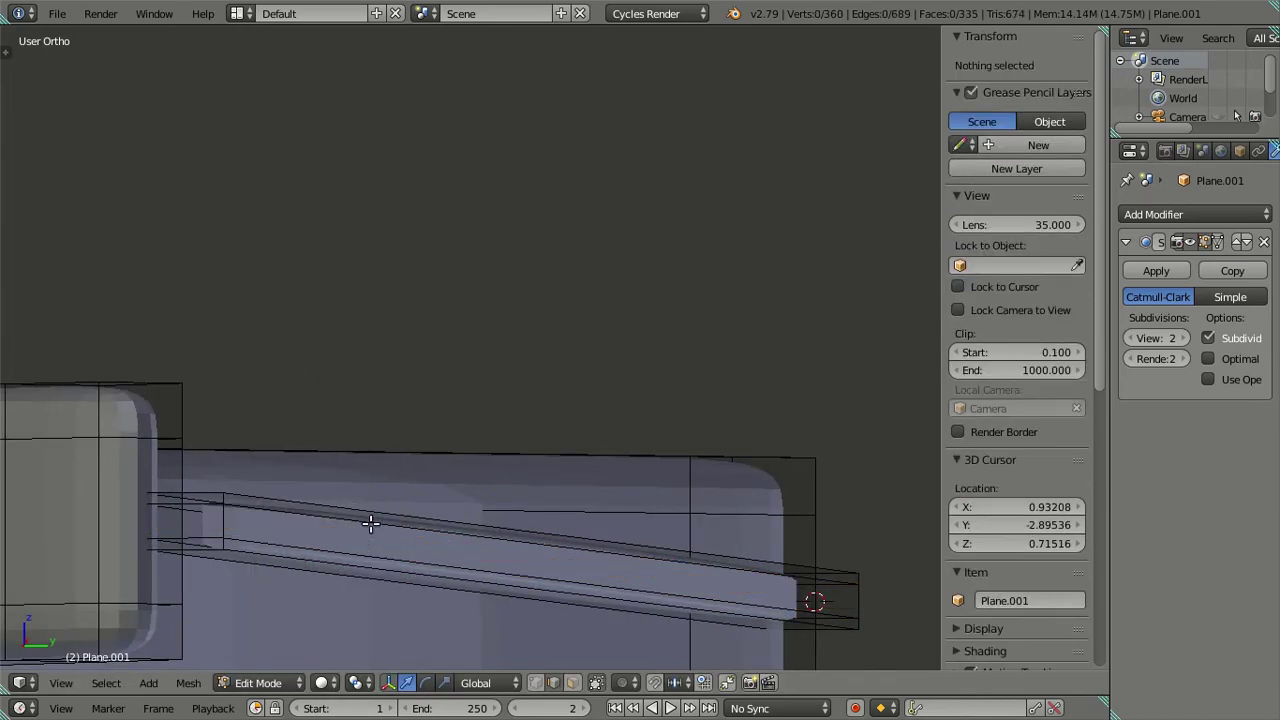
pyautogui.scroll(-2, 370, 523)
pyautogui.moveTo(371, 514); pyautogui.dragTo(400, 525, button='middle')
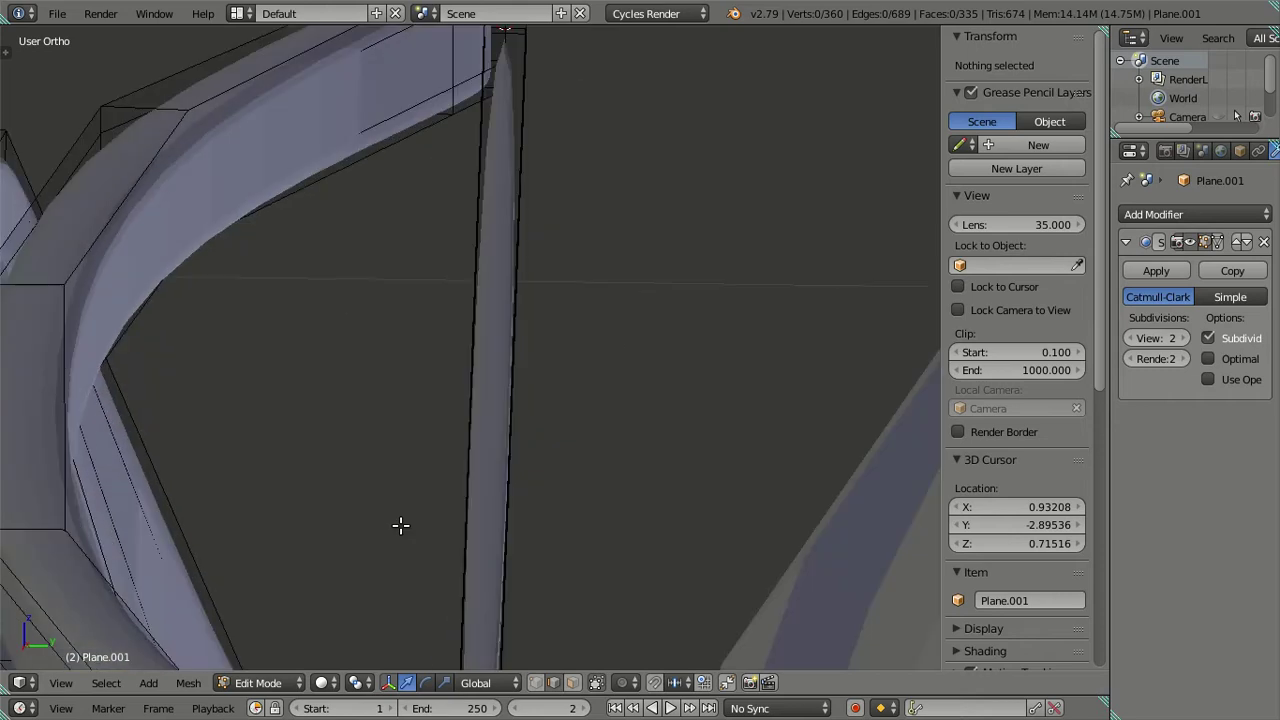
# Step: Lower the Subdivision modifier's viewport level to 0
pyautogui.scroll(-4, 474, 485)
pyautogui.scroll(4, 539, 501)
pyautogui.moveTo(480, 488)
pyautogui.mouseDown(button='middle')
pyautogui.moveTo(530, 498)
pyautogui.moveTo(414, 443)
pyautogui.moveTo(391, 489)
pyautogui.moveTo(217, 534)
pyautogui.moveTo(301, 493)
pyautogui.moveTo(246, 497)
pyautogui.moveTo(495, 448)
pyautogui.mouseUp(button='middle')
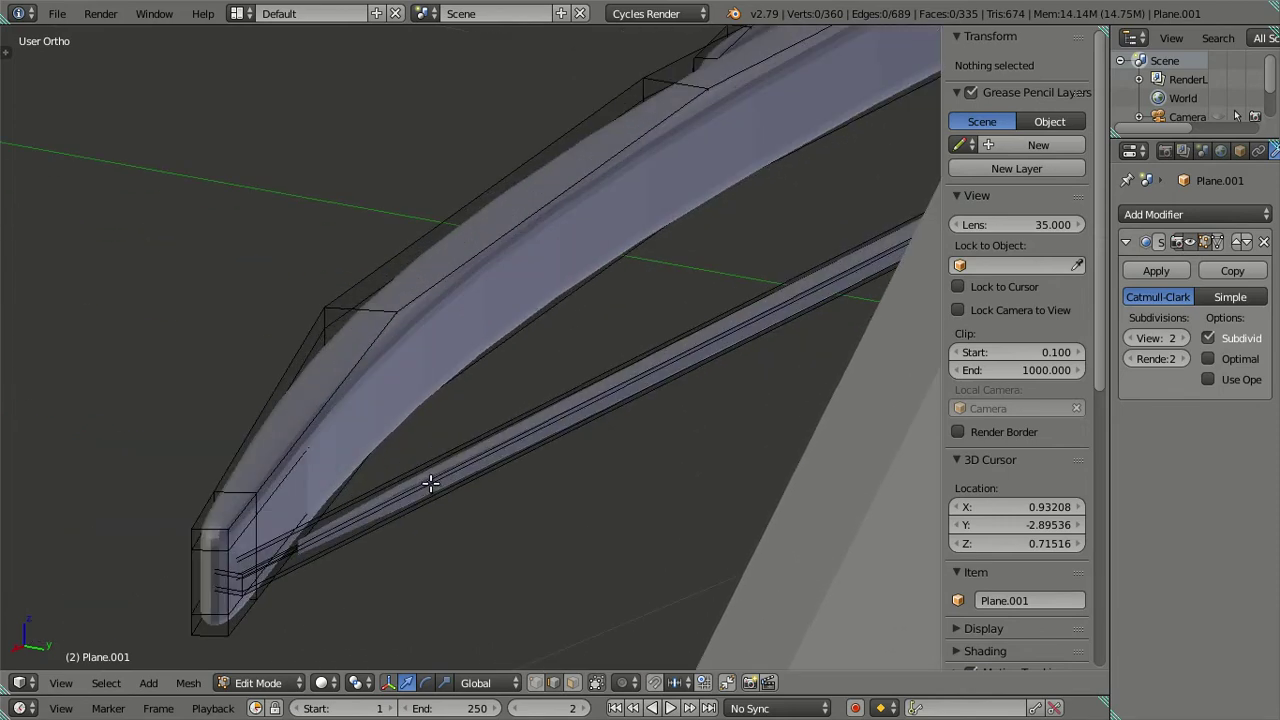
pyautogui.scroll(2, 430, 483)
pyautogui.scroll(-3, 430, 480)
pyautogui.moveTo(538, 394)
pyautogui.mouseDown(button='middle')
pyautogui.moveTo(554, 406)
pyautogui.moveTo(600, 371)
pyautogui.mouseUp(button='middle')
pyautogui.click(1131, 338)
pyautogui.click(1131, 338)
pyautogui.moveTo(537, 343)
pyautogui.mouseDown(button='middle')
pyautogui.moveTo(579, 380)
pyautogui.moveTo(520, 545)
pyautogui.mouseUp(button='middle')
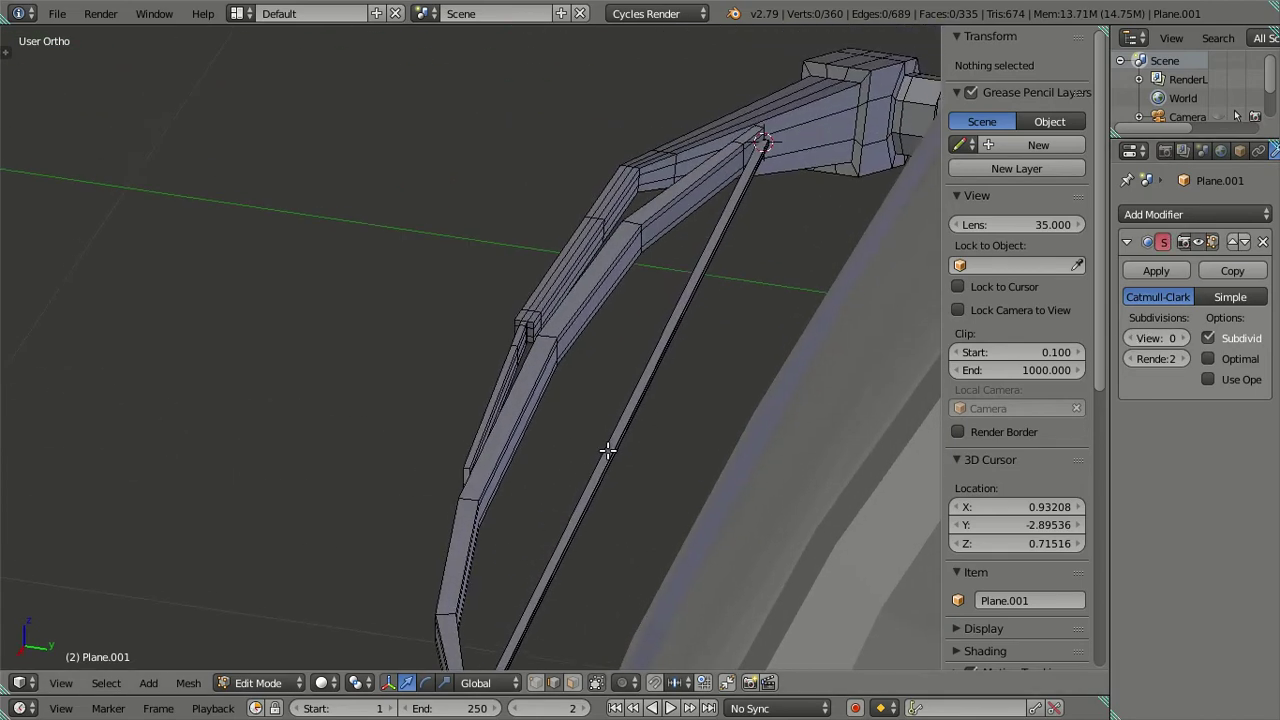
# Step: Cut many edge loops across the rod, then dissolve the extra loops
pyautogui.hotkey('ctrl', 'r')
pyautogui.scroll(10, 608, 450)
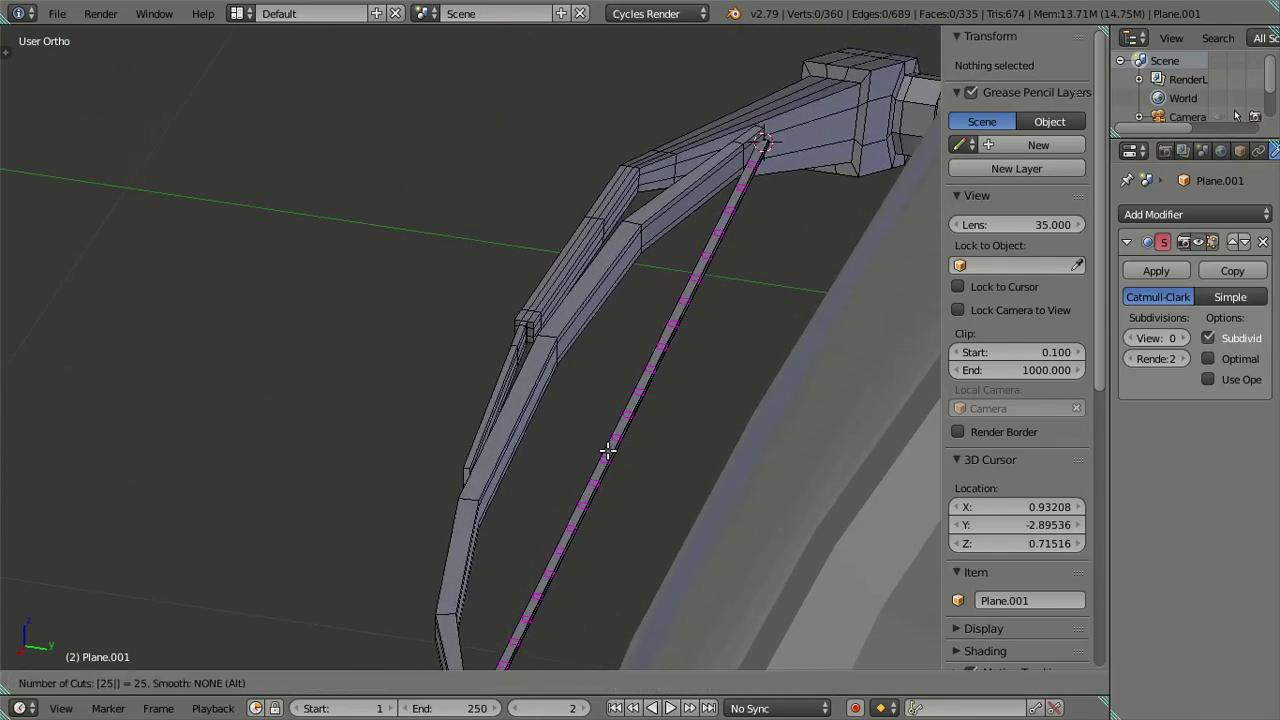
pyautogui.click(608, 450)
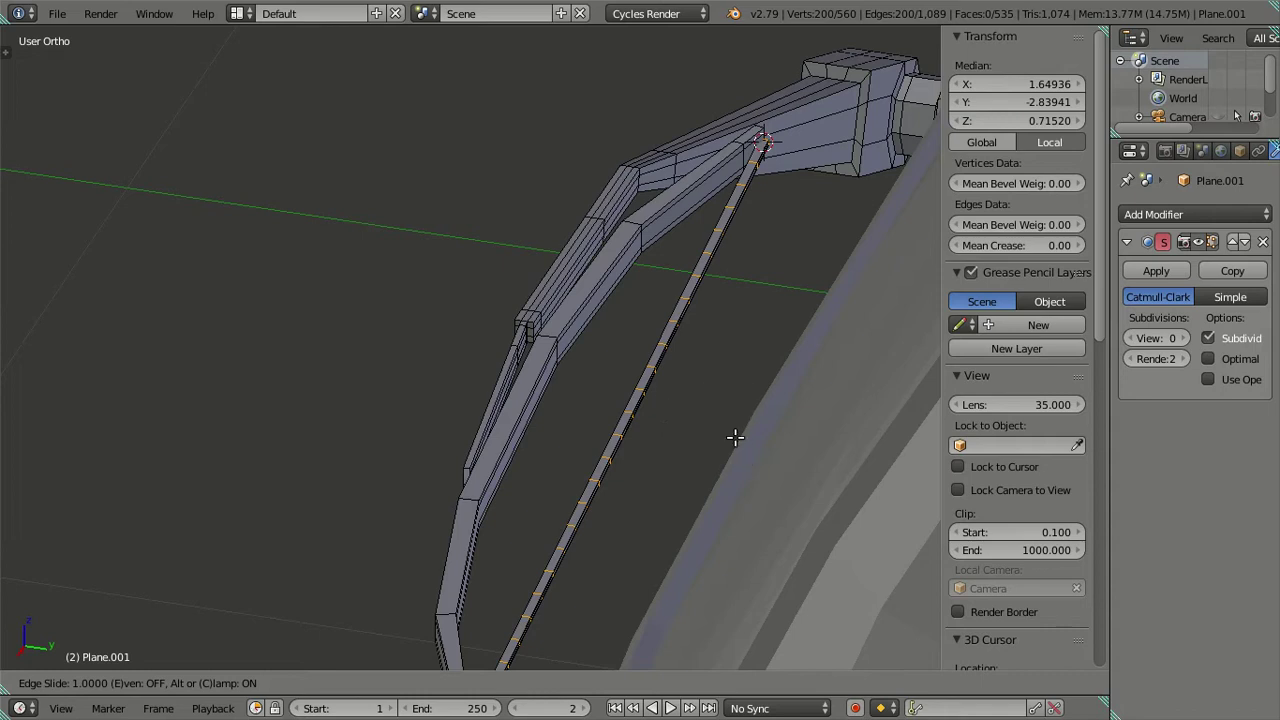
pyautogui.click(724, 340)
pyautogui.scroll(2, 634, 514)
pyautogui.scroll(2, 600, 494)
pyautogui.scroll(2, 428, 318)
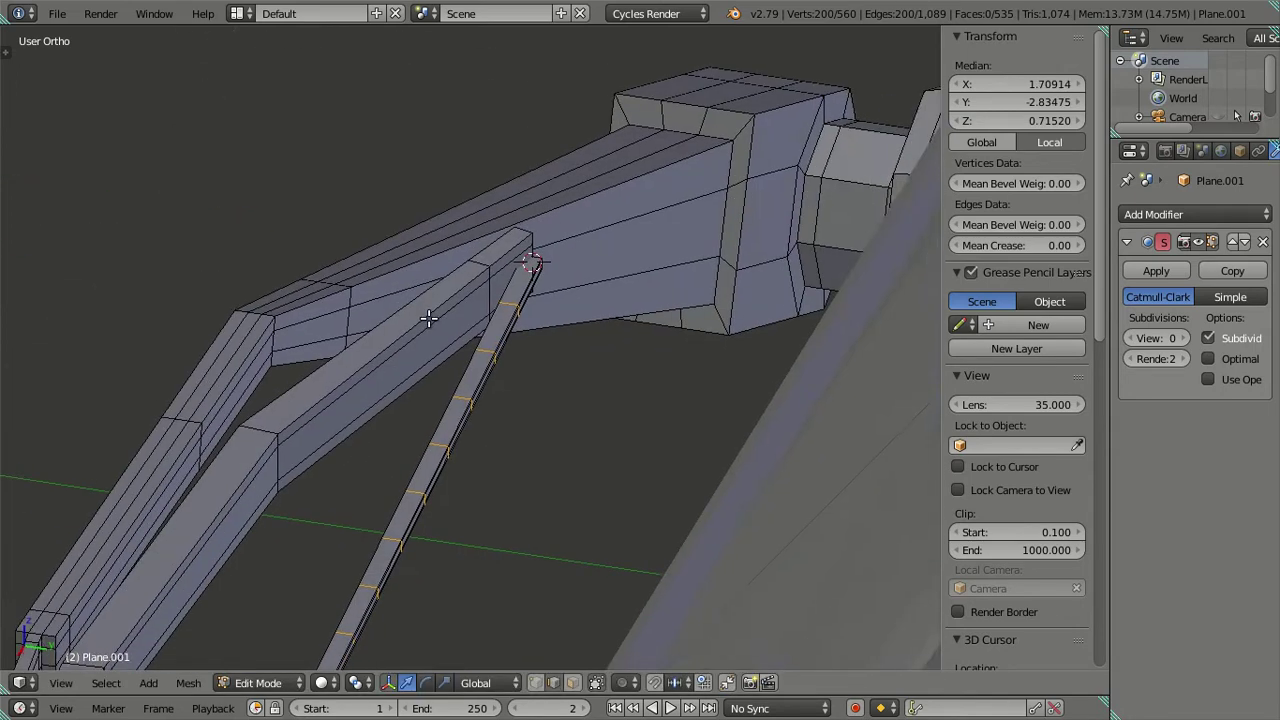
pyautogui.scroll(3, 428, 318)
pyautogui.scroll(-5, 538, 268)
pyautogui.moveTo(500, 420)
pyautogui.mouseDown(button='middle')
pyautogui.moveTo(509, 197)
pyautogui.moveTo(289, 540)
pyautogui.mouseUp(button='middle')
pyautogui.scroll(4, 502, 396)
pyautogui.press('x')
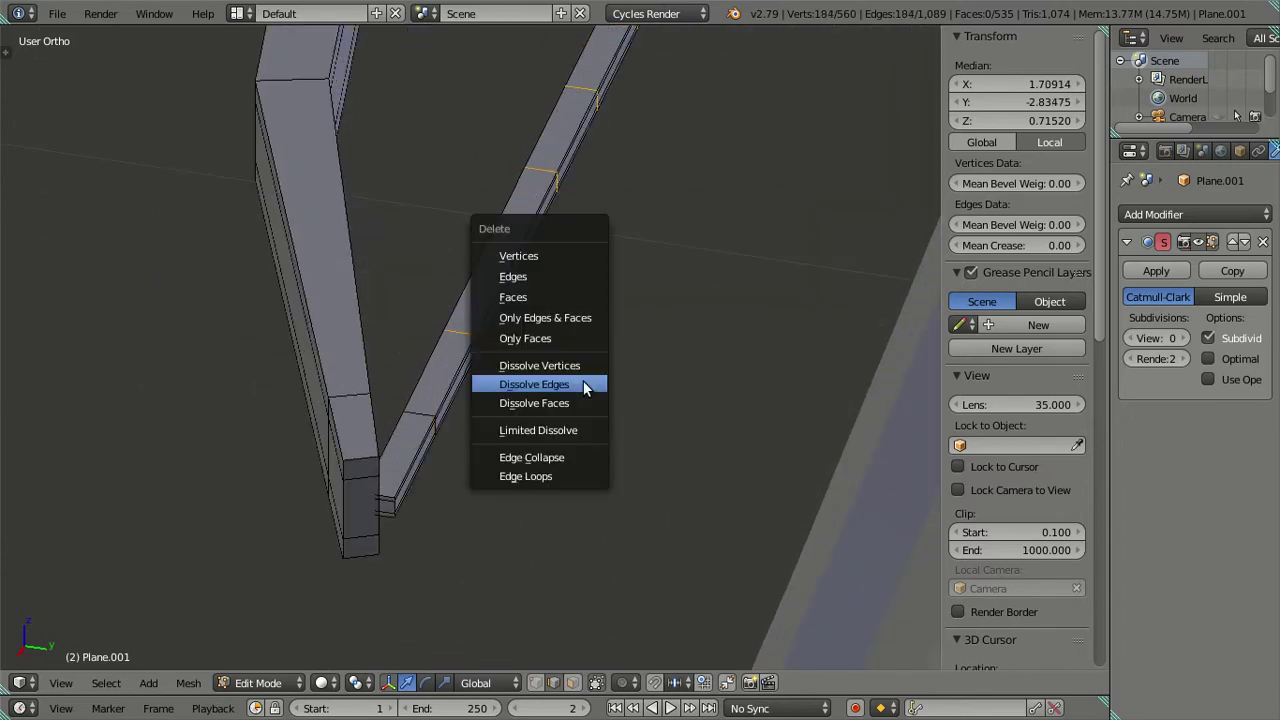
pyautogui.click(586, 380)
pyautogui.scroll(2, 443, 463)
# Step: Set the subdivision preview back to 2 in Object Mode, then resume mesh editing
pyautogui.press('Tab')
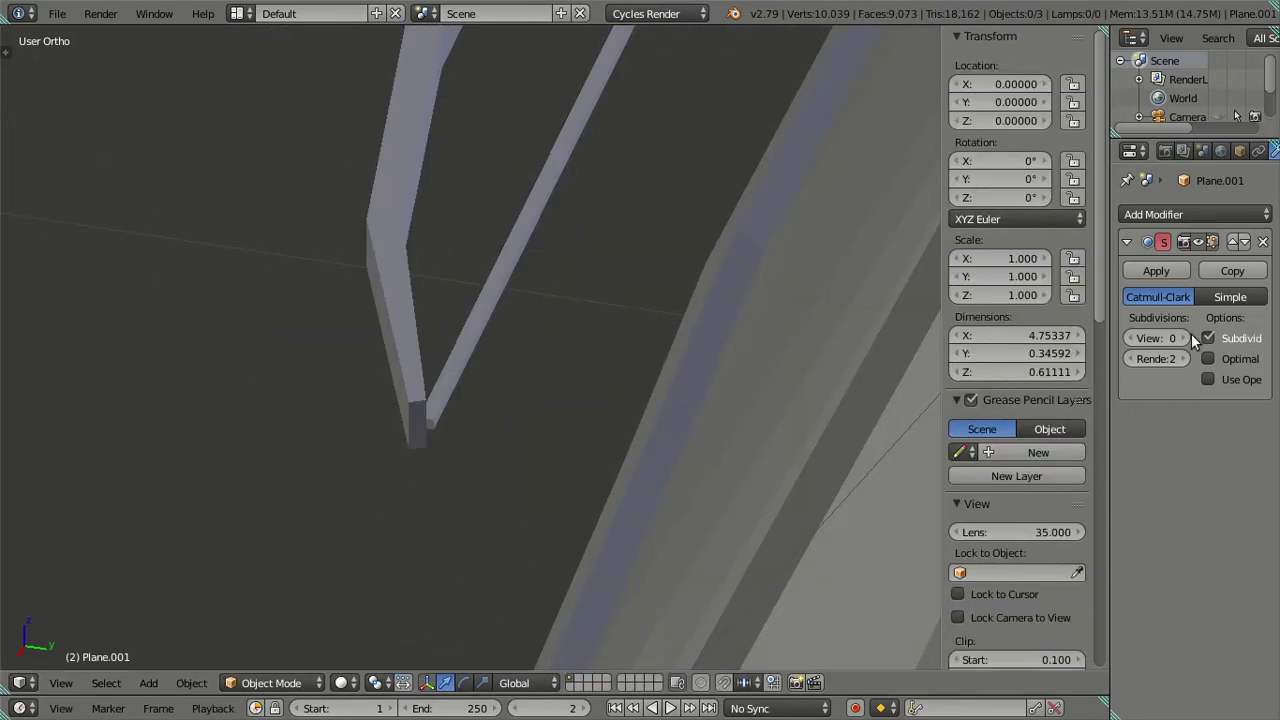
pyautogui.click(1184, 338)
pyautogui.click(1184, 338)
pyautogui.scroll(-2, 553, 333)
pyautogui.scroll(-2, 466, 542)
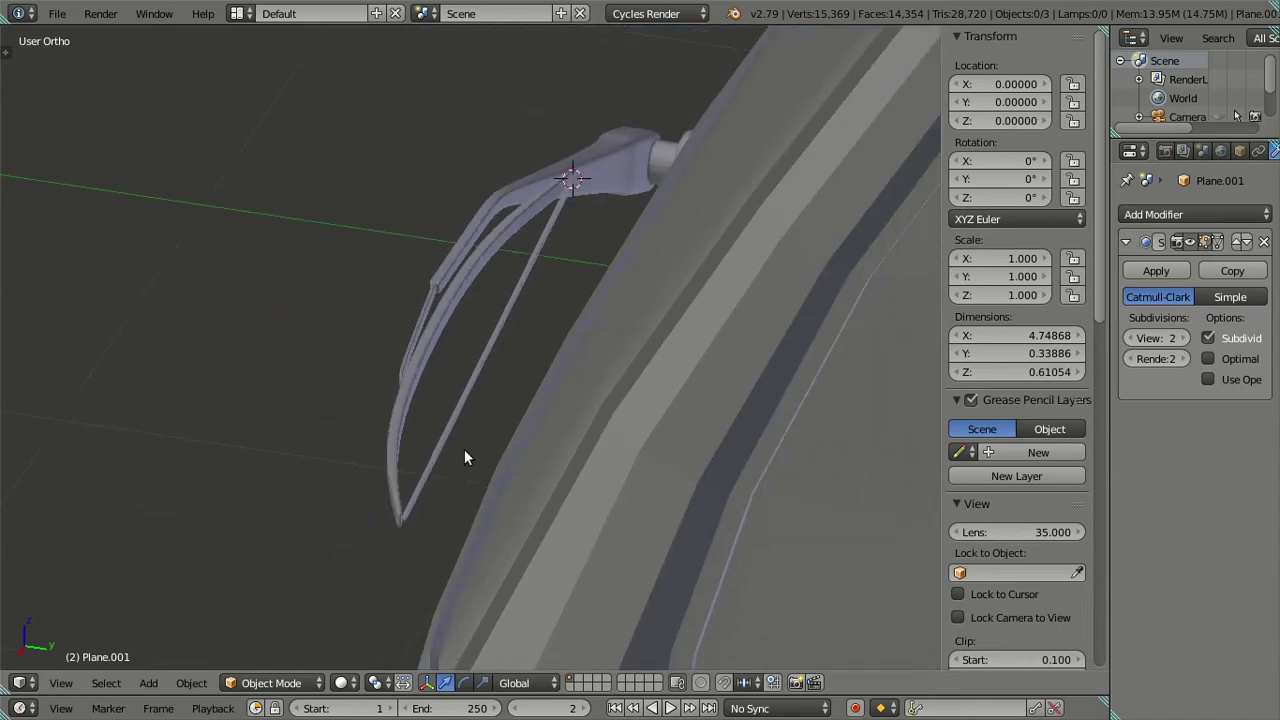
pyautogui.scroll(2, 464, 457)
pyautogui.moveTo(511, 458); pyautogui.dragTo(511, 452, button='middle')
pyautogui.press('Tab')
pyautogui.moveTo(484, 408)
pyautogui.mouseDown(button='middle')
pyautogui.moveTo(495, 366)
pyautogui.moveTo(477, 364)
pyautogui.mouseUp(button='middle')
# Step: Add one centred edge loop to the rod and nudge it along Y
pyautogui.hotkey('ctrl', 'r')
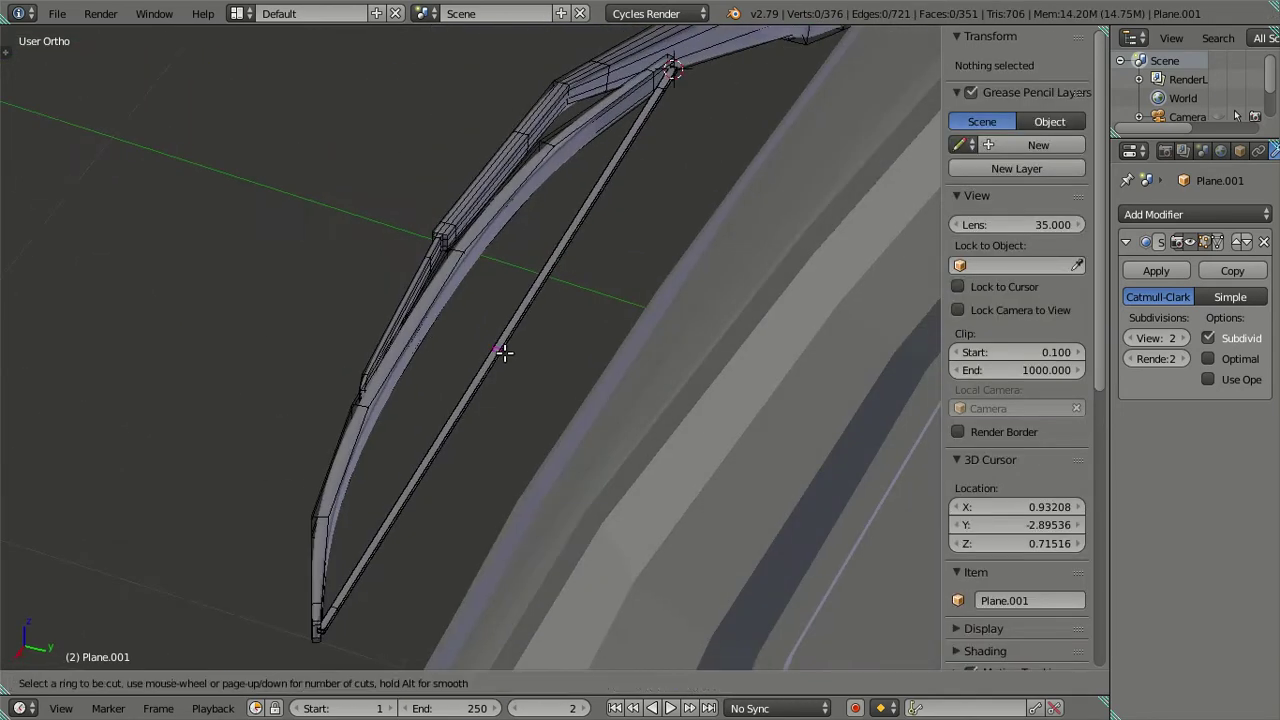
pyautogui.click(500, 351)
pyautogui.rightClick(510, 355)
pyautogui.press('g')
pyautogui.press('y')
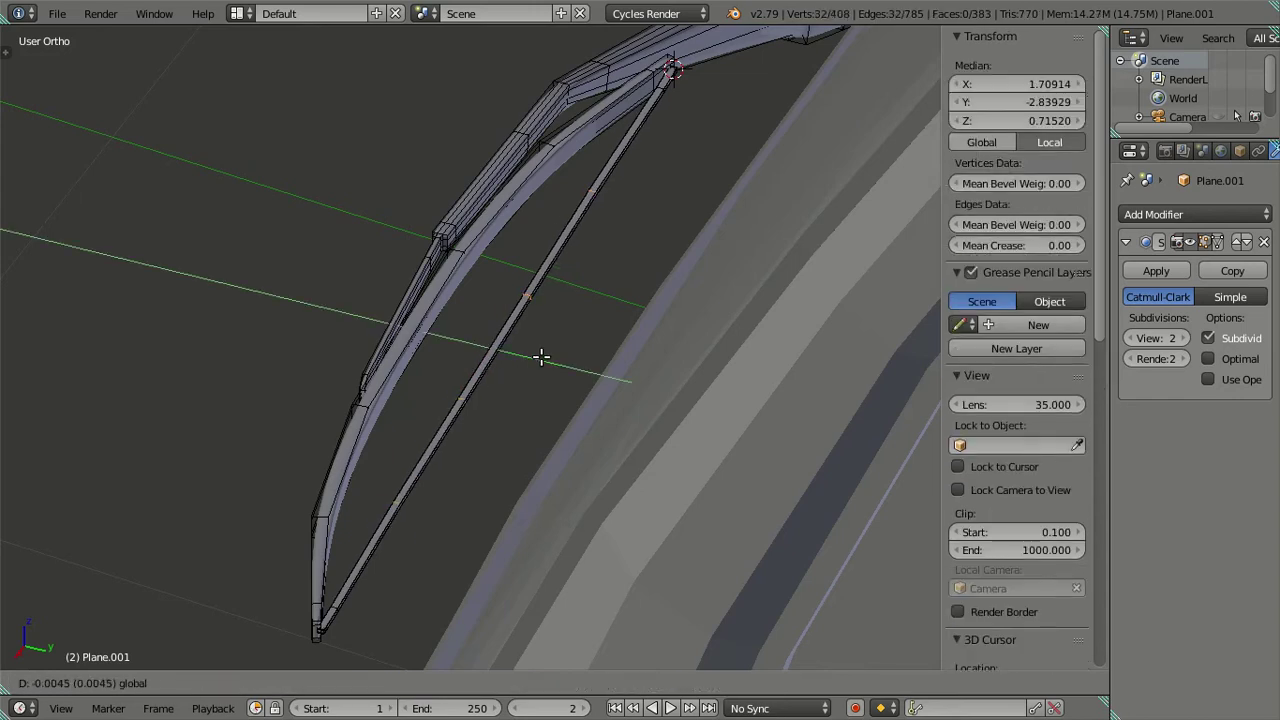
pyautogui.click(536, 354)
pyautogui.press('g')
pyautogui.press('y')
pyautogui.click(536, 346)
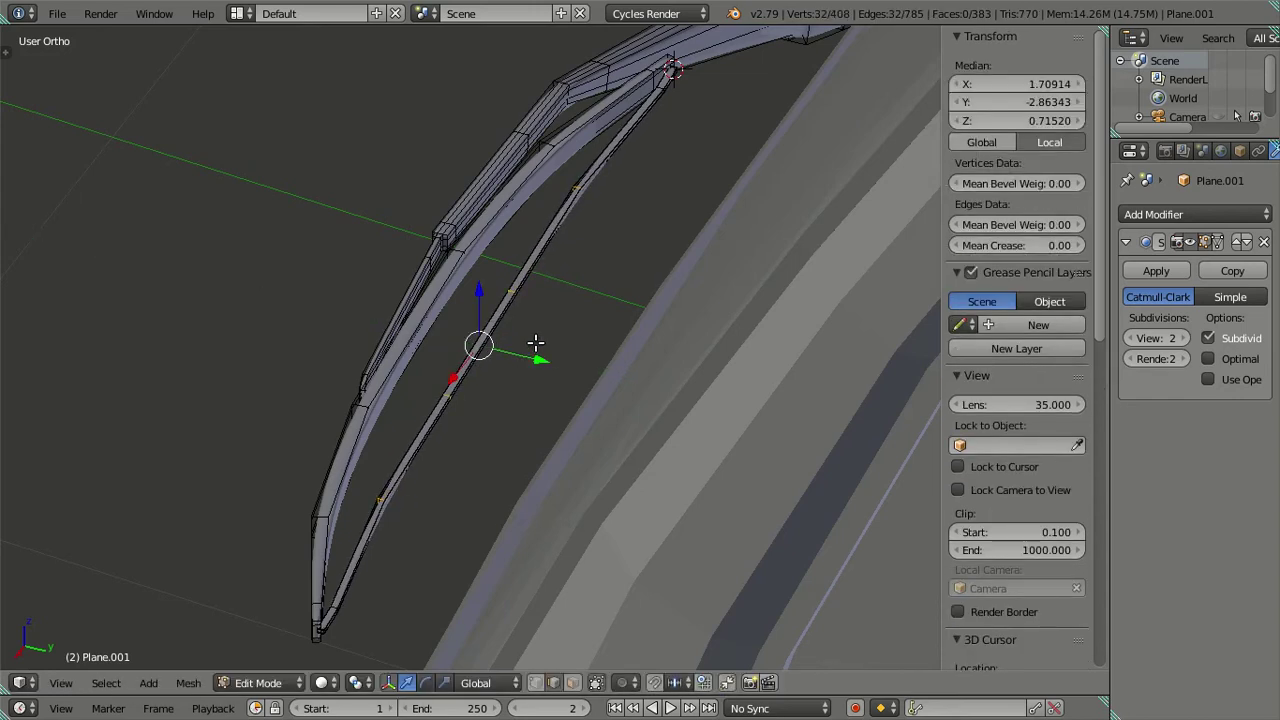
pyautogui.press('Tab')
pyautogui.scroll(-3, 528, 352)
pyautogui.moveTo(525, 354)
pyautogui.mouseDown(button='middle')
pyautogui.moveTo(589, 310)
pyautogui.moveTo(394, 364)
pyautogui.mouseUp(button='middle')
pyautogui.rightClick(337, 274)
# Step: Rotate and slide the wiper arm in Right view to test its swing, then undo
pyautogui.press('Tab')
pyautogui.moveTo(359, 299)
pyautogui.mouseDown(button='middle')
pyautogui.moveTo(462, 312)
pyautogui.moveTo(428, 371)
pyautogui.mouseUp(button='middle')
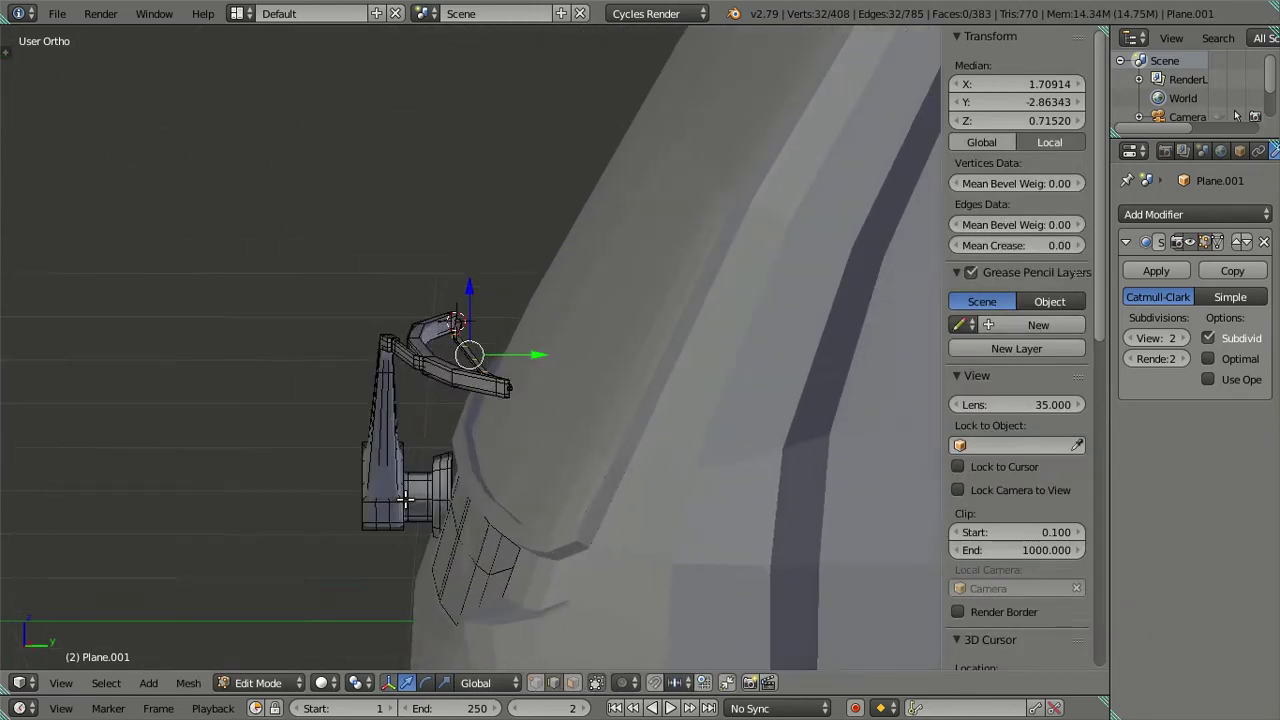
pyautogui.press('a')
pyautogui.press('l')
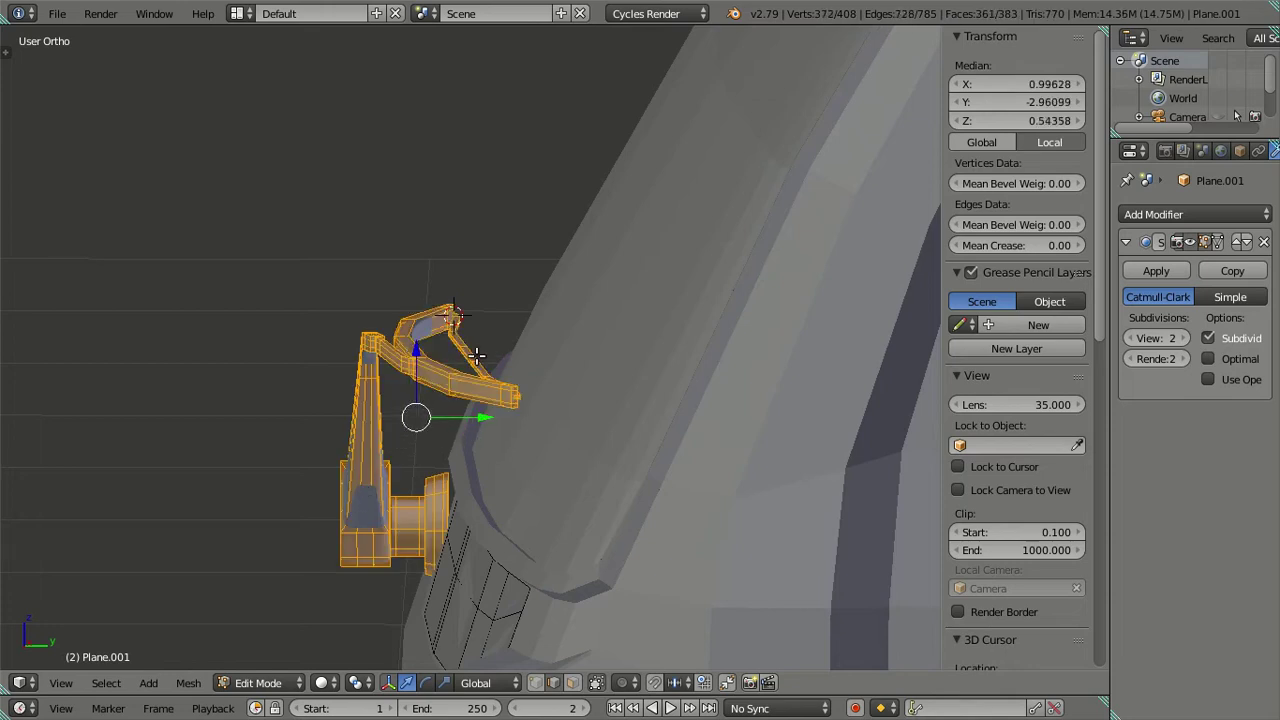
pyautogui.press('KP_3')
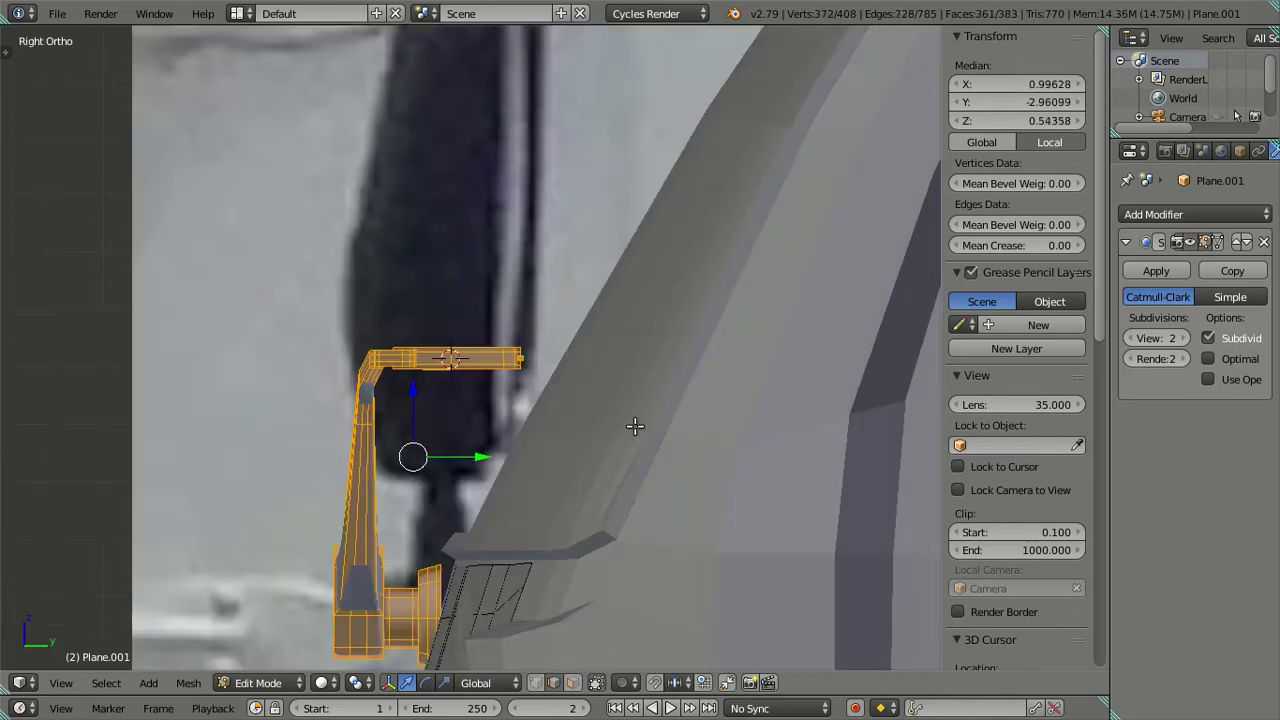
pyautogui.press('r')
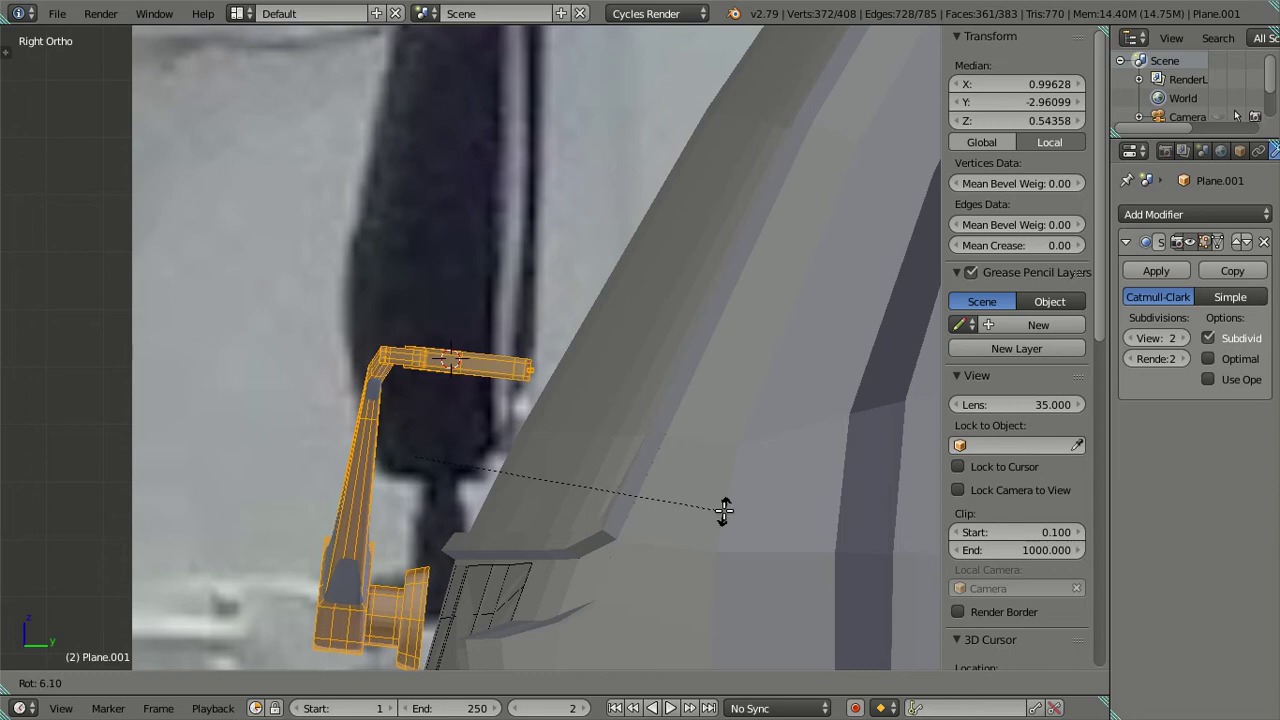
pyautogui.click(688, 554)
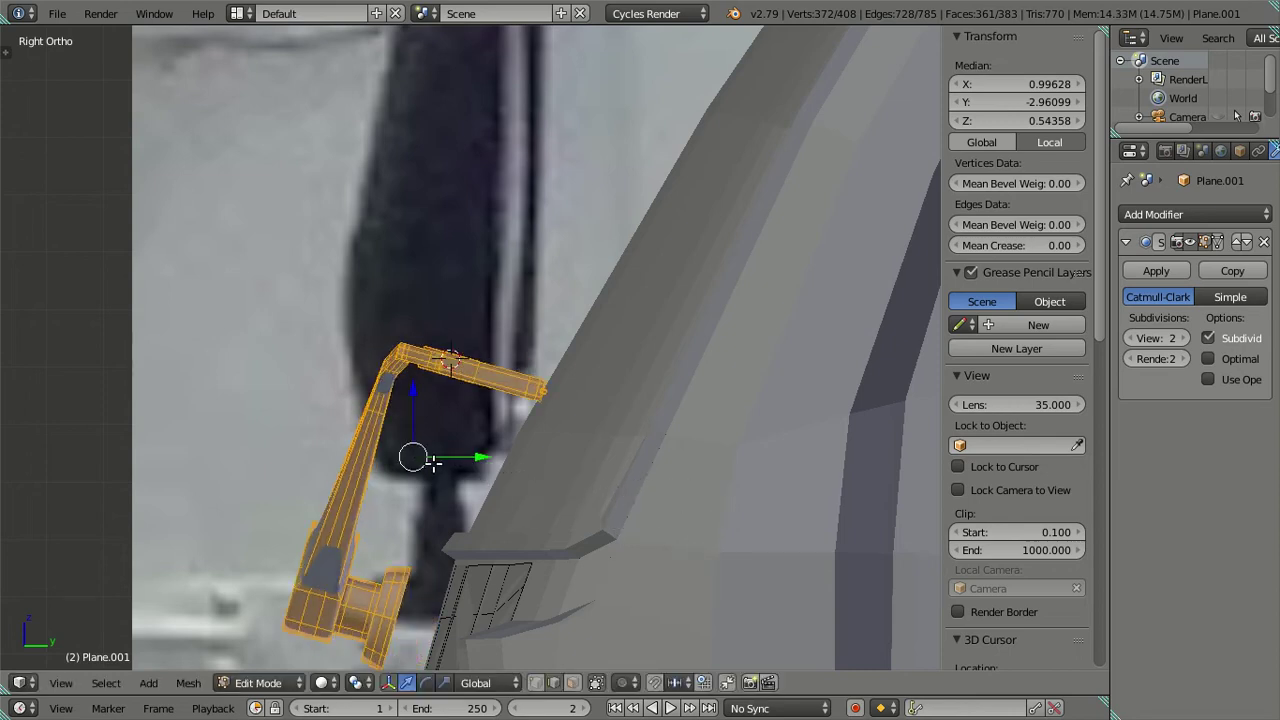
pyautogui.moveTo(432, 461); pyautogui.dragTo(517, 441)
pyautogui.moveTo(517, 441); pyautogui.dragTo(557, 437, button='middle')
pyautogui.hotkey('ctrl', 'z')
pyautogui.hotkey('ctrl', 'z')
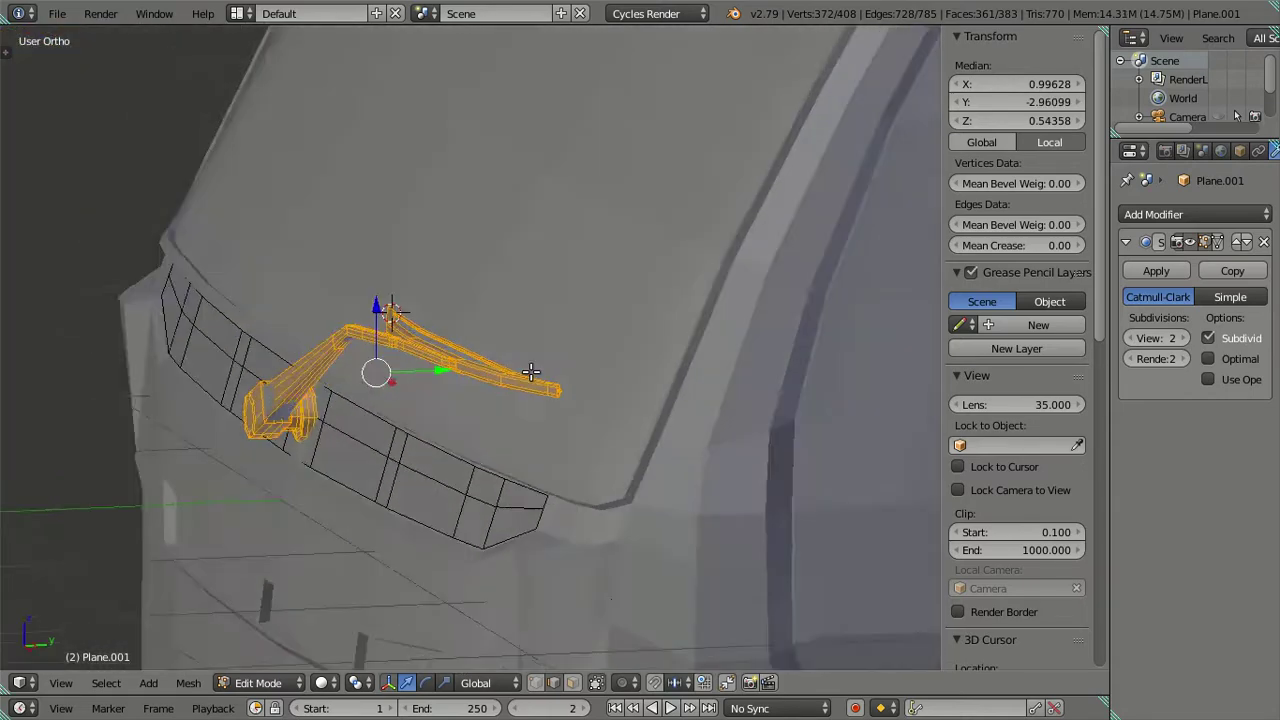
# Step: Switch to camera view, save over Isuzu ELF NKR 71.blend and exit fullscreen
pyautogui.press('a')
pyautogui.press('KP_0')
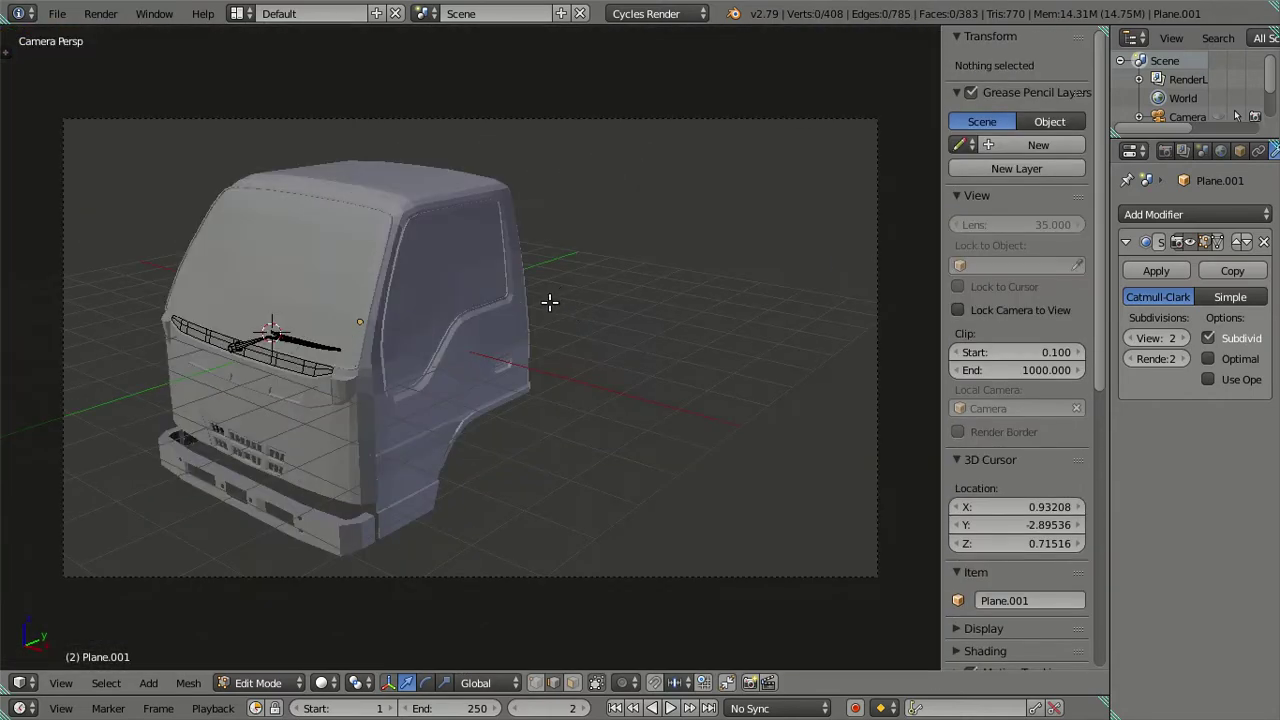
pyautogui.press('n')
pyautogui.hotkey('ctrl', 's')
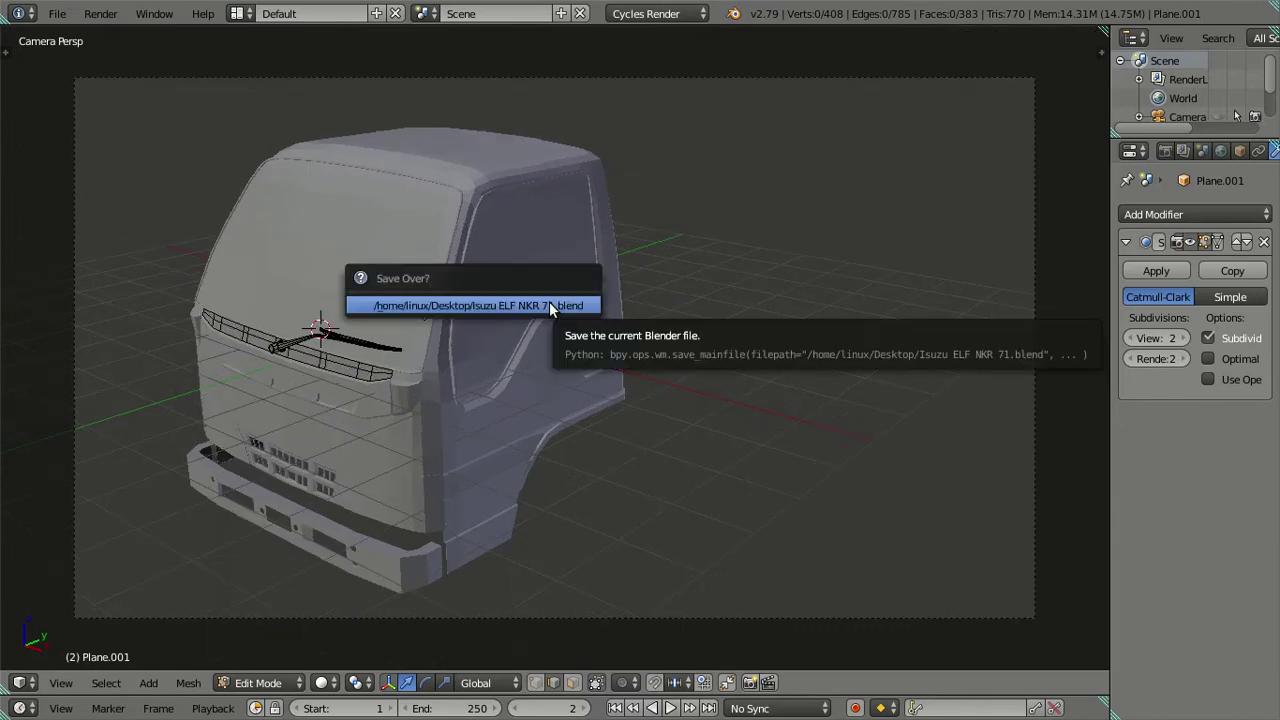
pyautogui.click(549, 301)
pyautogui.hotkey('ctrl', 's')
pyautogui.click(606, 368)
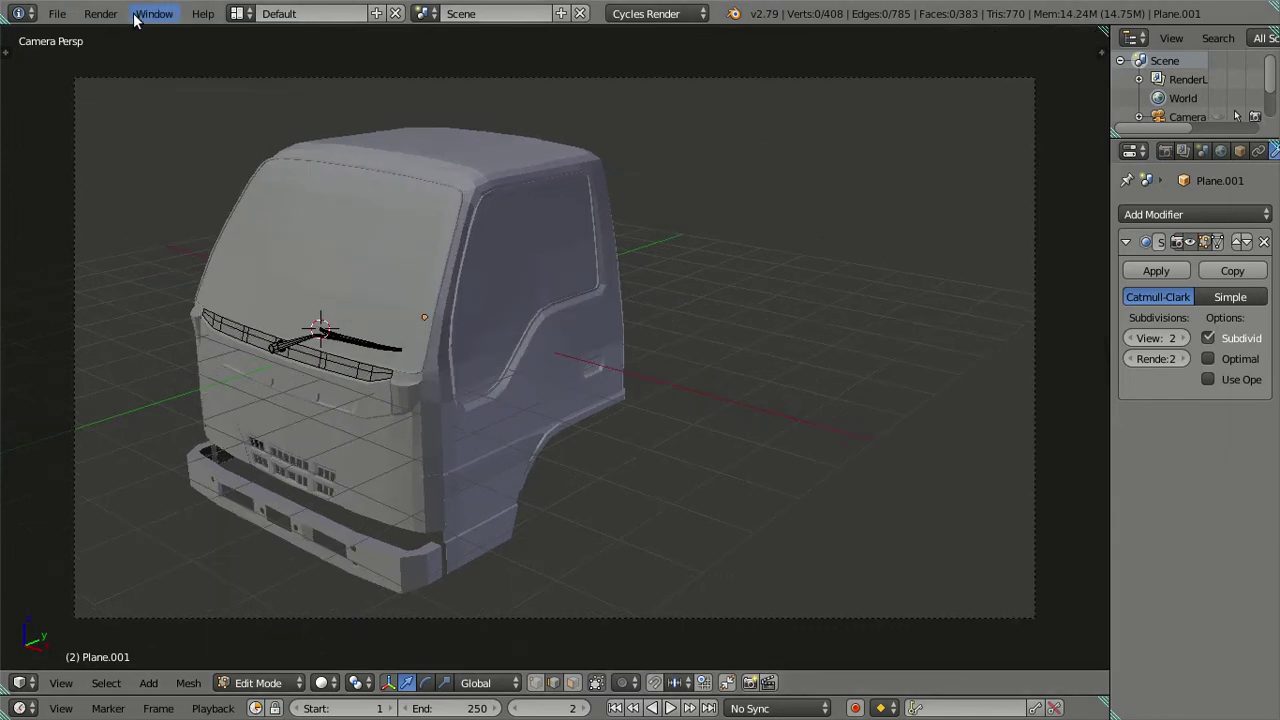
pyautogui.click(150, 14)
pyautogui.click(175, 55)
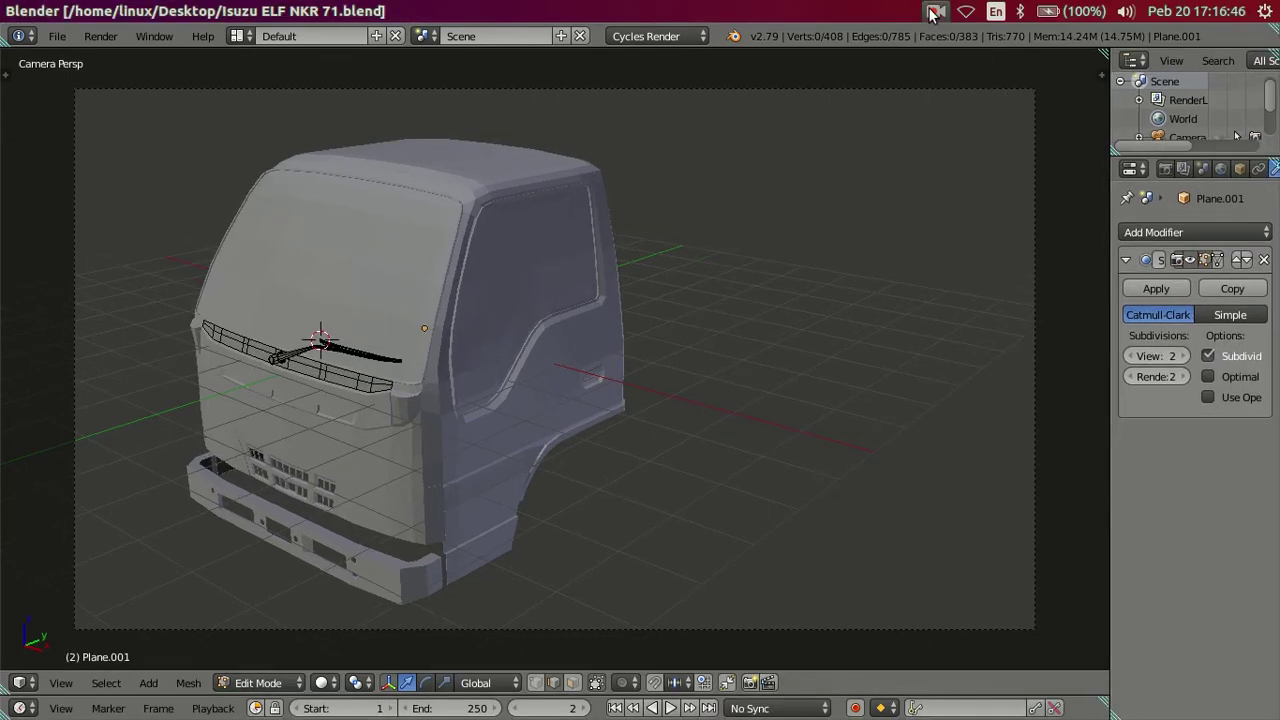
pyautogui.click(935, 11)
pyautogui.click(947, 55)
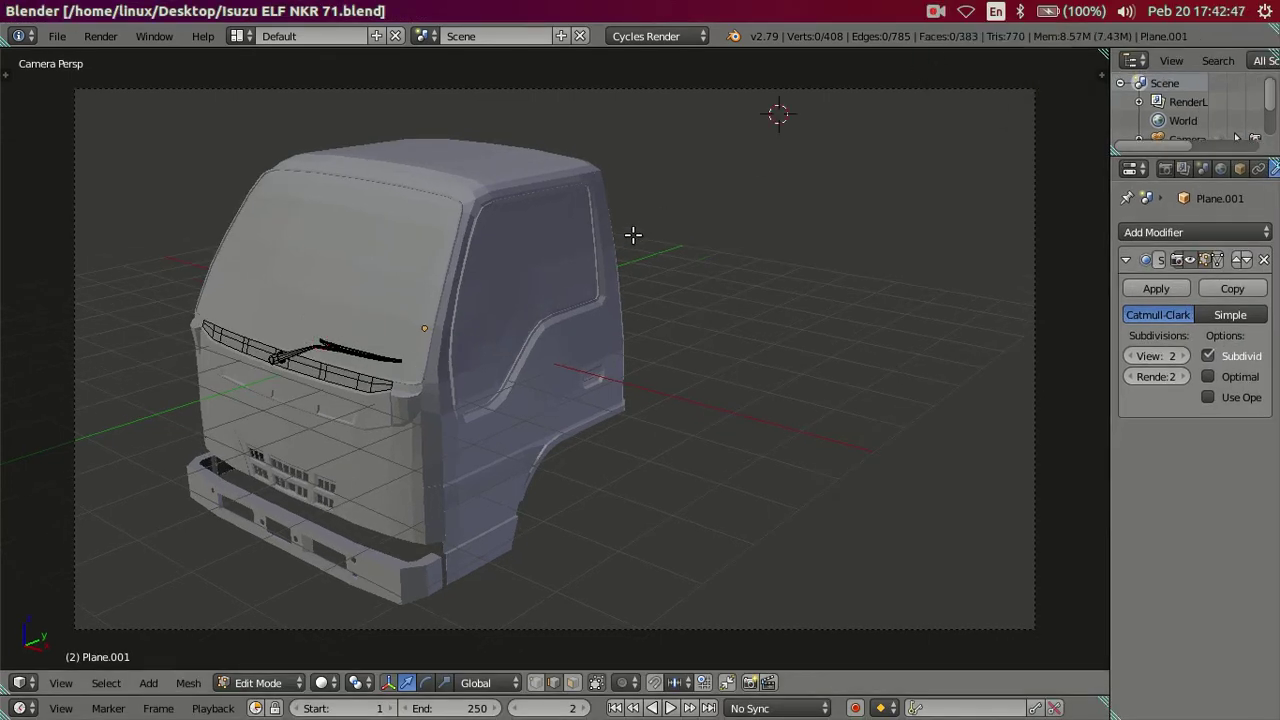
pyautogui.moveTo(634, 290)
pyautogui.mouseDown(button='middle')
pyautogui.moveTo(632, 346)
pyautogui.moveTo(492, 397)
pyautogui.moveTo(529, 480)
pyautogui.moveTo(686, 509)
pyautogui.moveTo(718, 465)
pyautogui.moveTo(789, 429)
pyautogui.moveTo(789, 374)
pyautogui.moveTo(508, 428)
pyautogui.mouseUp(button='middle')
pyautogui.scroll(3, 614, 369)
pyautogui.scroll(2, 651, 378)
pyautogui.scroll(1, 460, 372)
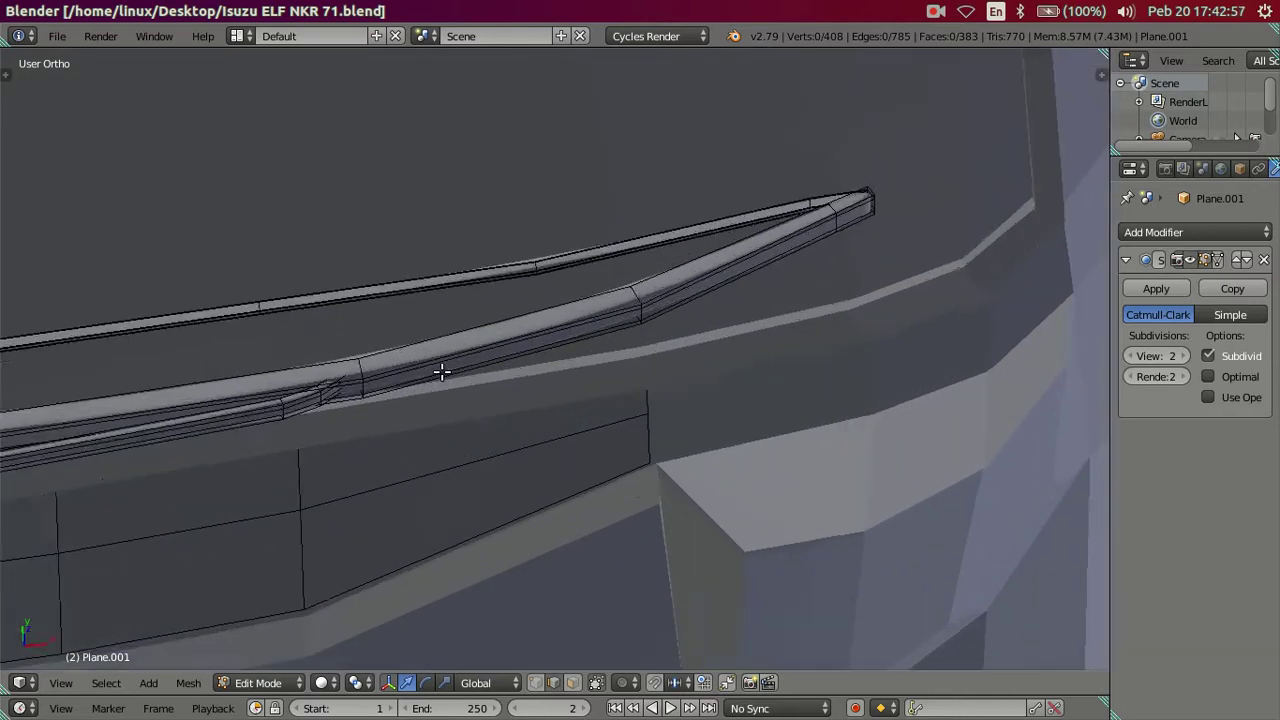
pyautogui.scroll(3, 420, 374)
# Step: Select the wiper piece and deselect its left end, leaving only the connector section
pyautogui.rightClick(267, 368)
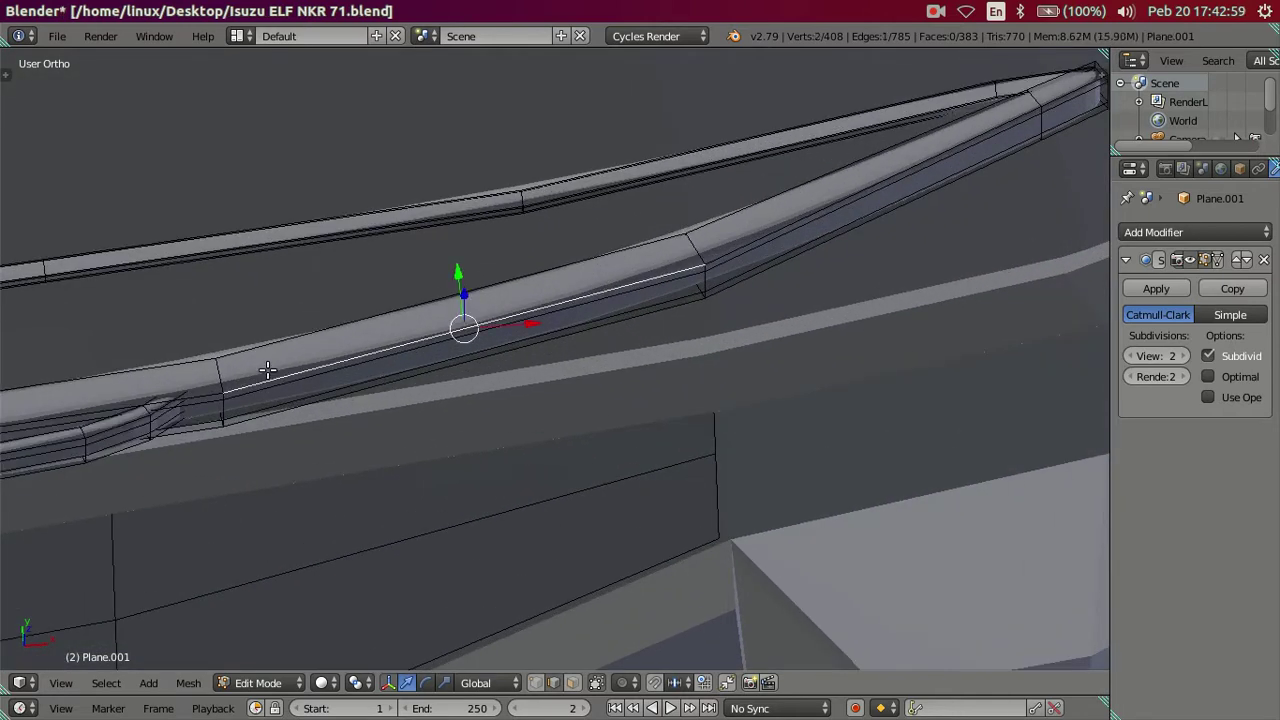
pyautogui.hotkey('ctrl', 'l')
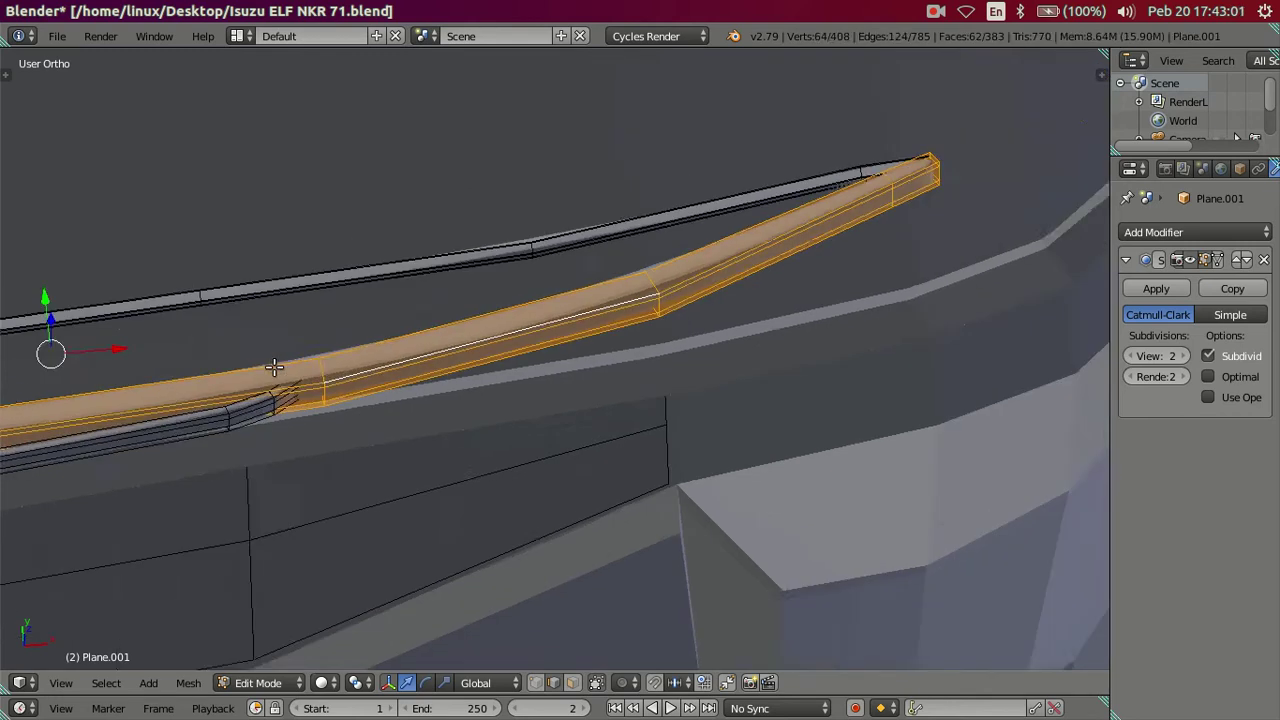
pyautogui.scroll(-1, 320, 363)
pyautogui.scroll(-1, 323, 363)
pyautogui.scroll(2, 563, 371)
pyautogui.scroll(-2, 563, 371)
pyautogui.moveTo(563, 371); pyautogui.dragTo(756, 395, button='middle')
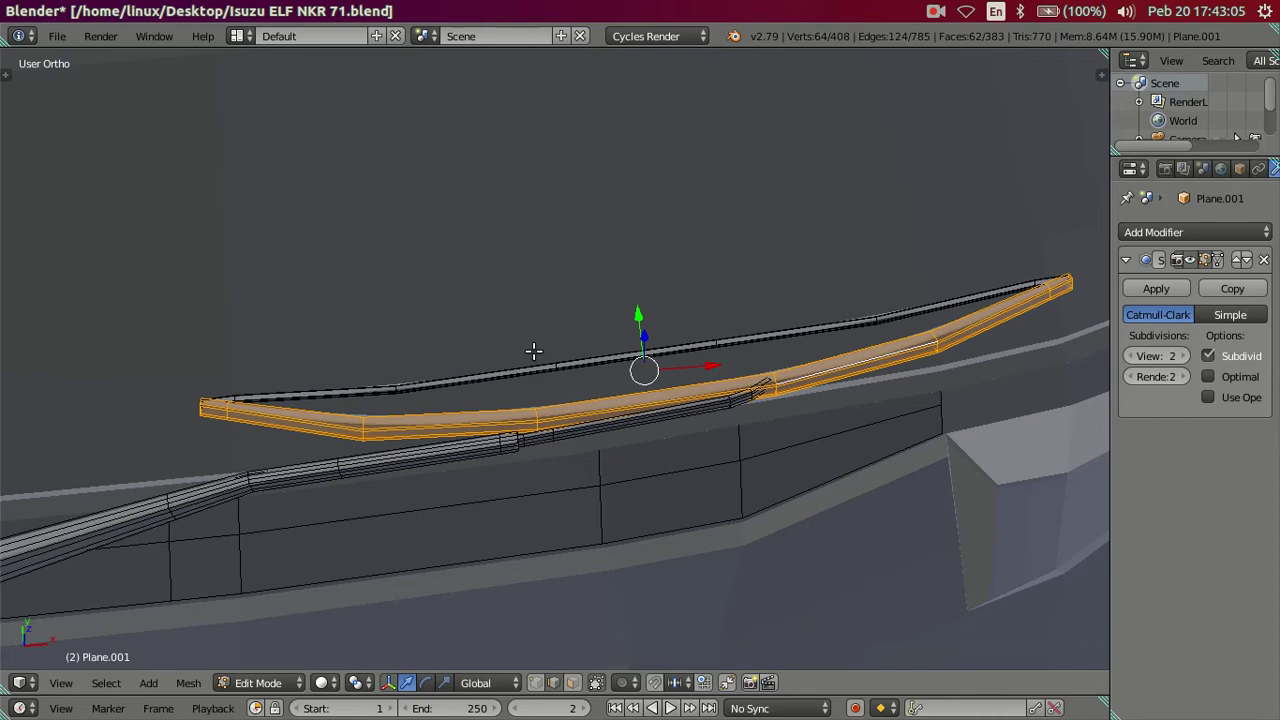
pyautogui.press('z')
pyautogui.press('c')
pyautogui.moveTo(166, 400); pyautogui.dragTo(480, 422, button='middle')
pyautogui.rightClick(546, 420)
pyautogui.press('z')
pyautogui.moveTo(629, 434); pyautogui.dragTo(555, 435, button='middle')
pyautogui.scroll(3, 555, 435)
# Step: Duplicate the connector section in place and move the copy along X and Y
pyautogui.press('e')
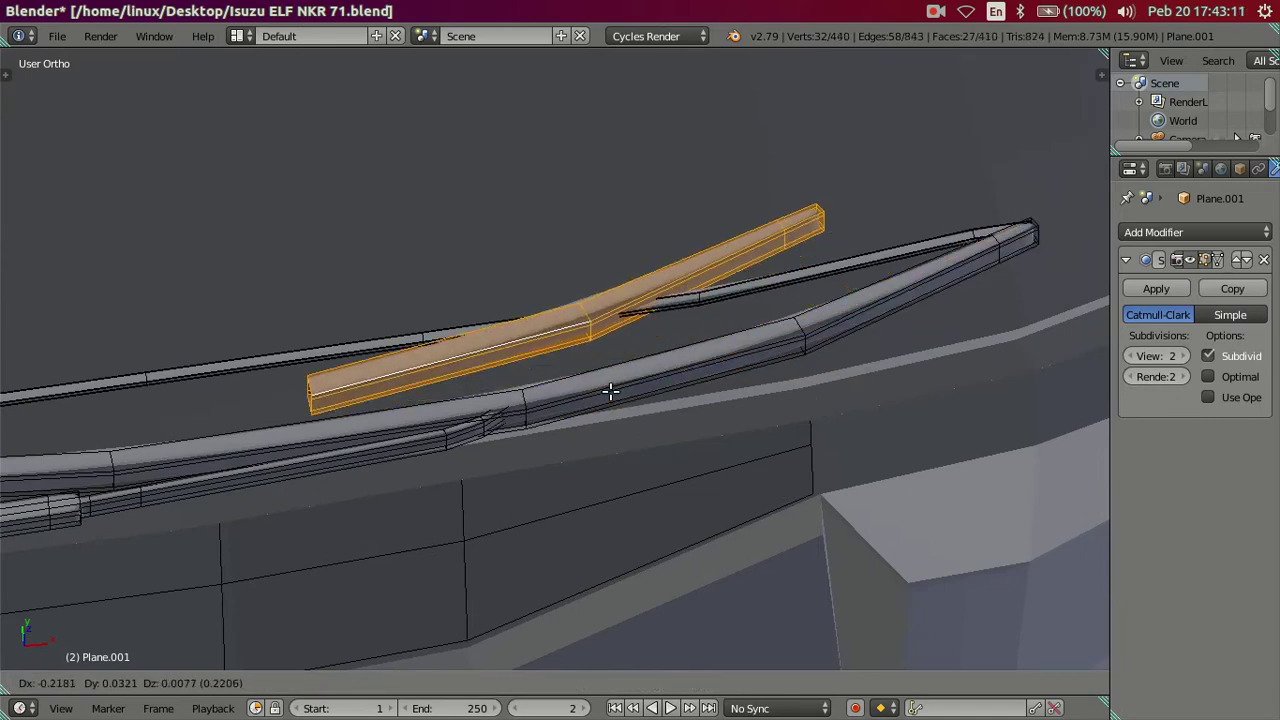
pyautogui.press('Escape')
pyautogui.press('g')
pyautogui.press('x')
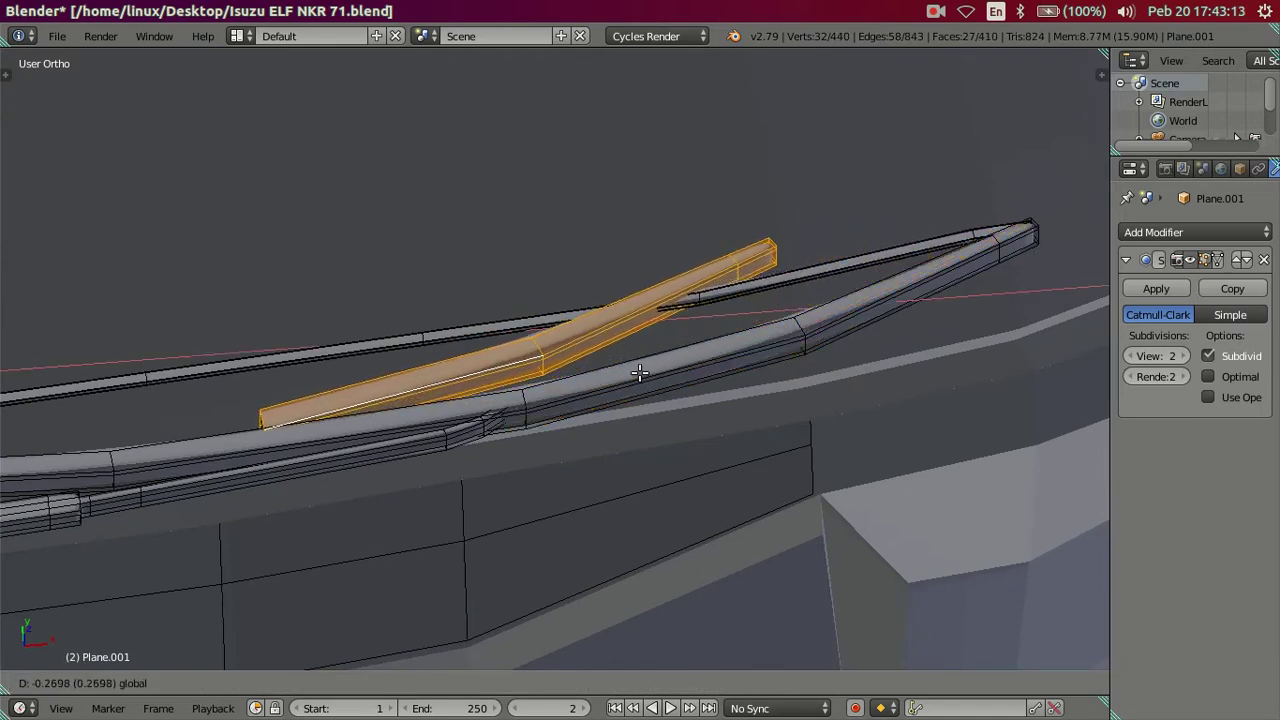
pyautogui.click(595, 390)
pyautogui.moveTo(595, 390); pyautogui.dragTo(520, 386, button='middle')
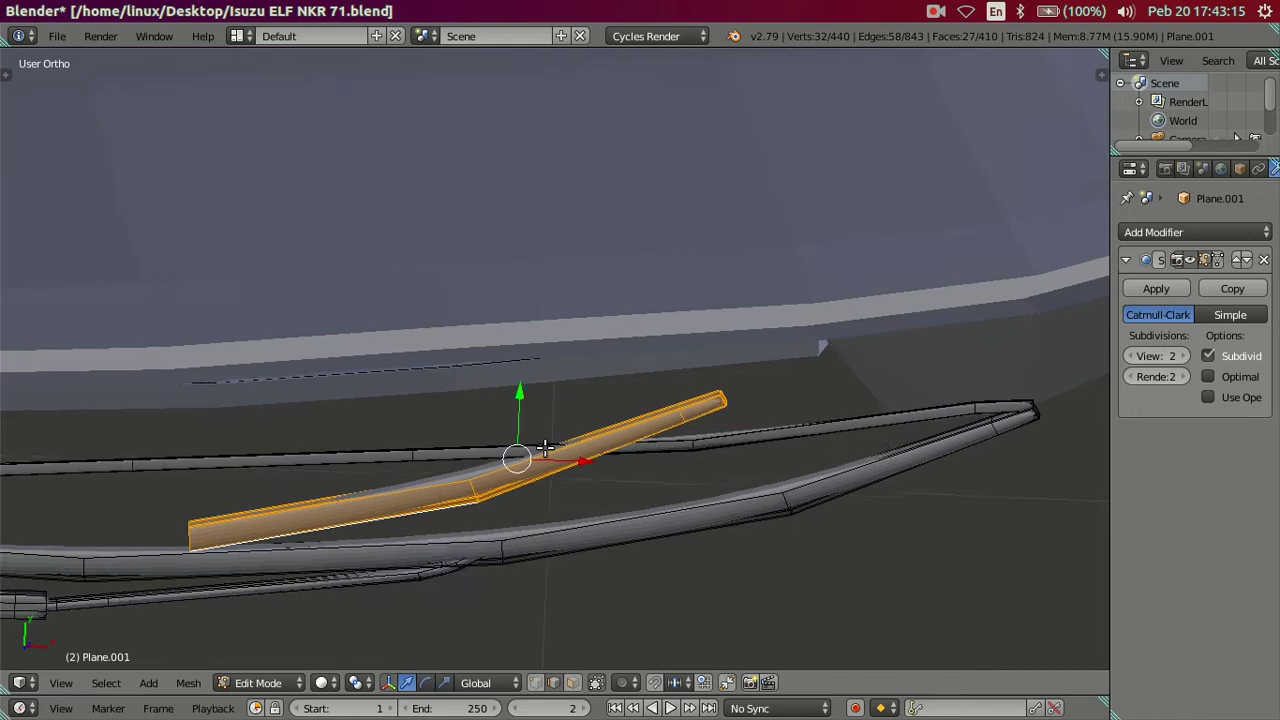
pyautogui.press('g')
pyautogui.press('y')
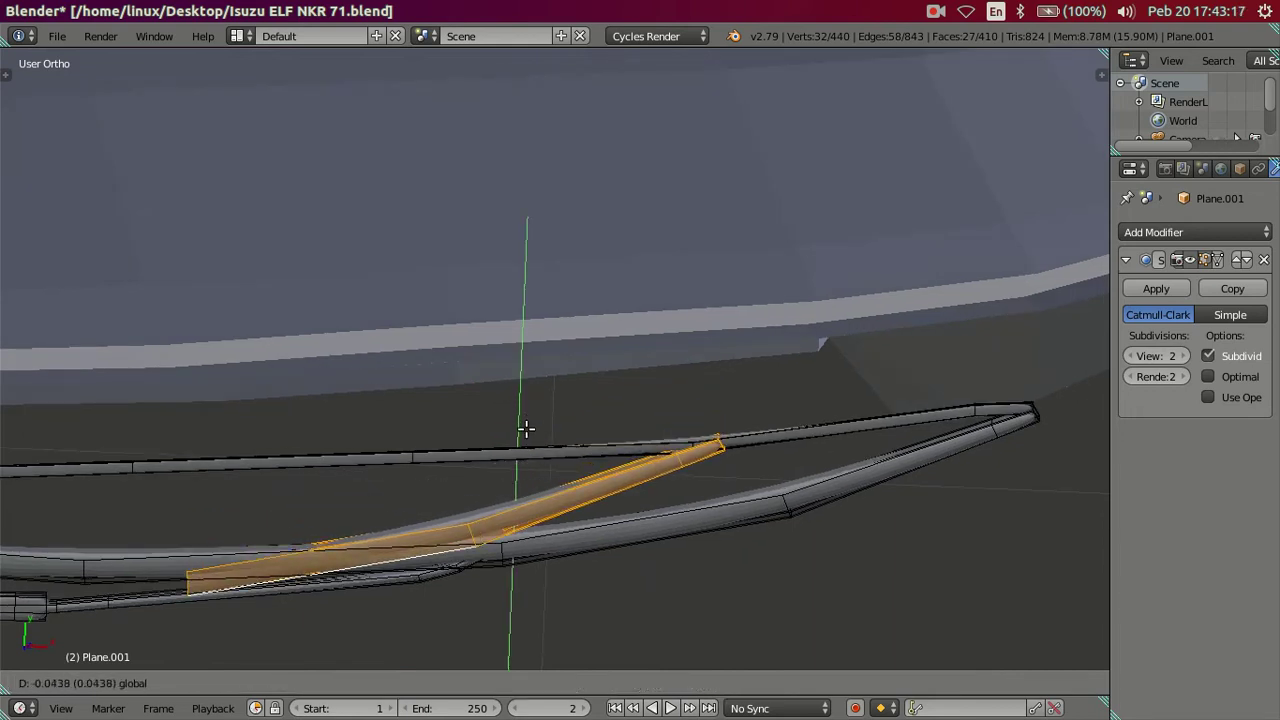
pyautogui.click(526, 425)
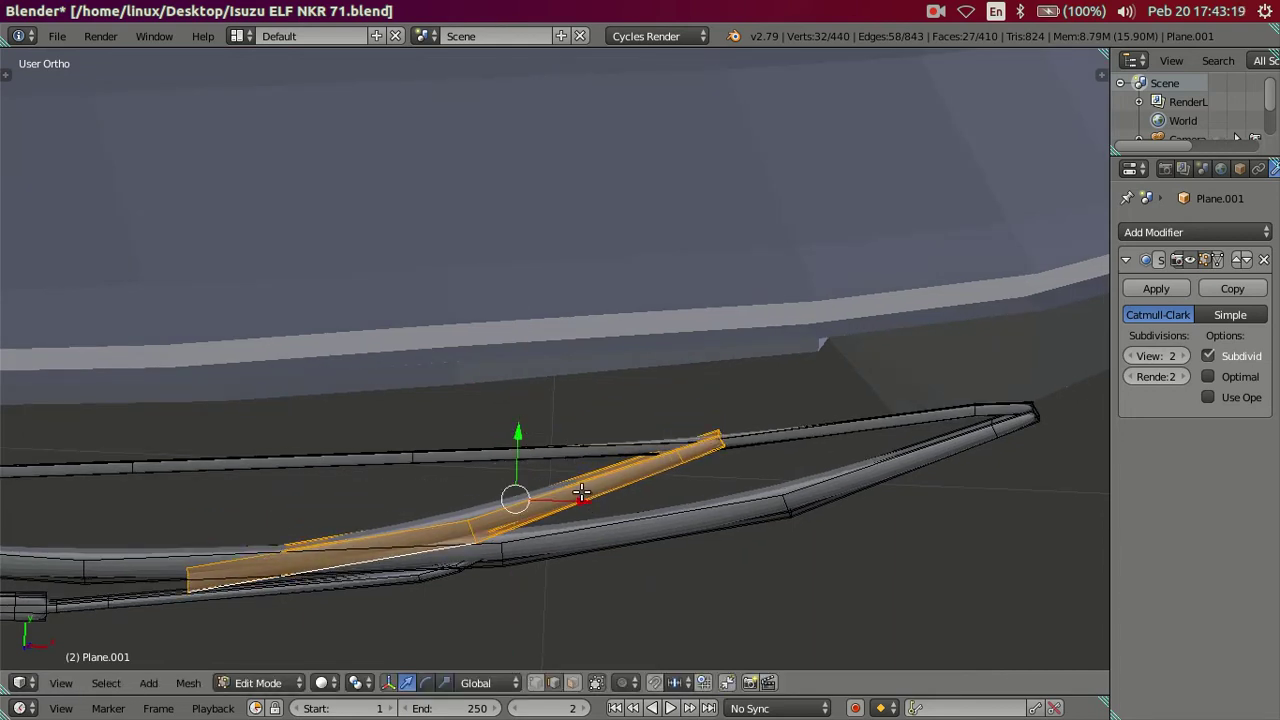
# Step: Move the section again along X, then Y, to line up with the blade
pyautogui.press('g')
pyautogui.press('x')
pyautogui.click(445, 500)
pyautogui.press('g')
pyautogui.press('y')
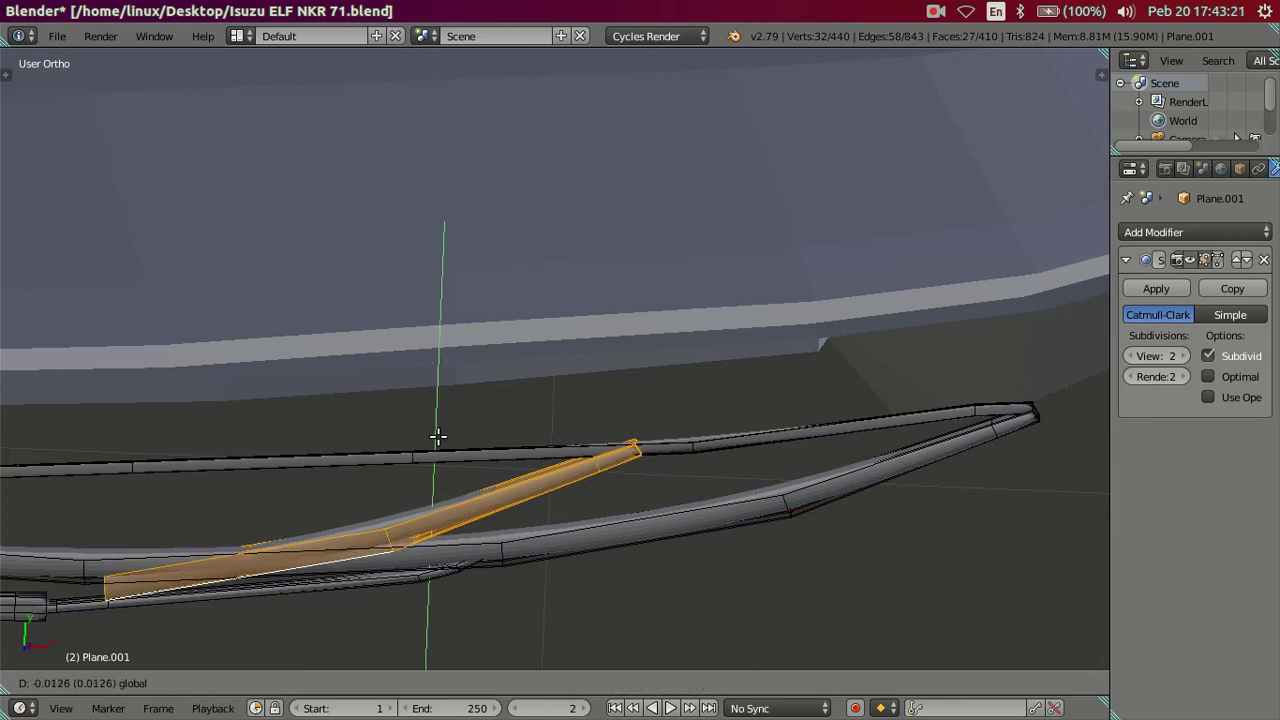
pyautogui.click(402, 524)
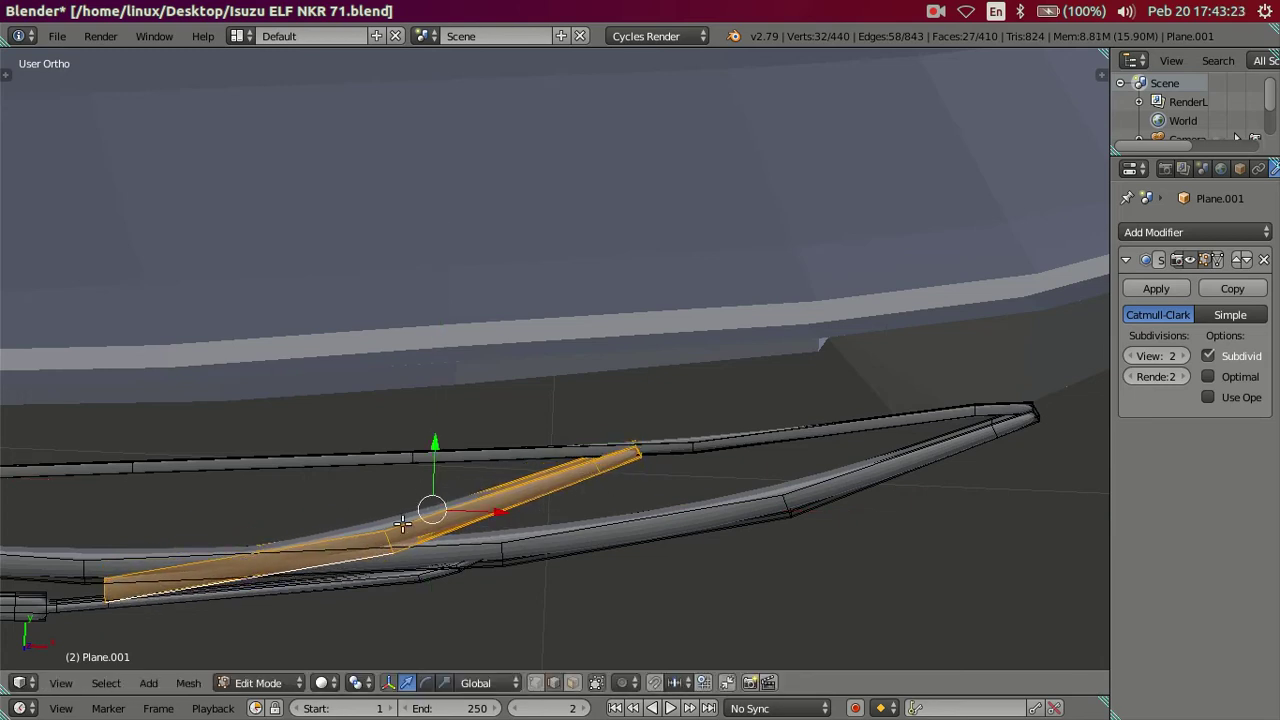
pyautogui.moveTo(402, 524); pyautogui.dragTo(516, 389, button='middle')
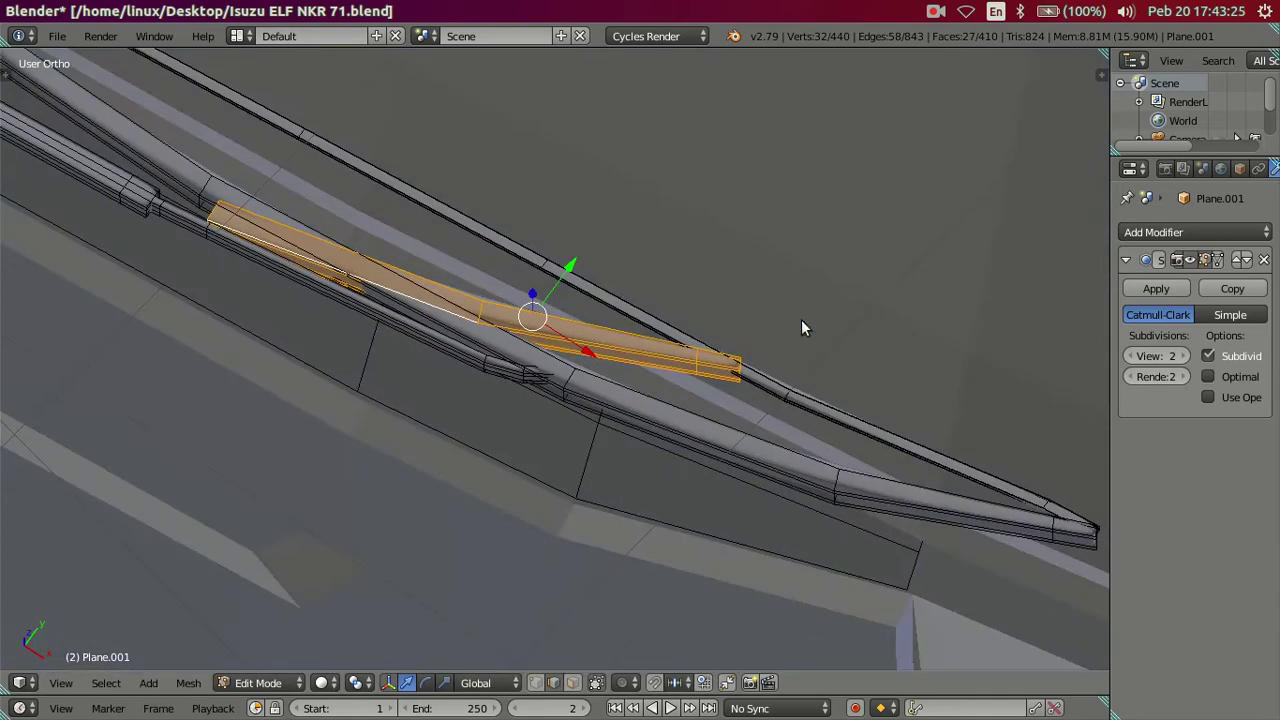
pyautogui.press('x')
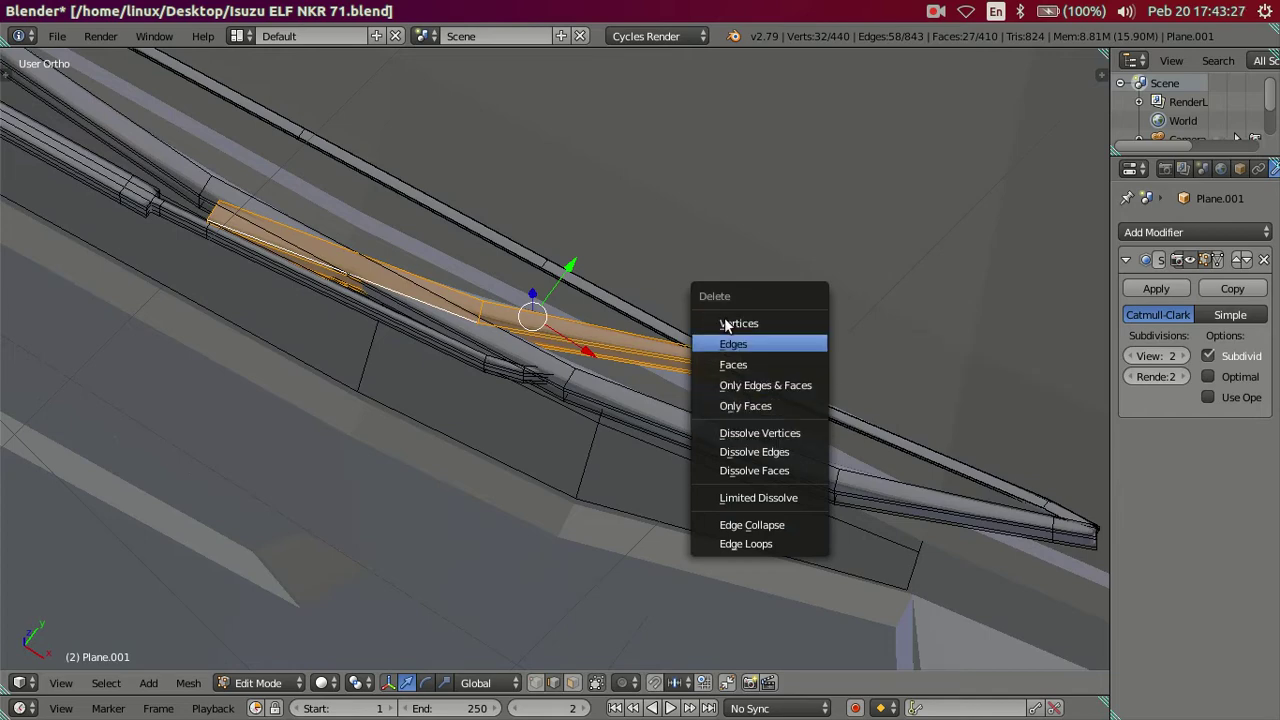
# Step: Delete the connector section's faces from the wiper
pyautogui.click(735, 364)
pyautogui.scroll(-3, 315, 376)
pyautogui.moveTo(486, 409)
pyautogui.mouseDown(button='middle')
pyautogui.moveTo(464, 289)
pyautogui.moveTo(491, 297)
pyautogui.moveTo(517, 374)
pyautogui.moveTo(534, 371)
pyautogui.moveTo(477, 341)
pyautogui.moveTo(463, 357)
pyautogui.moveTo(517, 357)
pyautogui.moveTo(536, 318)
pyautogui.moveTo(492, 306)
pyautogui.moveTo(698, 429)
pyautogui.mouseUp(button='middle')
pyautogui.scroll(3, 543, 386)
pyautogui.scroll(3, 449, 386)
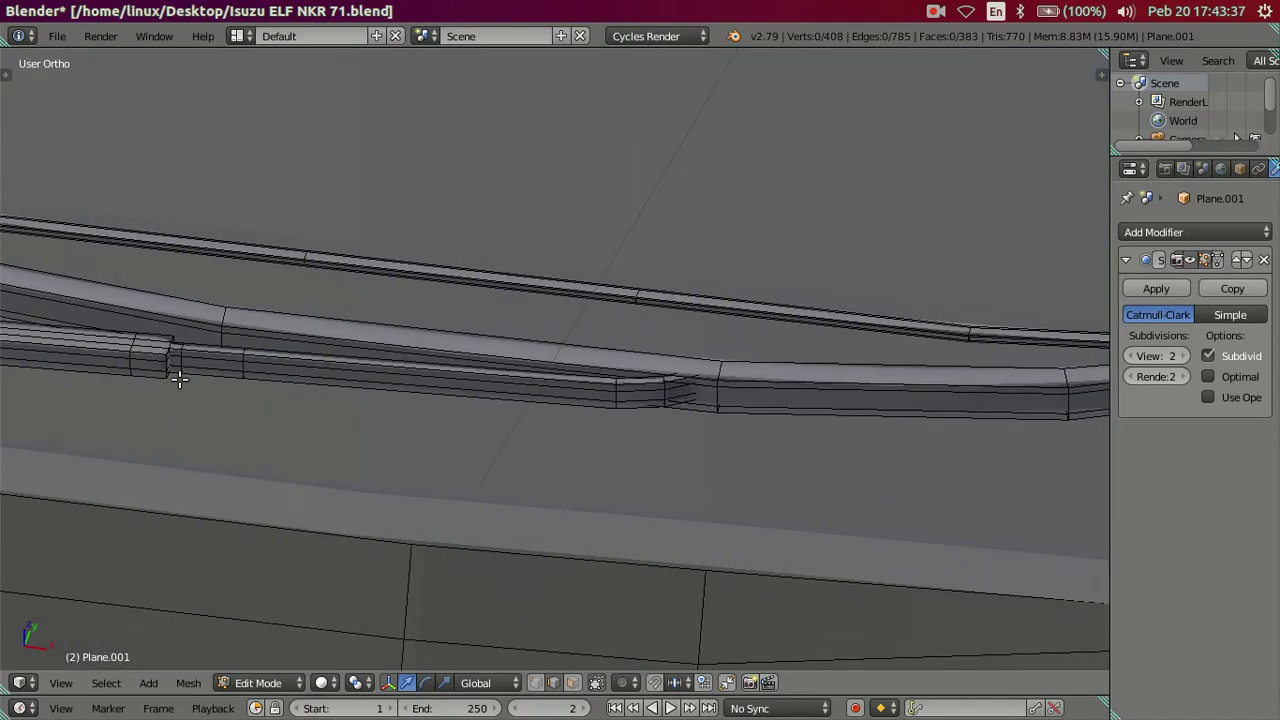
pyautogui.moveTo(590, 395)
pyautogui.mouseDown(button='middle')
pyautogui.moveTo(663, 403)
pyautogui.moveTo(646, 430)
pyautogui.mouseUp(button='middle')
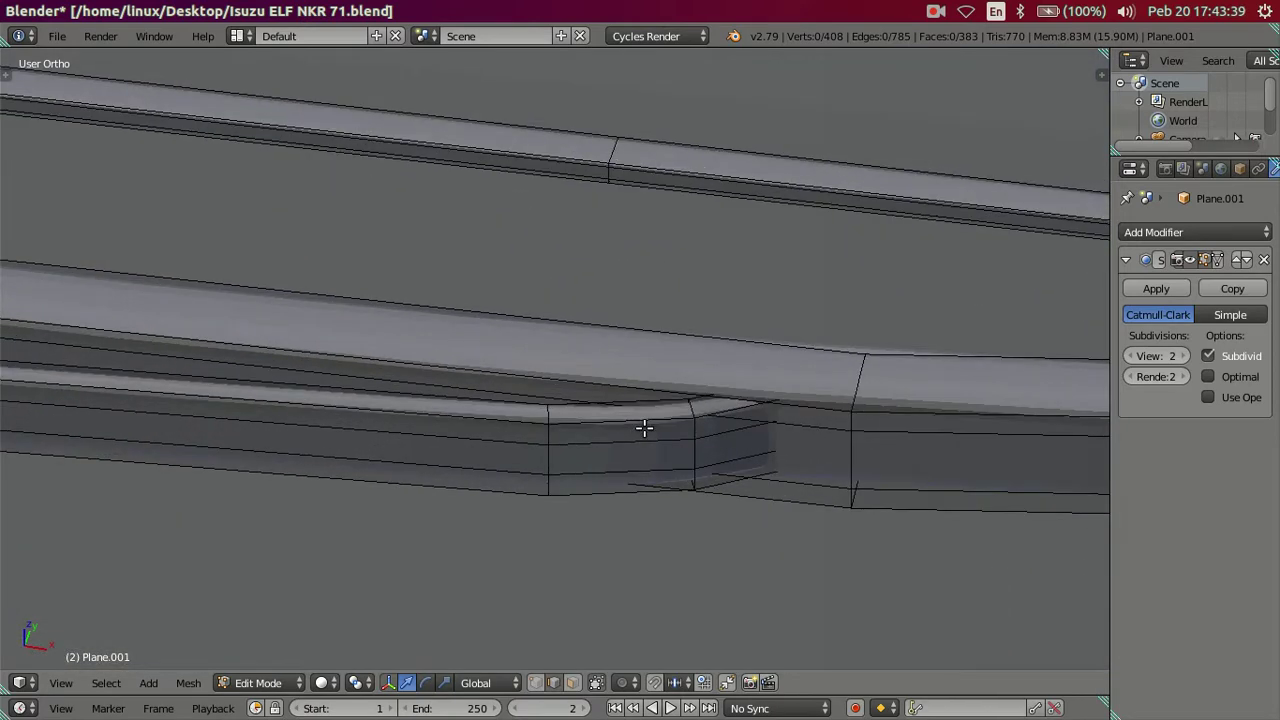
# Step: Switch to wireframe and set the Subdivision preview level to 0
pyautogui.press('z')
pyautogui.click(1135, 358)
pyautogui.click(1135, 358)
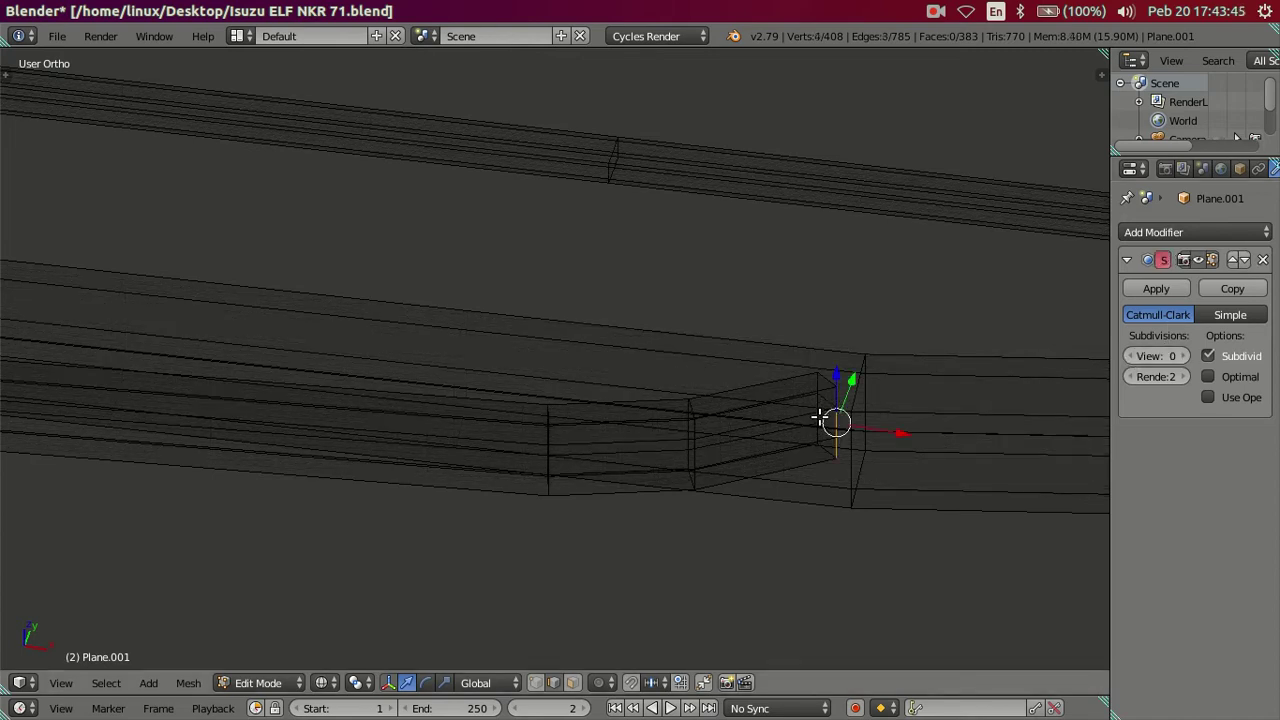
# Step: Select three edge loops on the wiper blade and move them along X, then along Y
pyautogui.keyDown('alt'); pyautogui.keyDown('shift'); pyautogui.rightClick(695, 455); pyautogui.keyUp('shift'); pyautogui.keyUp('alt')
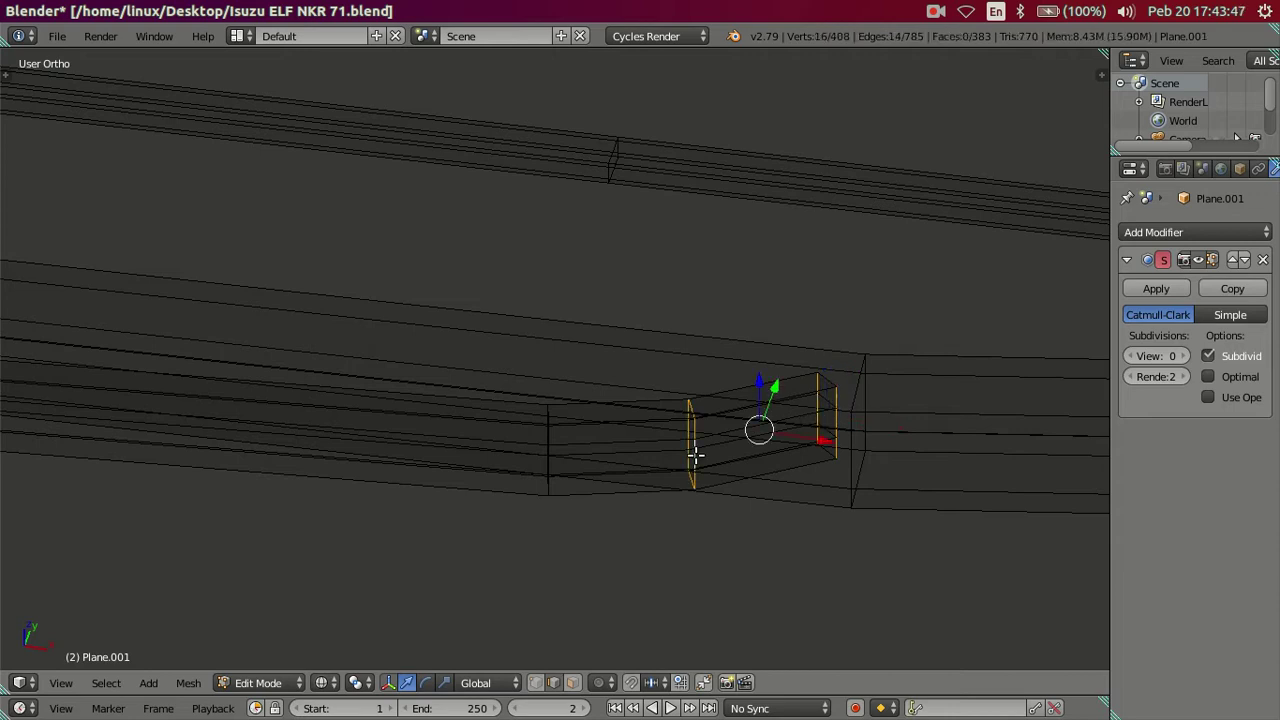
pyautogui.keyDown('alt'); pyautogui.keyDown('shift'); pyautogui.rightClick(550, 440); pyautogui.keyUp('shift'); pyautogui.keyUp('alt')
pyautogui.scroll(-5, 553, 430)
pyautogui.moveTo(555, 422)
pyautogui.mouseDown(button='middle')
pyautogui.moveTo(631, 460)
pyautogui.moveTo(731, 363)
pyautogui.mouseUp(button='middle')
pyautogui.press('g')
pyautogui.press('x')
pyautogui.click(598, 387)
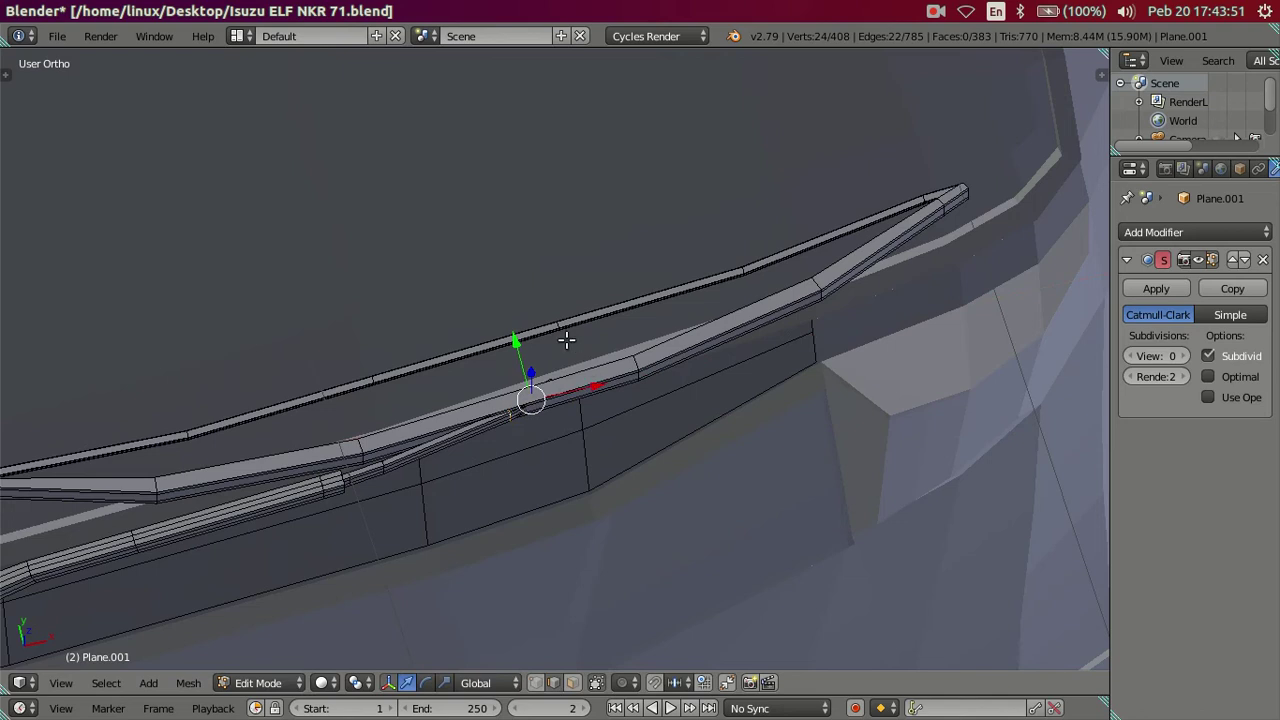
pyautogui.press('g')
pyautogui.press('y')
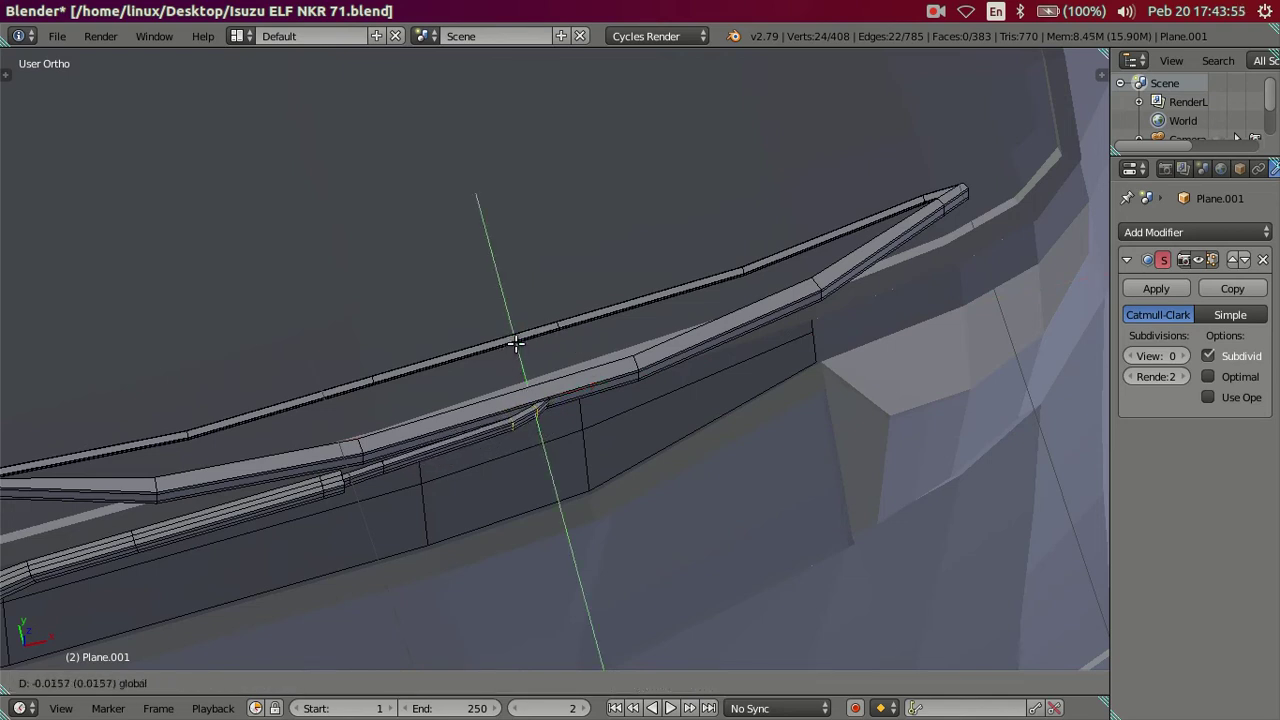
pyautogui.click(516, 343)
# Step: Preview the wiper at subdivision 2, then set the preview back to 0 and deselect all
pyautogui.hotkey('ctrl', '2')
pyautogui.moveTo(960, 378); pyautogui.dragTo(700, 314, button='middle')
pyautogui.press('Tab')
pyautogui.moveTo(426, 343)
pyautogui.mouseDown(button='middle')
pyautogui.moveTo(583, 290)
pyautogui.moveTo(1018, 364)
pyautogui.mouseUp(button='middle')
pyautogui.click(1131, 356)
pyautogui.hotkey('ctrl', '0')
pyautogui.press('Tab')
pyautogui.scroll(-3, 744, 340)
pyautogui.press('a')
pyautogui.moveTo(486, 380)
pyautogui.keyDown('shift'); pyautogui.mouseDown(button='middle')
pyautogui.moveTo(631, 305)
pyautogui.moveTo(517, 309)
pyautogui.moveTo(480, 380)
pyautogui.mouseUp(button='middle'); pyautogui.keyUp('shift')
# Step: Select the wiper's round base and snap the 3D cursor to it
pyautogui.rightClick(486, 414)
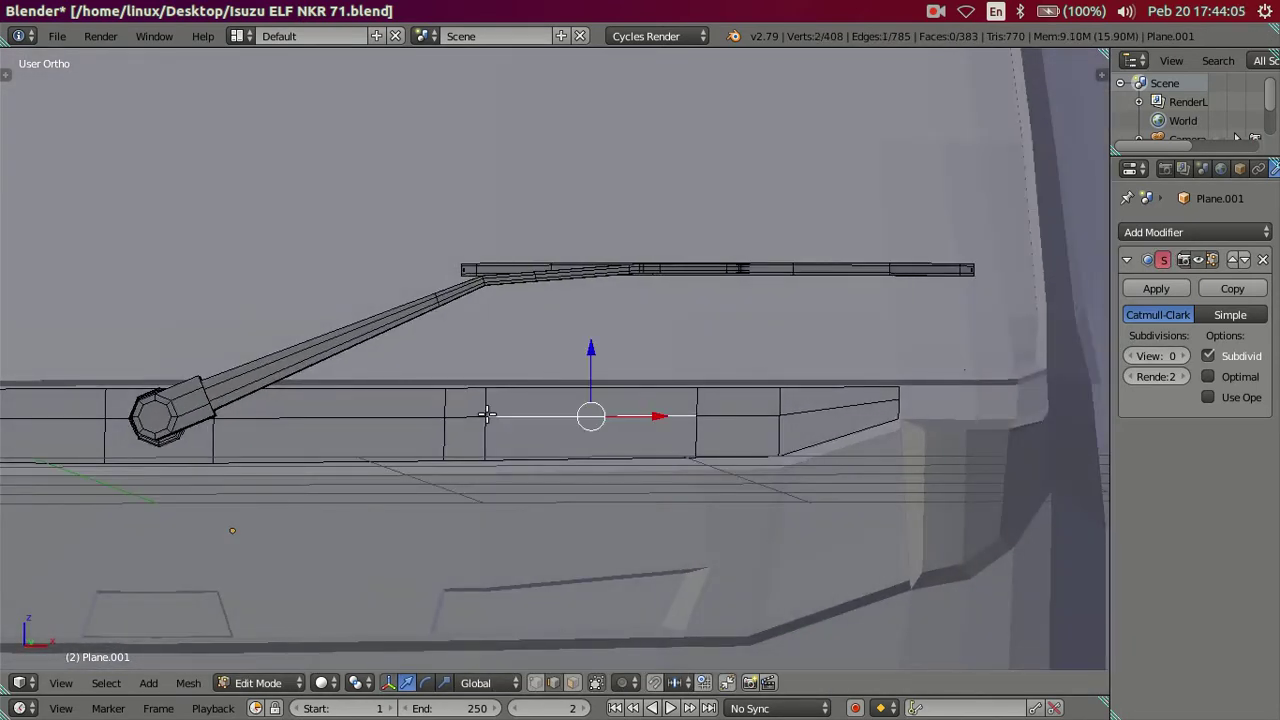
pyautogui.moveTo(549, 401)
pyautogui.mouseDown(button='middle')
pyautogui.moveTo(509, 380)
pyautogui.moveTo(400, 389)
pyautogui.moveTo(383, 406)
pyautogui.moveTo(389, 423)
pyautogui.moveTo(429, 431)
pyautogui.moveTo(490, 475)
pyautogui.moveTo(470, 440)
pyautogui.moveTo(447, 436)
pyautogui.moveTo(611, 449)
pyautogui.moveTo(547, 423)
pyautogui.mouseUp(button='middle')
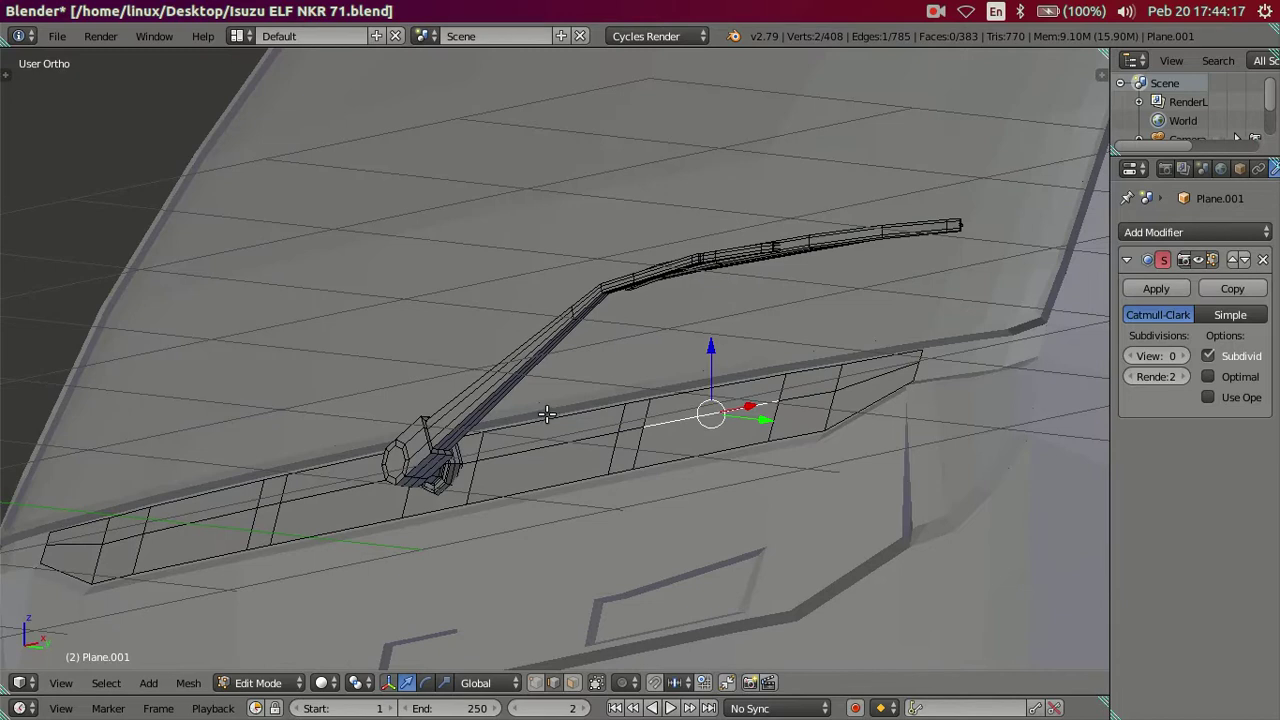
pyautogui.scroll(2, 493, 524)
pyautogui.rightClick(430, 510)
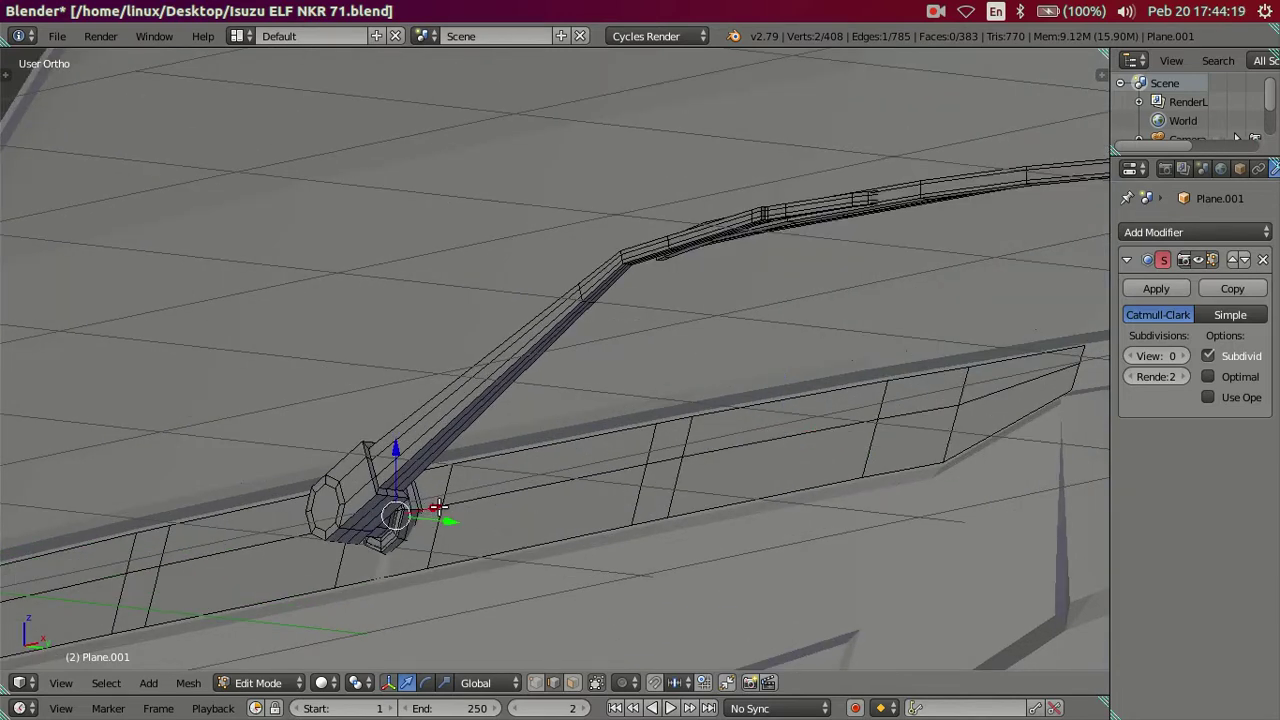
pyautogui.hotkey('shift', 's')
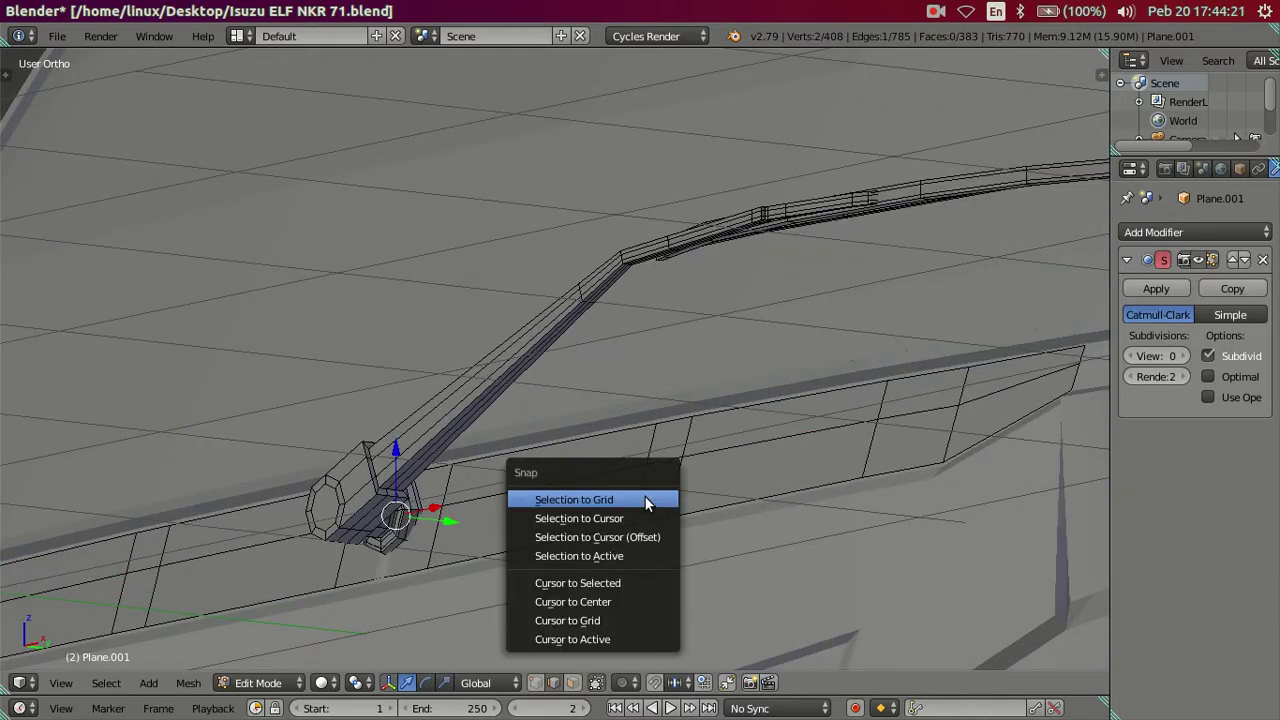
pyautogui.click(628, 579)
pyautogui.scroll(-3, 652, 462)
# Step: Set the wiper's origin to the 3D cursor at its base pivot
pyautogui.press('Tab')
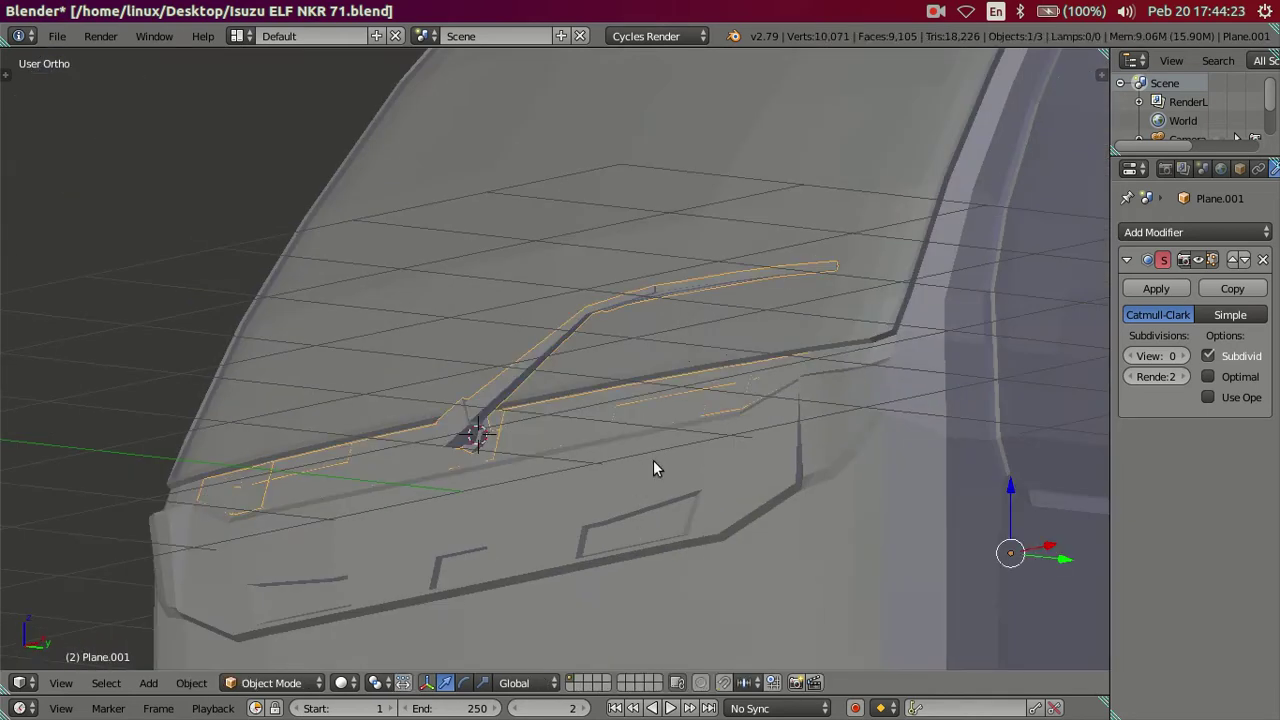
pyautogui.hotkey('shift', 'ctrl', 'alt', 'c')
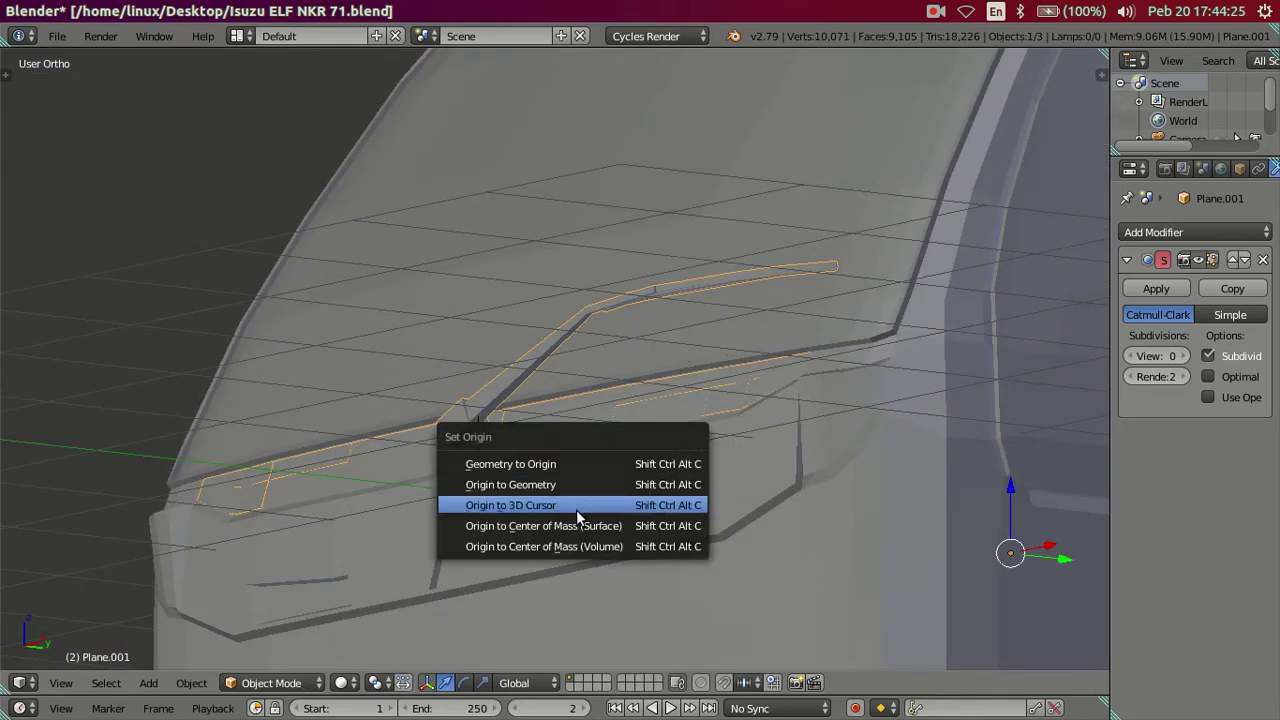
pyautogui.click(576, 509)
pyautogui.scroll(3, 497, 443)
pyautogui.scroll(3, 468, 431)
pyautogui.press('Tab')
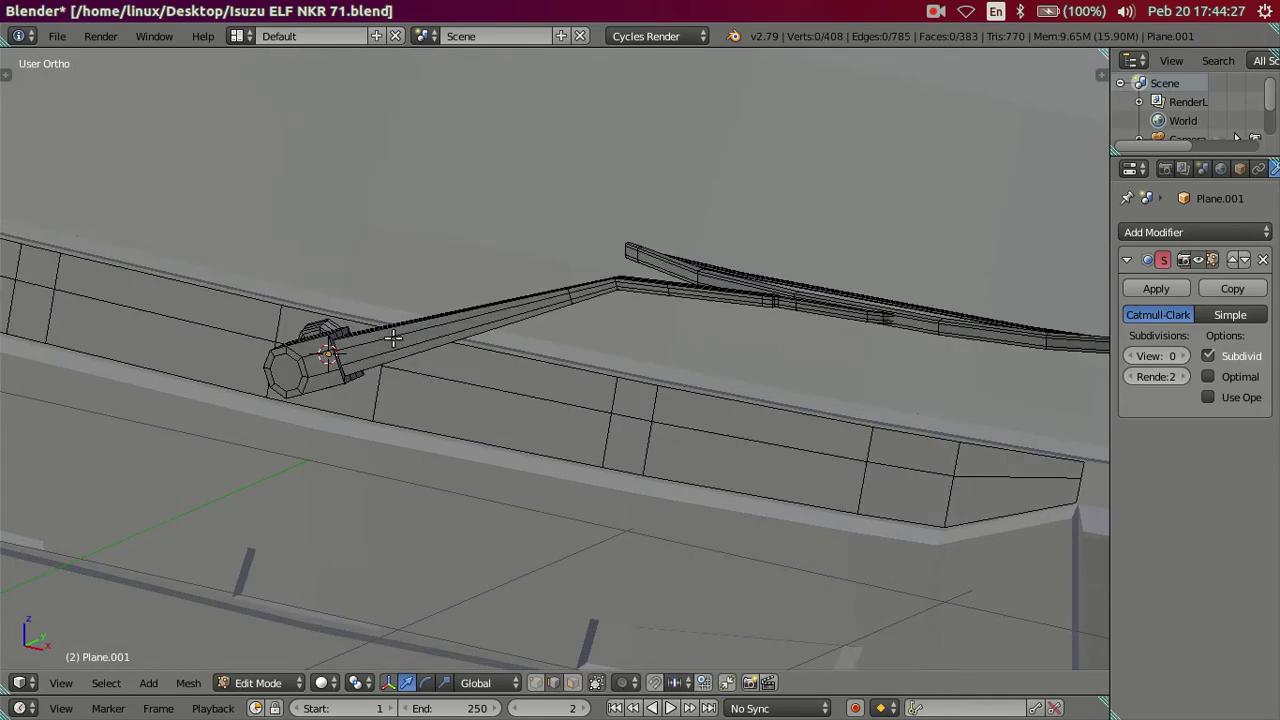
# Step: Select the connected cowl panel part and delete its faces from the wiper mesh
pyautogui.scroll(-3, 450, 355)
pyautogui.moveTo(450, 355)
pyautogui.mouseDown(button='middle')
pyautogui.moveTo(580, 360)
pyautogui.moveTo(533, 364)
pyautogui.mouseUp(button='middle')
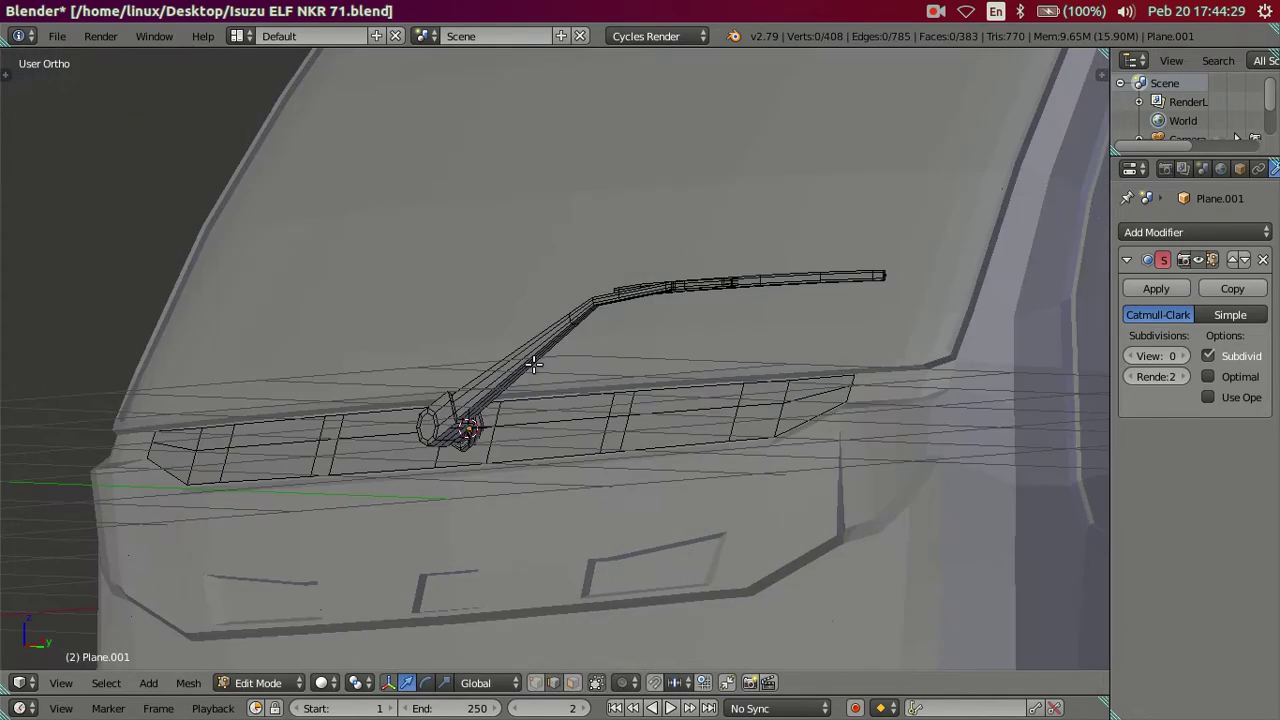
pyautogui.click(560, 412)
pyautogui.hotkey('ctrl', 'l')
pyautogui.press('x')
pyautogui.click(782, 383)
pyautogui.moveTo(782, 383)
pyautogui.mouseDown(button='middle')
pyautogui.moveTo(646, 354)
pyautogui.moveTo(572, 353)
pyautogui.moveTo(578, 386)
pyautogui.moveTo(544, 375)
pyautogui.mouseUp(button='middle')
pyautogui.press('Tab')
# Step: Frame the wiper pivot in Right view with wireframe shading and Blender fullscreen
pyautogui.rightClick(543, 362)
pyautogui.press('KP_3')
pyautogui.scroll(4, 665, 352)
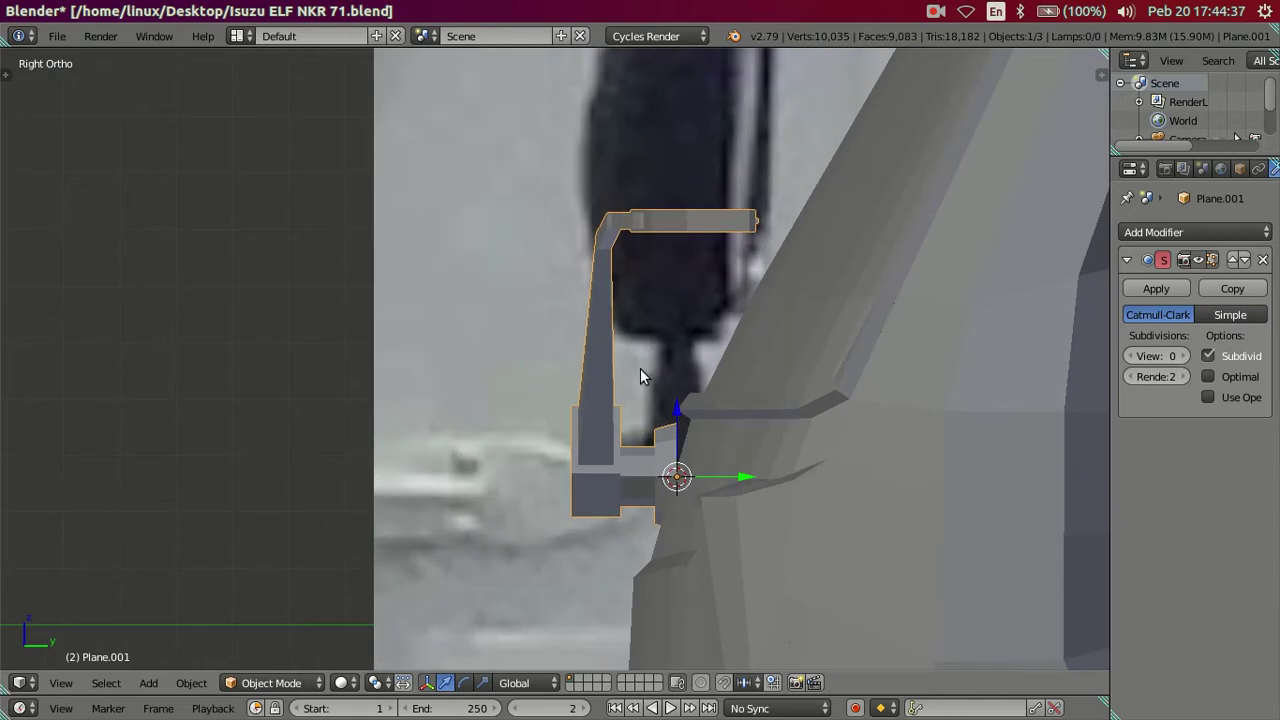
pyautogui.press('z')
pyautogui.scroll(3, 538, 313)
pyautogui.scroll(5, 540, 315)
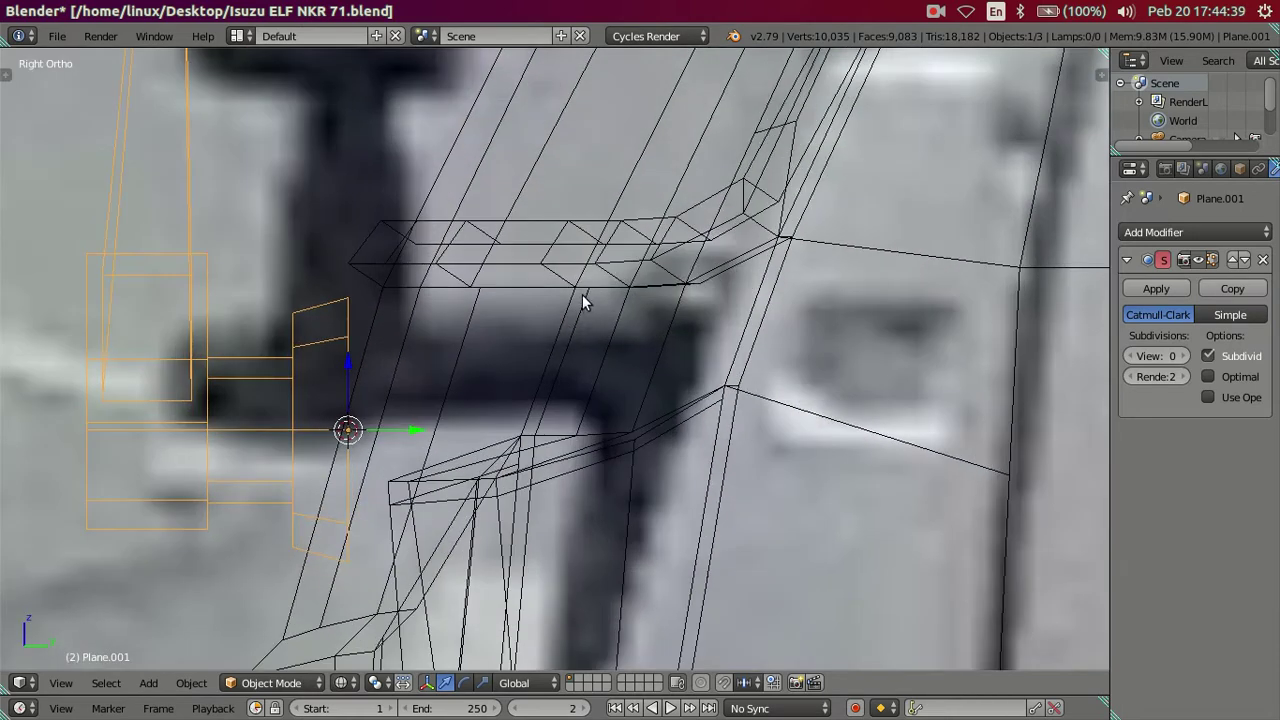
pyautogui.keyDown('shift'); pyautogui.moveTo(583, 303); pyautogui.dragTo(778, 307, button='middle'); pyautogui.keyUp('shift')
pyautogui.scroll(3, 658, 348)
pyautogui.keyDown('shift'); pyautogui.moveTo(658, 348); pyautogui.dragTo(729, 284, button='middle'); pyautogui.keyUp('shift')
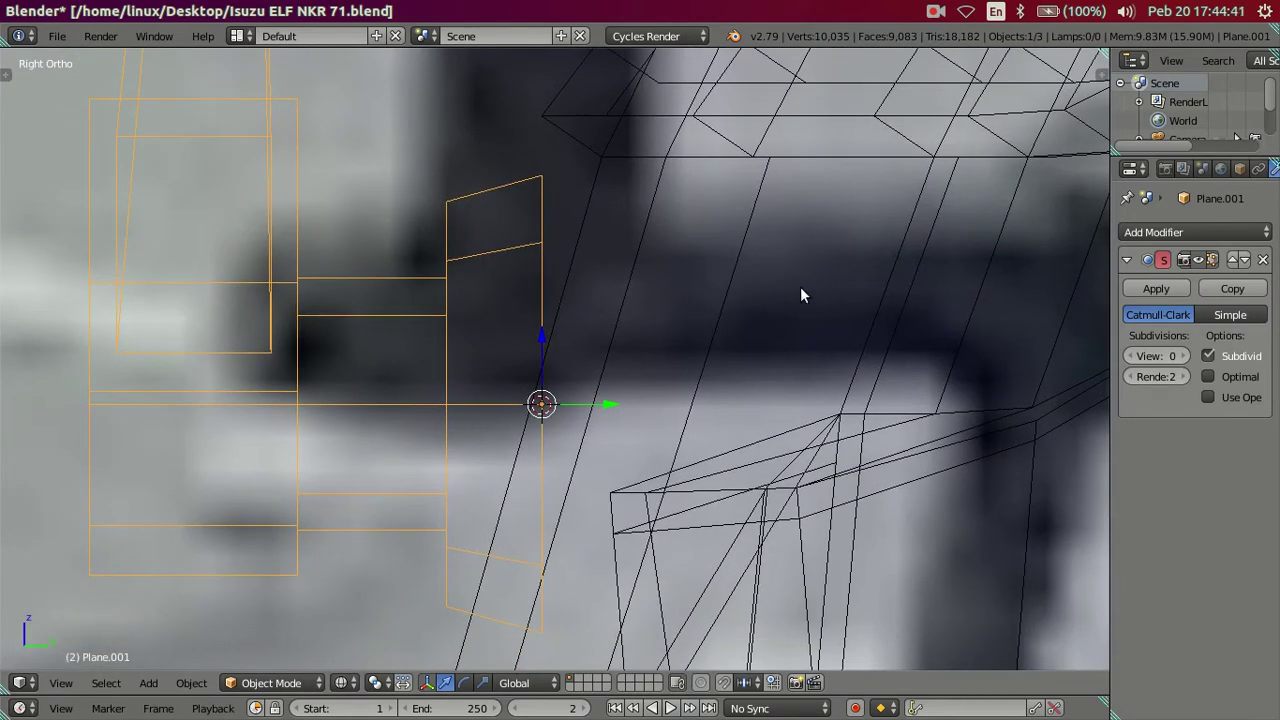
pyautogui.click(154, 36)
pyautogui.click(180, 80)
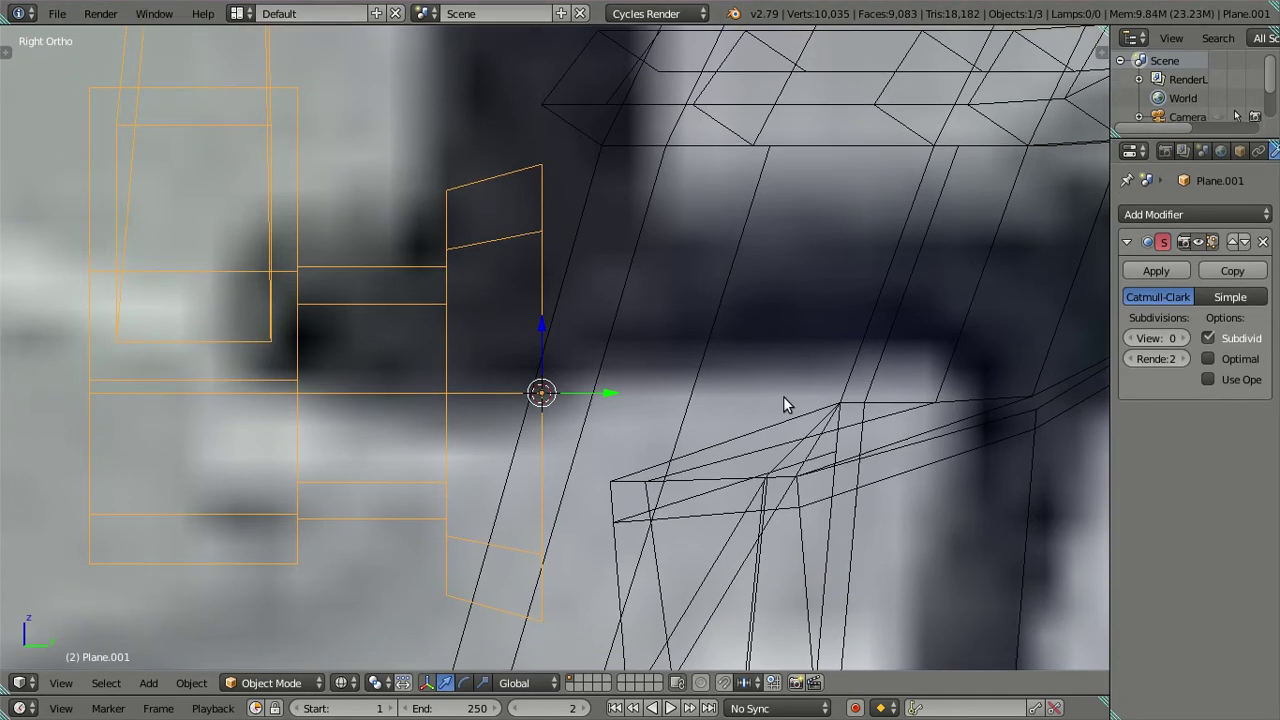
# Step: Test-rotate the wiper, cancel, and raise the cab body's subdivision preview to 2
pyautogui.press('r')
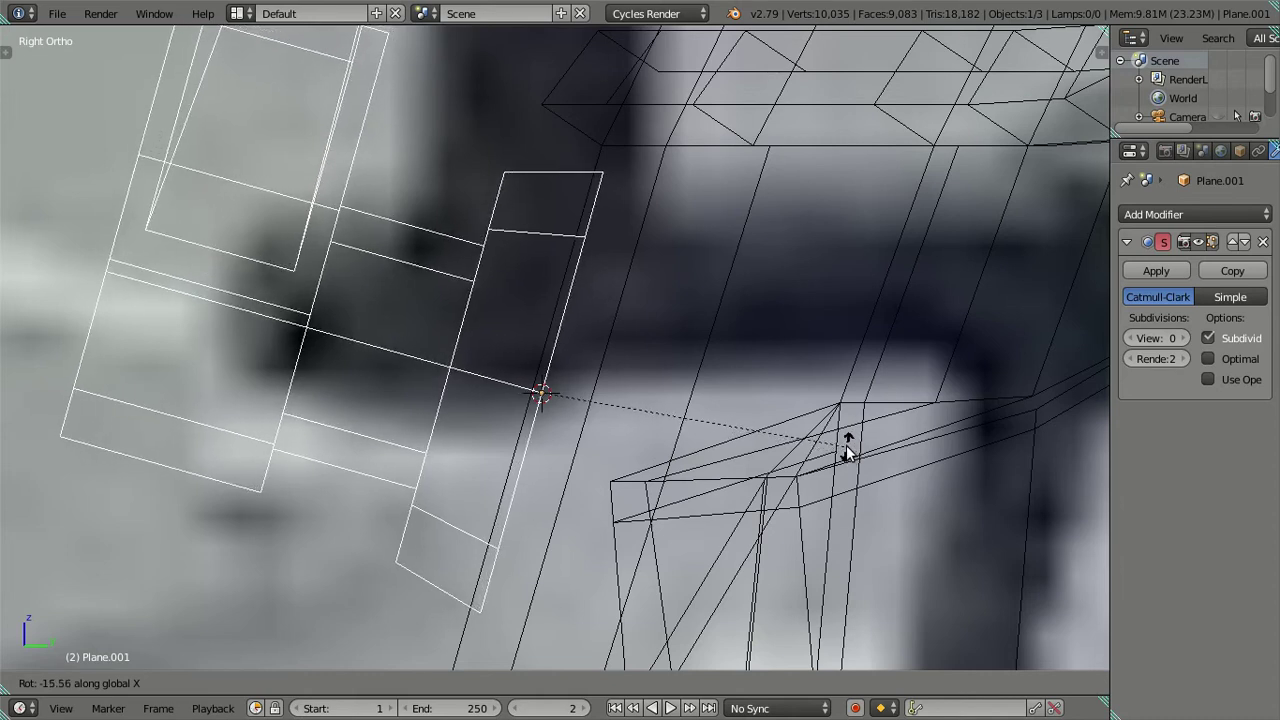
pyautogui.rightClick(846, 445)
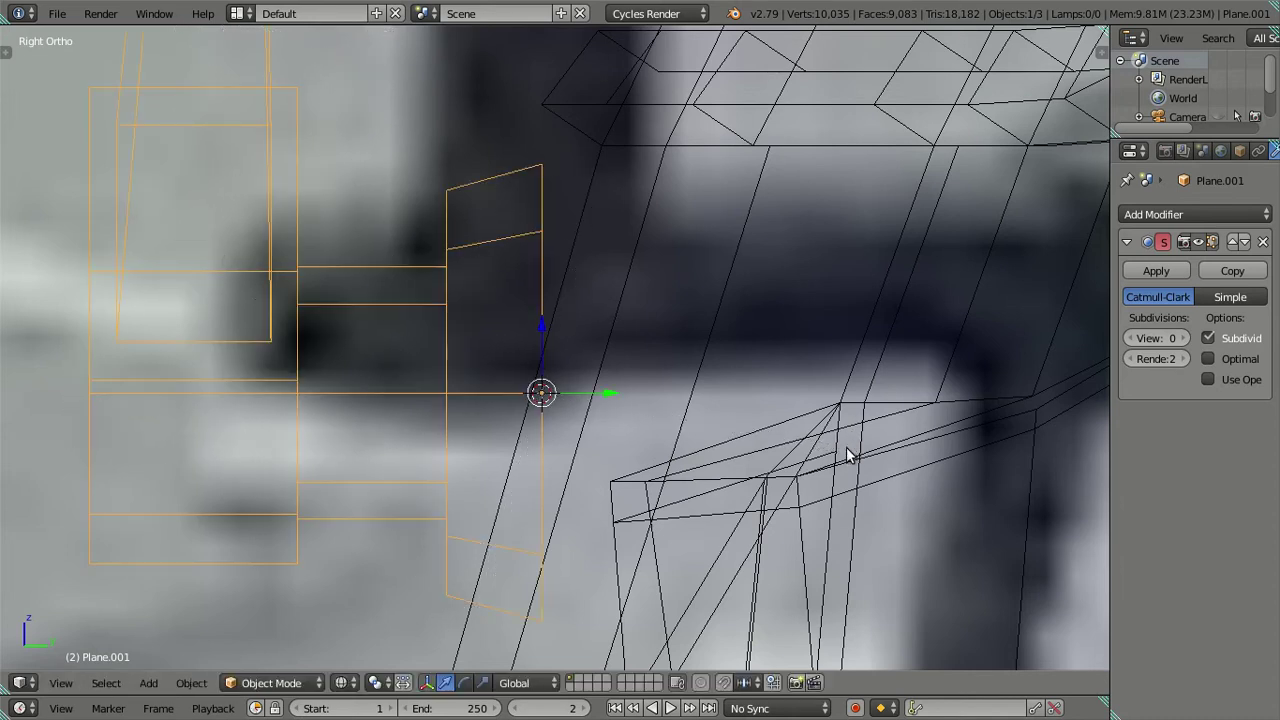
pyautogui.rightClick(846, 417)
pyautogui.click(1182, 559)
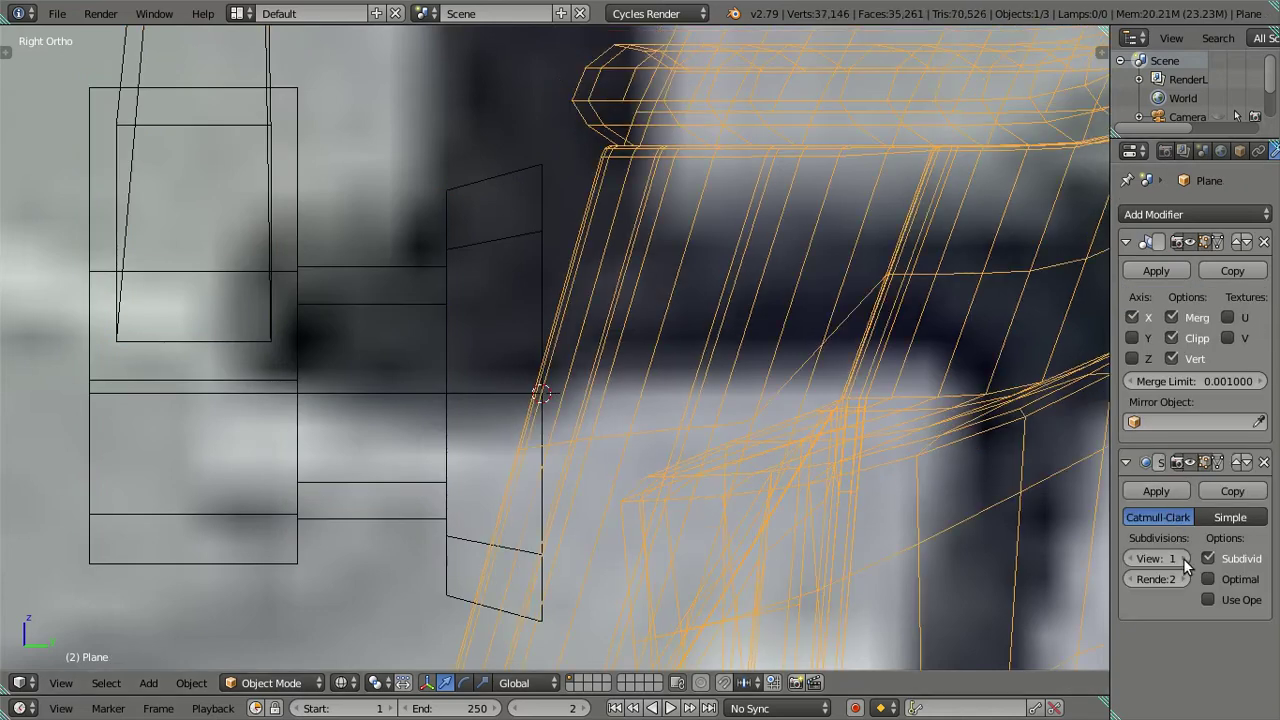
pyautogui.click(1182, 559)
# Step: Rotate the wiper Plane.001 about its pivot on the X axis
pyautogui.rightClick(458, 203)
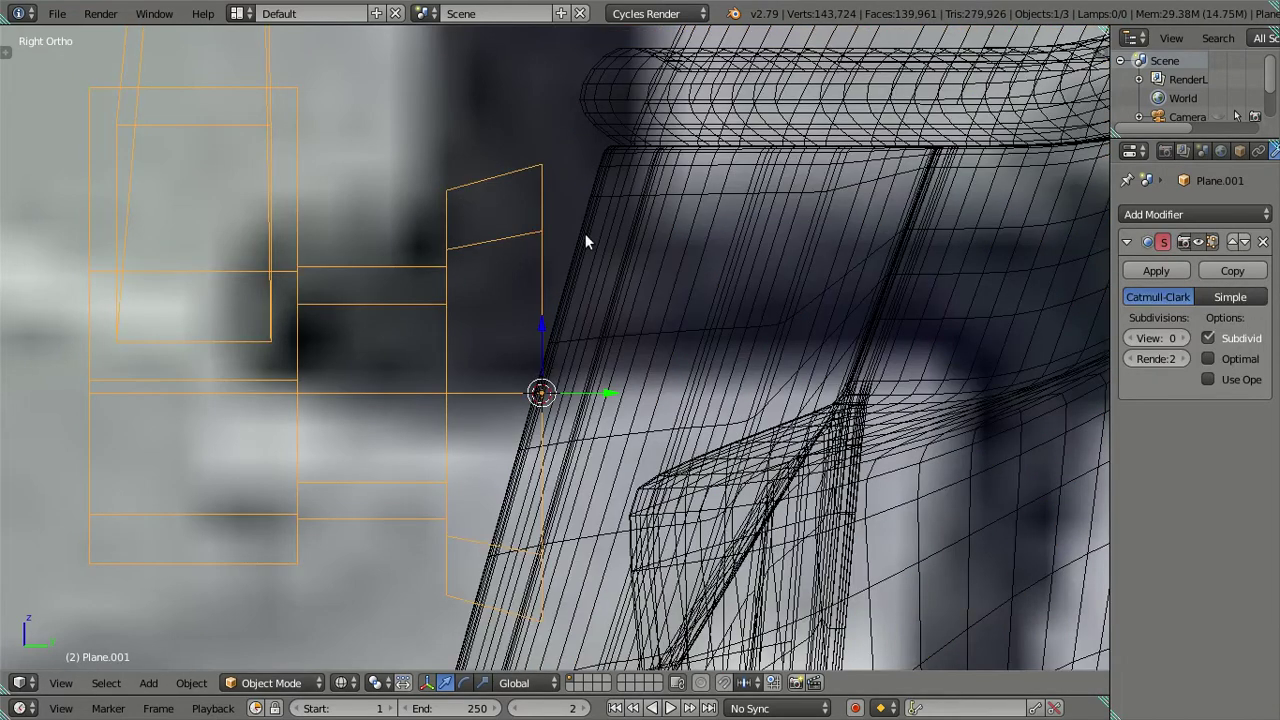
pyautogui.press('r')
pyautogui.press('x')
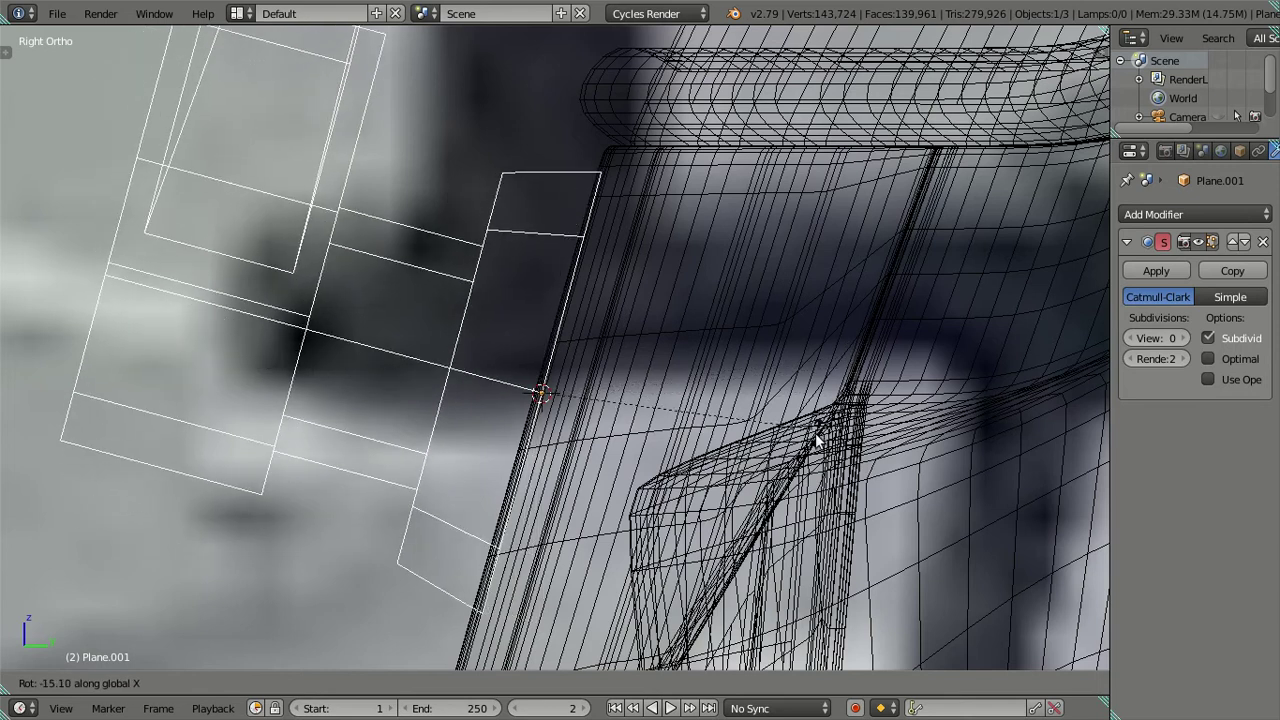
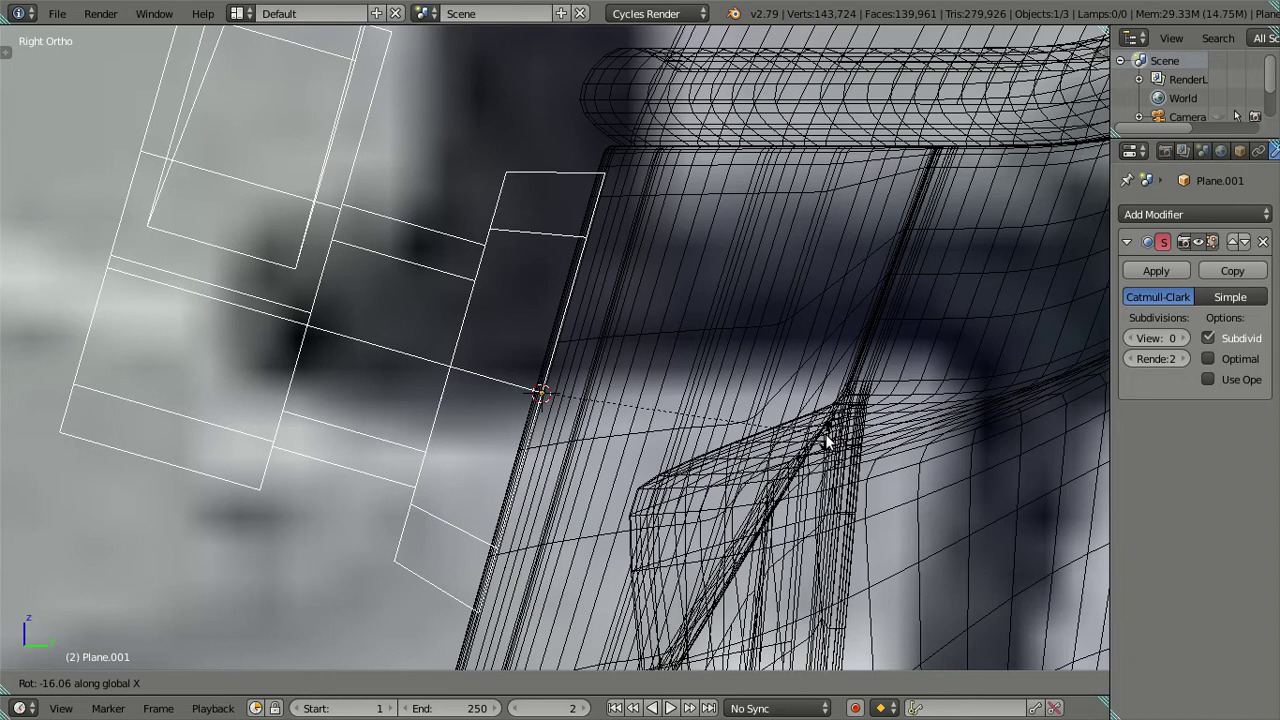
# Step: Rotate the wiper piece -16° around the global X axis
pyautogui.write('16')
pyautogui.press('-')
pyautogui.write('5')
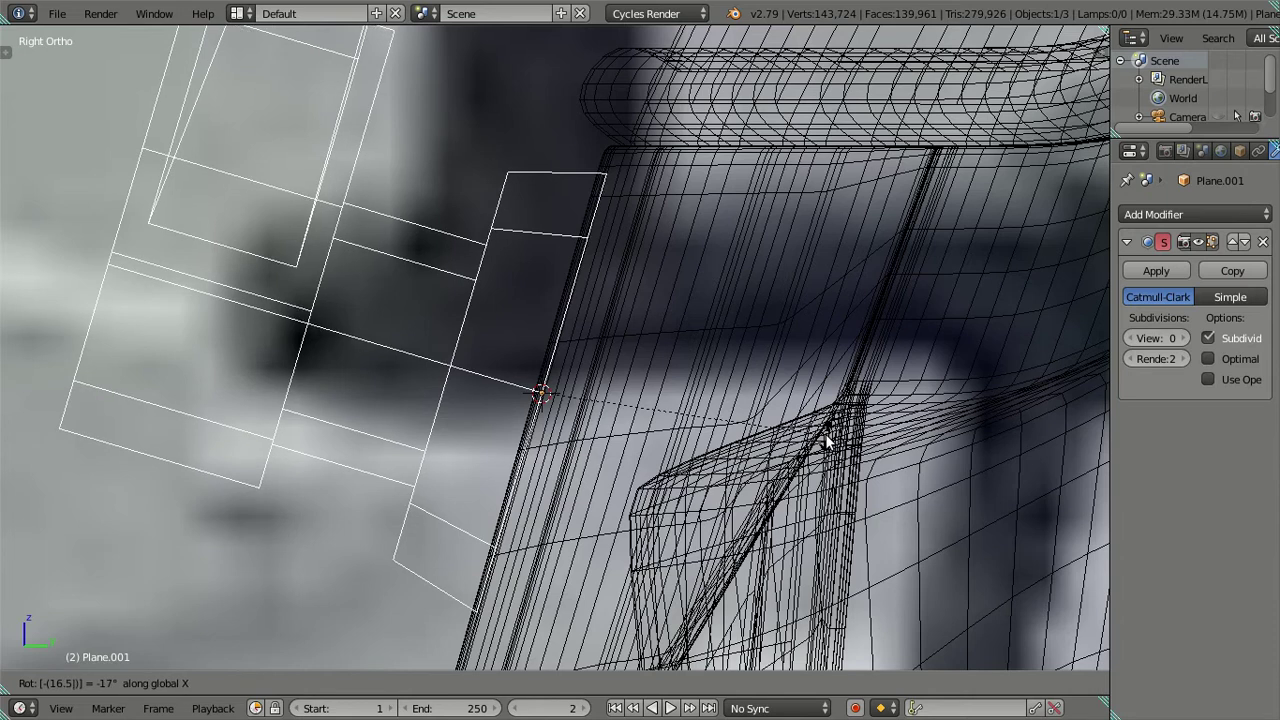
pyautogui.press('BackSpace')
pyautogui.write('6')
pyautogui.press('BackSpace')
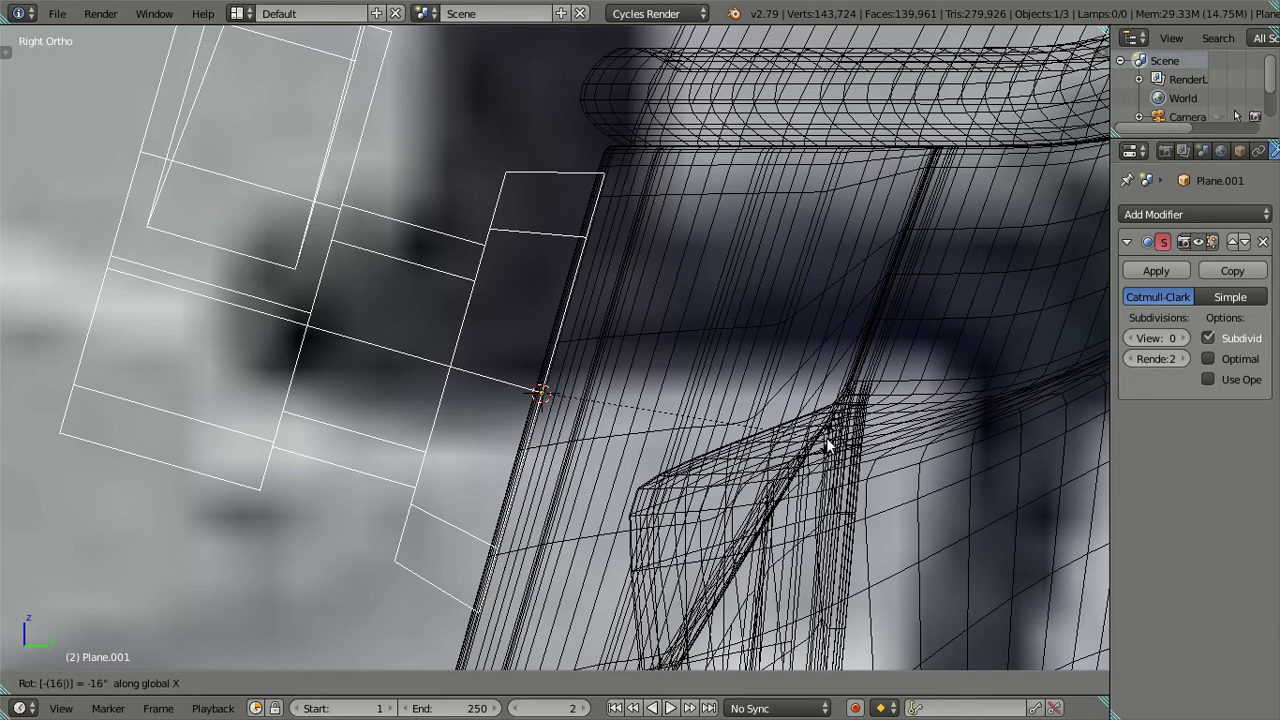
pyautogui.press('Return')
# Step: Lower the cab body's Subdivision Surface viewport level to 0
pyautogui.scroll(2, 740, 350)
pyautogui.scroll(-2, 660, 314)
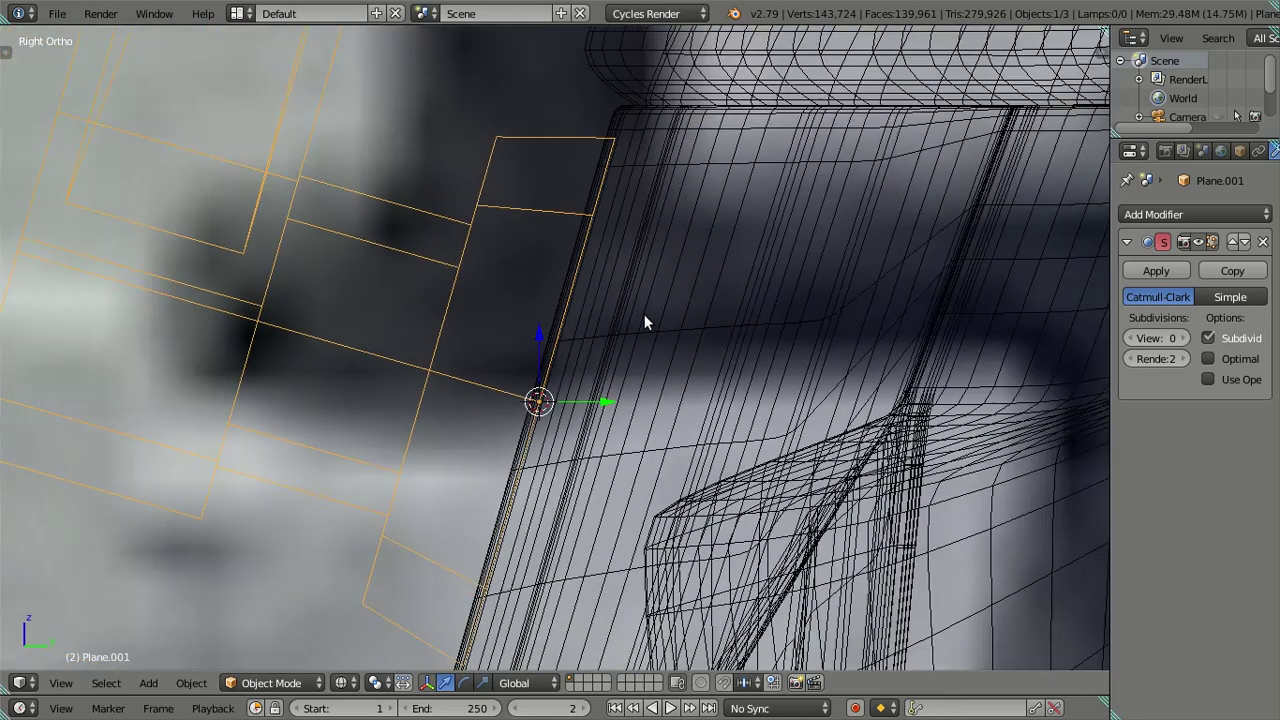
pyautogui.scroll(-2, 620, 305)
pyautogui.press('z')
pyautogui.press('a')
pyautogui.moveTo(601, 302)
pyautogui.mouseDown(button='middle')
pyautogui.moveTo(491, 241)
pyautogui.moveTo(516, 214)
pyautogui.moveTo(597, 198)
pyautogui.moveTo(516, 195)
pyautogui.moveTo(907, 391)
pyautogui.moveTo(606, 360)
pyautogui.mouseUp(button='middle')
pyautogui.rightClick(549, 162)
pyautogui.rightClick(606, 360)
pyautogui.press('z')
pyautogui.click(1130, 558)
pyautogui.click(1130, 558)
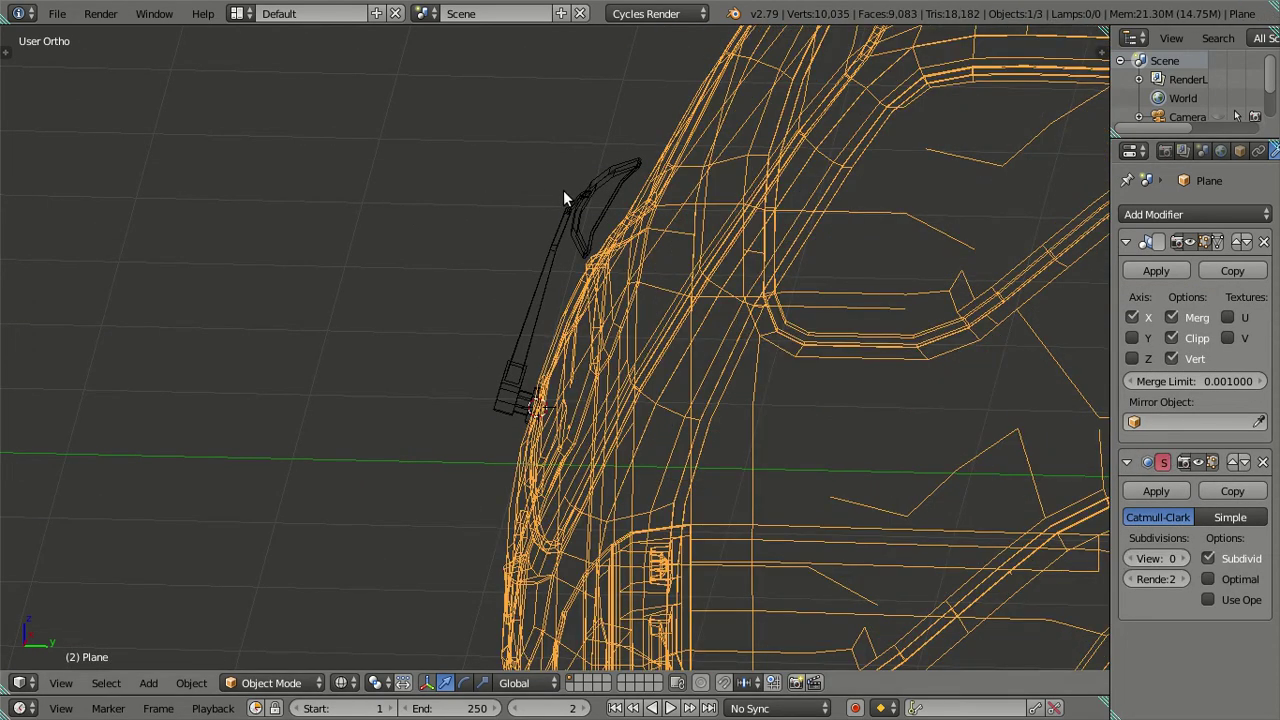
# Step: In Edit Mode, dissolve an unneeded edge loop on the wiper arm
pyautogui.rightClick(563, 190)
pyautogui.press('z')
pyautogui.moveTo(617, 214)
pyautogui.mouseDown(button='middle')
pyautogui.moveTo(617, 266)
pyautogui.moveTo(569, 229)
pyautogui.moveTo(566, 194)
pyautogui.moveTo(577, 280)
pyautogui.moveTo(546, 337)
pyautogui.moveTo(520, 334)
pyautogui.moveTo(515, 325)
pyautogui.moveTo(677, 386)
pyautogui.moveTo(722, 320)
pyautogui.mouseUp(button='middle')
pyautogui.press('a')
pyautogui.press('Tab')
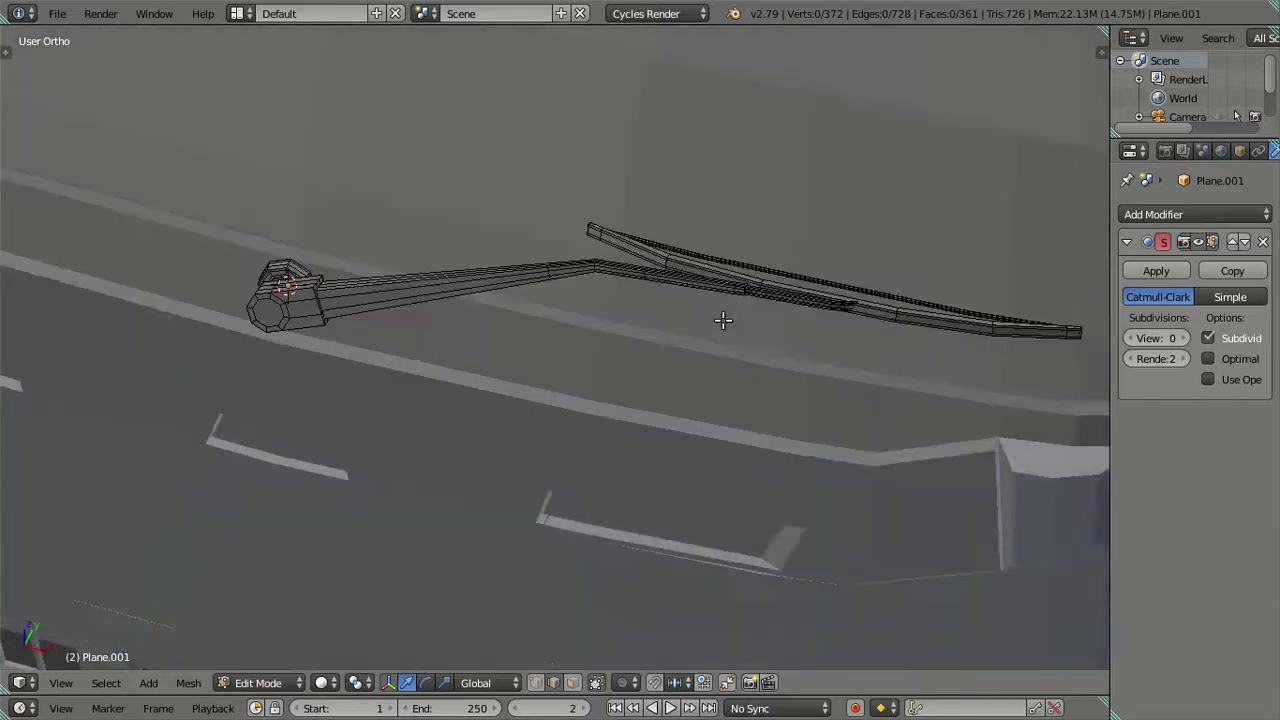
pyautogui.scroll(4, 722, 320)
pyautogui.keyDown('alt'); pyautogui.rightClick(545, 194); pyautogui.keyUp('alt')
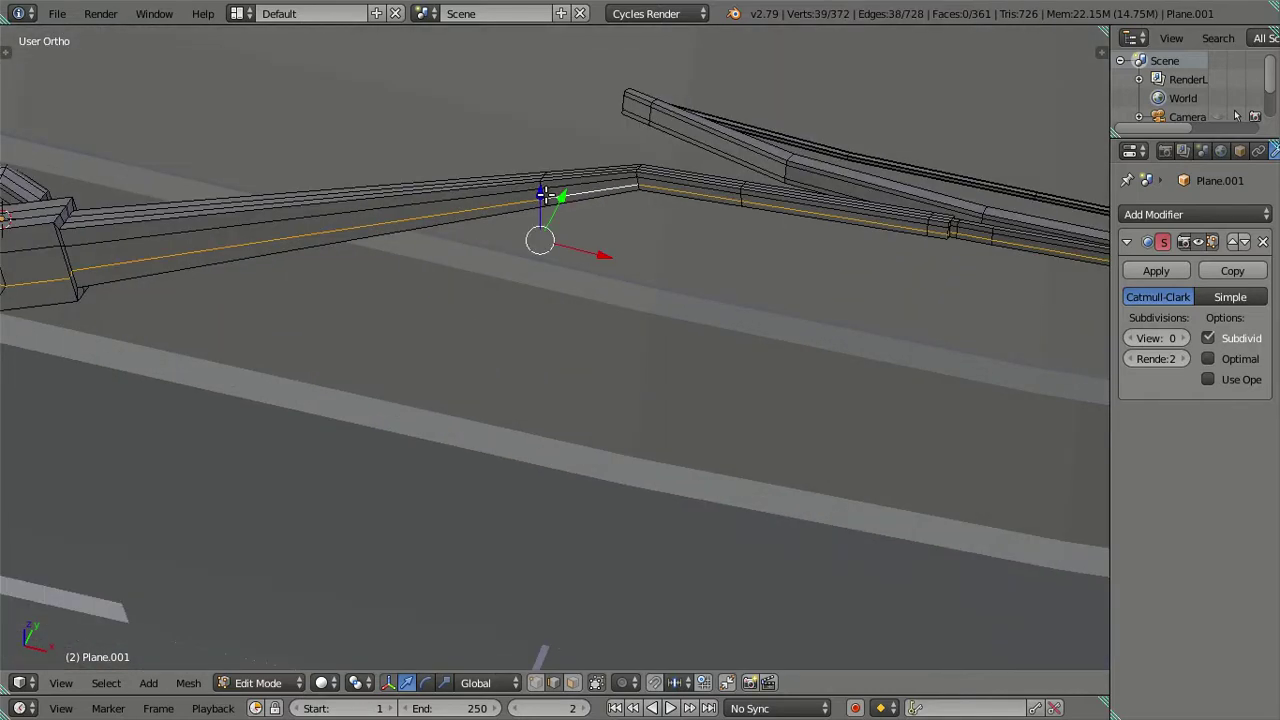
pyautogui.scroll(2, 590, 212)
pyautogui.press('a')
pyautogui.keyDown('alt'); pyautogui.rightClick(534, 124); pyautogui.keyUp('alt')
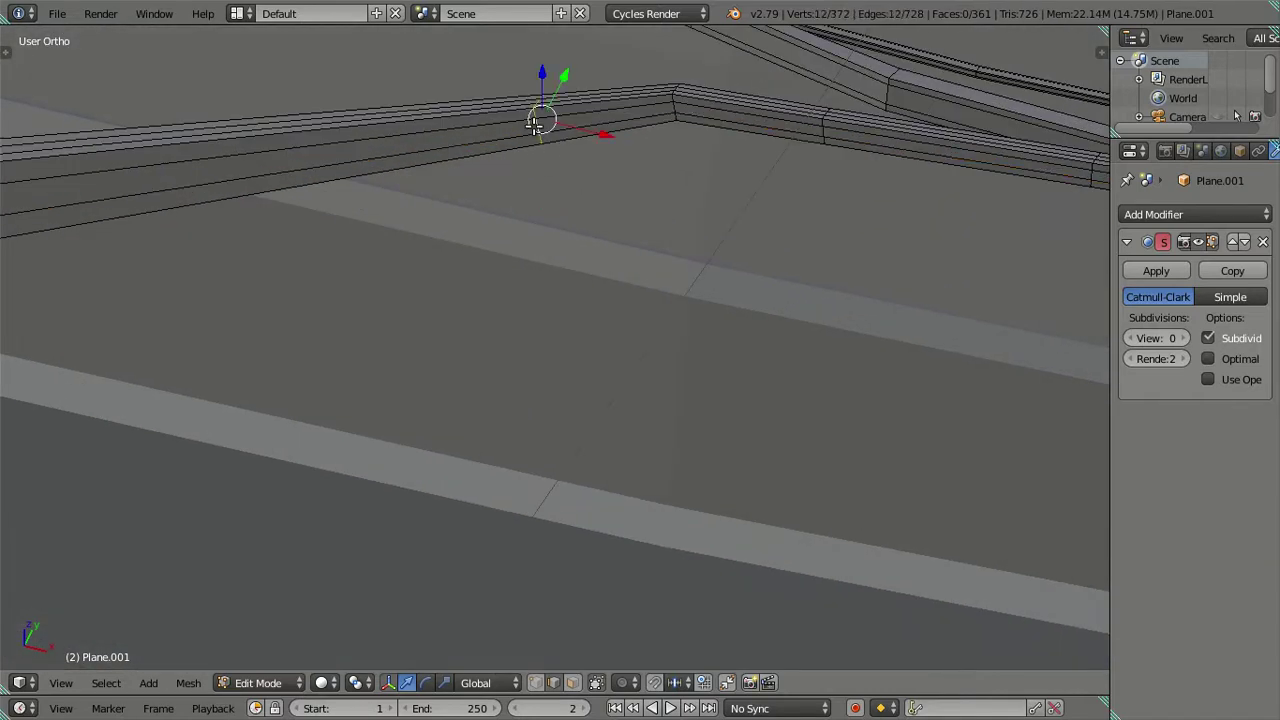
pyautogui.press('x')
pyautogui.click(698, 264)
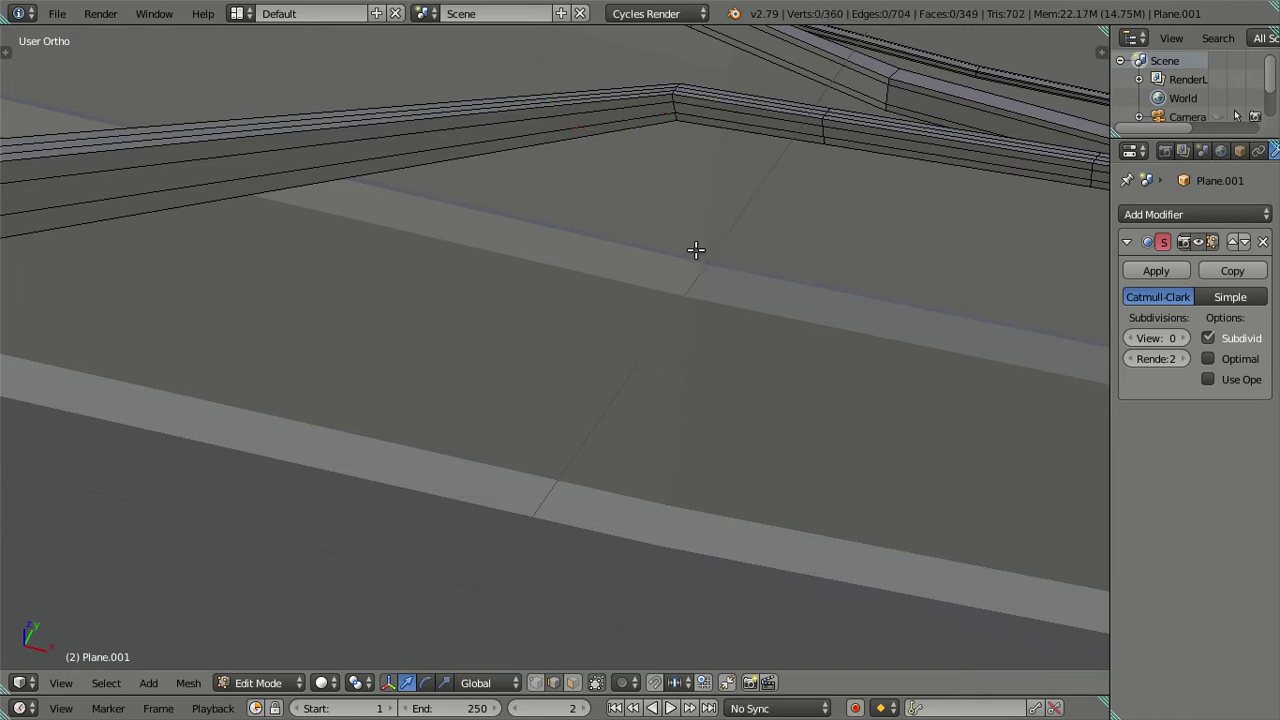
# Step: Box-select the wiper blade and move it slightly along Y
pyautogui.moveTo(696, 250); pyautogui.dragTo(462, 228, button='middle')
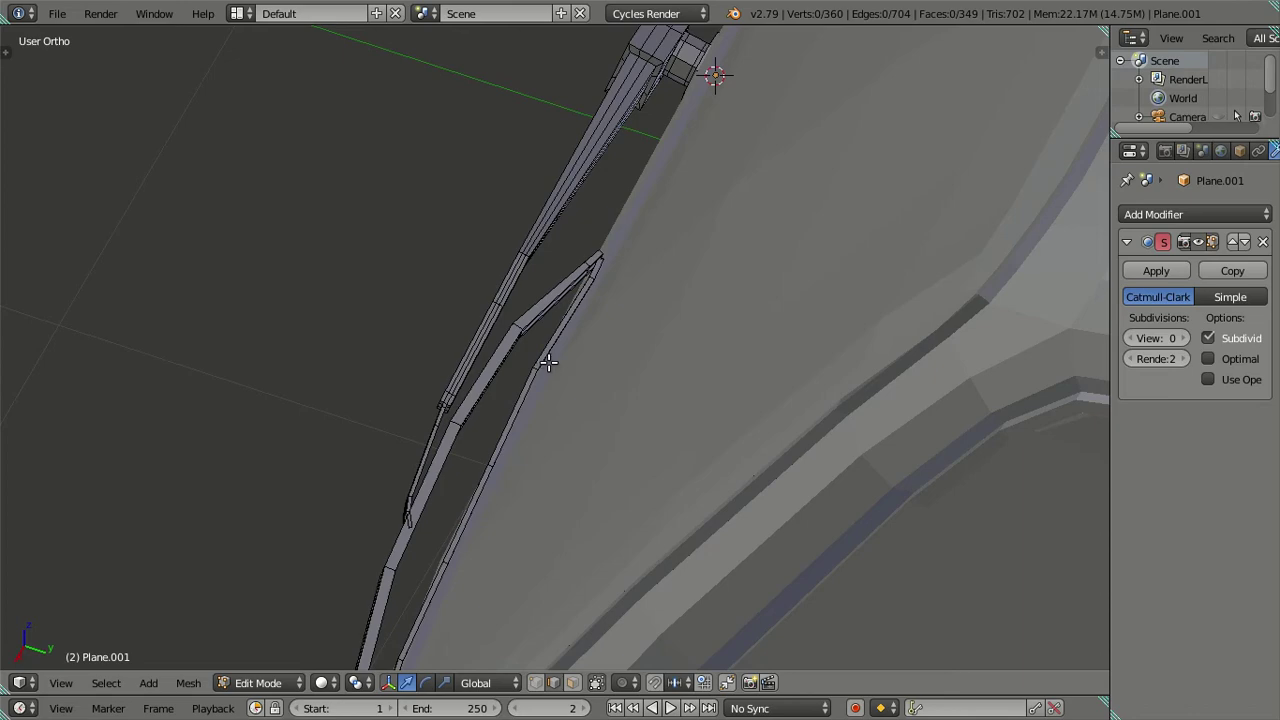
pyautogui.scroll(-4, 543, 332)
pyautogui.press('z')
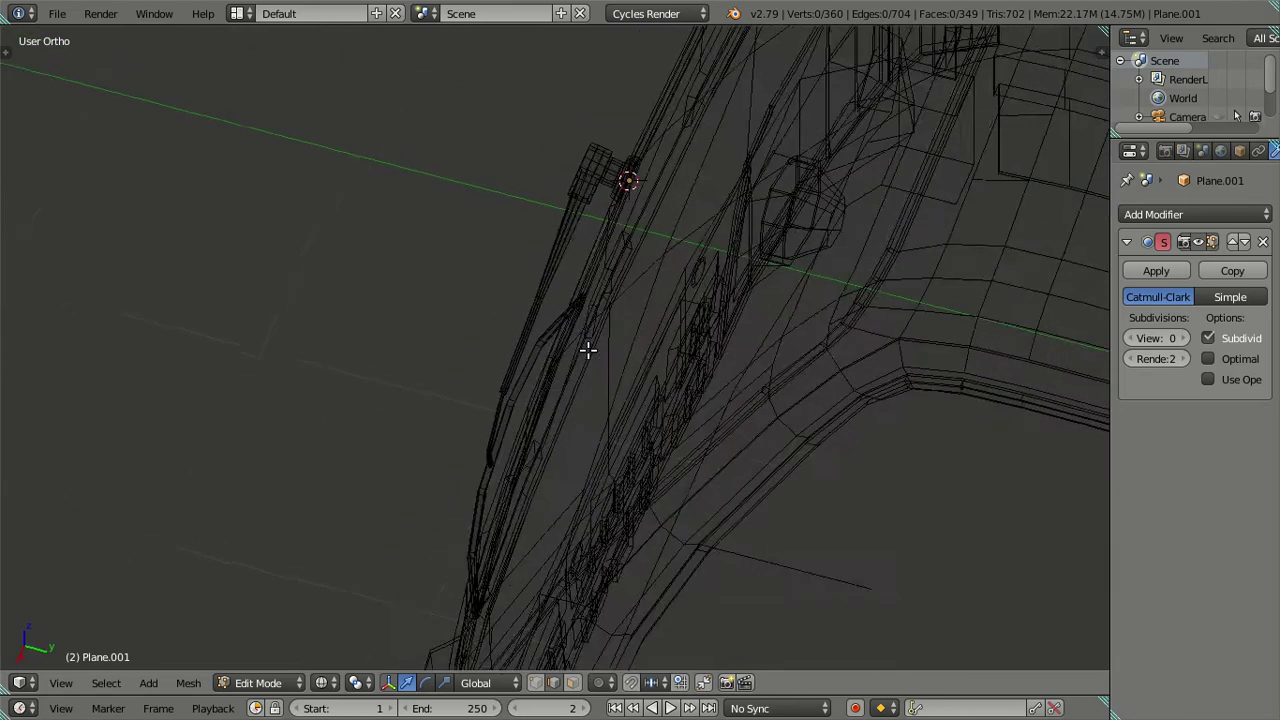
pyautogui.moveTo(586, 349); pyautogui.dragTo(771, 346, button='middle')
pyautogui.scroll(-2, 690, 290)
pyautogui.press('b')
pyautogui.moveTo(514, 206); pyautogui.dragTo(903, 460)
pyautogui.press('z')
pyautogui.moveTo(854, 420)
pyautogui.mouseDown(button='middle')
pyautogui.moveTo(626, 386)
pyautogui.moveTo(583, 409)
pyautogui.moveTo(582, 424)
pyautogui.mouseUp(button='middle')
pyautogui.moveTo(585, 387); pyautogui.dragTo(605, 396)
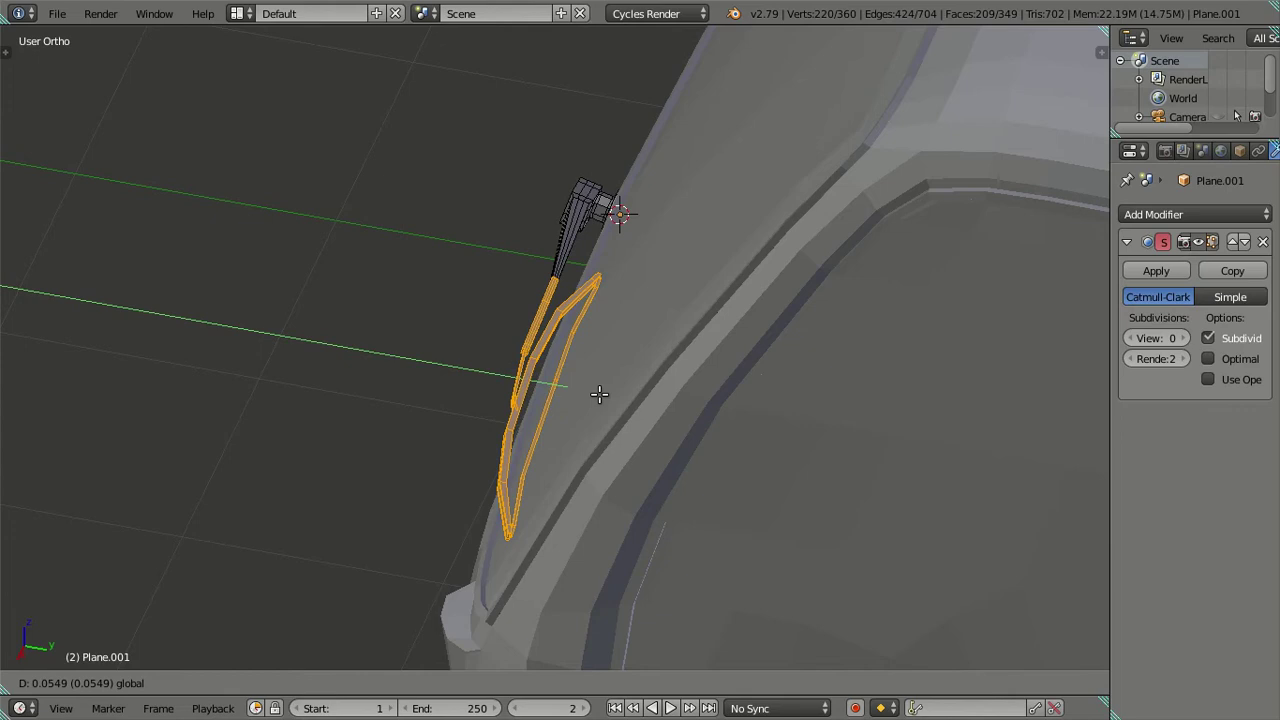
pyautogui.click(605, 396)
# Step: Rotate the blade slightly around Z, nudge it back along Y, and return to Object Mode
pyautogui.moveTo(605, 396); pyautogui.dragTo(630, 375, button='middle')
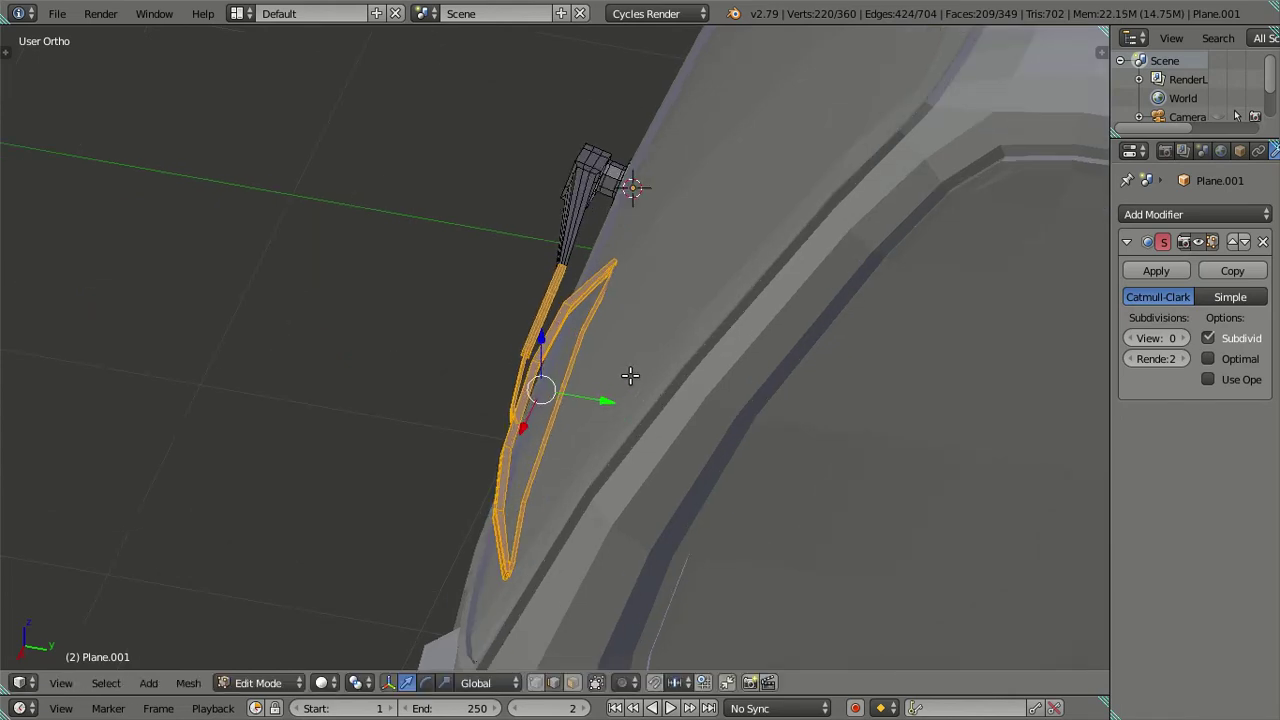
pyautogui.press('r')
pyautogui.press('z')
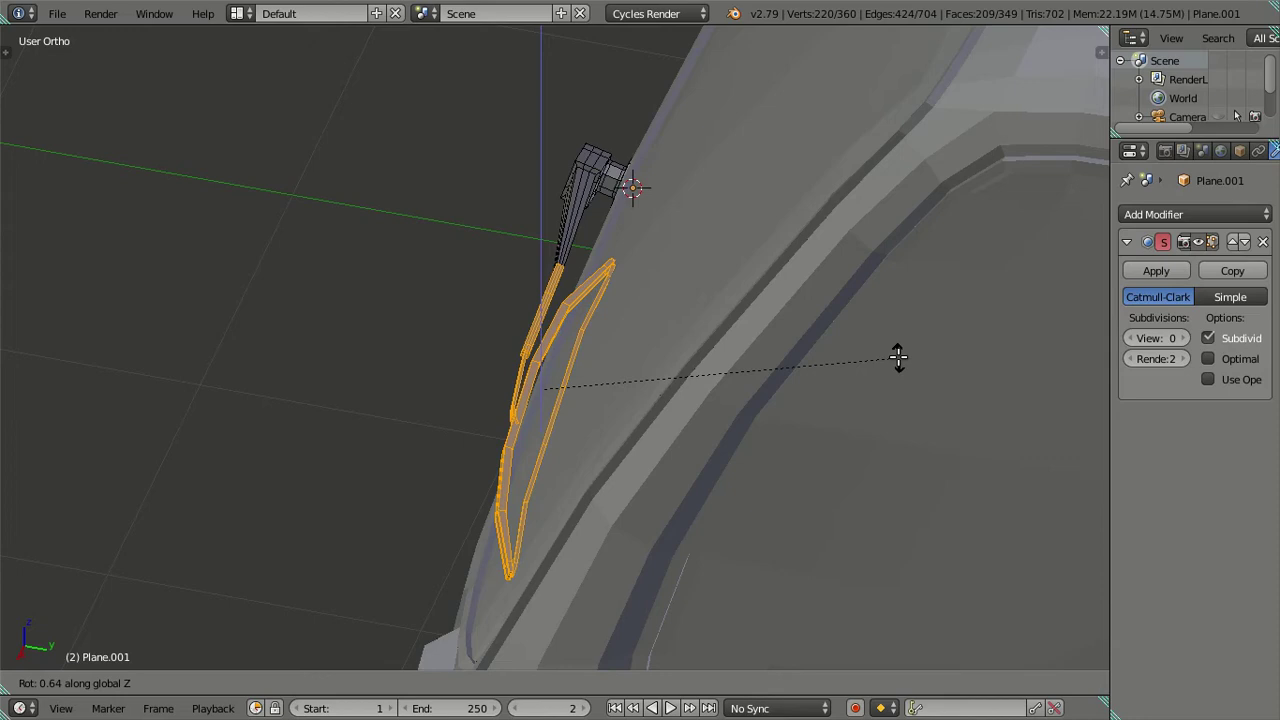
pyautogui.click(898, 357)
pyautogui.moveTo(609, 398); pyautogui.dragTo(606, 394)
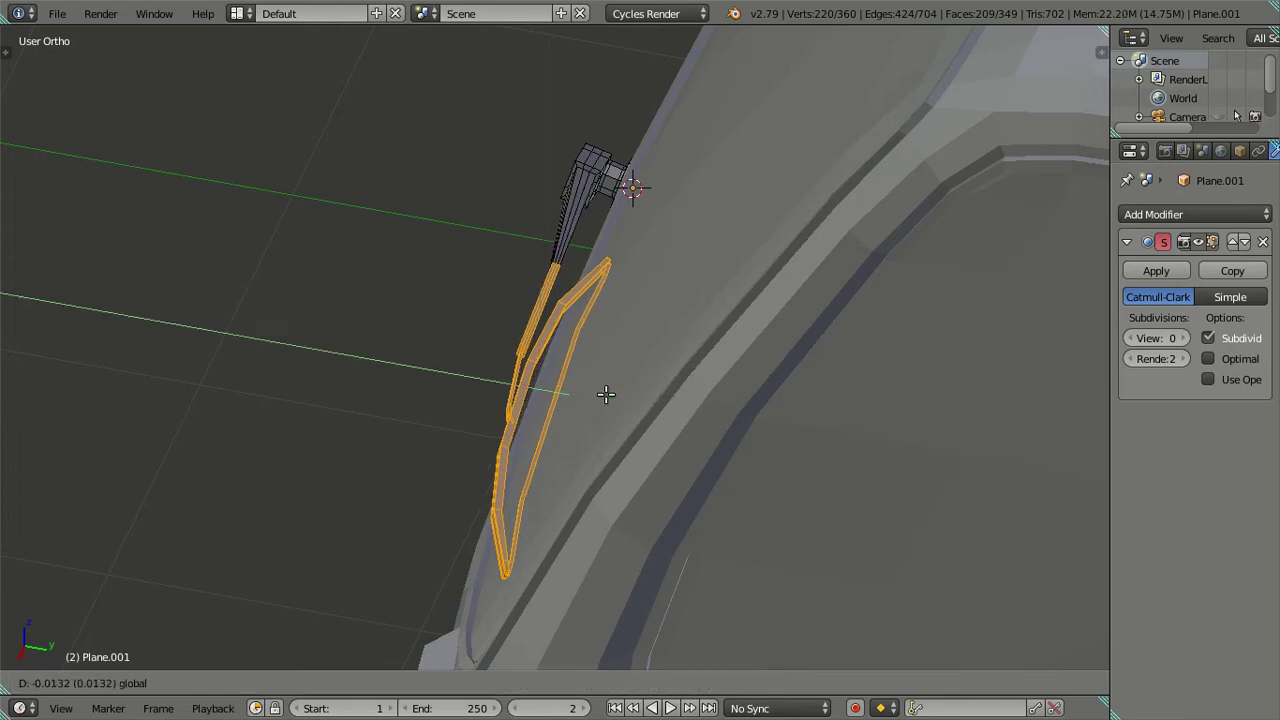
pyautogui.click(606, 394)
pyautogui.moveTo(606, 394)
pyautogui.mouseDown(button='middle')
pyautogui.moveTo(546, 394)
pyautogui.moveTo(591, 489)
pyautogui.moveTo(720, 550)
pyautogui.moveTo(839, 554)
pyautogui.moveTo(797, 411)
pyautogui.mouseUp(button='middle')
pyautogui.press('Tab')
pyautogui.moveTo(774, 343)
pyautogui.mouseDown(button='middle')
pyautogui.moveTo(743, 206)
pyautogui.moveTo(751, 228)
pyautogui.mouseUp(button='middle')
pyautogui.click(856, 314)
pyautogui.moveTo(853, 308)
pyautogui.mouseDown(button='middle')
pyautogui.moveTo(869, 294)
pyautogui.moveTo(757, 271)
pyautogui.moveTo(713, 322)
pyautogui.mouseUp(button='middle')
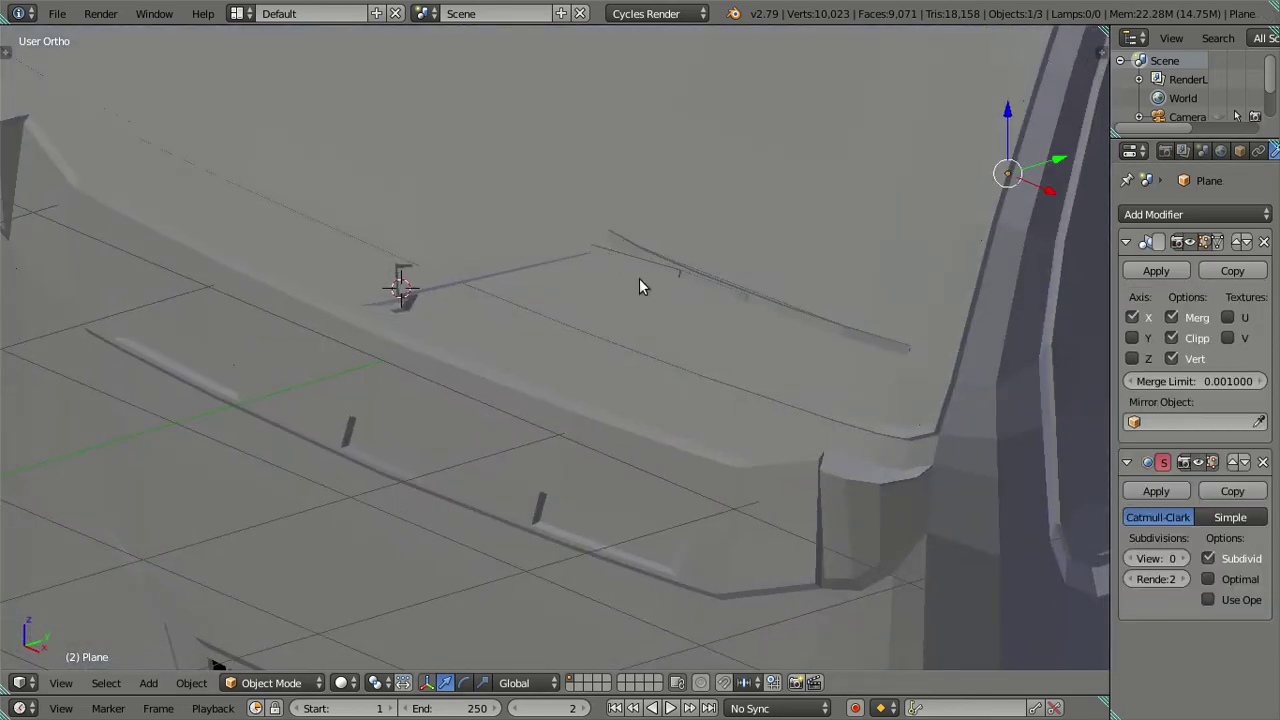
pyautogui.moveTo(639, 287); pyautogui.dragTo(435, 298, button='middle')
# Step: Enter Edit Mode on the wiper and try a 5-cut loop cut, then cancel it
pyautogui.rightClick(435, 290)
pyautogui.press('Tab')
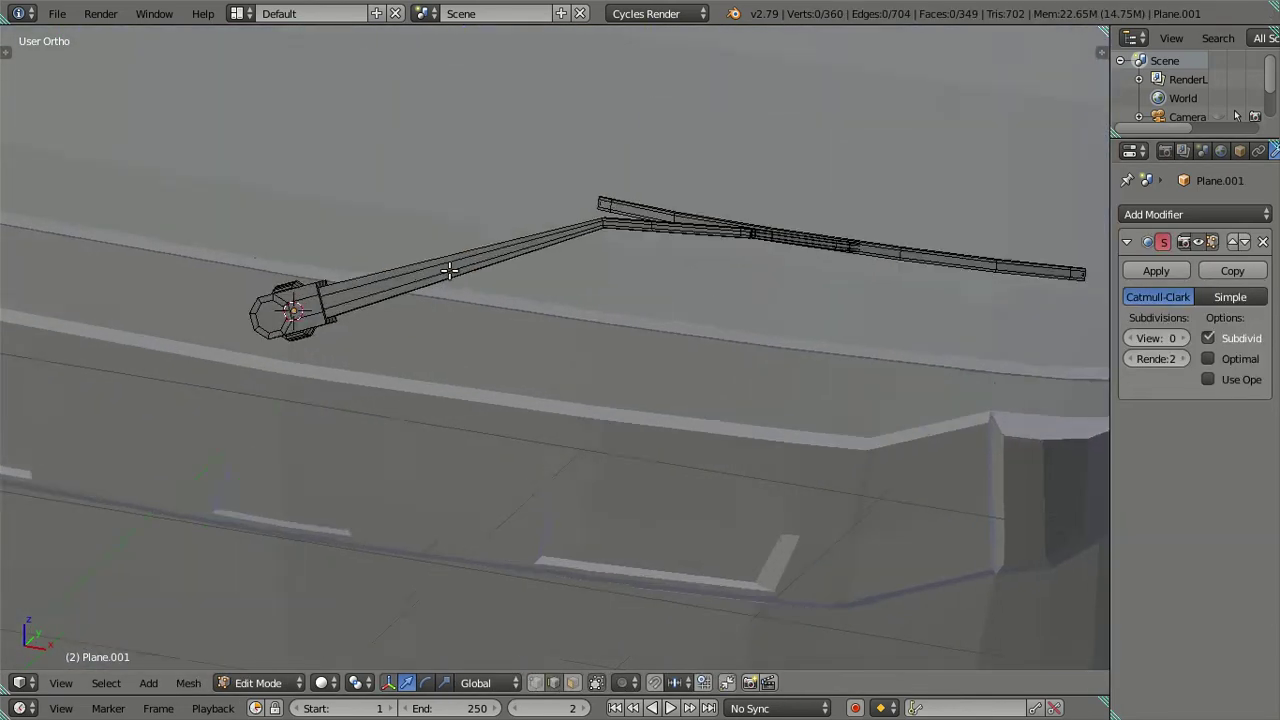
pyautogui.scroll(3, 449, 270)
pyautogui.hotkey('ctrl', 'r')
pyautogui.press('5')
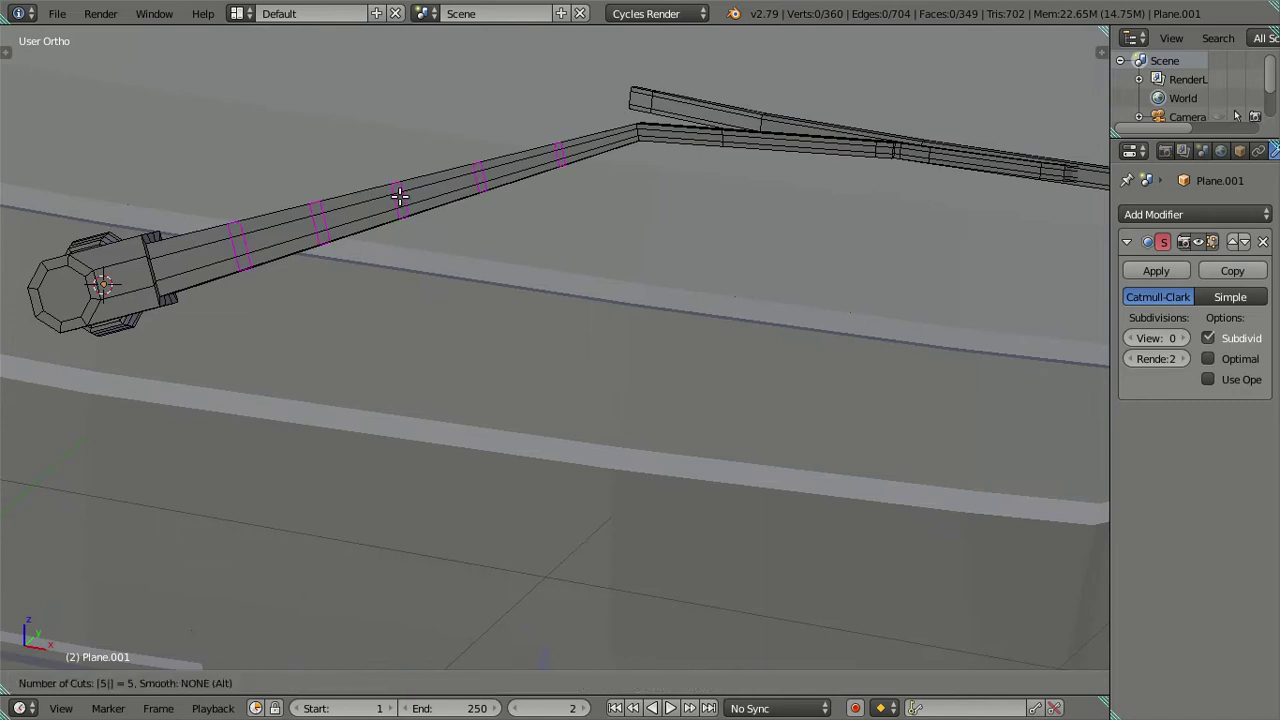
pyautogui.press('Escape')
pyautogui.rightClick(399, 200)
pyautogui.press('g')
pyautogui.press('Escape')
pyautogui.press('a')
pyautogui.moveTo(340, 211)
pyautogui.mouseDown(button='middle')
pyautogui.moveTo(628, 297)
pyautogui.moveTo(613, 285)
pyautogui.moveTo(457, 324)
pyautogui.moveTo(589, 302)
pyautogui.mouseUp(button='middle')
# Step: Add multiple evenly centred loop cuts along the long wiper arm and return to Object Mode
pyautogui.rightClick(457, 324)
pyautogui.hotkey('ctrl', 'r')
pyautogui.scroll(5, 473, 318)
pyautogui.click(473, 318)
pyautogui.rightClick(473, 318)
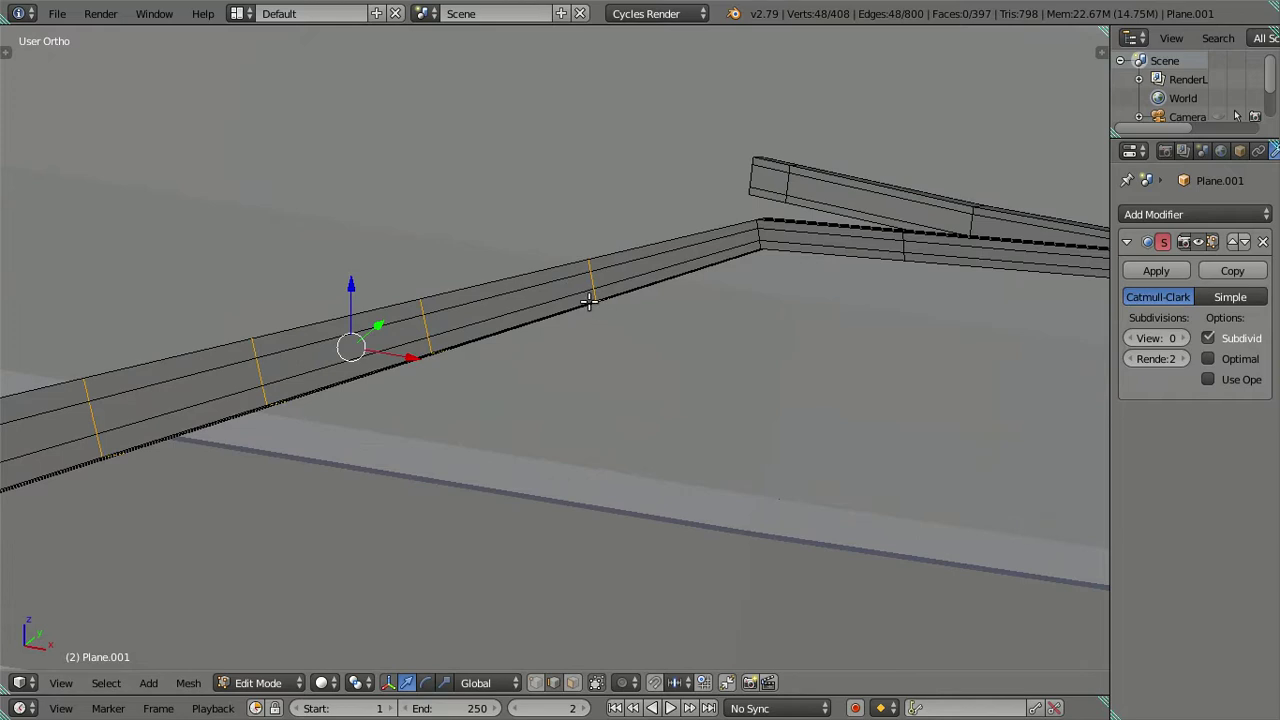
pyautogui.press('Tab')
pyautogui.scroll(-4, 648, 277)
pyautogui.moveTo(648, 277)
pyautogui.mouseDown(button='middle')
pyautogui.moveTo(688, 292)
pyautogui.moveTo(603, 280)
pyautogui.moveTo(786, 412)
pyautogui.mouseUp(button='middle')
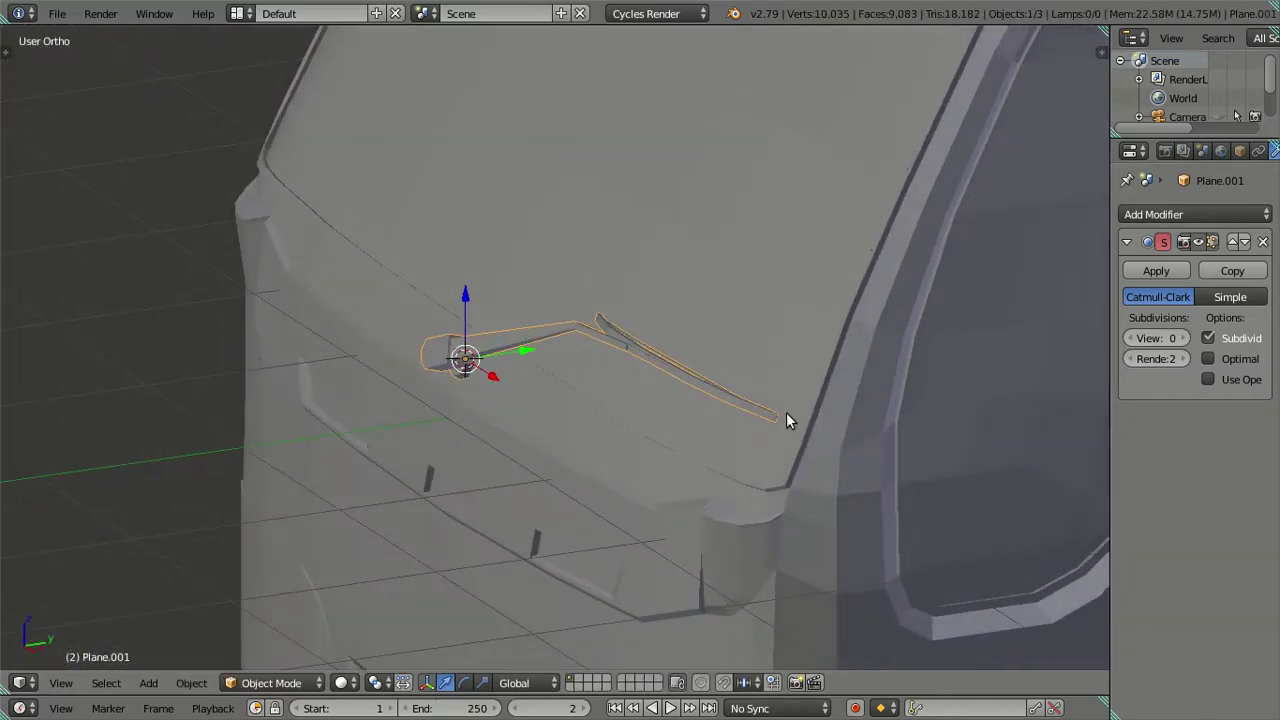
# Step: Set the wiper's viewport subdivision to 2 and raise the cab body's to 2
pyautogui.doubleClick(1183, 339)
pyautogui.moveTo(701, 416)
pyautogui.mouseDown(button='middle')
pyautogui.moveTo(653, 402)
pyautogui.moveTo(626, 451)
pyautogui.mouseUp(button='middle')
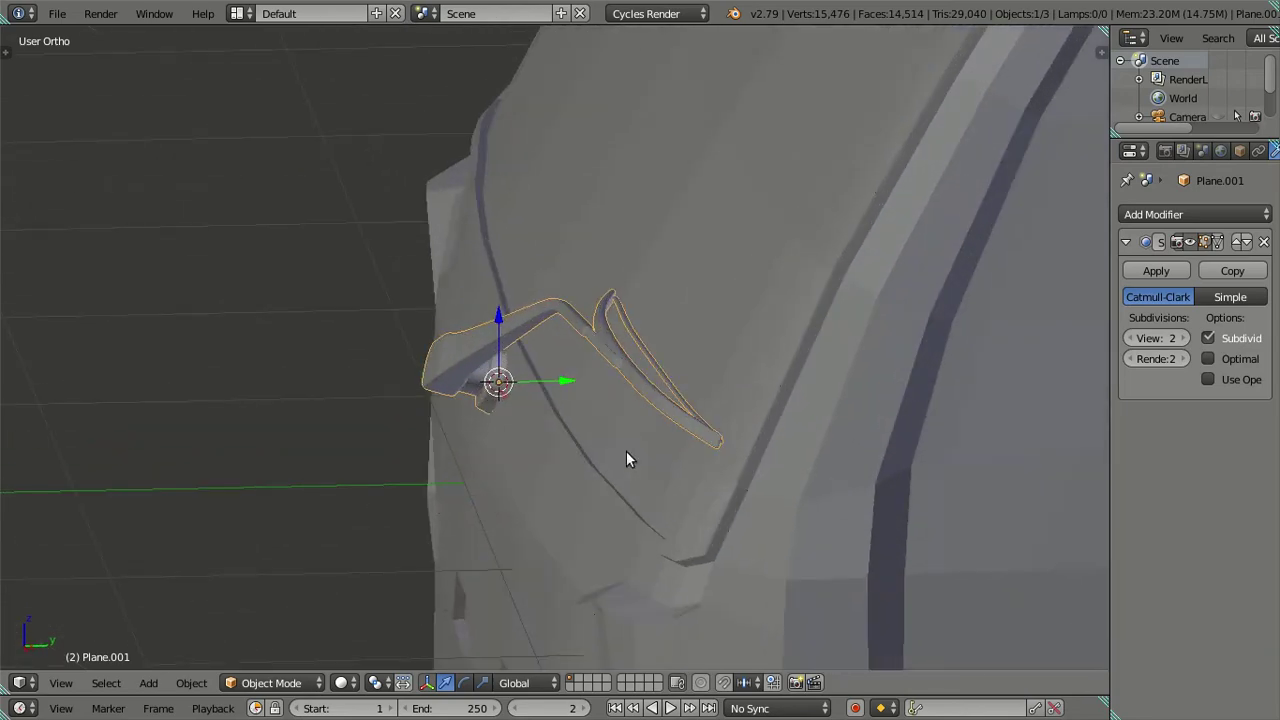
pyautogui.press('z')
pyautogui.rightClick(578, 486)
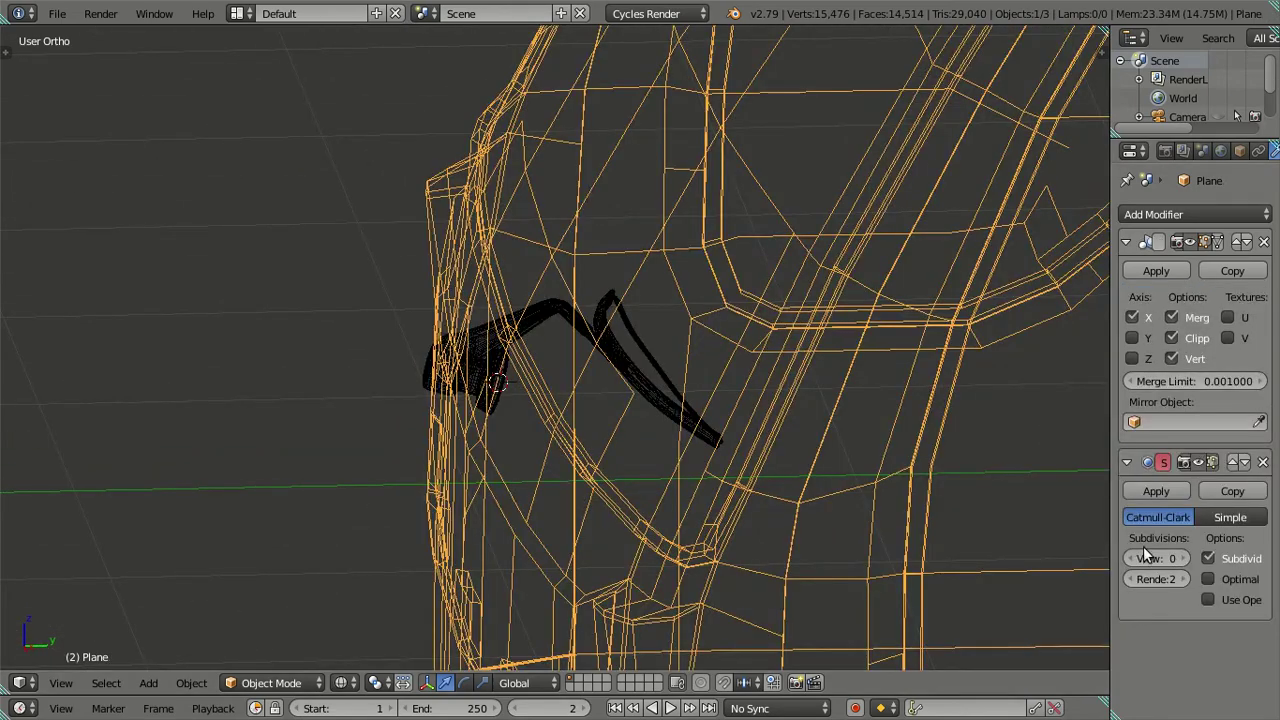
pyautogui.click(1182, 556)
pyautogui.click(1183, 556)
pyautogui.press('a')
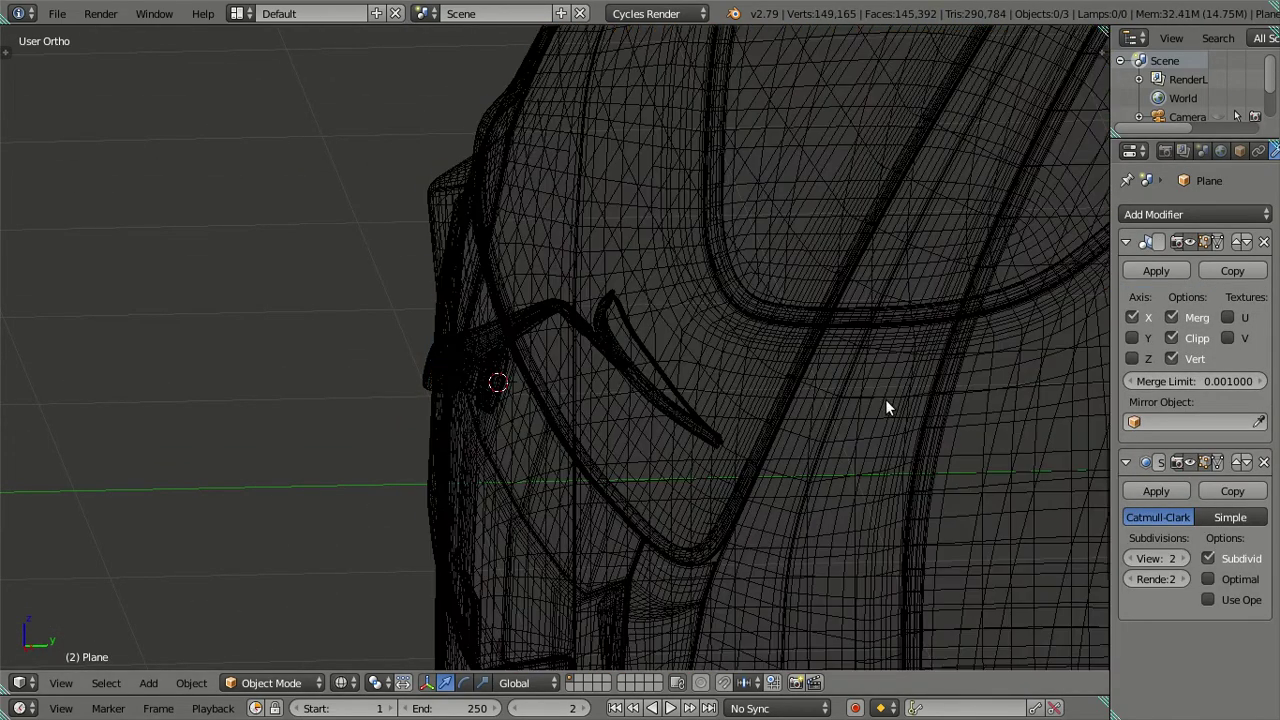
pyautogui.press('z')
# Step: Inspect the smoothed wiper from front and angled views, then lower the body's subdivision to 0
pyautogui.moveTo(849, 385)
pyautogui.mouseDown(button='middle')
pyautogui.moveTo(809, 371)
pyautogui.moveTo(880, 409)
pyautogui.mouseUp(button='middle')
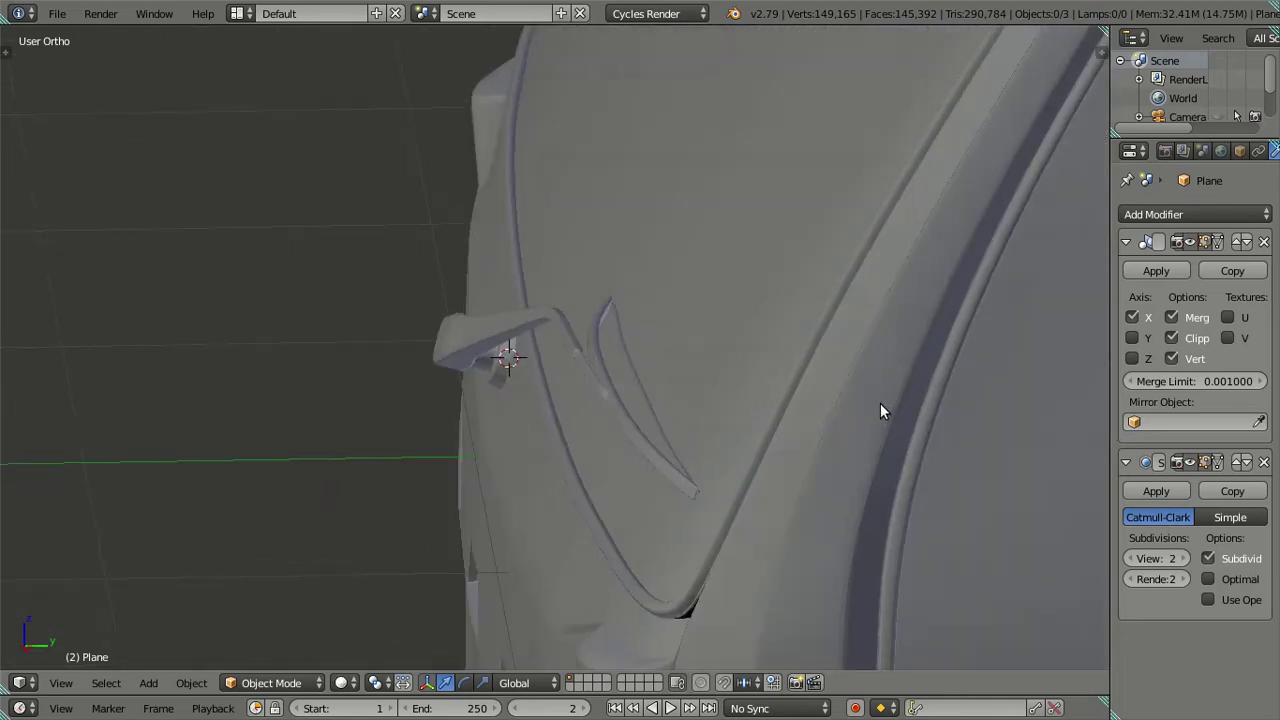
pyautogui.scroll(5, 905, 430)
pyautogui.scroll(-5, 933, 455)
pyautogui.moveTo(811, 326)
pyautogui.mouseDown(button='middle')
pyautogui.moveTo(846, 291)
pyautogui.moveTo(823, 323)
pyautogui.mouseUp(button='middle')
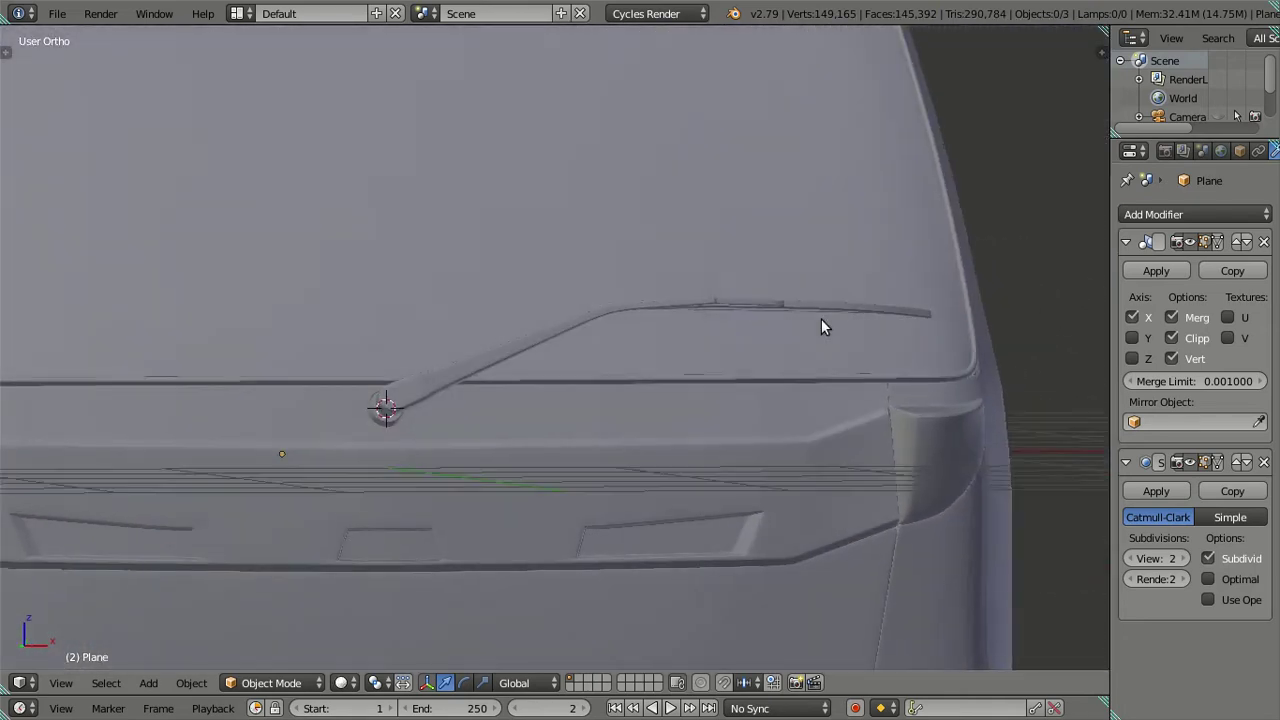
pyautogui.press('KP_1')
pyautogui.press('z')
pyautogui.press('z')
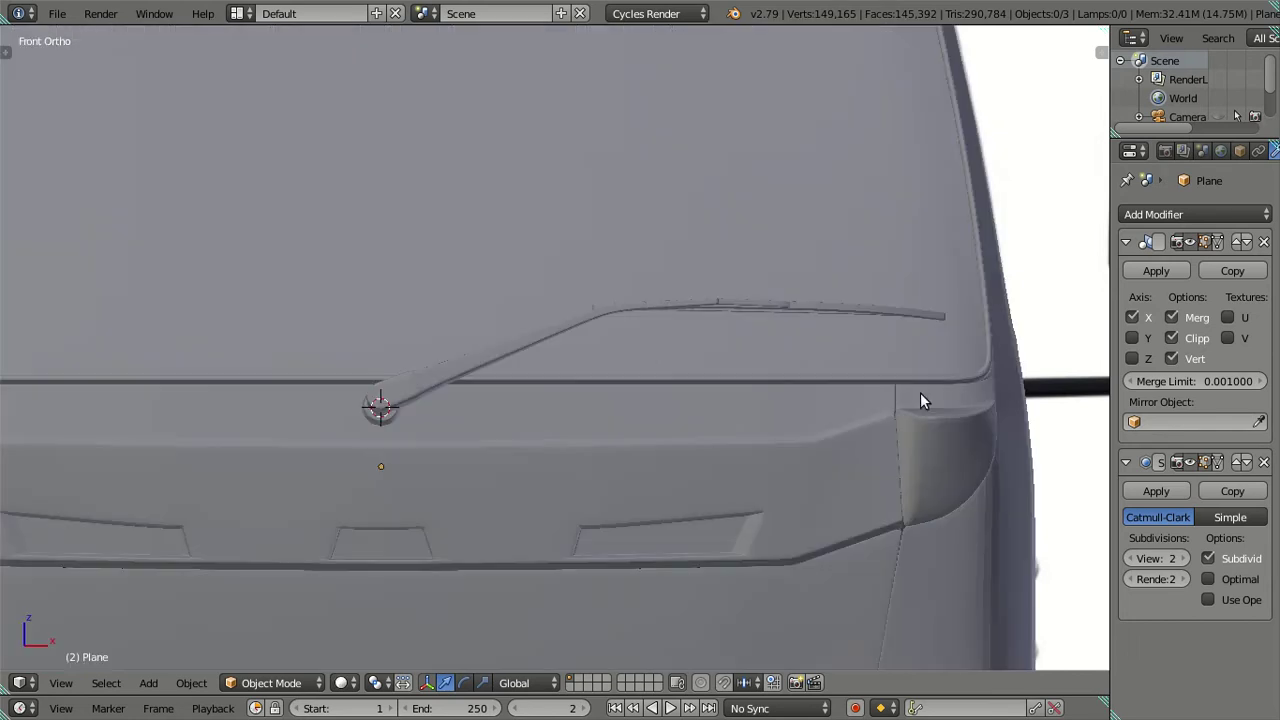
pyautogui.moveTo(629, 305)
pyautogui.mouseDown(button='middle')
pyautogui.moveTo(574, 254)
pyautogui.moveTo(473, 296)
pyautogui.moveTo(465, 354)
pyautogui.moveTo(340, 300)
pyautogui.moveTo(420, 371)
pyautogui.mouseUp(button='middle')
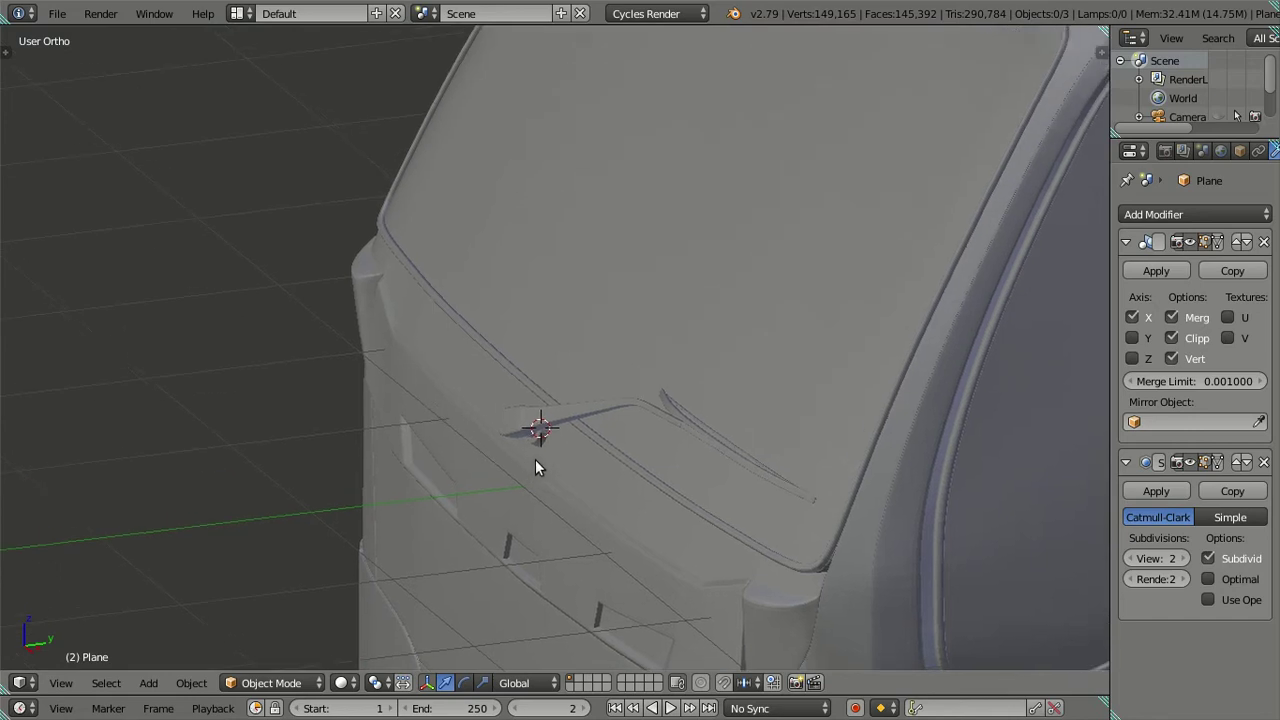
pyautogui.moveTo(592, 503); pyautogui.dragTo(599, 481, button='middle')
pyautogui.moveTo(611, 449)
pyautogui.mouseDown(button='middle')
pyautogui.moveTo(631, 395)
pyautogui.moveTo(577, 407)
pyautogui.moveTo(601, 387)
pyautogui.moveTo(506, 529)
pyautogui.moveTo(543, 414)
pyautogui.mouseUp(button='middle')
pyautogui.scroll(5, 553, 386)
pyautogui.moveTo(723, 275)
pyautogui.mouseDown(button='middle')
pyautogui.moveTo(591, 341)
pyautogui.moveTo(557, 378)
pyautogui.moveTo(557, 403)
pyautogui.moveTo(637, 286)
pyautogui.moveTo(654, 340)
pyautogui.moveTo(630, 332)
pyautogui.moveTo(639, 343)
pyautogui.moveTo(524, 274)
pyautogui.moveTo(531, 323)
pyautogui.moveTo(483, 277)
pyautogui.moveTo(626, 374)
pyautogui.moveTo(813, 326)
pyautogui.moveTo(766, 266)
pyautogui.mouseUp(button='middle')
pyautogui.scroll(-5, 813, 326)
pyautogui.scroll(5, 766, 266)
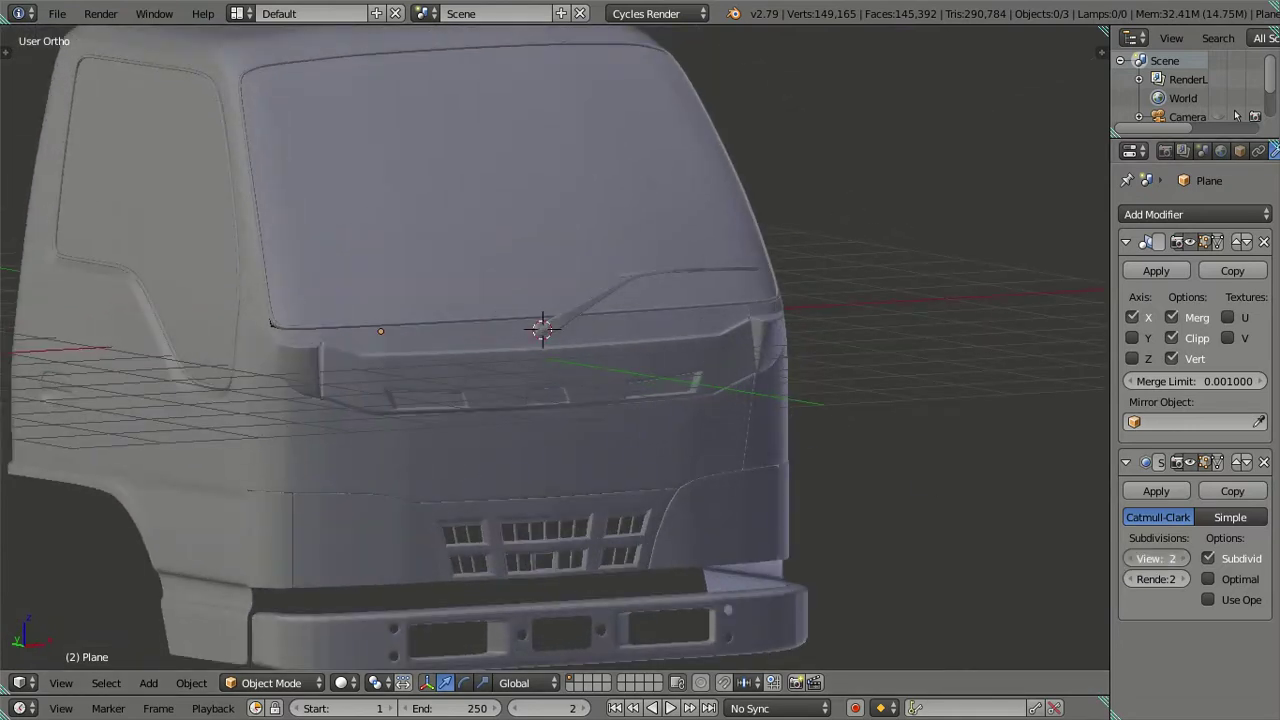
pyautogui.moveTo(1160, 558); pyautogui.dragTo(1130, 558)
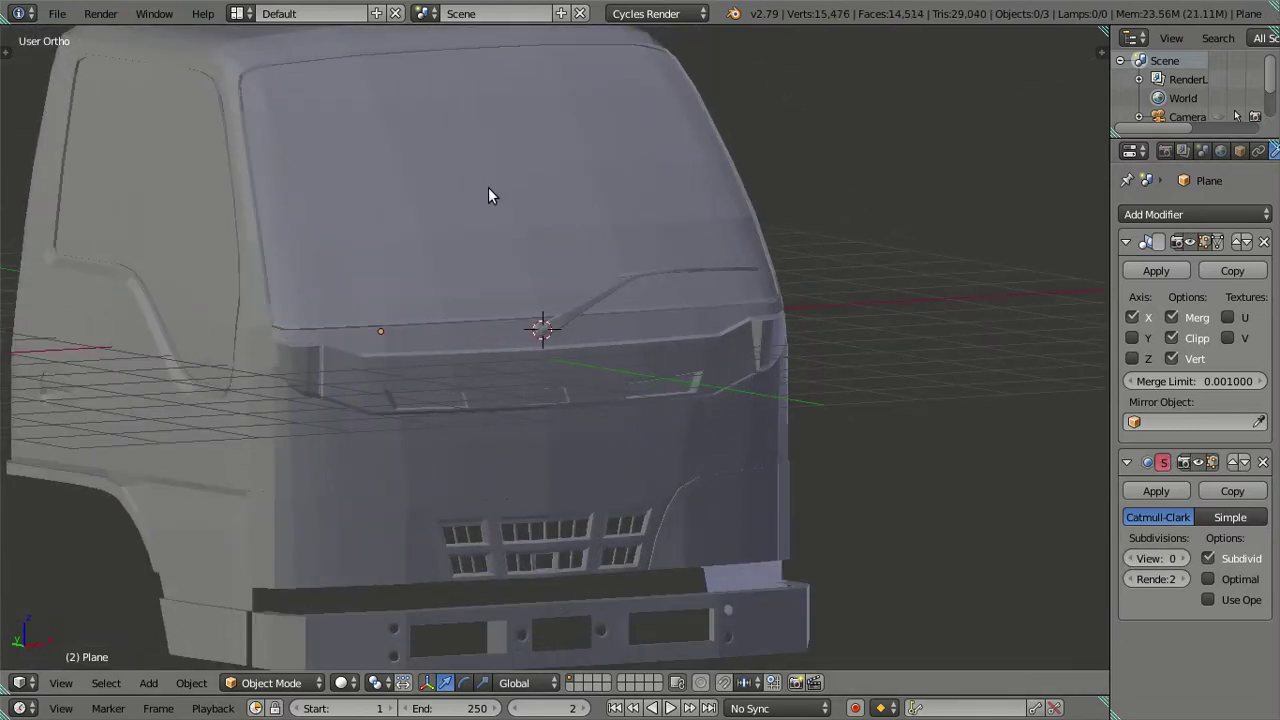
# Step: Enter Edit Mode on the cab body in face selection mode
pyautogui.press('z')
pyautogui.rightClick(602, 293)
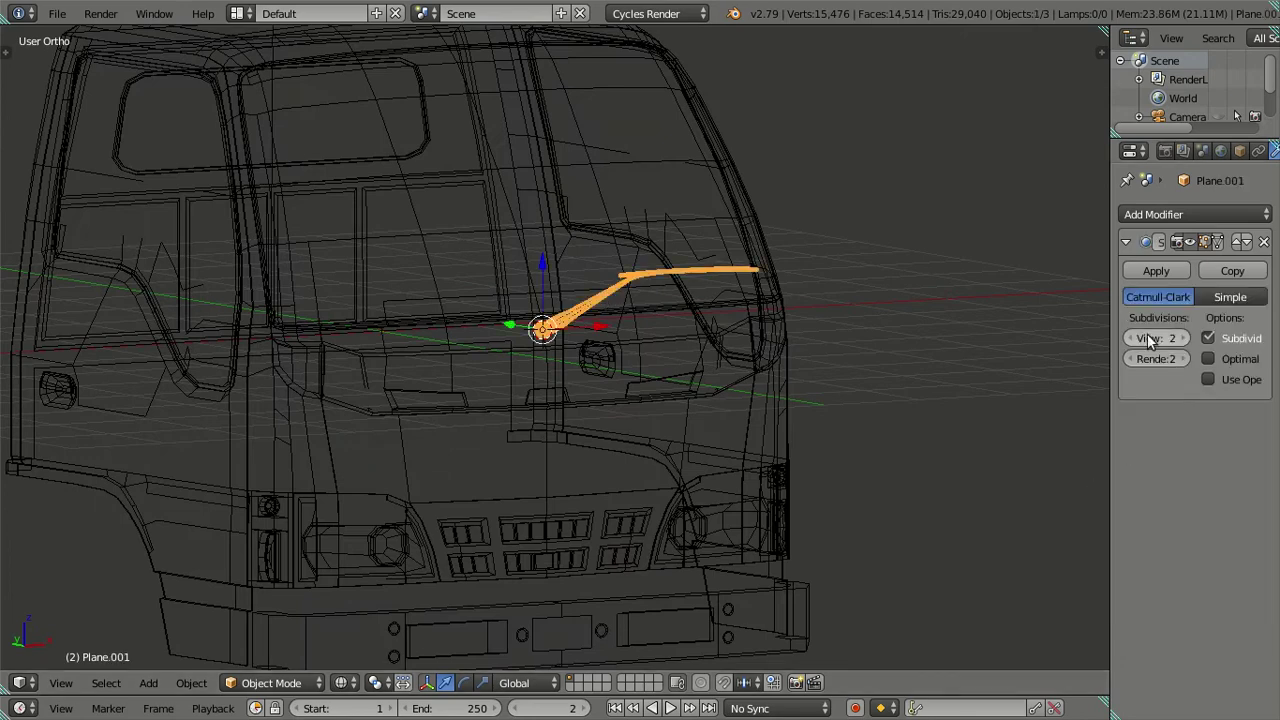
pyautogui.scroll(3, 750, 388)
pyautogui.scroll(1, 750, 388)
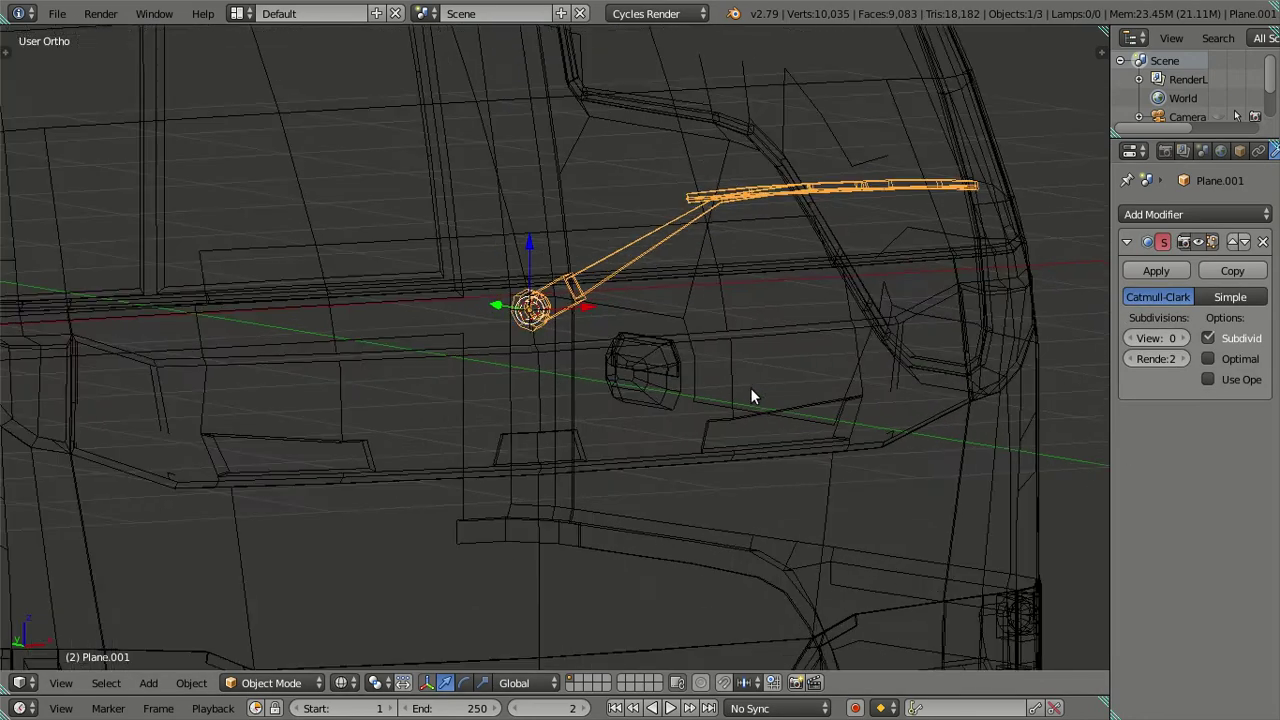
pyautogui.rightClick(913, 315)
pyautogui.press('Tab')
pyautogui.press('z')
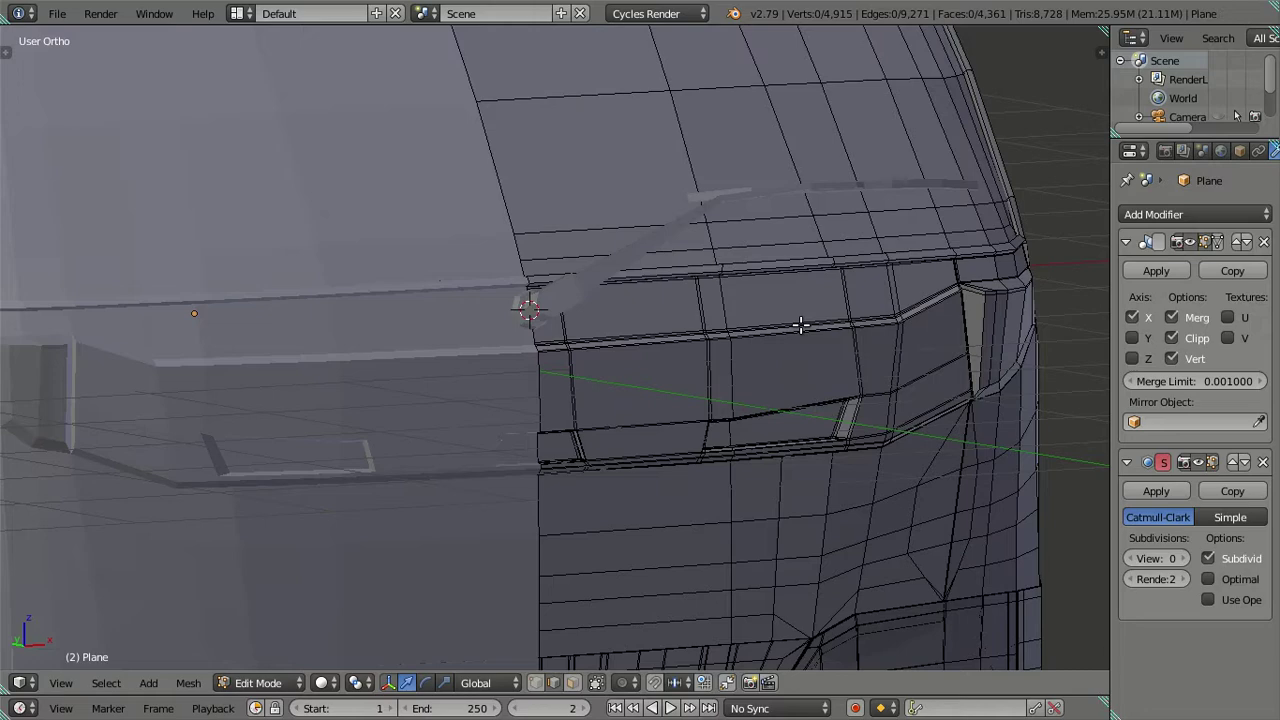
pyautogui.scroll(2, 760, 320)
pyautogui.scroll(2, 630, 345)
pyautogui.scroll(2, 328, 420)
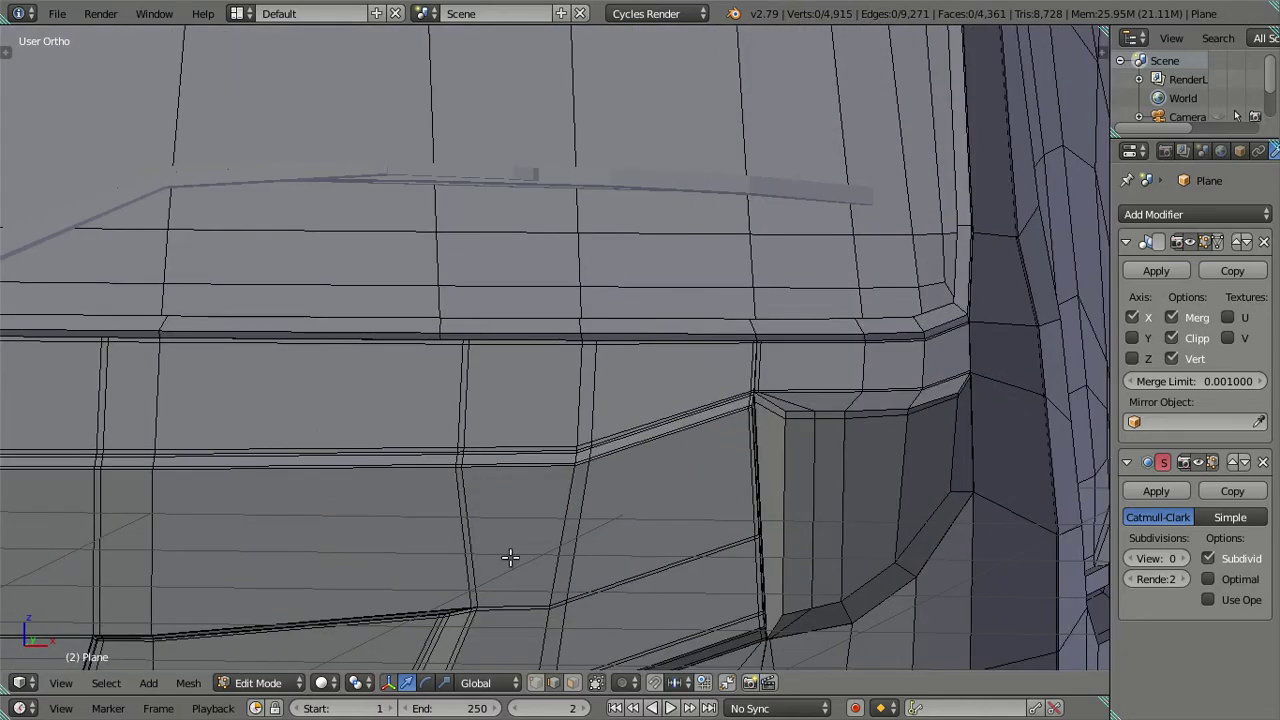
pyautogui.click(572, 682)
# Step: Select the horizontal strip of side pillar faces on the cab
pyautogui.scroll(2, 760, 480)
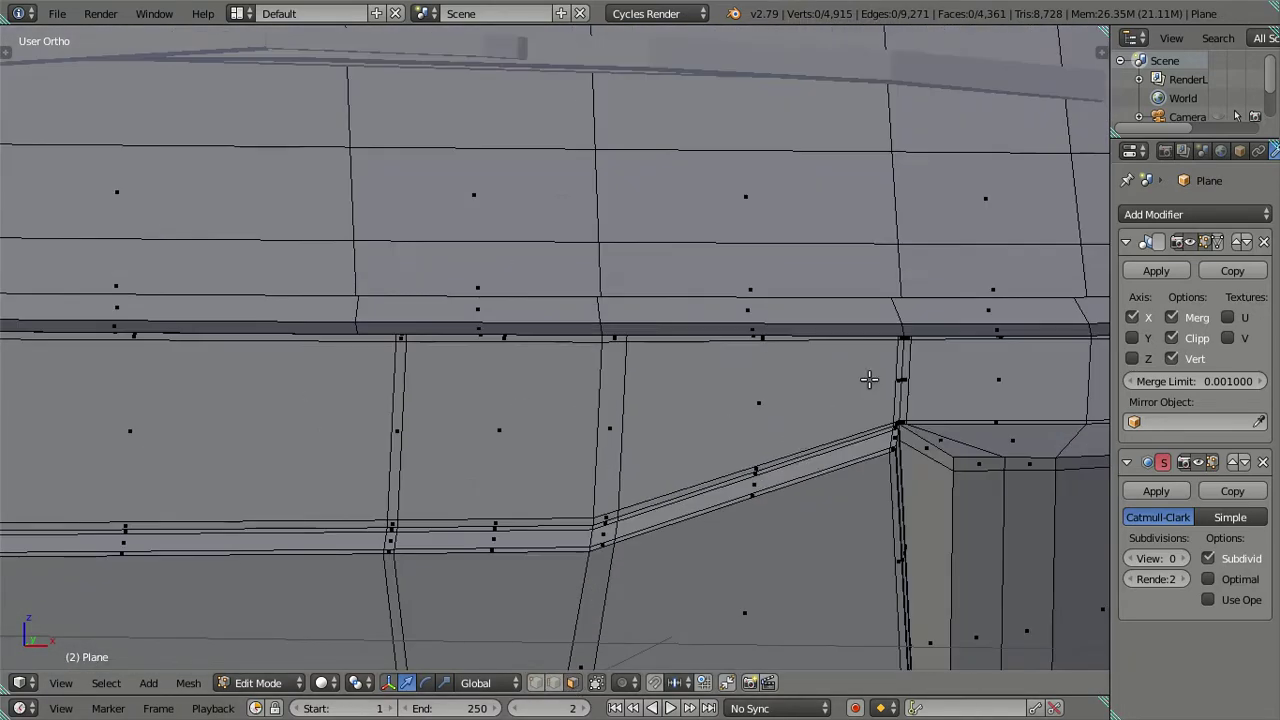
pyautogui.rightClick(807, 403)
pyautogui.hotkey('ctrl', 'l')
pyautogui.scroll(1, 849, 391)
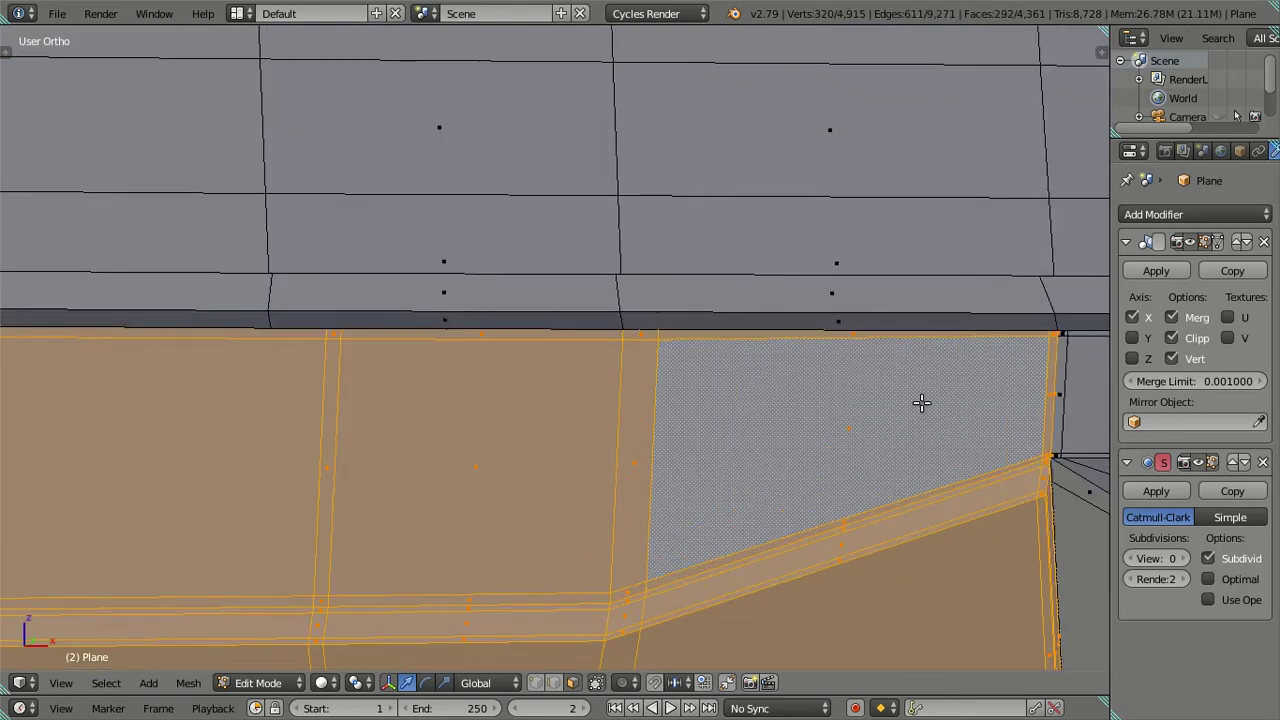
pyautogui.scroll(2, 920, 400)
pyautogui.rightClick(547, 316)
pyautogui.scroll(-2, 471, 346)
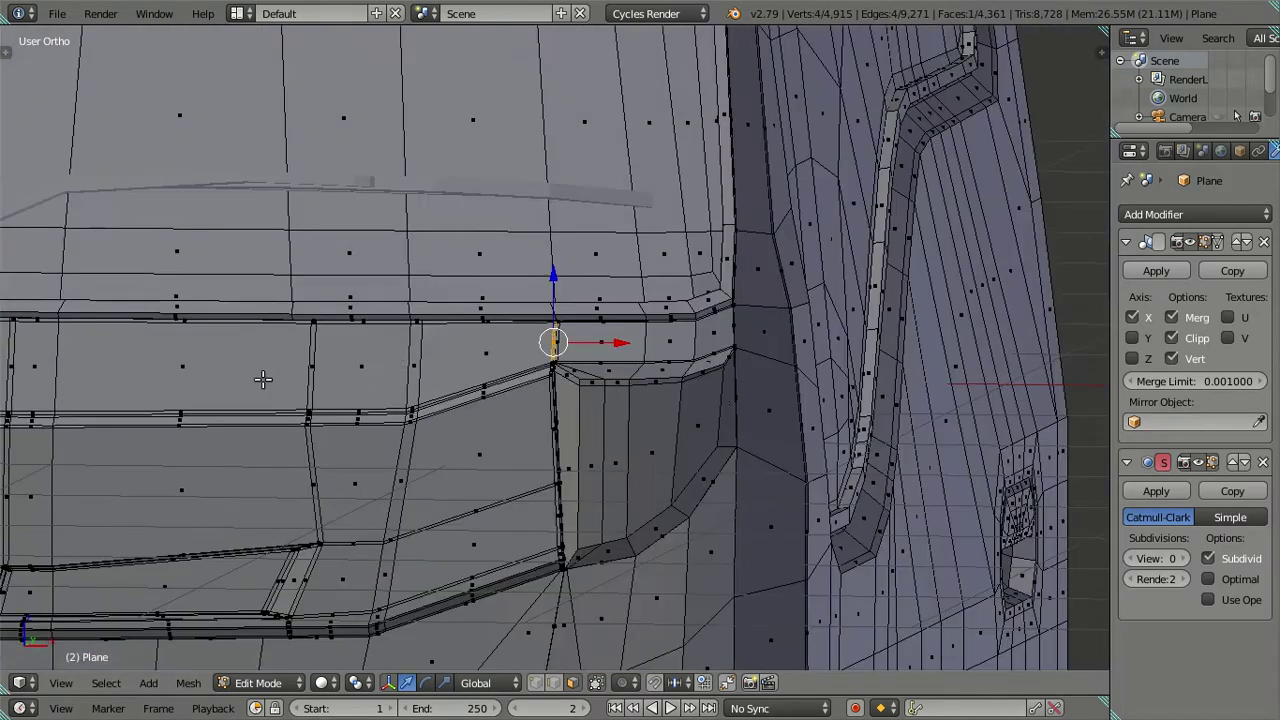
pyautogui.keyDown('shift'); pyautogui.moveTo(257, 377); pyautogui.dragTo(713, 320, button='middle'); pyautogui.keyUp('shift')
pyautogui.scroll(1, 713, 320)
pyautogui.keyDown('alt'); pyautogui.rightClick(213, 309); pyautogui.keyUp('alt')
pyautogui.scroll(-3, 675, 323)
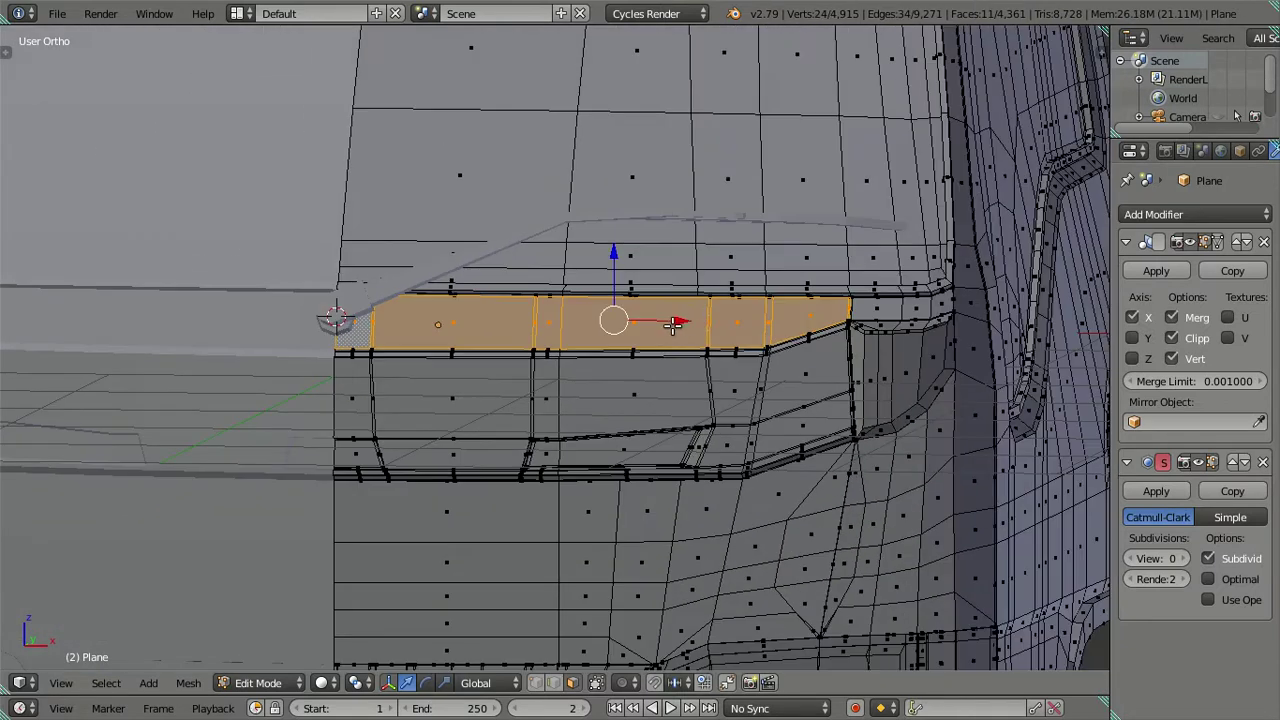
# Step: Duplicate the pillar face strip in place and separate it into a new object
pyautogui.hotkey('shift', 'd')
pyautogui.rightClick(660, 248)
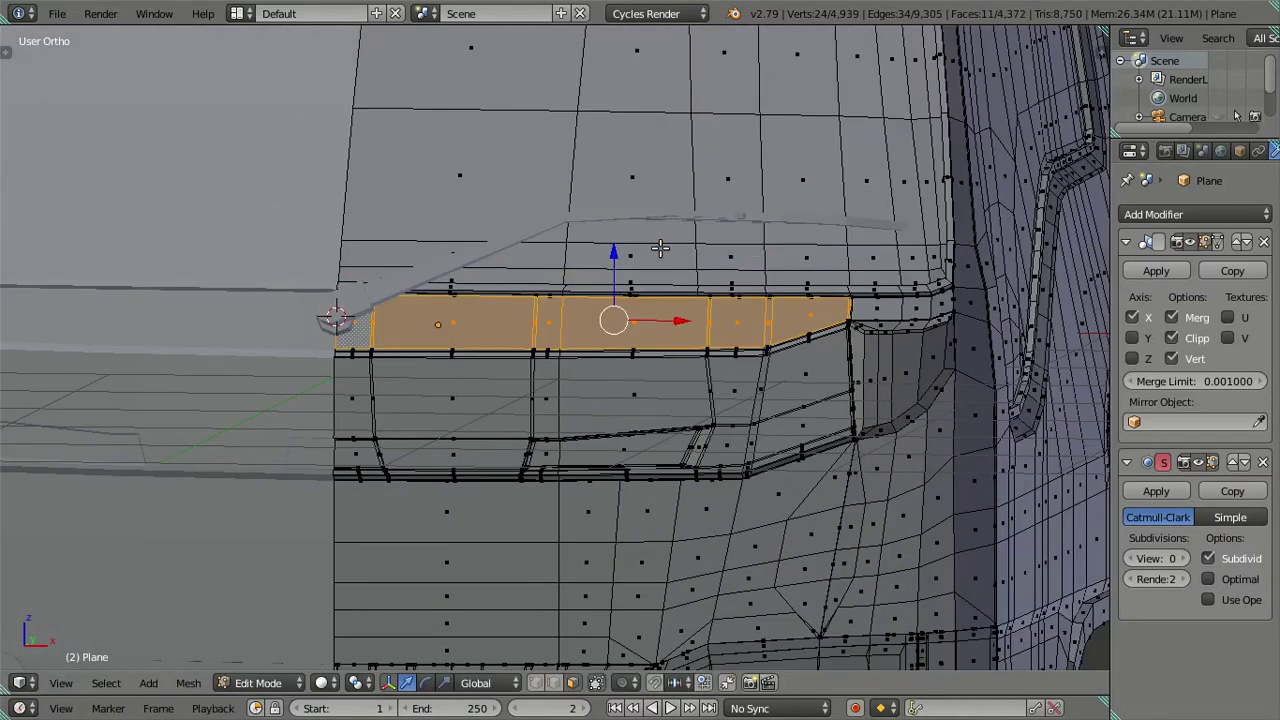
pyautogui.press('p')
pyautogui.press('Escape')
pyautogui.rightClick(714, 320)
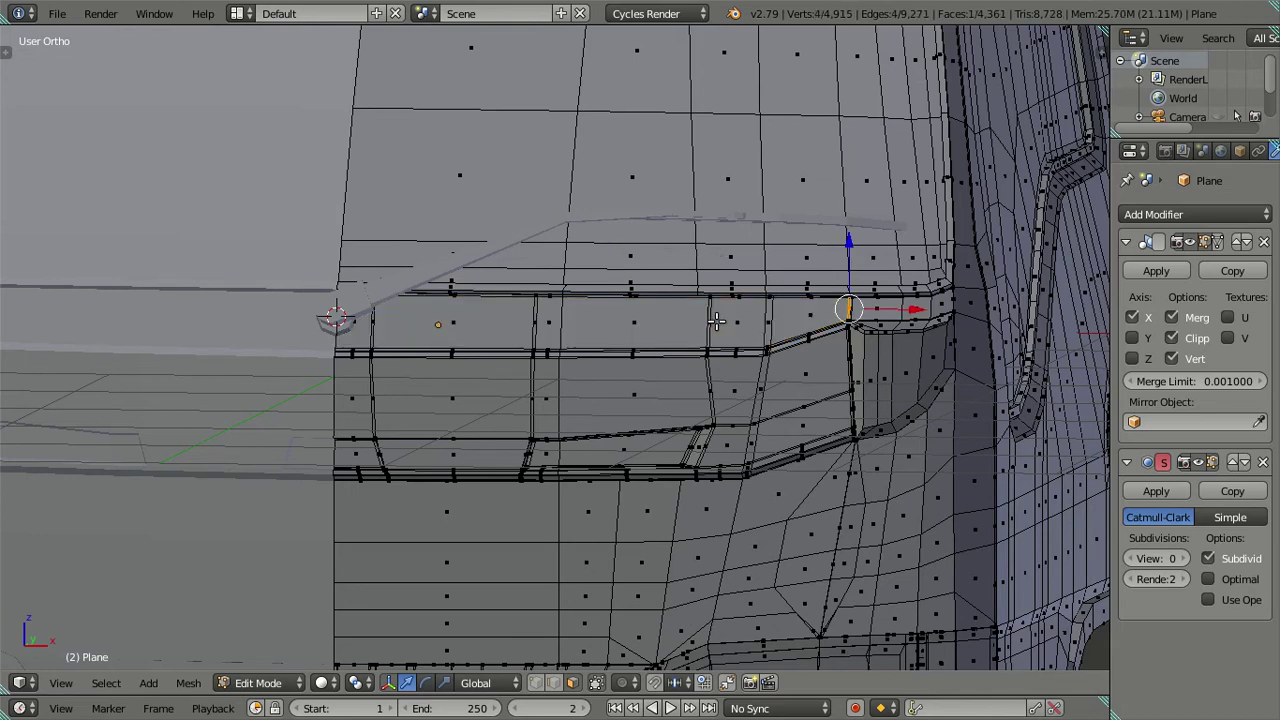
pyautogui.scroll(4, 267, 372)
pyautogui.hotkey('ctrl', 'l')
pyautogui.press('p')
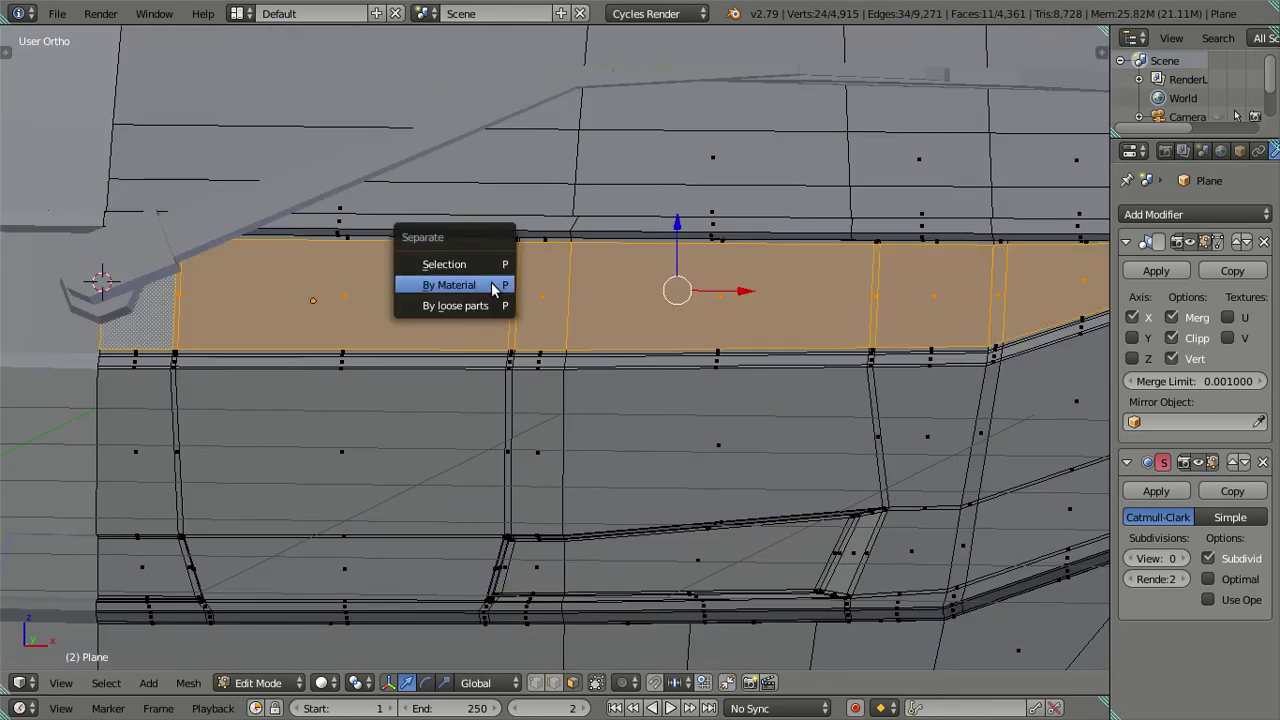
pyautogui.click(494, 263)
pyautogui.scroll(-2, 494, 267)
# Step: Select the split-off side panel Plane.002 and apply its mirror modifier
pyautogui.press('Tab')
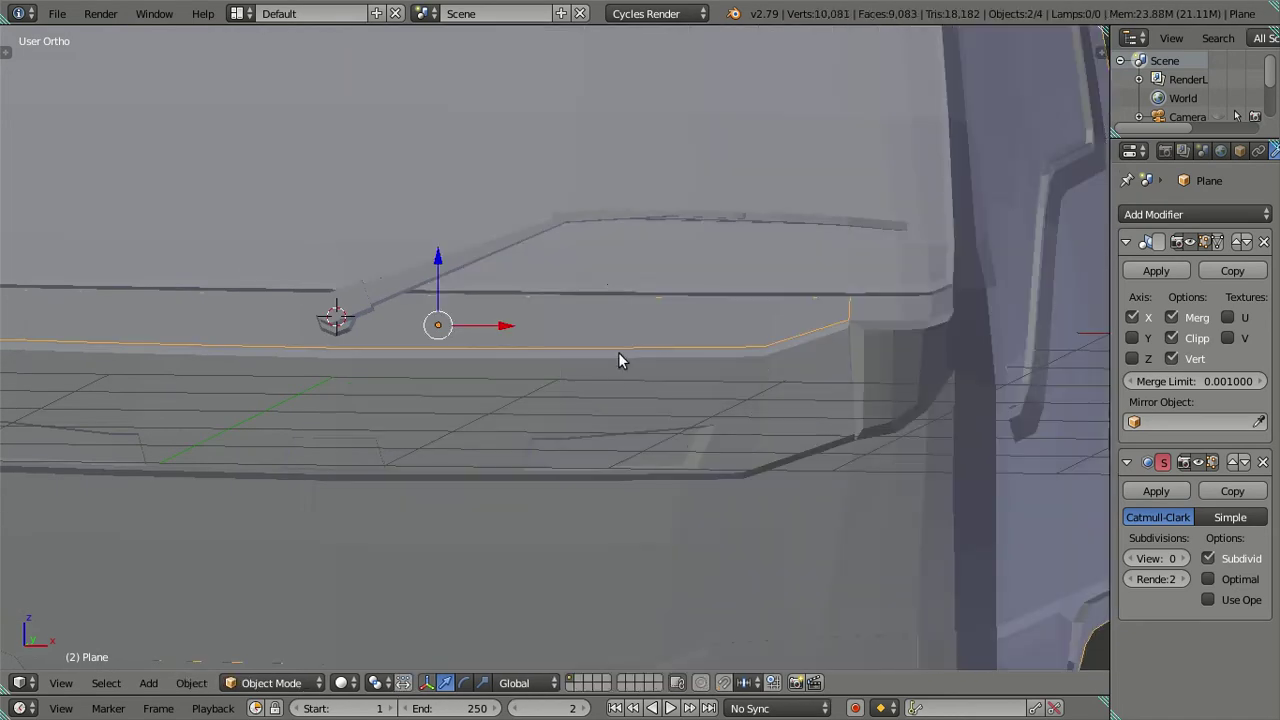
pyautogui.press('z')
pyautogui.moveTo(645, 355)
pyautogui.mouseDown(button='middle')
pyautogui.moveTo(606, 359)
pyautogui.moveTo(604, 337)
pyautogui.mouseUp(button='middle')
pyautogui.press('a')
pyautogui.press('z')
pyautogui.rightClick(557, 325)
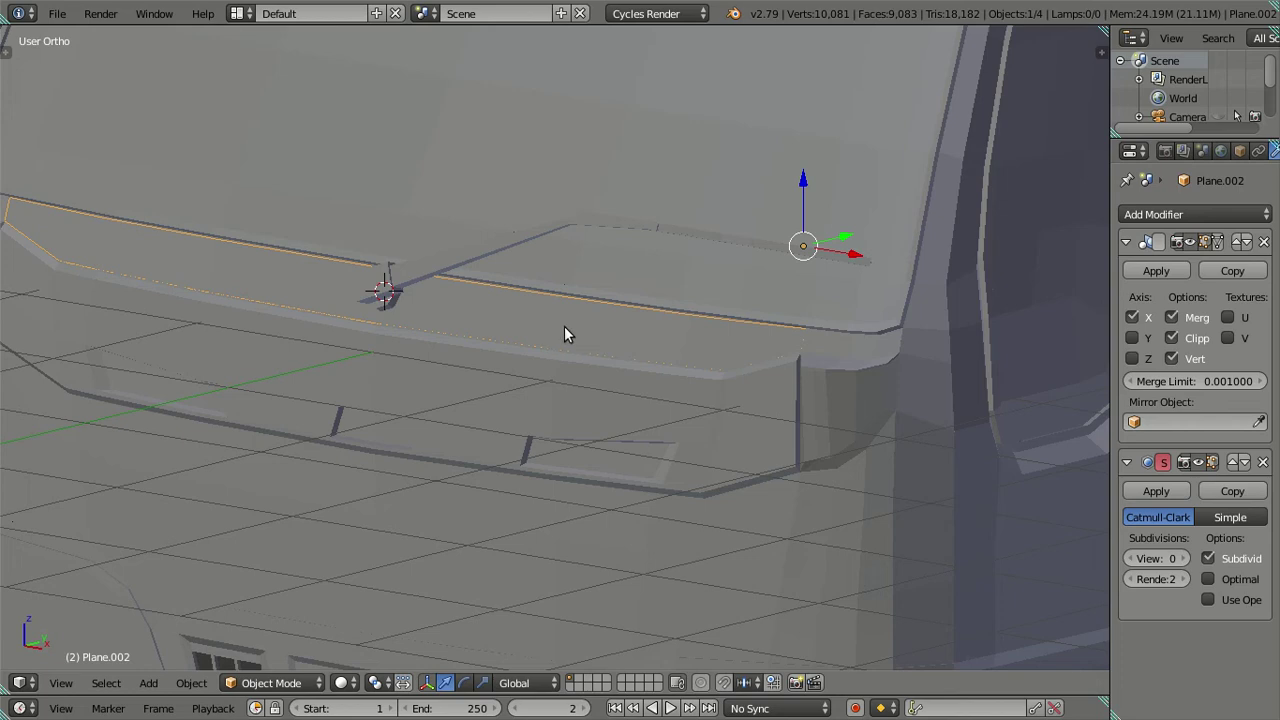
pyautogui.click(1156, 271)
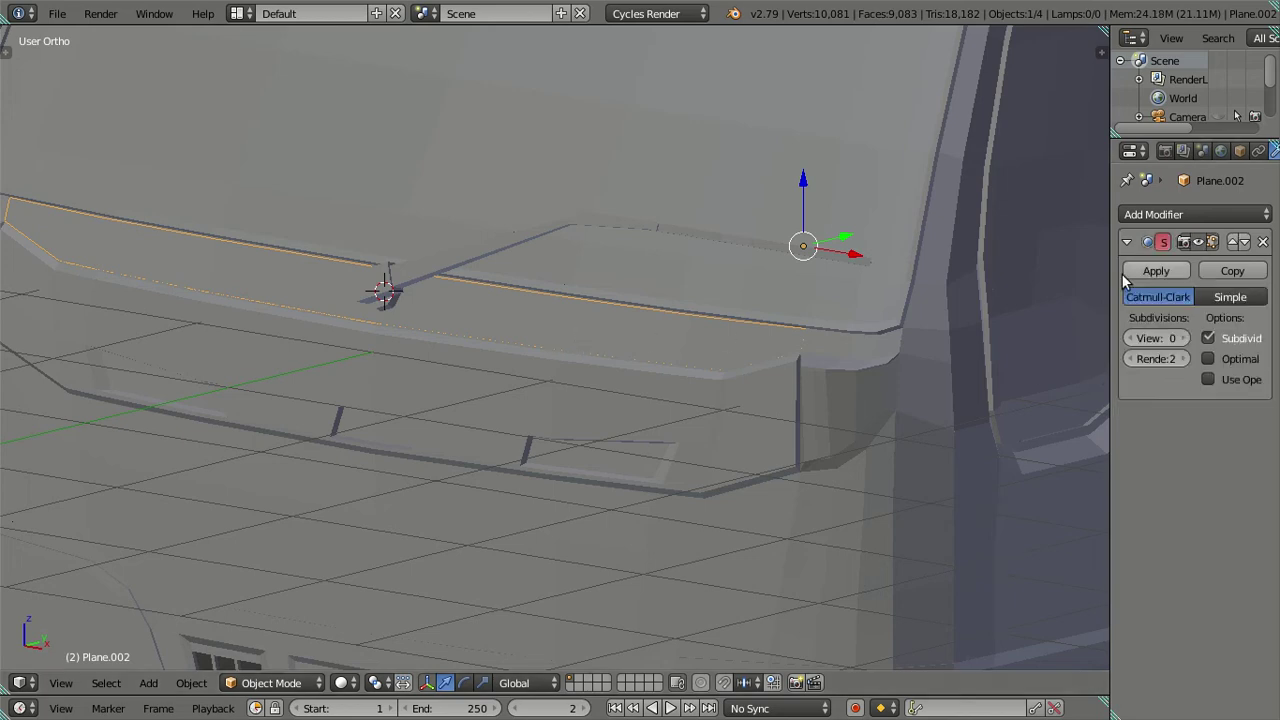
# Step: In Edit Mode on the strip, frame it in front view and select its first extra vertical edges
pyautogui.press('Tab')
pyautogui.moveTo(402, 311)
pyautogui.mouseDown(button='middle')
pyautogui.moveTo(480, 374)
pyautogui.moveTo(128, 374)
pyautogui.moveTo(898, 368)
pyautogui.mouseUp(button='middle')
pyautogui.scroll(3, 466, 354)
pyautogui.scroll(3, 529, 423)
pyautogui.scroll(3, 386, 423)
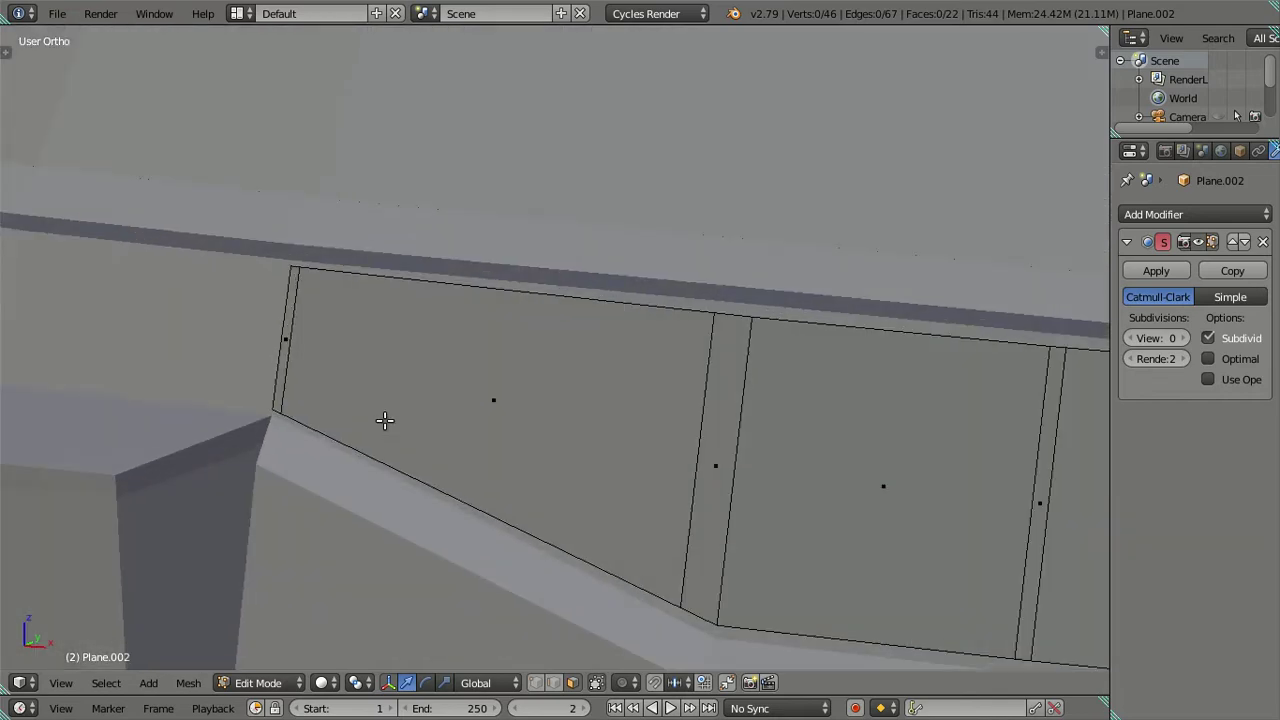
pyautogui.rightClick(292, 372)
pyautogui.press('KP_Decimal')
pyautogui.scroll(-5, 951, 441)
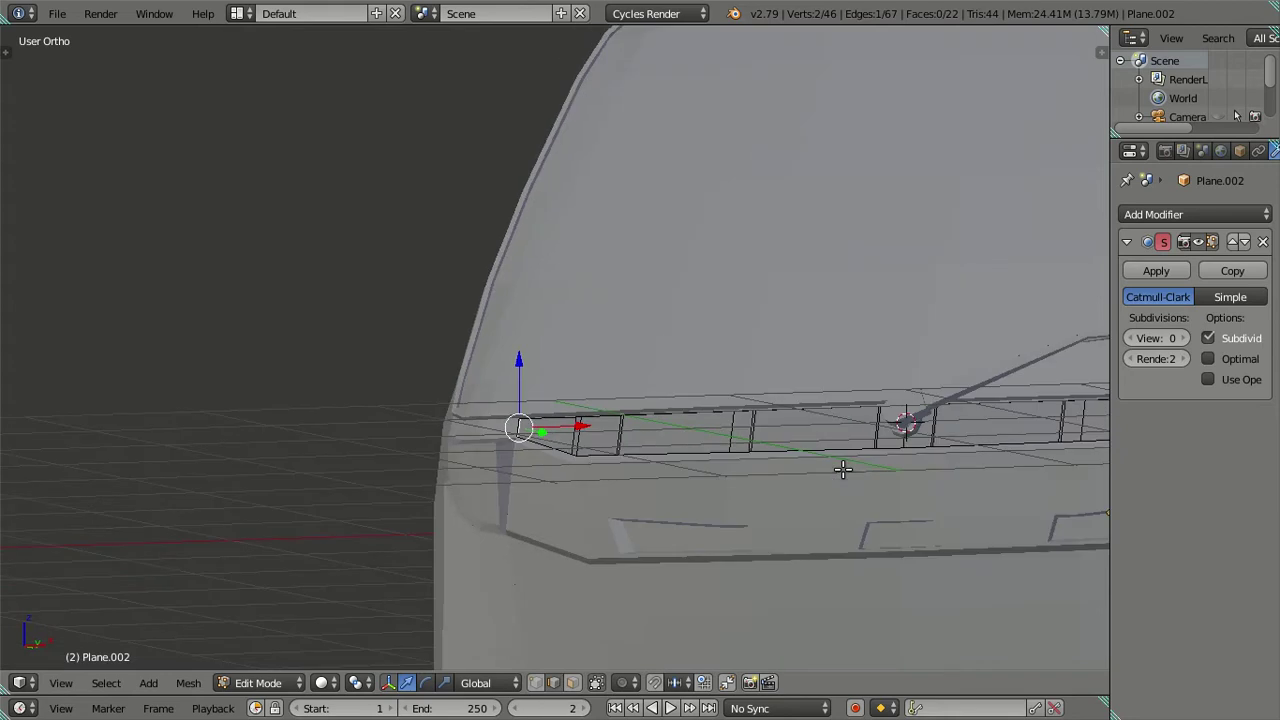
pyautogui.press('KP_1')
pyautogui.scroll(1, 914, 472)
pyautogui.keyDown('shift'); pyautogui.moveTo(769, 471); pyautogui.dragTo(754, 471, button='middle'); pyautogui.keyUp('shift')
pyautogui.keyDown('shift'); pyautogui.rightClick(299, 408); pyautogui.keyUp('shift')
pyautogui.press('KP_1')
pyautogui.scroll(3, 780, 514)
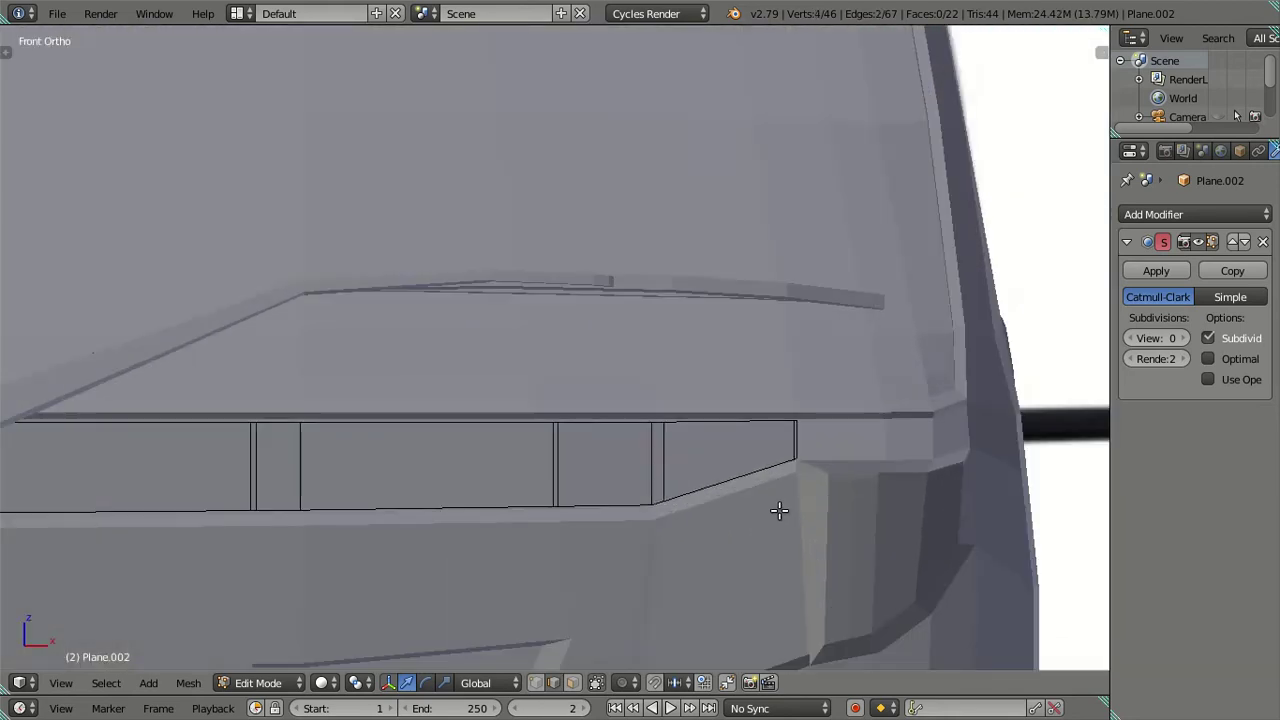
pyautogui.scroll(2, 931, 505)
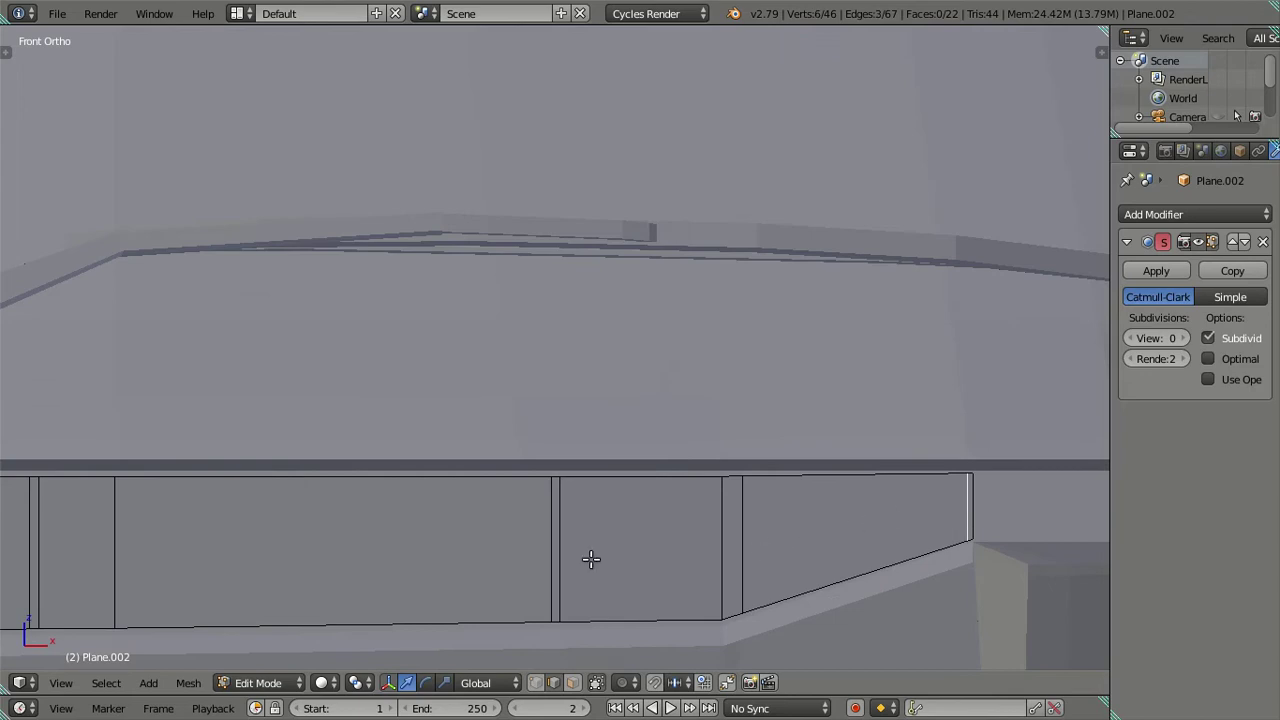
# Step: Add the remaining extra vertical edges to the selection and dissolve them all
pyautogui.keyDown('shift'); pyautogui.rightClick(745, 537); pyautogui.keyUp('shift')
pyautogui.keyDown('shift'); pyautogui.rightClick(560, 551); pyautogui.keyUp('shift')
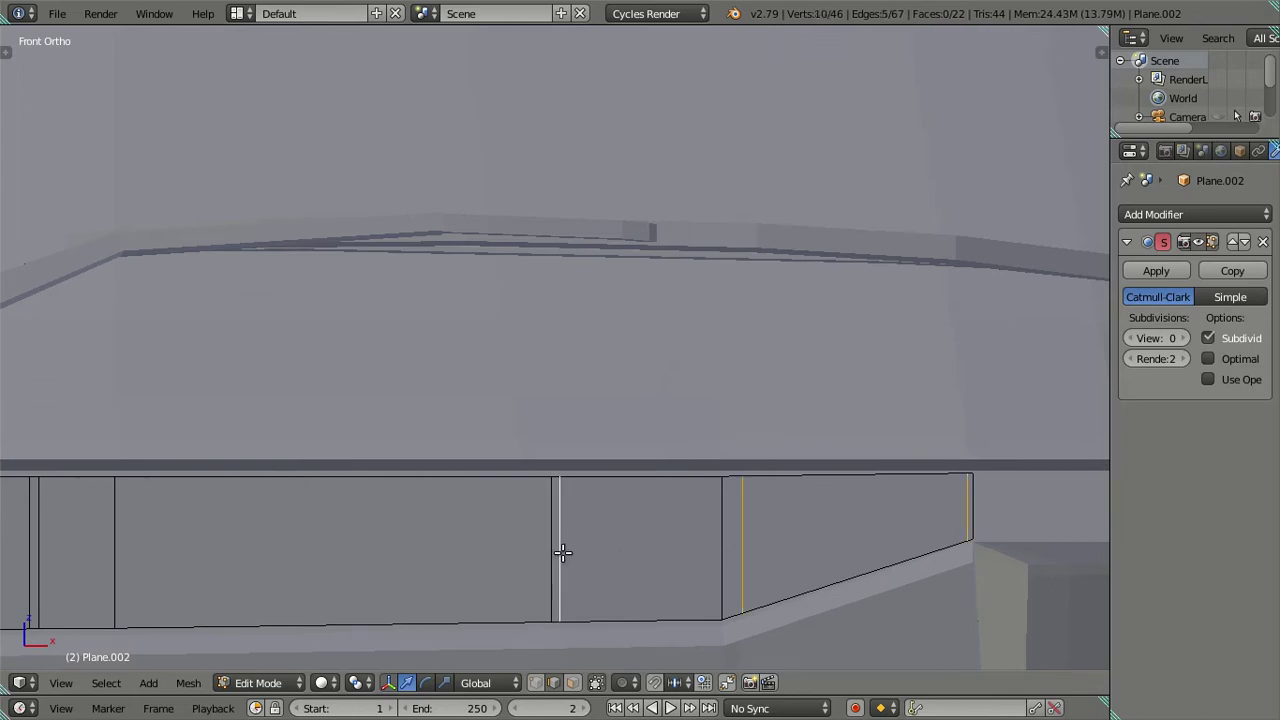
pyautogui.press('KP_Decimal')
pyautogui.keyDown('shift'); pyautogui.rightClick(241, 402); pyautogui.keyUp('shift')
pyautogui.keyDown('shift'); pyautogui.rightClick(25, 404); pyautogui.keyUp('shift')
pyautogui.keyDown('shift'); pyautogui.rightClick(745, 405); pyautogui.keyUp('shift')
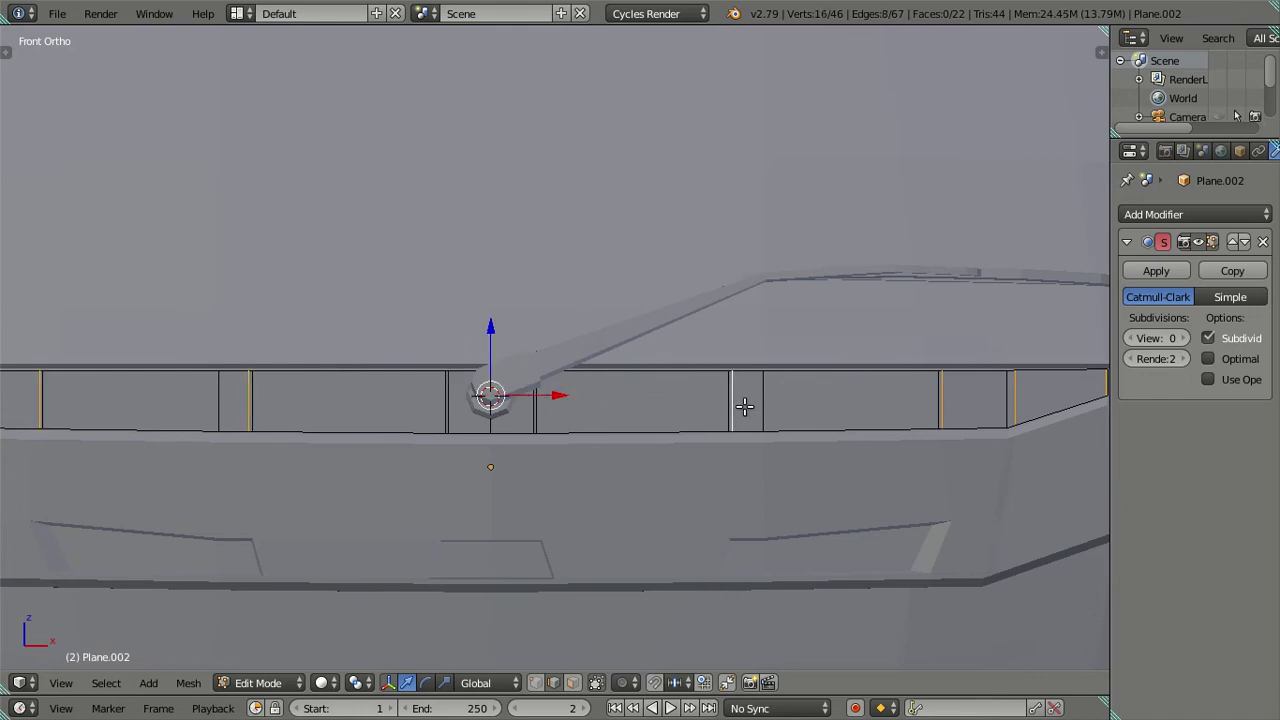
pyautogui.scroll(3, 530, 428)
pyautogui.keyDown('shift'); pyautogui.rightClick(495, 503); pyautogui.keyUp('shift')
pyautogui.keyDown('shift'); pyautogui.rightClick(303, 514); pyautogui.keyUp('shift')
pyautogui.press('x')
pyautogui.click(580, 498)
# Step: Add two centred horizontal loop cuts across the panel, checked against the reference photo
pyautogui.scroll(-3, 540, 472)
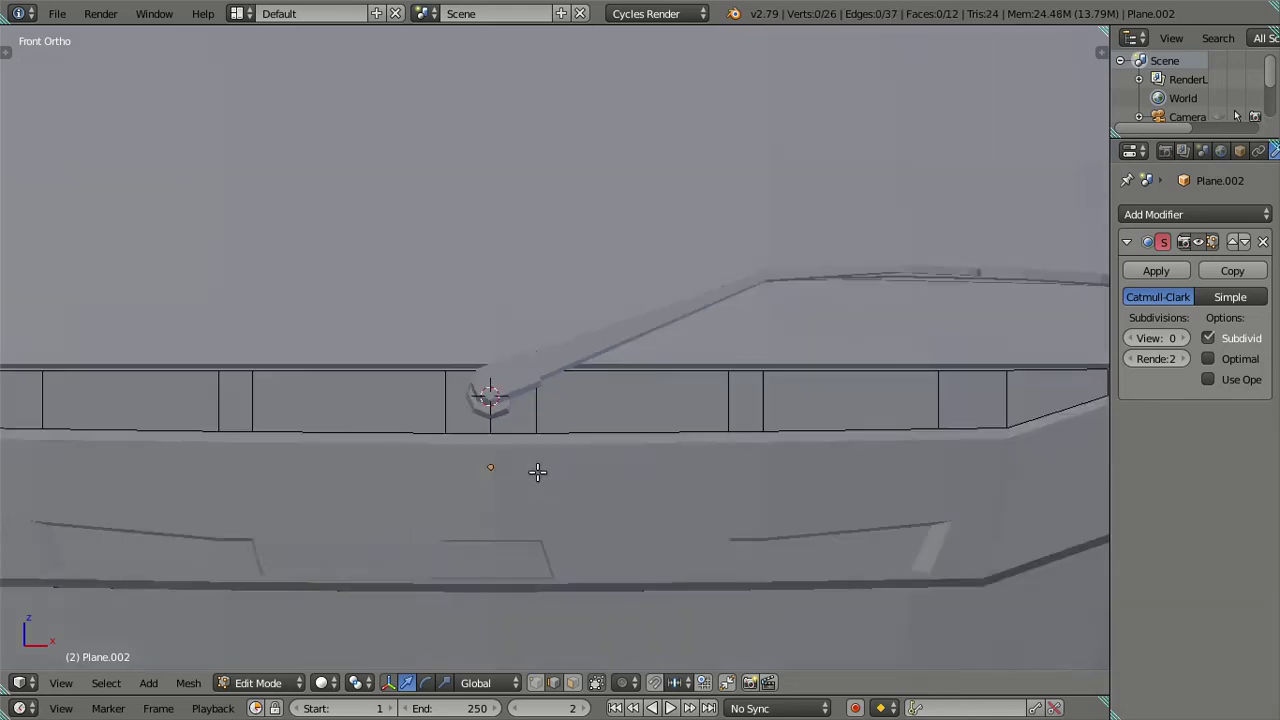
pyautogui.scroll(-3, 537, 471)
pyautogui.scroll(3, 533, 400)
pyautogui.press('z')
pyautogui.scroll(2, 461, 499)
pyautogui.hotkey('ctrl', 'r')
pyautogui.scroll(1, 518, 479)
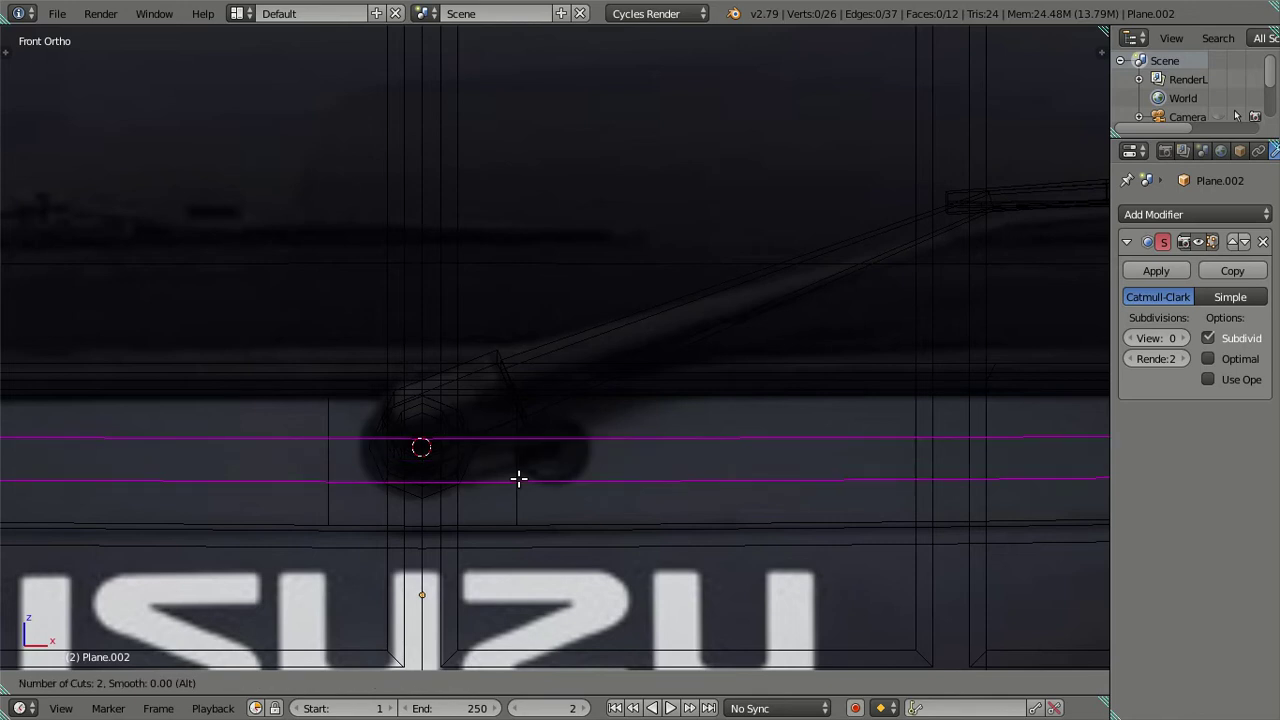
pyautogui.click(518, 479)
pyautogui.rightClick(508, 480)
pyautogui.scroll(-3, 500, 440)
pyautogui.scroll(2, 640, 530)
pyautogui.scroll(2, 600, 569)
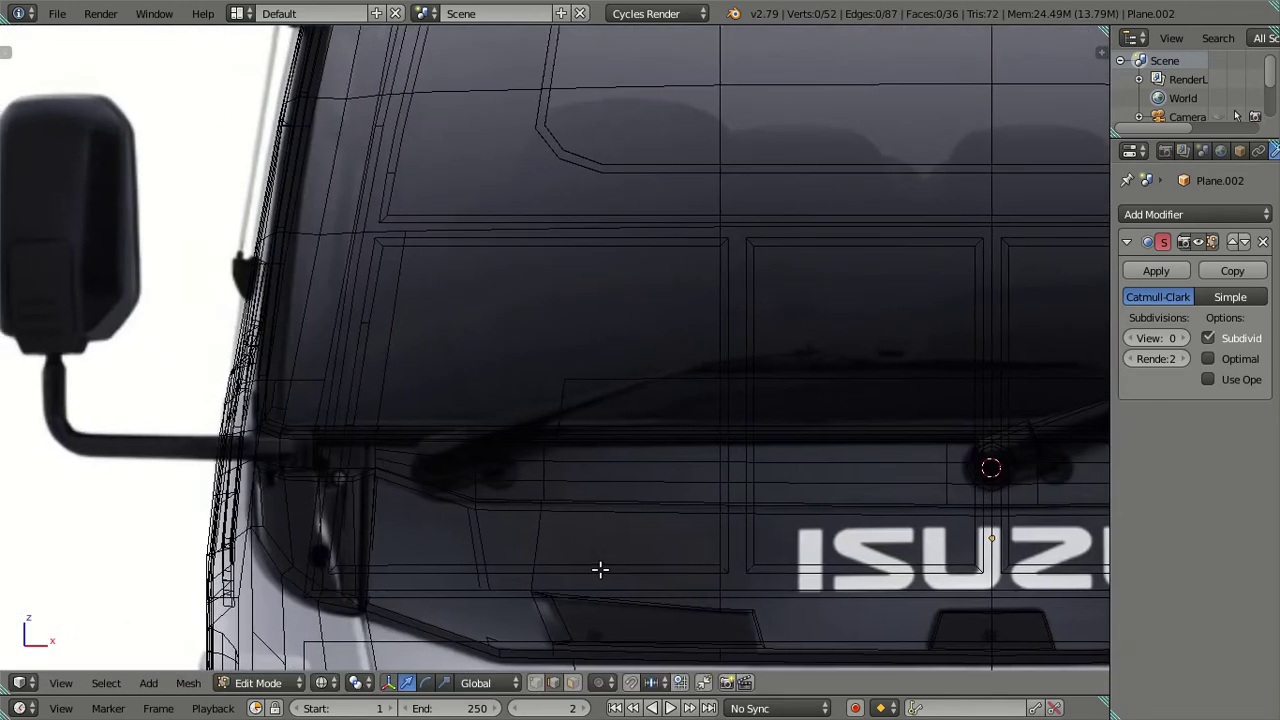
pyautogui.scroll(2, 600, 569)
pyautogui.scroll(-1, 597, 460)
# Step: Add another pair of centred loop cuts and select an edge near the centre
pyautogui.press('z')
pyautogui.scroll(1, 538, 469)
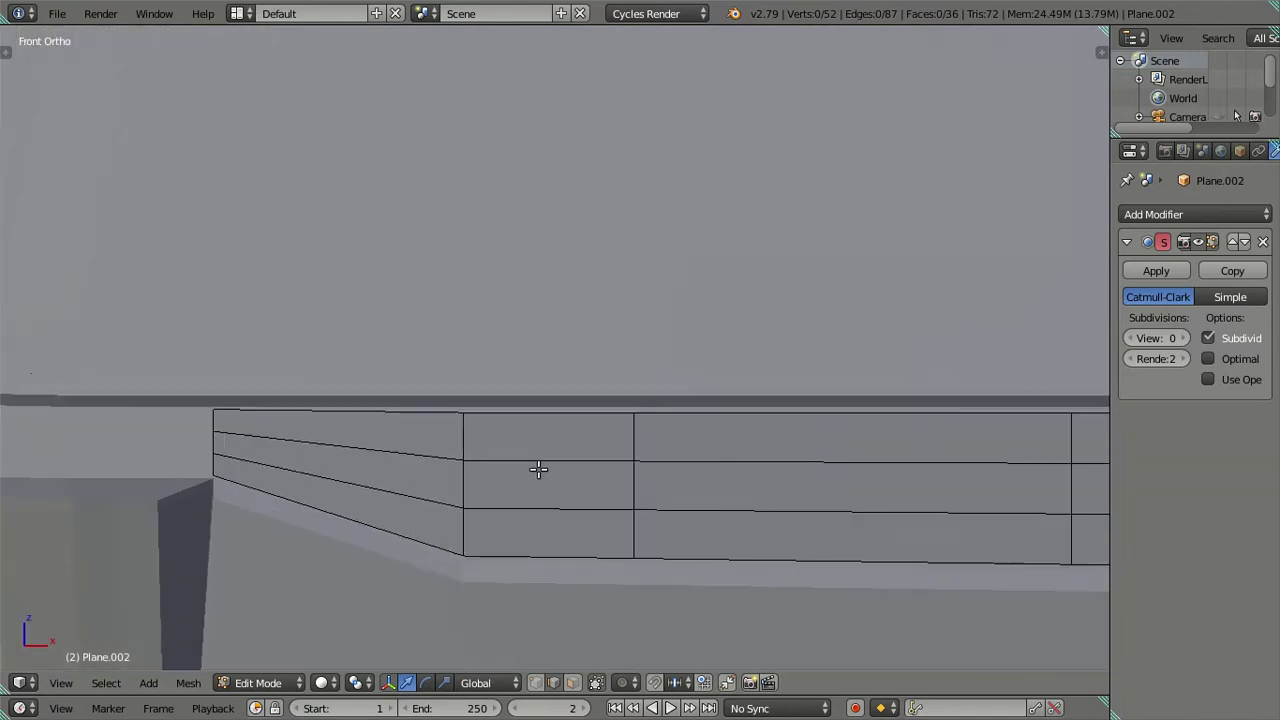
pyautogui.scroll(1, 538, 469)
pyautogui.press('z')
pyautogui.press('z')
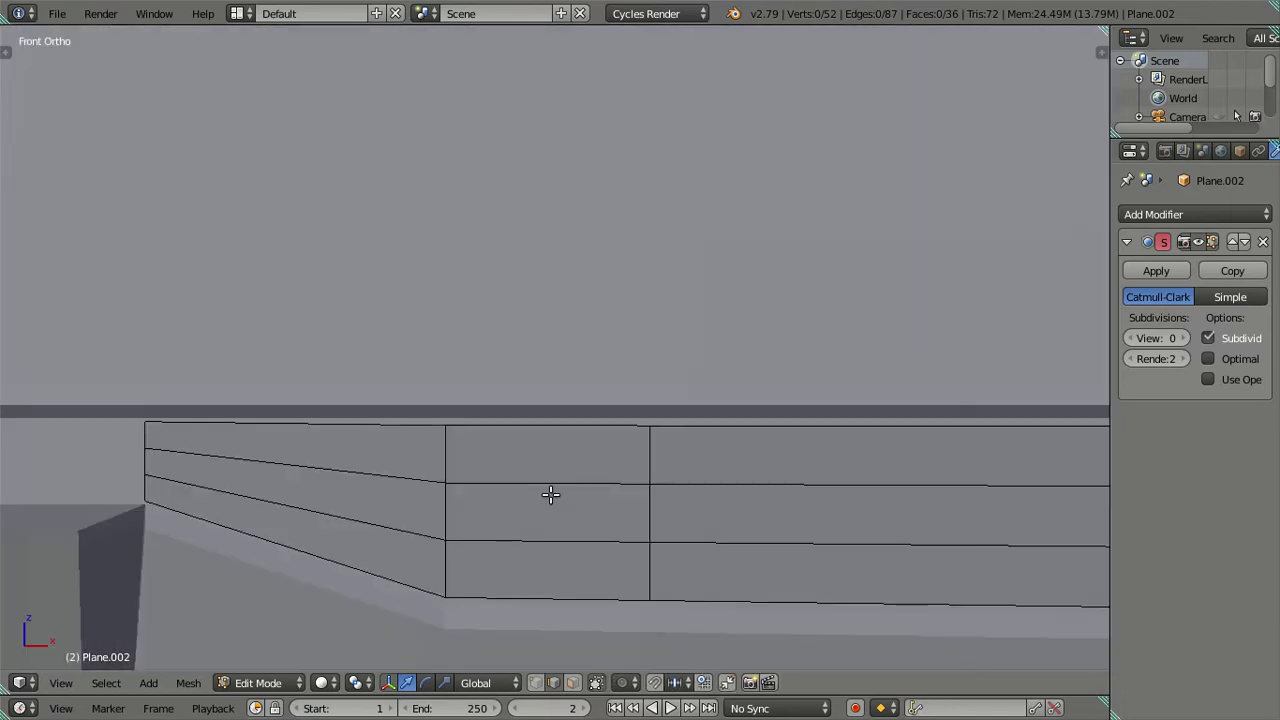
pyautogui.hotkey('ctrl', 'r')
pyautogui.scroll(1, 551, 494)
pyautogui.click(551, 494)
pyautogui.rightClick(551, 494)
pyautogui.press('z')
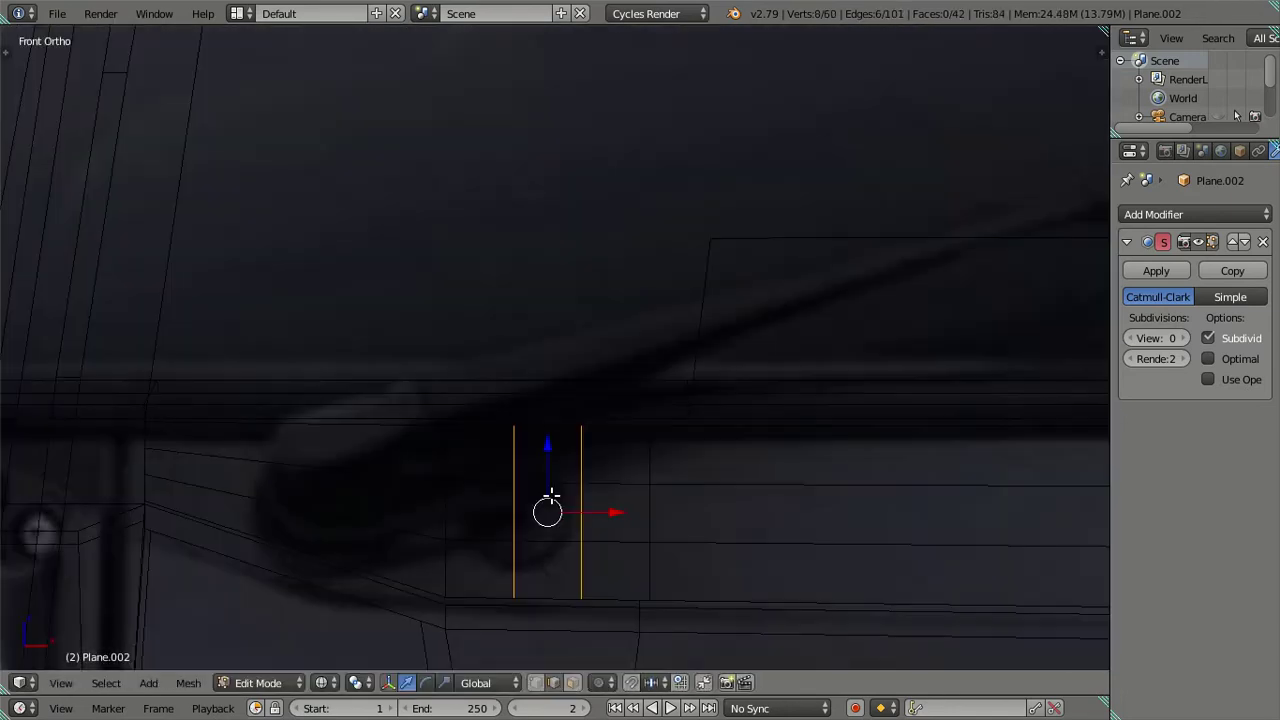
pyautogui.rightClick(512, 512)
pyautogui.scroll(-3, 512, 512)
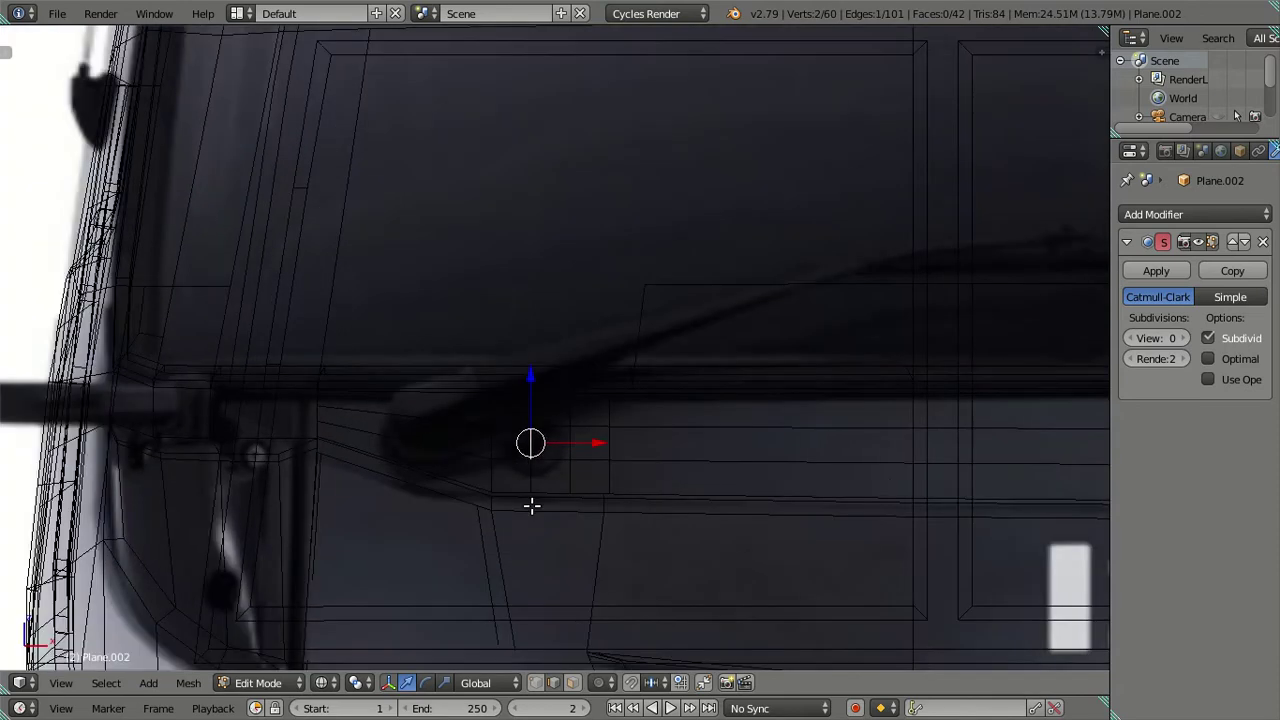
# Step: Switch between the cab body Plane and wiper Plane.001 objects, entering Edit Mode on the cab body
pyautogui.press('Tab')
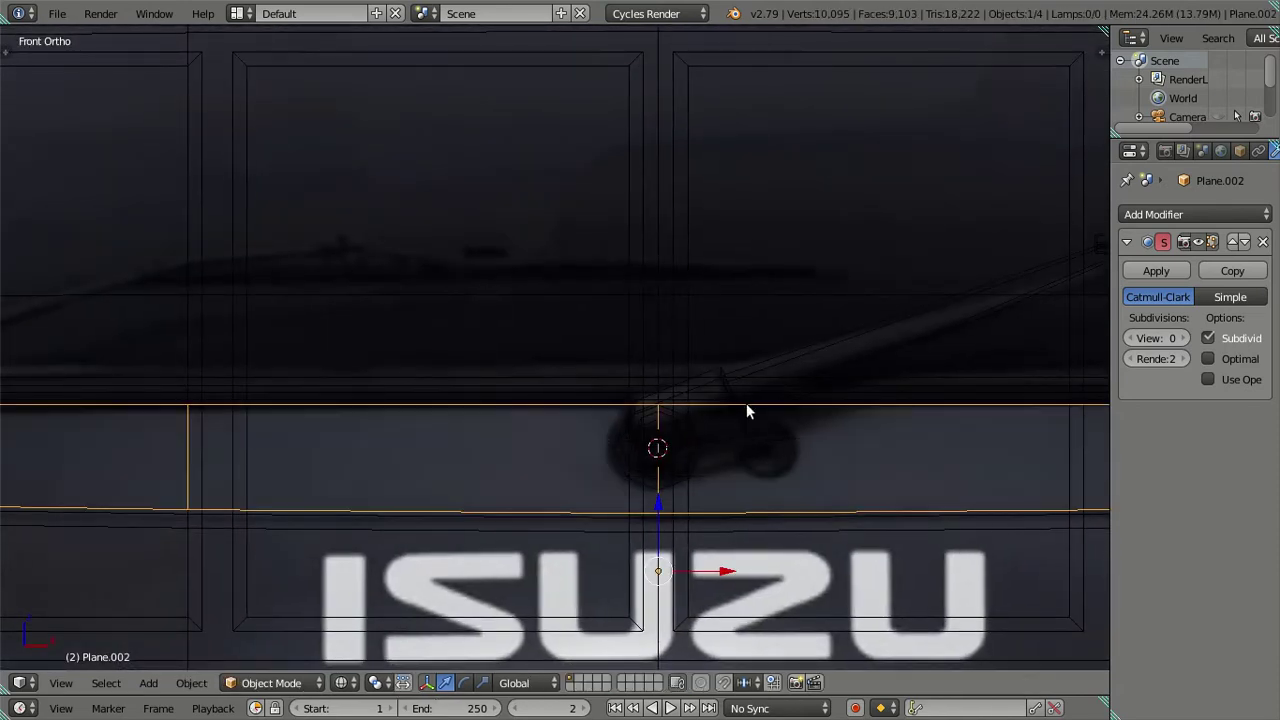
pyautogui.rightClick(770, 388)
pyautogui.rightClick(746, 433)
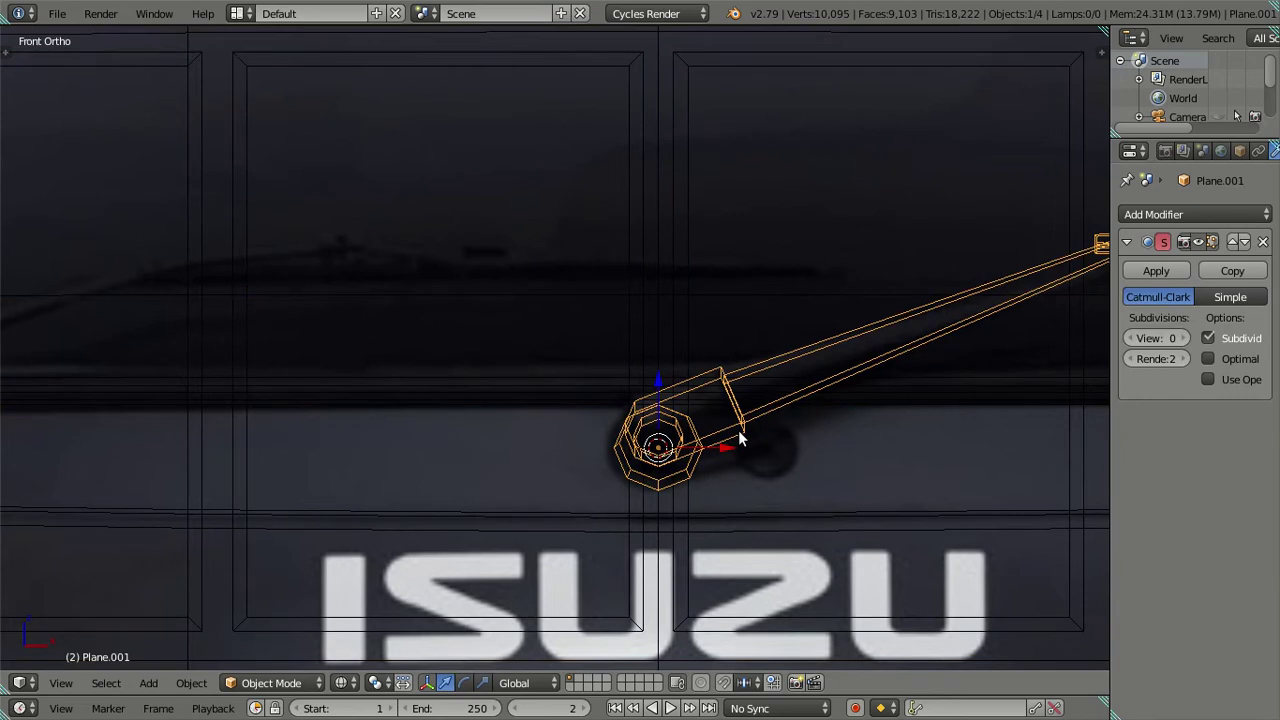
pyautogui.press('Tab')
pyautogui.press('Tab')
pyautogui.rightClick(688, 519)
pyautogui.press('Tab')
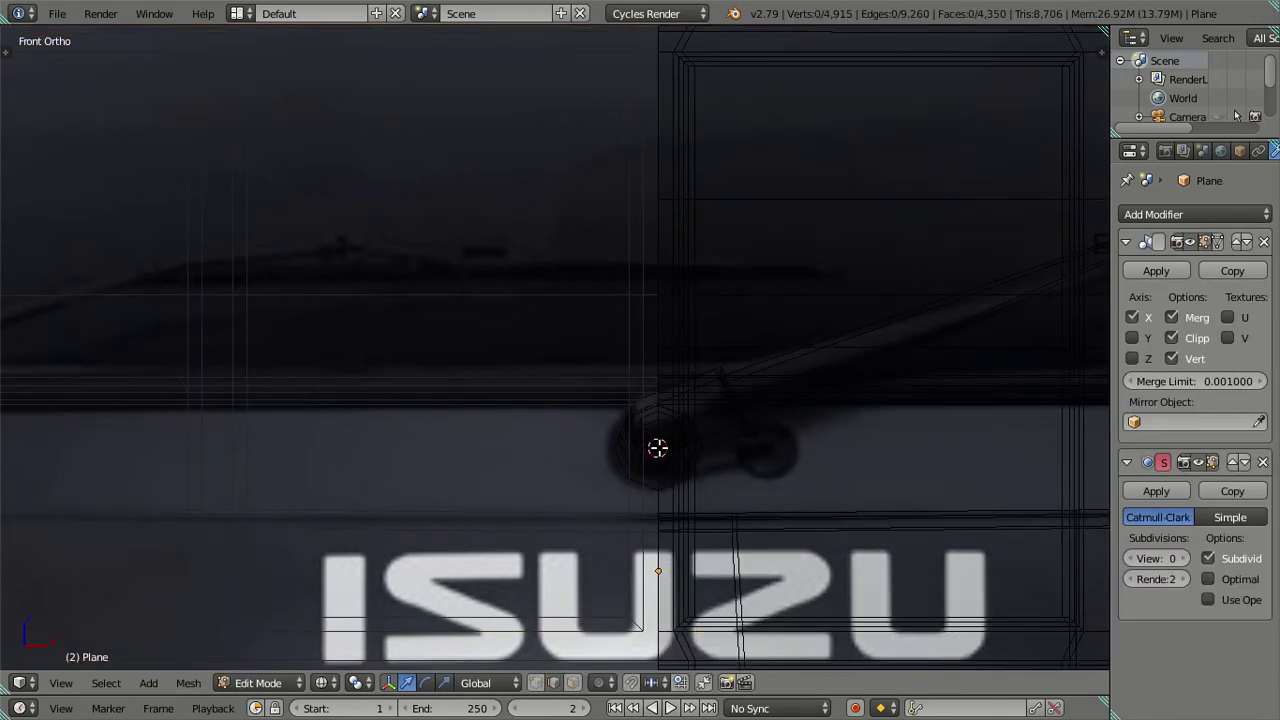
pyautogui.press('Tab')
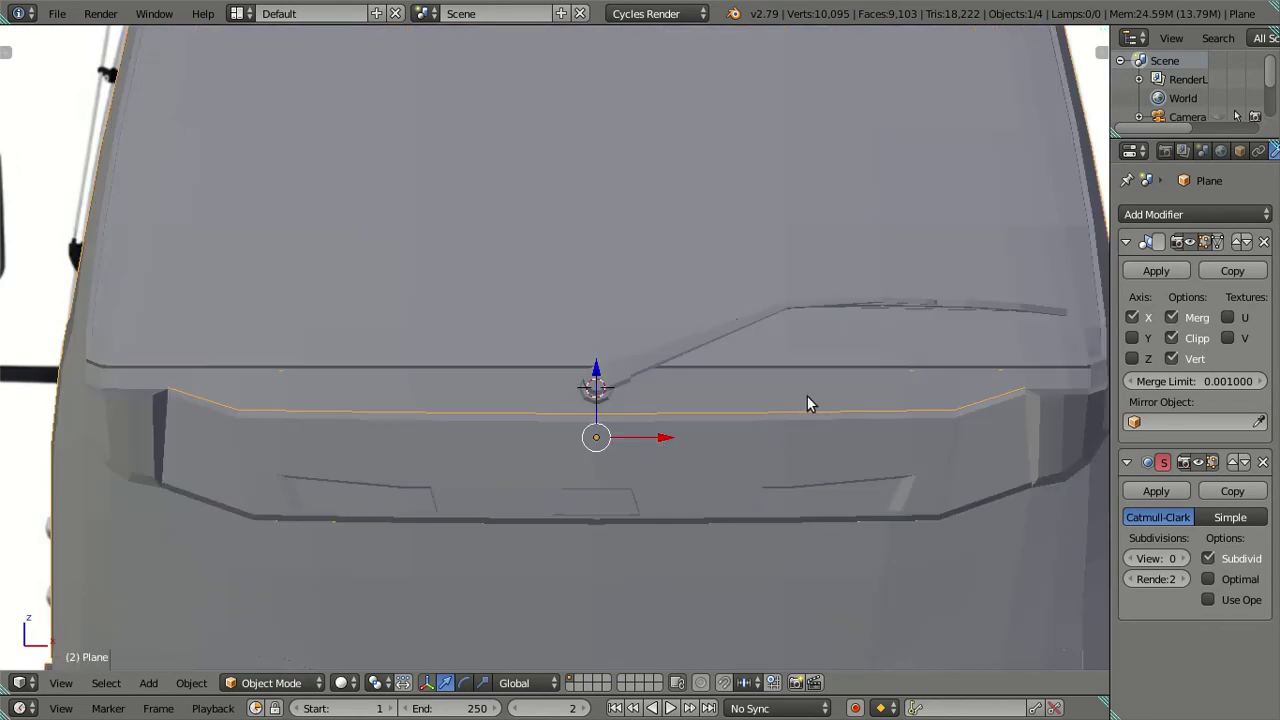
# Step: Back in Plane.002's mesh, dissolve two horizontal edge loops
pyautogui.rightClick(807, 404)
pyautogui.press('Tab')
pyautogui.press('KP_Decimal')
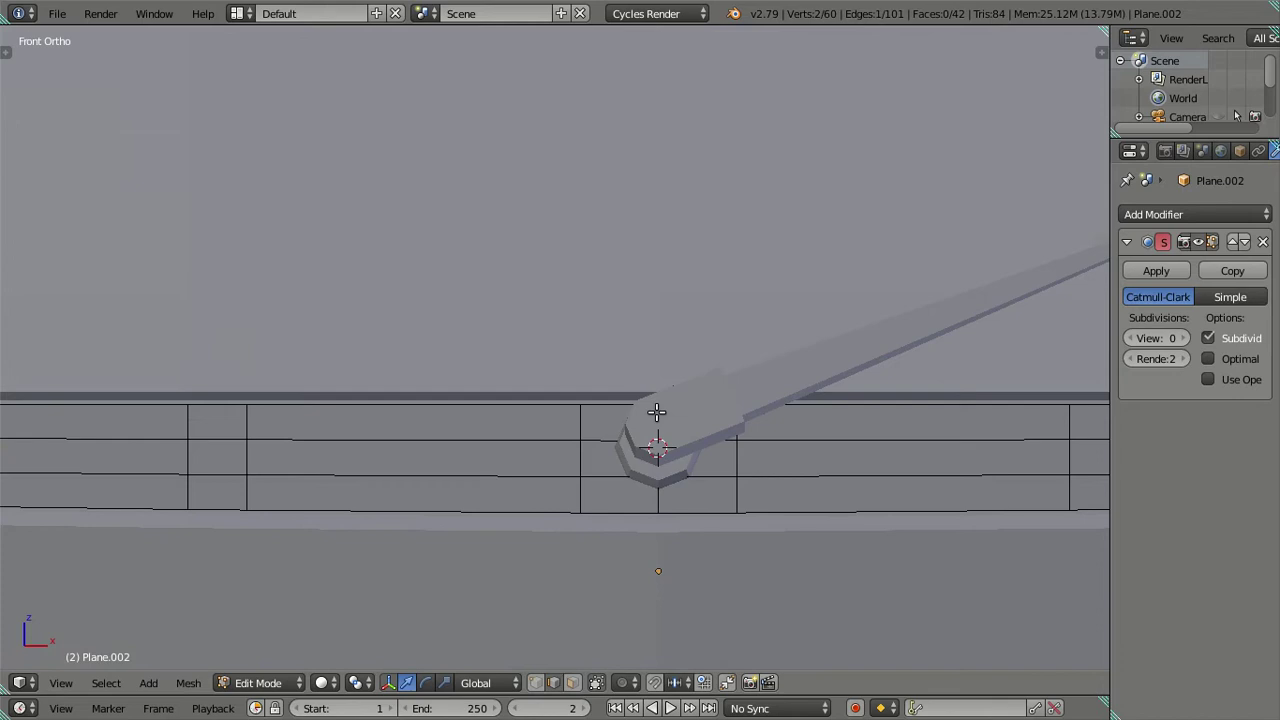
pyautogui.press('KP_1')
pyautogui.press('z')
pyautogui.keyDown('shift'); pyautogui.moveTo(709, 464); pyautogui.dragTo(391, 406, button='middle'); pyautogui.keyUp('shift')
pyautogui.scroll(3, 424, 415)
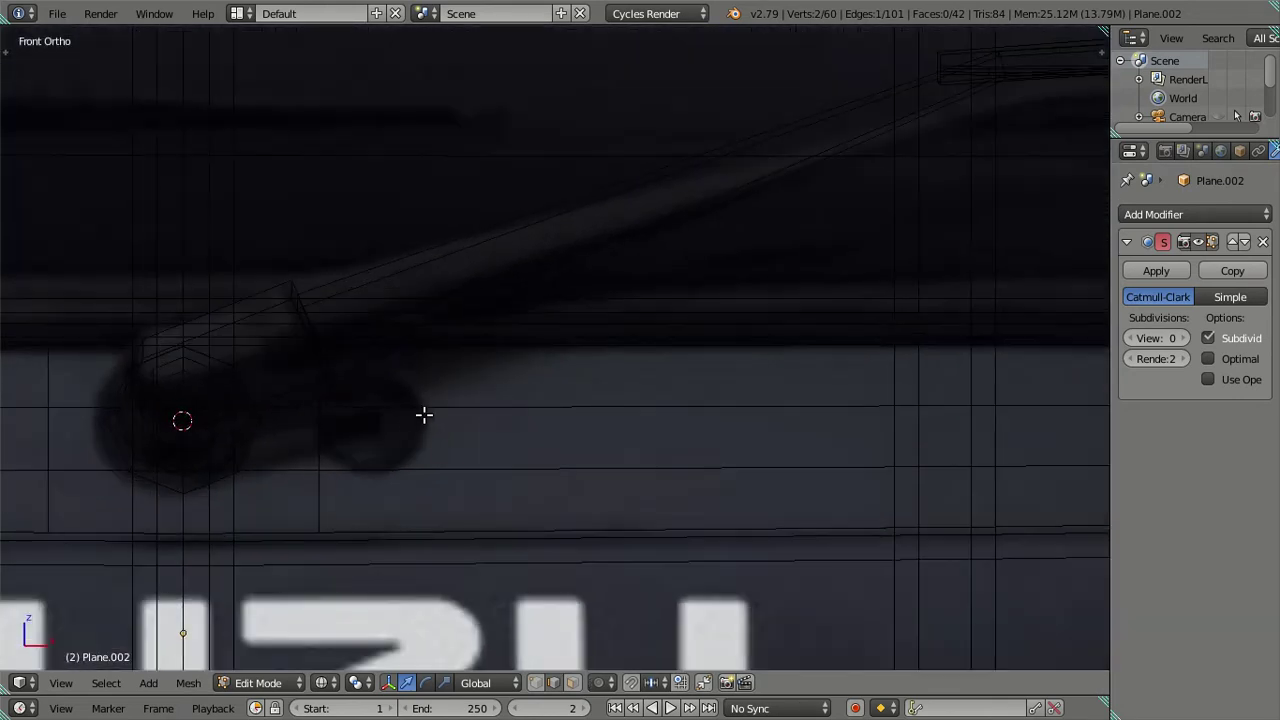
pyautogui.keyDown('alt'); pyautogui.rightClick(433, 466); pyautogui.keyUp('alt')
pyautogui.keyDown('alt'); pyautogui.keyDown('shift'); pyautogui.rightClick(509, 407); pyautogui.keyUp('shift'); pyautogui.keyUp('alt')
pyautogui.press('x')
pyautogui.click(586, 514)
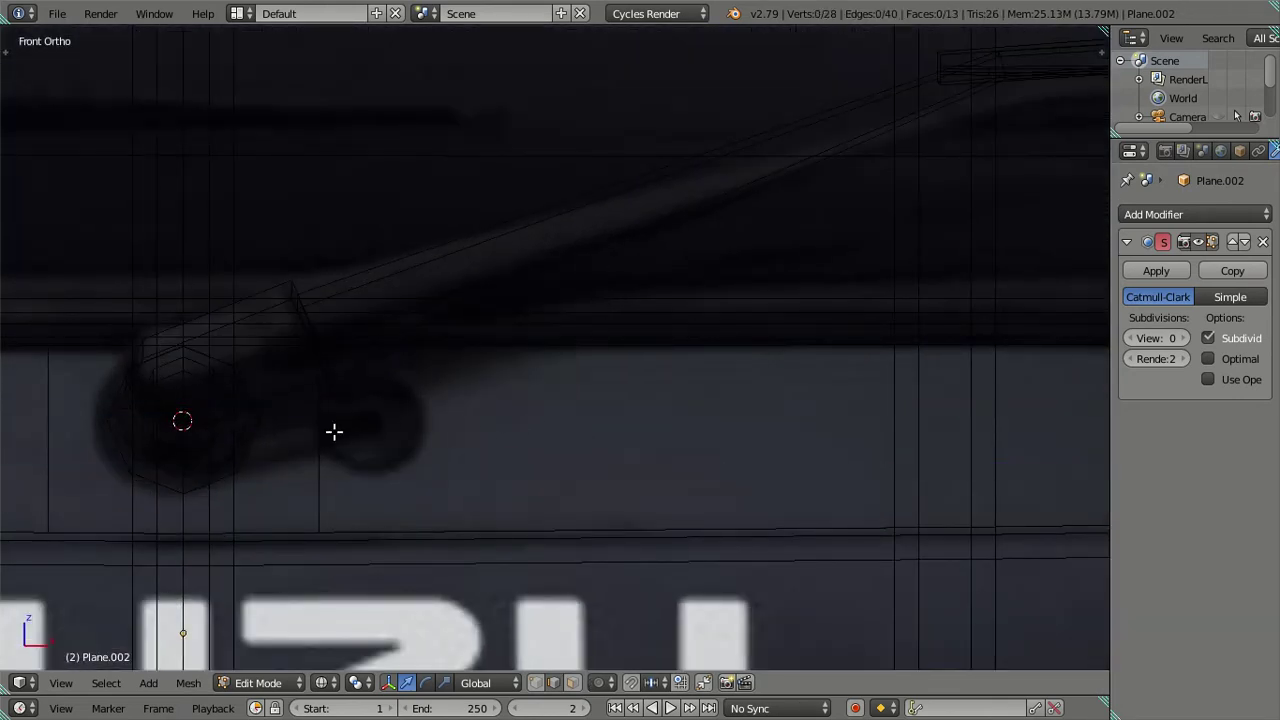
# Step: Cut four new horizontal edge loops across the panel
pyautogui.hotkey('ctrl', 'r')
pyautogui.scroll(2, 334, 431)
pyautogui.scroll(1, 334, 431)
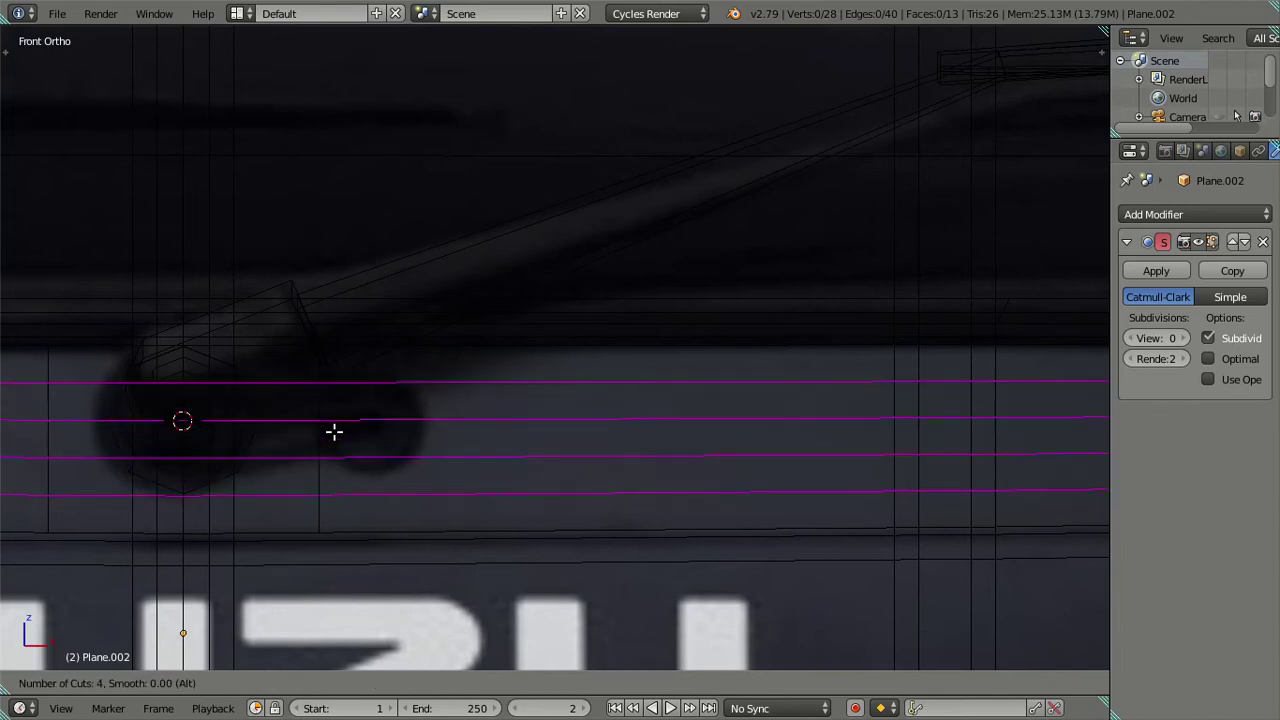
pyautogui.click(334, 431)
pyautogui.click(397, 423)
pyautogui.press('x')
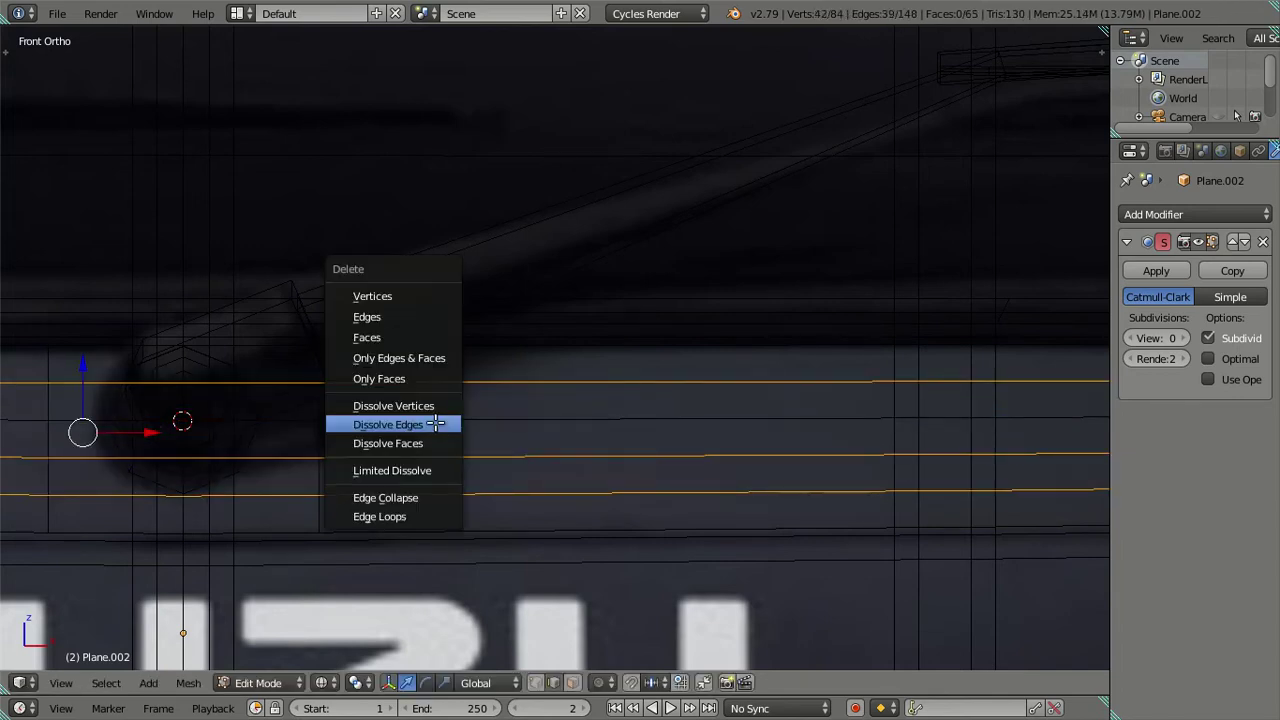
pyautogui.keyDown('shift'); pyautogui.moveTo(220, 444); pyautogui.dragTo(397, 497, button='middle'); pyautogui.keyUp('shift')
pyautogui.scroll(3, 274, 483)
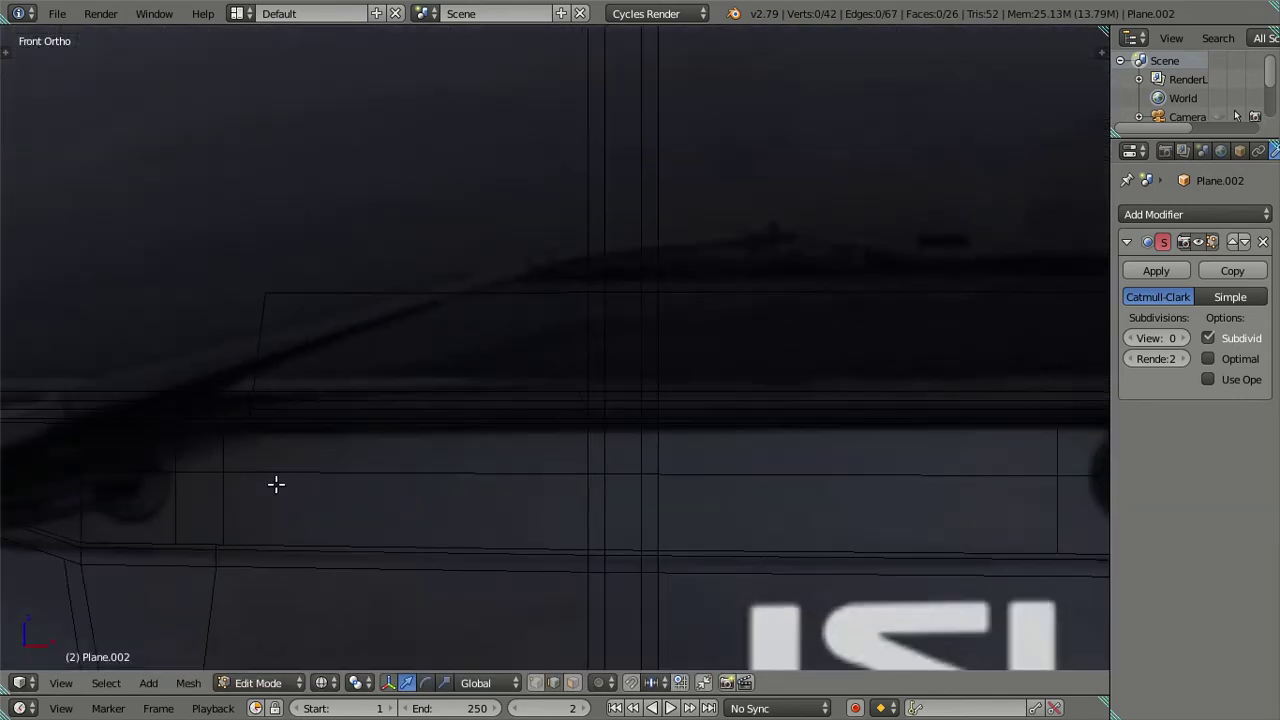
pyautogui.keyDown('shift'); pyautogui.moveTo(576, 436); pyautogui.dragTo(451, 480, button='middle'); pyautogui.keyUp('shift')
# Step: Delete the selected vertex from the strip
pyautogui.press('z')
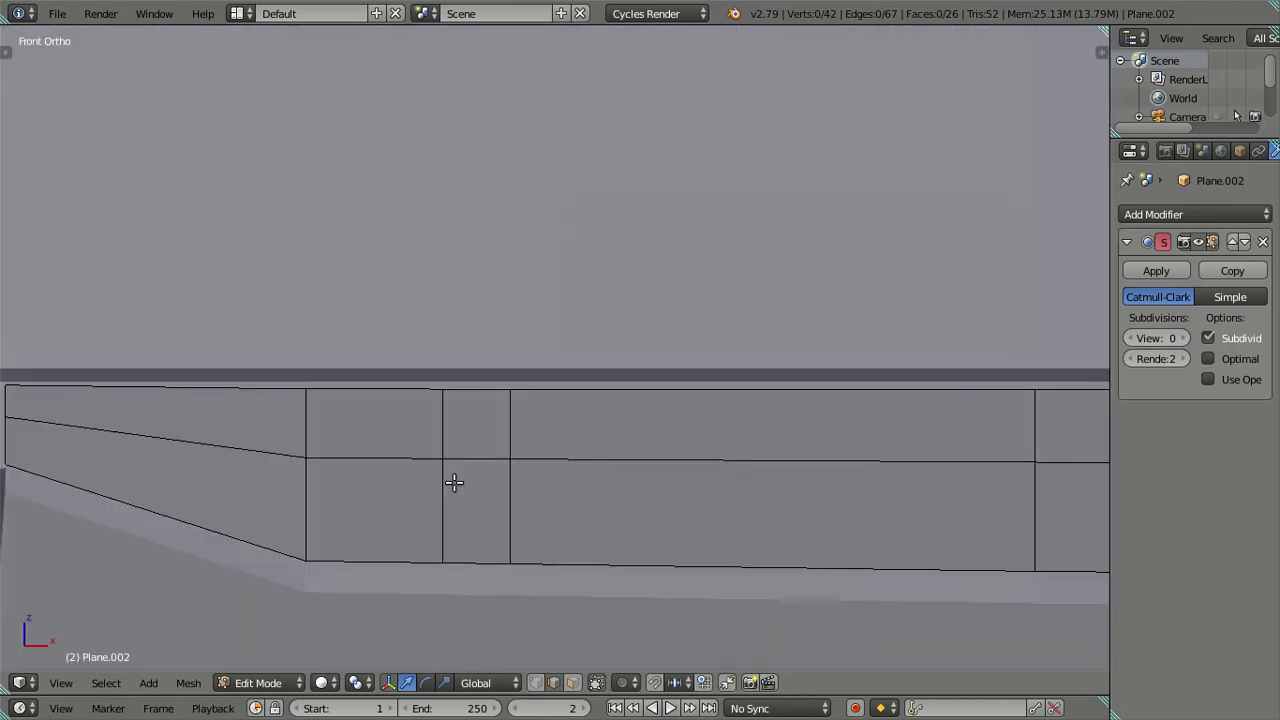
pyautogui.press('Tab')
pyautogui.press('z')
pyautogui.press('Tab')
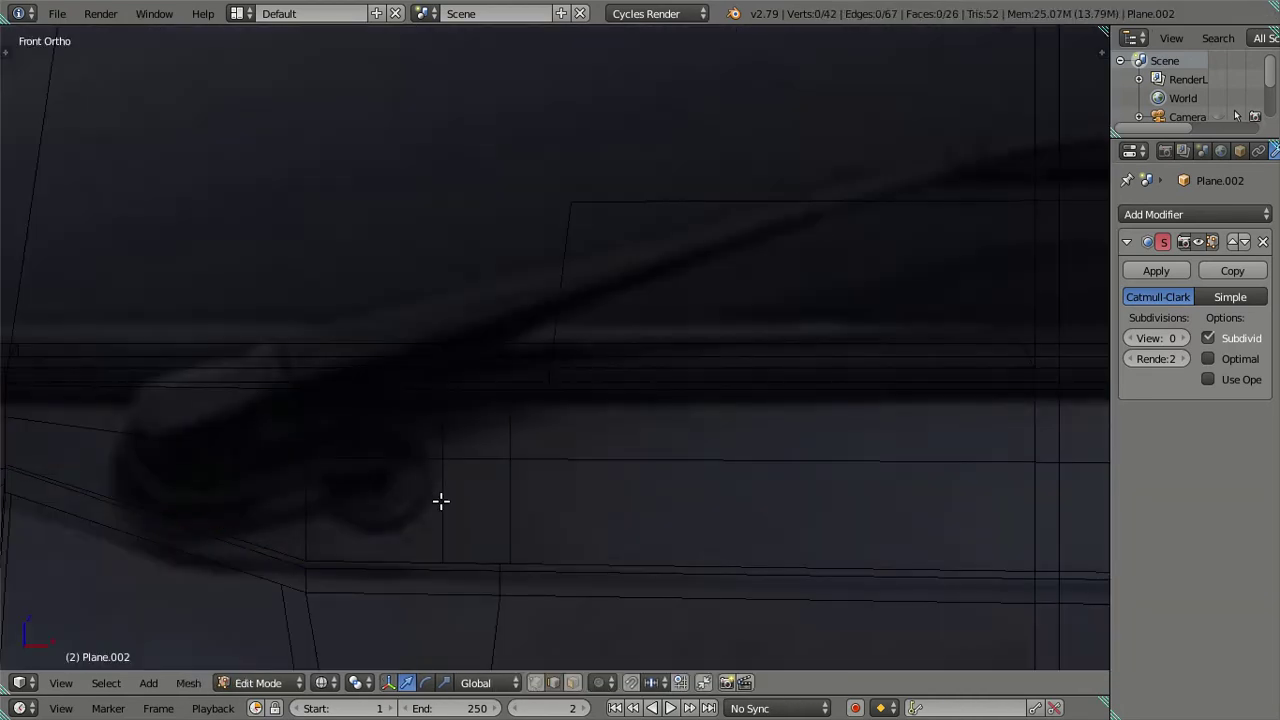
pyautogui.press('x')
pyautogui.click(560, 497)
# Step: Undo the vertex deletion and dissolve the selected edge loops instead
pyautogui.hotkey('ctrl', 'r')
pyautogui.scroll(1, 430, 463)
pyautogui.rightClick(430, 463)
pyautogui.press('z')
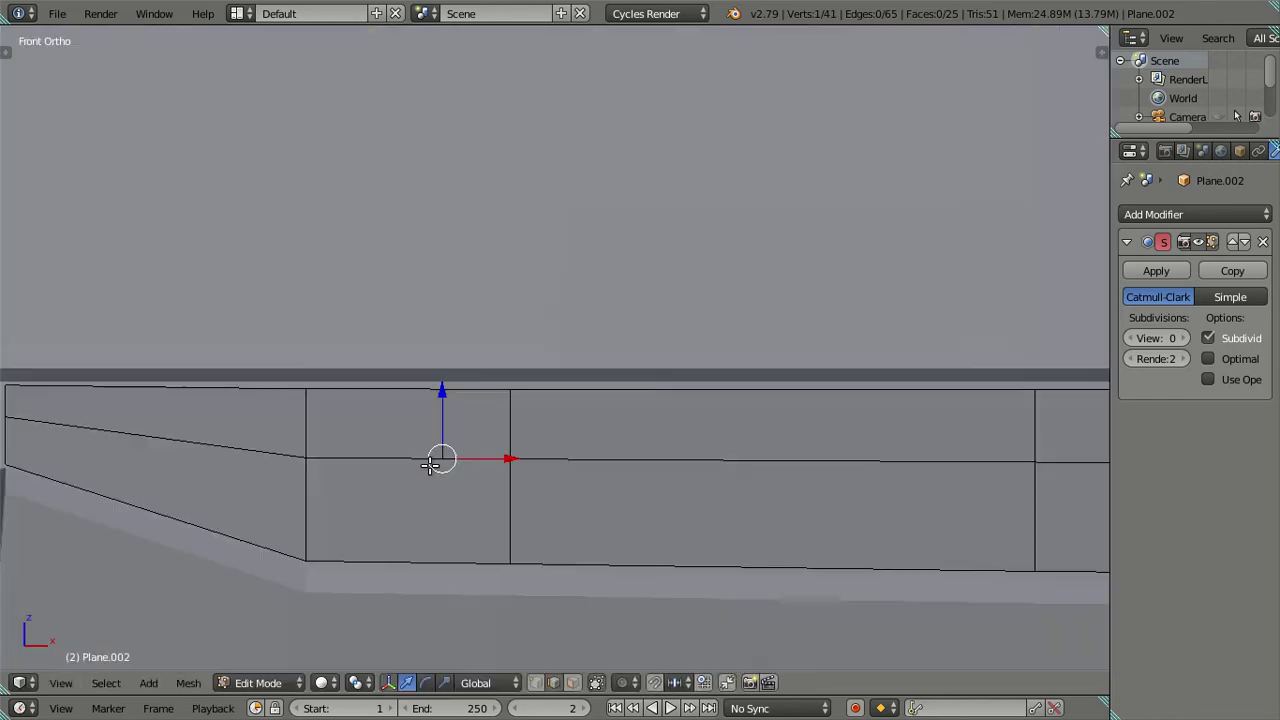
pyautogui.hotkey('ctrl', 'z')
pyautogui.hotkey('ctrl', 'z')
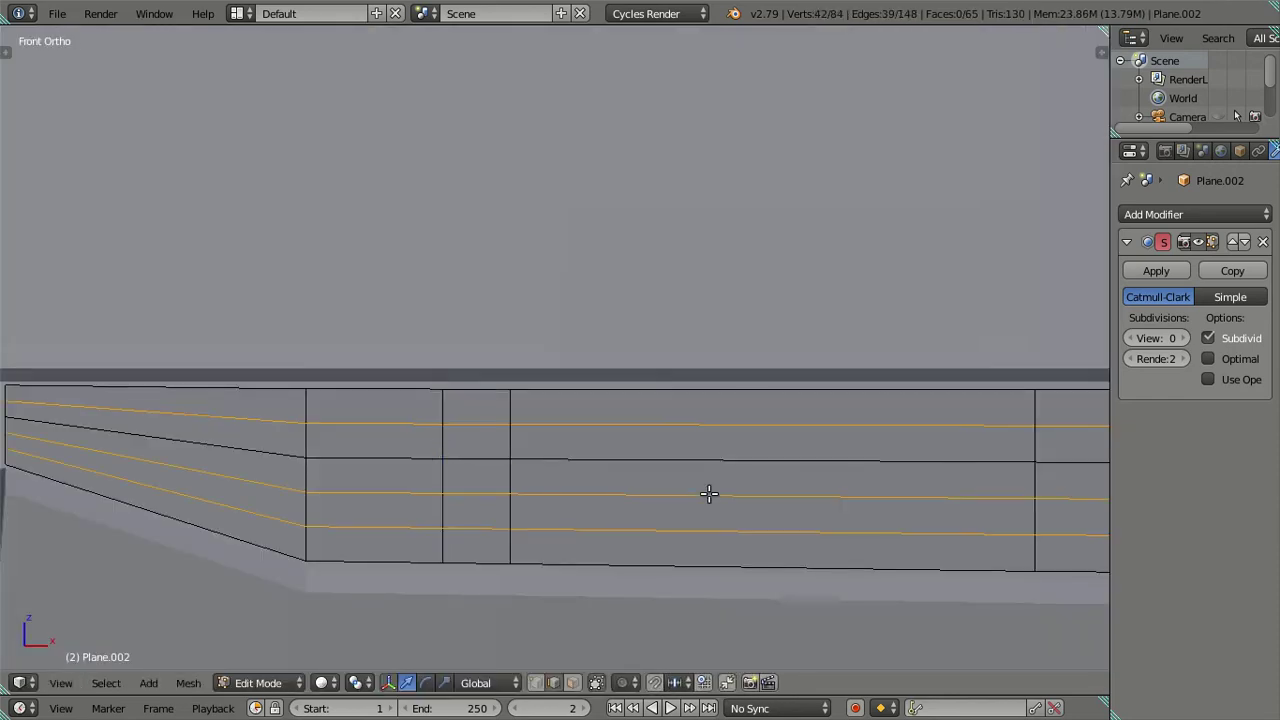
pyautogui.press('x')
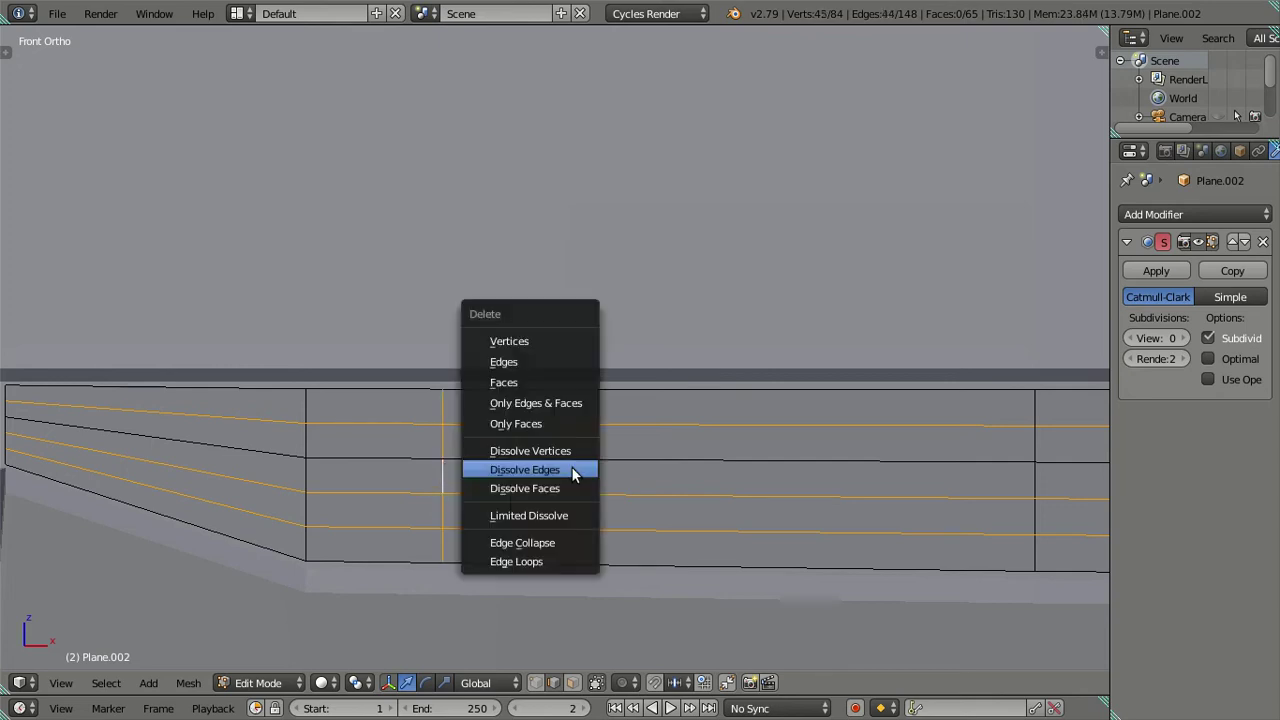
pyautogui.click(571, 466)
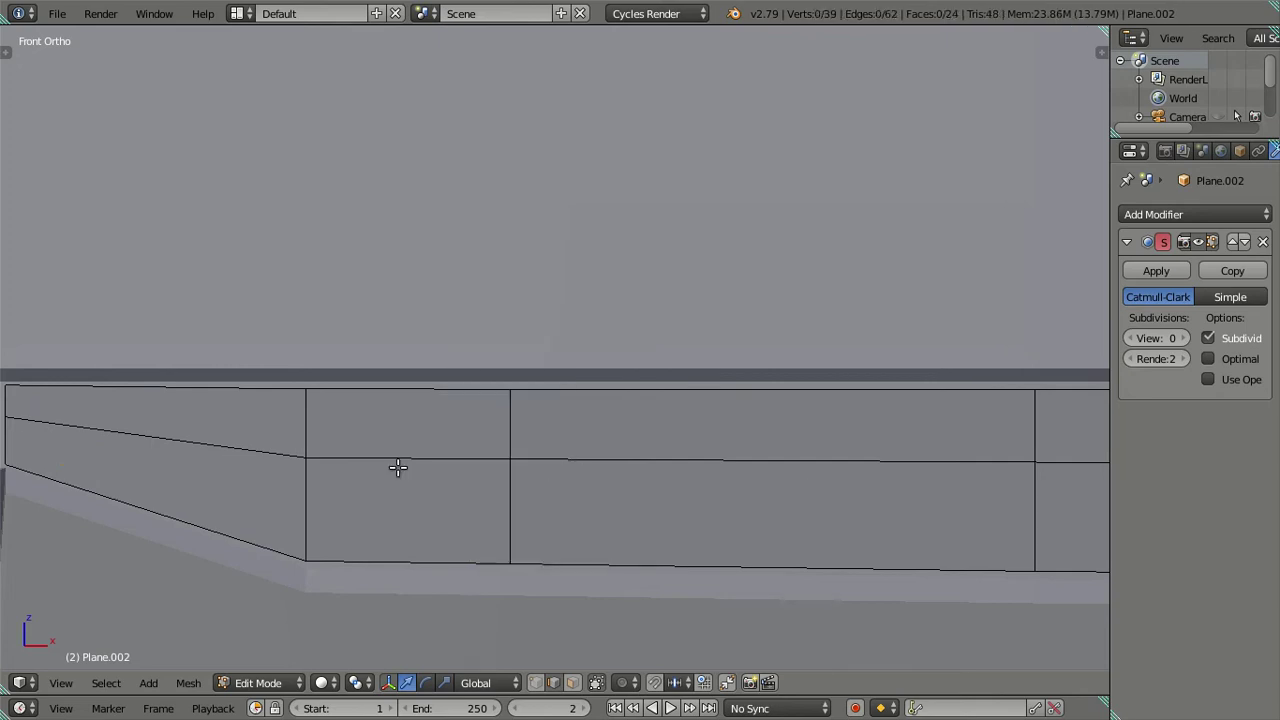
# Step: Cut two loops, dissolve one of them, and snap the 3D cursor to a selected element
pyautogui.hotkey('ctrl', 'r')
pyautogui.scroll(1, 367, 467)
pyautogui.click(367, 467)
pyautogui.rightClick(418, 495)
pyautogui.keyDown('alt'); pyautogui.keyDown('shift'); pyautogui.rightClick(374, 491); pyautogui.keyUp('shift'); pyautogui.keyUp('alt')
pyautogui.press('x')
pyautogui.click(558, 491)
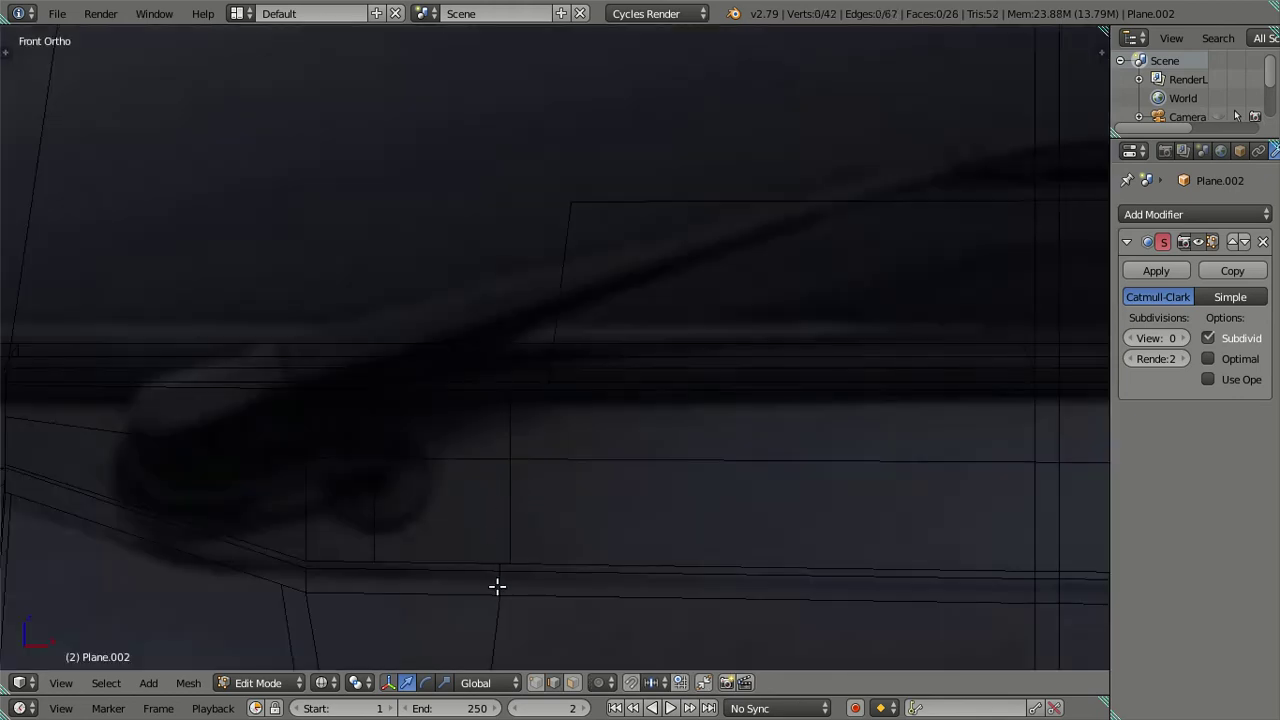
pyautogui.rightClick(412, 484)
pyautogui.hotkey('shift', 's')
pyautogui.click(678, 460)
# Step: Duplicate the wiper and snap the copy to the 3D cursor on the left side
pyautogui.press('Tab')
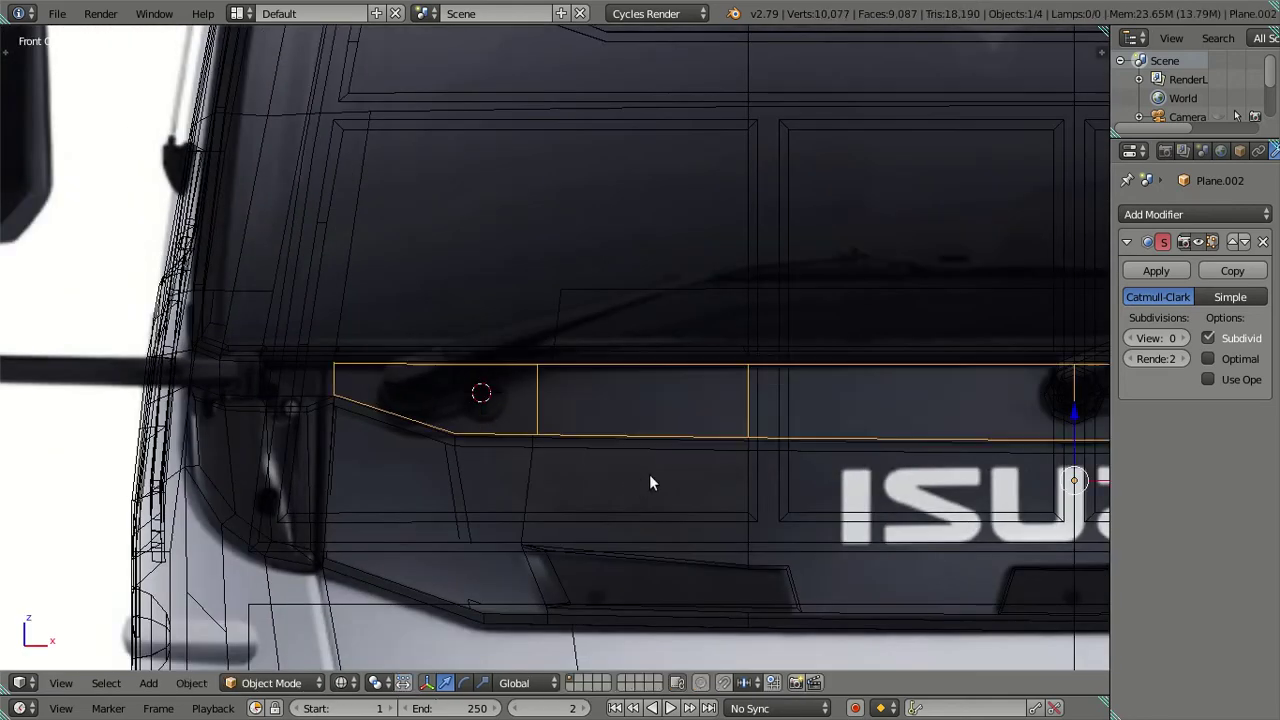
pyautogui.press('z')
pyautogui.rightClick(797, 423)
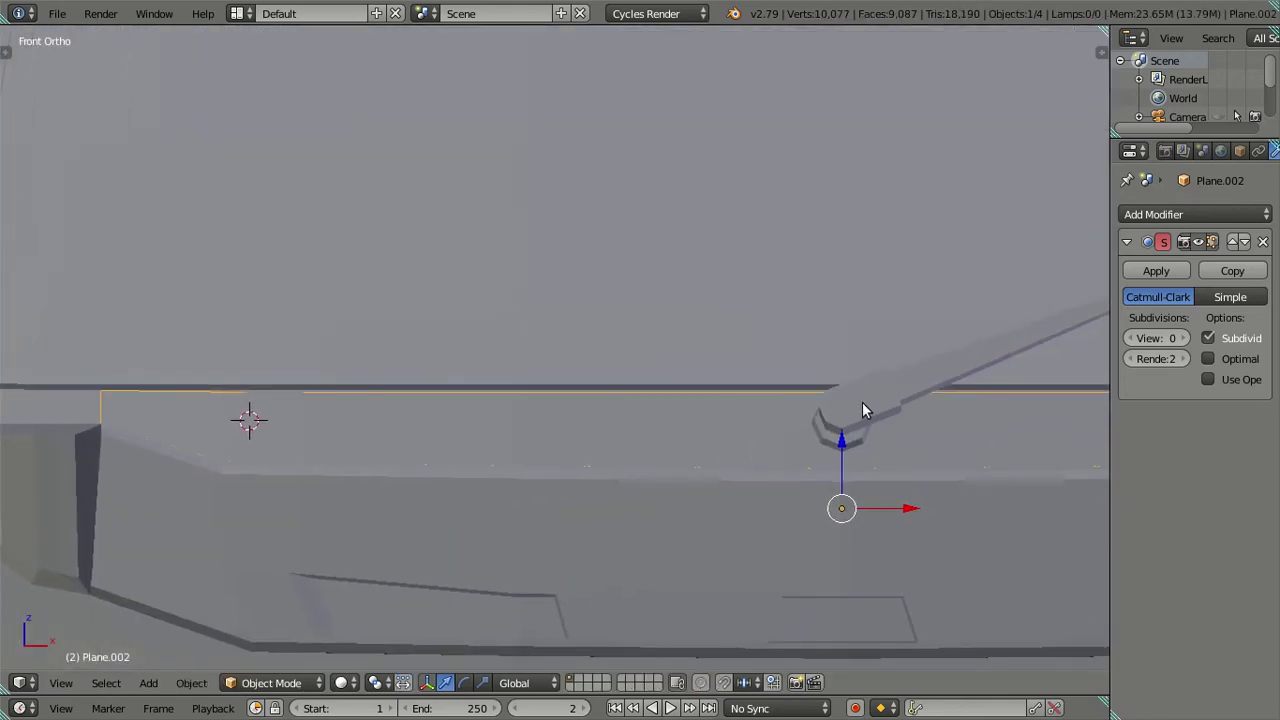
pyautogui.scroll(-2, 783, 427)
pyautogui.scroll(-3, 783, 427)
pyautogui.hotkey('shift', 'd')
pyautogui.press('Escape')
pyautogui.hotkey('shift', 's')
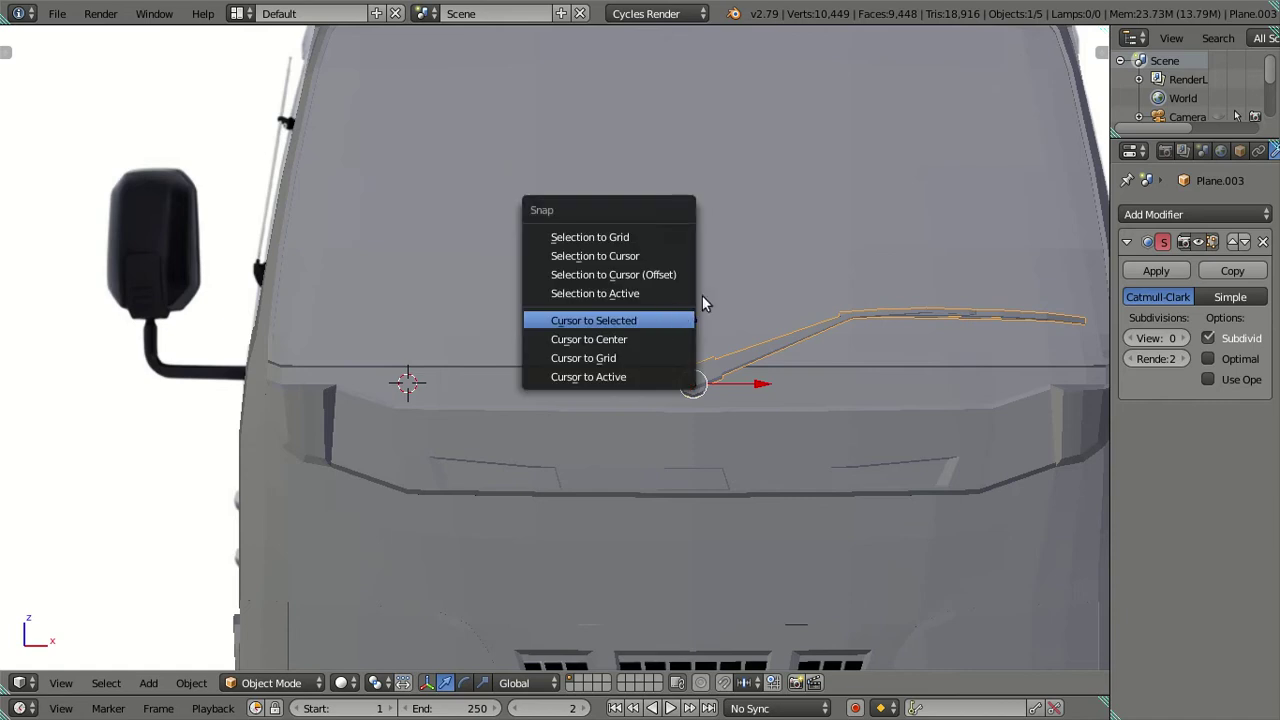
pyautogui.click(660, 253)
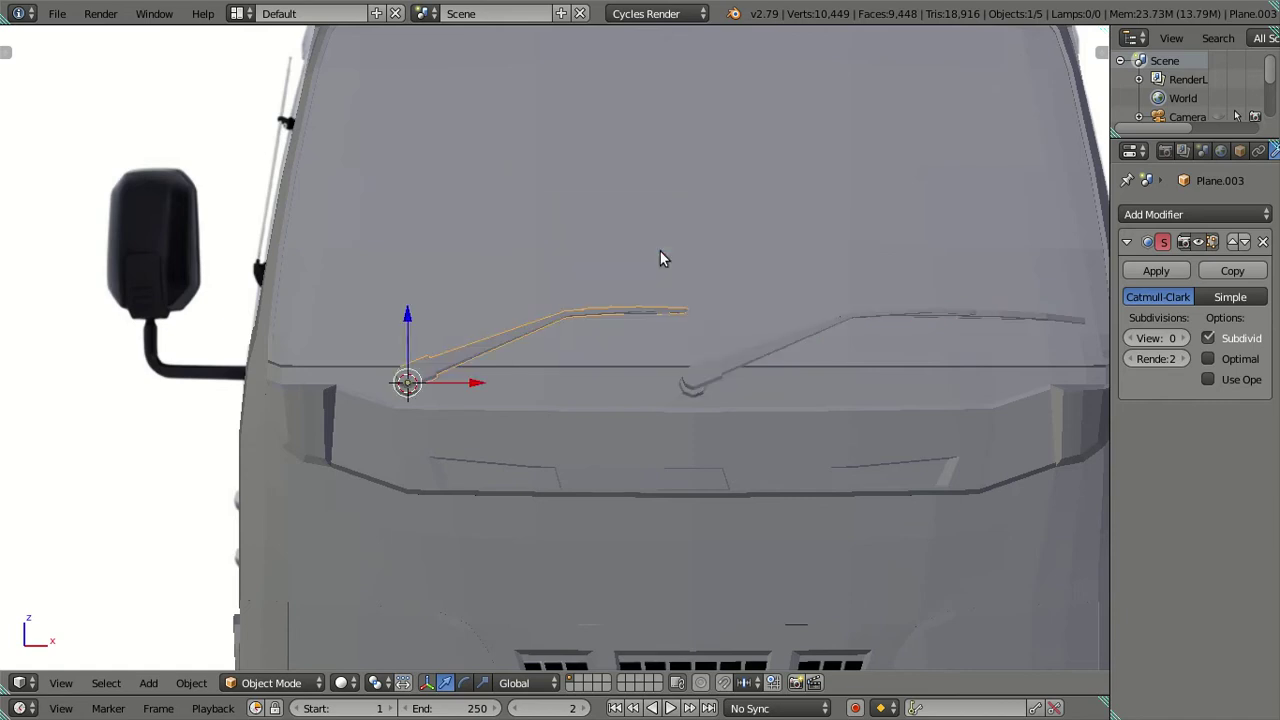
pyautogui.moveTo(742, 332)
pyautogui.mouseDown(button='middle')
pyautogui.moveTo(612, 438)
pyautogui.moveTo(697, 371)
pyautogui.moveTo(806, 466)
pyautogui.moveTo(550, 426)
pyautogui.moveTo(566, 374)
pyautogui.moveTo(820, 446)
pyautogui.moveTo(755, 432)
pyautogui.moveTo(706, 330)
pyautogui.moveTo(664, 360)
pyautogui.moveTo(662, 340)
pyautogui.moveTo(650, 344)
pyautogui.moveTo(668, 337)
pyautogui.mouseUp(button='middle')
# Step: Rotate the wiper copy around Z to match the windshield angle
pyautogui.press('r')
pyautogui.press('z')
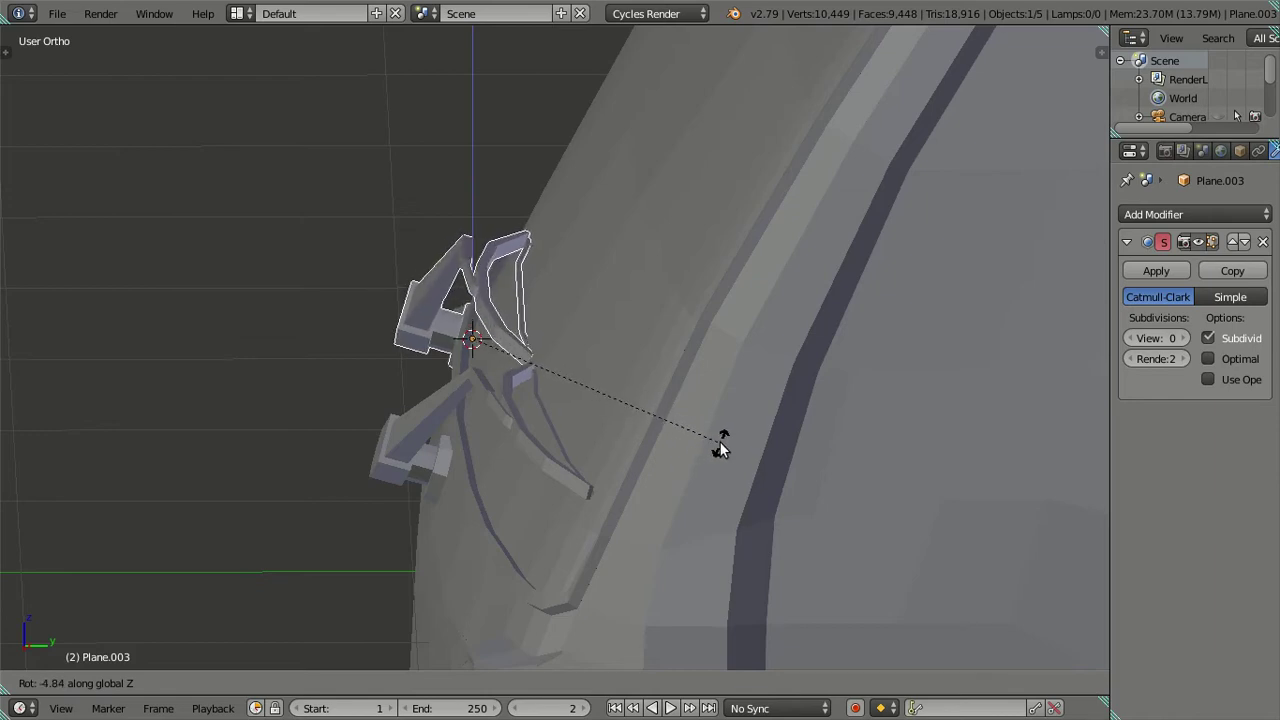
pyautogui.click(720, 445)
pyautogui.moveTo(645, 426); pyautogui.dragTo(708, 499, button='middle')
pyautogui.press('KP_1')
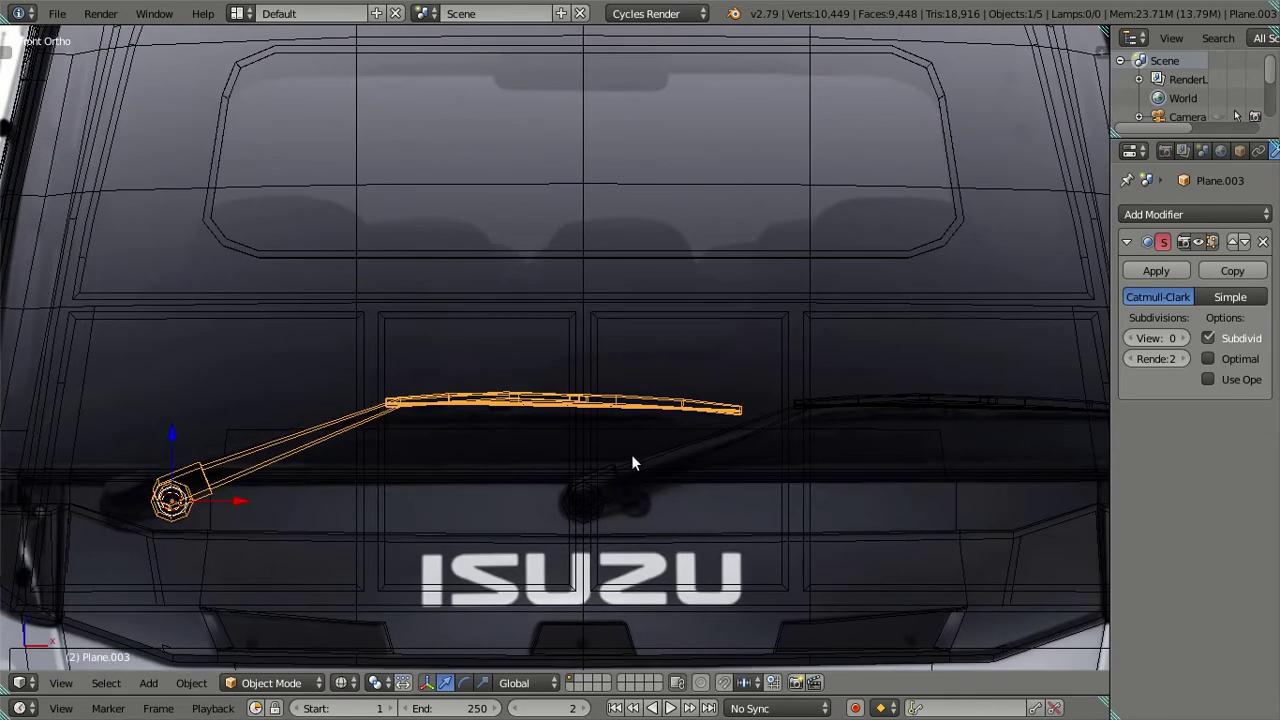
pyautogui.moveTo(631, 454); pyautogui.dragTo(682, 432, button='middle')
pyautogui.scroll(-3, 682, 432)
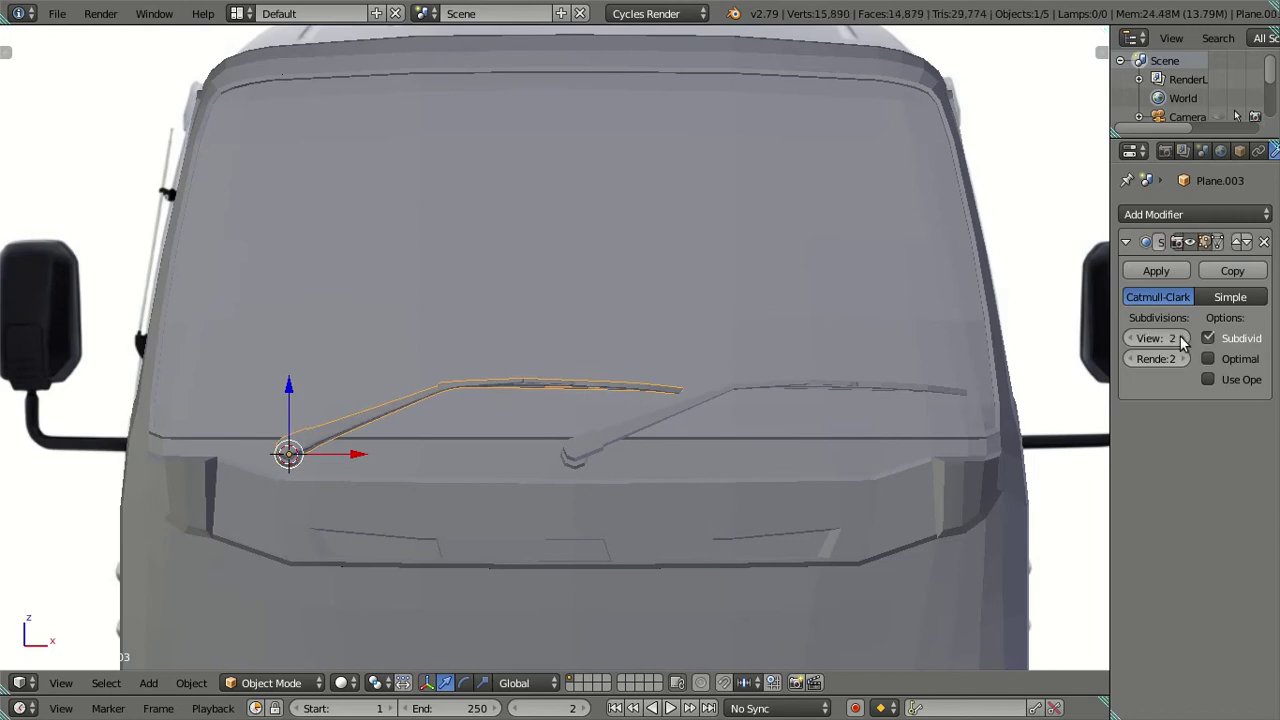
# Step: From the front view, raise the right wiper's Subsurf View level to 2
pyautogui.scroll(3, 589, 518)
pyautogui.press('KP_1')
pyautogui.rightClick(774, 444)
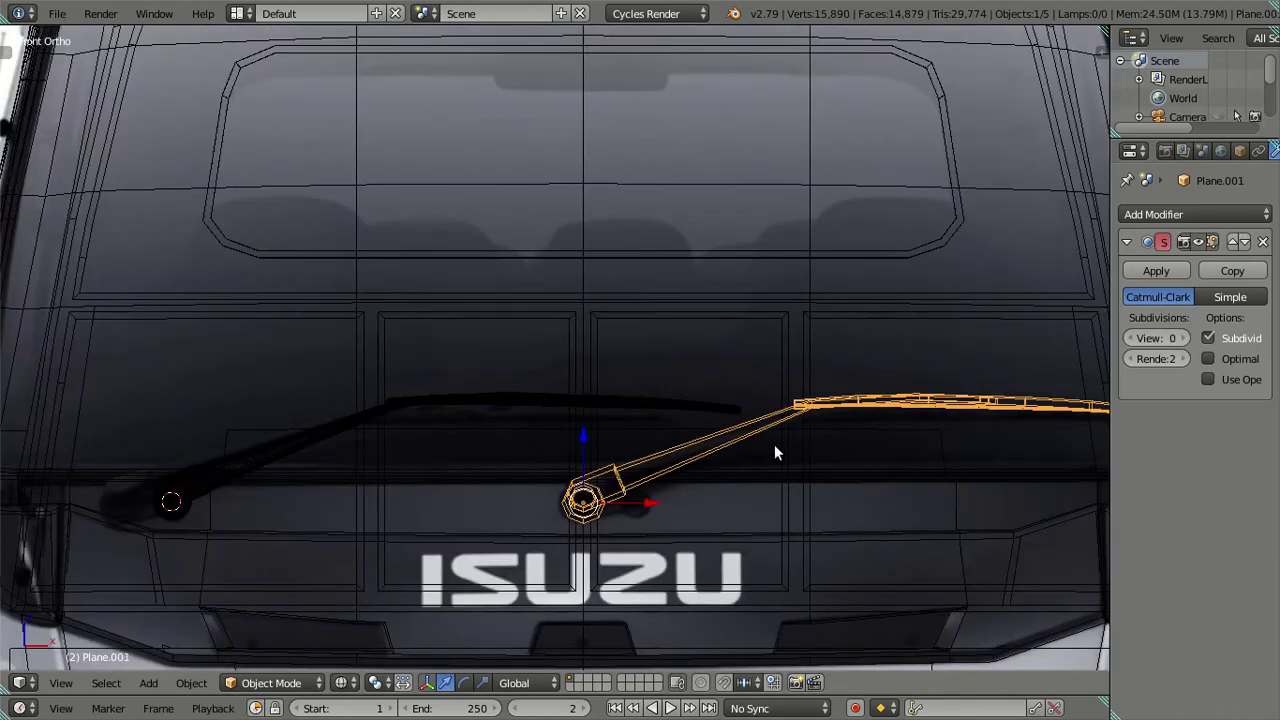
pyautogui.click(1185, 336)
pyautogui.click(1185, 336)
pyautogui.press('z')
pyautogui.scroll(-4, 900, 325)
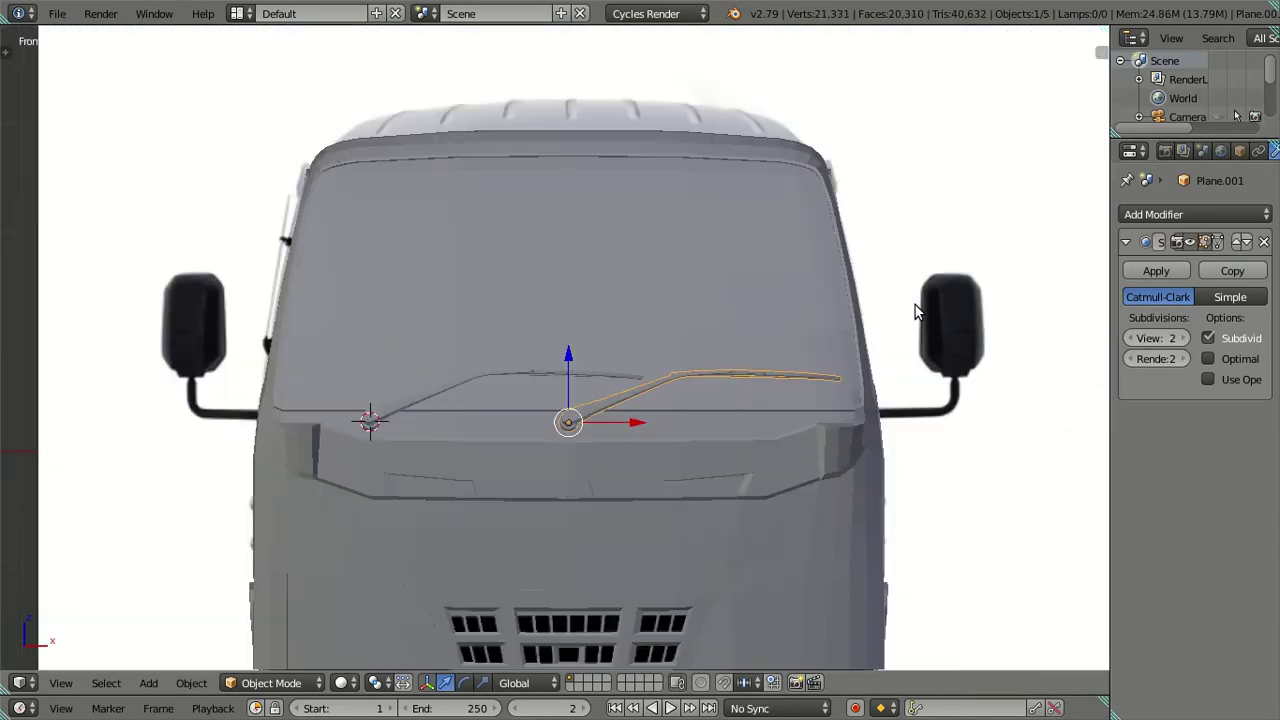
# Step: Raise the cab body's Subsurf View level to 2
pyautogui.rightClick(866, 307)
pyautogui.moveTo(857, 306)
pyautogui.mouseDown(button='middle')
pyautogui.moveTo(669, 363)
pyautogui.moveTo(669, 376)
pyautogui.mouseUp(button='middle')
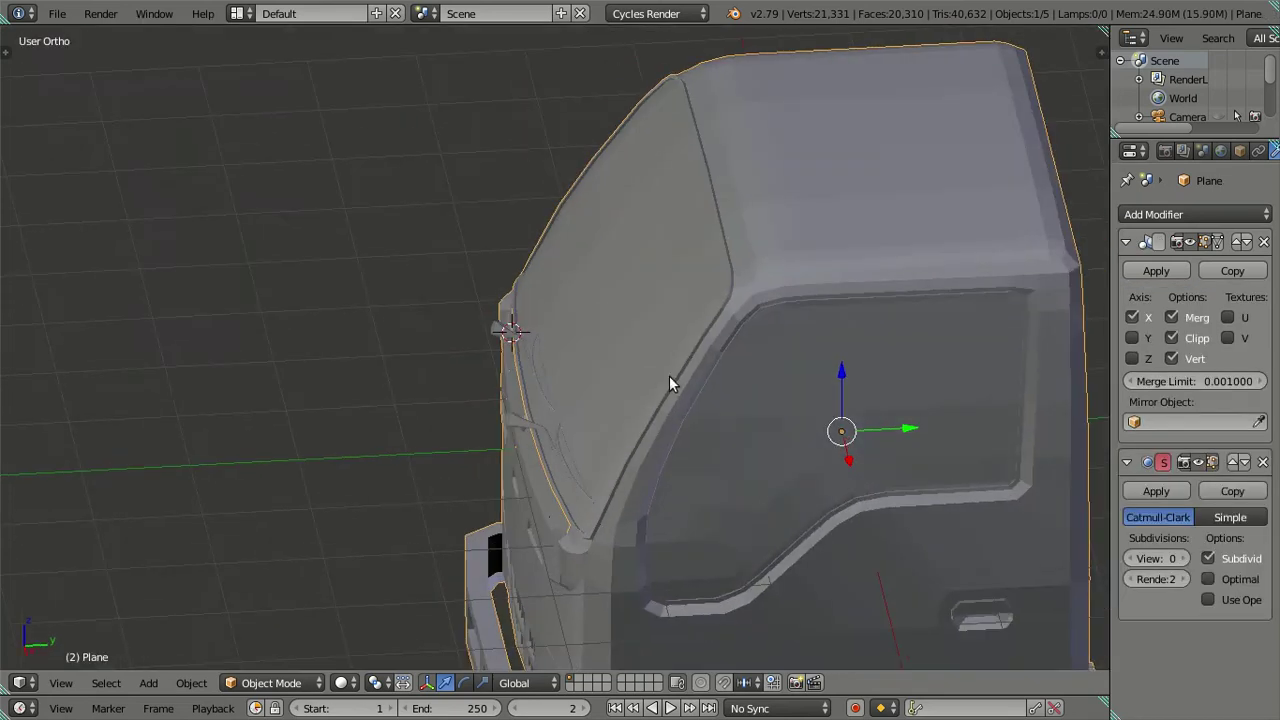
pyautogui.click(1182, 558)
pyautogui.hotkey('ctrl', '2')
pyautogui.moveTo(820, 418)
pyautogui.mouseDown(button='middle')
pyautogui.moveTo(654, 371)
pyautogui.moveTo(654, 340)
pyautogui.moveTo(789, 403)
pyautogui.moveTo(837, 451)
pyautogui.moveTo(757, 463)
pyautogui.moveTo(586, 368)
pyautogui.moveTo(515, 425)
pyautogui.moveTo(641, 255)
pyautogui.moveTo(567, 365)
pyautogui.moveTo(588, 336)
pyautogui.moveTo(600, 365)
pyautogui.mouseUp(button='middle')
pyautogui.press('a')
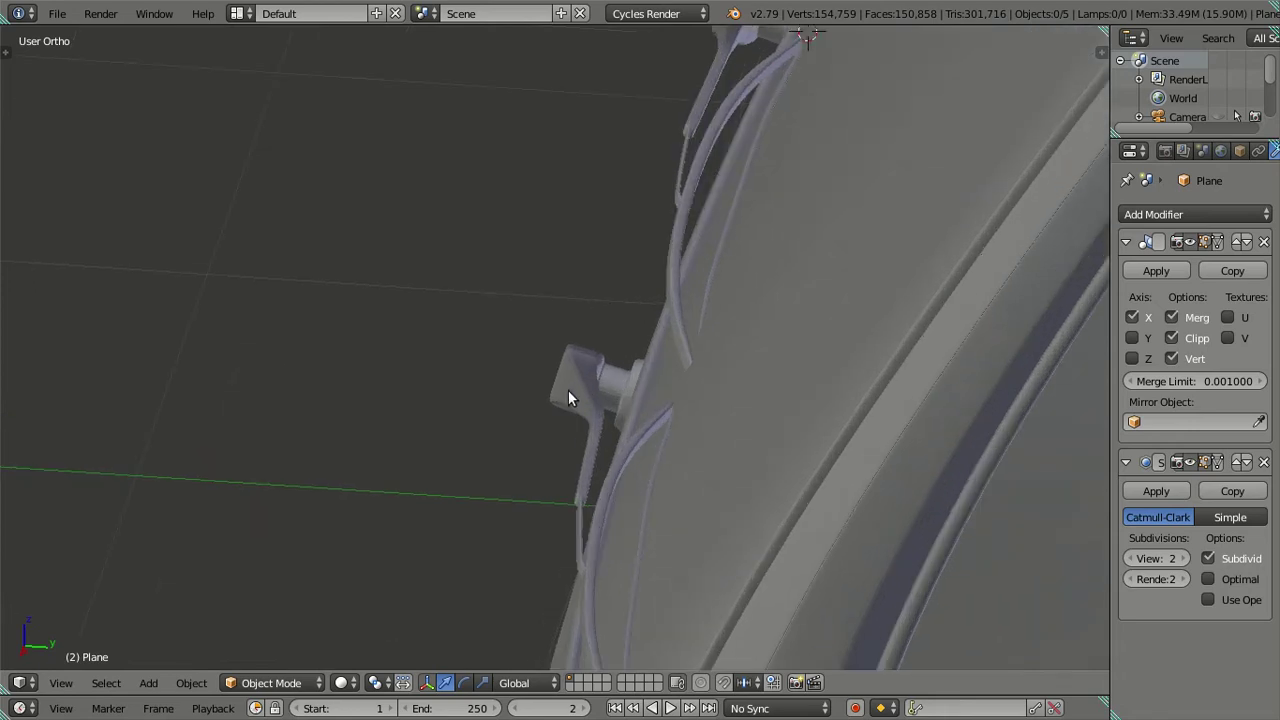
# Step: Rotate the right wiper about the Z axis to sit against the windshield
pyautogui.press('z')
pyautogui.rightClick(600, 390)
pyautogui.scroll(-3, 606, 389)
pyautogui.press('z')
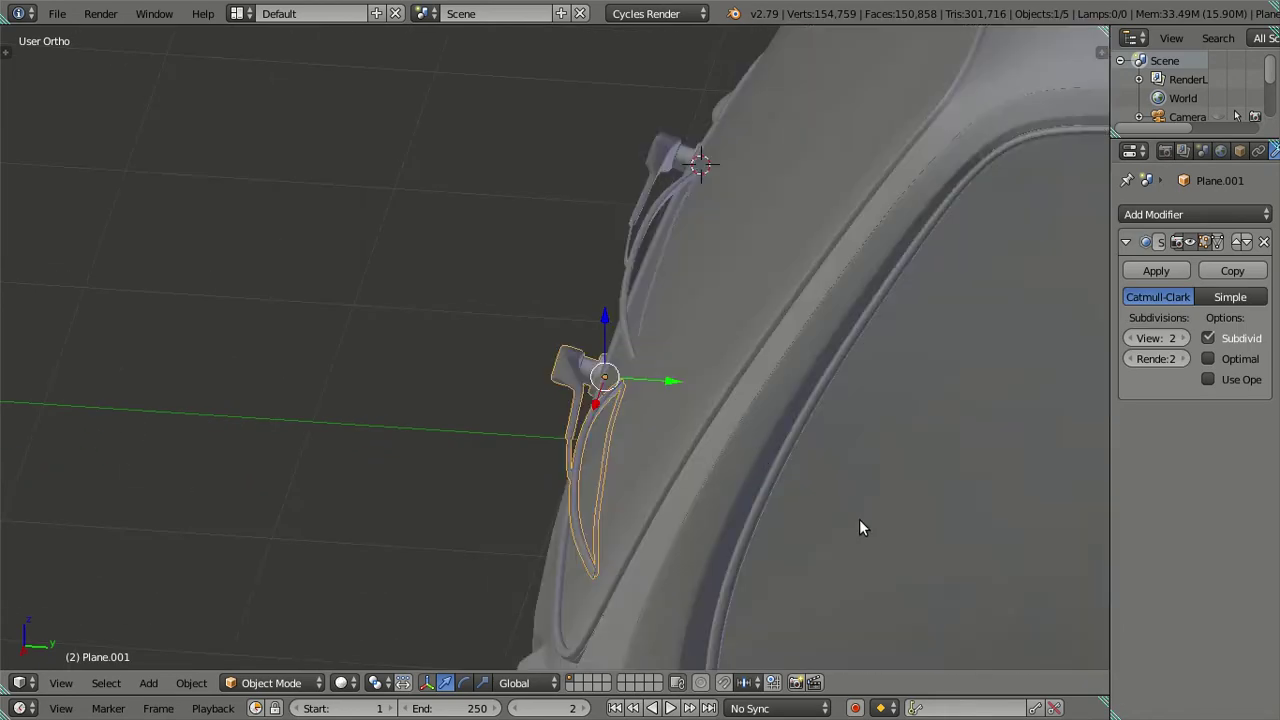
pyautogui.press('r')
pyautogui.press('z')
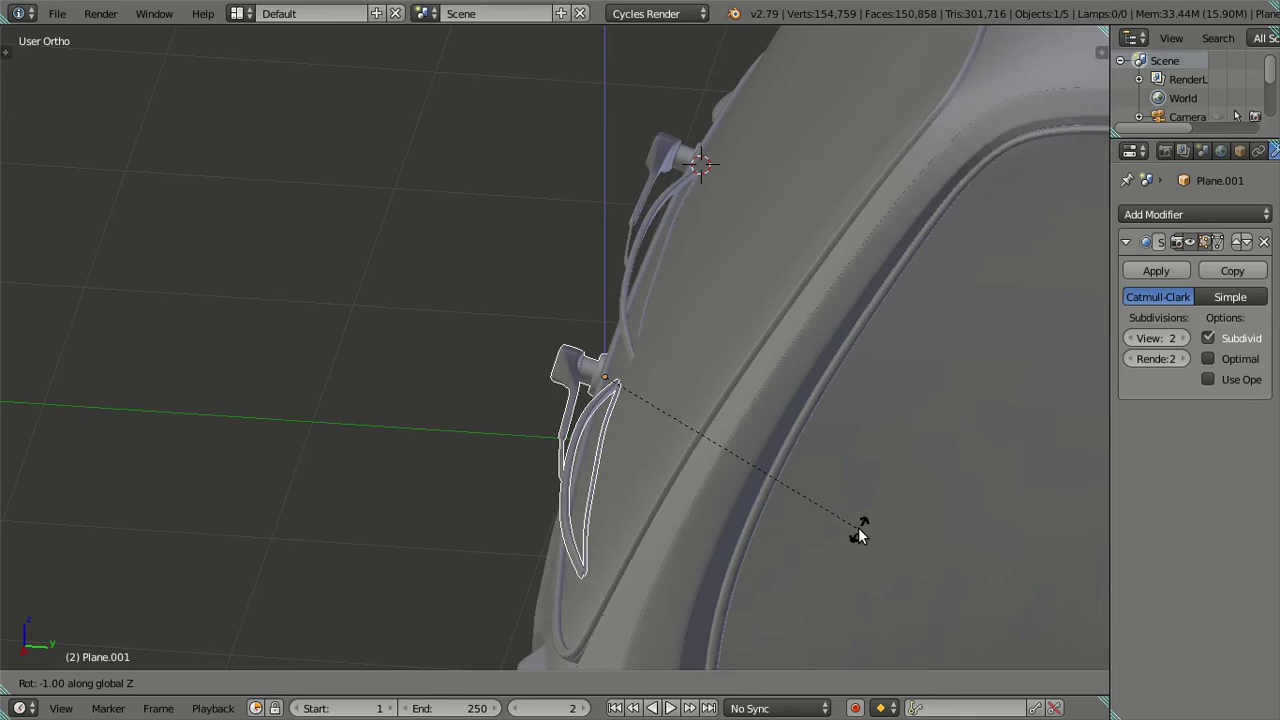
pyautogui.click(861, 533)
# Step: Orbit to look along both wipers at the windshield base
pyautogui.press('z')
pyautogui.rightClick(861, 530)
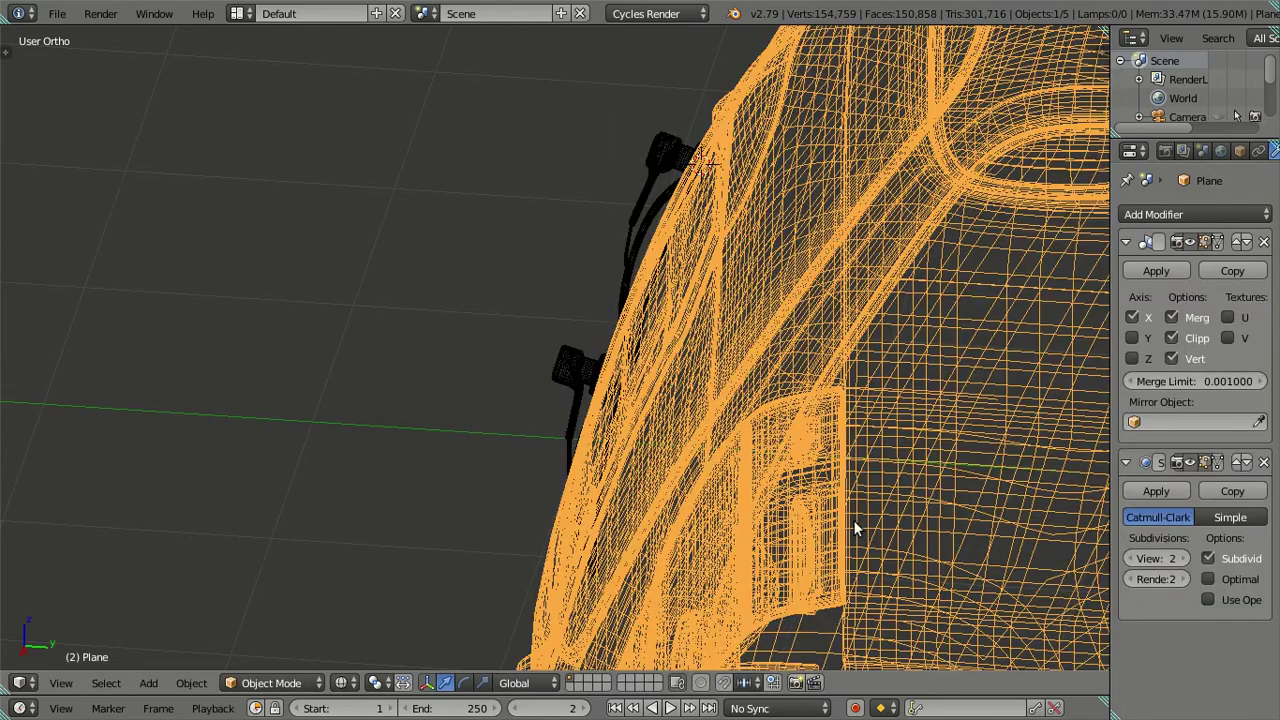
pyautogui.press('z')
pyautogui.press('z')
pyautogui.rightClick(567, 371)
pyautogui.press('a')
pyautogui.moveTo(762, 422)
pyautogui.mouseDown(button='middle')
pyautogui.moveTo(810, 399)
pyautogui.moveTo(712, 394)
pyautogui.moveTo(842, 382)
pyautogui.moveTo(793, 403)
pyautogui.mouseUp(button='middle')
pyautogui.press('z')
pyautogui.scroll(4, 712, 394)
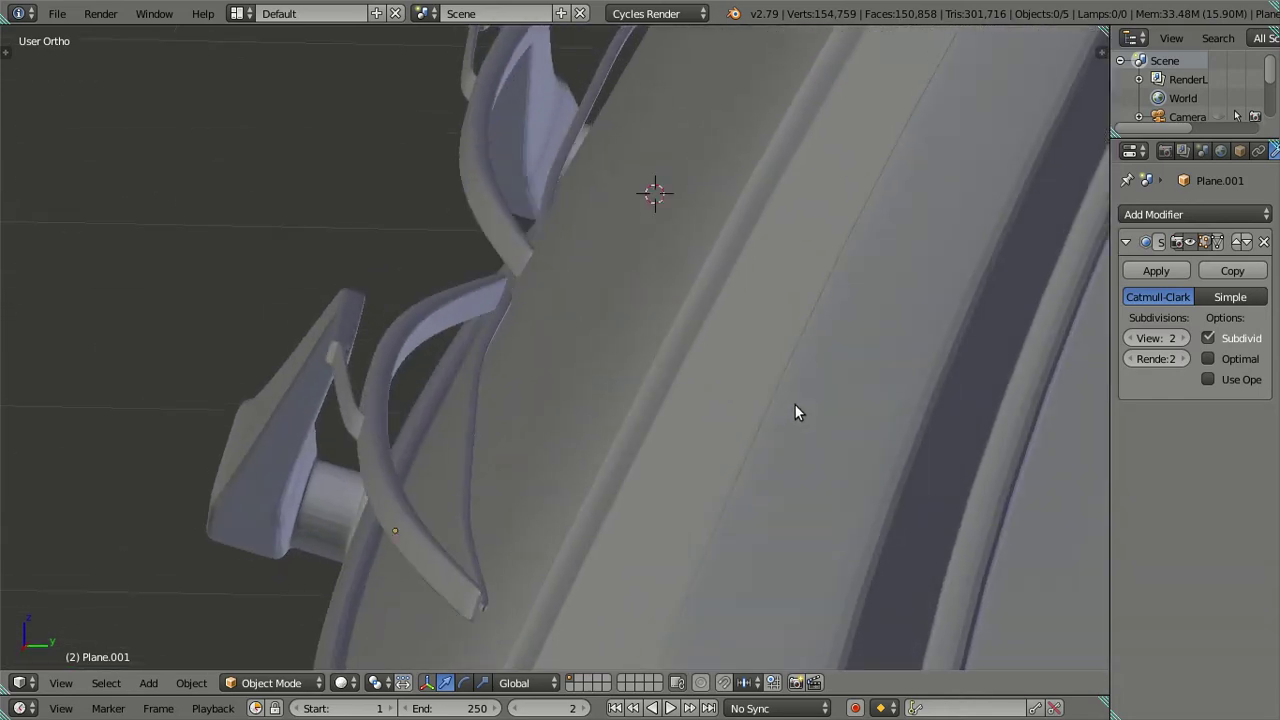
pyautogui.moveTo(734, 365); pyautogui.dragTo(616, 415, button='middle')
pyautogui.press('z')
# Step: Rotate the left wiper about the Z axis and check both wipers' placement
pyautogui.rightClick(500, 306)
pyautogui.press('z')
pyautogui.moveTo(926, 507); pyautogui.dragTo(945, 517, button='middle')
pyautogui.press('z')
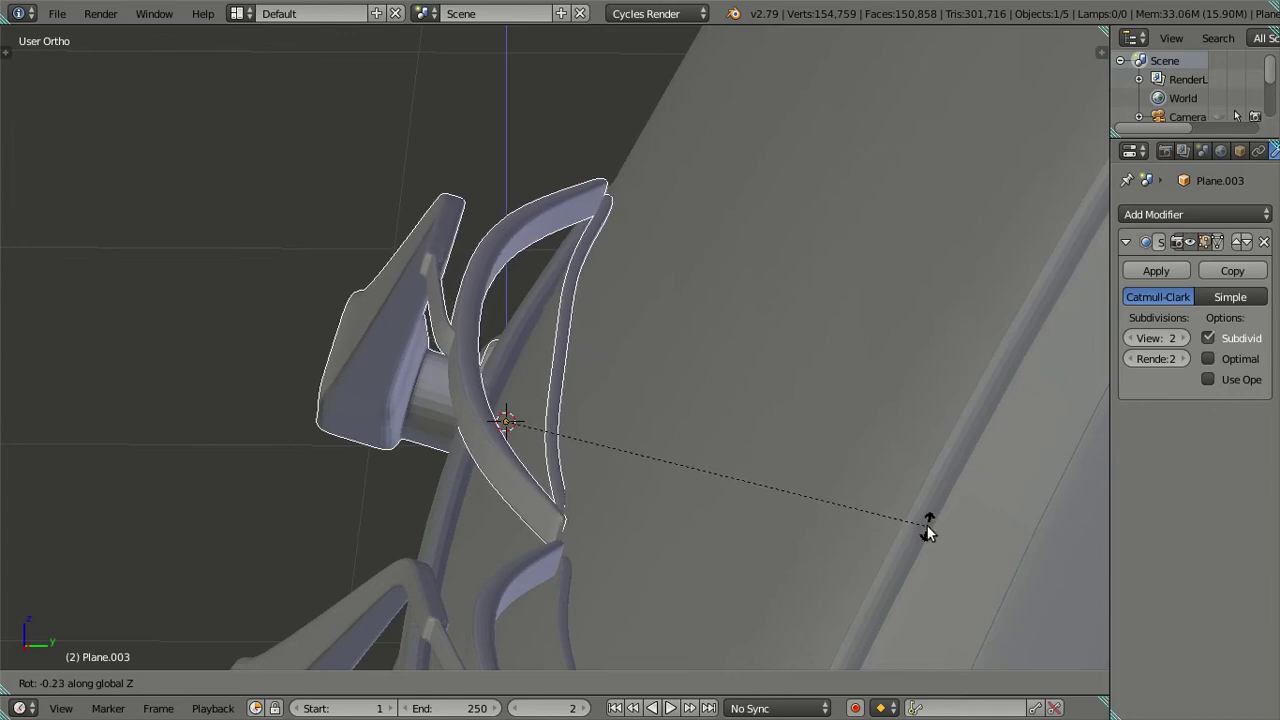
pyautogui.click(921, 526)
pyautogui.moveTo(921, 526); pyautogui.dragTo(802, 494, button='middle')
pyautogui.scroll(-3, 802, 502)
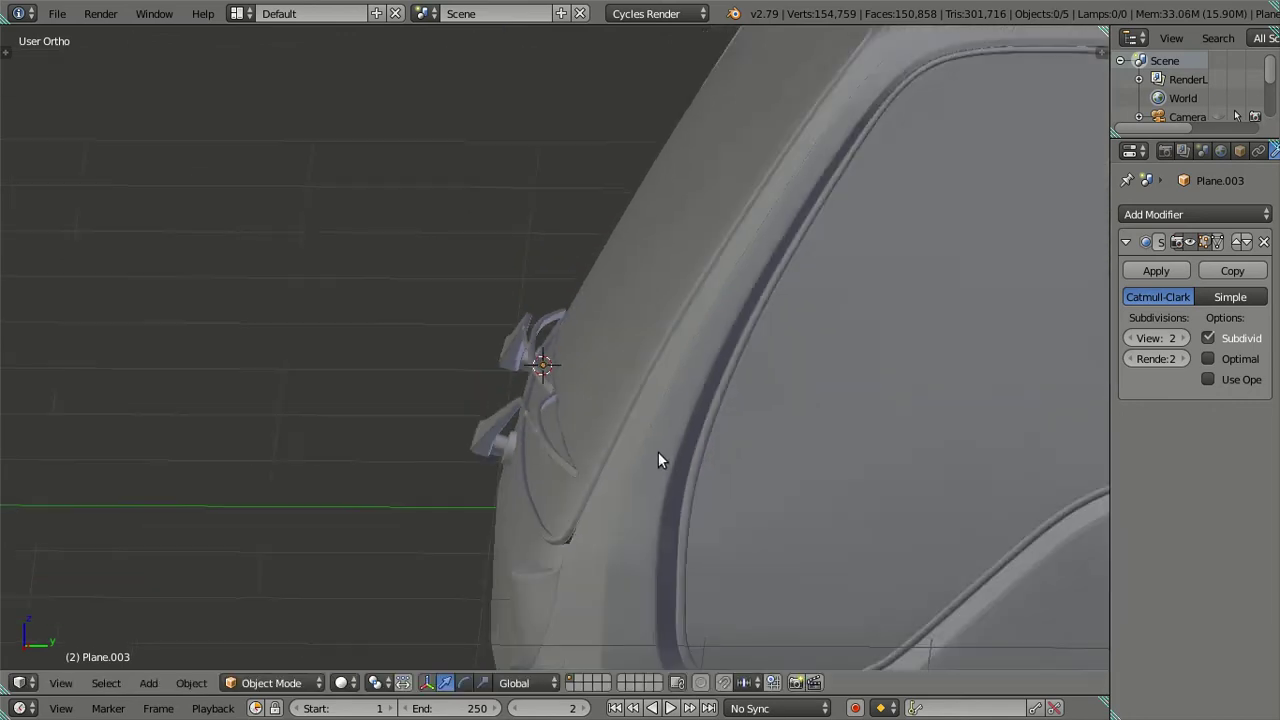
pyautogui.scroll(-2, 658, 452)
pyautogui.moveTo(563, 449)
pyautogui.mouseDown(button='middle')
pyautogui.moveTo(691, 506)
pyautogui.moveTo(630, 474)
pyautogui.moveTo(823, 466)
pyautogui.moveTo(825, 432)
pyautogui.moveTo(774, 378)
pyautogui.mouseUp(button='middle')
# Step: Set the Subsurf View level of both wipers to 0
pyautogui.press('z')
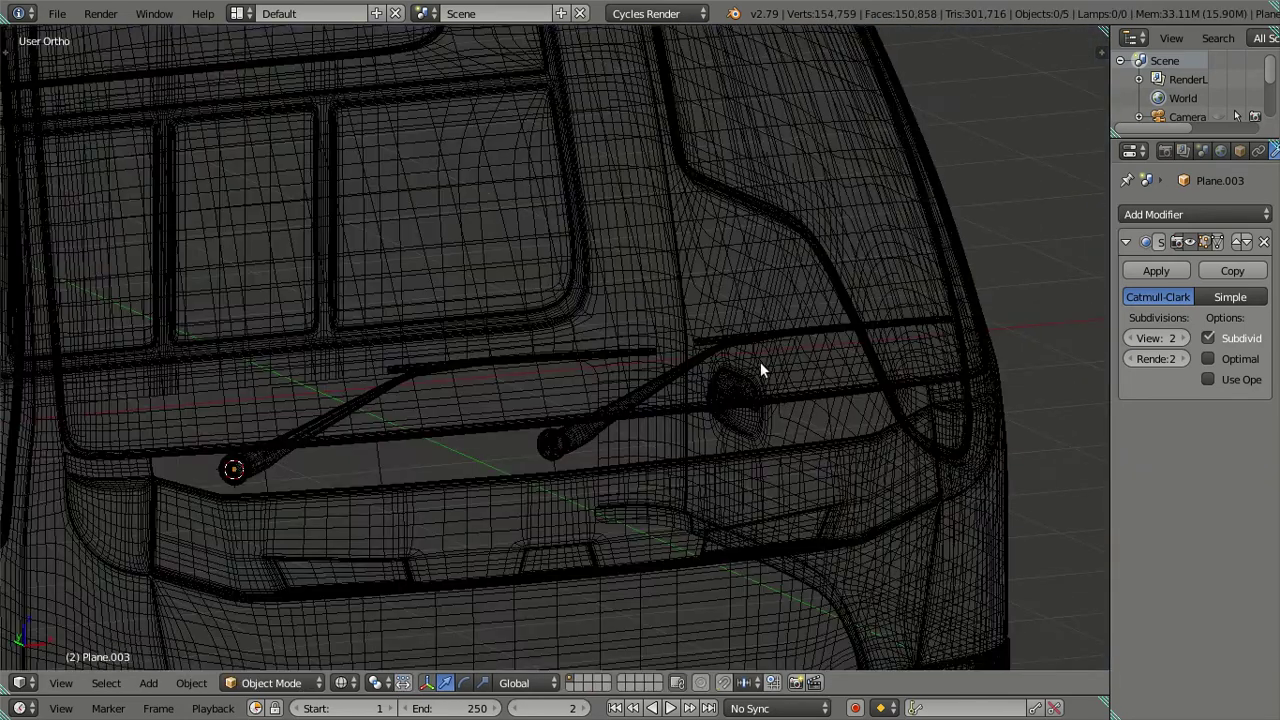
pyautogui.rightClick(569, 440)
pyautogui.click(1152, 338)
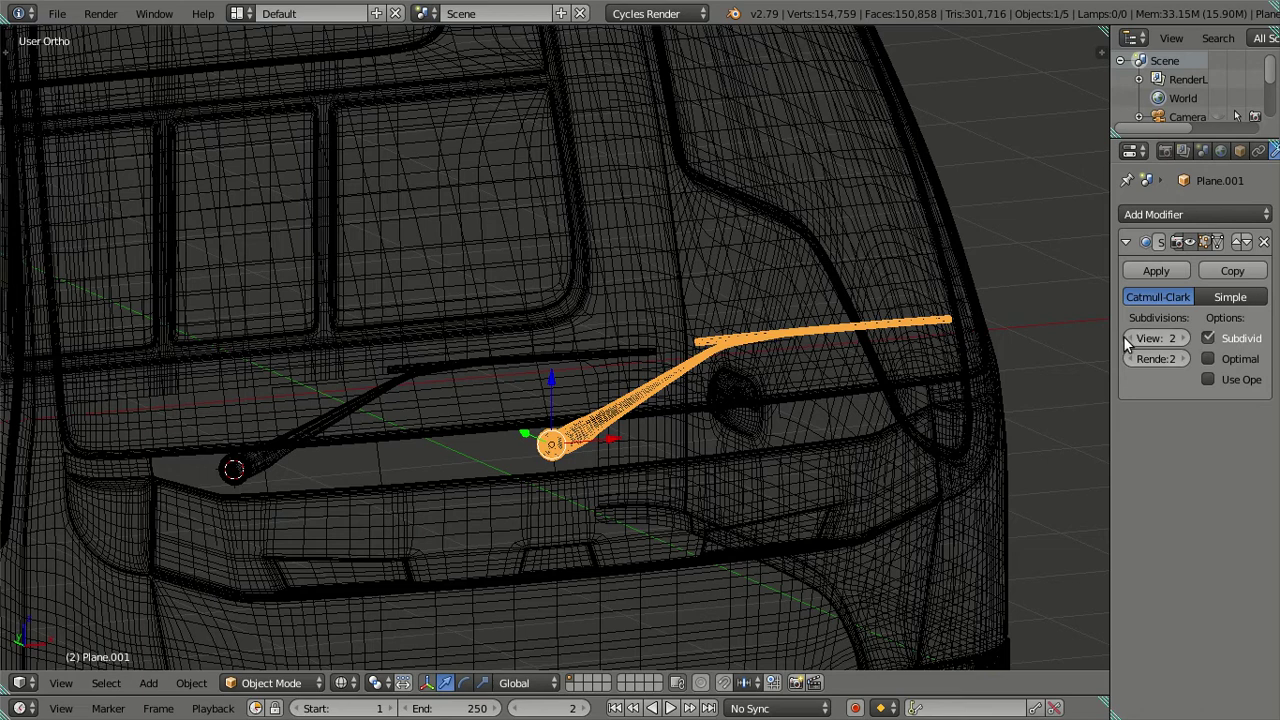
pyautogui.write('0')
pyautogui.press('Return')
pyautogui.rightClick(290, 460)
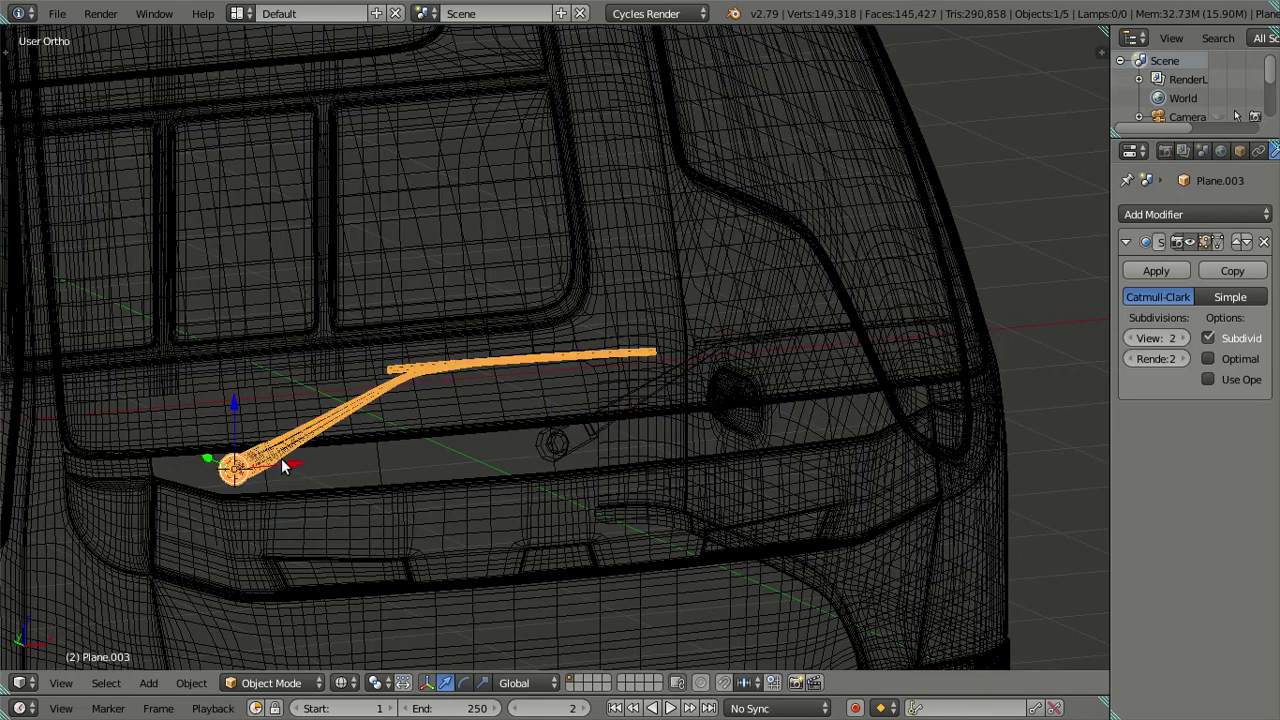
pyautogui.click(1152, 338)
pyautogui.write('0')
pyautogui.press('Return')
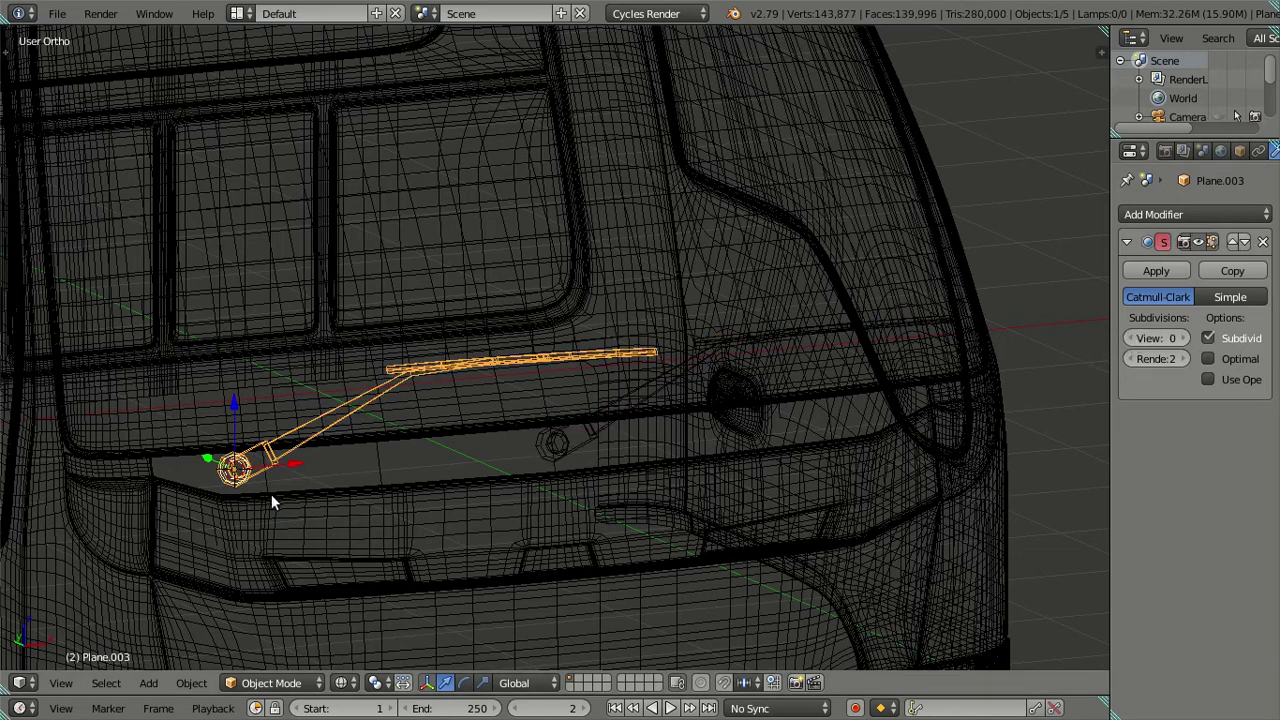
pyautogui.press('z')
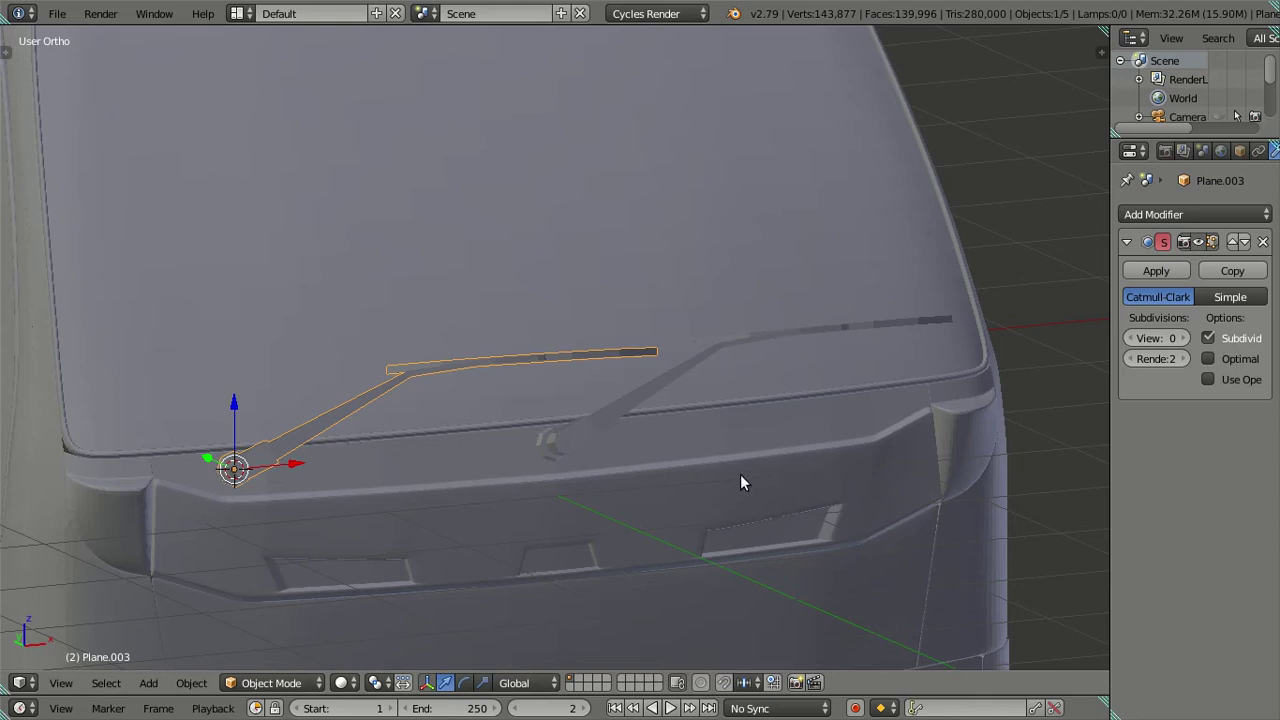
# Step: Delete the strip below the windshield
pyautogui.scroll(-3, 507, 393)
pyautogui.rightClick(790, 409)
pyautogui.press('z')
pyautogui.press('x')
pyautogui.click(950, 341)
# Step: Lower the cab body's Subsurf View level to 0 and view the cab head-on
pyautogui.rightClick(763, 346)
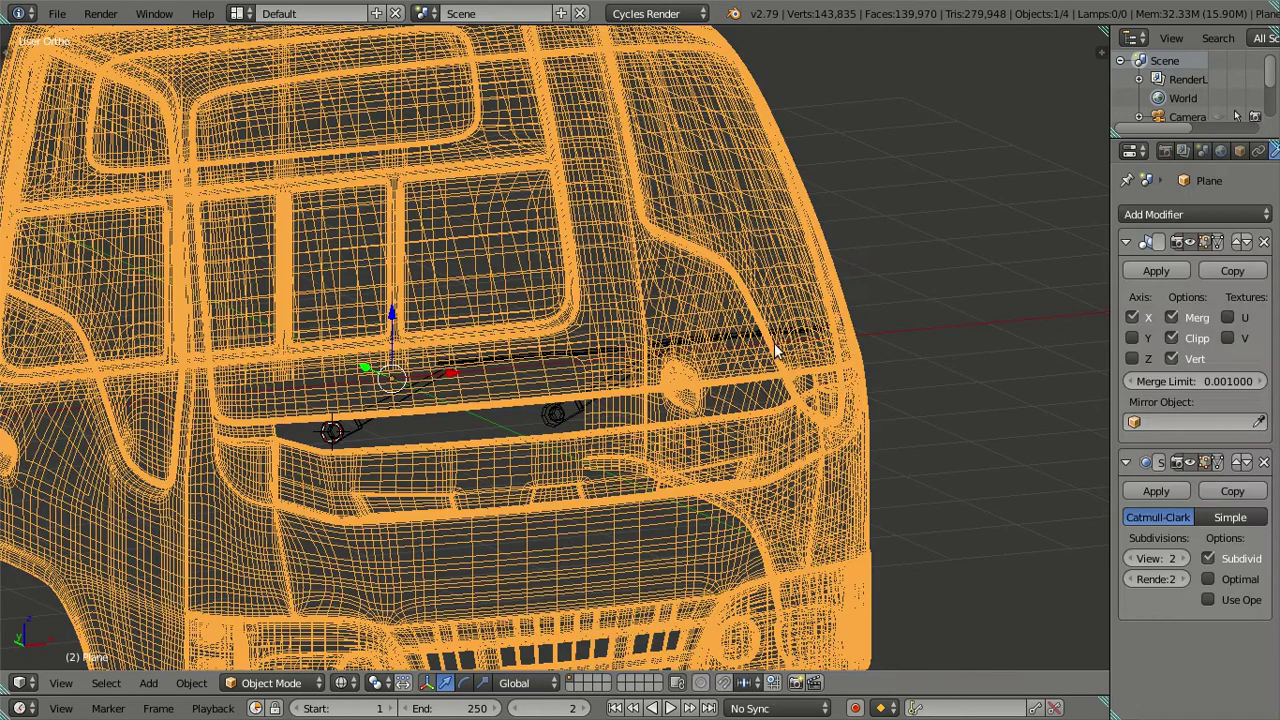
pyautogui.click(1128, 558)
pyautogui.click(1128, 558)
pyautogui.moveTo(980, 470)
pyautogui.mouseDown(button='middle')
pyautogui.moveTo(797, 460)
pyautogui.moveTo(714, 437)
pyautogui.mouseUp(button='middle')
pyautogui.press('z')
pyautogui.press('a')
pyautogui.moveTo(666, 400)
pyautogui.mouseDown(button='middle')
pyautogui.moveTo(614, 429)
pyautogui.moveTo(796, 415)
pyautogui.moveTo(680, 414)
pyautogui.mouseUp(button='middle')
# Step: Undo twice to restore the deleted strip and the earlier selection
pyautogui.rightClick(679, 413)
pyautogui.hotkey('ctrl', 'z')
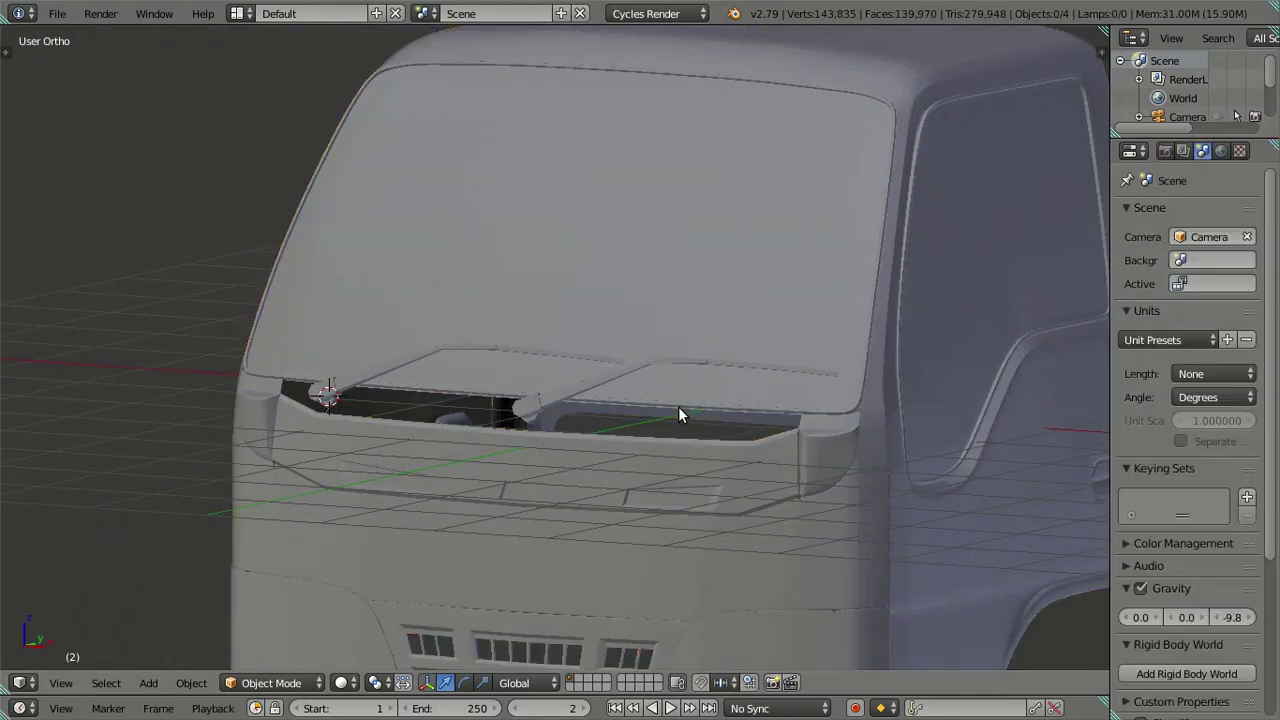
pyautogui.hotkey('ctrl', 'z')
pyautogui.scroll(2, 546, 335)
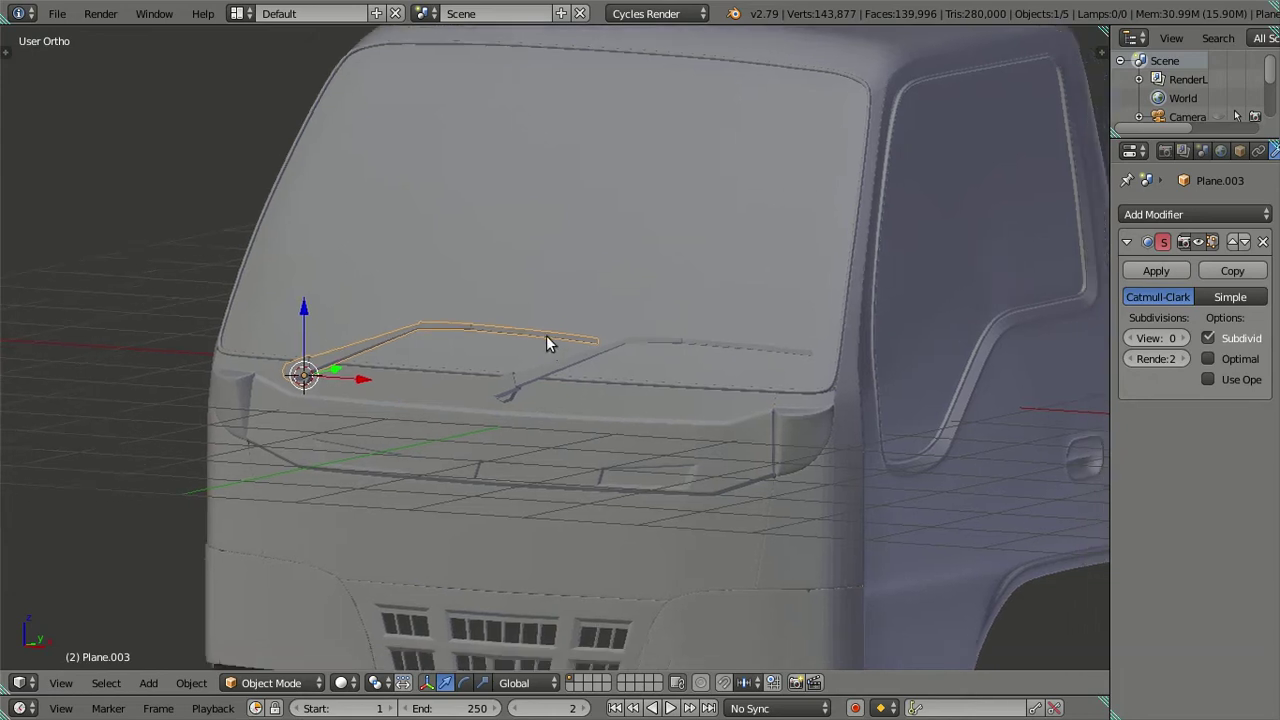
pyautogui.scroll(2, 541, 333)
pyautogui.scroll(2, 539, 335)
pyautogui.press('a')
pyautogui.scroll(1, 545, 350)
pyautogui.moveTo(549, 365)
pyautogui.mouseDown(button='middle')
pyautogui.moveTo(564, 391)
pyautogui.moveTo(523, 354)
pyautogui.moveTo(542, 341)
pyautogui.mouseUp(button='middle')
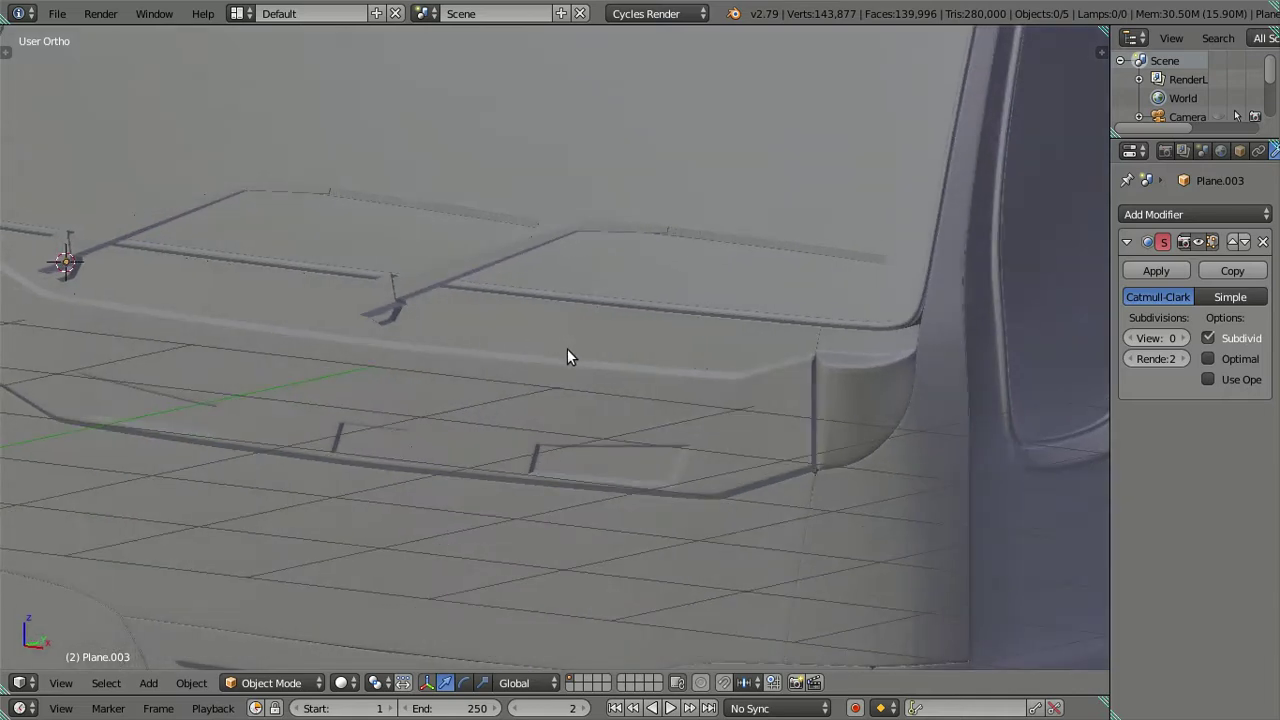
# Step: Set the cab body Plane's Subsurf View to 0
pyautogui.rightClick(777, 357)
pyautogui.press('z')
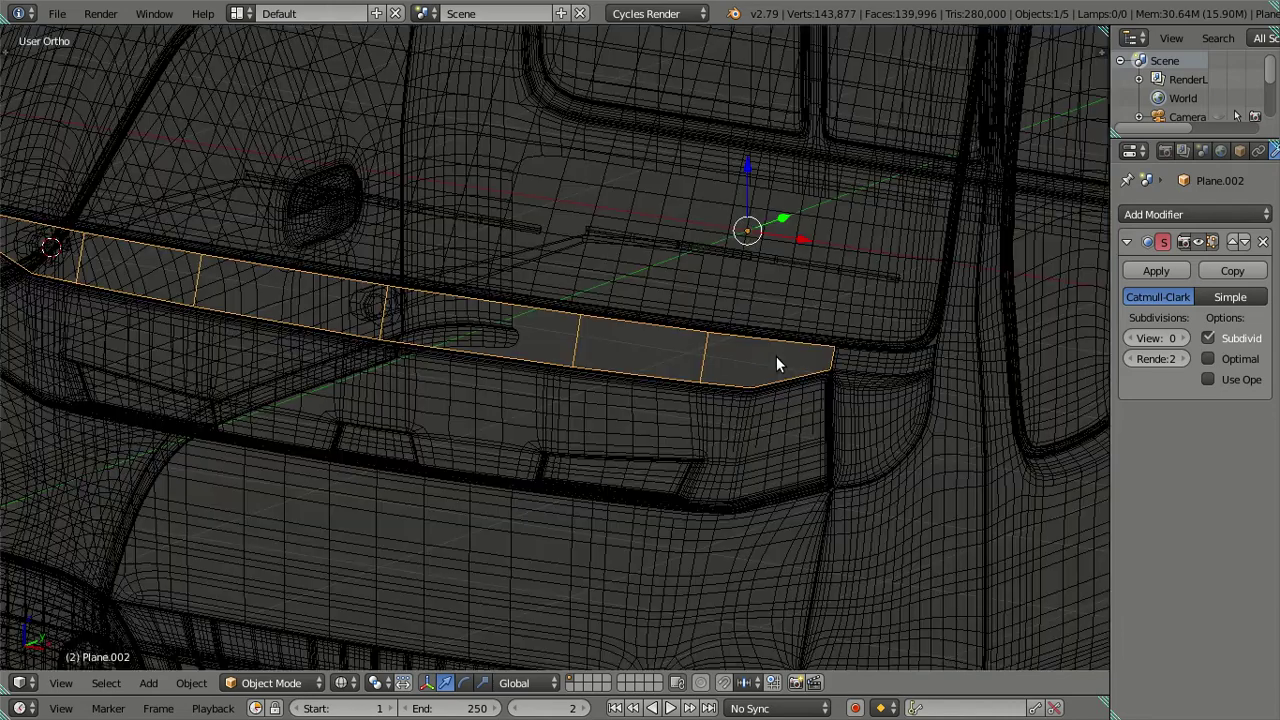
pyautogui.rightClick(777, 543)
pyautogui.click(1152, 558)
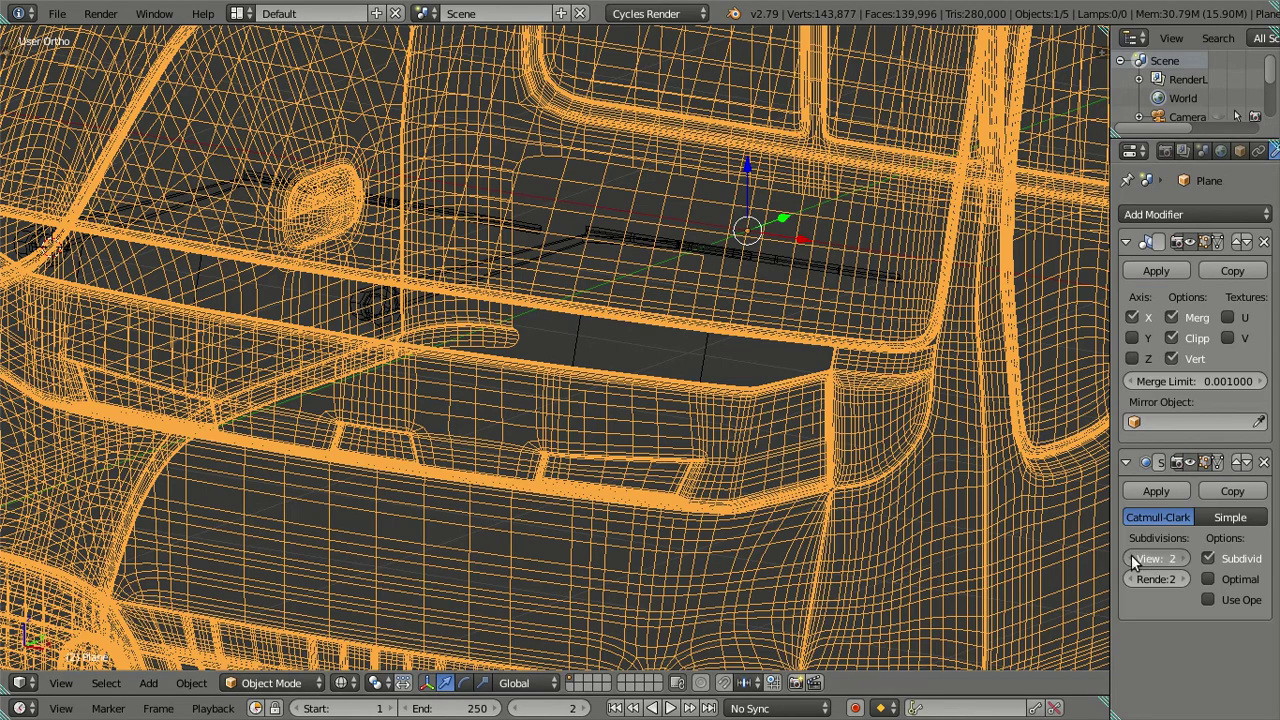
pyautogui.write('0')
pyautogui.press('Return')
pyautogui.scroll(2, 715, 412)
pyautogui.press('a')
pyautogui.press('z')
pyautogui.moveTo(704, 403); pyautogui.dragTo(614, 384, button='middle')
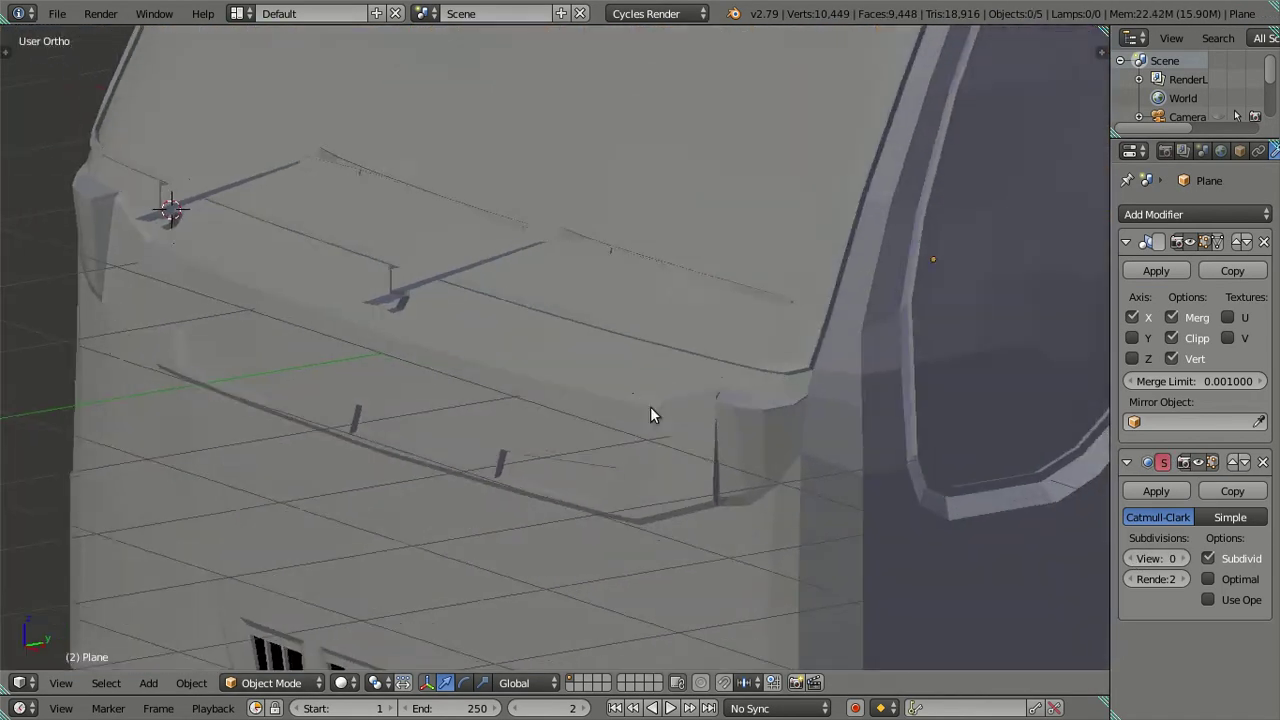
# Step: Select the visor strip Plane.002 and briefly inspect its mesh in Edit Mode
pyautogui.rightClick(614, 382)
pyautogui.scroll(1, 612, 386)
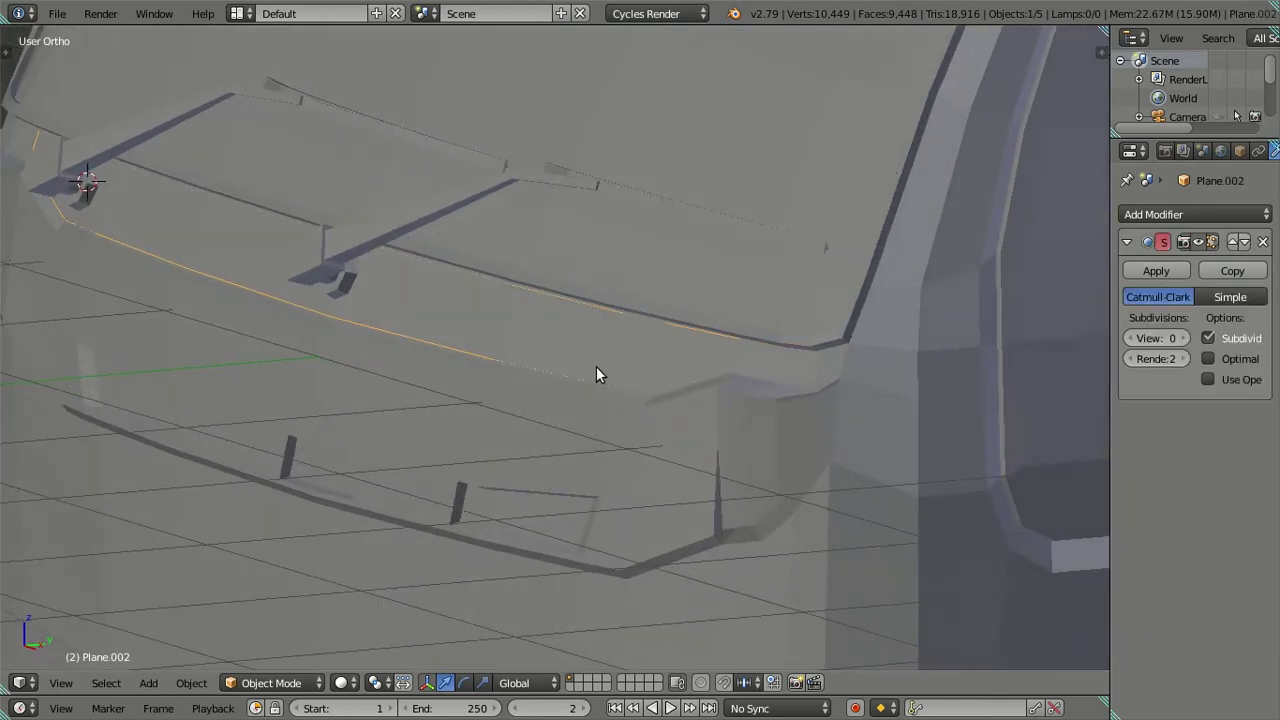
pyautogui.scroll(1, 597, 371)
pyautogui.scroll(1, 557, 366)
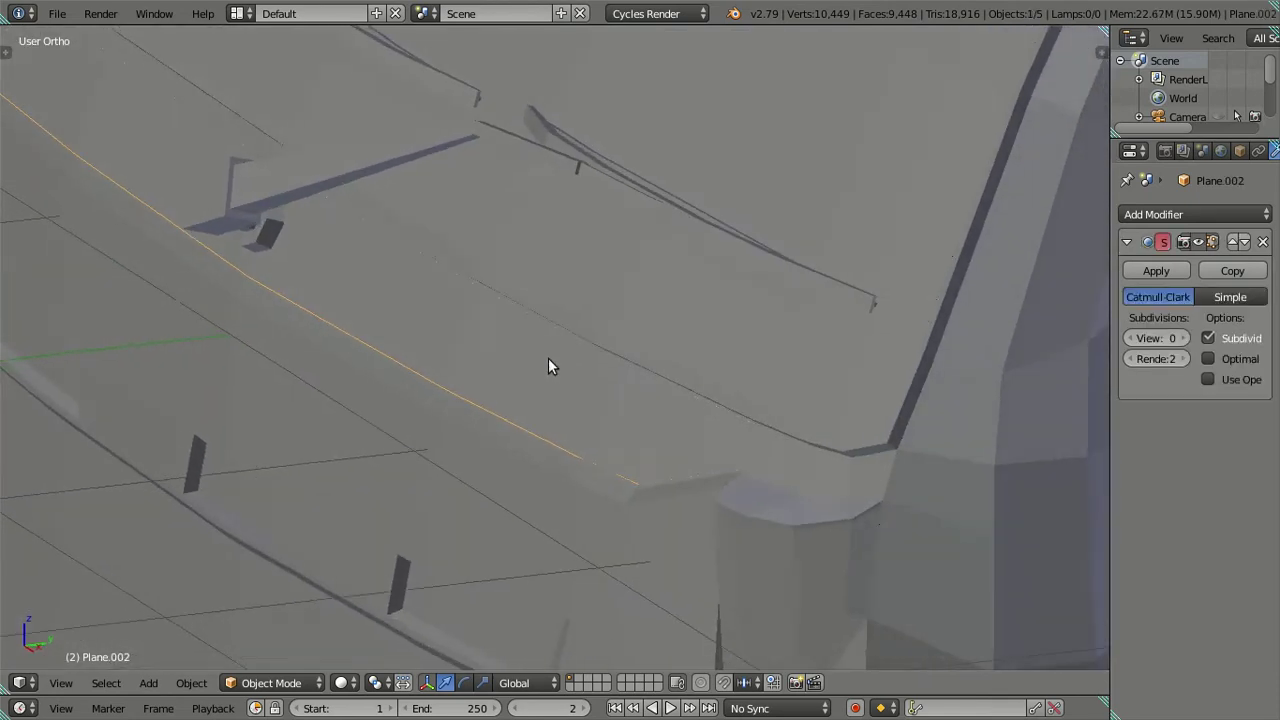
pyautogui.press('Tab')
pyautogui.scroll(1, 555, 350)
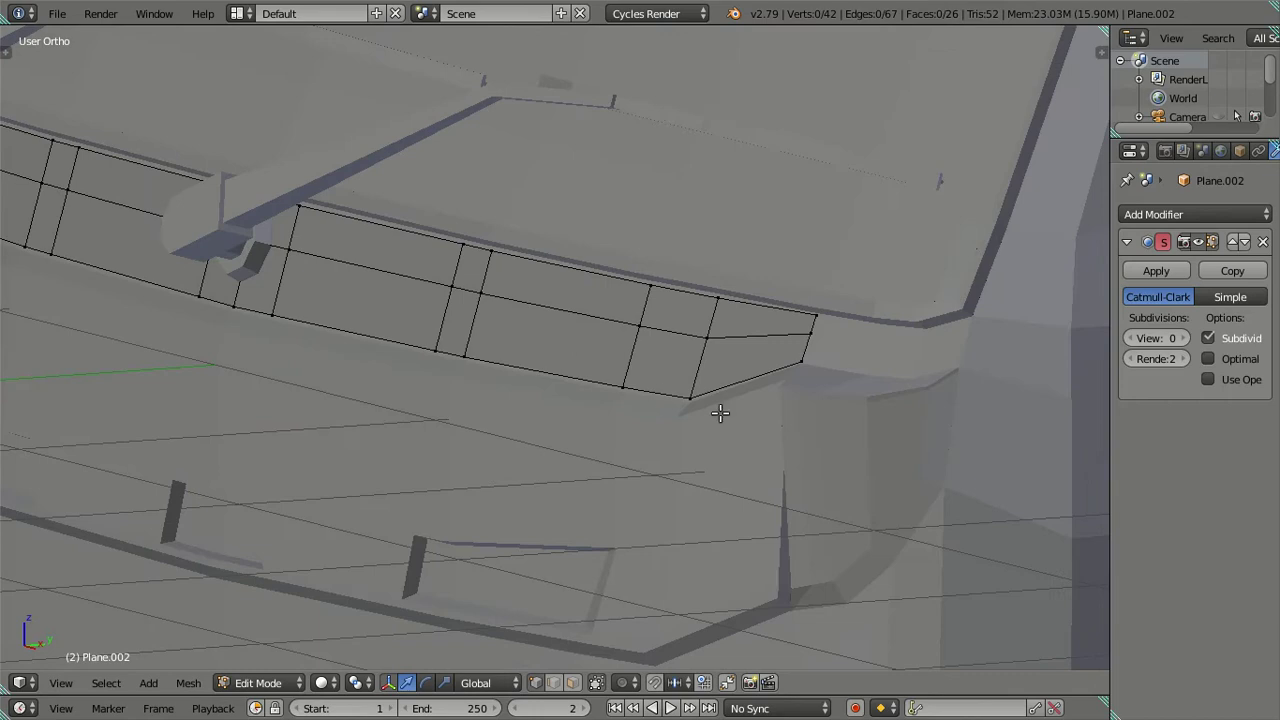
pyautogui.press('Tab')
# Step: Move the visor strip left off the roof edge and level the view on the opening
pyautogui.scroll(-1, 582, 338)
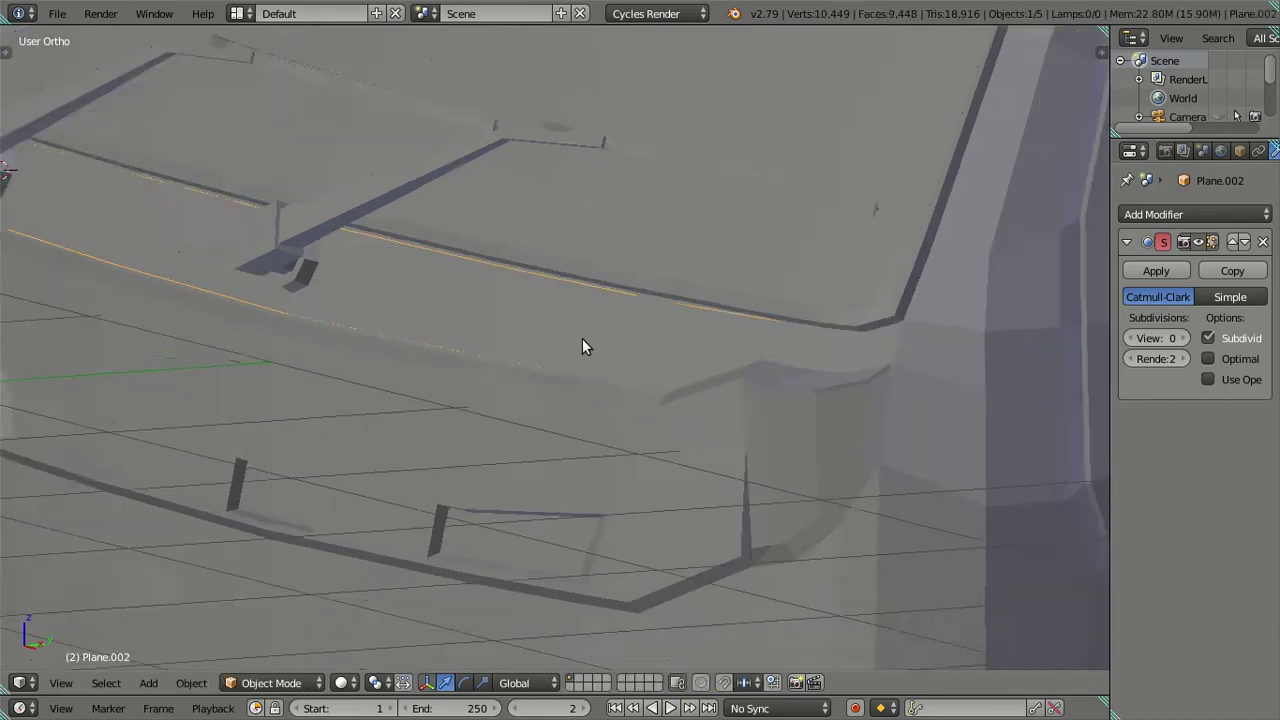
pyautogui.scroll(-1, 520, 312)
pyautogui.scroll(-1, 451, 288)
pyautogui.moveTo(826, 340); pyautogui.dragTo(556, 415)
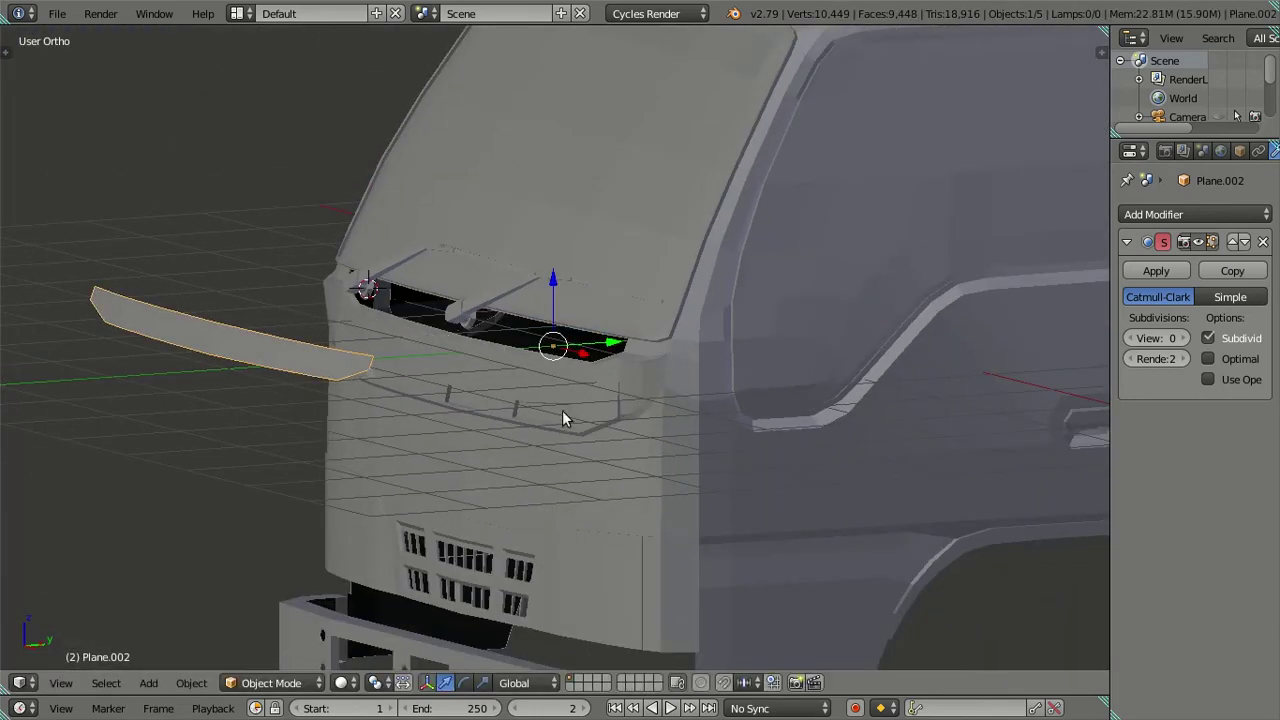
pyautogui.scroll(2, 551, 420)
pyautogui.scroll(1, 545, 428)
pyautogui.moveTo(541, 428)
pyautogui.mouseDown(button='middle')
pyautogui.moveTo(571, 391)
pyautogui.moveTo(603, 417)
pyautogui.moveTo(620, 460)
pyautogui.moveTo(649, 426)
pyautogui.moveTo(660, 434)
pyautogui.moveTo(803, 377)
pyautogui.moveTo(834, 379)
pyautogui.moveTo(852, 400)
pyautogui.moveTo(844, 387)
pyautogui.moveTo(690, 383)
pyautogui.moveTo(654, 368)
pyautogui.moveTo(671, 397)
pyautogui.moveTo(646, 380)
pyautogui.moveTo(674, 417)
pyautogui.moveTo(665, 408)
pyautogui.mouseUp(button='middle')
# Step: In the visor's Edit Mode, try duplicating a vertical edge loop, then undo it
pyautogui.press('Tab')
pyautogui.press('KP_1')
pyautogui.scroll(2, 443, 346)
pyautogui.scroll(2, 432, 342)
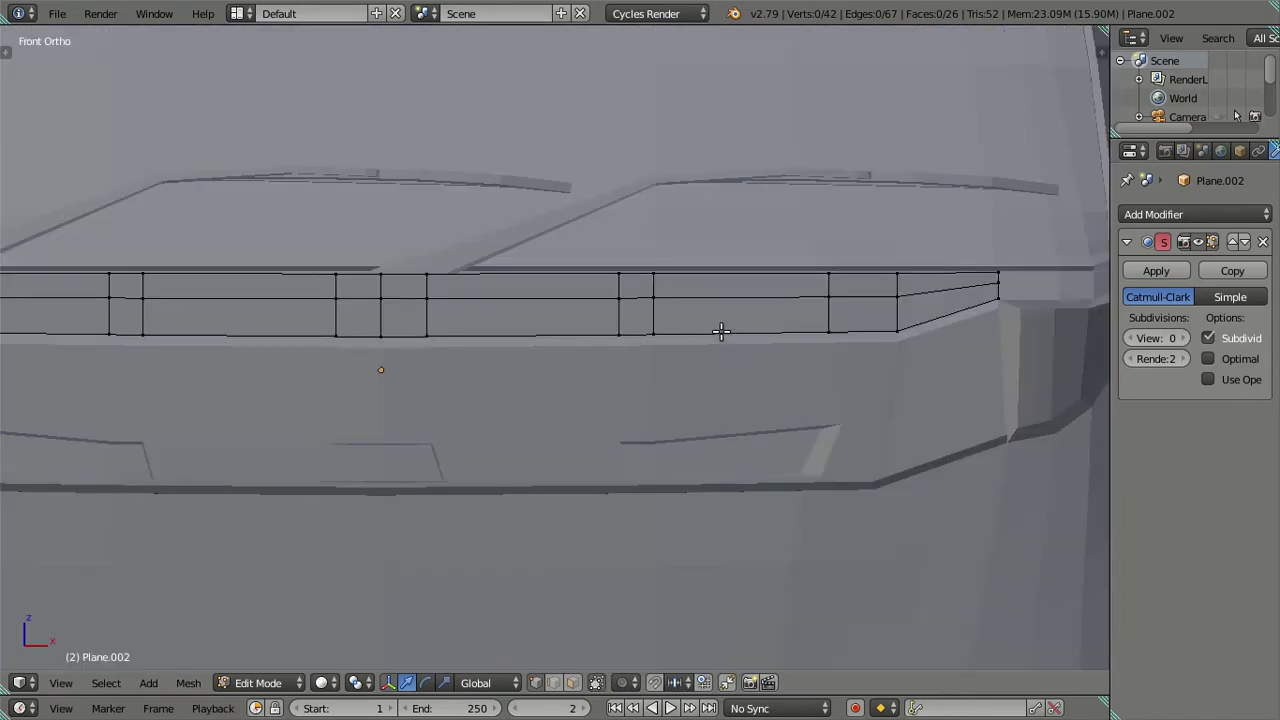
pyautogui.keyDown('alt'); pyautogui.rightClick(383, 316); pyautogui.keyUp('alt')
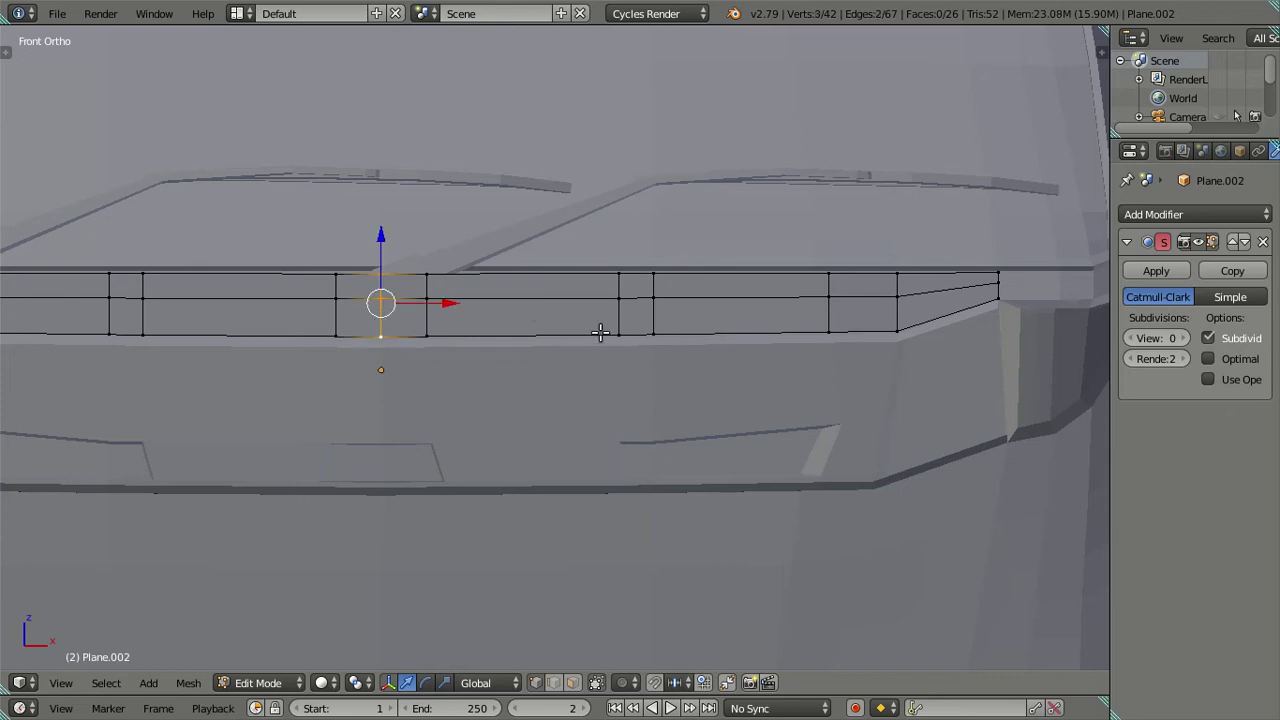
pyautogui.hotkey('shift', 'd')
pyautogui.rightClick(386, 316)
pyautogui.hotkey('ctrl', 'z')
pyautogui.moveTo(889, 388); pyautogui.dragTo(843, 420, button='middle')
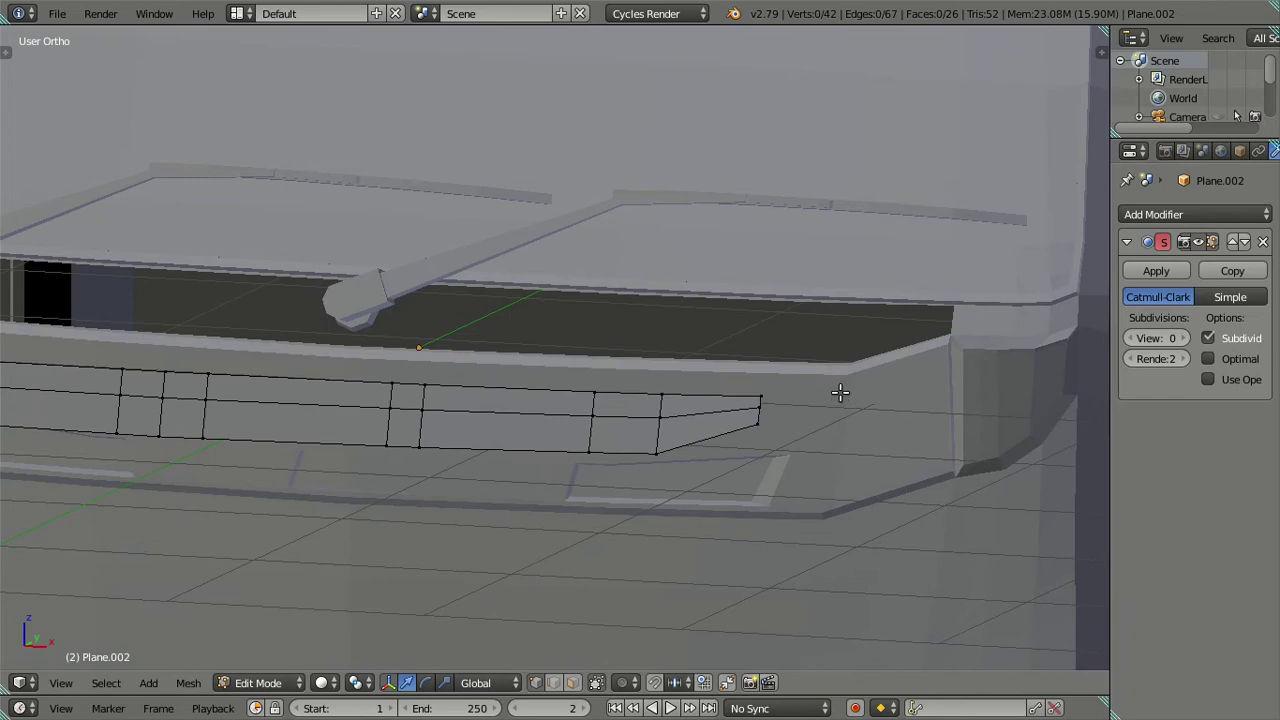
# Step: Undo the visor strip's earlier move and return to editing its mesh
pyautogui.press('Tab')
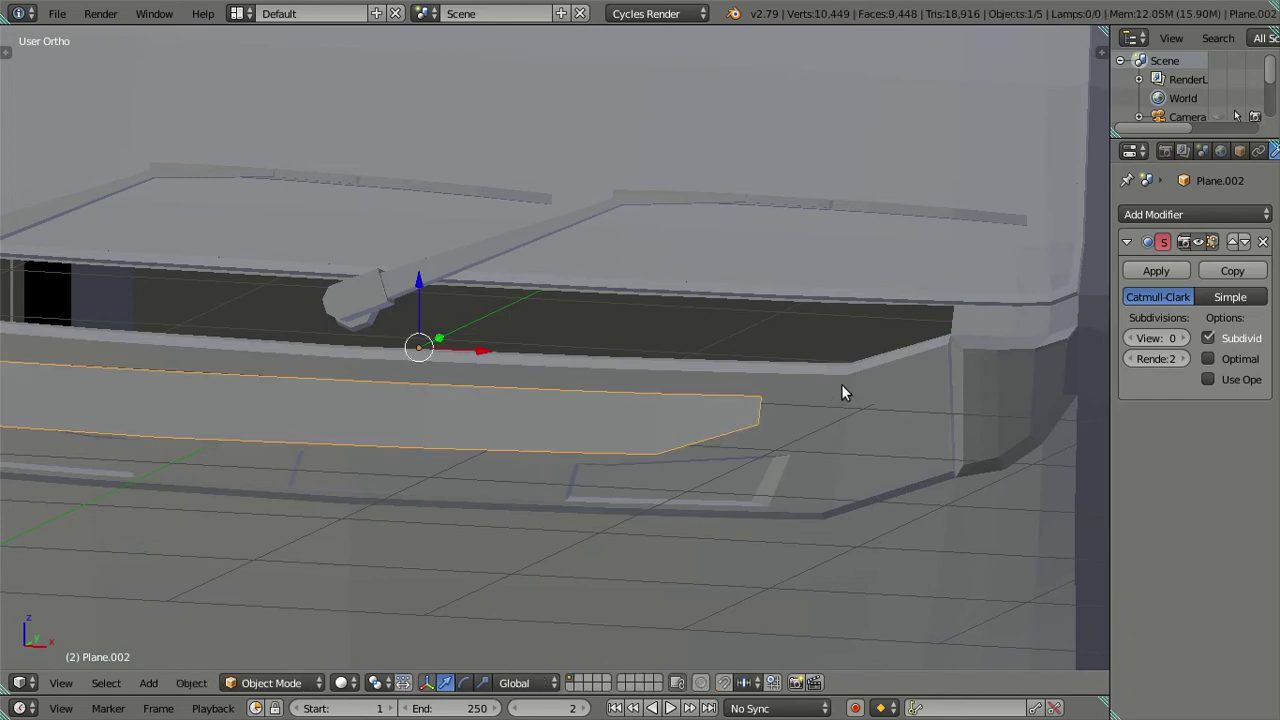
pyautogui.hotkey('ctrl', 'z')
pyautogui.press('Tab')
pyautogui.moveTo(629, 366); pyautogui.dragTo(611, 358, button='middle')
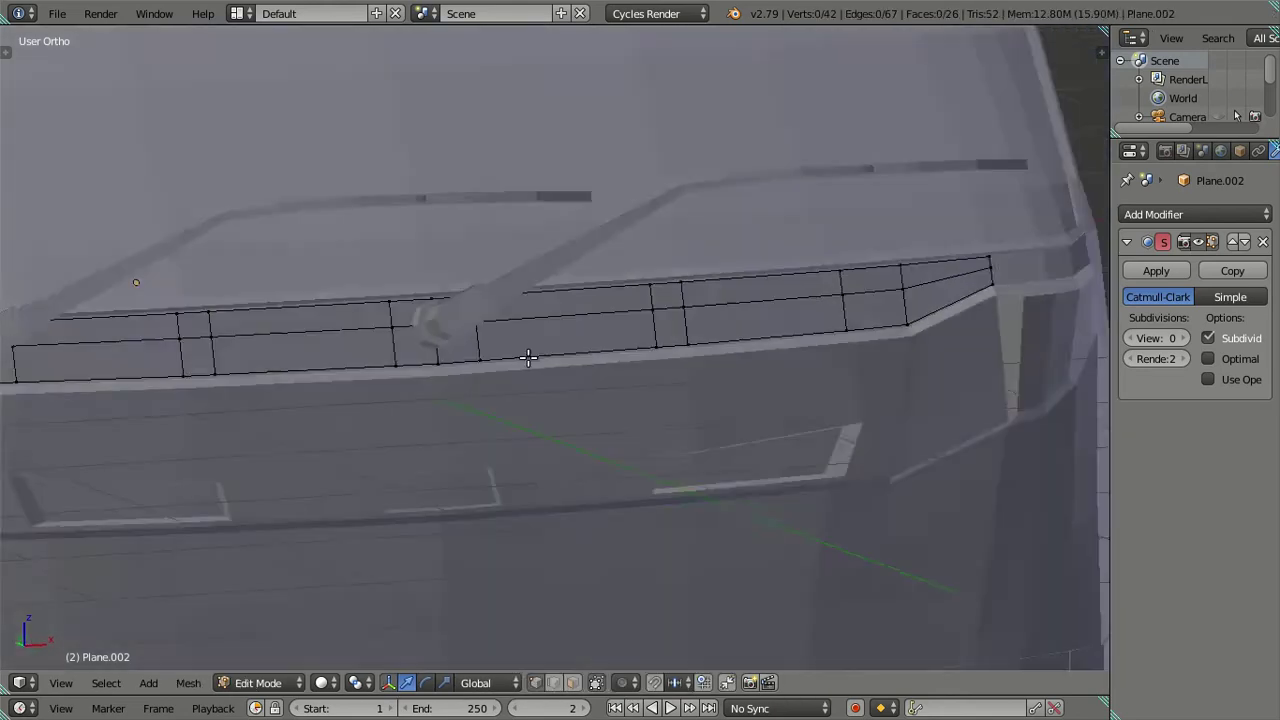
# Step: Select the left section of visor faces and delete them
pyautogui.press('x')
pyautogui.press('Escape')
pyautogui.hotkey('shift', 'd')
pyautogui.rightClick(683, 420)
pyautogui.press('l')
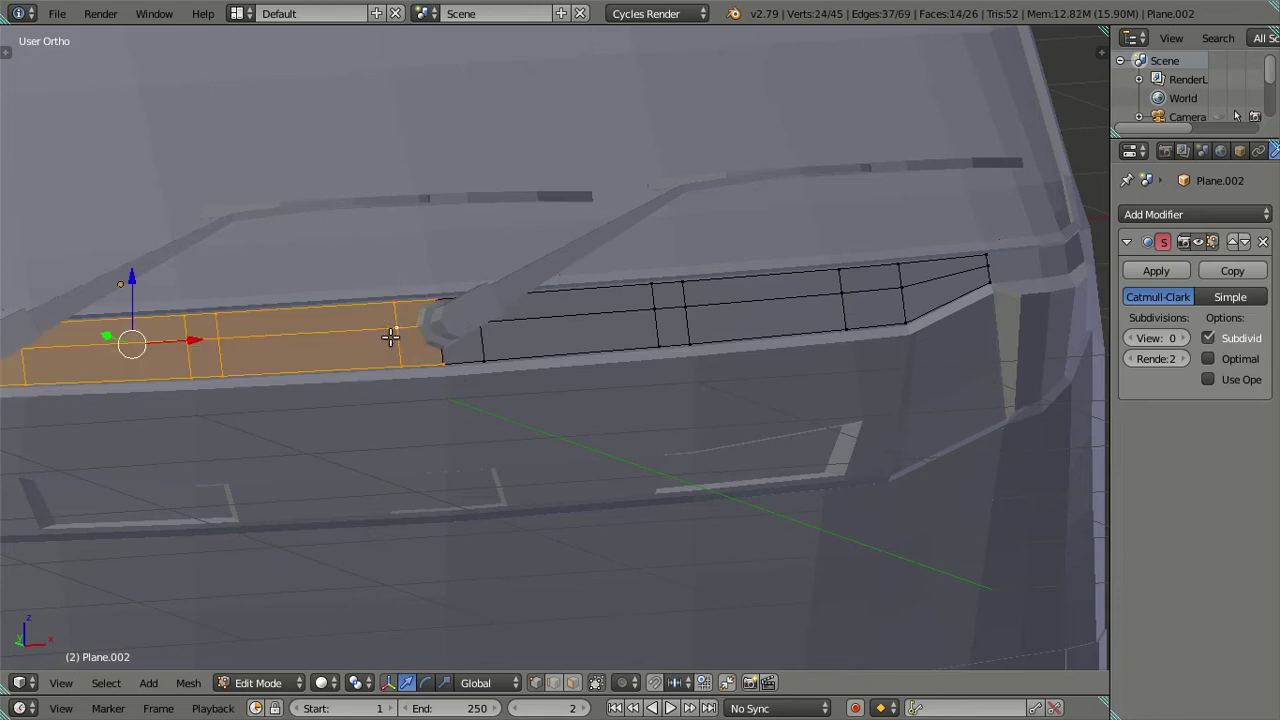
pyautogui.press('x')
pyautogui.click(443, 226)
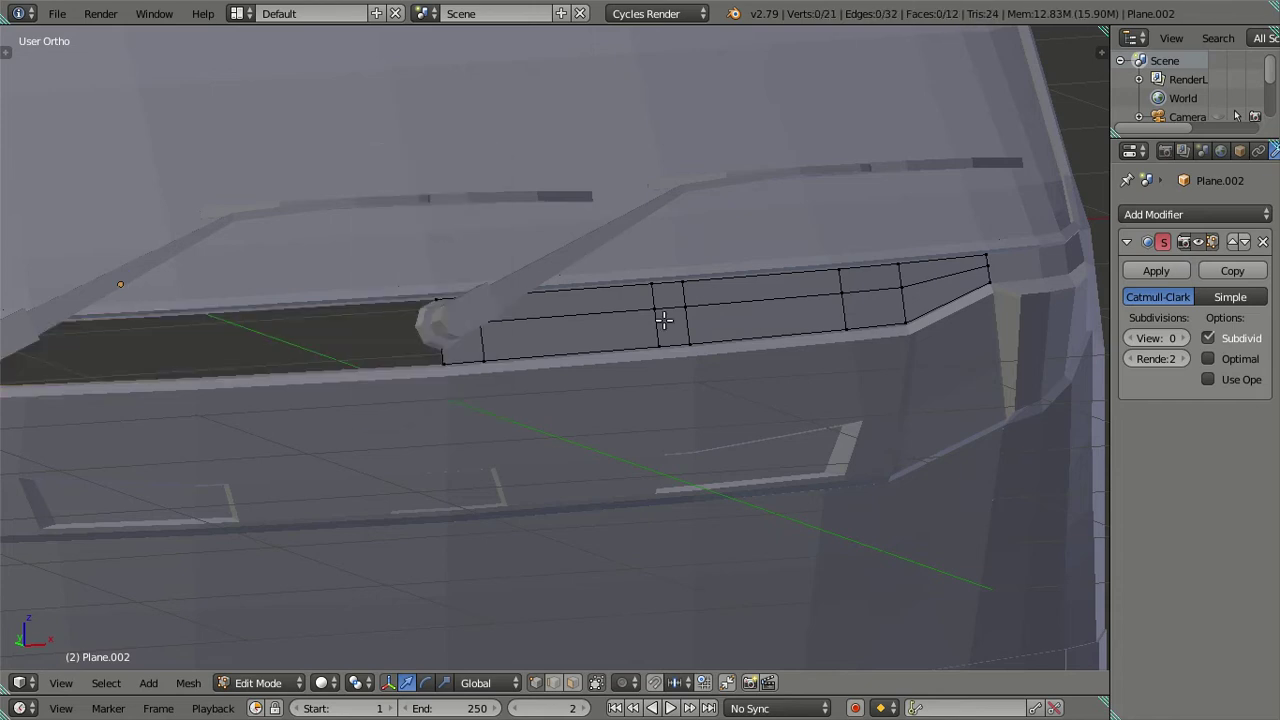
# Step: Return to Object Mode and add the cab body Plane to the selection
pyautogui.moveTo(663, 320); pyautogui.dragTo(699, 297, button='middle')
pyautogui.press('Tab')
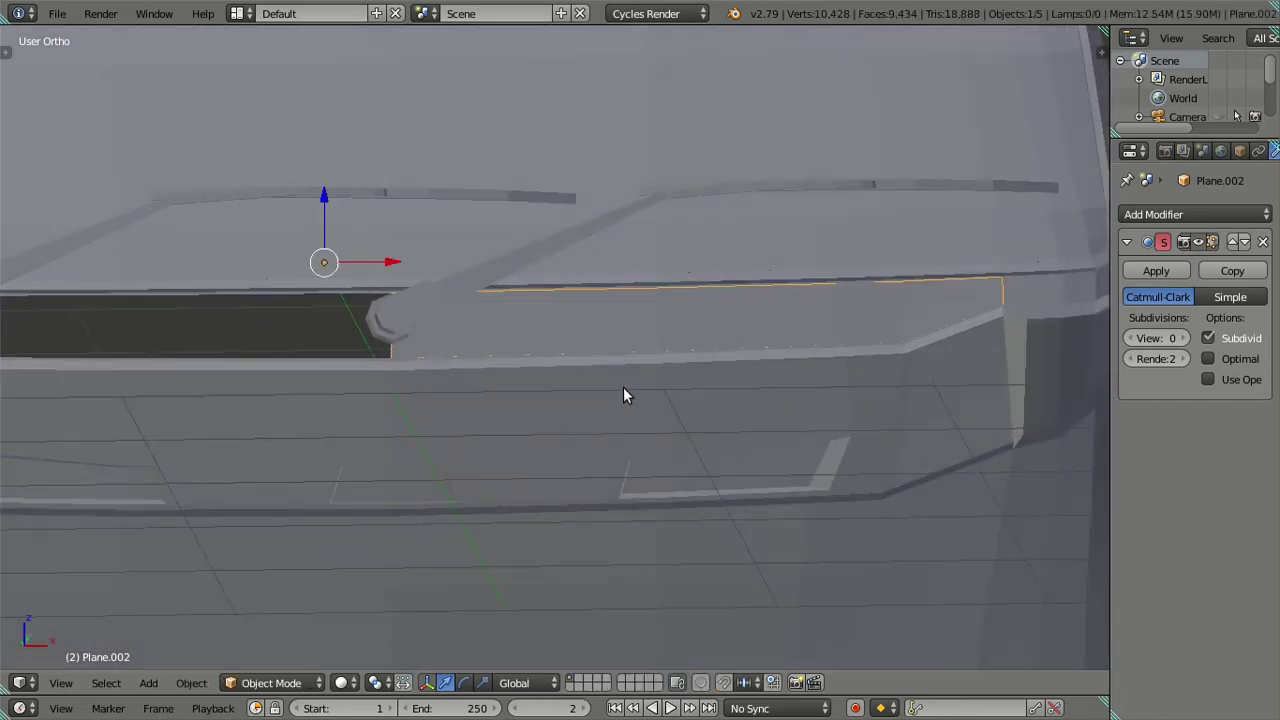
pyautogui.keyDown('shift'); pyautogui.rightClick(623, 388); pyautogui.keyUp('shift')
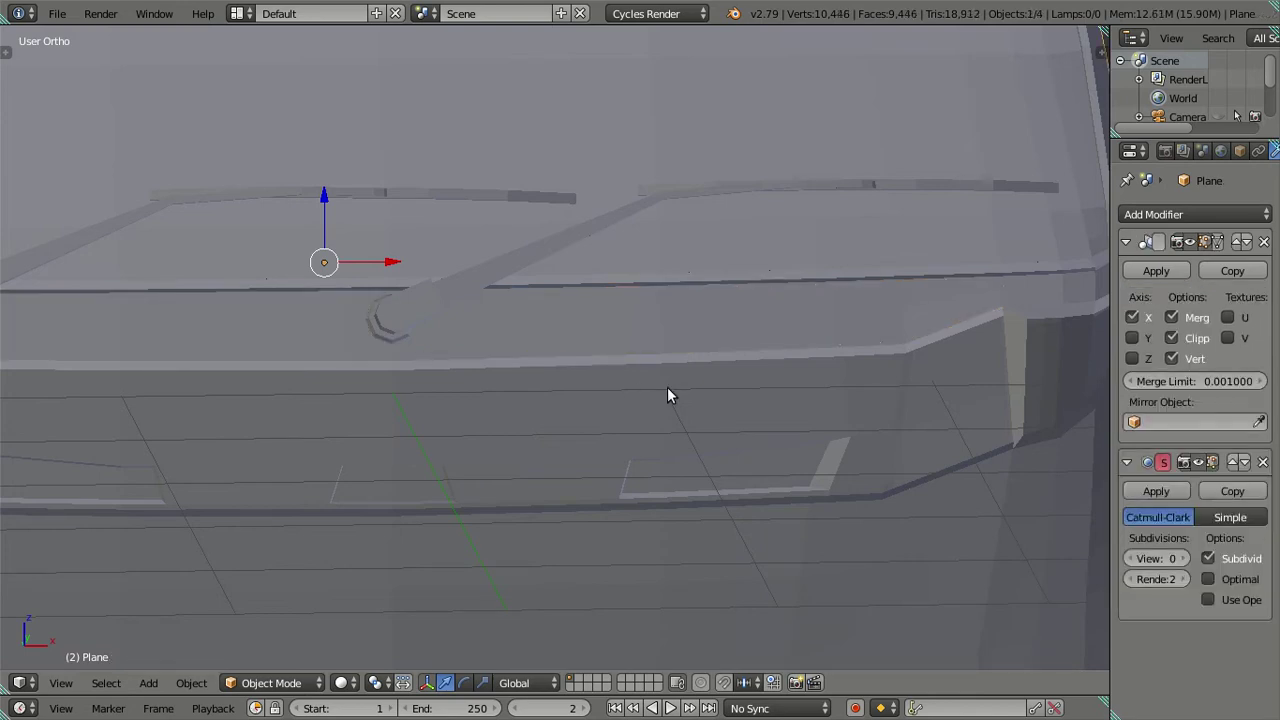
# Step: In the cab body's Edit Mode, select the whole connected roof surface
pyautogui.moveTo(667, 395); pyautogui.dragTo(616, 379, button='middle')
pyautogui.press('Tab')
pyautogui.scroll(2, 646, 371)
pyautogui.scroll(1, 414, 420)
pyautogui.scroll(1, 603, 314)
pyautogui.scroll(1, 590, 347)
pyautogui.scroll(1, 590, 347)
pyautogui.rightClick(594, 334)
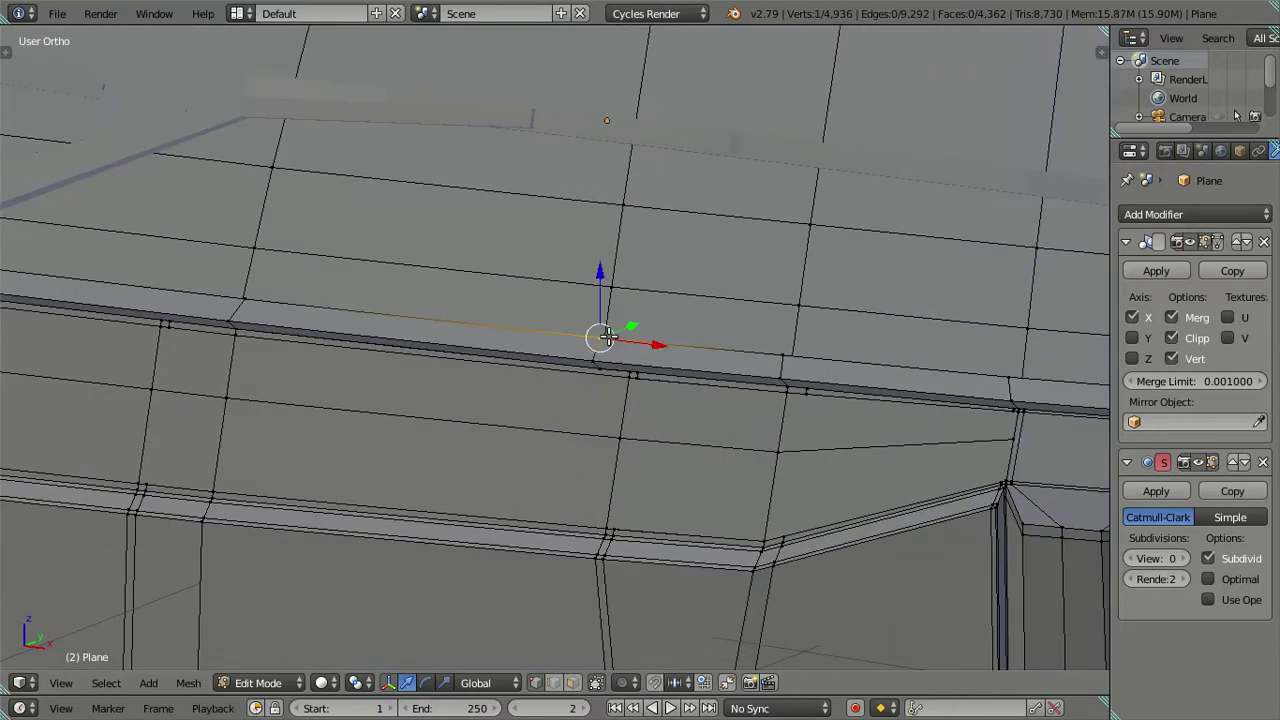
pyautogui.hotkey('ctrl', 'l')
# Step: Add the corner pillar piece to the selection and hide both pieces
pyautogui.moveTo(826, 343); pyautogui.dragTo(855, 381, button='middle')
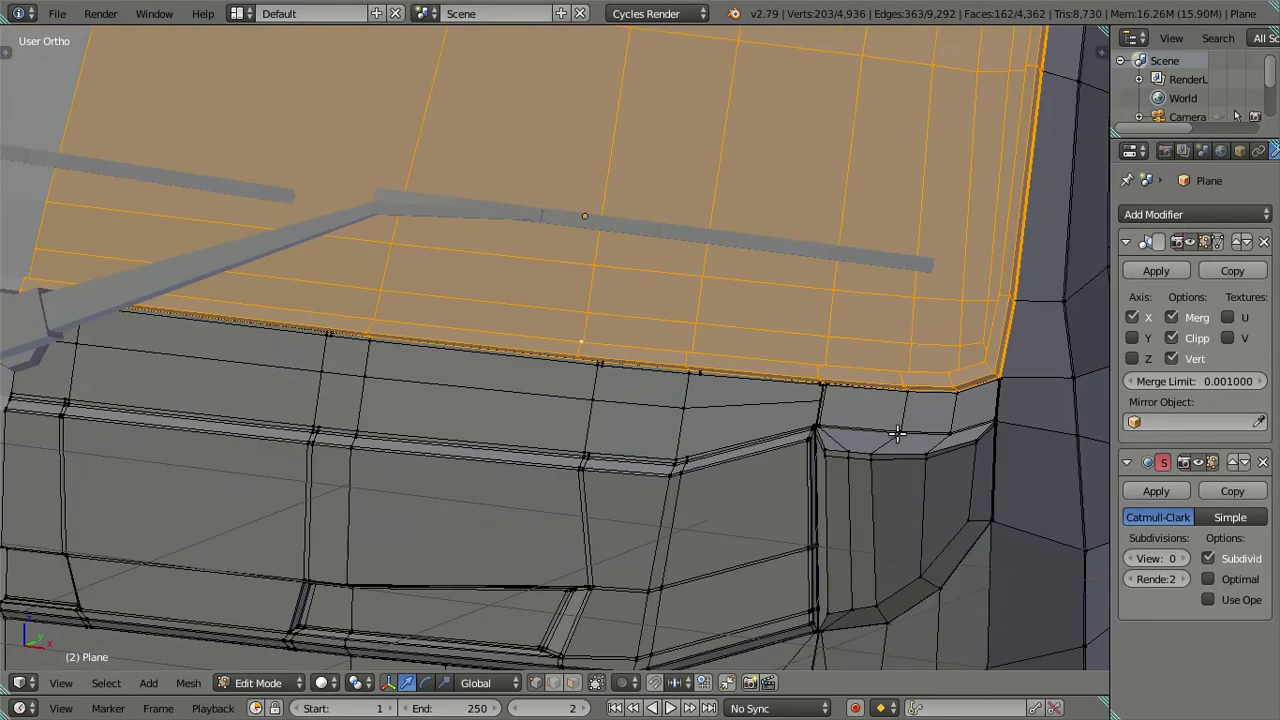
pyautogui.press('l')
pyautogui.scroll(-2, 829, 543)
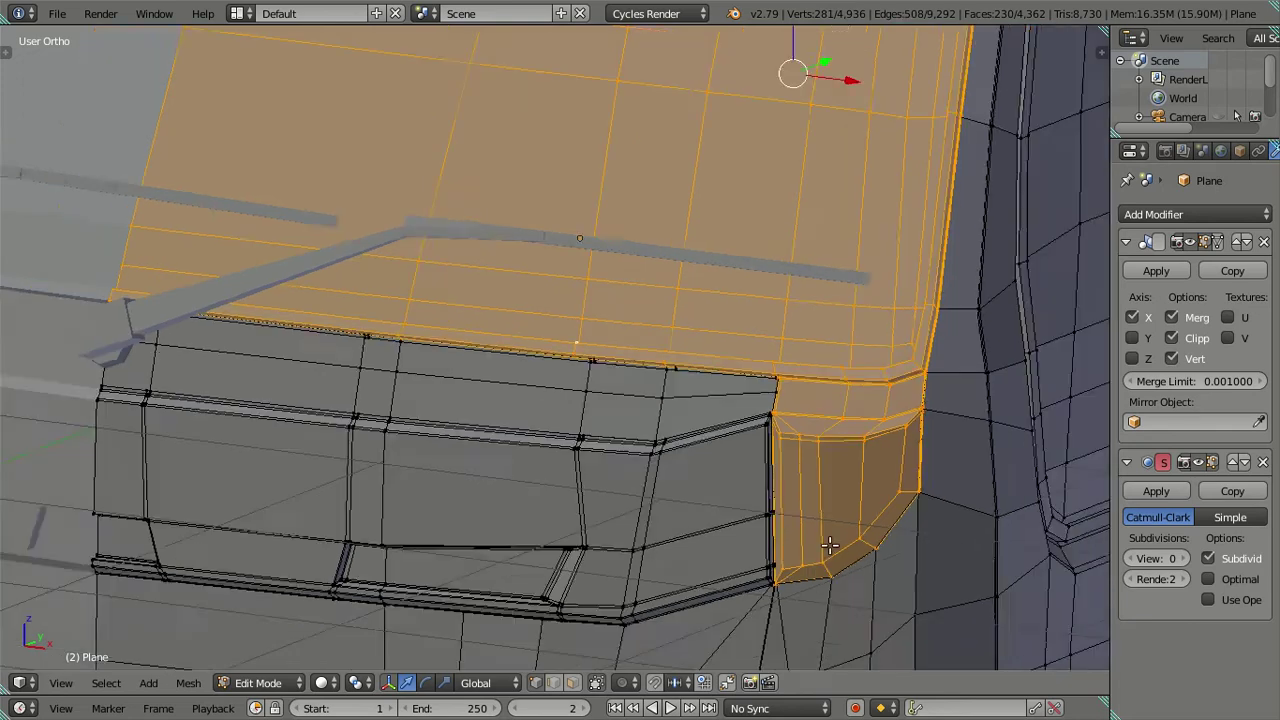
pyautogui.scroll(-1, 815, 460)
pyautogui.press('h')
# Step: Orbit to the box corner and frame its exposed face in front view
pyautogui.scroll(4, 720, 445)
pyautogui.moveTo(748, 437)
pyautogui.mouseDown(button='middle')
pyautogui.moveTo(449, 423)
pyautogui.moveTo(523, 366)
pyautogui.moveTo(491, 394)
pyautogui.mouseUp(button='middle')
pyautogui.scroll(2, 487, 448)
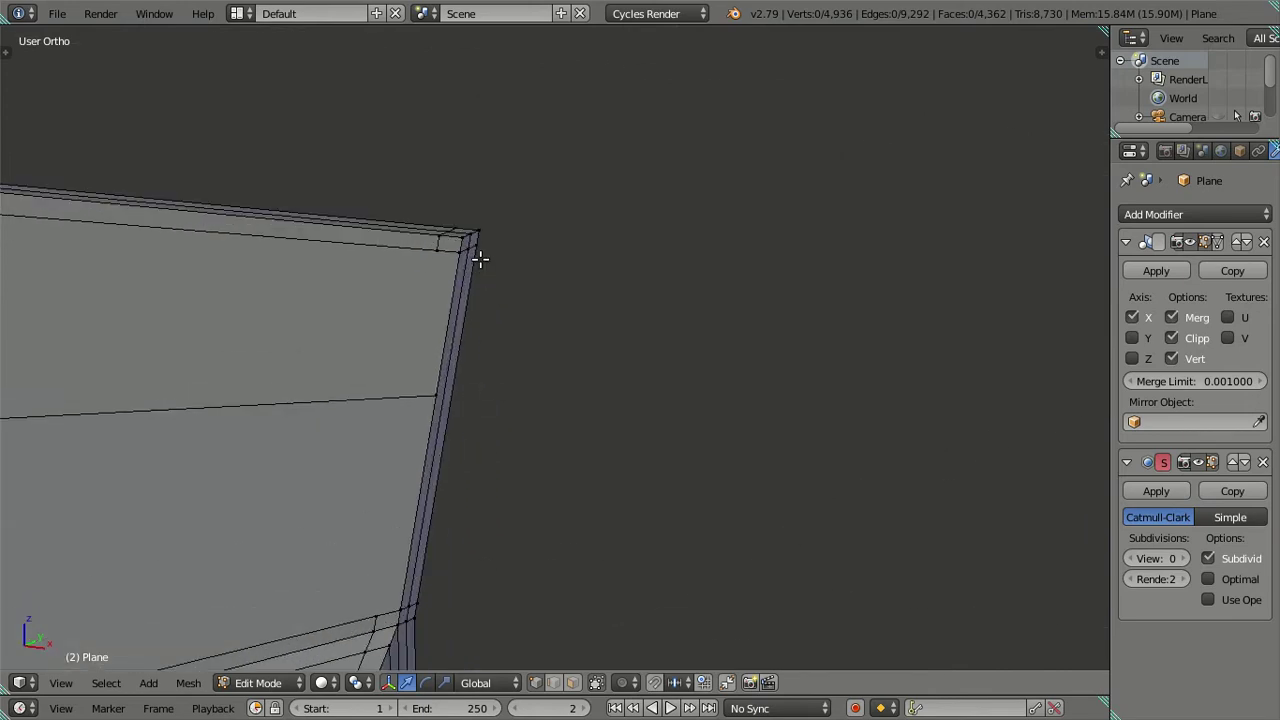
pyautogui.moveTo(404, 396)
pyautogui.mouseDown(button='middle')
pyautogui.moveTo(414, 380)
pyautogui.moveTo(768, 311)
pyautogui.moveTo(626, 321)
pyautogui.mouseUp(button='middle')
pyautogui.keyDown('shift'); pyautogui.moveTo(446, 311); pyautogui.dragTo(632, 293, button='middle'); pyautogui.keyUp('shift')
pyautogui.press('KP_1')
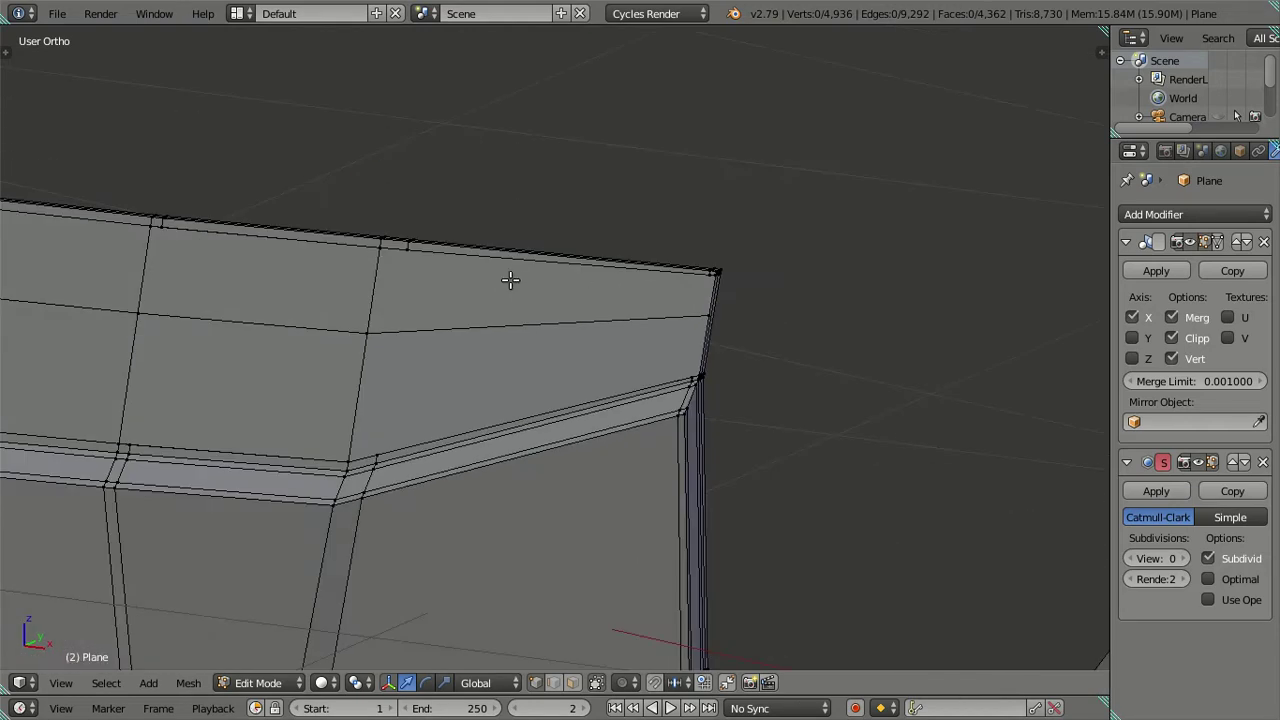
pyautogui.scroll(3, 513, 278)
pyautogui.keyDown('shift'); pyautogui.moveTo(723, 220); pyautogui.dragTo(422, 399, button='middle'); pyautogui.keyUp('shift')
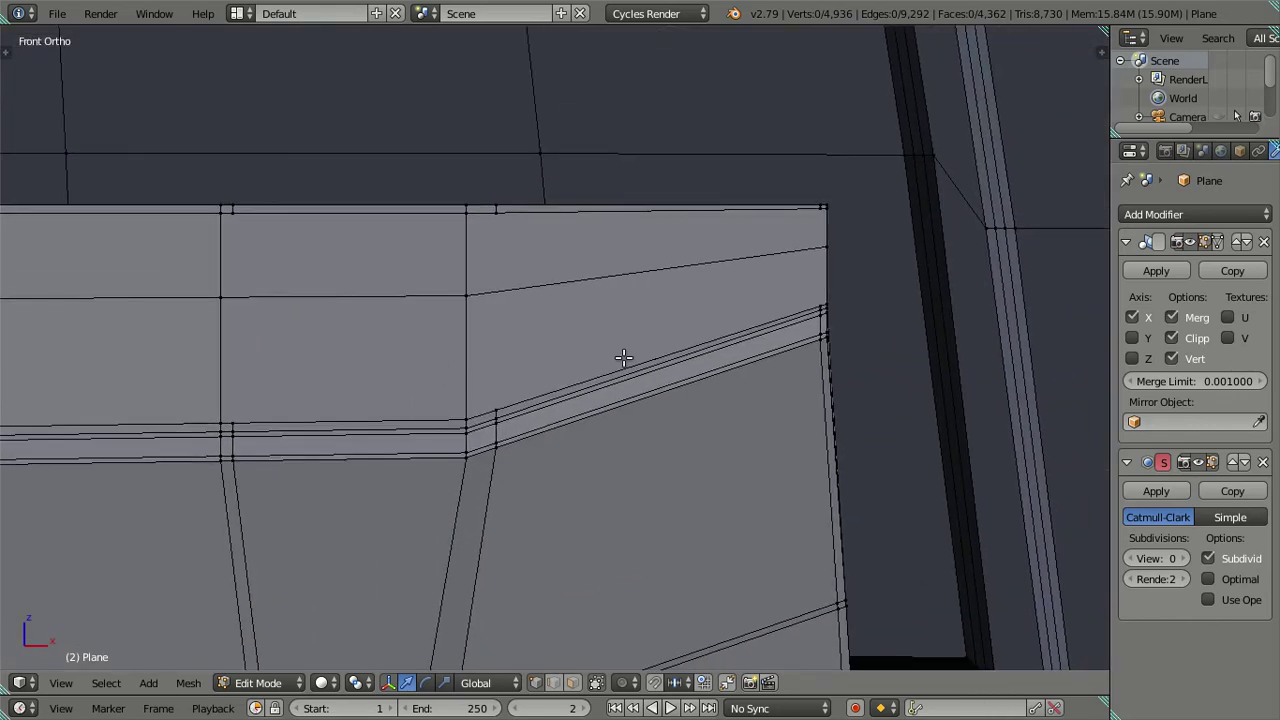
# Step: Try a 25-cut loop cut across the cab's side face, then undo it
pyautogui.scroll(1, 664, 286)
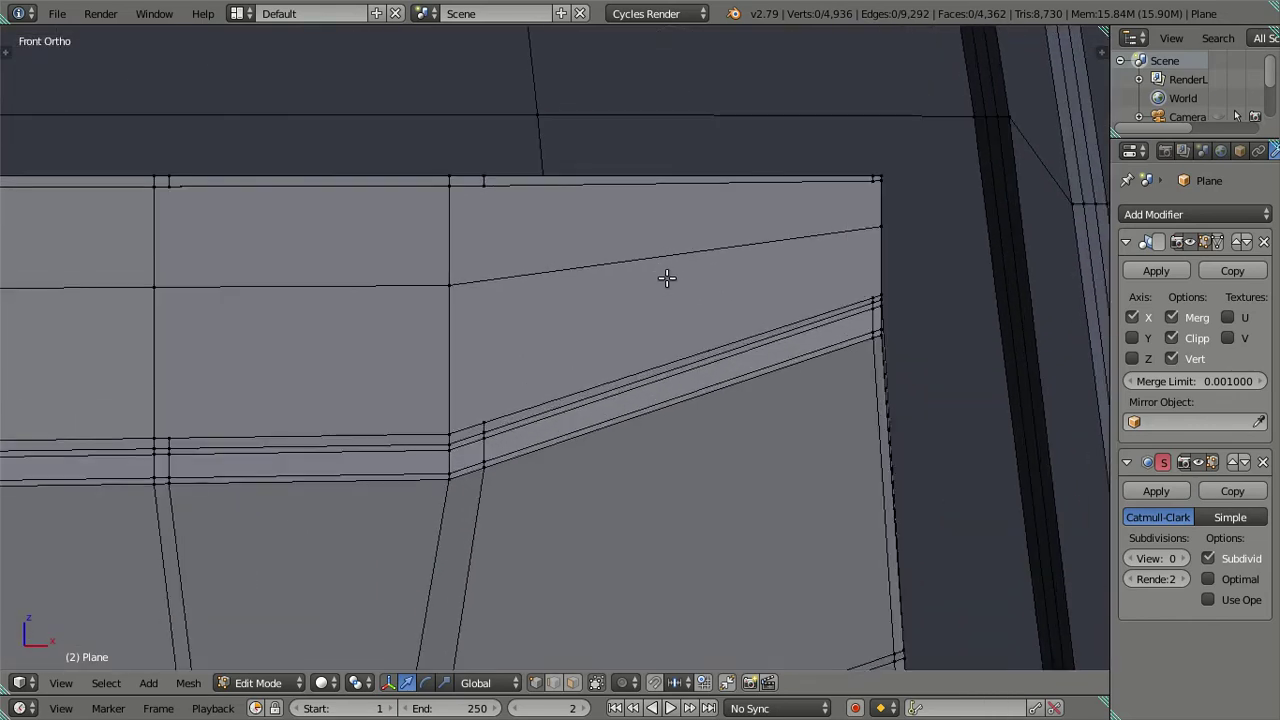
pyautogui.hotkey('ctrl', 'r')
pyautogui.scroll(3, 666, 278)
pyautogui.scroll(3, 666, 278)
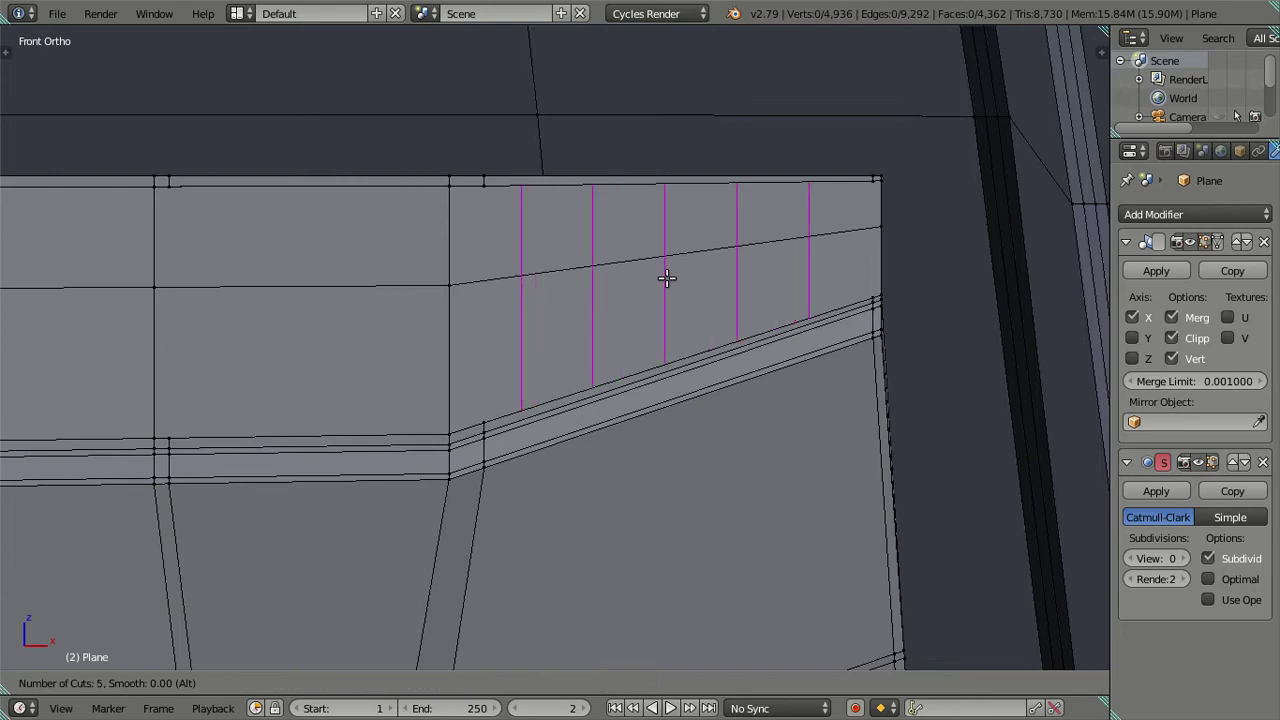
pyautogui.scroll(1, 666, 278)
pyautogui.scroll(2, 666, 278)
pyautogui.scroll(1, 666, 278)
pyautogui.scroll(1, 666, 278)
pyautogui.scroll(-1, 666, 278)
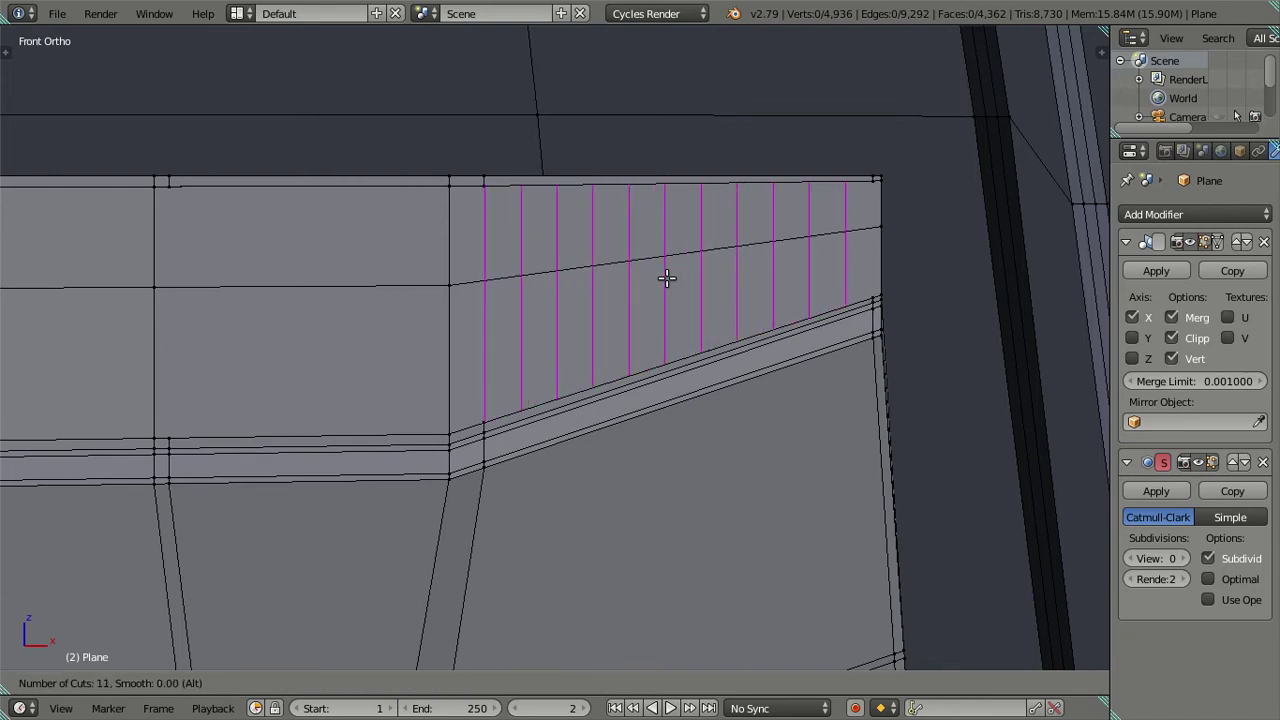
pyautogui.scroll(2, 666, 278)
pyautogui.scroll(1, 666, 278)
pyautogui.scroll(2, 666, 278)
pyautogui.scroll(3, 666, 278)
pyautogui.scroll(5, 666, 278)
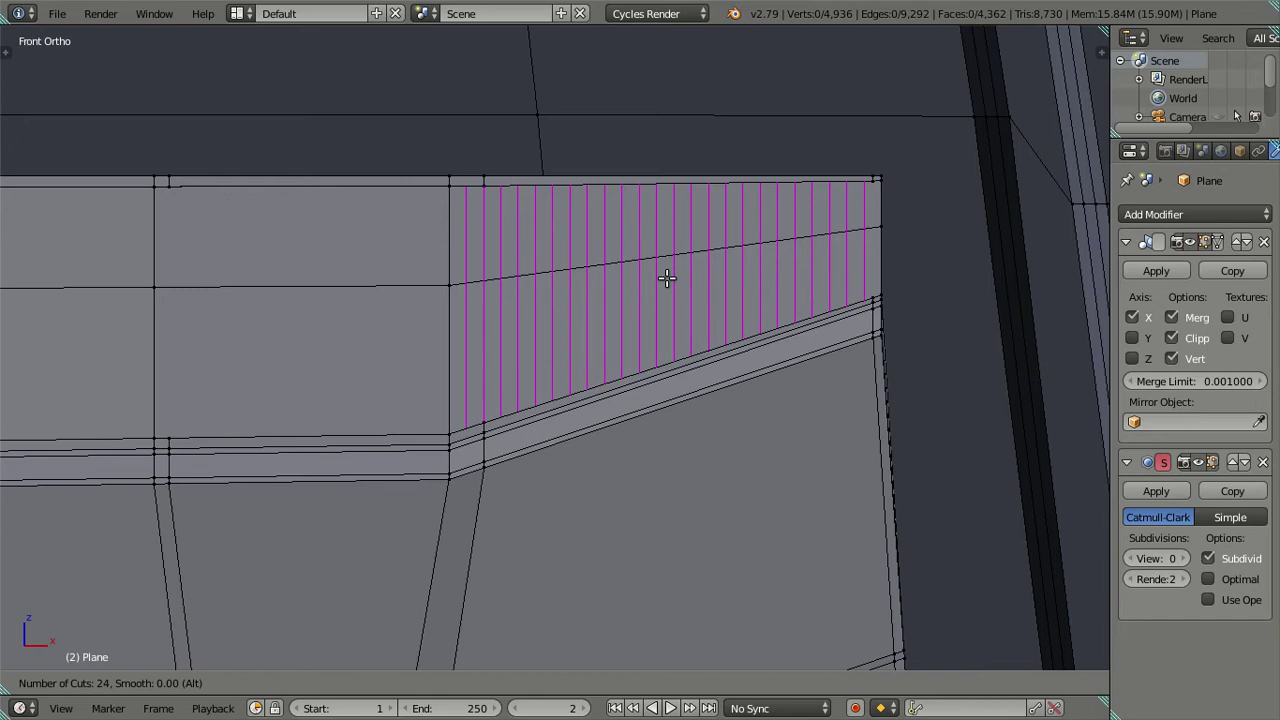
pyautogui.scroll(1, 666, 278)
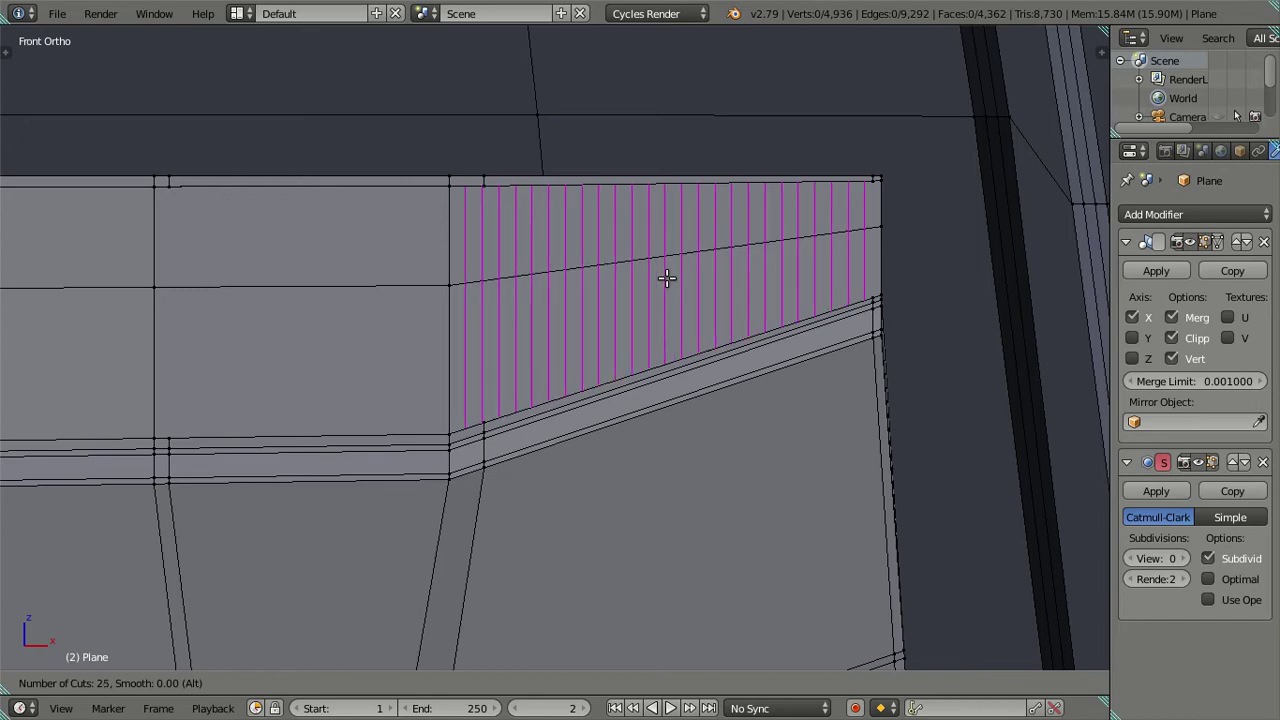
pyautogui.click(666, 278)
pyautogui.scroll(1, 526, 298)
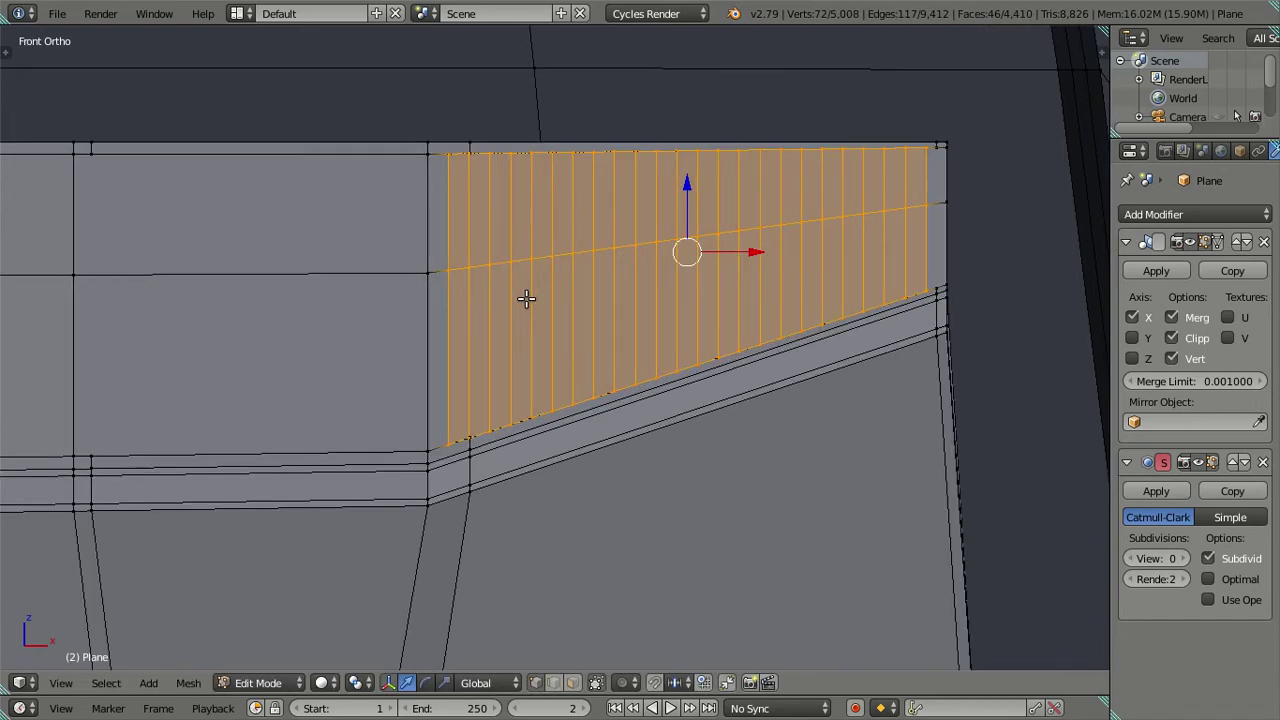
pyautogui.hotkey('ctrl', 'z')
# Step: Change the mesh selection mode and add 11 unslid vertical loop cuts across the side panel
pyautogui.hotkey('ctrl', 'Tab')
pyautogui.click(526, 300)
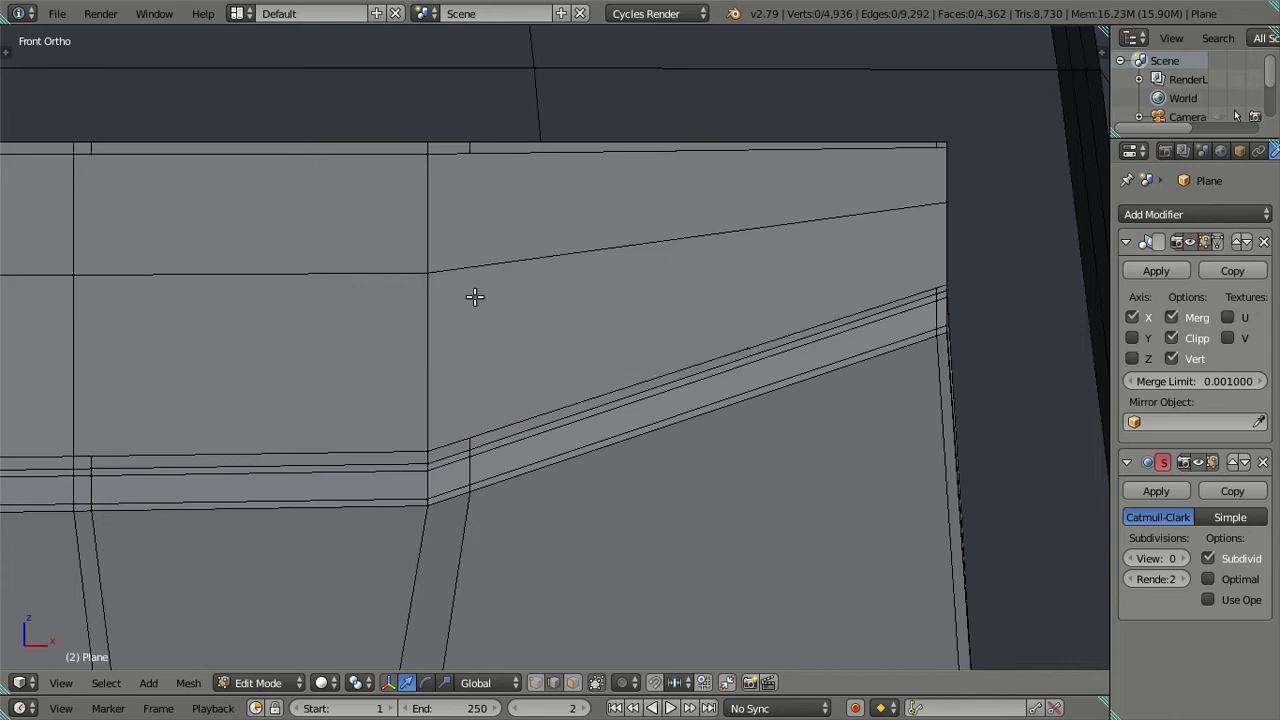
pyautogui.scroll(1, 474, 296)
pyautogui.scroll(1, 443, 277)
pyautogui.scroll(1, 523, 349)
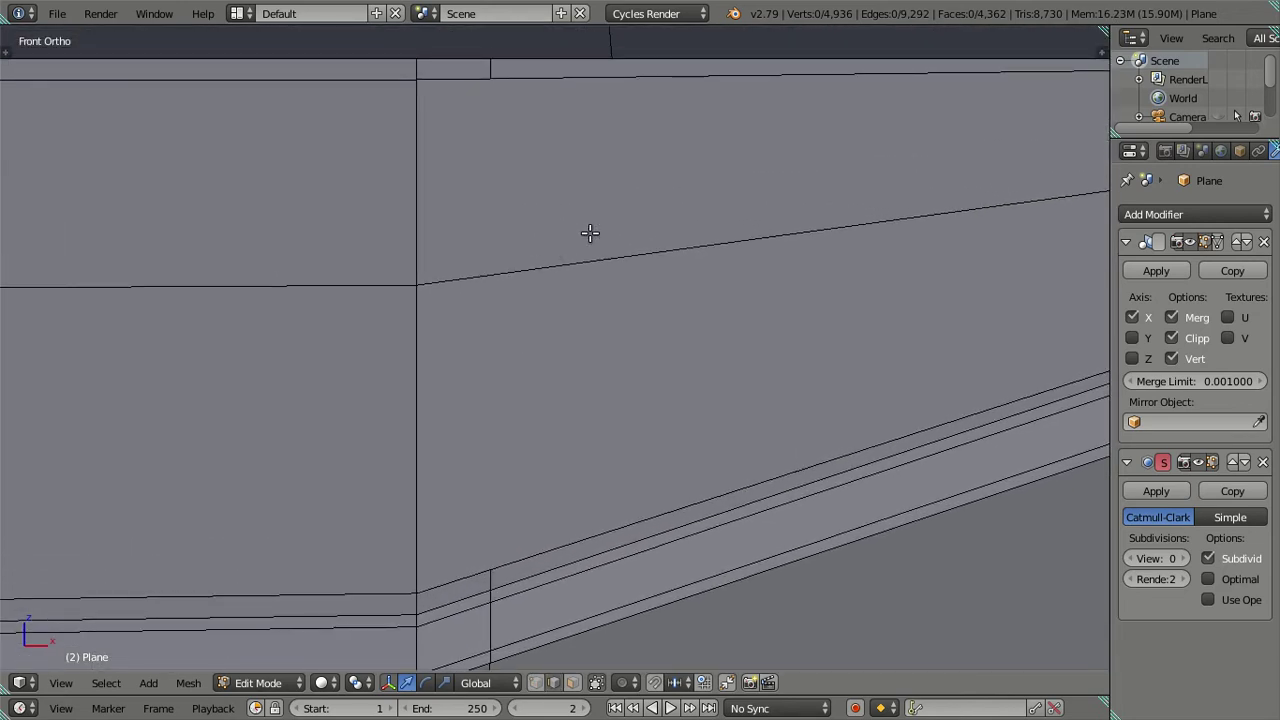
pyautogui.hotkey('ctrl', 'r')
pyautogui.scroll(10, 600, 250)
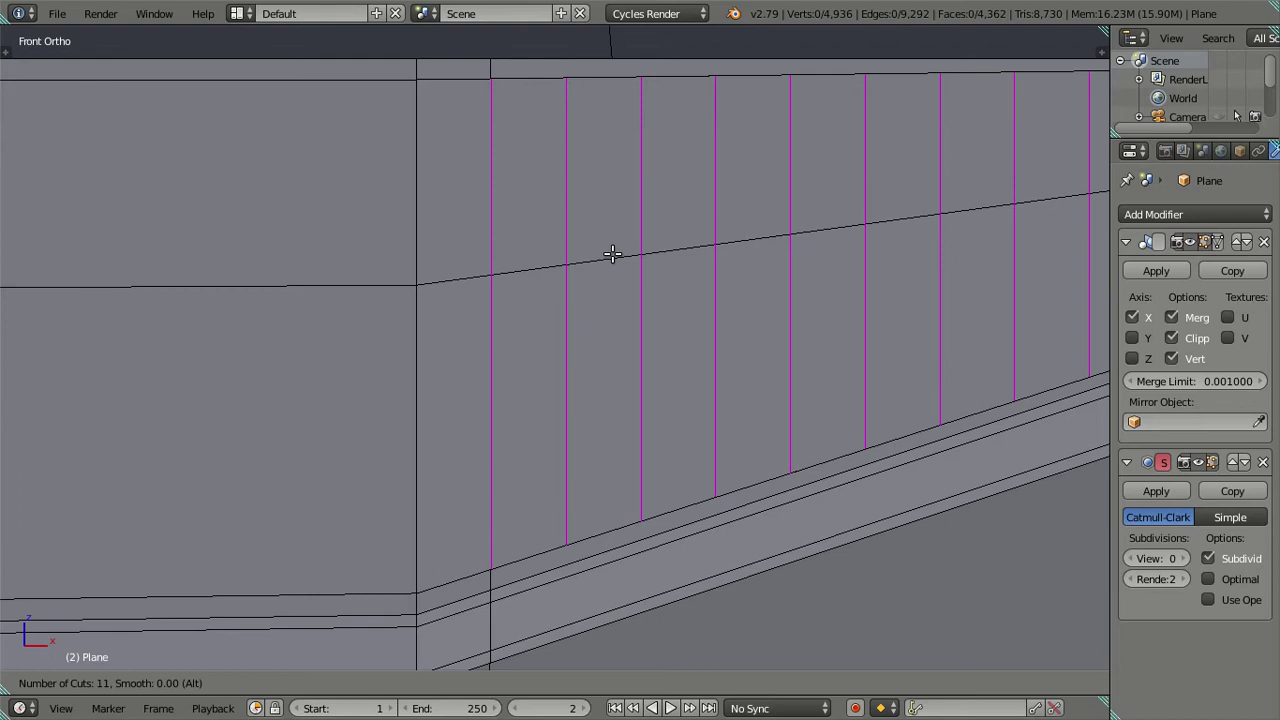
pyautogui.click(612, 254)
pyautogui.rightClick(612, 254)
# Step: Keep the 11 new edge loops selected and pan the view to frame them
pyautogui.press('x')
pyautogui.press('Escape')
pyautogui.press('a')
pyautogui.moveTo(720, 380)
pyautogui.keyDown('shift'); pyautogui.mouseDown(button='middle')
pyautogui.moveTo(591, 403)
pyautogui.moveTo(508, 400)
pyautogui.mouseUp(button='middle'); pyautogui.keyUp('shift')
pyautogui.hotkey('ctrl', 'z')
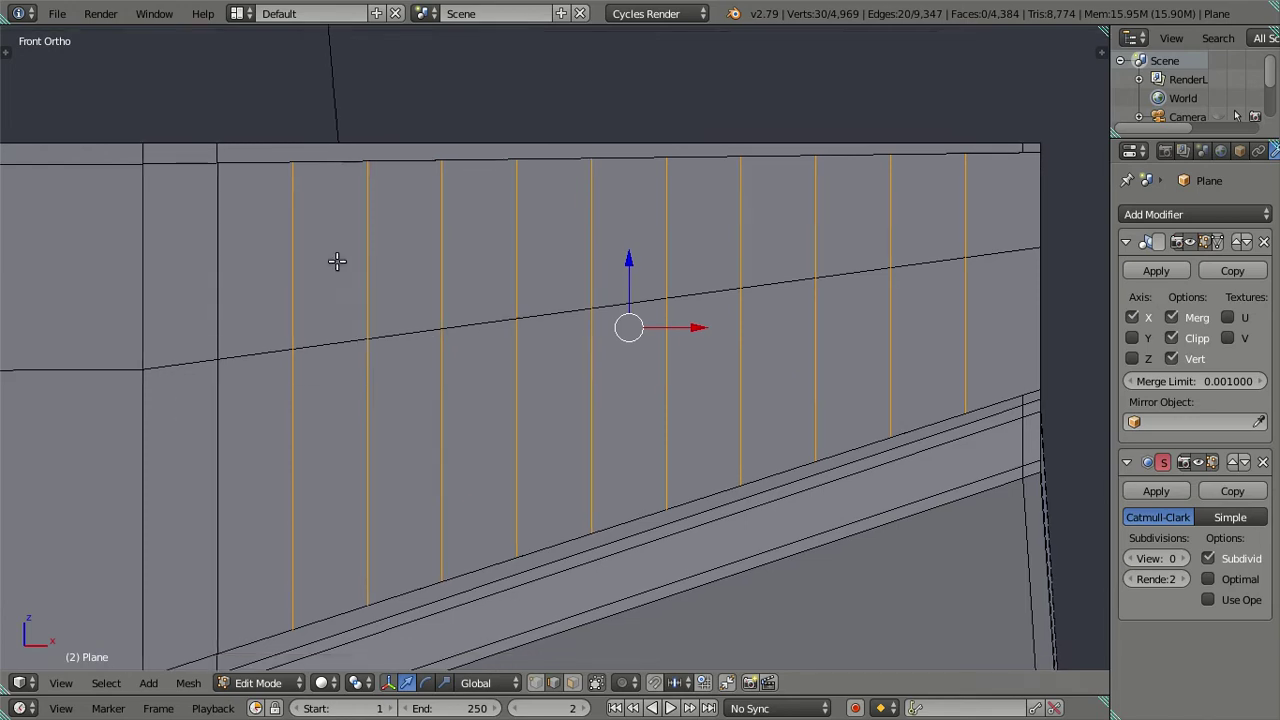
pyautogui.keyDown('shift'); pyautogui.scroll(-5, 334, 400); pyautogui.keyUp('shift')
pyautogui.keyDown('ctrl'); pyautogui.scroll(5, 334, 400); pyautogui.keyUp('ctrl')
pyautogui.scroll(-4, 377, 428)
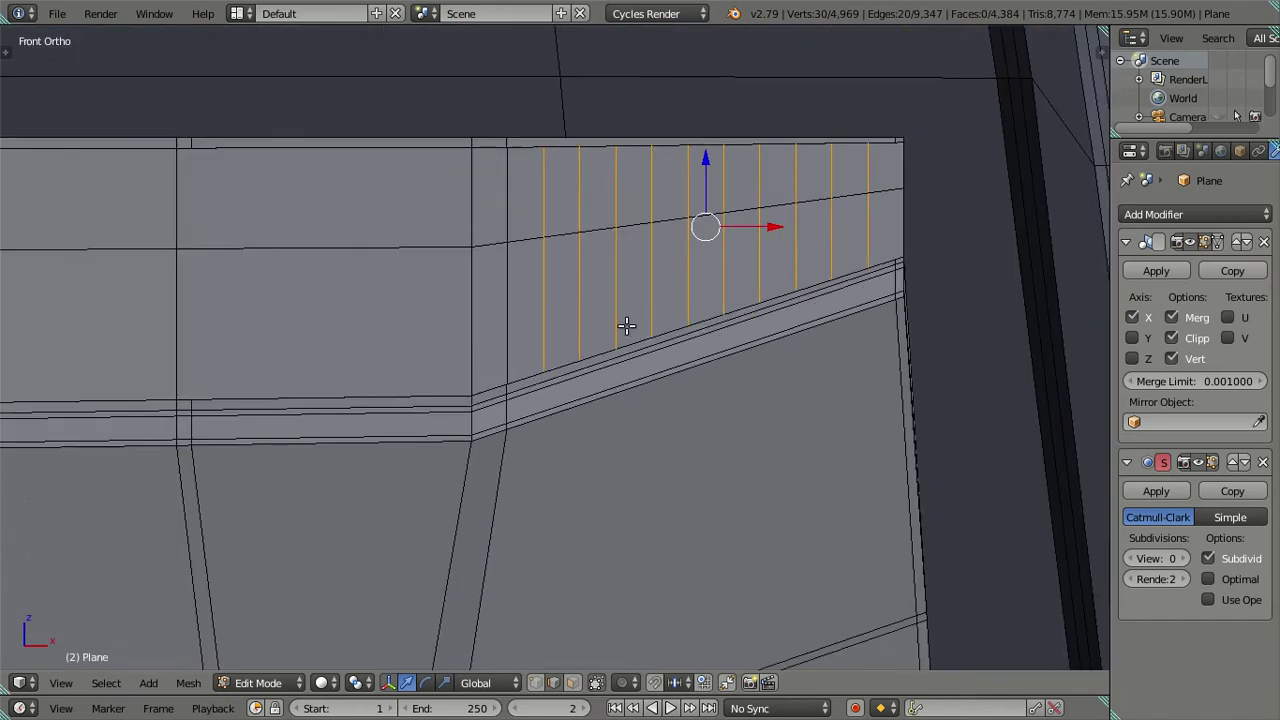
pyautogui.keyDown('shift'); pyautogui.moveTo(627, 326); pyautogui.dragTo(492, 371, button='middle'); pyautogui.keyUp('shift')
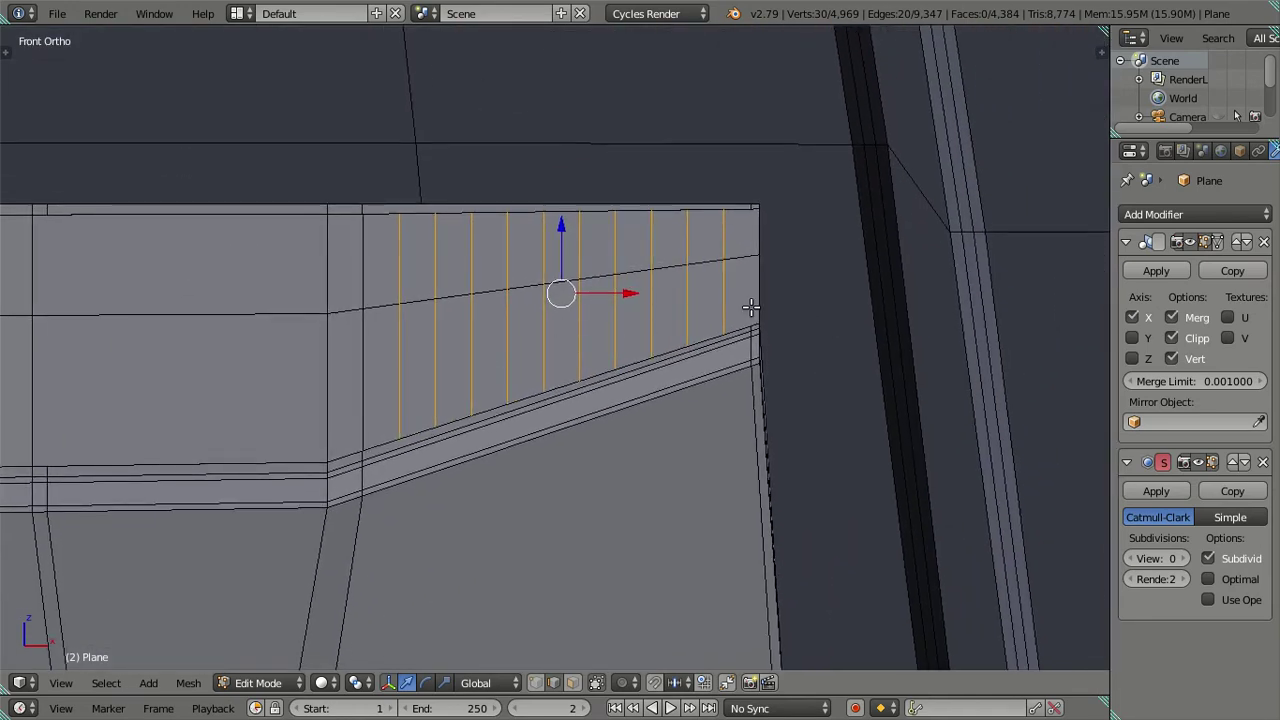
# Step: Dissolve the selected vertical edge loops on the cab panel
pyautogui.press('x')
pyautogui.click(857, 412)
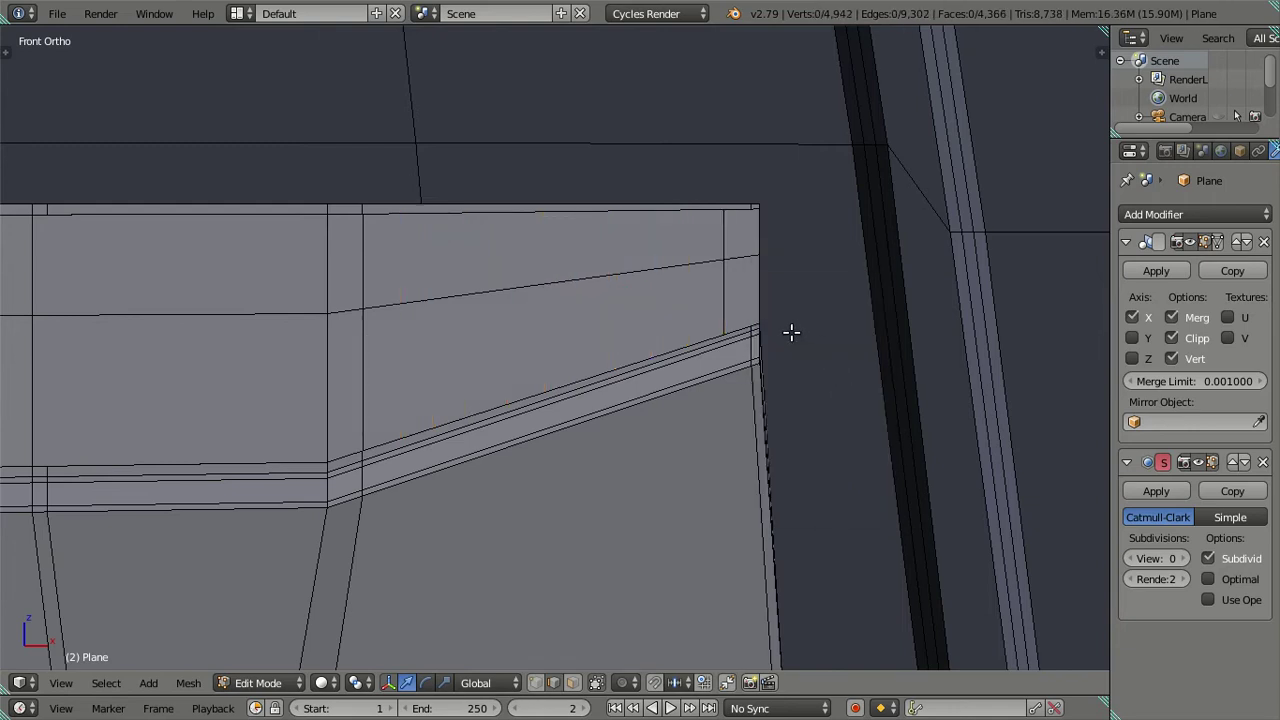
pyautogui.moveTo(791, 332)
pyautogui.keyDown('shift'); pyautogui.mouseDown(button='middle')
pyautogui.moveTo(391, 394)
pyautogui.moveTo(649, 397)
pyautogui.mouseUp(button='middle'); pyautogui.keyUp('shift')
pyautogui.scroll(2, 363, 391)
pyautogui.scroll(2, 646, 395)
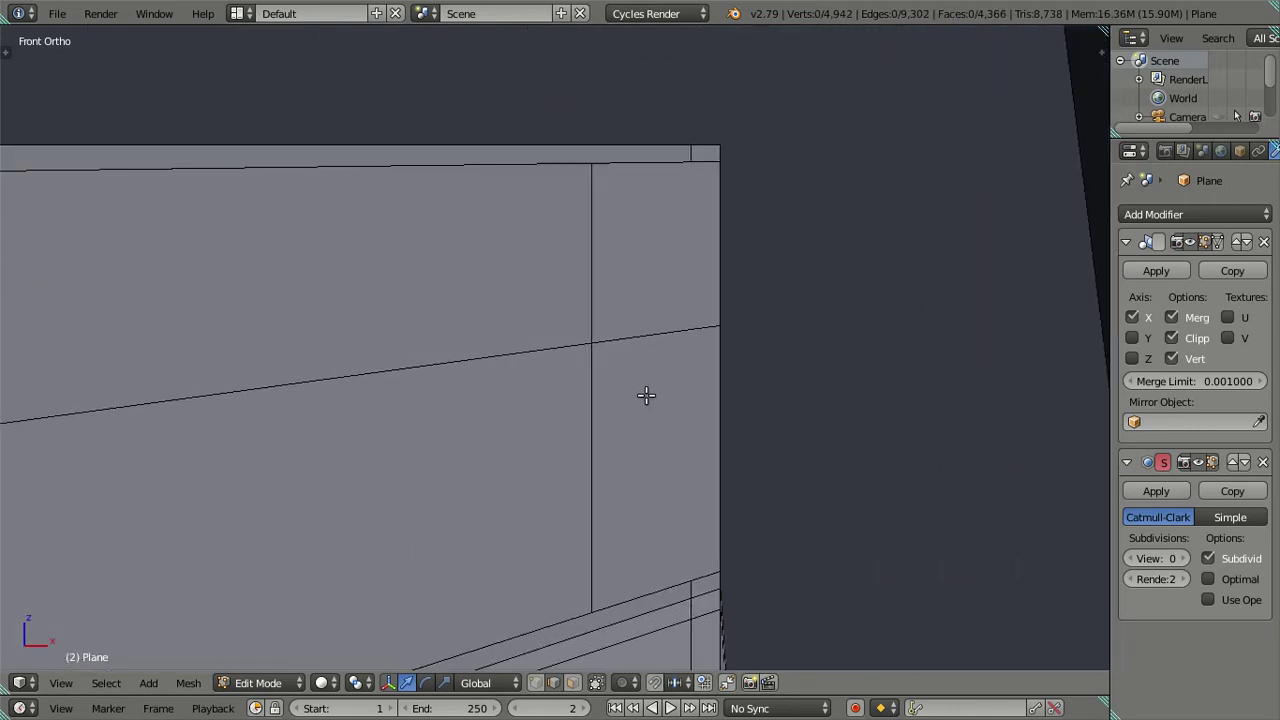
# Step: Add eight loop cuts across the narrow right panel, then dissolve them
pyautogui.hotkey('ctrl', 'r')
pyautogui.scroll(2, 653, 323)
pyautogui.scroll(-1, 653, 323)
pyautogui.scroll(2, 653, 323)
pyautogui.scroll(-1, 653, 323)
pyautogui.scroll(1, 653, 323)
pyautogui.scroll(1, 653, 323)
pyautogui.scroll(3, 653, 323)
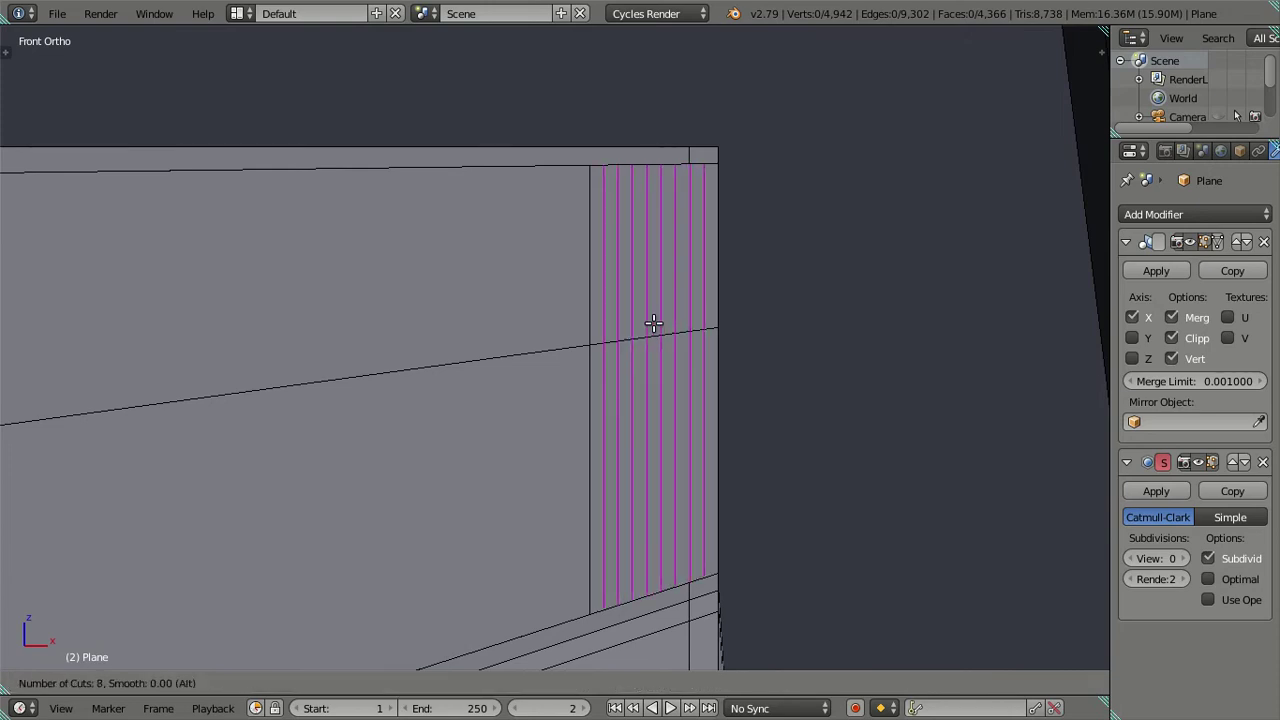
pyautogui.click(653, 323)
pyautogui.rightClick(653, 323)
pyautogui.press('x')
pyautogui.click(759, 311)
# Step: Select the side panel's linked faces from back and front views, then deselect them
pyautogui.moveTo(759, 311)
pyautogui.mouseDown(button='middle')
pyautogui.moveTo(697, 348)
pyautogui.moveTo(560, 371)
pyautogui.moveTo(597, 323)
pyautogui.moveTo(657, 391)
pyautogui.moveTo(613, 388)
pyautogui.moveTo(567, 362)
pyautogui.moveTo(417, 383)
pyautogui.moveTo(403, 409)
pyautogui.moveTo(404, 385)
pyautogui.mouseUp(button='middle')
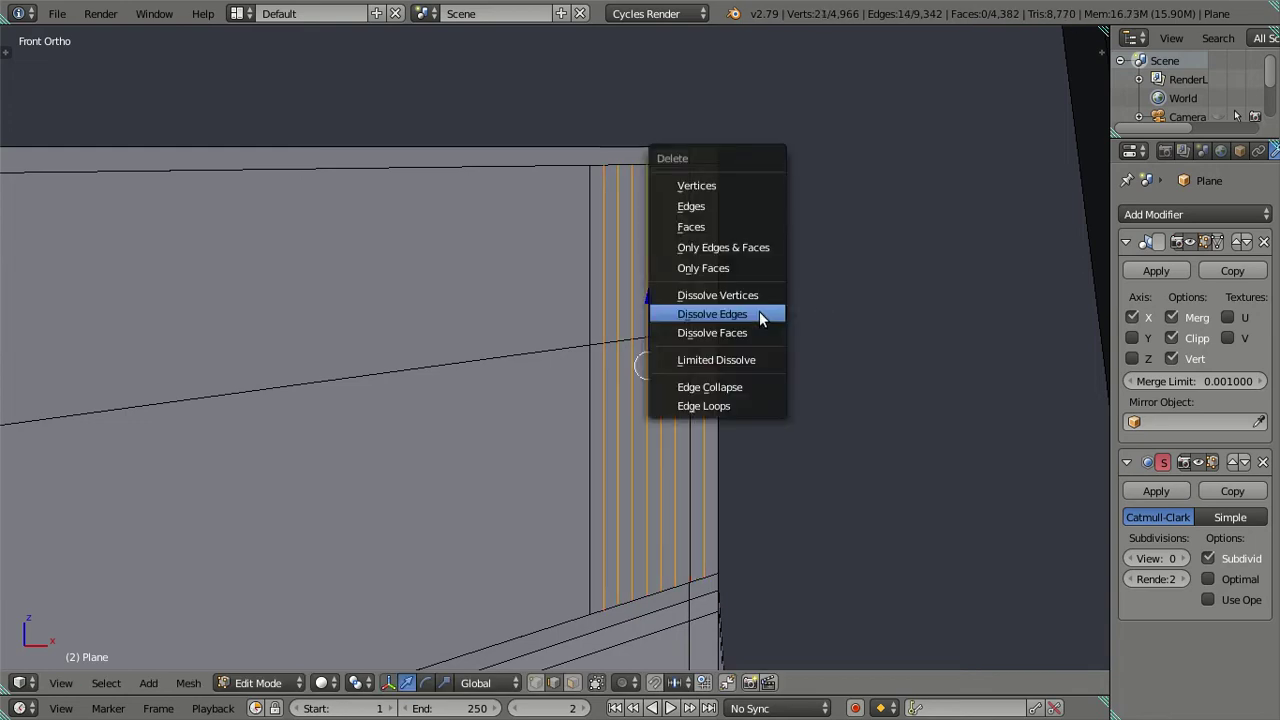
pyautogui.rightClick(567, 362)
pyautogui.hotkey('ctrl', 'l')
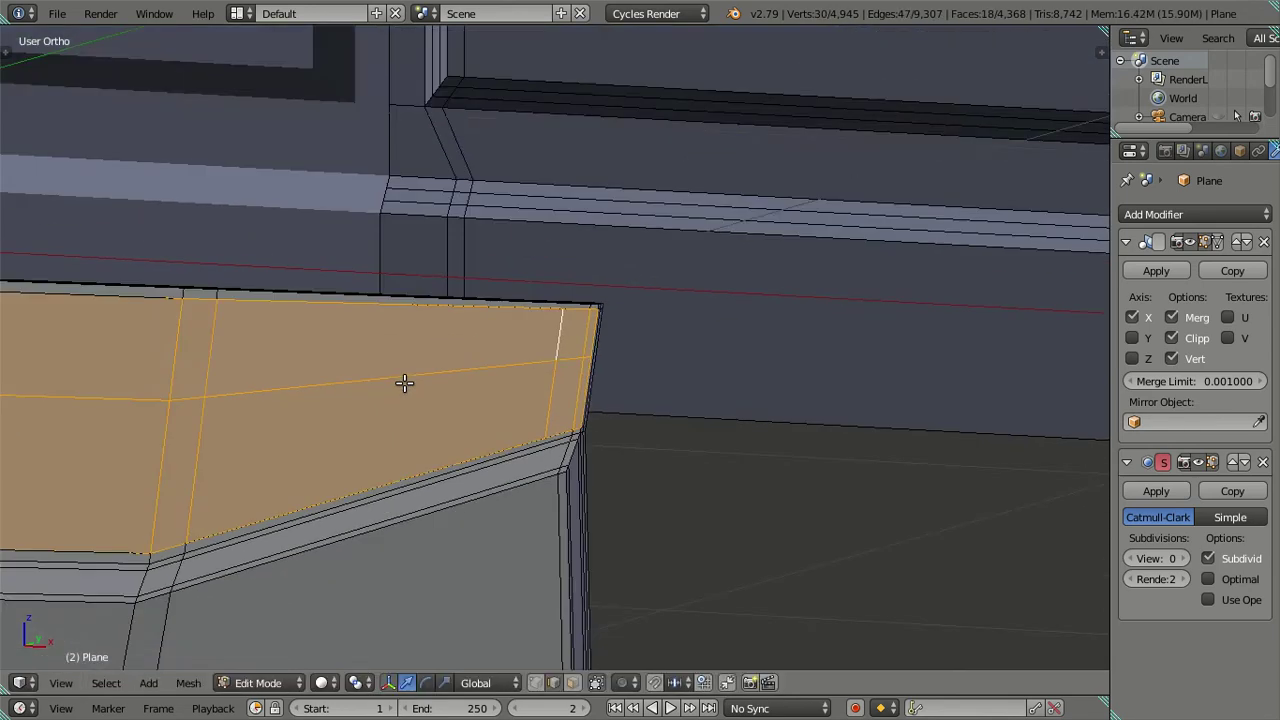
pyautogui.press('a')
pyautogui.press('ctrl+KP_1')
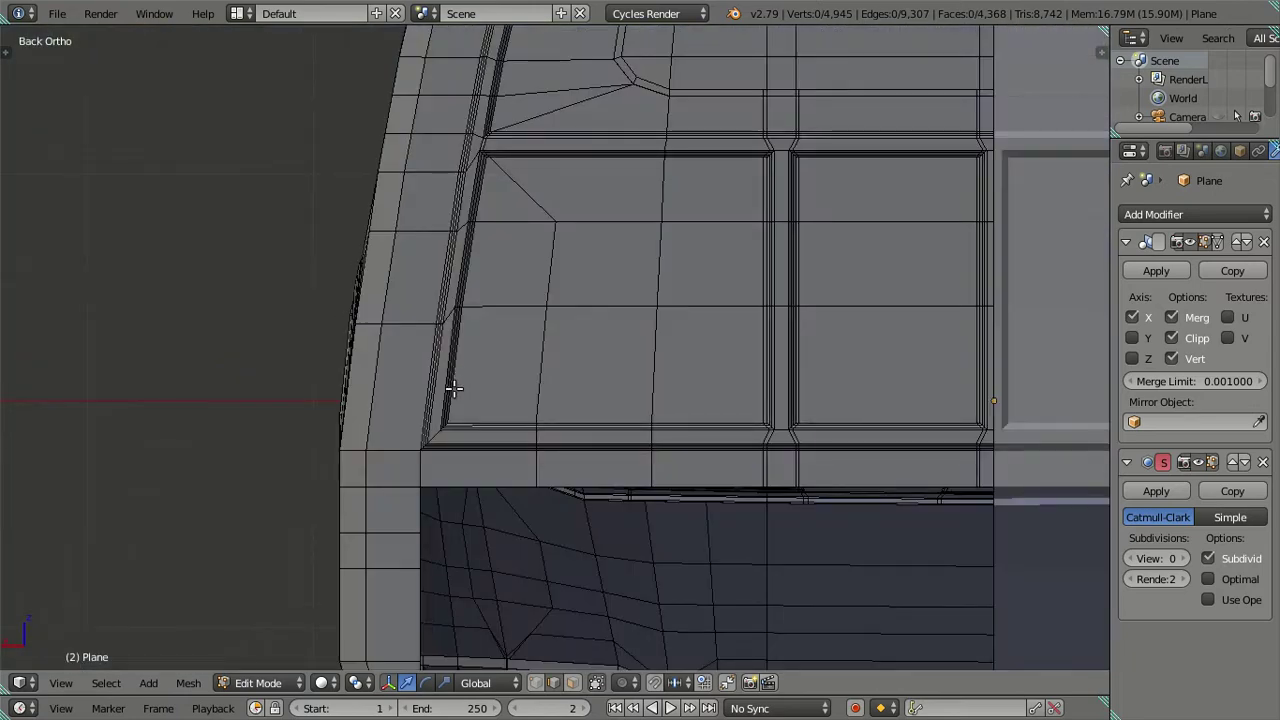
pyautogui.press('KP_1')
pyautogui.scroll(2, 457, 383)
pyautogui.scroll(1, 657, 368)
pyautogui.scroll(1, 534, 380)
pyautogui.scroll(-1, 534, 380)
pyautogui.rightClick(534, 396)
pyautogui.hotkey('ctrl', 'l')
pyautogui.press('a')
# Step: Try a dense loop cut across the panel face, then undo it
pyautogui.scroll(2, 533, 397)
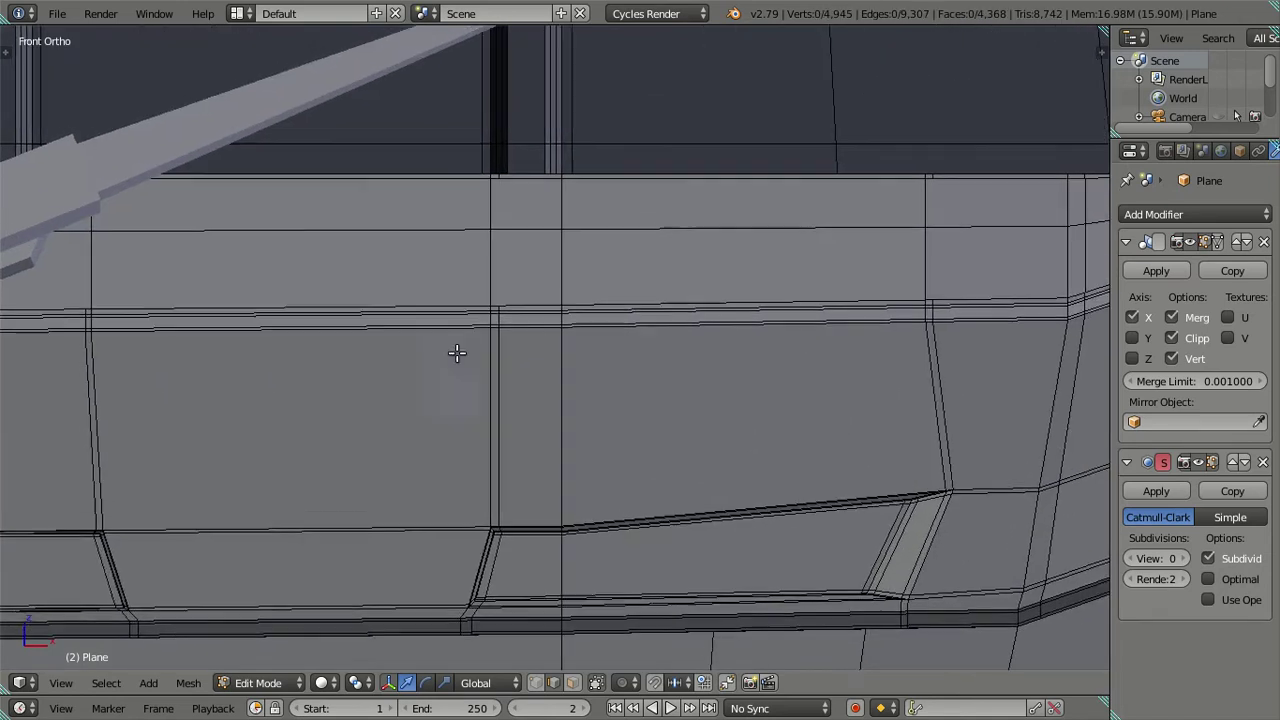
pyautogui.scroll(1, 430, 385)
pyautogui.scroll(1, 300, 405)
pyautogui.keyDown('shift'); pyautogui.moveTo(891, 358); pyautogui.dragTo(631, 358, button='middle'); pyautogui.keyUp('shift')
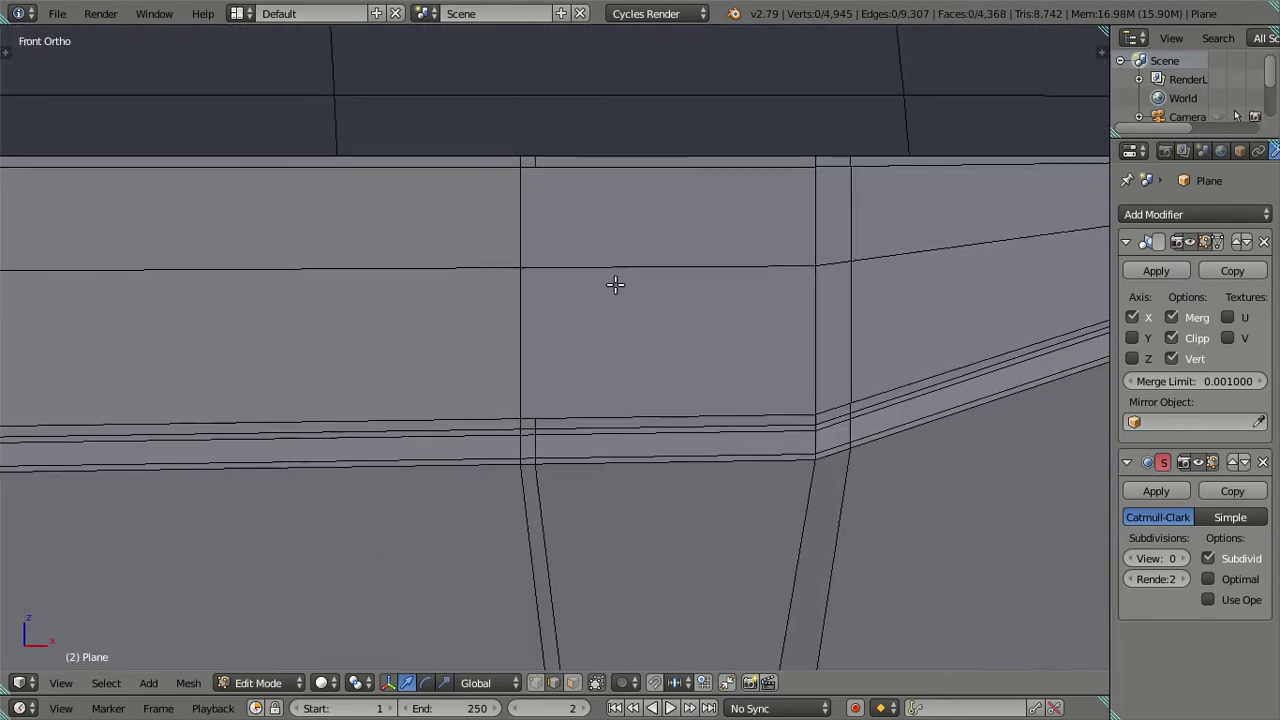
pyautogui.hotkey('ctrl', 'r')
pyautogui.scroll(3, 627, 266)
pyautogui.press('Escape')
pyautogui.hotkey('ctrl', 'r')
pyautogui.scroll(20, 627, 266)
pyautogui.click(627, 266)
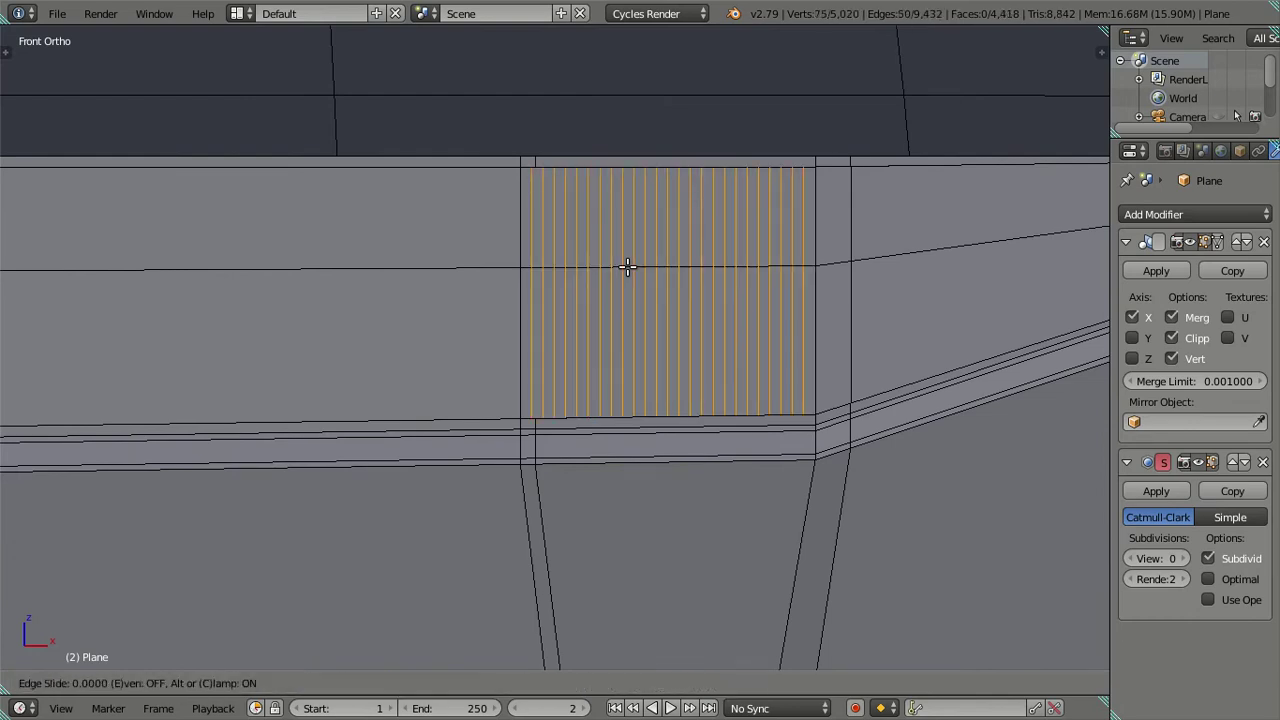
pyautogui.rightClick(627, 315)
pyautogui.scroll(1, 627, 315)
pyautogui.scroll(1, 623, 314)
pyautogui.scroll(1, 566, 350)
pyautogui.hotkey('ctrl', 'z')
# Step: Add 19 loop cuts across the panel and dissolve them
pyautogui.hotkey('ctrl', 'r')
pyautogui.write('24')
pyautogui.press('Escape')
pyautogui.hotkey('ctrl', 'r')
pyautogui.scroll(4, 515, 315)
pyautogui.scroll(5, 515, 315)
pyautogui.scroll(2, 515, 315)
pyautogui.scroll(2, 515, 315)
pyautogui.scroll(3, 515, 315)
pyautogui.scroll(1, 515, 315)
pyautogui.scroll(1, 515, 315)
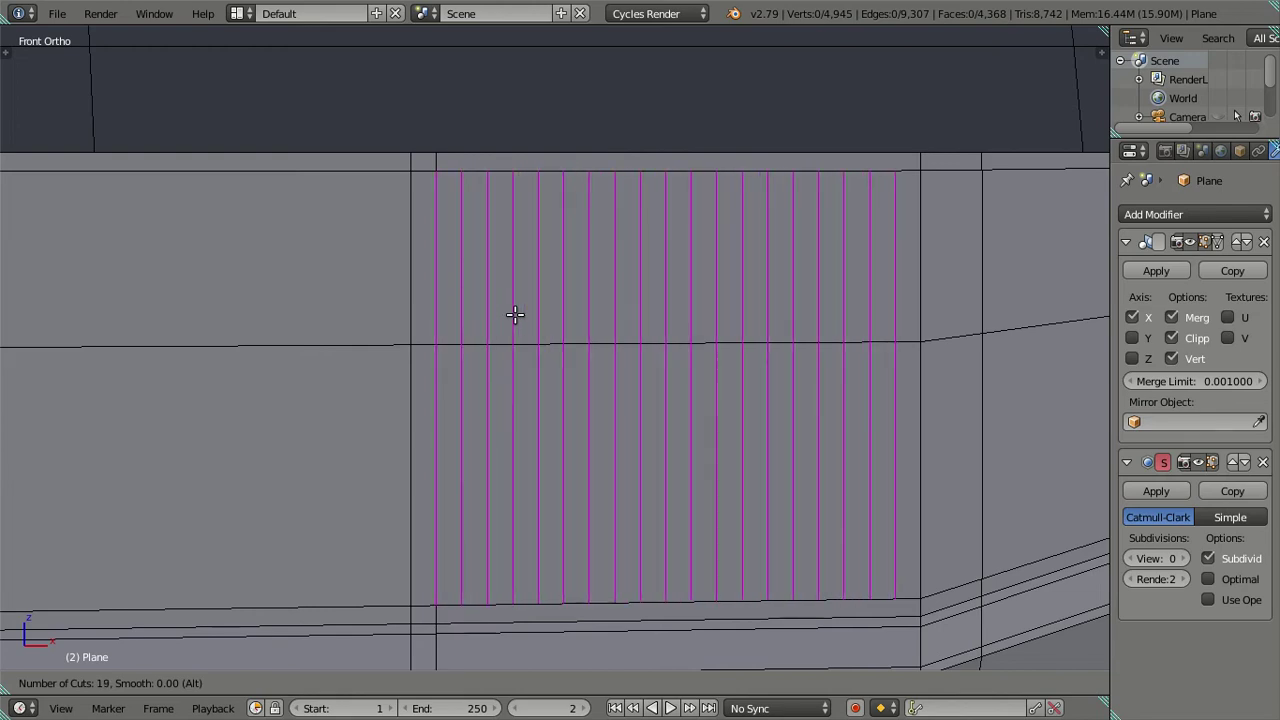
pyautogui.click(515, 315)
pyautogui.rightClick(515, 315)
pyautogui.press('x')
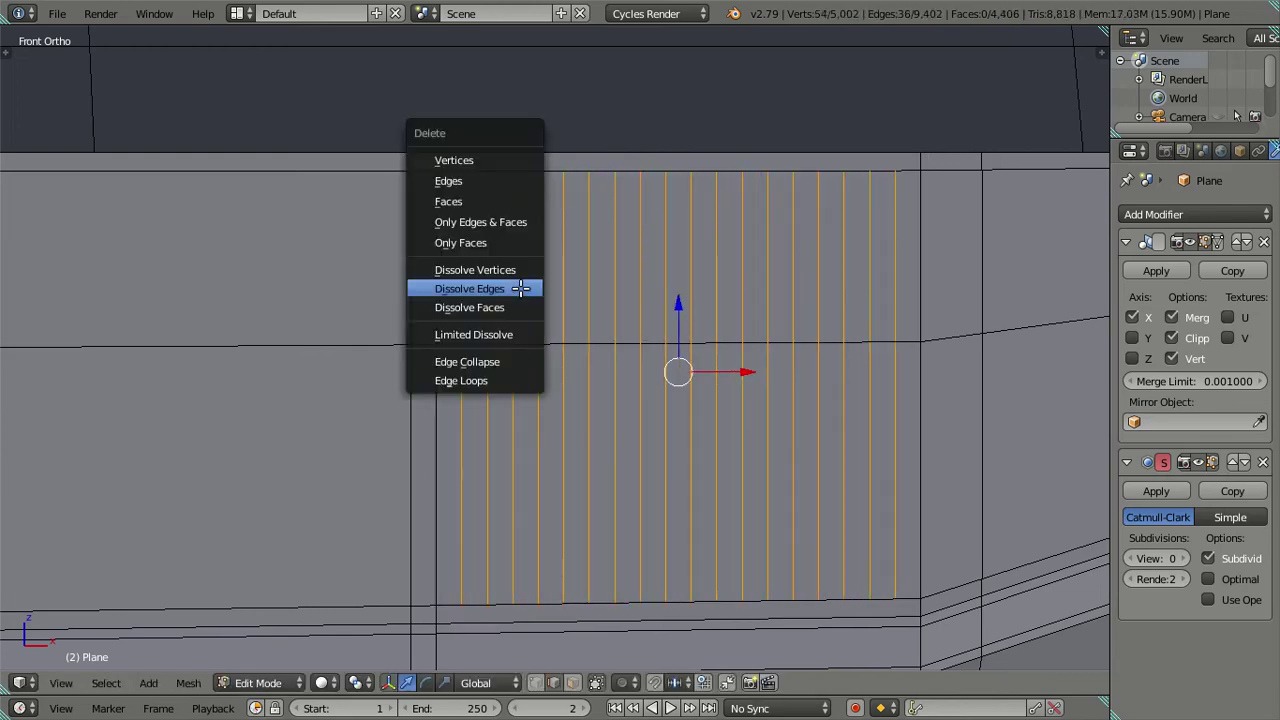
pyautogui.click(471, 286)
# Step: Add seven loop cuts across the pillar panel and dissolve them
pyautogui.scroll(4, 471, 308)
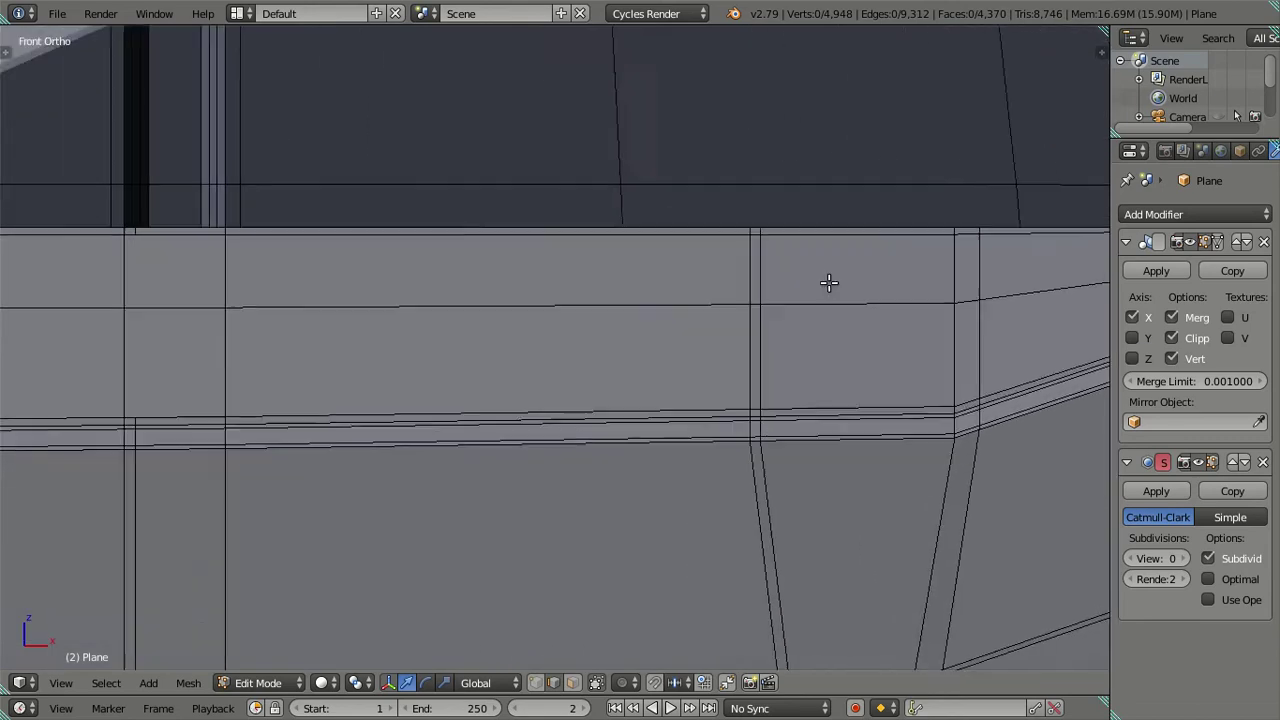
pyautogui.keyDown('ctrl'); pyautogui.scroll(3, 674, 300); pyautogui.keyUp('ctrl')
pyautogui.scroll(2, 537, 254)
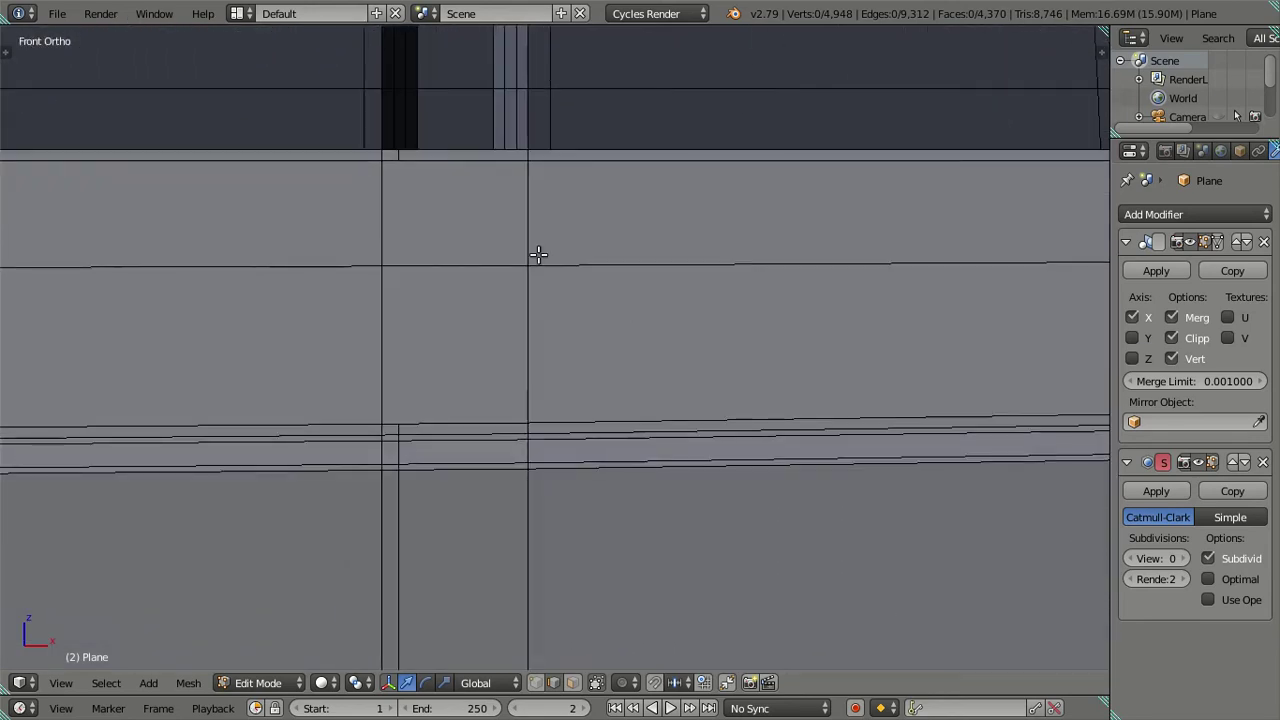
pyautogui.scroll(-1, 546, 357)
pyautogui.scroll(2, 521, 352)
pyautogui.hotkey('ctrl', 'r')
pyautogui.scroll(3, 522, 350)
pyautogui.scroll(3, 522, 350)
pyautogui.click(522, 350)
pyautogui.rightClick(508, 343)
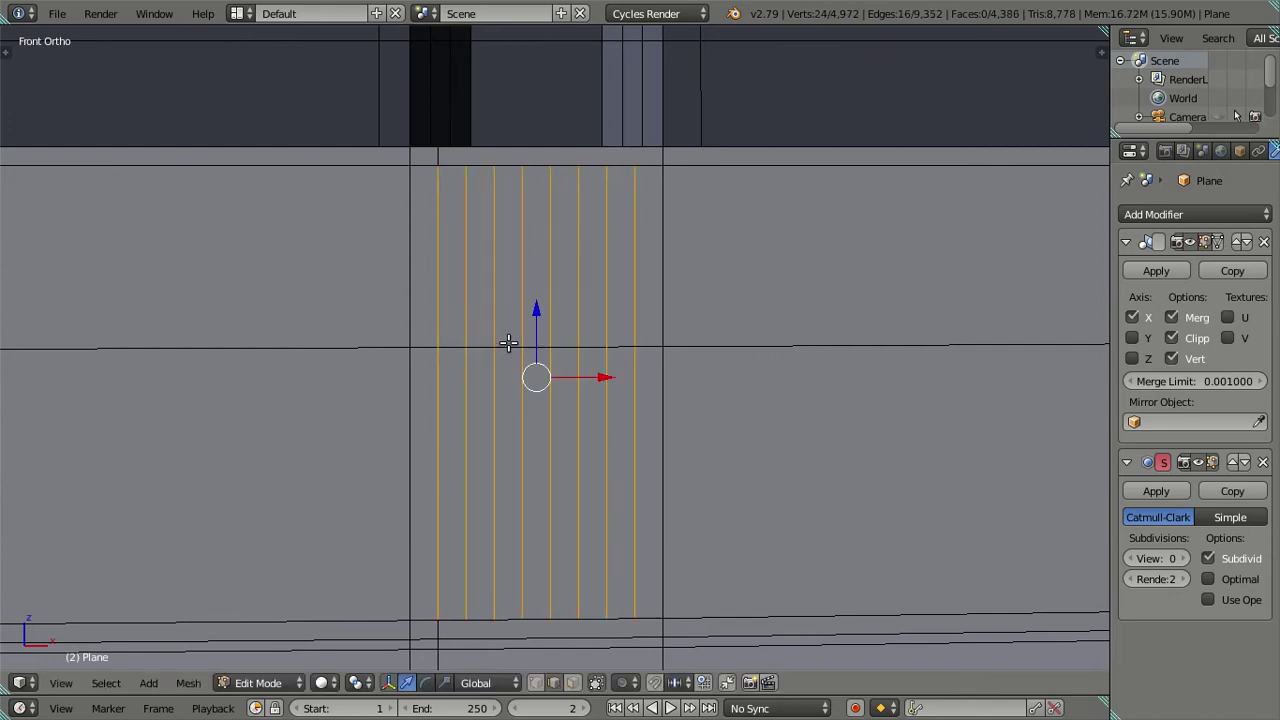
pyautogui.press('x')
pyautogui.click(443, 289)
# Step: Dissolve the selected edges at the panel's right bevel corner
pyautogui.scroll(-3, 480, 300)
pyautogui.scroll(-1, 633, 381)
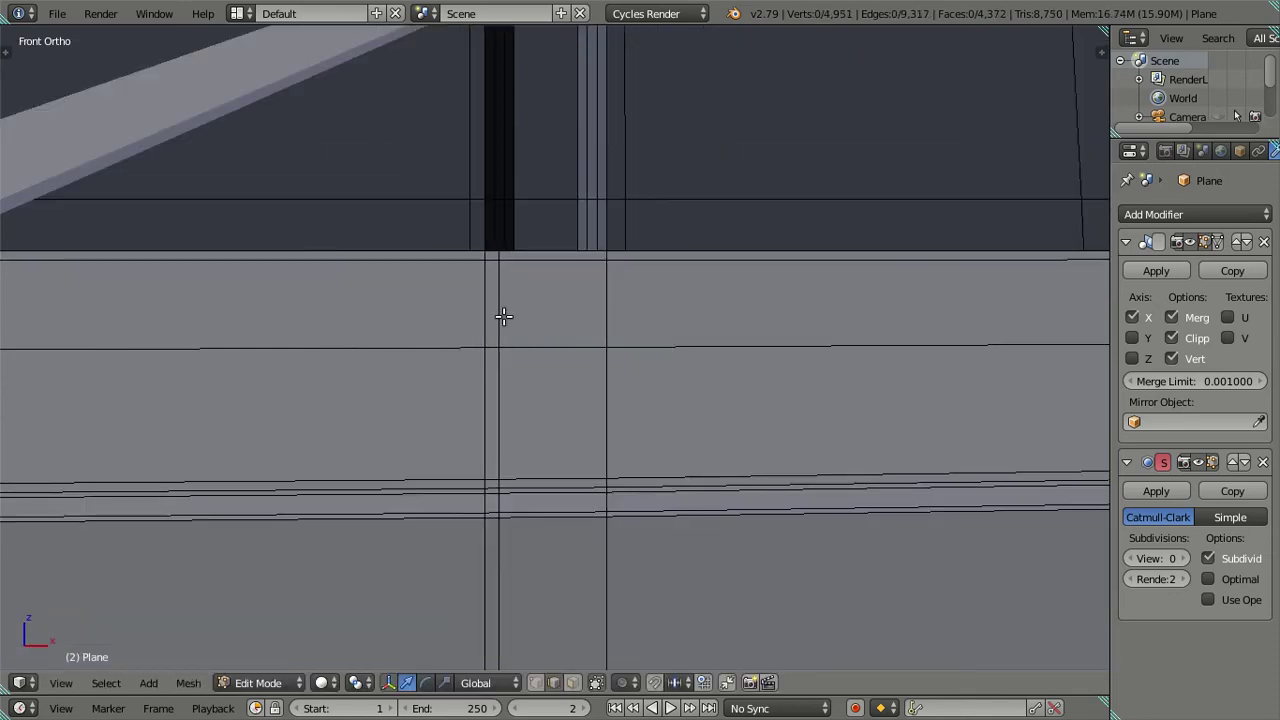
pyautogui.scroll(-1, 633, 381)
pyautogui.scroll(-1, 369, 377)
pyautogui.scroll(-1, 651, 374)
pyautogui.scroll(-1, 647, 373)
pyautogui.keyDown('shift'); pyautogui.moveTo(647, 373); pyautogui.dragTo(357, 363, button='middle'); pyautogui.keyUp('shift')
pyautogui.scroll(2, 530, 416)
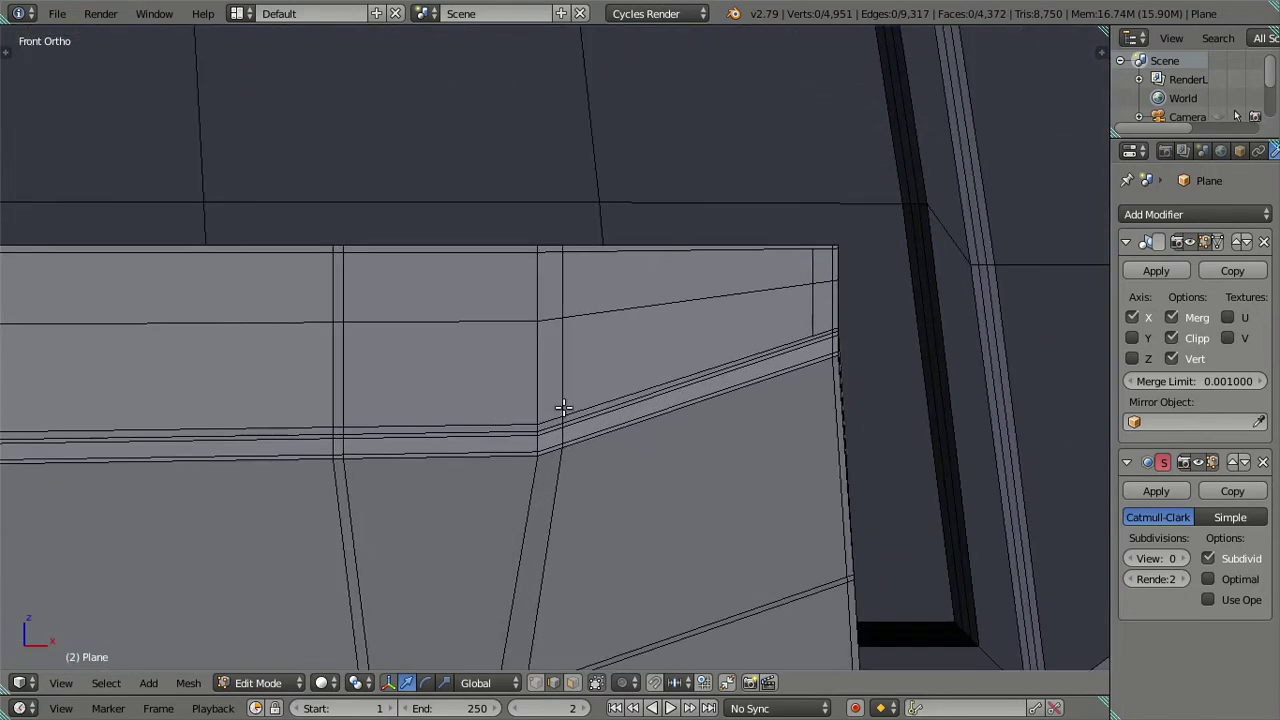
pyautogui.keyDown('ctrl'); pyautogui.scroll(-2, 676, 365); pyautogui.keyUp('ctrl')
pyautogui.press('x')
pyautogui.click(645, 295)
# Step: Add 15 vertical loop cuts beside the wiper end and deselect them
pyautogui.scroll(-2, 377, 357)
pyautogui.scroll(2, 845, 280)
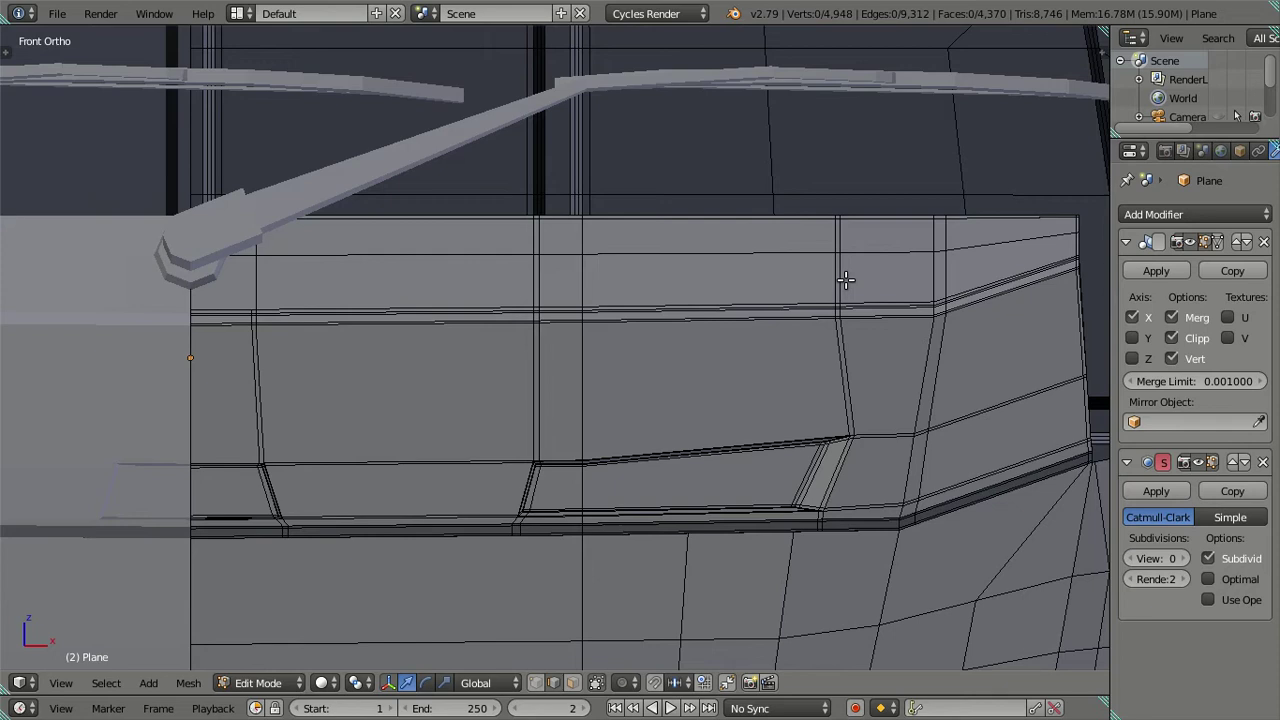
pyautogui.scroll(-1, 845, 280)
pyautogui.scroll(1, 831, 280)
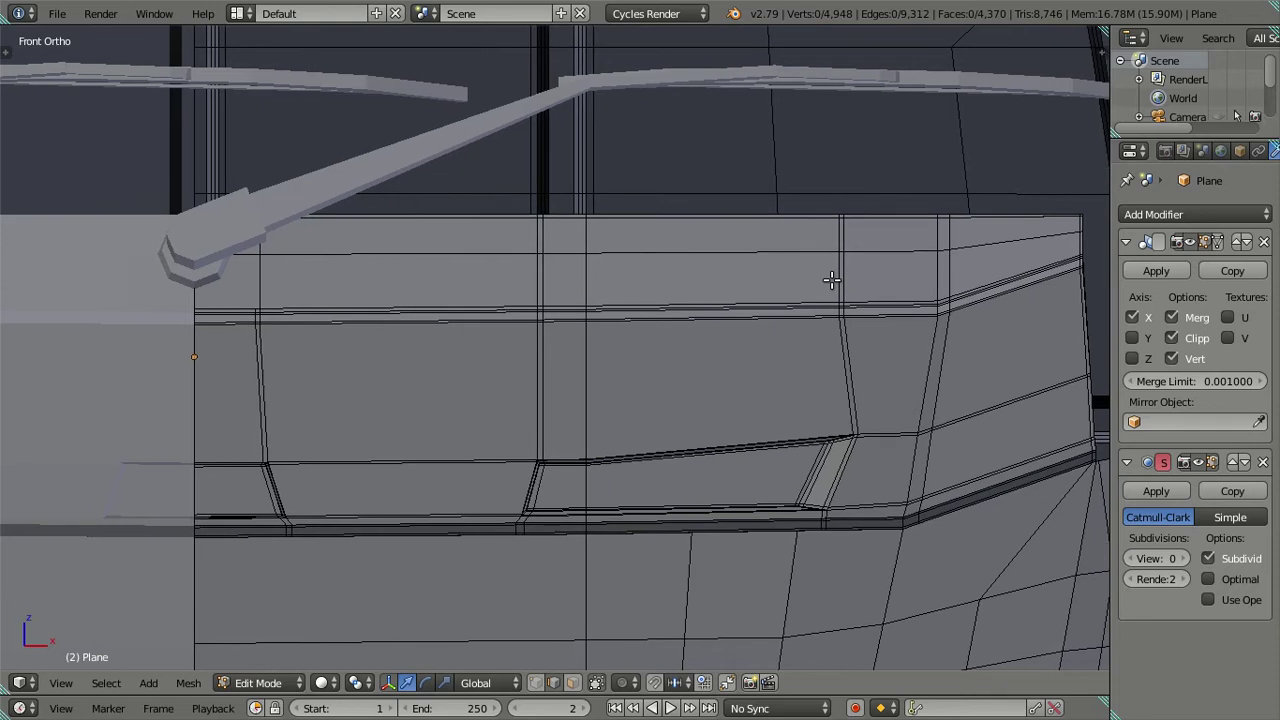
pyautogui.scroll(1, 586, 360)
pyautogui.scroll(3, 586, 360)
pyautogui.scroll(3, 486, 374)
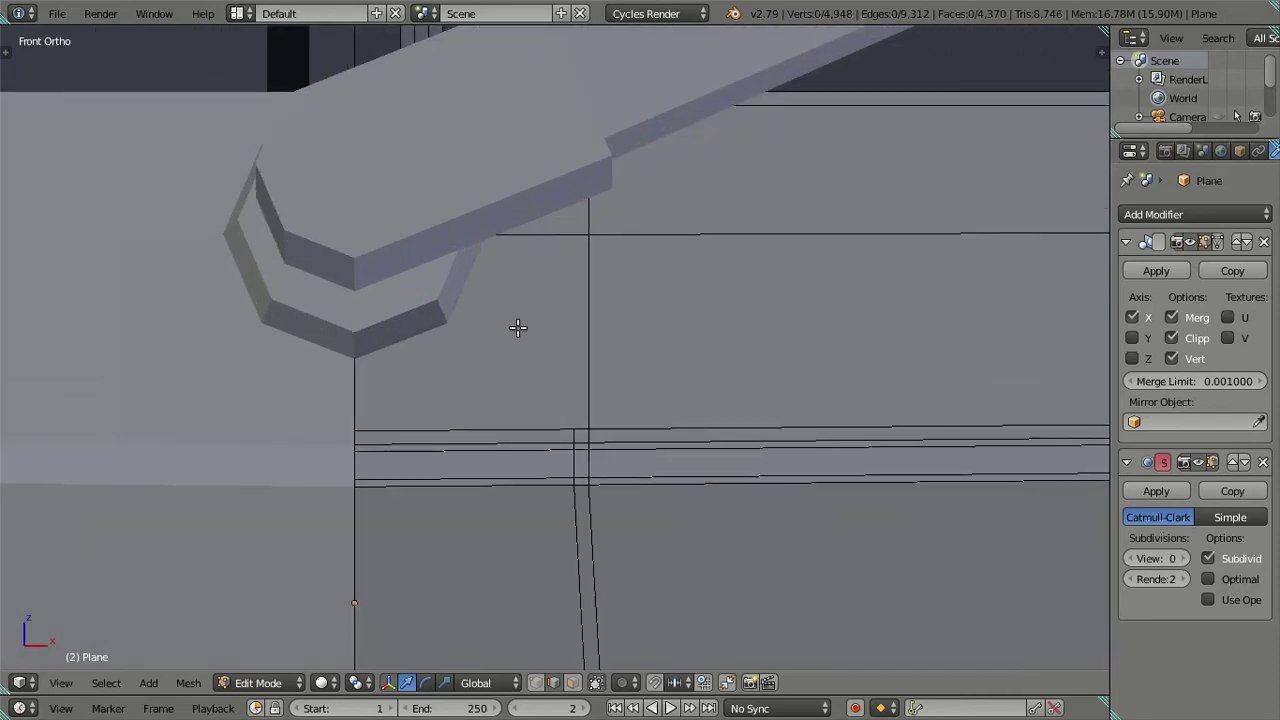
pyautogui.scroll(2, 517, 329)
pyautogui.scroll(1, 539, 245)
pyautogui.hotkey('ctrl', 'r')
pyautogui.scroll(1, 518, 194)
pyautogui.scroll(4, 518, 194)
pyautogui.scroll(3, 518, 194)
pyautogui.scroll(3, 518, 194)
pyautogui.scroll(3, 518, 194)
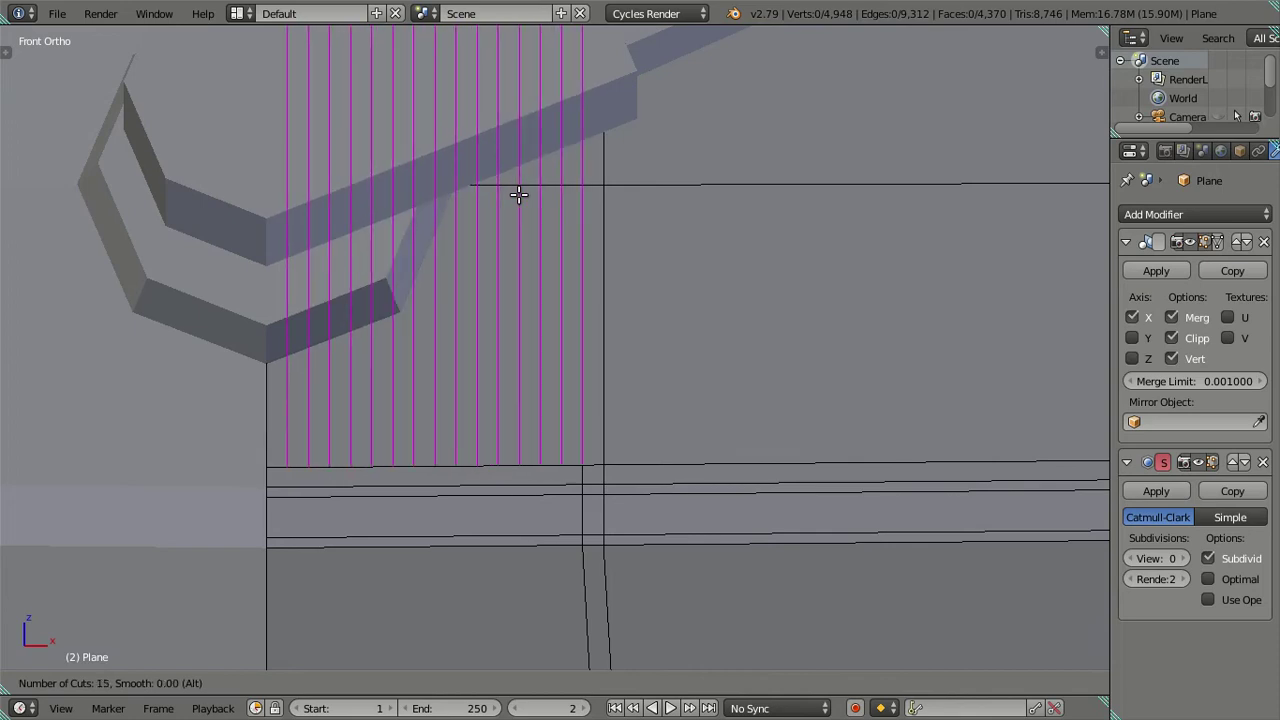
pyautogui.click(518, 194)
pyautogui.rightClick(518, 194)
pyautogui.press('a')
pyautogui.scroll(-4, 540, 270)
# Step: Hide both wiper arms in Object Mode, then enter Edit Mode on the truck body
pyautogui.press('Tab')
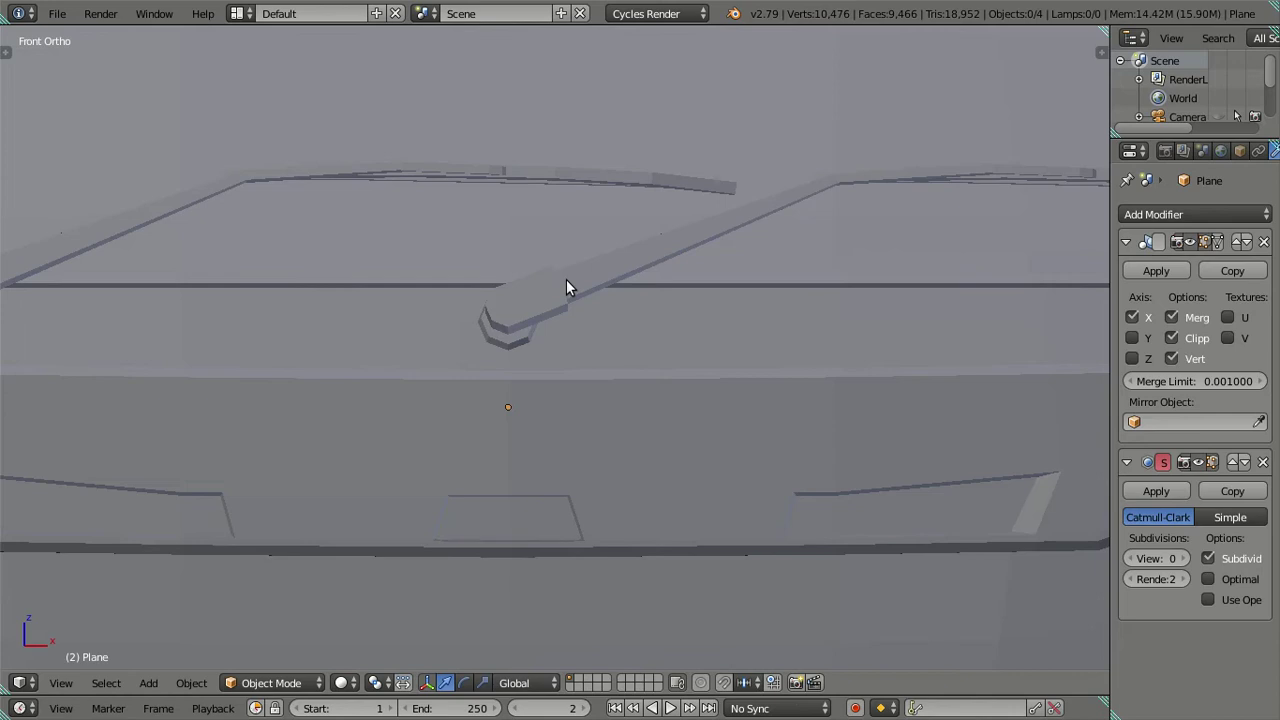
pyautogui.rightClick(566, 283)
pyautogui.scroll(-3, 566, 283)
pyautogui.press('h')
pyautogui.rightClick(311, 281)
pyautogui.press('h')
pyautogui.rightClick(720, 371)
pyautogui.scroll(-4, 720, 371)
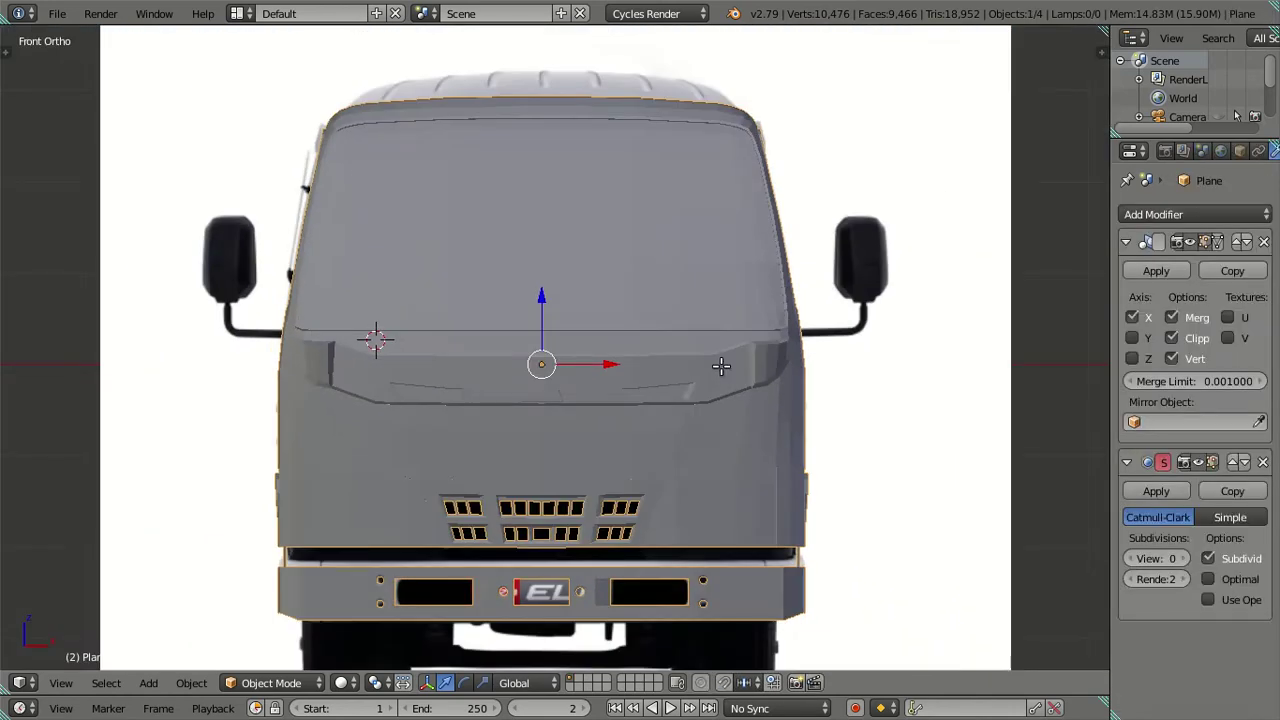
pyautogui.press('Tab')
# Step: Zoom in on the hood corner, then select the linked hood region and hide it
pyautogui.scroll(4, 774, 365)
pyautogui.press('a')
pyautogui.scroll(3, 691, 360)
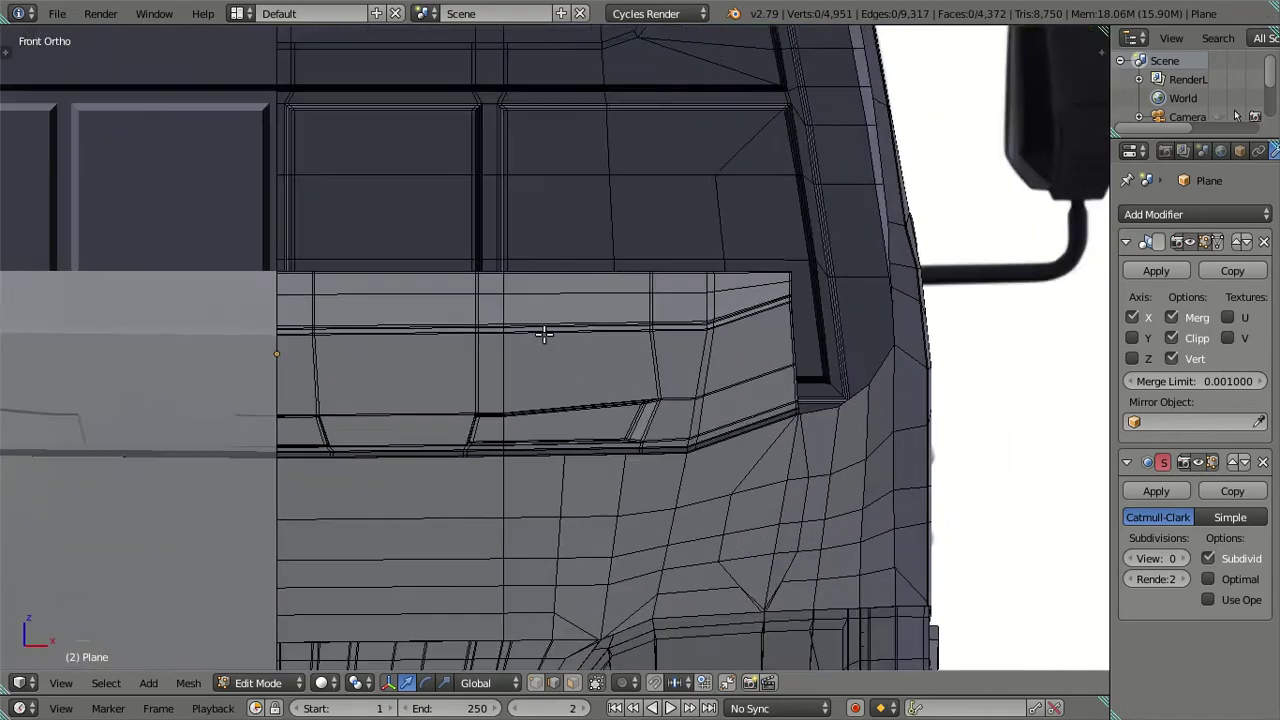
pyautogui.scroll(1, 543, 334)
pyautogui.scroll(1, 506, 297)
pyautogui.moveTo(568, 213)
pyautogui.mouseDown(button='middle')
pyautogui.moveTo(500, 251)
pyautogui.moveTo(443, 251)
pyautogui.moveTo(414, 271)
pyautogui.mouseUp(button='middle')
pyautogui.scroll(2, 543, 316)
pyautogui.scroll(2, 543, 316)
pyautogui.scroll(2, 440, 426)
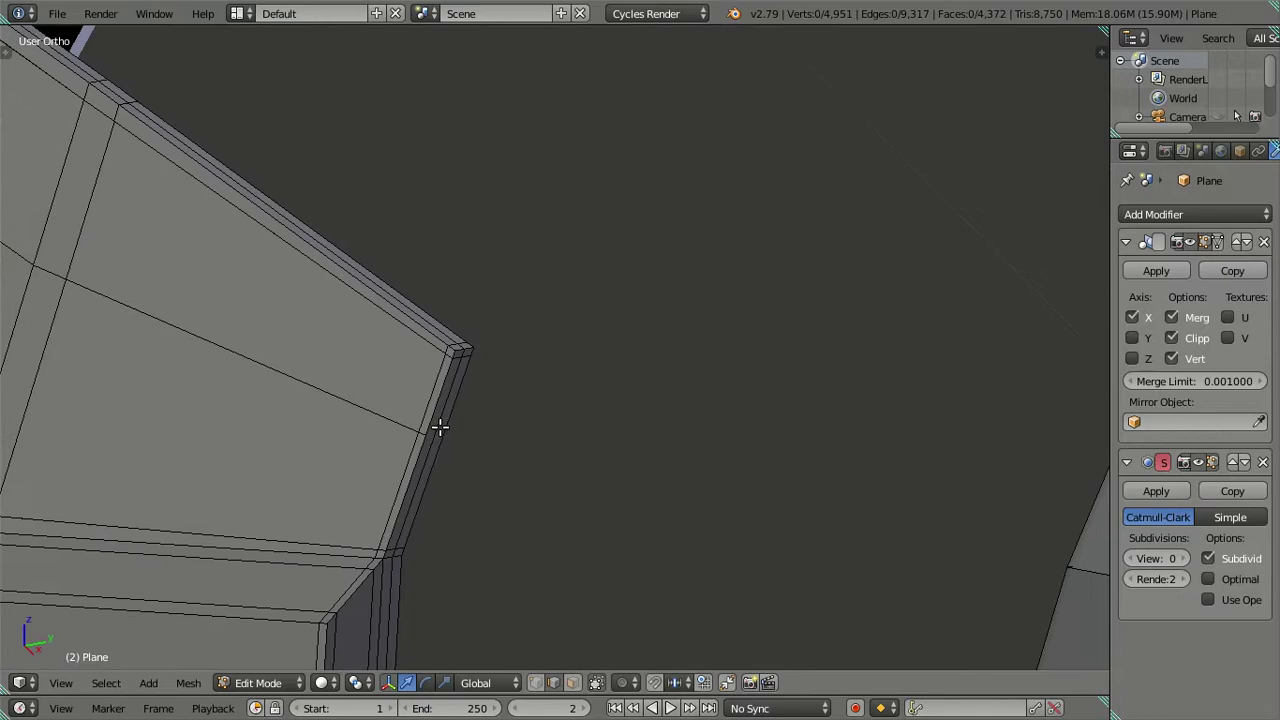
pyautogui.moveTo(440, 426); pyautogui.dragTo(603, 266, button='middle')
pyautogui.press('z')
pyautogui.press('Tab')
pyautogui.press('Tab')
pyautogui.press('l')
pyautogui.press('a')
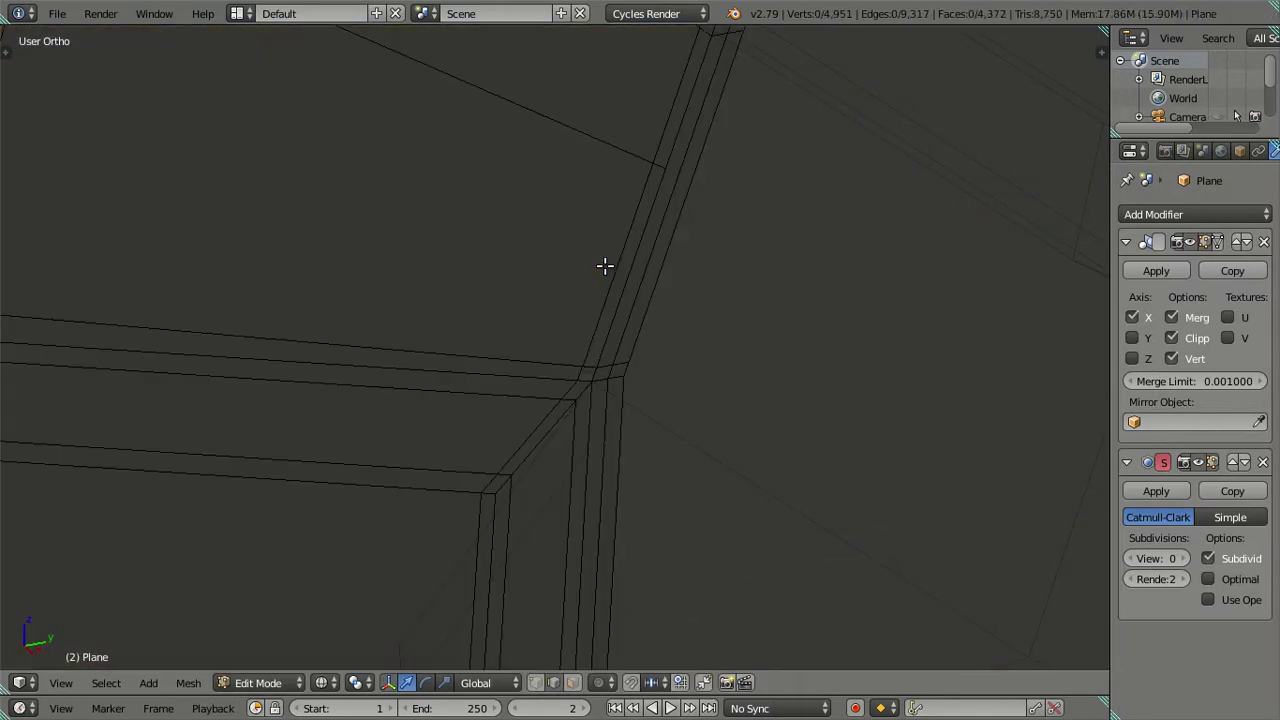
pyautogui.press('z')
pyautogui.keyDown('shift'); pyautogui.moveTo(600, 290); pyautogui.dragTo(600, 348, button='middle'); pyautogui.keyUp('shift')
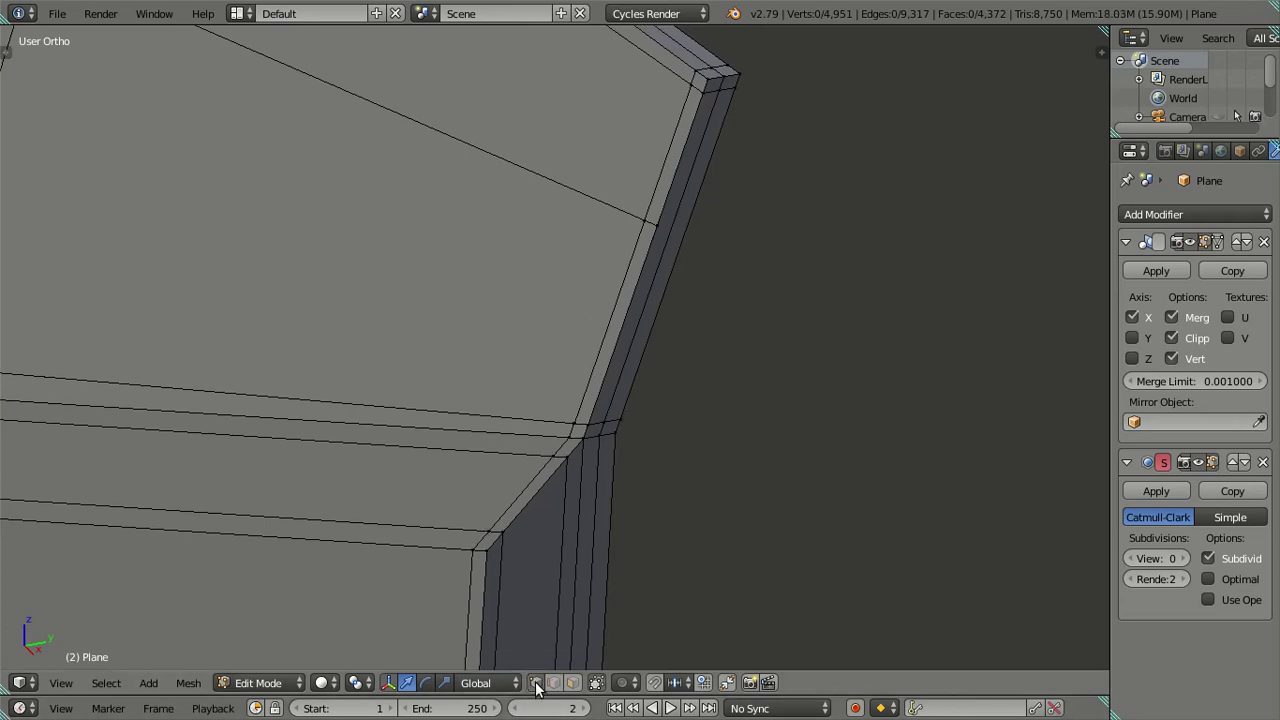
pyautogui.keyDown('shift'); pyautogui.moveTo(645, 280); pyautogui.dragTo(560, 447, button='middle'); pyautogui.keyUp('shift')
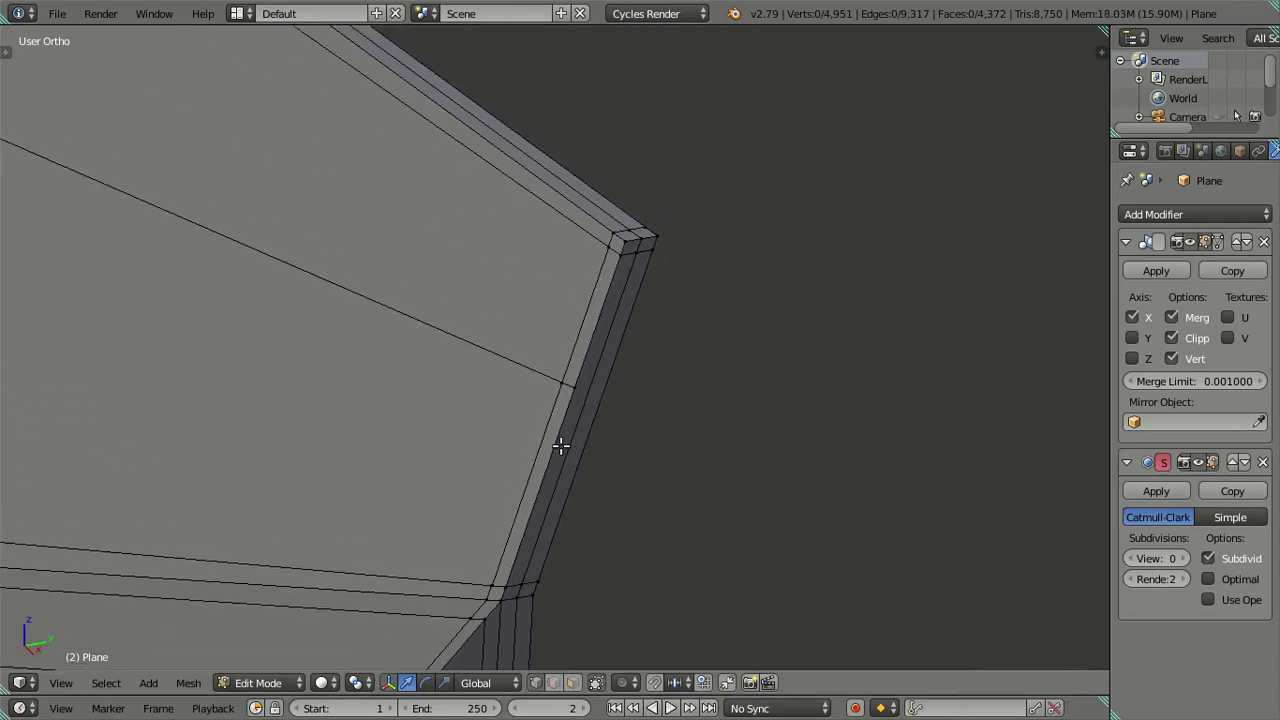
pyautogui.hotkey('ctrl', 'l')
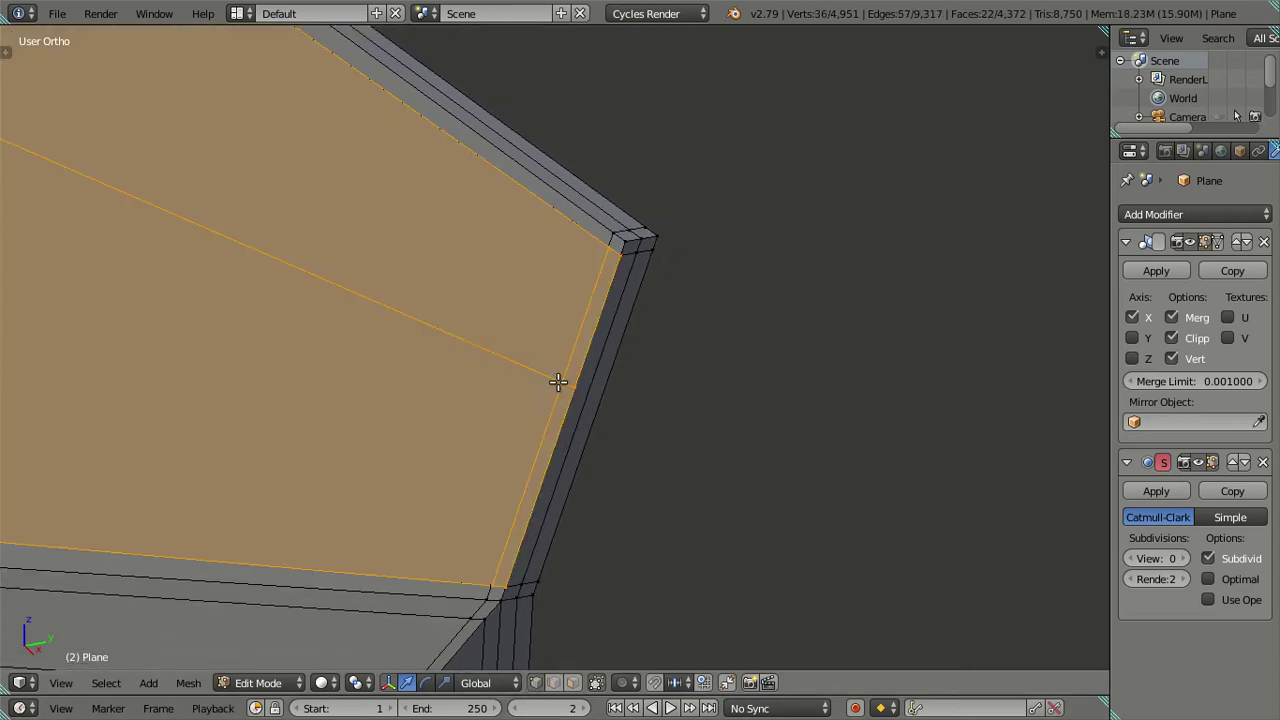
pyautogui.press('h')
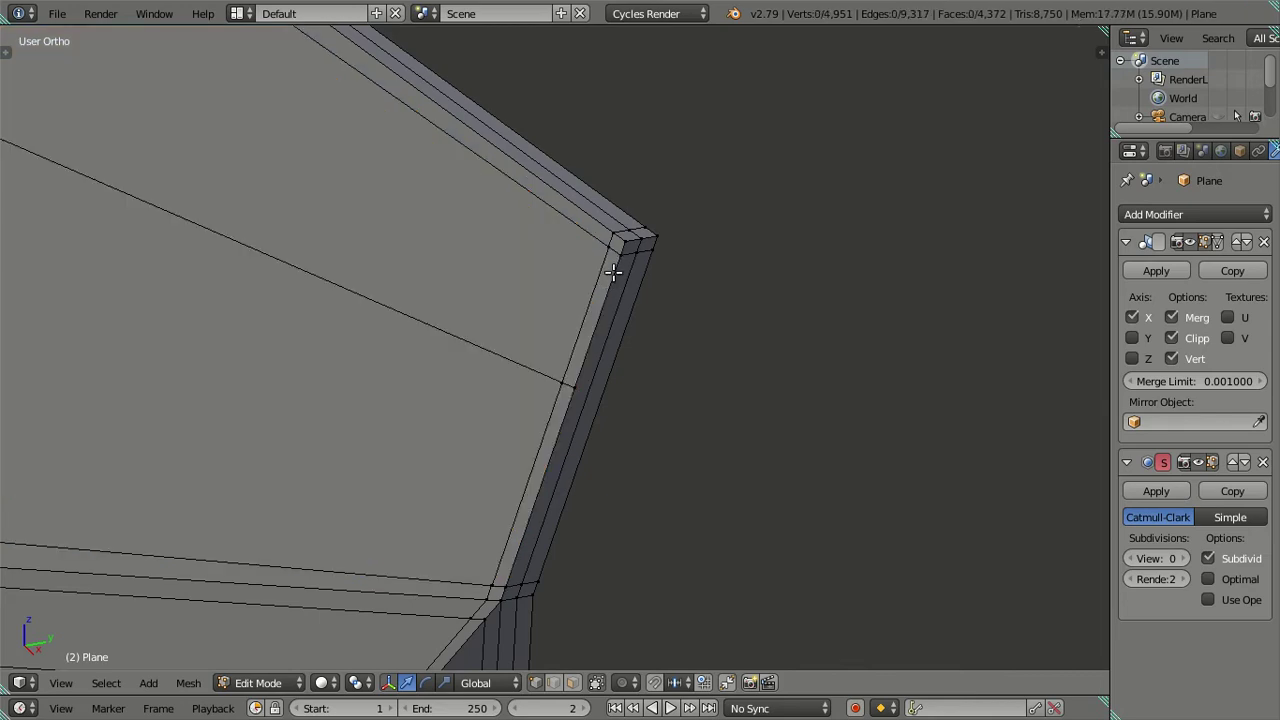
# Step: In wireframe, circle-select the doubled vertices at the corner and merge them At Center
pyautogui.keyDown('shift'); pyautogui.moveTo(601, 325); pyautogui.dragTo(508, 394, button='middle'); pyautogui.keyUp('shift')
pyautogui.scroll(2, 472, 416)
pyautogui.press('z')
pyautogui.press('c')
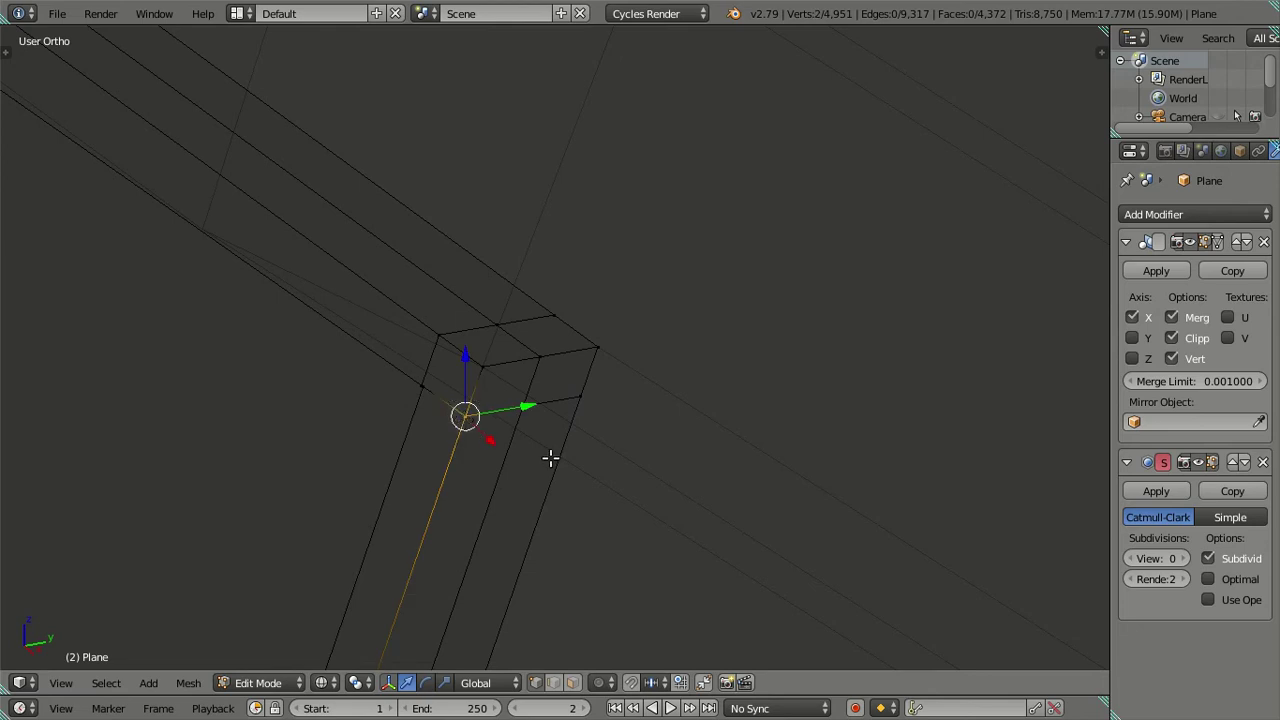
pyautogui.hotkey('alt', 'm')
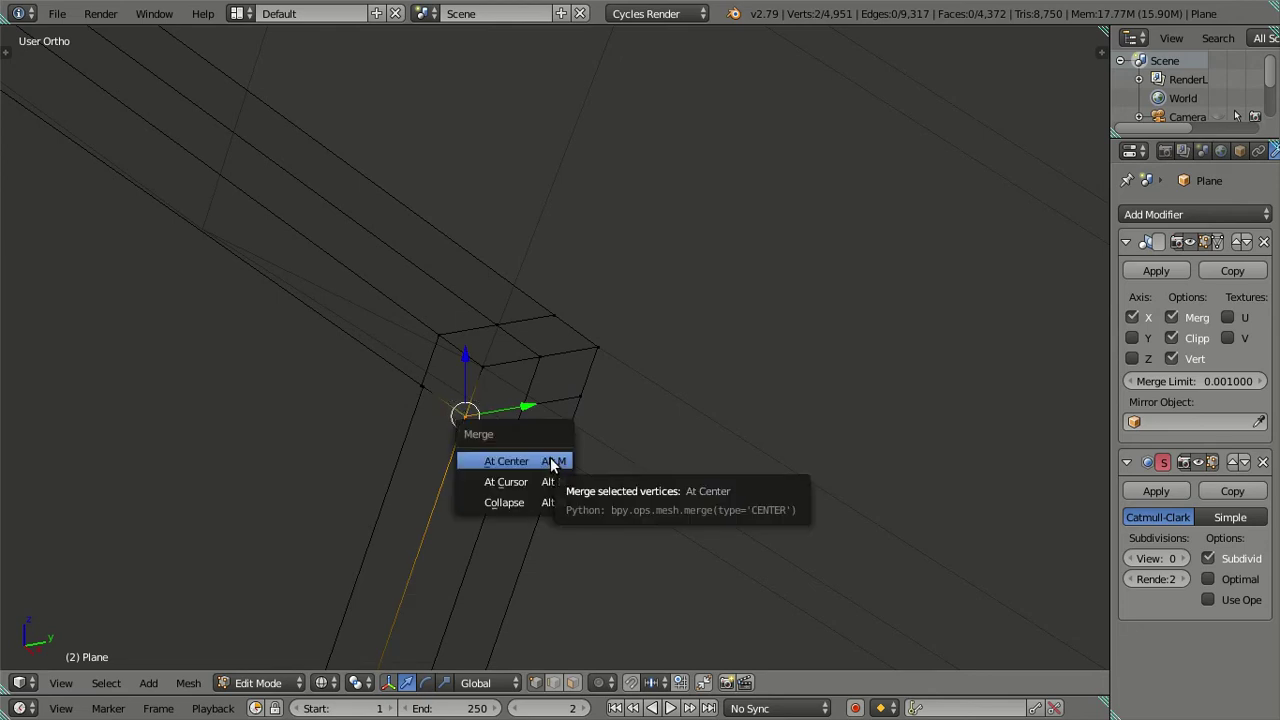
pyautogui.click(552, 458)
# Step: Add the second vertex of the next doubled pair and merge them At Last
pyautogui.scroll(3, 422, 430)
pyautogui.keyDown('shift'); pyautogui.moveTo(422, 430); pyautogui.dragTo(586, 400, button='middle'); pyautogui.keyUp('shift')
pyautogui.scroll(3, 480, 429)
pyautogui.scroll(2, 482, 428)
pyautogui.rightClick(409, 419)
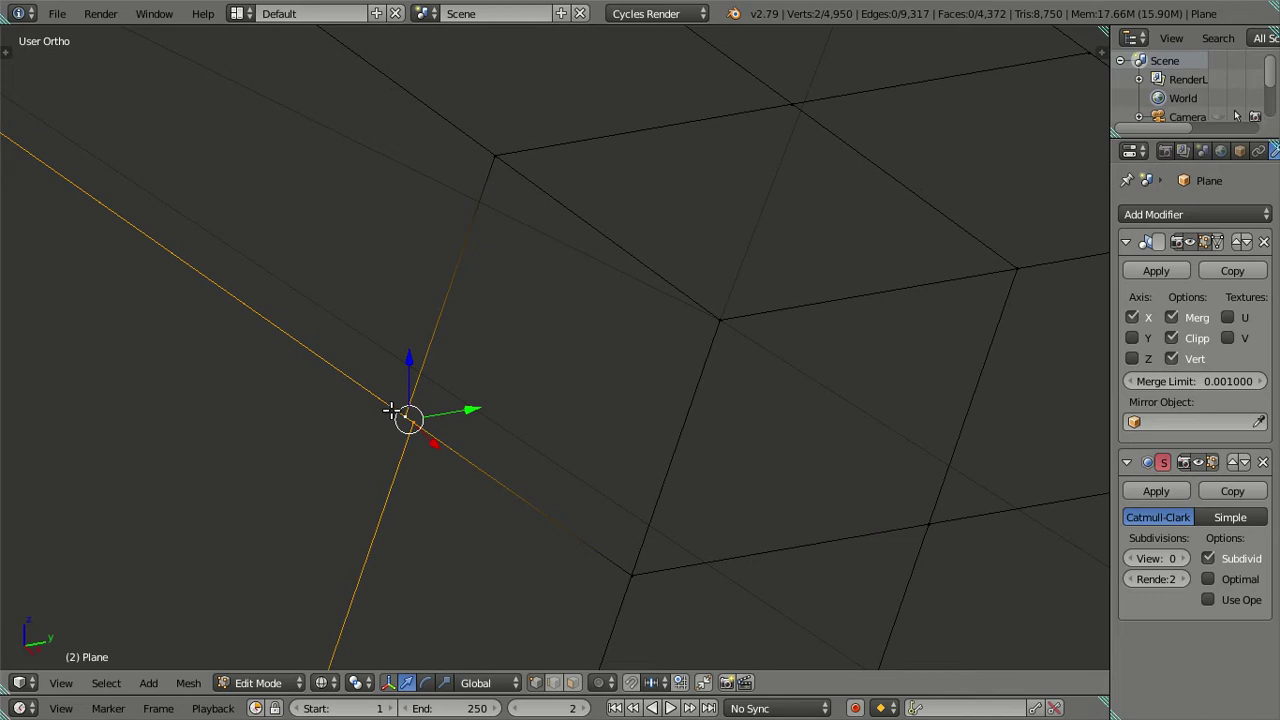
pyautogui.hotkey('alt', 'm')
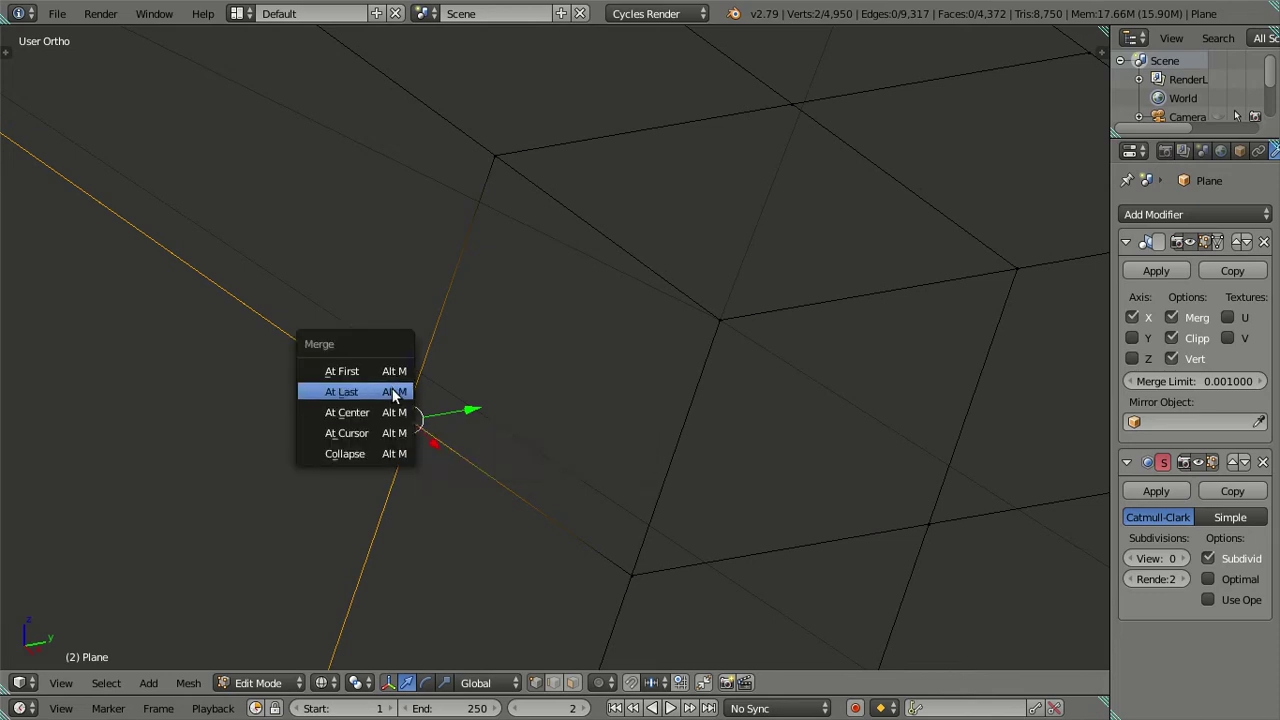
pyautogui.click(392, 389)
# Step: Select the extra edge loop along the cab frame and dissolve its edges
pyautogui.press('a')
pyautogui.scroll(-4, 391, 386)
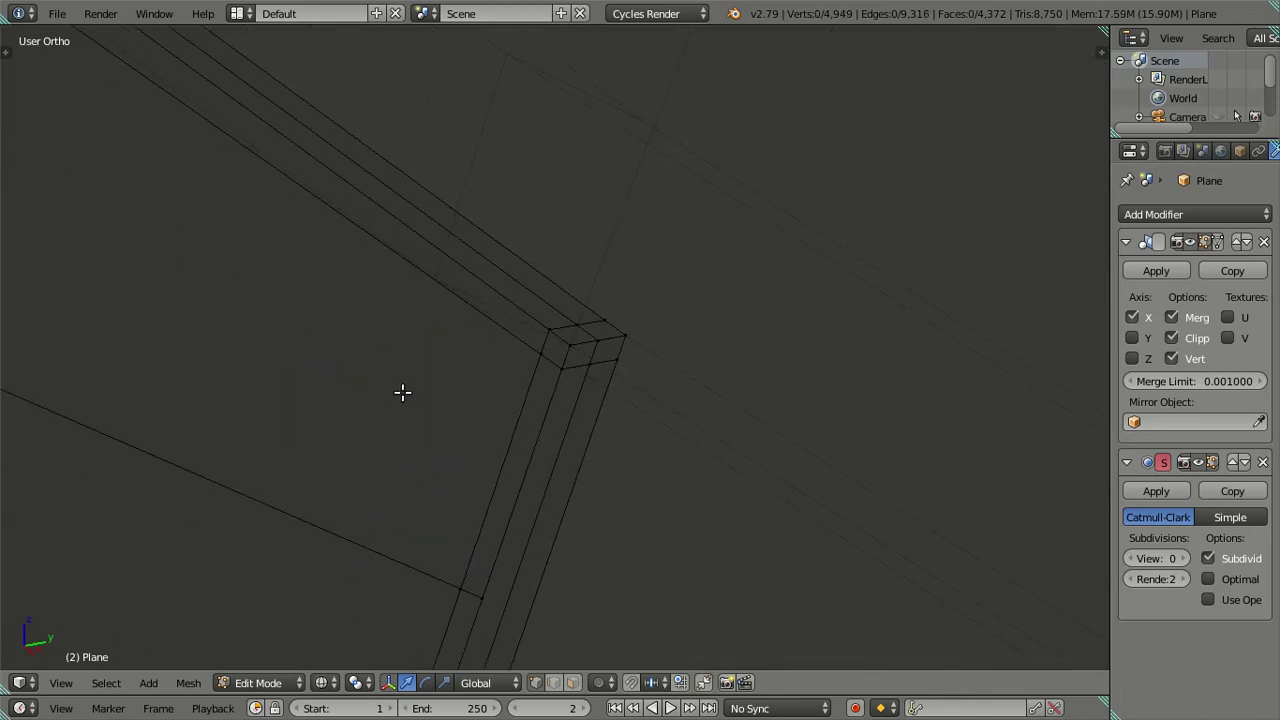
pyautogui.scroll(5, 613, 326)
pyautogui.scroll(-2, 656, 363)
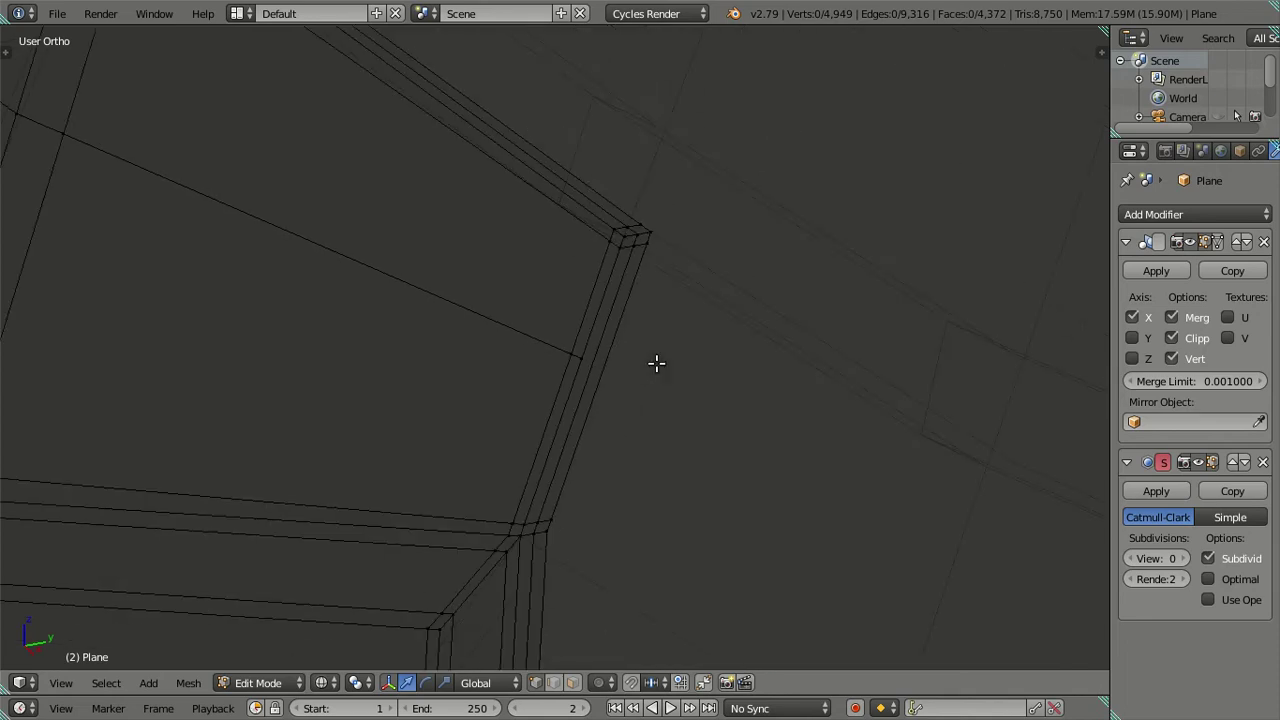
pyautogui.scroll(-1, 656, 363)
pyautogui.keyDown('alt'); pyautogui.rightClick(455, 309); pyautogui.keyUp('alt')
pyautogui.press('x')
pyautogui.click(795, 341)
# Step: Select the doubled vertices at the frame corner and merge them At Center
pyautogui.scroll(-2, 622, 396)
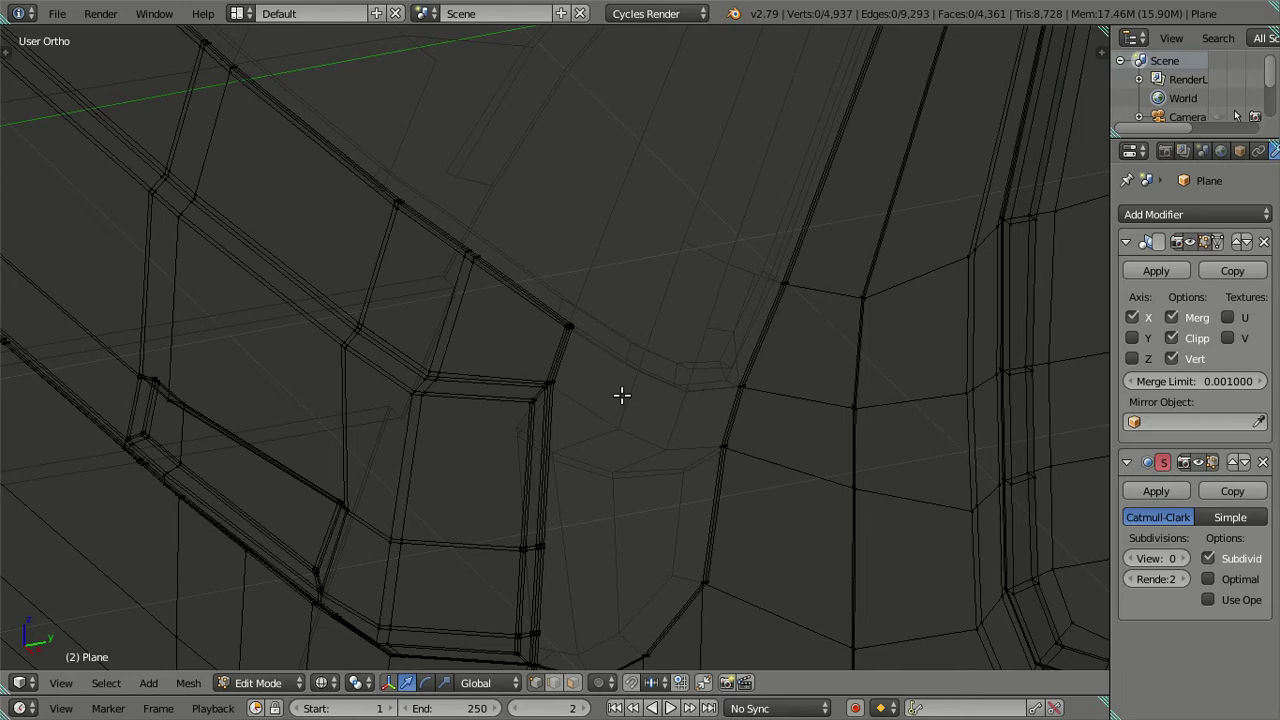
pyautogui.press('z')
pyautogui.scroll(3, 622, 396)
pyautogui.scroll(2, 622, 396)
pyautogui.press('z')
pyautogui.scroll(3, 593, 294)
pyautogui.press('a')
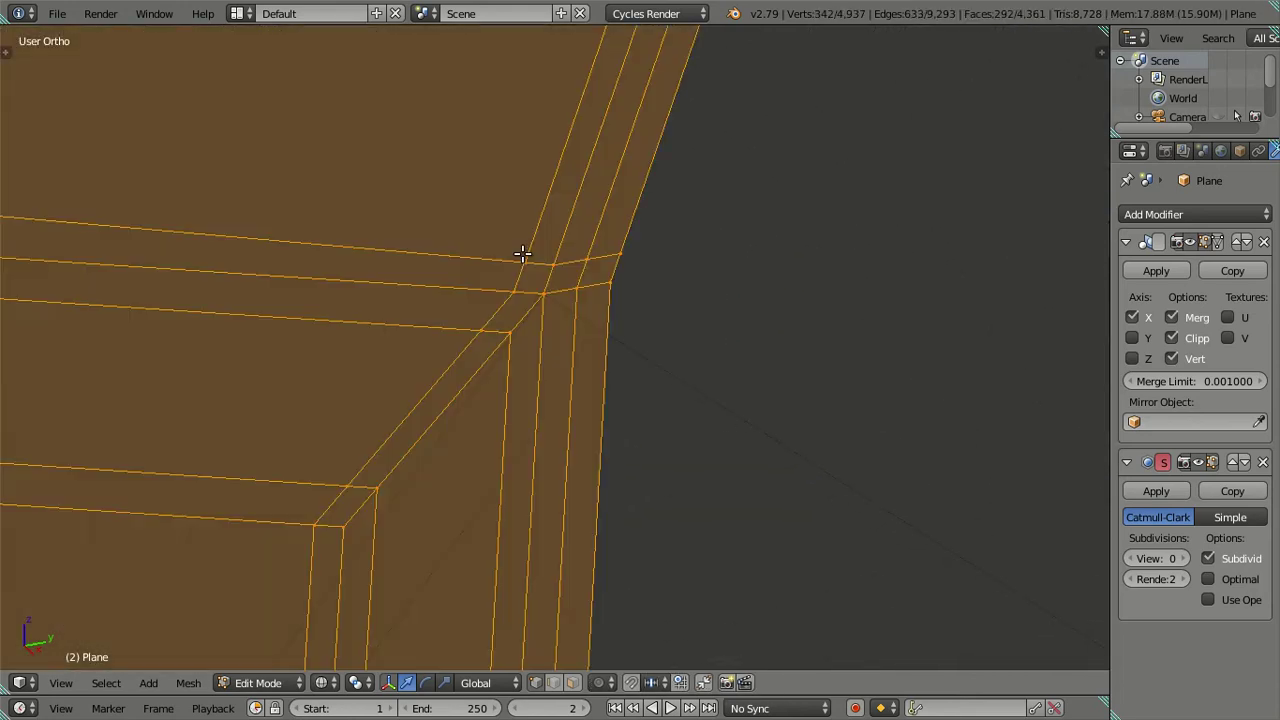
pyautogui.press('a')
pyautogui.scroll(2, 527, 269)
pyautogui.moveTo(527, 269)
pyautogui.mouseDown(button='middle')
pyautogui.moveTo(557, 402)
pyautogui.moveTo(538, 367)
pyautogui.mouseUp(button='middle')
pyautogui.rightClick(525, 420)
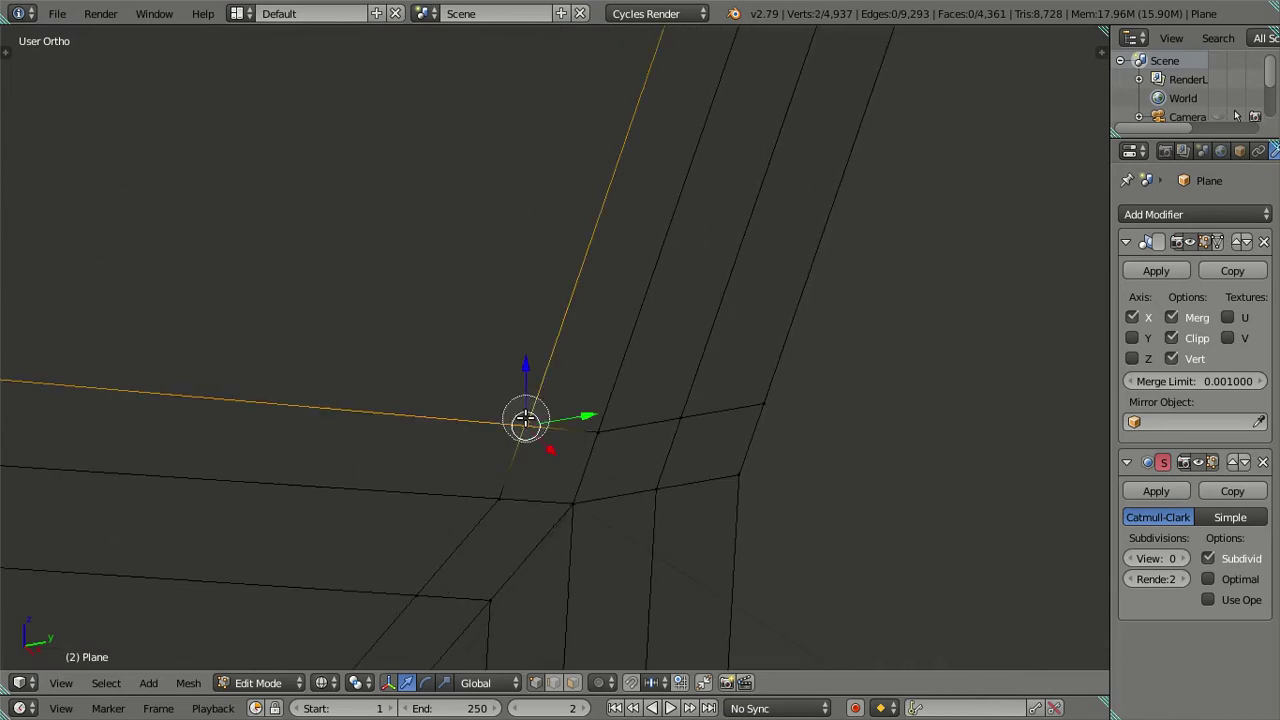
pyautogui.hotkey('alt', 'm')
pyautogui.click(531, 409)
# Step: In solid view, zoom in and select the next doubled corner vertex
pyautogui.moveTo(530, 412); pyautogui.dragTo(511, 377, button='middle')
pyautogui.press('a')
pyautogui.press('z')
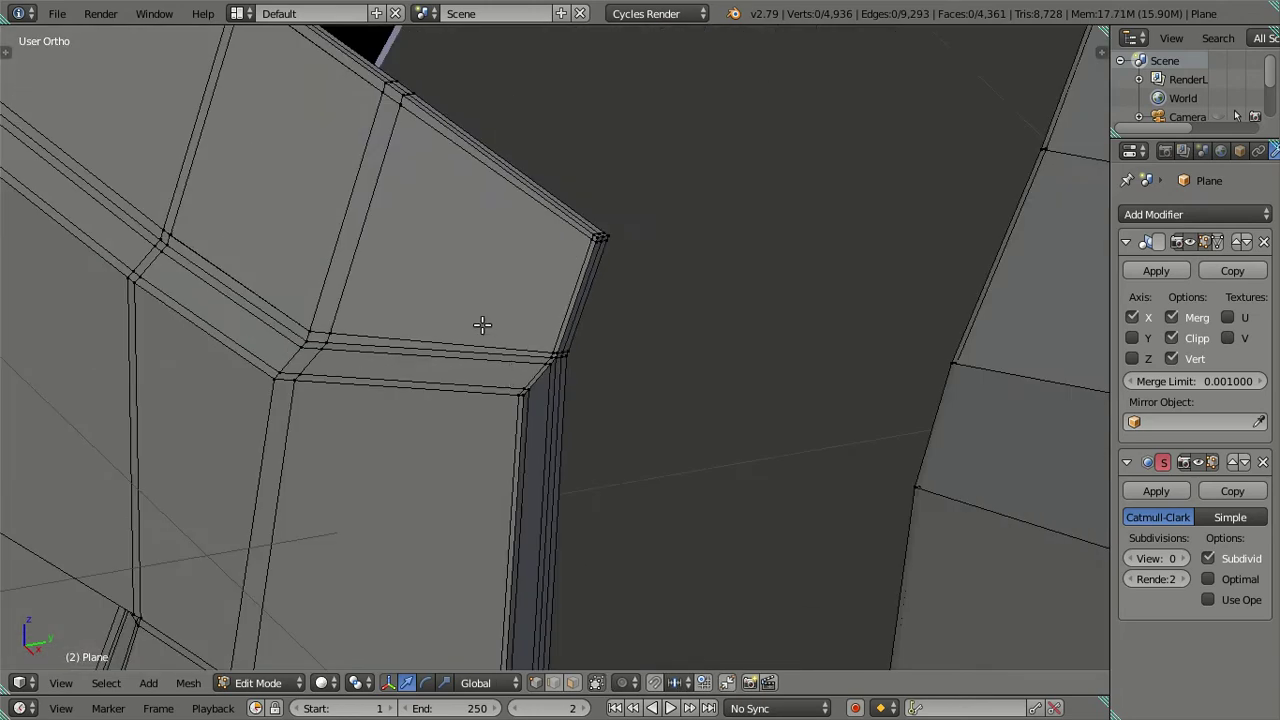
pyautogui.scroll(2, 460, 312)
pyautogui.scroll(2, 771, 371)
pyautogui.scroll(2, 580, 449)
pyautogui.scroll(3, 521, 464)
pyautogui.scroll(2, 521, 464)
pyautogui.scroll(2, 606, 354)
pyautogui.scroll(2, 751, 234)
pyautogui.scroll(2, 651, 380)
pyautogui.keyDown('shift'); pyautogui.moveTo(741, 362); pyautogui.dragTo(627, 424, button='middle'); pyautogui.keyUp('shift')
pyautogui.rightClick(697, 372)
# Step: Merge the selected corner vertex pair At Center and clear the selection
pyautogui.hotkey('alt', 'm')
pyautogui.click(680, 370)
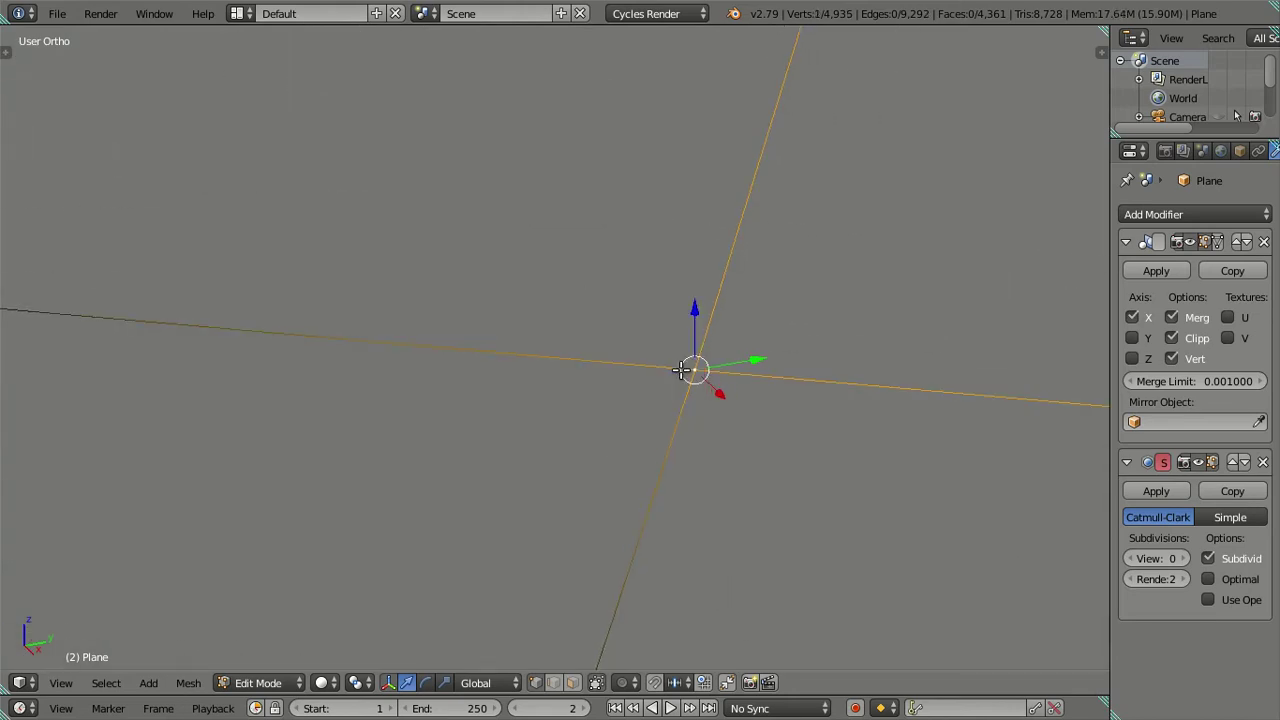
pyautogui.hotkey('alt', 'm')
pyautogui.click(680, 351)
pyautogui.scroll(3, 451, 360)
pyautogui.scroll(2, 451, 360)
pyautogui.press('a')
pyautogui.scroll(2, 430, 370)
pyautogui.scroll(2, 500, 395)
# Step: In wireframe, select the doubled vertex at a pillar crossing and merge it At Center
pyautogui.press('z')
pyautogui.scroll(1, 585, 415)
pyautogui.press('v')
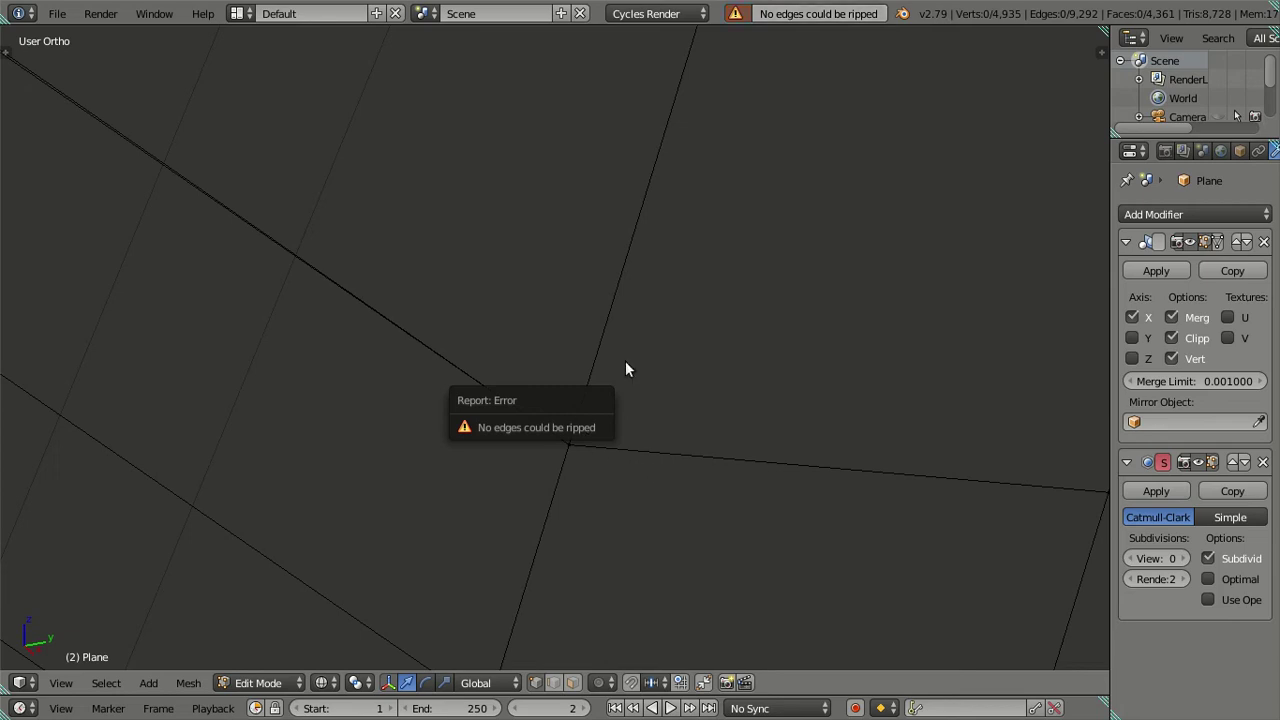
pyautogui.rightClick(569, 443)
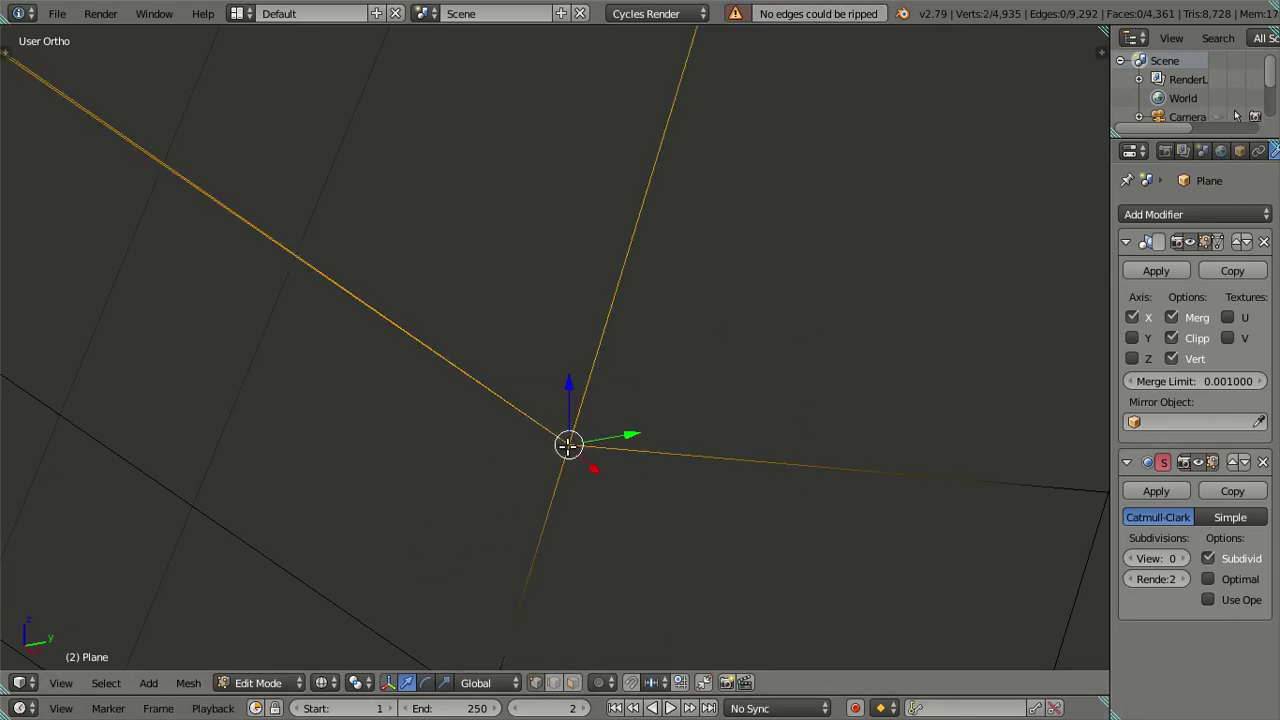
pyautogui.hotkey('alt', 'm')
pyautogui.click(570, 452)
# Step: Orbit to the edge strip and merge the crossing vertex pair At Last
pyautogui.scroll(3, 569, 443)
pyautogui.scroll(3, 569, 443)
pyautogui.scroll(2, 600, 340)
pyautogui.press('z')
pyautogui.moveTo(636, 242); pyautogui.dragTo(551, 406, button='middle')
pyautogui.scroll(3, 557, 300)
pyautogui.scroll(-2, 494, 491)
pyautogui.press('z')
pyautogui.rightClick(616, 267)
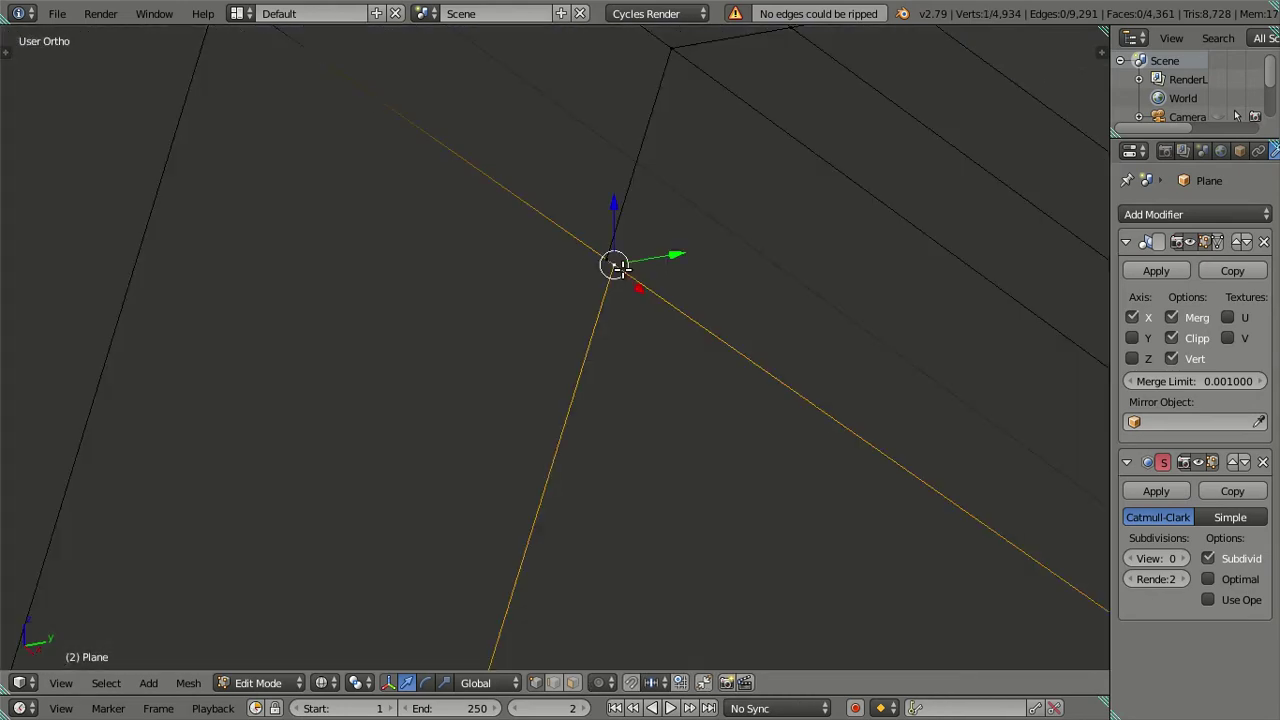
pyautogui.hotkey('alt', 'm')
pyautogui.press('Escape')
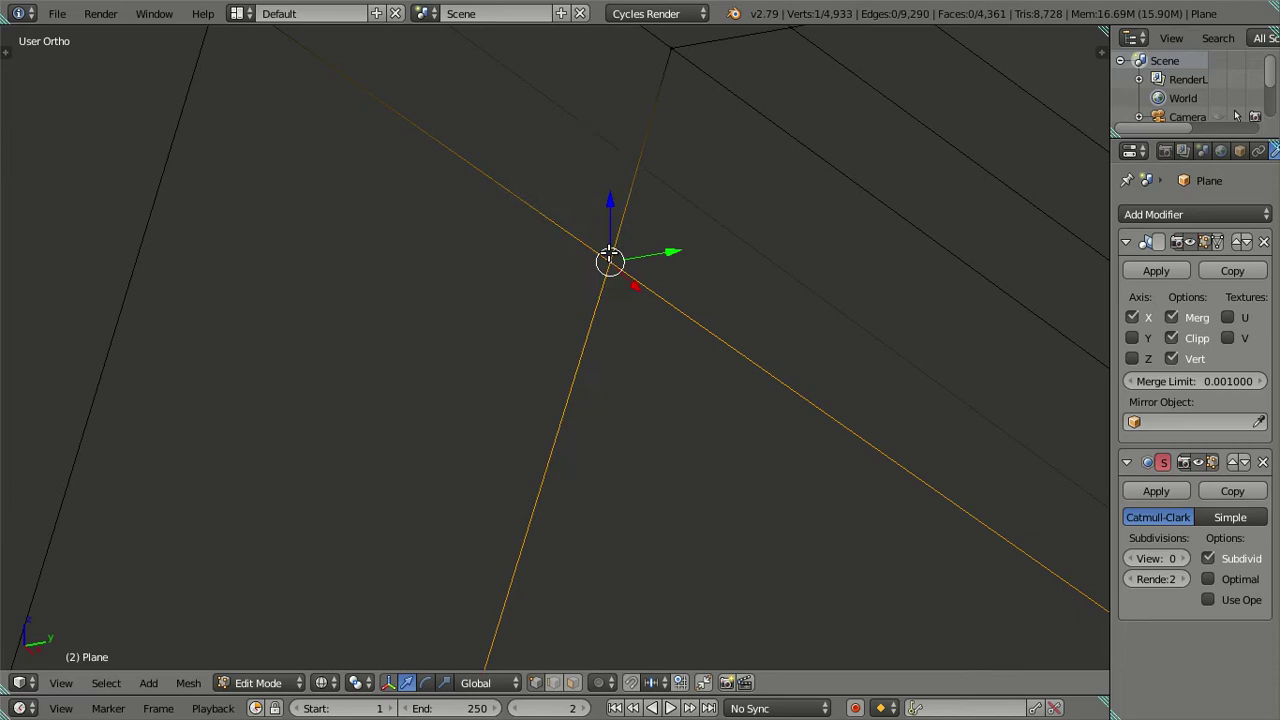
pyautogui.hotkey('alt', 'm')
pyautogui.click(562, 232)
pyautogui.scroll(-4, 410, 288)
pyautogui.press('a')
# Step: Merge the doubled vertices at the next crossing At Center
pyautogui.scroll(5, 483, 271)
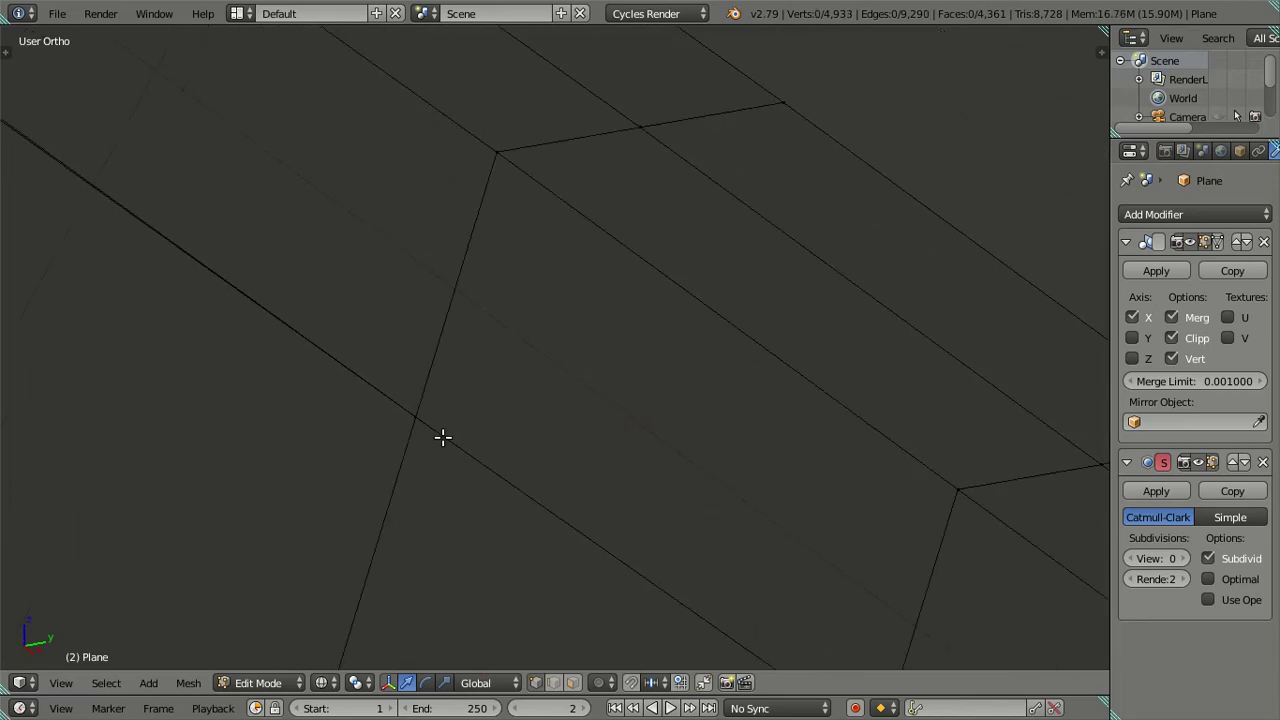
pyautogui.rightClick(414, 424)
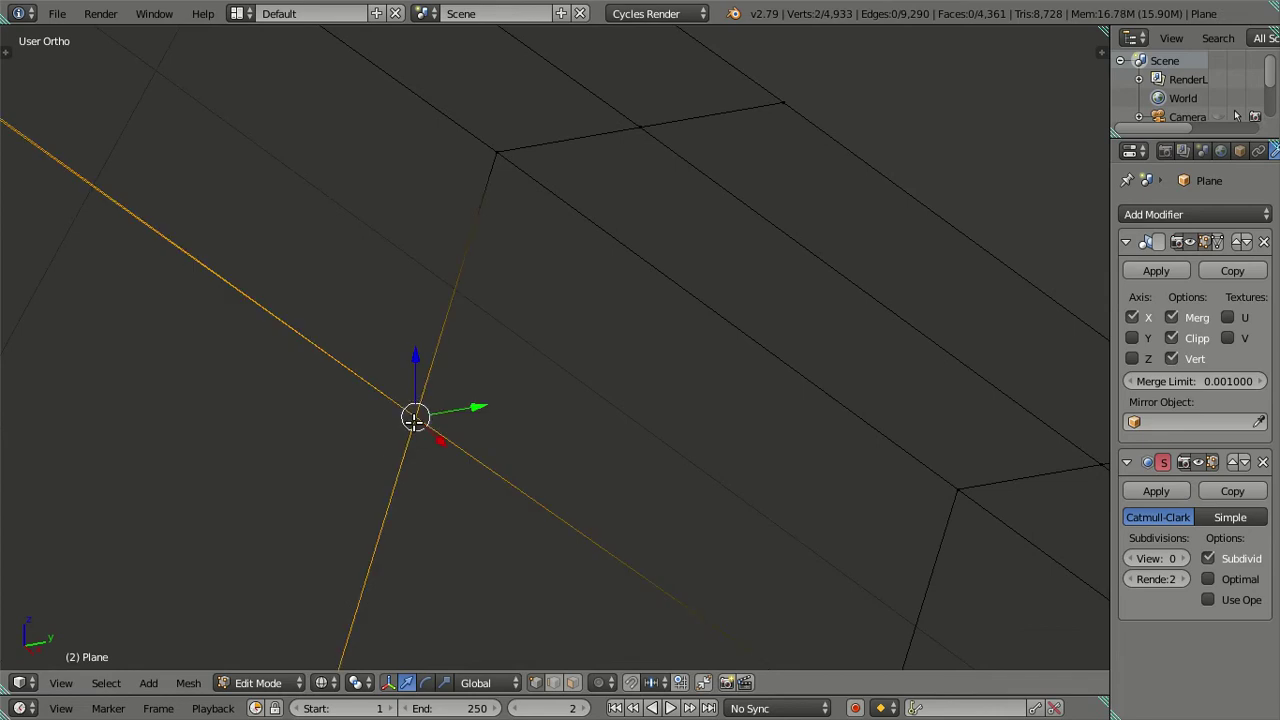
pyautogui.hotkey('alt', 'm')
pyautogui.click(414, 425)
pyautogui.press('a')
# Step: Select another crossing's two vertices and merge them At Last instead of At Center
pyautogui.scroll(3, 366, 423)
pyautogui.press('z')
pyautogui.moveTo(280, 427)
pyautogui.mouseDown(button='middle')
pyautogui.moveTo(343, 406)
pyautogui.moveTo(391, 480)
pyautogui.moveTo(463, 517)
pyautogui.moveTo(441, 443)
pyautogui.moveTo(717, 274)
pyautogui.moveTo(511, 370)
pyautogui.mouseUp(button='middle')
pyautogui.press('z')
pyautogui.scroll(2, 711, 287)
pyautogui.scroll(2, 509, 365)
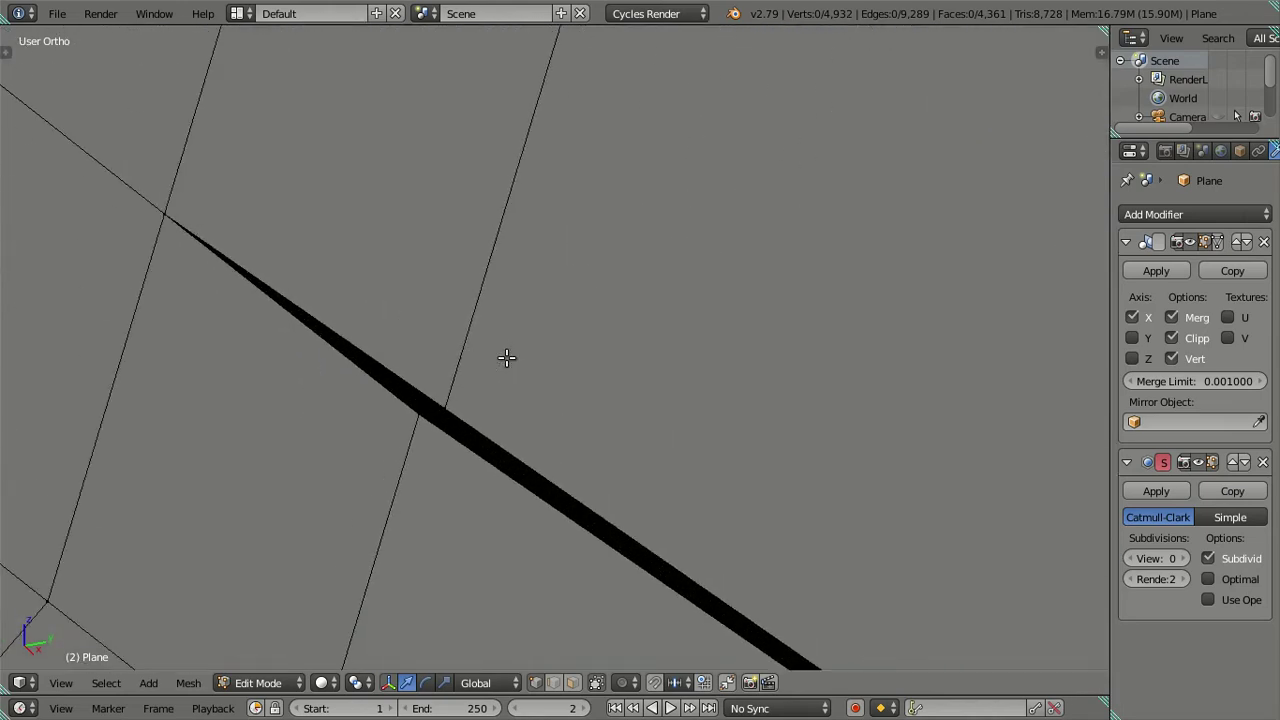
pyautogui.press('z')
pyautogui.rightClick(446, 418)
pyautogui.keyDown('shift'); pyautogui.rightClick(424, 425); pyautogui.keyUp('shift')
pyautogui.hotkey('alt', 'm')
pyautogui.click(423, 423)
pyautogui.hotkey('ctrl', 'z')
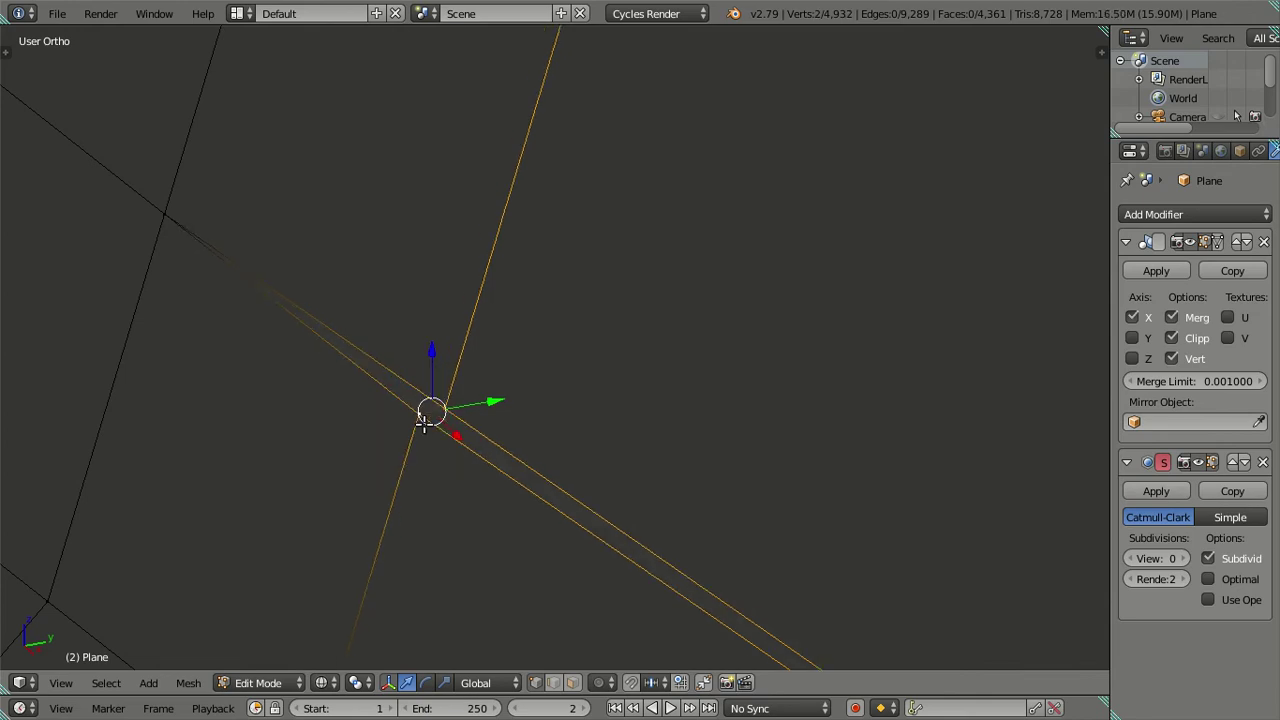
pyautogui.hotkey('alt', 'm')
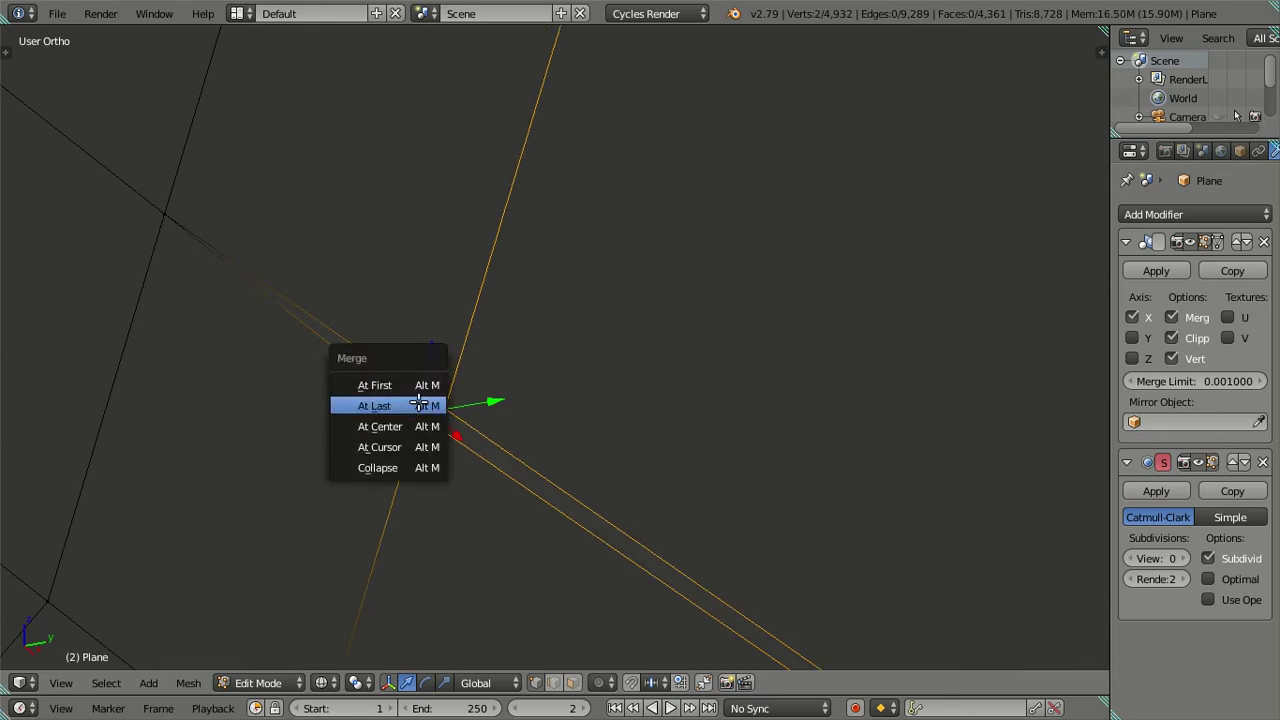
pyautogui.click(419, 405)
pyautogui.press('a')
# Step: Select the next doubled vertex and merge it At Center
pyautogui.rightClick(168, 214)
pyautogui.hotkey('alt', 'm')
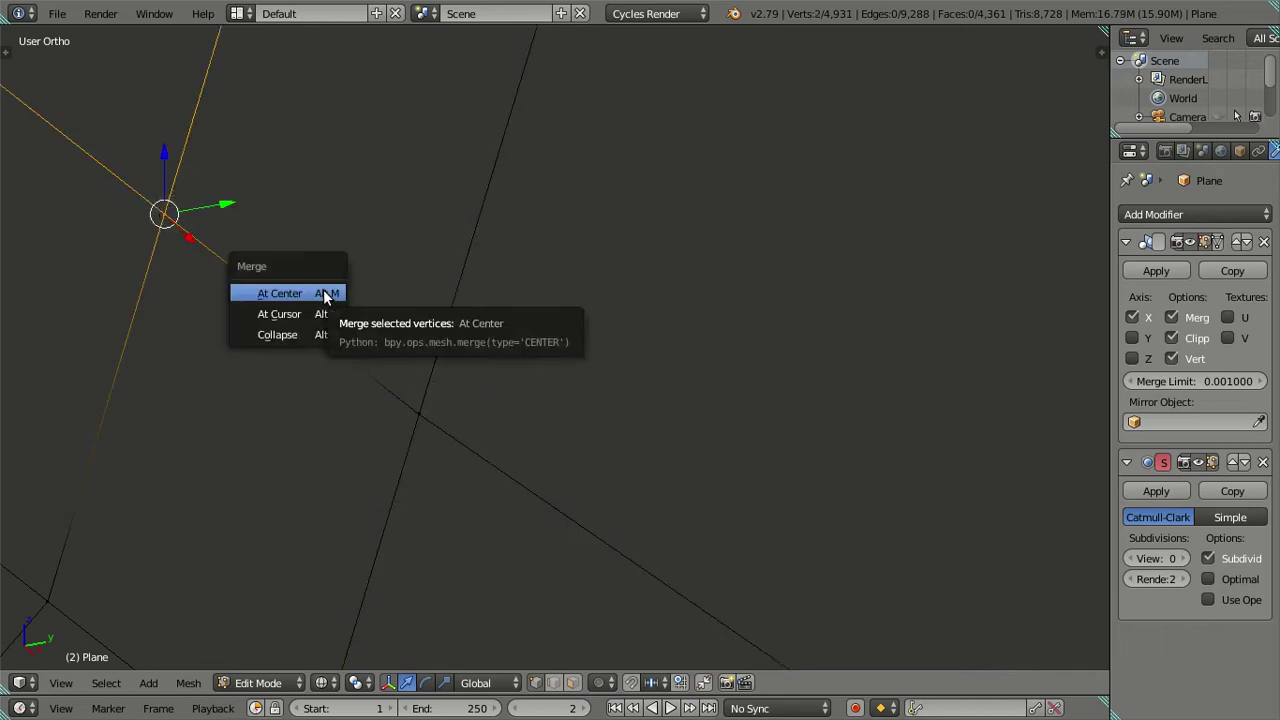
pyautogui.click(323, 289)
pyautogui.scroll(-3, 324, 290)
pyautogui.press('a')
# Step: Orbit to the doubled edges and merge that vertex pair At Last
pyautogui.scroll(3, 328, 282)
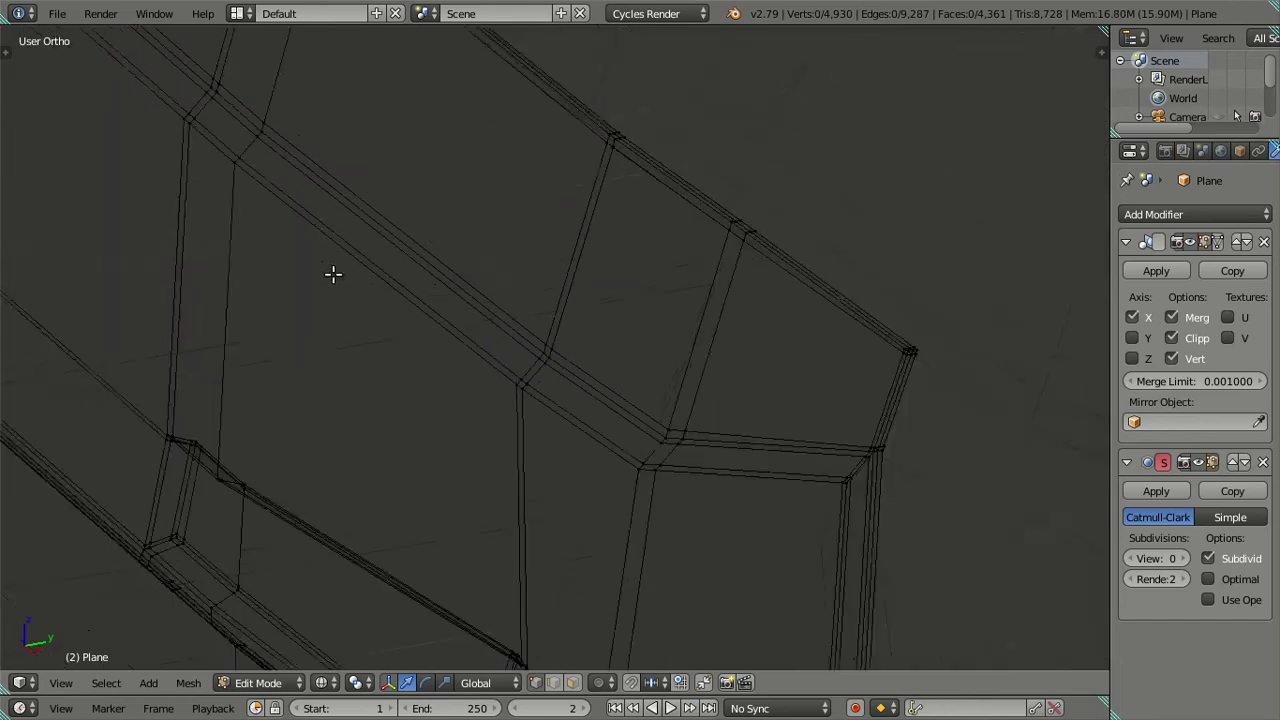
pyautogui.moveTo(331, 274)
pyautogui.mouseDown(button='middle')
pyautogui.moveTo(606, 266)
pyautogui.moveTo(592, 323)
pyautogui.moveTo(654, 140)
pyautogui.moveTo(427, 466)
pyautogui.moveTo(683, 197)
pyautogui.moveTo(589, 257)
pyautogui.mouseUp(button='middle')
pyautogui.rightClick(551, 241)
pyautogui.keyDown('shift'); pyautogui.rightClick(542, 240); pyautogui.keyUp('shift')
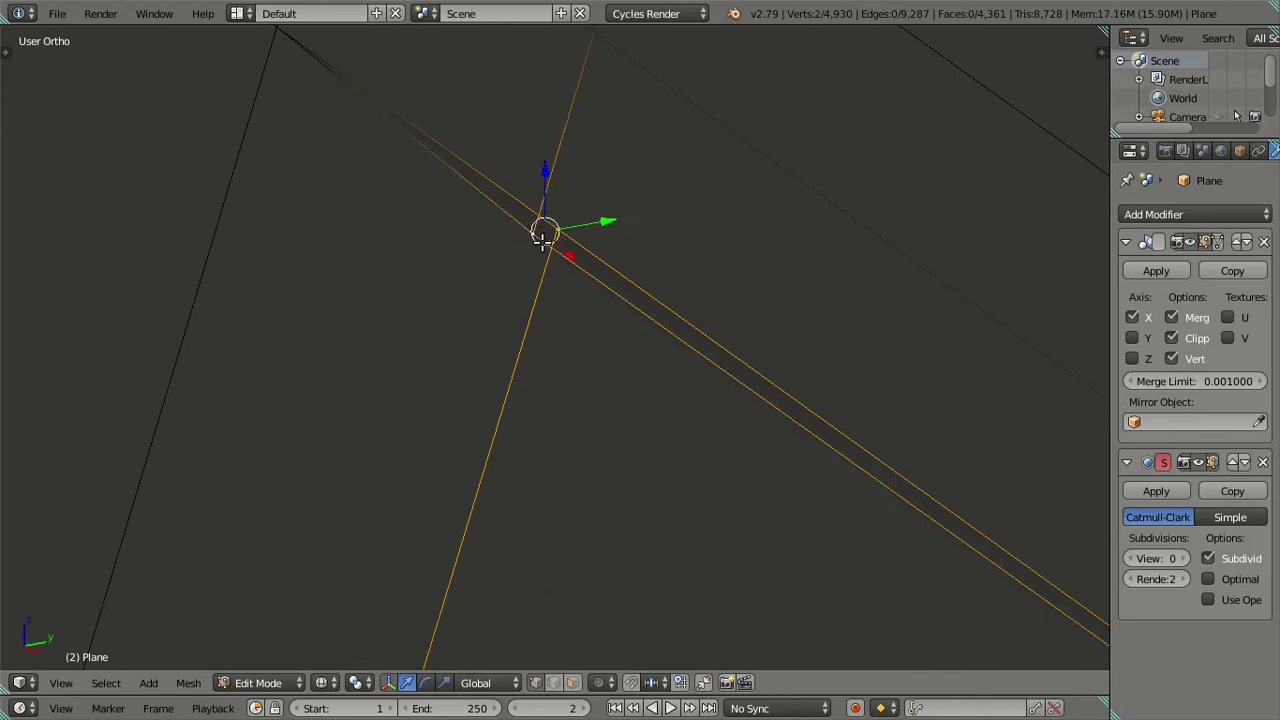
pyautogui.hotkey('alt', 'm')
pyautogui.click(541, 218)
# Step: Pan to the next crossing and circle-select its doubled vertex for merging
pyautogui.keyDown('shift'); pyautogui.moveTo(403, 163); pyautogui.dragTo(536, 544, button='middle'); pyautogui.keyUp('shift')
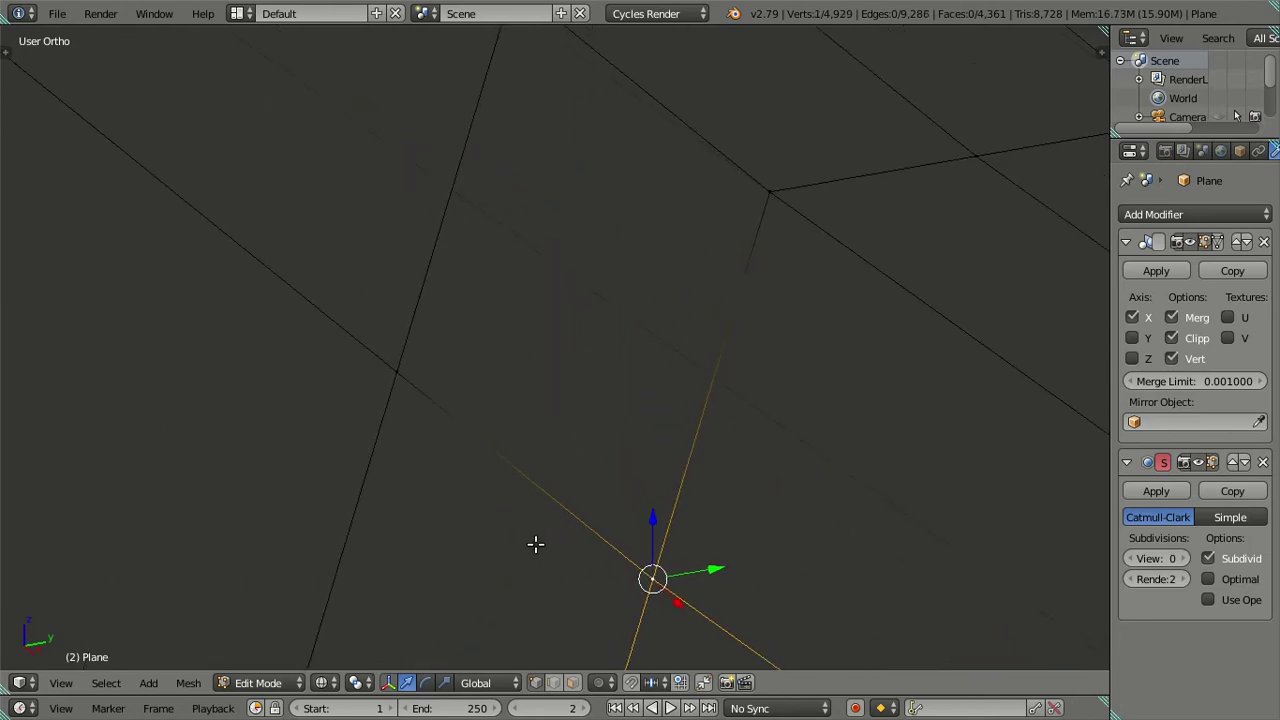
pyautogui.press('a')
pyautogui.press('c')
pyautogui.click(410, 378)
pyautogui.rightClick(408, 375)
pyautogui.hotkey('alt', 'm')
# Step: Merge the first pillar-corner vertex pair at centre, then zoom in in wireframe view
pyautogui.click(410, 378)
pyautogui.scroll(5, 409, 372)
pyautogui.scroll(2, 409, 366)
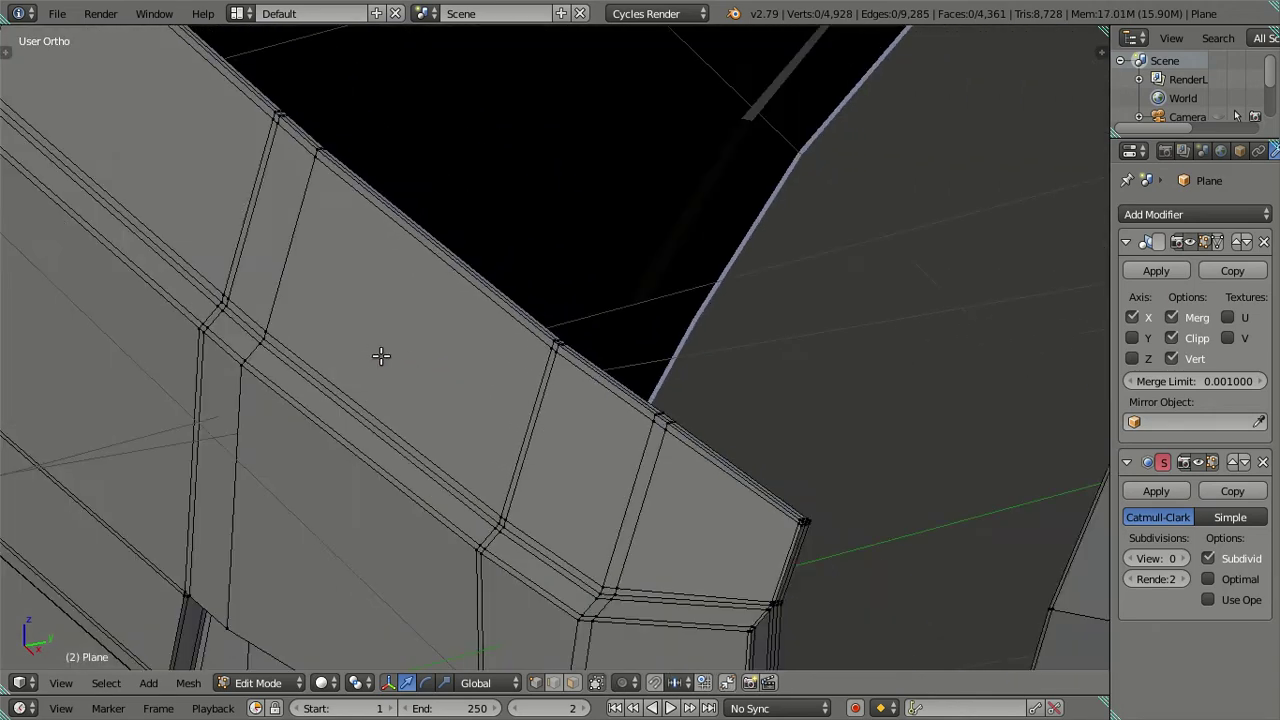
pyautogui.scroll(2, 381, 356)
pyautogui.moveTo(566, 360)
pyautogui.mouseDown(button='middle')
pyautogui.moveTo(634, 397)
pyautogui.moveTo(663, 437)
pyautogui.mouseUp(button='middle')
pyautogui.scroll(3, 579, 509)
pyautogui.scroll(1, 595, 530)
pyautogui.scroll(2, 540, 420)
pyautogui.scroll(2, 523, 400)
pyautogui.scroll(1, 506, 358)
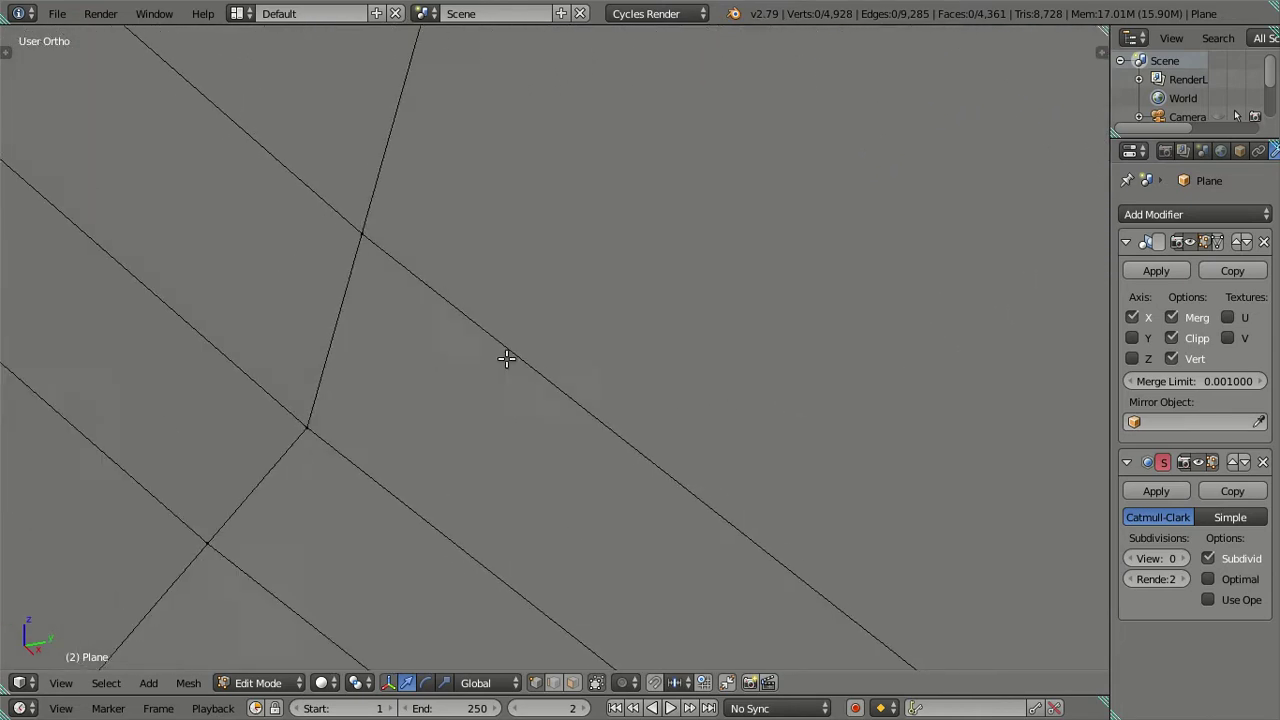
pyautogui.press('z')
# Step: Weld the two vertices at the edge crossing into one at their centre
pyautogui.rightClick(509, 450)
pyautogui.rightClick(497, 438)
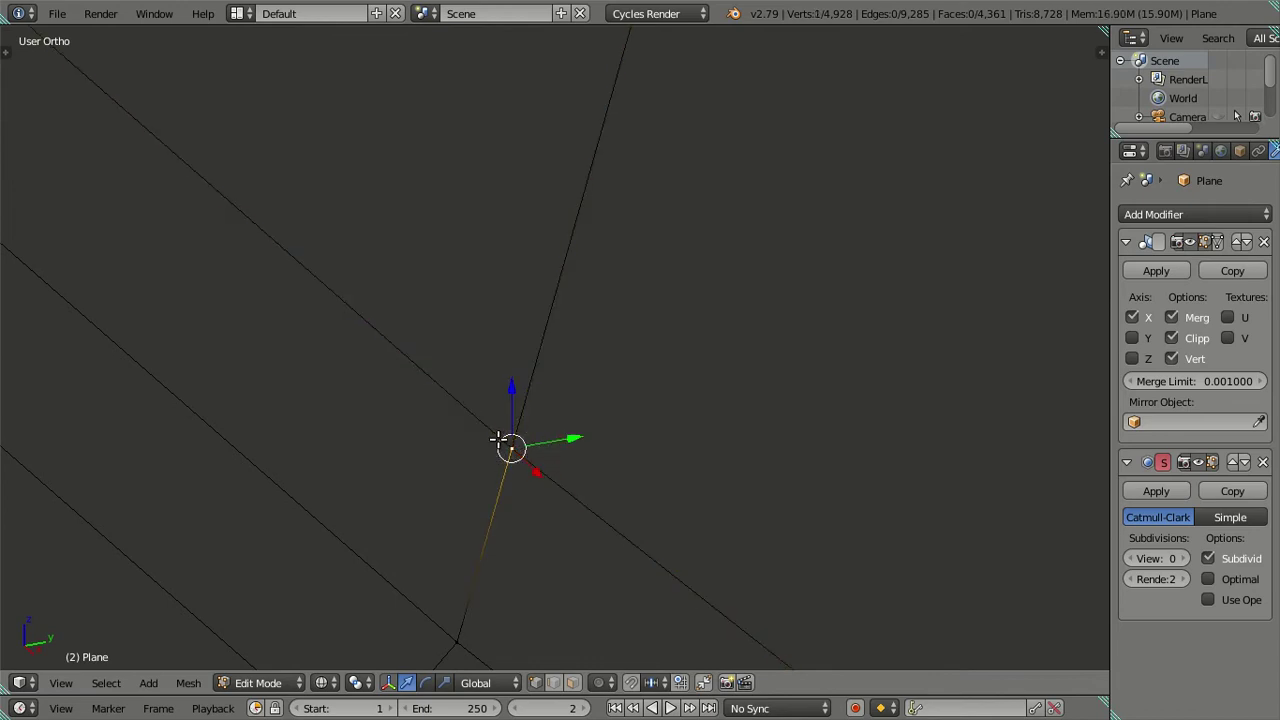
pyautogui.keyDown('shift'); pyautogui.rightClick(516, 442); pyautogui.keyUp('shift')
pyautogui.hotkey('alt', 'm')
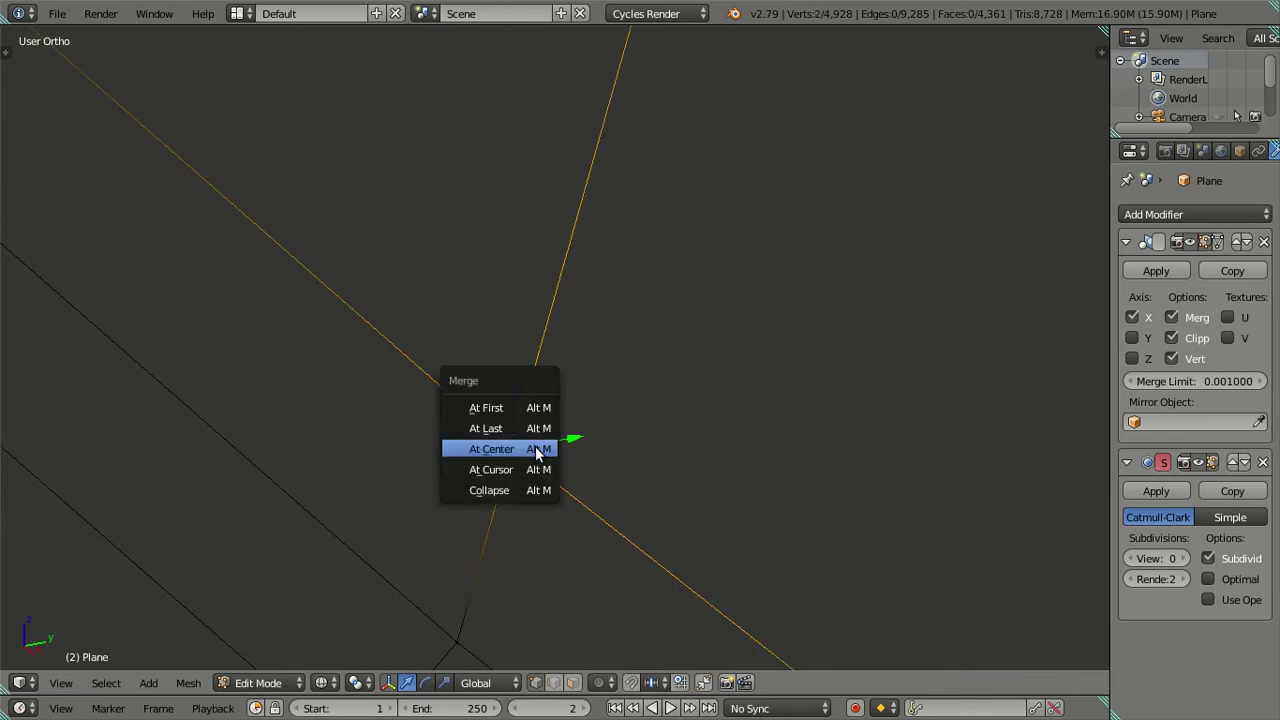
pyautogui.click(530, 446)
pyautogui.press('KP_Decimal')
pyautogui.moveTo(380, 397)
pyautogui.keyDown('shift'); pyautogui.mouseDown(button='middle')
pyautogui.moveTo(597, 357)
pyautogui.moveTo(563, 469)
pyautogui.moveTo(501, 372)
pyautogui.mouseUp(button='middle'); pyautogui.keyUp('shift')
pyautogui.press('a')
pyautogui.press('a')
pyautogui.press('a')
# Step: Merge the next two doubled vertices at their centres
pyautogui.rightClick(508, 358)
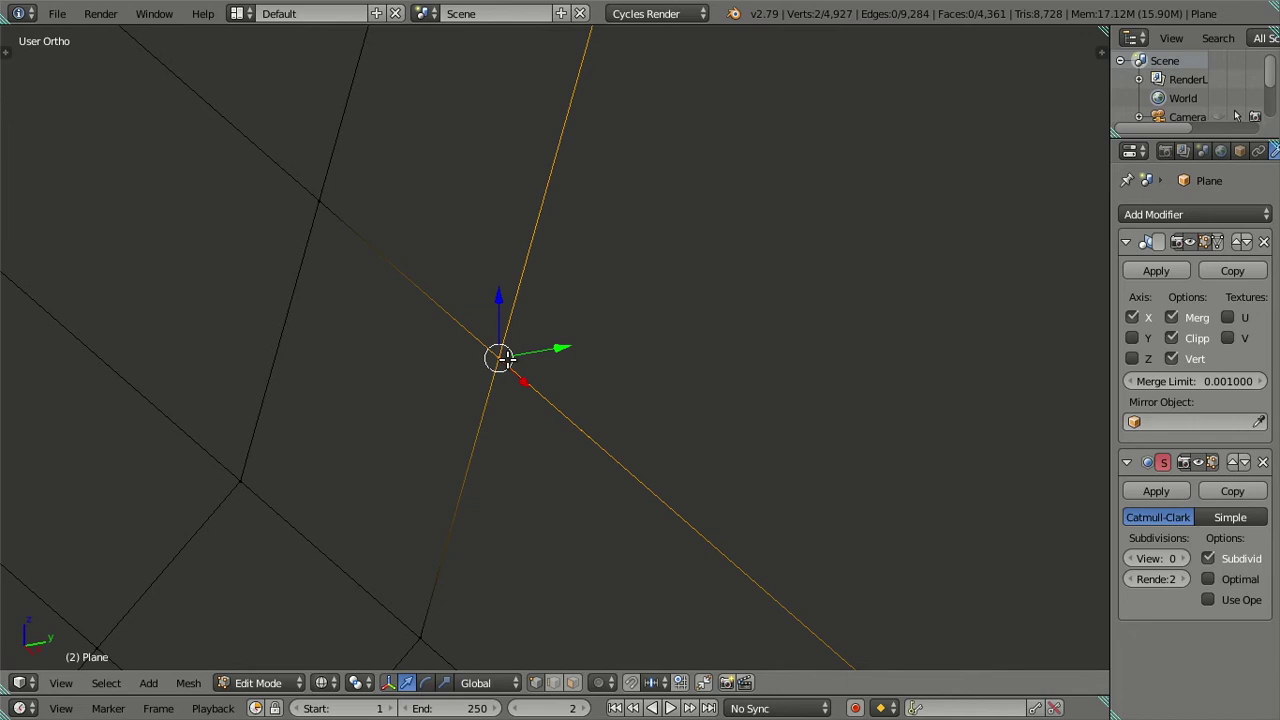
pyautogui.hotkey('alt', 'm')
pyautogui.click(463, 362)
pyautogui.press('a')
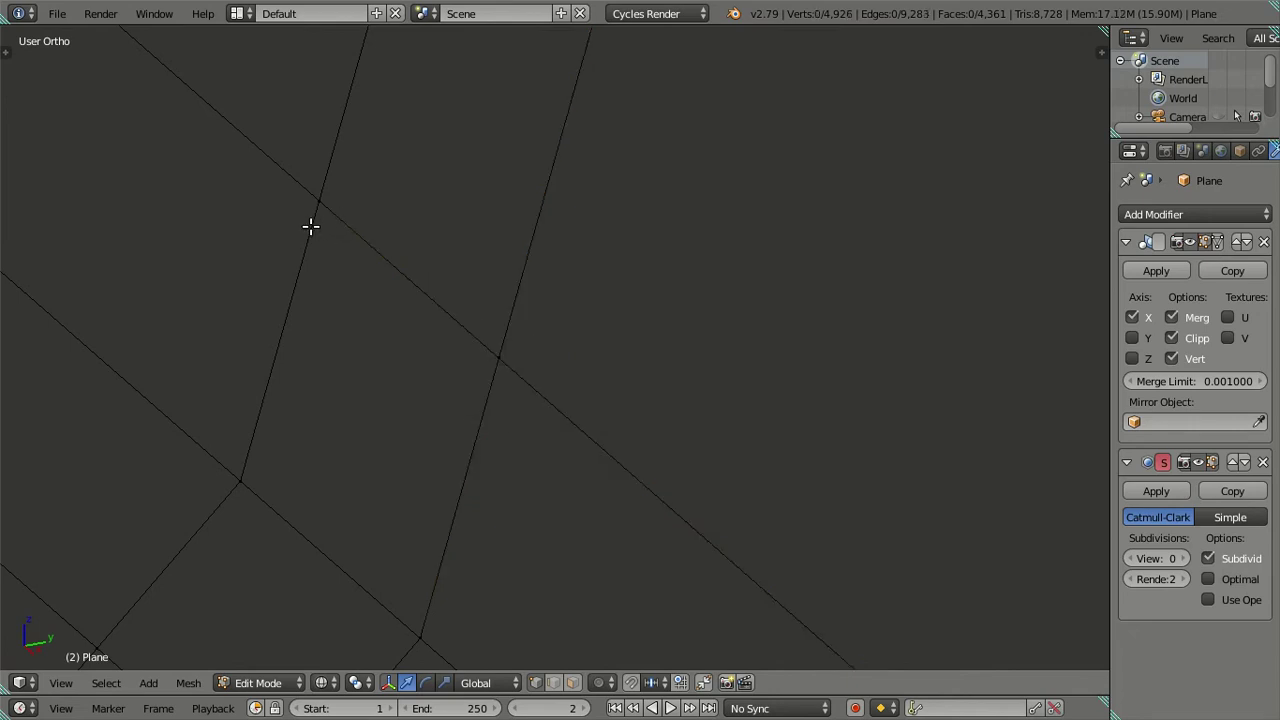
pyautogui.rightClick(321, 199)
pyautogui.hotkey('alt', 'm')
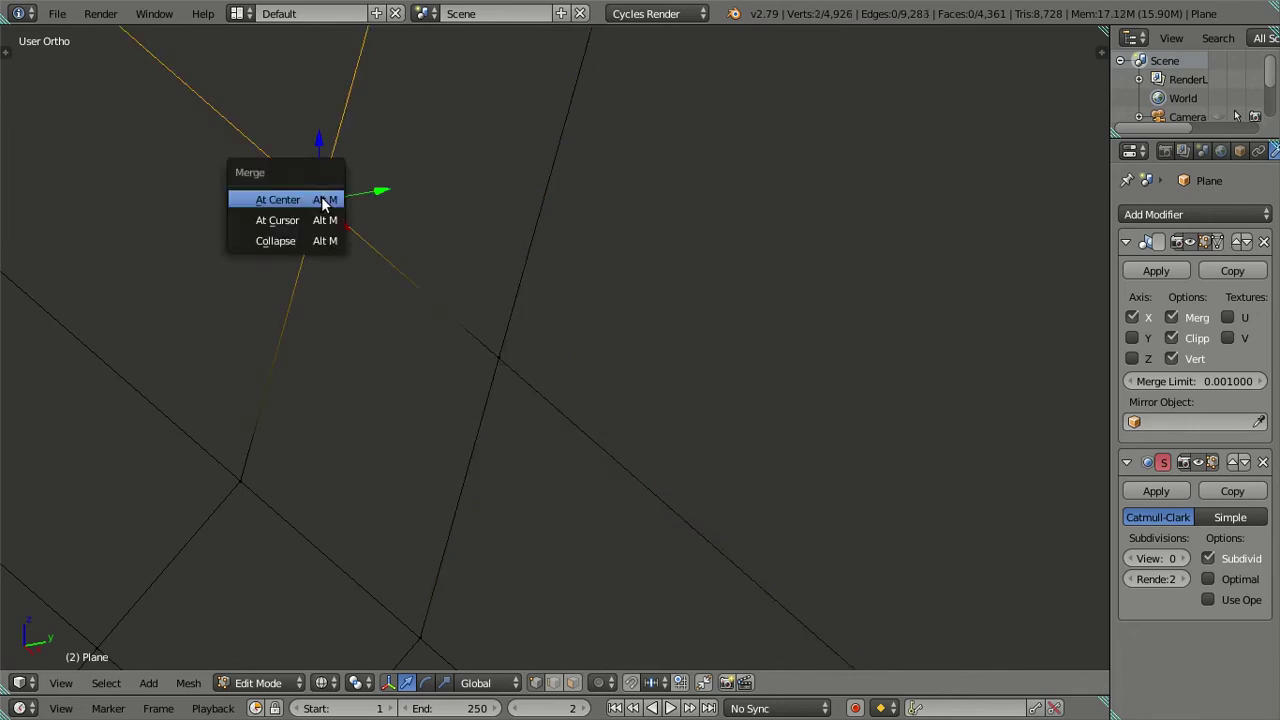
pyautogui.click(321, 199)
pyautogui.press('a')
# Step: Zoom in and brush-select another doubled vertex, merging it at centre
pyautogui.scroll(2, 320, 243)
pyautogui.scroll(2, 320, 268)
pyautogui.scroll(3, 318, 214)
pyautogui.scroll(2, 603, 434)
pyautogui.scroll(1, 537, 386)
pyautogui.scroll(1, 509, 343)
pyautogui.scroll(1, 565, 493)
pyautogui.scroll(-1, 553, 455)
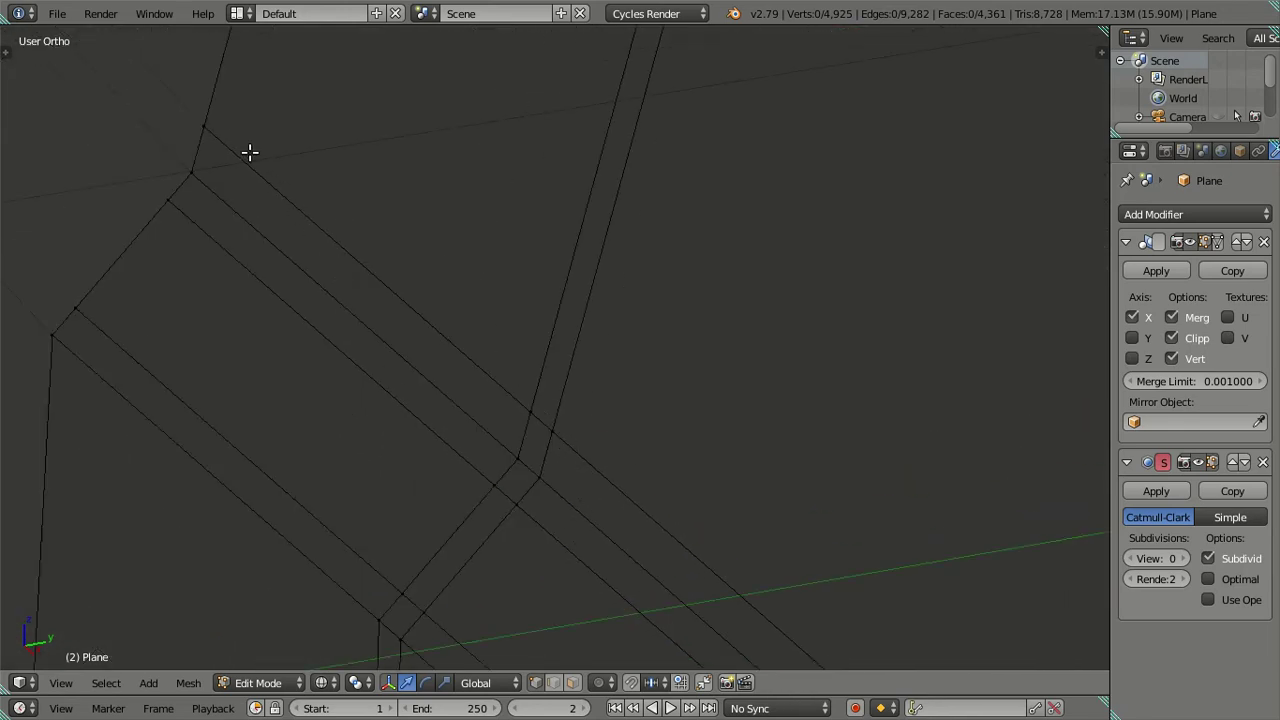
pyautogui.press('a')
pyautogui.scroll(2, 520, 440)
pyautogui.scroll(1, 640, 480)
pyautogui.scroll(1, 580, 465)
pyautogui.scroll(1, 558, 463)
pyautogui.press('c')
pyautogui.click(559, 454)
pyautogui.hotkey('alt', 'm')
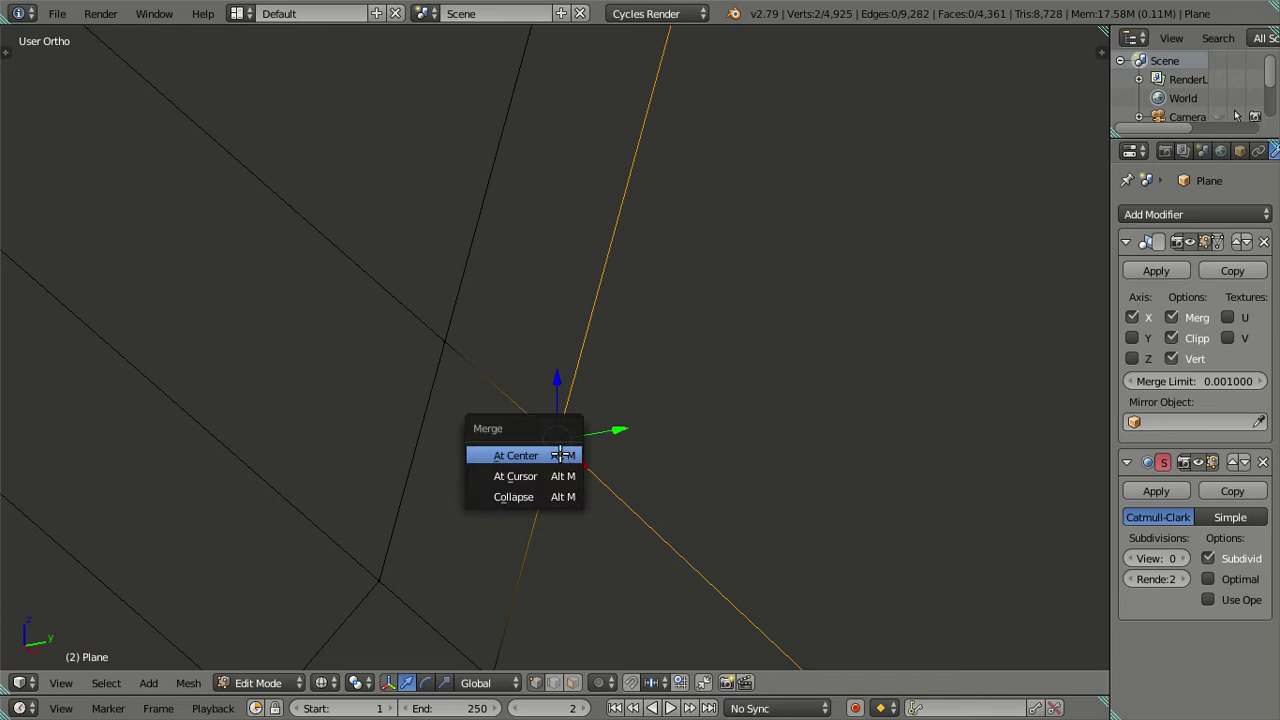
pyautogui.click(560, 454)
# Step: Pick the following doubled vertex and weld it at centre from a new angle
pyautogui.press('c')
pyautogui.click(443, 344)
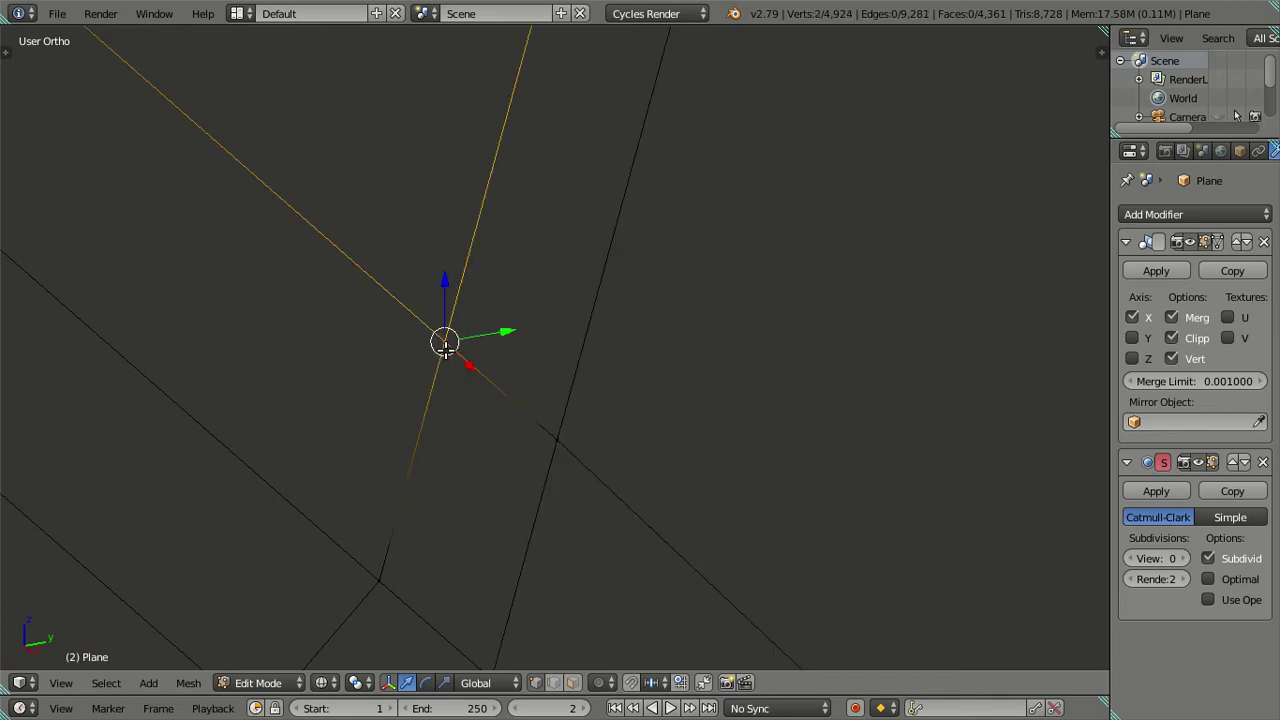
pyautogui.hotkey('alt', 'm')
pyautogui.press('a')
pyautogui.scroll(3, 436, 357)
pyautogui.moveTo(434, 360)
pyautogui.mouseDown(button='middle')
pyautogui.moveTo(583, 466)
pyautogui.moveTo(563, 569)
pyautogui.moveTo(531, 344)
pyautogui.moveTo(571, 261)
pyautogui.mouseUp(button='middle')
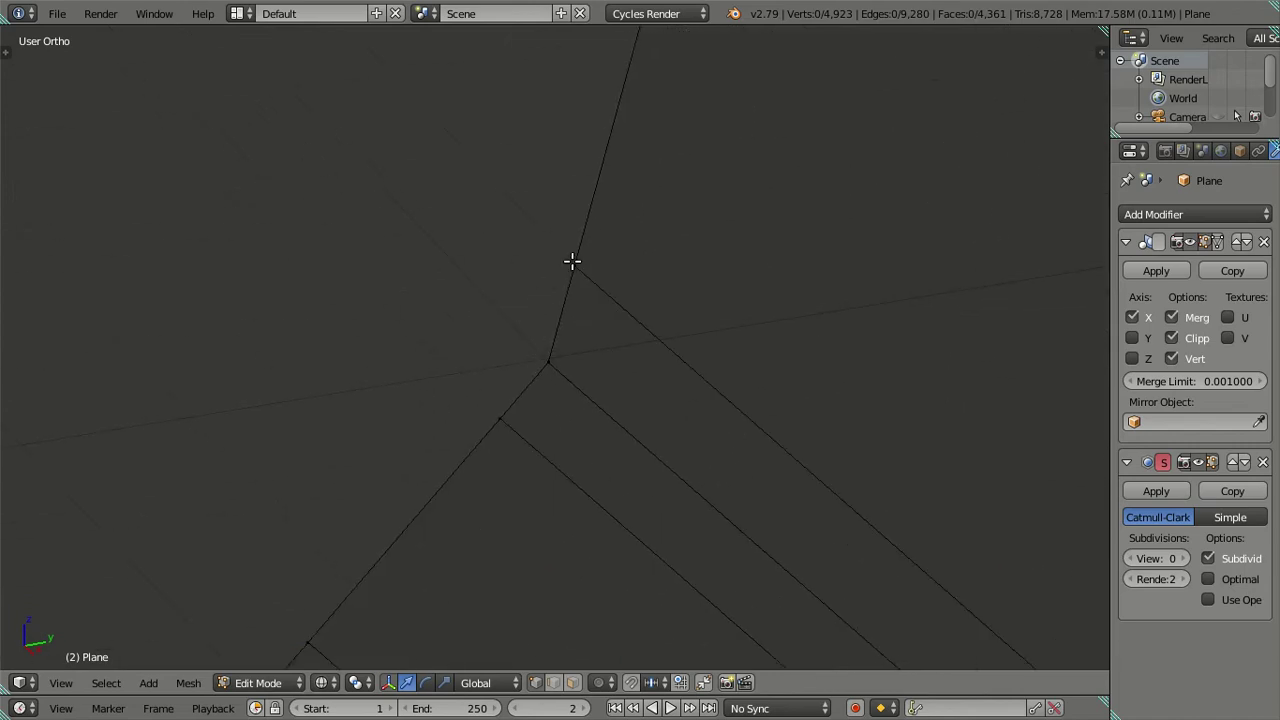
pyautogui.hotkey('alt', 'm')
pyautogui.click(580, 270)
pyautogui.moveTo(575, 266); pyautogui.dragTo(543, 334, button='middle')
pyautogui.press('a')
# Step: Orbit closer, toggle solid and wireframe shading, and merge the next pair at centre
pyautogui.scroll(3, 555, 360)
pyautogui.moveTo(566, 391)
pyautogui.mouseDown(button='middle')
pyautogui.moveTo(414, 394)
pyautogui.moveTo(457, 379)
pyautogui.mouseUp(button='middle')
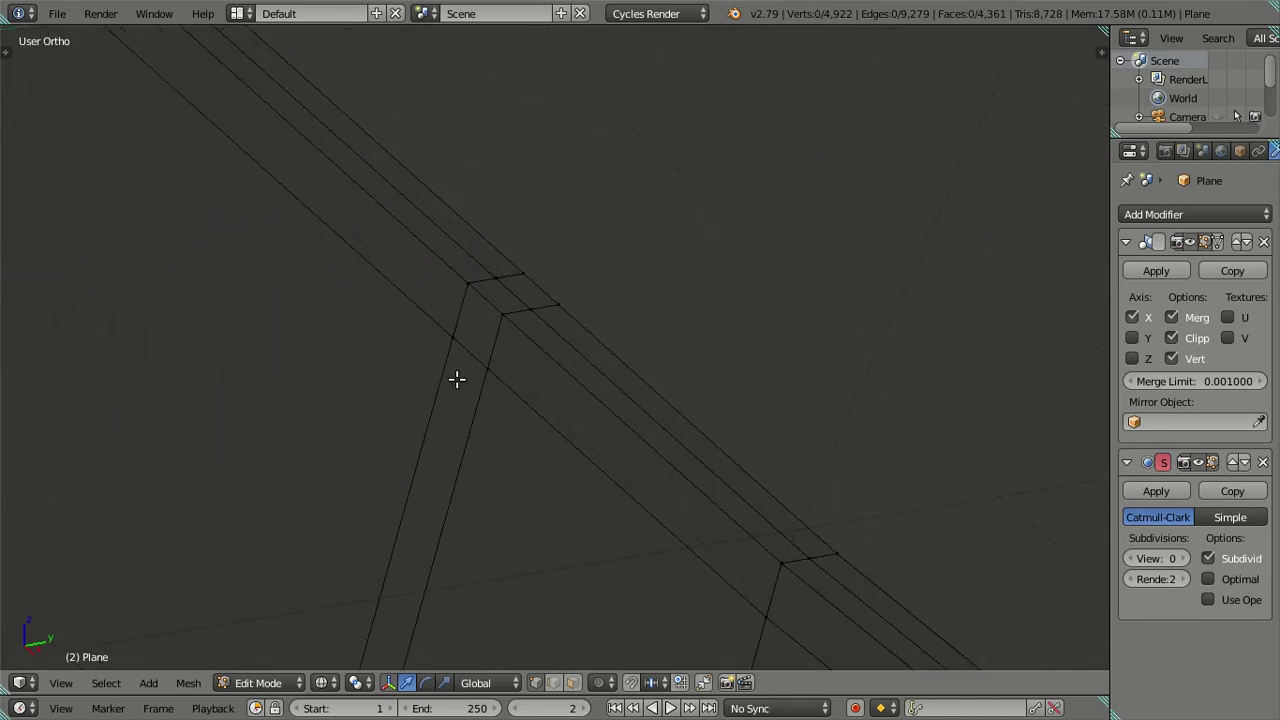
pyautogui.moveTo(789, 620)
pyautogui.keyDown('shift'); pyautogui.mouseDown(button='middle')
pyautogui.moveTo(523, 262)
pyautogui.moveTo(846, 569)
pyautogui.moveTo(554, 423)
pyautogui.moveTo(479, 266)
pyautogui.mouseUp(button='middle'); pyautogui.keyUp('shift')
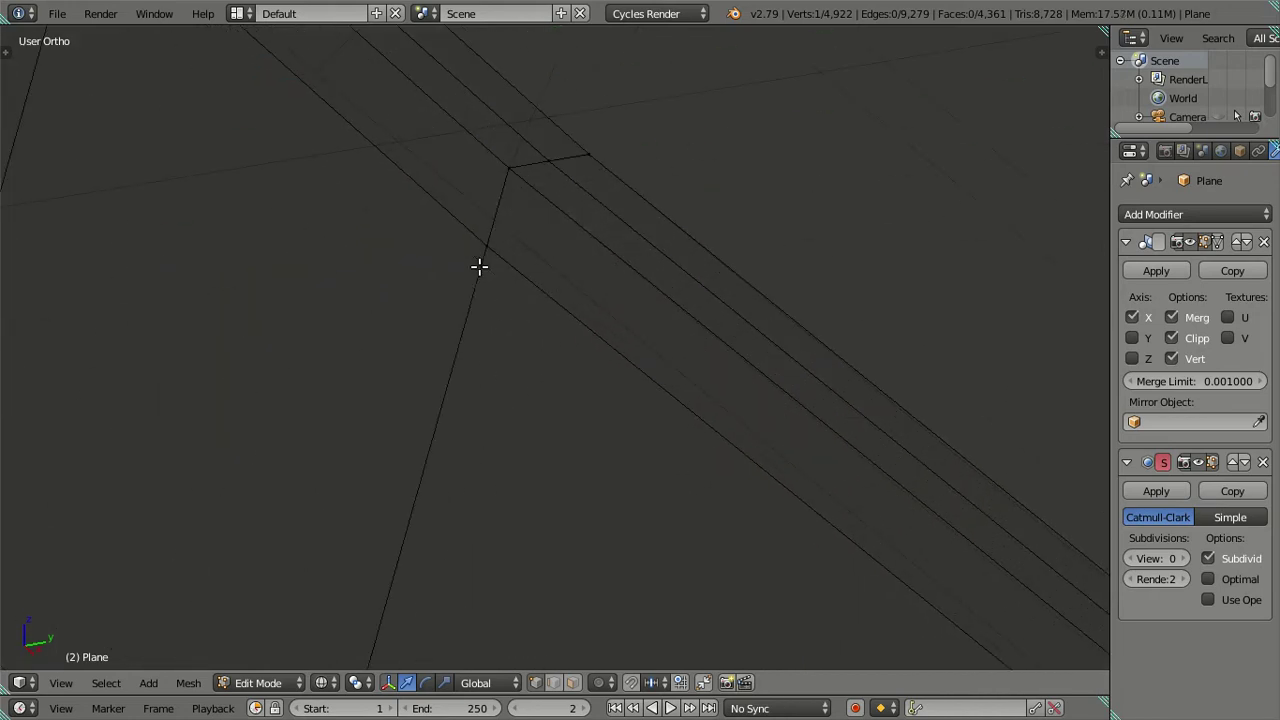
pyautogui.scroll(3, 487, 243)
pyautogui.press('z')
pyautogui.press('z')
pyautogui.press('x')
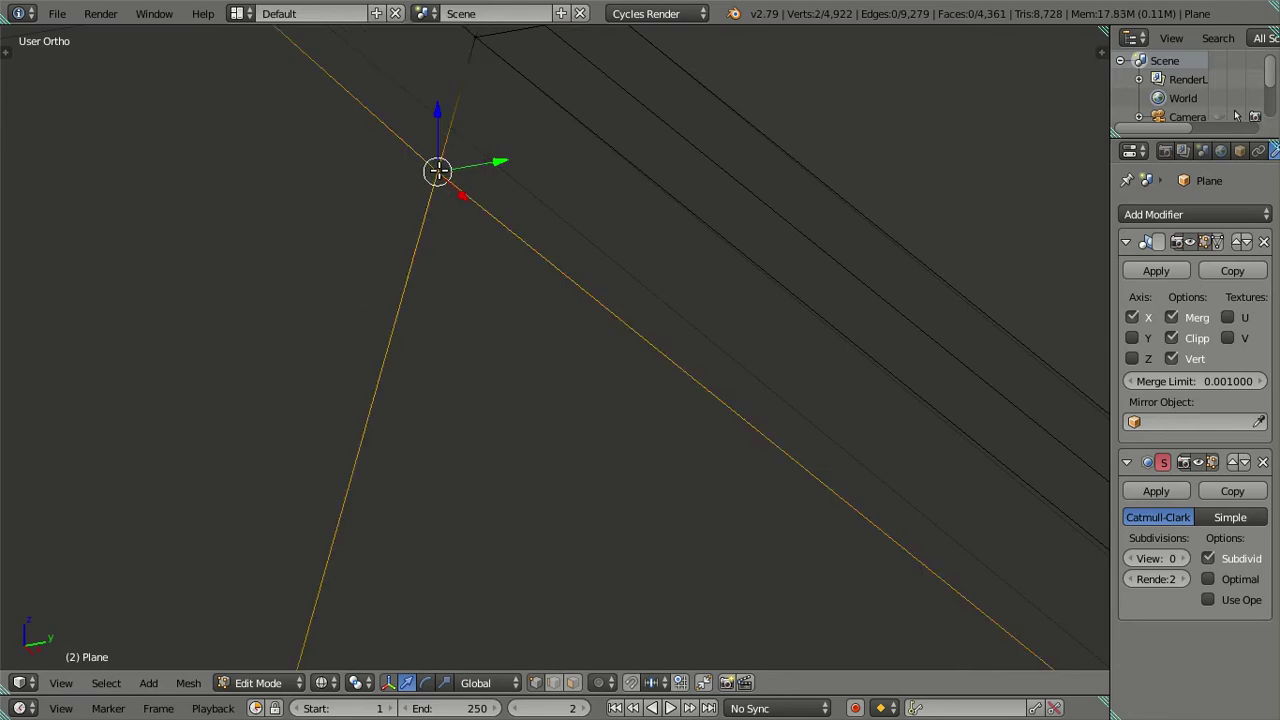
pyautogui.hotkey('alt', 'm')
pyautogui.click(430, 171)
pyautogui.keyDown('shift'); pyautogui.moveTo(360, 151); pyautogui.dragTo(686, 349, button='middle'); pyautogui.keyUp('shift')
pyautogui.scroll(2, 433, 251)
pyautogui.press('a')
# Step: Merge two more vertex pairs at the next corner into single points
pyautogui.keyDown('shift'); pyautogui.moveTo(433, 251); pyautogui.dragTo(514, 140, button='middle'); pyautogui.keyUp('shift')
pyautogui.scroll(2, 548, 383)
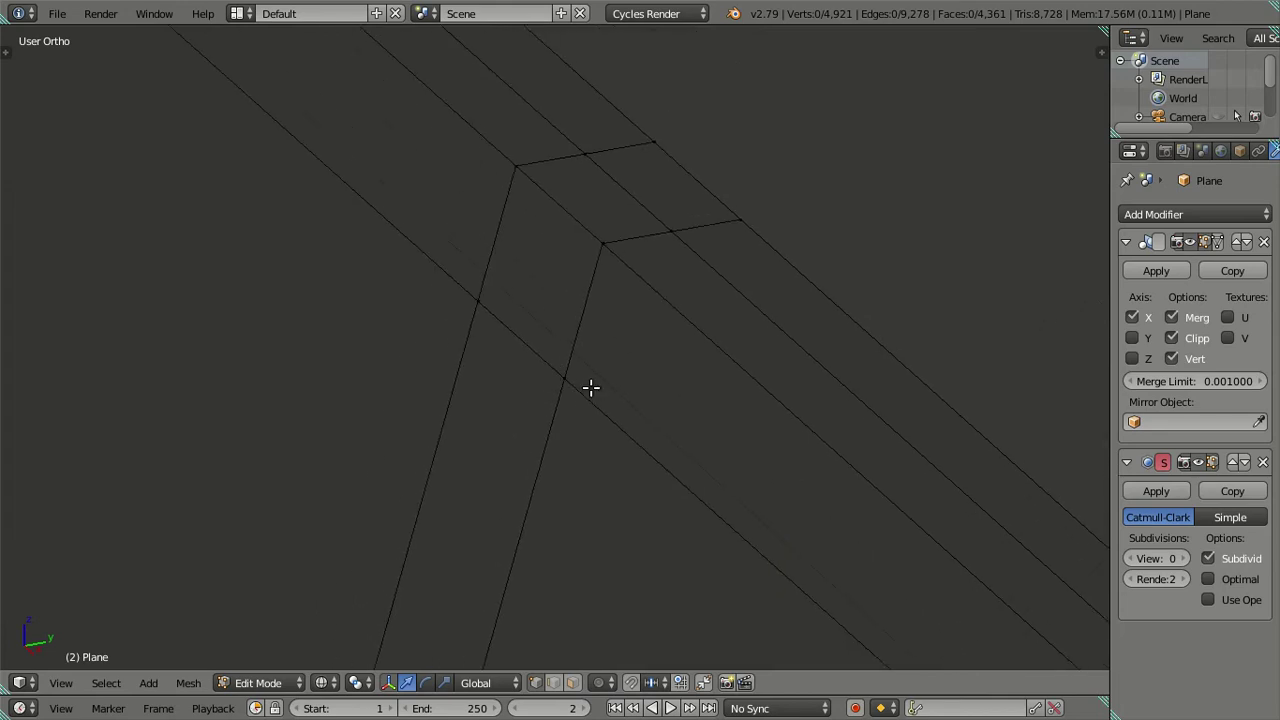
pyautogui.hotkey('alt', 'm')
pyautogui.click(560, 391)
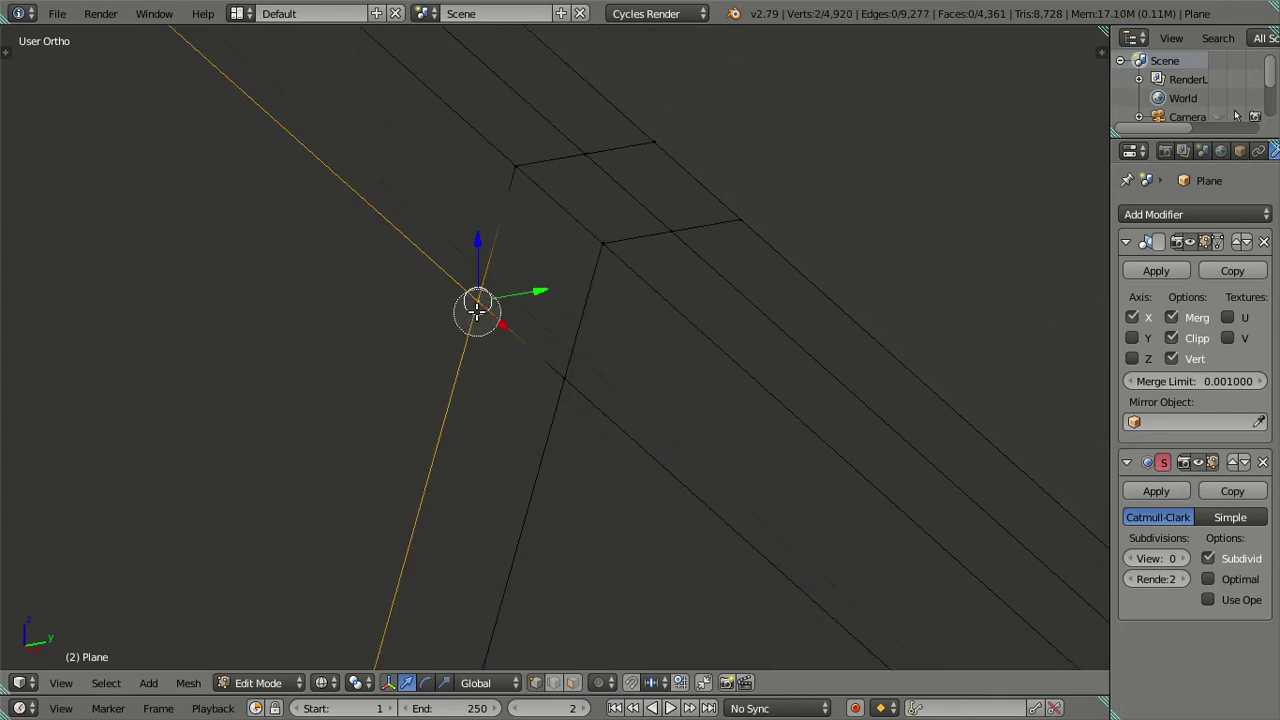
pyautogui.hotkey('alt', 'm')
pyautogui.click(478, 314)
pyautogui.press('a')
pyautogui.scroll(-3, 457, 326)
# Step: Weld the two doubled vertex pairs at the pillar's top corner
pyautogui.moveTo(457, 326)
pyautogui.mouseDown(button='middle')
pyautogui.moveTo(437, 337)
pyautogui.moveTo(220, 203)
pyautogui.moveTo(471, 357)
pyautogui.mouseUp(button='middle')
pyautogui.scroll(5, 437, 249)
pyautogui.keyDown('shift'); pyautogui.moveTo(437, 249); pyautogui.dragTo(634, 380, button='middle'); pyautogui.keyUp('shift')
pyautogui.scroll(4, 600, 331)
pyautogui.scroll(2, 640, 457)
pyautogui.scroll(1, 700, 465)
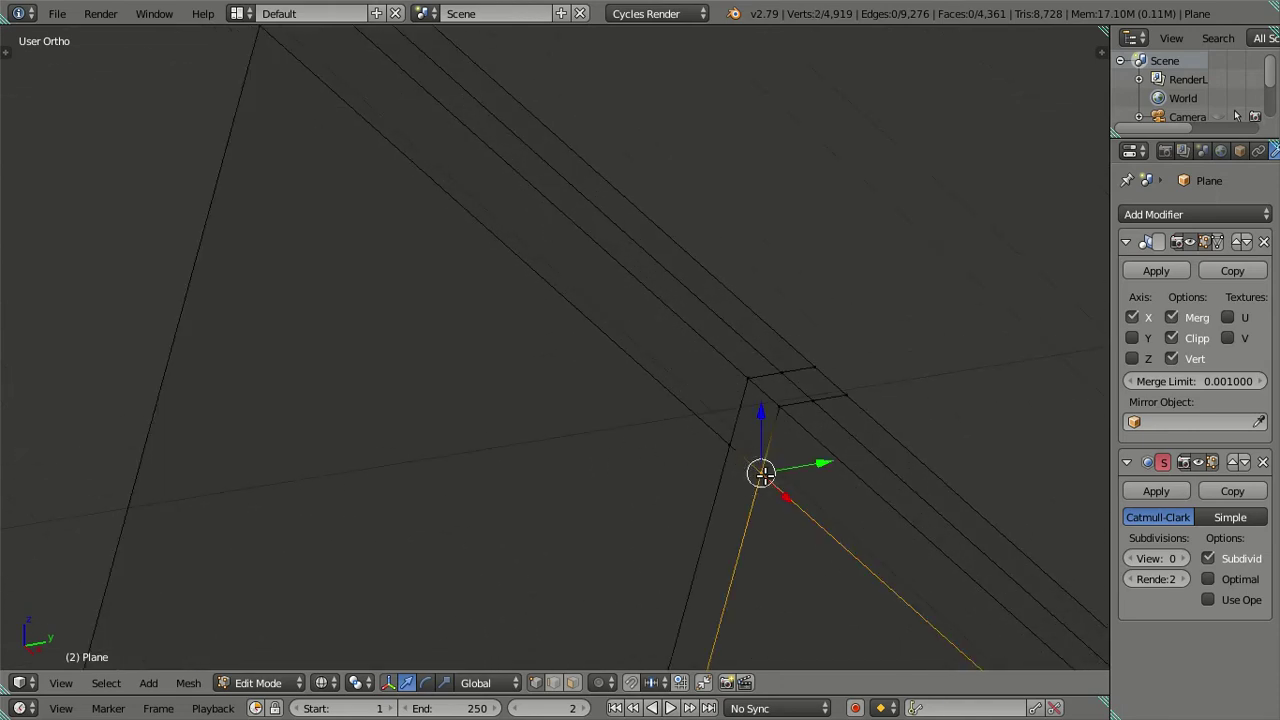
pyautogui.hotkey('alt', 'm')
pyautogui.click(722, 474)
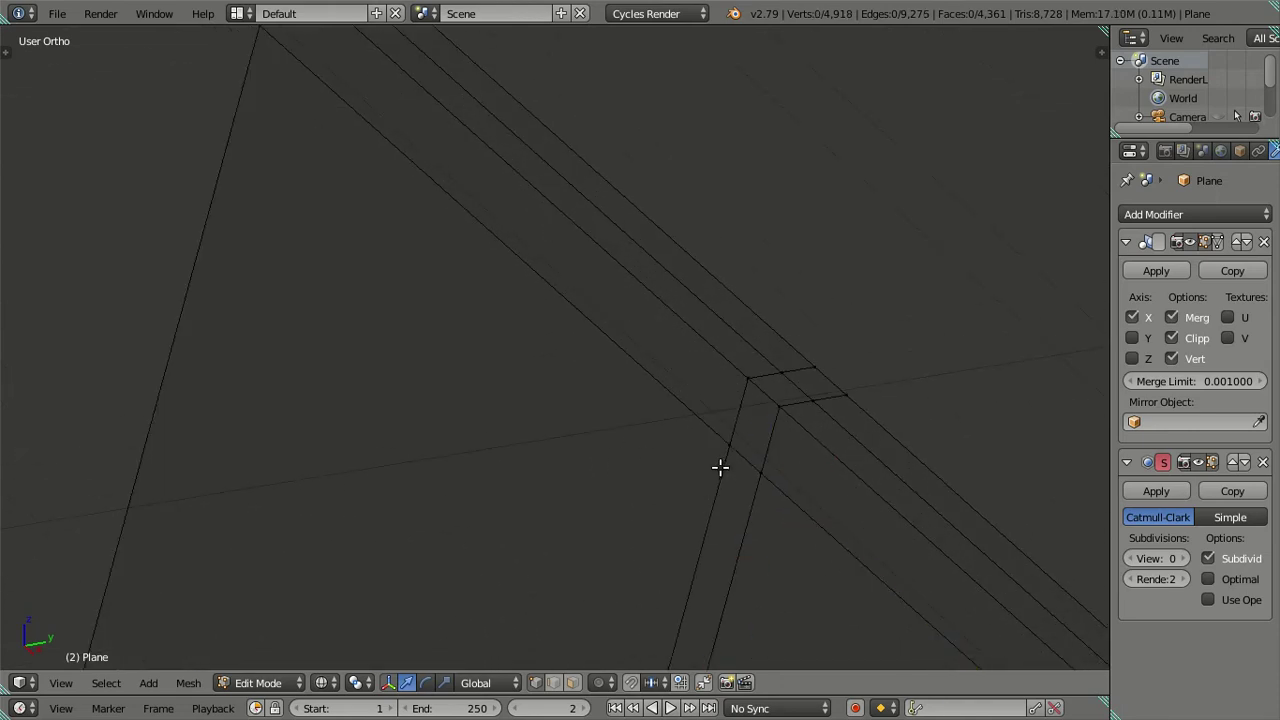
pyautogui.hotkey('alt', 'm')
pyautogui.click(722, 444)
pyautogui.scroll(-2, 637, 391)
pyautogui.press('a')
# Step: Merge the last vertex pair at centre and leave Edit Mode
pyautogui.keyDown('shift'); pyautogui.moveTo(466, 306); pyautogui.dragTo(681, 502, button='middle'); pyautogui.keyUp('shift')
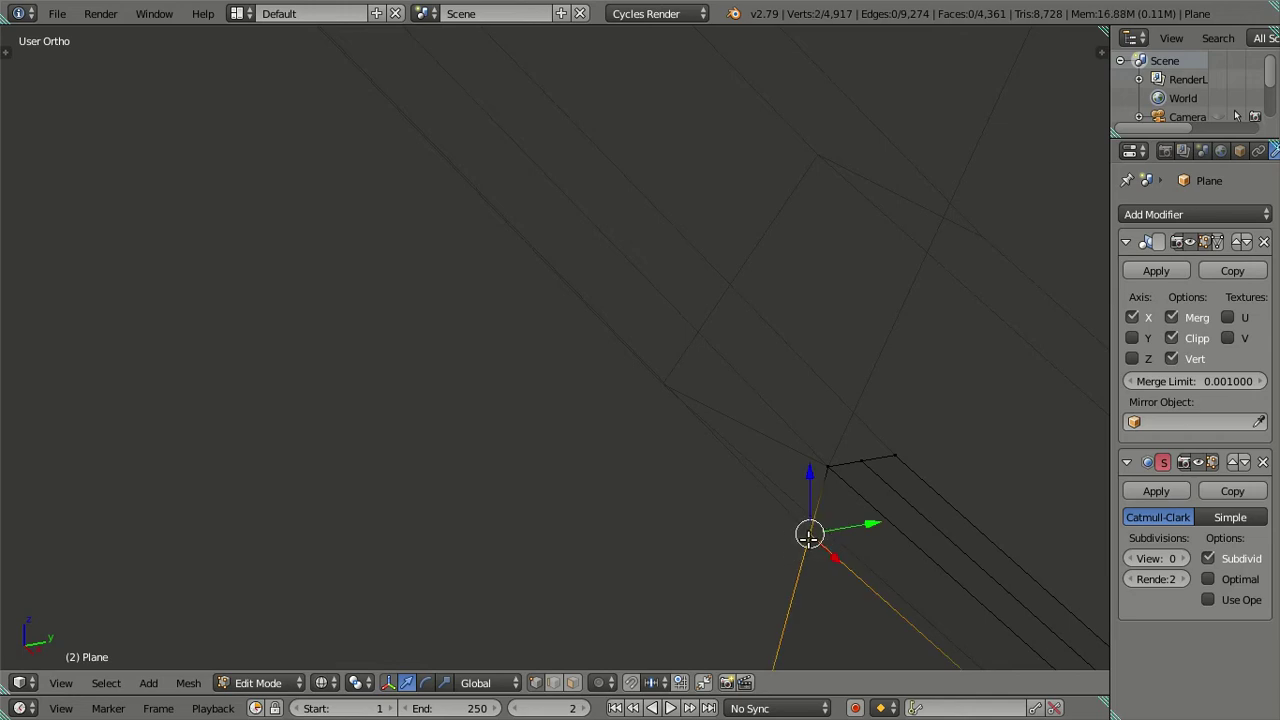
pyautogui.hotkey('alt', 'm')
pyautogui.click(809, 540)
pyautogui.scroll(2, 587, 460)
pyautogui.scroll(-3, 587, 461)
pyautogui.scroll(-2, 587, 455)
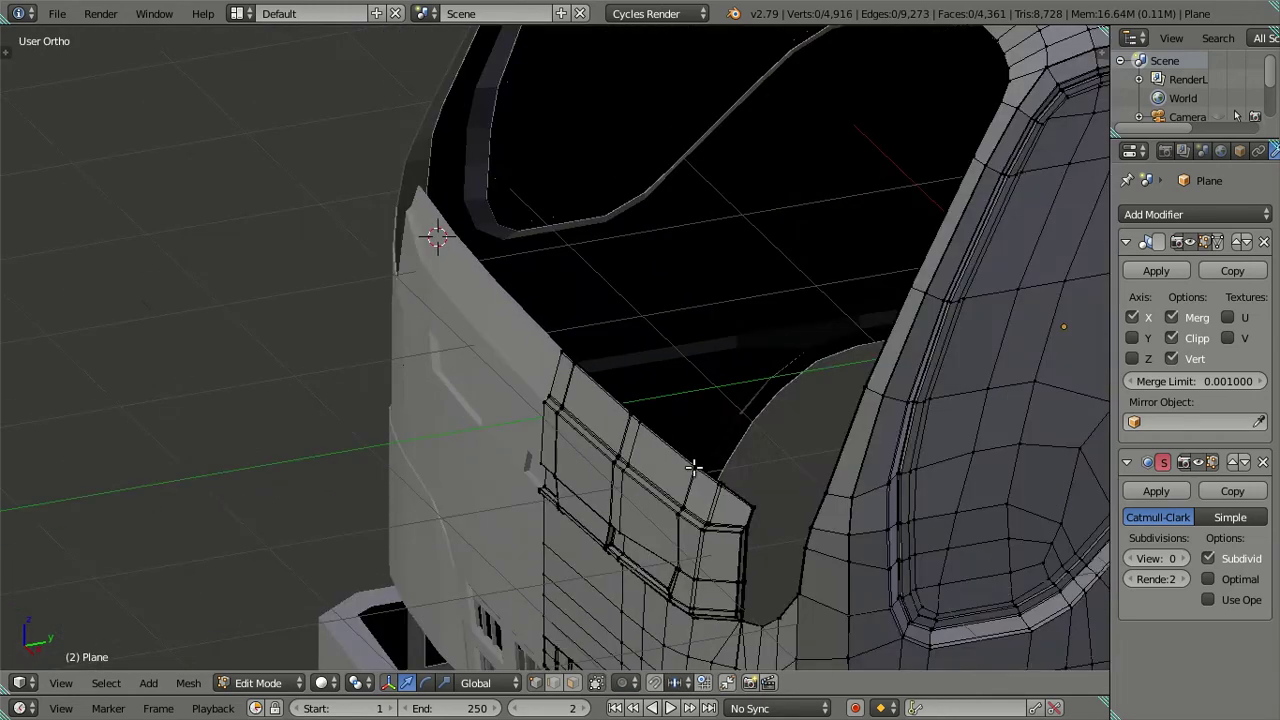
pyautogui.press('Tab')
# Step: Preview the cab with level-2 smooth subdivision (Ctrl+2) and orbit to inspect it
pyautogui.keyDown('shift'); pyautogui.moveTo(755, 508); pyautogui.dragTo(647, 344, button='middle'); pyautogui.keyUp('shift')
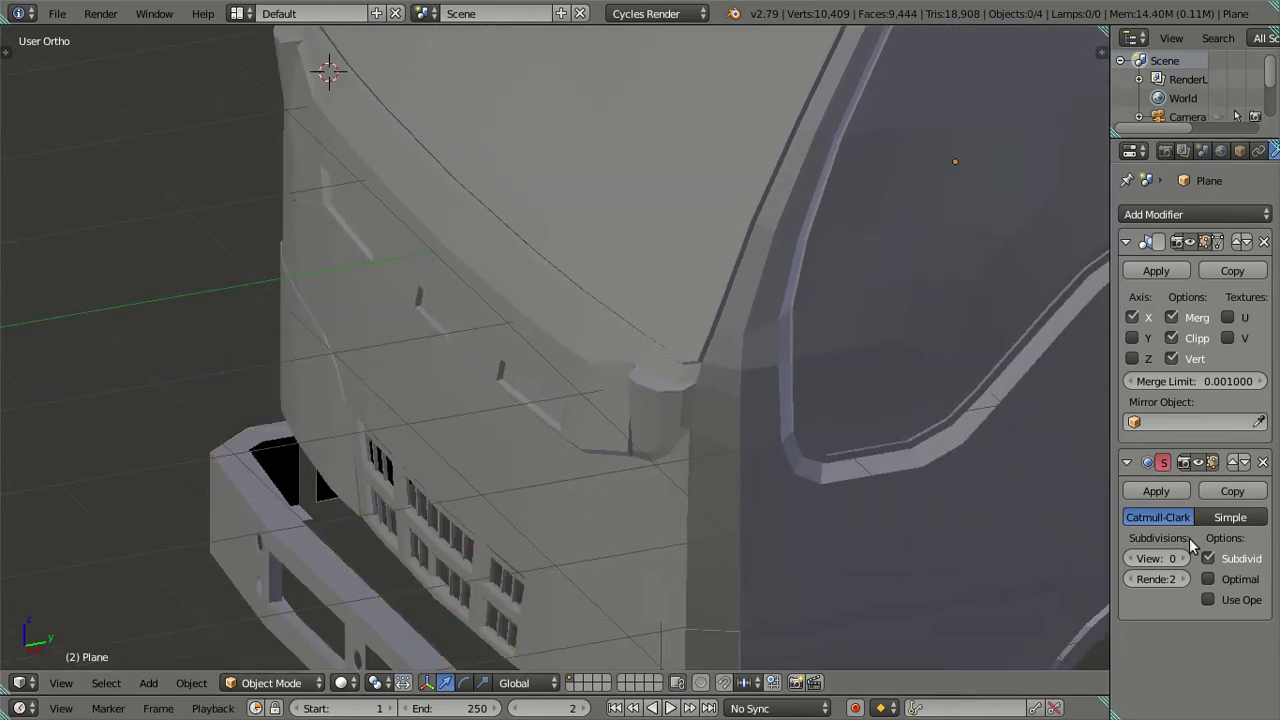
pyautogui.hotkey('ctrl', '2')
pyautogui.scroll(3, 546, 293)
pyautogui.scroll(2, 546, 293)
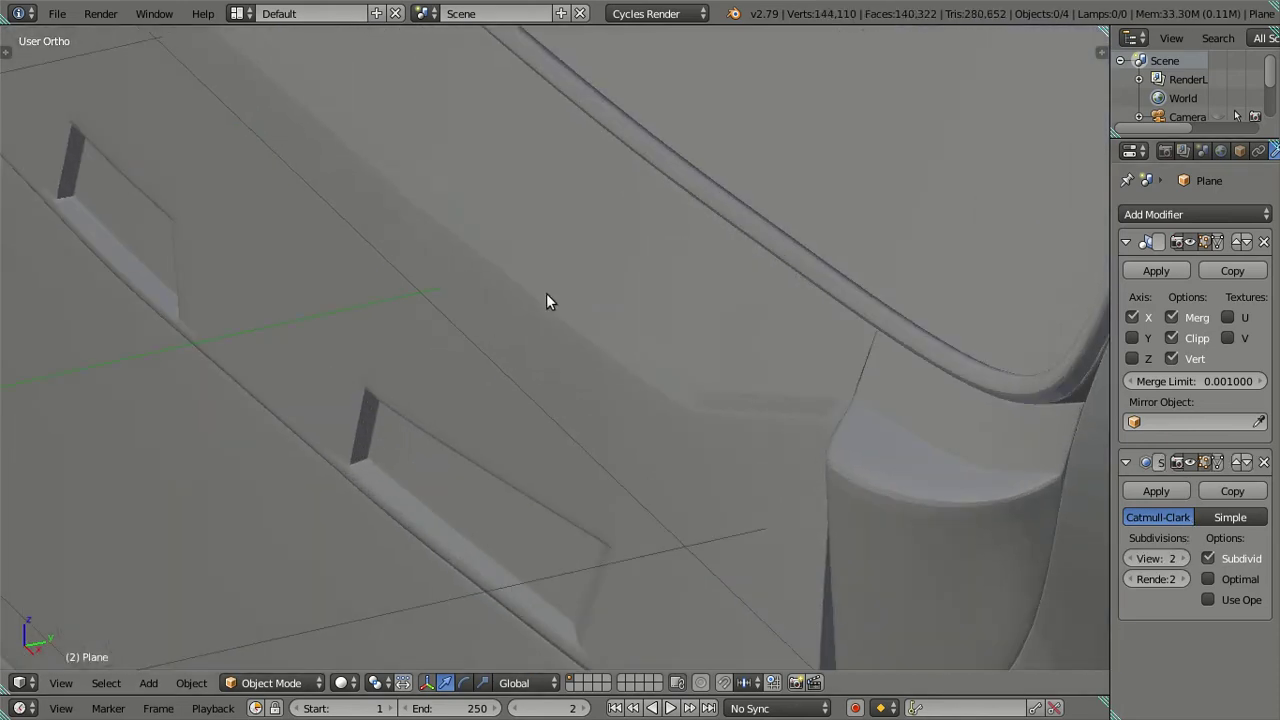
pyautogui.scroll(2, 559, 300)
pyautogui.moveTo(606, 245)
pyautogui.mouseDown(button='middle')
pyautogui.moveTo(343, 300)
pyautogui.moveTo(410, 407)
pyautogui.moveTo(482, 354)
pyautogui.mouseUp(button='middle')
pyautogui.scroll(-2, 300, 234)
pyautogui.scroll(3, 392, 409)
pyautogui.scroll(-2, 311, 332)
pyautogui.scroll(-2, 313, 332)
pyautogui.scroll(-3, 500, 400)
pyautogui.scroll(-3, 508, 417)
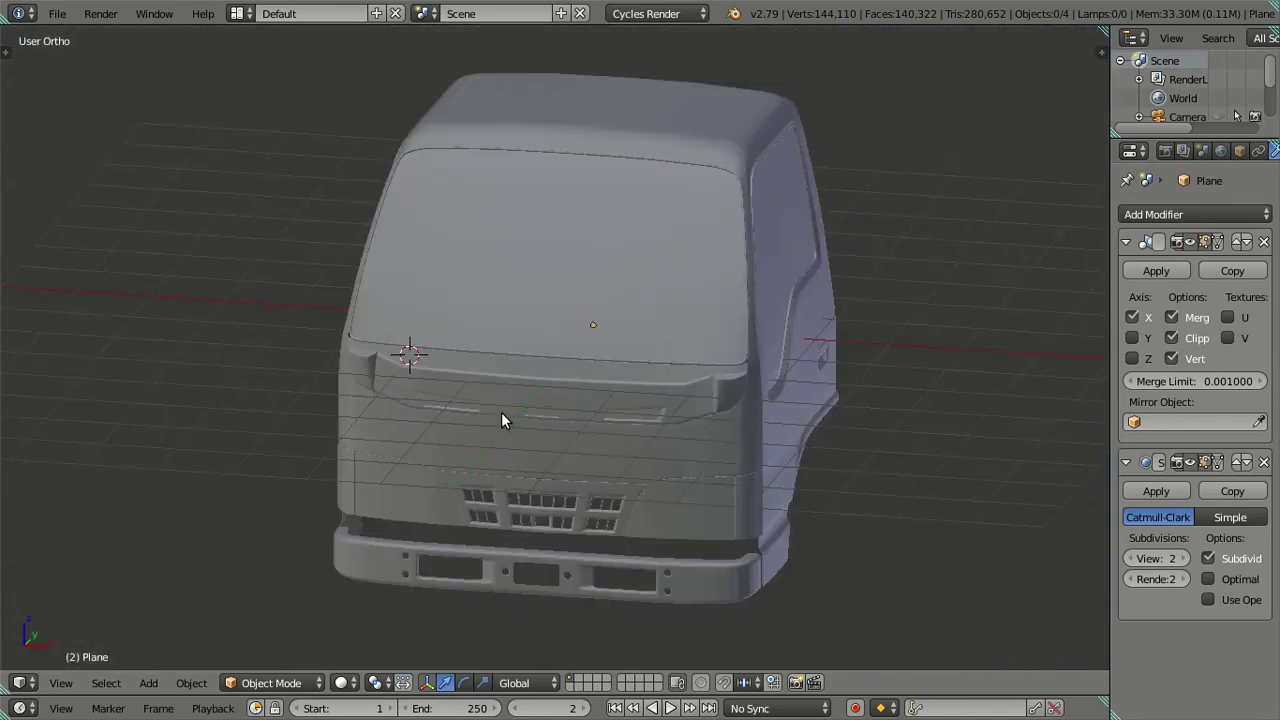
# Step: Select the camera and hide it from the viewport
pyautogui.press('a')
pyautogui.scroll(-4, 498, 398)
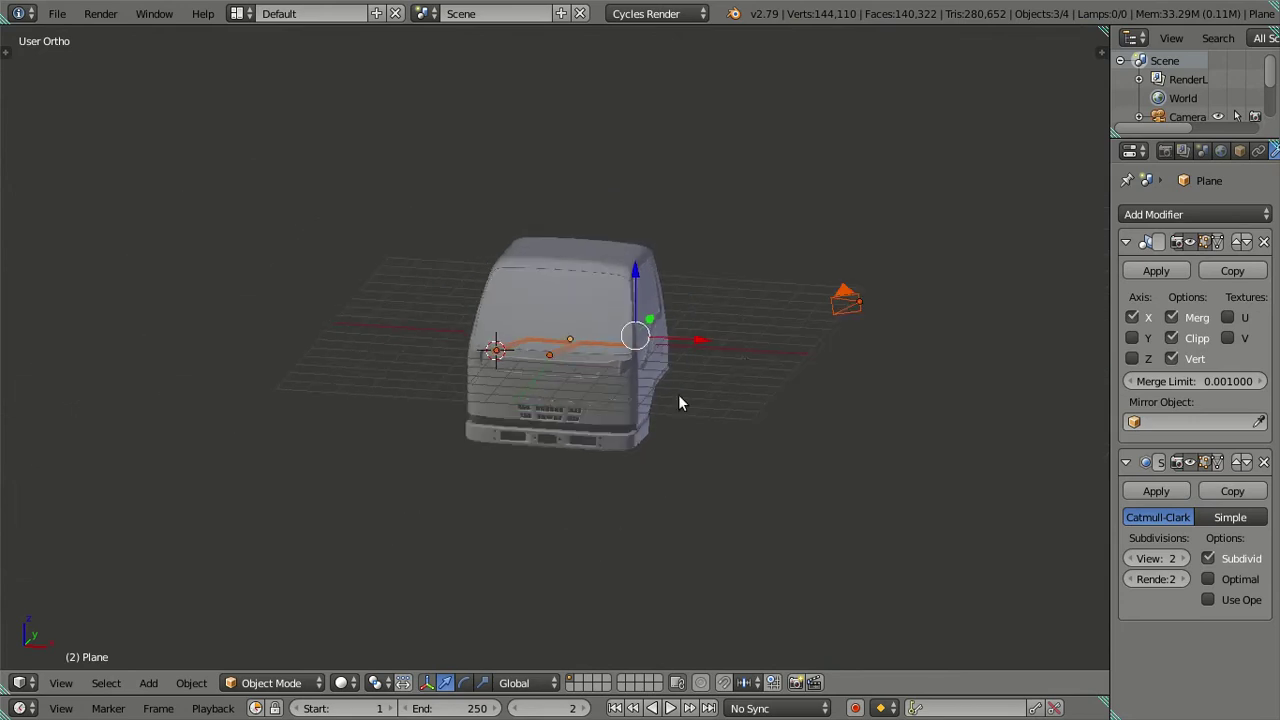
pyautogui.rightClick(827, 319)
pyautogui.press('h')
pyautogui.scroll(4, 487, 419)
pyautogui.scroll(2, 627, 387)
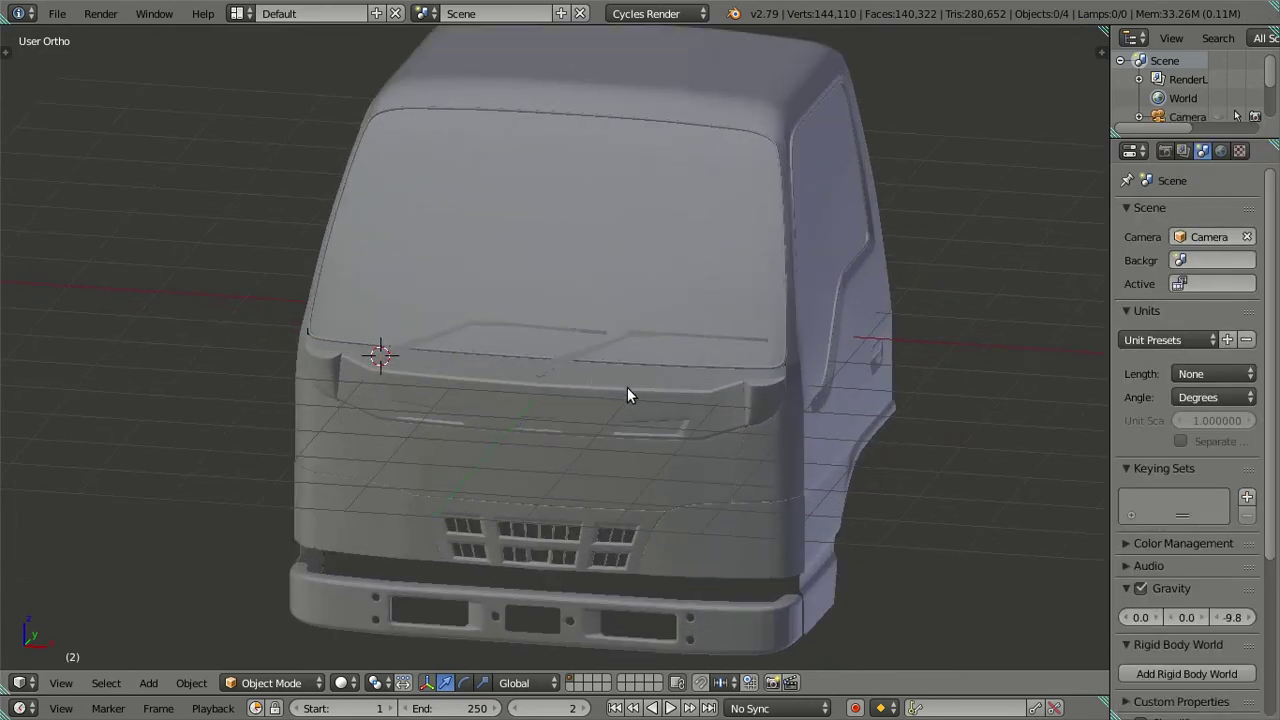
pyautogui.scroll(5, 627, 395)
pyautogui.scroll(-3, 675, 400)
# Step: Lower the cab's subdivision viewport level to 0 and look through the scene camera
pyautogui.press('z')
pyautogui.rightClick(825, 551)
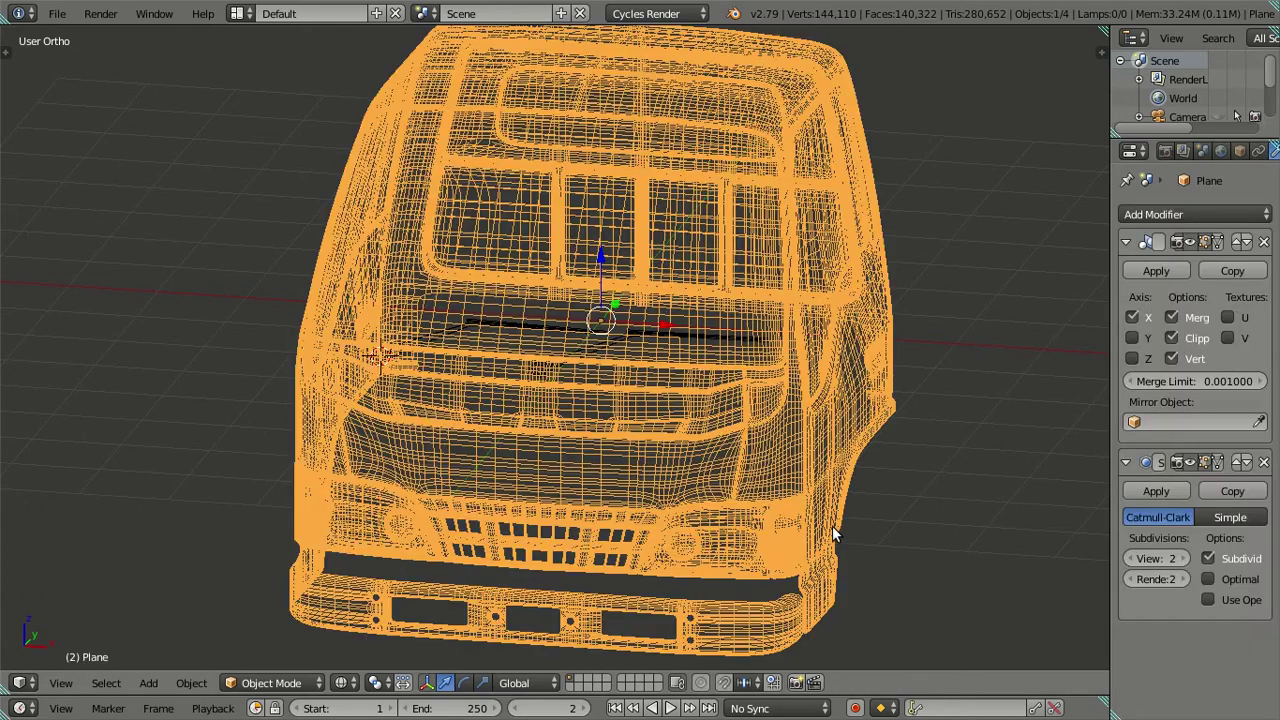
pyautogui.click(1131, 558)
pyautogui.click(1131, 558)
pyautogui.moveTo(830, 436)
pyautogui.mouseDown(button='middle')
pyautogui.moveTo(691, 373)
pyautogui.moveTo(626, 377)
pyautogui.mouseUp(button='middle')
pyautogui.press('z')
pyautogui.press('a')
pyautogui.scroll(-3, 625, 362)
pyautogui.press('KP_5')
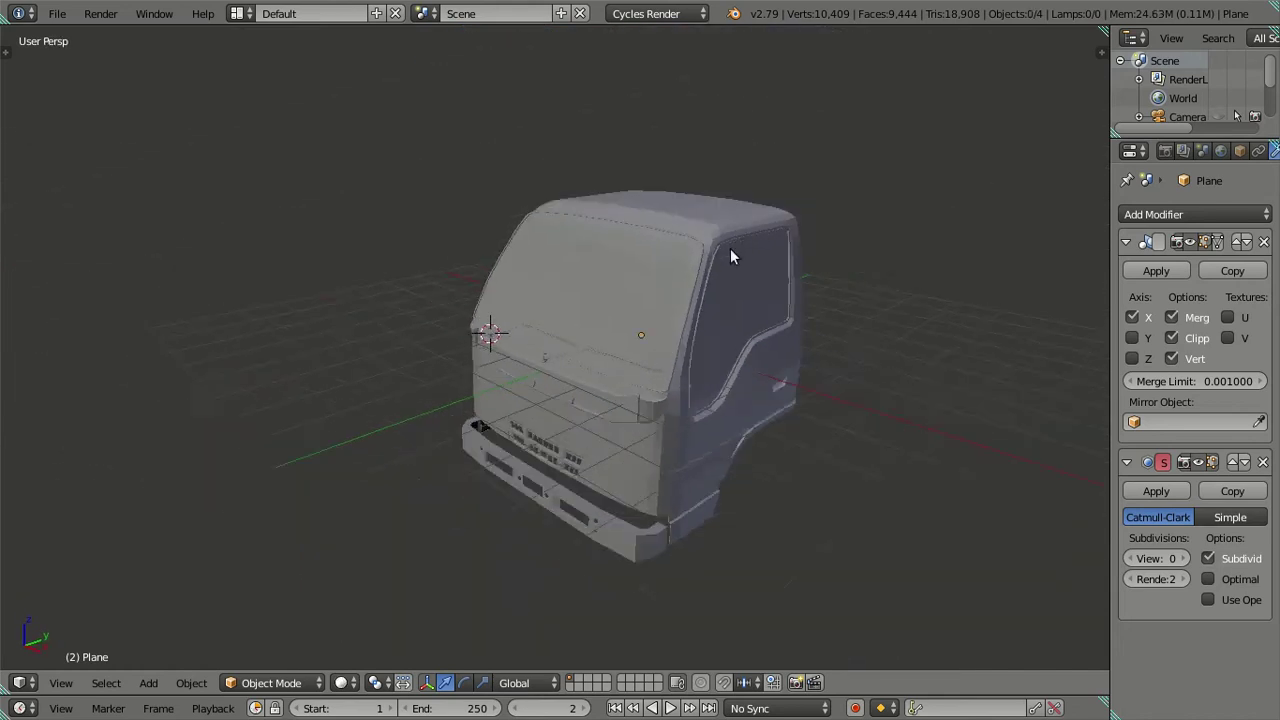
pyautogui.press('KP_0')
# Step: Save the truck cab file over the existing one, then view the cab from the front
pyautogui.hotkey('ctrl', 's')
pyautogui.click(731, 252)
pyautogui.scroll(3, 420, 428)
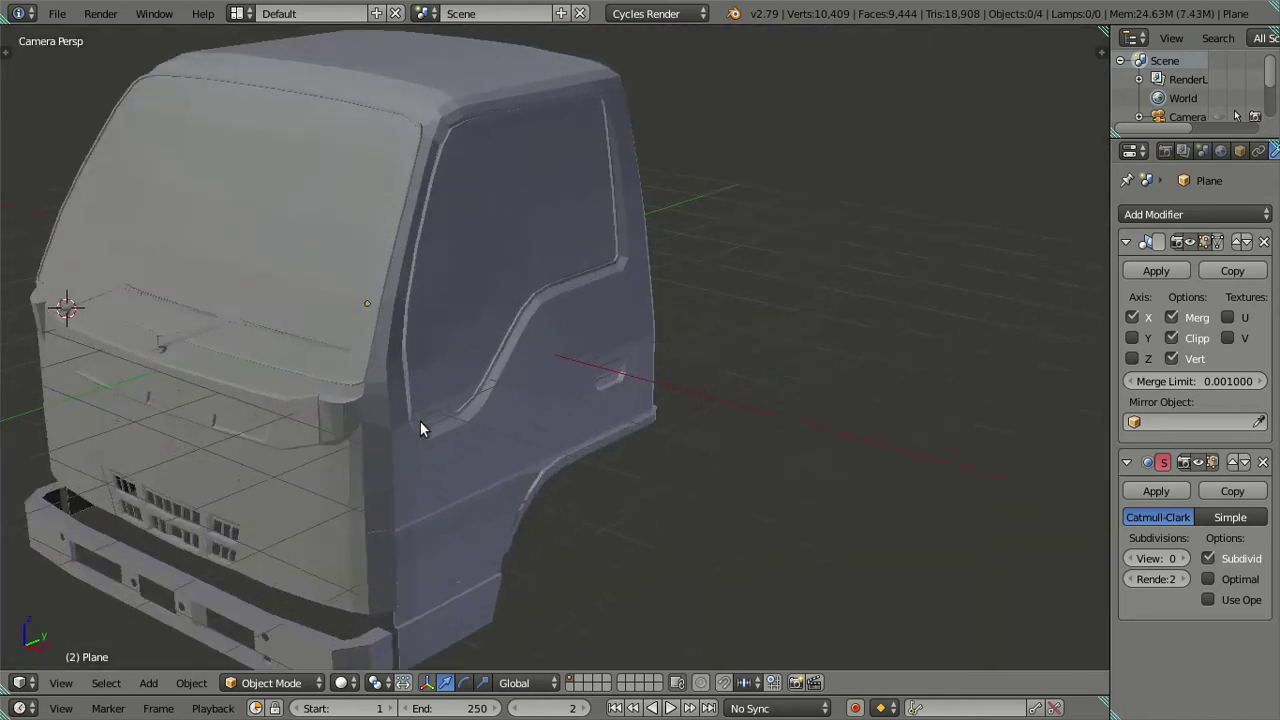
pyautogui.press('KP_1')
pyautogui.scroll(3, 440, 405)
pyautogui.scroll(2, 559, 369)
pyautogui.scroll(2, 560, 365)
pyautogui.moveTo(560, 365)
pyautogui.mouseDown(button='middle')
pyautogui.moveTo(506, 434)
pyautogui.moveTo(466, 429)
pyautogui.moveTo(588, 392)
pyautogui.moveTo(640, 343)
pyautogui.moveTo(608, 466)
pyautogui.moveTo(617, 474)
pyautogui.moveTo(708, 435)
pyautogui.moveTo(686, 394)
pyautogui.moveTo(726, 323)
pyautogui.moveTo(843, 357)
pyautogui.moveTo(686, 363)
pyautogui.moveTo(610, 422)
pyautogui.moveTo(611, 409)
pyautogui.mouseUp(button='middle')
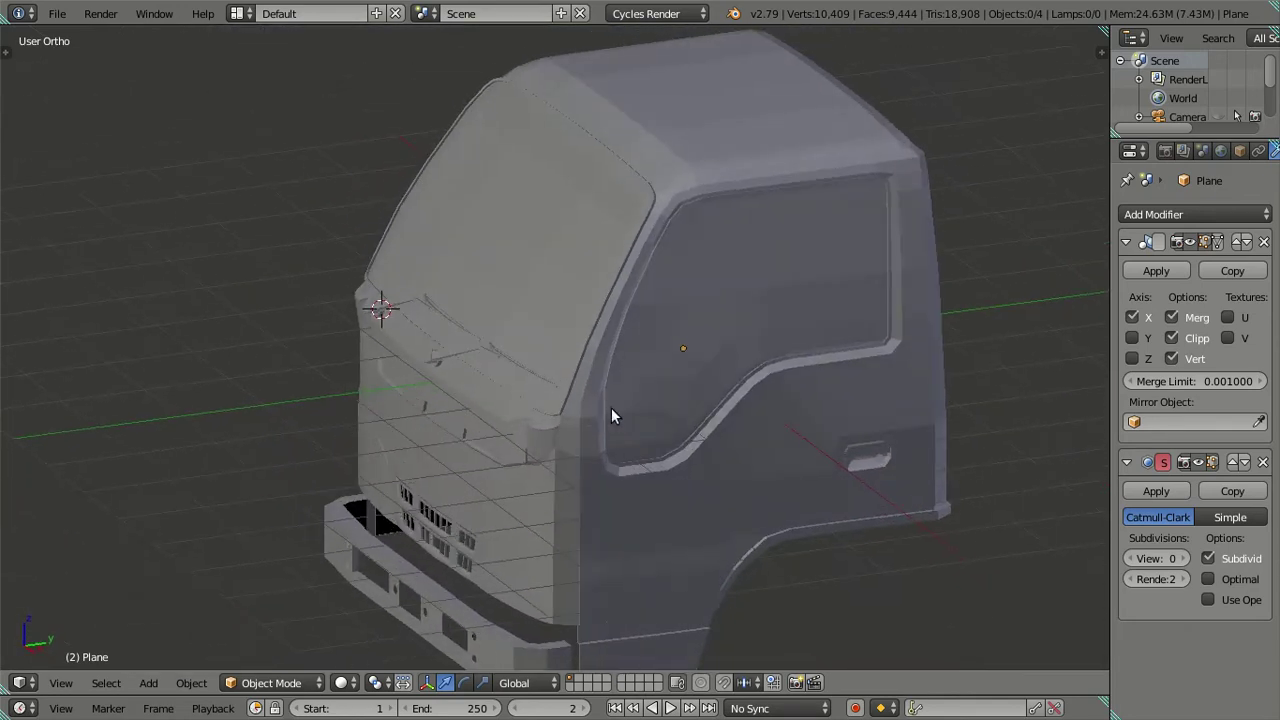
# Step: Raise the subdivision preview back to 2 and enter Edit Mode on the cab
pyautogui.moveTo(1140, 558); pyautogui.dragTo(1160, 556)
pyautogui.moveTo(748, 453)
pyautogui.mouseDown(button='middle')
pyautogui.moveTo(737, 437)
pyautogui.moveTo(709, 446)
pyautogui.moveTo(614, 371)
pyautogui.moveTo(557, 422)
pyautogui.moveTo(571, 537)
pyautogui.moveTo(609, 549)
pyautogui.moveTo(635, 37)
pyautogui.moveTo(737, 585)
pyautogui.mouseUp(button='middle')
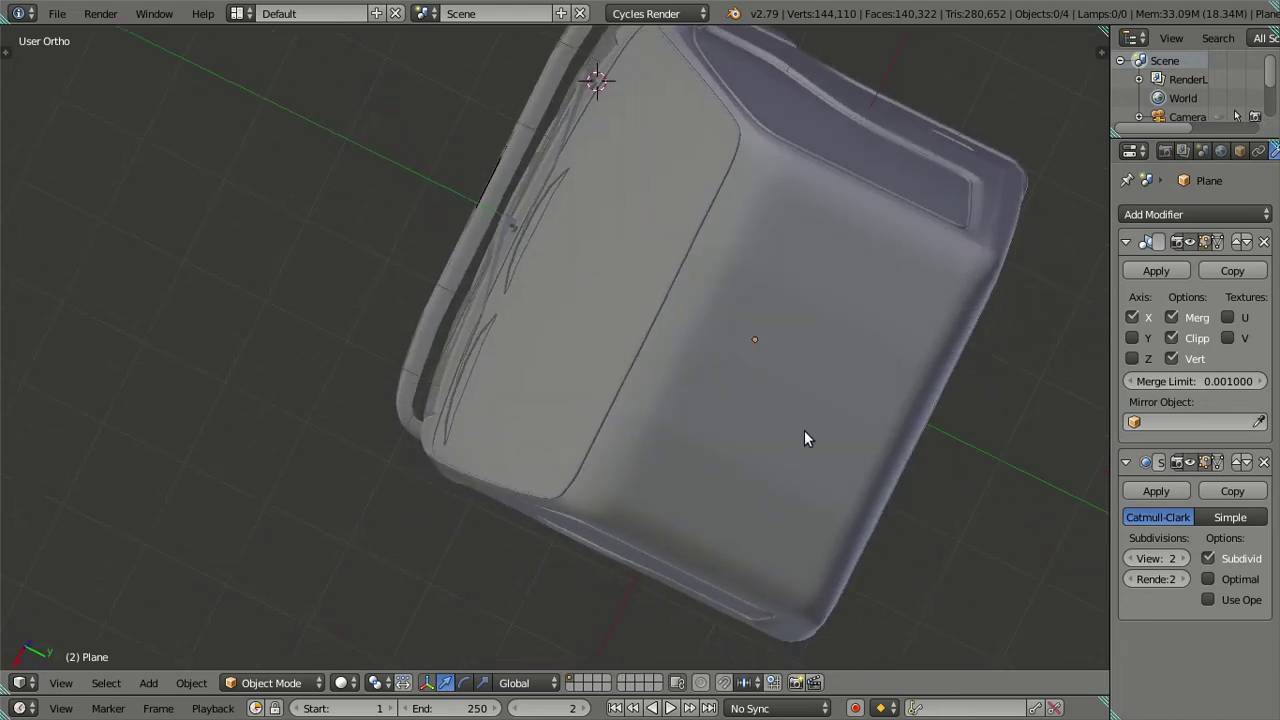
pyautogui.moveTo(804, 432); pyautogui.dragTo(733, 373, button='middle')
pyautogui.press('Tab')
pyautogui.moveTo(756, 465)
pyautogui.mouseDown(button='middle')
pyautogui.moveTo(857, 293)
pyautogui.moveTo(1005, 525)
pyautogui.mouseUp(button='middle')
# Step: Turn off the subdivision preview and frame the cab's roof edge
pyautogui.click(1128, 558)
pyautogui.moveTo(737, 386)
pyautogui.mouseDown(button='middle')
pyautogui.moveTo(600, 310)
pyautogui.moveTo(521, 434)
pyautogui.mouseUp(button='middle')
pyautogui.scroll(3, 590, 300)
pyautogui.scroll(2, 521, 434)
pyautogui.scroll(-3, 515, 410)
pyautogui.scroll(2, 540, 420)
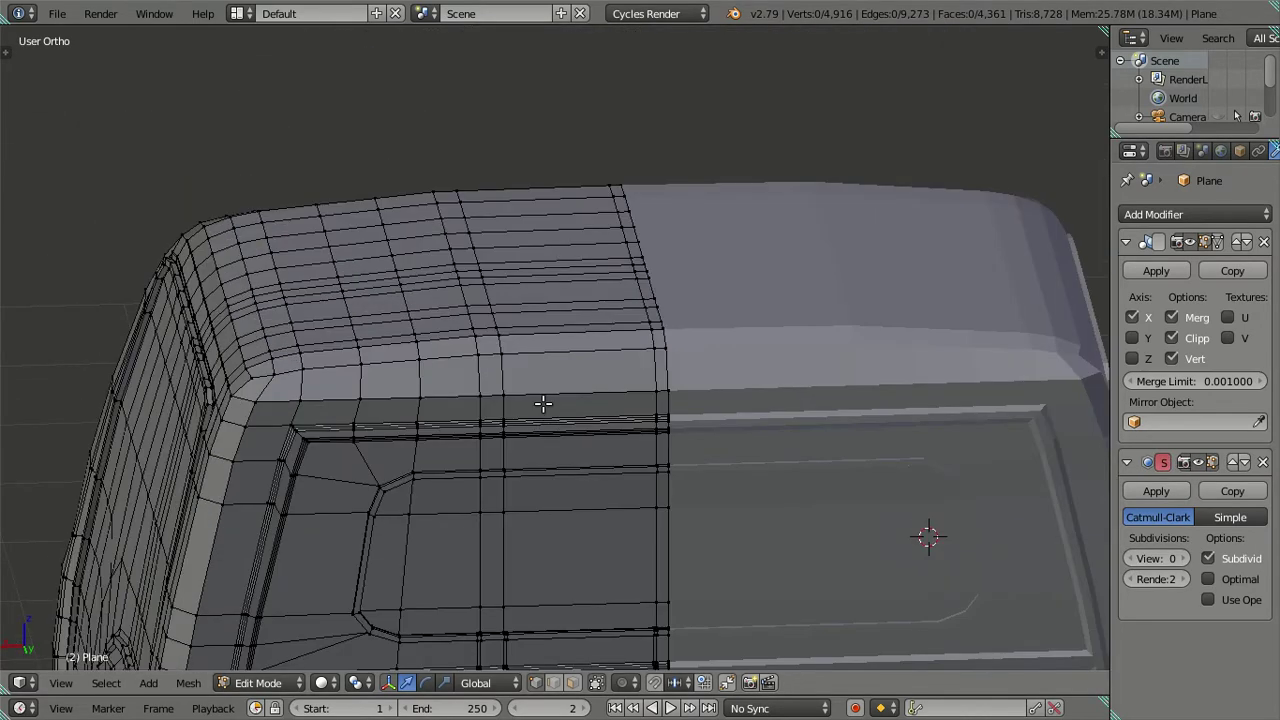
pyautogui.press('Tab')
pyautogui.moveTo(497, 354)
pyautogui.mouseDown(button='middle')
pyautogui.moveTo(478, 313)
pyautogui.moveTo(492, 287)
pyautogui.moveTo(463, 300)
pyautogui.mouseUp(button='middle')
pyautogui.press('Tab')
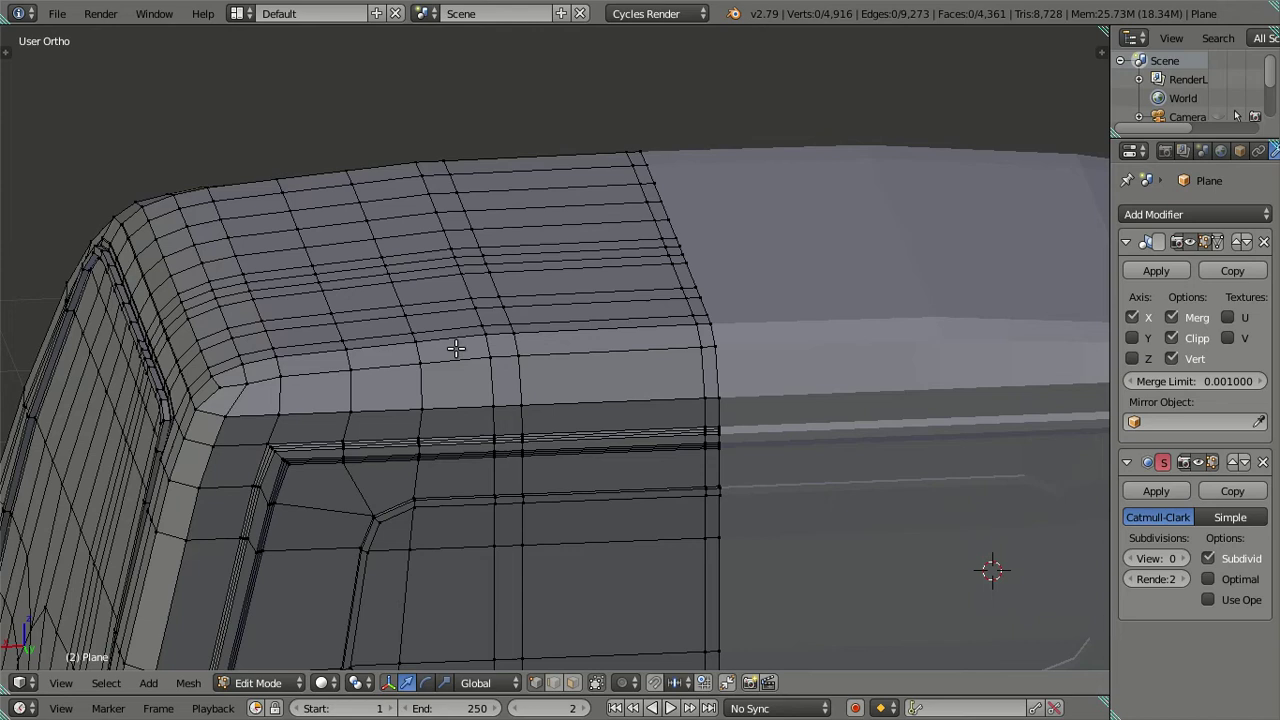
pyautogui.scroll(2, 456, 348)
pyautogui.scroll(1, 458, 360)
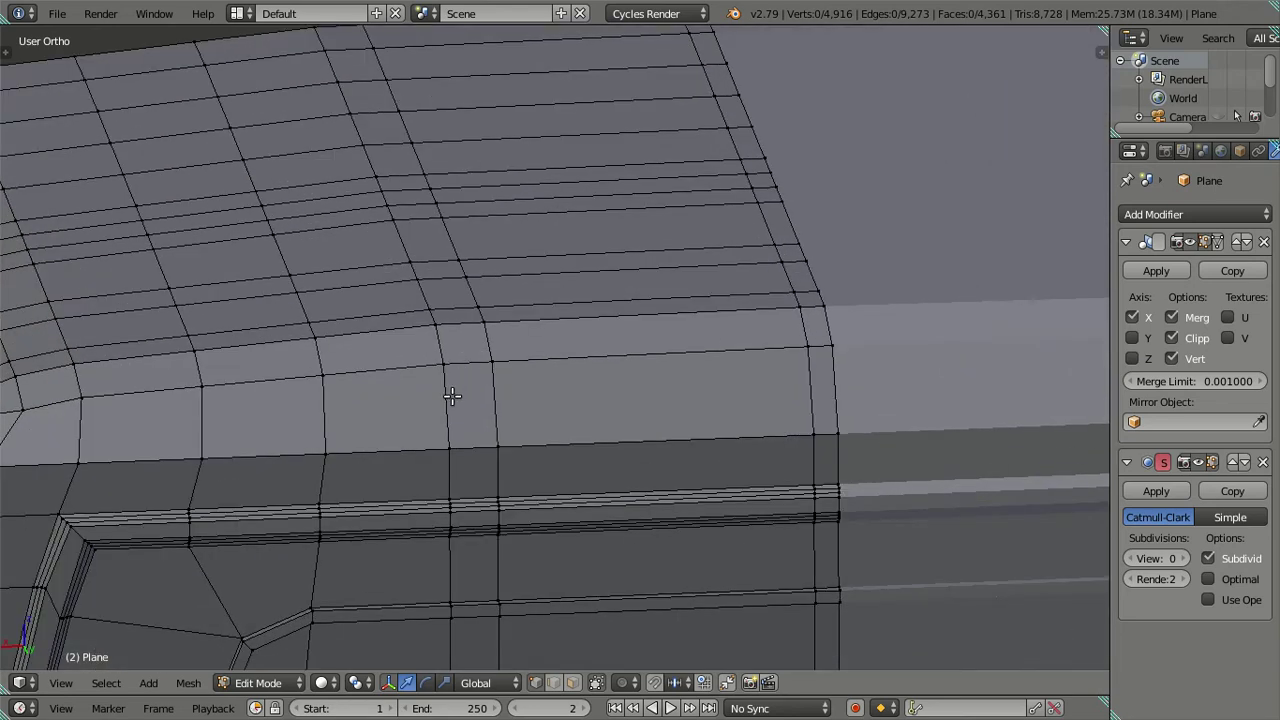
# Step: Dissolve the two neighbouring vertical edge loops across the roof edge
pyautogui.keyDown('alt'); pyautogui.rightClick(452, 396); pyautogui.keyUp('alt')
pyautogui.press('x')
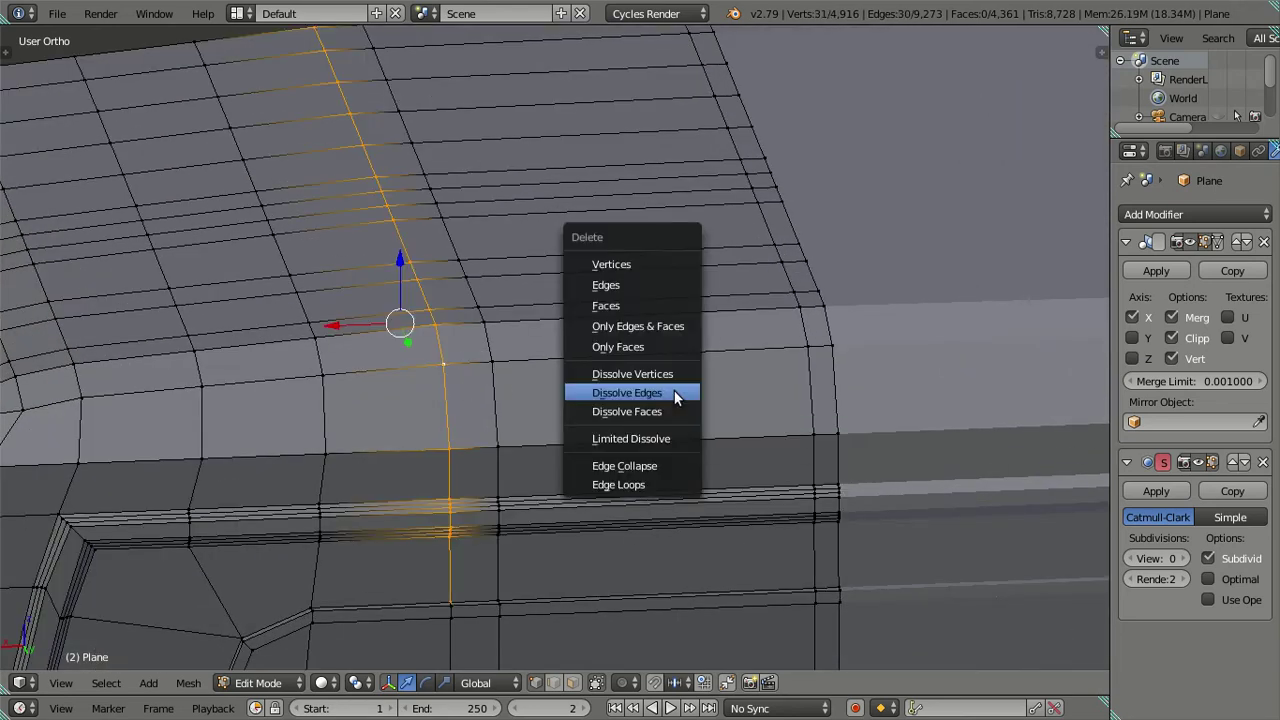
pyautogui.click(674, 390)
pyautogui.keyDown('alt'); pyautogui.rightClick(803, 403); pyautogui.keyUp('alt')
pyautogui.press('x')
pyautogui.click(803, 403)
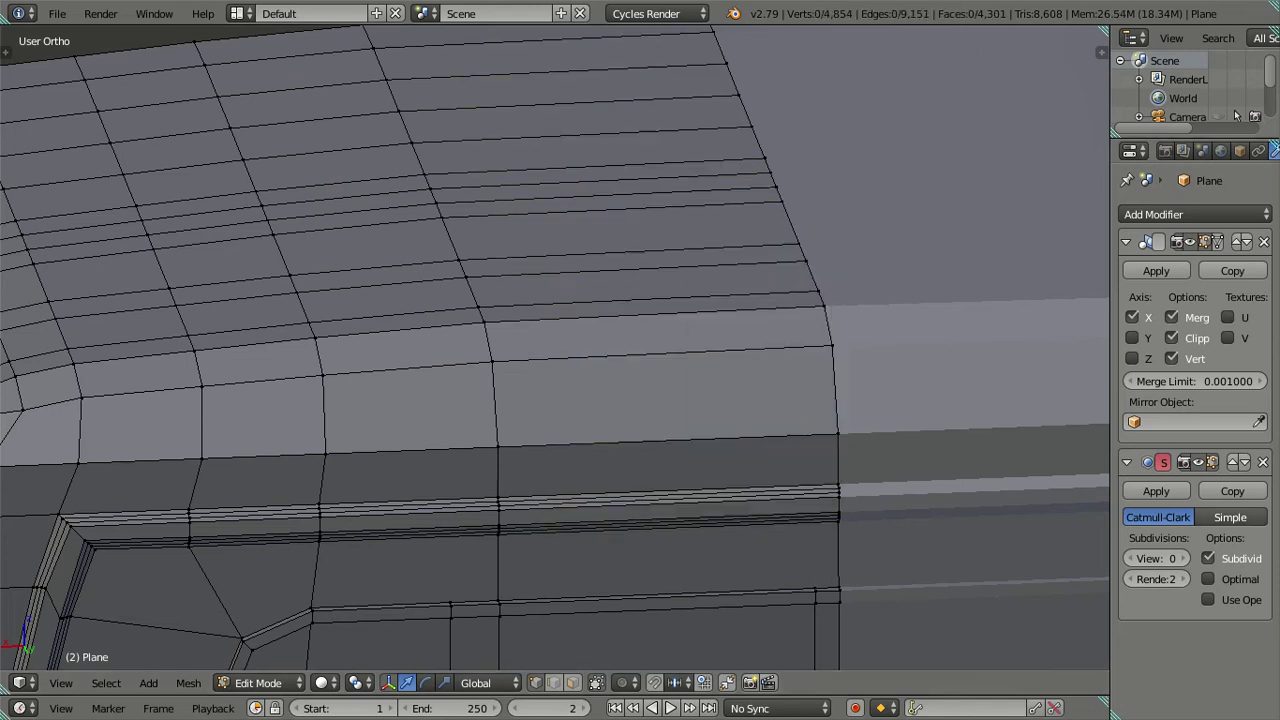
# Step: Set the subdivision viewport level back to 2 and inspect the smoothed cab
pyautogui.click(1181, 558)
pyautogui.click(1181, 558)
pyautogui.scroll(-2, 655, 491)
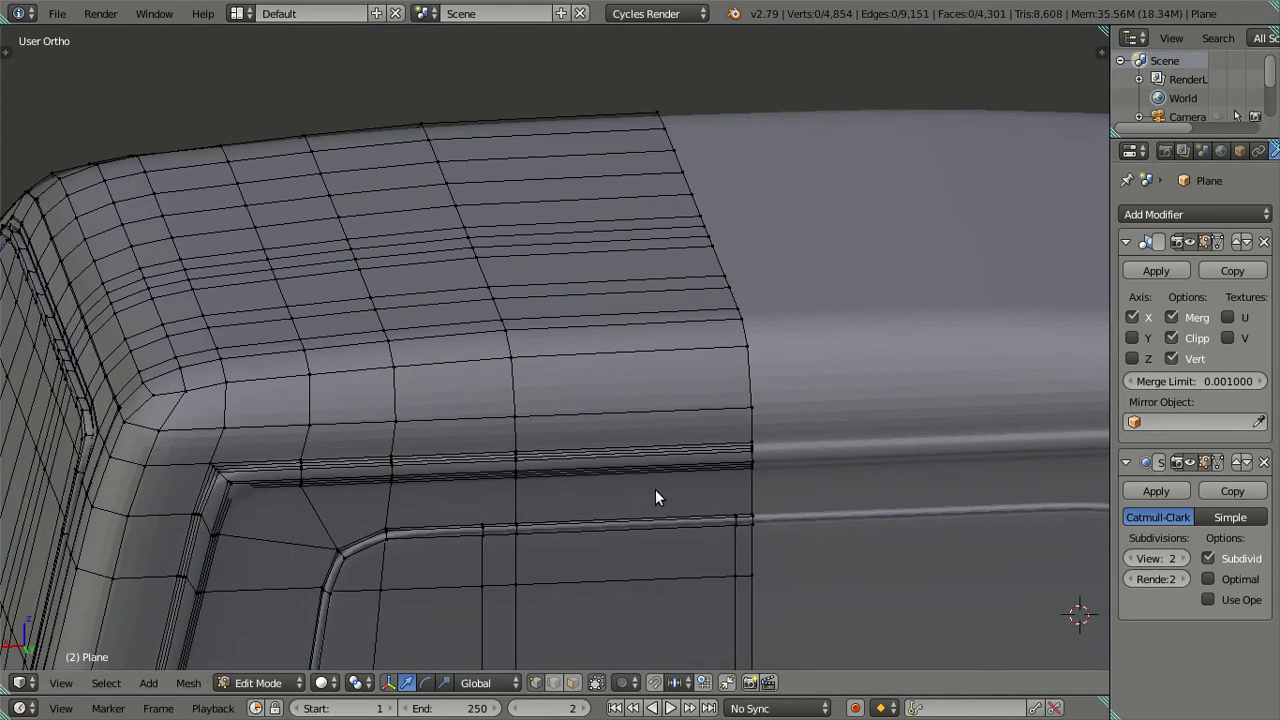
pyautogui.press('Tab')
pyautogui.scroll(-2, 620, 442)
pyautogui.moveTo(613, 432)
pyautogui.mouseDown(button='middle')
pyautogui.moveTo(648, 600)
pyautogui.moveTo(769, 594)
pyautogui.moveTo(800, 551)
pyautogui.moveTo(820, 450)
pyautogui.moveTo(855, 410)
pyautogui.moveTo(639, 502)
pyautogui.moveTo(710, 388)
pyautogui.moveTo(757, 357)
pyautogui.moveTo(329, 309)
pyautogui.moveTo(369, 308)
pyautogui.mouseUp(button='middle')
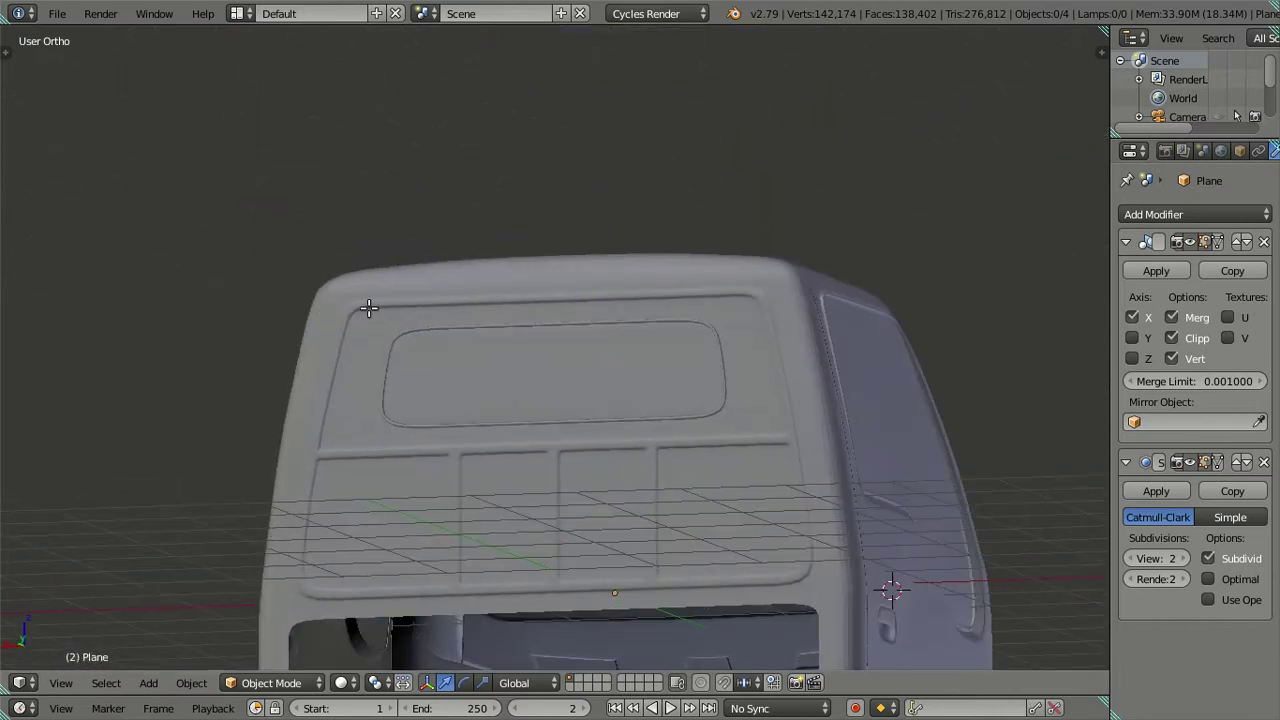
# Step: Zoom in on the cab mesh and dissolve the selected stray edges
pyautogui.press('Tab')
pyautogui.scroll(2, 471, 414)
pyautogui.scroll(2, 471, 414)
pyautogui.scroll(2, 517, 431)
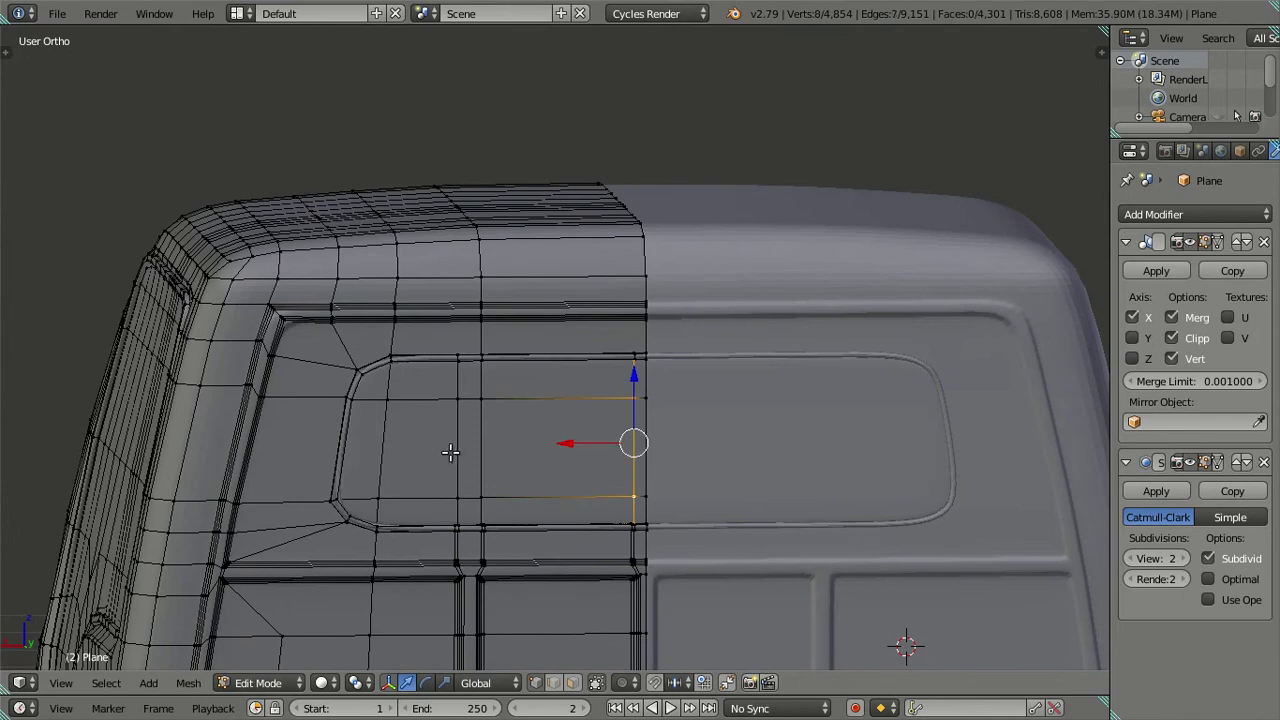
pyautogui.scroll(2, 502, 450)
pyautogui.scroll(2, 529, 317)
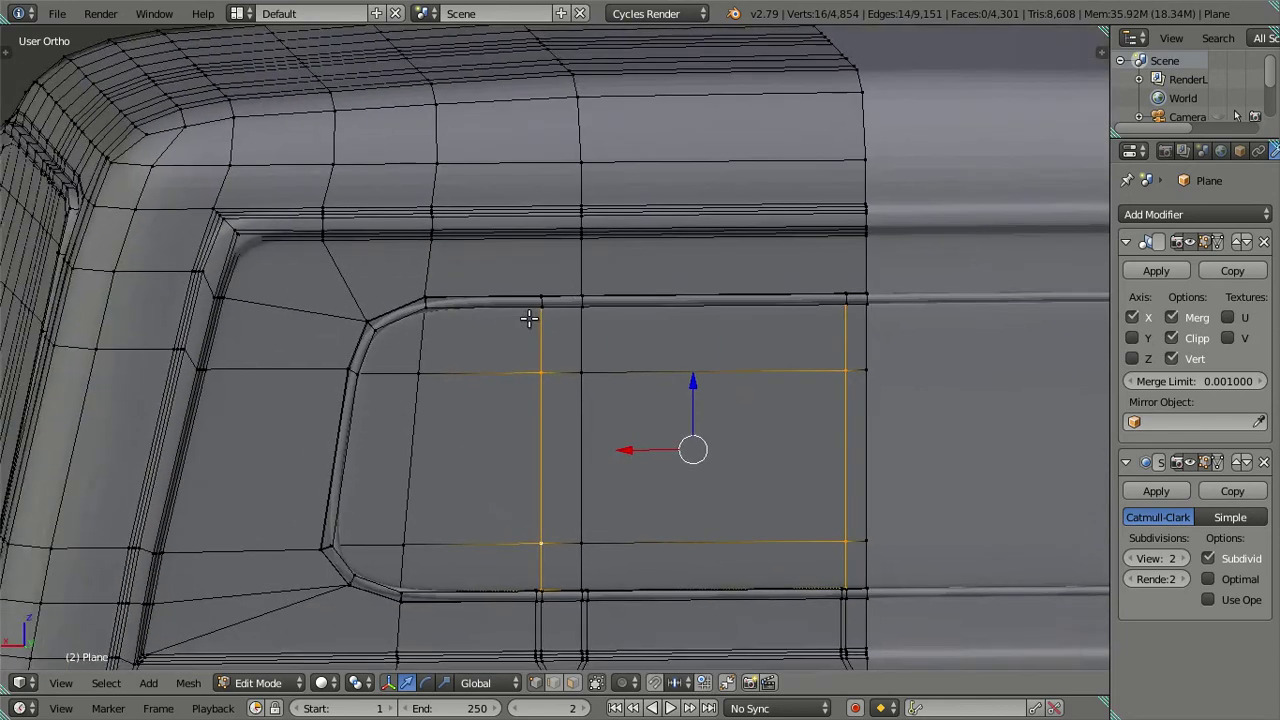
pyautogui.scroll(2, 529, 292)
pyautogui.scroll(-4, 526, 253)
pyautogui.keyDown('shift'); pyautogui.scroll(-3, 559, 400); pyautogui.keyUp('shift')
pyautogui.scroll(4, 562, 421)
pyautogui.scroll(3, 540, 408)
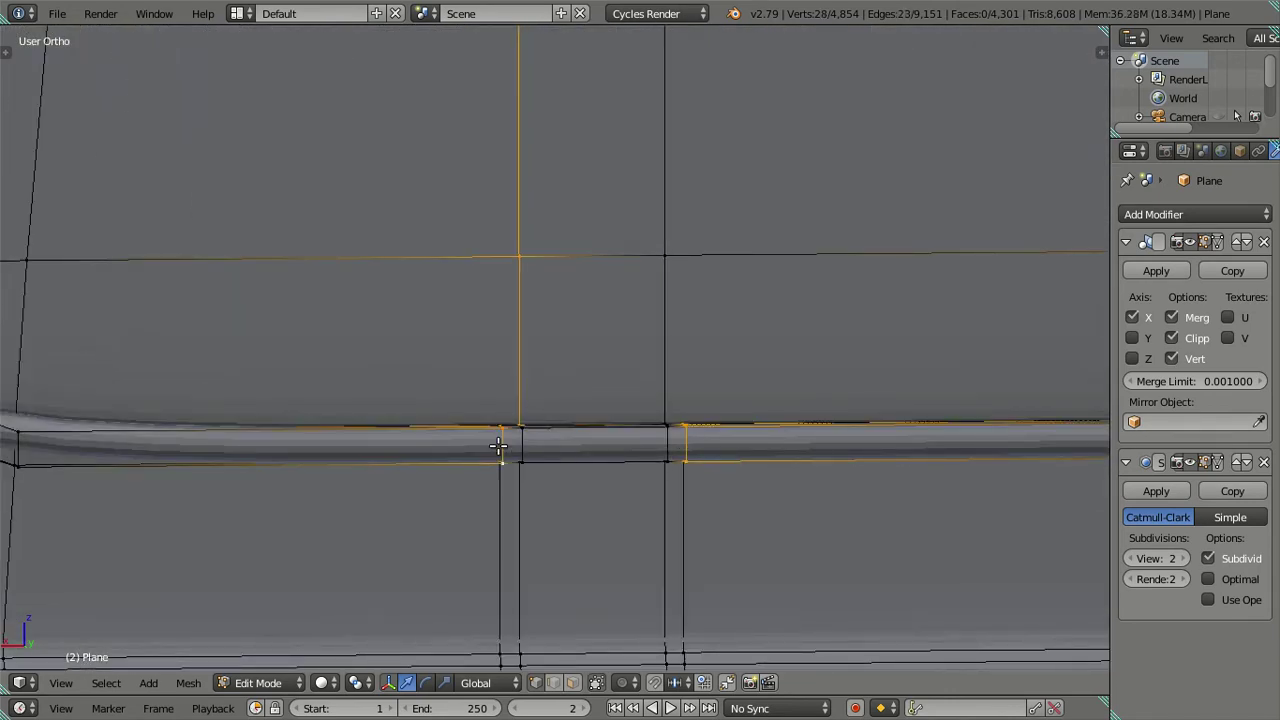
pyautogui.press('x')
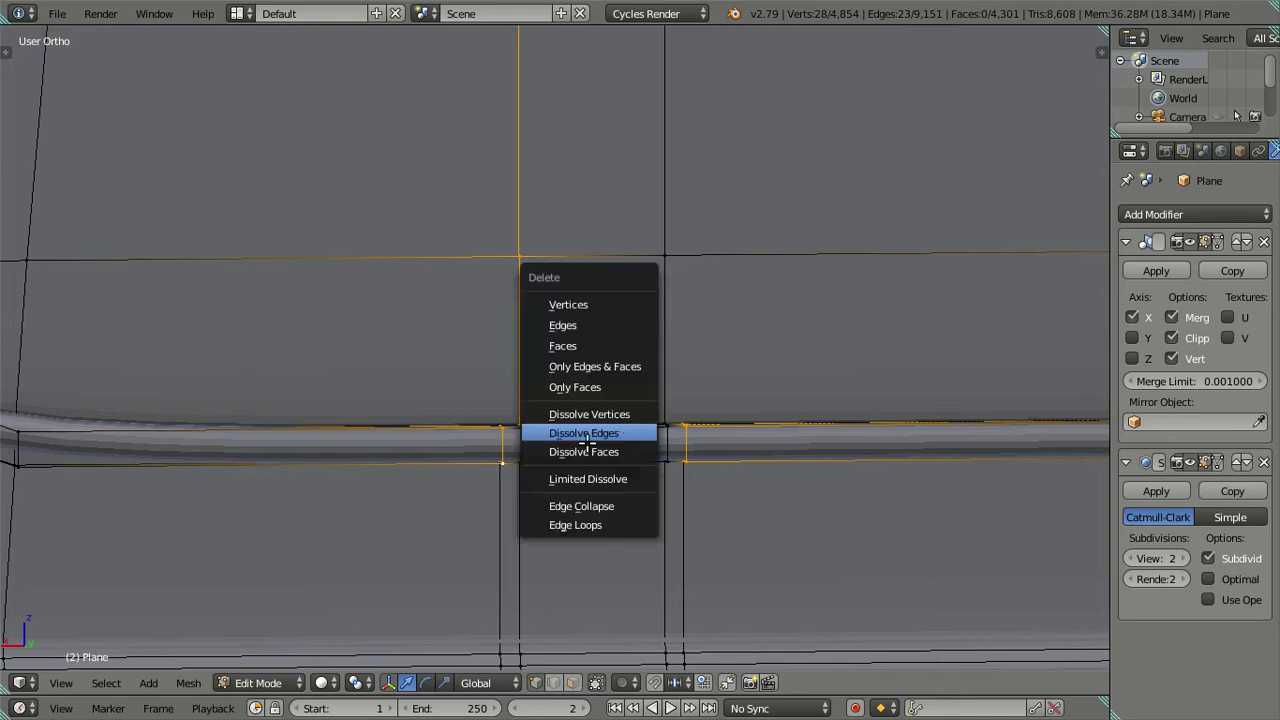
pyautogui.click(584, 430)
# Step: Dissolve the short edges along the strip and check the result
pyautogui.keyDown('alt'); pyautogui.rightClick(530, 448); pyautogui.keyUp('alt')
pyautogui.press('x')
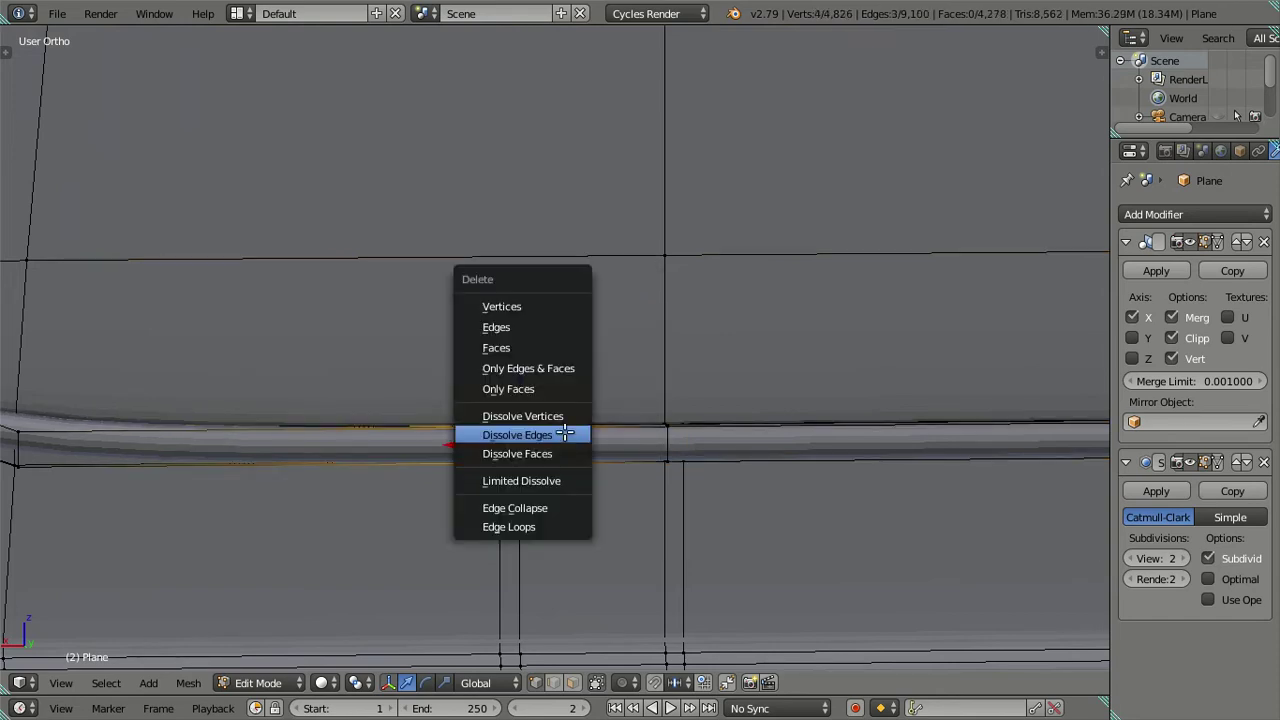
pyautogui.click(565, 434)
pyautogui.scroll(-2, 562, 419)
pyautogui.scroll(-2, 562, 419)
pyautogui.press('Tab')
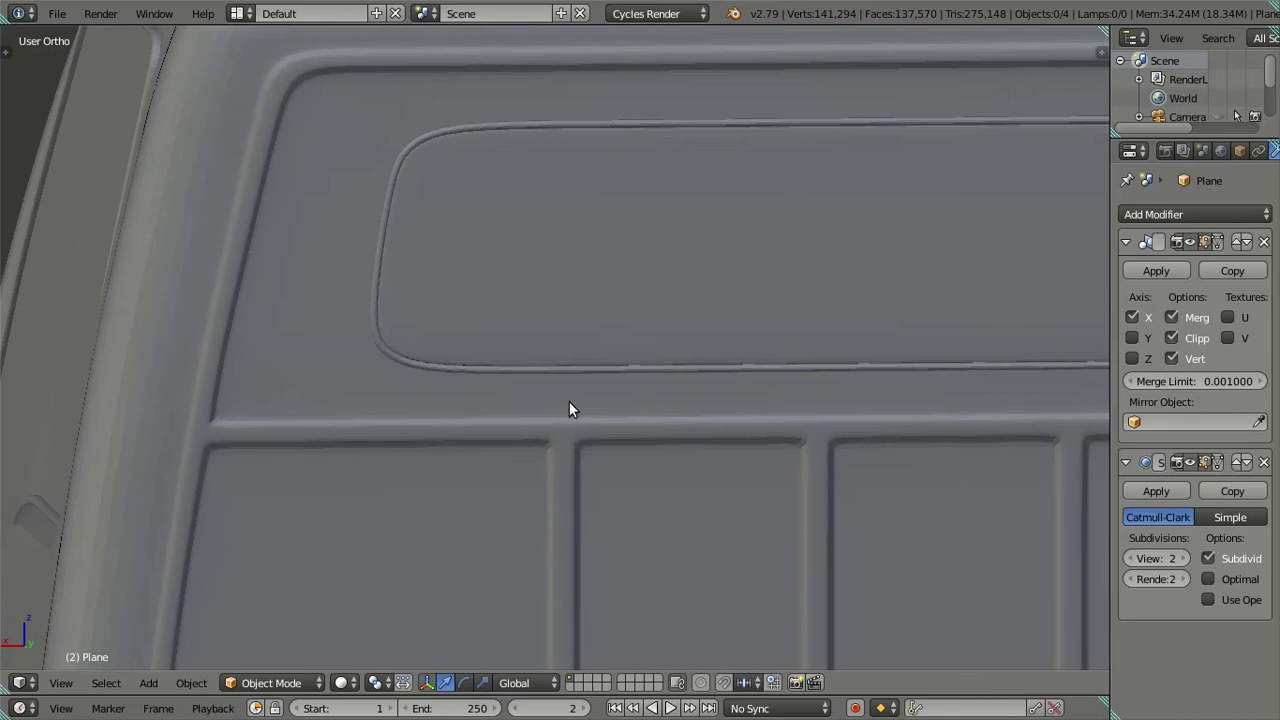
pyautogui.press('Tab')
# Step: Switch to edge select with the lower panel strip in view
pyautogui.moveTo(760, 165)
pyautogui.keyDown('shift'); pyautogui.mouseDown(button='middle')
pyautogui.moveTo(671, 274)
pyautogui.moveTo(737, 491)
pyautogui.mouseUp(button='middle'); pyautogui.keyUp('shift')
pyautogui.scroll(3, 700, 450)
pyautogui.keyDown('shift'); pyautogui.moveTo(686, 423); pyautogui.dragTo(713, 347, button='middle'); pyautogui.keyUp('shift')
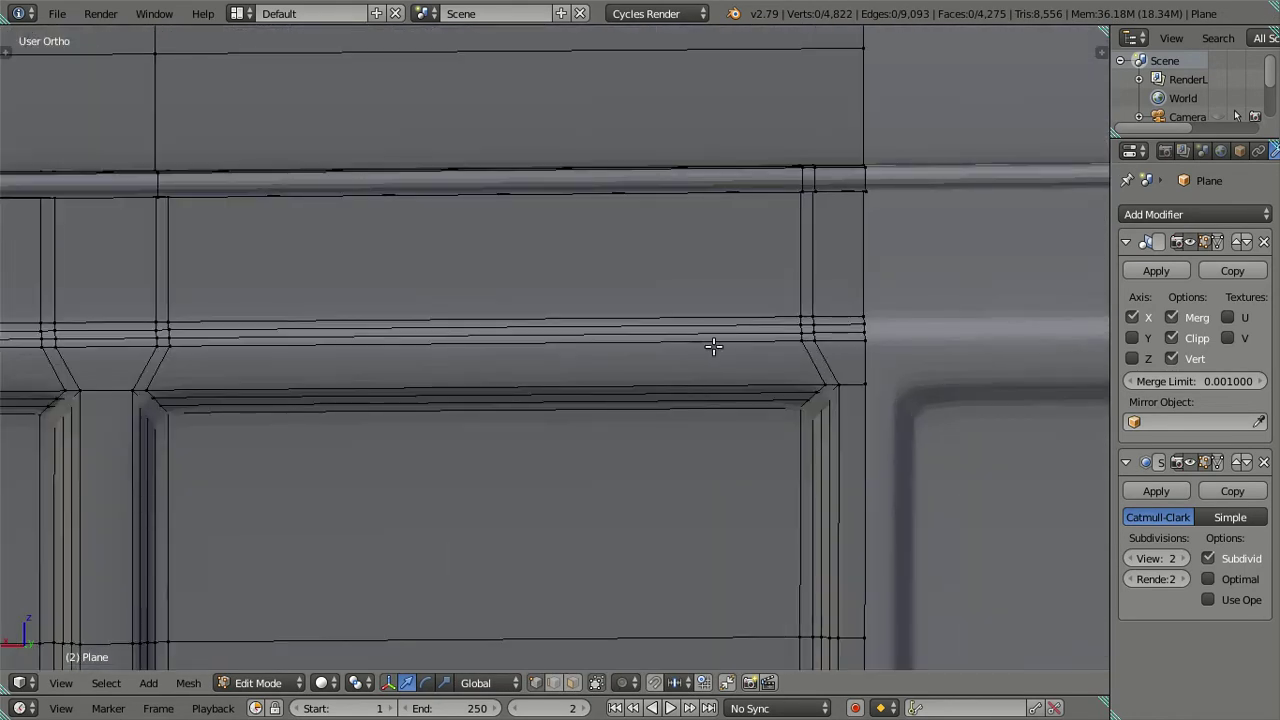
pyautogui.hotkey('ctrl', 'Tab')
pyautogui.click(733, 333)
# Step: Select the upper strip's edges and dissolve them, then check the rear panel
pyautogui.keyDown('shift'); pyautogui.moveTo(795, 222); pyautogui.dragTo(543, 436, button='middle'); pyautogui.keyUp('shift')
pyautogui.scroll(3, 543, 436)
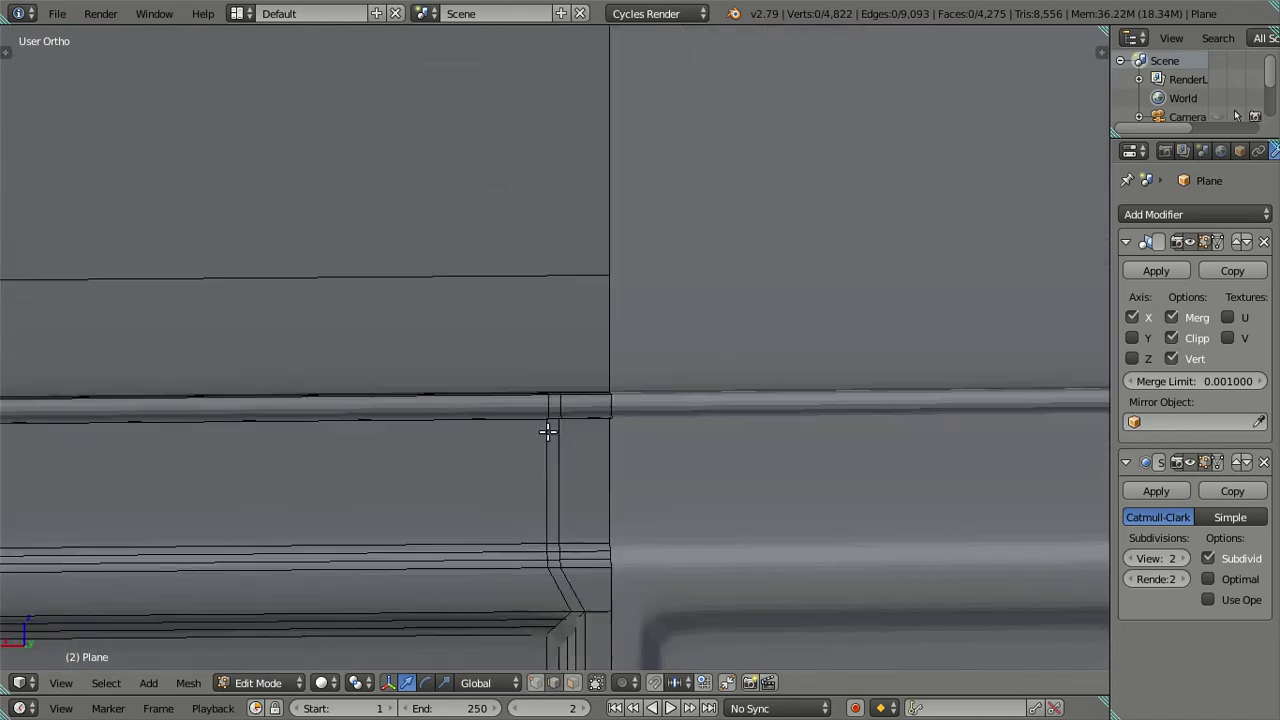
pyautogui.scroll(-4, 586, 391)
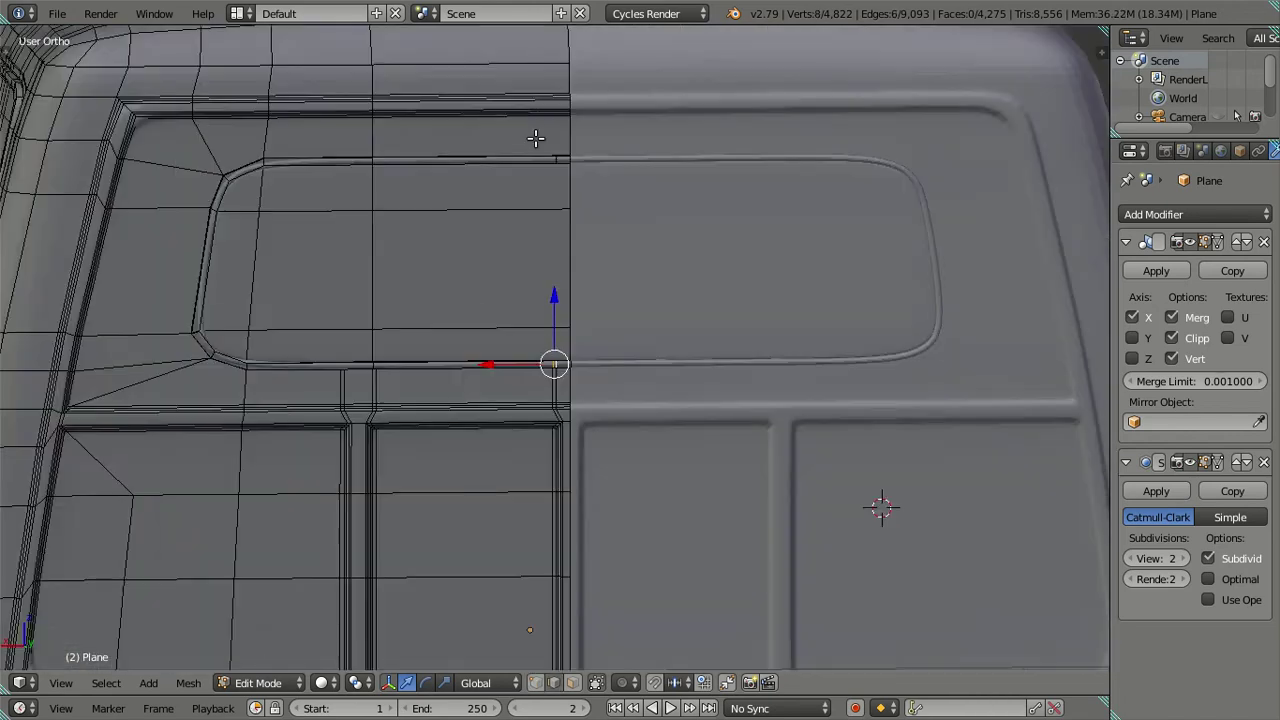
pyautogui.keyDown('shift'); pyautogui.moveTo(534, 137); pyautogui.dragTo(549, 266, button='middle'); pyautogui.keyUp('shift')
pyautogui.scroll(5, 573, 260)
pyautogui.keyDown('alt'); pyautogui.keyDown('shift'); pyautogui.click(573, 250); pyautogui.keyUp('shift'); pyautogui.keyUp('alt')
pyautogui.scroll(3, 580, 245)
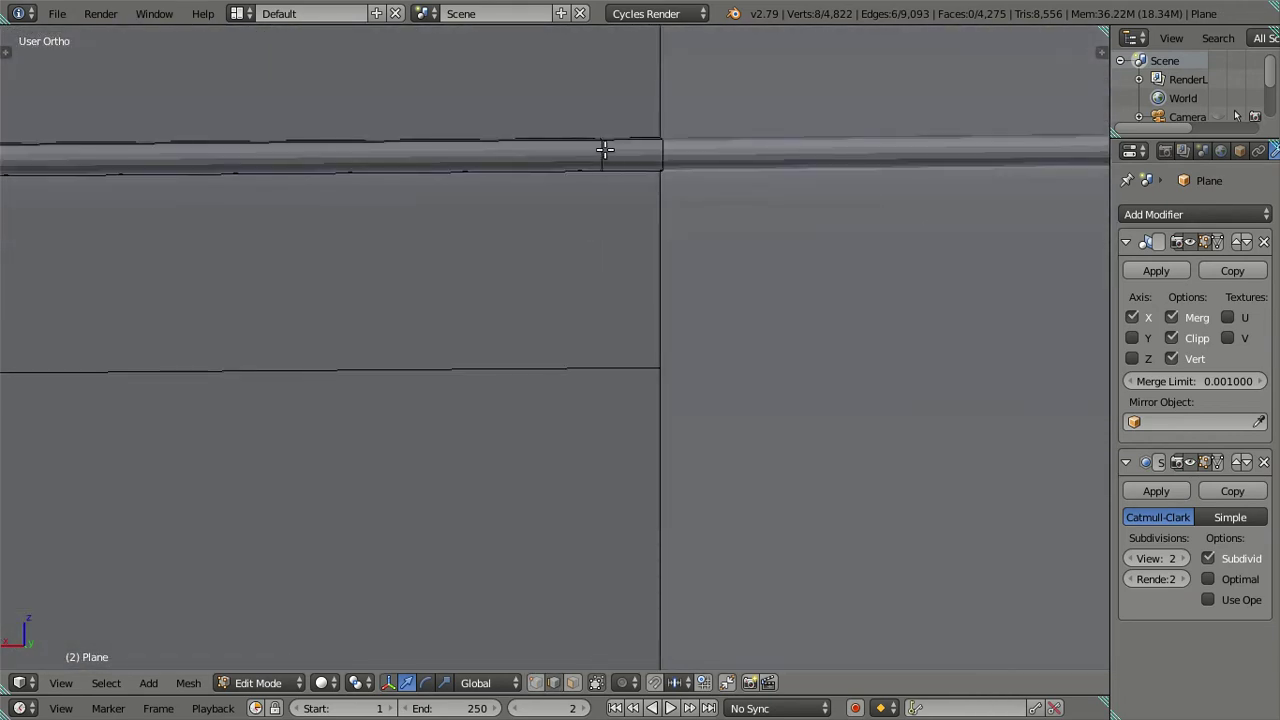
pyautogui.press('x')
pyautogui.click(708, 215)
pyautogui.scroll(-3, 572, 305)
pyautogui.scroll(-3, 566, 309)
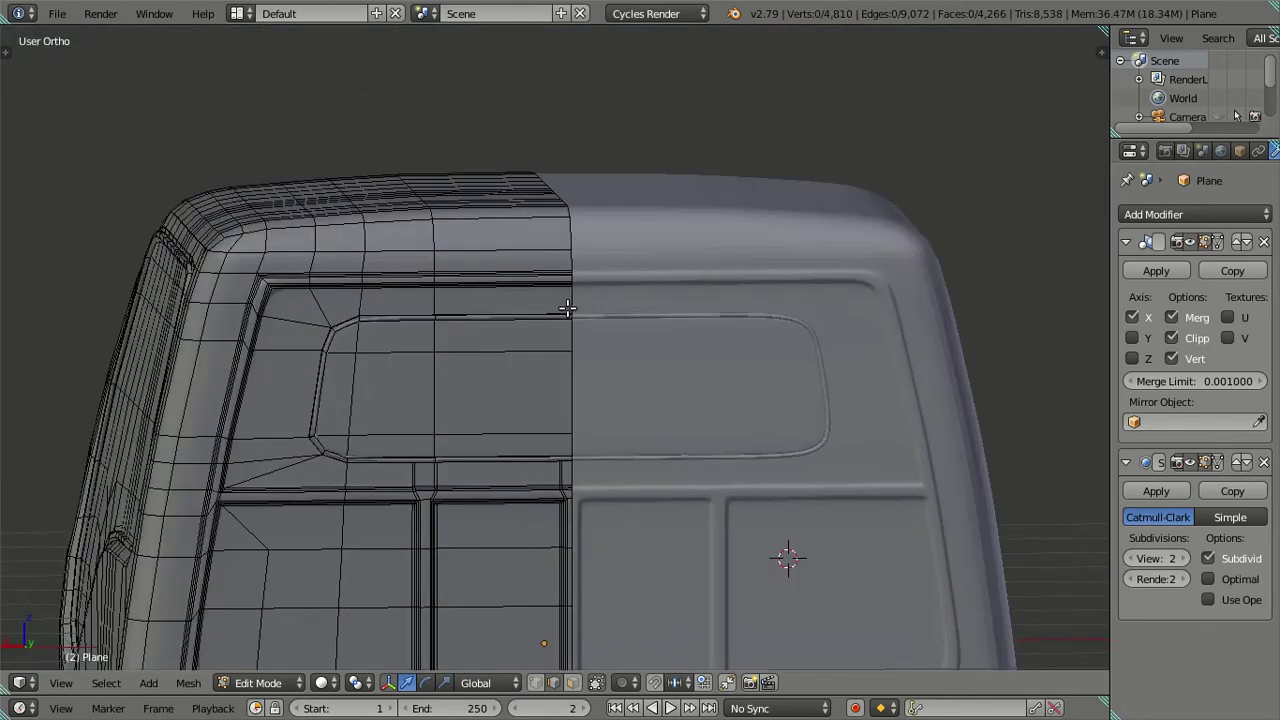
pyautogui.moveTo(467, 369)
pyautogui.keyDown('shift'); pyautogui.mouseDown(button='middle')
pyautogui.moveTo(658, 466)
pyautogui.moveTo(623, 437)
pyautogui.moveTo(657, 443)
pyautogui.moveTo(674, 480)
pyautogui.moveTo(658, 514)
pyautogui.moveTo(600, 429)
pyautogui.moveTo(611, 389)
pyautogui.moveTo(637, 449)
pyautogui.moveTo(689, 437)
pyautogui.moveTo(764, 453)
pyautogui.moveTo(943, 443)
pyautogui.moveTo(994, 423)
pyautogui.moveTo(764, 434)
pyautogui.moveTo(682, 383)
pyautogui.mouseUp(button='middle'); pyautogui.keyUp('shift')
pyautogui.press('Tab')
pyautogui.press('Tab')
pyautogui.press('Tab')
pyautogui.press('Tab')
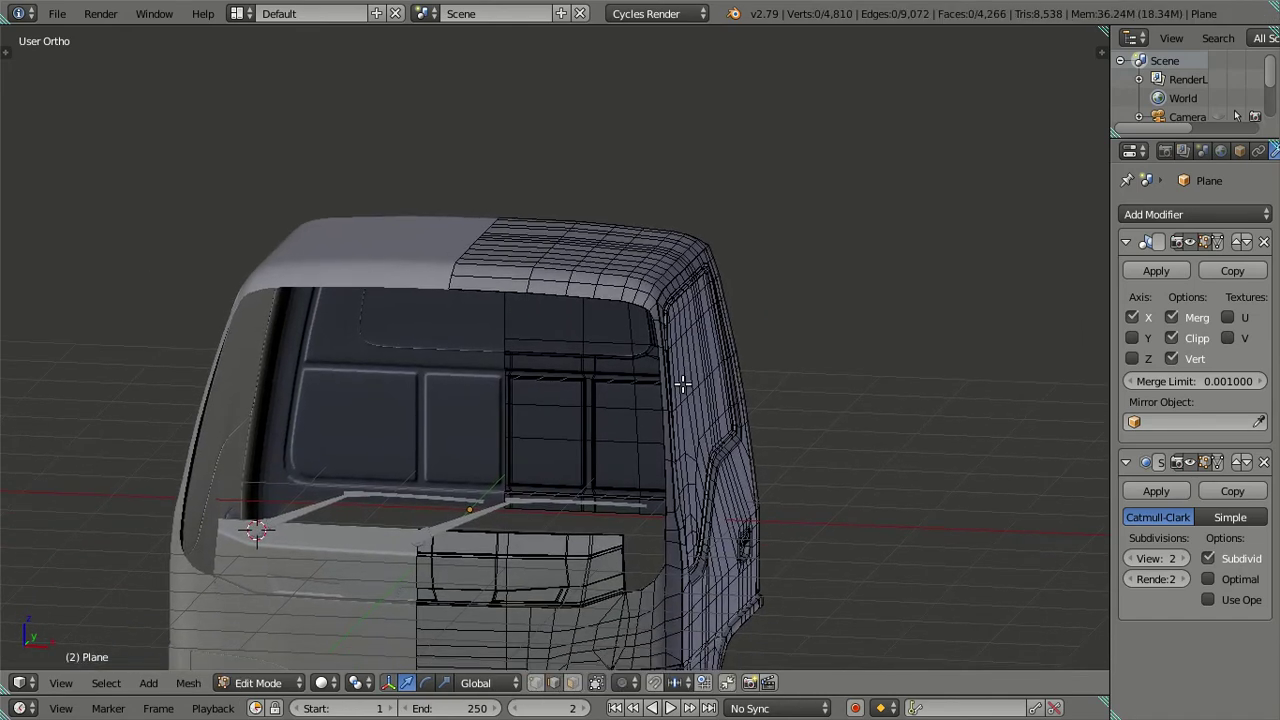
# Step: Select the window panel, deselect all, then view the whole smoothed cab in Object Mode
pyautogui.press('l')
pyautogui.scroll(4, 622, 374)
pyautogui.press('a')
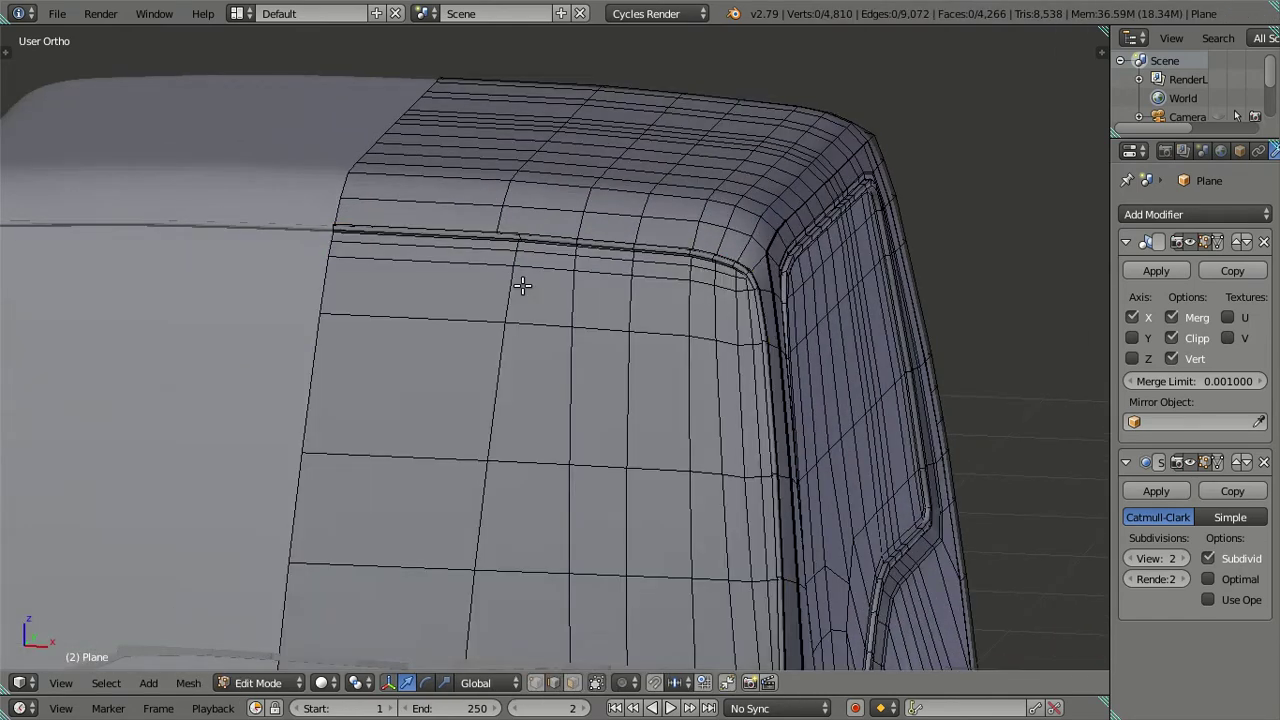
pyautogui.scroll(3, 551, 350)
pyautogui.moveTo(551, 350); pyautogui.dragTo(574, 308, button='middle')
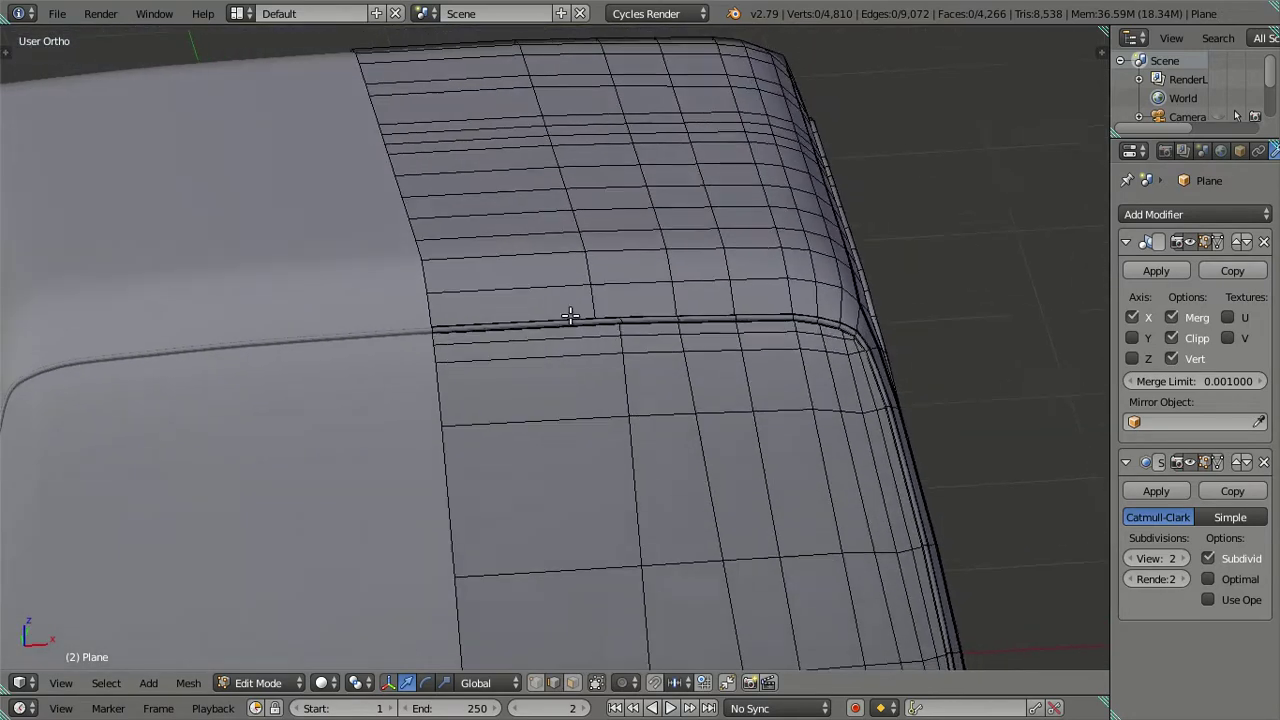
pyautogui.scroll(-3, 574, 308)
pyautogui.scroll(-2, 580, 280)
pyautogui.press('Tab')
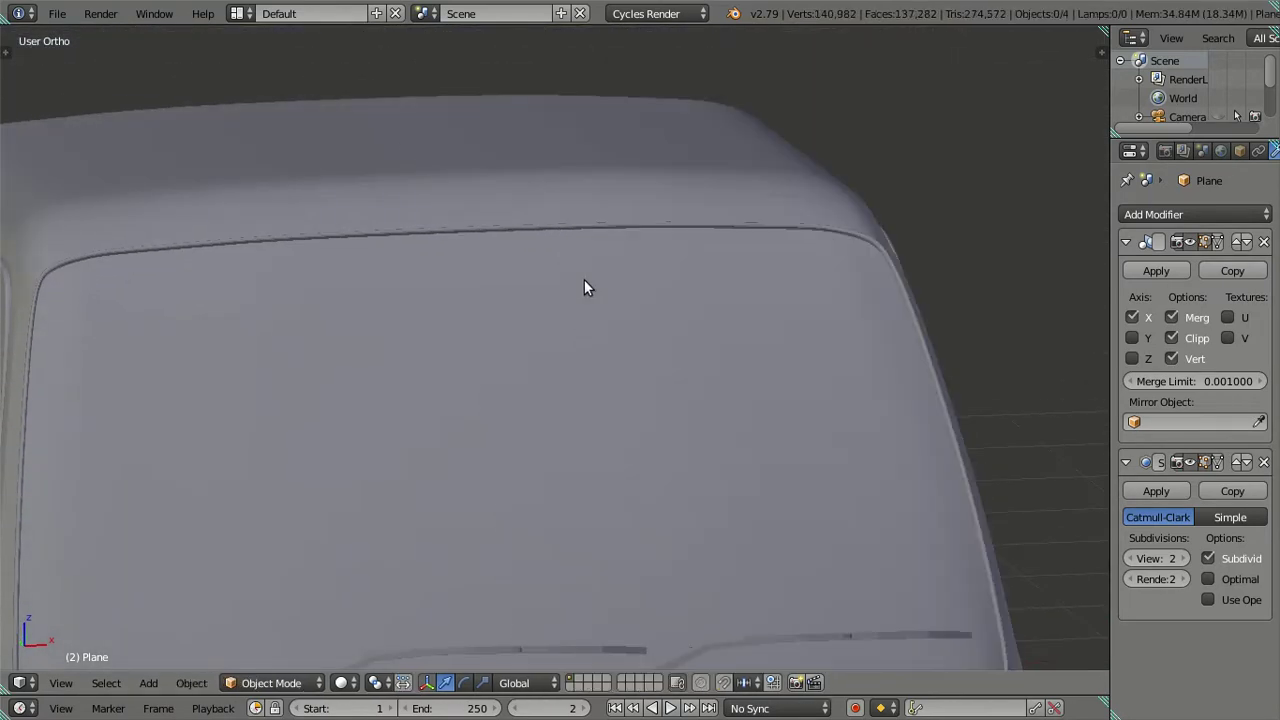
pyautogui.moveTo(586, 288)
pyautogui.mouseDown(button='middle')
pyautogui.moveTo(640, 374)
pyautogui.moveTo(694, 317)
pyautogui.moveTo(318, 310)
pyautogui.moveTo(323, 443)
pyautogui.moveTo(366, 326)
pyautogui.moveTo(410, 397)
pyautogui.moveTo(469, 397)
pyautogui.moveTo(457, 377)
pyautogui.moveTo(400, 400)
pyautogui.moveTo(448, 437)
pyautogui.moveTo(511, 405)
pyautogui.mouseUp(button='middle')
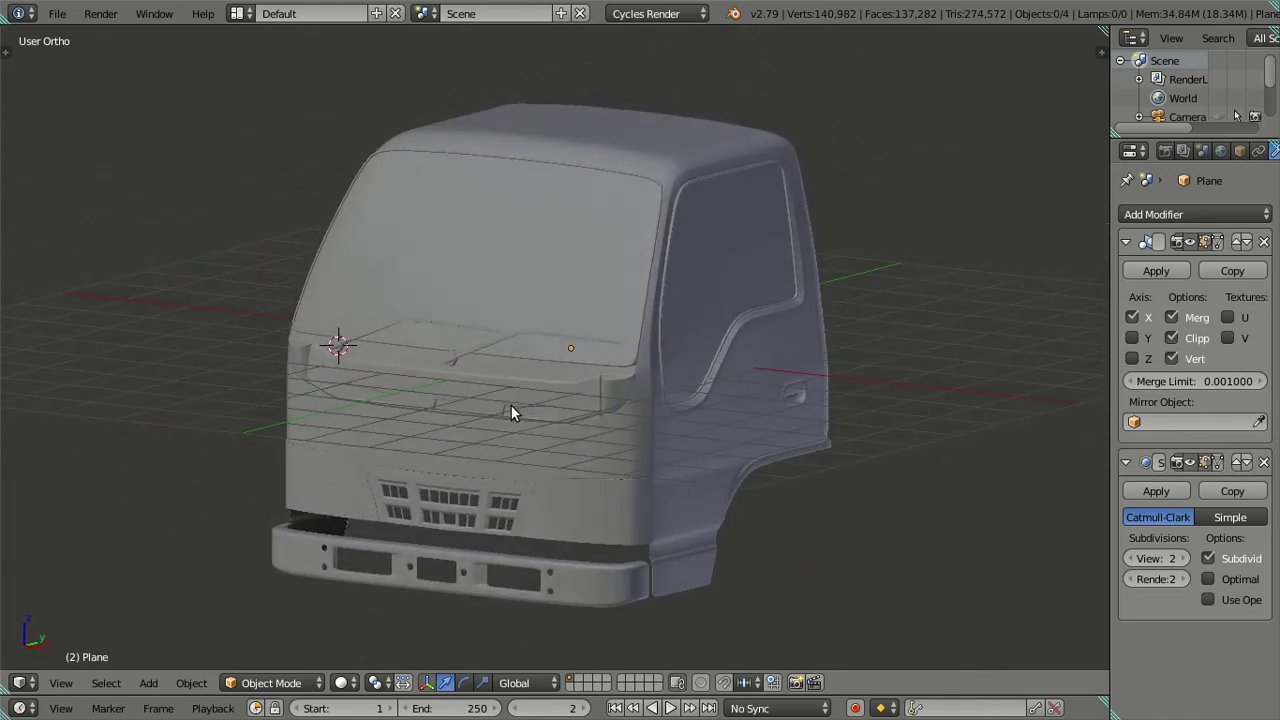
# Step: Show the front wireframe view, set viewport subdivision to 0, and enter Edit Mode
pyautogui.press('KP_1')
pyautogui.press('z')
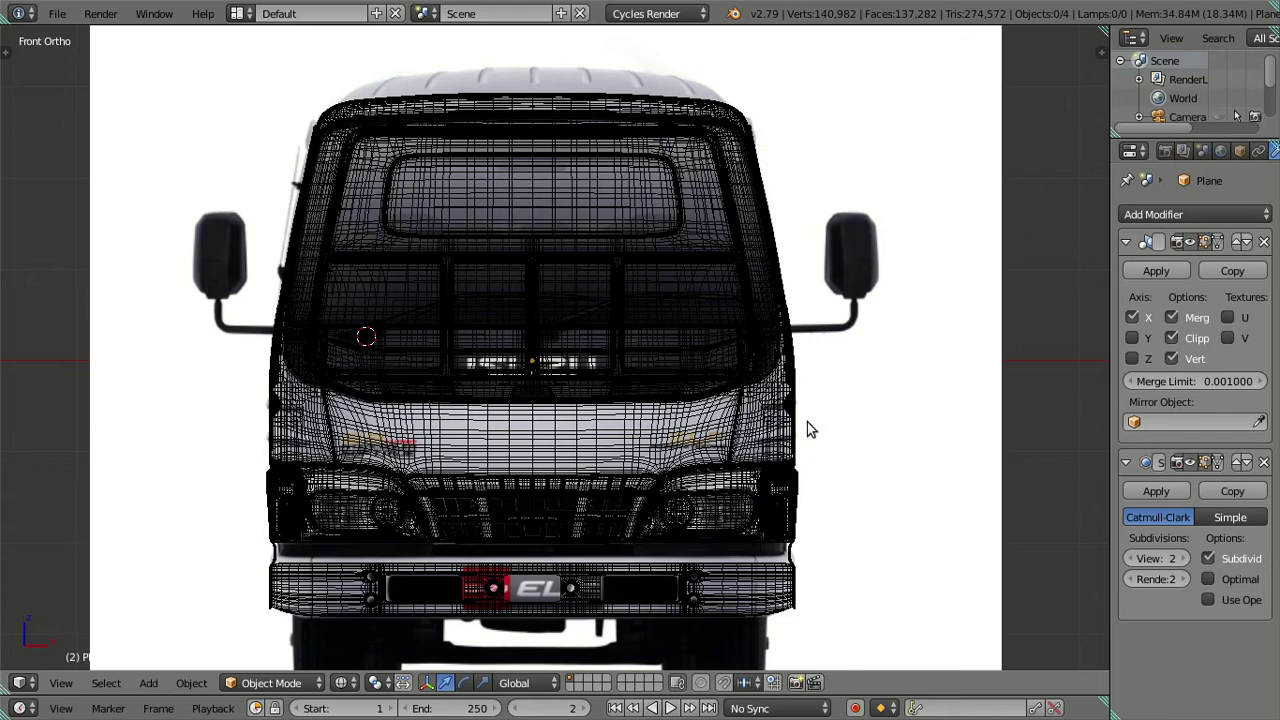
pyautogui.press('ctrl+KP_6')
pyautogui.click(1133, 558)
pyautogui.click(1133, 558)
pyautogui.scroll(4, 880, 490)
pyautogui.keyDown('shift'); pyautogui.moveTo(917, 506); pyautogui.dragTo(762, 452, button='middle'); pyautogui.keyUp('shift')
pyautogui.scroll(2, 873, 480)
pyautogui.press('Tab')
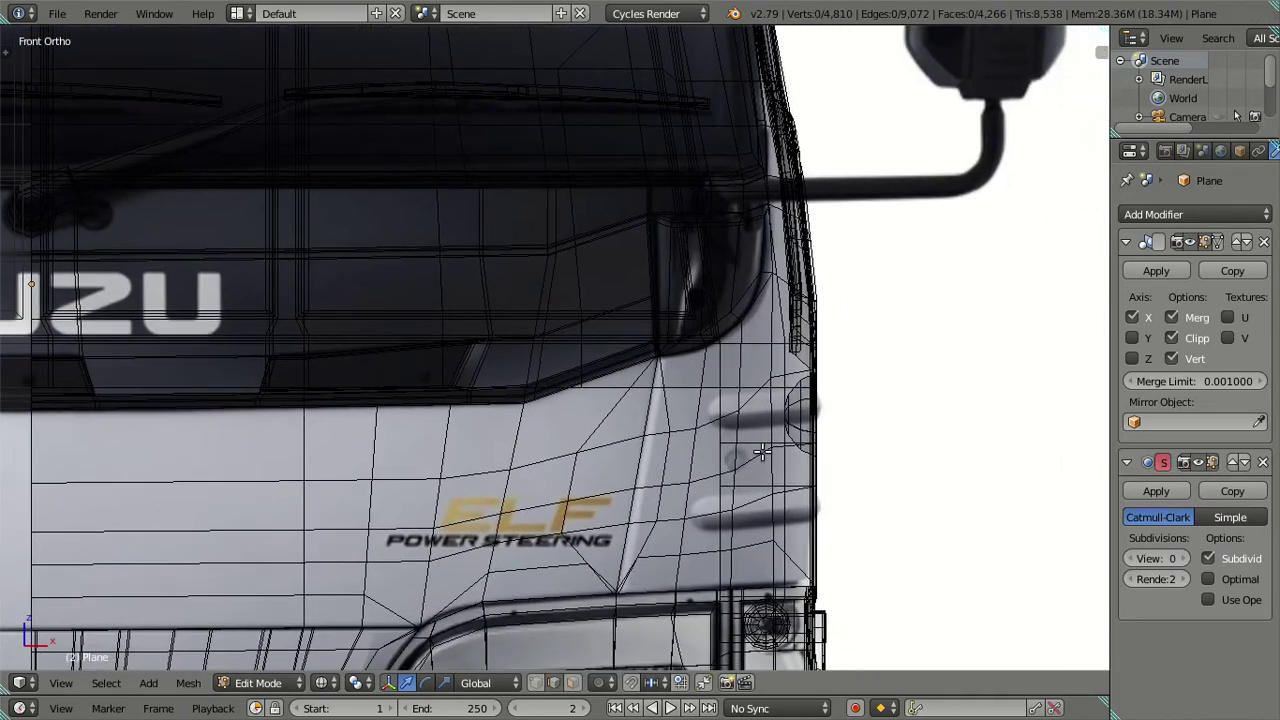
# Step: Select the connected side door panel faces and switch to edge select
pyautogui.scroll(-3, 762, 452)
pyautogui.scroll(-1, 673, 600)
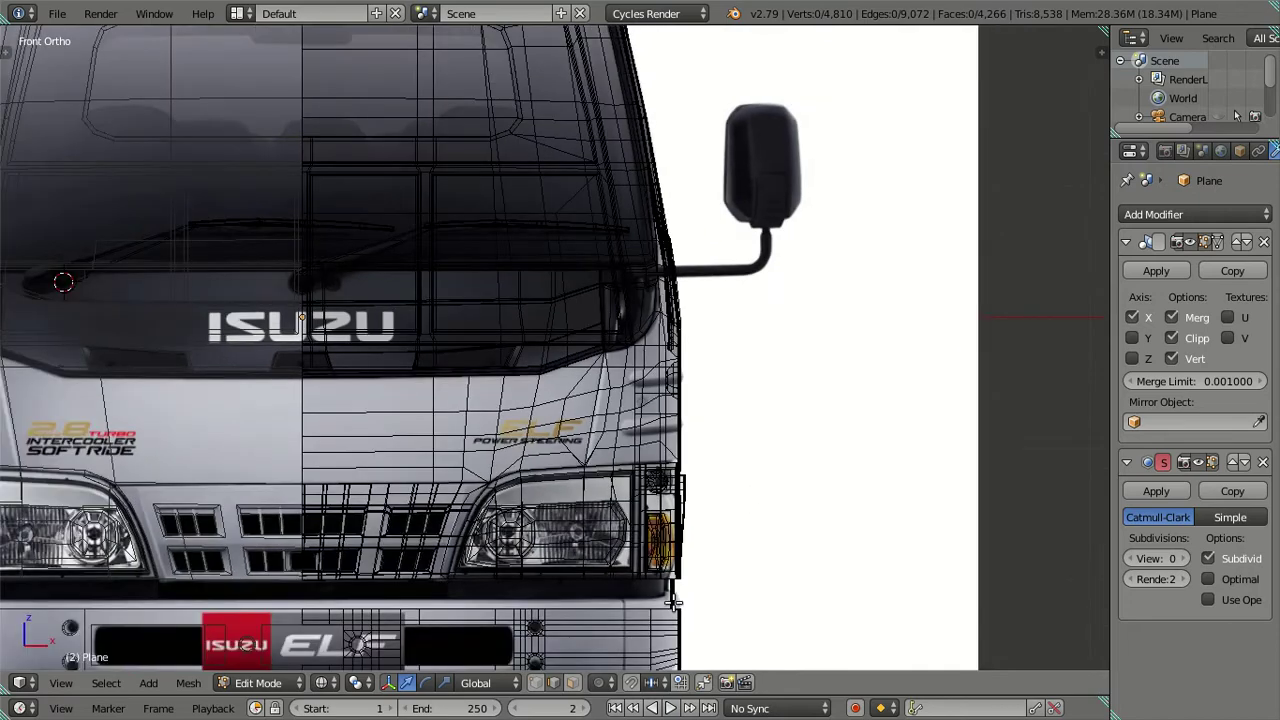
pyautogui.moveTo(788, 394)
pyautogui.mouseDown(button='middle')
pyautogui.moveTo(626, 394)
pyautogui.moveTo(946, 414)
pyautogui.moveTo(766, 549)
pyautogui.moveTo(709, 469)
pyautogui.mouseUp(button='middle')
pyautogui.keyDown('alt'); pyautogui.rightClick(697, 461); pyautogui.keyUp('alt')
pyautogui.scroll(-4, 697, 461)
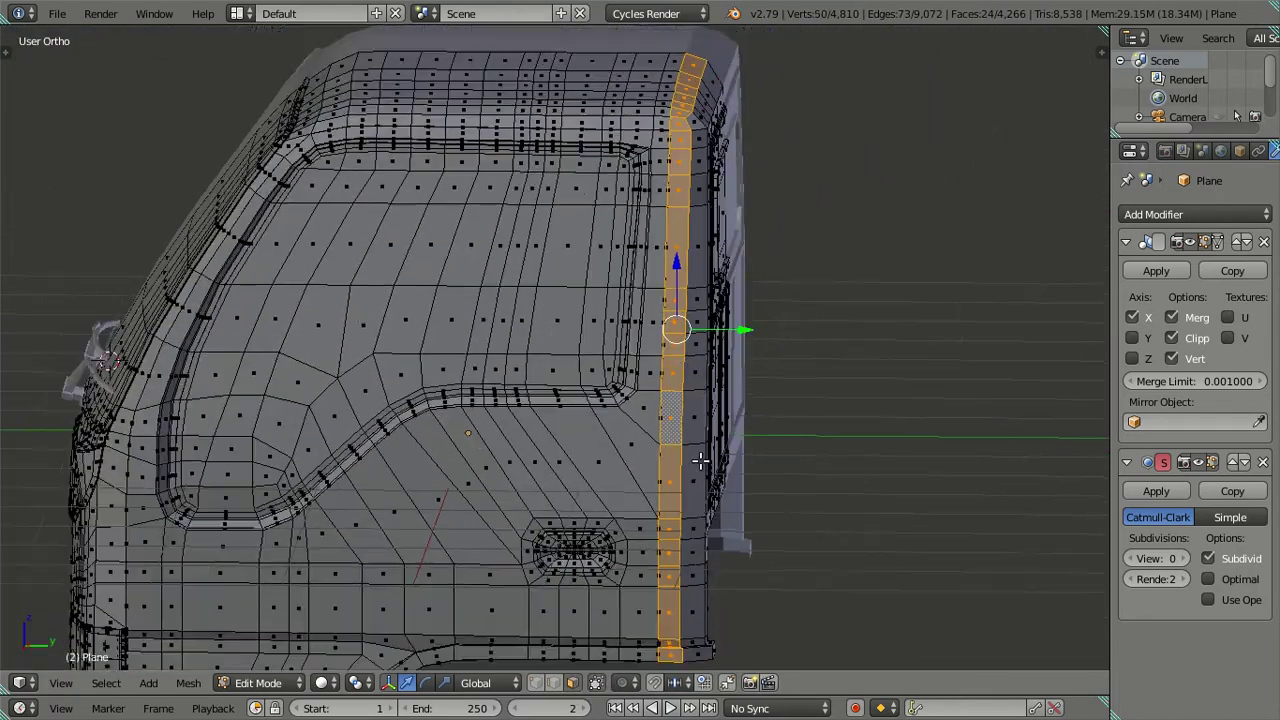
pyautogui.moveTo(697, 461); pyautogui.dragTo(735, 401, button='middle')
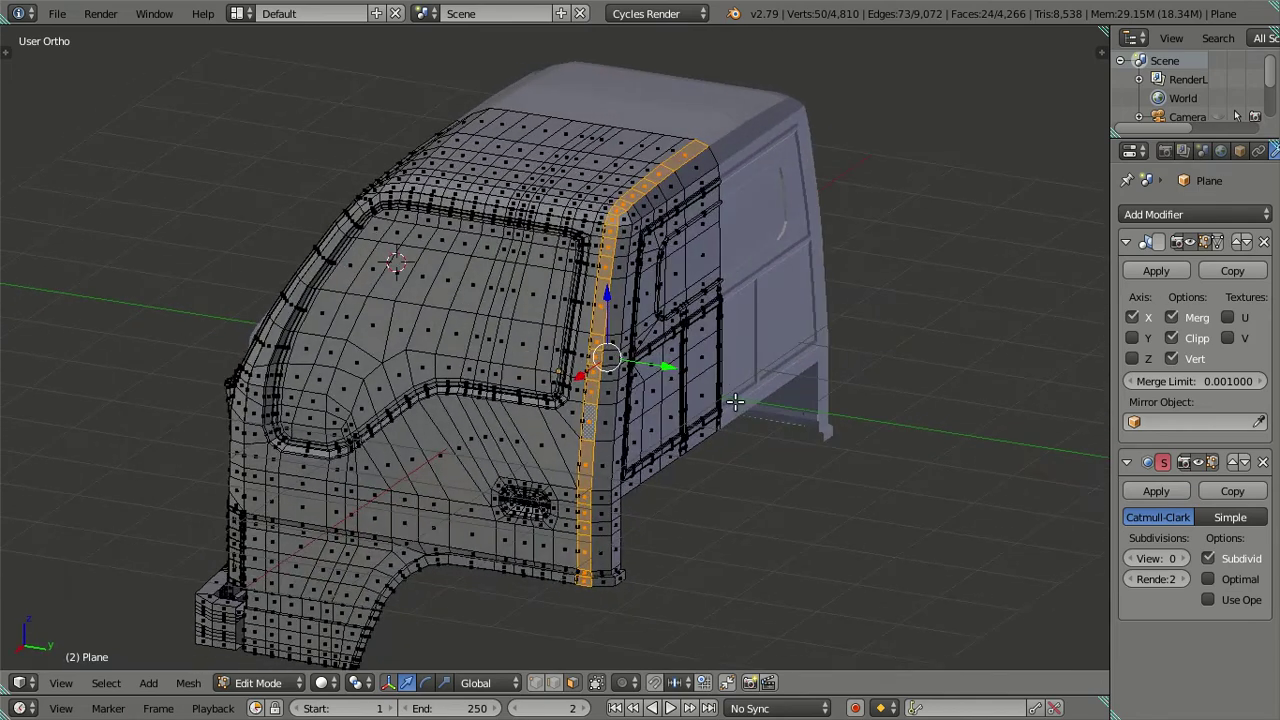
pyautogui.press('a')
pyautogui.scroll(3, 715, 365)
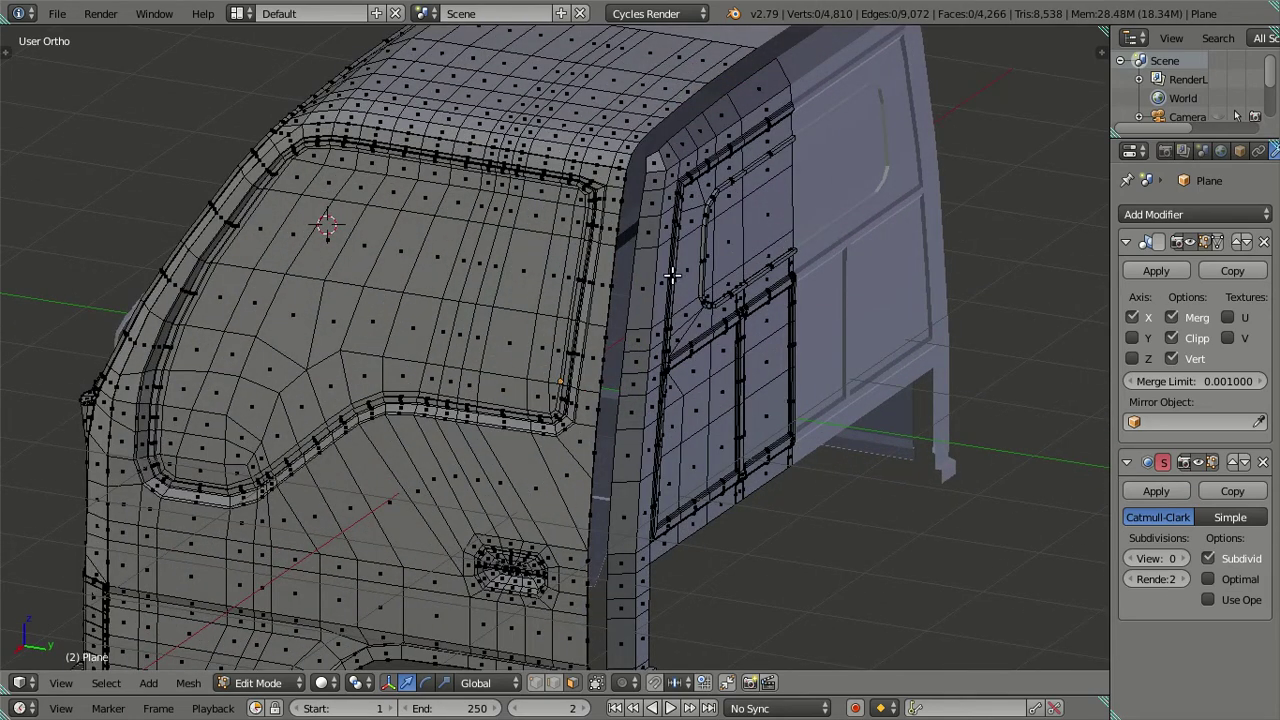
pyautogui.press('l')
pyautogui.click(551, 684)
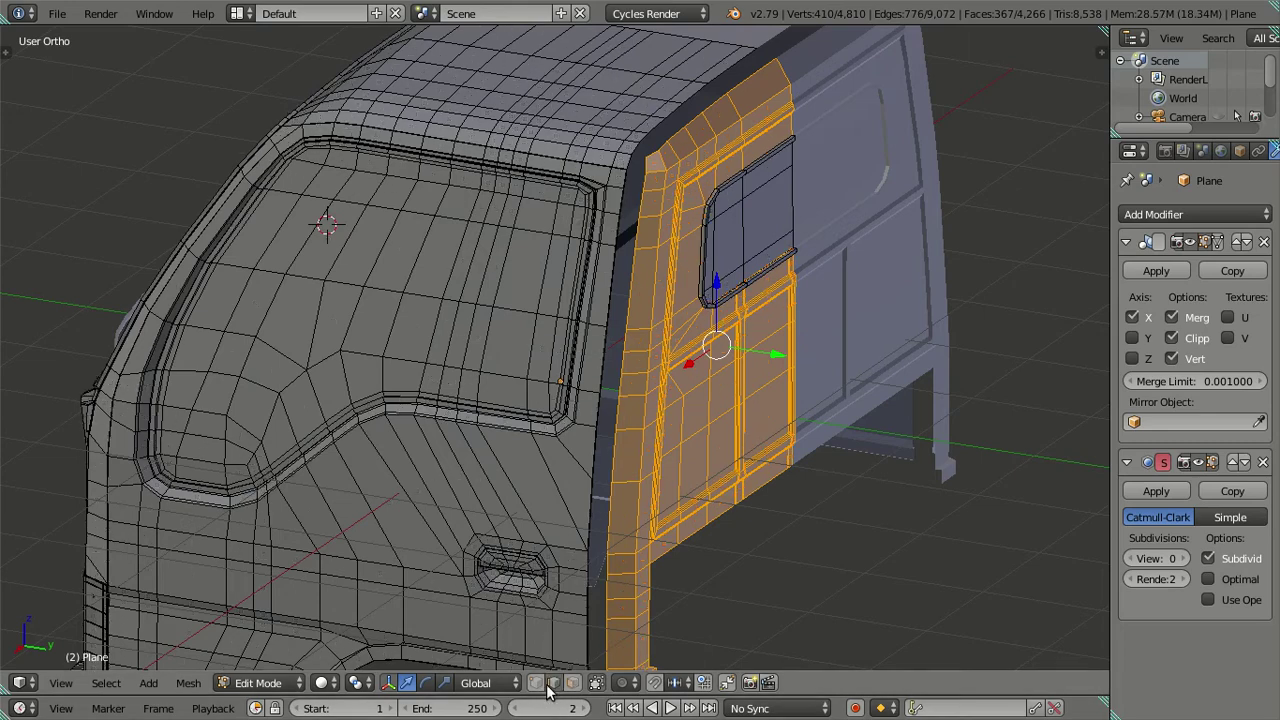
# Step: Add the window area to the selection and hide the side door panel
pyautogui.press('l')
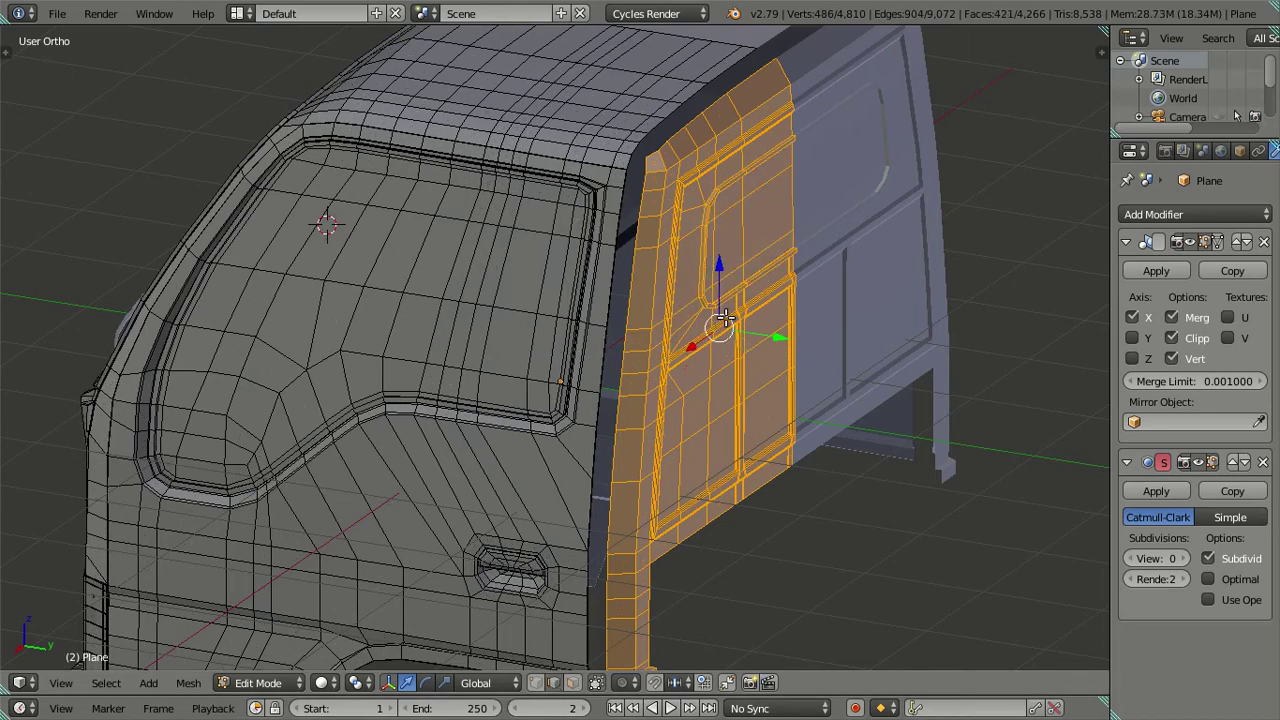
pyautogui.press('h')
pyautogui.scroll(-3, 626, 363)
pyautogui.scroll(3, 617, 365)
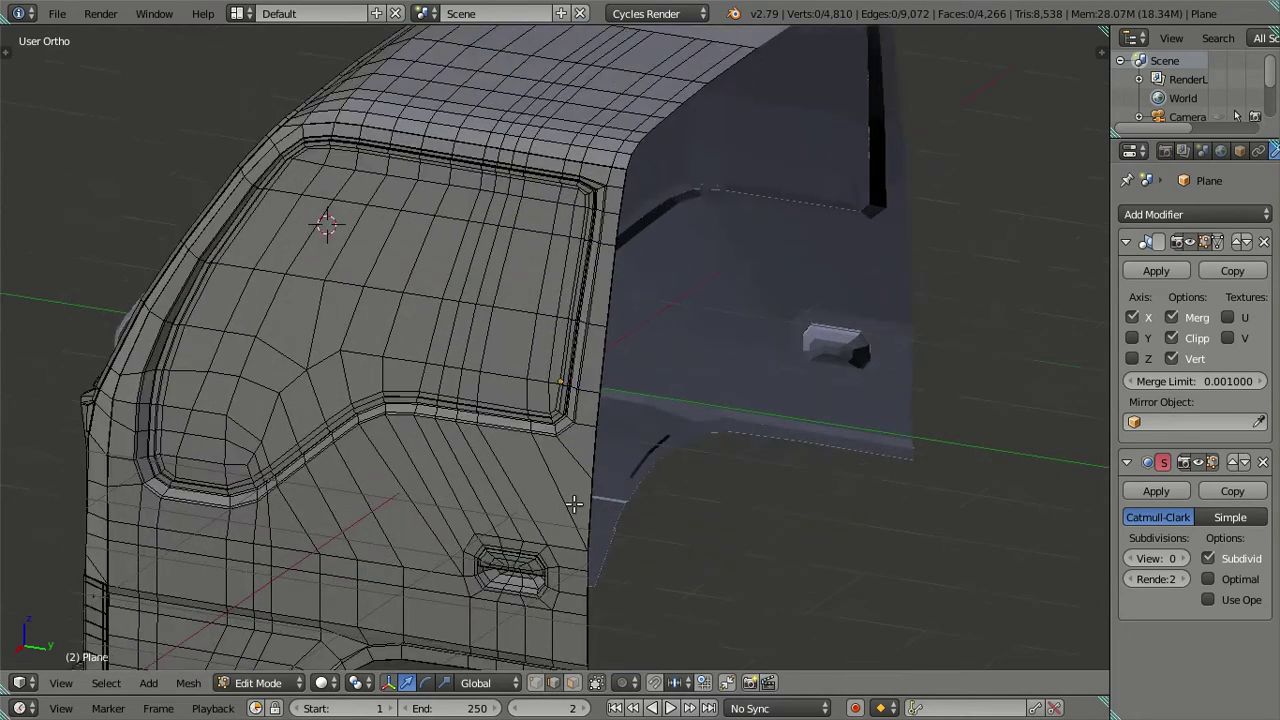
pyautogui.scroll(2, 617, 365)
pyautogui.scroll(4, 617, 365)
pyautogui.scroll(1, 617, 365)
# Step: Try selecting edges and rings around the door-handle recess, undoing a stray edge loop
pyautogui.rightClick(600, 440)
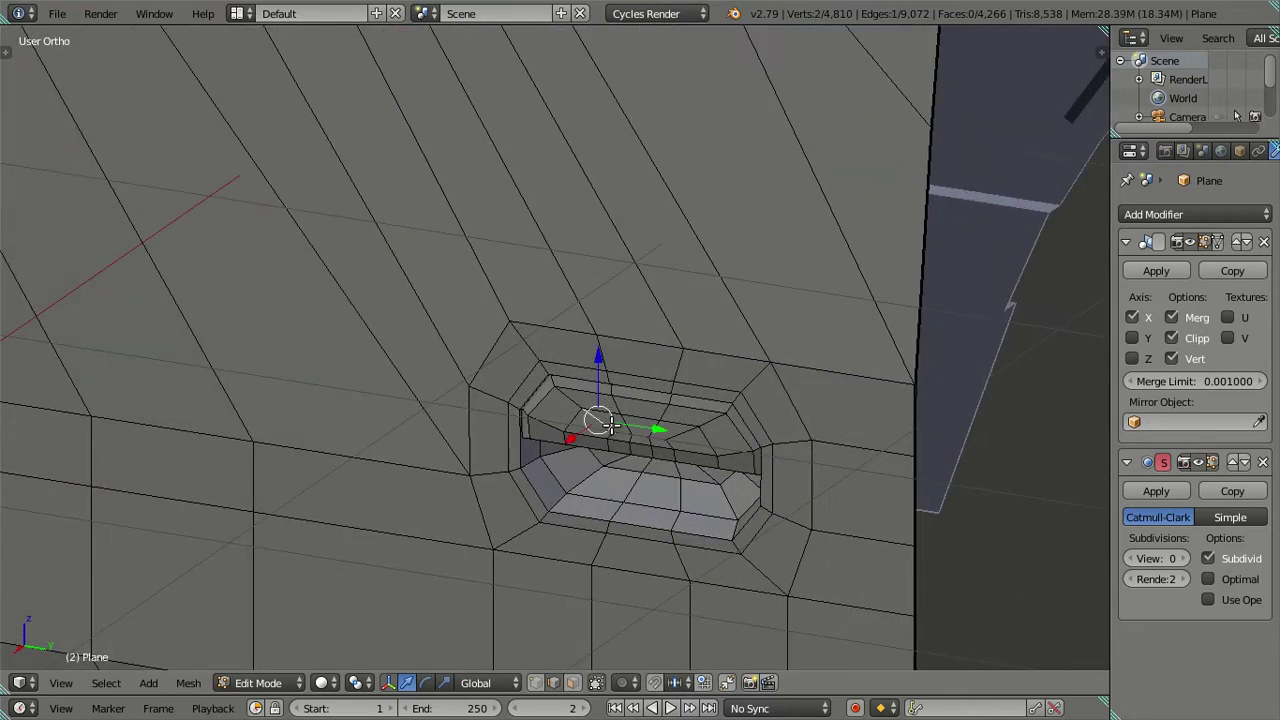
pyautogui.press('l')
pyautogui.press('l')
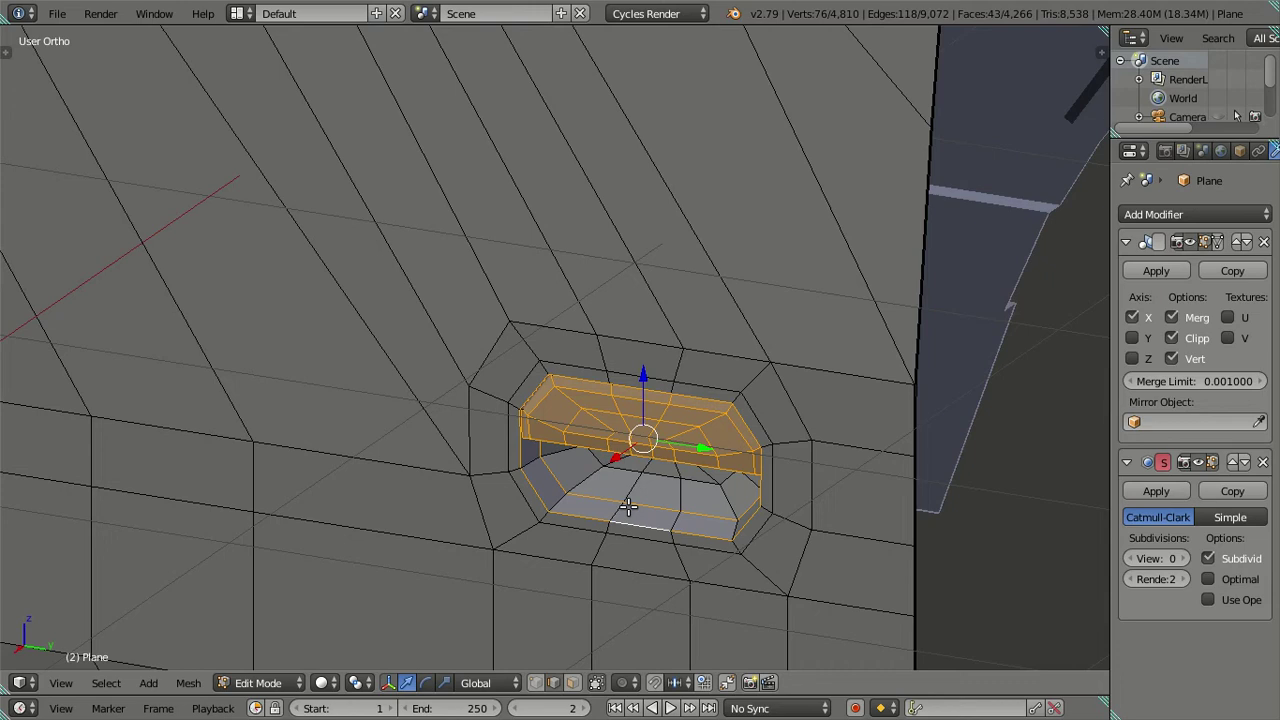
pyautogui.keyDown('shift'); pyautogui.rightClick(627, 505); pyautogui.keyUp('shift')
pyautogui.keyDown('shift'); pyautogui.rightClick(627, 502); pyautogui.keyUp('shift')
pyautogui.keyDown('alt'); pyautogui.keyDown('shift'); pyautogui.rightClick(616, 509); pyautogui.keyUp('shift'); pyautogui.keyUp('alt')
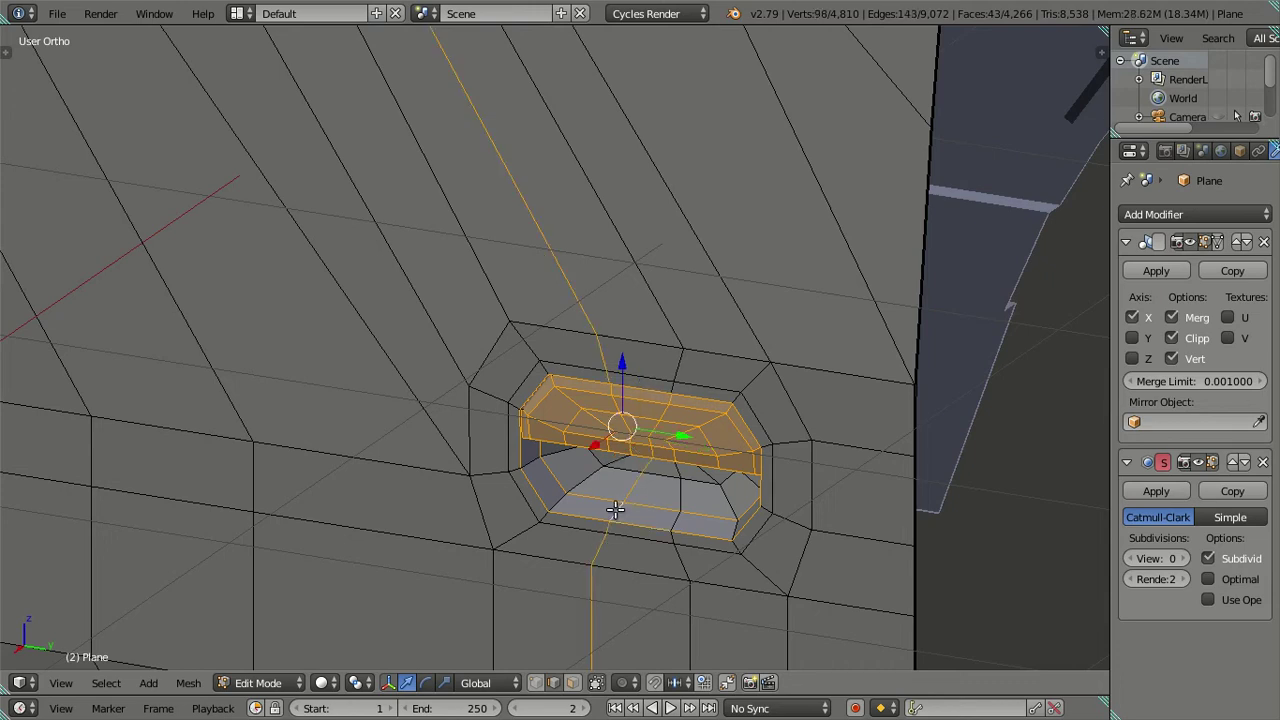
pyautogui.hotkey('ctrl', 'z')
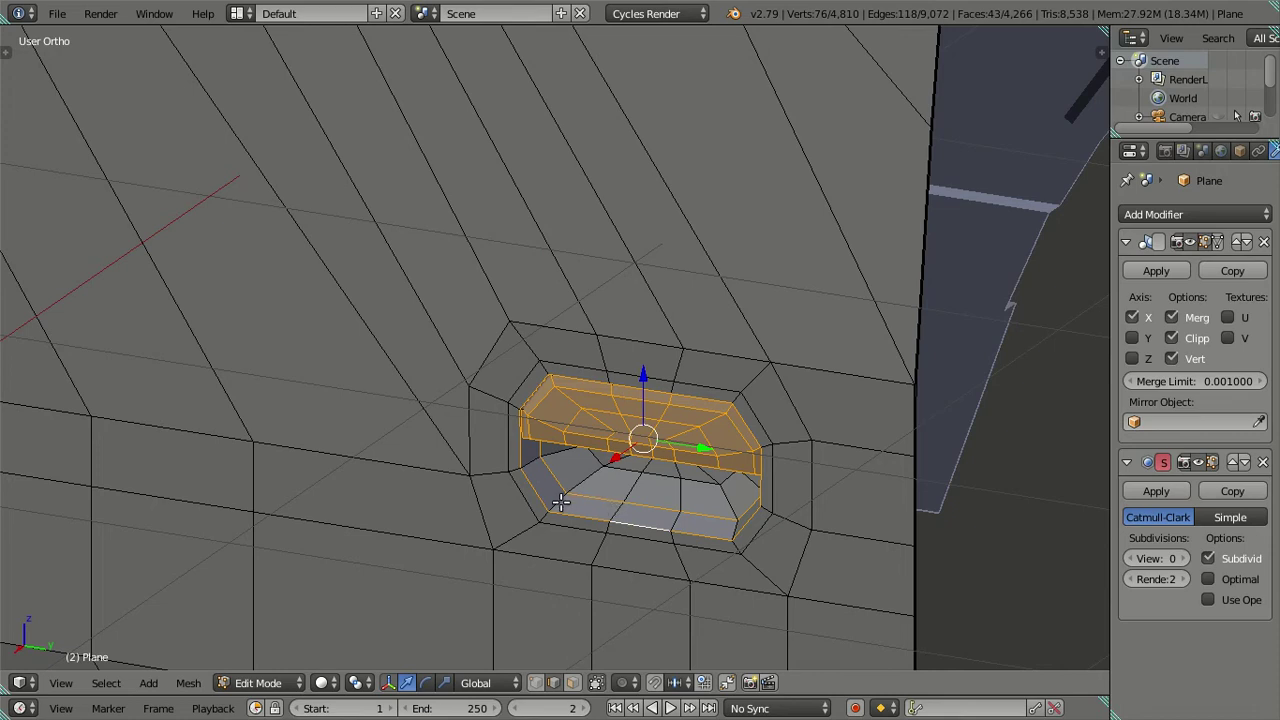
pyautogui.keyDown('ctrl'); pyautogui.keyDown('alt'); pyautogui.rightClick(560, 502); pyautogui.keyUp('alt'); pyautogui.keyUp('ctrl')
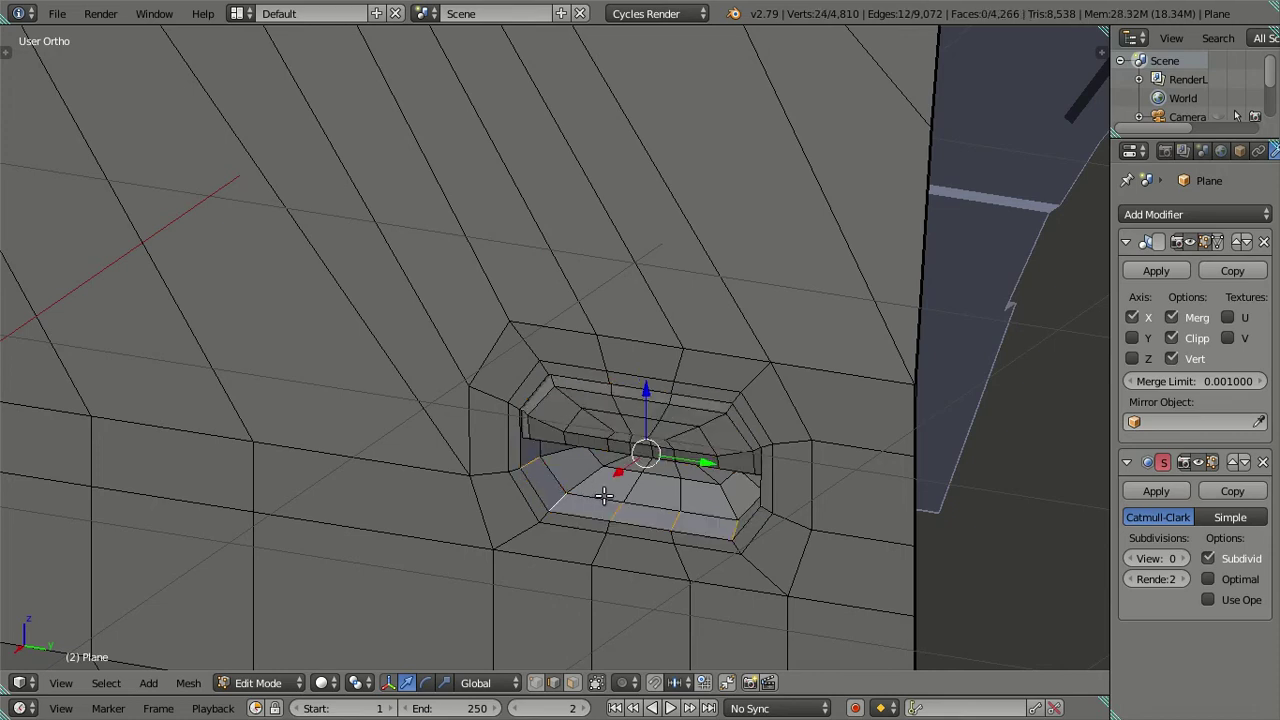
pyautogui.press('1')
pyautogui.press('2')
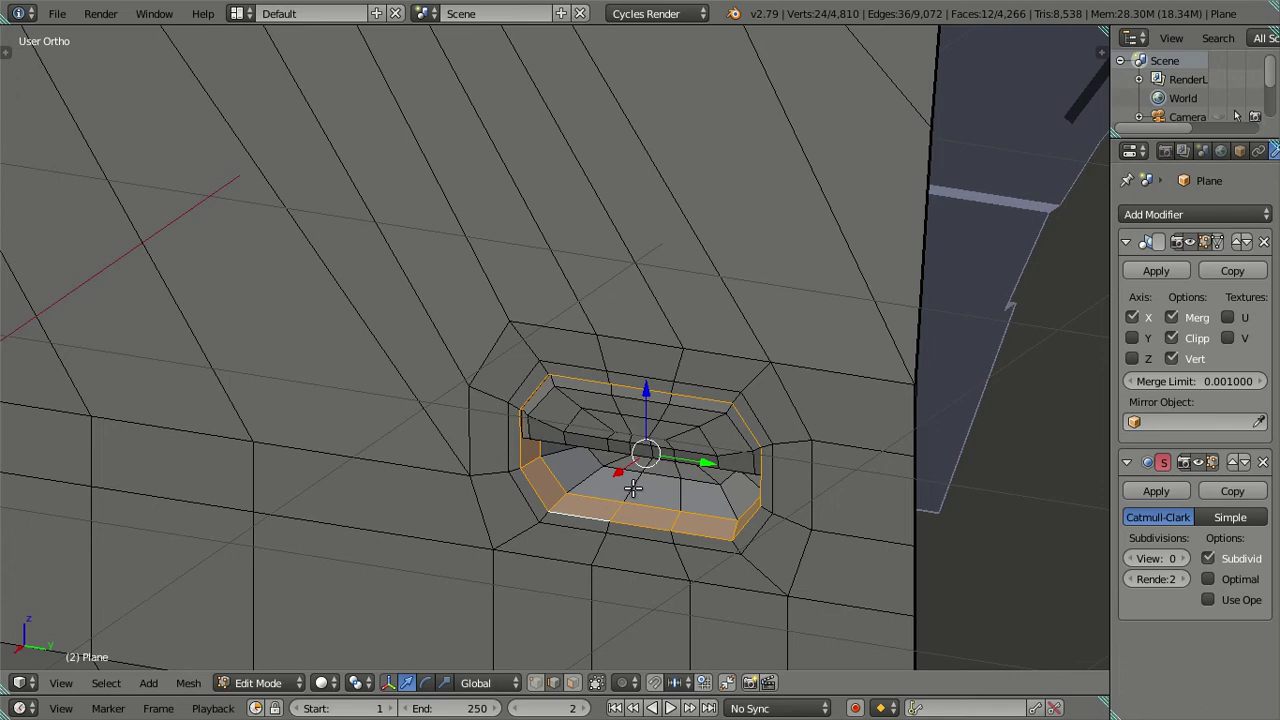
pyautogui.press('a')
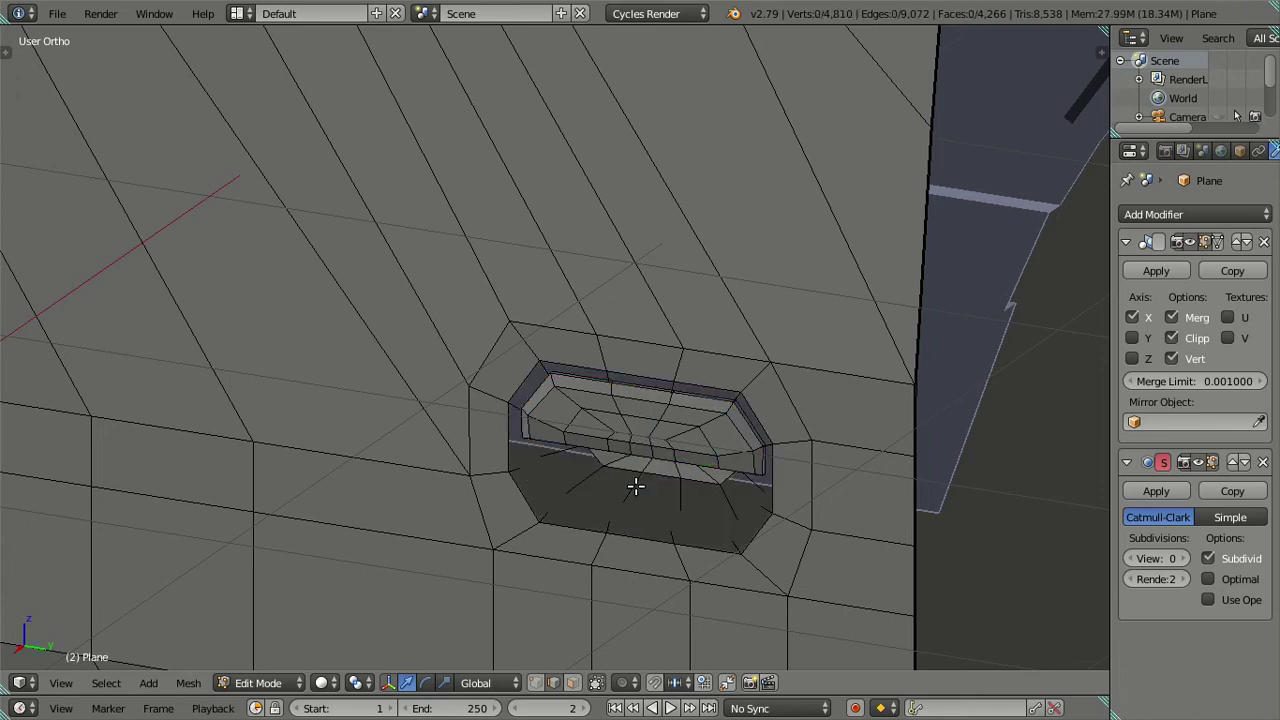
# Step: Select the raised block inside the handle recess and hide it
pyautogui.rightClick(645, 423)
pyautogui.hotkey('ctrl', 'l')
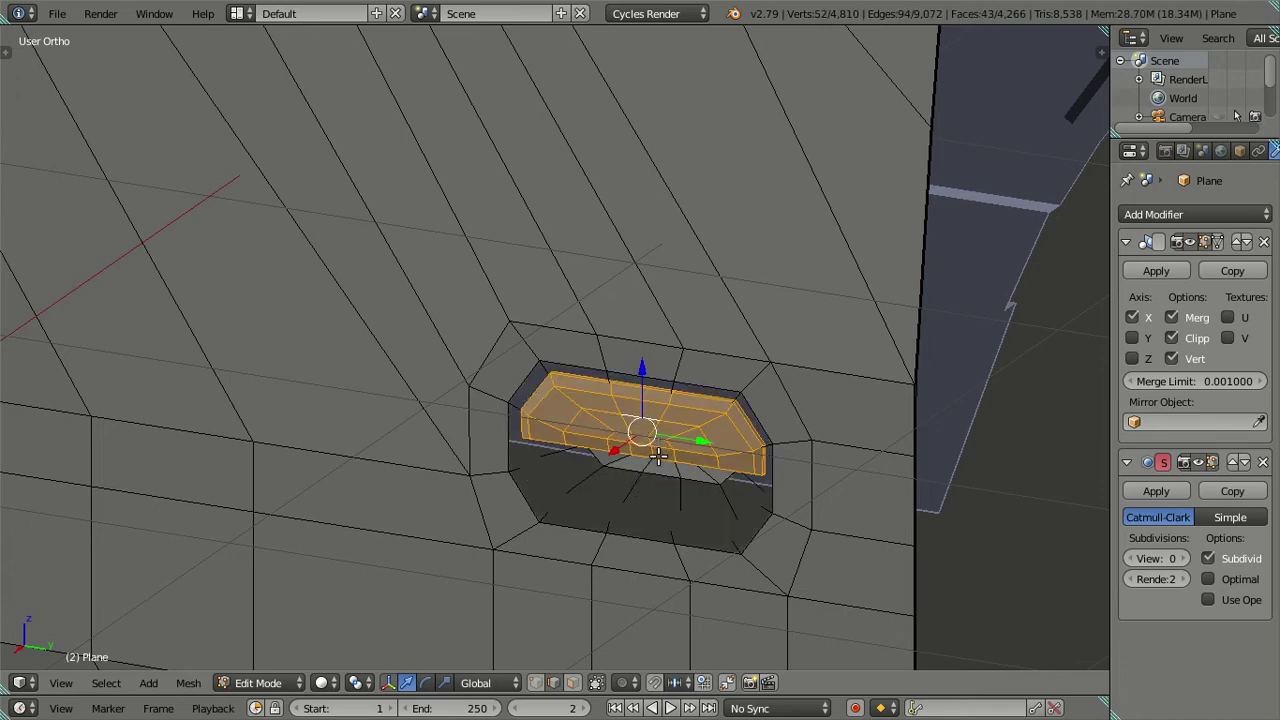
pyautogui.press('l')
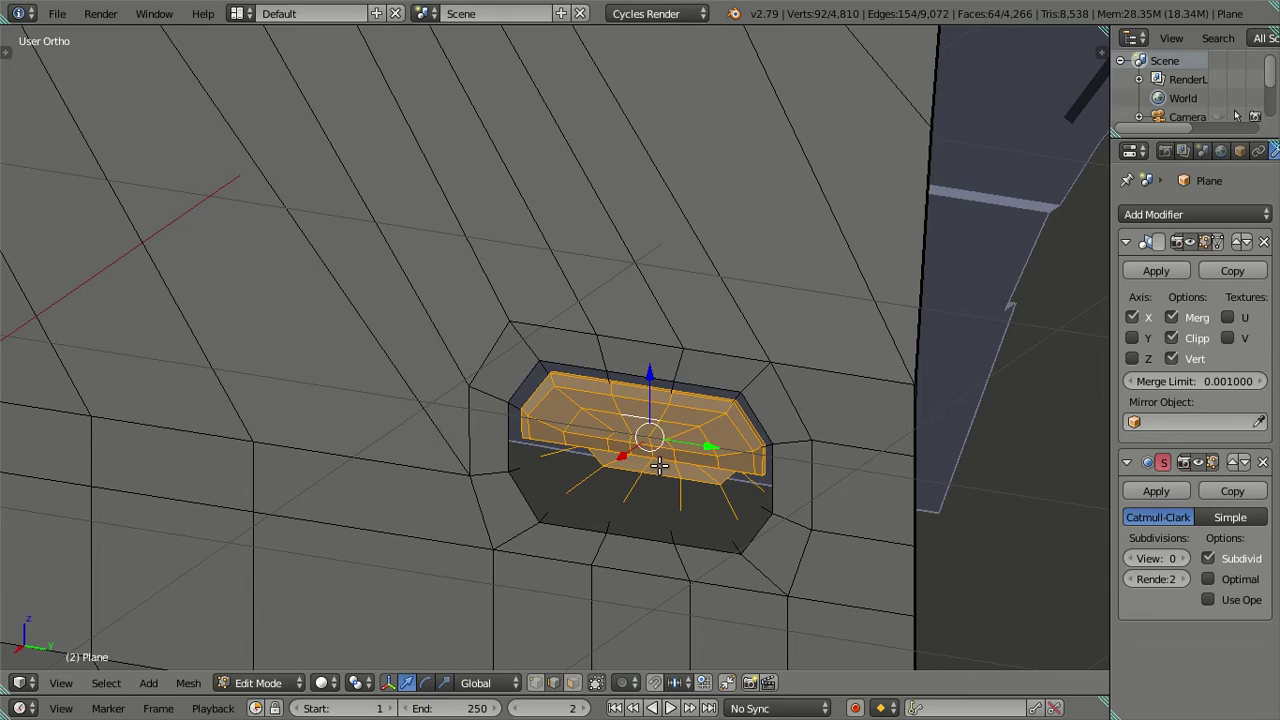
pyautogui.keyDown('alt'); pyautogui.rightClick(655, 485); pyautogui.keyUp('alt')
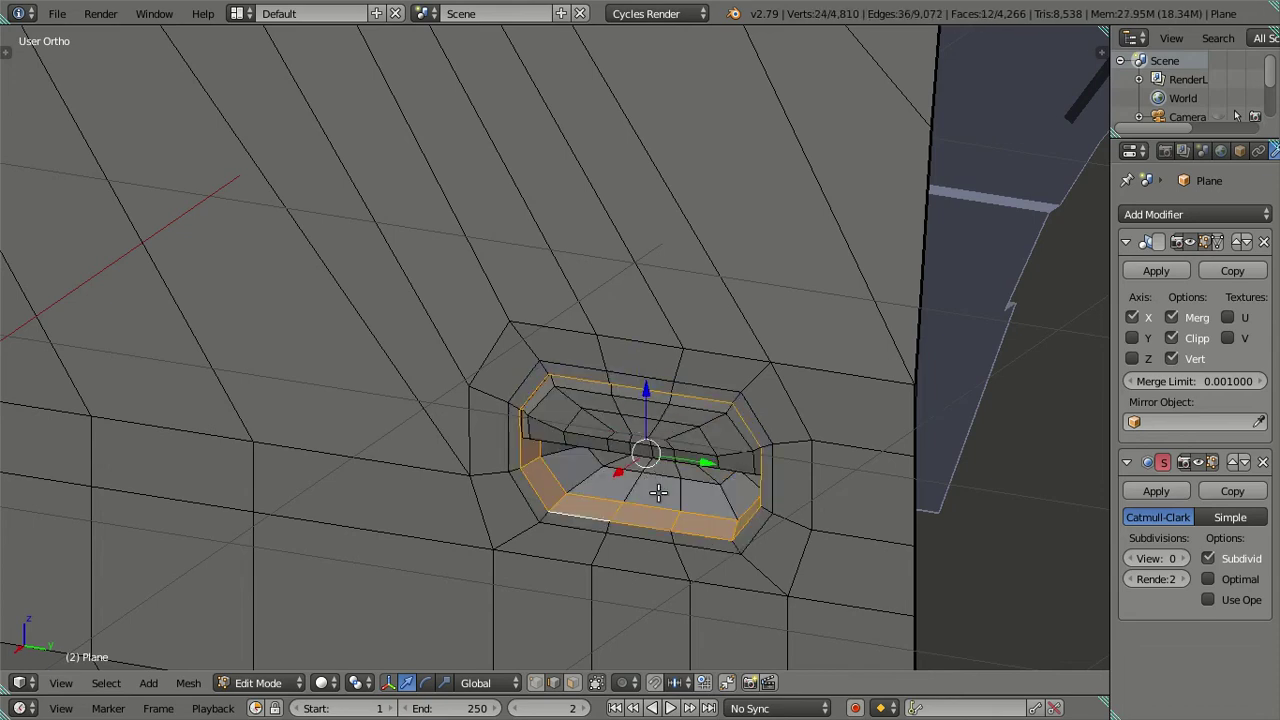
pyautogui.press('a')
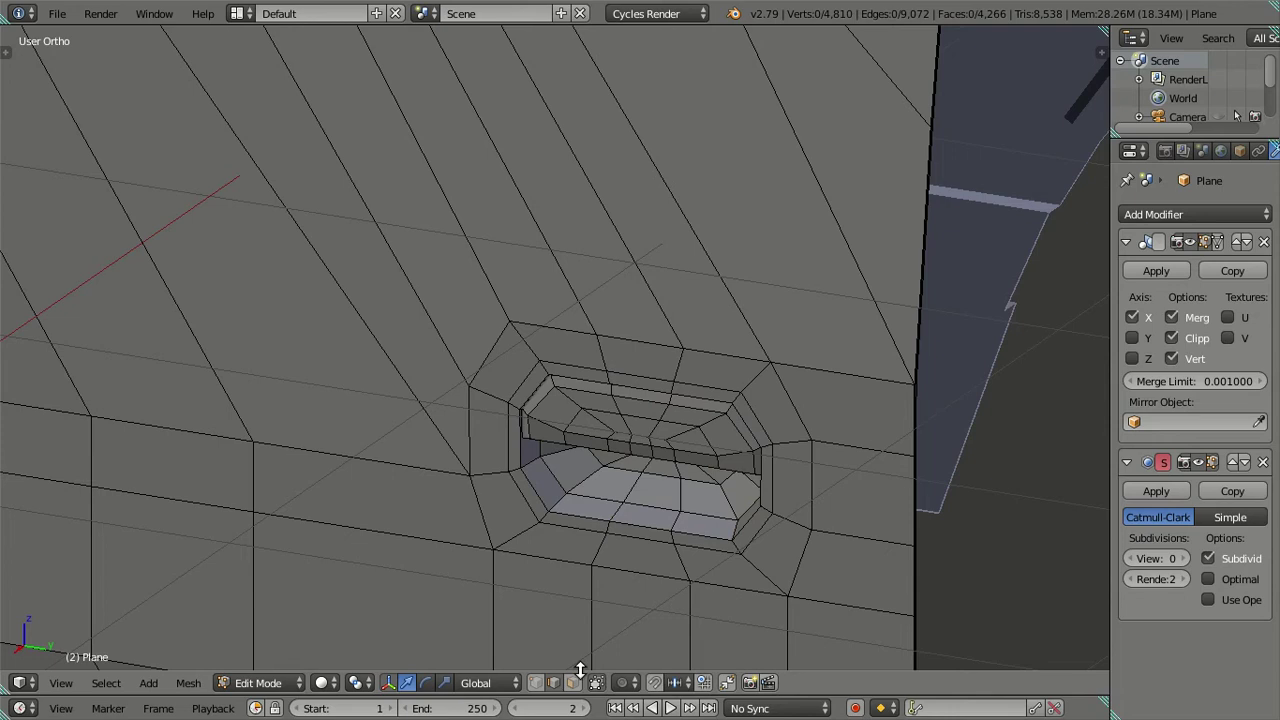
pyautogui.keyDown('alt'); pyautogui.rightClick(622, 505); pyautogui.keyUp('alt')
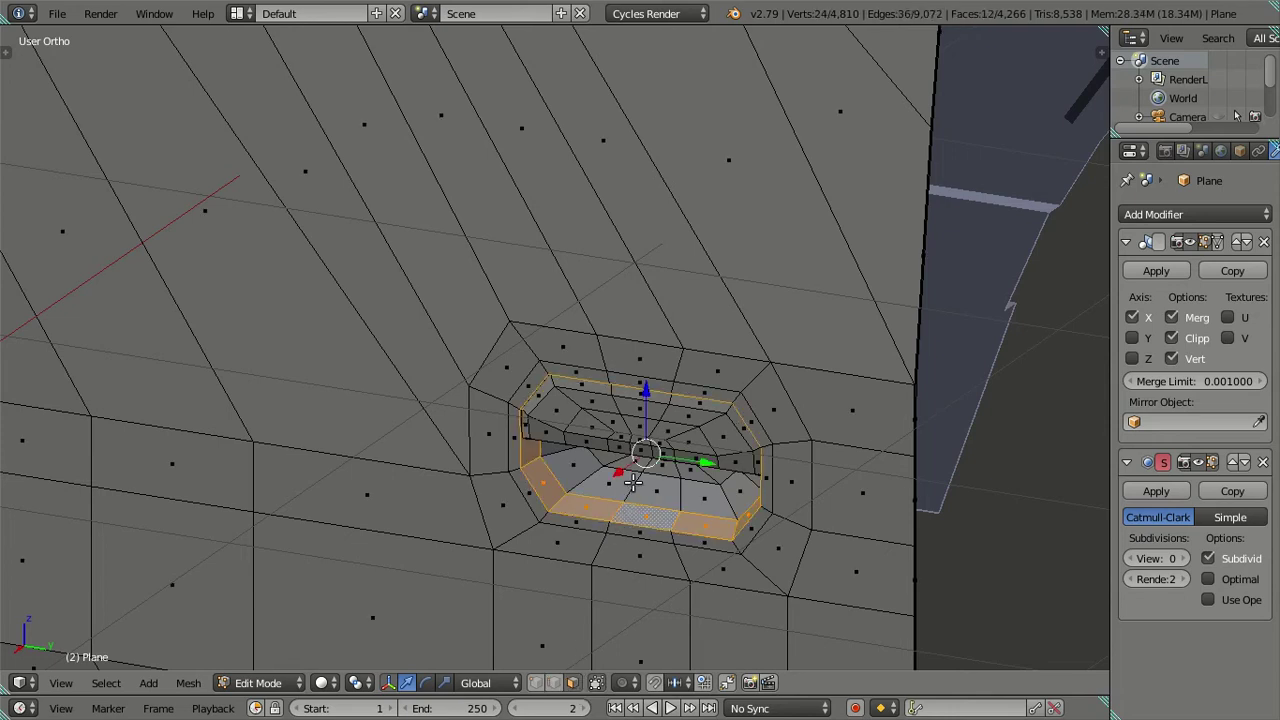
pyautogui.press('l')
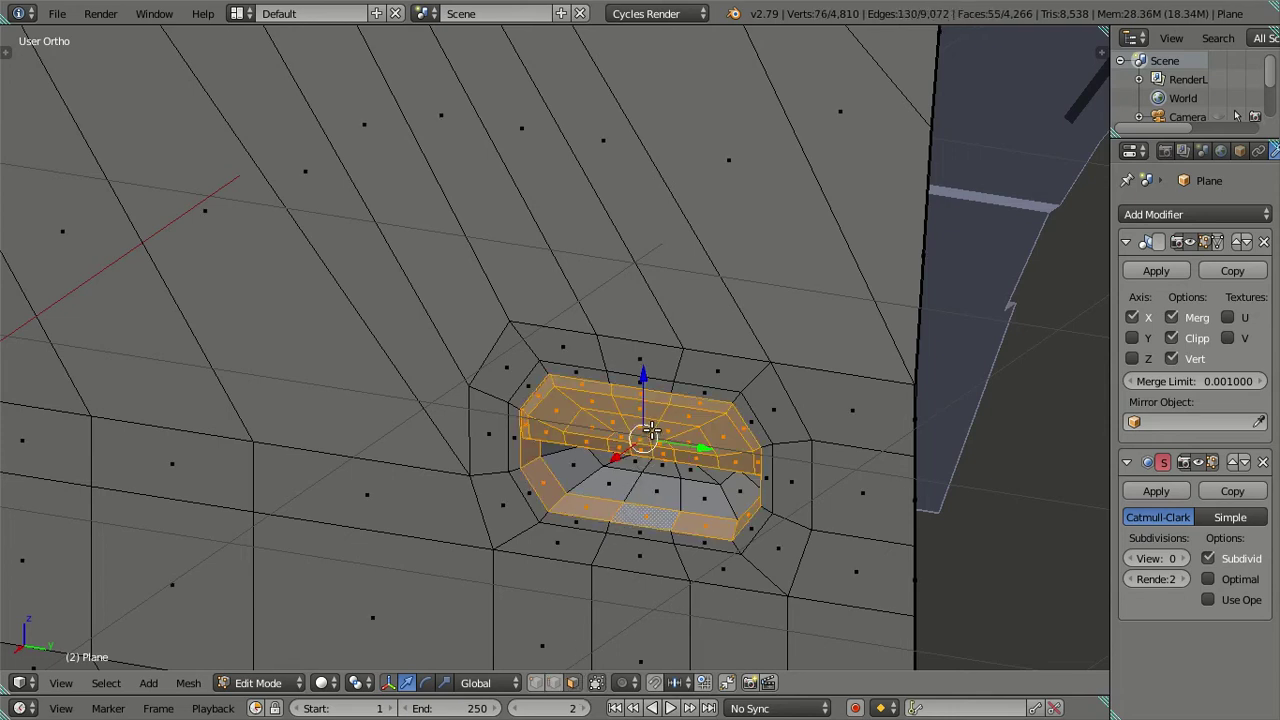
pyautogui.press('h')
pyautogui.hotkey('alt', 'h')
pyautogui.press('h')
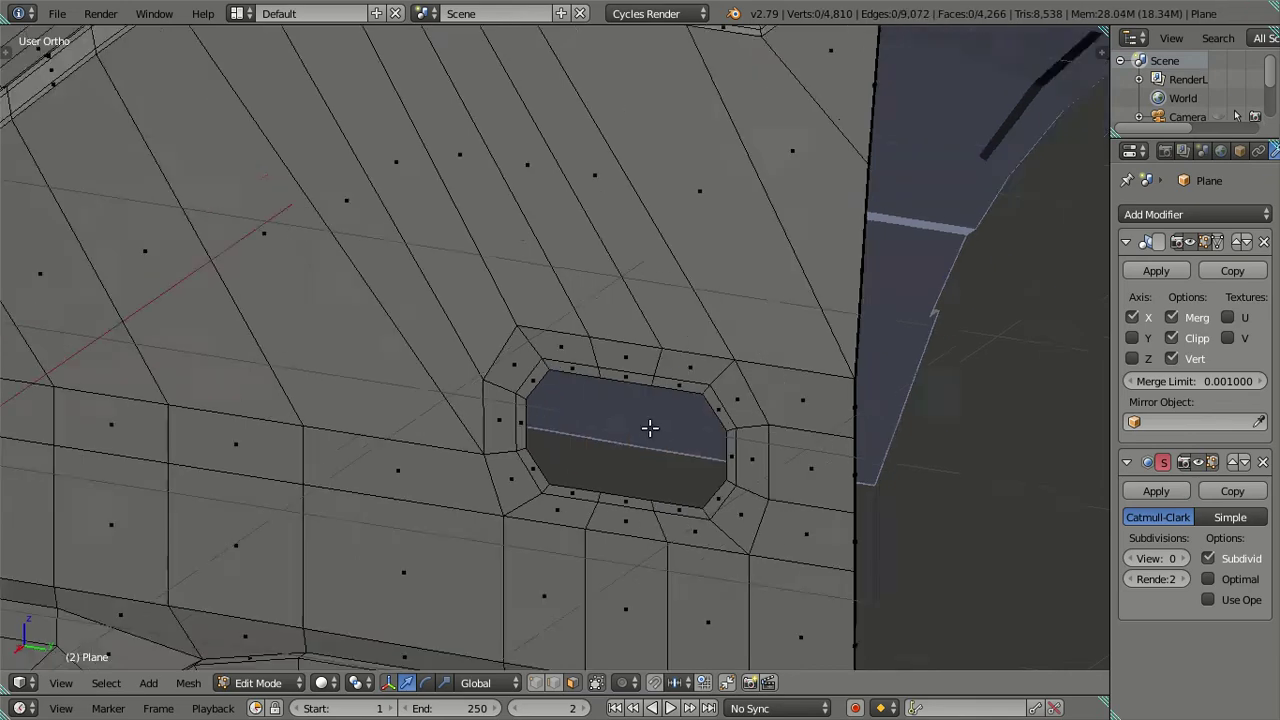
pyautogui.scroll(-5, 664, 447)
pyautogui.moveTo(560, 420)
pyautogui.mouseDown(button='middle')
pyautogui.moveTo(445, 400)
pyautogui.moveTo(711, 289)
pyautogui.mouseUp(button='middle')
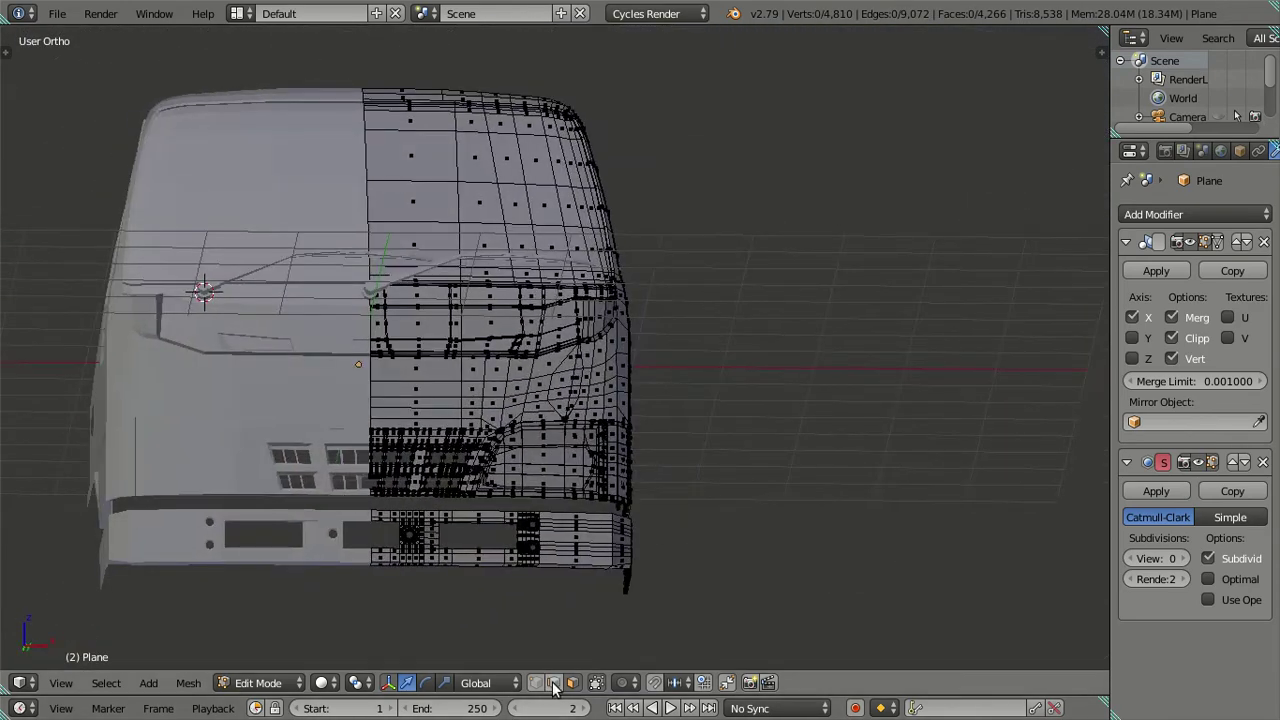
pyautogui.moveTo(567, 437); pyautogui.dragTo(610, 435, button='middle')
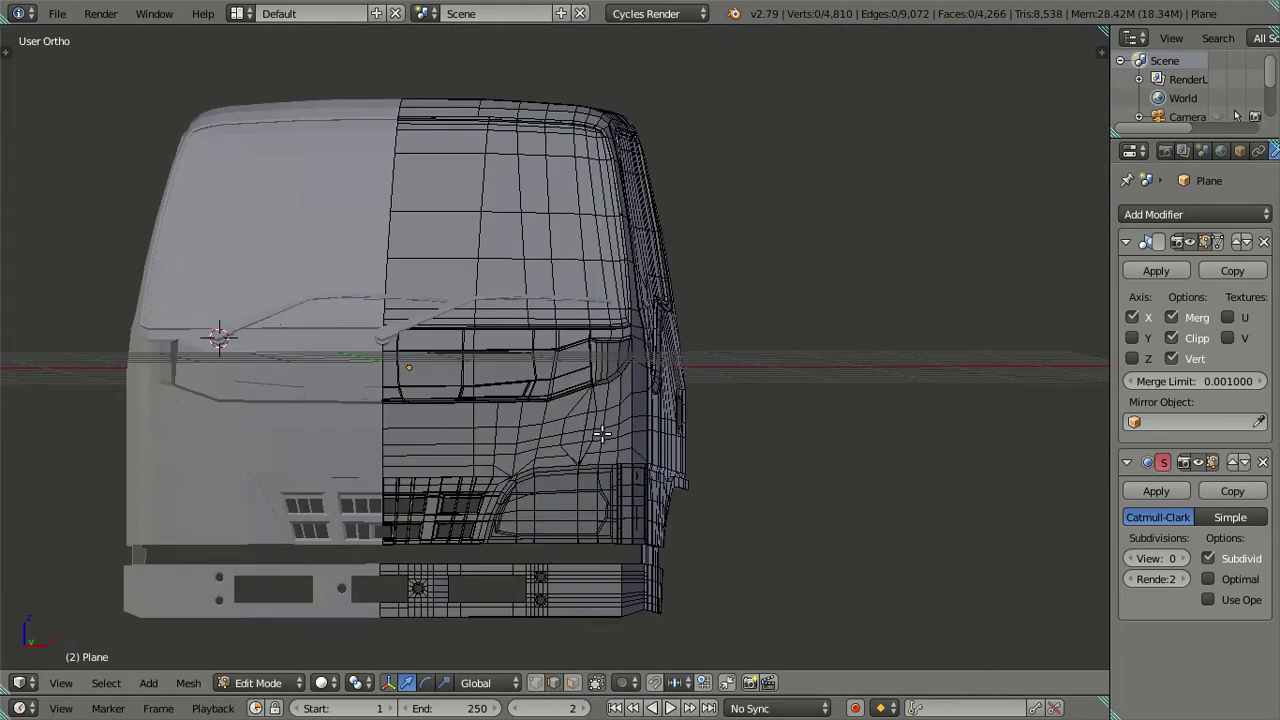
pyautogui.press('KP_1')
pyautogui.scroll(4, 670, 432)
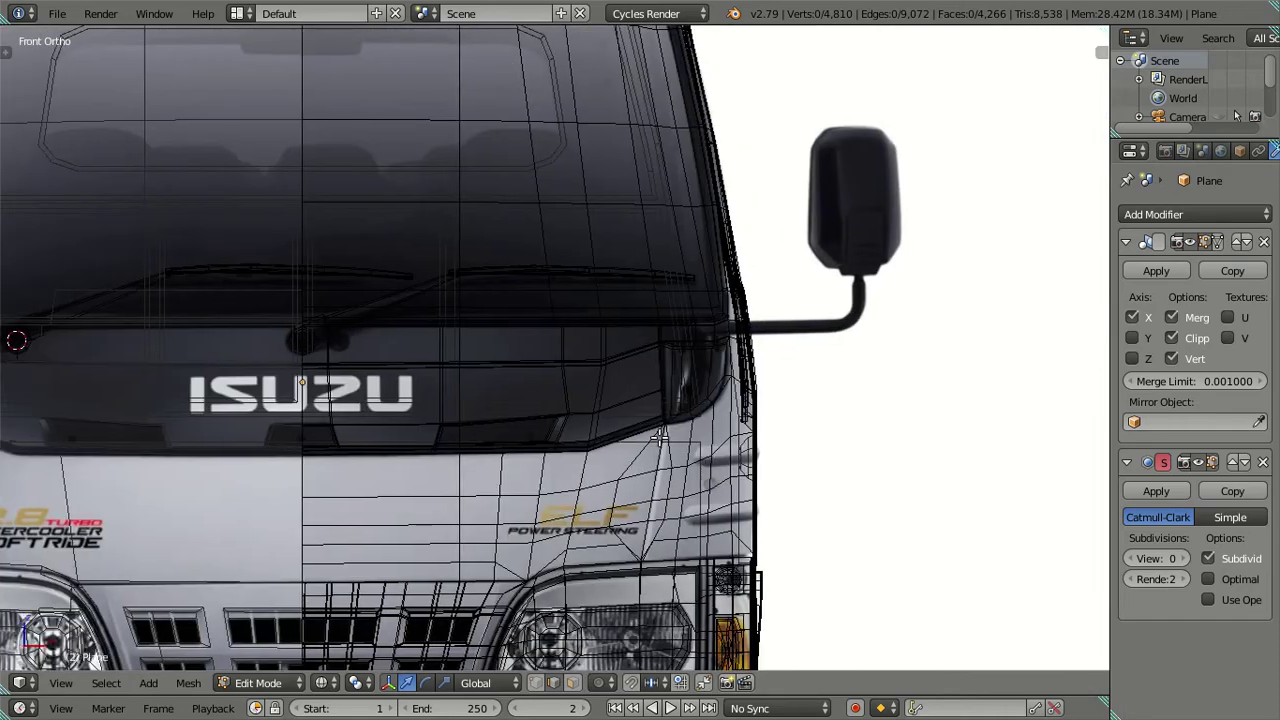
pyautogui.scroll(2, 660, 445)
pyautogui.scroll(2, 649, 458)
pyautogui.scroll(-1, 543, 354)
pyautogui.scroll(3, 543, 354)
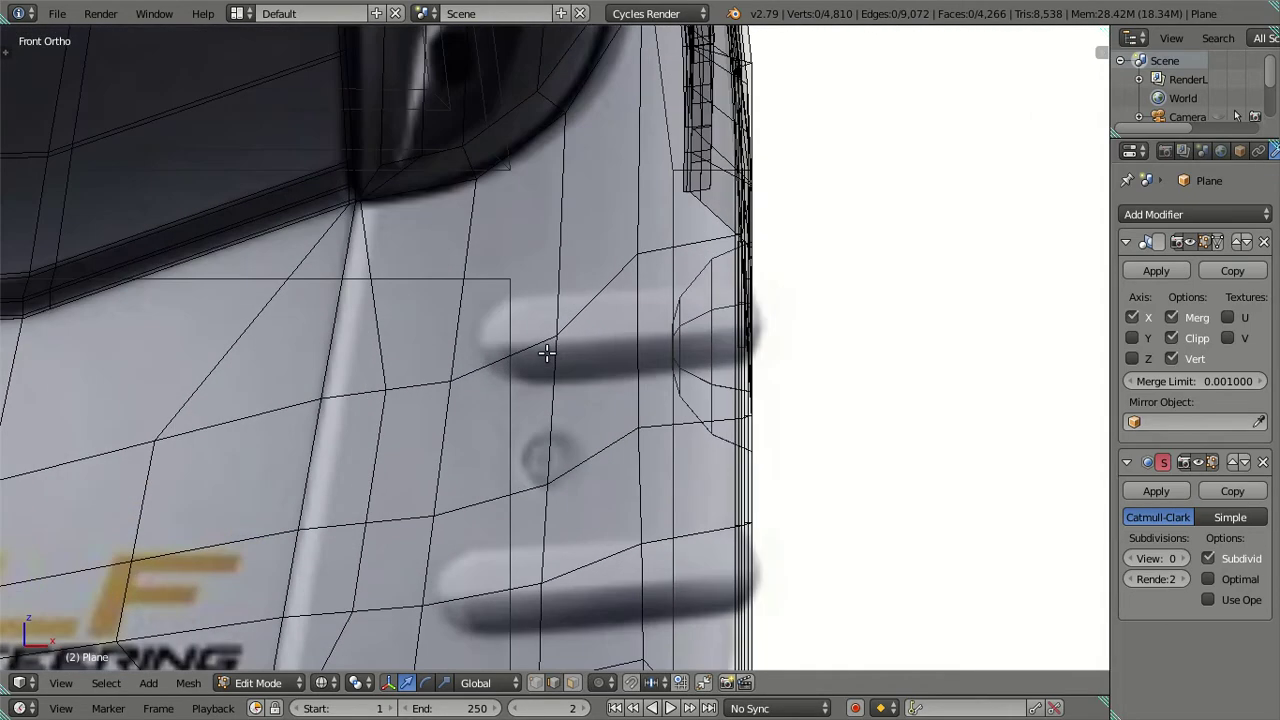
pyautogui.press('Tab')
pyautogui.scroll(-5, 590, 360)
pyautogui.scroll(5, 585, 464)
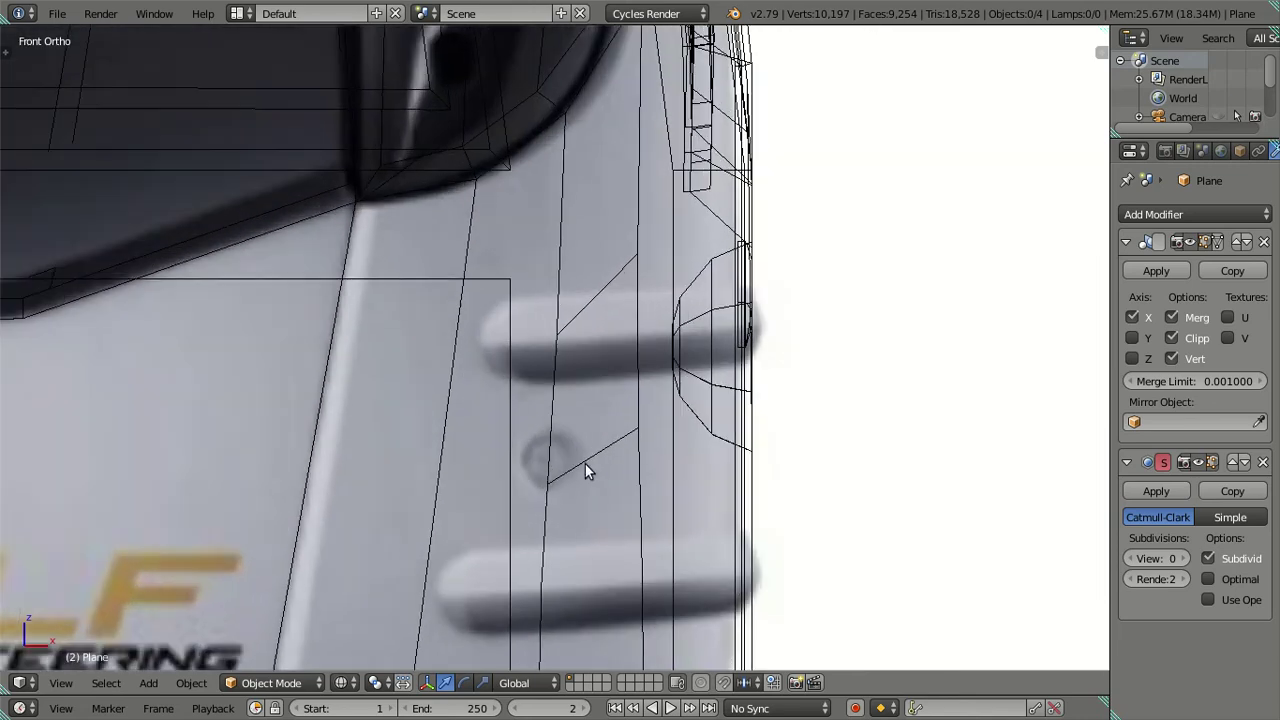
pyautogui.press('Tab')
pyautogui.keyDown('shift'); pyautogui.moveTo(597, 564); pyautogui.dragTo(579, 358, button='middle'); pyautogui.keyUp('shift')
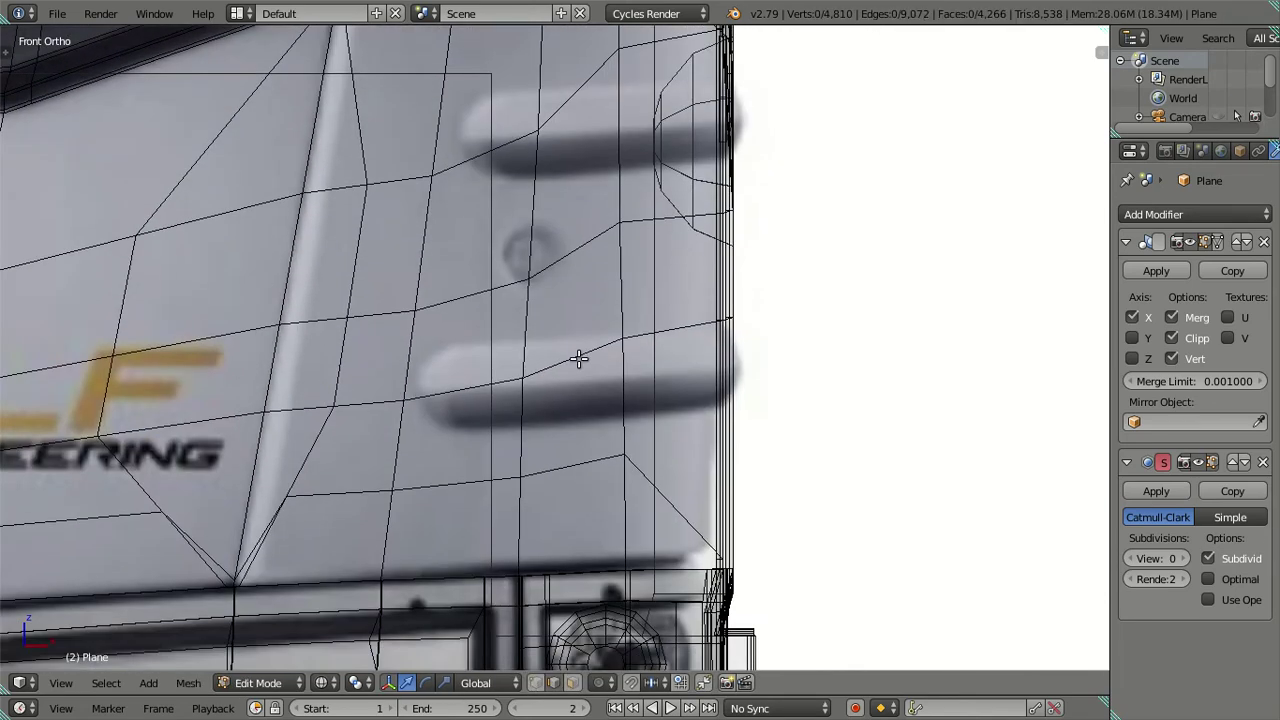
pyautogui.moveTo(783, 369)
pyautogui.mouseDown(button='middle')
pyautogui.moveTo(797, 409)
pyautogui.moveTo(746, 420)
pyautogui.moveTo(525, 420)
pyautogui.moveTo(794, 400)
pyautogui.moveTo(700, 389)
pyautogui.mouseUp(button='middle')
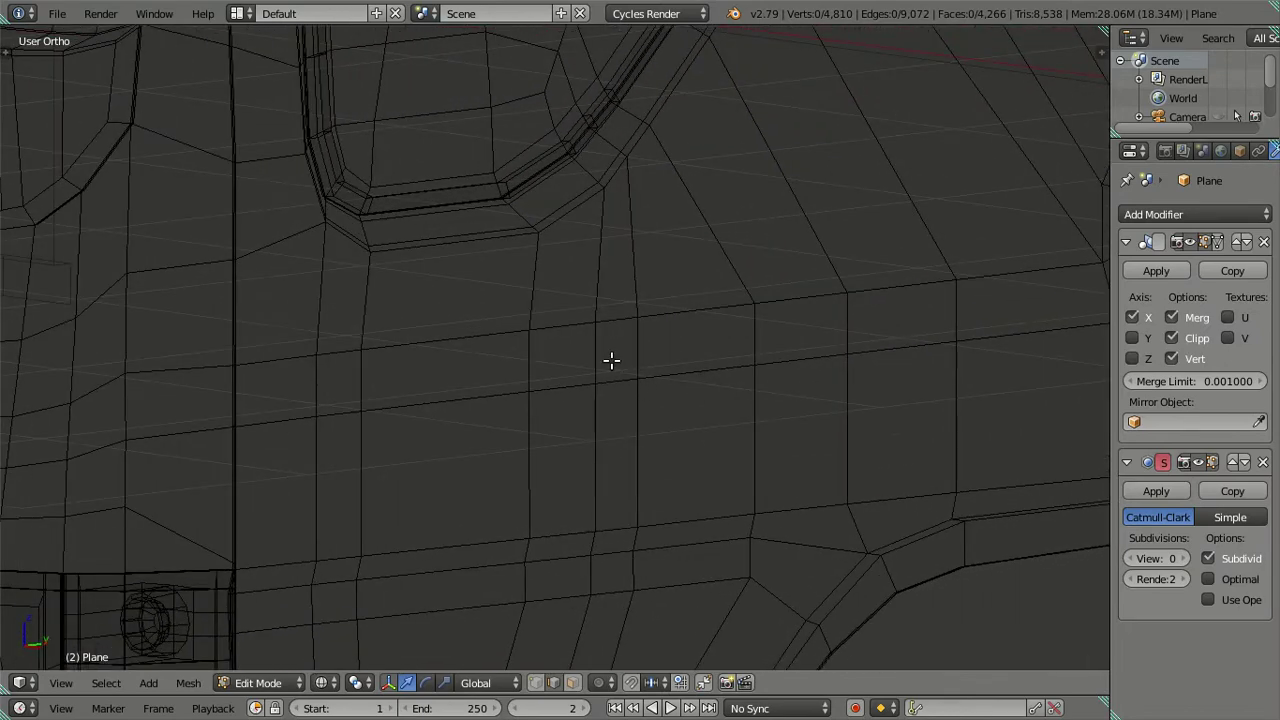
pyautogui.press('KP_3')
pyautogui.scroll(-6, 400, 356)
pyautogui.keyDown('shift'); pyautogui.moveTo(374, 348); pyautogui.dragTo(737, 348, button='middle'); pyautogui.keyUp('shift')
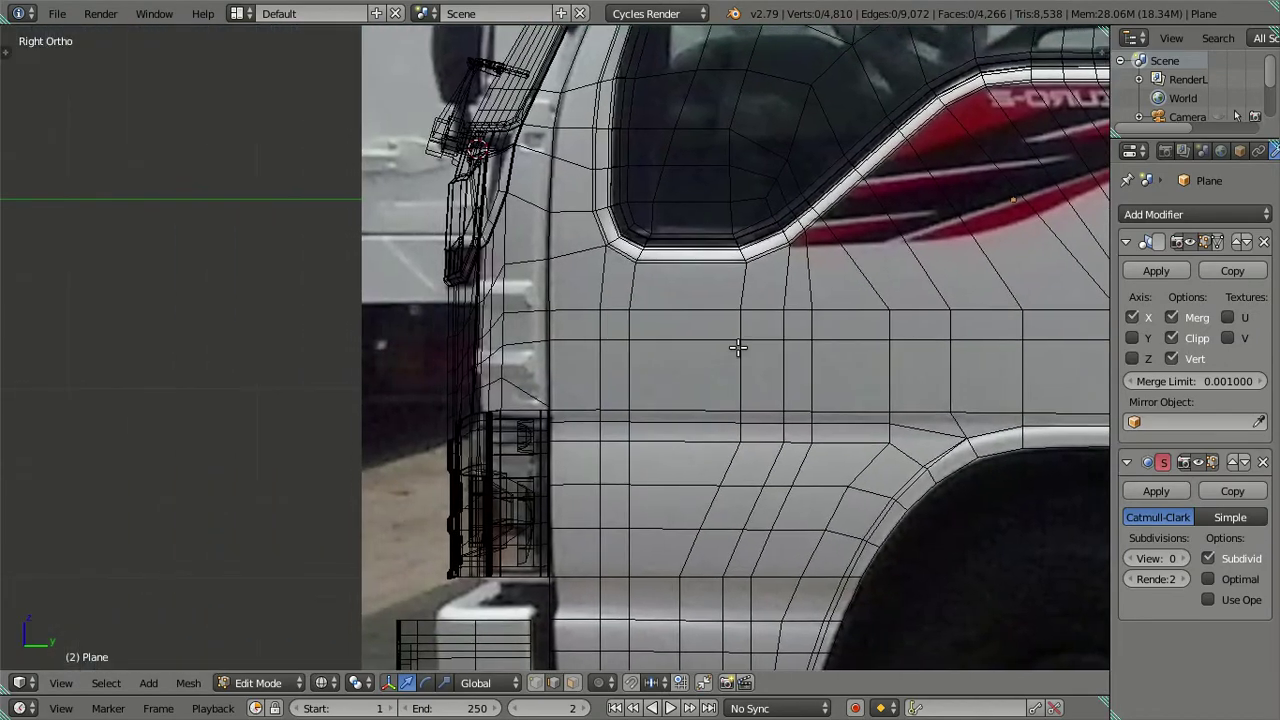
pyautogui.scroll(5, 700, 338)
pyautogui.scroll(1, 558, 268)
pyautogui.press('Tab')
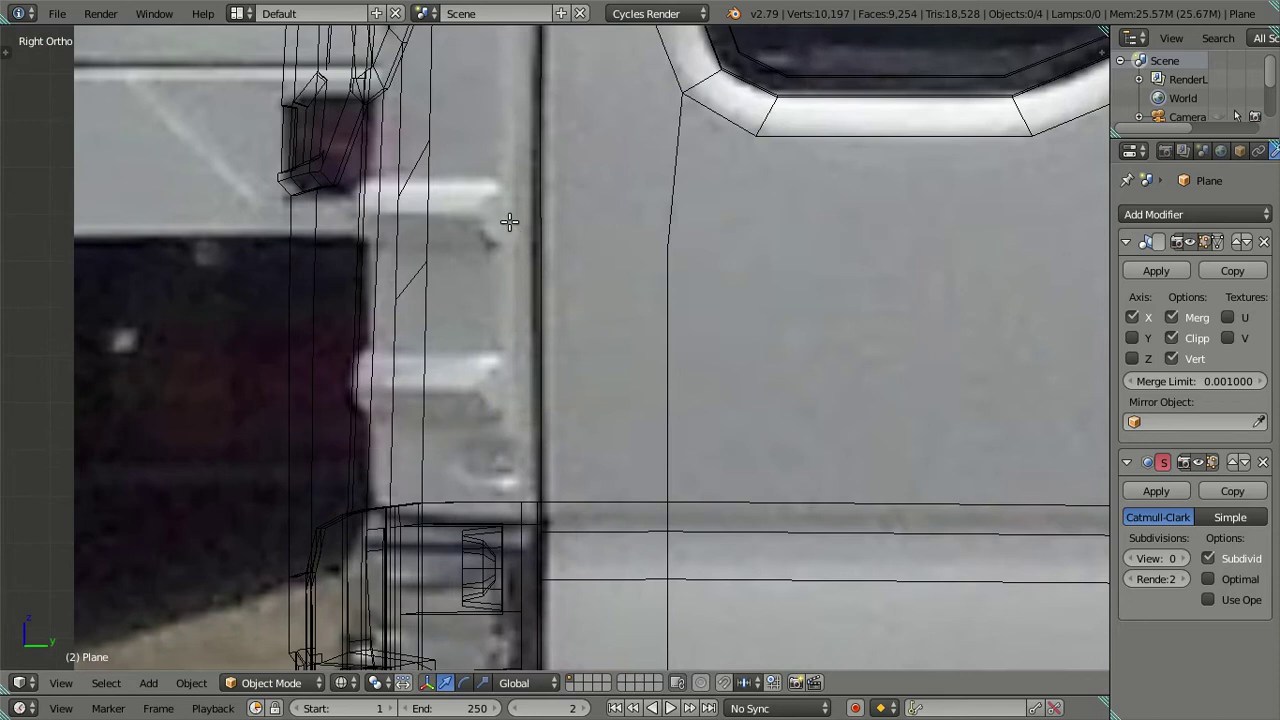
pyautogui.press('Tab')
pyautogui.scroll(2, 563, 328)
pyautogui.scroll(2, 564, 318)
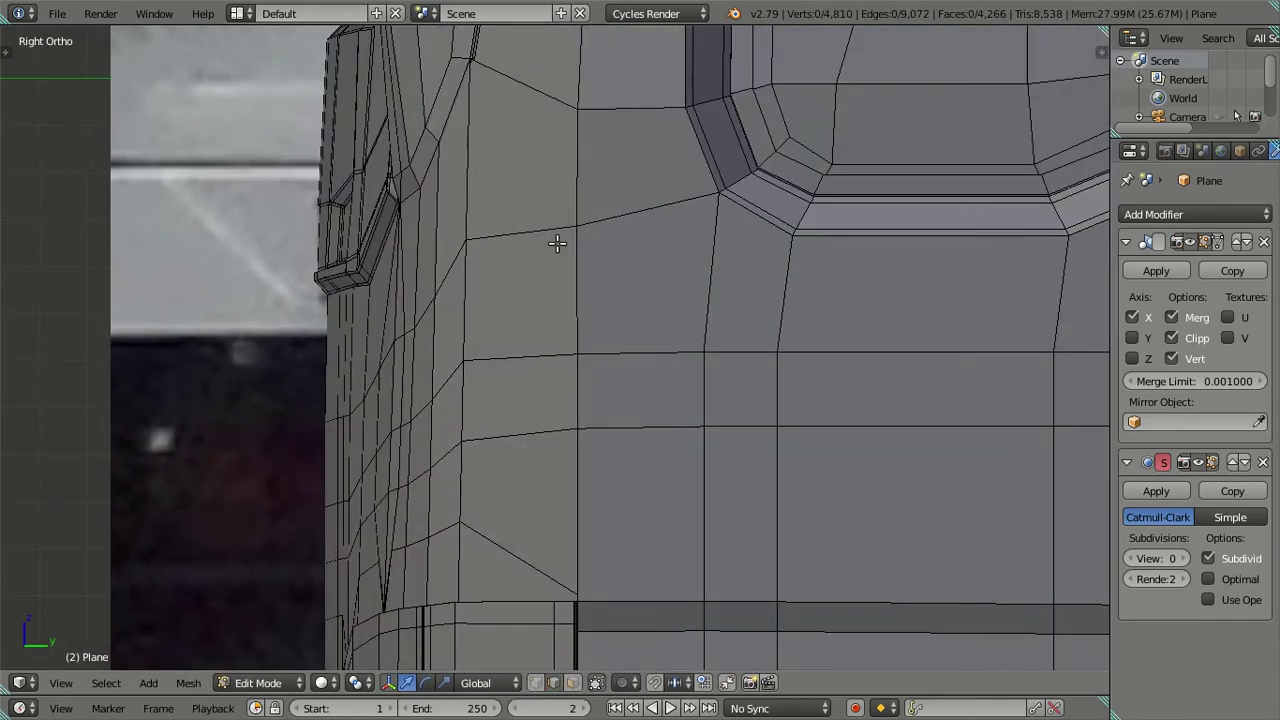
pyautogui.press('z')
pyautogui.hotkey('ctrl', 'r')
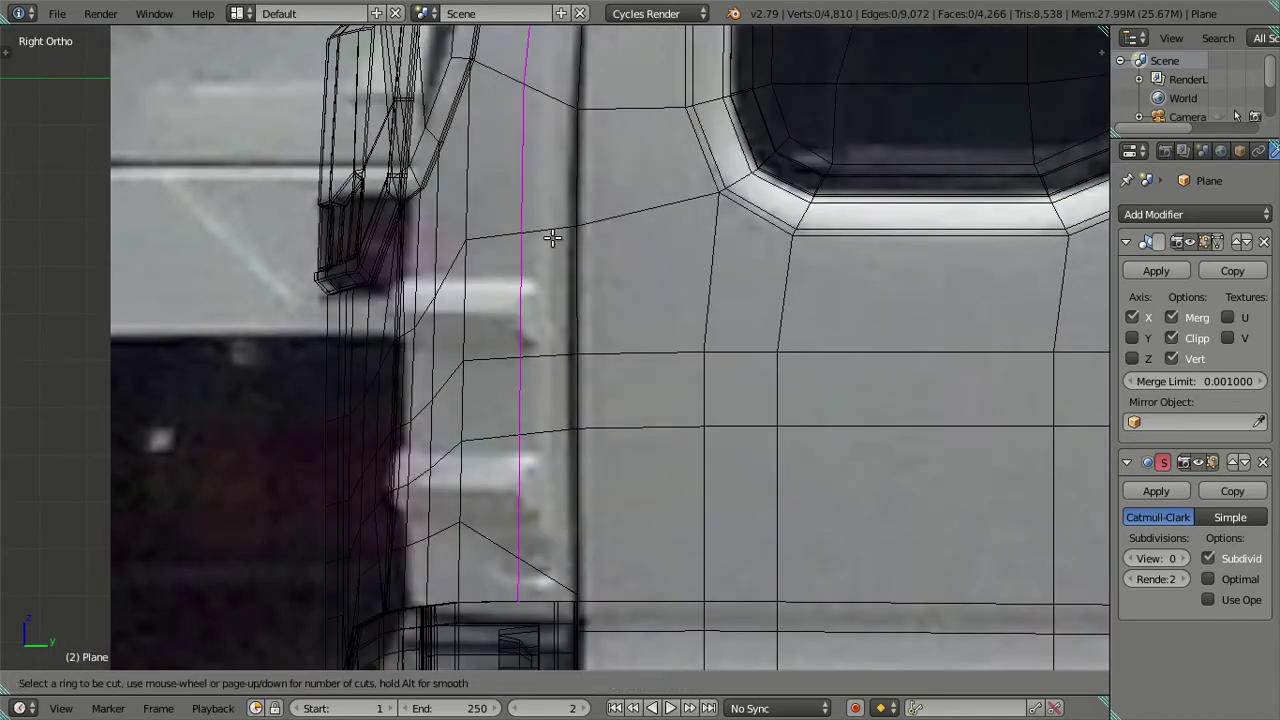
pyautogui.rightClick(552, 237)
pyautogui.scroll(-3, 530, 380)
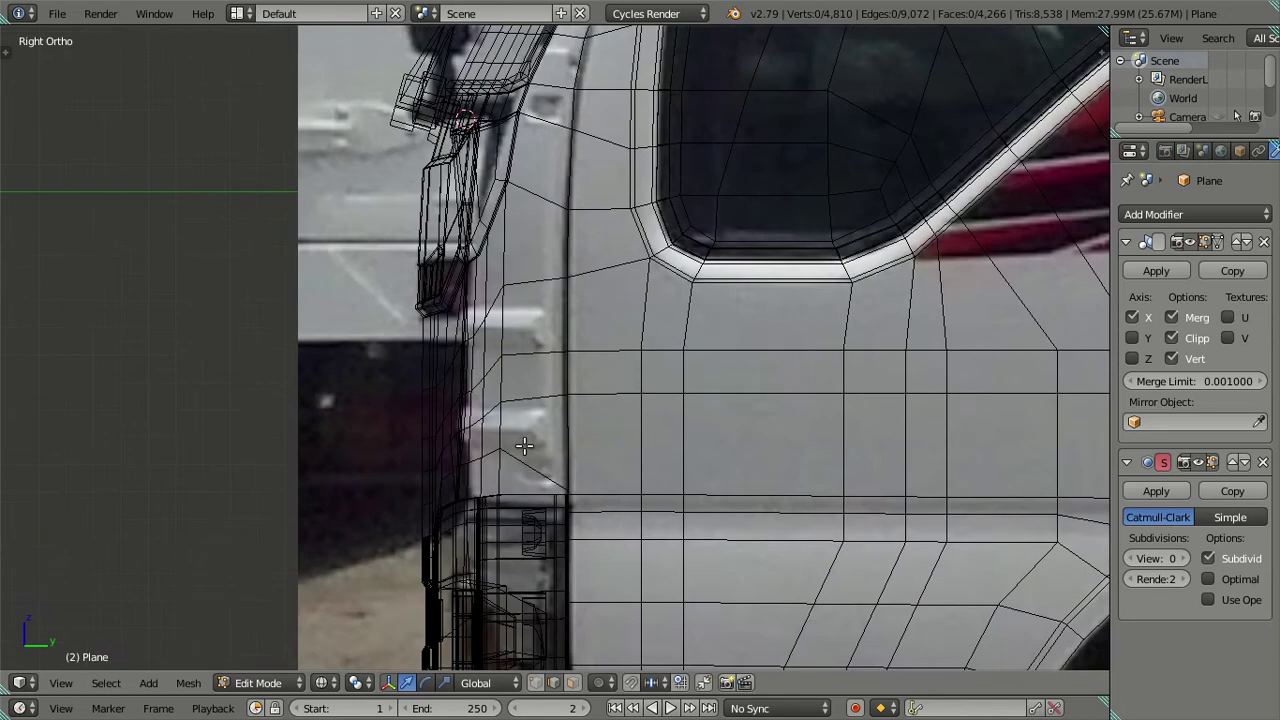
pyautogui.scroll(1, 520, 445)
pyautogui.scroll(1, 524, 446)
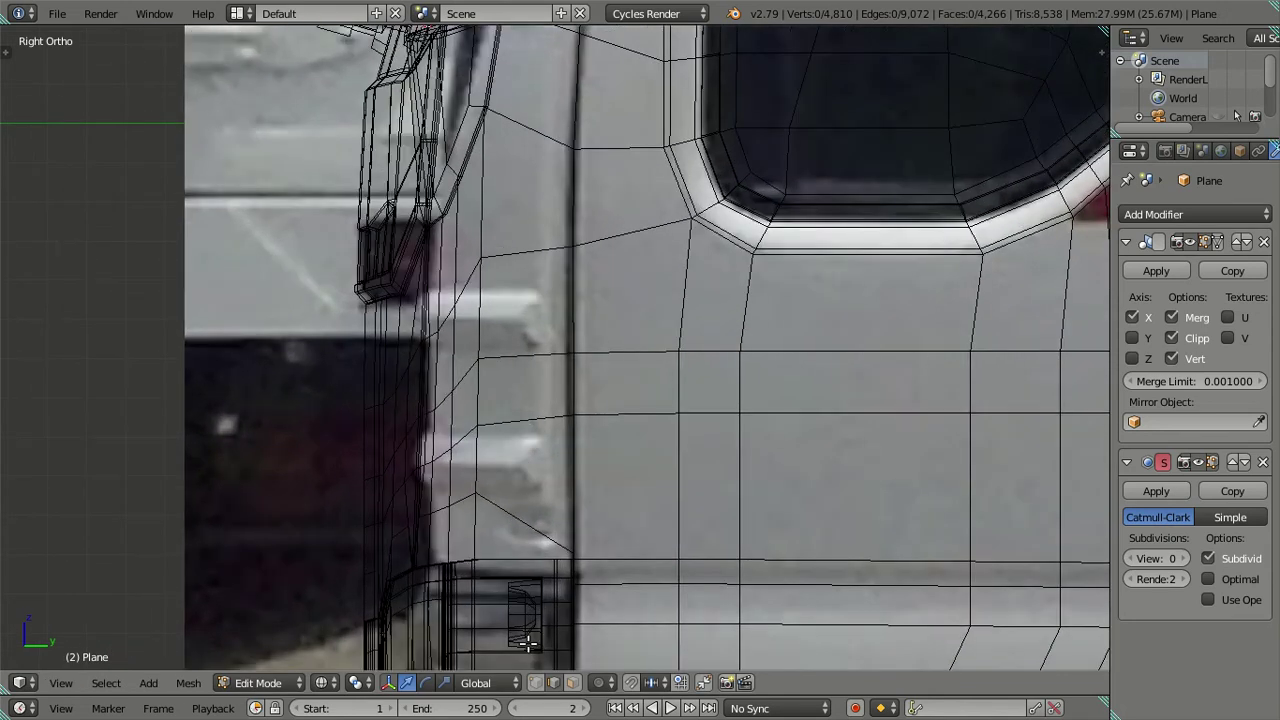
# Step: In face select mode, select the first side-pillar faces beside the door
pyautogui.click(573, 683)
pyautogui.press('z')
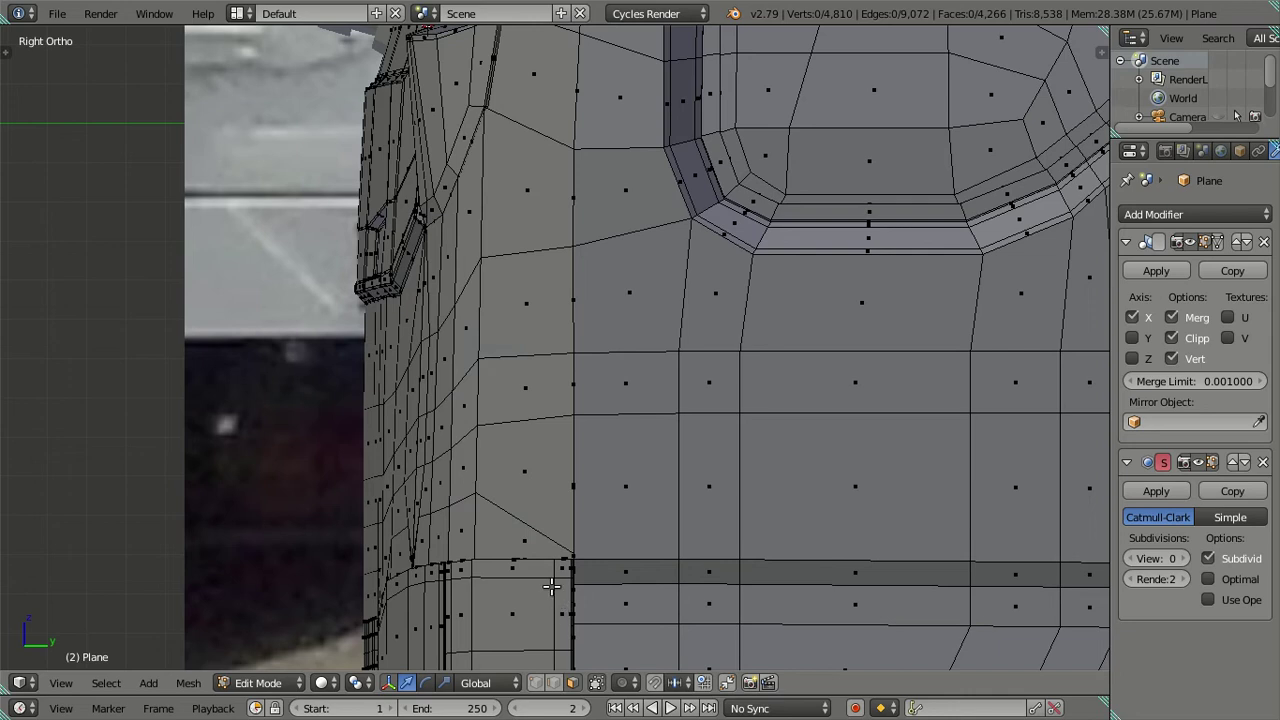
pyautogui.rightClick(505, 307)
pyautogui.keyDown('ctrl'); pyautogui.rightClick(487, 482); pyautogui.keyUp('ctrl')
pyautogui.press('z')
pyautogui.press('z')
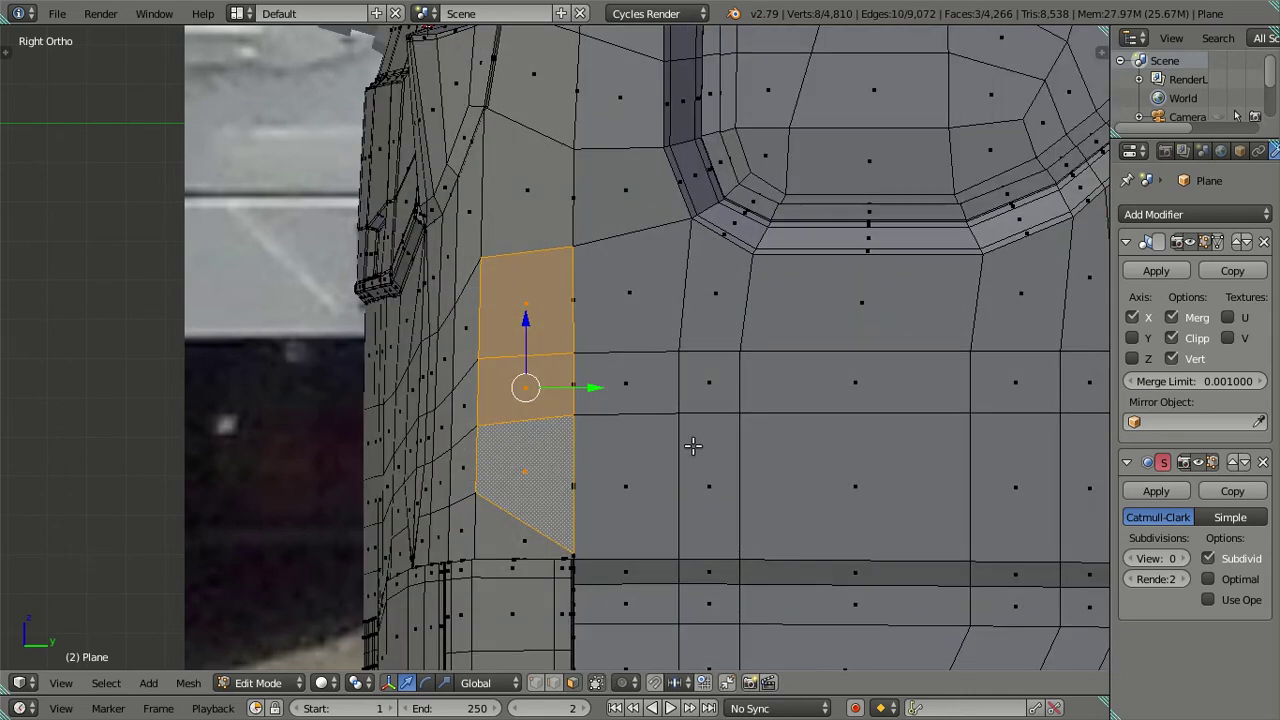
pyautogui.press('z')
pyautogui.press('KP_1')
pyautogui.keyDown('shift'); pyautogui.moveTo(890, 440); pyautogui.dragTo(853, 438, button='middle'); pyautogui.keyUp('shift')
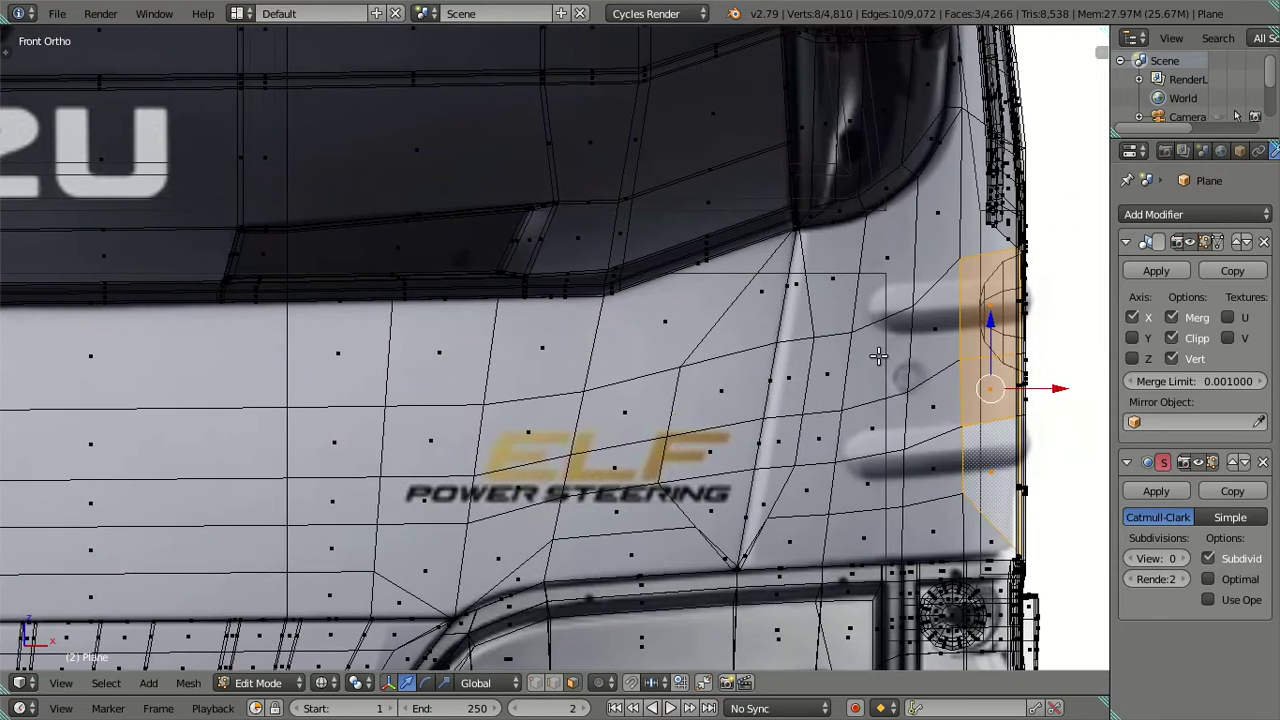
# Step: Add the remaining columns of pillar faces, completing the nine-face selection
pyautogui.keyDown('ctrl'); pyautogui.rightClick(878, 360); pyautogui.keyUp('ctrl')
pyautogui.keyDown('ctrl'); pyautogui.rightClick(878, 374); pyautogui.keyUp('ctrl')
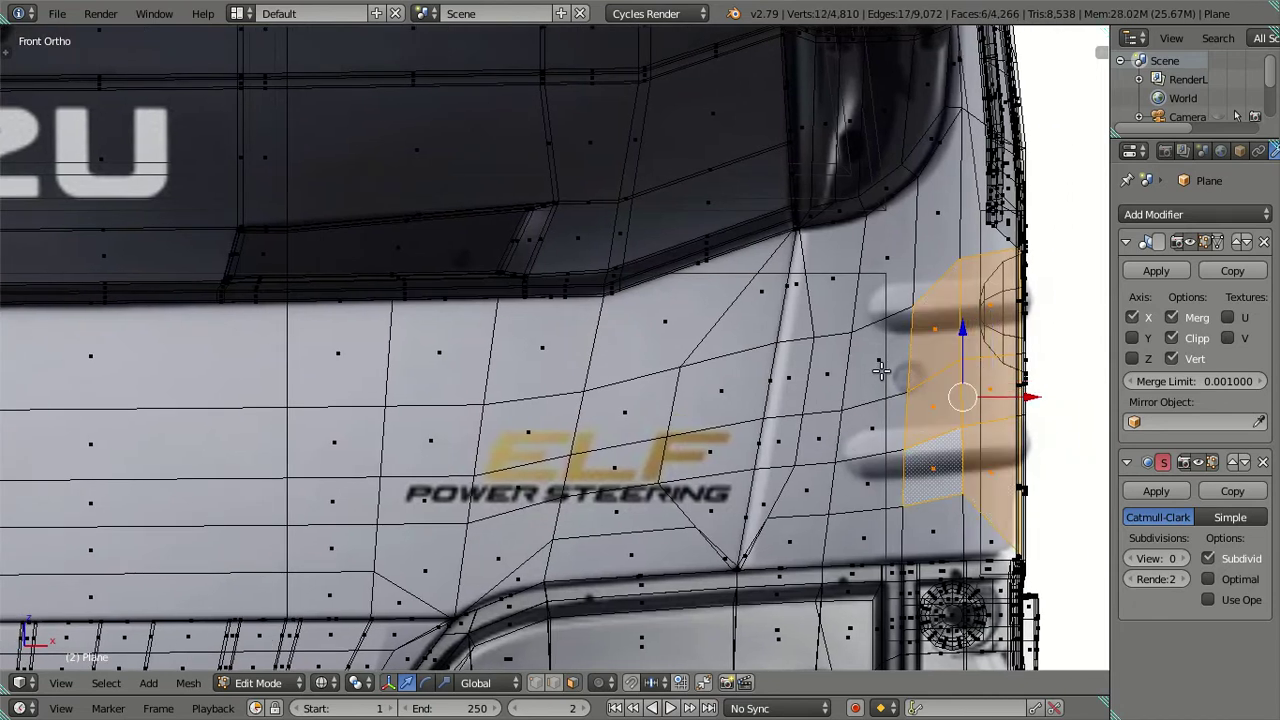
pyautogui.press('z')
pyautogui.keyDown('ctrl'); pyautogui.rightClick(888, 373); pyautogui.keyUp('ctrl')
pyautogui.keyDown('ctrl'); pyautogui.rightClick(867, 477); pyautogui.keyUp('ctrl')
pyautogui.press('z')
# Step: Duplicate the nine selected pillar faces, leaving the copy in place
pyautogui.keyDown('shift'); pyautogui.moveTo(900, 459); pyautogui.dragTo(737, 486, button='middle'); pyautogui.keyUp('shift')
pyautogui.press('z')
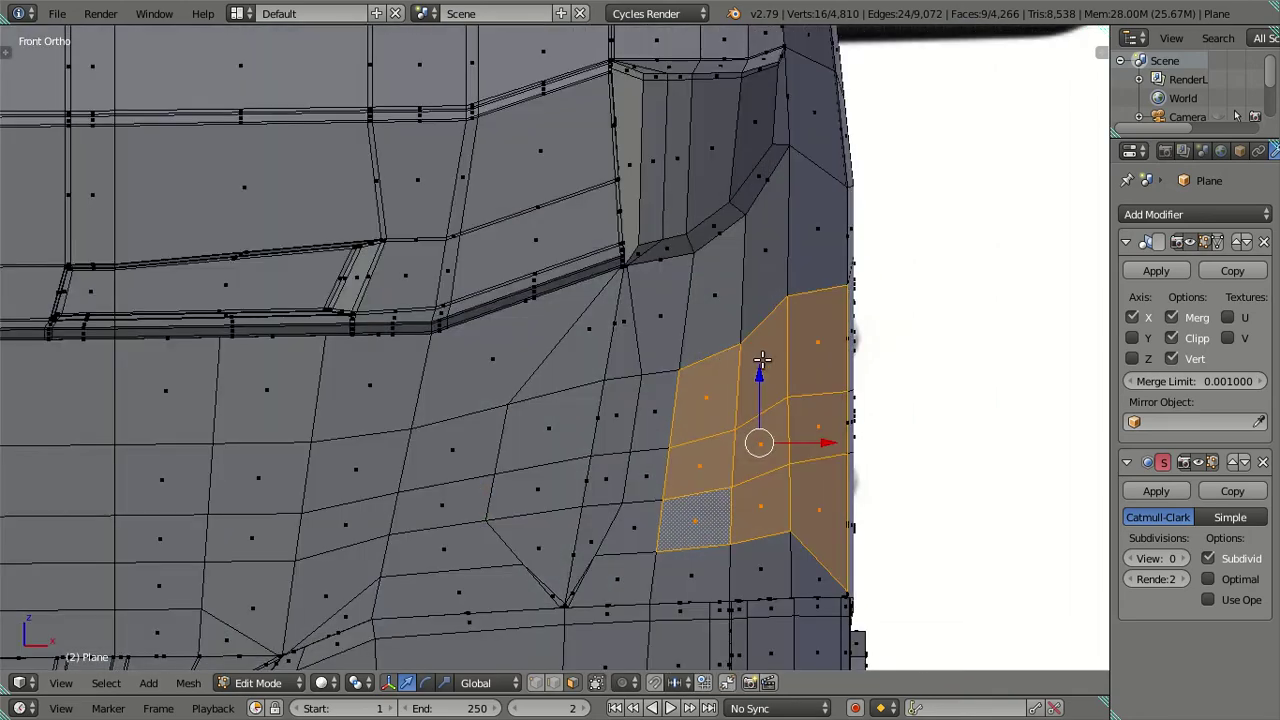
pyautogui.scroll(-2, 764, 360)
pyautogui.moveTo(814, 417); pyautogui.dragTo(593, 416, button='middle')
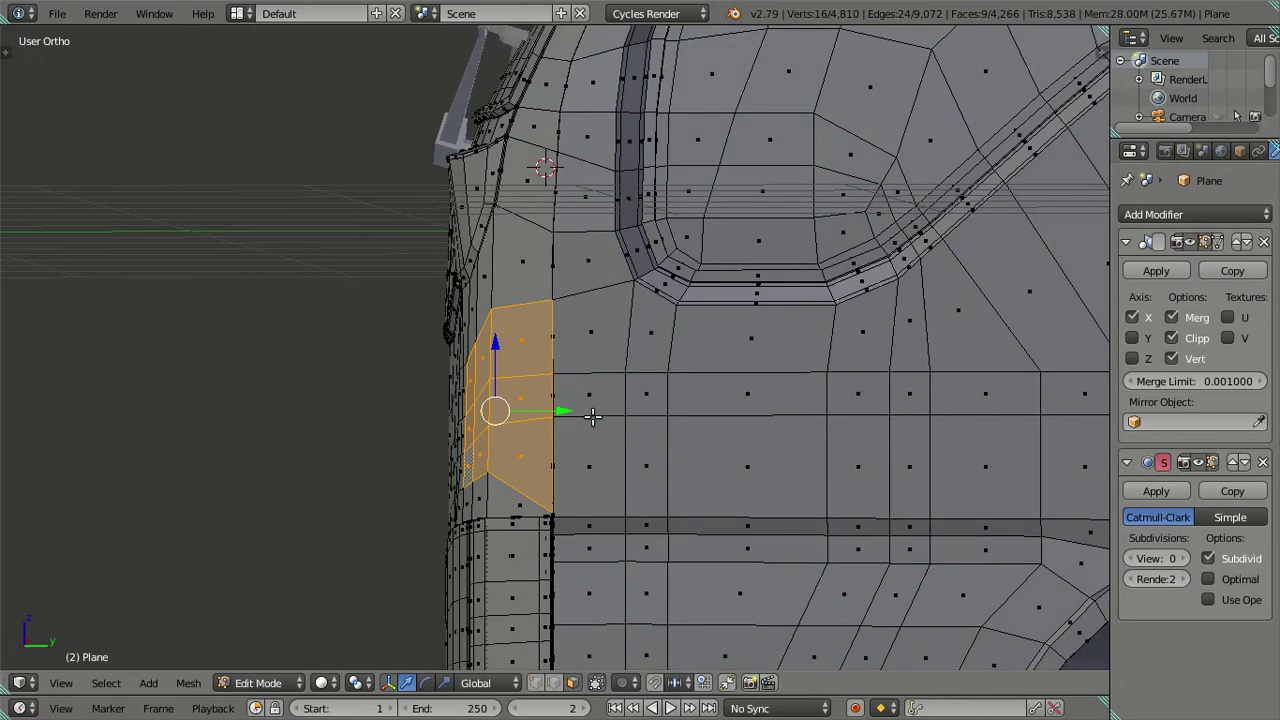
pyautogui.press('e')
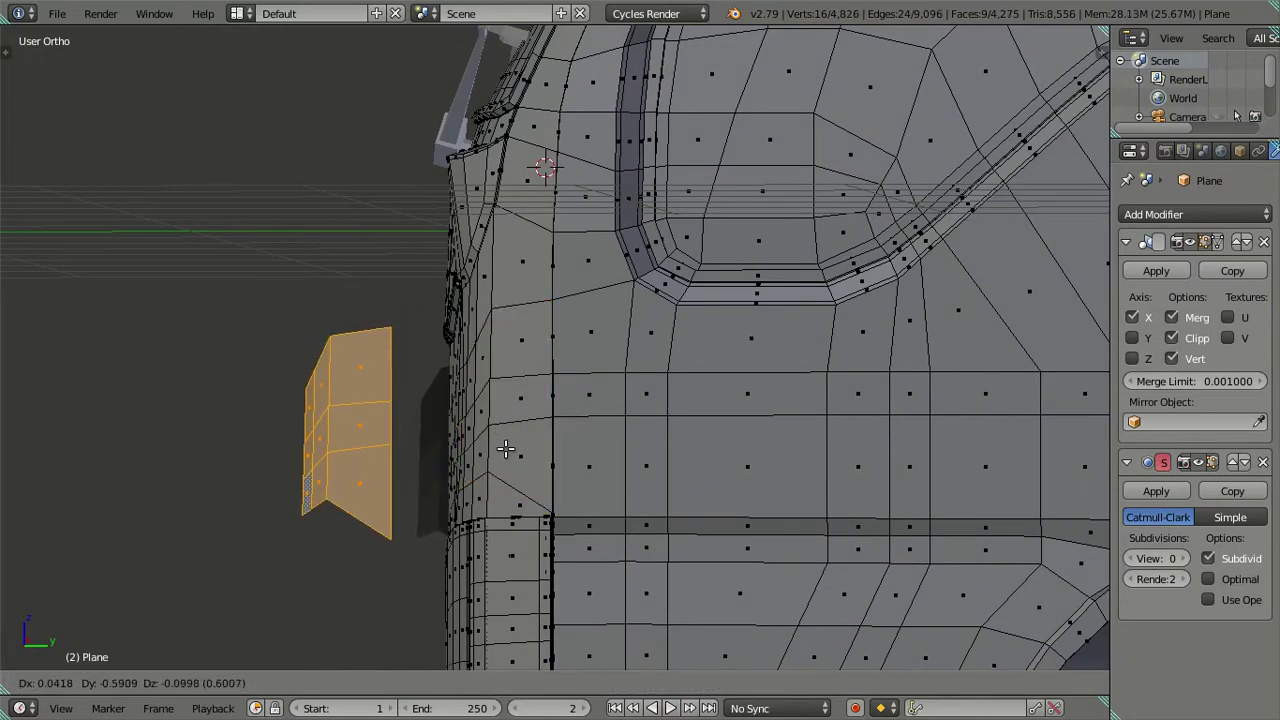
pyautogui.rightClick(520, 425)
# Step: Select the connected cab body faces and hide them to isolate the new panel
pyautogui.moveTo(520, 425); pyautogui.dragTo(627, 293, button='middle')
pyautogui.rightClick(627, 293)
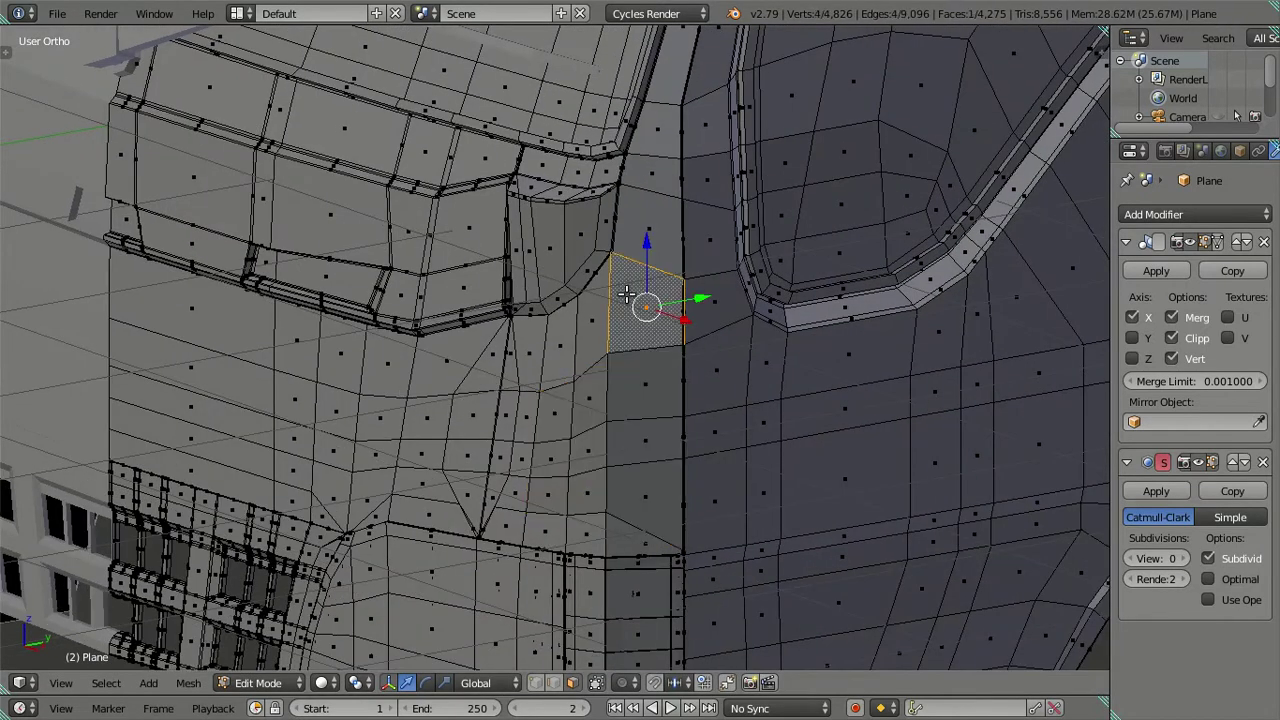
pyautogui.hotkey('ctrl', 'l')
pyautogui.press('l')
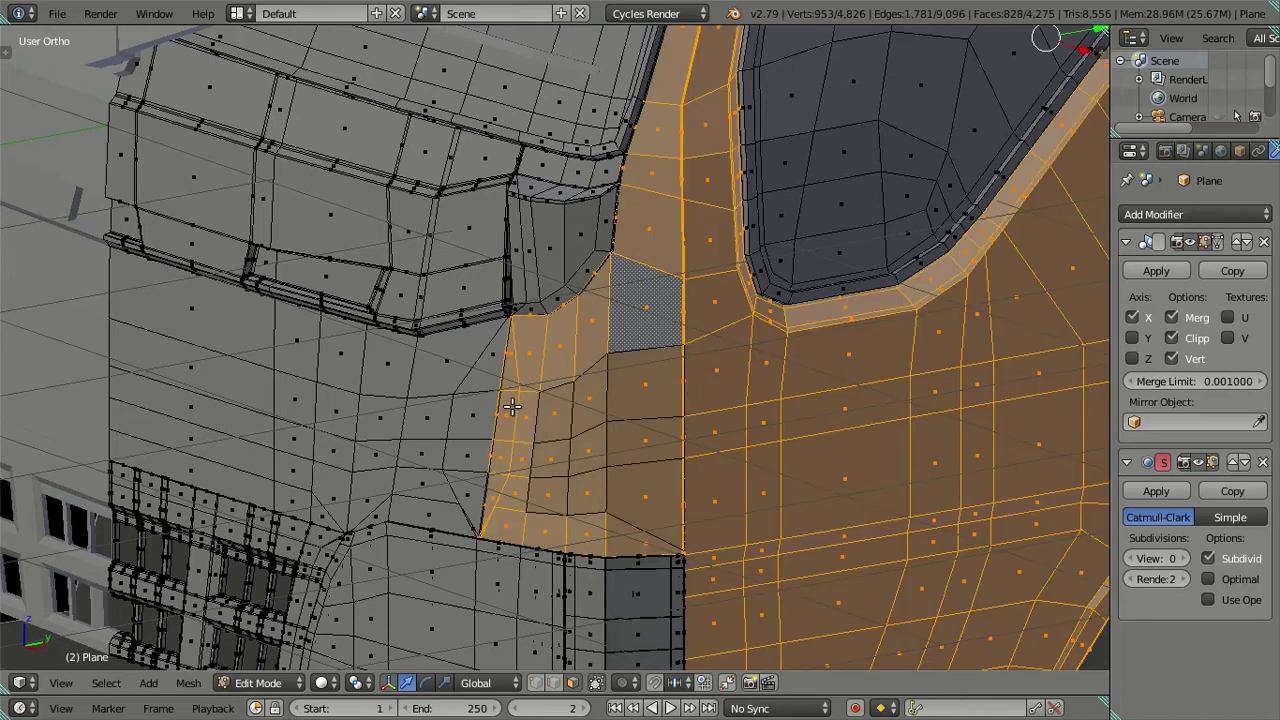
pyautogui.press('l')
pyautogui.press('h')
# Step: Inspect the isolated panel from front and right views against the reference photo
pyautogui.moveTo(615, 424)
pyautogui.mouseDown(button='middle')
pyautogui.moveTo(614, 400)
pyautogui.moveTo(641, 405)
pyautogui.mouseUp(button='middle')
pyautogui.press('KP_1')
pyautogui.scroll(1, 785, 463)
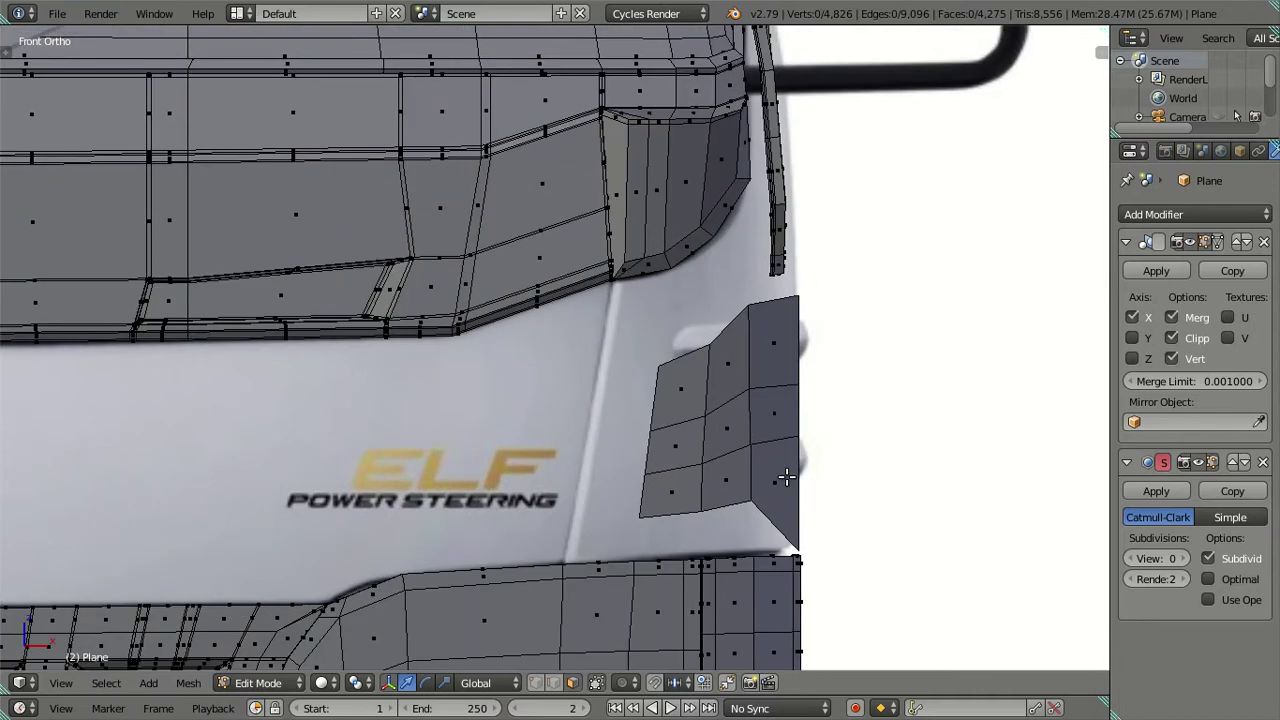
pyautogui.scroll(1, 790, 465)
pyautogui.scroll(2, 656, 455)
pyautogui.press('z')
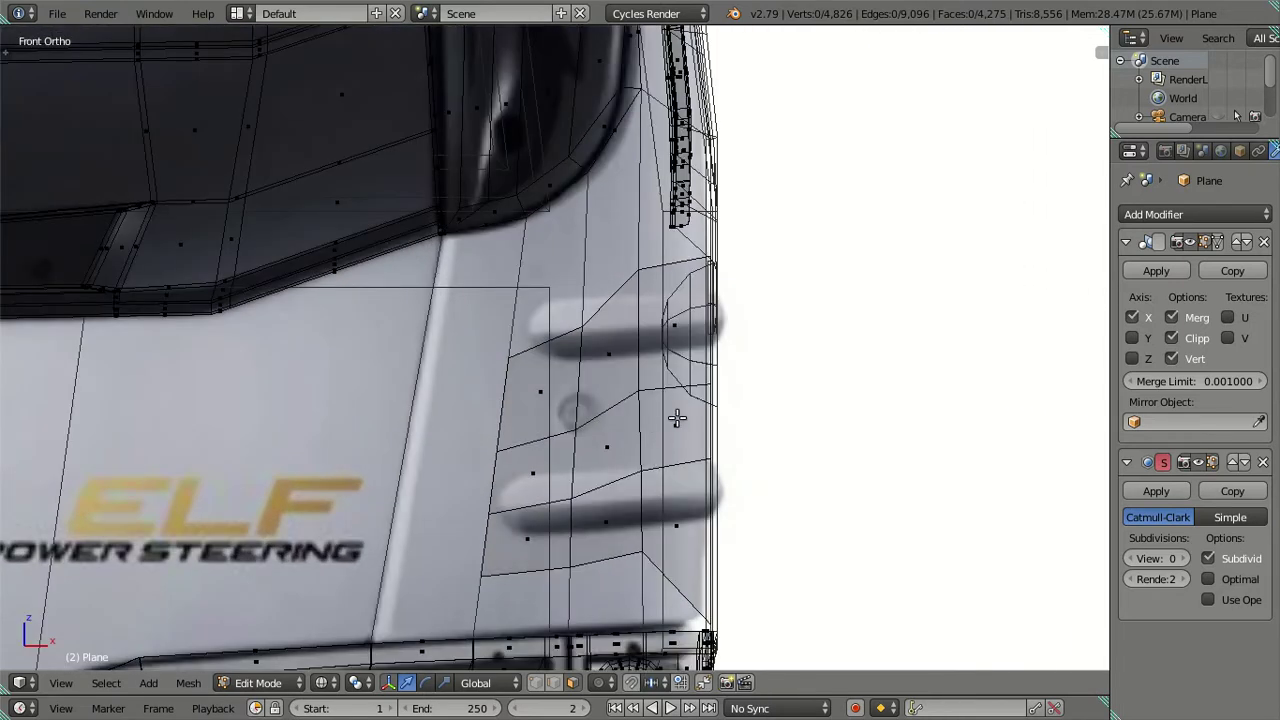
pyautogui.scroll(1, 618, 371)
pyautogui.press('z')
pyautogui.moveTo(632, 436)
pyautogui.mouseDown(button='middle')
pyautogui.moveTo(514, 430)
pyautogui.moveTo(808, 414)
pyautogui.moveTo(432, 445)
pyautogui.mouseUp(button='middle')
pyautogui.press('KP_3')
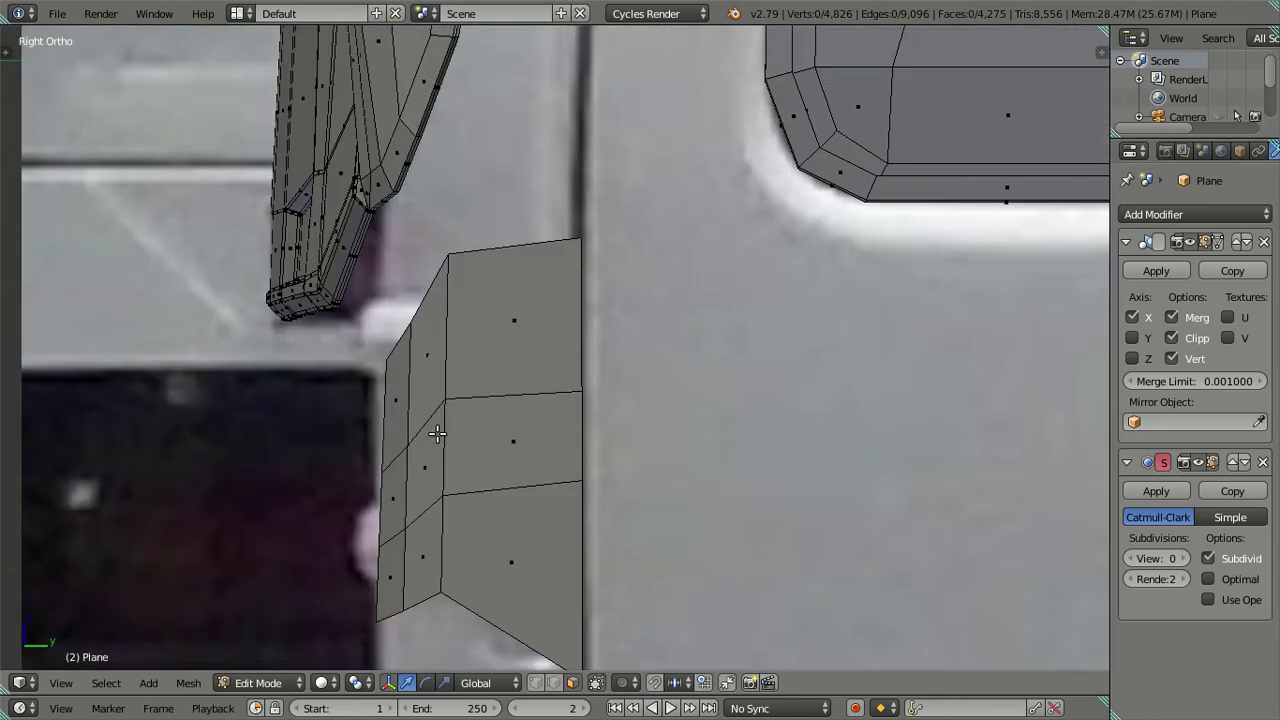
pyautogui.press('z')
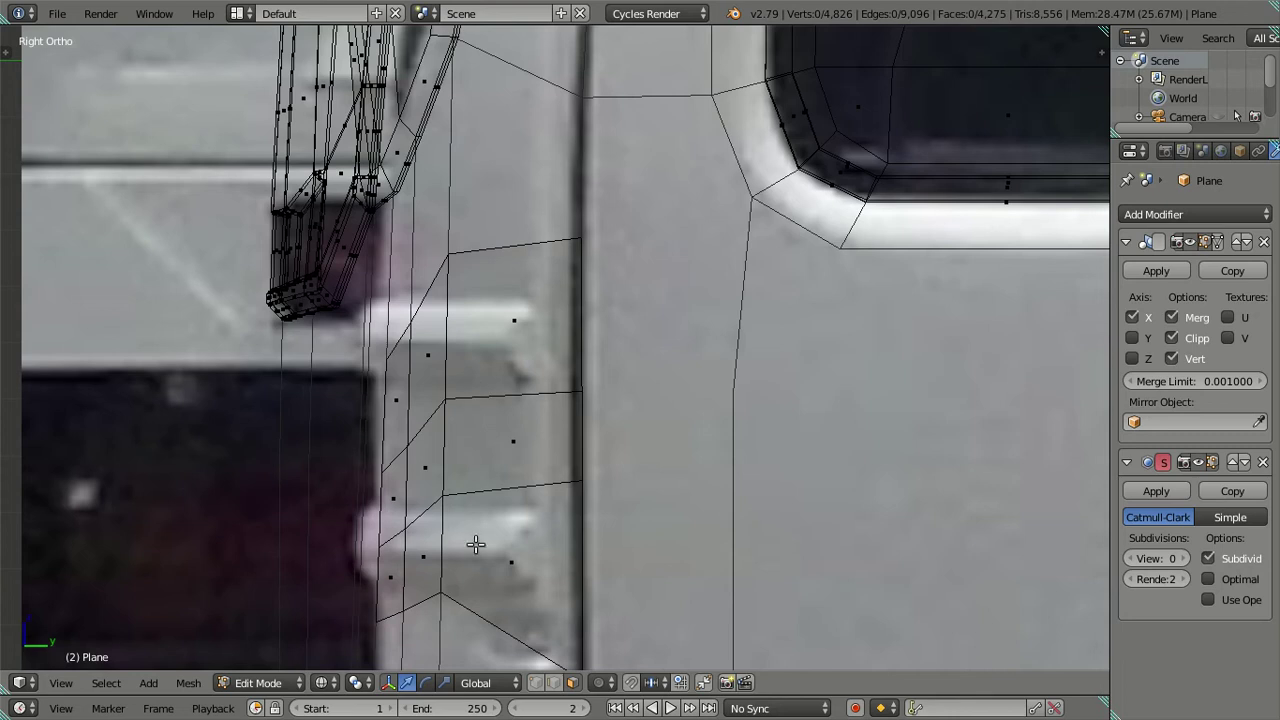
pyautogui.press('2')
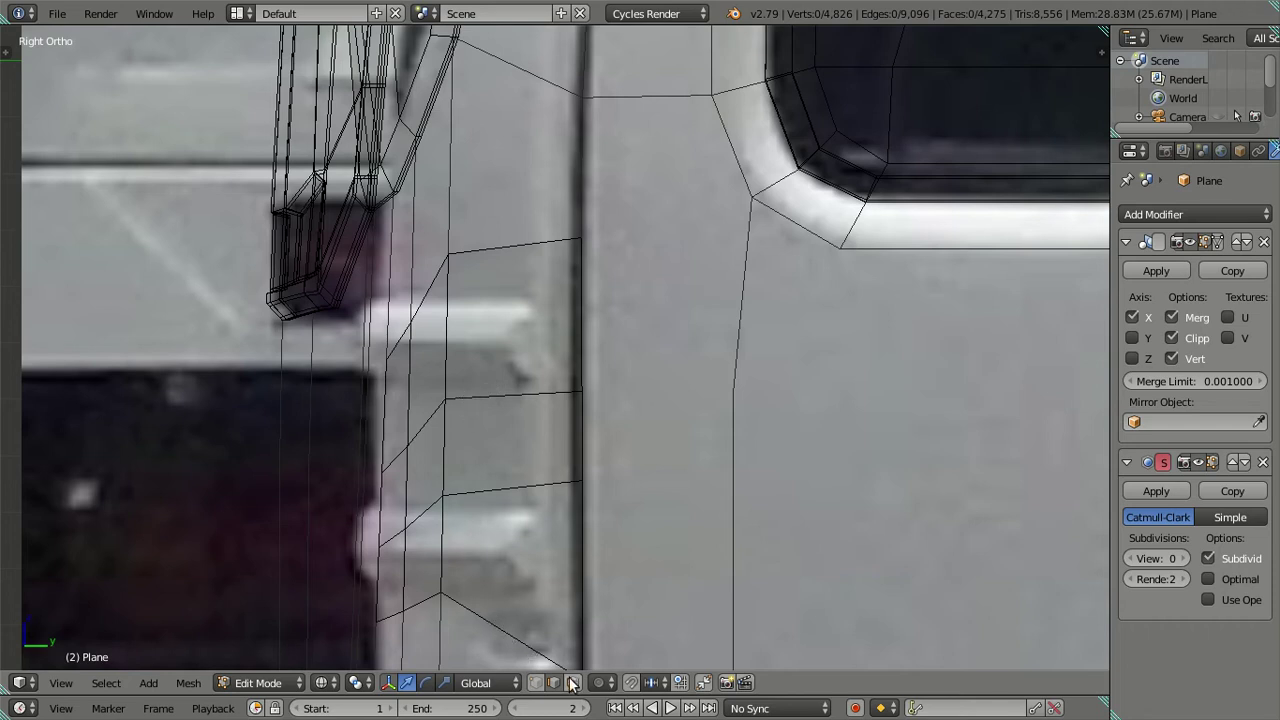
# Step: In vertex select with the N panel shown, copy the Z height of the middle edge's end vertex
pyautogui.click(537, 683)
pyautogui.press('n')
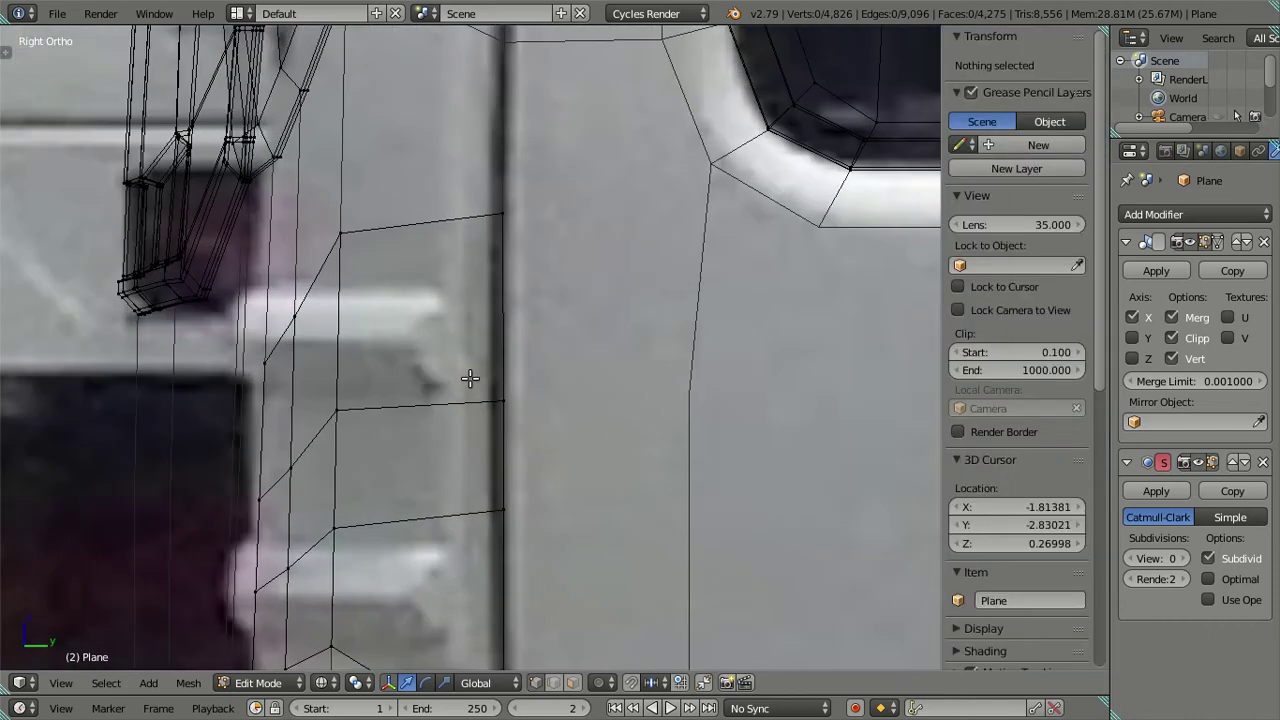
pyautogui.rightClick(491, 387)
pyautogui.press('g')
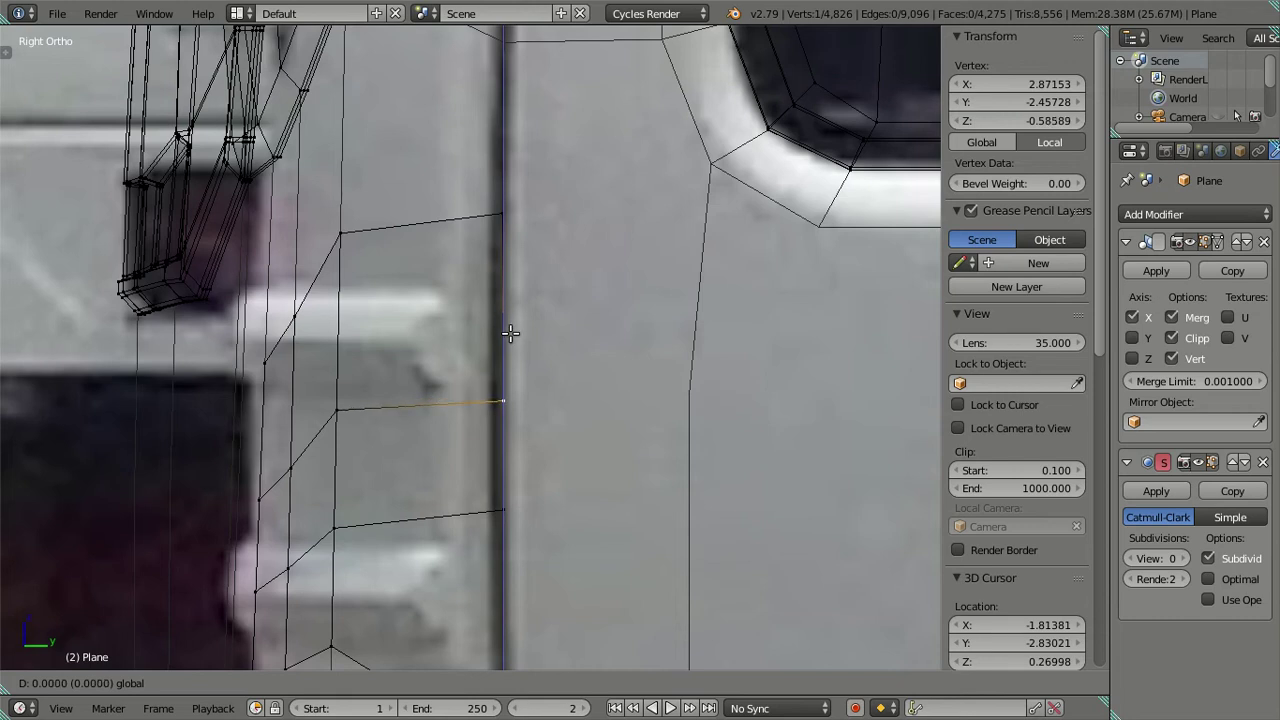
pyautogui.click(510, 333)
pyautogui.doubleClick(1015, 120)
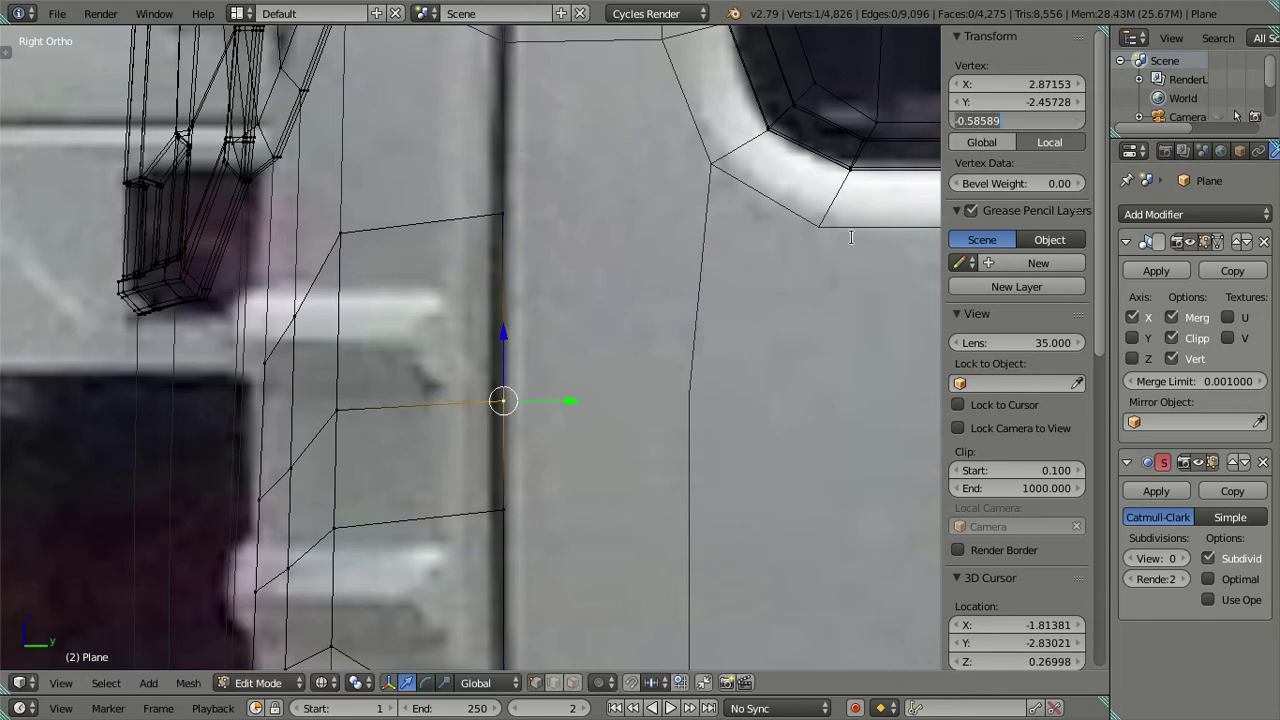
pyautogui.press('Escape')
# Step: Give two vertices along the left panel row the copied height
pyautogui.rightClick(338, 409)
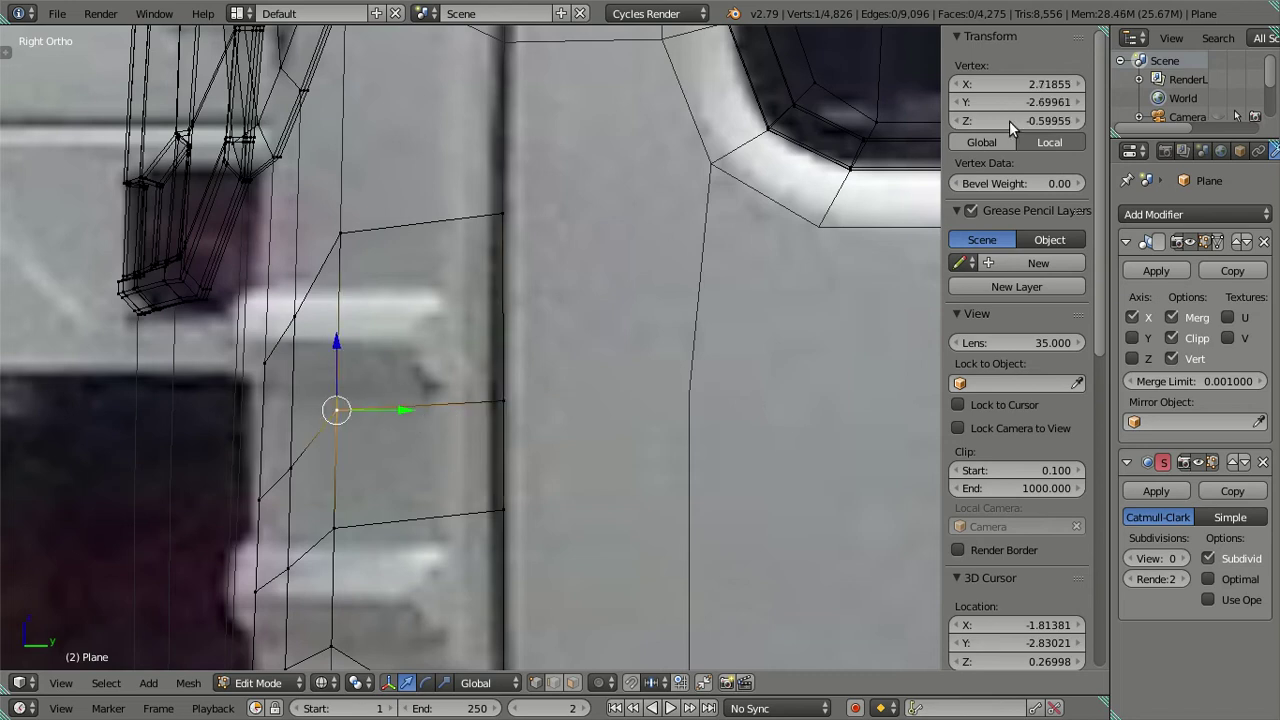
pyautogui.moveTo(1009, 115); pyautogui.dragTo(1025, 115)
pyautogui.moveTo(340, 418)
pyautogui.mouseDown(button='middle')
pyautogui.moveTo(466, 394)
pyautogui.moveTo(503, 450)
pyautogui.moveTo(349, 509)
pyautogui.mouseUp(button='middle')
pyautogui.press('z')
pyautogui.scroll(3, 482, 431)
pyautogui.rightClick(352, 507)
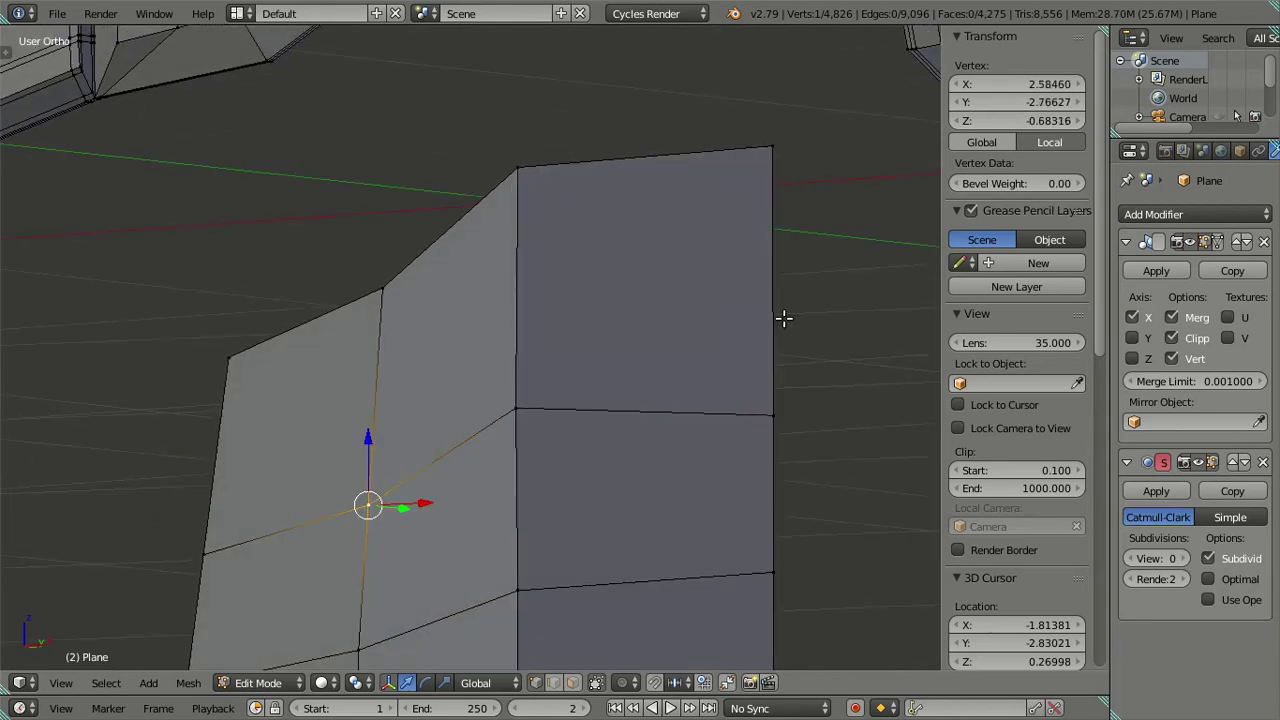
pyautogui.hotkey('ctrl', 'z')
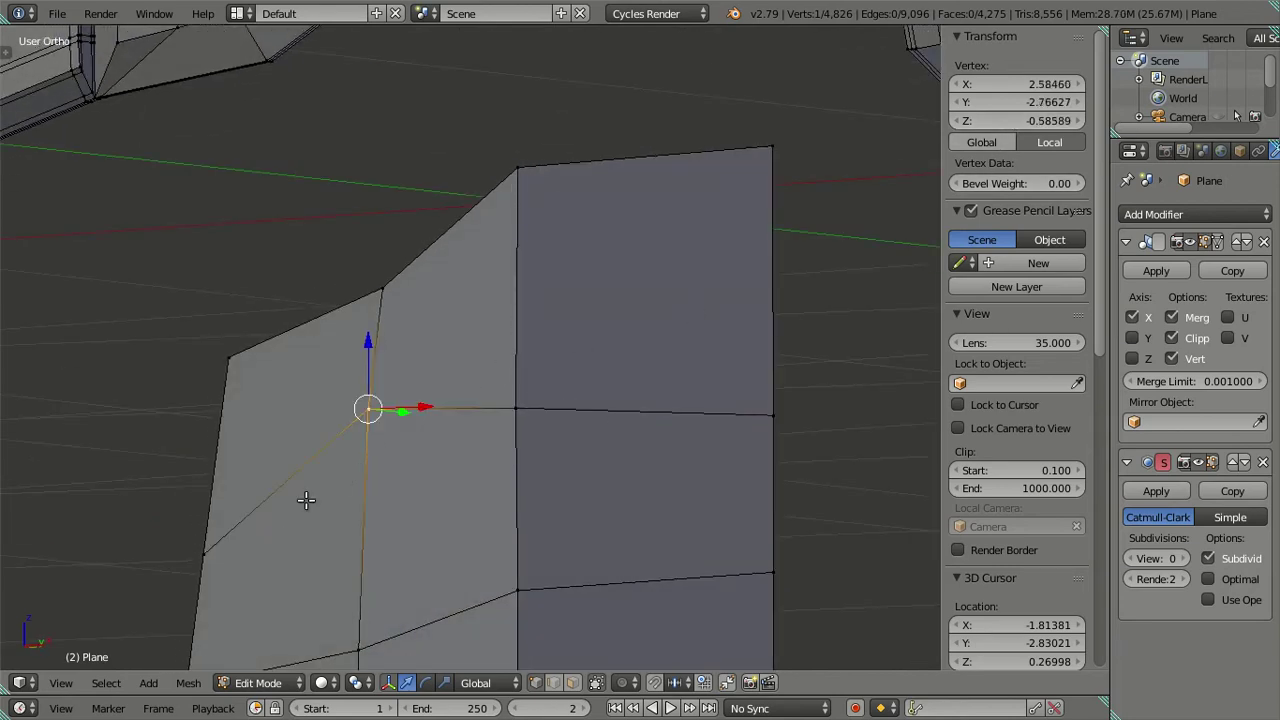
pyautogui.rightClick(207, 540)
pyautogui.hotkey('ctrl', 'z')
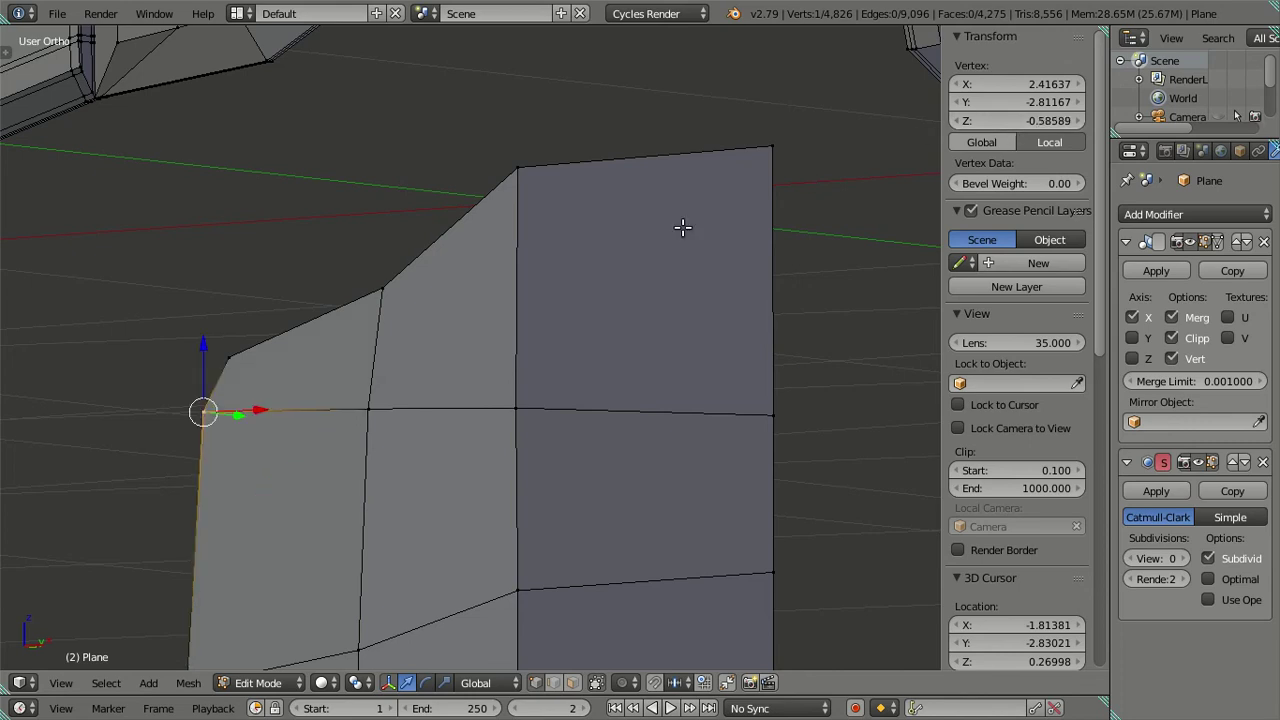
pyautogui.scroll(-3, 665, 230)
# Step: Drop the handle outline's top-right vertex vertically onto the handle's top edge and copy its Z
pyautogui.rightClick(647, 258)
pyautogui.press('KP_3')
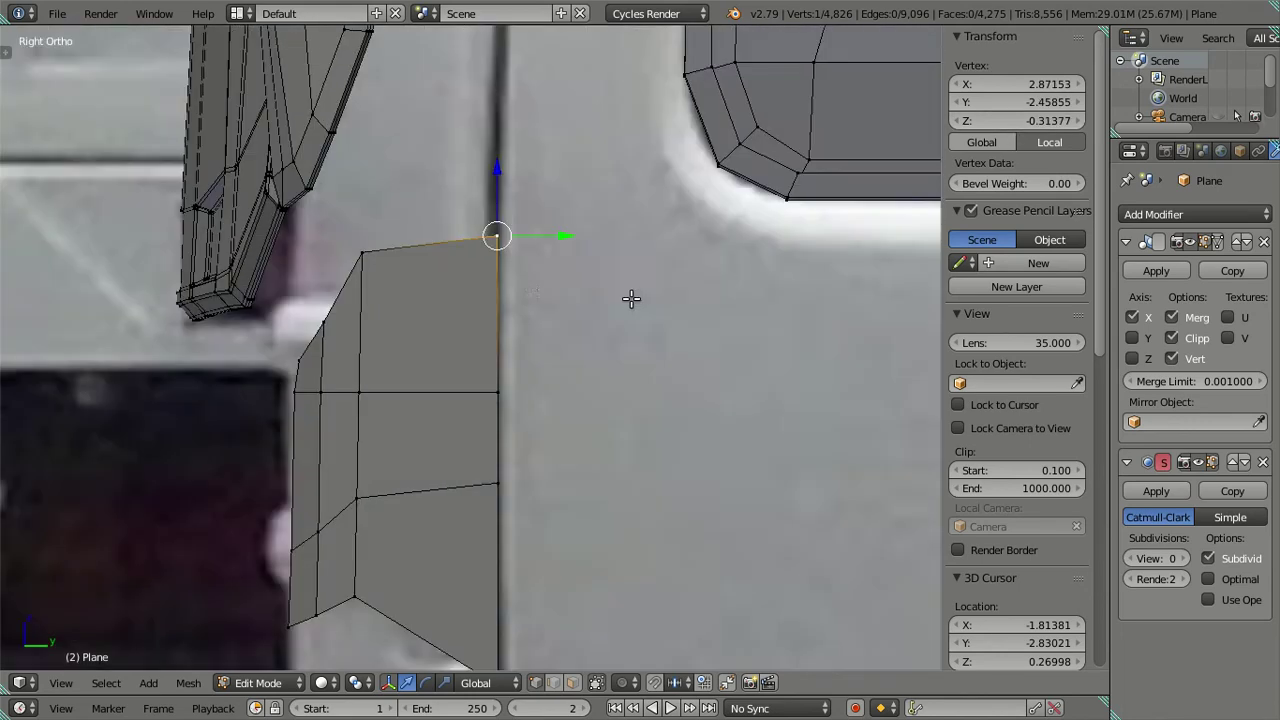
pyautogui.press('z')
pyautogui.press('g')
pyautogui.press('z')
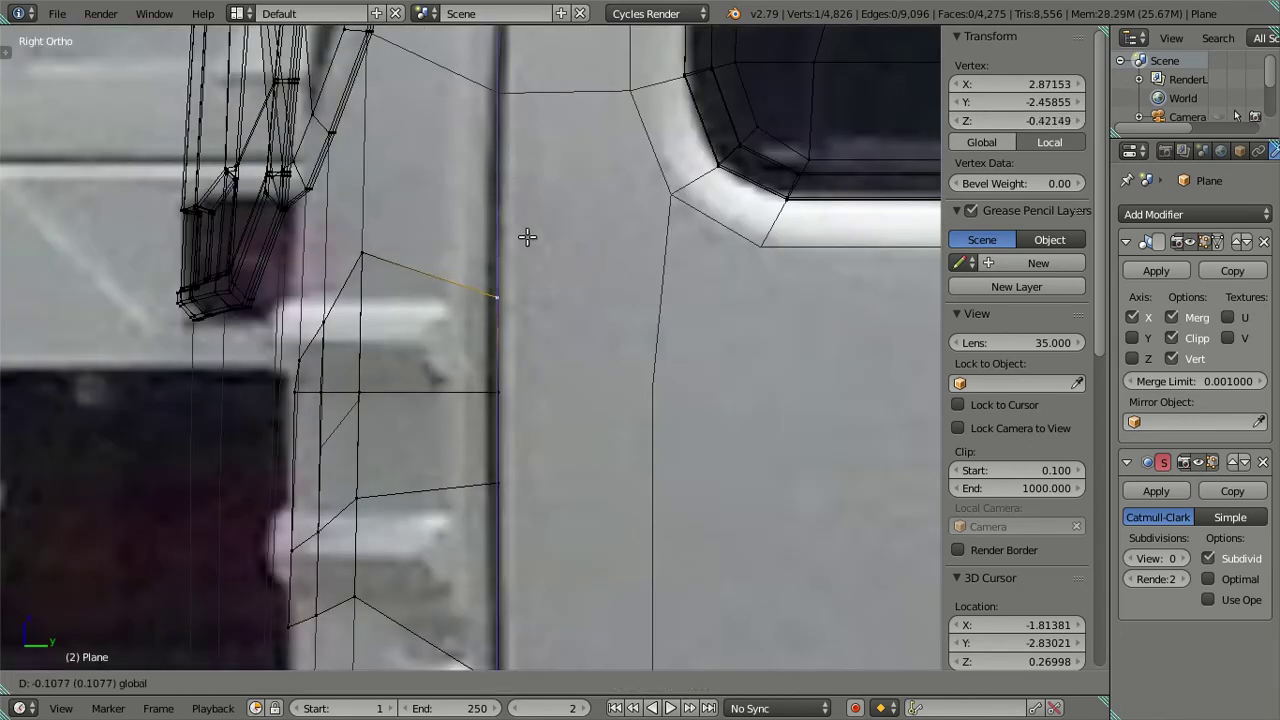
pyautogui.click(533, 242)
pyautogui.click(988, 121)
pyautogui.press('Return')
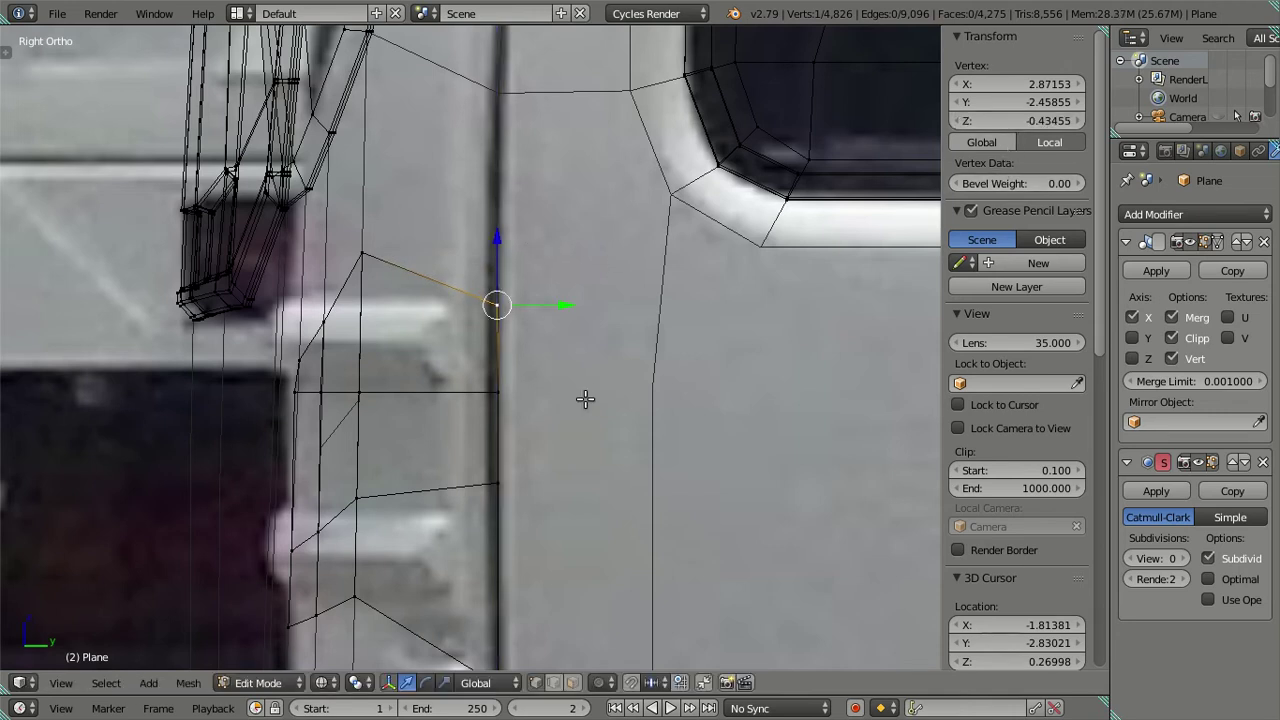
# Step: Paste that height onto the three remaining vertices of the handle's top row
pyautogui.rightClick(365, 258)
pyautogui.write('-0.43455')
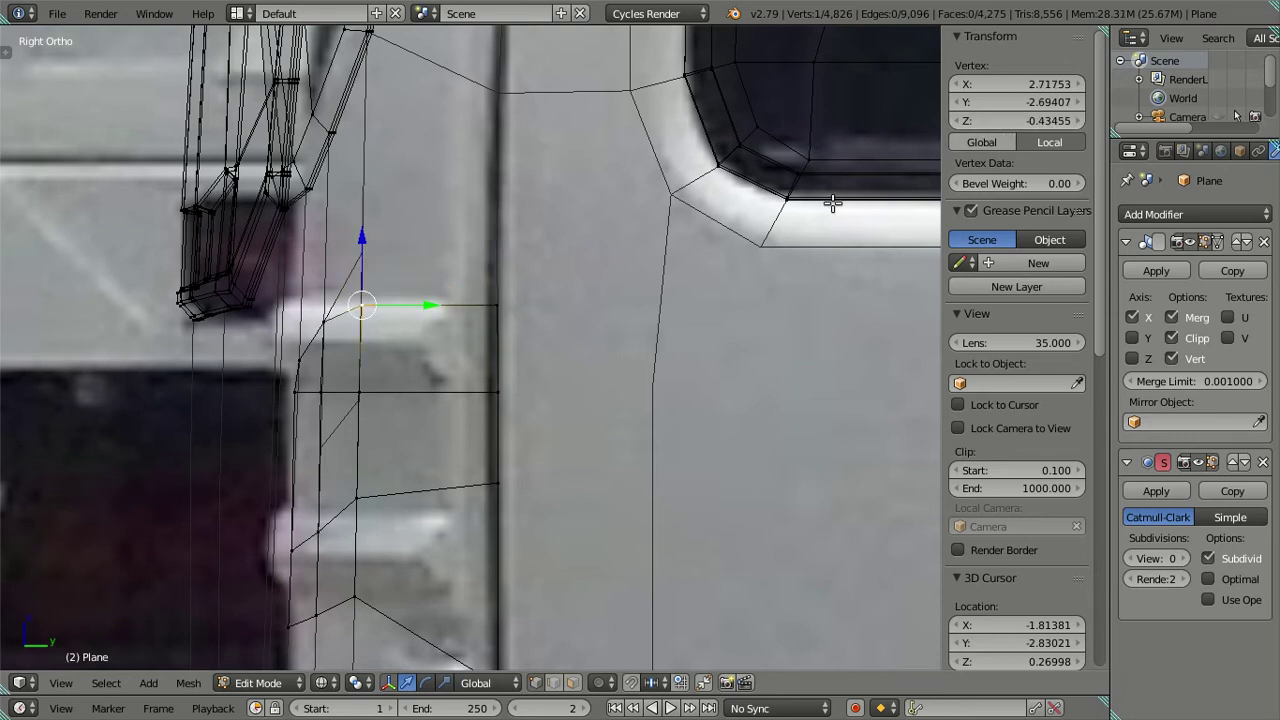
pyautogui.moveTo(457, 295)
pyautogui.mouseDown(button='middle')
pyautogui.moveTo(574, 309)
pyautogui.moveTo(399, 321)
pyautogui.mouseUp(button='middle')
pyautogui.rightClick(399, 321)
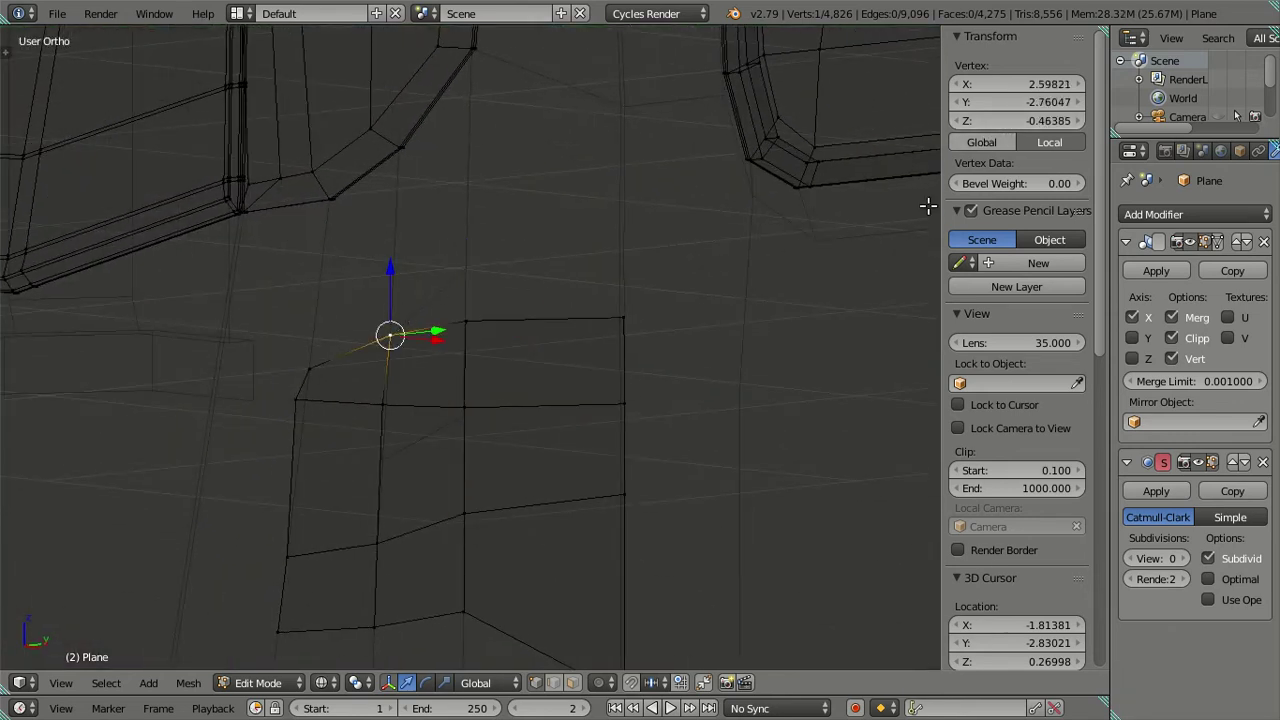
pyautogui.write('-0.43455')
pyautogui.rightClick(323, 340)
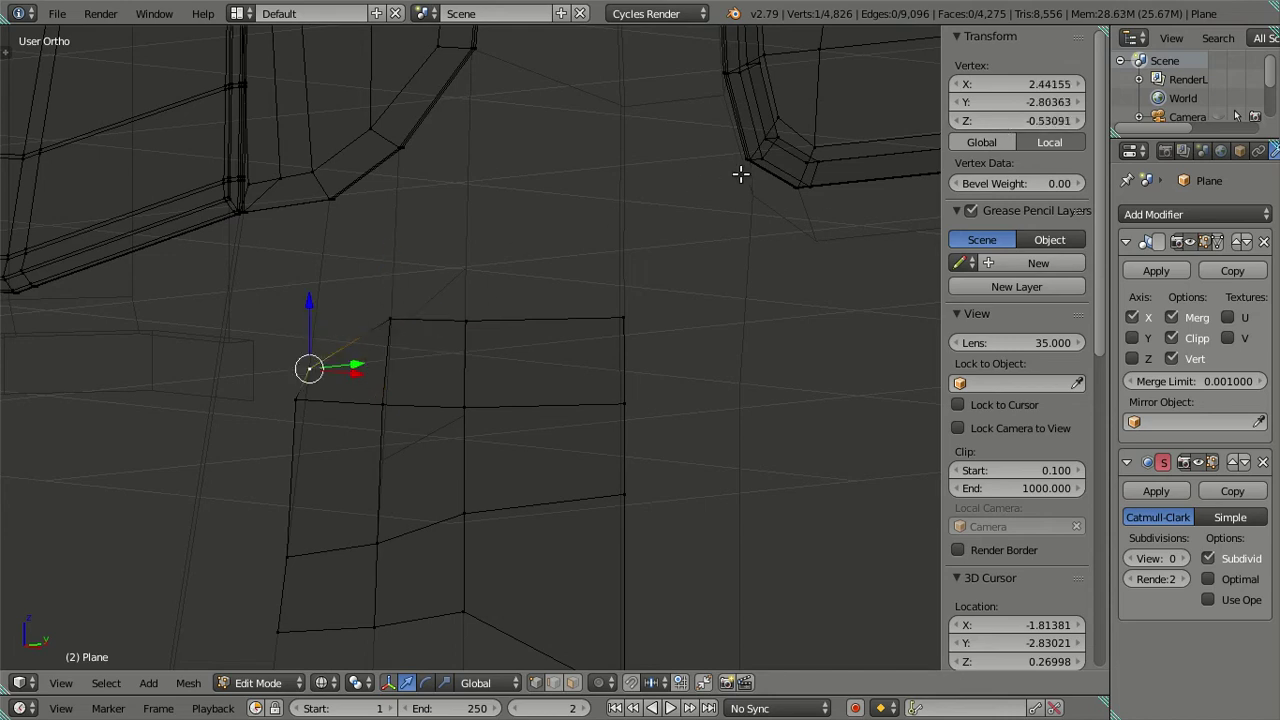
pyautogui.hotkey('ctrl', 'v')
pyautogui.press('a')
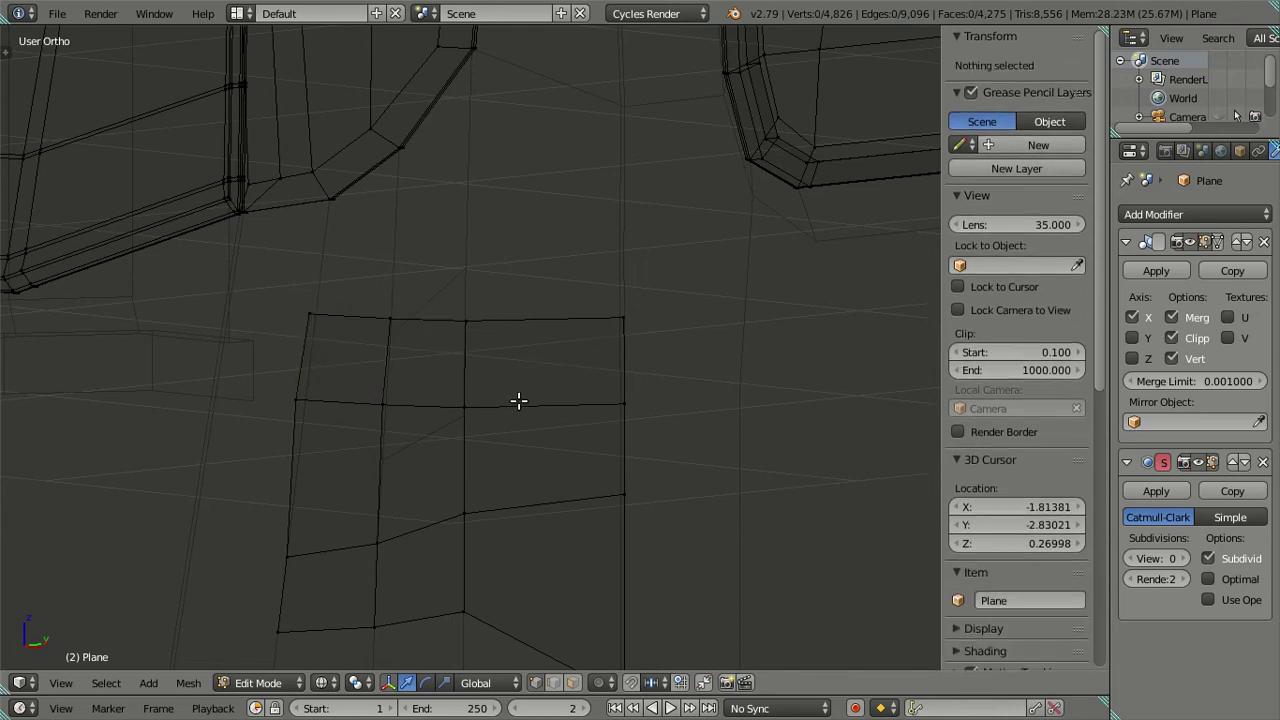
pyautogui.moveTo(517, 400); pyautogui.dragTo(565, 407, button='middle')
pyautogui.click(572, 682)
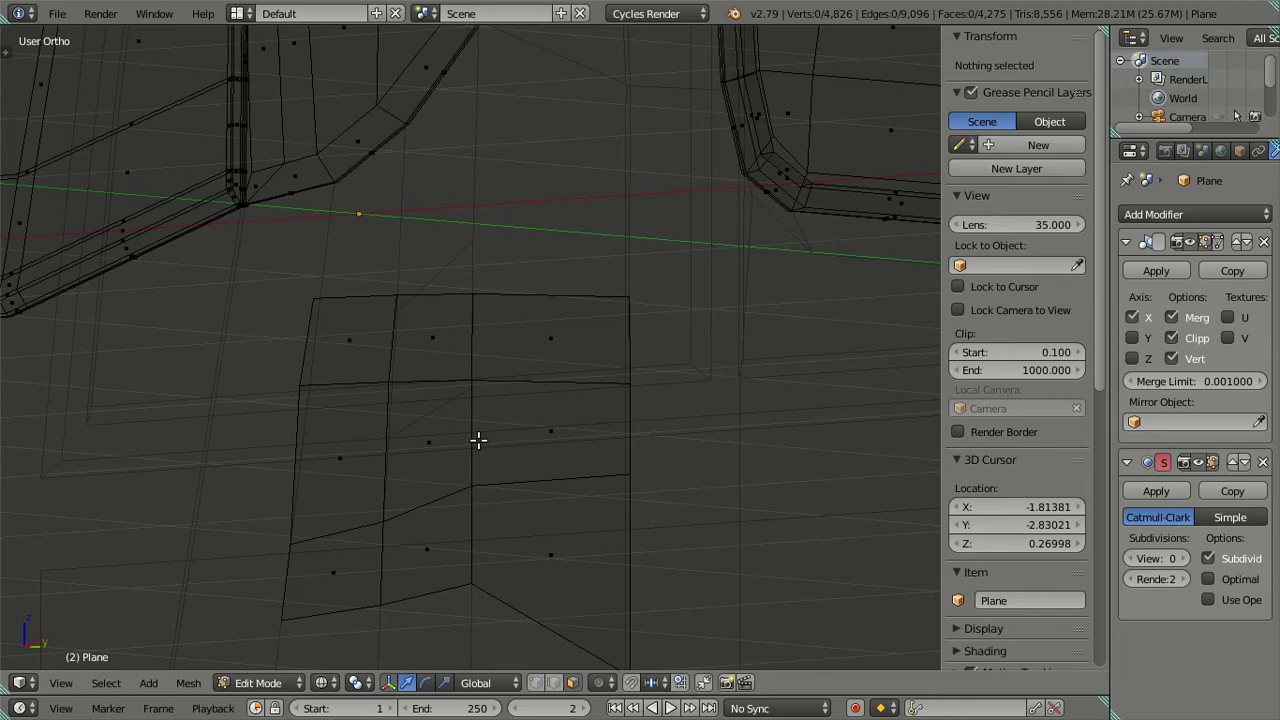
# Step: Delete the row of three faces between the side grab handles
pyautogui.keyDown('alt'); pyautogui.rightClick(478, 440); pyautogui.keyUp('alt')
pyautogui.press('x')
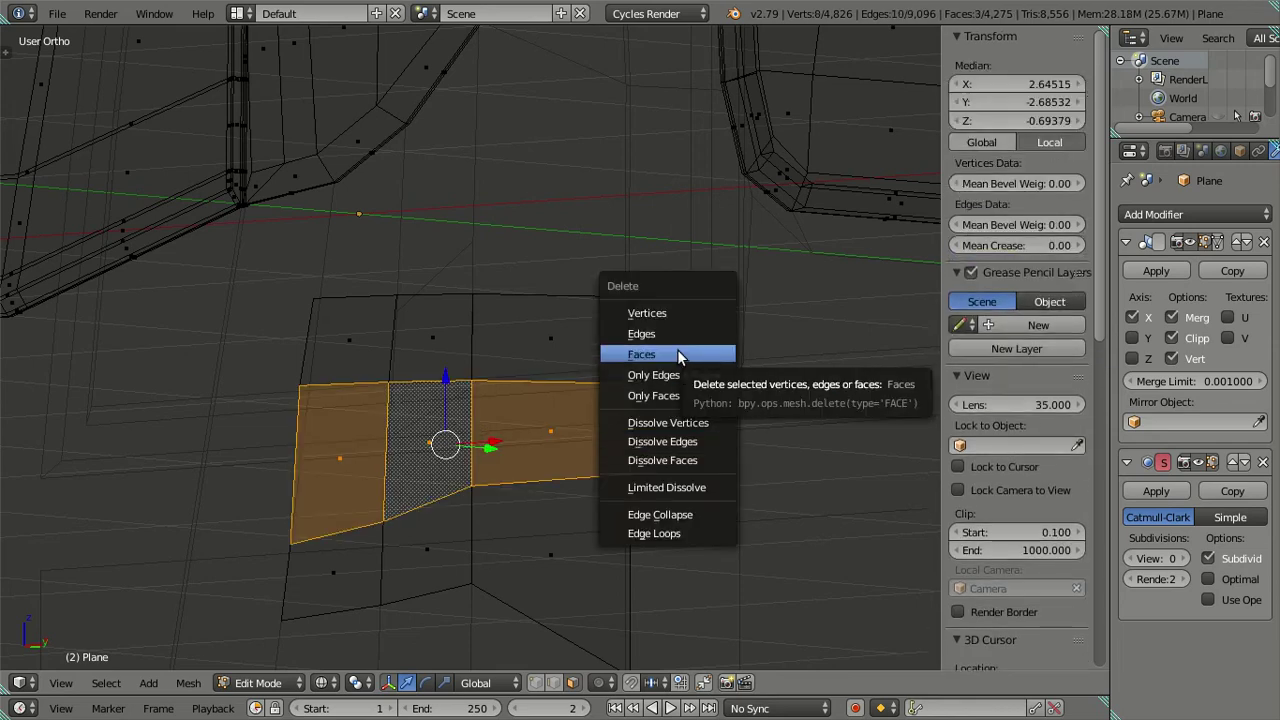
pyautogui.click(677, 352)
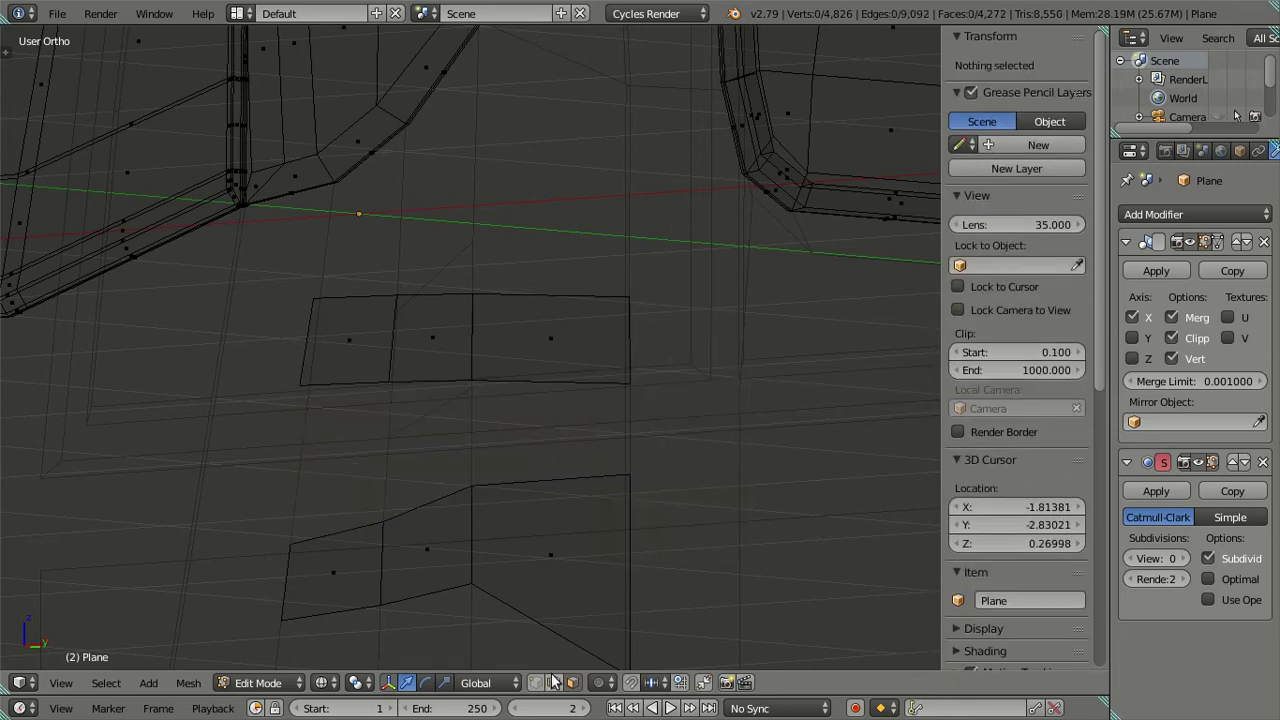
pyautogui.press('KP_3')
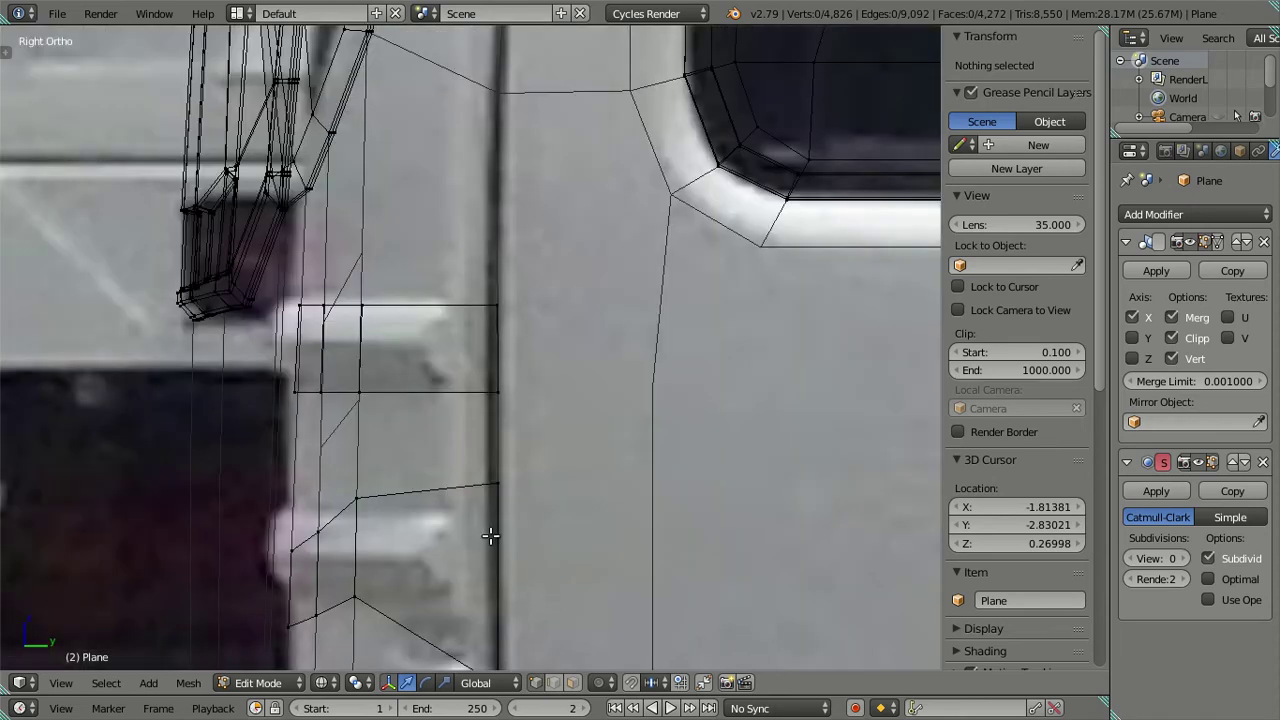
pyautogui.keyDown('shift'); pyautogui.moveTo(531, 480); pyautogui.dragTo(585, 437, button='middle'); pyautogui.keyUp('shift')
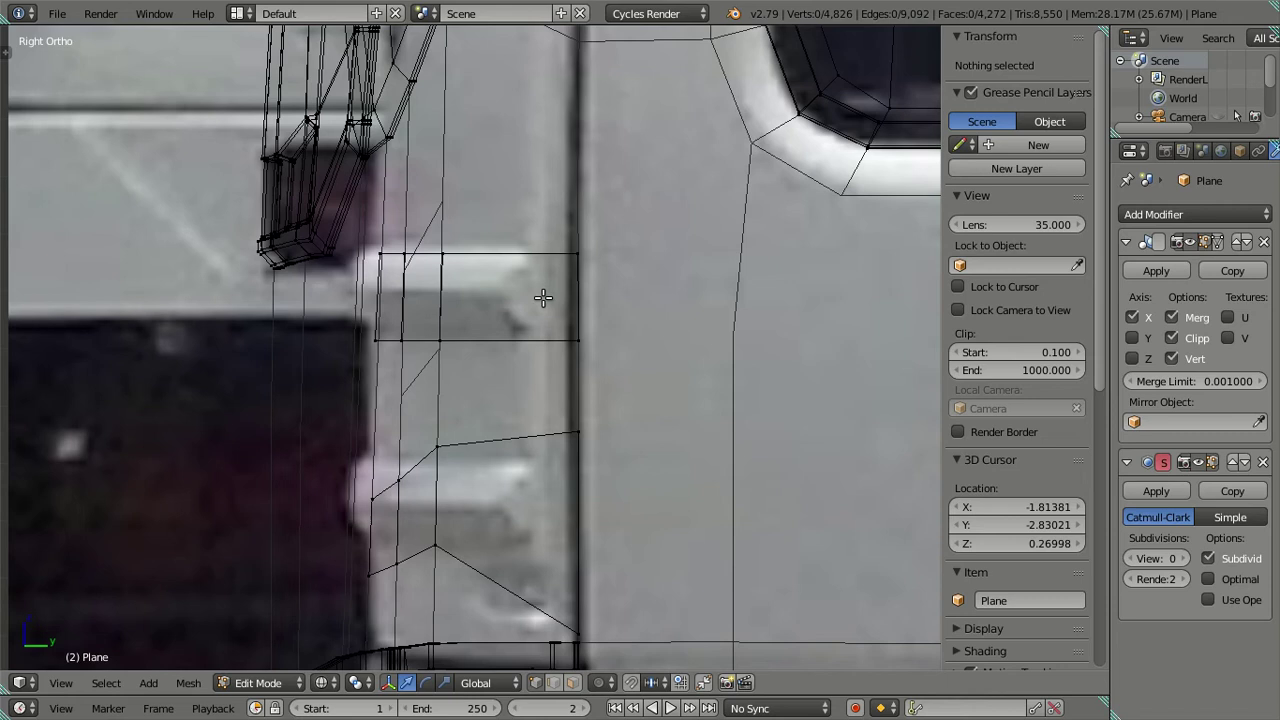
# Step: Shift the opening's outer vertex column 0.0767 inward along Y in side view
pyautogui.click(577, 255)
pyautogui.keyDown('shift'); pyautogui.click(577, 341); pyautogui.keyUp('shift')
pyautogui.keyDown('shift'); pyautogui.click(578, 432); pyautogui.keyUp('shift')
pyautogui.keyDown('shift'); pyautogui.click(578, 630); pyautogui.keyUp('shift')
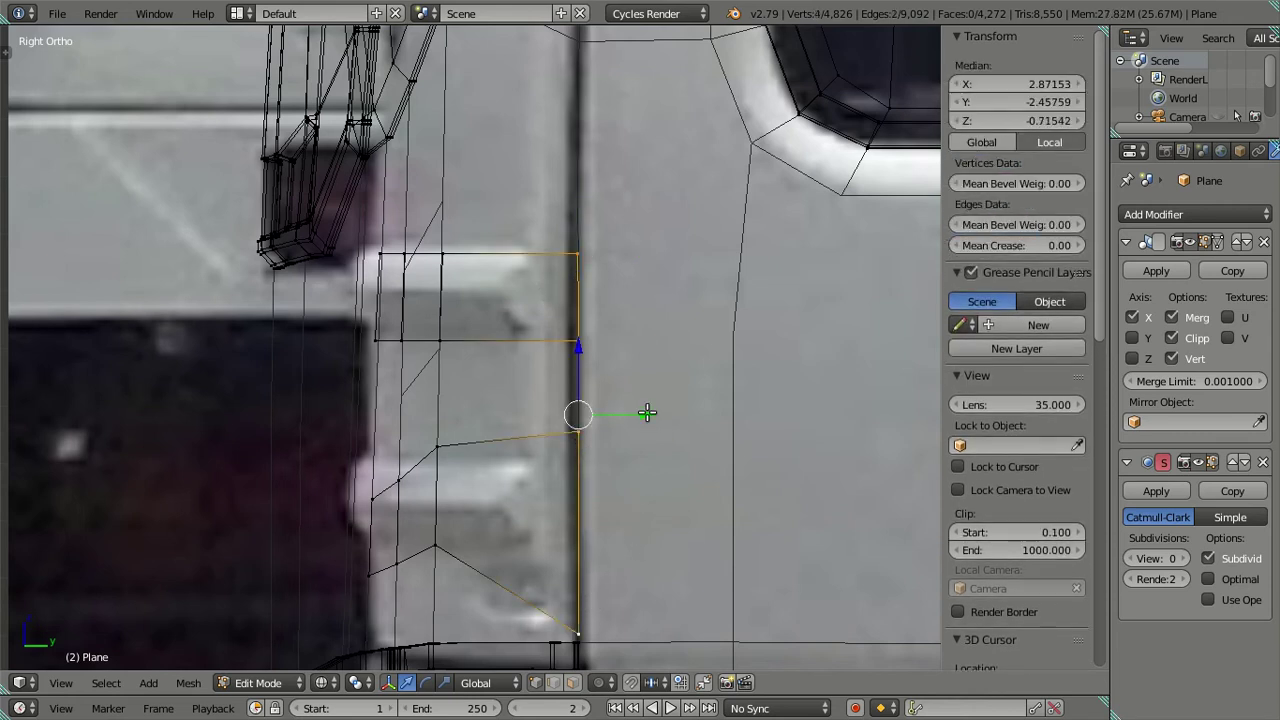
pyautogui.press('g')
pyautogui.press('y')
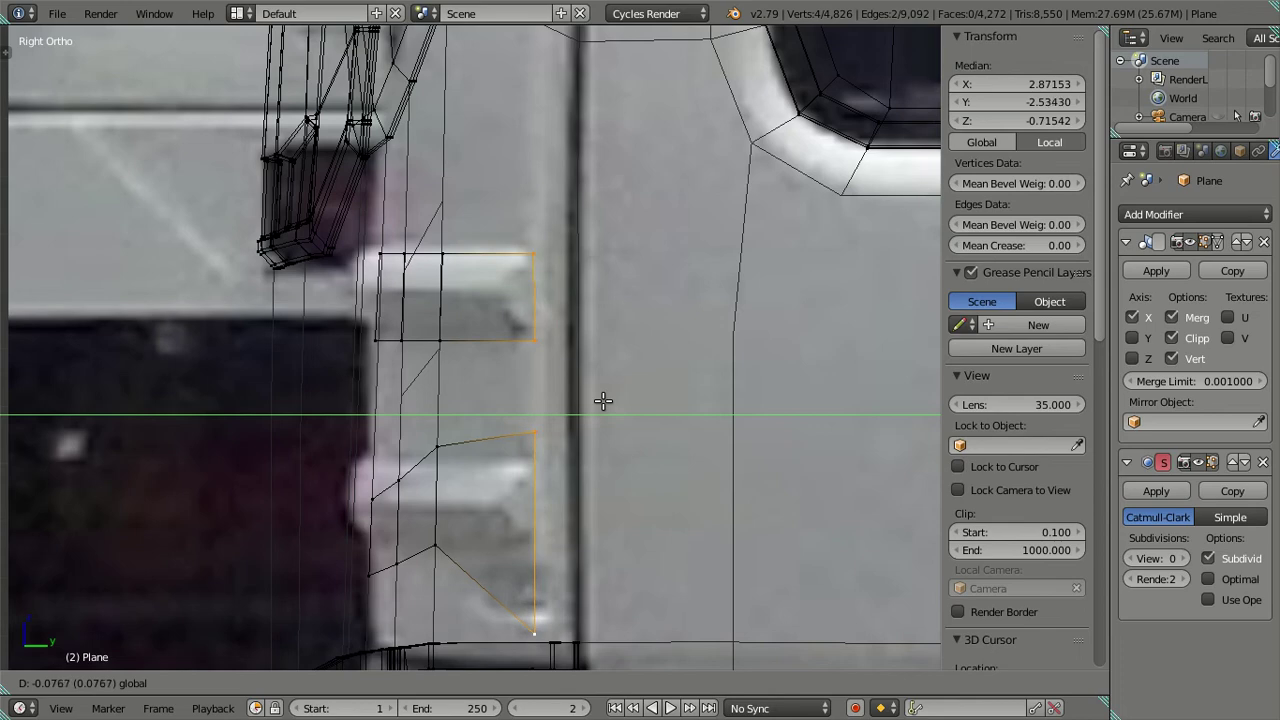
pyautogui.click(603, 401)
pyautogui.press('a')
pyautogui.moveTo(603, 401)
pyautogui.keyDown('shift'); pyautogui.mouseDown(button='middle')
pyautogui.moveTo(624, 357)
pyautogui.moveTo(531, 354)
pyautogui.moveTo(623, 533)
pyautogui.mouseUp(button='middle'); pyautogui.keyUp('shift')
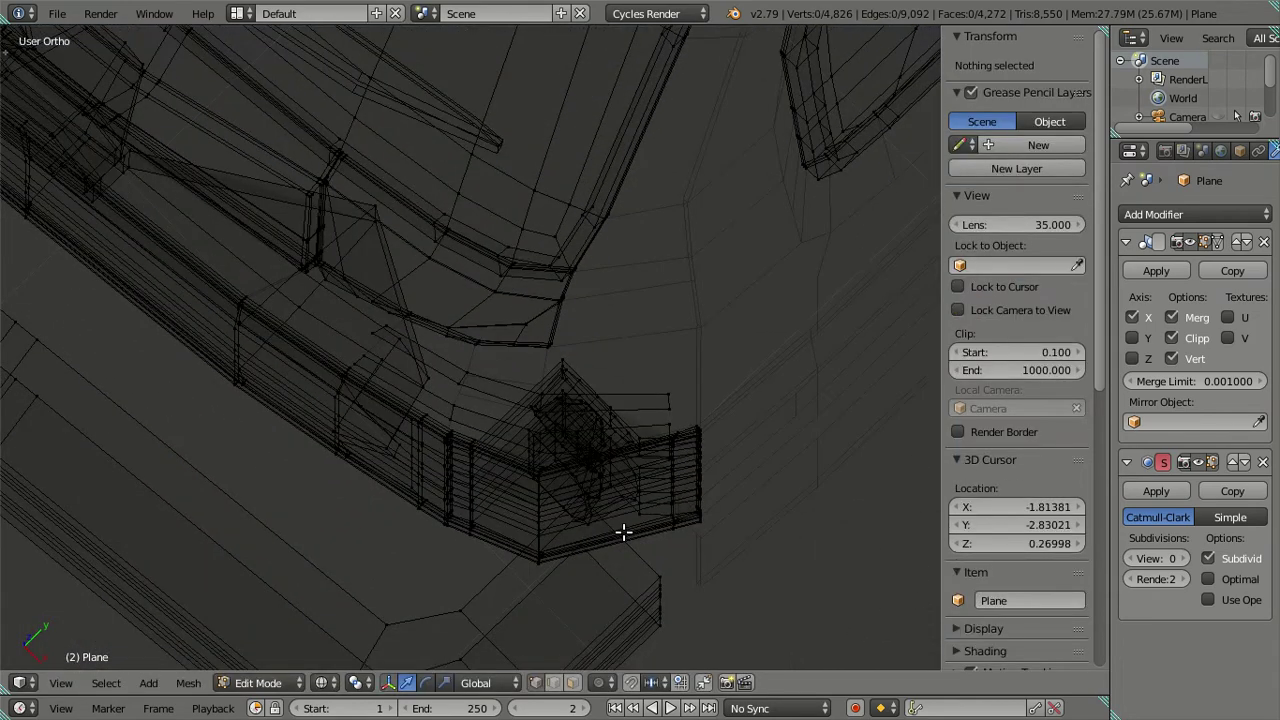
# Step: In front view, select a vertex on the upper handle's bottom edge
pyautogui.scroll(3, 623, 533)
pyautogui.scroll(3, 631, 509)
pyautogui.rightClick(706, 394)
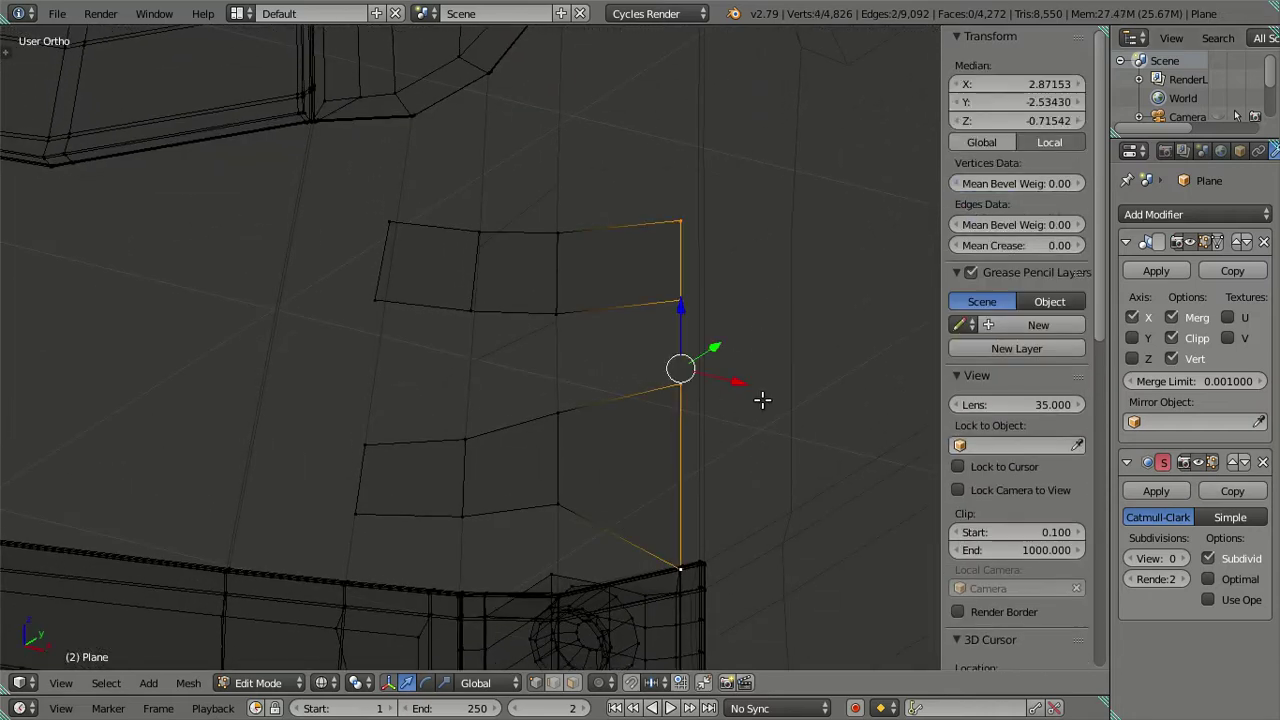
pyautogui.press('KP_1')
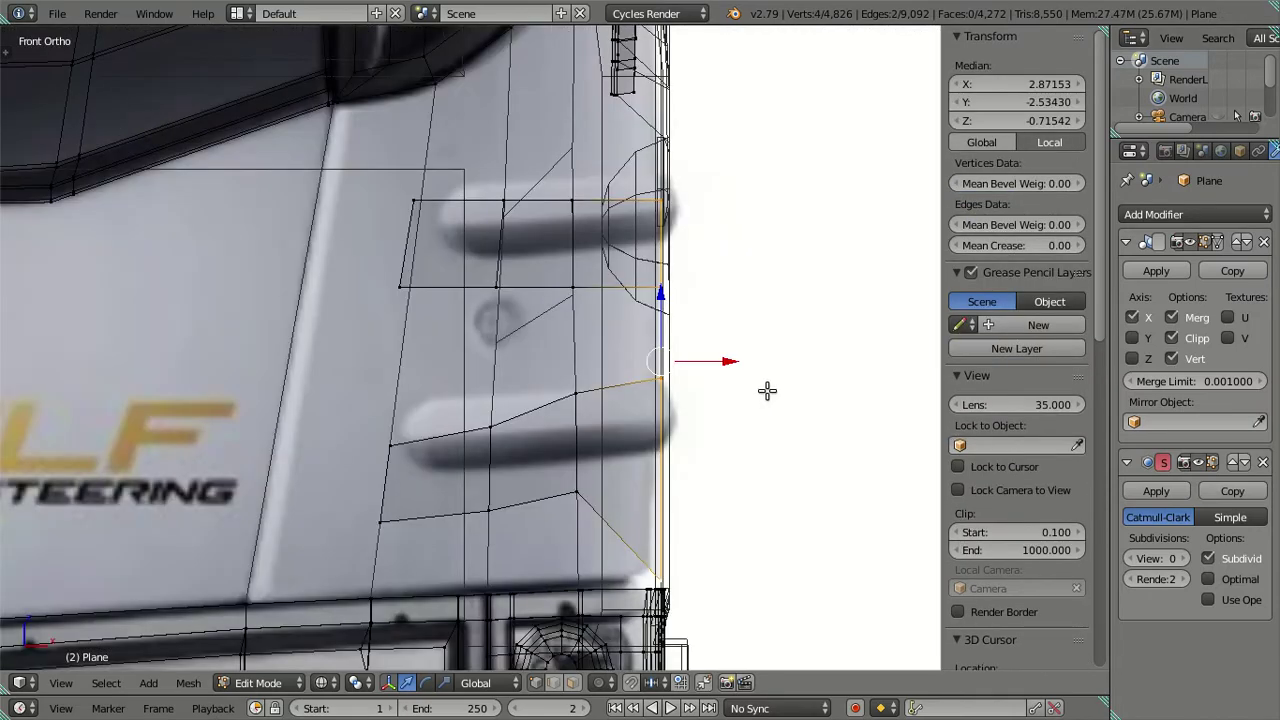
pyautogui.press('a')
pyautogui.press('z')
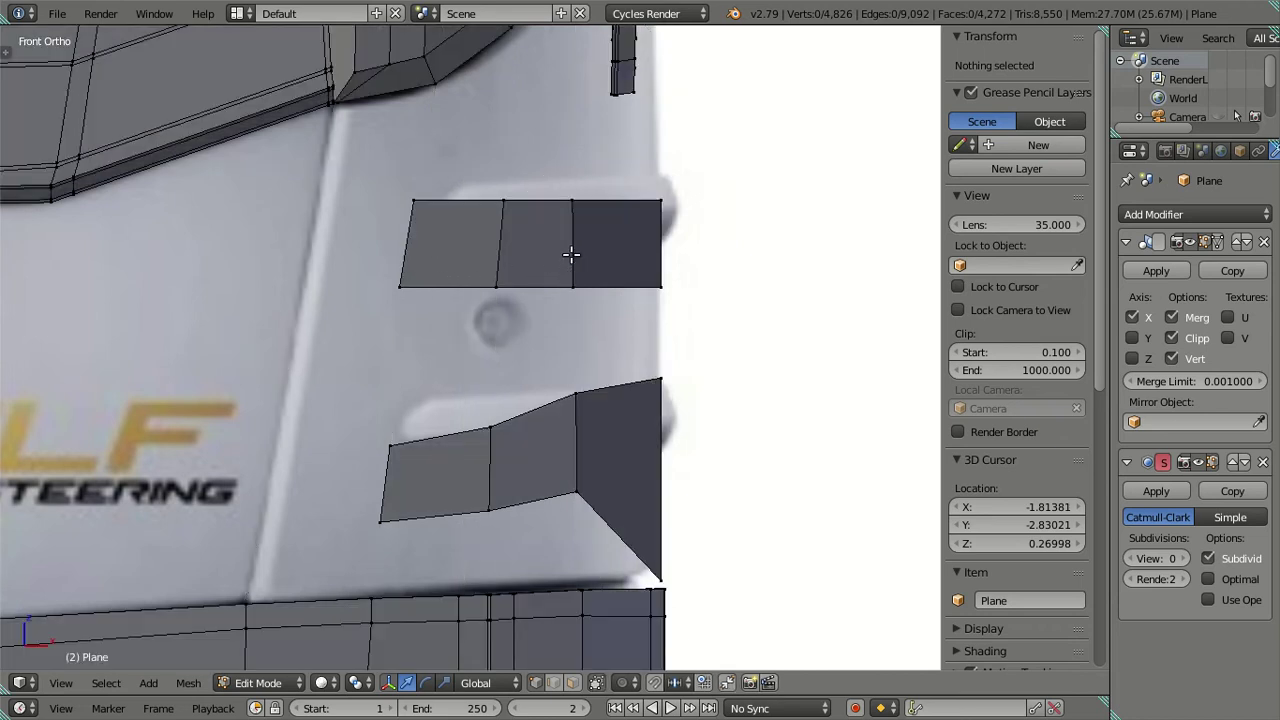
pyautogui.rightClick(572, 287)
pyautogui.press('z')
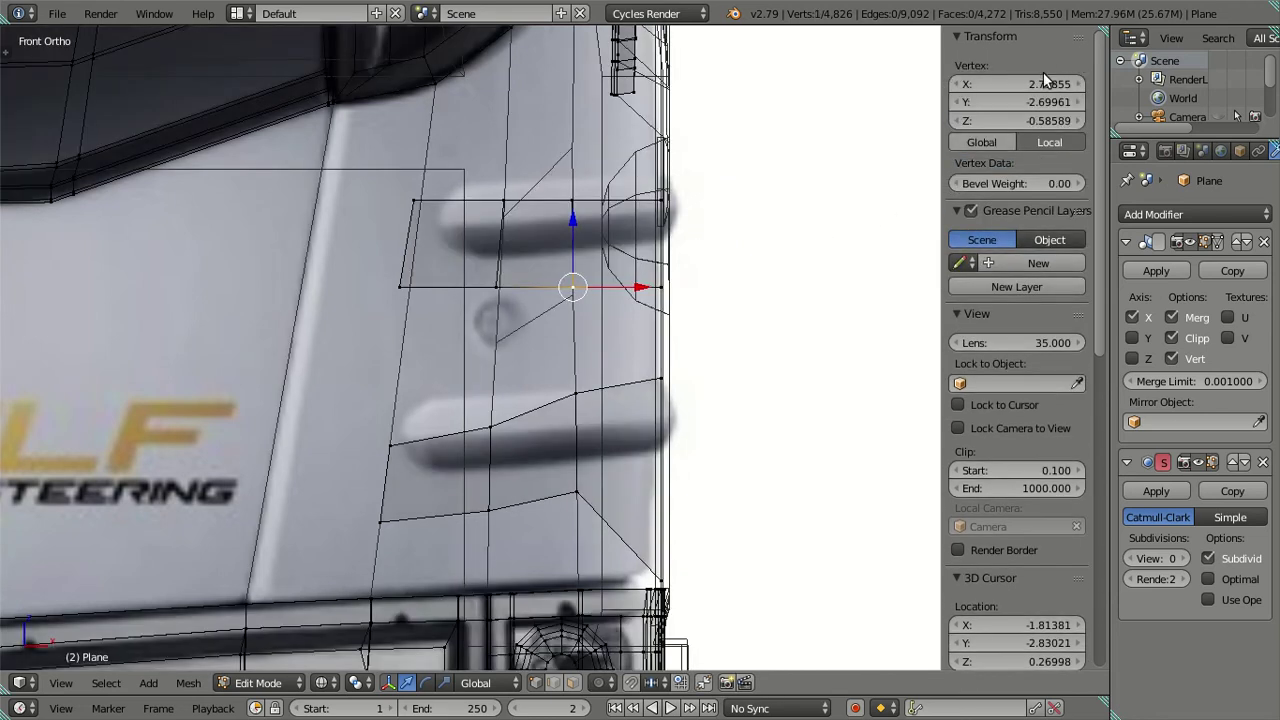
# Step: Copy that vertex's X value and paste it onto the vertex directly above
pyautogui.click(1043, 82)
pyautogui.press('Escape')
pyautogui.press('z')
pyautogui.press('g')
pyautogui.click(585, 203)
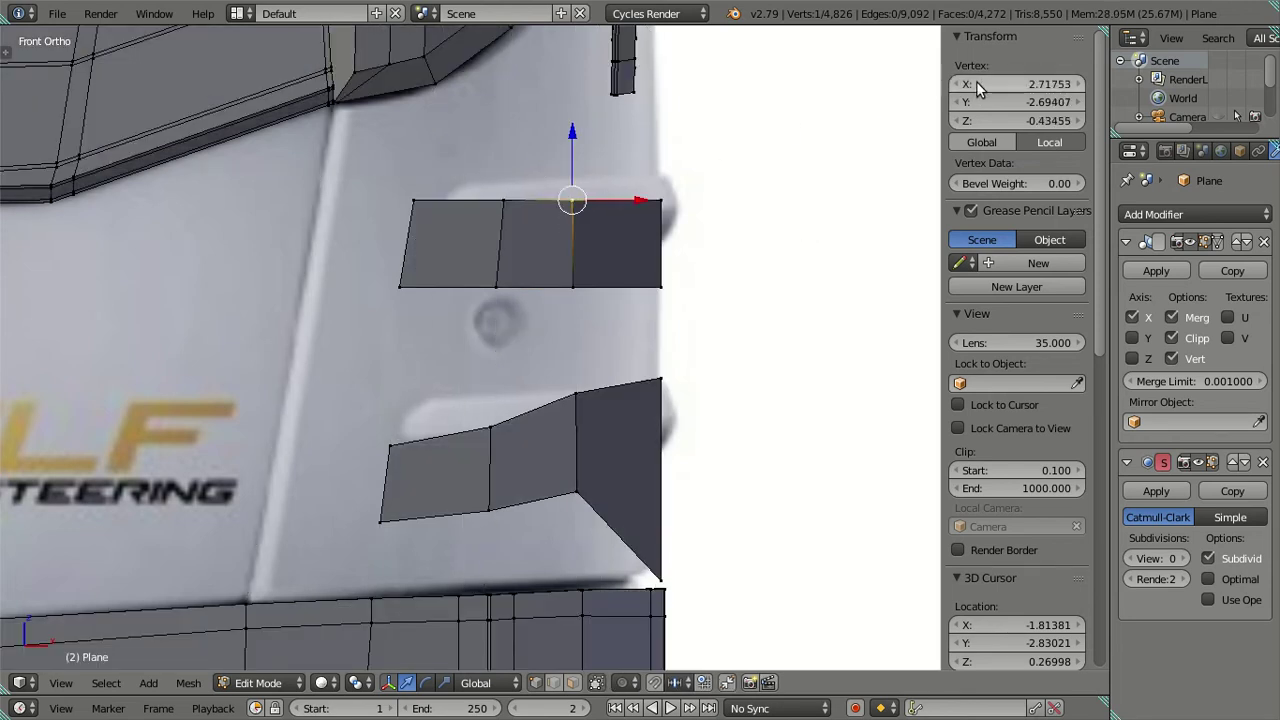
pyautogui.write('2.71855')
# Step: Check the handle-edge vertices and pick the upper patch's left corners against the reference
pyautogui.rightClick(517, 279)
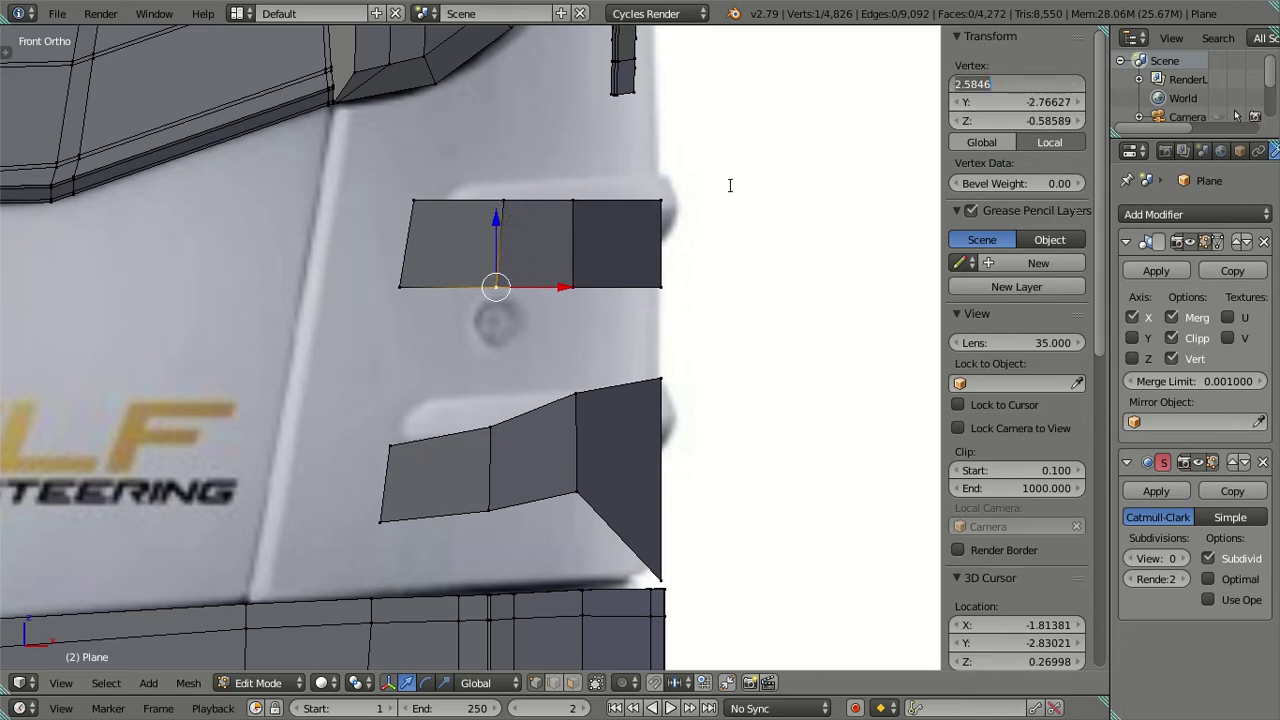
pyautogui.press('v')
pyautogui.rightClick(542, 202)
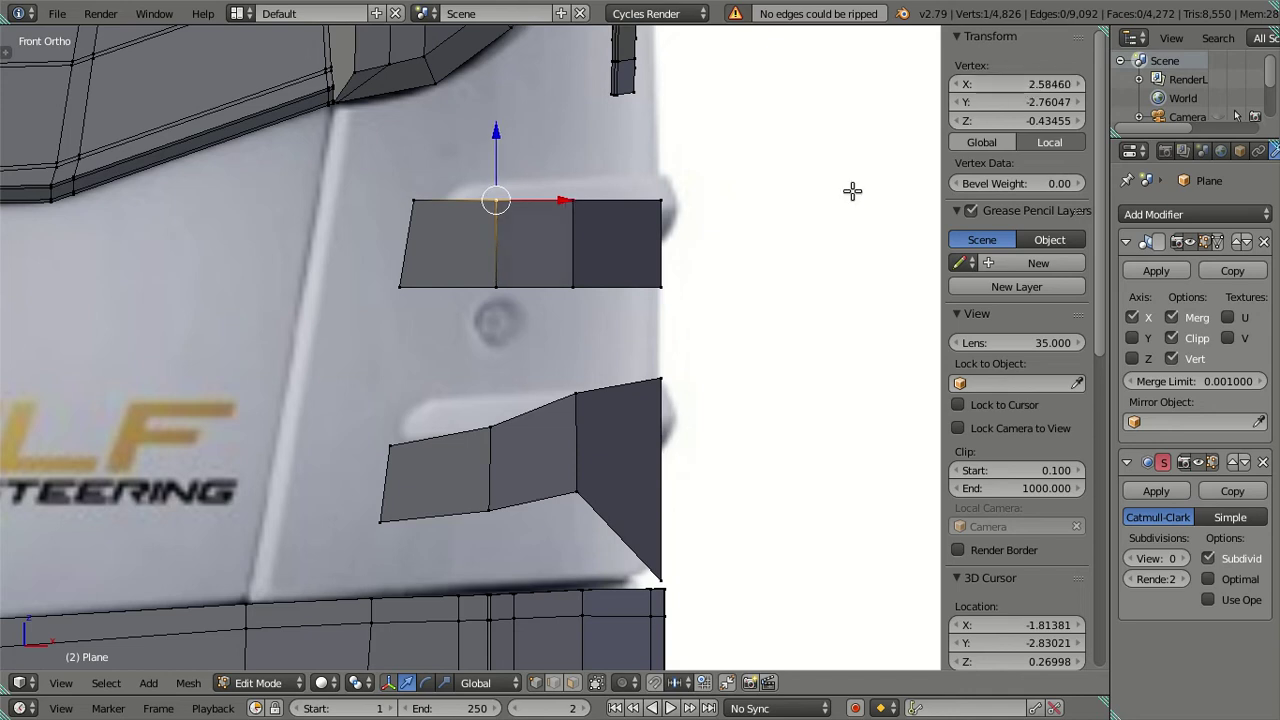
pyautogui.rightClick(397, 285)
pyautogui.press('z')
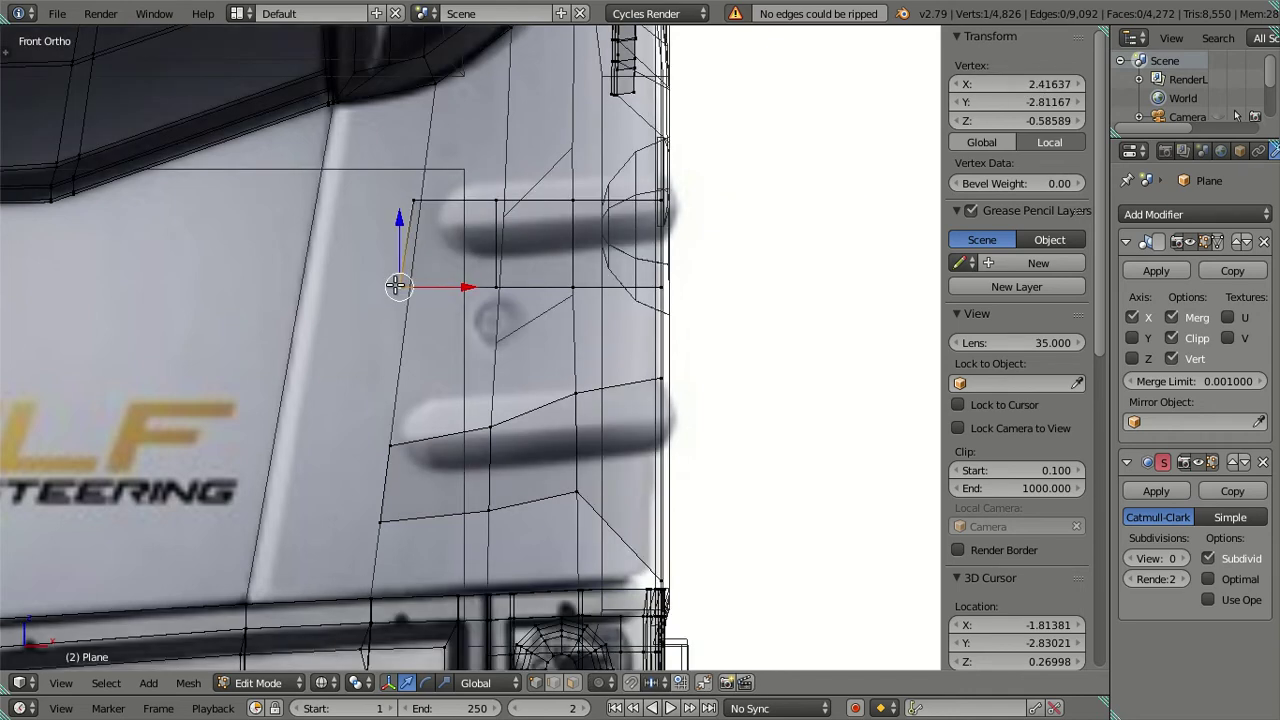
pyautogui.rightClick(408, 208)
# Step: Move the upper-left corner along X to 2.48561 and align the lower-left corner beneath it
pyautogui.press('g')
pyautogui.press('x')
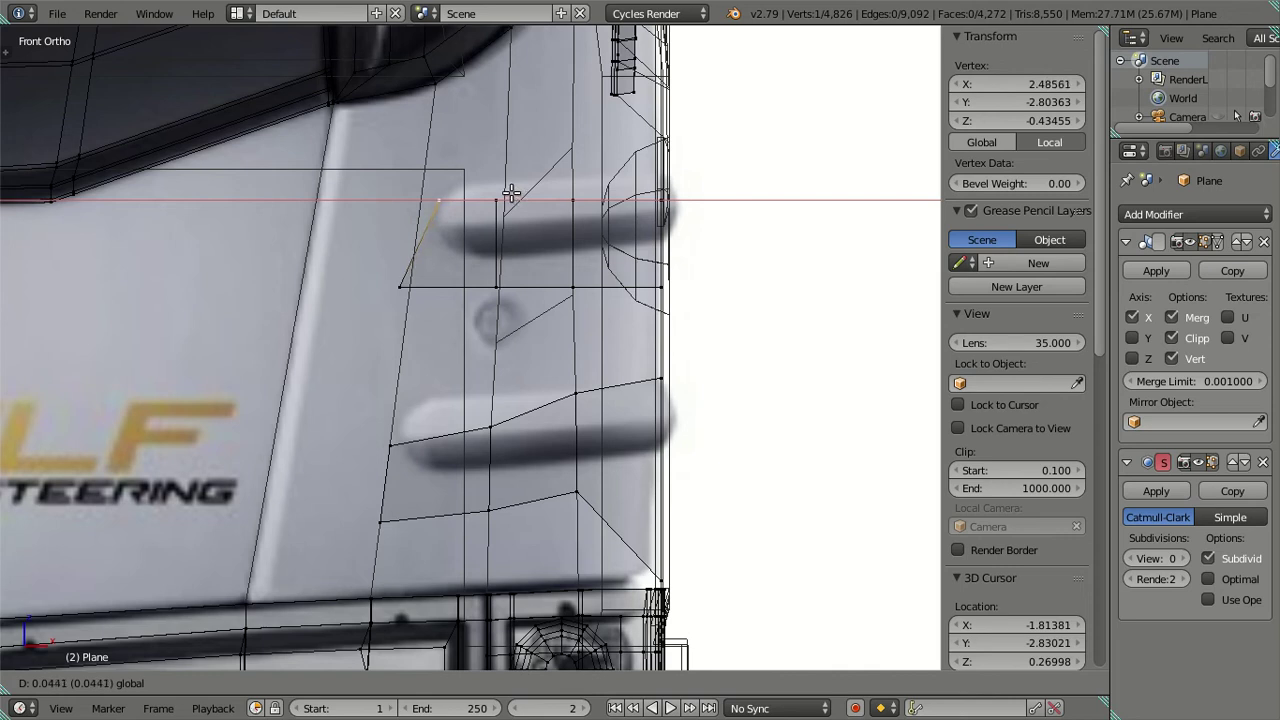
pyautogui.click(511, 192)
pyautogui.click(996, 84)
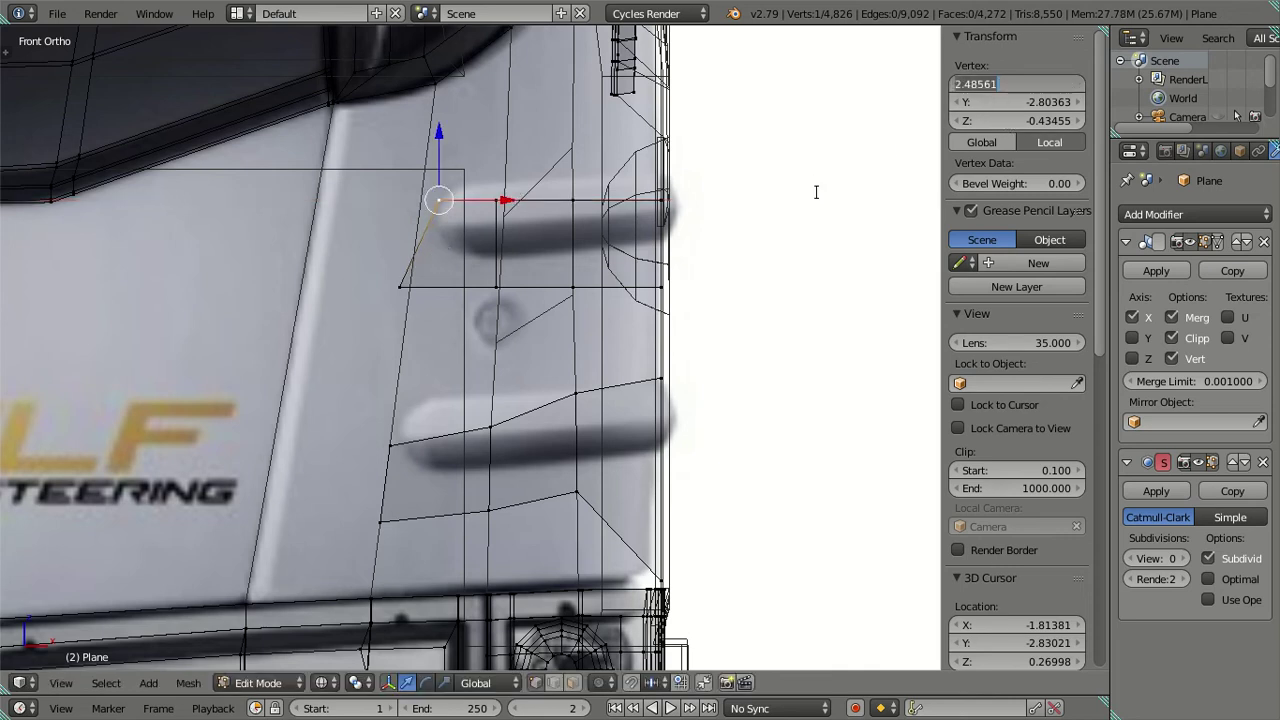
pyautogui.press('Return')
pyautogui.rightClick(402, 262)
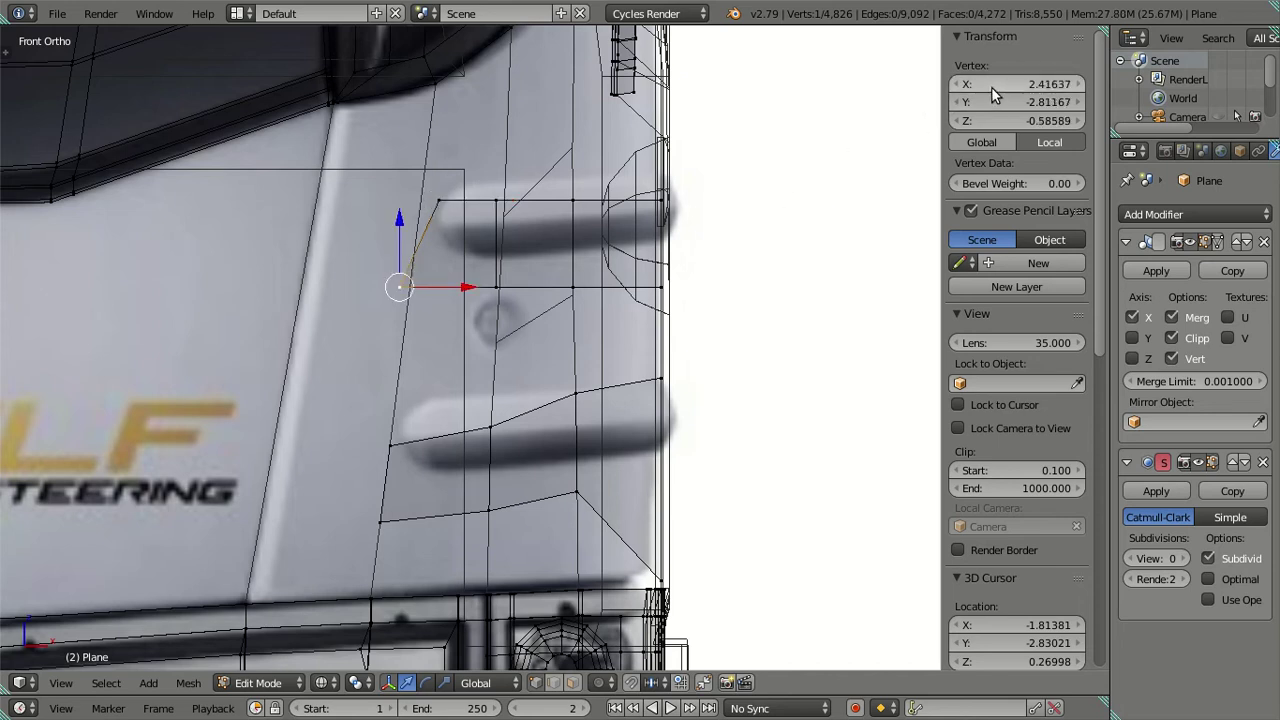
pyautogui.hotkey('ctrl', 'z')
pyautogui.press('a')
pyautogui.press('z')
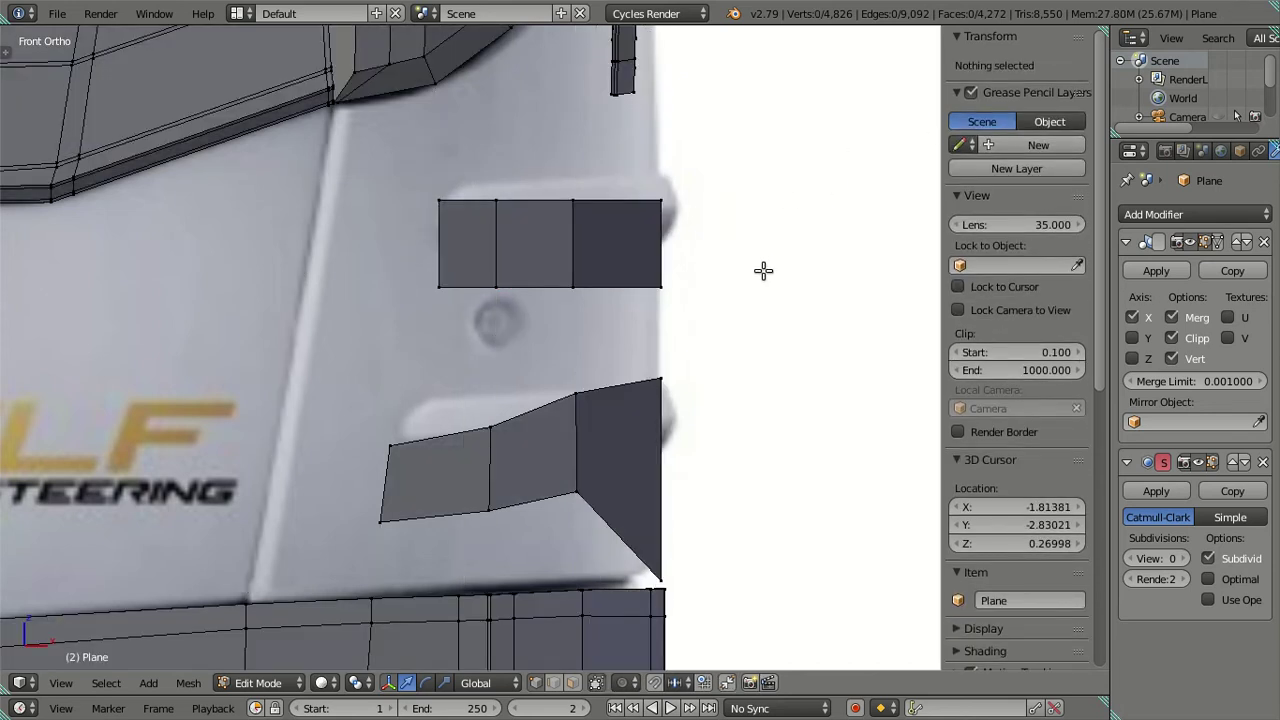
pyautogui.scroll(-2, 763, 270)
# Step: Slide the lower patch's left corner horizontally and raise it to the handle's top
pyautogui.moveTo(754, 291)
pyautogui.mouseDown(button='middle')
pyautogui.moveTo(617, 283)
pyautogui.moveTo(609, 292)
pyautogui.moveTo(771, 306)
pyautogui.moveTo(623, 289)
pyautogui.moveTo(657, 371)
pyautogui.moveTo(671, 297)
pyautogui.moveTo(705, 312)
pyautogui.moveTo(717, 351)
pyautogui.moveTo(746, 311)
pyautogui.moveTo(654, 294)
pyautogui.moveTo(634, 294)
pyautogui.moveTo(638, 305)
pyautogui.mouseUp(button='middle')
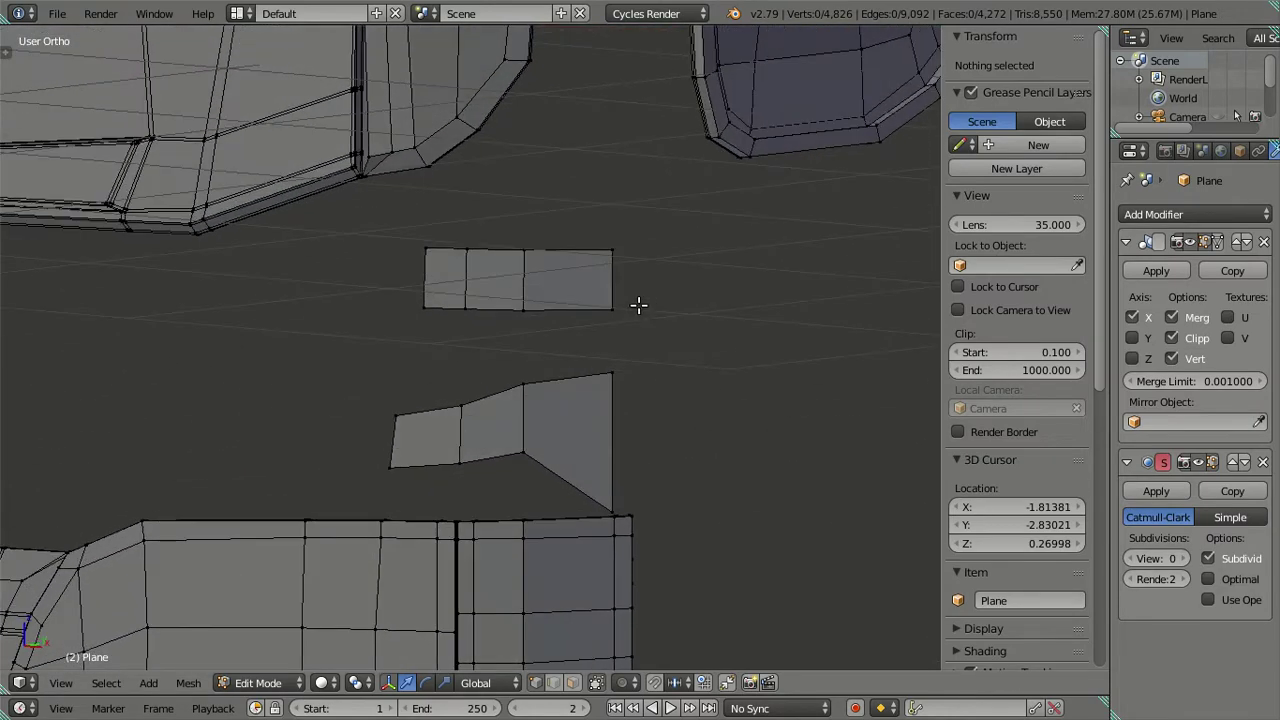
pyautogui.moveTo(455, 407); pyautogui.dragTo(526, 446, button='middle')
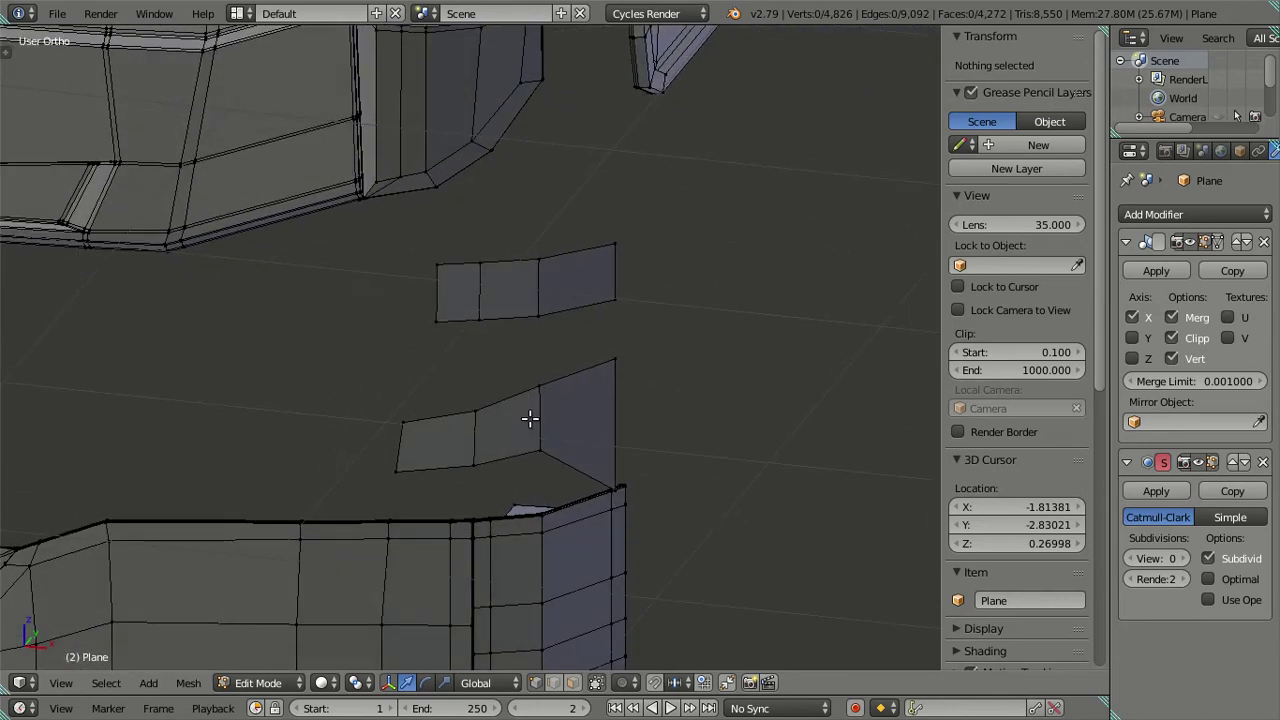
pyautogui.press('KP_1')
pyautogui.scroll(1, 523, 440)
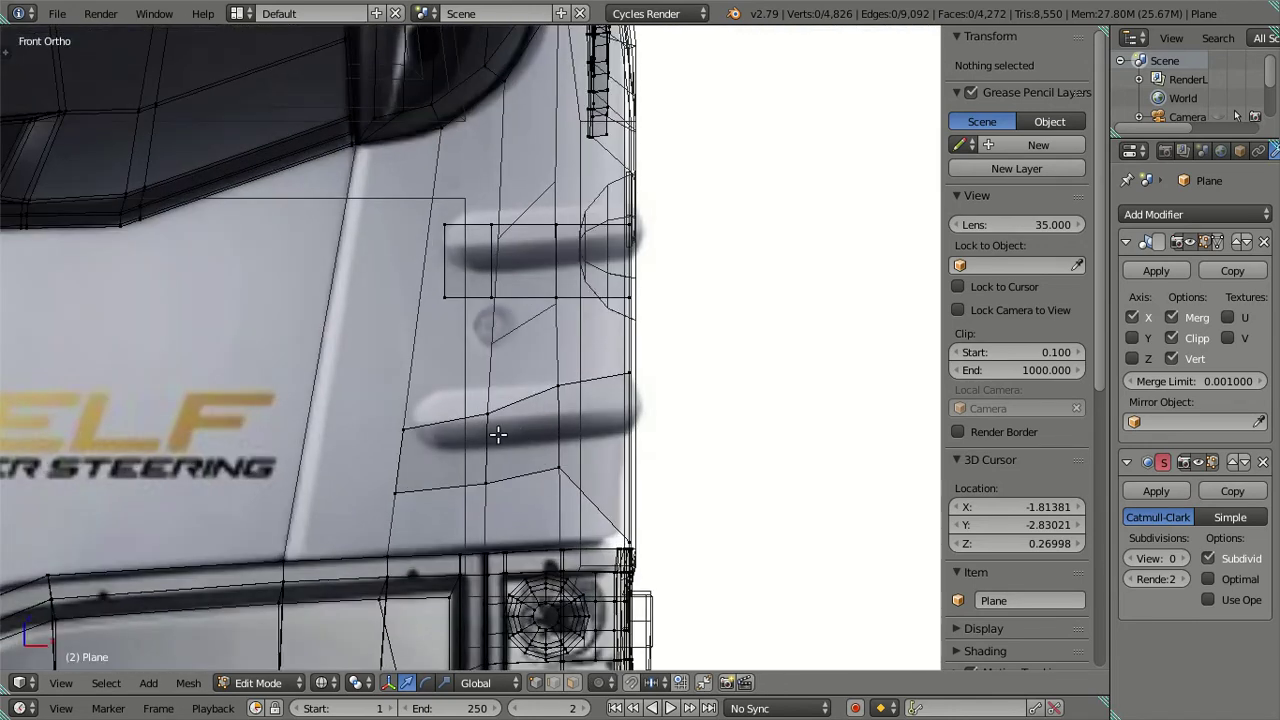
pyautogui.scroll(1, 421, 462)
pyautogui.rightClick(391, 450)
pyautogui.moveTo(443, 447); pyautogui.dragTo(458, 436)
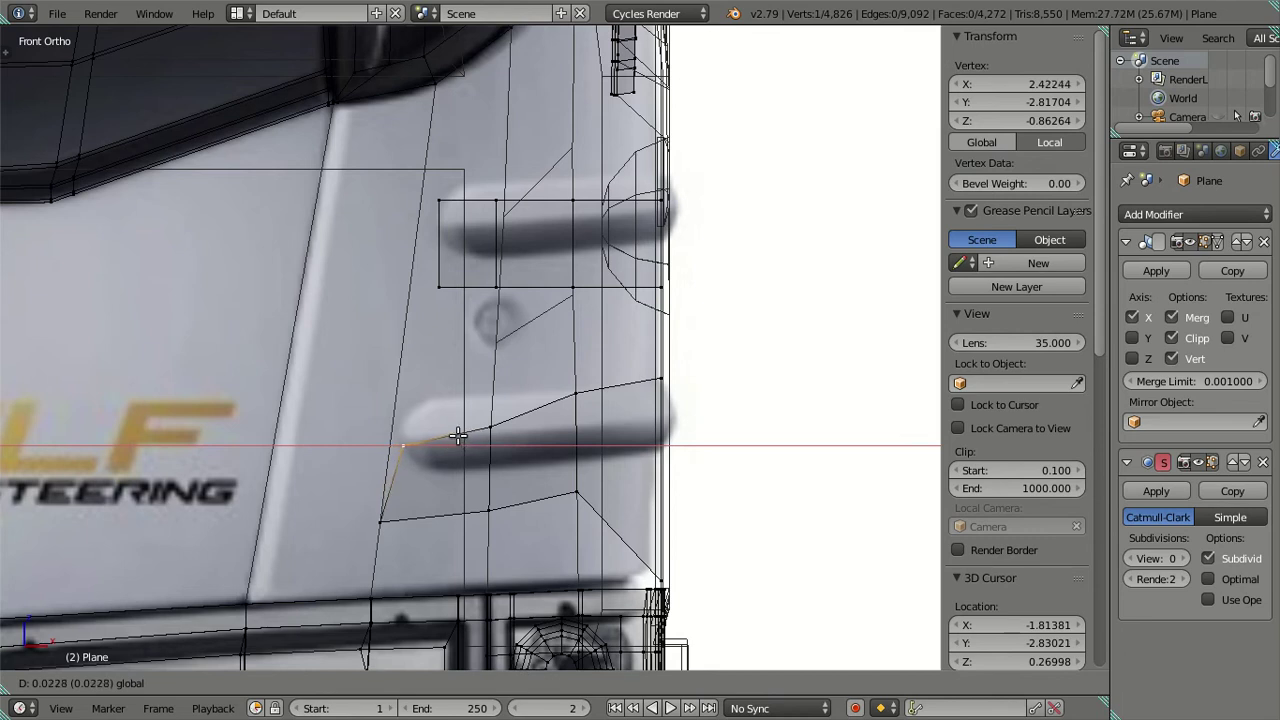
pyautogui.click(458, 436)
pyautogui.moveTo(399, 378); pyautogui.dragTo(405, 331)
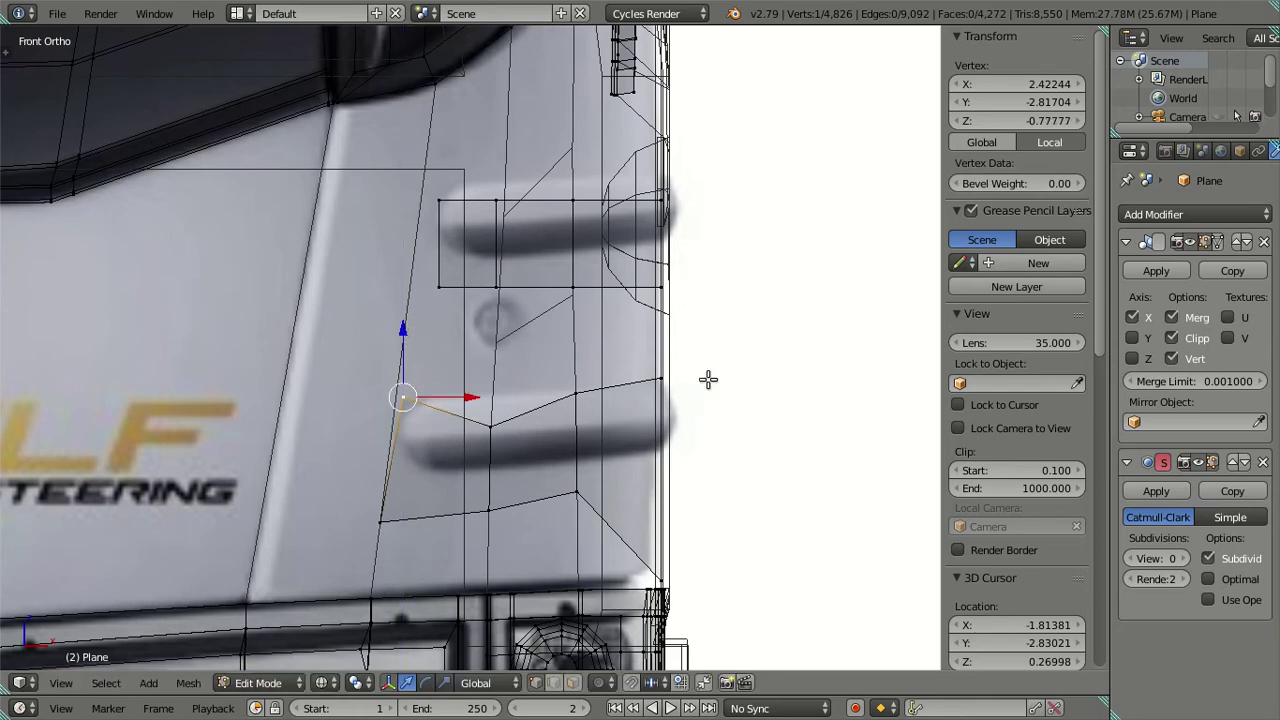
# Step: Copy the corner's Z height onto the right corner and pick the other lower-patch vertices
pyautogui.press('KP_3')
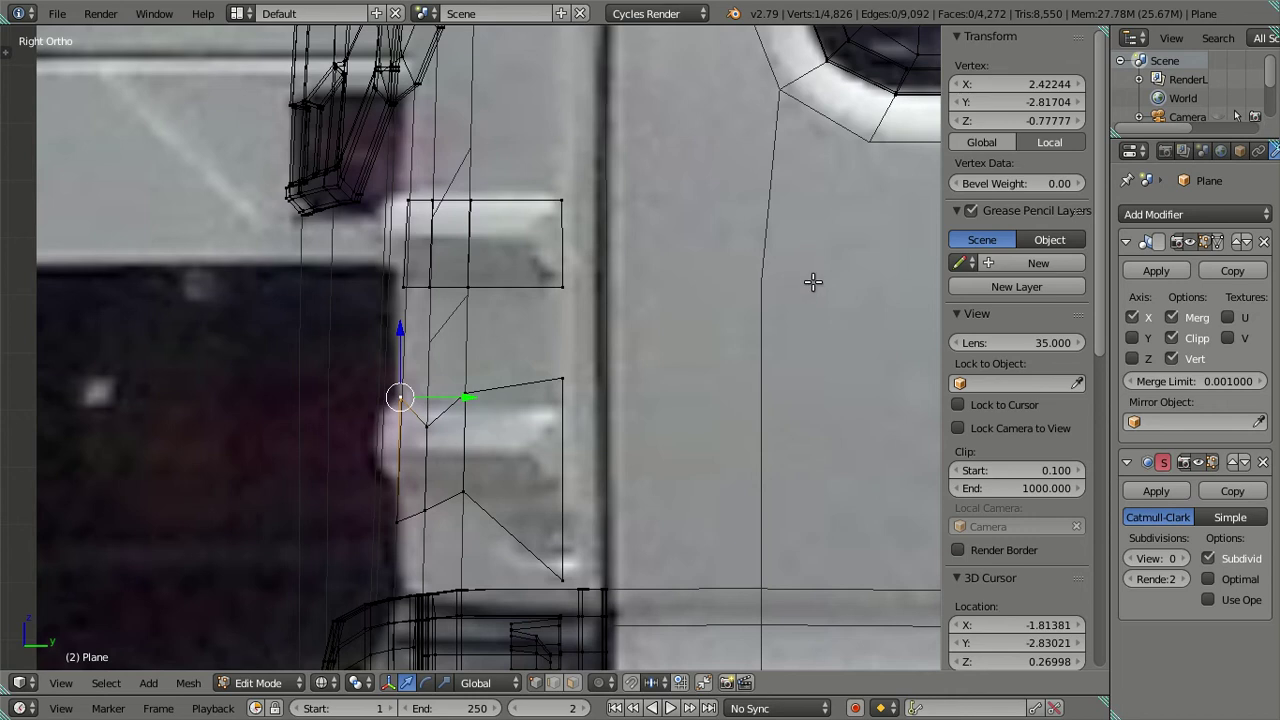
pyautogui.click(1010, 120)
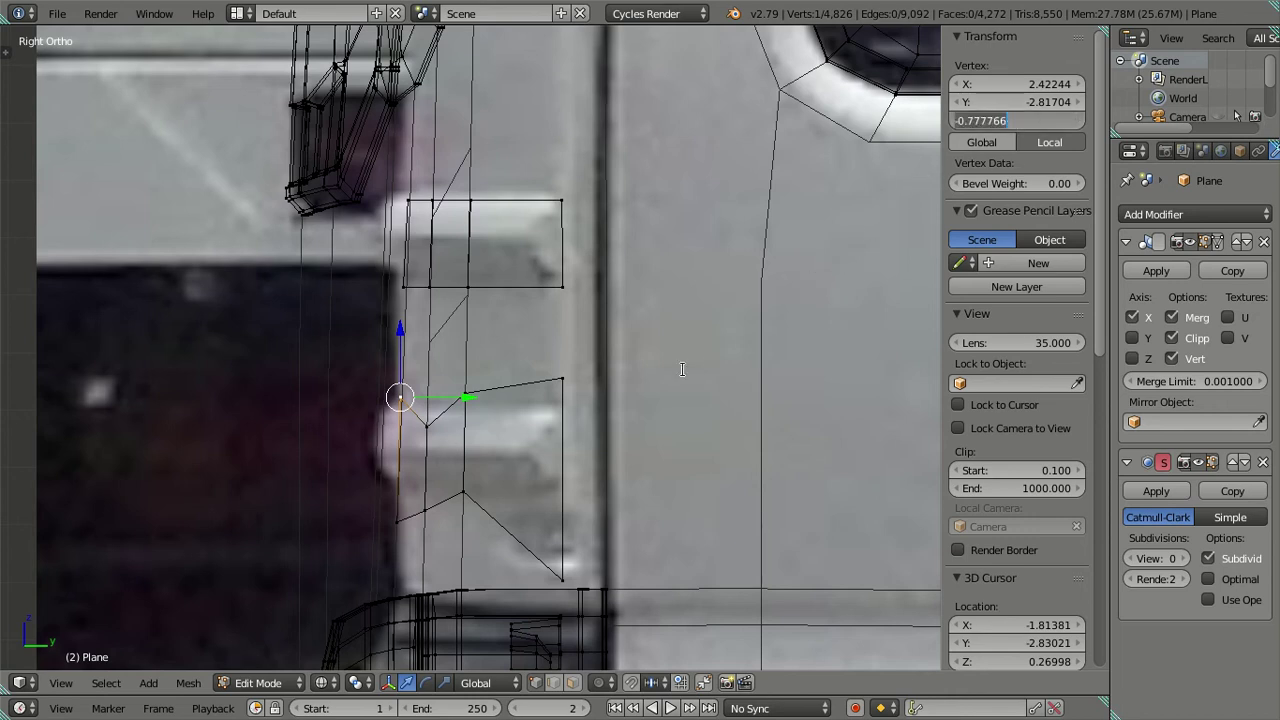
pyautogui.press('Return')
pyautogui.moveTo(654, 383); pyautogui.dragTo(651, 403, button='middle')
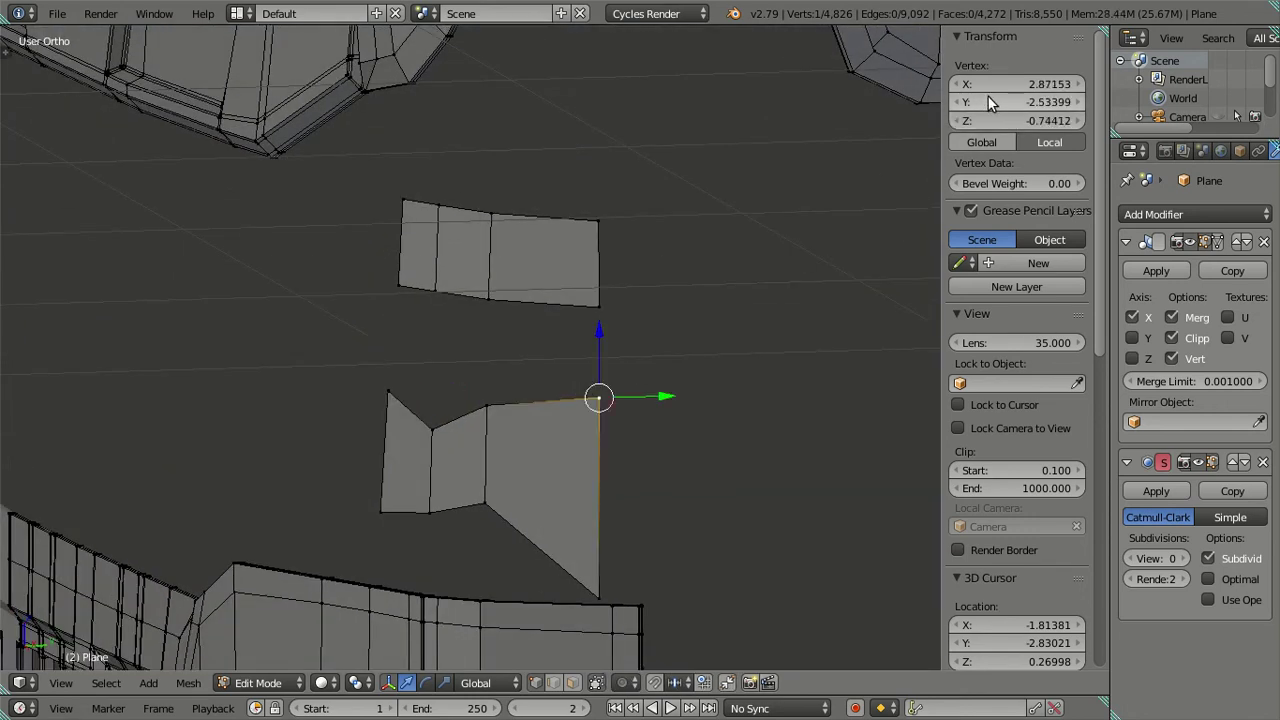
pyautogui.hotkey('ctrl', 'v')
pyautogui.rightClick(517, 368)
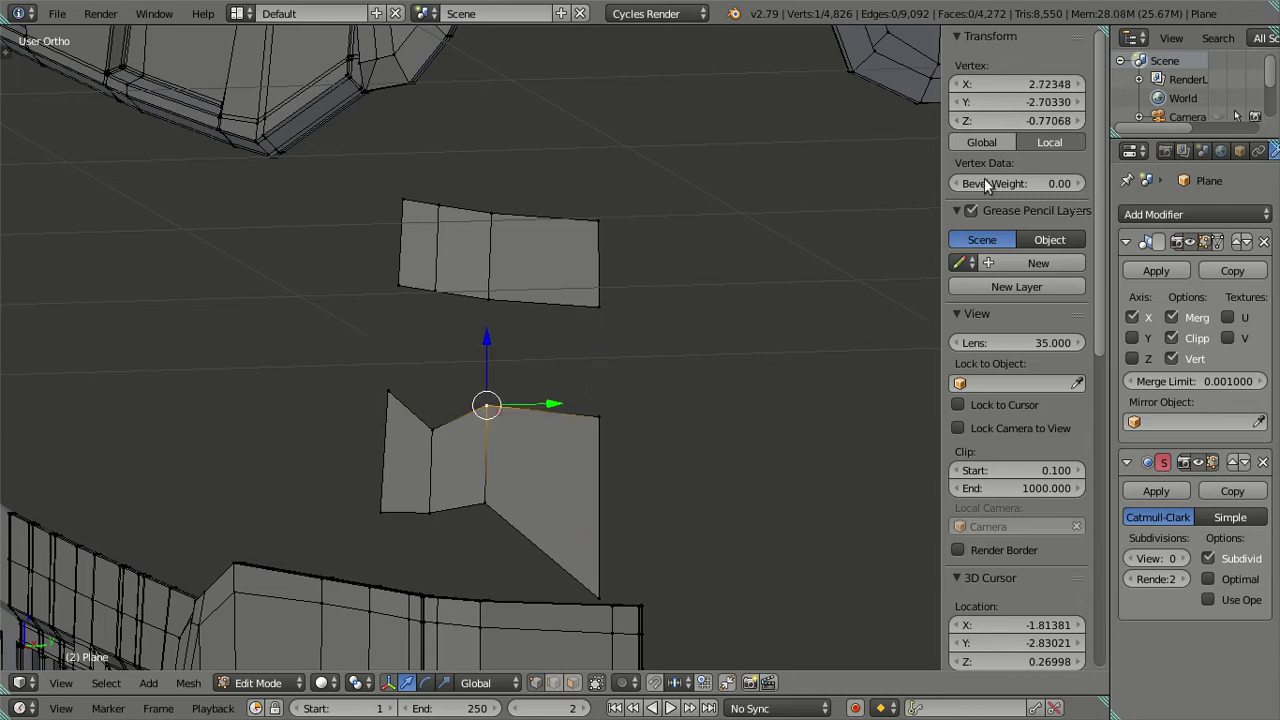
pyautogui.rightClick(440, 425)
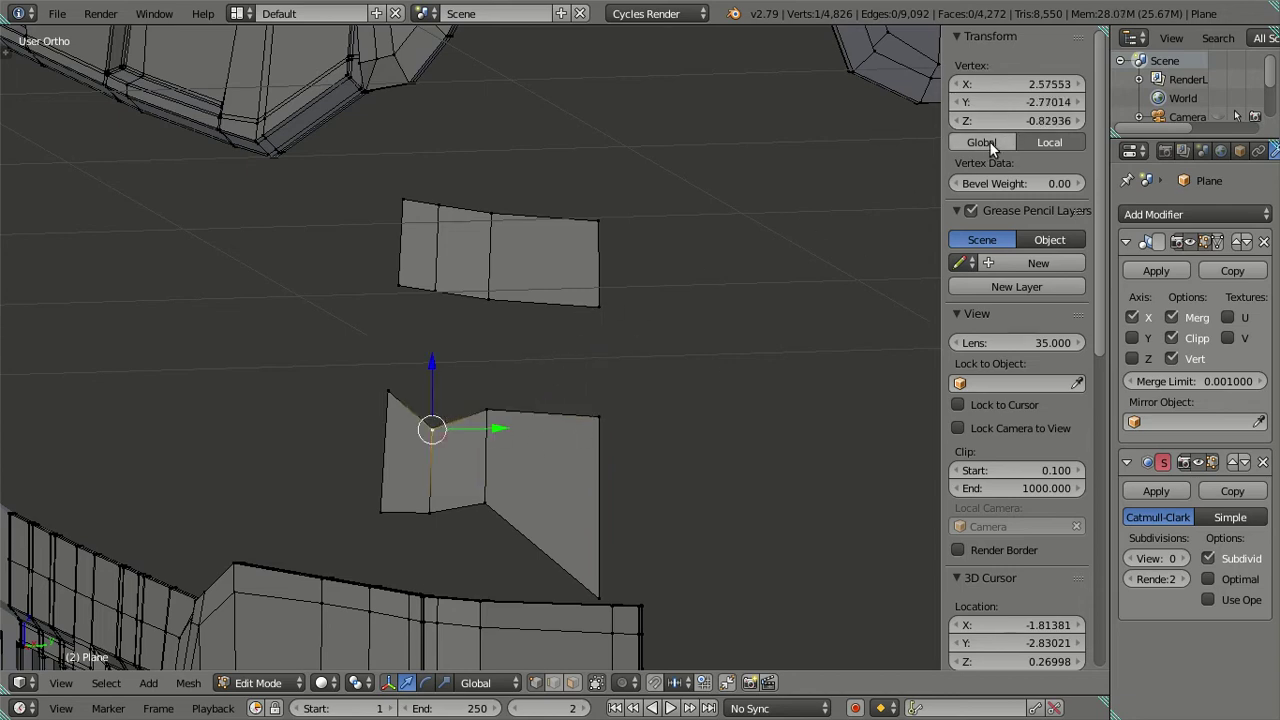
pyautogui.rightClick(432, 403)
pyautogui.rightClick(389, 503)
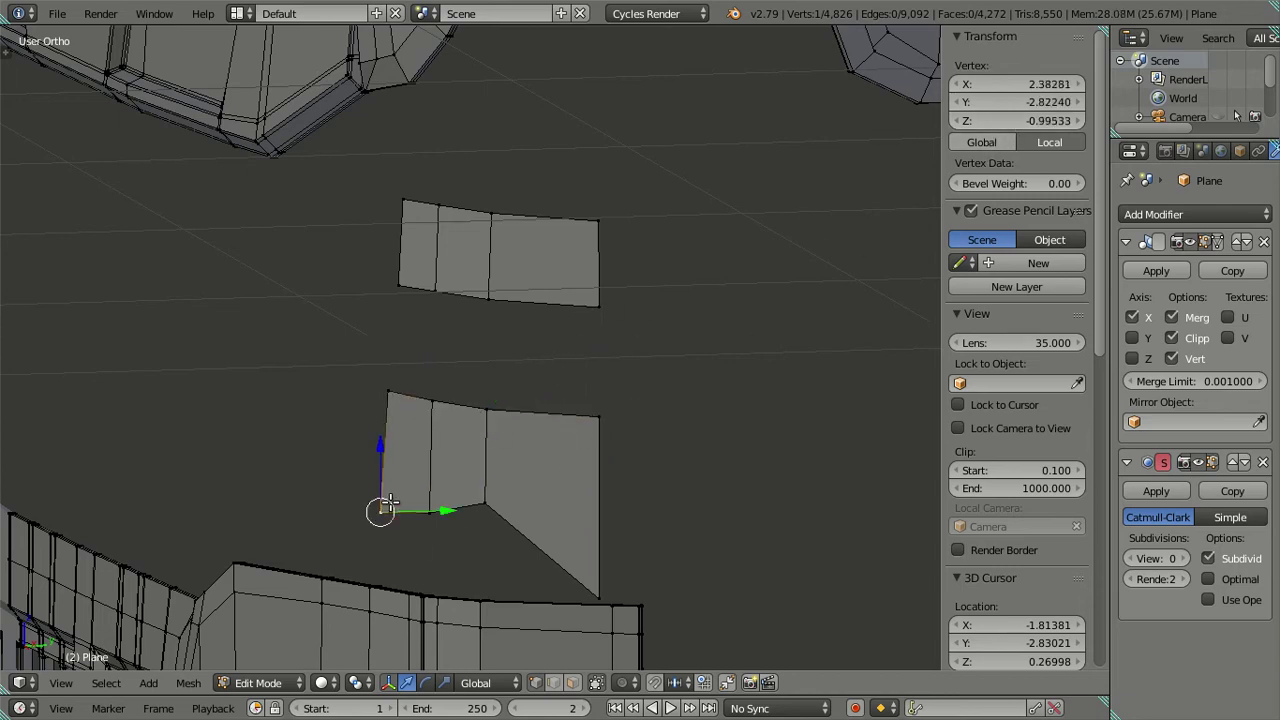
# Step: Position the bottom-left corner along X and Z over the reference and copy its Z -0.90229
pyautogui.press('KP_1')
pyautogui.press('z')
pyautogui.press('g')
pyautogui.press('x')
pyautogui.click(462, 528)
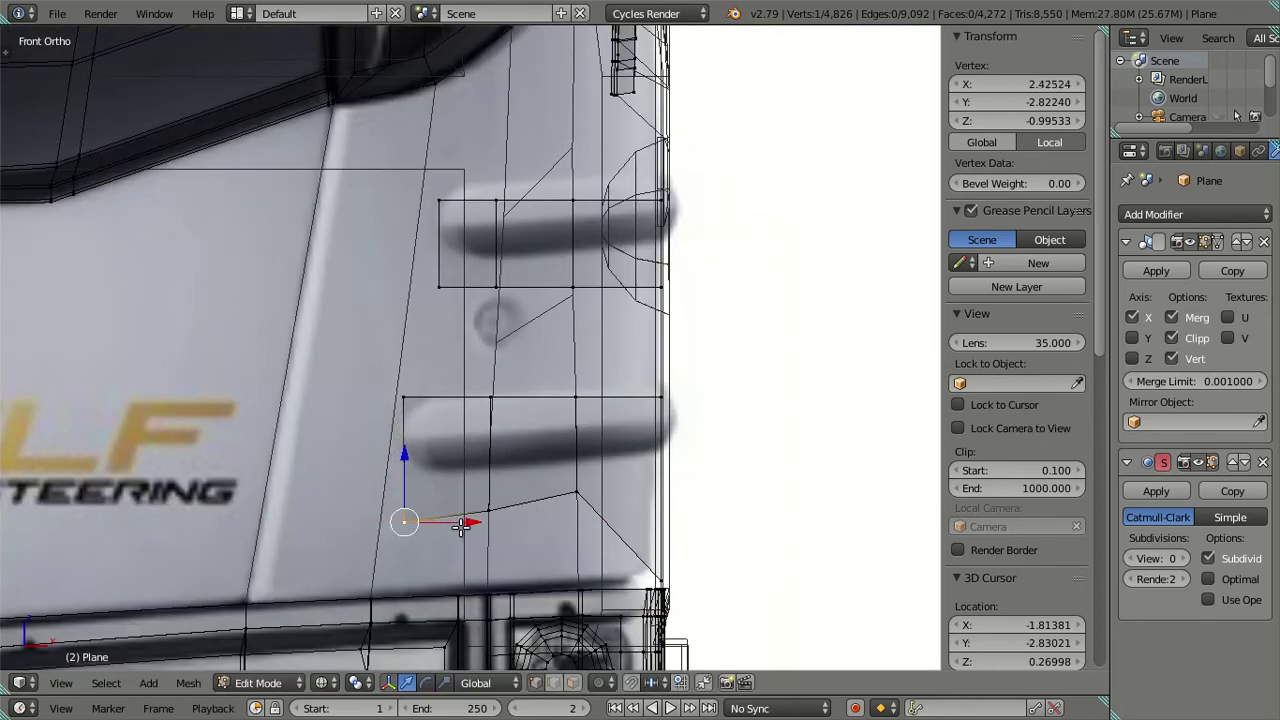
pyautogui.press('g')
pyautogui.press('z')
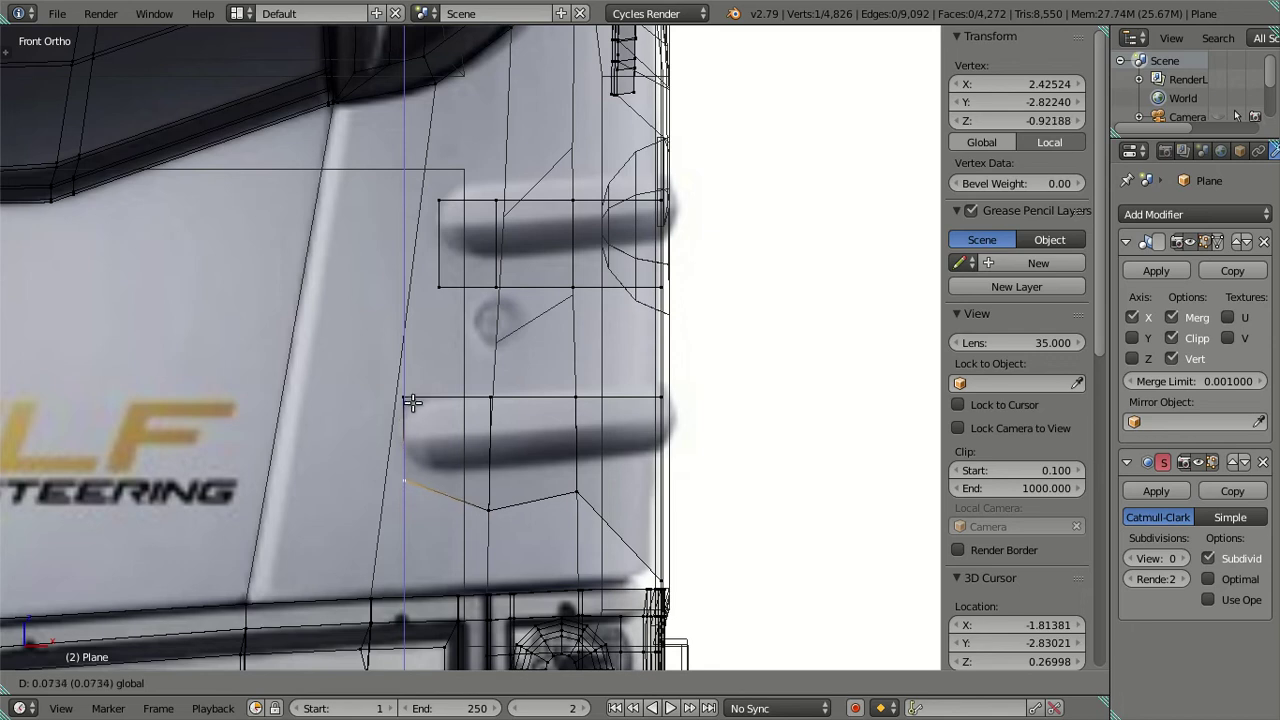
pyautogui.click(414, 398)
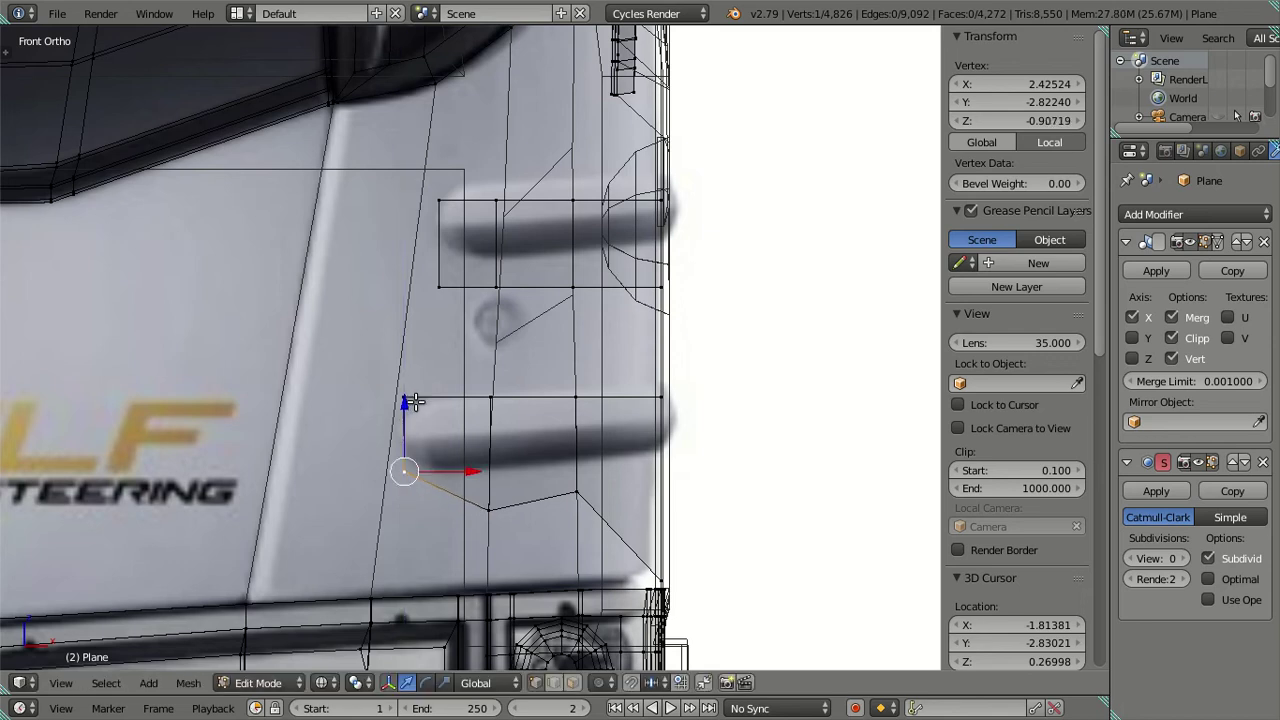
pyautogui.moveTo(405, 406); pyautogui.dragTo(411, 401)
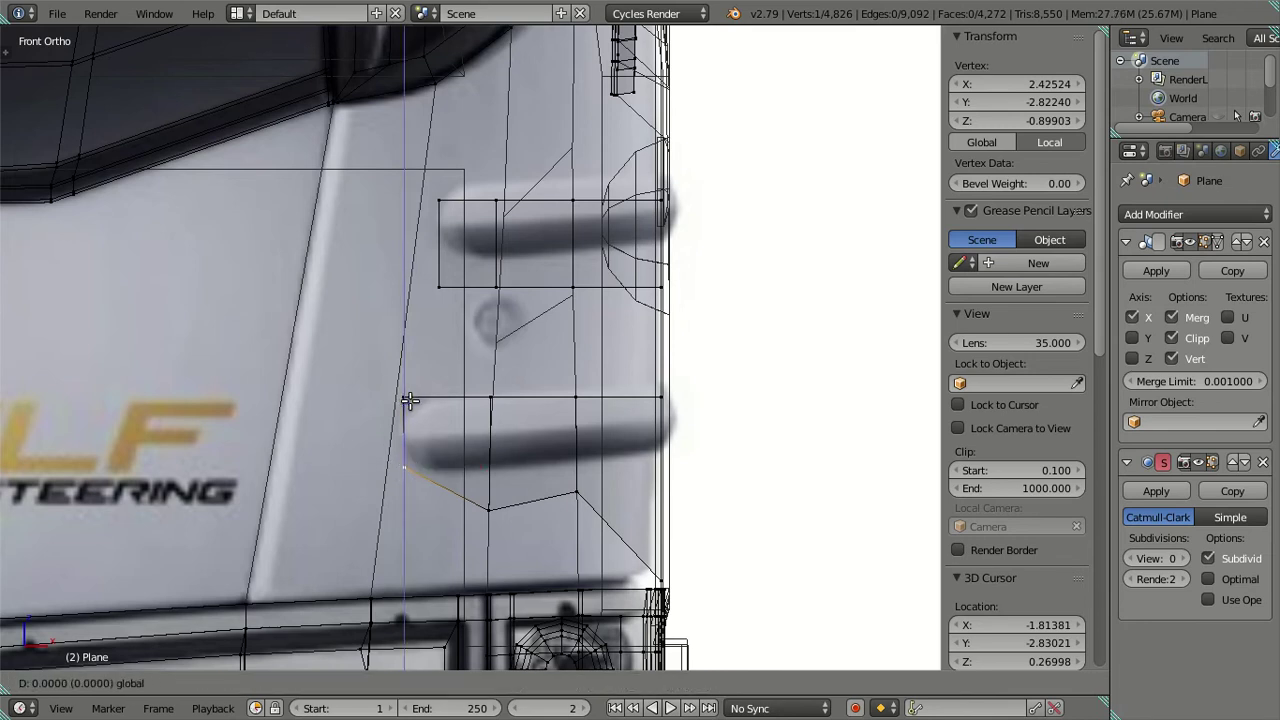
pyautogui.click(414, 401)
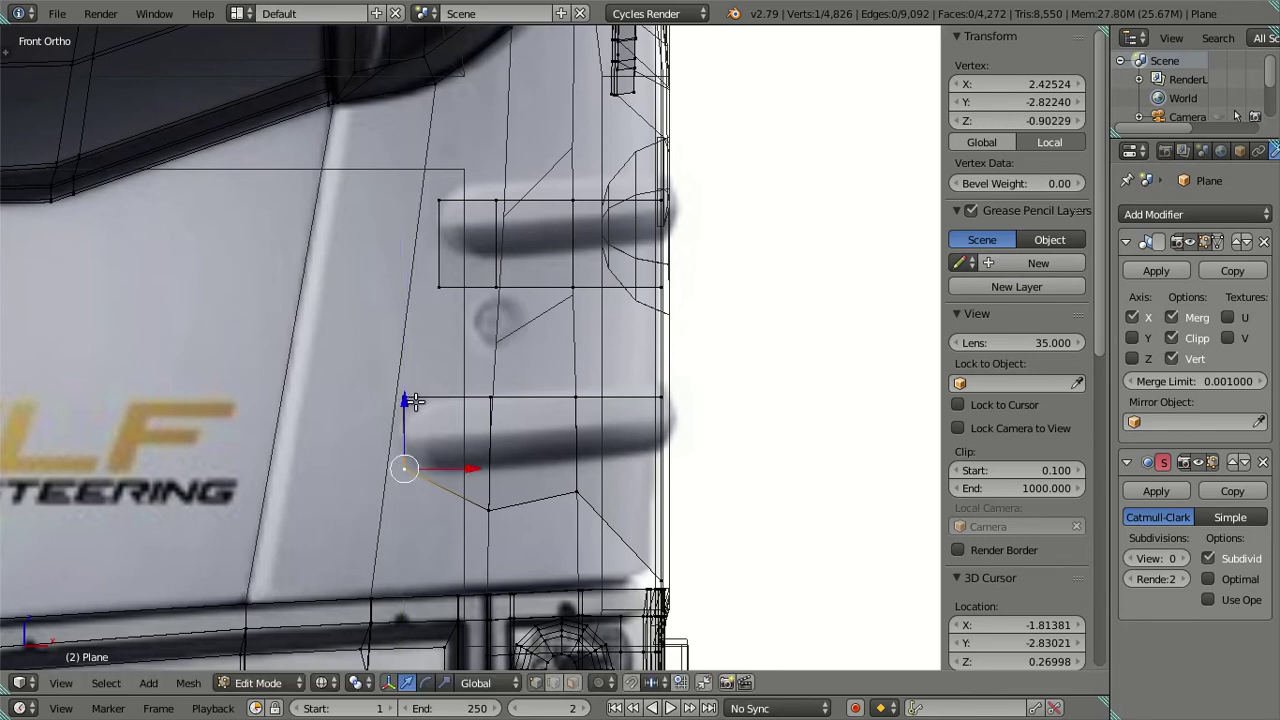
pyautogui.click(988, 116)
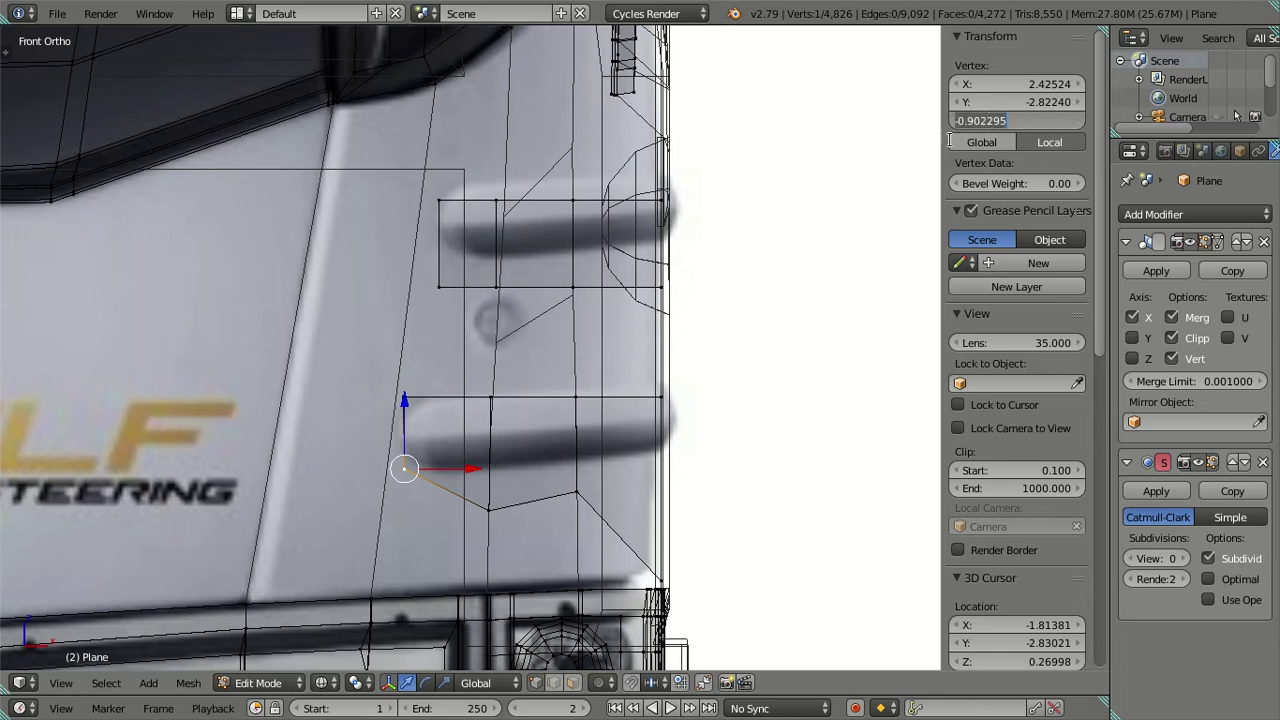
pyautogui.press('Return')
# Step: Give the lower middle vertex and lower-right corner the Z height -0.90229
pyautogui.moveTo(537, 537); pyautogui.dragTo(463, 517, button='middle')
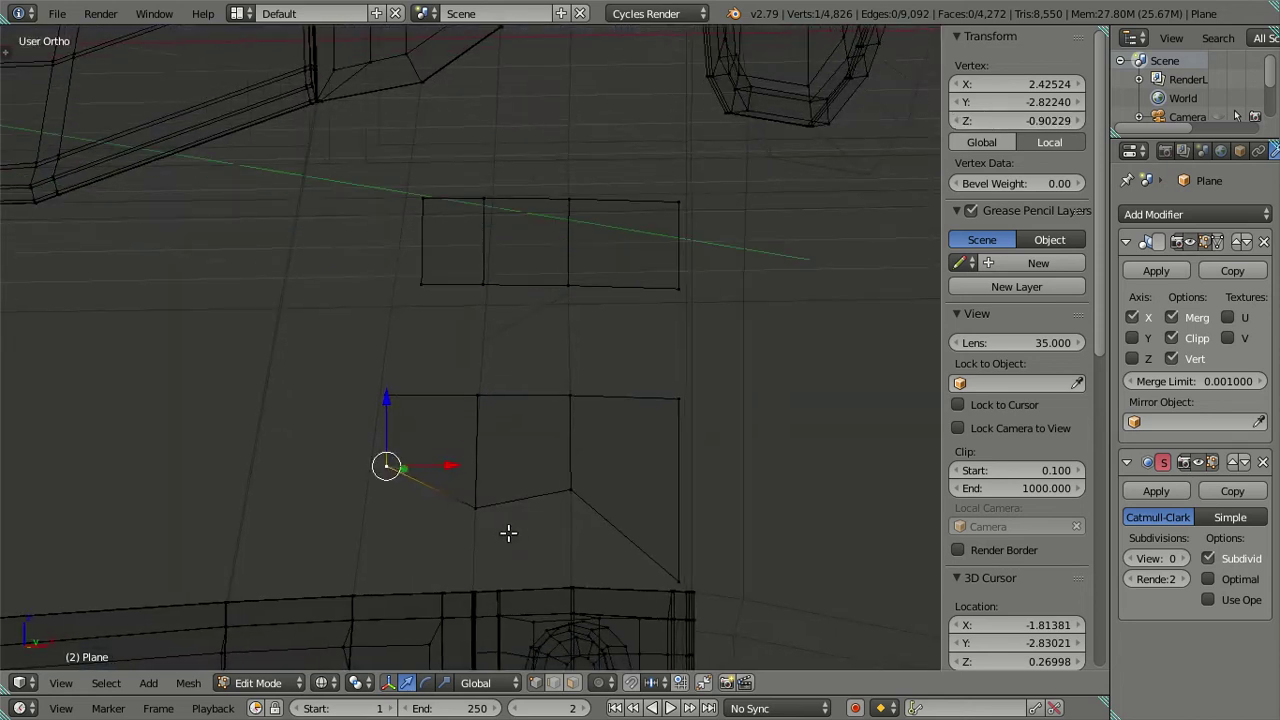
pyautogui.press('g')
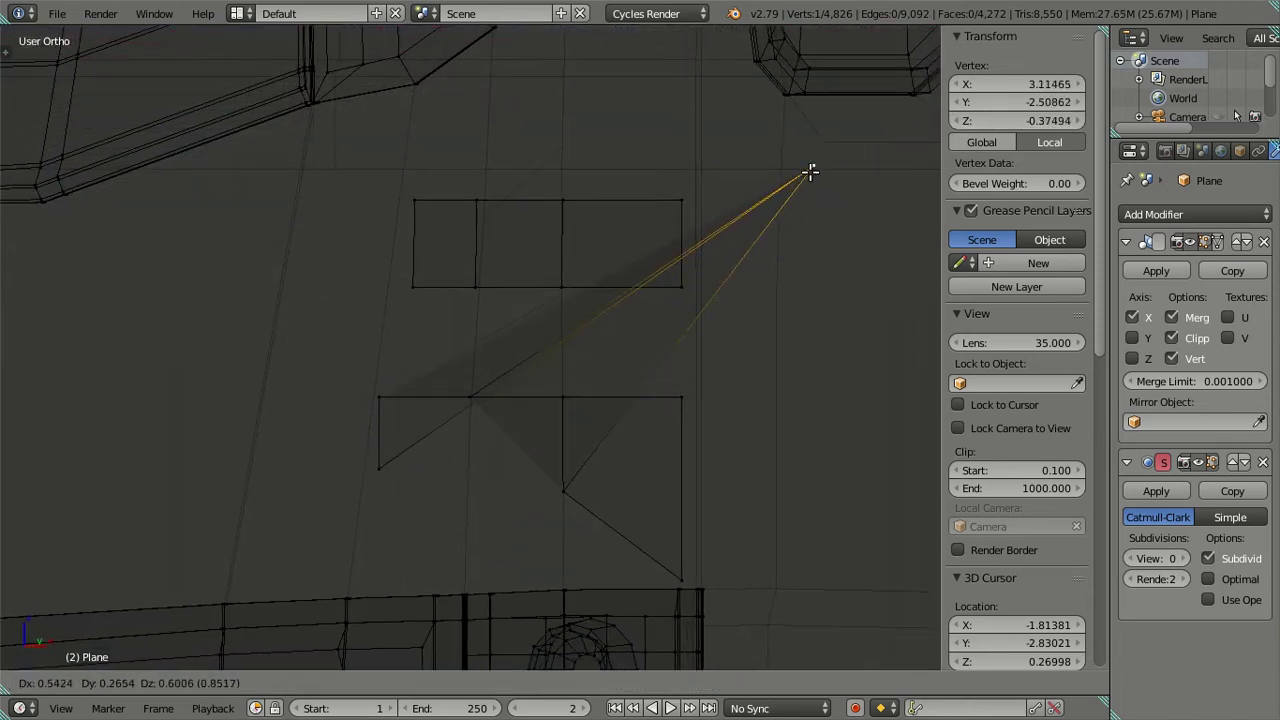
pyautogui.press('Escape')
pyautogui.press('z')
pyautogui.press('g')
pyautogui.click(639, 471)
pyautogui.moveTo(996, 117); pyautogui.dragTo(1010, 117)
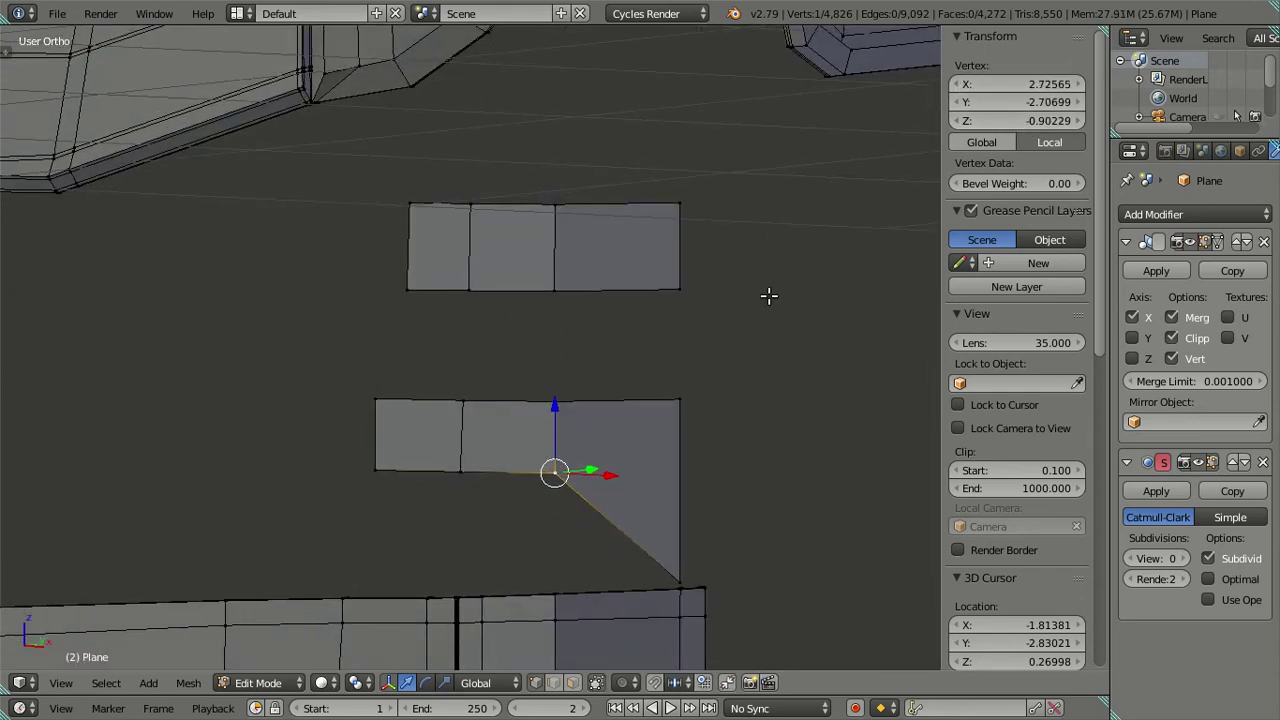
pyautogui.press('g')
pyautogui.click(679, 580)
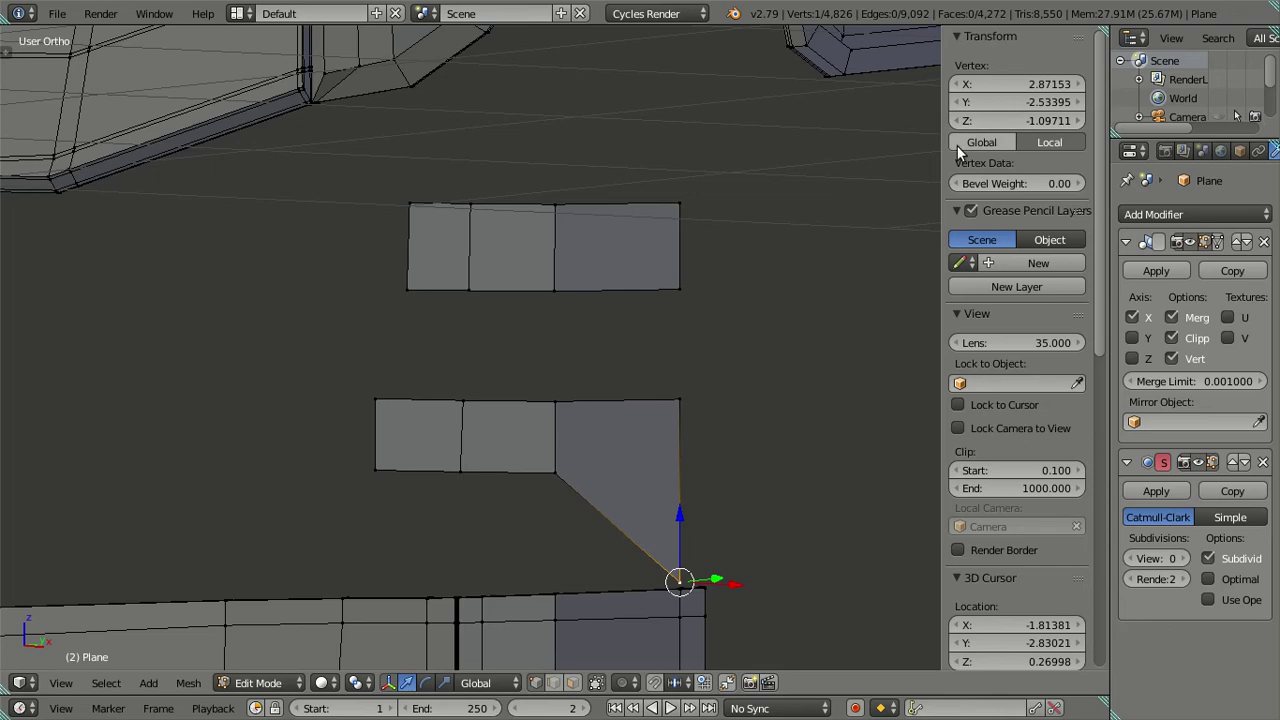
pyautogui.hotkey('ctrl', 'v')
pyautogui.moveTo(750, 361)
pyautogui.mouseDown(button='middle')
pyautogui.moveTo(714, 366)
pyautogui.moveTo(661, 446)
pyautogui.moveTo(760, 474)
pyautogui.moveTo(780, 523)
pyautogui.moveTo(760, 446)
pyautogui.moveTo(774, 407)
pyautogui.mouseUp(button='middle')
# Step: Set the X coordinate of the middle edge's bottom vertex to straighten that edge
pyautogui.press('KP_1')
pyautogui.rightClick(505, 516)
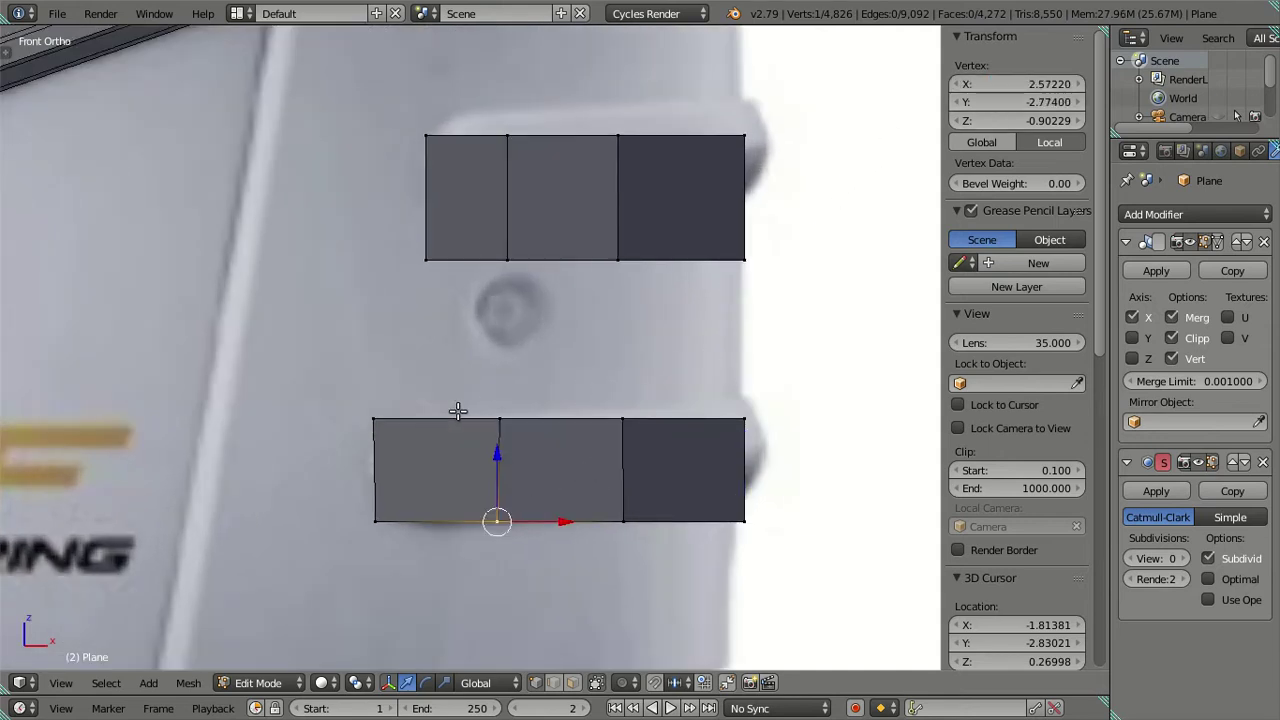
pyautogui.rightClick(500, 420)
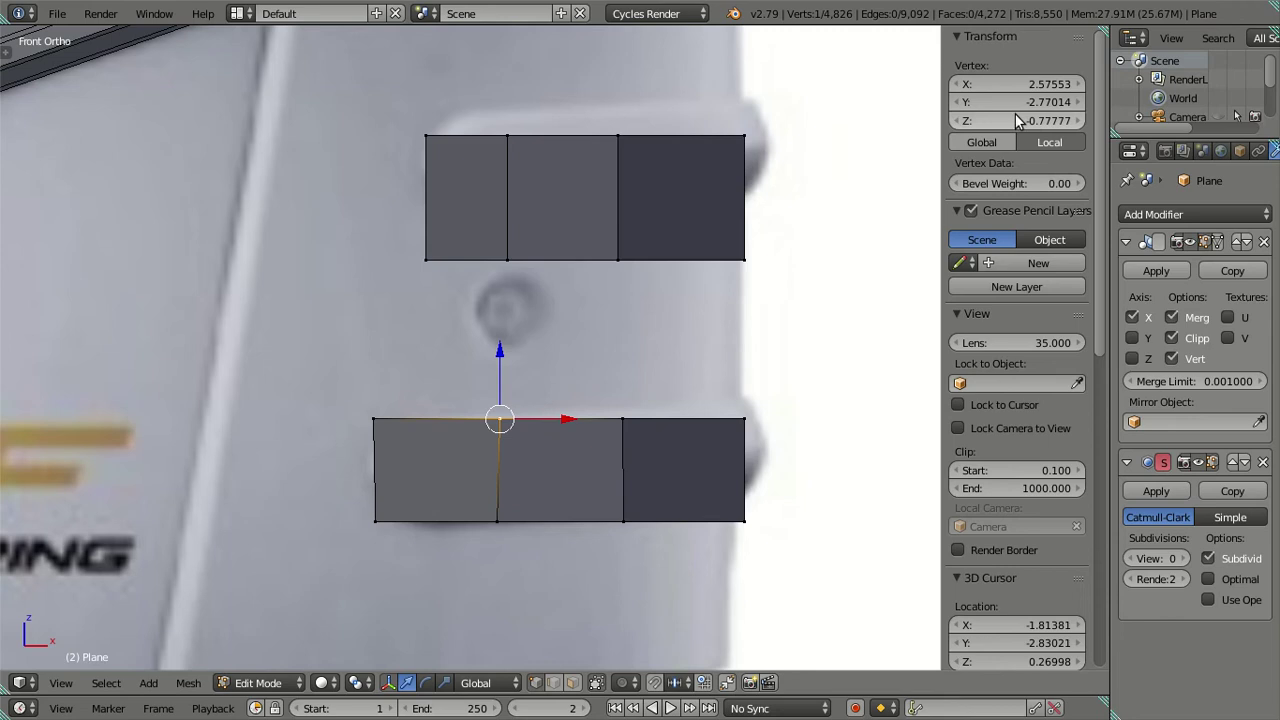
pyautogui.press('a')
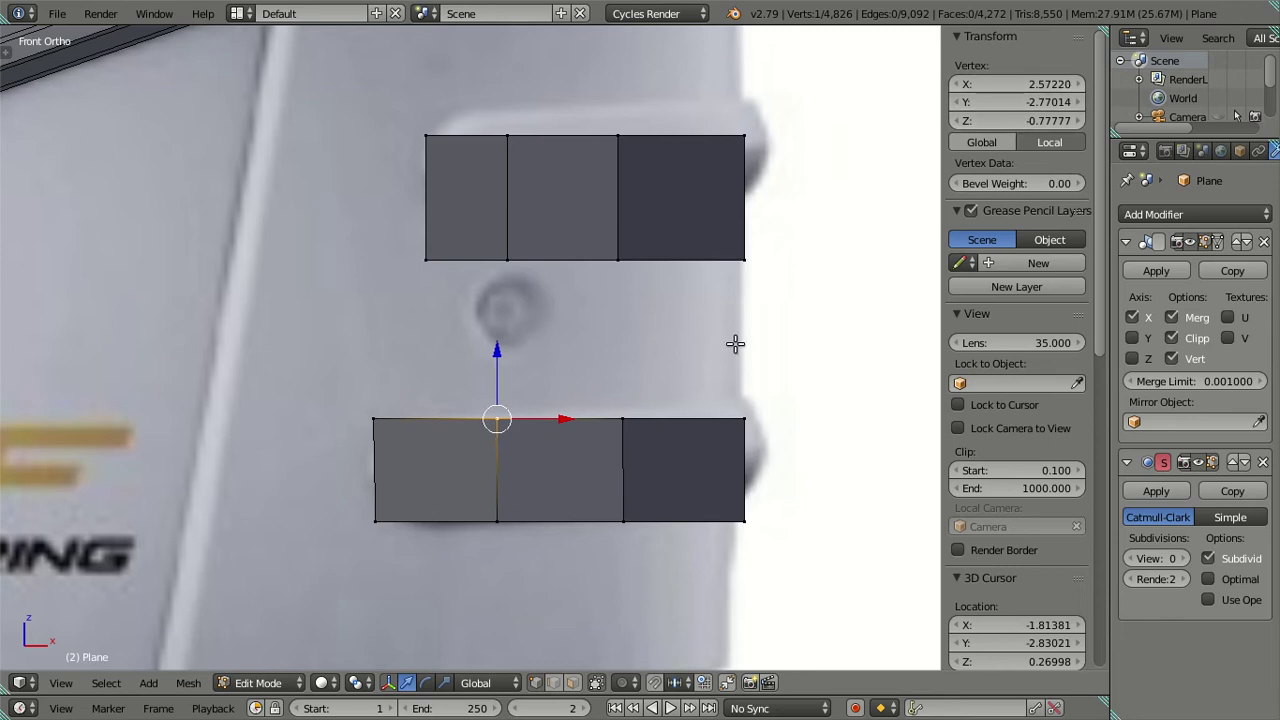
pyautogui.rightClick(623, 521)
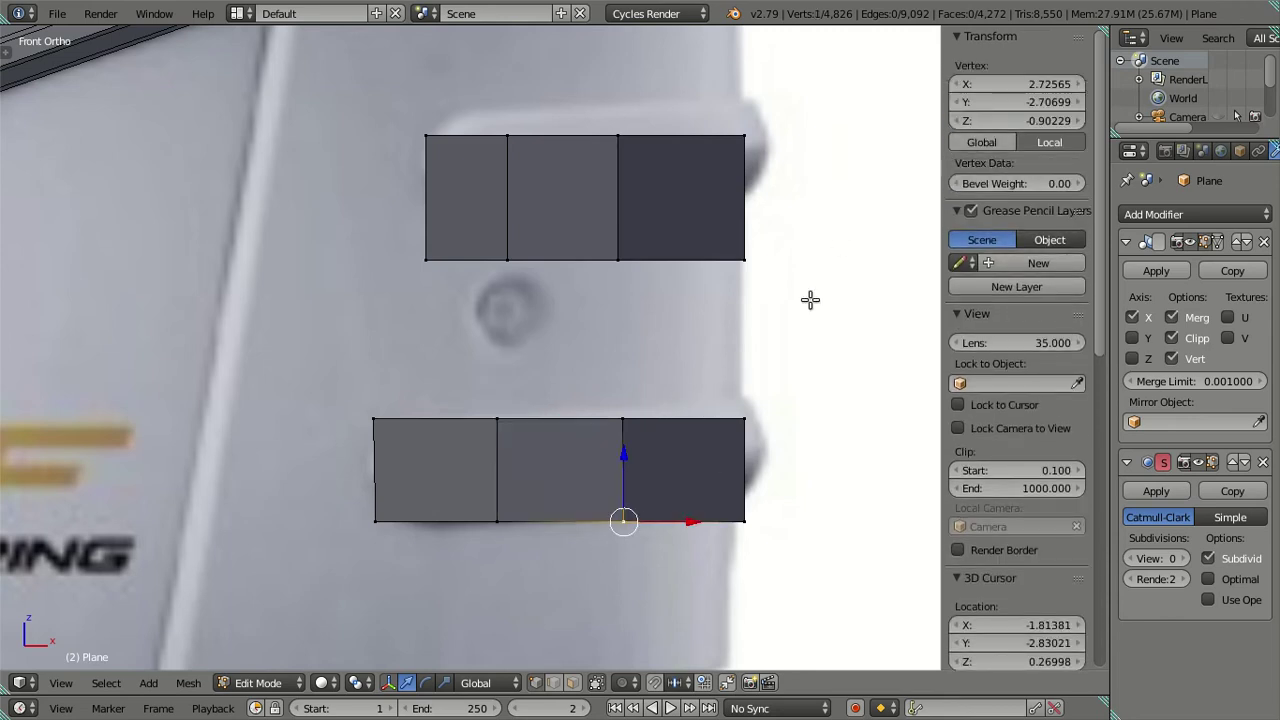
pyautogui.click(1017, 84)
pyautogui.press('Return')
pyautogui.rightClick(660, 395)
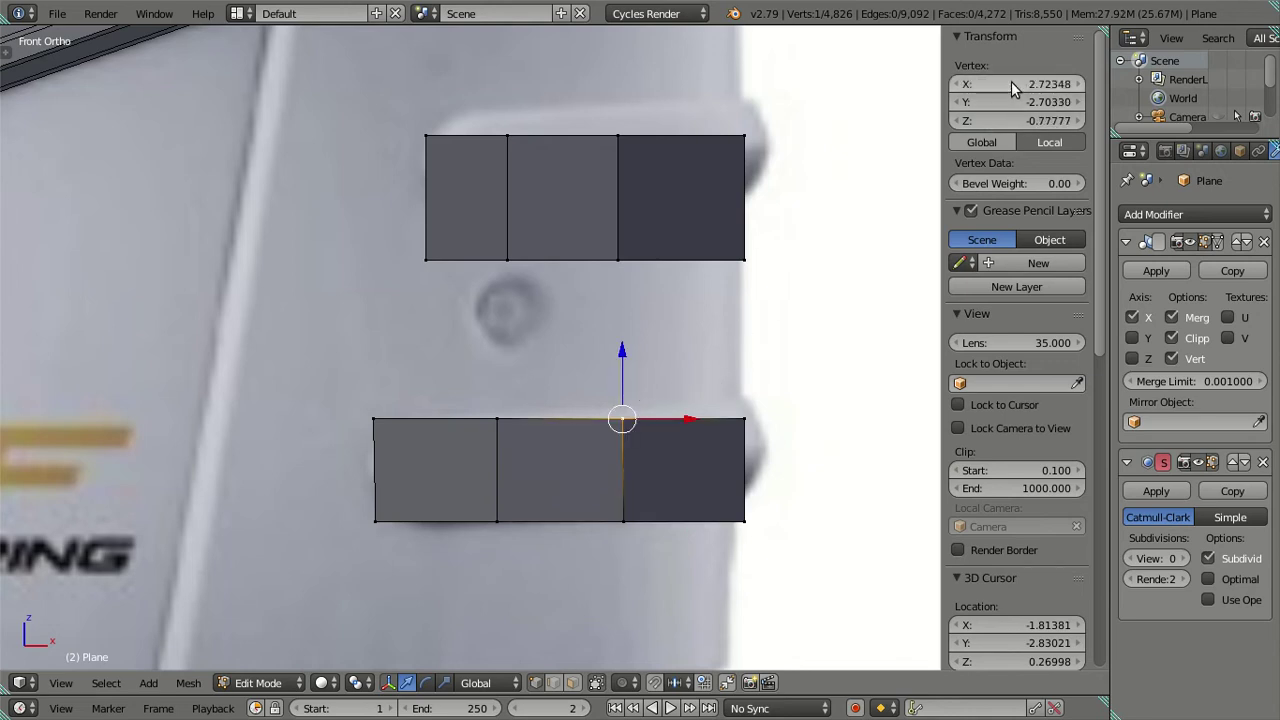
pyautogui.press('a')
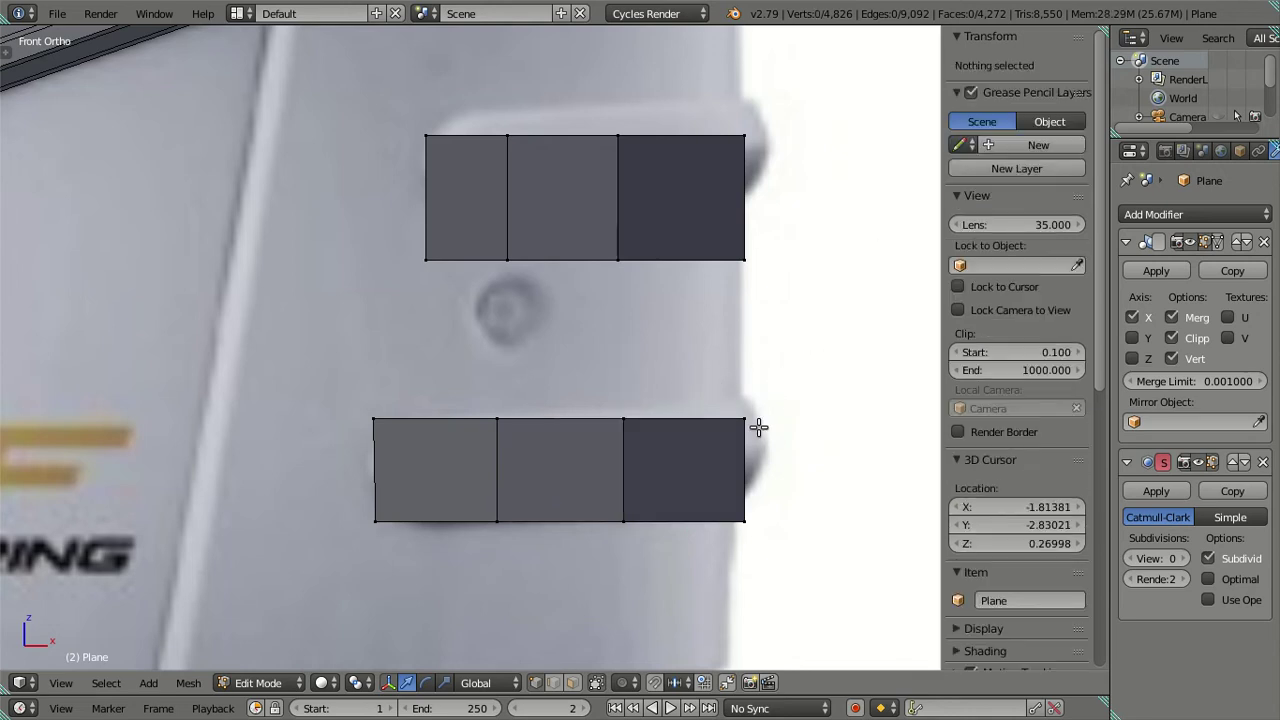
# Step: Line up the lower plane's left corner vertices in X over the reference handle
pyautogui.press('z')
pyautogui.press('z')
pyautogui.press('z')
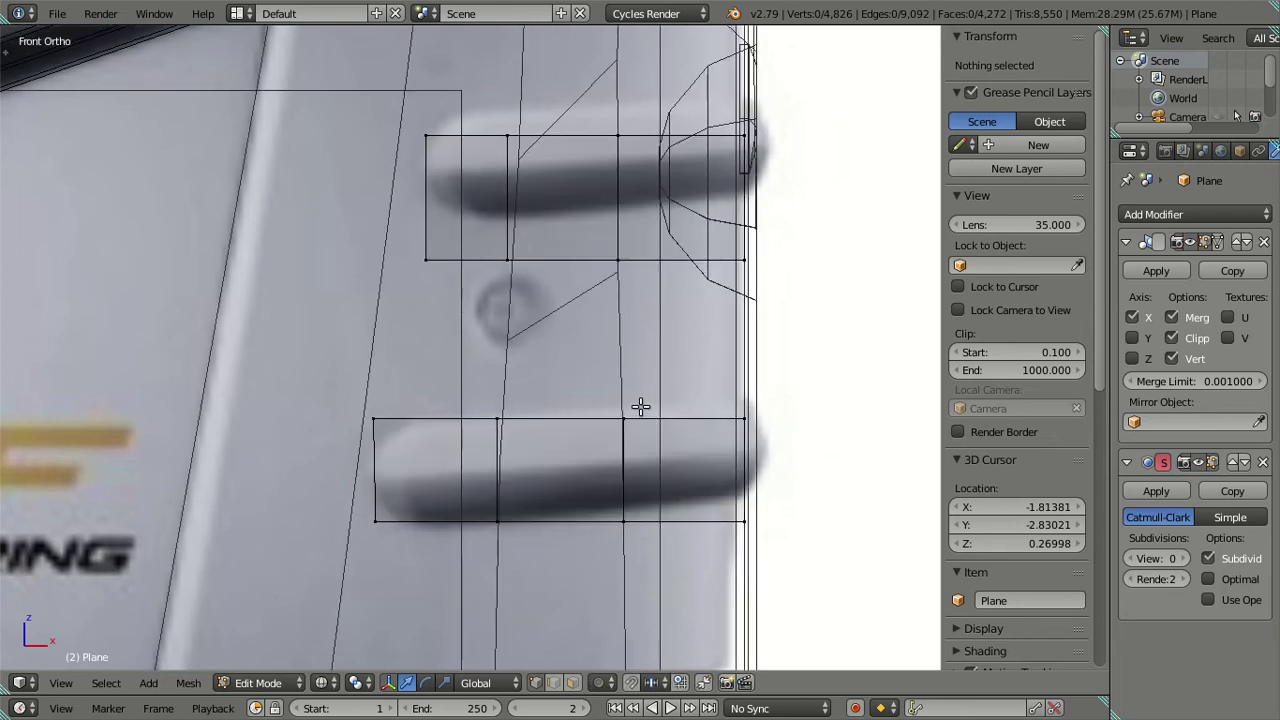
pyautogui.rightClick(380, 418)
pyautogui.click(996, 84)
pyautogui.press('Escape')
pyautogui.press('g')
pyautogui.click(378, 518)
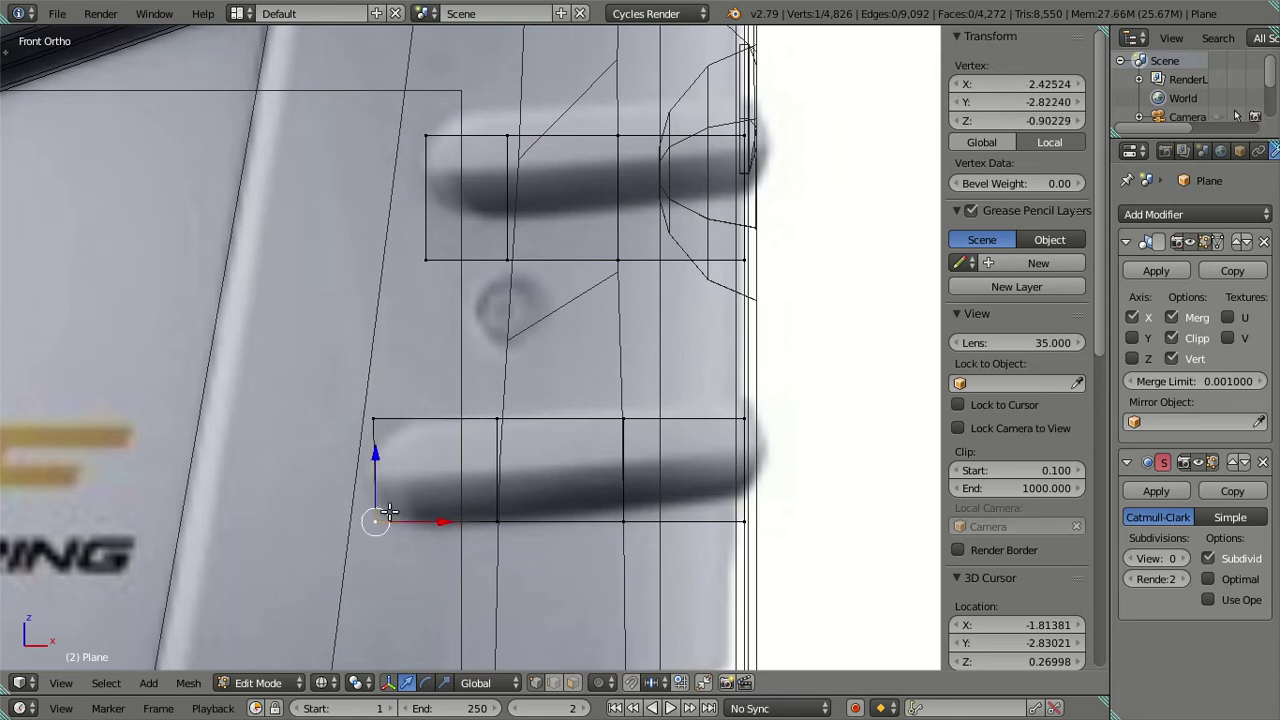
pyautogui.press('a')
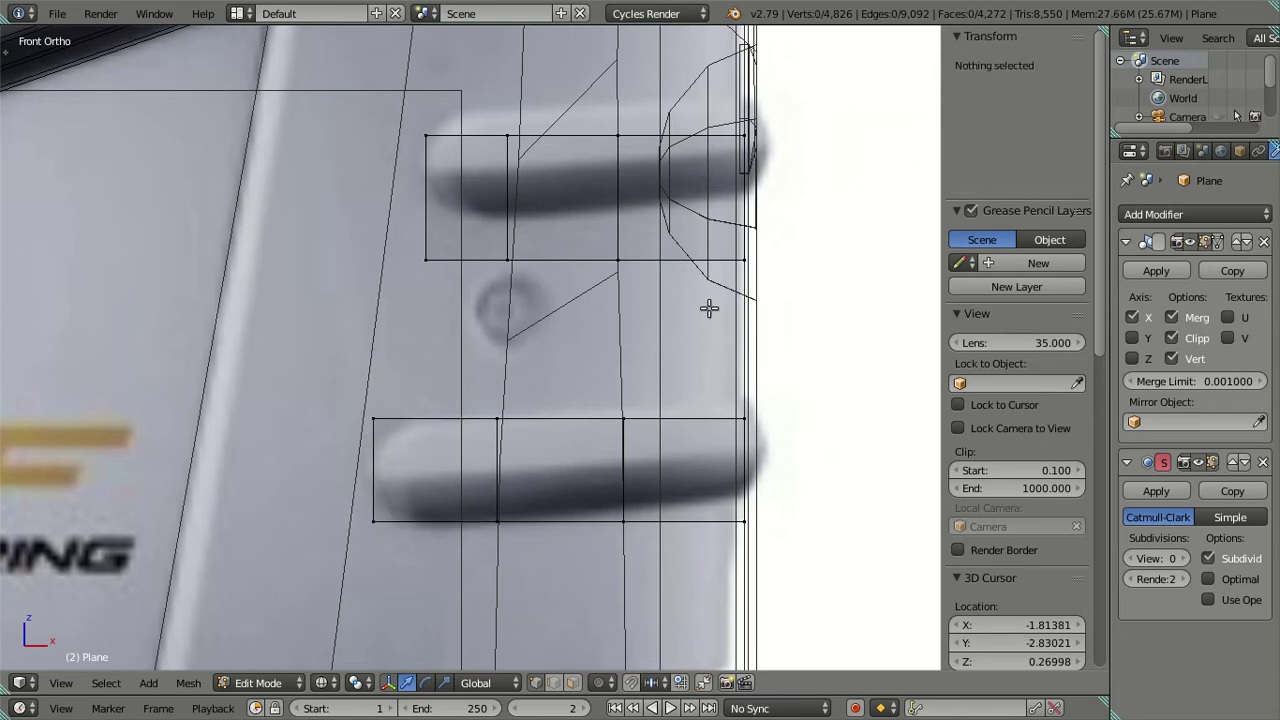
pyautogui.scroll(-2, 709, 306)
pyautogui.press('z')
pyautogui.press('z')
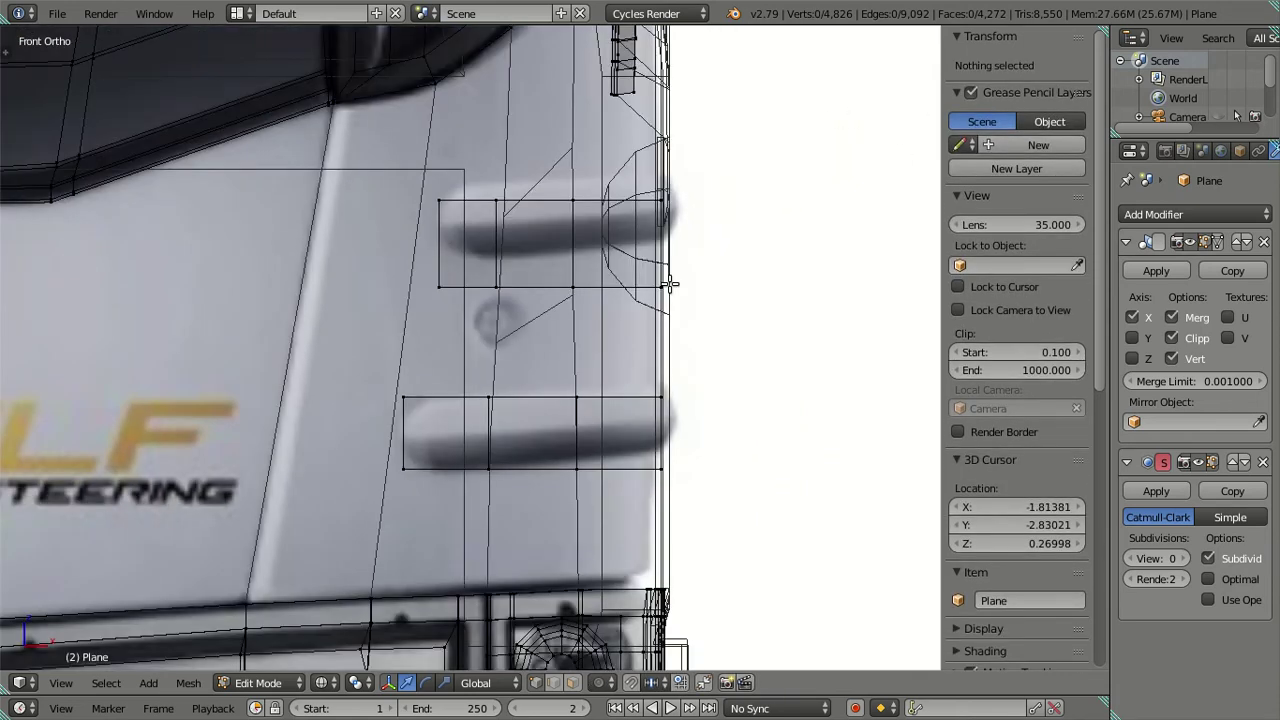
# Step: From the side view, lower the handle plane's bottom and top edges to span Z -0.79 to -0.96
pyautogui.press('KP_3')
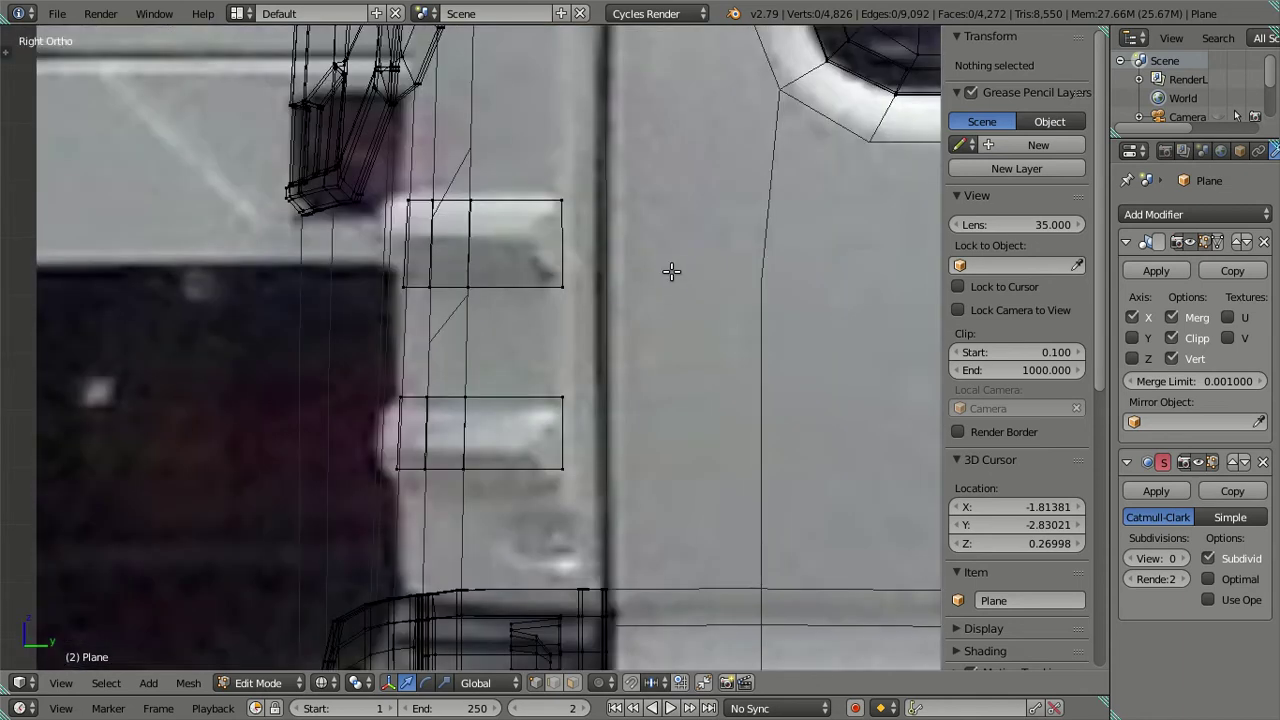
pyautogui.keyDown('alt'); pyautogui.rightClick(531, 468); pyautogui.keyUp('alt')
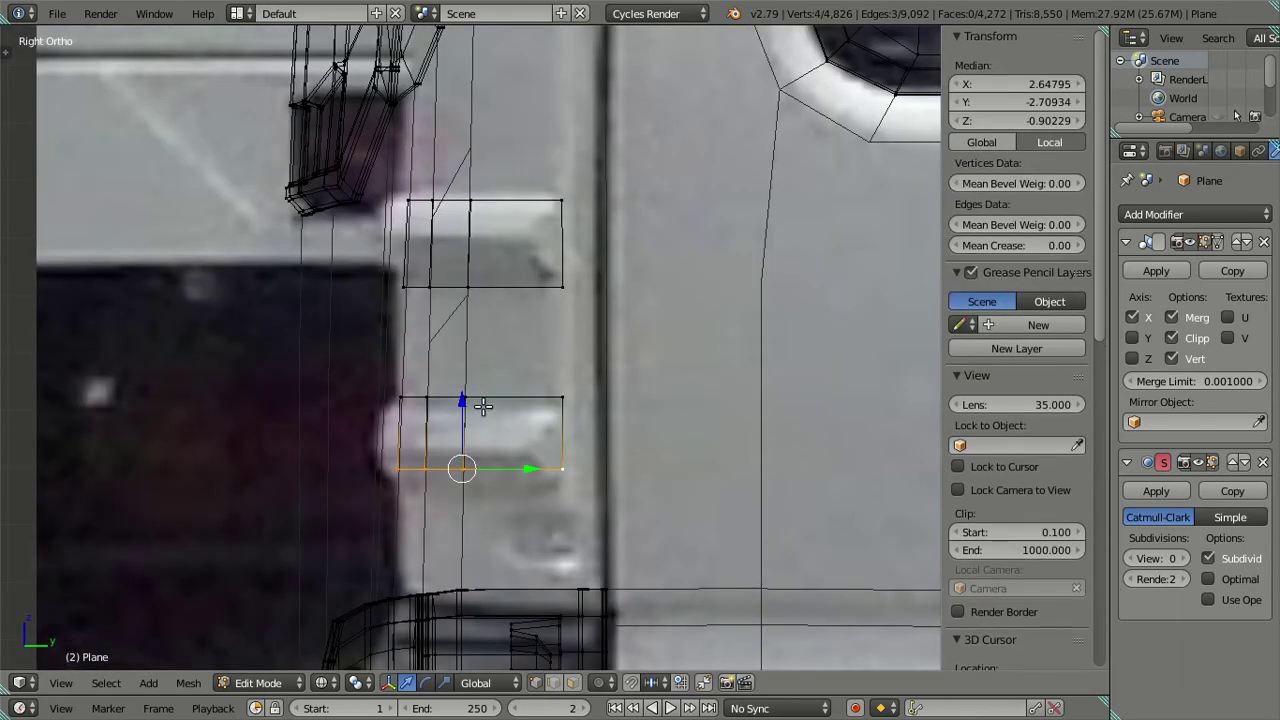
pyautogui.press('g')
pyautogui.press('z')
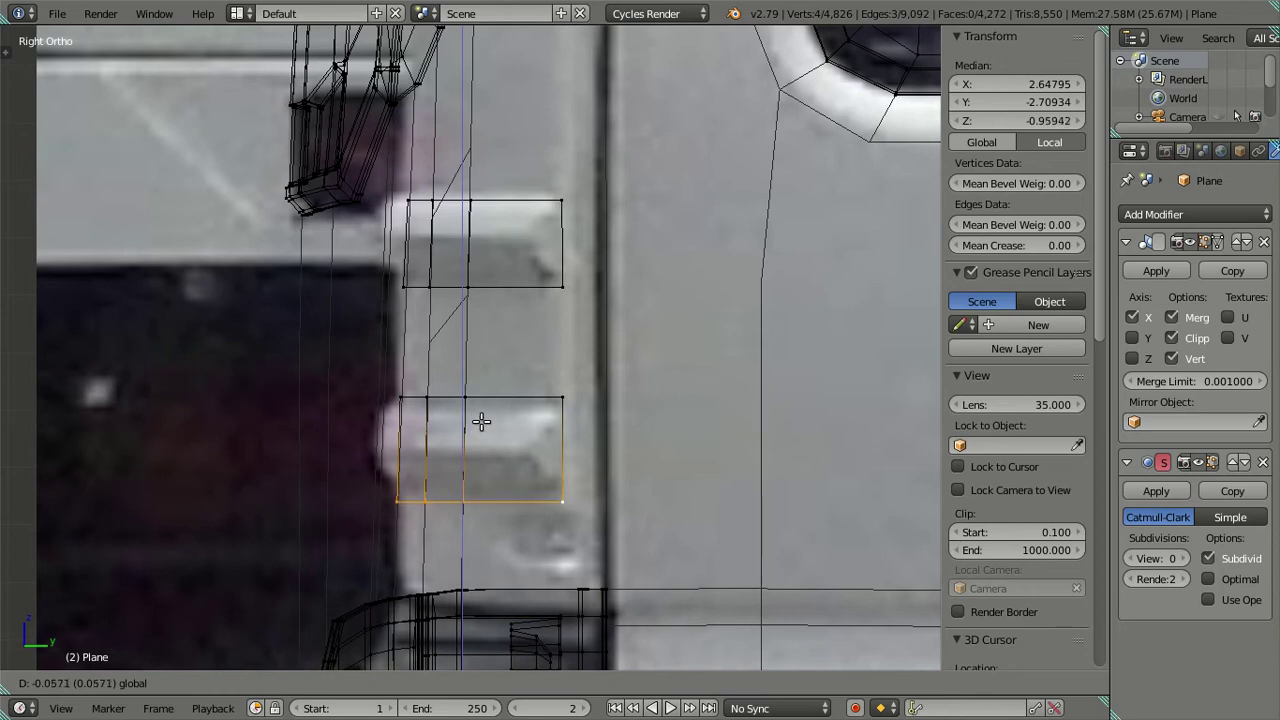
pyautogui.click(490, 415)
pyautogui.keyDown('alt'); pyautogui.rightClick(500, 394); pyautogui.keyUp('alt')
pyautogui.press('g')
pyautogui.press('z')
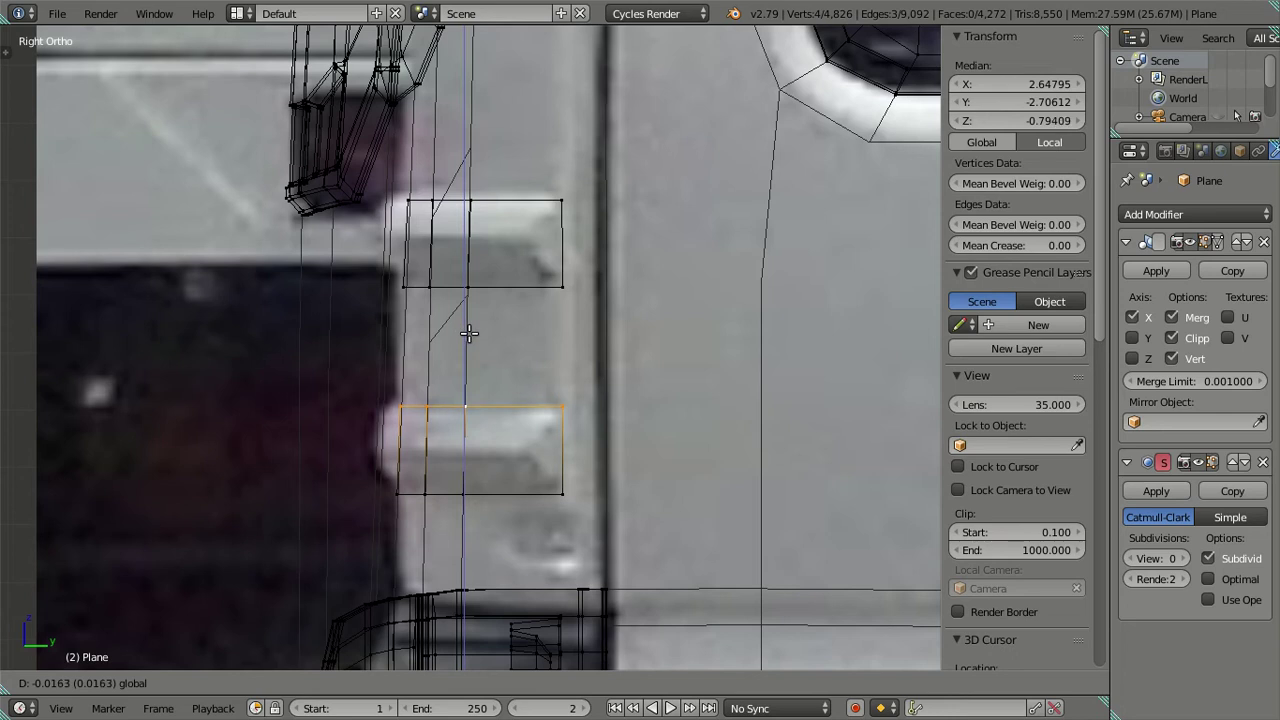
pyautogui.click(465, 333)
pyautogui.press('a')
pyautogui.press('KP_1')
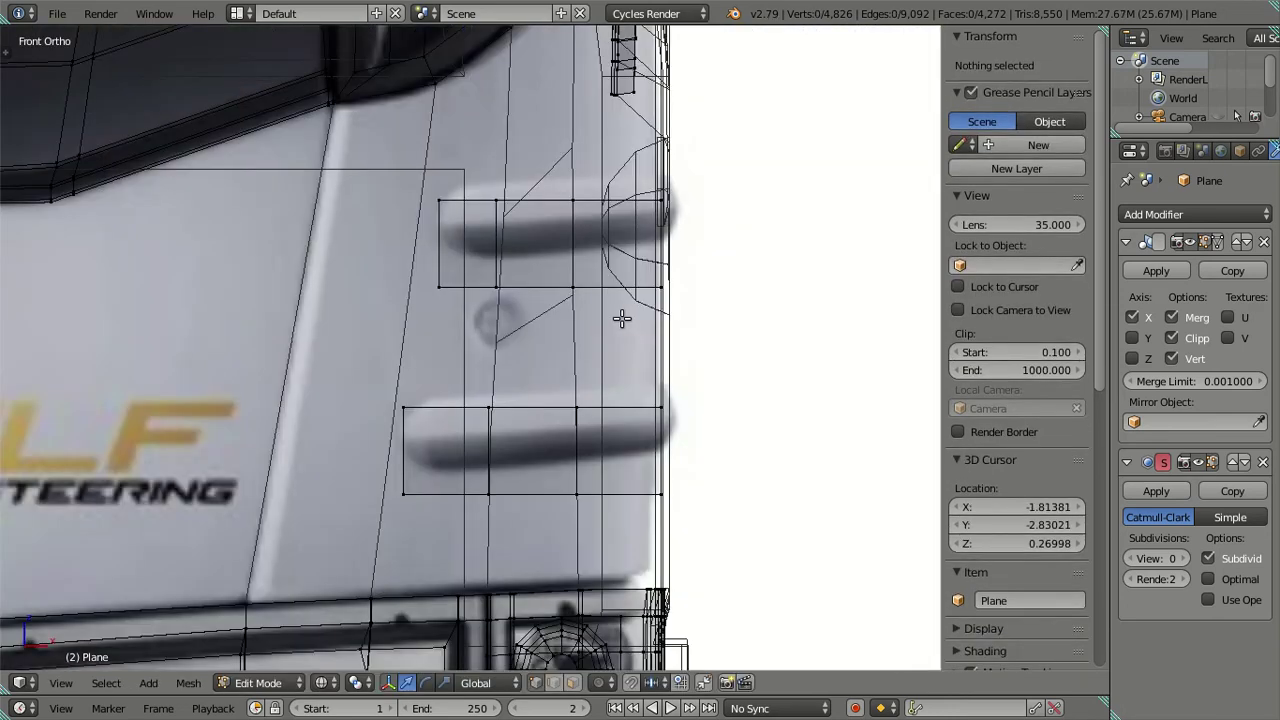
# Step: Try extruding the lower handle plane, then cancel and undo the attempt
pyautogui.scroll(-2, 620, 414)
pyautogui.moveTo(620, 414)
pyautogui.mouseDown(button='middle')
pyautogui.moveTo(477, 423)
pyautogui.moveTo(531, 503)
pyautogui.moveTo(535, 462)
pyautogui.mouseUp(button='middle')
pyautogui.rightClick(515, 413)
pyautogui.hotkey('ctrl', 'l')
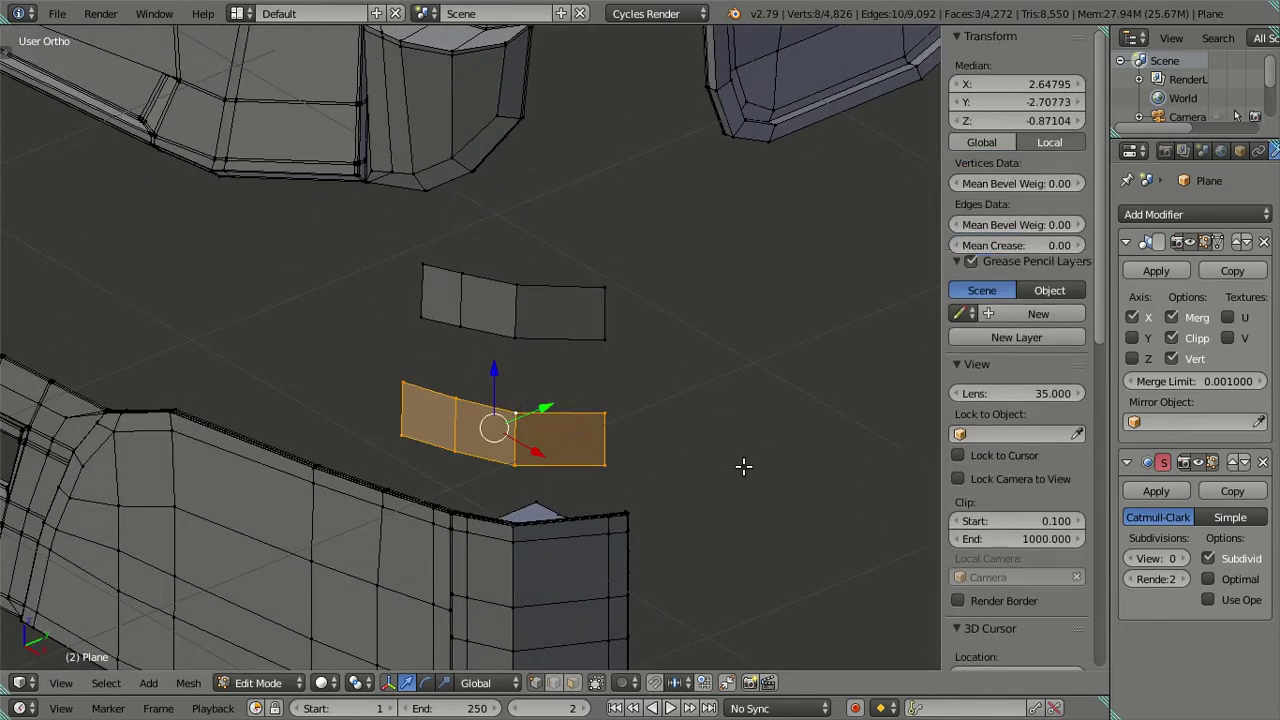
pyautogui.press('e')
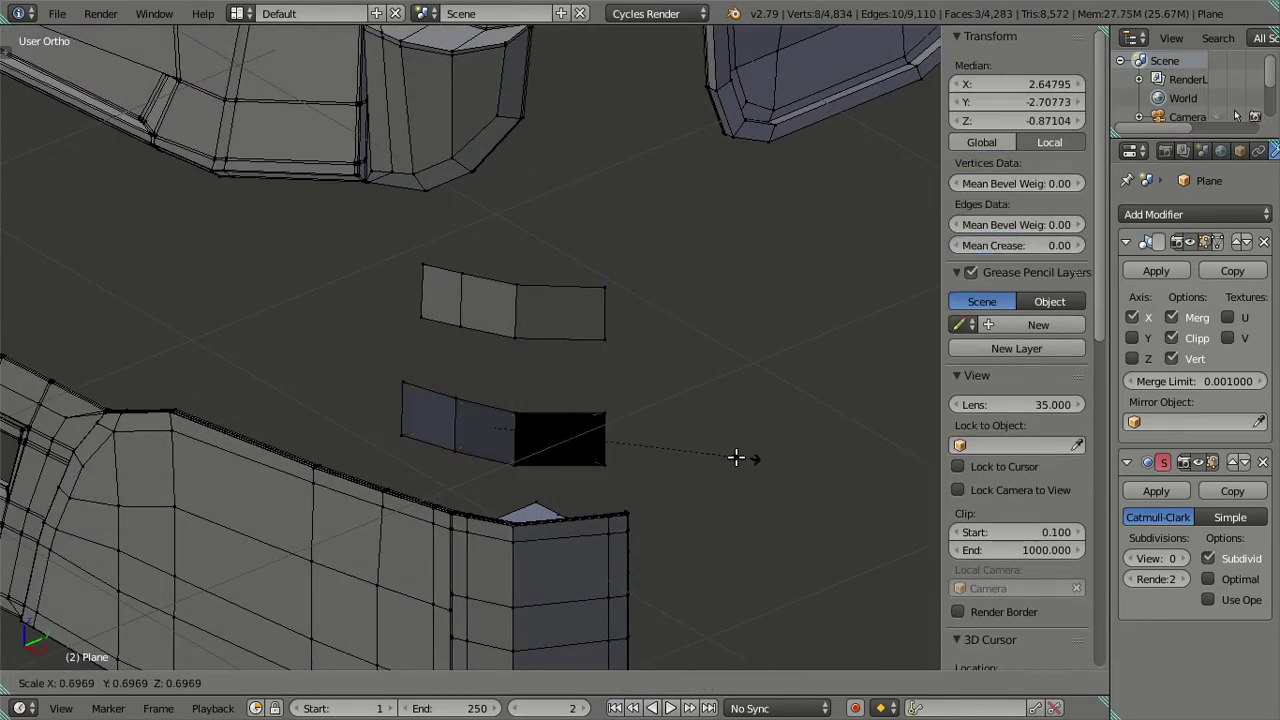
pyautogui.rightClick(720, 458)
pyautogui.moveTo(521, 456); pyautogui.dragTo(497, 450, button='middle')
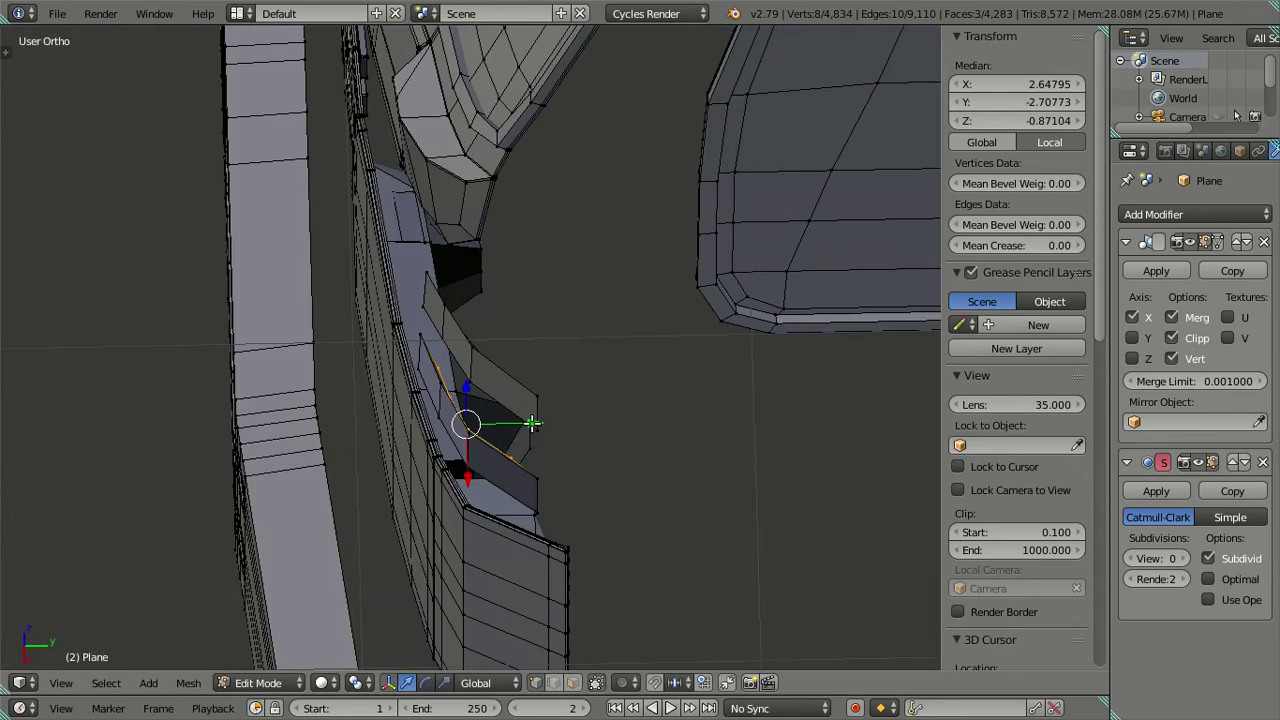
pyautogui.moveTo(533, 423); pyautogui.dragTo(510, 428)
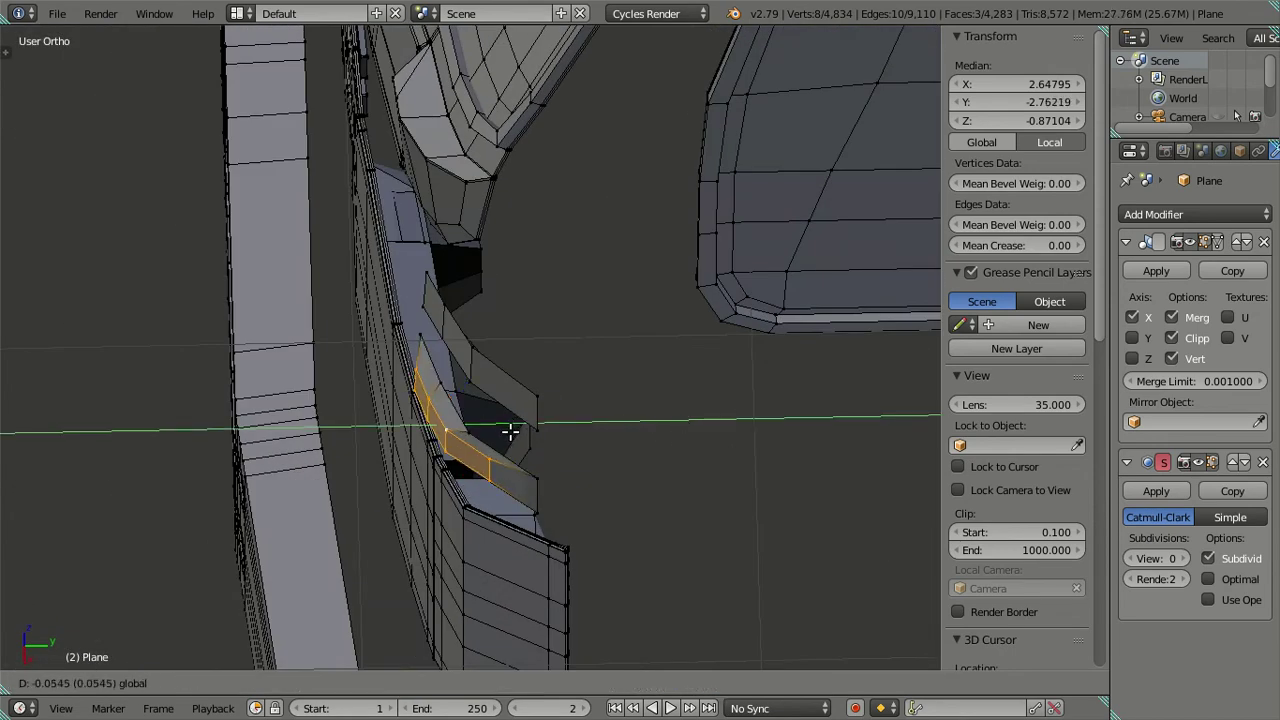
pyautogui.rightClick(510, 431)
pyautogui.hotkey('ctrl', 'z')
pyautogui.moveTo(533, 450)
pyautogui.mouseDown(button='middle')
pyautogui.moveTo(583, 366)
pyautogui.moveTo(523, 443)
pyautogui.moveTo(677, 371)
pyautogui.moveTo(600, 409)
pyautogui.moveTo(561, 471)
pyautogui.moveTo(600, 431)
pyautogui.mouseUp(button='middle')
# Step: Extrude the lower handle plane outward and scale the extruded face
pyautogui.press('l')
pyautogui.press('e')
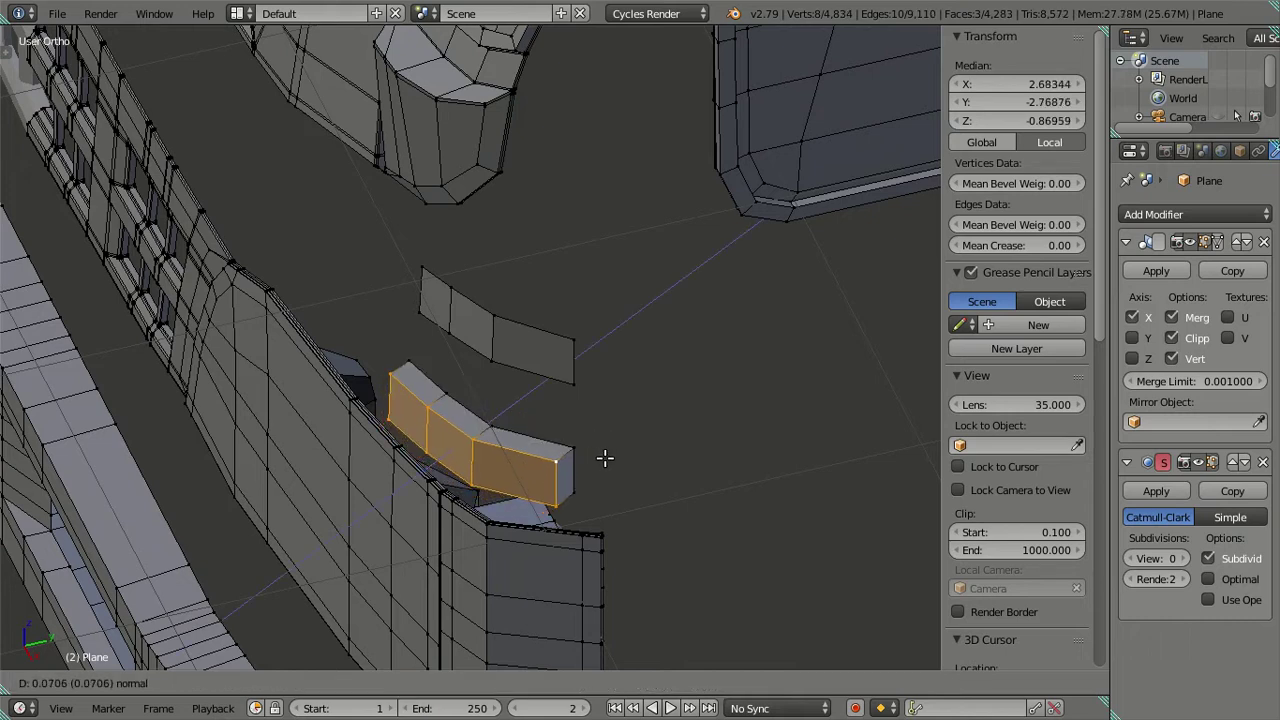
pyautogui.click(608, 458)
pyautogui.press('s')
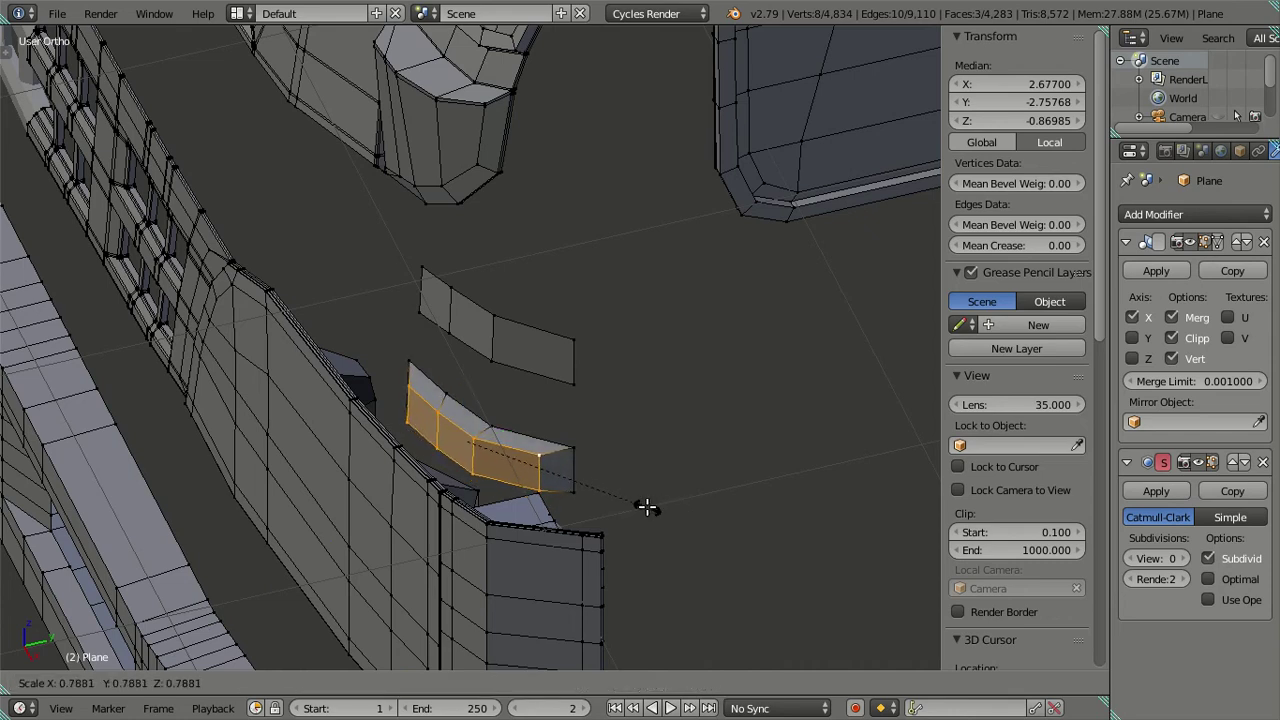
pyautogui.write('.')
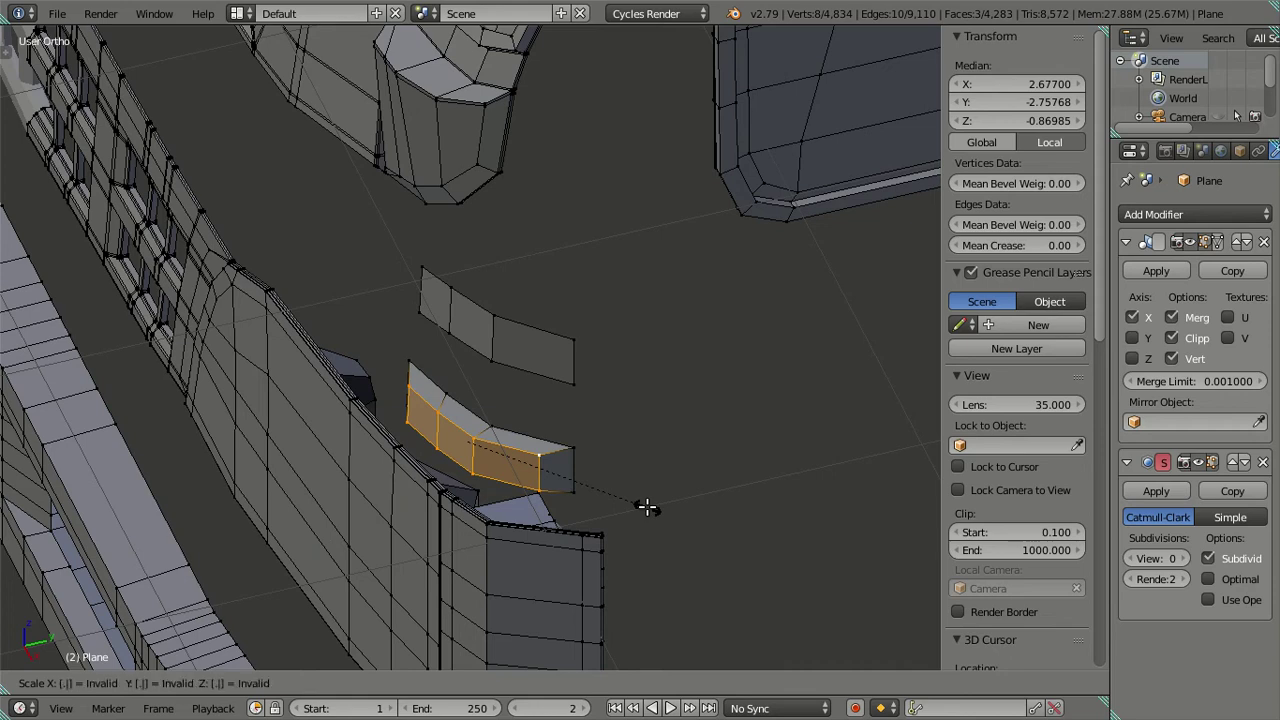
pyautogui.press('Return')
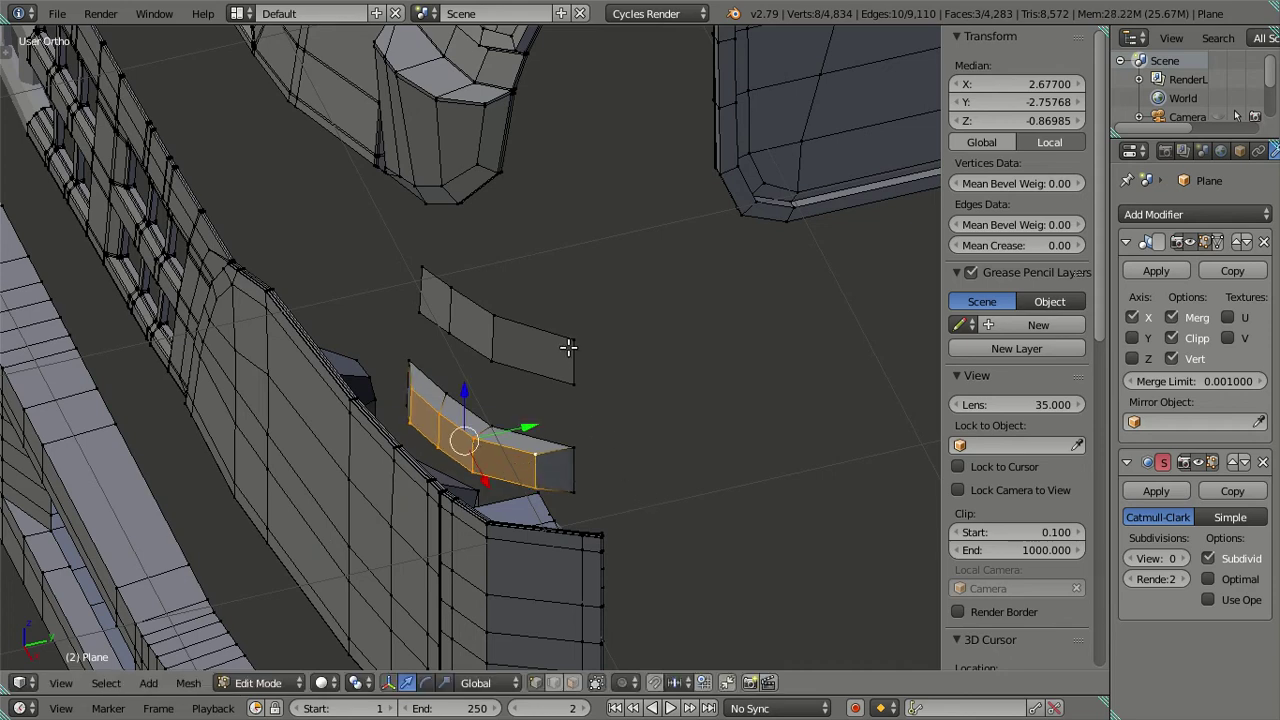
# Step: Start an extrusion of the upper handle plane, then cancel and undo it
pyautogui.rightClick(568, 347)
pyautogui.press('l')
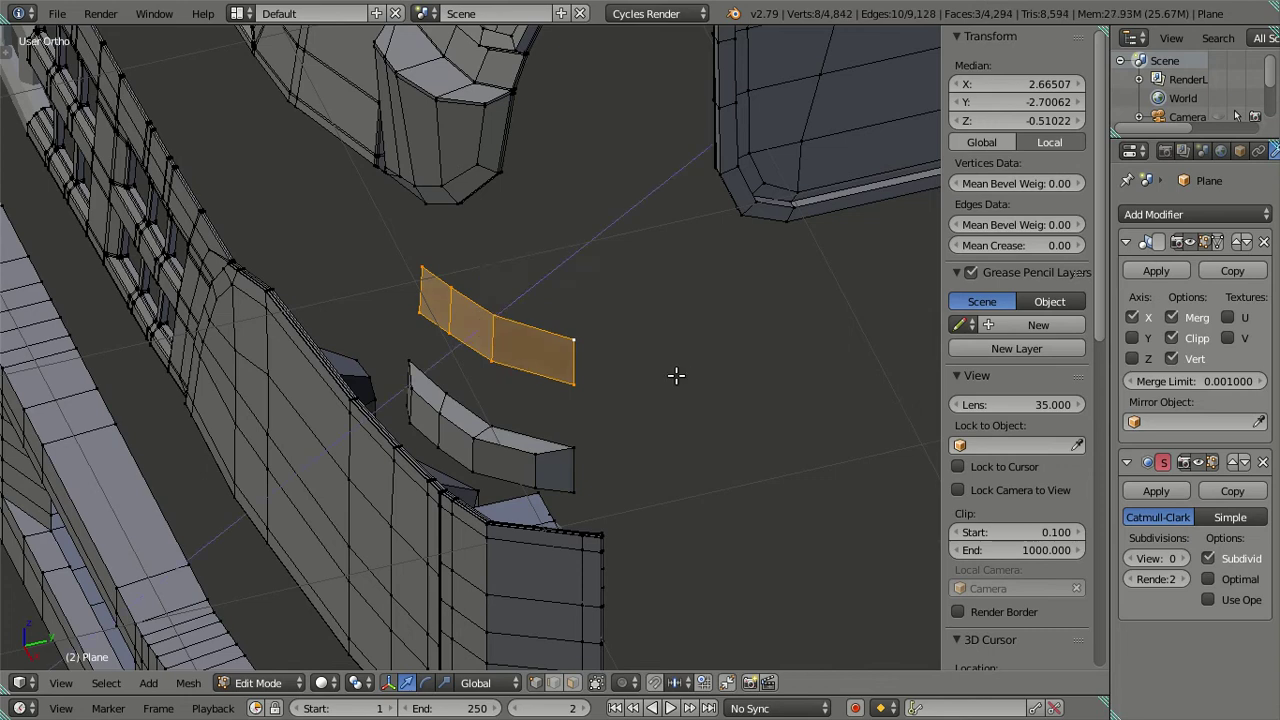
pyautogui.press('e')
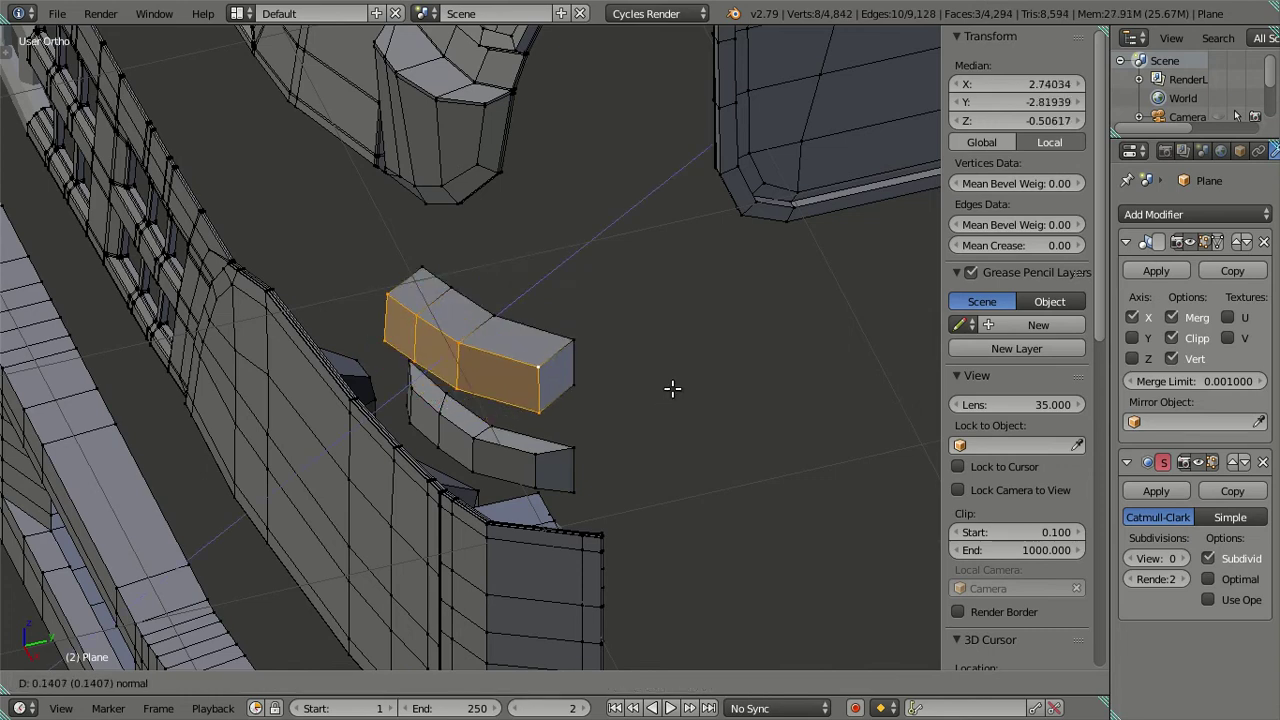
pyautogui.press('Escape')
pyautogui.hotkey('ctrl', 'z')
pyautogui.hotkey('ctrl', 'z')
pyautogui.hotkey('ctrl', 'z')
pyautogui.hotkey('ctrl', 'z')
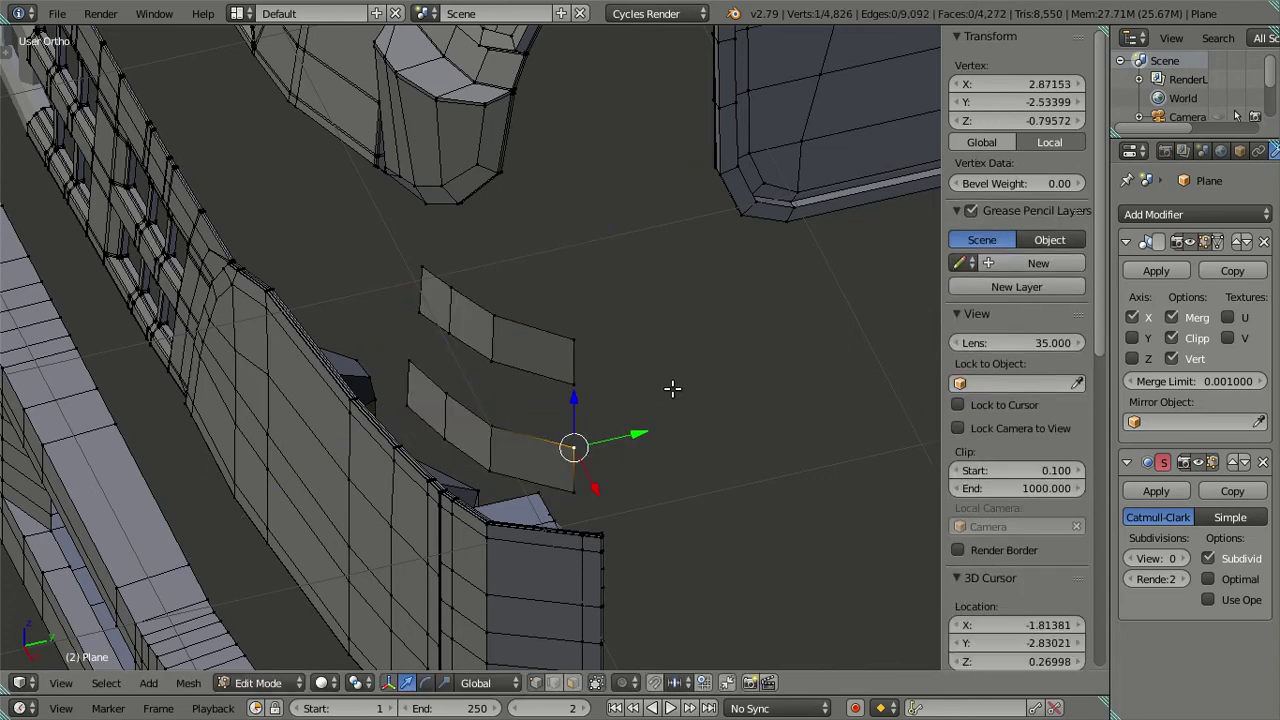
# Step: Extrude both the lower and upper curved handle pieces into blocks 0.05 deep
pyautogui.hotkey('ctrl', 'l')
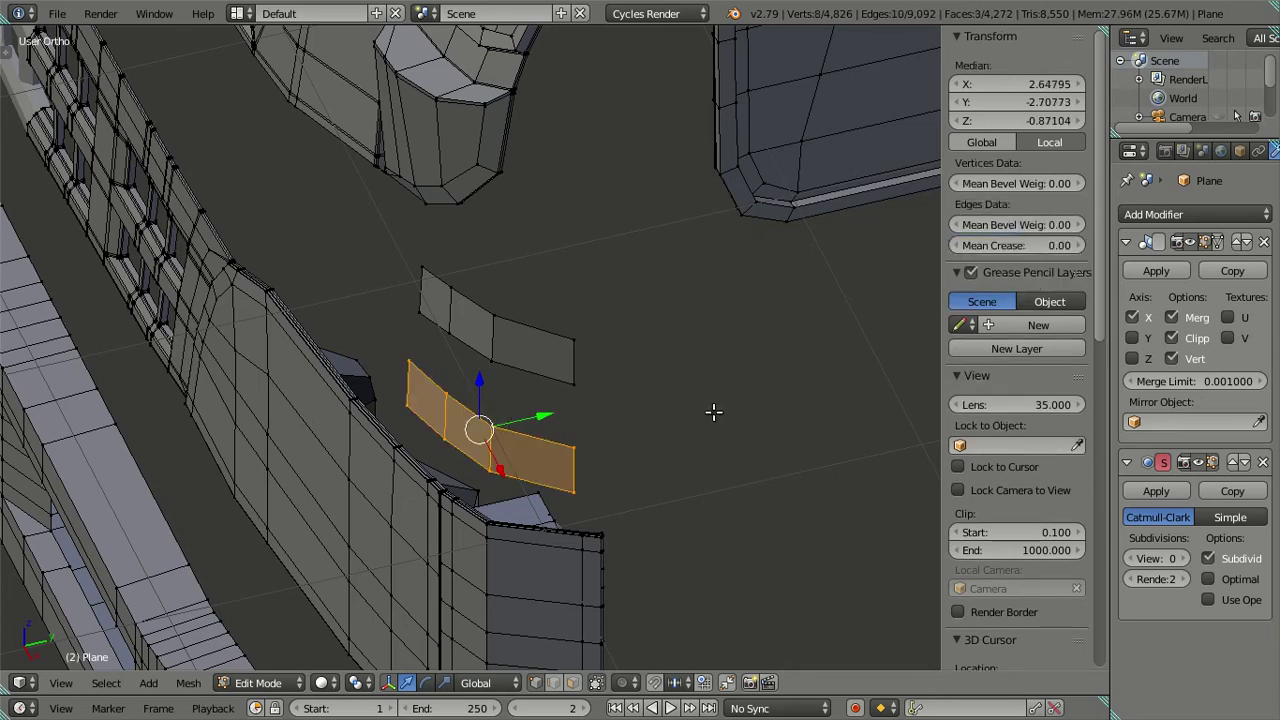
pyautogui.press('e')
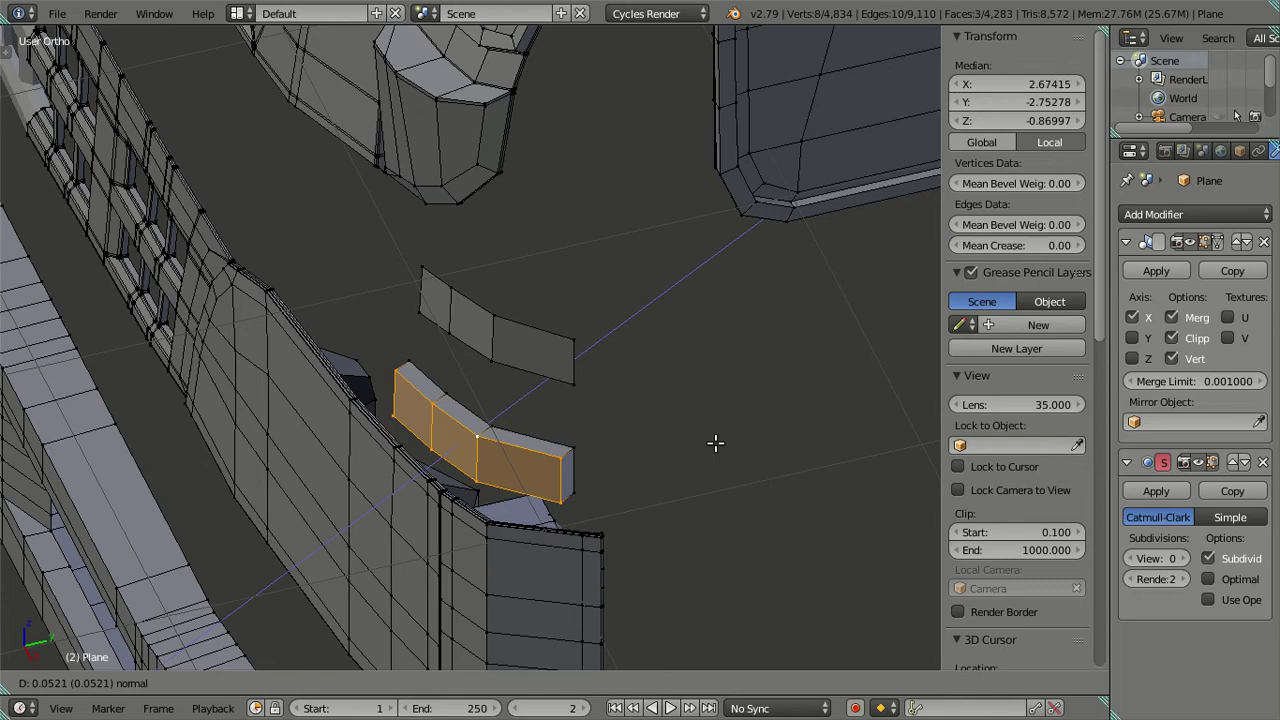
pyautogui.write('0.05')
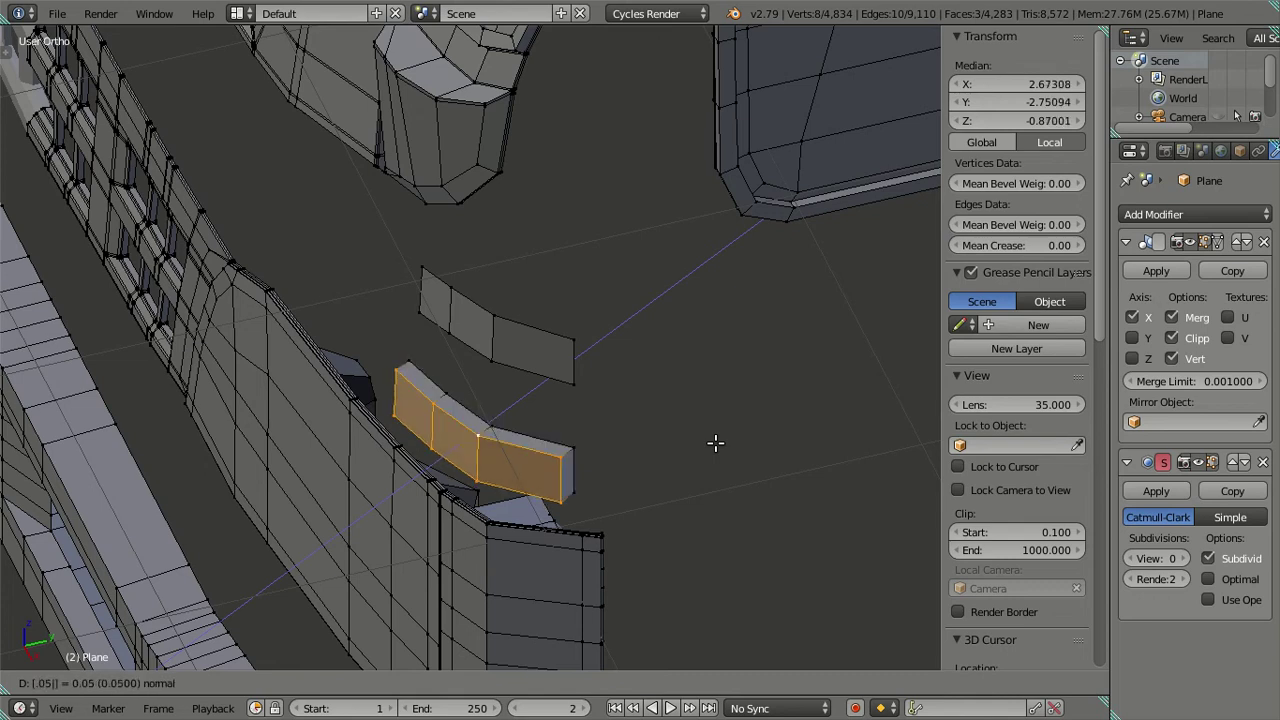
pyautogui.press('Return')
pyautogui.rightClick(572, 338)
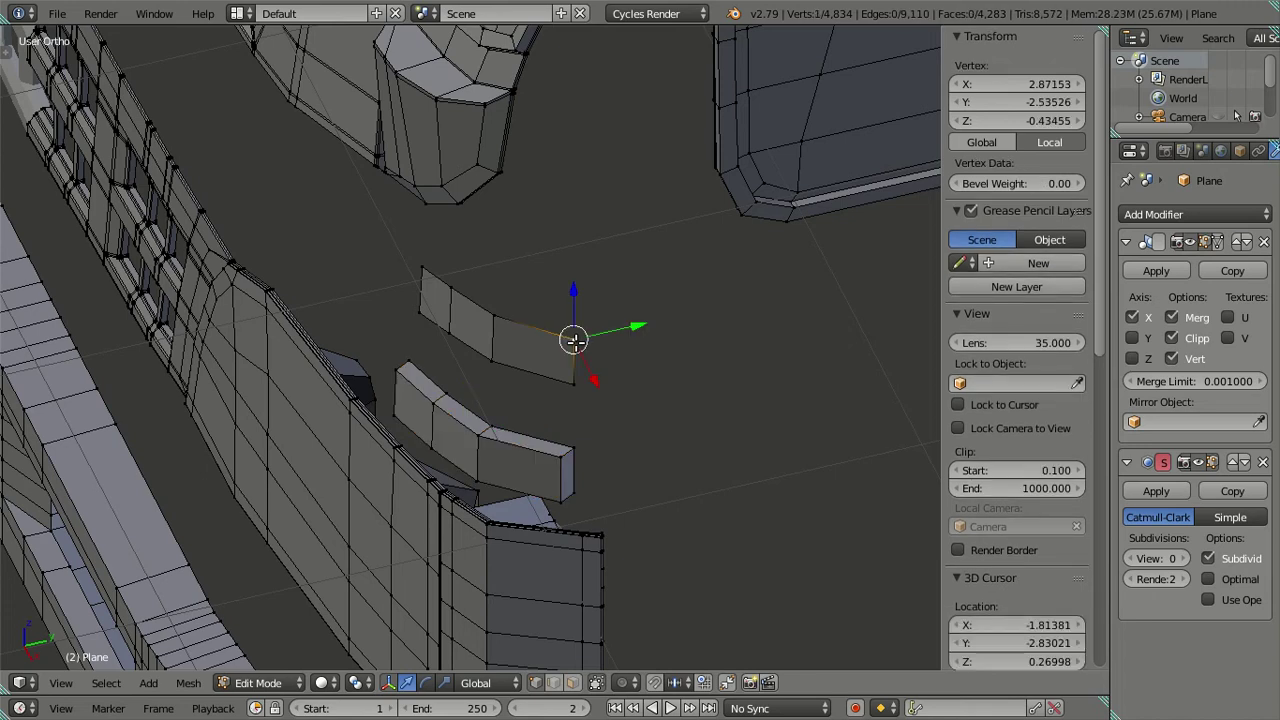
pyautogui.hotkey('ctrl', 'l')
pyautogui.press('e')
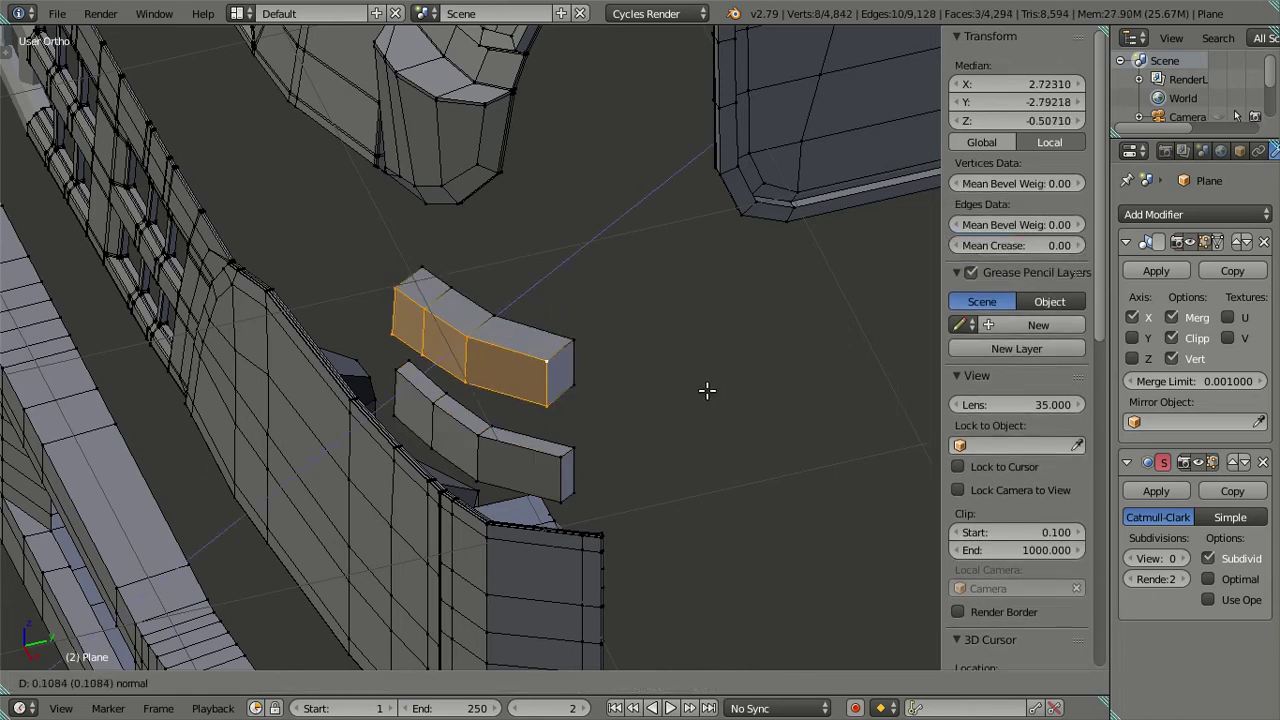
pyautogui.write('0.05')
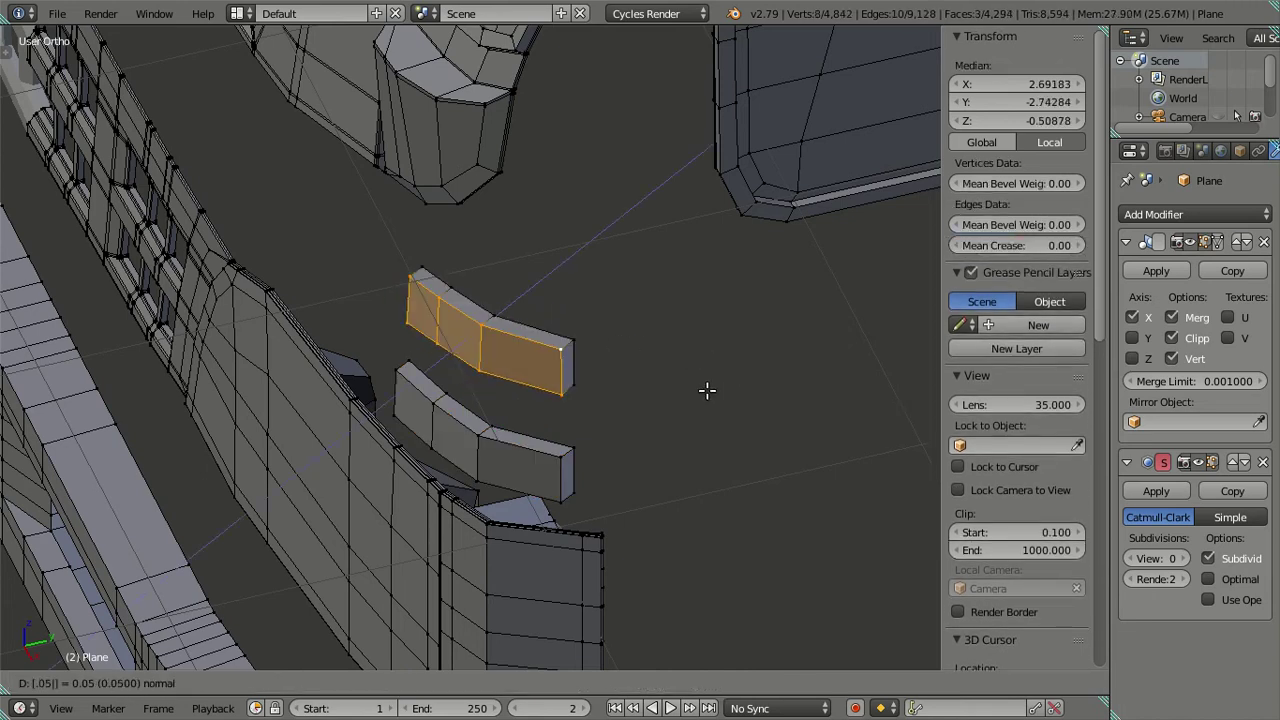
pyautogui.press('Return')
pyautogui.press('a')
# Step: Scale the front faces of the lower and upper handle blocks down to 0.8
pyautogui.moveTo(509, 482); pyautogui.dragTo(523, 417, button='middle')
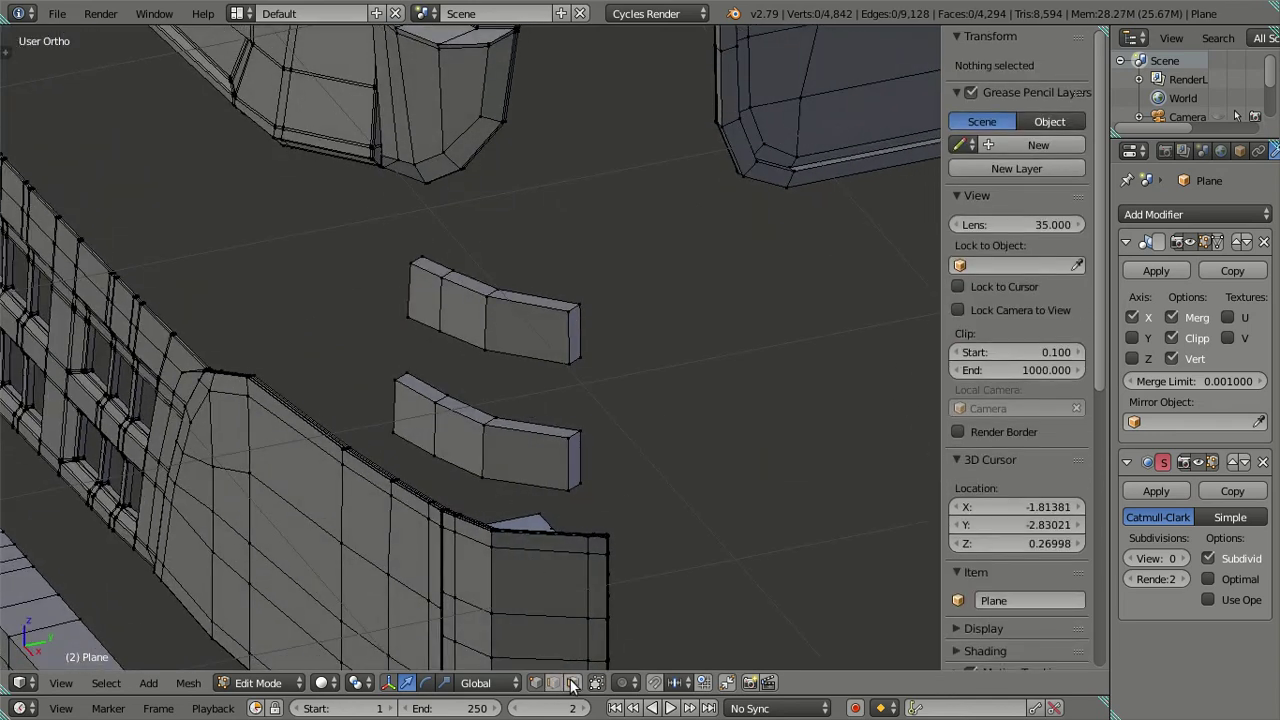
pyautogui.press('l')
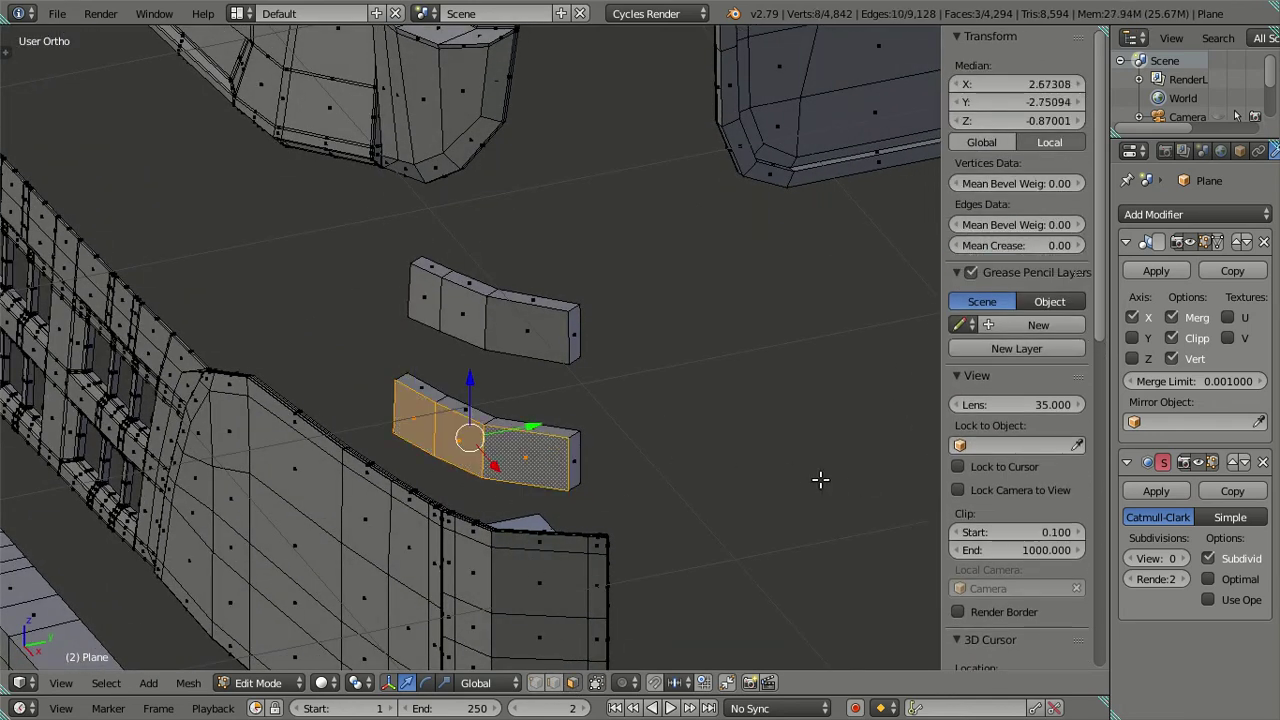
pyautogui.press('s')
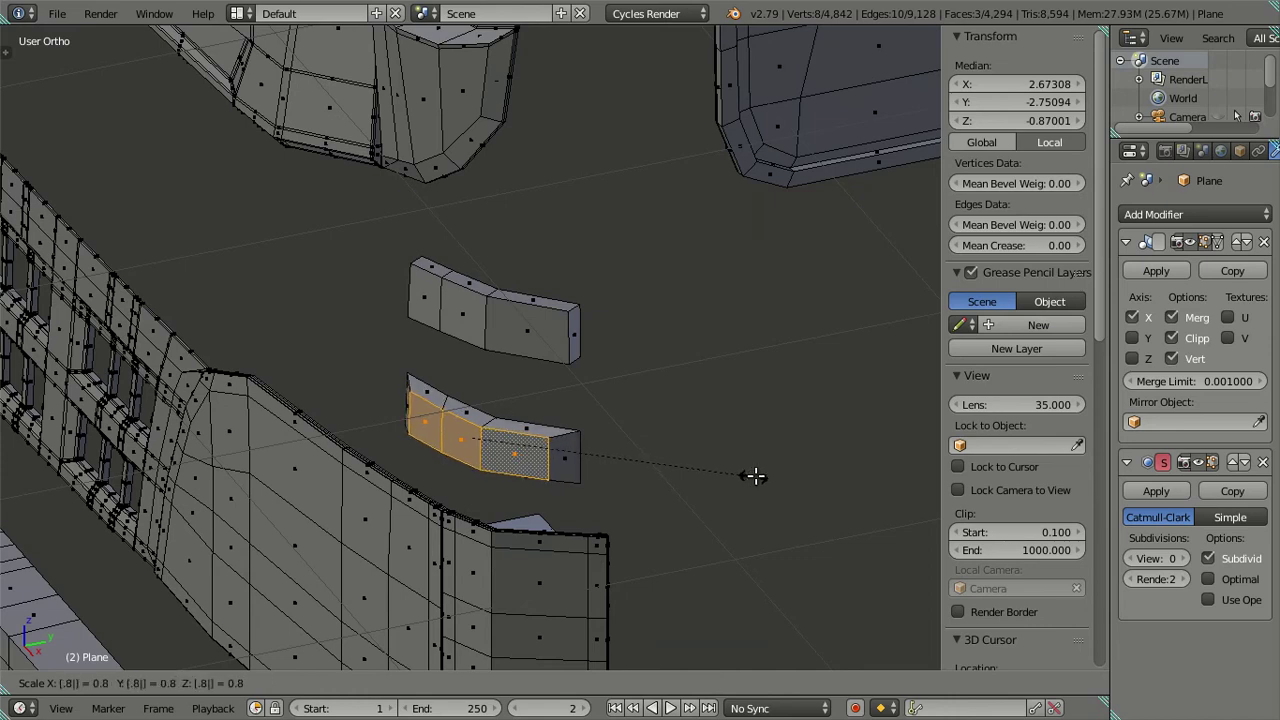
pyautogui.click(750, 475)
pyautogui.rightClick(475, 316)
pyautogui.keyDown('ctrl'); pyautogui.rightClick(428, 306); pyautogui.keyUp('ctrl')
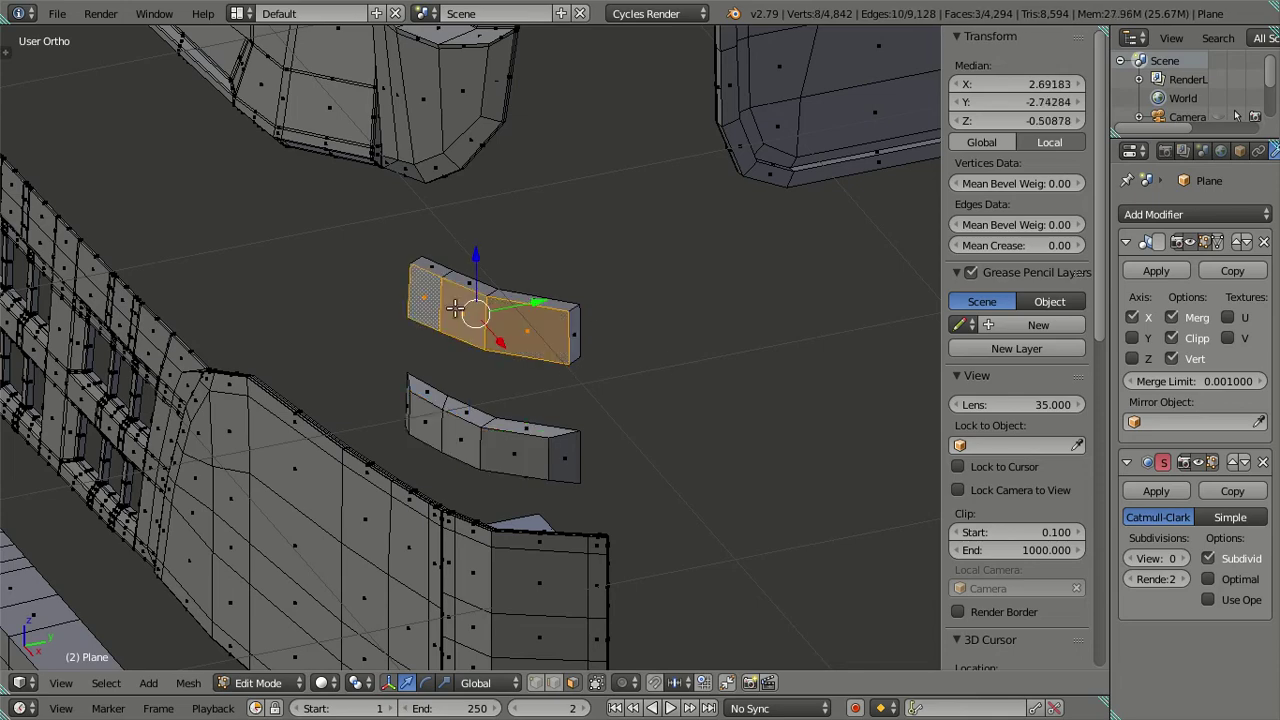
pyautogui.press('s')
pyautogui.press('x')
pyautogui.click(775, 391)
pyautogui.press('a')
pyautogui.moveTo(775, 391)
pyautogui.mouseDown(button='middle')
pyautogui.moveTo(580, 436)
pyautogui.moveTo(657, 391)
pyautogui.mouseUp(button='middle')
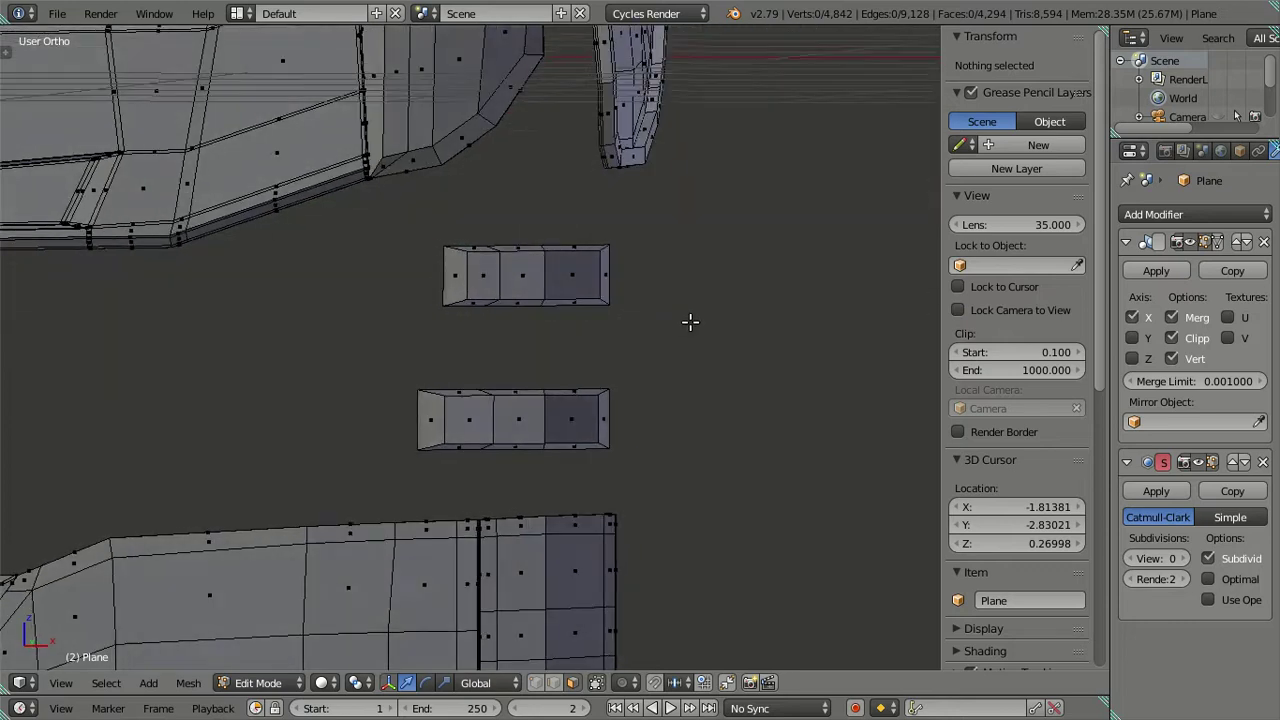
# Step: In solid front view, flatten the lower recess's inner faces along Z
pyautogui.press('KP_1')
pyautogui.press('z')
pyautogui.scroll(1, 544, 458)
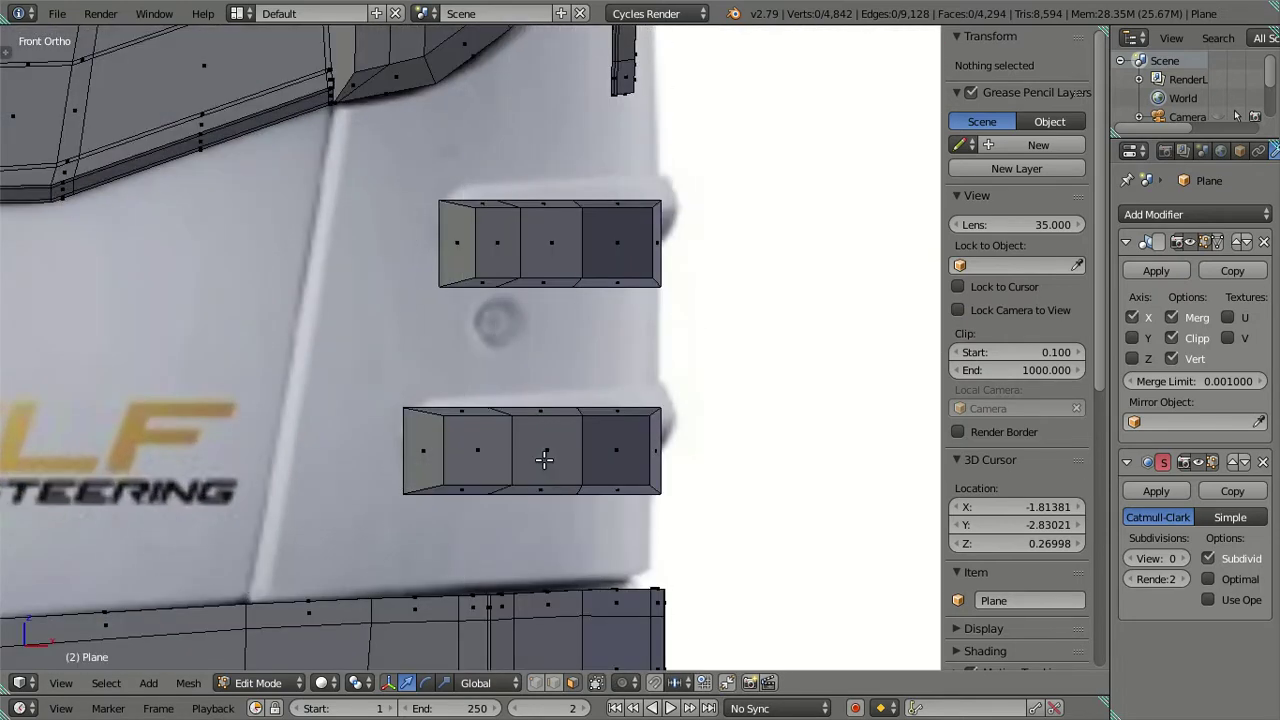
pyautogui.click(472, 452)
pyautogui.keyDown('shift'); pyautogui.click(614, 449); pyautogui.keyUp('shift')
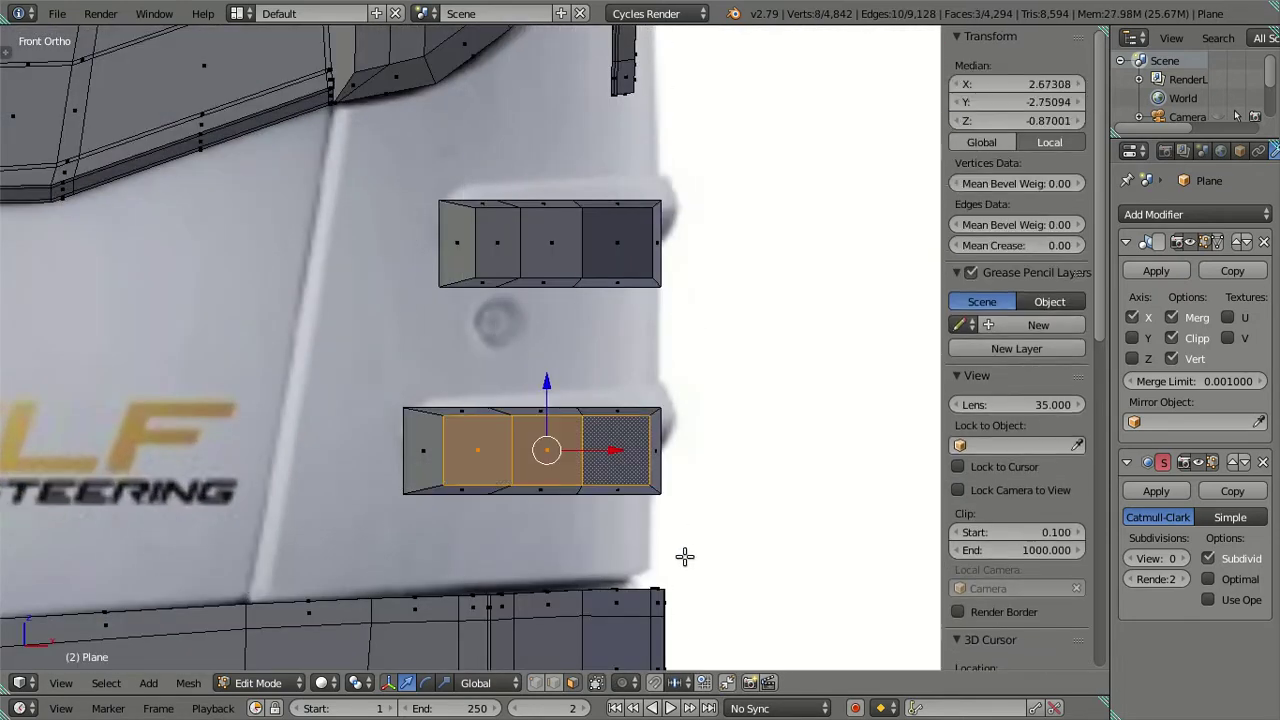
pyautogui.press('s')
pyautogui.press('z')
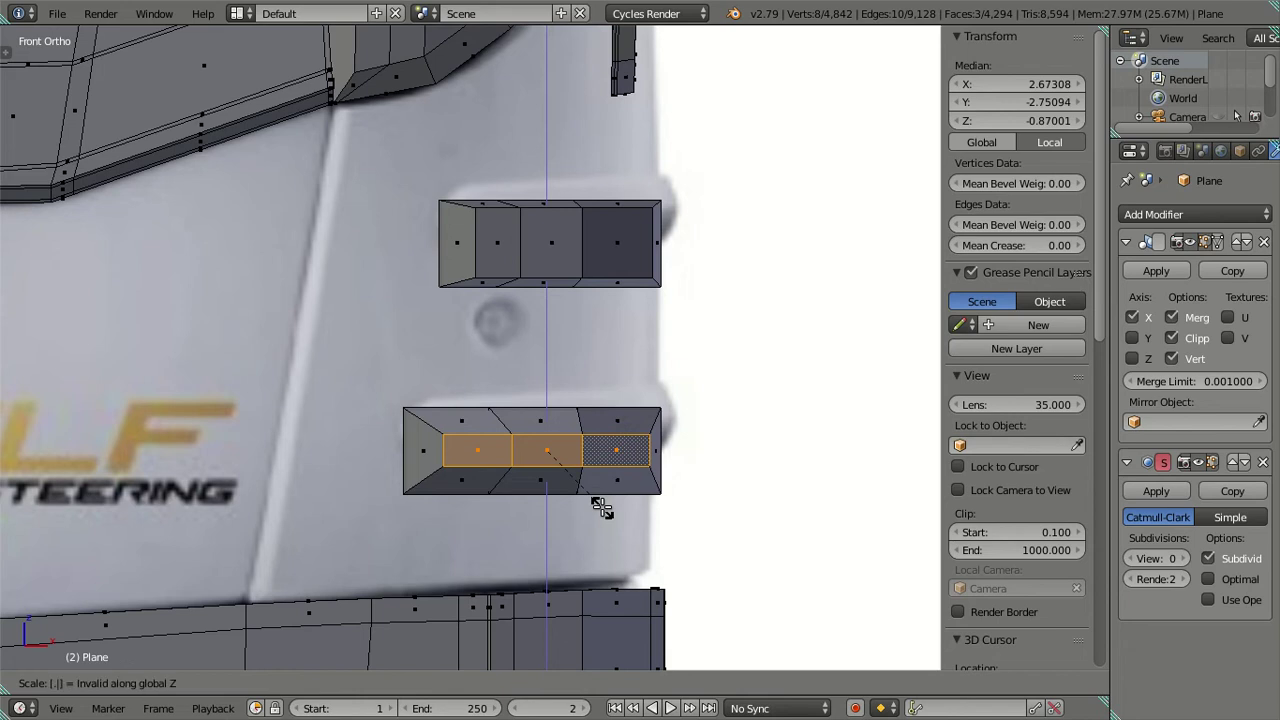
pyautogui.press('Return')
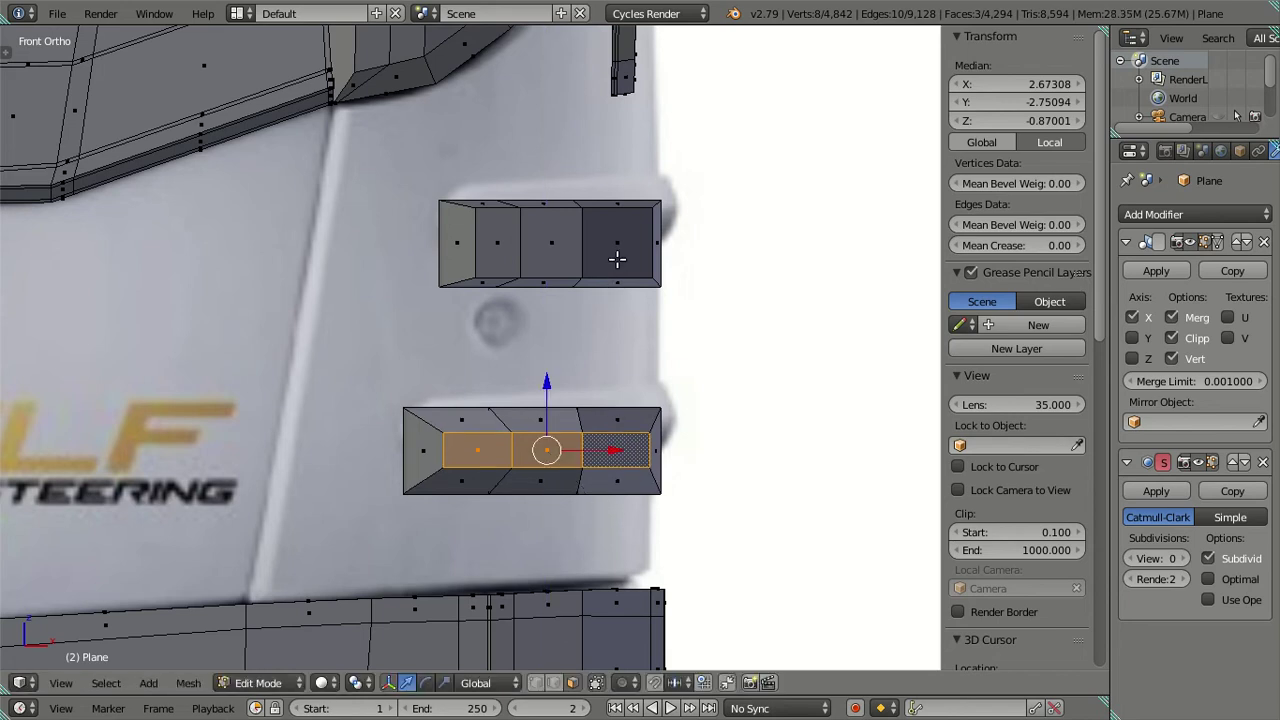
# Step: Flatten the three inner faces of the upper recess along Z
pyautogui.click(614, 243)
pyautogui.keyDown('shift'); pyautogui.click(552, 243); pyautogui.keyUp('shift')
pyautogui.keyDown('shift'); pyautogui.click(497, 243); pyautogui.keyUp('shift')
pyautogui.press('s')
pyautogui.press('z')
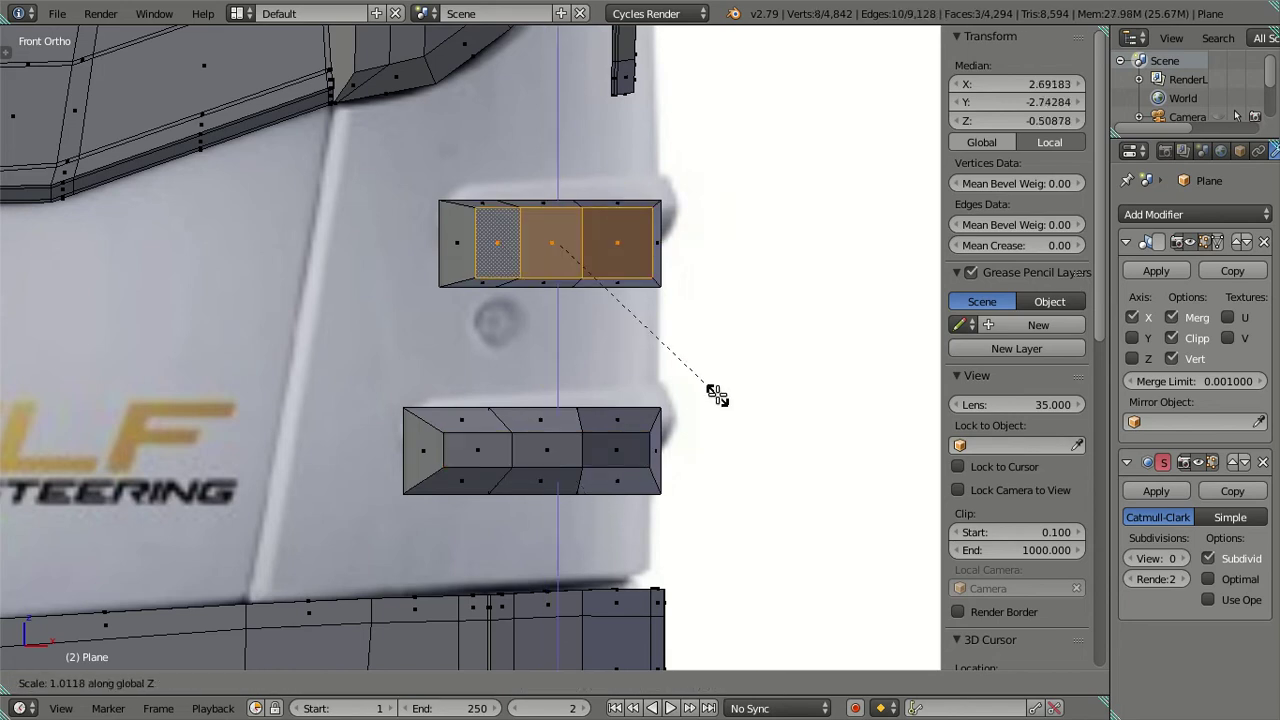
pyautogui.press('Escape')
pyautogui.press('a')
# Step: Delete the lower and upper handle face strips, then return to Object Mode
pyautogui.moveTo(691, 360)
pyautogui.mouseDown(button='middle')
pyautogui.moveTo(540, 360)
pyautogui.moveTo(457, 434)
pyautogui.moveTo(394, 380)
pyautogui.moveTo(519, 424)
pyautogui.moveTo(486, 377)
pyautogui.moveTo(349, 349)
pyautogui.moveTo(277, 354)
pyautogui.moveTo(315, 446)
pyautogui.mouseUp(button='middle')
pyautogui.rightClick(315, 446)
pyautogui.press('l')
pyautogui.press('x')
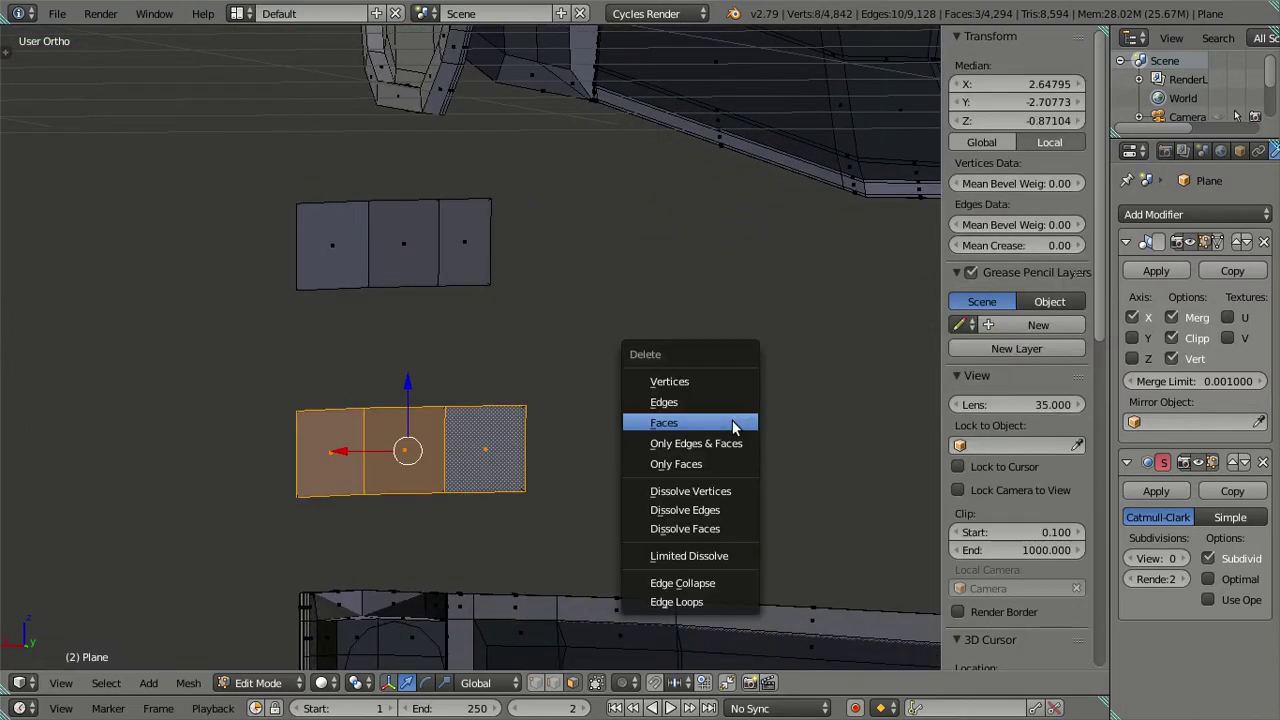
pyautogui.click(722, 425)
pyautogui.rightClick(340, 243)
pyautogui.press('l')
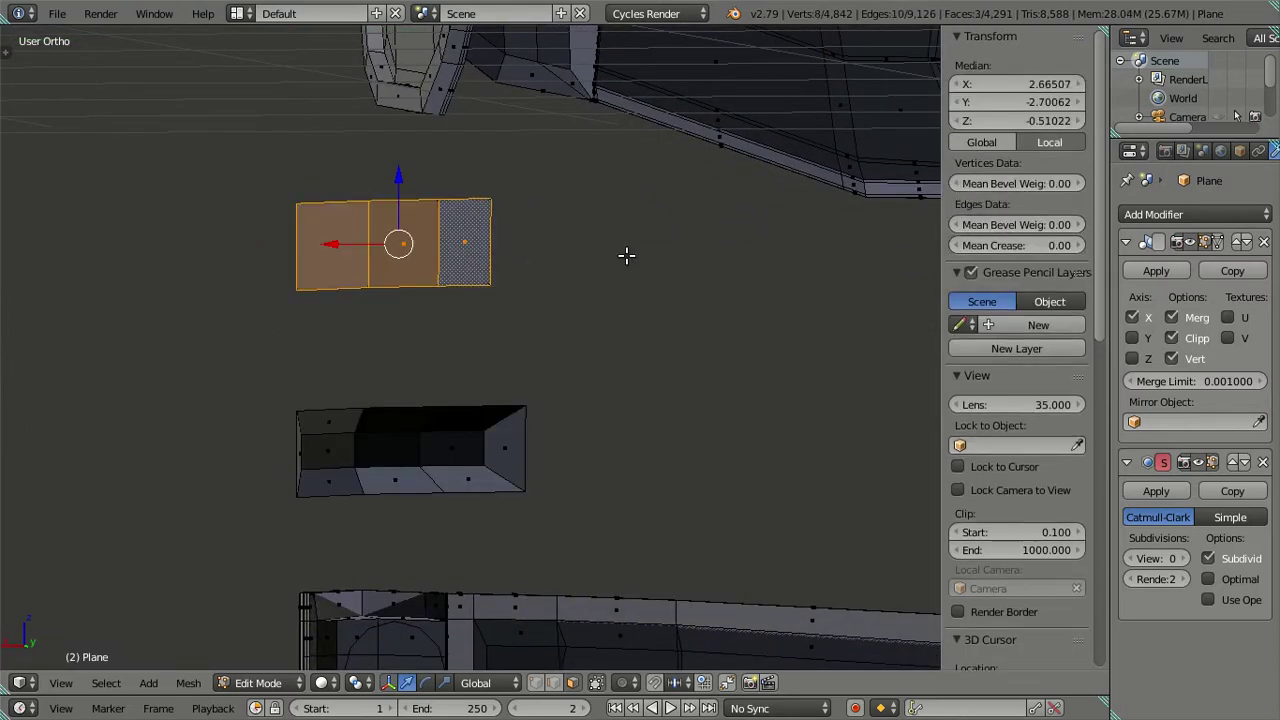
pyautogui.press('x')
pyautogui.click(597, 250)
pyautogui.press('Tab')
pyautogui.moveTo(597, 249)
pyautogui.mouseDown(button='middle')
pyautogui.moveTo(474, 294)
pyautogui.moveTo(703, 346)
pyautogui.moveTo(745, 451)
pyautogui.moveTo(777, 471)
pyautogui.moveTo(810, 390)
pyautogui.mouseUp(button='middle')
# Step: Check subdivision View level 2 in front and right wireframe views, then reset to 0 and re-enter Edit Mode
pyautogui.click(1184, 558)
pyautogui.click(1184, 558)
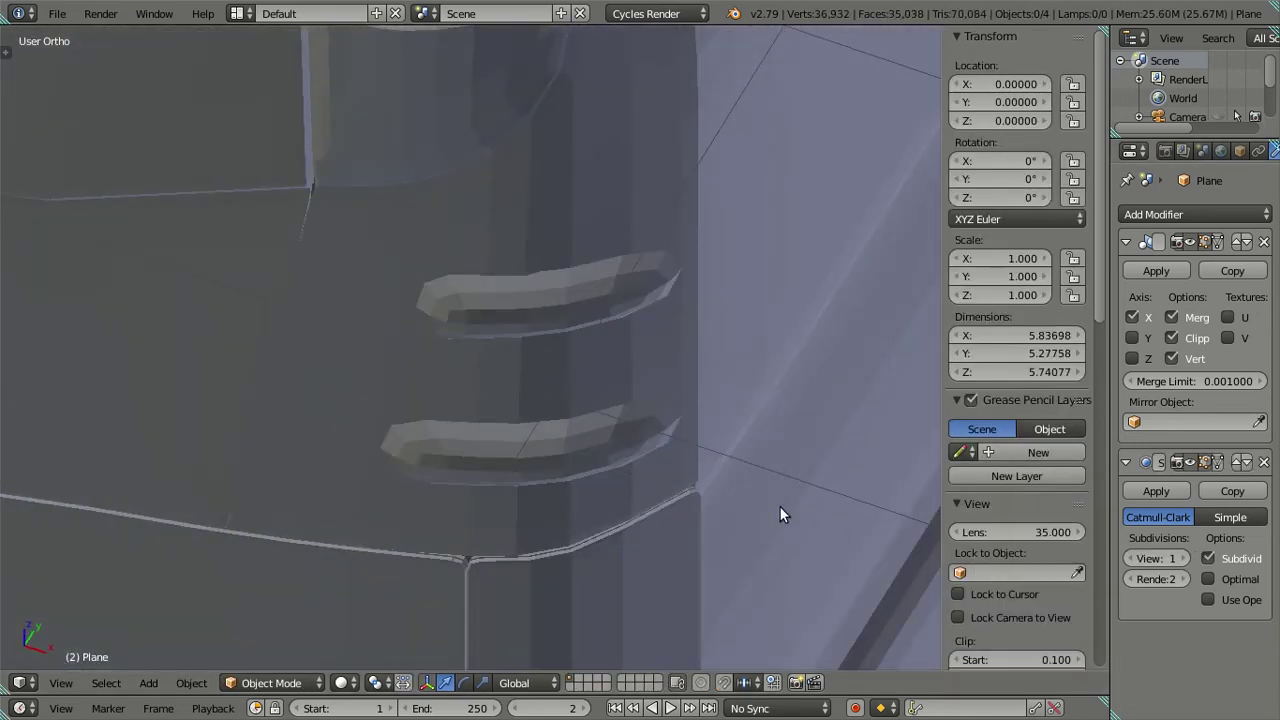
pyautogui.press('KP_1')
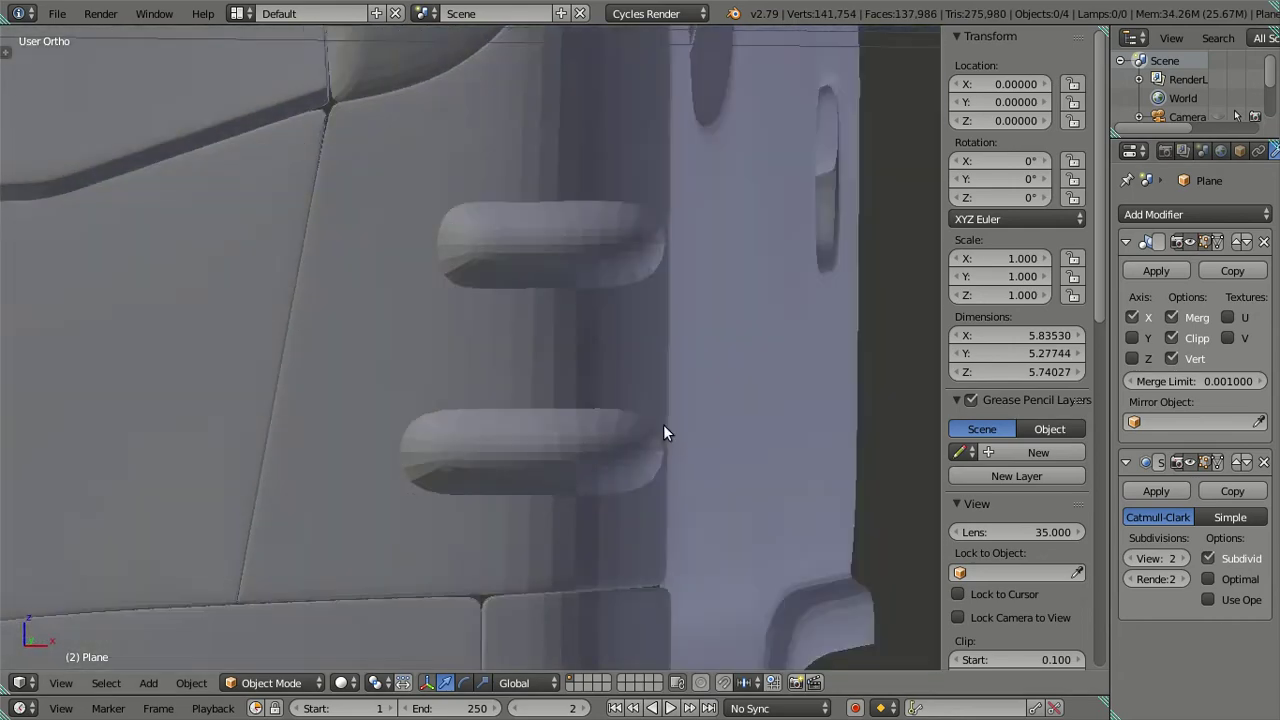
pyautogui.press('z')
pyautogui.press('KP_3')
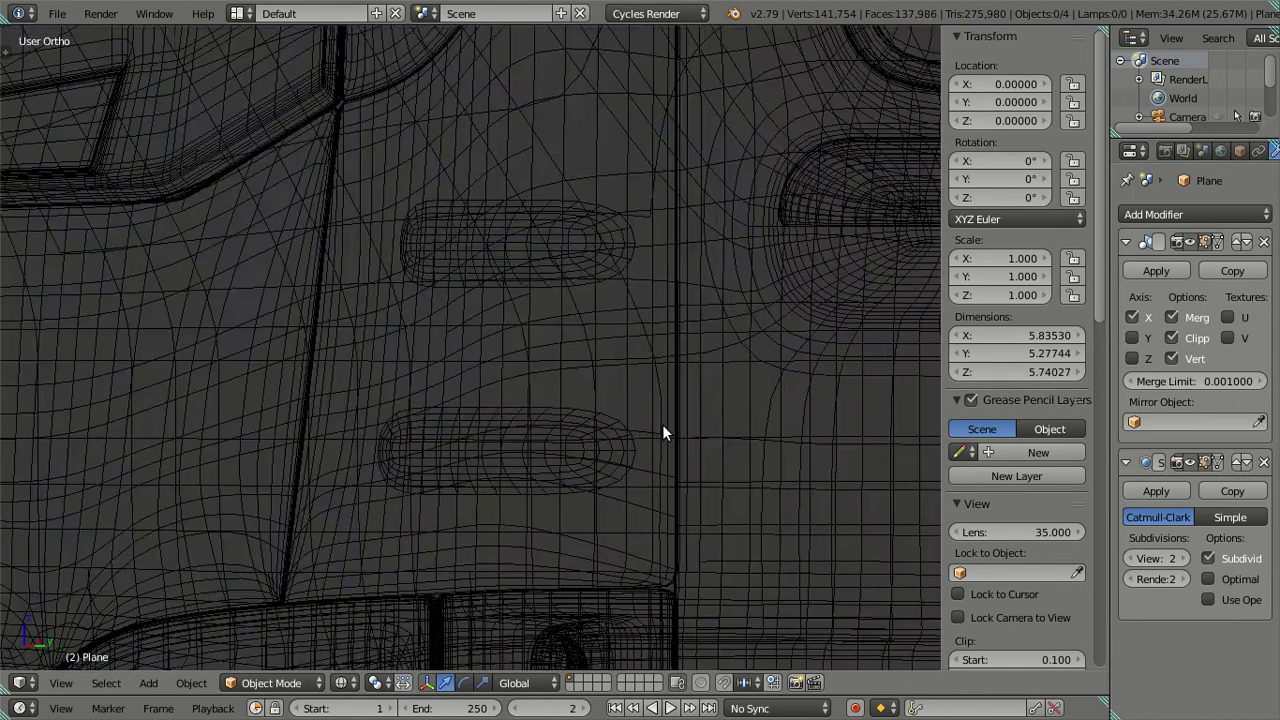
pyautogui.click(1131, 558)
pyautogui.click(1131, 558)
pyautogui.press('z')
pyautogui.press('Tab')
pyautogui.moveTo(474, 331)
pyautogui.mouseDown(button='middle')
pyautogui.moveTo(540, 374)
pyautogui.moveTo(563, 353)
pyautogui.mouseUp(button='middle')
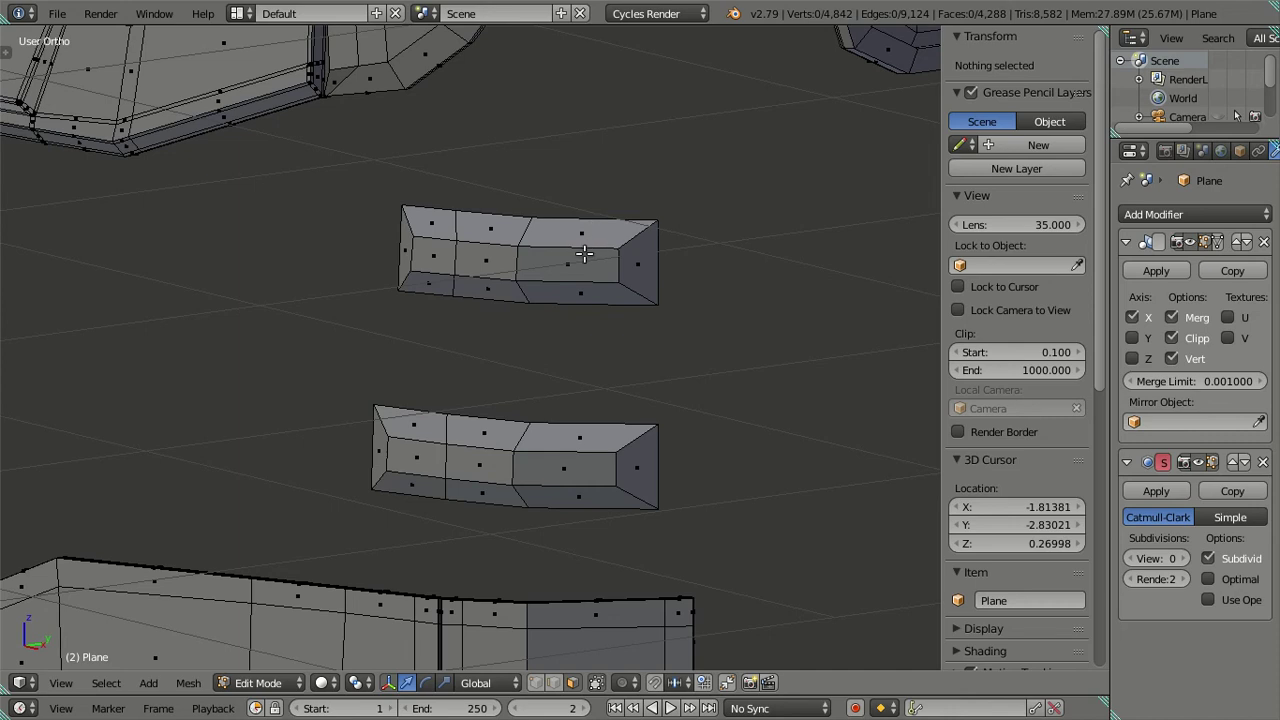
# Step: Add a centered loop cut and four more loops on the upper block, then dissolve the four loops
pyautogui.hotkey('ctrl', 'r')
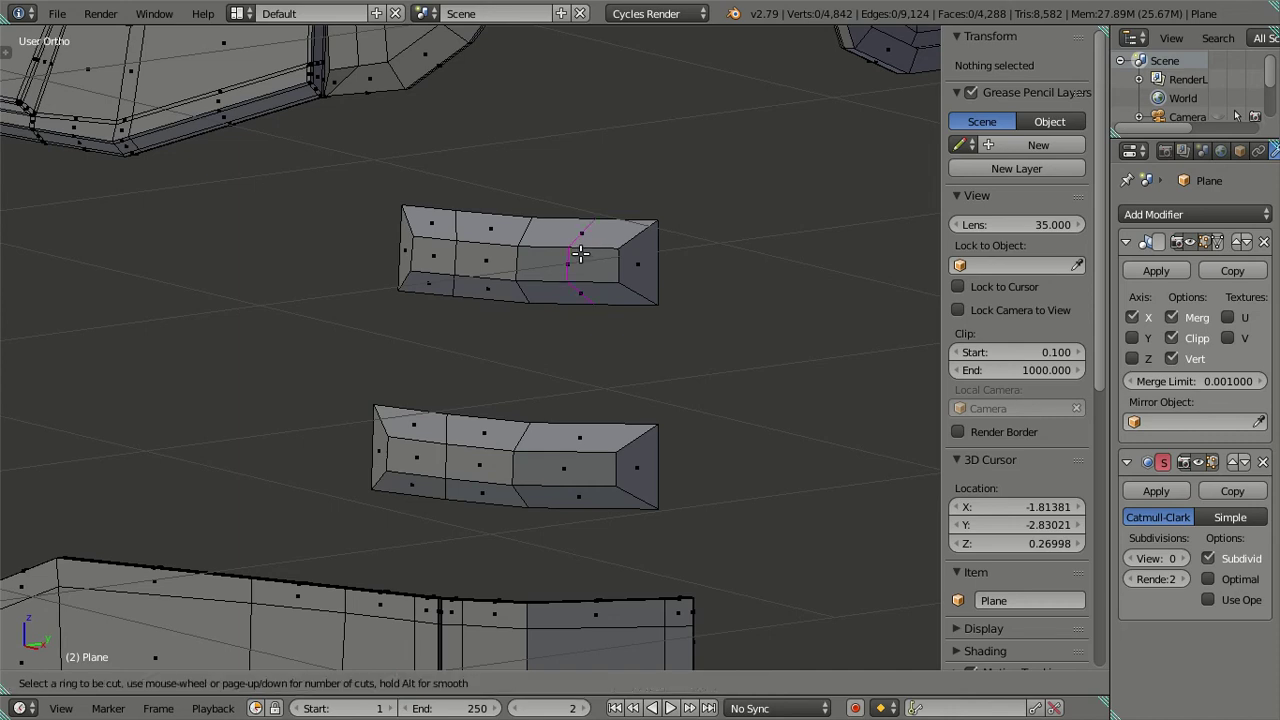
pyautogui.click(581, 254)
pyautogui.rightClick(581, 254)
pyautogui.scroll(2, 581, 254)
pyautogui.moveTo(580, 251)
pyautogui.mouseDown(button='middle')
pyautogui.moveTo(517, 280)
pyautogui.moveTo(531, 259)
pyautogui.mouseUp(button='middle')
pyautogui.scroll(2, 531, 259)
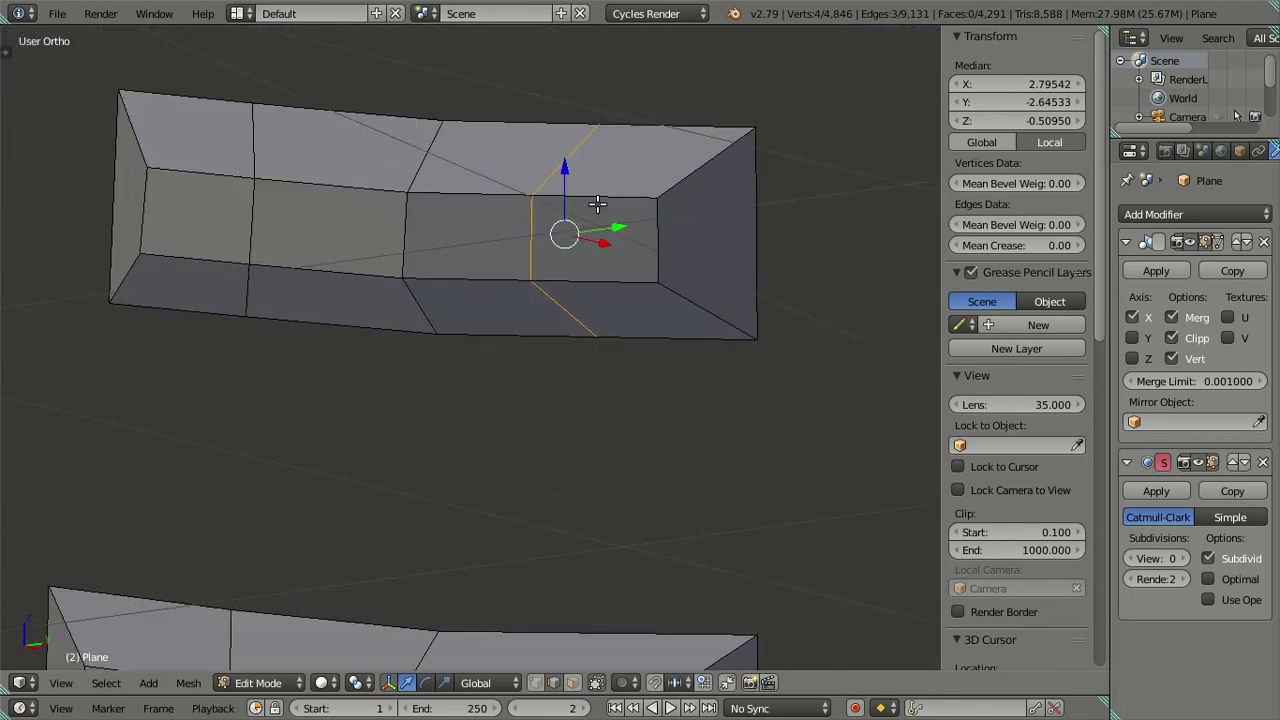
pyautogui.hotkey('ctrl', 'r')
pyautogui.press('4')
pyautogui.click(597, 204)
pyautogui.rightClick(625, 187)
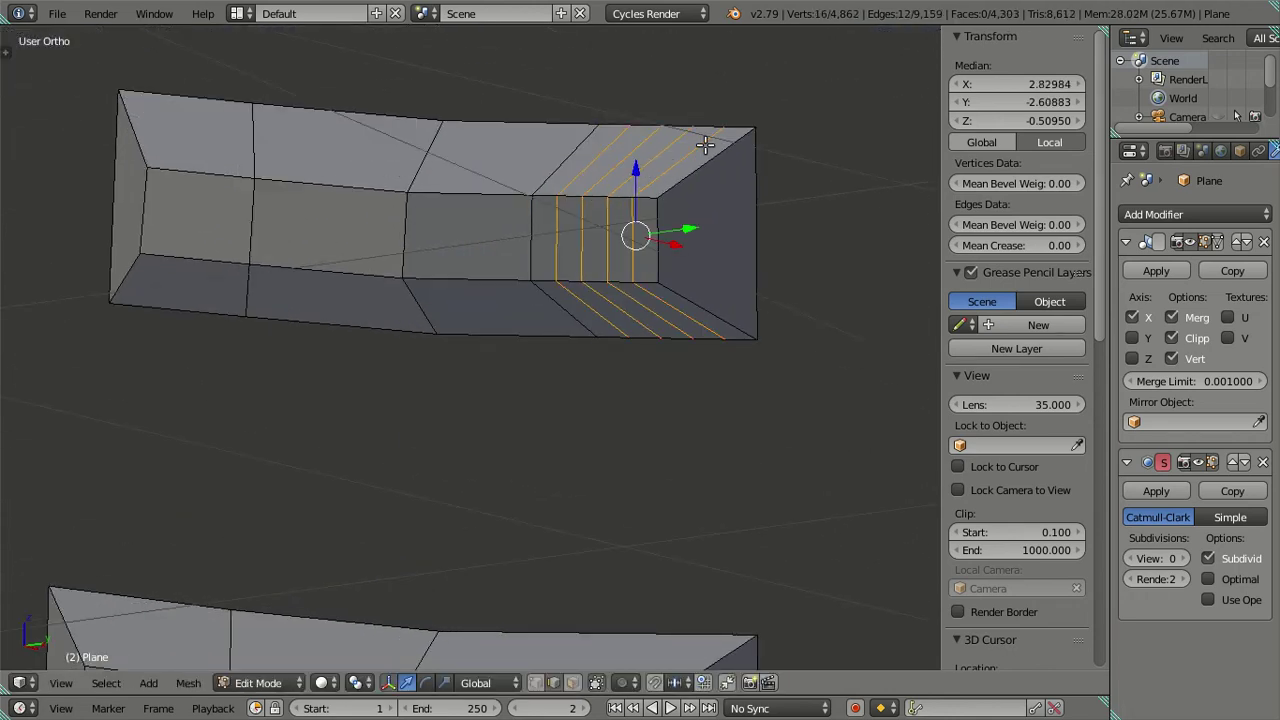
pyautogui.press('x')
pyautogui.click(788, 299)
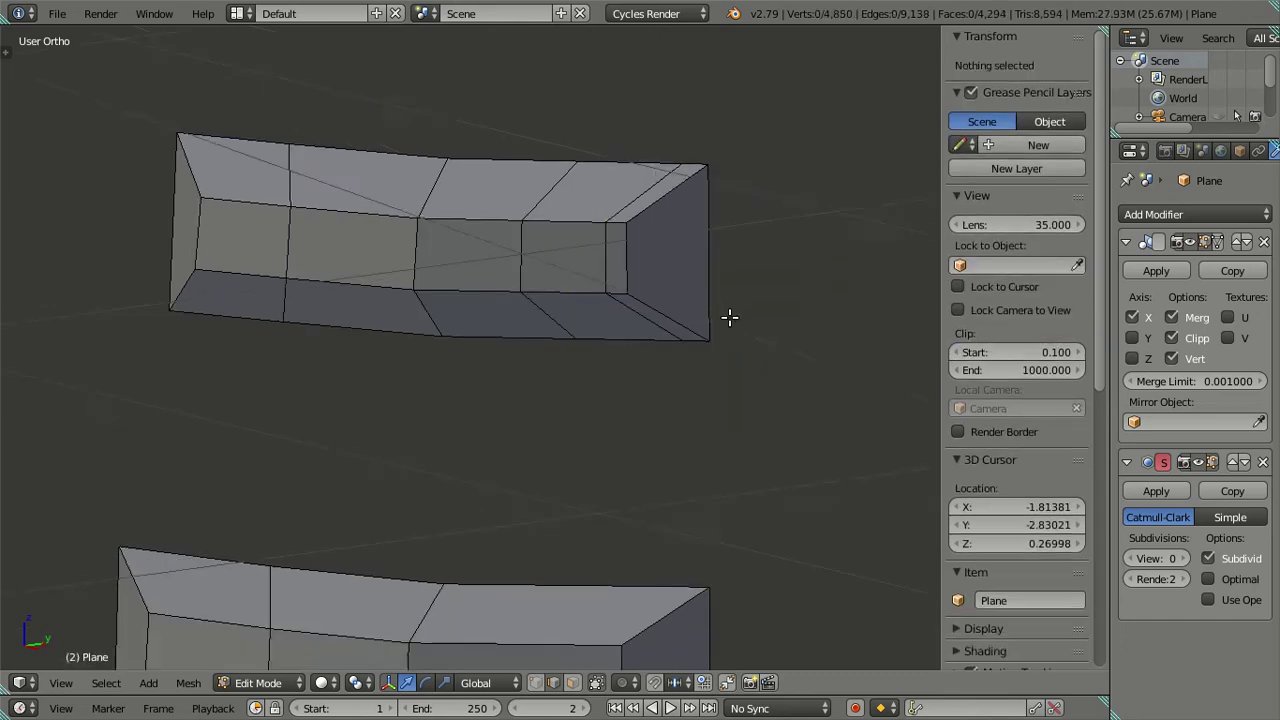
# Step: Add a centered loop cut and extra loops near the lower block's end, then dissolve the extra loops
pyautogui.keyDown('shift'); pyautogui.moveTo(729, 317); pyautogui.dragTo(729, 467, button='middle'); pyautogui.keyUp('shift')
pyautogui.hotkey('ctrl', 'r')
pyautogui.click(564, 362)
pyautogui.rightClick(564, 362)
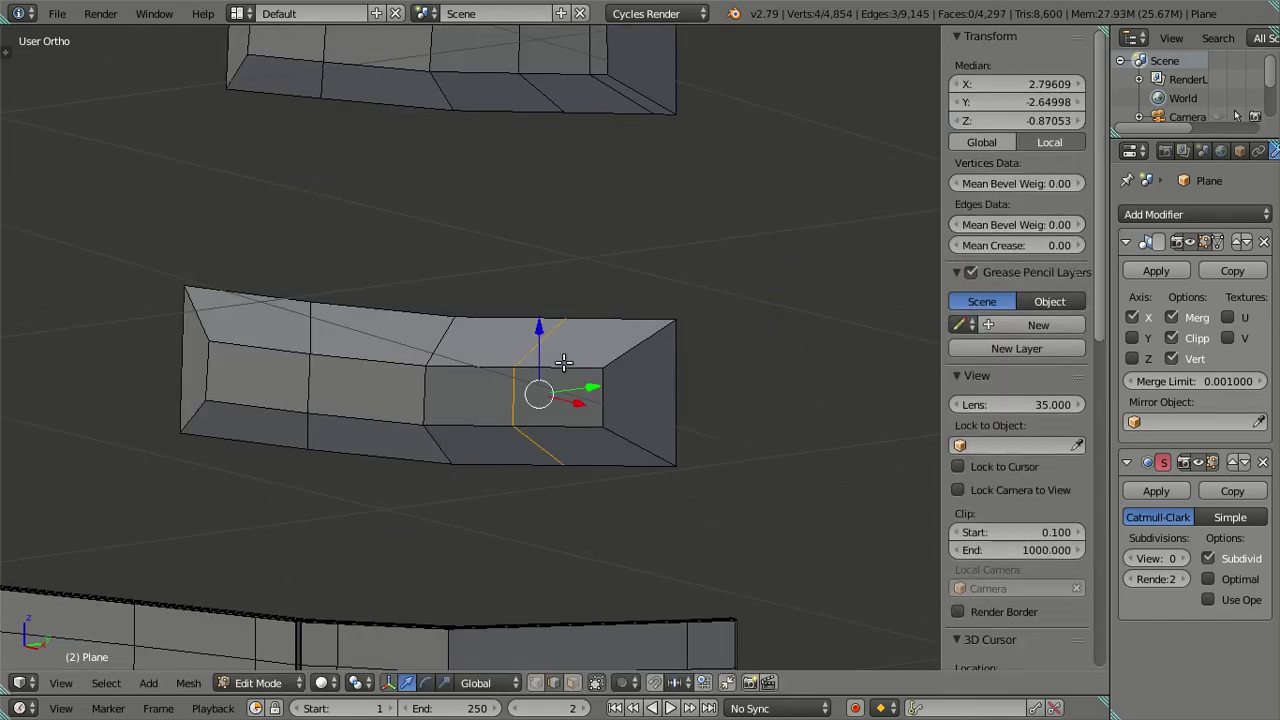
pyautogui.hotkey('ctrl', 'r')
pyautogui.scroll(3, 566, 370)
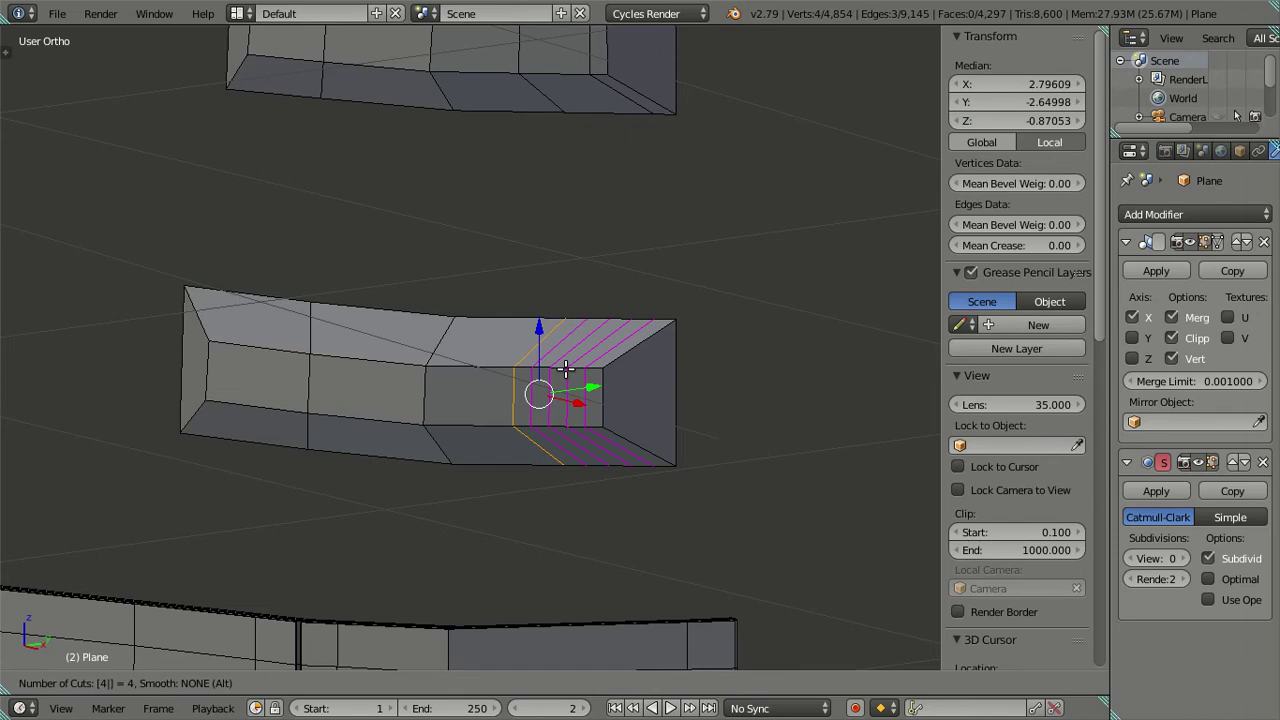
pyautogui.click(566, 370)
pyautogui.rightClick(566, 370)
pyautogui.scroll(3, 606, 372)
pyautogui.press('x')
pyautogui.click(761, 367)
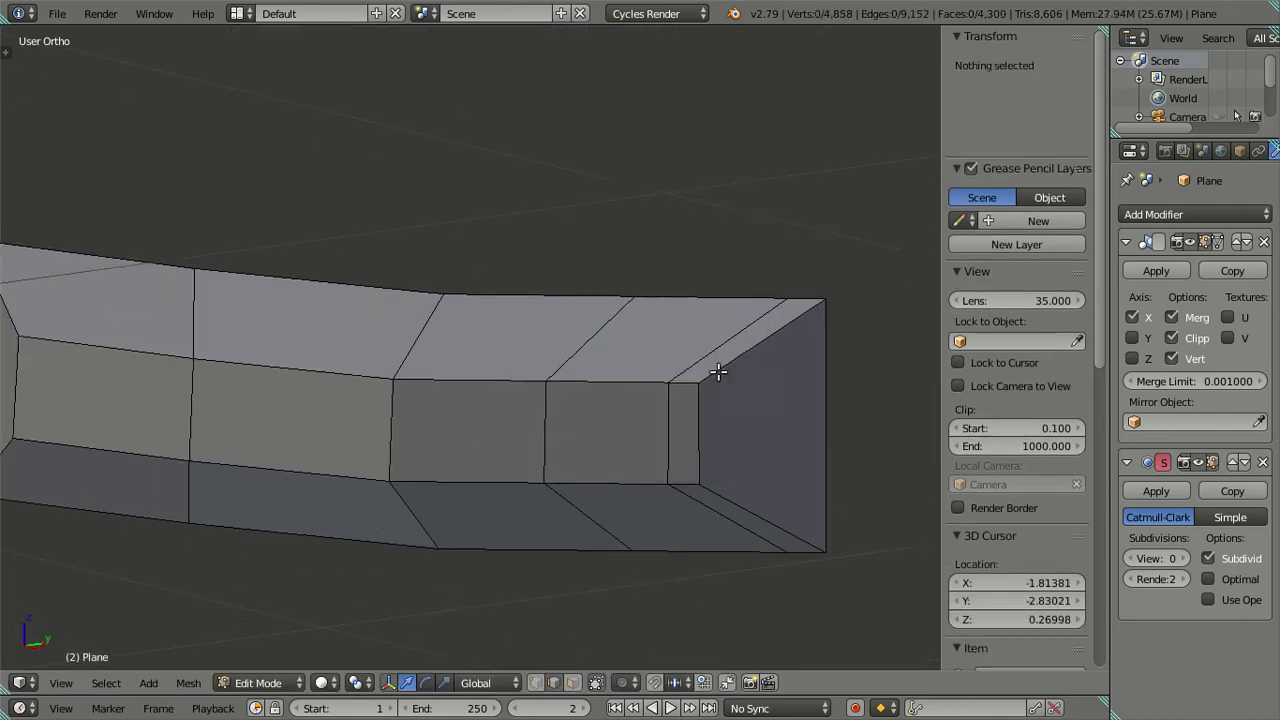
pyautogui.scroll(-4, 367, 567)
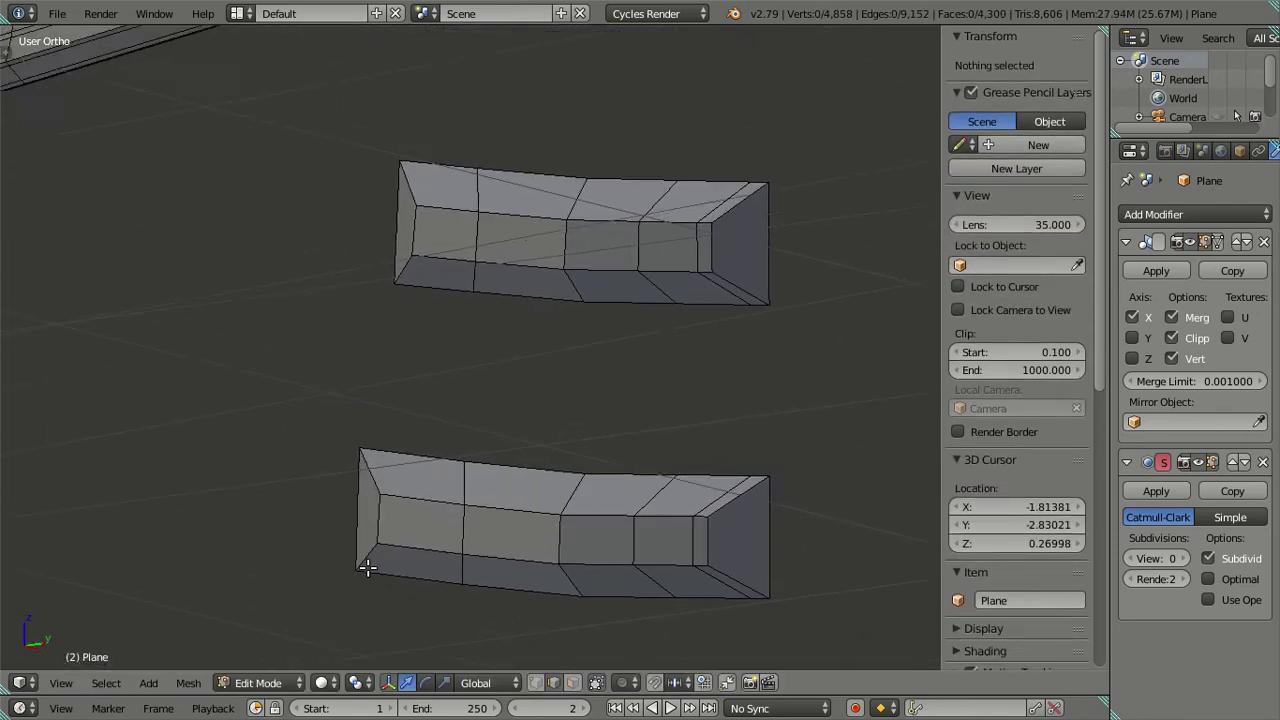
# Step: Add centered loop cuts to both blocks, undoing a multi-loop cut on the lower block's left end
pyautogui.keyDown('shift'); pyautogui.moveTo(367, 567); pyautogui.dragTo(378, 591, button='middle'); pyautogui.keyUp('shift')
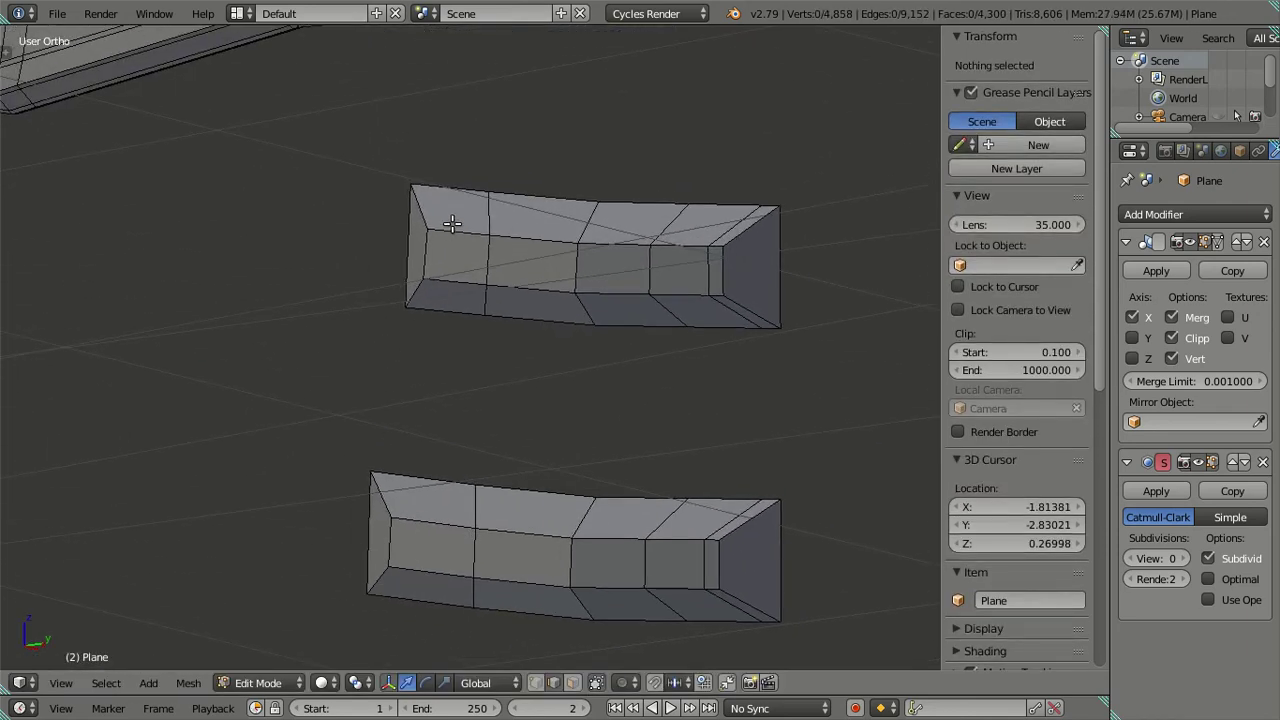
pyautogui.hotkey('ctrl', 'r')
pyautogui.click(445, 245)
pyautogui.rightClick(443, 409)
pyautogui.hotkey('ctrl', 'r')
pyautogui.click(429, 514)
pyautogui.rightClick(402, 517)
pyautogui.hotkey('ctrl', 'r')
pyautogui.scroll(3, 402, 517)
pyautogui.click(402, 517)
pyautogui.rightClick(402, 517)
pyautogui.hotkey('ctrl', 'z')
# Step: Add three loops at the lower block's left end and dissolve them
pyautogui.hotkey('ctrl', 'r')
pyautogui.scroll(2, 411, 522)
pyautogui.click(410, 522)
pyautogui.rightClick(408, 522)
pyautogui.press('x')
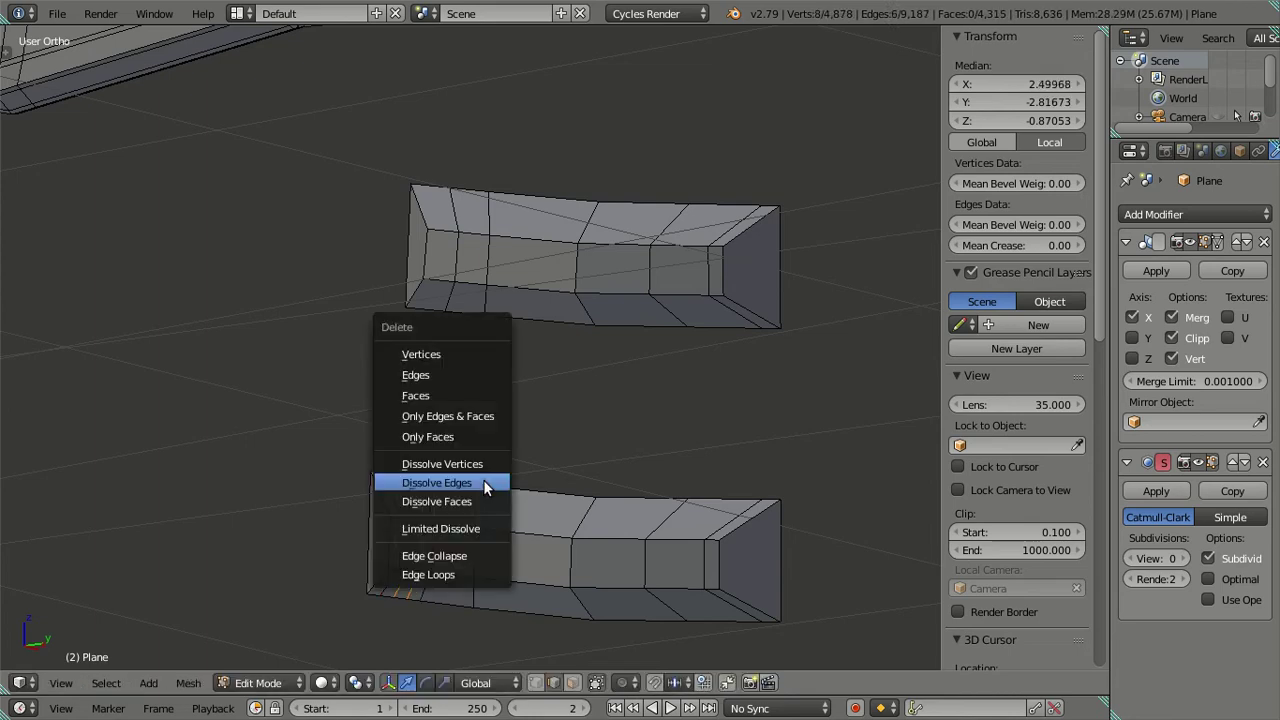
pyautogui.click(440, 486)
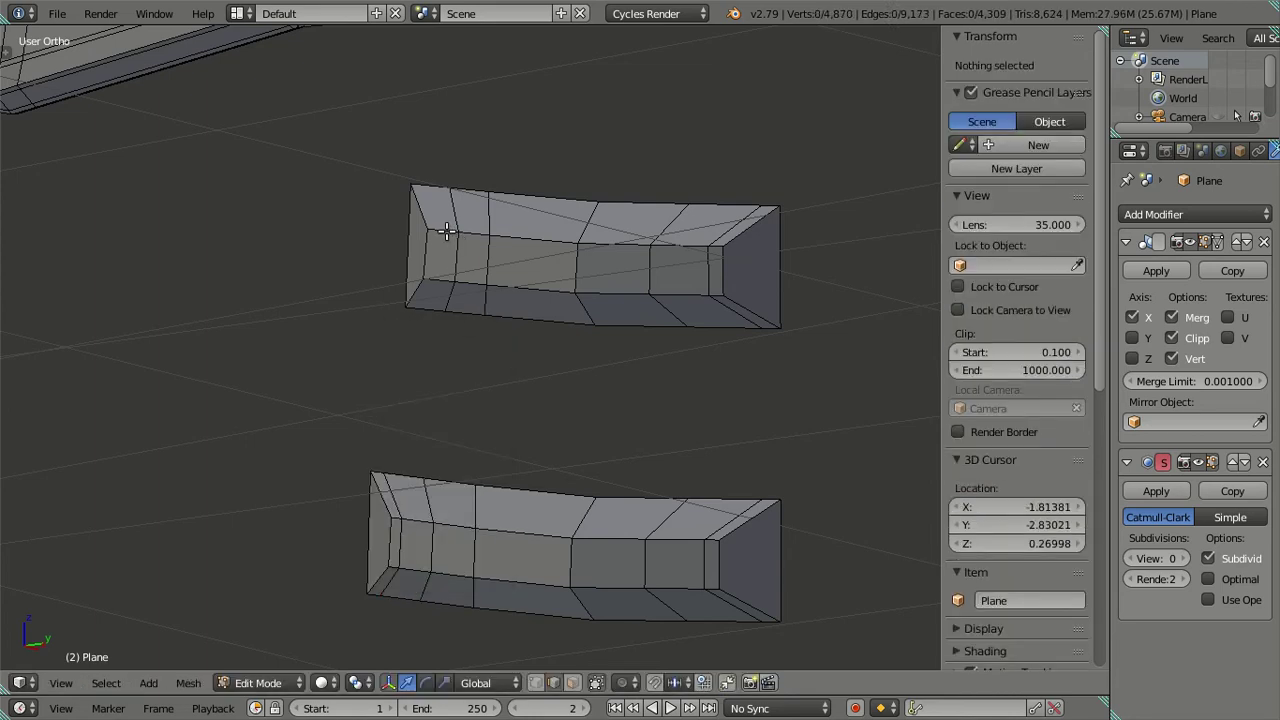
# Step: Add two loops at the upper block's left end and dissolve them, after undoing a three-loop cut
pyautogui.hotkey('ctrl', 'r')
pyautogui.scroll(2, 440, 220)
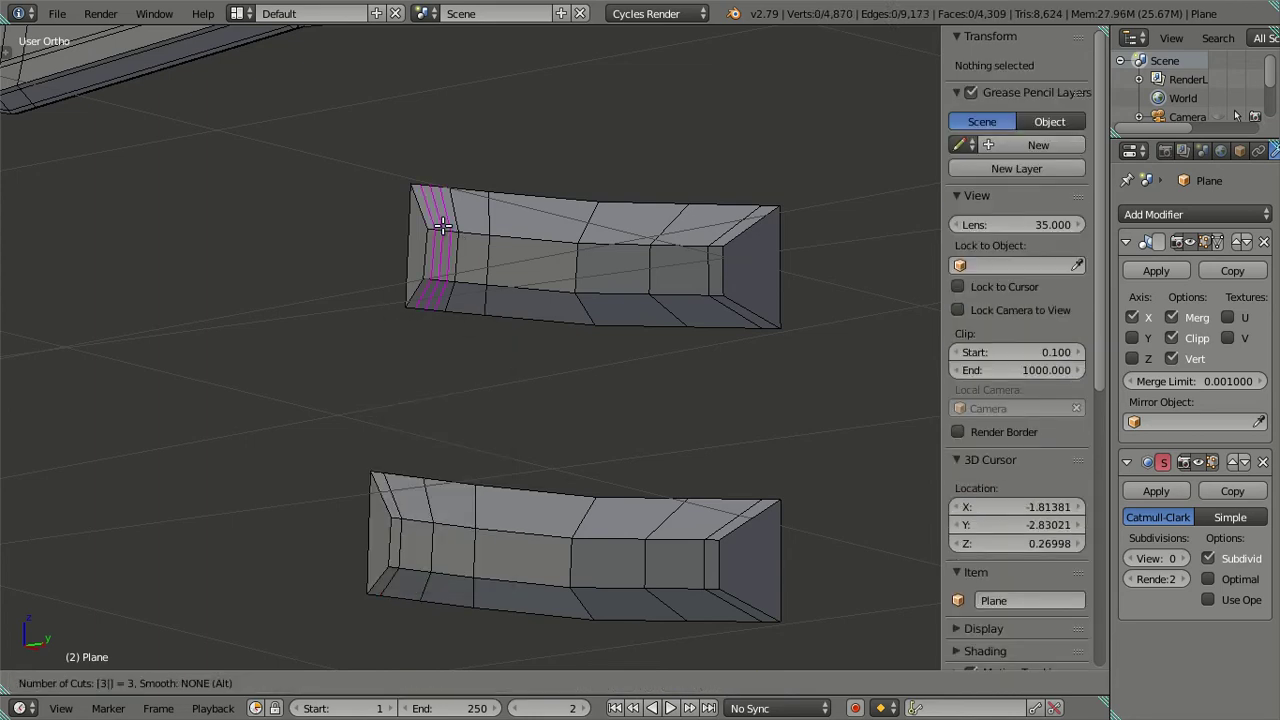
pyautogui.click(436, 208)
pyautogui.rightClick(436, 208)
pyautogui.hotkey('ctrl', 'z')
pyautogui.hotkey('ctrl', 'r')
pyautogui.scroll(-1, 430, 228)
pyautogui.click(440, 230)
pyautogui.rightClick(443, 232)
pyautogui.press('x')
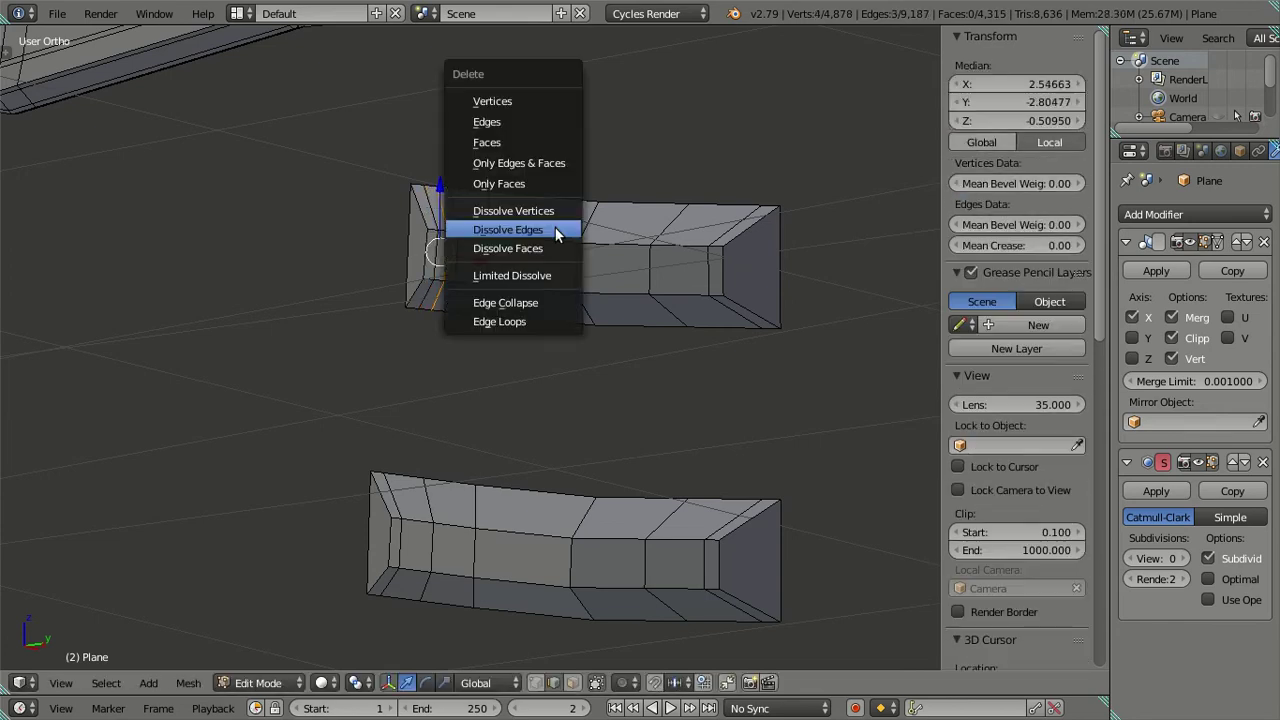
pyautogui.click(555, 230)
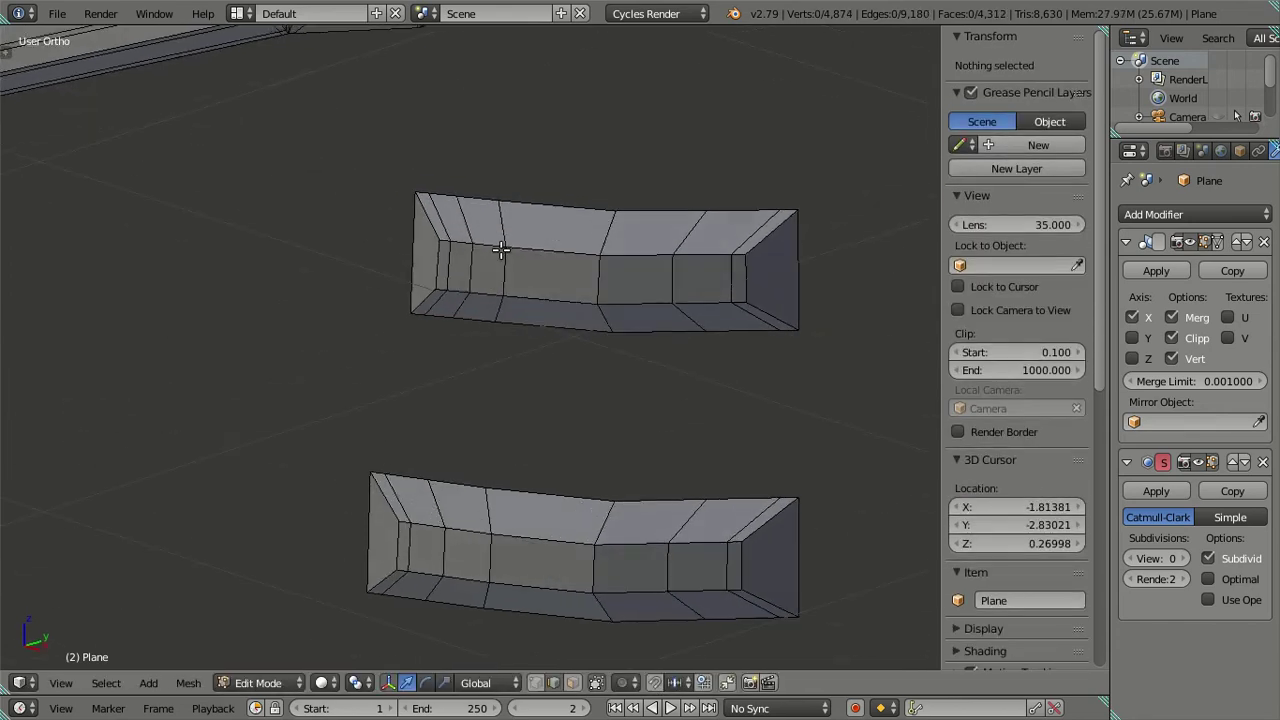
# Step: Merge the top edge at the lower piece's right end into a single vertex
pyautogui.scroll(1, 548, 598)
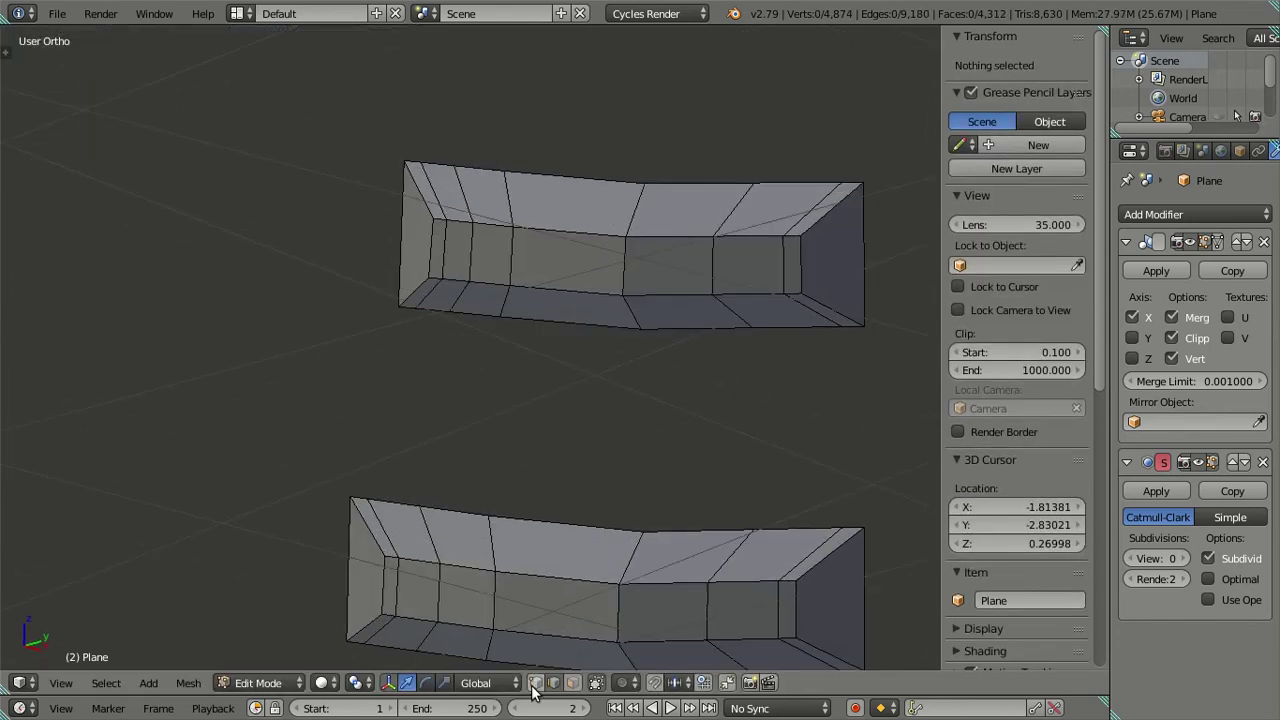
pyautogui.keyDown('shift'); pyautogui.moveTo(533, 692); pyautogui.dragTo(357, 345, button='middle'); pyautogui.keyUp('shift')
pyautogui.scroll(3, 443, 345)
pyautogui.rightClick(520, 332)
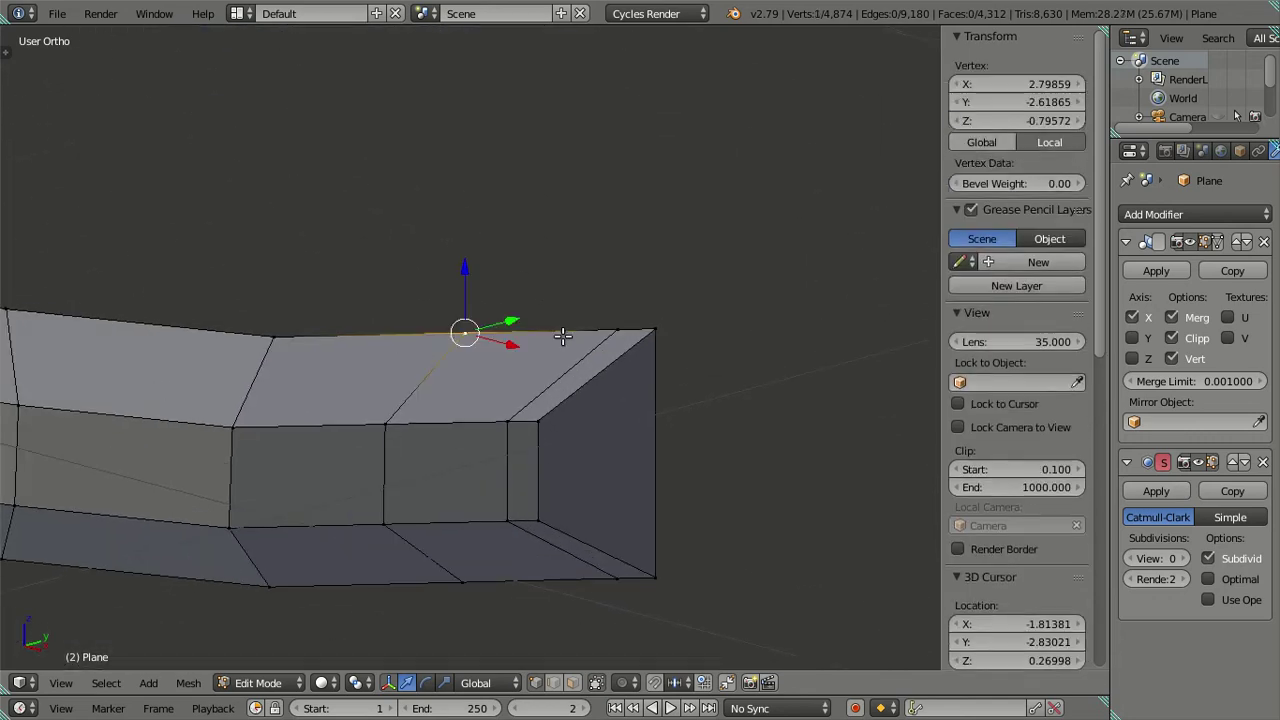
pyautogui.hotkey('alt', 'm')
pyautogui.click(620, 337)
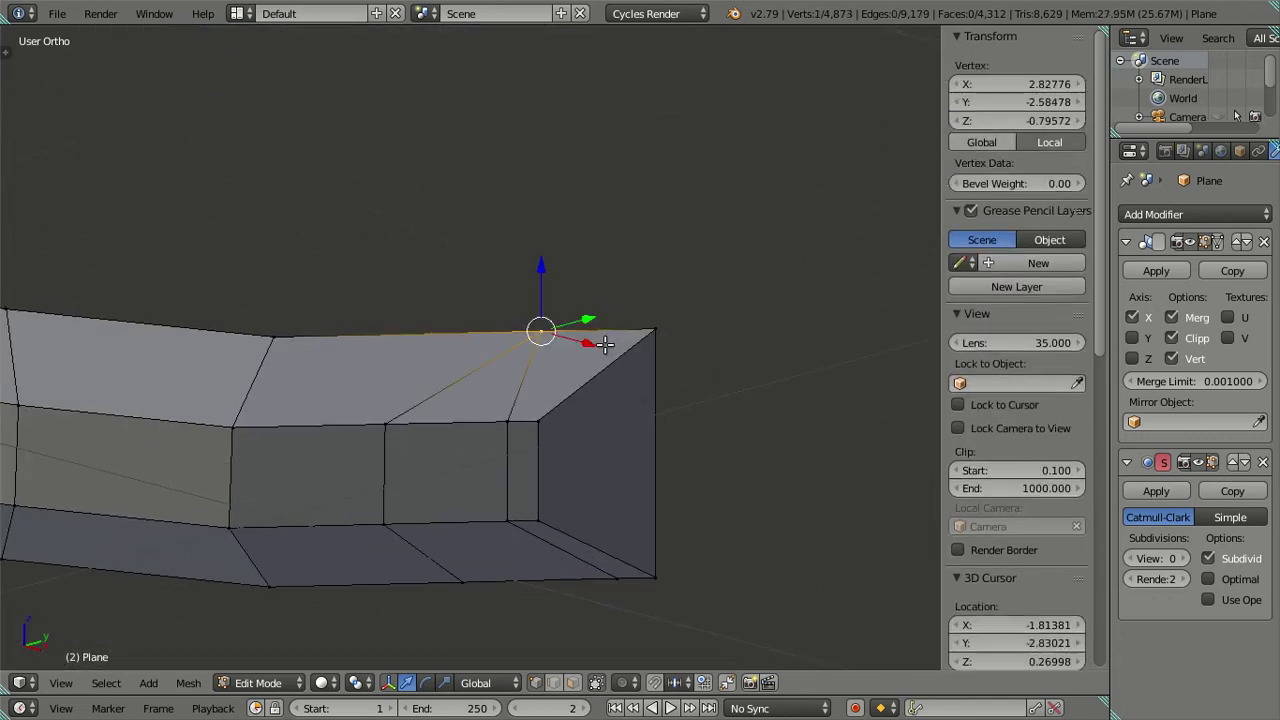
pyautogui.hotkey('alt', 'm')
pyautogui.click(663, 334)
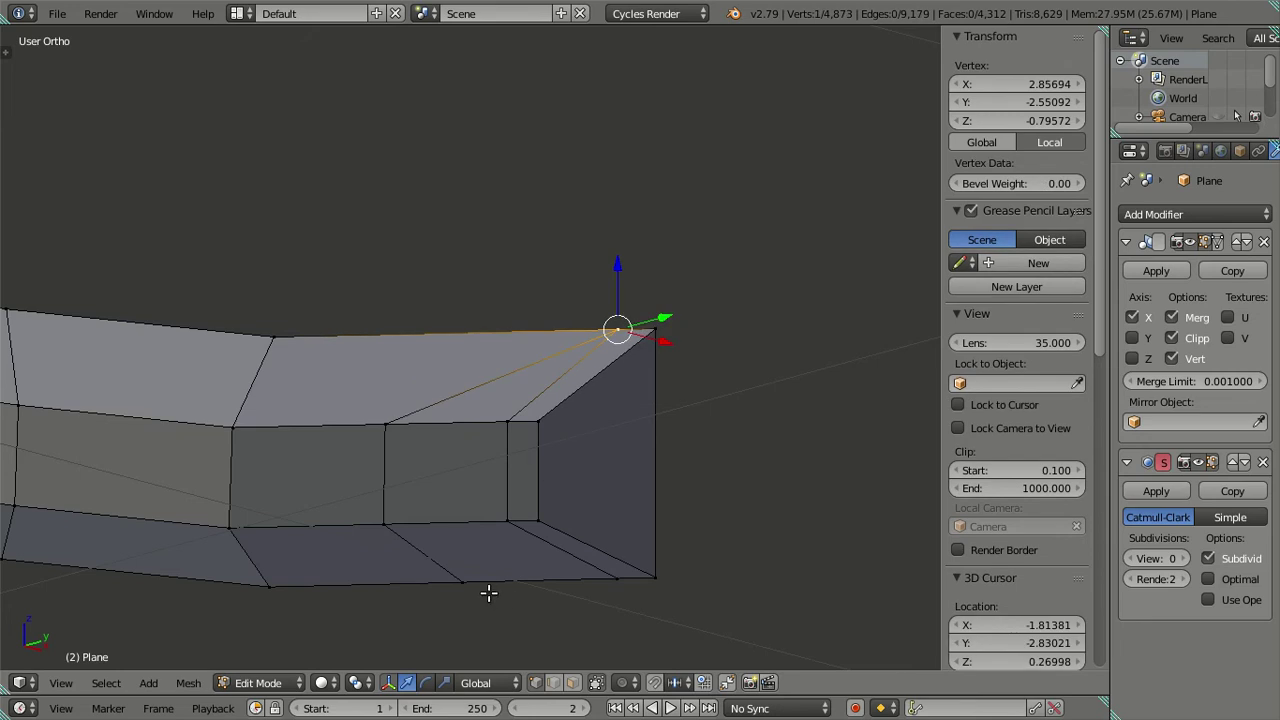
# Step: Merge the lower piece's bottom right edge into one vertex and dissolve the nearby edge loop
pyautogui.rightClick(560, 584)
pyautogui.hotkey('alt', 'm')
pyautogui.click(620, 583)
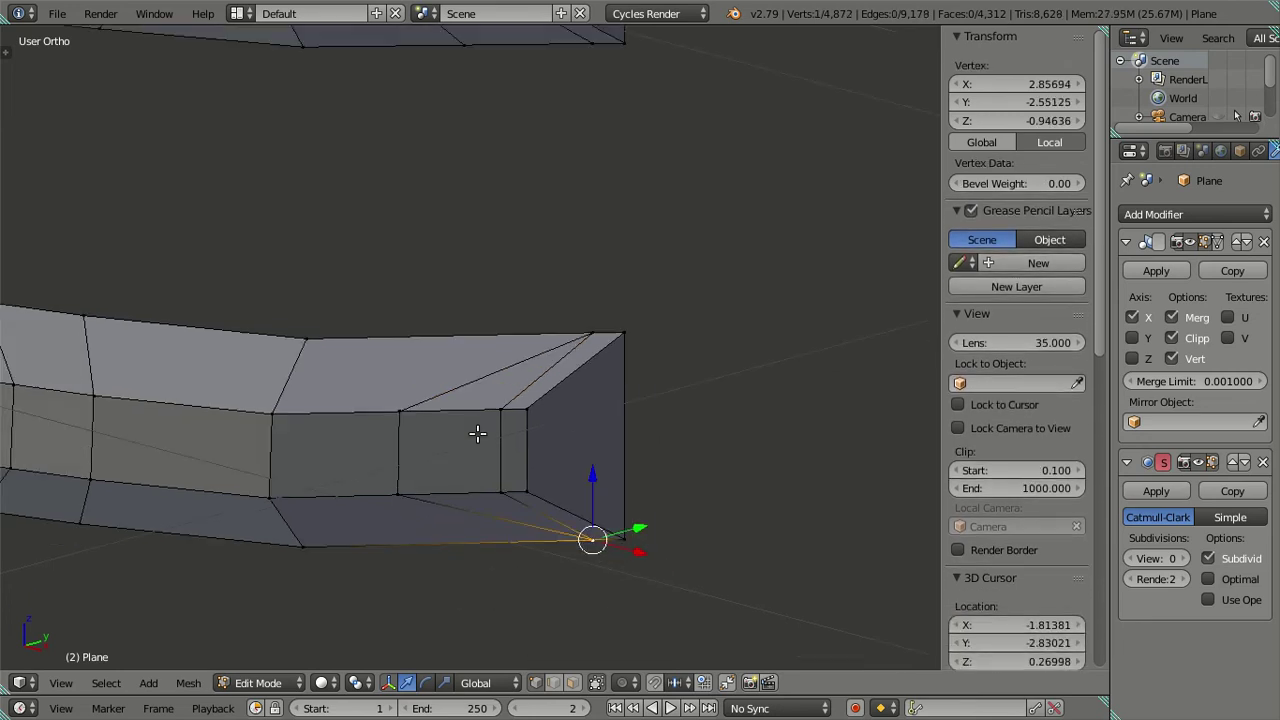
pyautogui.keyDown('alt'); pyautogui.rightClick(527, 450); pyautogui.keyUp('alt')
pyautogui.press('x')
pyautogui.click(637, 421)
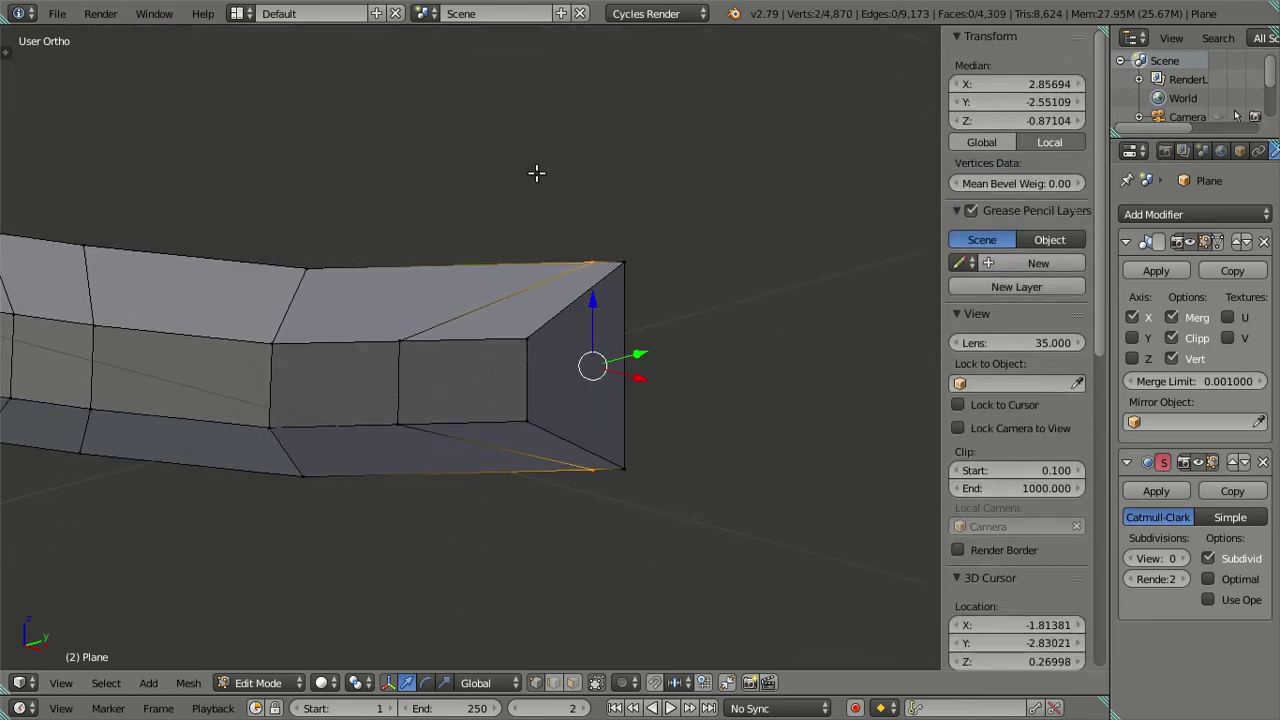
# Step: Merge the top and bottom edges at the upper piece's right end into corner vertices
pyautogui.scroll(-3, 536, 167)
pyautogui.keyDown('shift'); pyautogui.moveTo(536, 167); pyautogui.dragTo(523, 346, button='middle'); pyautogui.keyUp('shift')
pyautogui.scroll(4, 523, 346)
pyautogui.rightClick(466, 145)
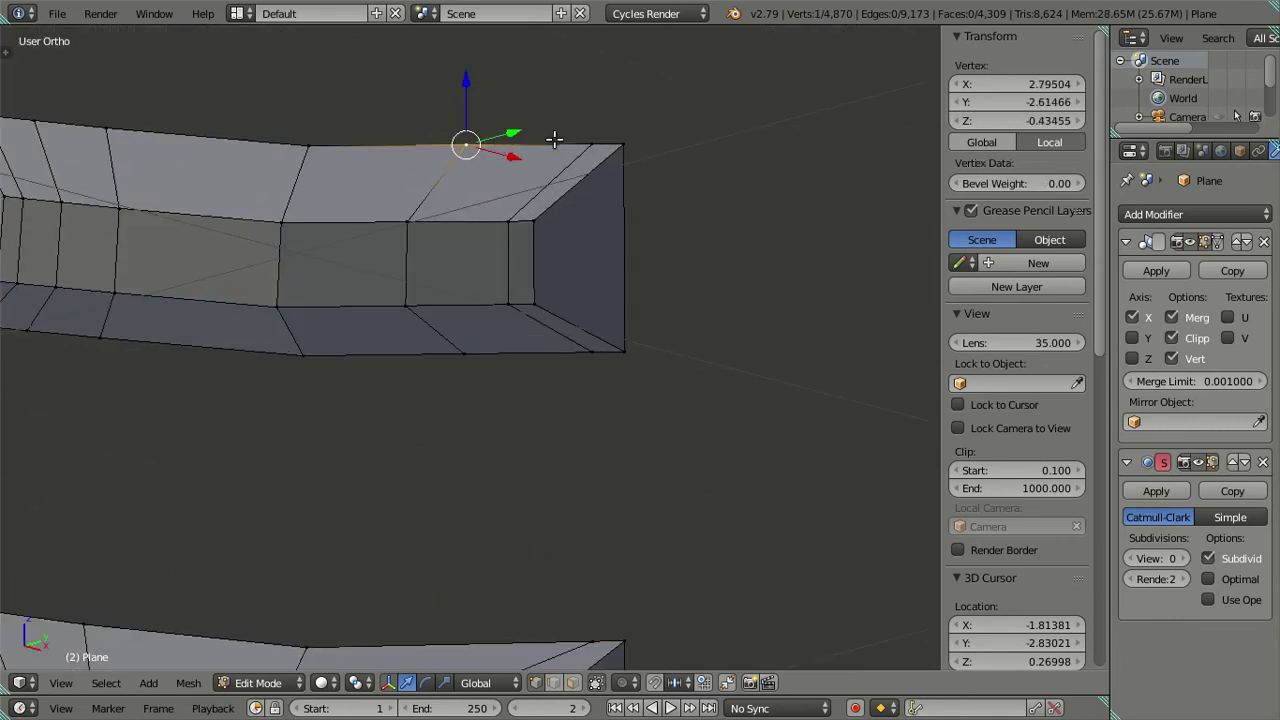
pyautogui.hotkey('alt', 'm')
pyautogui.click(570, 140)
pyautogui.rightClick(545, 354)
pyautogui.rightClick(578, 368)
pyautogui.hotkey('alt', 'm')
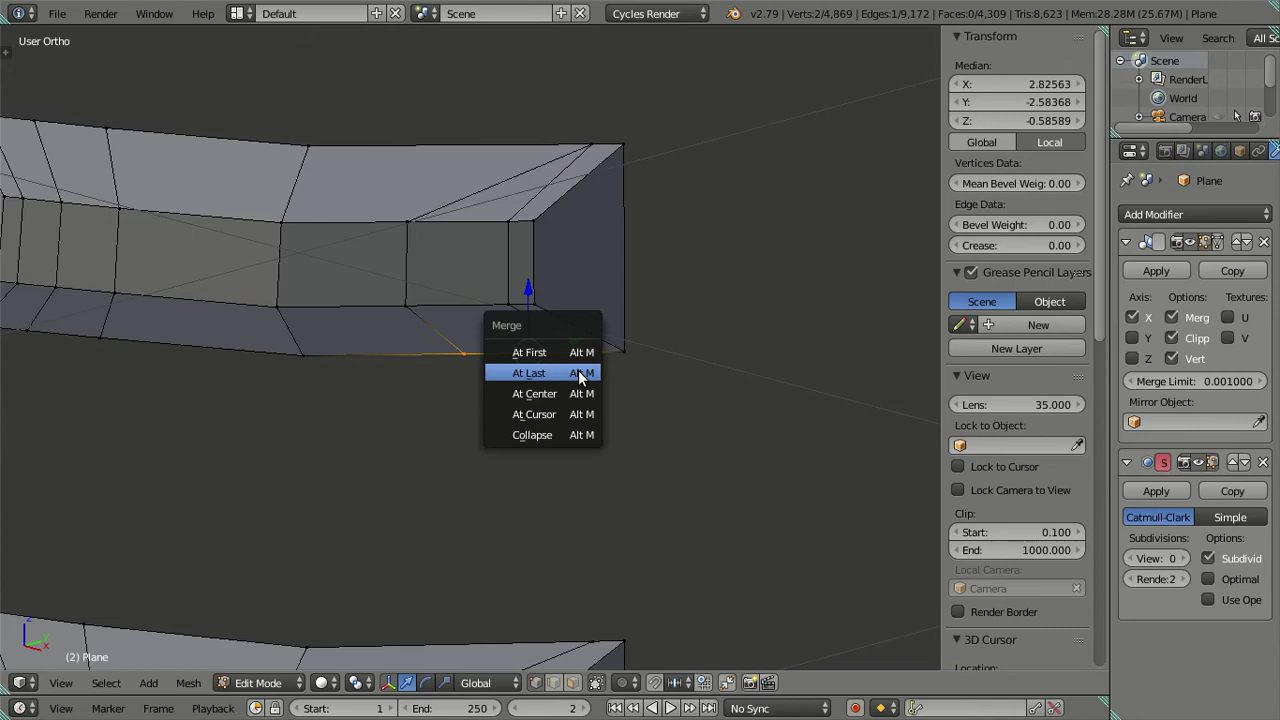
pyautogui.click(580, 374)
# Step: Dissolve the edge loop near the upper piece's right end
pyautogui.press('a')
pyautogui.keyDown('alt'); pyautogui.rightClick(514, 263); pyautogui.keyUp('alt')
pyautogui.press('x')
pyautogui.click(532, 262)
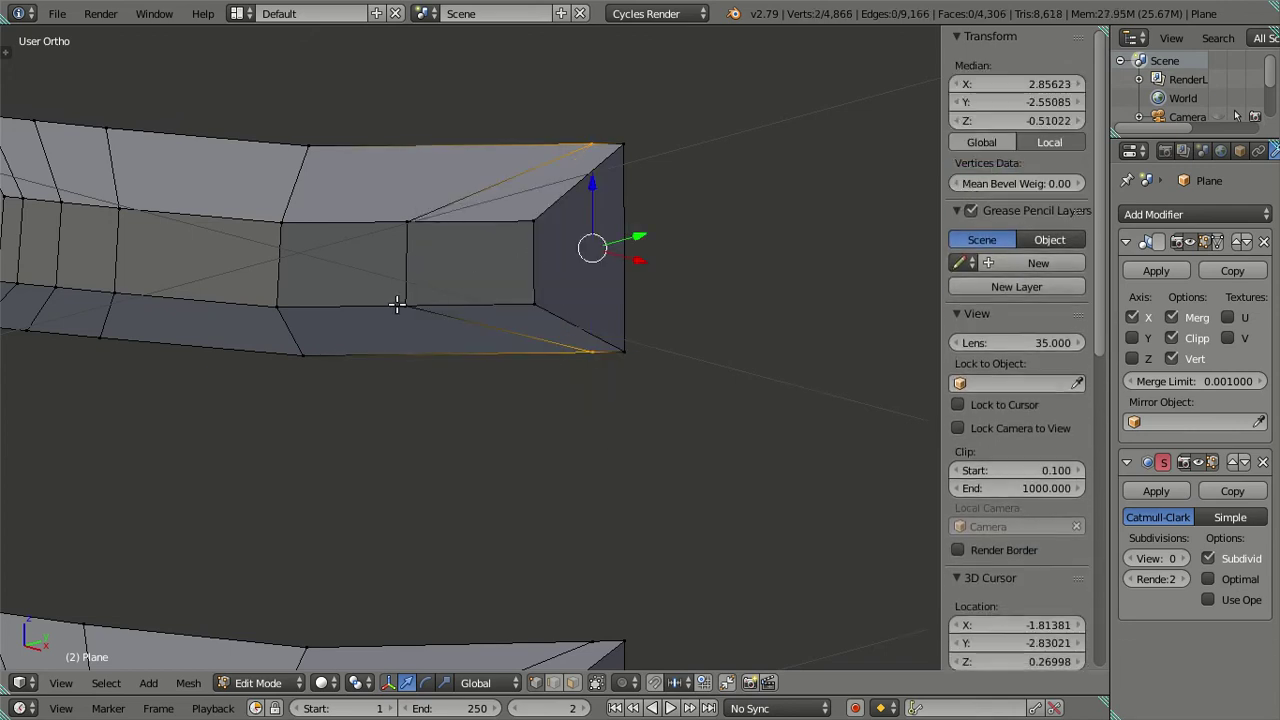
# Step: Join the upper piece's two corner vertices with an edge, then dissolve the selected edges
pyautogui.scroll(-3, 600, 300)
pyautogui.keyDown('shift'); pyautogui.moveTo(572, 300); pyautogui.dragTo(606, 302, button='middle'); pyautogui.keyUp('shift')
pyautogui.scroll(3, 606, 330)
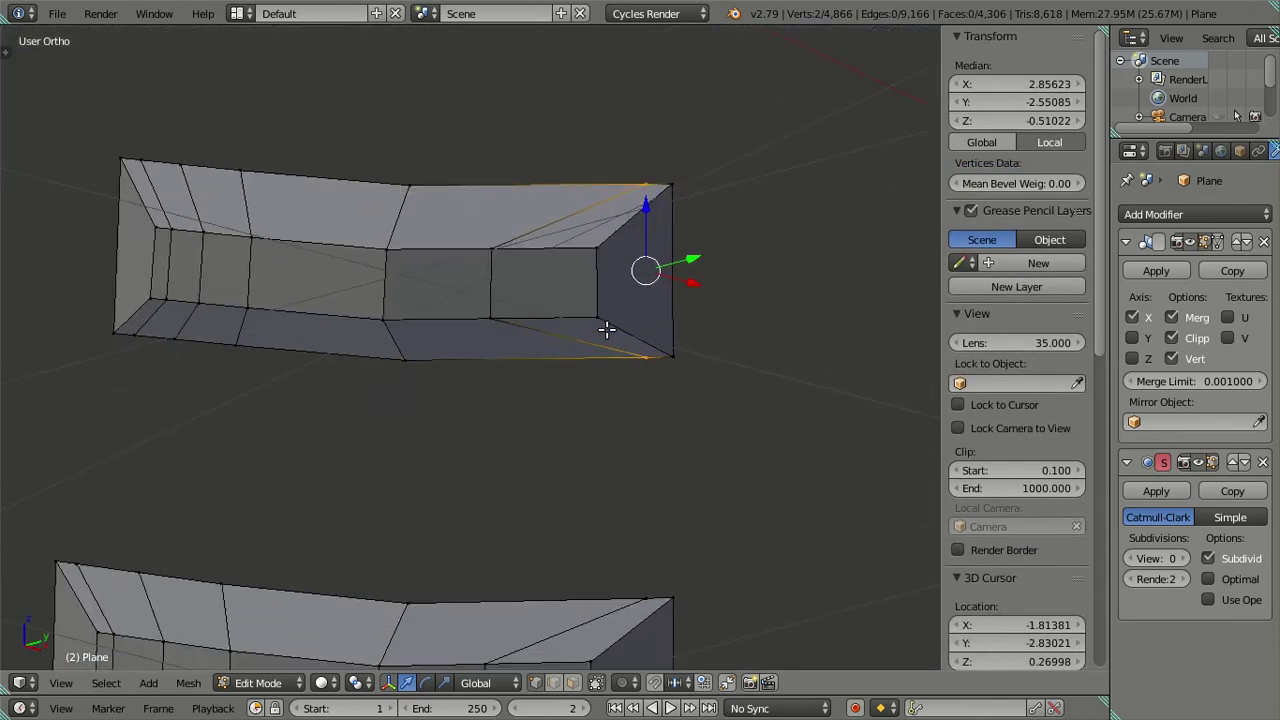
pyautogui.press('j')
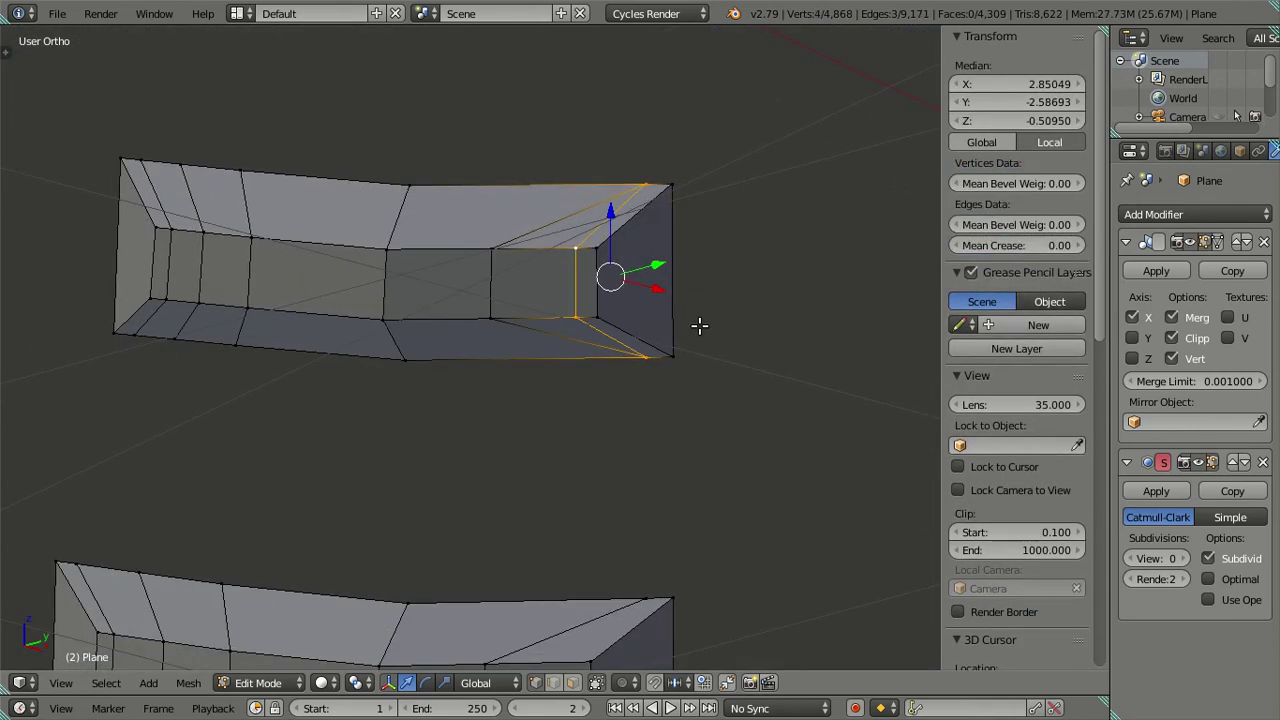
pyautogui.press('x')
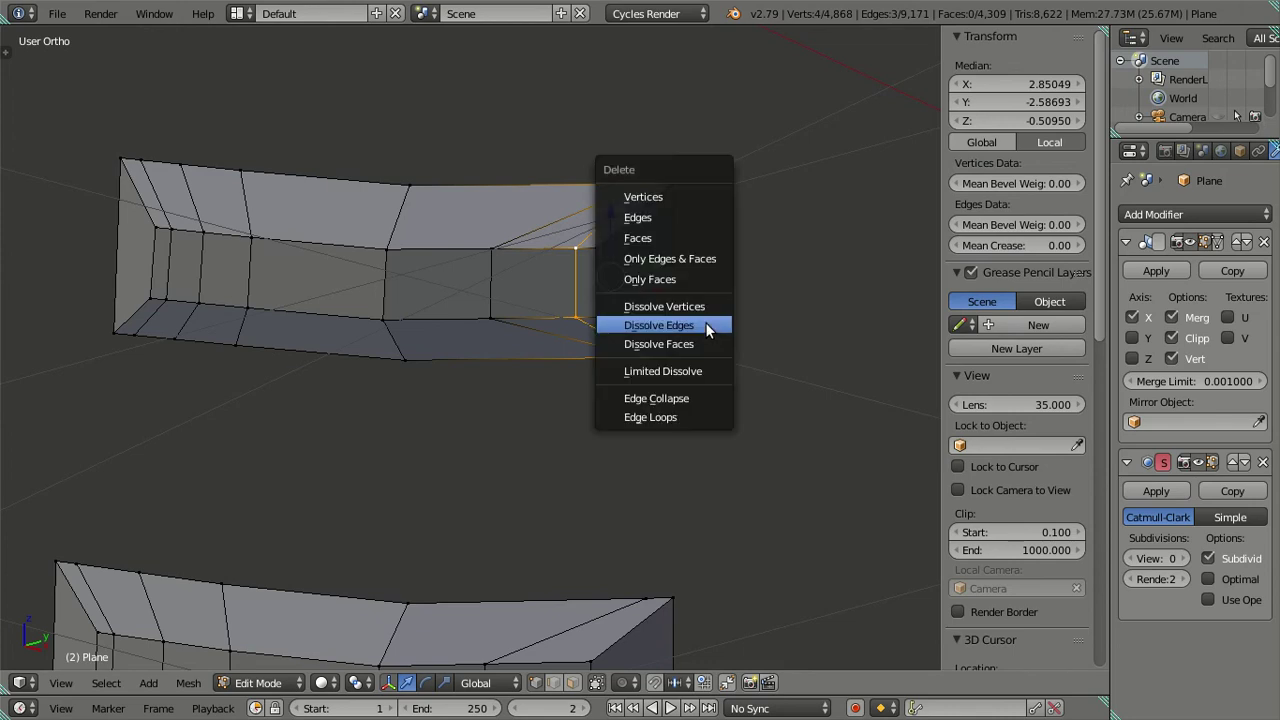
pyautogui.click(709, 329)
pyautogui.press('a')
# Step: Merge the top and bottom edges at the upper piece's left end into single vertices
pyautogui.keyDown('shift'); pyautogui.moveTo(166, 320); pyautogui.dragTo(368, 380, button='middle'); pyautogui.keyUp('shift')
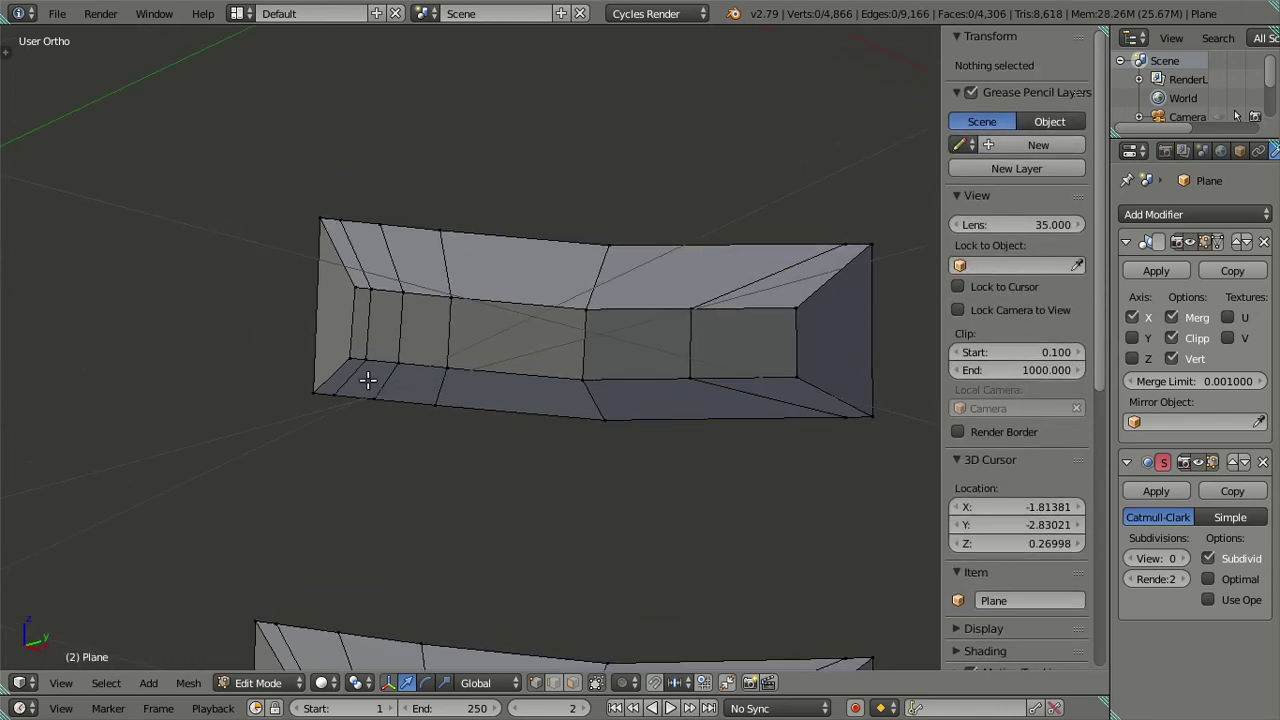
pyautogui.scroll(2, 368, 380)
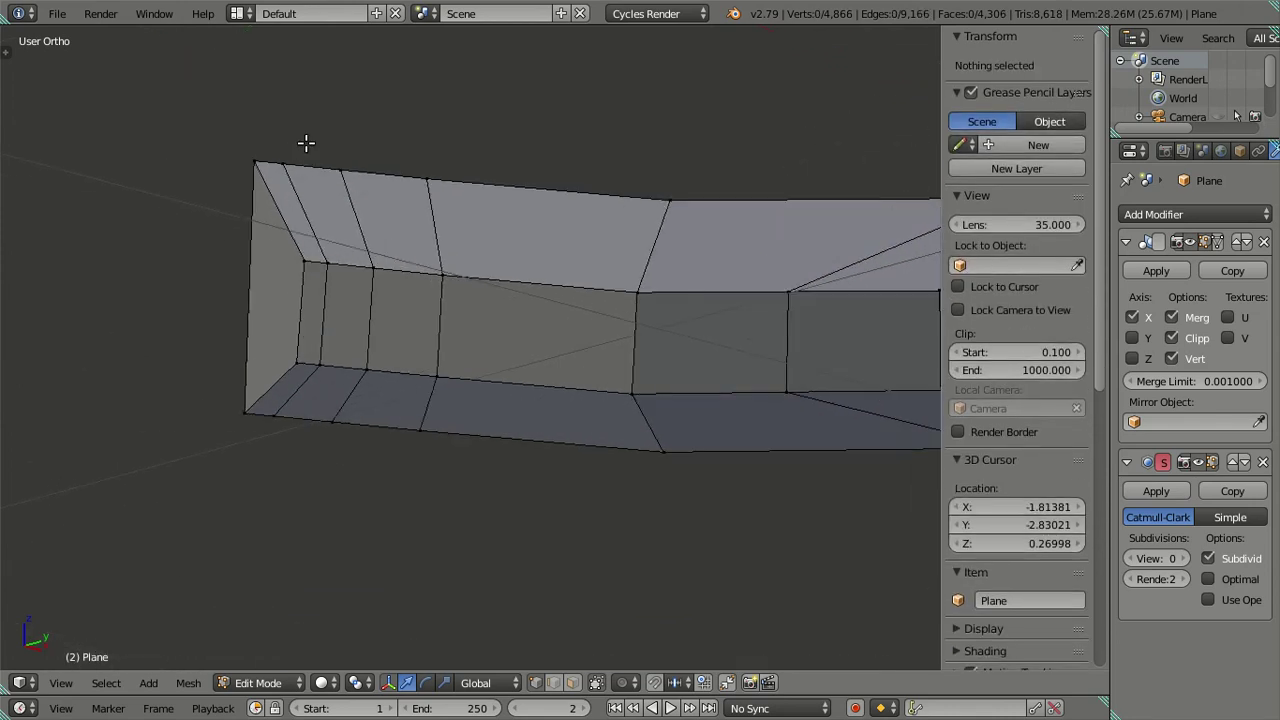
pyautogui.rightClick(297, 157)
pyautogui.hotkey('alt', 'm')
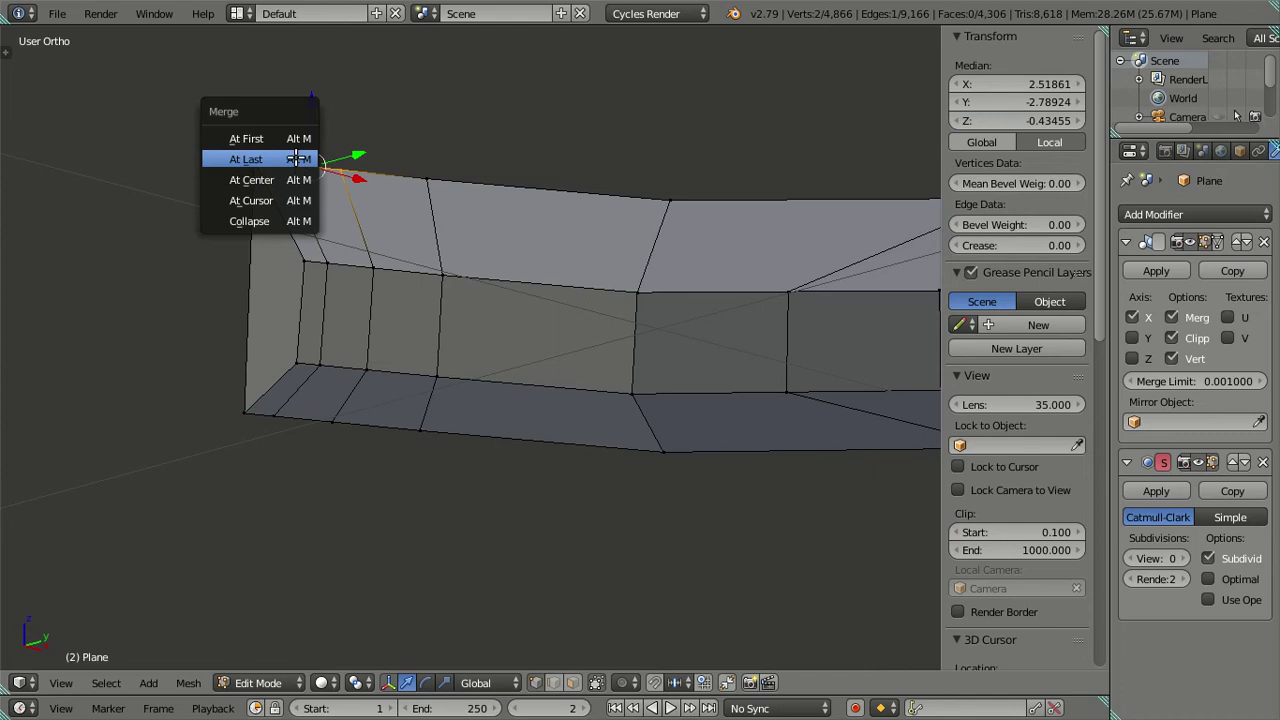
pyautogui.click(250, 197)
pyautogui.keyDown('shift'); pyautogui.moveTo(380, 506); pyautogui.dragTo(400, 223, button='middle'); pyautogui.keyUp('shift')
pyautogui.hotkey('ctrl', 'space')
pyautogui.keyDown('shift'); pyautogui.rightClick(343, 172); pyautogui.keyUp('shift')
pyautogui.hotkey('alt', 'm')
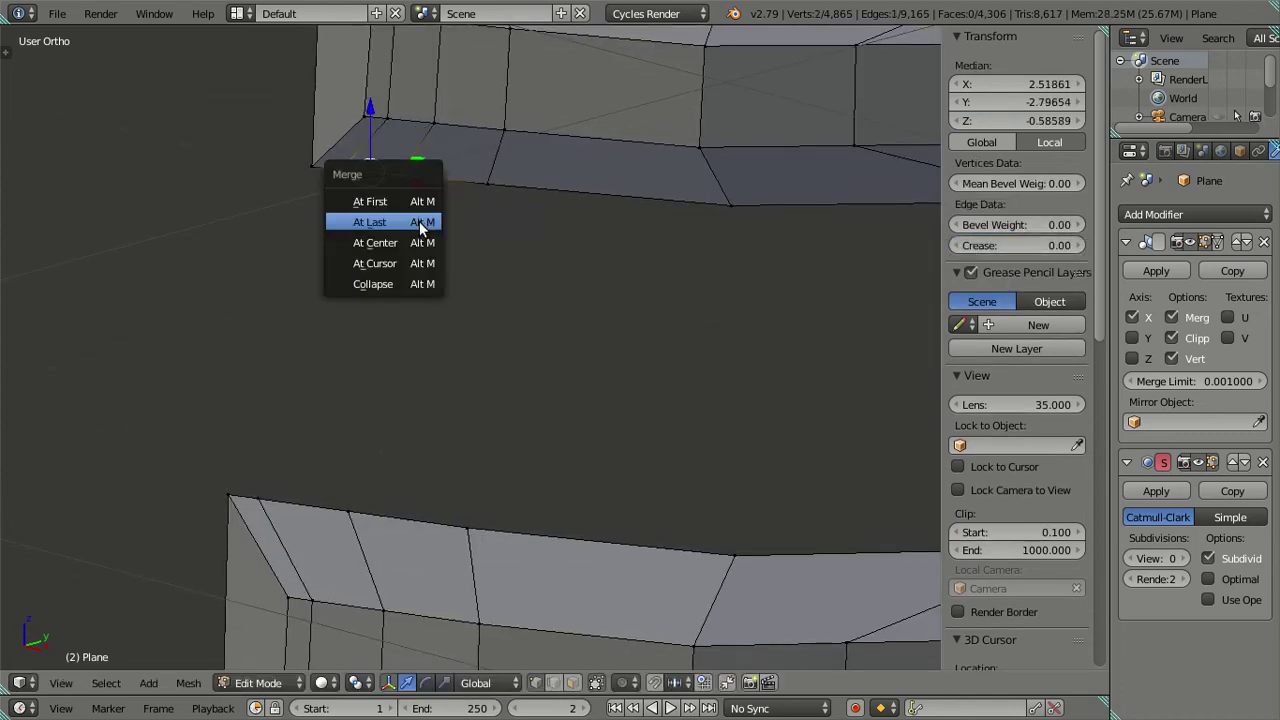
pyautogui.click(419, 219)
# Step: Merge the top and bottom edges at the lower piece's left end into single vertices
pyautogui.scroll(-3, 443, 414)
pyautogui.keyDown('shift'); pyautogui.moveTo(443, 414); pyautogui.dragTo(500, 306, button='middle'); pyautogui.keyUp('shift')
pyautogui.scroll(4, 432, 262)
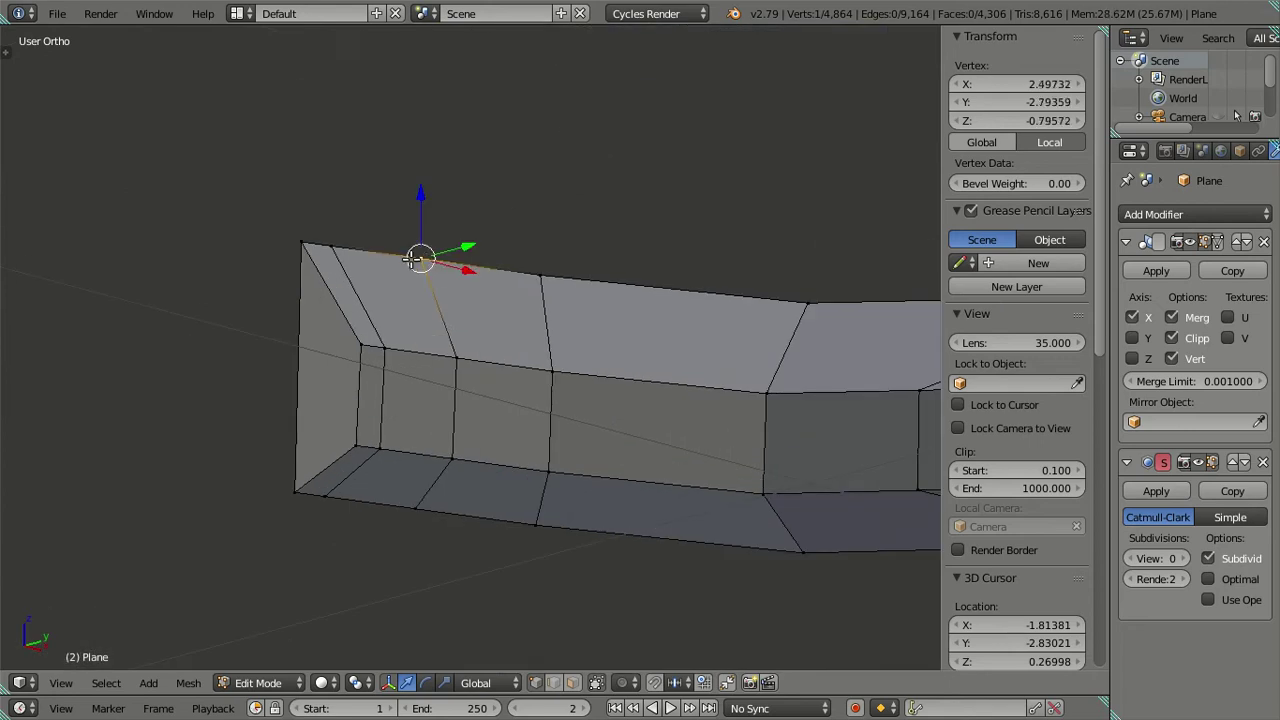
pyautogui.keyDown('shift'); pyautogui.rightClick(318, 234); pyautogui.keyUp('shift')
pyautogui.hotkey('alt', 'm')
pyautogui.click(318, 234)
pyautogui.rightClick(410, 507)
pyautogui.keyDown('shift'); pyautogui.rightClick(335, 503); pyautogui.keyUp('shift')
pyautogui.hotkey('alt', 'm')
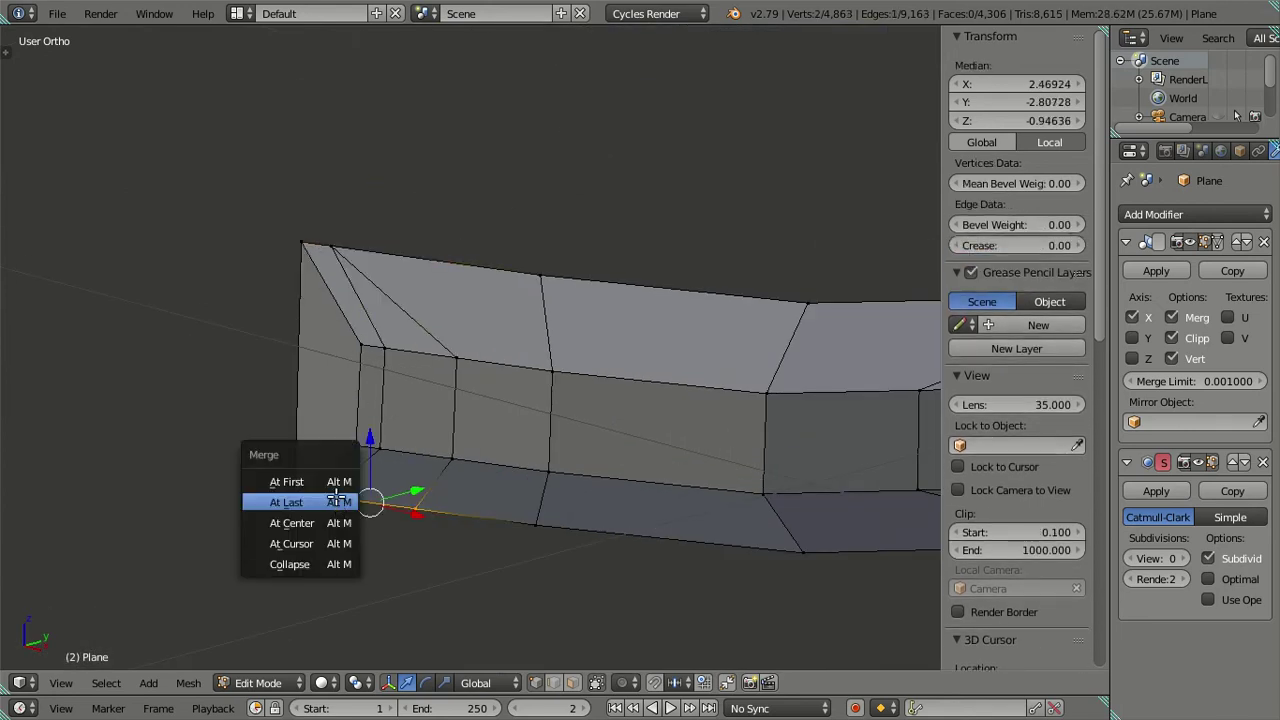
pyautogui.click(337, 500)
# Step: Dissolve the edge loop near the lower piece's left end
pyautogui.scroll(-5, 380, 391)
pyautogui.keyDown('shift'); pyautogui.scroll(4, 425, 297); pyautogui.keyUp('shift')
pyautogui.keyDown('alt'); pyautogui.rightClick(467, 378); pyautogui.keyUp('alt')
pyautogui.press('x')
pyautogui.click(643, 381)
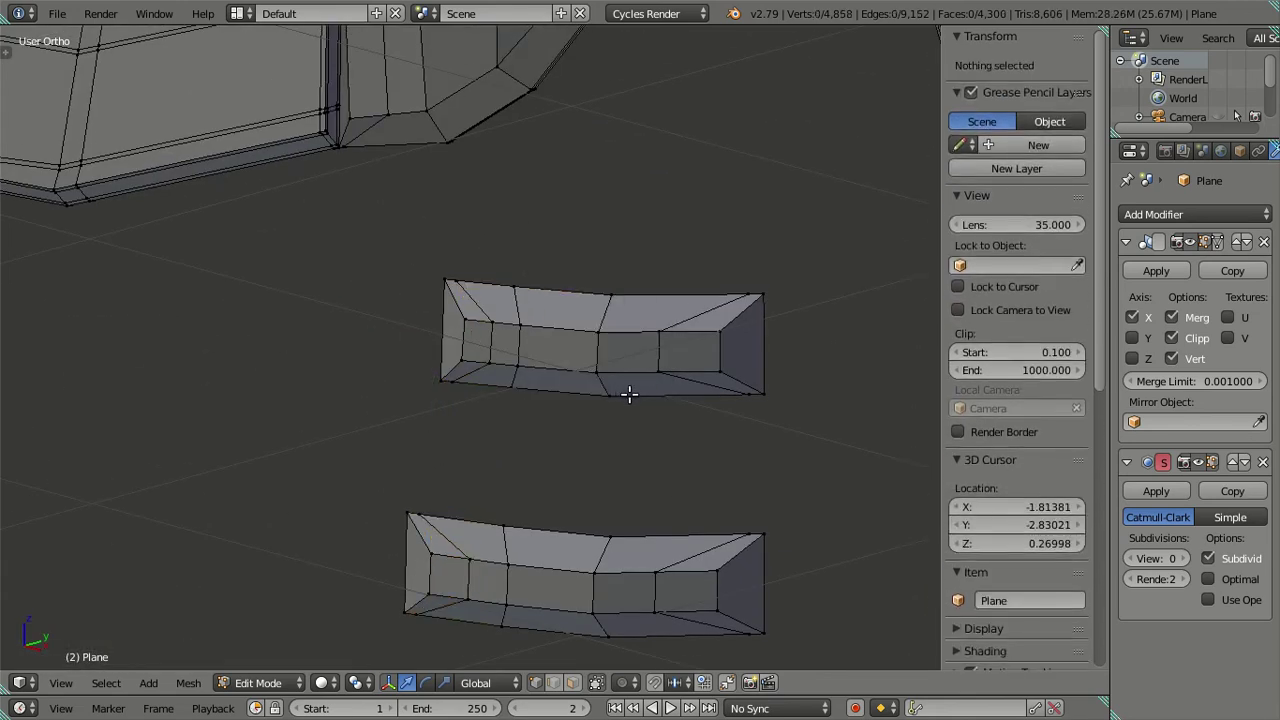
# Step: Preview the handles at subdivision level 2, then return to editing with the level back at 0
pyautogui.press('Tab')
pyautogui.scroll(-2, 715, 356)
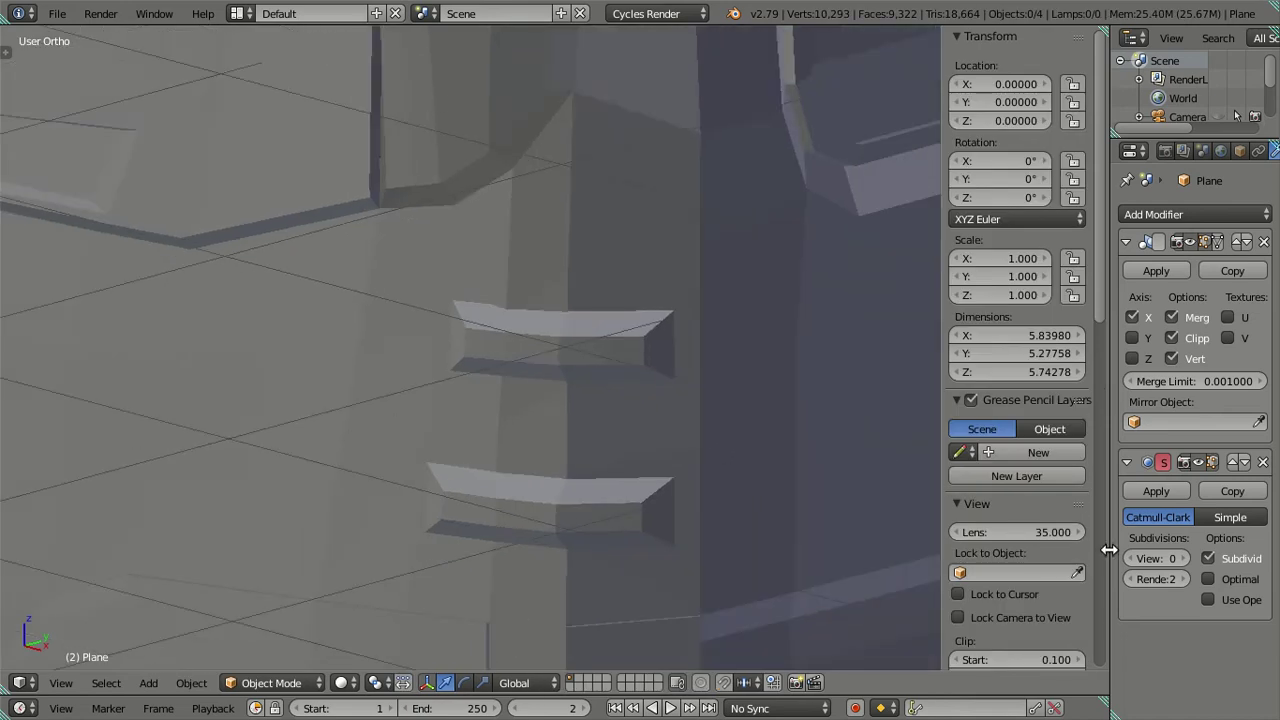
pyautogui.click(1183, 558)
pyautogui.click(1183, 558)
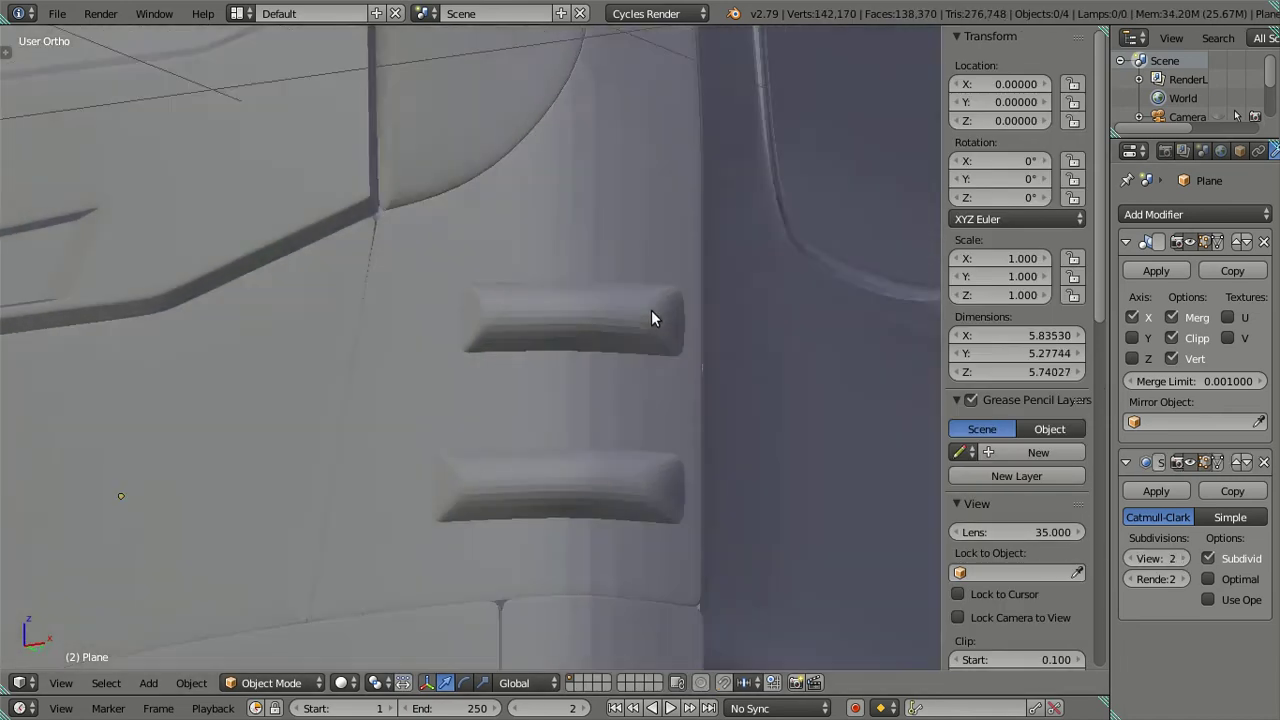
pyautogui.moveTo(651, 318)
pyautogui.mouseDown(button='middle')
pyautogui.moveTo(752, 297)
pyautogui.moveTo(777, 266)
pyautogui.moveTo(789, 309)
pyautogui.moveTo(581, 355)
pyautogui.mouseUp(button='middle')
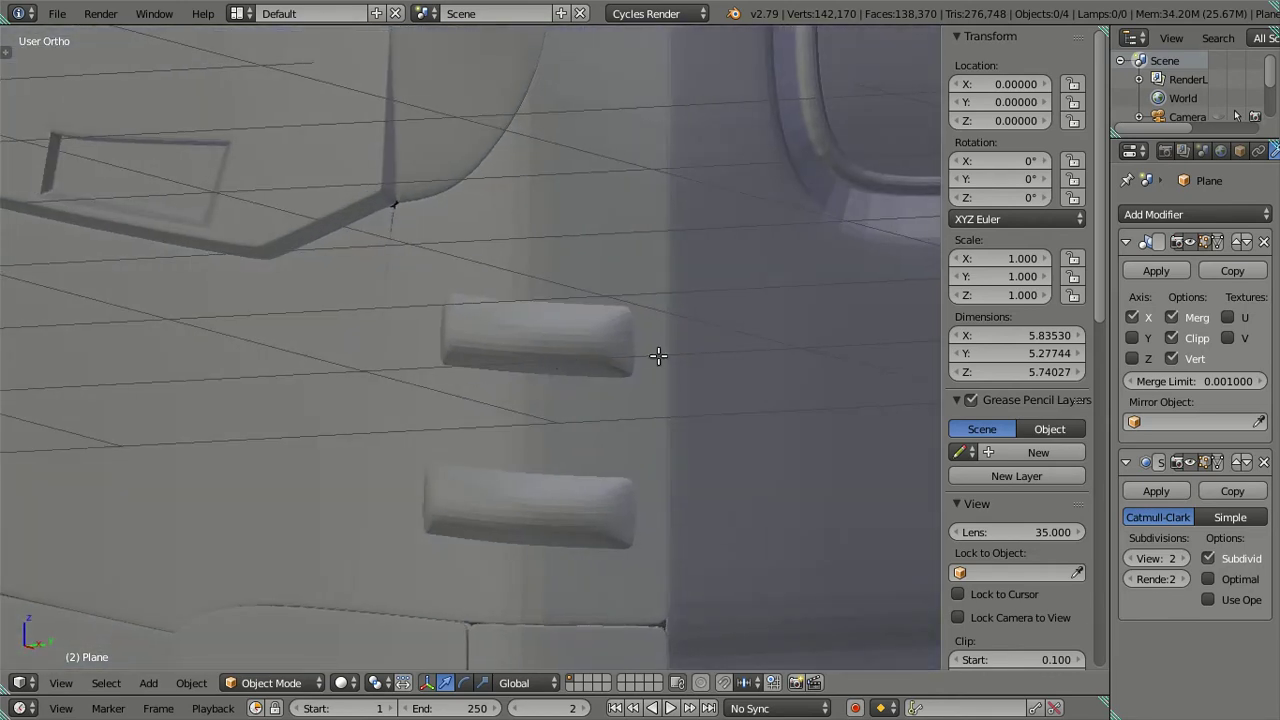
pyautogui.press('Tab')
pyautogui.moveTo(1133, 557); pyautogui.dragTo(927, 479)
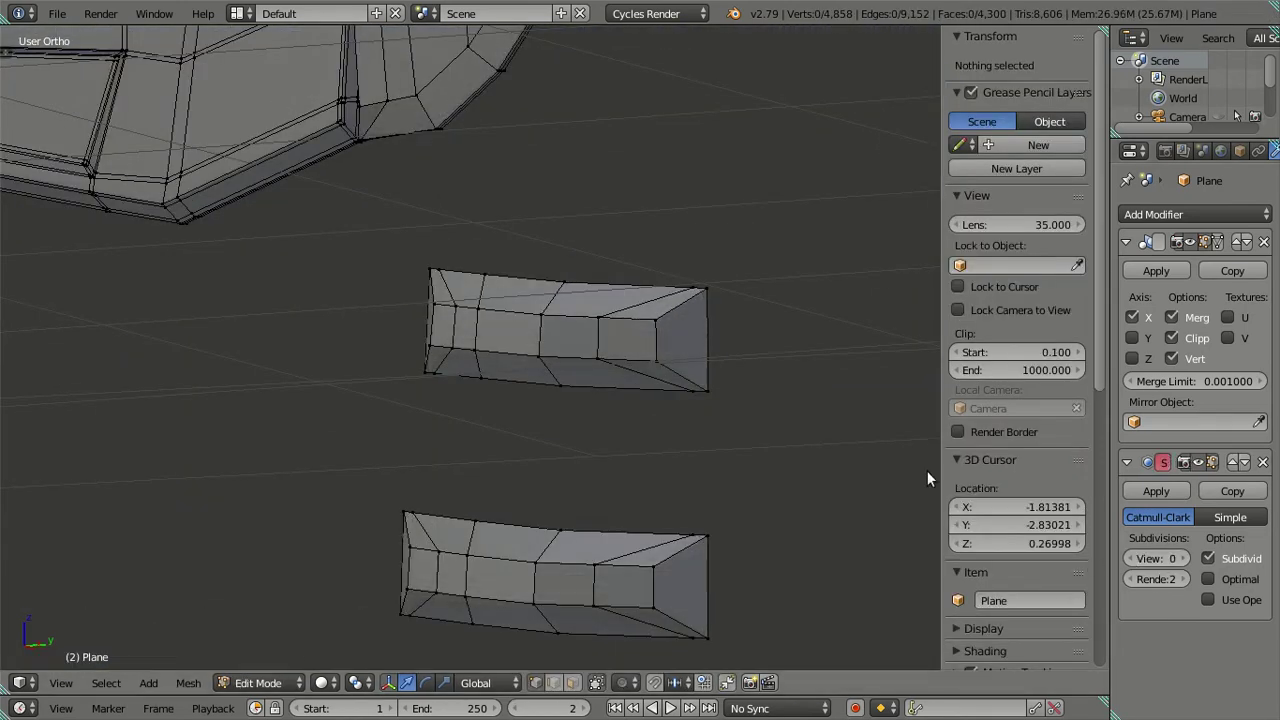
# Step: Add a centred edge loop through both the upper and lower handle pieces
pyautogui.hotkey('ctrl', 'r')
pyautogui.click(702, 345)
pyautogui.rightClick(702, 345)
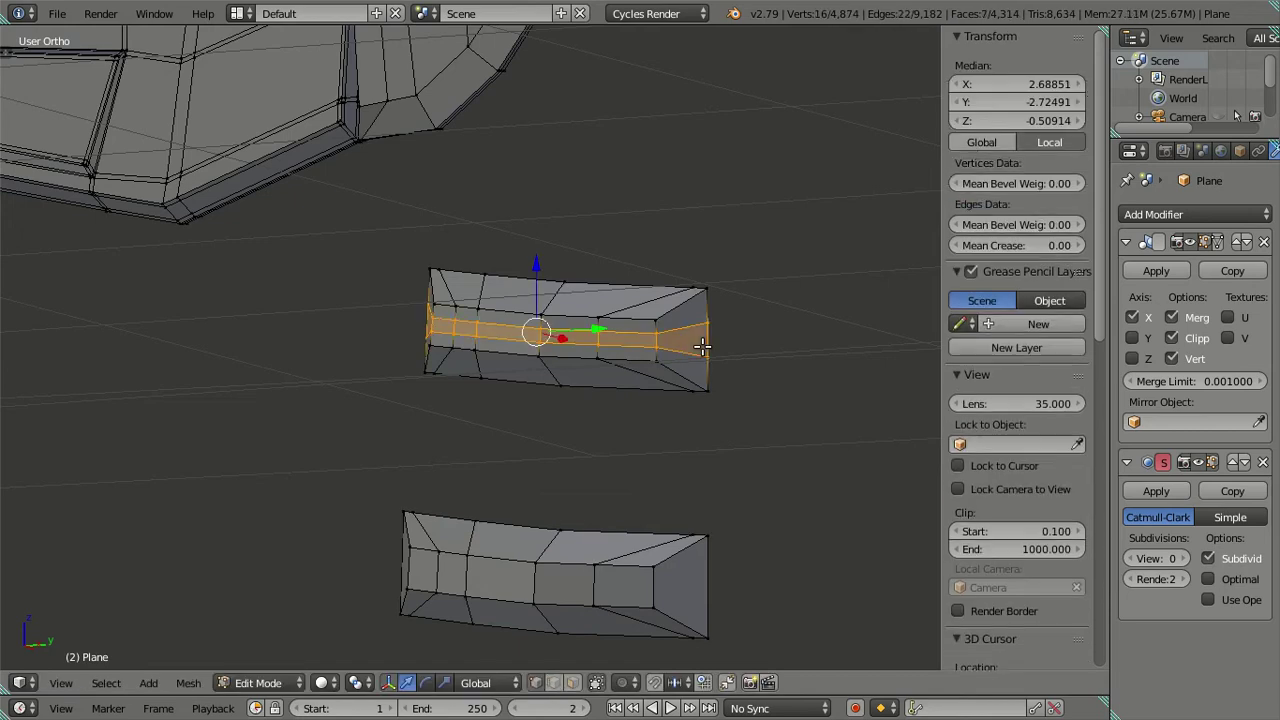
pyautogui.scroll(1, 702, 345)
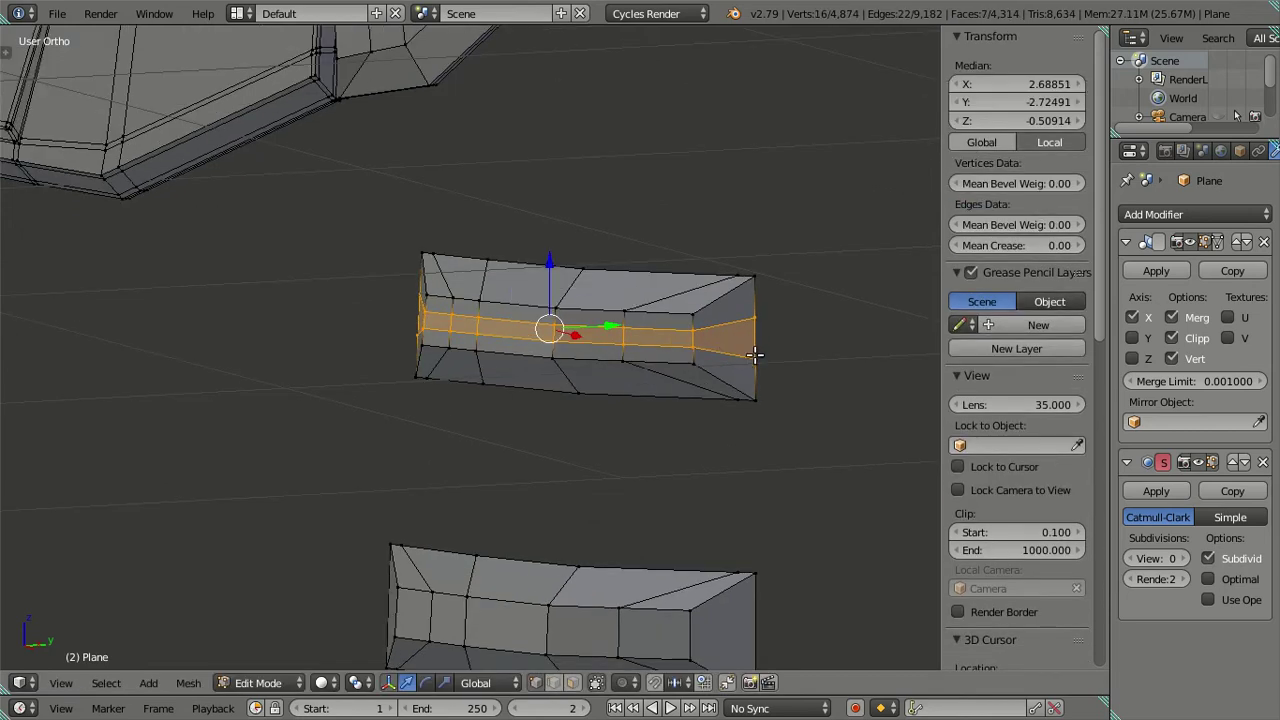
pyautogui.scroll(-3, 686, 468)
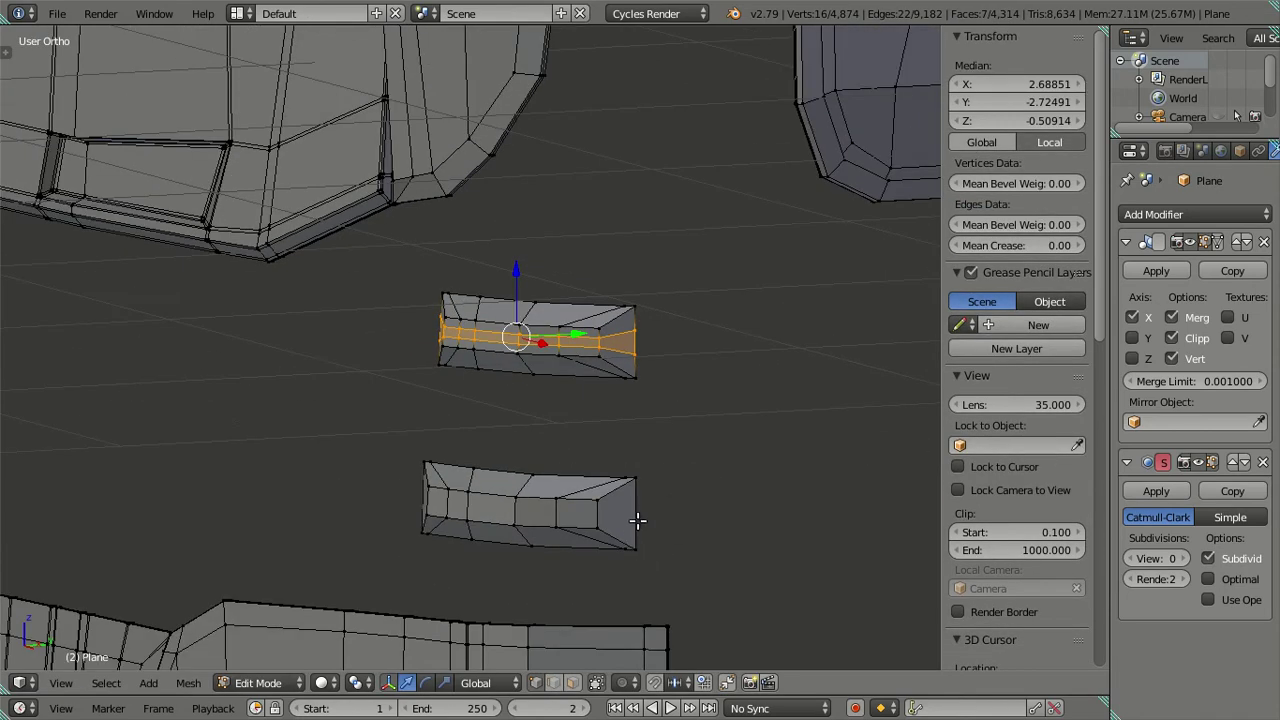
pyautogui.hotkey('ctrl', 'r')
pyautogui.click(637, 520)
pyautogui.rightClick(637, 520)
# Step: In wireframe front view, pull both handle pieces' left end edges further left
pyautogui.press('a')
pyautogui.moveTo(637, 520)
pyautogui.mouseDown(button='middle')
pyautogui.moveTo(635, 488)
pyautogui.moveTo(617, 479)
pyautogui.moveTo(589, 263)
pyautogui.mouseUp(button='middle')
pyautogui.press('KP_3')
pyautogui.rightClick(640, 160)
pyautogui.keyDown('shift'); pyautogui.rightClick(640, 545); pyautogui.keyUp('shift')
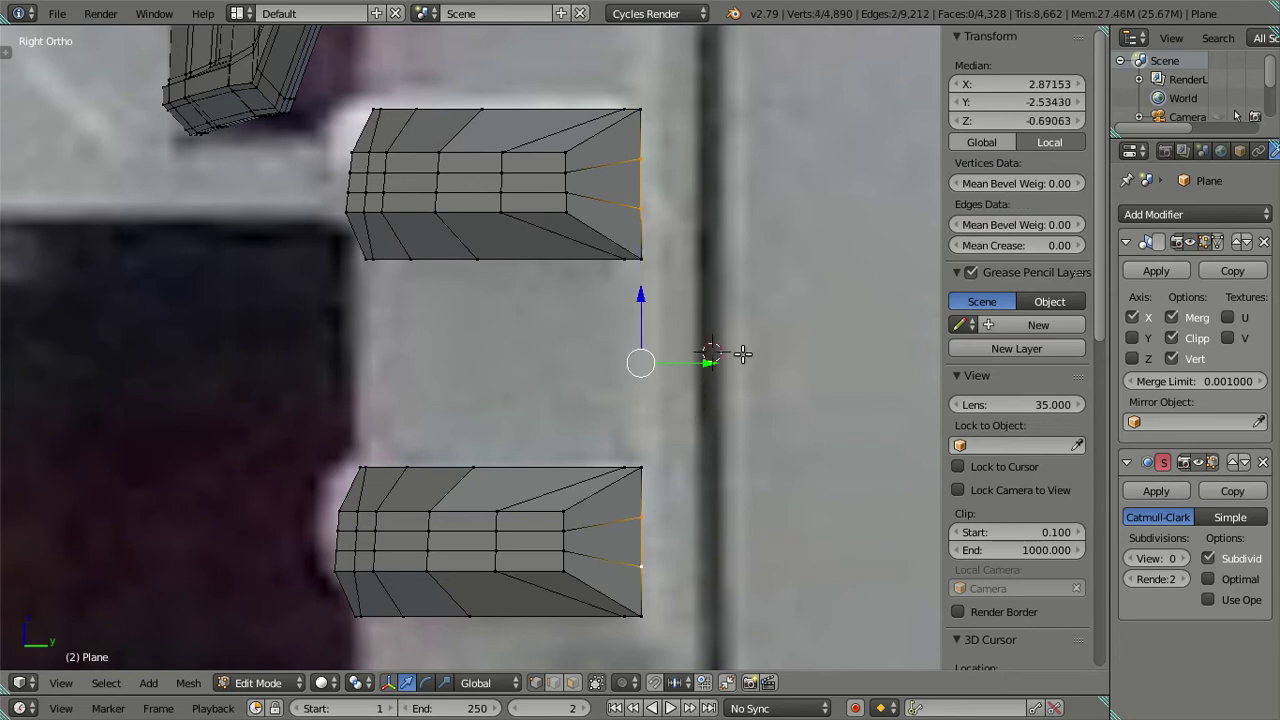
pyautogui.press('z')
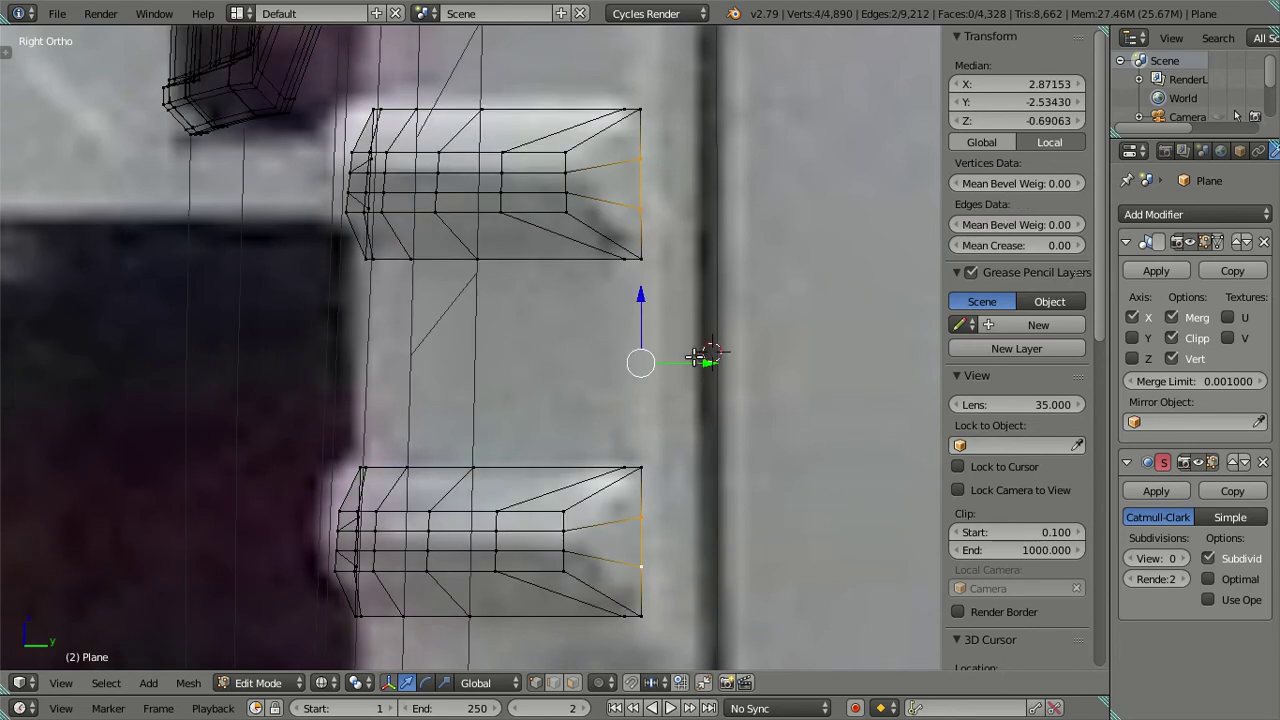
pyautogui.press('KP_1')
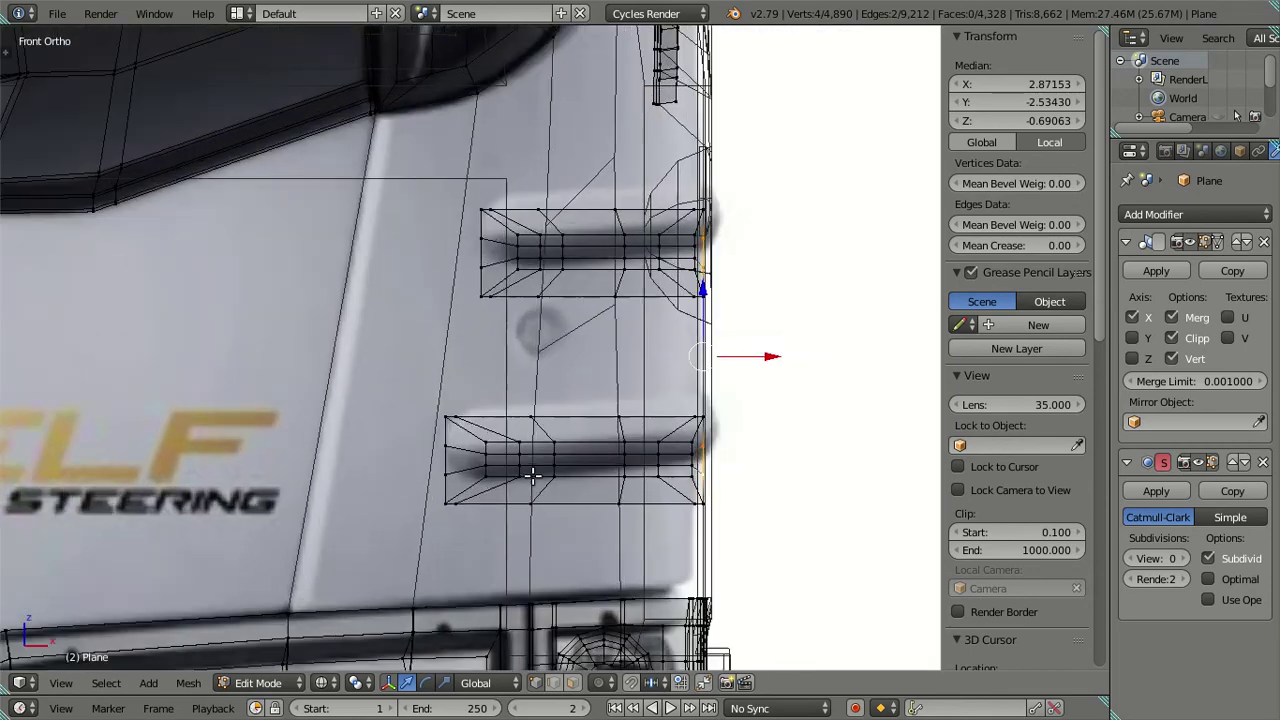
pyautogui.press('a')
pyautogui.rightClick(445, 460)
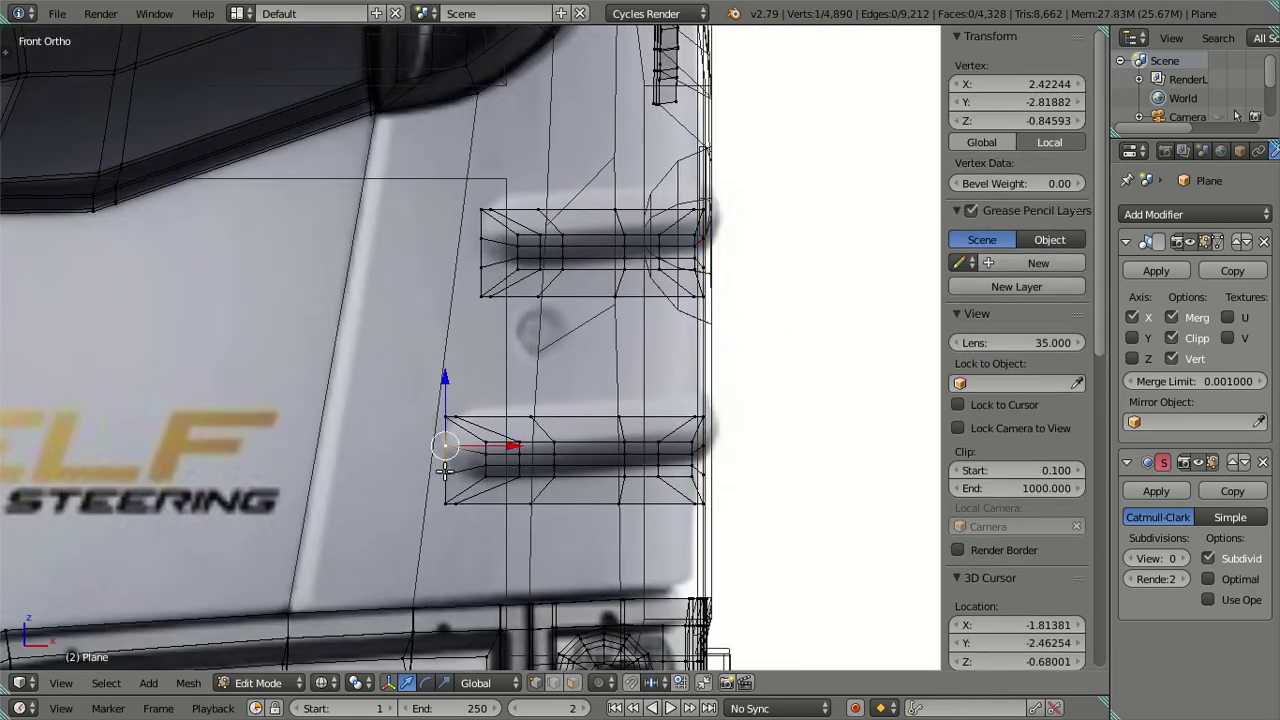
pyautogui.keyDown('shift'); pyautogui.rightClick(476, 236); pyautogui.keyUp('shift')
pyautogui.moveTo(530, 352); pyautogui.dragTo(498, 338)
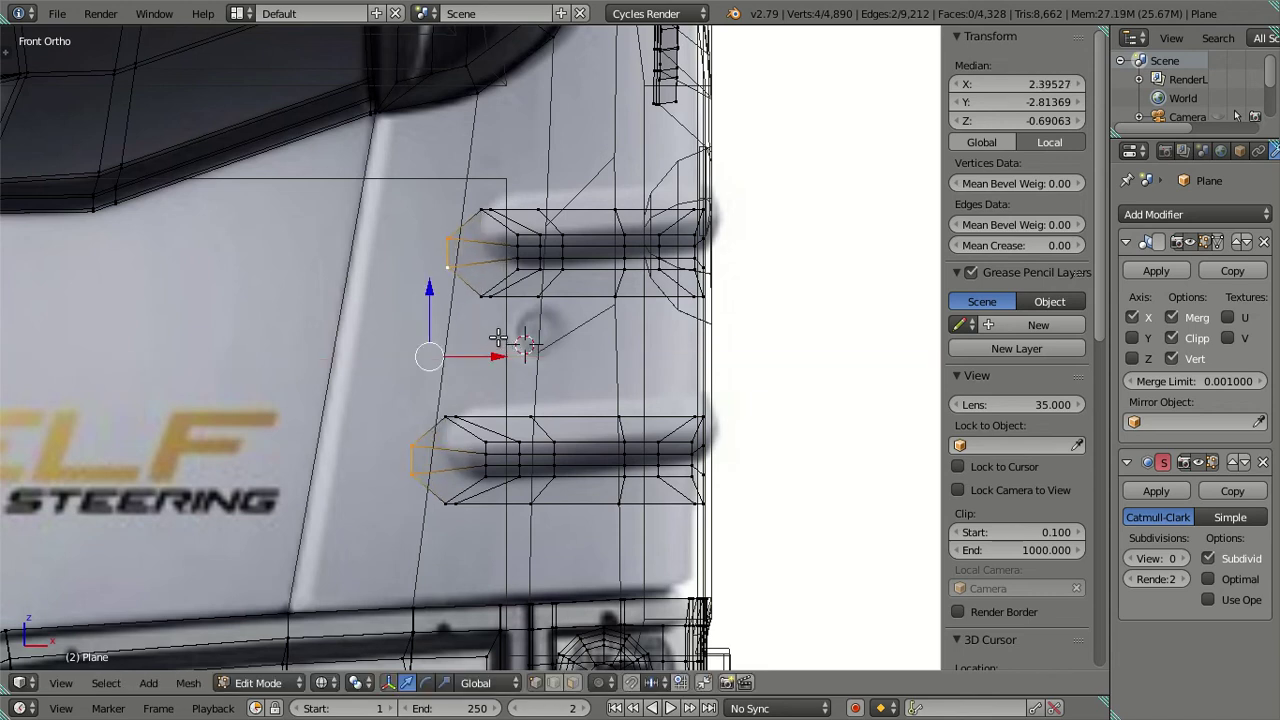
# Step: Check the solid result at subdivision level 2, then turn the preview off and resume editing the mesh
pyautogui.press('Tab')
pyautogui.press('z')
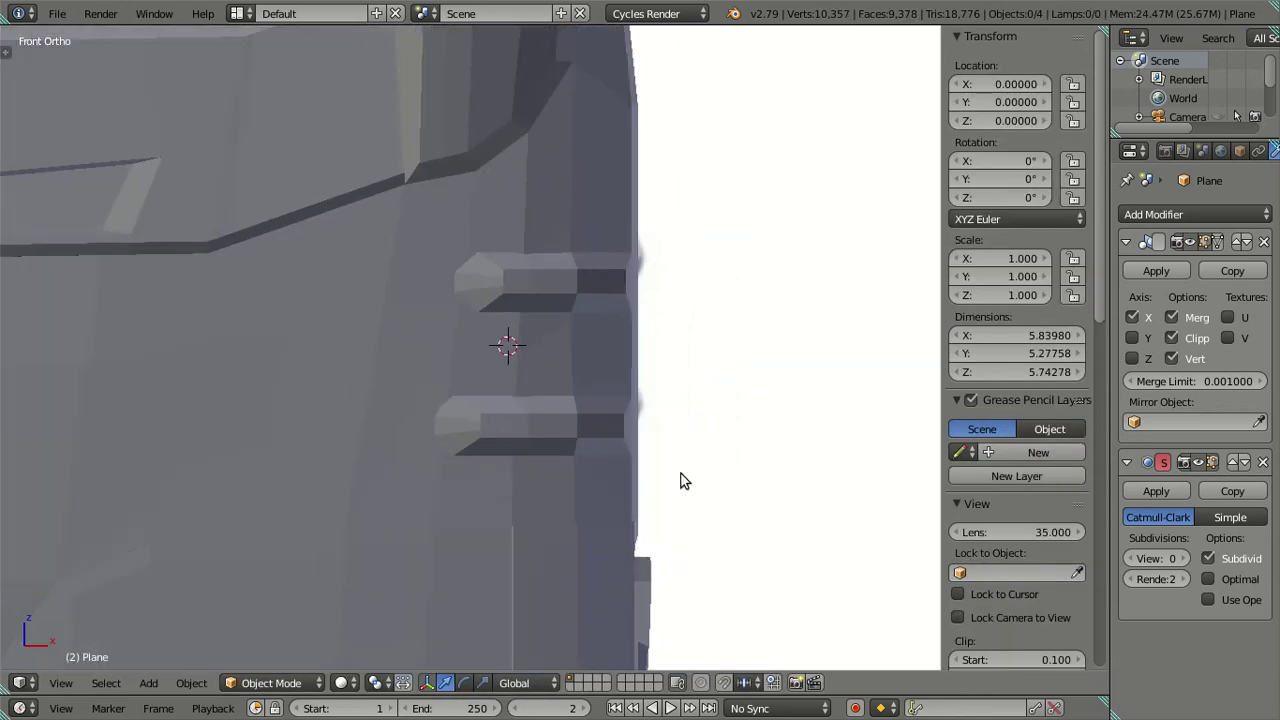
pyautogui.click(1184, 558)
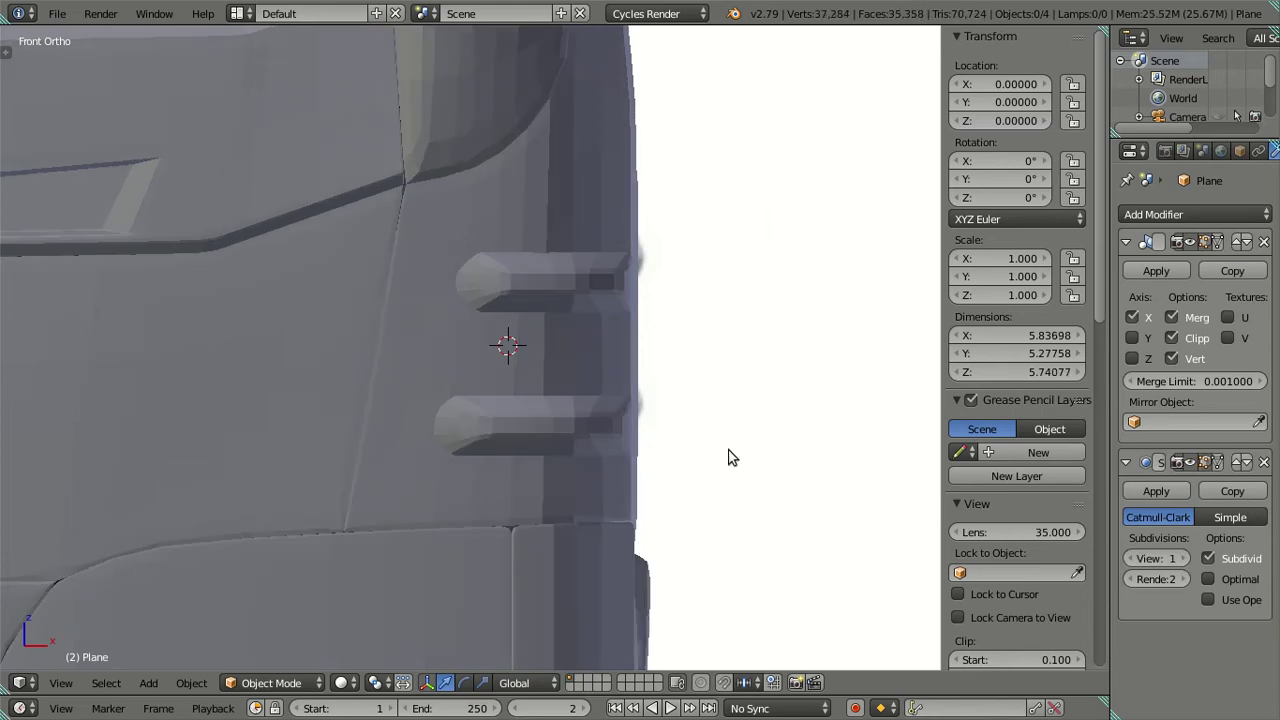
pyautogui.hotkey('ctrl', '2')
pyautogui.scroll(3, 700, 450)
pyautogui.click(1128, 558)
pyautogui.click(1128, 558)
pyautogui.press('Tab')
# Step: Dissolve the edge loop near the handle tip and show subdivision smoothing at level 2
pyautogui.scroll(3, 515, 175)
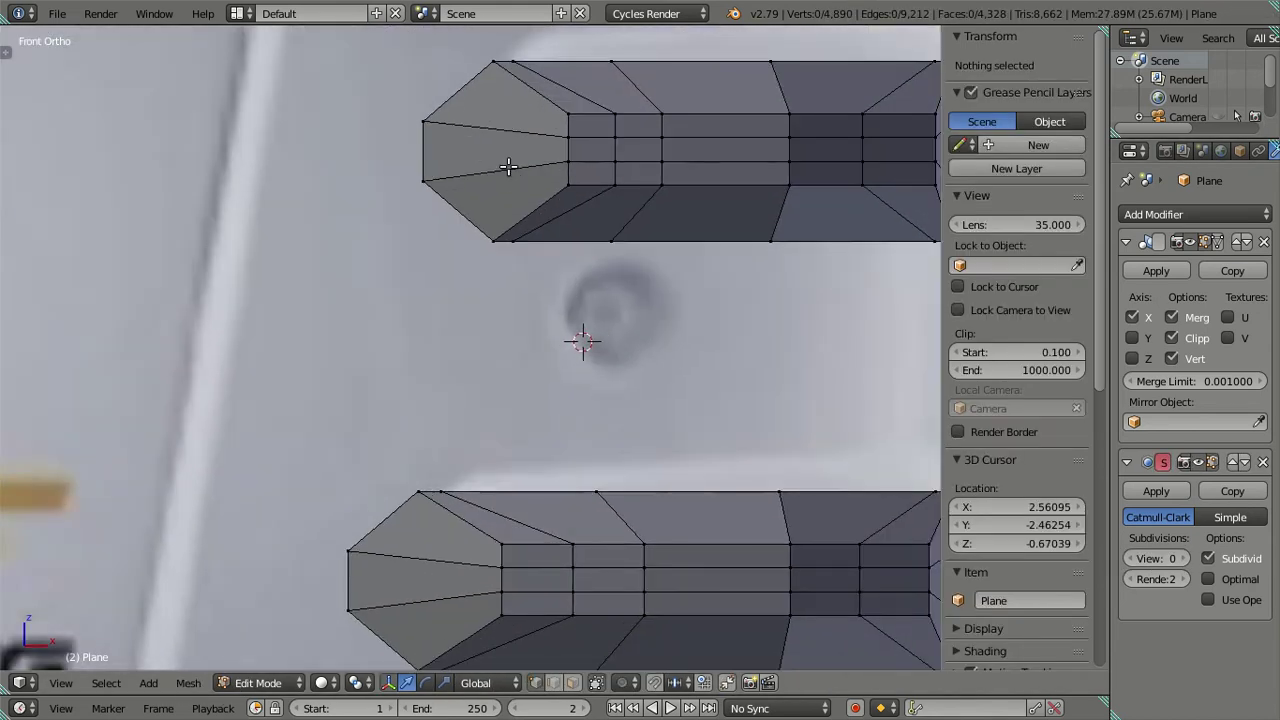
pyautogui.keyDown('alt'); pyautogui.rightClick(610, 177); pyautogui.keyUp('alt')
pyautogui.press('x')
pyautogui.click(657, 500)
pyautogui.scroll(-2, 655, 495)
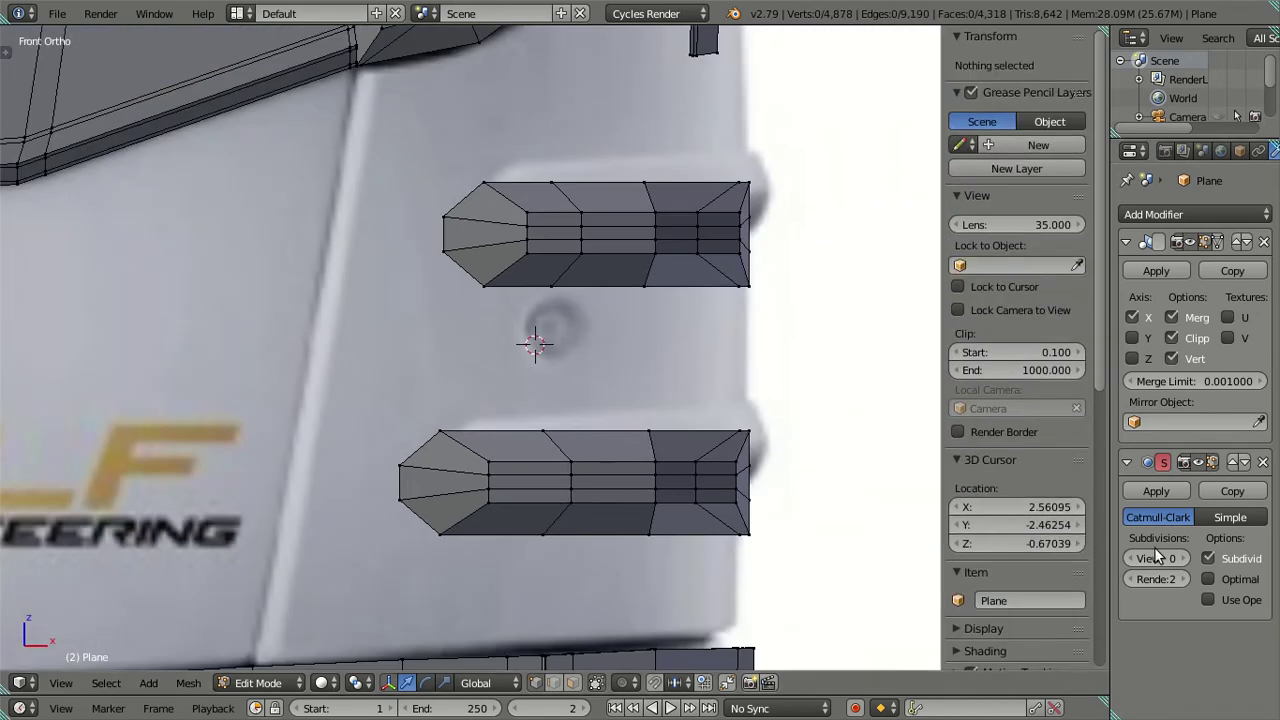
pyautogui.hotkey('ctrl', '2')
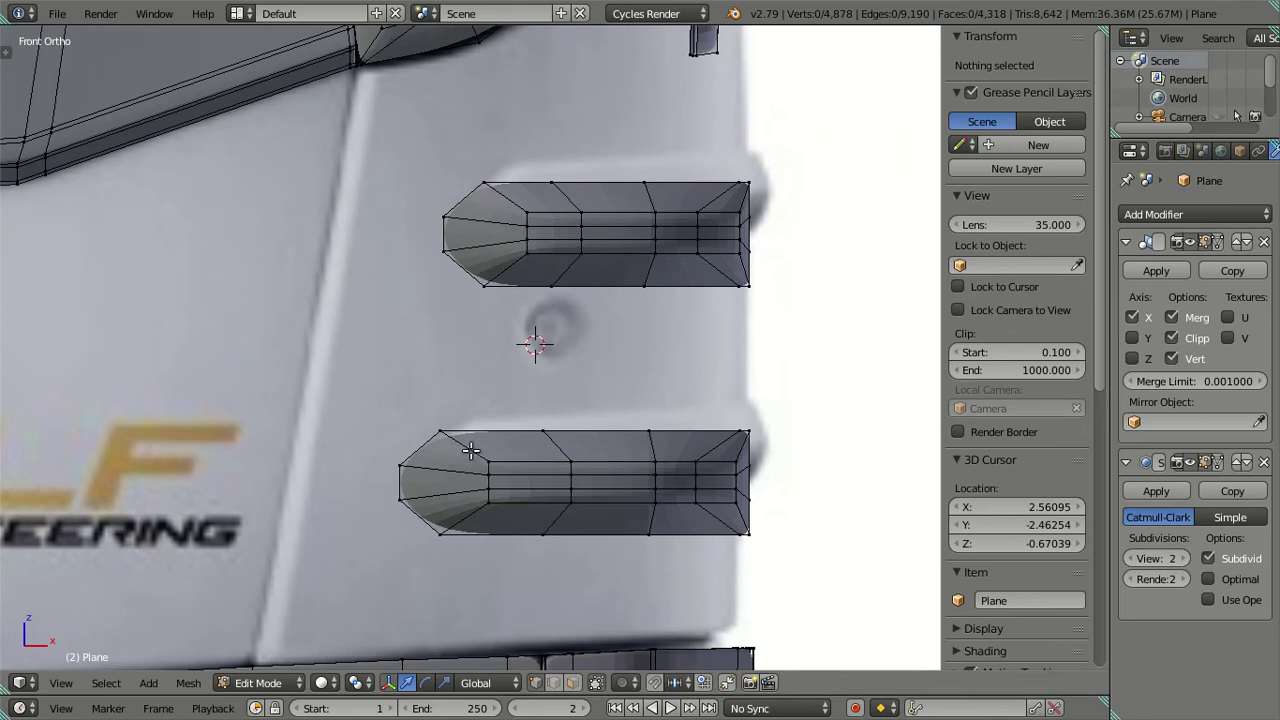
# Step: Pull both handles' tip edges inward along X
pyautogui.rightClick(402, 470)
pyautogui.keyDown('shift'); pyautogui.rightClick(444, 232); pyautogui.keyUp('shift')
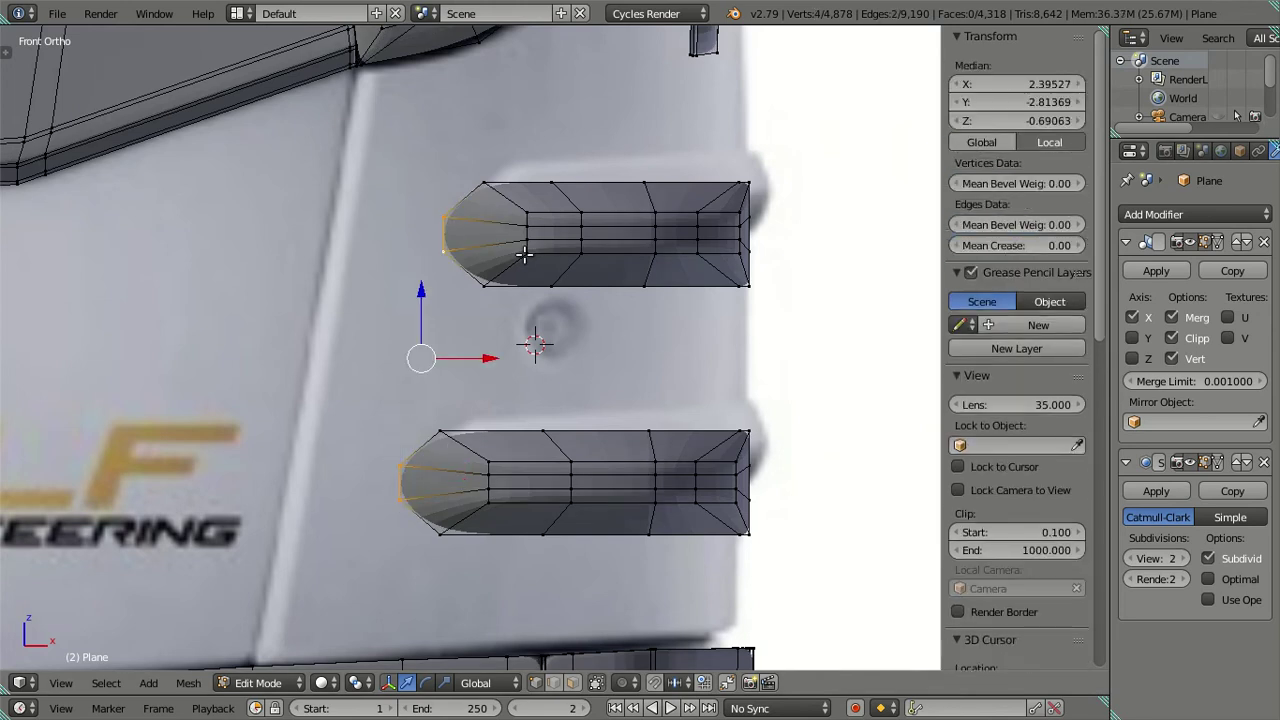
pyautogui.press('z')
pyautogui.moveTo(491, 357); pyautogui.dragTo(500, 354)
pyautogui.press('a')
pyautogui.press('z')
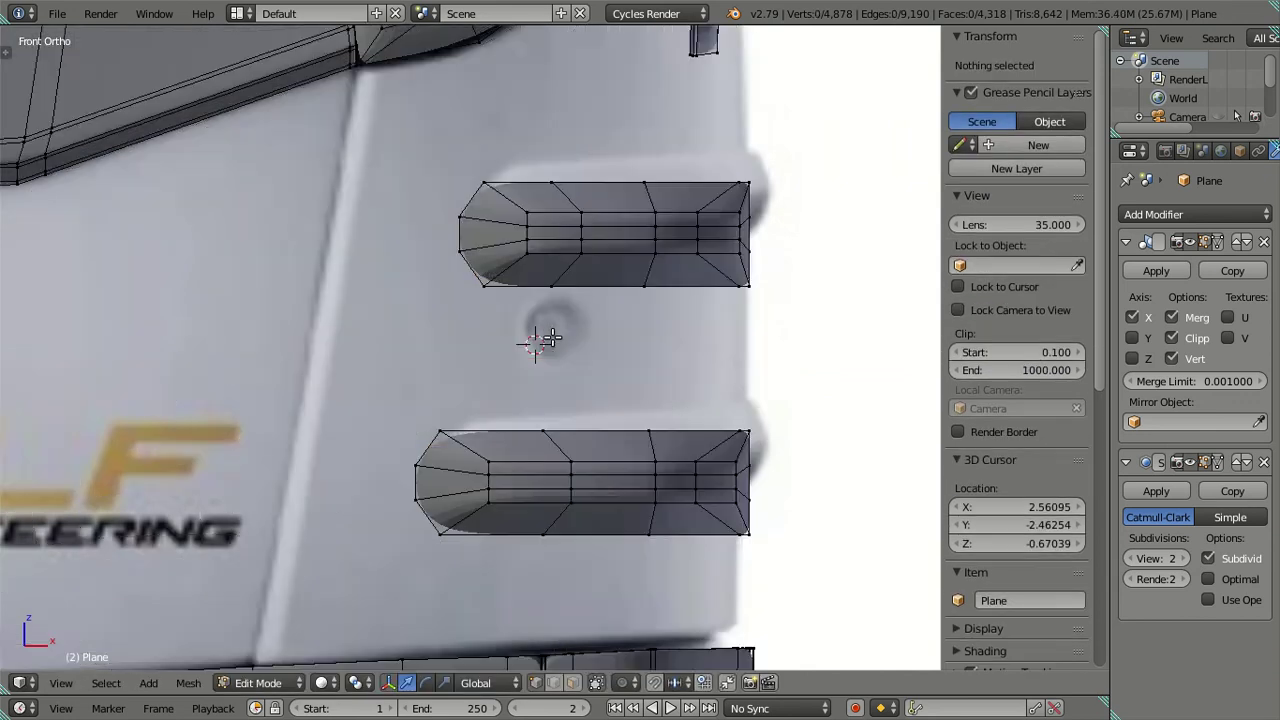
pyautogui.scroll(-3, 520, 340)
pyautogui.scroll(-1, 670, 313)
# Step: Preview the smoothed handle tips from an angle in Object Mode, then resume editing
pyautogui.press('Tab')
pyautogui.moveTo(643, 287)
pyautogui.mouseDown(button='middle')
pyautogui.moveTo(549, 314)
pyautogui.moveTo(445, 292)
pyautogui.moveTo(428, 316)
pyautogui.mouseUp(button='middle')
pyautogui.scroll(3, 430, 360)
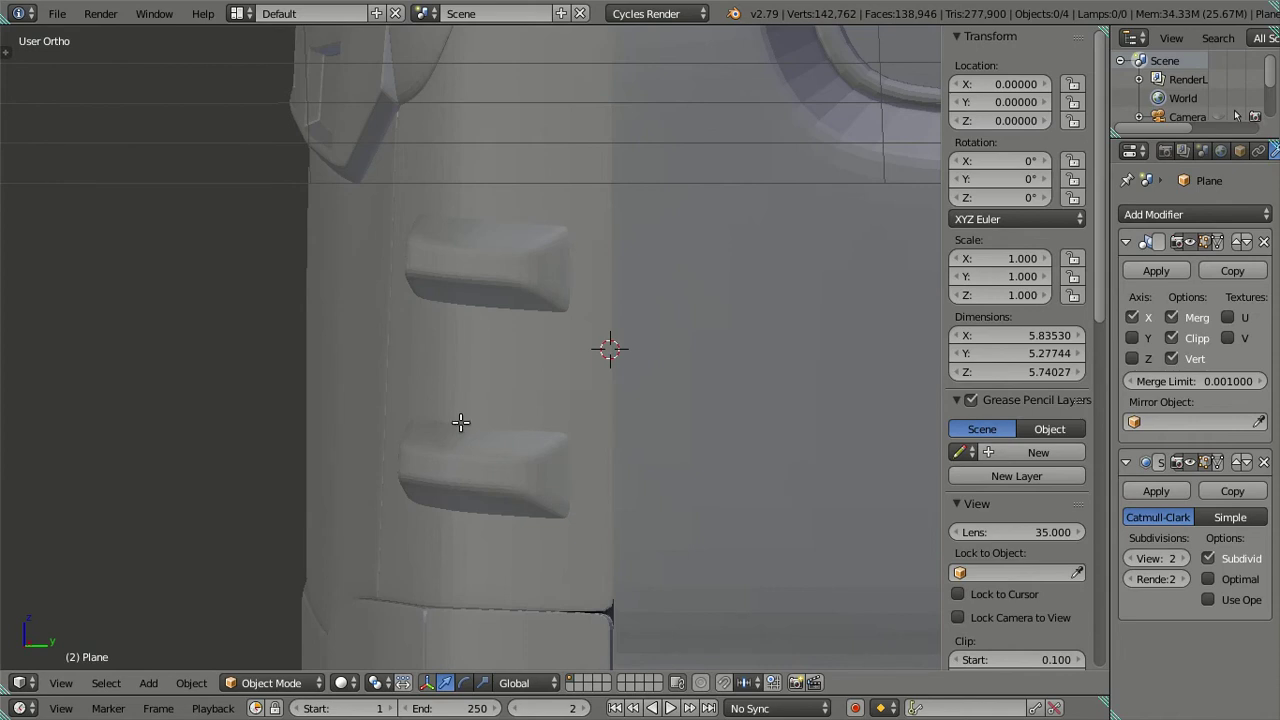
pyautogui.press('Tab')
pyautogui.moveTo(457, 374)
pyautogui.mouseDown(button='middle')
pyautogui.moveTo(511, 206)
pyautogui.moveTo(500, 220)
pyautogui.moveTo(491, 163)
pyautogui.mouseUp(button='middle')
# Step: Push the middle lengthwise loops of both handles along Y to curve them
pyautogui.keyDown('alt'); pyautogui.rightClick(488, 163); pyautogui.keyUp('alt')
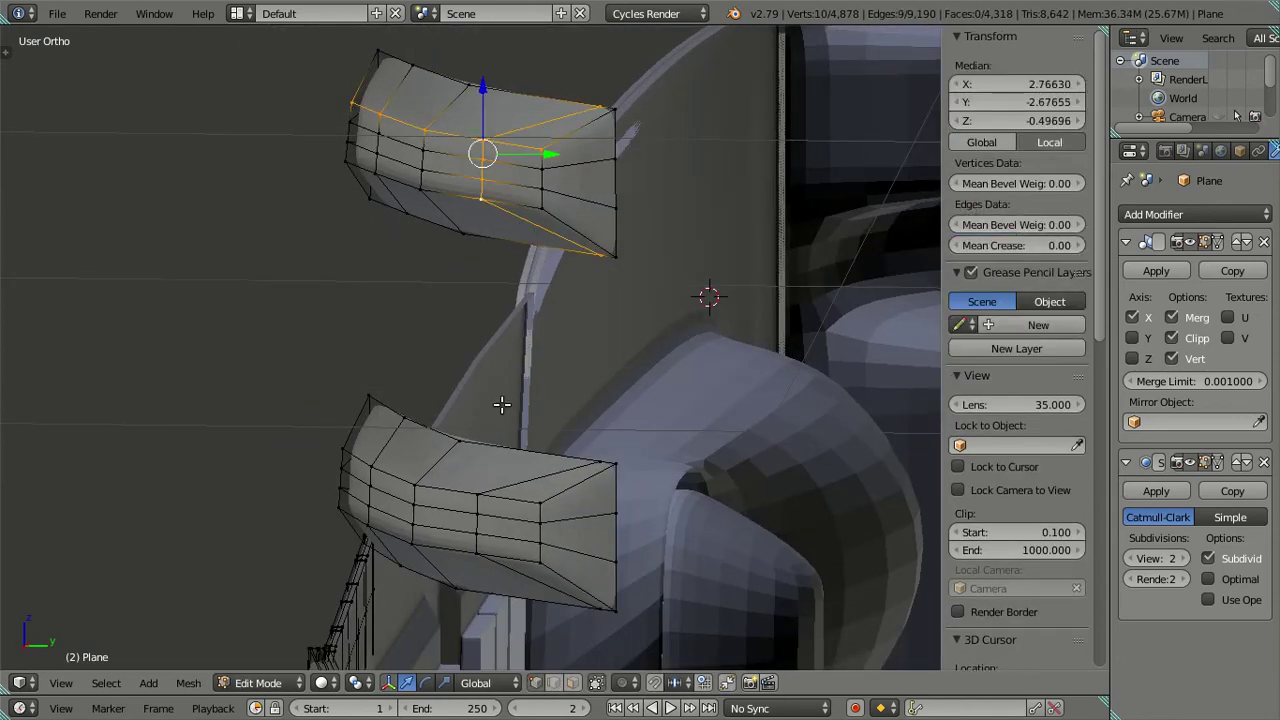
pyautogui.keyDown('alt'); pyautogui.rightClick(512, 206); pyautogui.keyUp('alt')
pyautogui.keyDown('alt'); pyautogui.keyDown('shift'); pyautogui.rightClick(512, 206); pyautogui.keyUp('shift'); pyautogui.keyUp('alt')
pyautogui.keyDown('alt'); pyautogui.keyDown('shift'); pyautogui.rightClick(500, 497); pyautogui.keyUp('shift'); pyautogui.keyUp('alt')
pyautogui.keyDown('alt'); pyautogui.keyDown('shift'); pyautogui.rightClick(515, 555); pyautogui.keyUp('shift'); pyautogui.keyUp('alt')
pyautogui.moveTo(515, 555); pyautogui.dragTo(459, 426, button='middle')
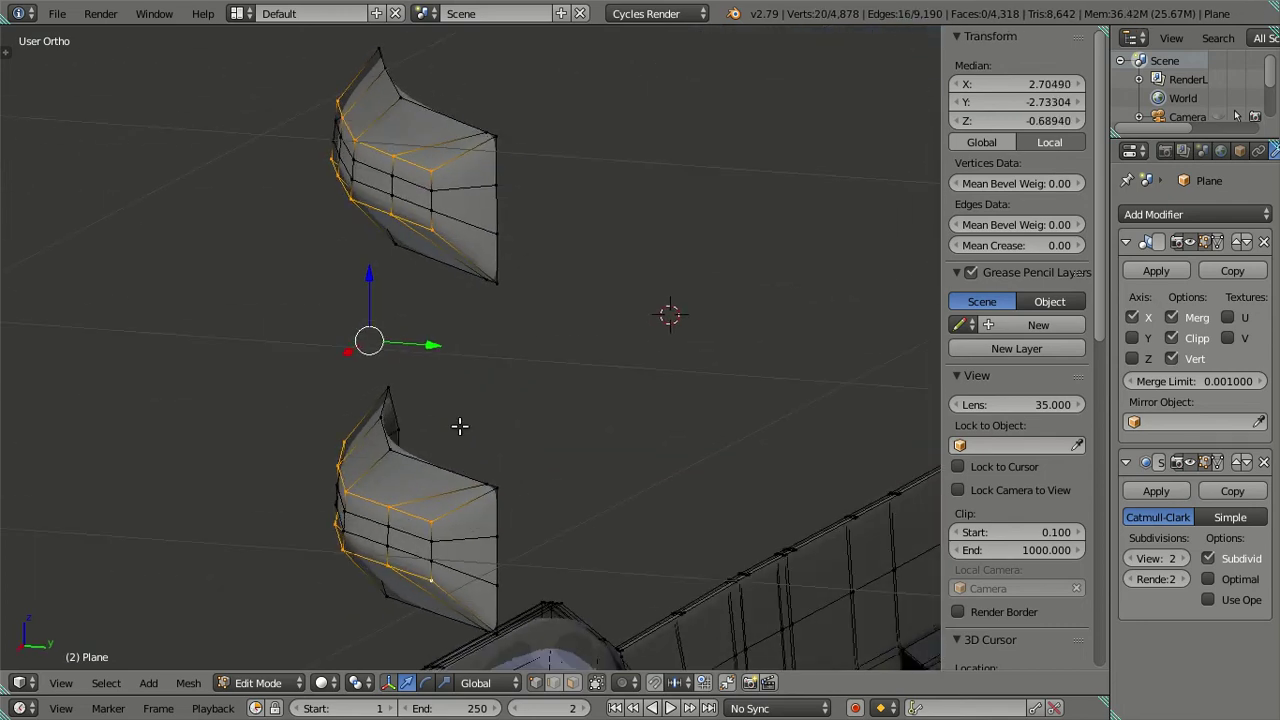
pyautogui.moveTo(432, 344); pyautogui.dragTo(440, 347)
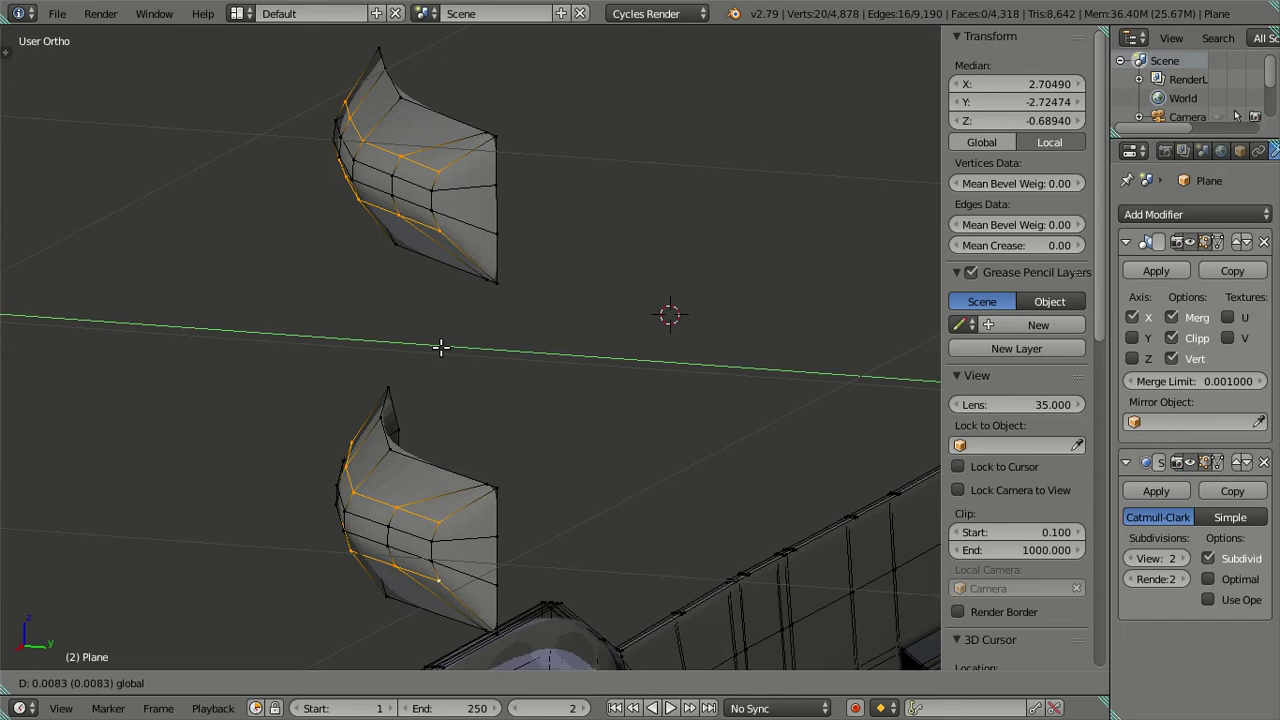
pyautogui.press('a')
# Step: Check the curved handles' smooth side profile, then return to editing
pyautogui.press('Tab')
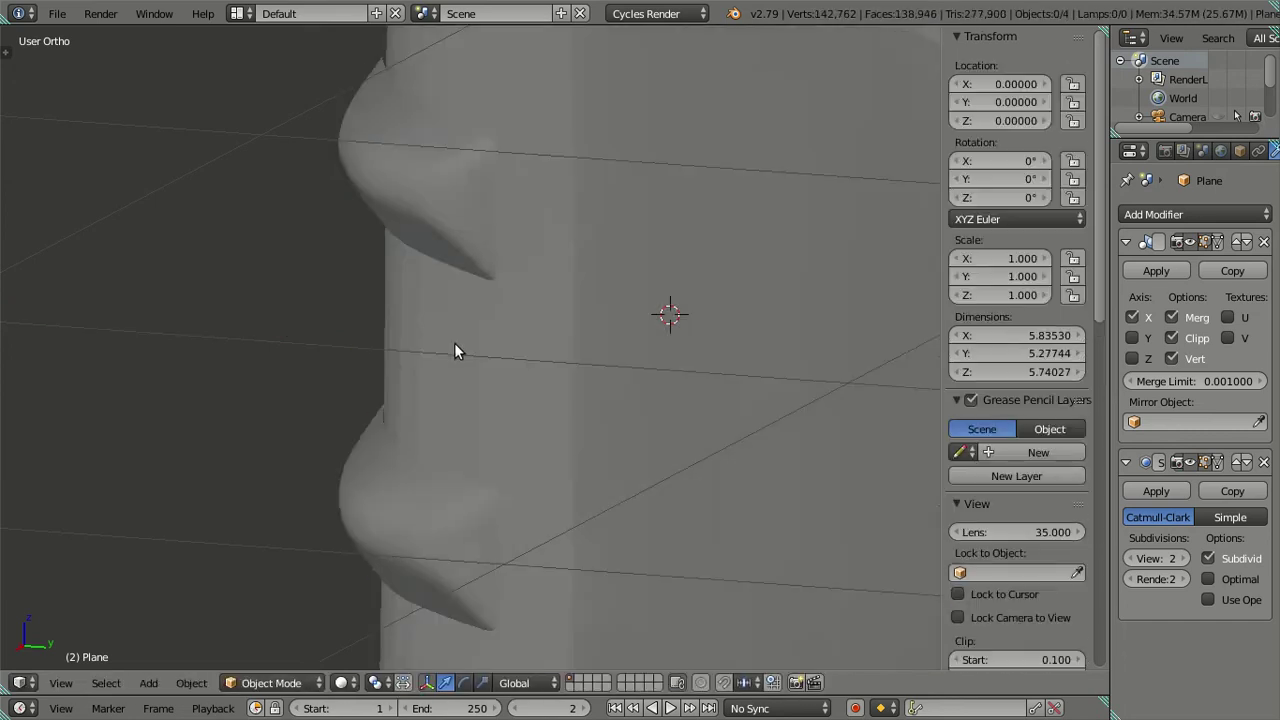
pyautogui.moveTo(456, 343)
pyautogui.mouseDown(button='middle')
pyautogui.moveTo(531, 440)
pyautogui.moveTo(695, 357)
pyautogui.moveTo(757, 354)
pyautogui.moveTo(757, 409)
pyautogui.moveTo(598, 400)
pyautogui.mouseUp(button='middle')
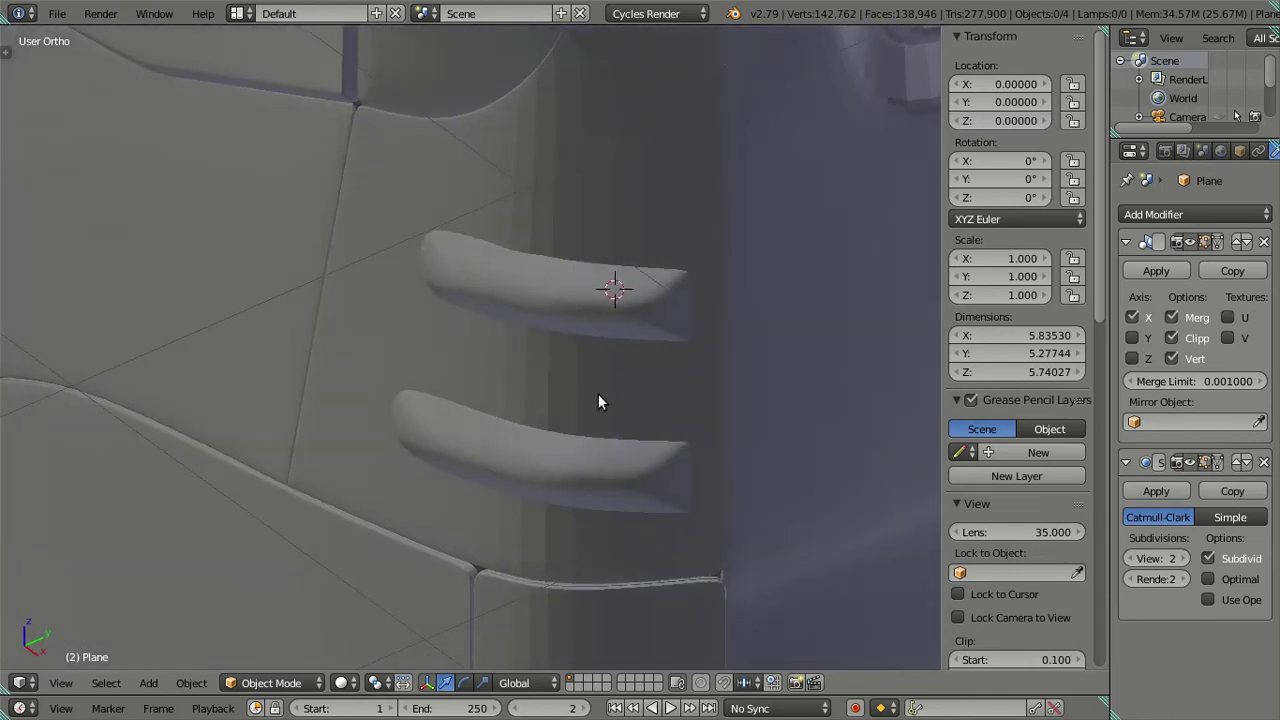
pyautogui.press('Tab')
pyautogui.moveTo(592, 349)
pyautogui.mouseDown(button='middle')
pyautogui.moveTo(651, 189)
pyautogui.moveTo(640, 113)
pyautogui.mouseUp(button='middle')
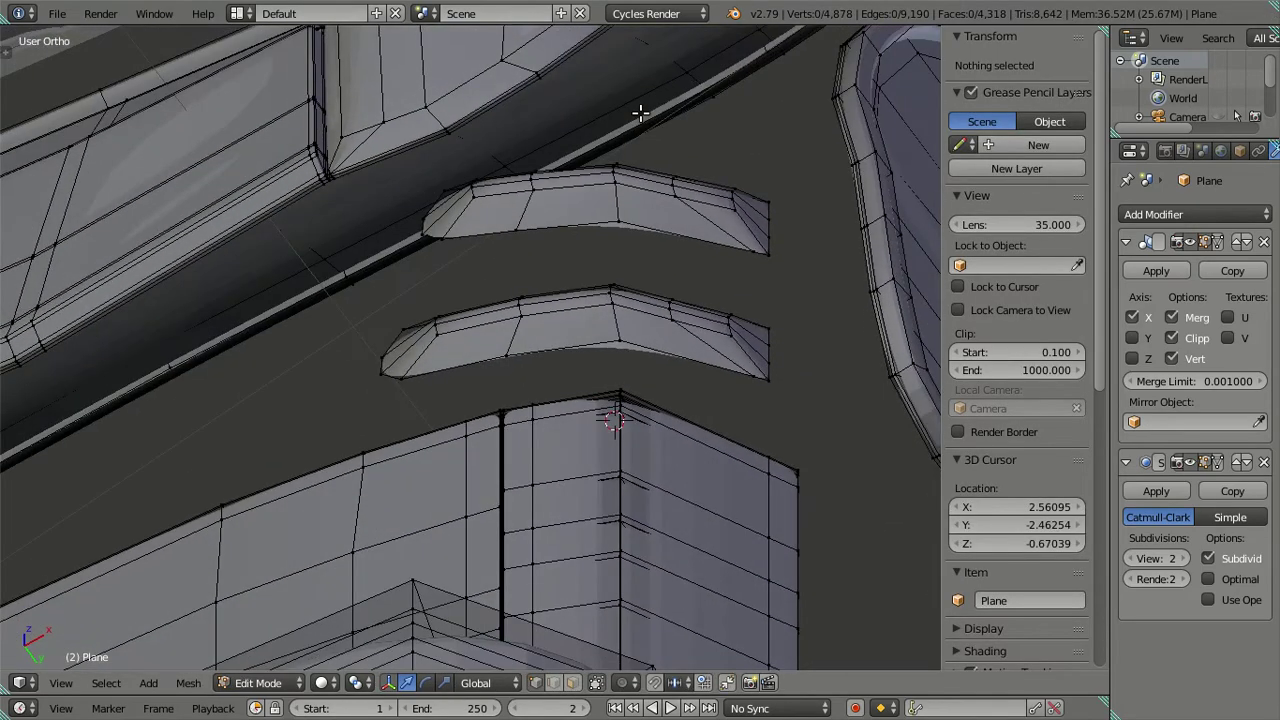
# Step: Reveal the hidden geometry and select both connected handle pieces
pyautogui.press('Tab')
pyautogui.moveTo(630, 168)
pyautogui.mouseDown(button='middle')
pyautogui.moveTo(583, 437)
pyautogui.moveTo(474, 457)
pyautogui.moveTo(386, 376)
pyautogui.mouseUp(button='middle')
pyautogui.press('Tab')
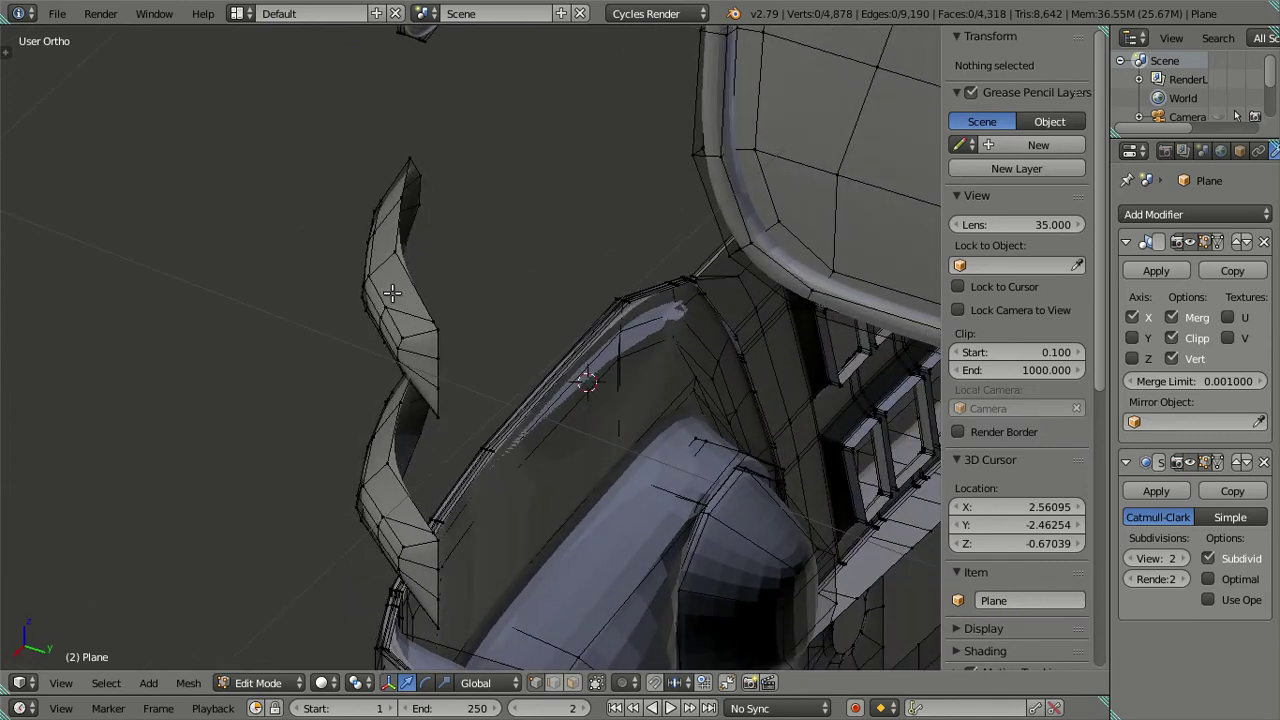
pyautogui.hotkey('alt', 'h')
pyautogui.press('a')
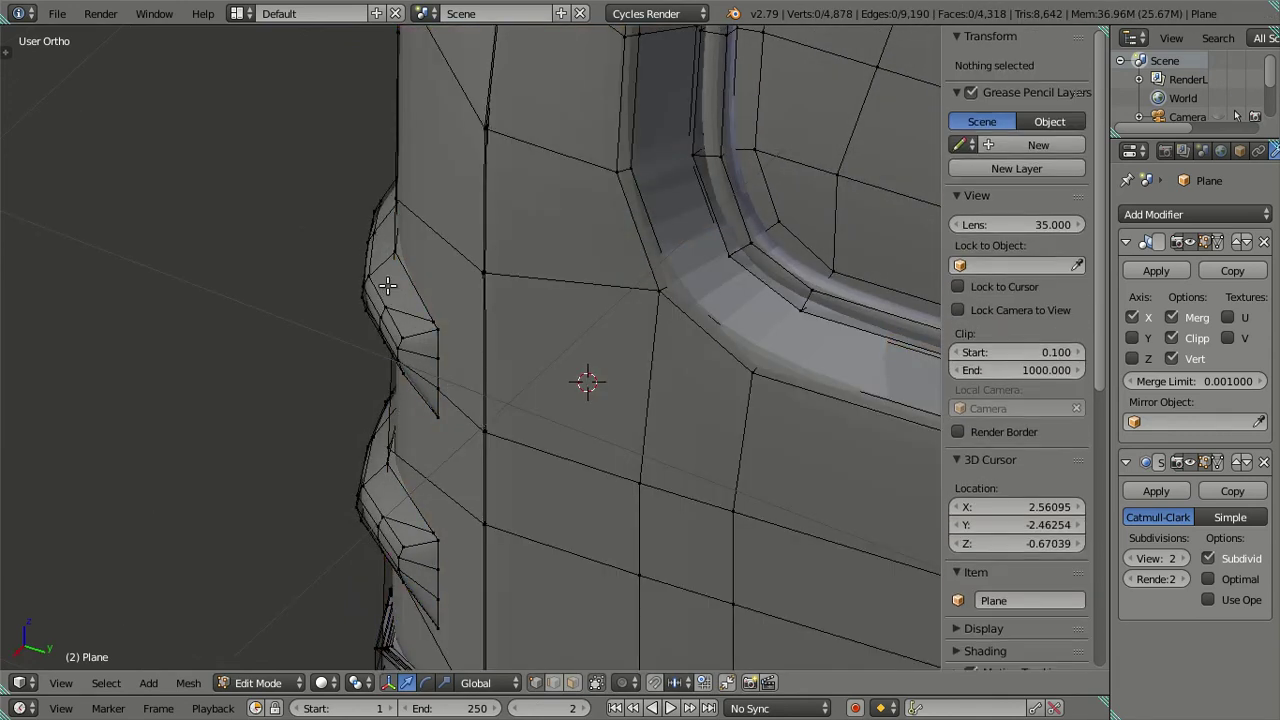
pyautogui.moveTo(387, 286); pyautogui.dragTo(356, 268, button='middle')
pyautogui.rightClick(331, 247)
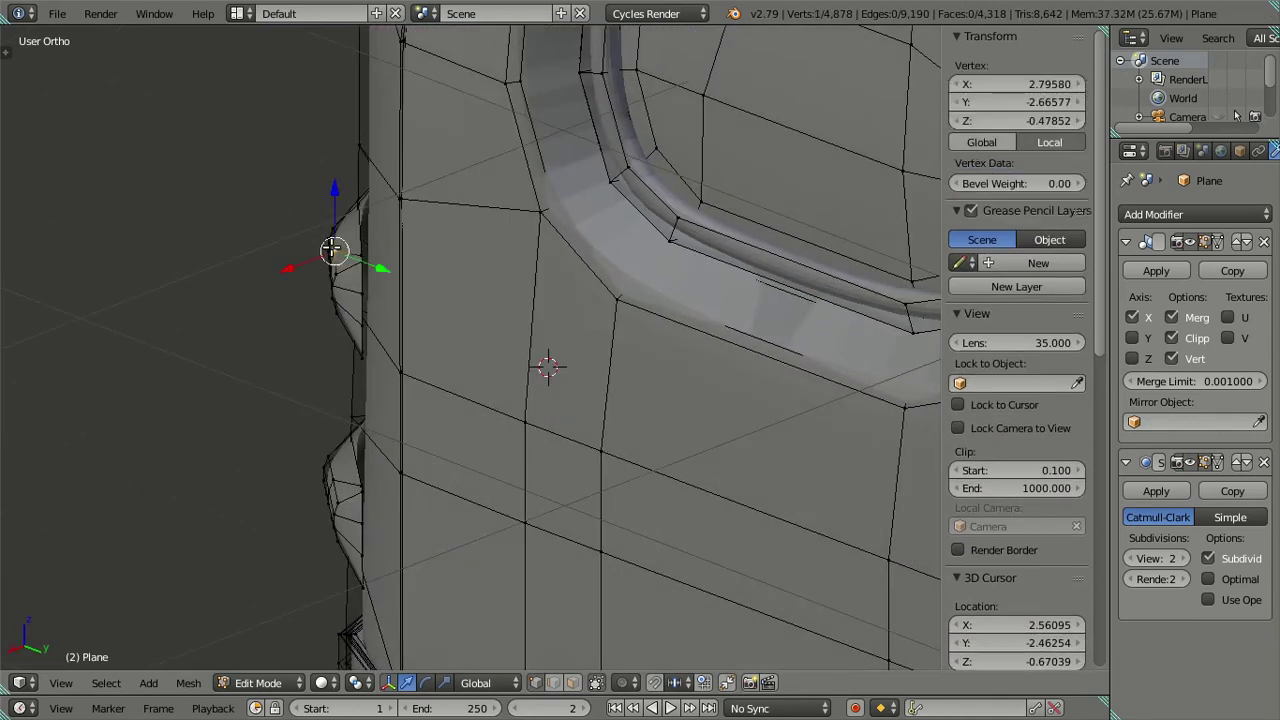
pyautogui.hotkey('ctrl', 'l')
pyautogui.press('l')
# Step: Move both handles along Y, undoing a trial move along X
pyautogui.scroll(2, 342, 420)
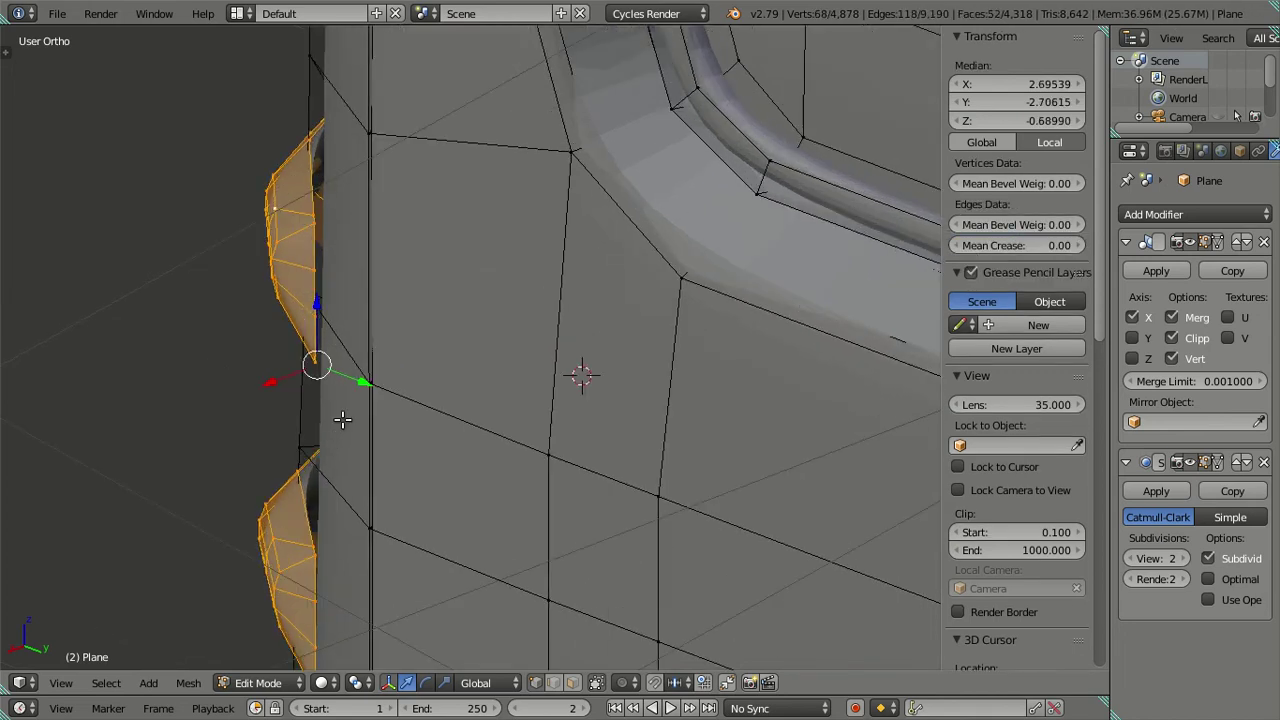
pyautogui.moveTo(363, 385); pyautogui.dragTo(374, 391)
pyautogui.moveTo(346, 409)
pyautogui.mouseDown(button='middle')
pyautogui.moveTo(536, 471)
pyautogui.moveTo(563, 437)
pyautogui.moveTo(569, 539)
pyautogui.moveTo(680, 528)
pyautogui.mouseUp(button='middle')
pyautogui.moveTo(664, 524); pyautogui.dragTo(659, 522)
pyautogui.moveTo(659, 522)
pyautogui.mouseDown(button='middle')
pyautogui.moveTo(677, 466)
pyautogui.moveTo(634, 408)
pyautogui.moveTo(640, 430)
pyautogui.mouseUp(button='middle')
pyautogui.hotkey('ctrl', 'z')
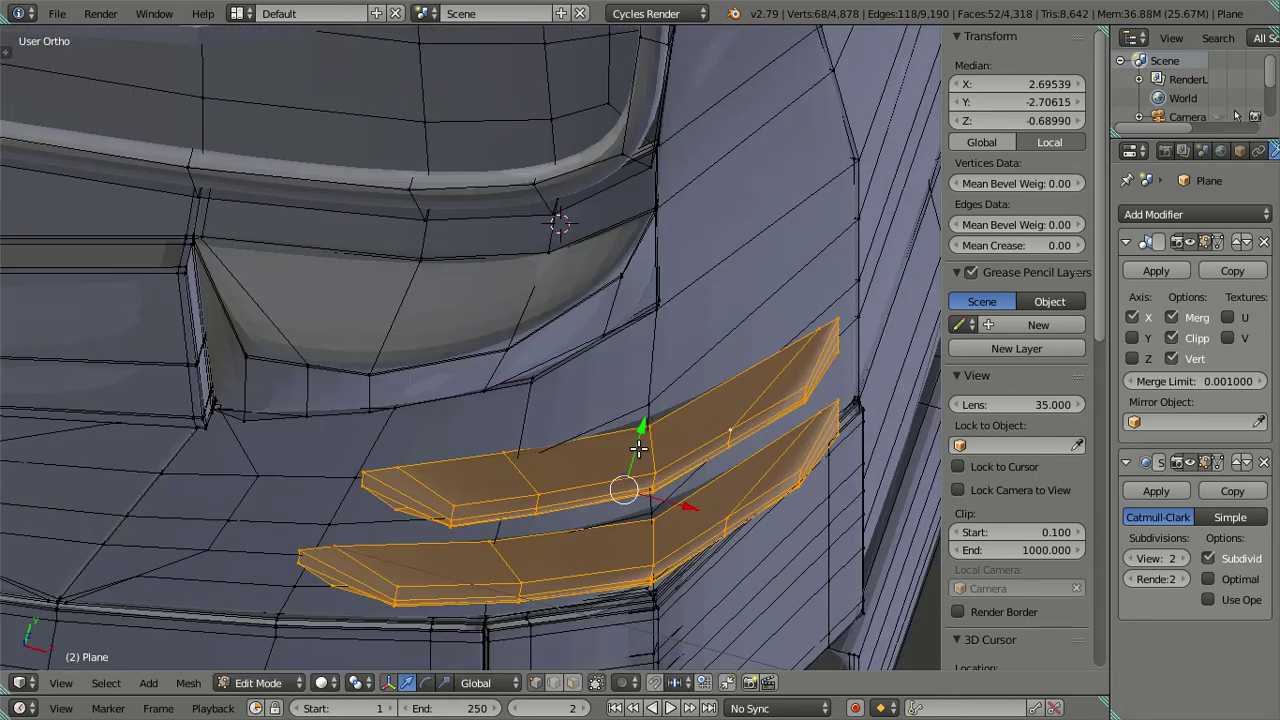
pyautogui.scroll(3, 640, 432)
pyautogui.moveTo(648, 509)
pyautogui.mouseDown(button='middle')
pyautogui.moveTo(666, 500)
pyautogui.moveTo(609, 457)
pyautogui.moveTo(629, 423)
pyautogui.moveTo(667, 410)
pyautogui.moveTo(553, 482)
pyautogui.moveTo(615, 415)
pyautogui.moveTo(688, 369)
pyautogui.moveTo(714, 371)
pyautogui.mouseUp(button='middle')
# Step: After a smooth preview, nudge both handles slightly along Y and X toward the cab side
pyautogui.press('Tab')
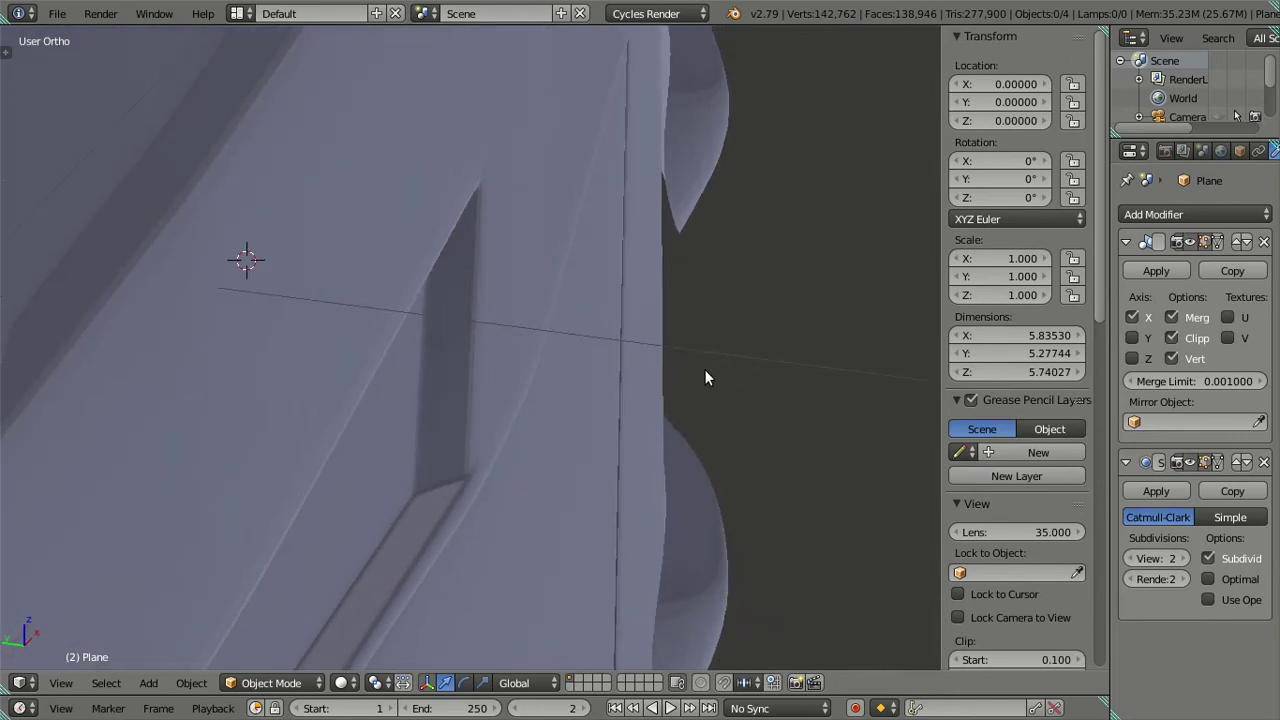
pyautogui.press('Tab')
pyautogui.keyDown('shift'); pyautogui.moveTo(740, 260); pyautogui.dragTo(686, 429, button='middle'); pyautogui.keyUp('shift')
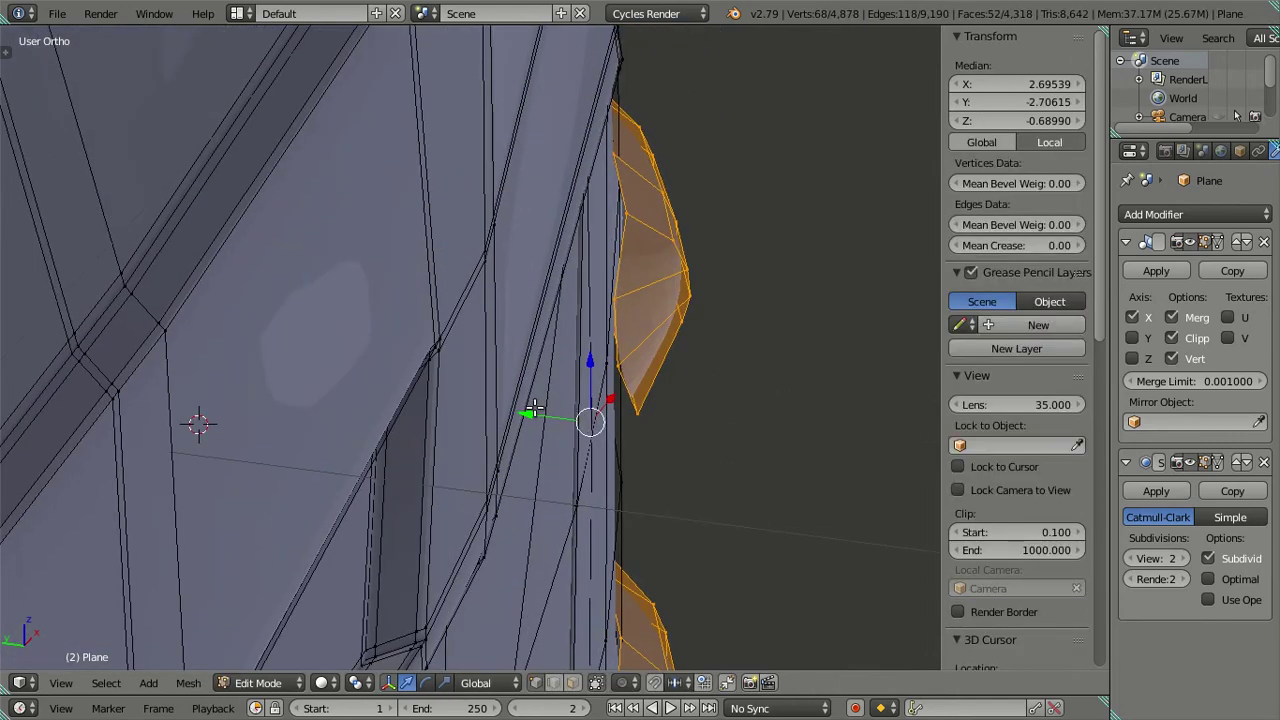
pyautogui.moveTo(525, 412); pyautogui.dragTo(540, 395)
pyautogui.moveTo(540, 395)
pyautogui.mouseDown(button='middle')
pyautogui.moveTo(720, 420)
pyautogui.moveTo(543, 400)
pyautogui.moveTo(558, 410)
pyautogui.mouseUp(button='middle')
pyautogui.moveTo(628, 442); pyautogui.dragTo(600, 443)
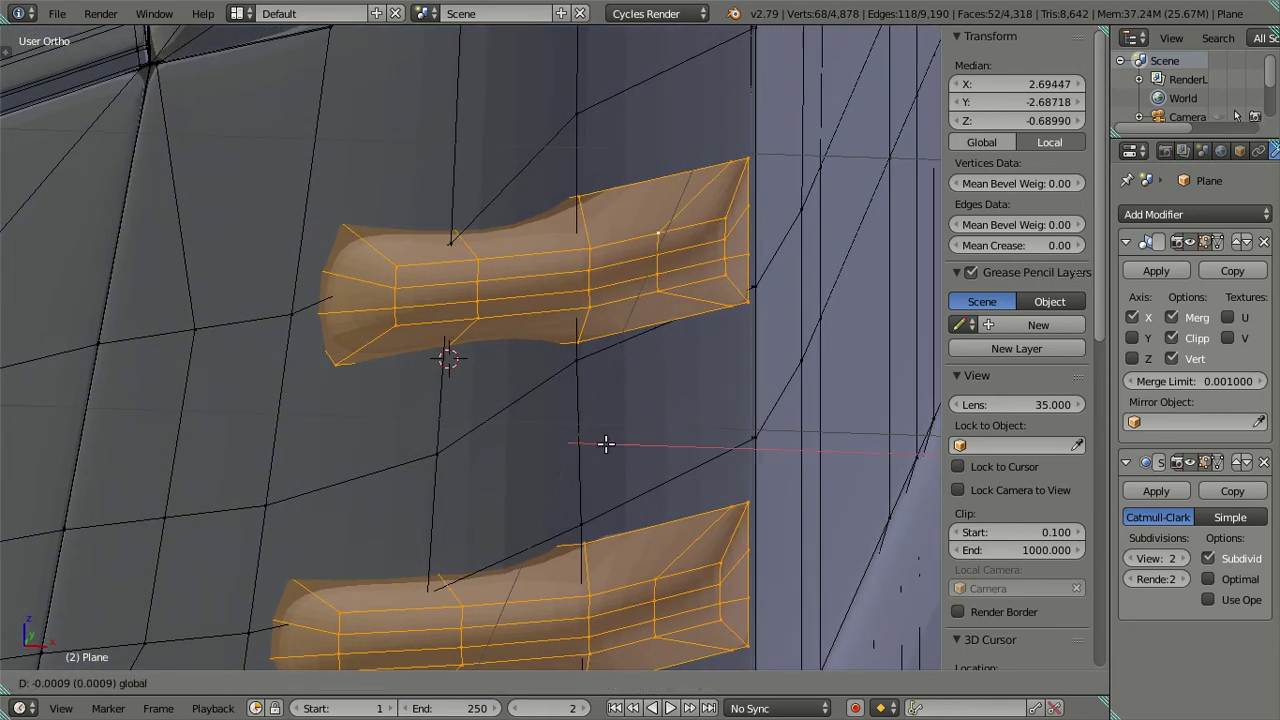
pyautogui.scroll(-2, 614, 425)
pyautogui.moveTo(611, 428)
pyautogui.mouseDown(button='middle')
pyautogui.moveTo(567, 532)
pyautogui.moveTo(545, 416)
pyautogui.moveTo(607, 352)
pyautogui.moveTo(453, 470)
pyautogui.moveTo(473, 436)
pyautogui.mouseUp(button='middle')
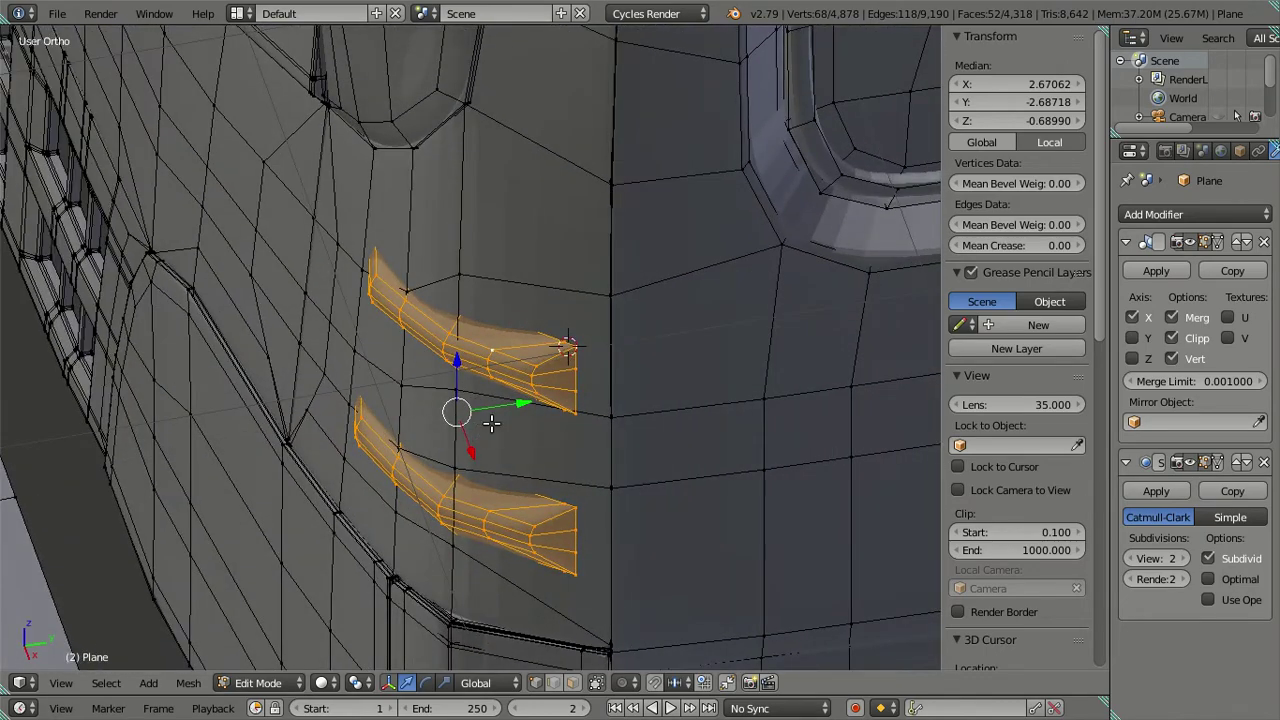
# Step: Select the end edge loops of the upper and lower handles
pyautogui.press('a')
pyautogui.scroll(2, 551, 400)
pyautogui.scroll(2, 557, 386)
pyautogui.scroll(2, 571, 343)
pyautogui.keyDown('alt'); pyautogui.click(520, 395); pyautogui.keyUp('alt')
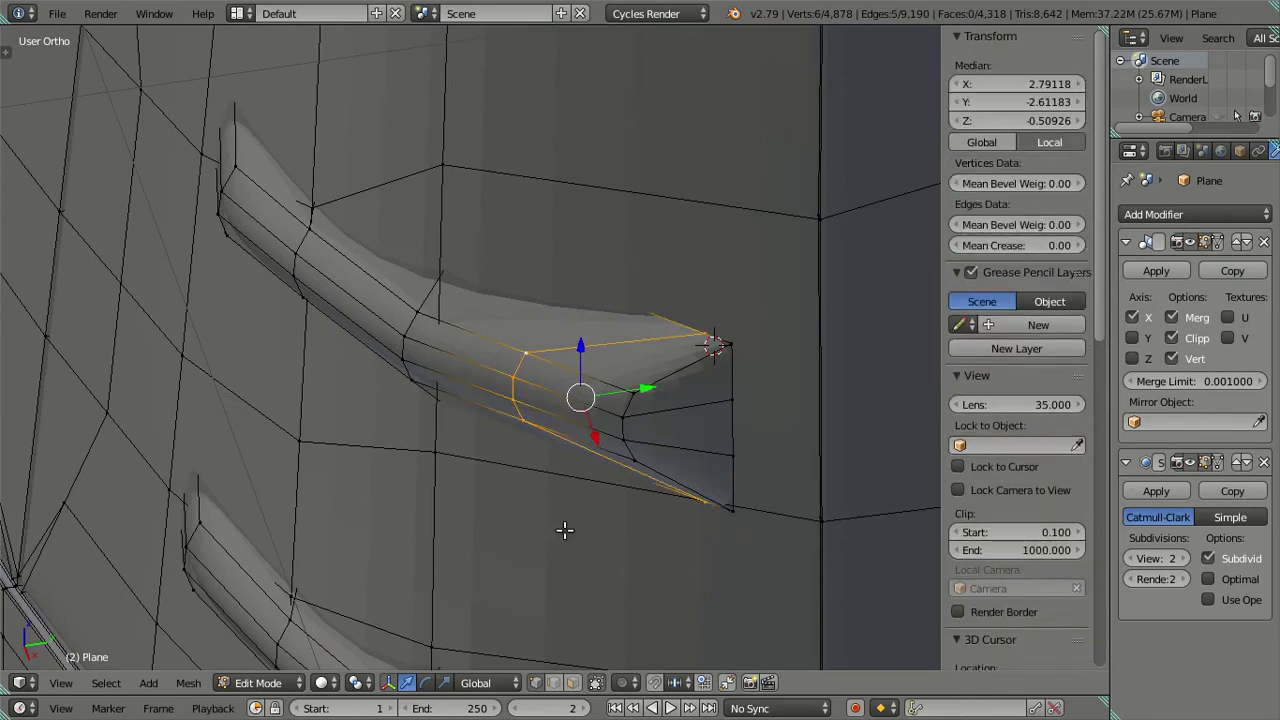
pyautogui.scroll(-4, 565, 530)
pyautogui.keyDown('alt'); pyautogui.keyDown('shift'); pyautogui.click(524, 541); pyautogui.keyUp('shift'); pyautogui.keyUp('alt')
# Step: Dissolve the handles' end edge loops, then shift the lower handle's end loop along X
pyautogui.press('x')
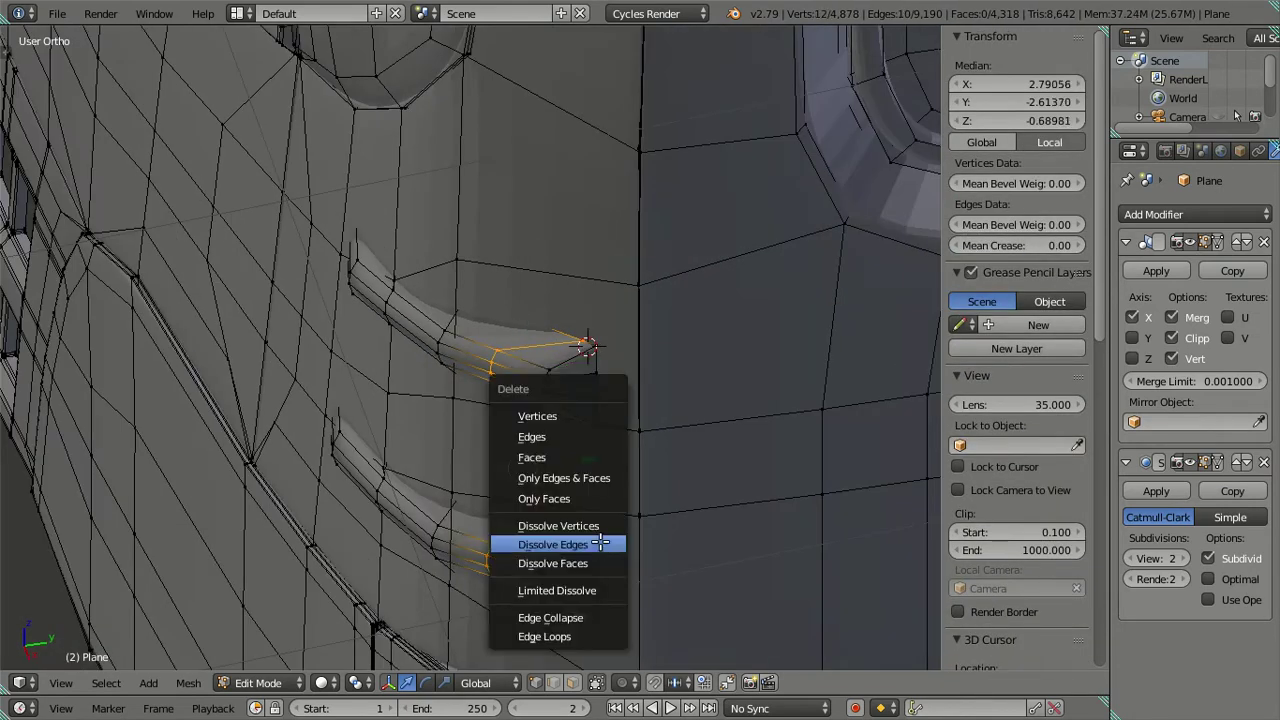
pyautogui.click(600, 543)
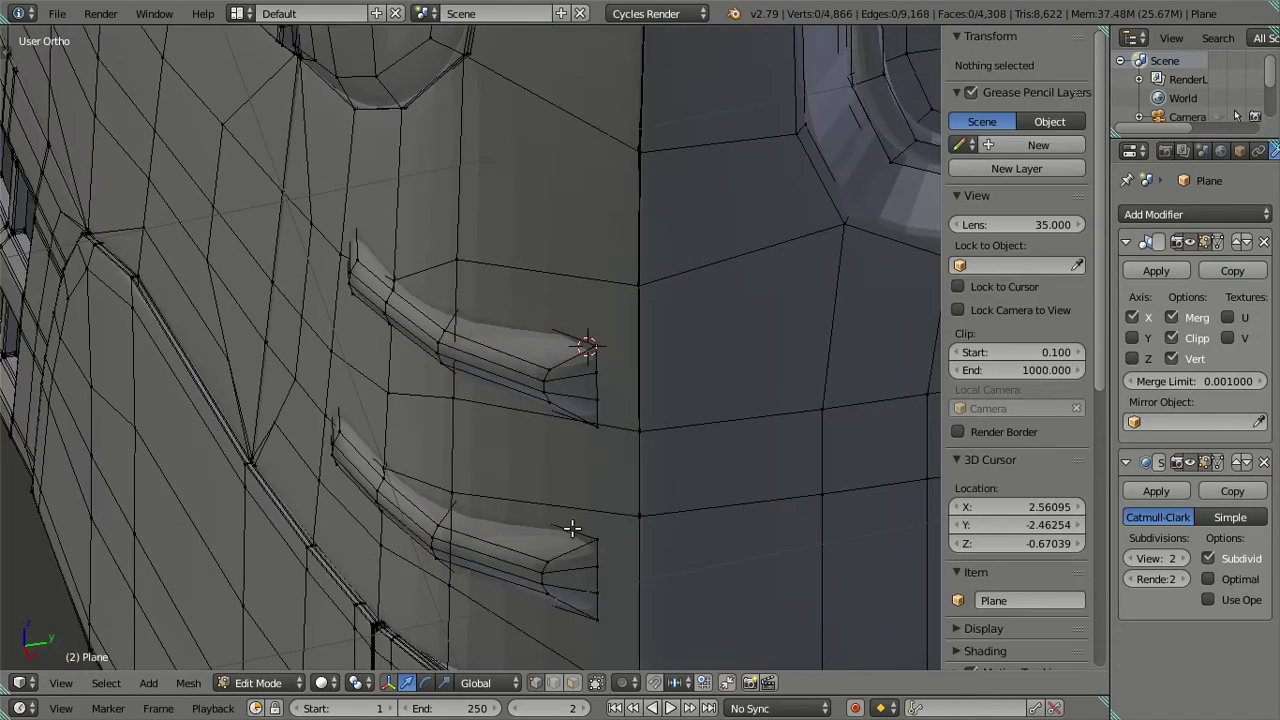
pyautogui.moveTo(572, 528); pyautogui.dragTo(600, 557, button='middle')
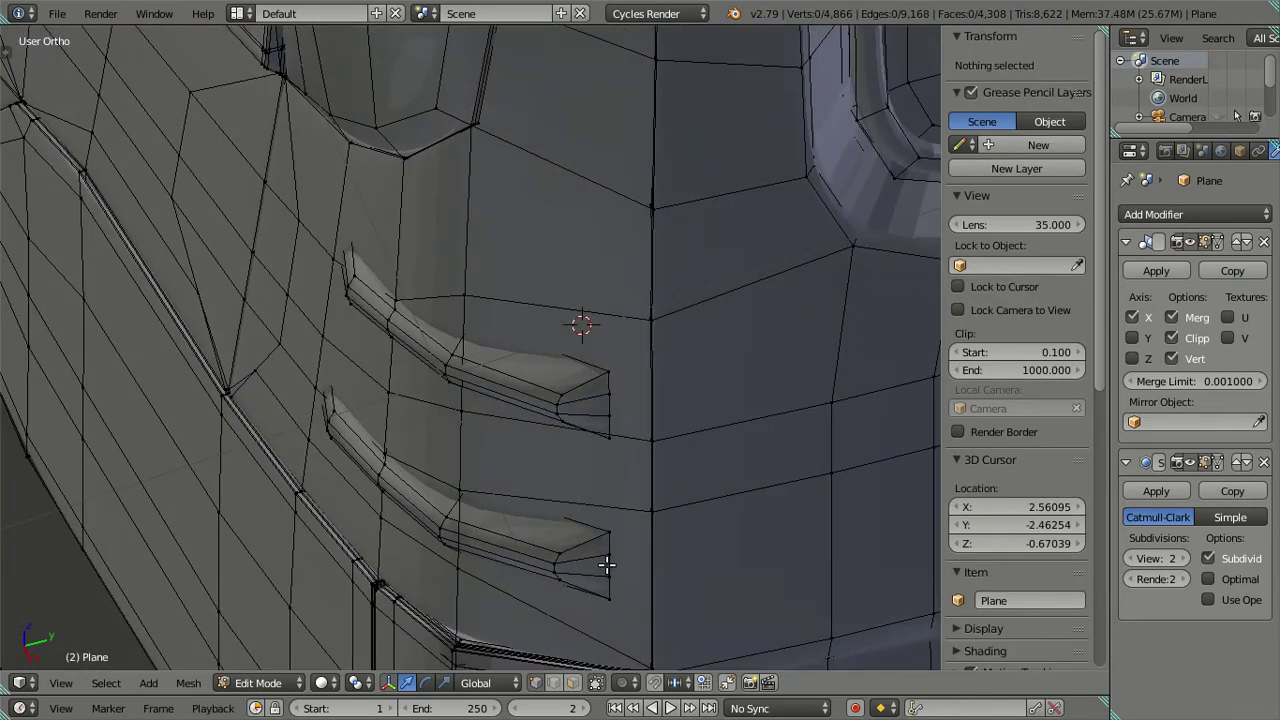
pyautogui.keyDown('alt'); pyautogui.rightClick(608, 562); pyautogui.keyUp('alt')
pyautogui.moveTo(620, 415)
pyautogui.mouseDown(button='middle')
pyautogui.moveTo(651, 457)
pyautogui.moveTo(570, 454)
pyautogui.mouseUp(button='middle')
pyautogui.press('g')
pyautogui.press('x')
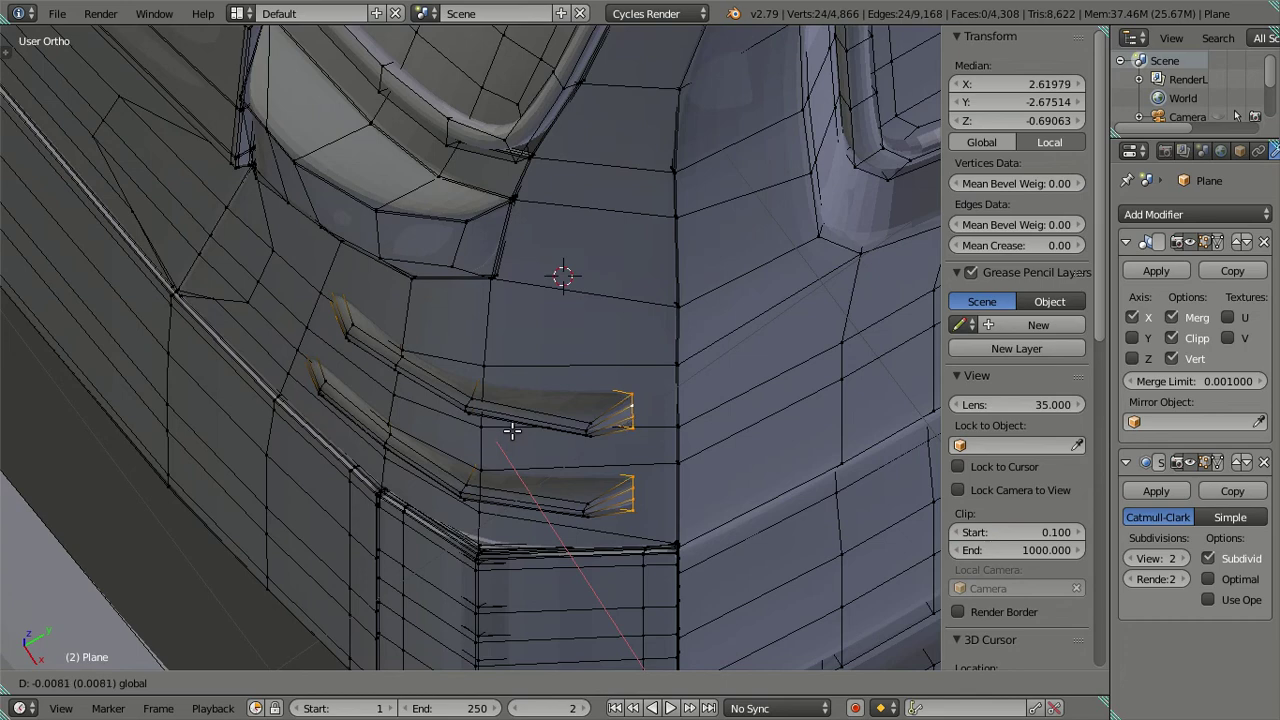
pyautogui.click(511, 428)
pyautogui.press('a')
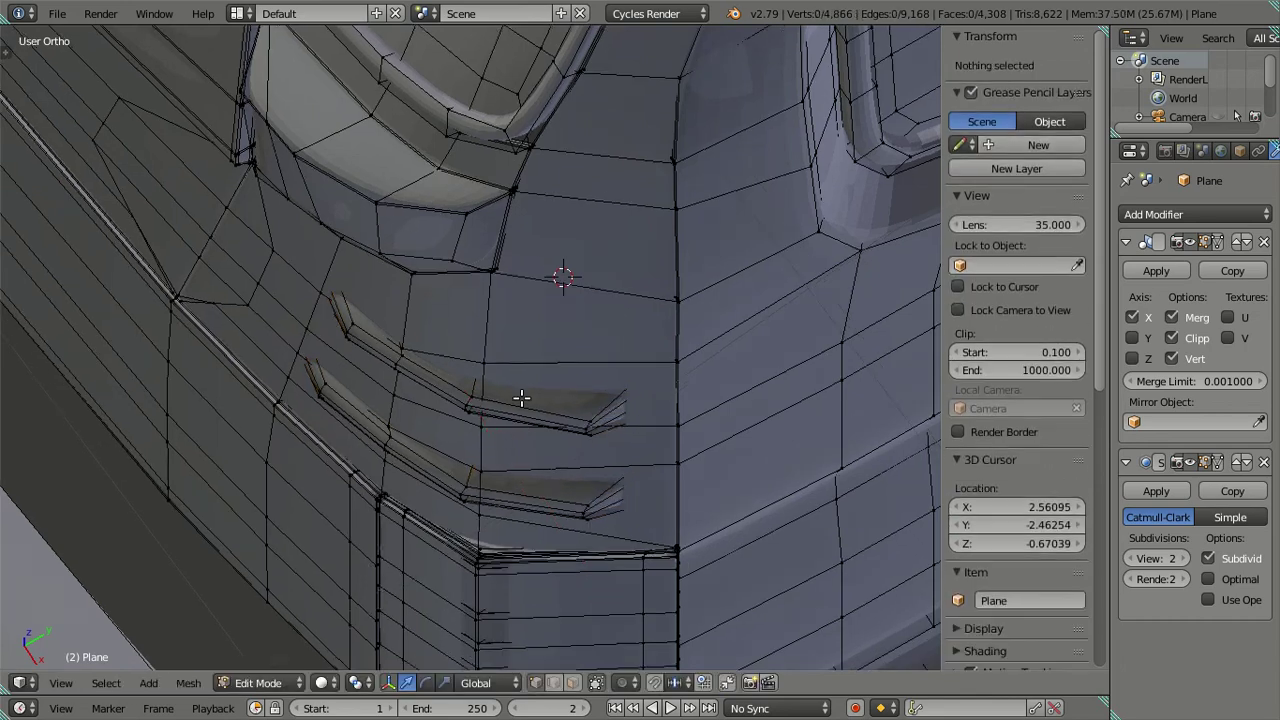
# Step: Select the edge loops around both the lower and upper handles, using the wireframe view
pyautogui.moveTo(523, 400); pyautogui.dragTo(531, 357, button='middle')
pyautogui.scroll(2, 531, 357)
pyautogui.moveTo(433, 459)
pyautogui.mouseDown(button='middle')
pyautogui.moveTo(500, 429)
pyautogui.moveTo(476, 391)
pyautogui.mouseUp(button='middle')
pyautogui.press('z')
pyautogui.press('z')
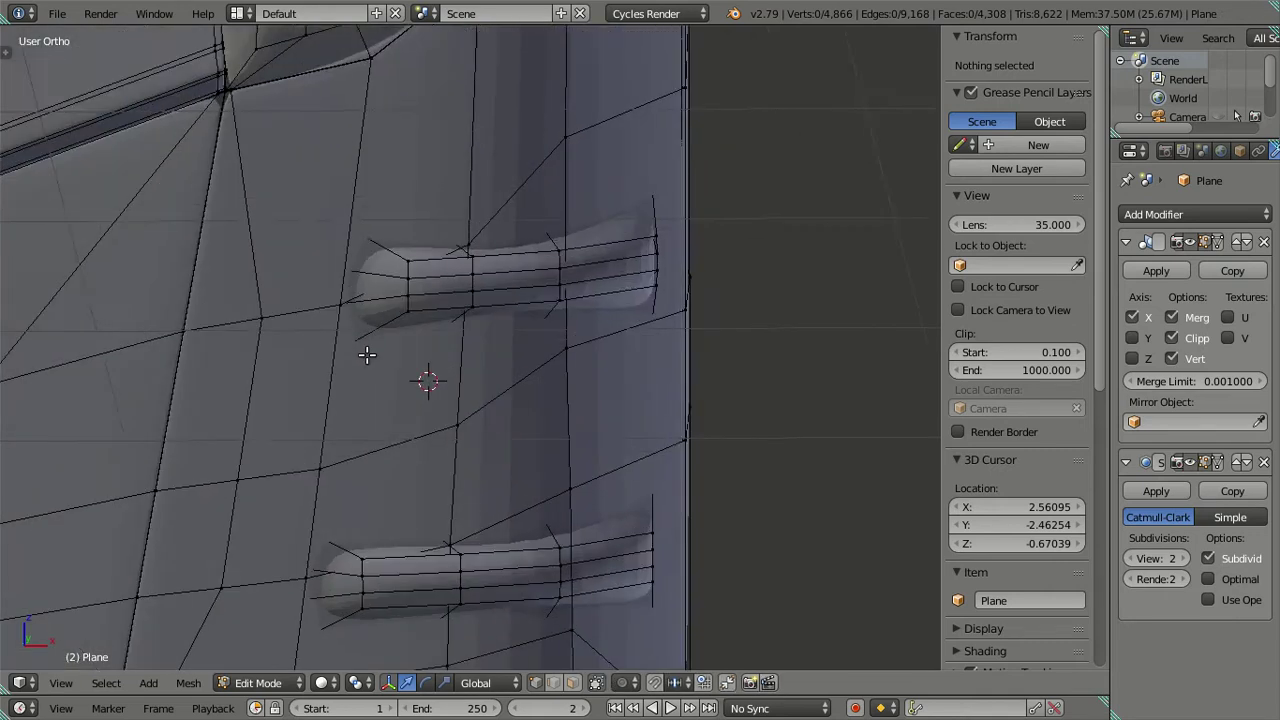
pyautogui.scroll(2, 366, 354)
pyautogui.moveTo(366, 354); pyautogui.dragTo(314, 280, button='middle')
pyautogui.press('z')
pyautogui.keyDown('alt'); pyautogui.rightClick(282, 262); pyautogui.keyUp('alt')
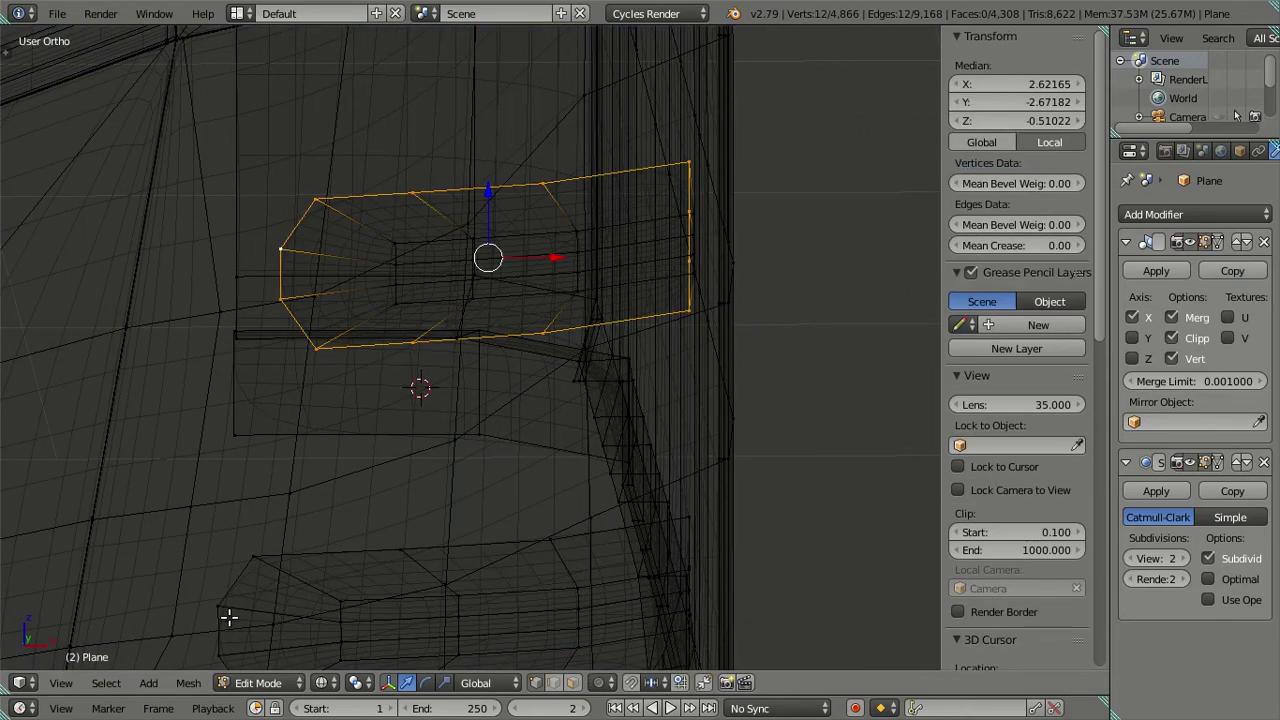
pyautogui.press('a')
pyautogui.rightClick(251, 554)
pyautogui.scroll(-3, 262, 560)
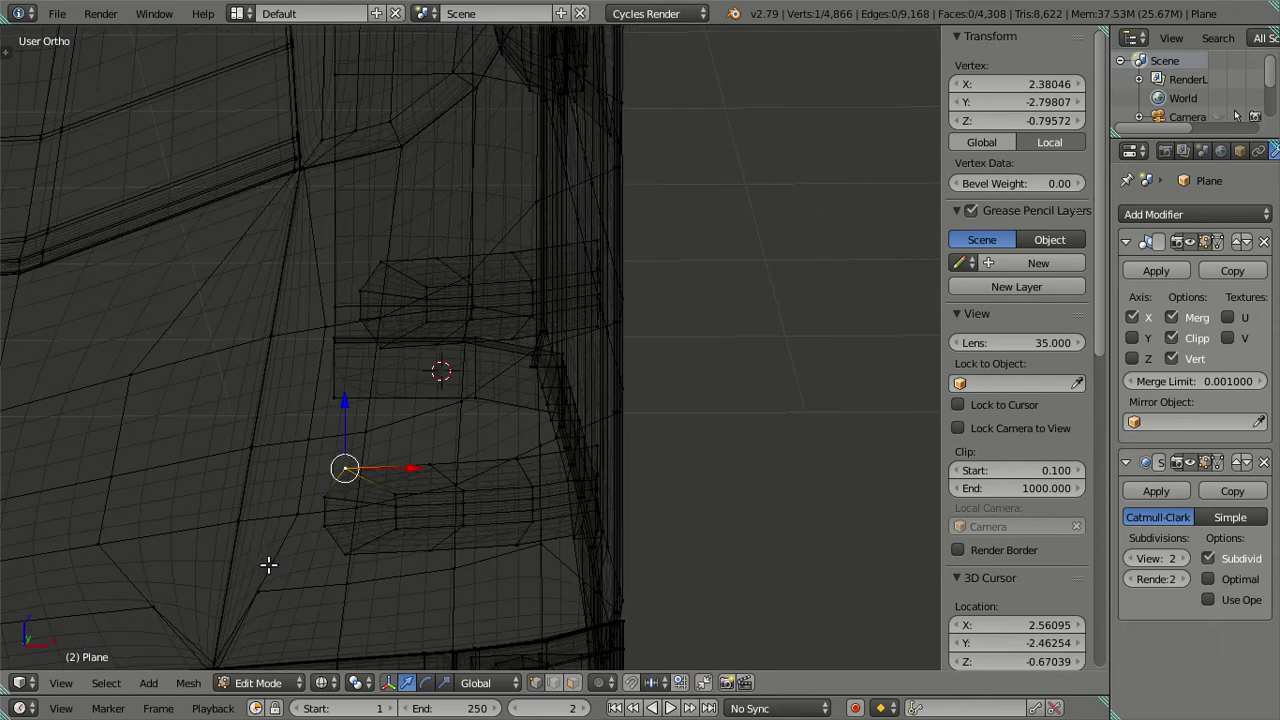
pyautogui.keyDown('alt'); pyautogui.rightClick(318, 529); pyautogui.keyUp('alt')
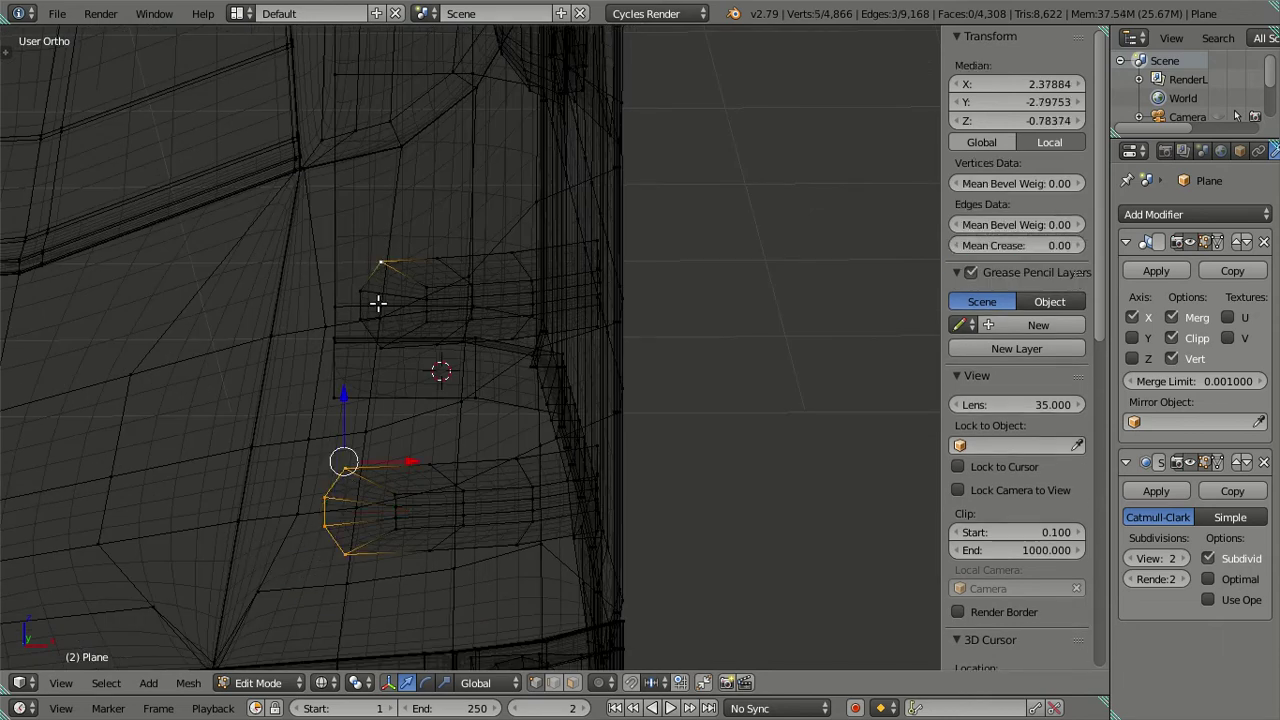
pyautogui.keyDown('alt'); pyautogui.keyDown('shift'); pyautogui.rightClick(378, 350); pyautogui.keyUp('shift'); pyautogui.keyUp('alt')
pyautogui.press('z')
# Step: Nudge both handle loops along X and push them inward along Y to deepen the recesses
pyautogui.moveTo(429, 363); pyautogui.dragTo(423, 320, button='middle')
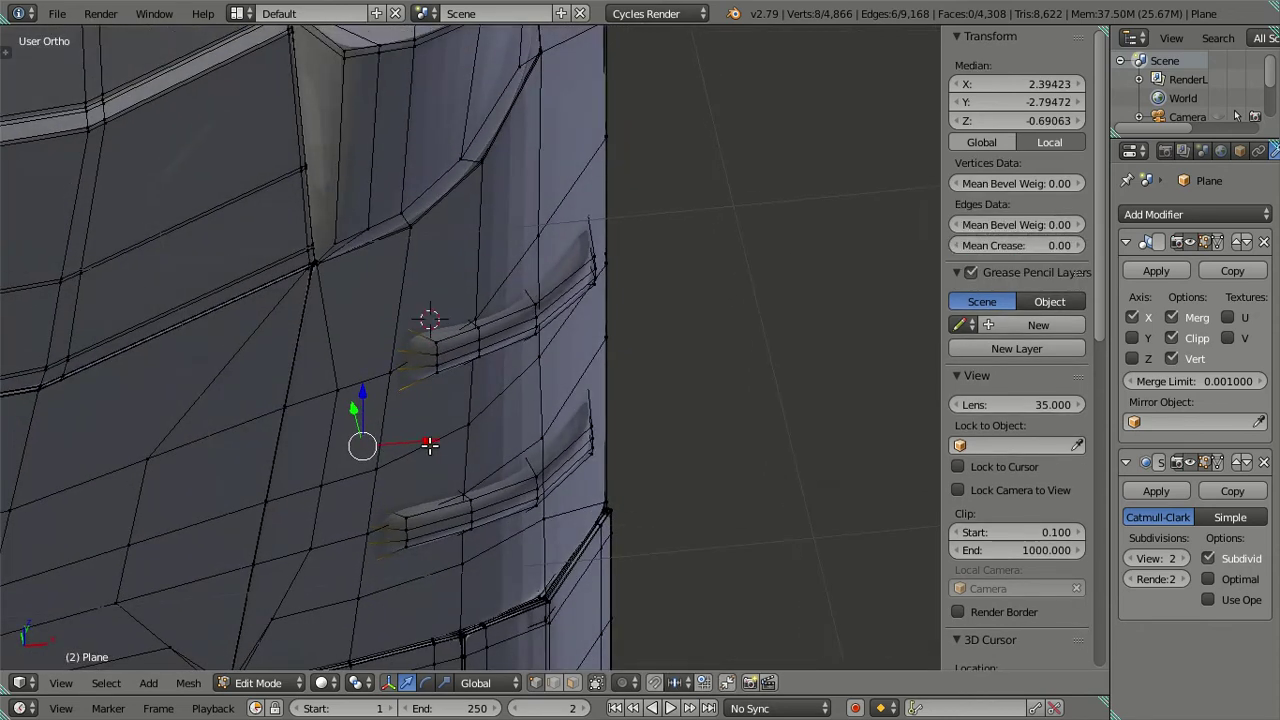
pyautogui.scroll(3, 420, 440)
pyautogui.moveTo(348, 513); pyautogui.dragTo(325, 540)
pyautogui.moveTo(328, 500); pyautogui.dragTo(356, 524, button='middle')
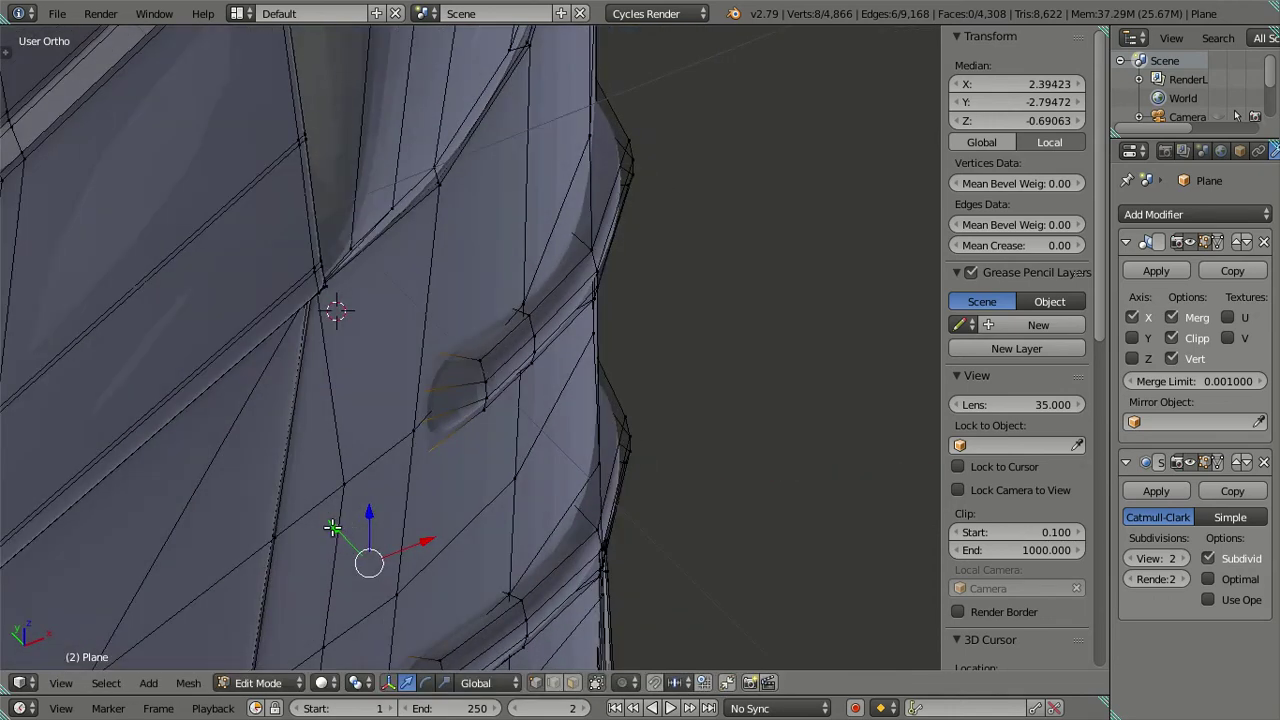
pyautogui.moveTo(332, 528); pyautogui.dragTo(338, 541)
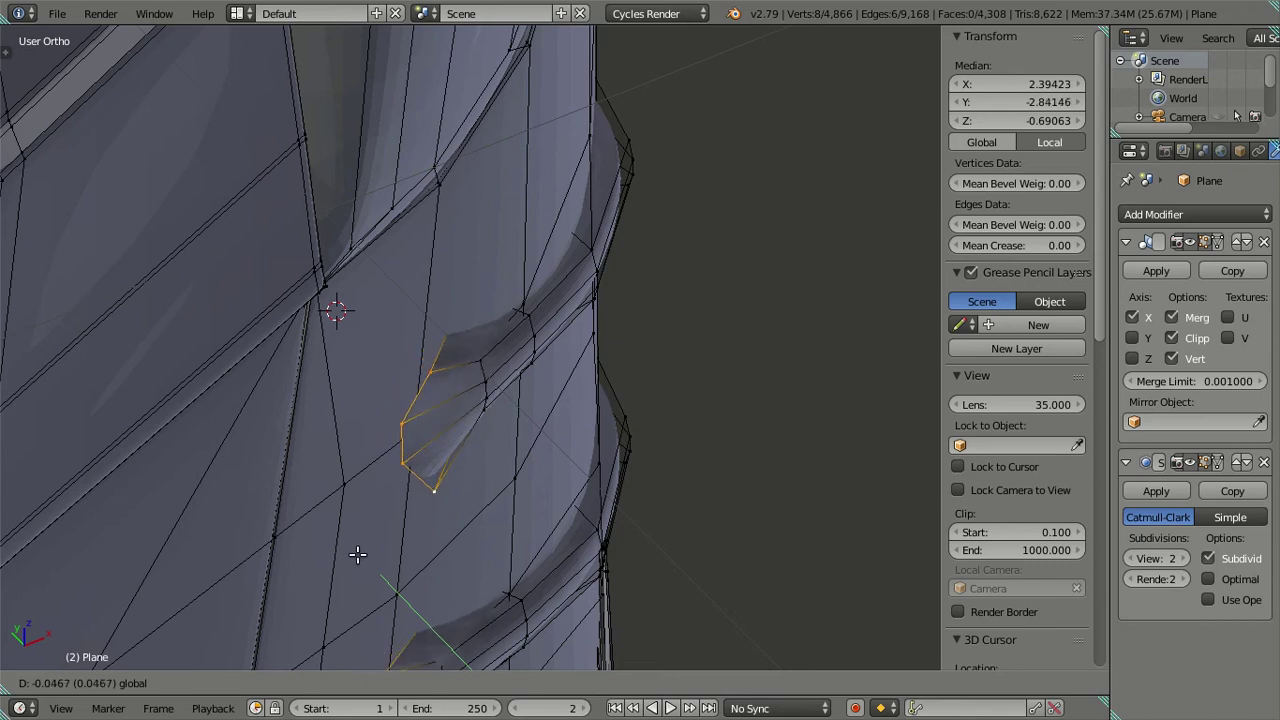
pyautogui.moveTo(366, 564)
pyautogui.mouseDown()
pyautogui.moveTo(377, 574)
pyautogui.moveTo(360, 562)
pyautogui.mouseUp()
pyautogui.moveTo(360, 562); pyautogui.dragTo(283, 586, button='middle')
pyautogui.moveTo(293, 620); pyautogui.dragTo(300, 621)
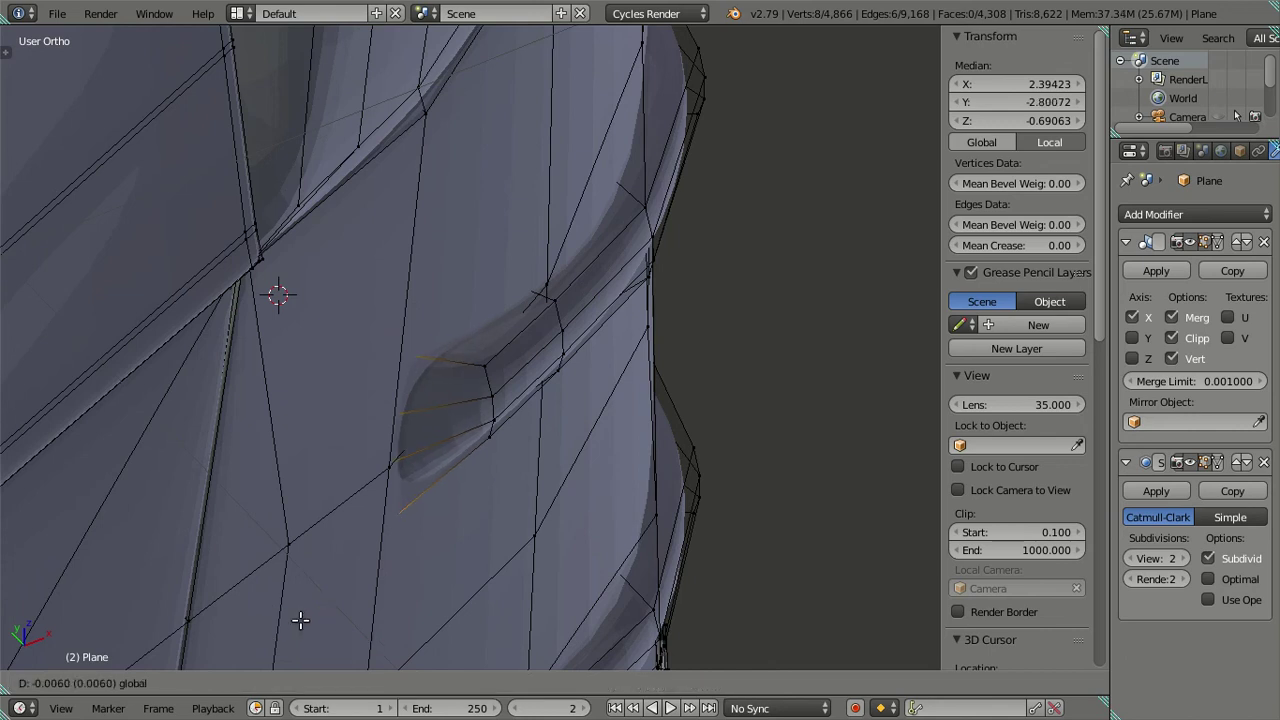
pyautogui.press('a')
# Step: Select two handle edge loops and move them along Y
pyautogui.keyDown('alt'); pyautogui.click(554, 314); pyautogui.keyUp('alt')
pyautogui.keyDown('alt'); pyautogui.keyDown('shift'); pyautogui.click(652, 222); pyautogui.keyUp('shift'); pyautogui.keyUp('alt')
pyautogui.moveTo(645, 255); pyautogui.dragTo(645, 315, button='middle')
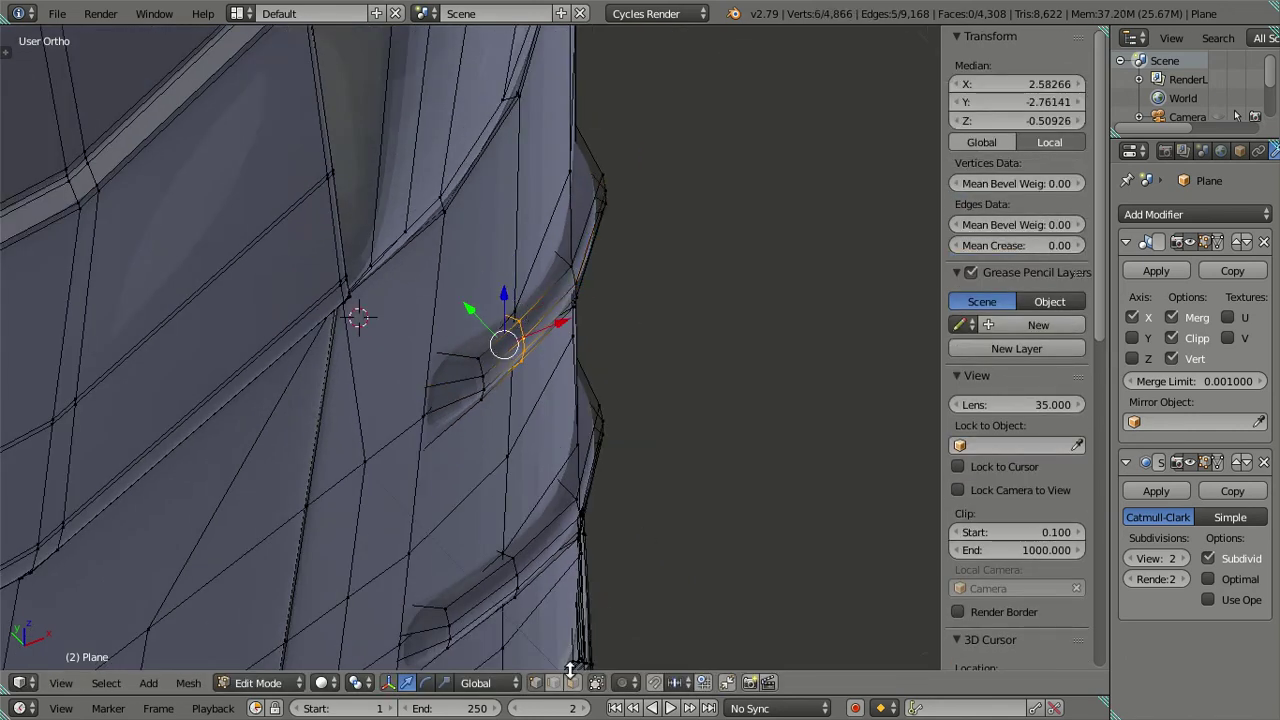
pyautogui.scroll(1, 549, 440)
pyautogui.scroll(3, 503, 425)
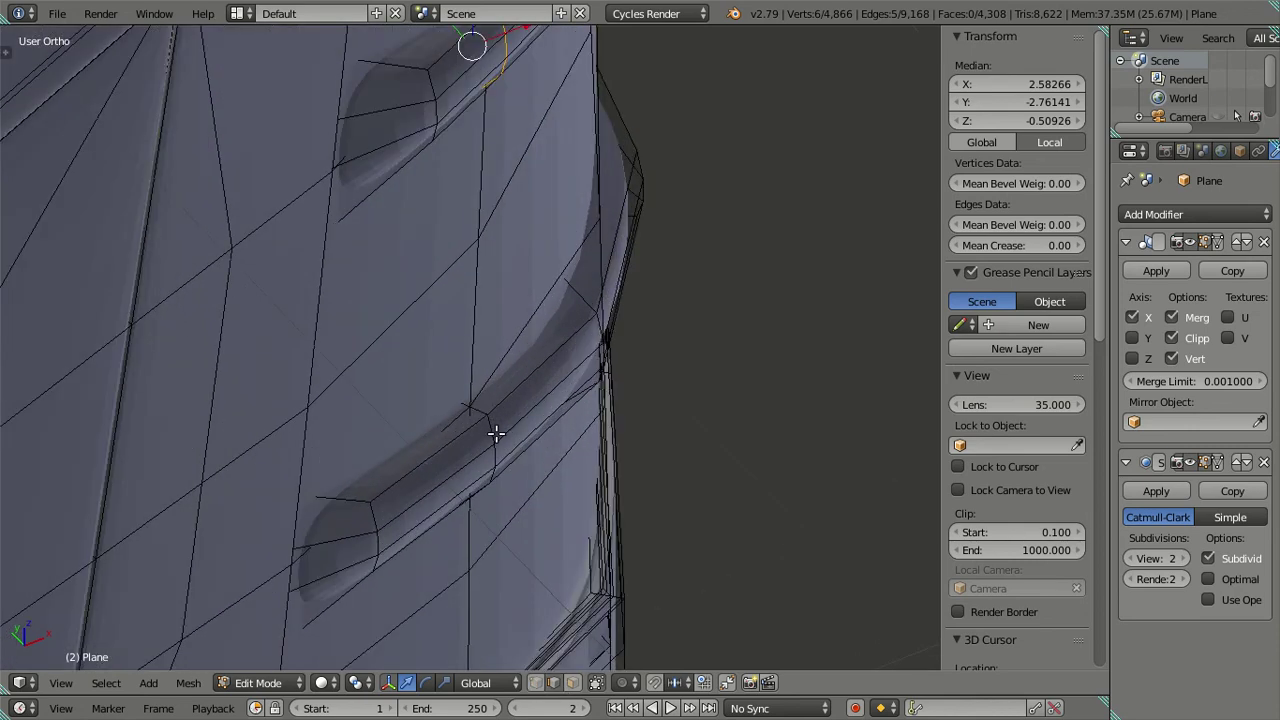
pyautogui.keyDown('shift'); pyautogui.moveTo(564, 308); pyautogui.dragTo(572, 452, button='middle'); pyautogui.keyUp('shift')
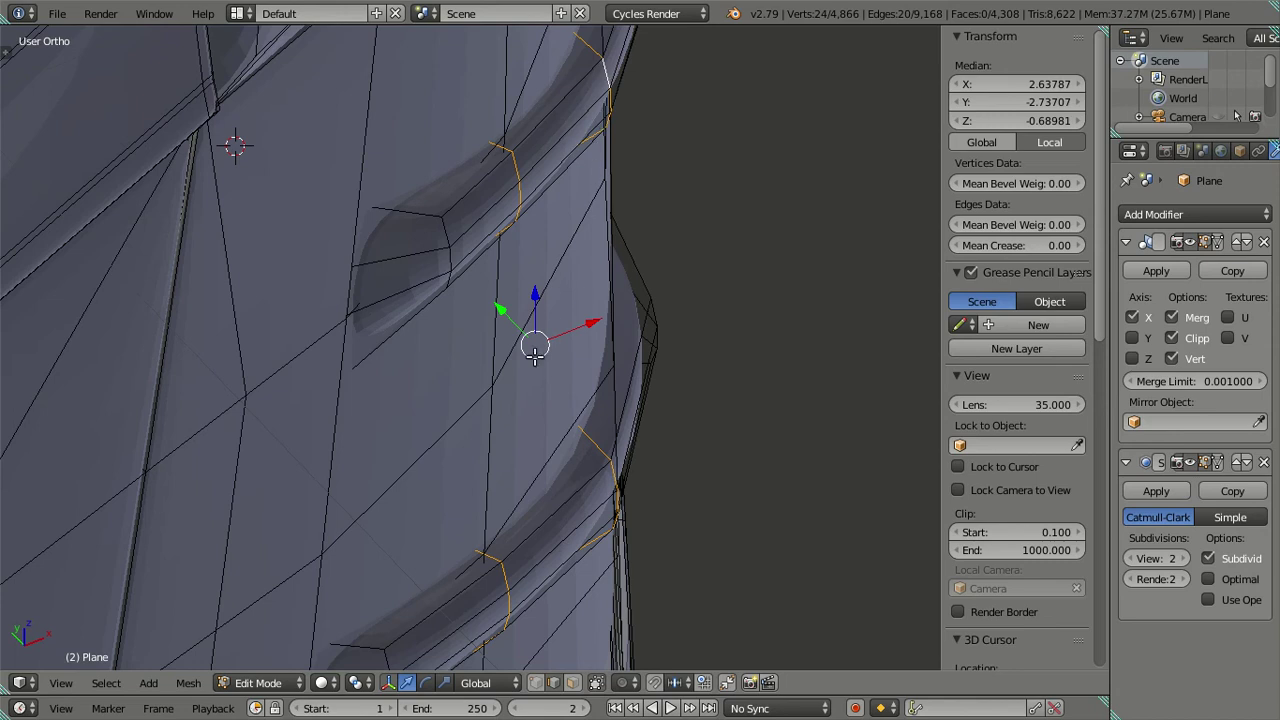
pyautogui.press('g')
pyautogui.press('y')
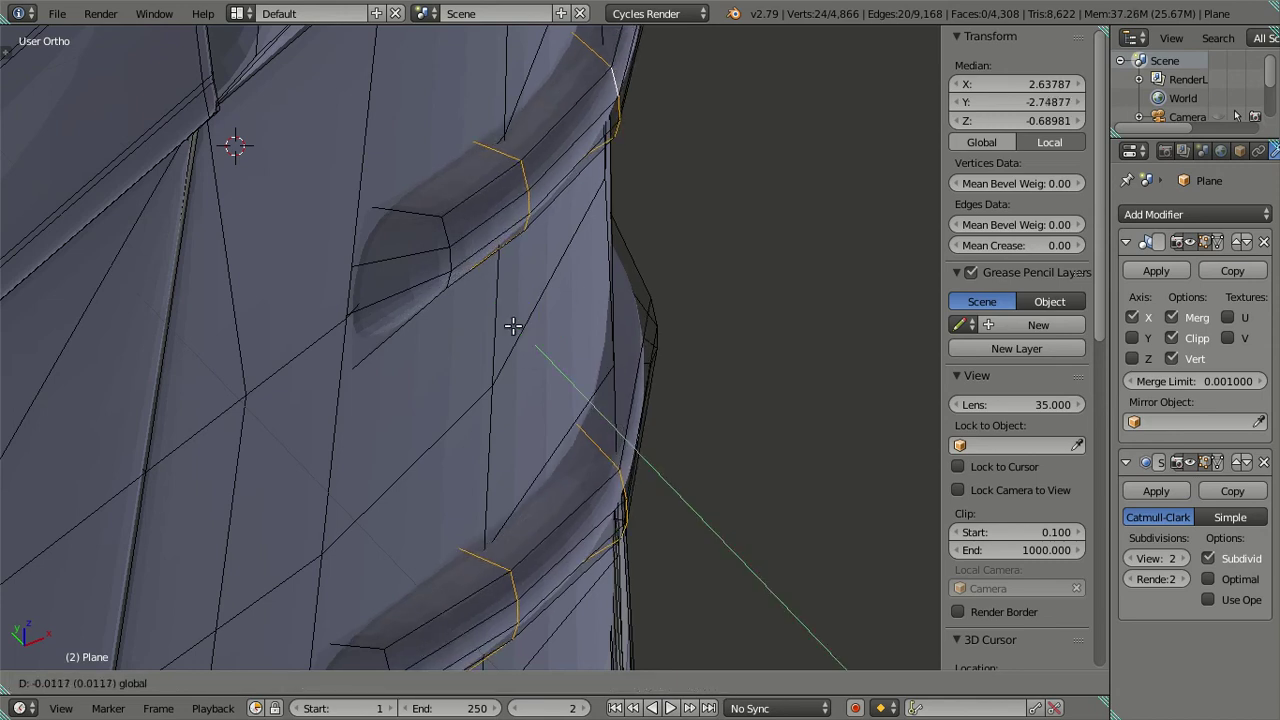
pyautogui.click(512, 325)
pyautogui.press('a')
# Step: Move the upper handle's edge loop along Y, then deselect everything
pyautogui.keyDown('alt'); pyautogui.rightClick(520, 175); pyautogui.keyUp('alt')
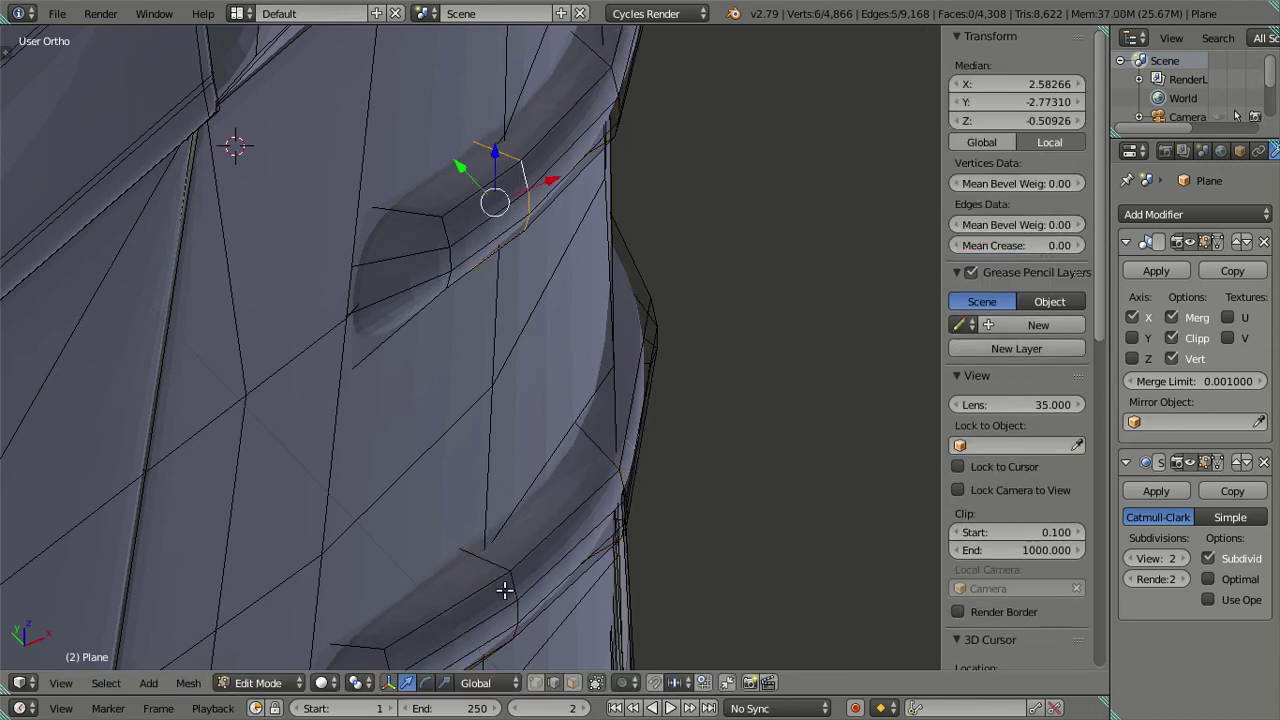
pyautogui.press('g')
pyautogui.press('y')
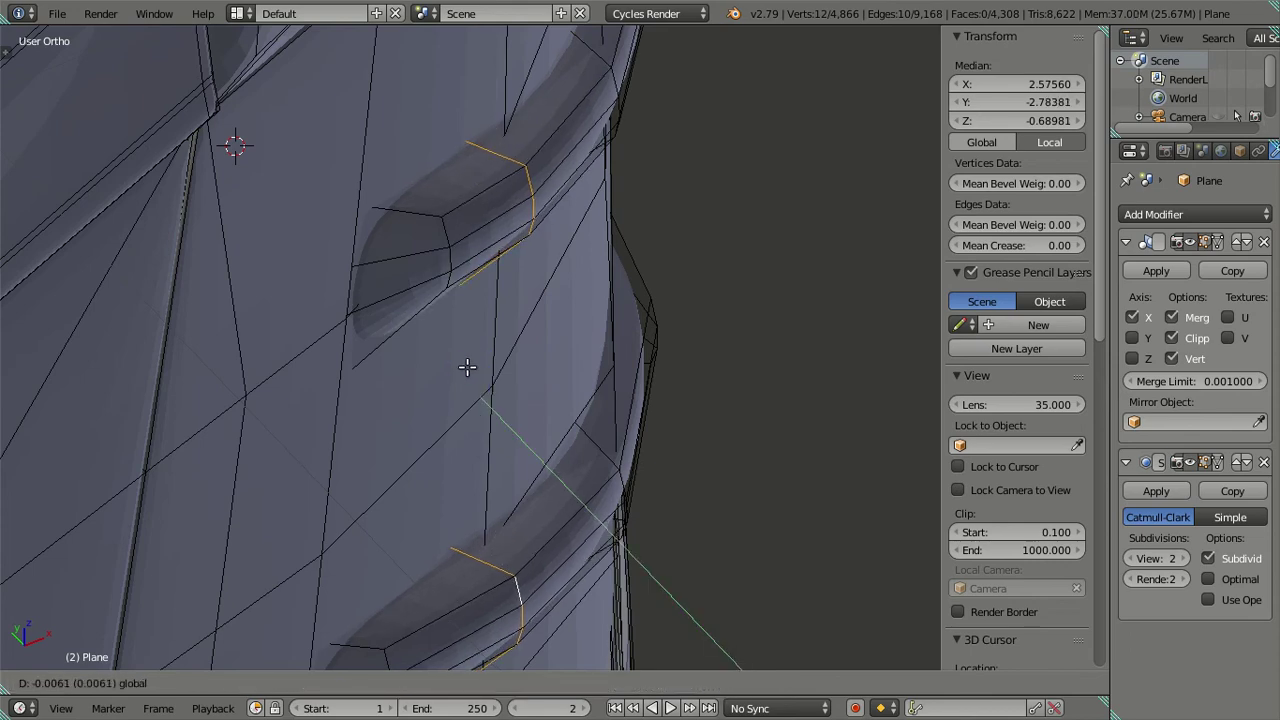
pyautogui.click(467, 368)
pyautogui.press('a')
pyautogui.moveTo(491, 377)
pyautogui.mouseDown(button='middle')
pyautogui.moveTo(674, 503)
pyautogui.moveTo(531, 434)
pyautogui.moveTo(479, 425)
pyautogui.moveTo(460, 400)
pyautogui.moveTo(360, 429)
pyautogui.moveTo(347, 468)
pyautogui.moveTo(357, 503)
pyautogui.moveTo(374, 517)
pyautogui.moveTo(520, 270)
pyautogui.mouseUp(button='middle')
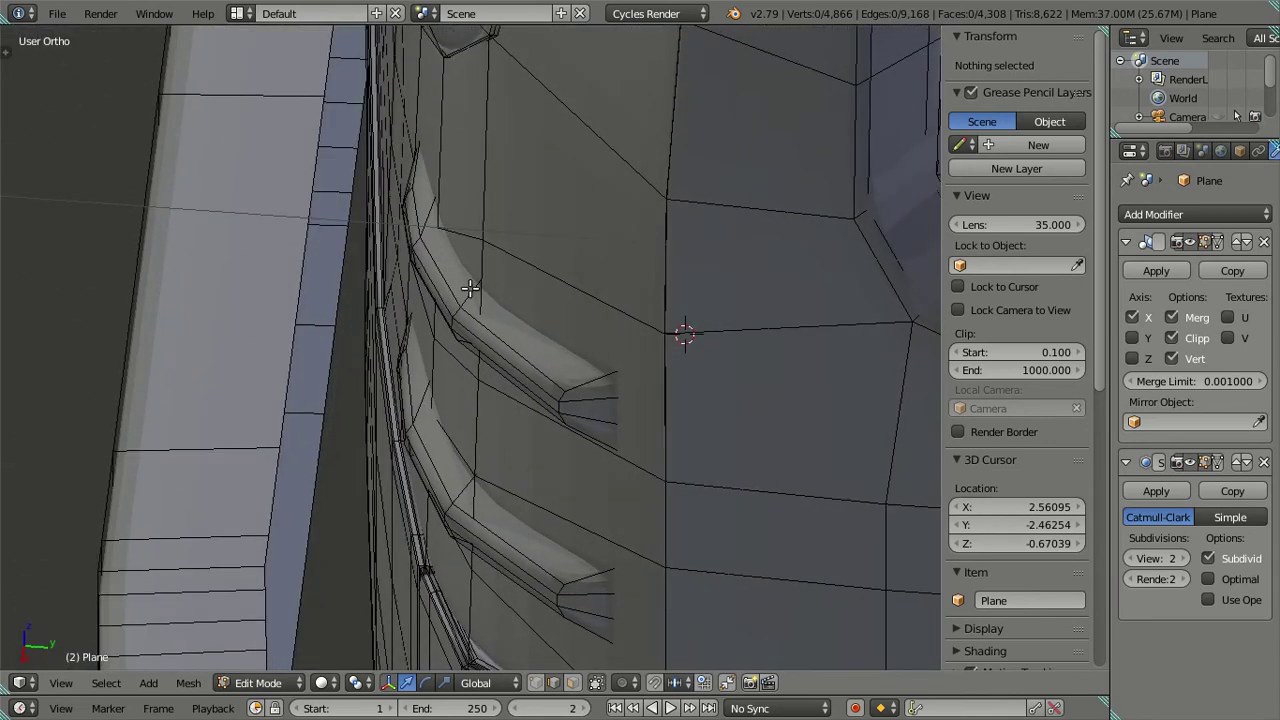
# Step: Shift an edge loop across the handles along X and preview the smoothed result
pyautogui.keyDown('alt'); pyautogui.rightClick(467, 337); pyautogui.keyUp('alt')
pyautogui.moveTo(461, 480); pyautogui.dragTo(491, 469, button='middle')
pyautogui.moveTo(485, 478); pyautogui.dragTo(486, 481)
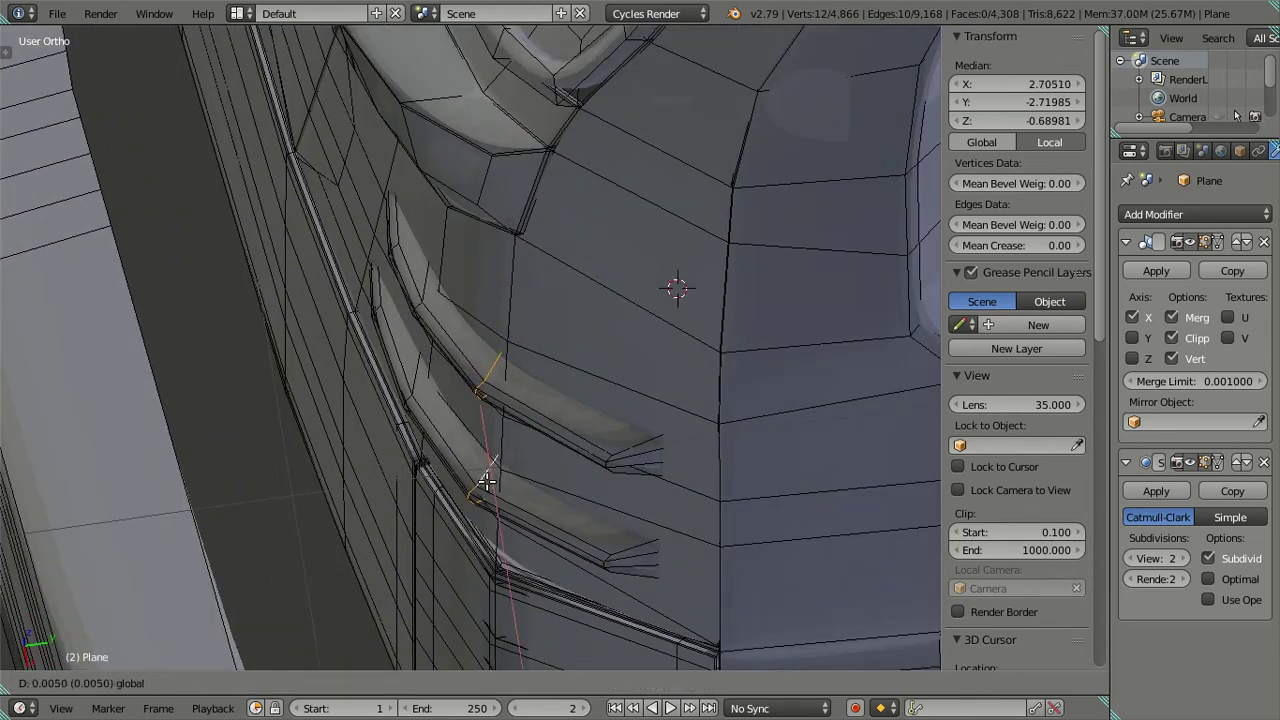
pyautogui.click(485, 484)
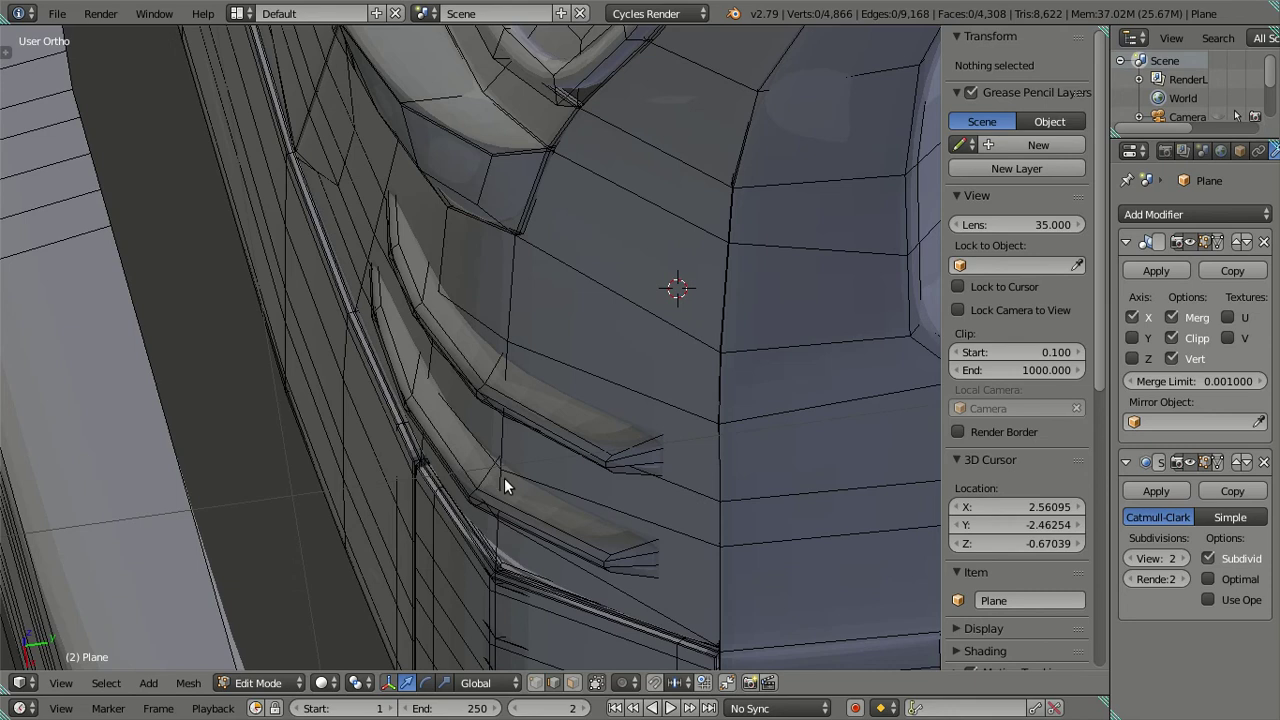
pyautogui.press('Tab')
pyautogui.moveTo(490, 477)
pyautogui.mouseDown(button='middle')
pyautogui.moveTo(504, 394)
pyautogui.moveTo(553, 310)
pyautogui.moveTo(637, 272)
pyautogui.moveTo(684, 269)
pyautogui.moveTo(700, 203)
pyautogui.moveTo(657, 194)
pyautogui.moveTo(697, 470)
pyautogui.moveTo(671, 466)
pyautogui.moveTo(557, 517)
pyautogui.moveTo(535, 546)
pyautogui.moveTo(545, 585)
pyautogui.moveTo(560, 586)
pyautogui.moveTo(565, 566)
pyautogui.mouseUp(button='middle')
pyautogui.press('Tab')
# Step: Move a vertical loop across both handles along X and Y, then check the smoothed handles
pyautogui.moveTo(566, 482); pyautogui.dragTo(617, 603, button='middle')
pyautogui.keyDown('alt'); pyautogui.rightClick(611, 453); pyautogui.keyUp('alt')
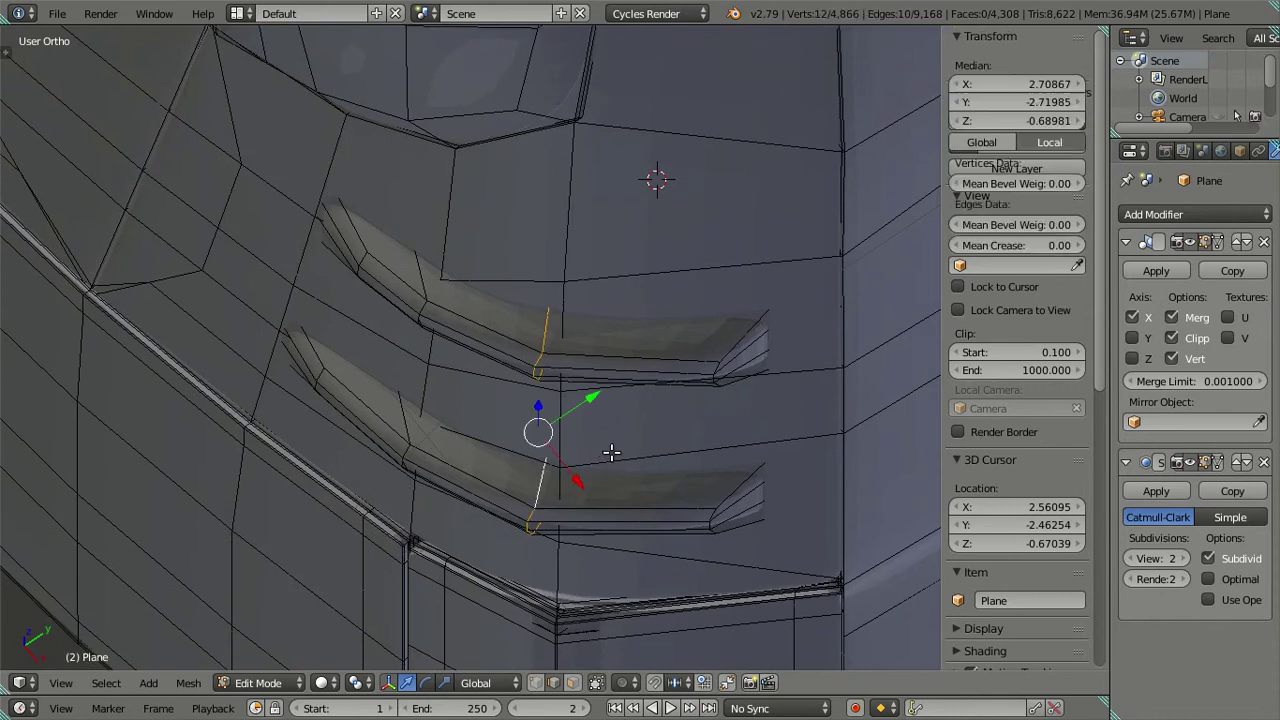
pyautogui.press('g')
pyautogui.press('g')
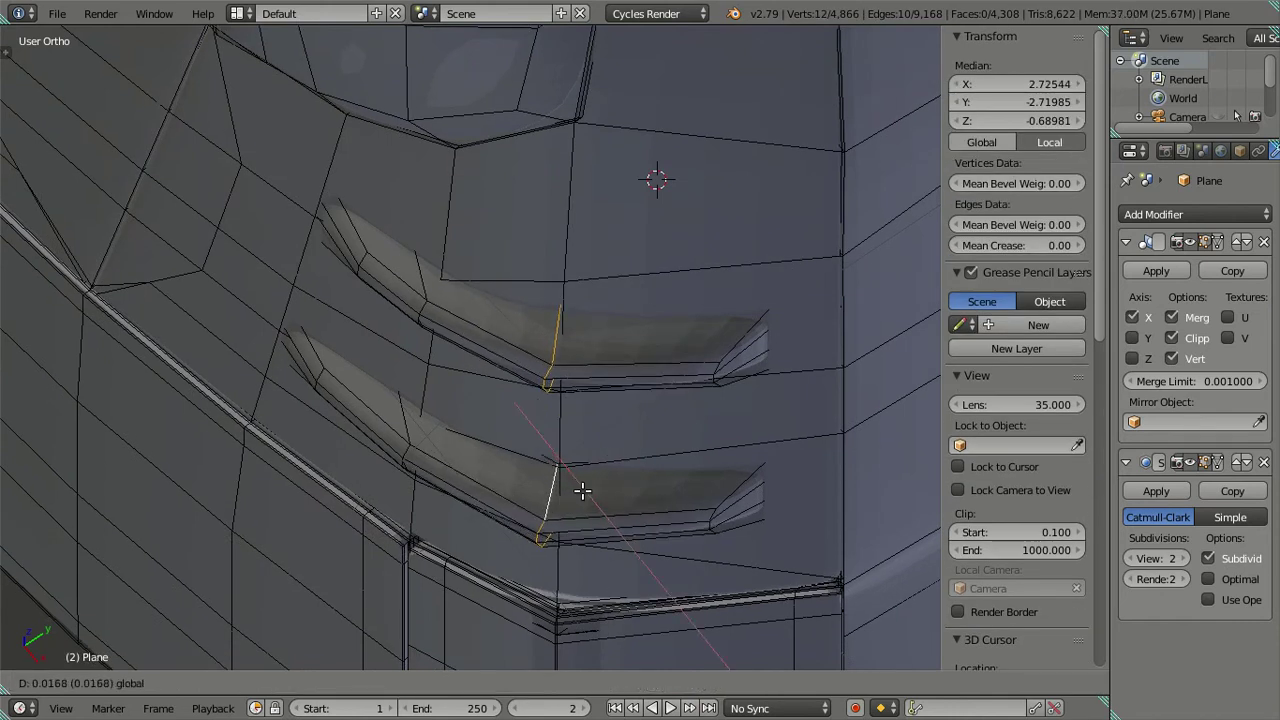
pyautogui.click(583, 490)
pyautogui.press('g')
pyautogui.press('y')
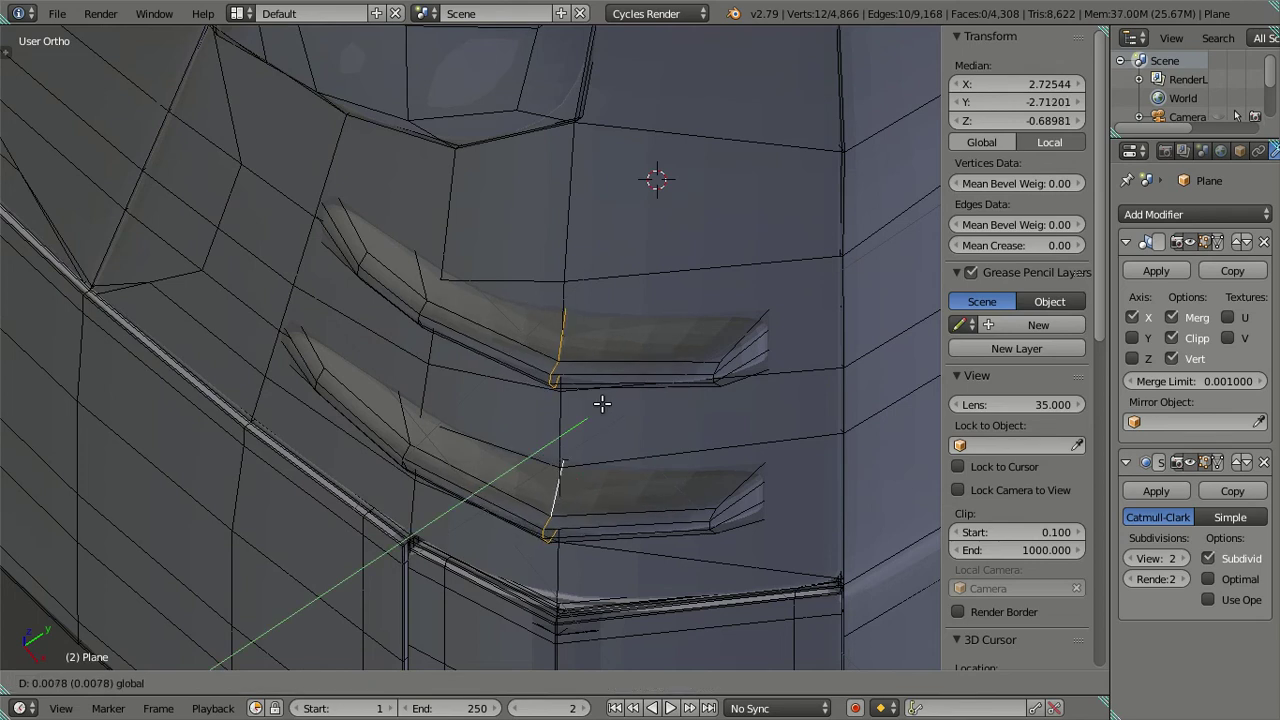
pyautogui.click(602, 403)
pyautogui.press('a')
pyautogui.press('Tab')
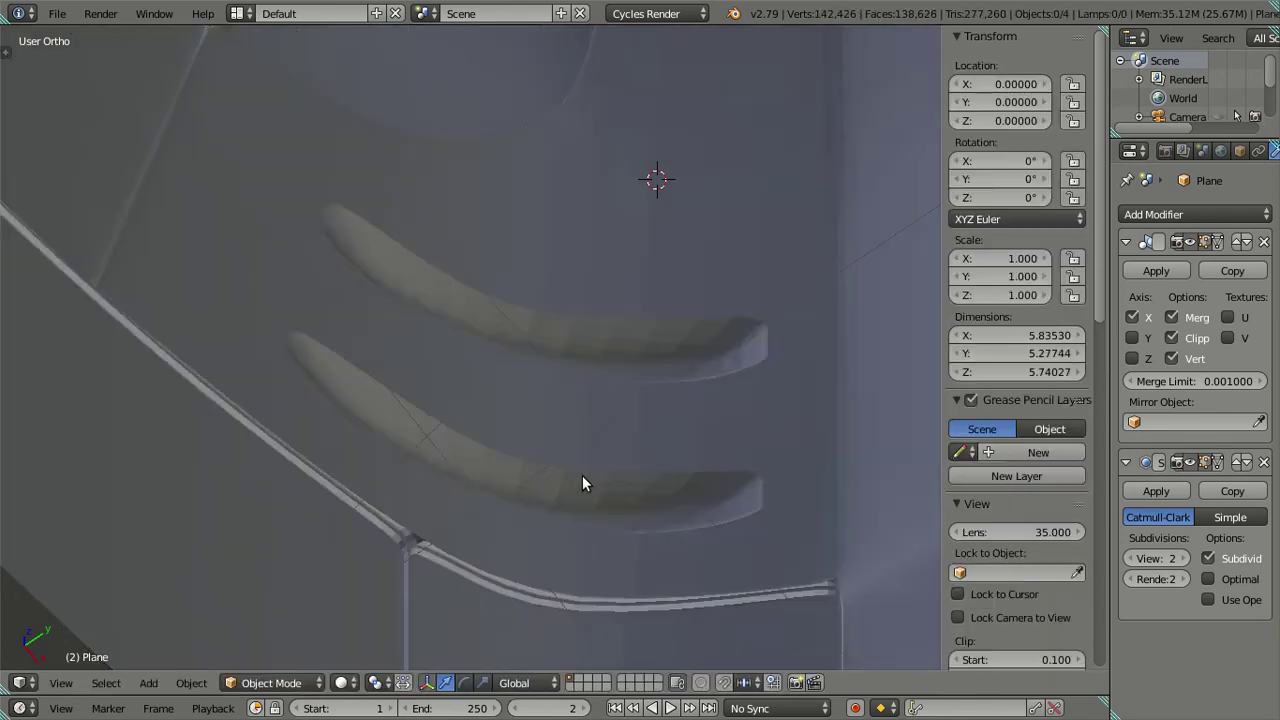
pyautogui.moveTo(556, 501)
pyautogui.mouseDown(button='middle')
pyautogui.moveTo(715, 413)
pyautogui.moveTo(714, 449)
pyautogui.mouseUp(button='middle')
pyautogui.press('Tab')
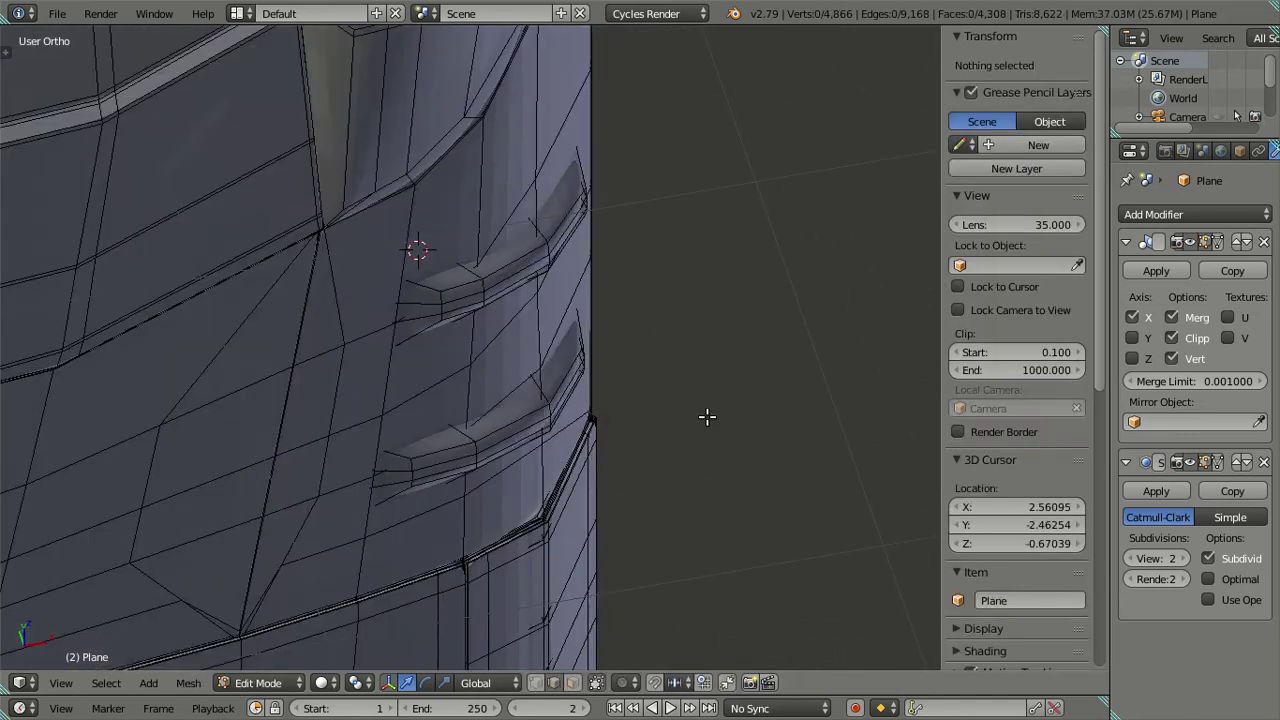
# Step: Reselect the edge loops across the handles and shift them slightly along X
pyautogui.scroll(2, 707, 417)
pyautogui.hotkey('ctrl', 'z')
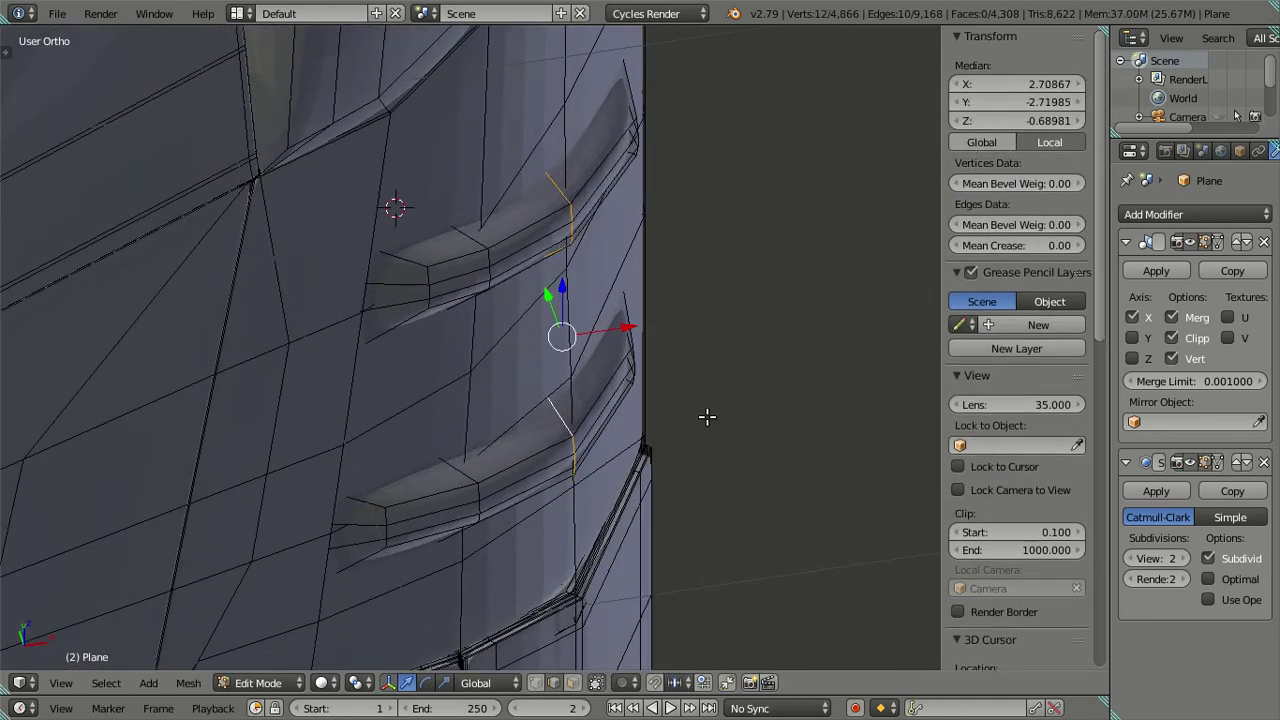
pyautogui.moveTo(626, 328); pyautogui.dragTo(468, 320, button='middle')
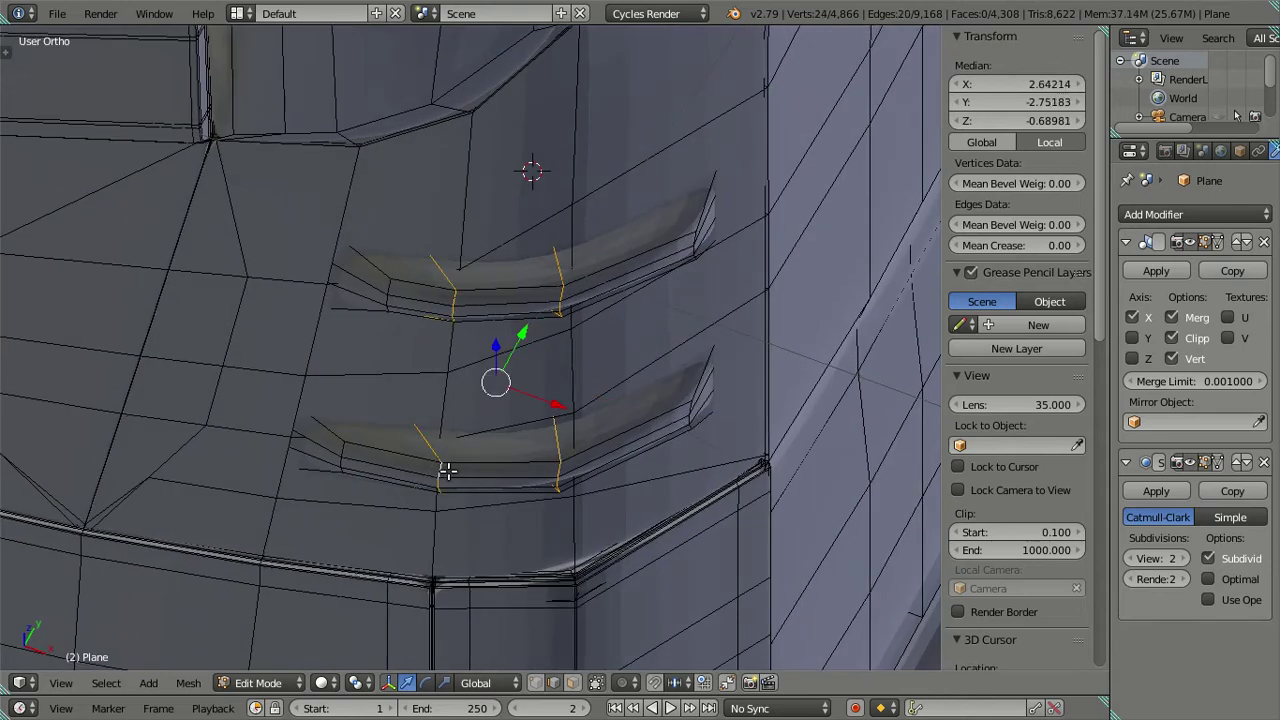
pyautogui.moveTo(544, 407); pyautogui.dragTo(591, 403)
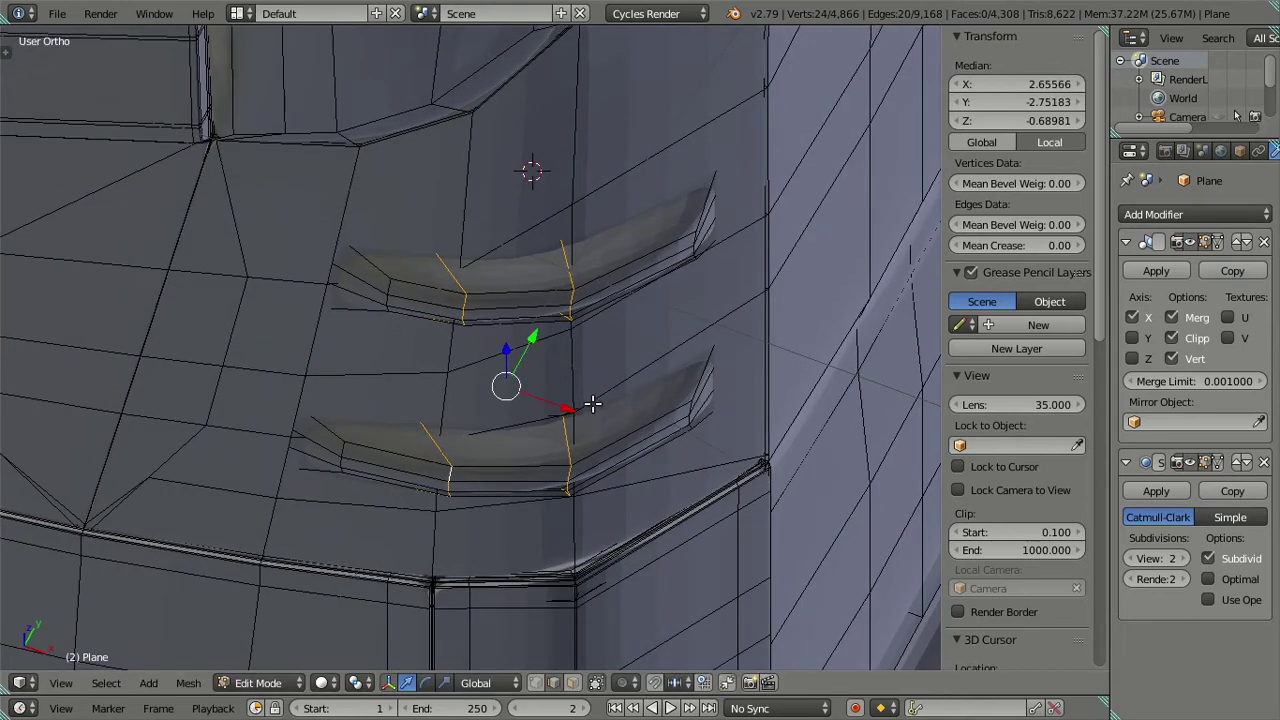
pyautogui.moveTo(591, 403); pyautogui.dragTo(530, 401, button='middle')
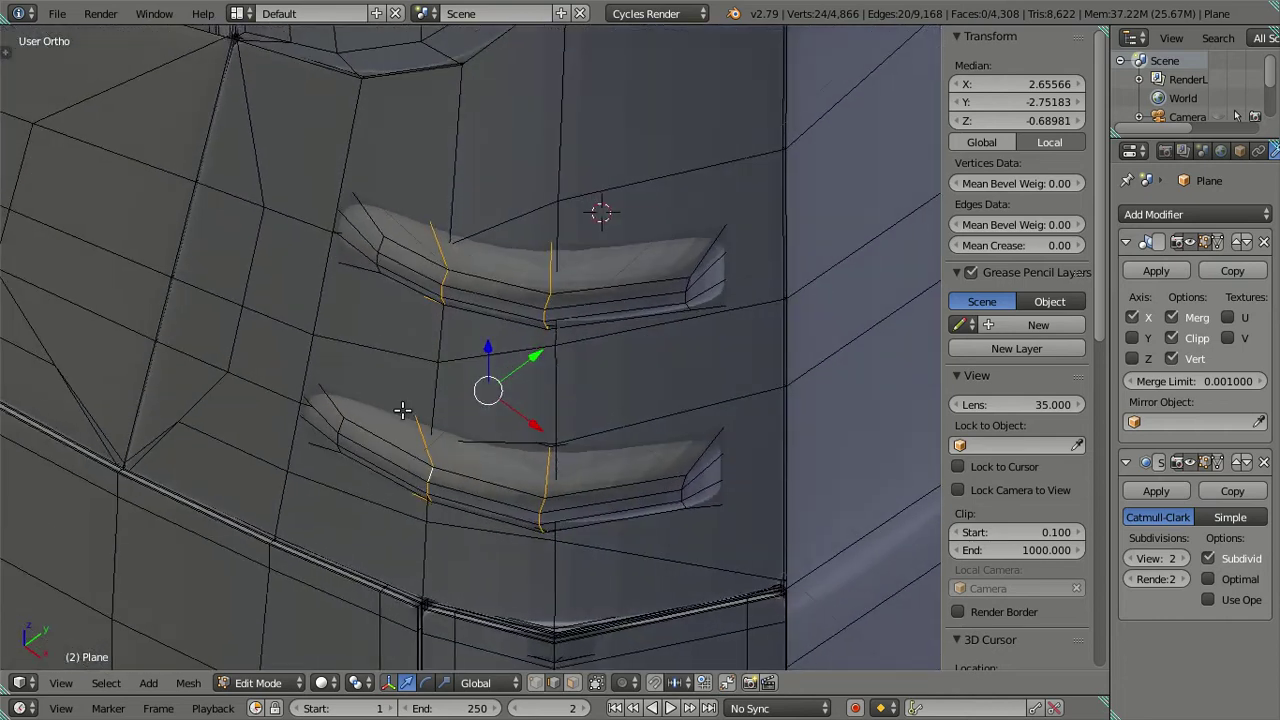
pyautogui.scroll(2, 314, 428)
pyautogui.press('a')
# Step: Move the lower handle's left end loop and a cross-handle loop along Y, then view the smooth cab
pyautogui.keyDown('alt'); pyautogui.rightClick(320, 445); pyautogui.keyUp('alt')
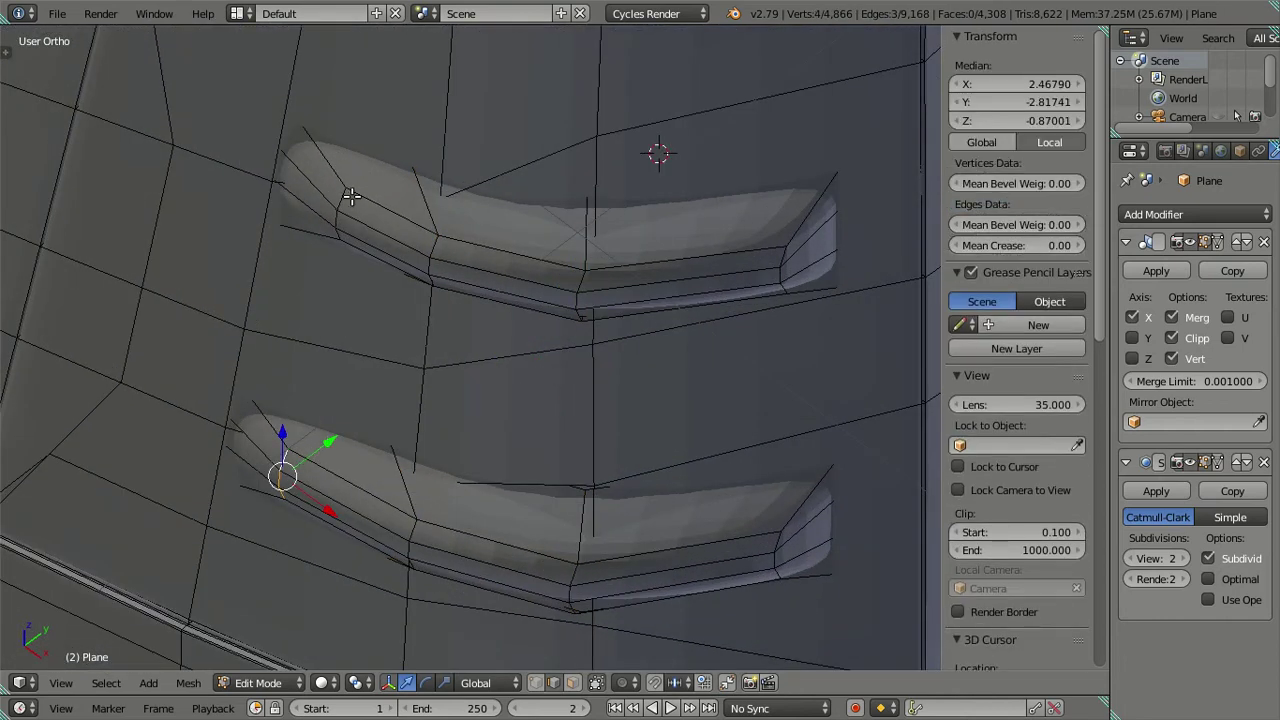
pyautogui.moveTo(350, 319); pyautogui.dragTo(335, 317)
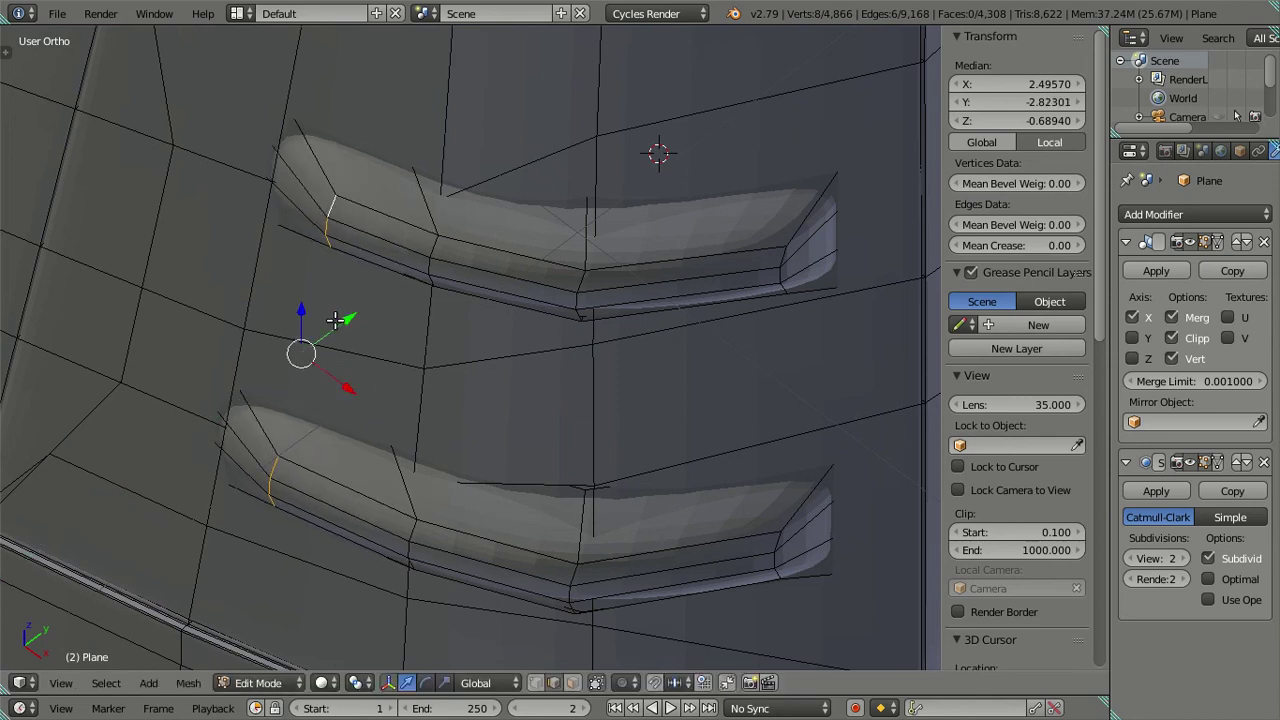
pyautogui.press('a')
pyautogui.moveTo(518, 475); pyautogui.dragTo(486, 477, button='middle')
pyautogui.keyDown('alt'); pyautogui.rightClick(512, 570); pyautogui.keyUp('alt')
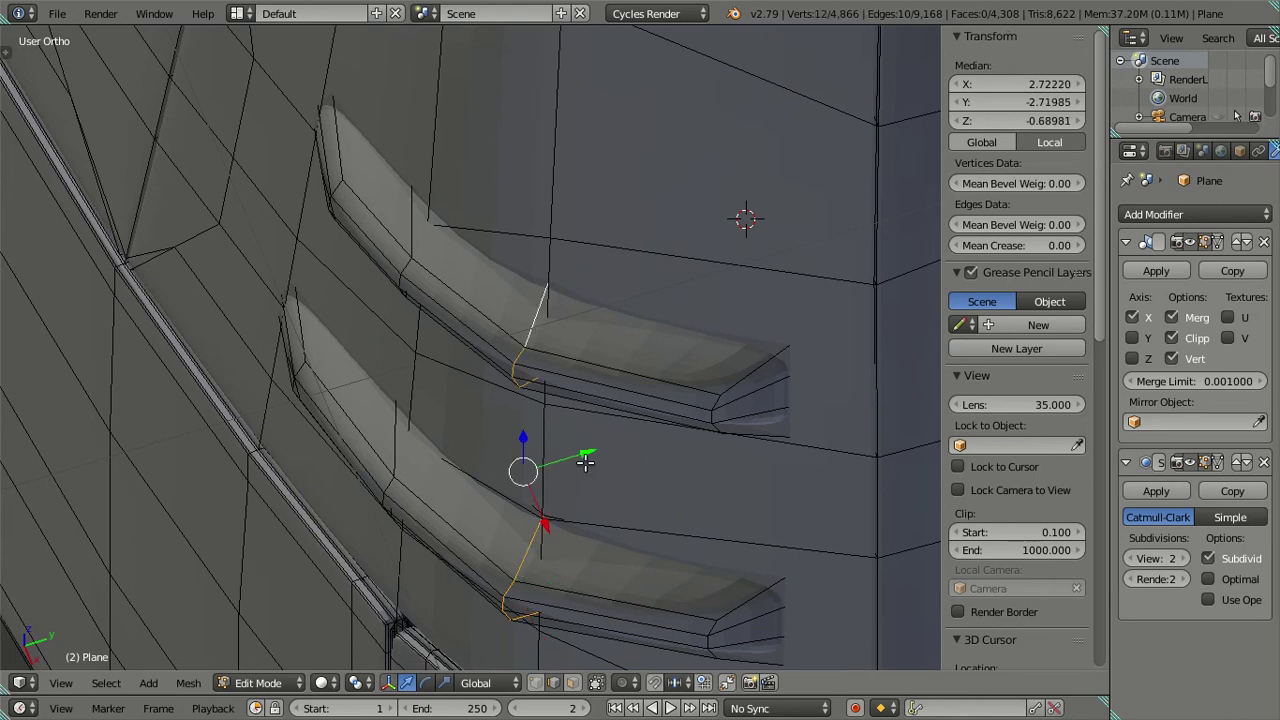
pyautogui.moveTo(585, 461); pyautogui.dragTo(590, 465)
pyautogui.press('a')
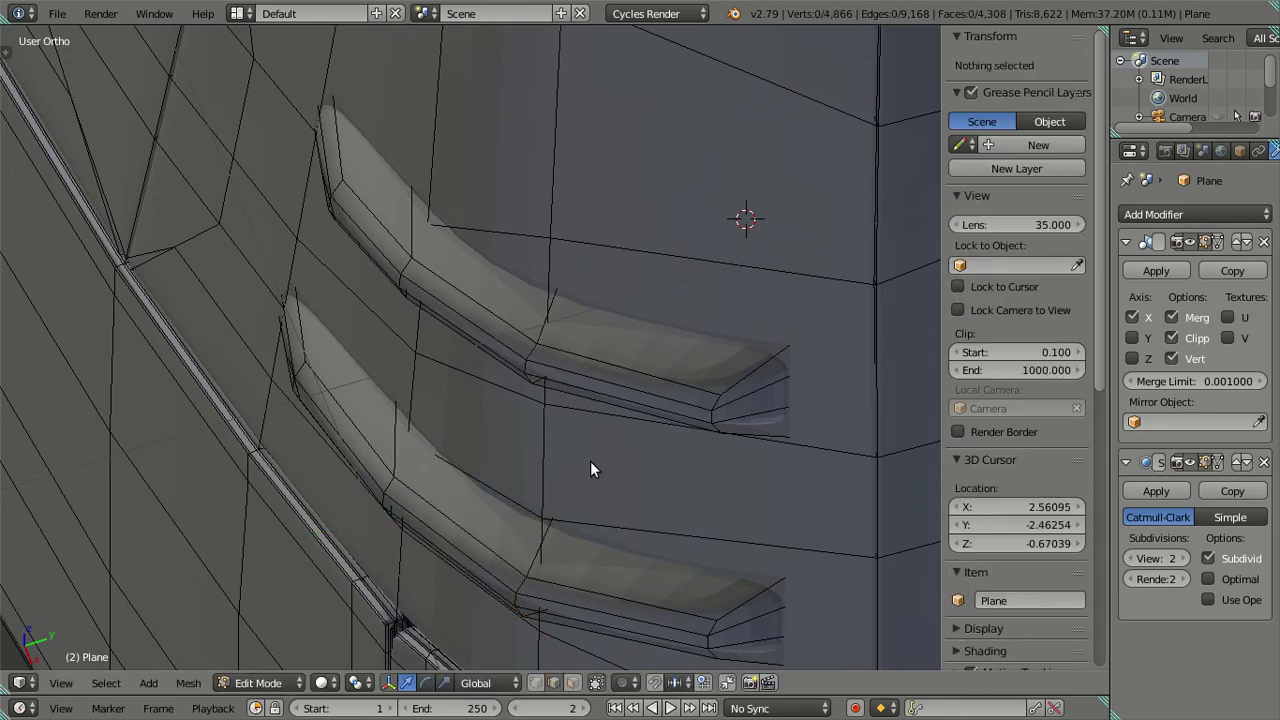
pyautogui.press('Tab')
pyautogui.scroll(-3, 648, 251)
pyautogui.moveTo(589, 442)
pyautogui.mouseDown(button='middle')
pyautogui.moveTo(571, 315)
pyautogui.moveTo(589, 313)
pyautogui.mouseUp(button='middle')
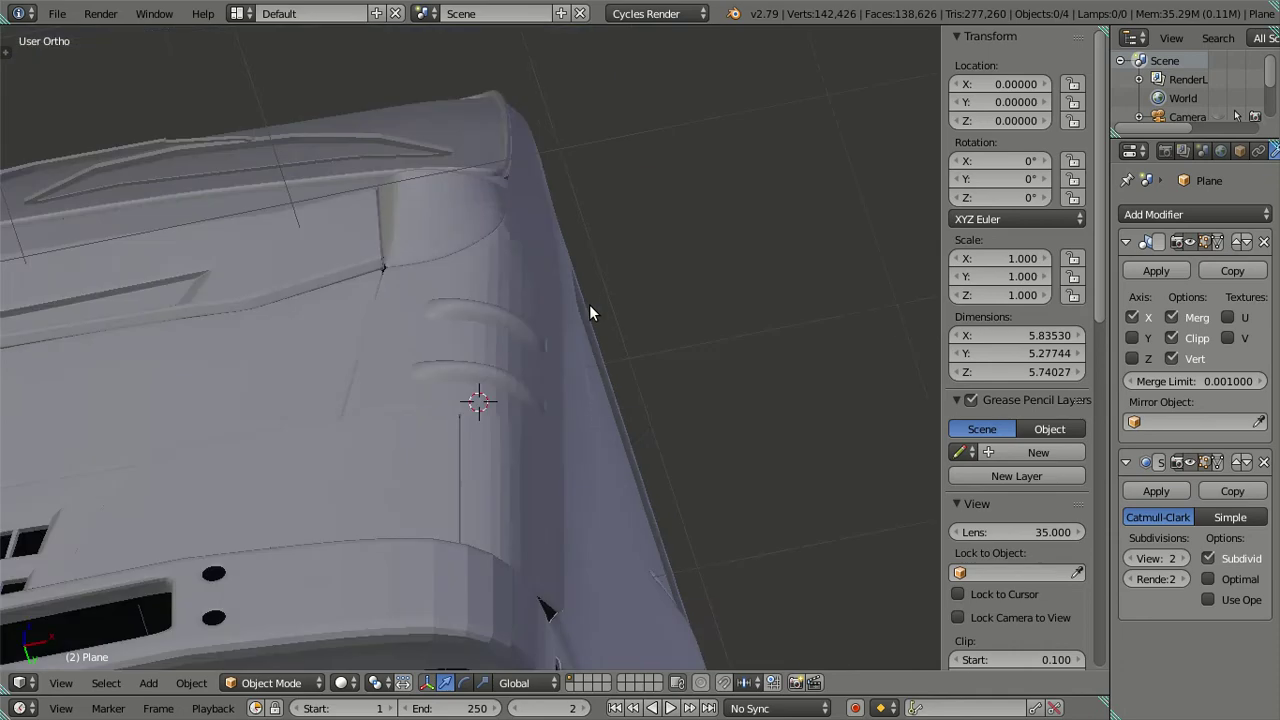
# Step: Zoom out over the whole cab, then zoom in and switch to the front view
pyautogui.scroll(-5, 565, 332)
pyautogui.scroll(-3, 497, 389)
pyautogui.moveTo(497, 389)
pyautogui.mouseDown(button='middle')
pyautogui.moveTo(502, 479)
pyautogui.moveTo(533, 478)
pyautogui.mouseUp(button='middle')
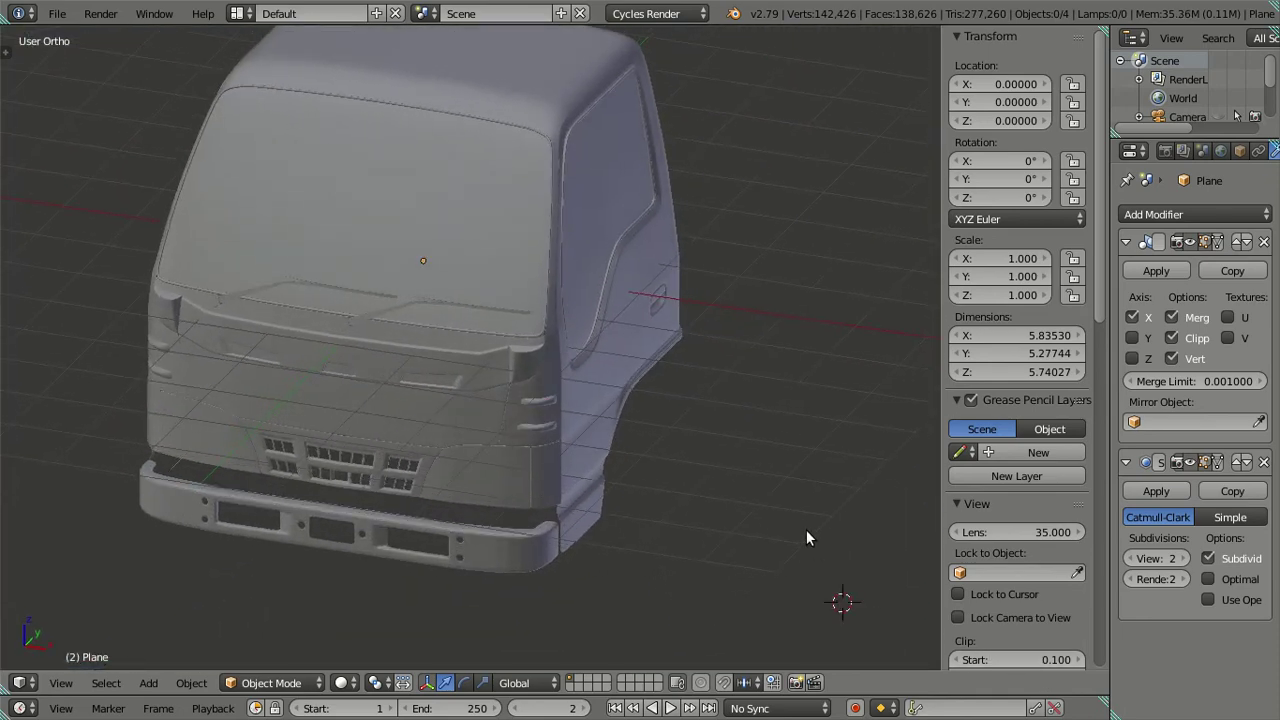
pyautogui.scroll(3, 704, 500)
pyautogui.scroll(3, 660, 502)
pyautogui.scroll(1, 748, 543)
pyautogui.scroll(2, 792, 587)
pyautogui.moveTo(792, 587)
pyautogui.mouseDown(button='middle')
pyautogui.moveTo(628, 480)
pyautogui.moveTo(771, 543)
pyautogui.mouseUp(button='middle')
pyautogui.press('KP_1')
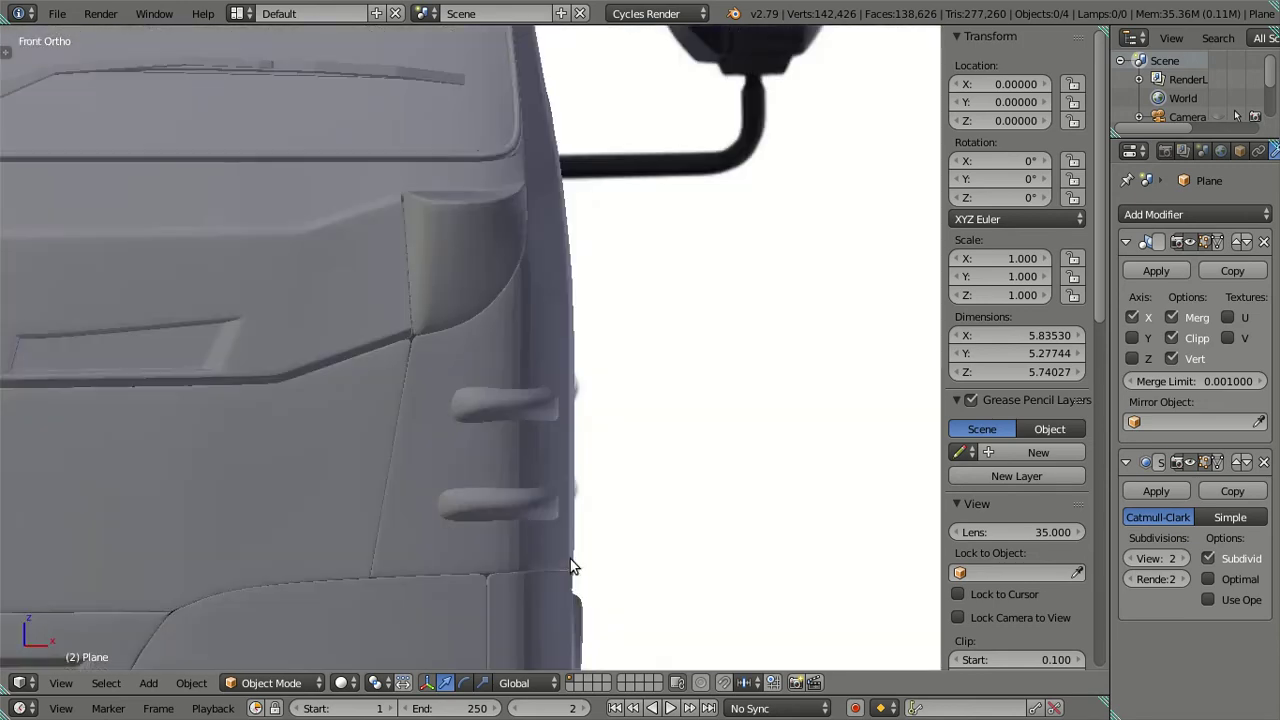
# Step: Orbit in Edit Mode to see the handles side-on and preview them smoothed
pyautogui.press('Tab')
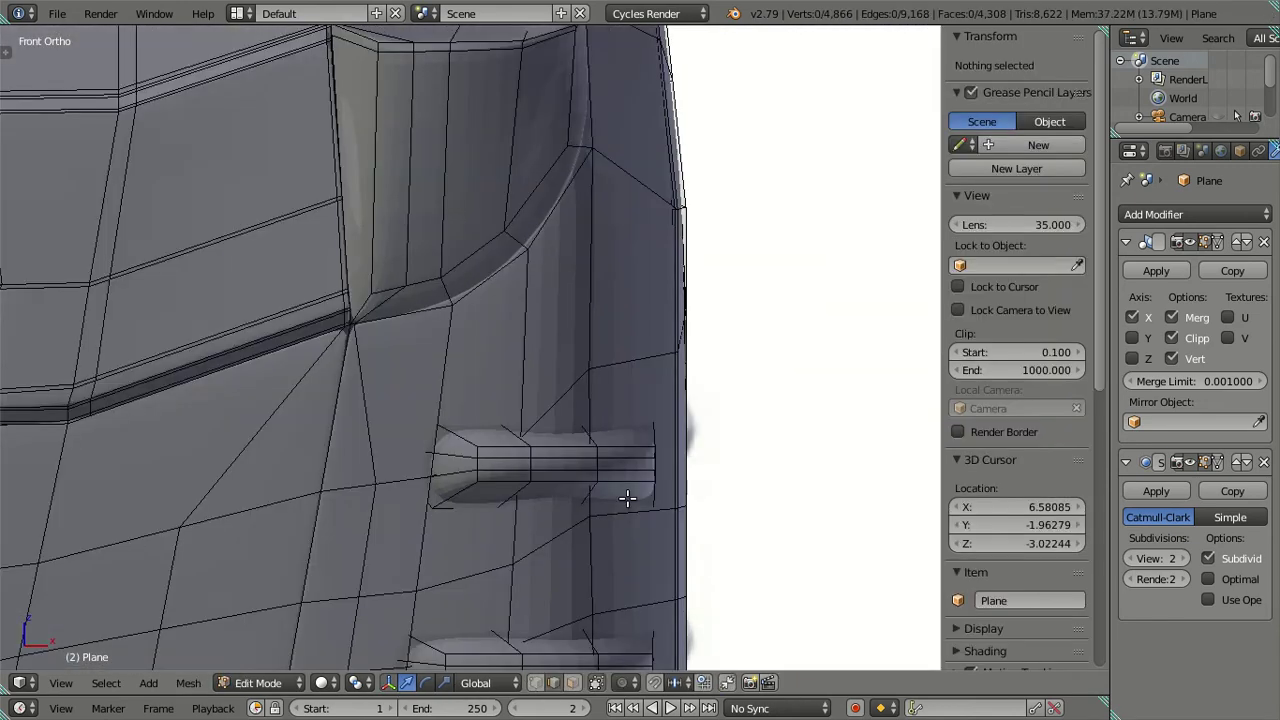
pyautogui.keyDown('shift'); pyautogui.moveTo(612, 449); pyautogui.dragTo(607, 307, button='middle'); pyautogui.keyUp('shift')
pyautogui.moveTo(684, 312); pyautogui.dragTo(465, 302, button='middle')
pyautogui.moveTo(597, 291)
pyautogui.mouseDown(button='middle')
pyautogui.moveTo(569, 300)
pyautogui.moveTo(637, 360)
pyautogui.moveTo(763, 297)
pyautogui.moveTo(829, 309)
pyautogui.moveTo(894, 346)
pyautogui.moveTo(548, 334)
pyautogui.moveTo(647, 281)
pyautogui.moveTo(581, 318)
pyautogui.moveTo(644, 614)
pyautogui.mouseUp(button='middle')
pyautogui.press('Tab')
pyautogui.scroll(2, 546, 333)
pyautogui.press('Tab')
# Step: Select loops on both handles, start a move but cancel it, and return to Object Mode
pyautogui.keyDown('alt'); pyautogui.rightClick(620, 582); pyautogui.keyUp('alt')
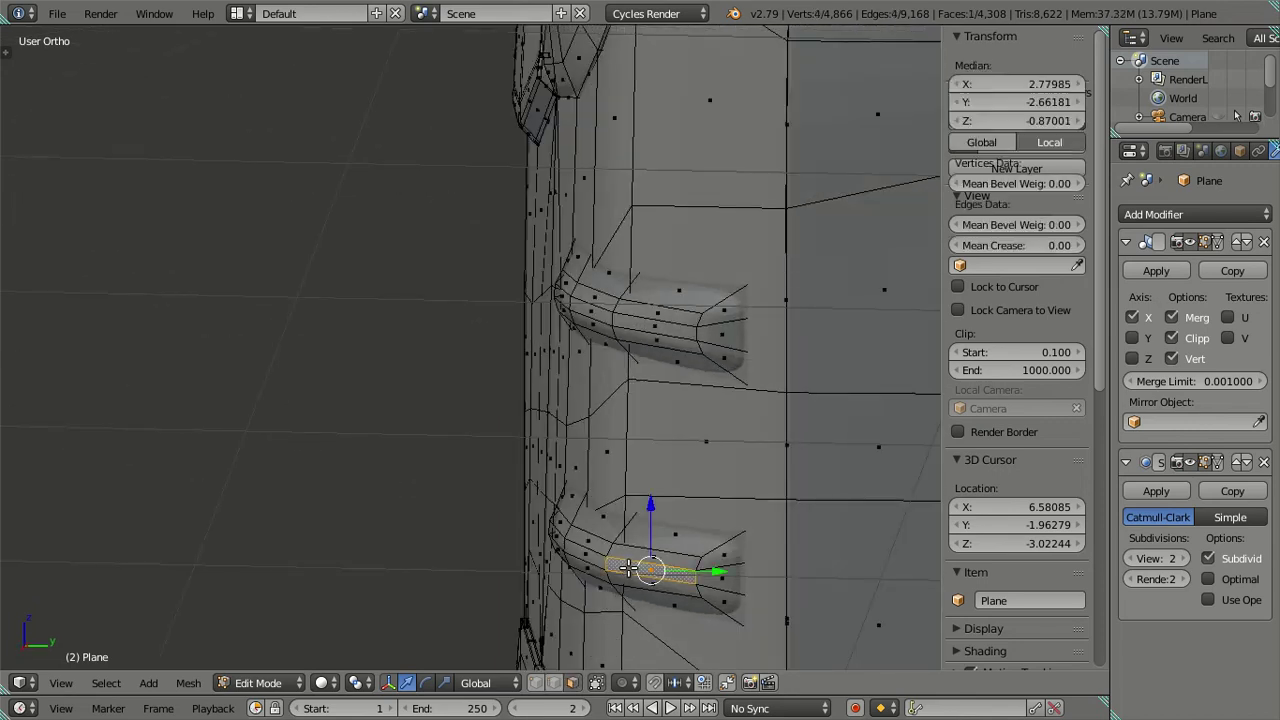
pyautogui.scroll(3, 610, 560)
pyautogui.scroll(1, 592, 541)
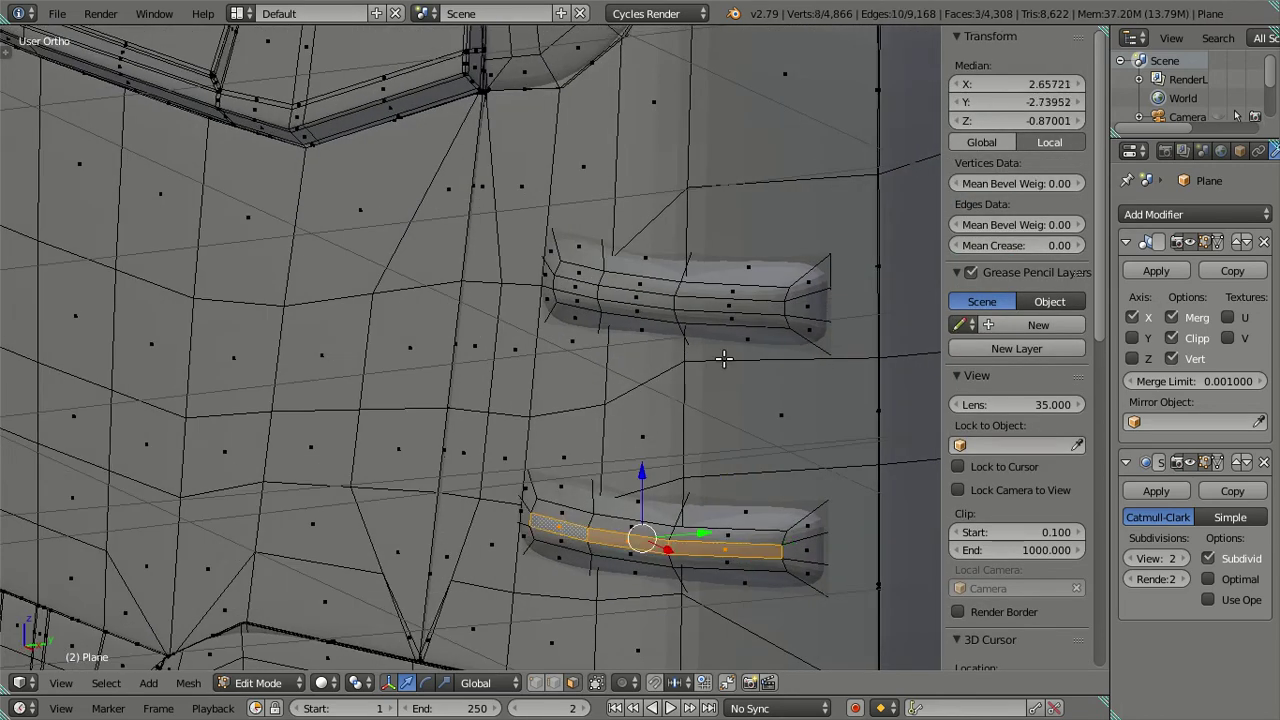
pyautogui.keyDown('alt'); pyautogui.keyDown('shift'); pyautogui.rightClick(575, 285); pyautogui.keyUp('shift'); pyautogui.keyUp('alt')
pyautogui.moveTo(575, 285)
pyautogui.mouseDown(button='middle')
pyautogui.moveTo(503, 337)
pyautogui.moveTo(577, 393)
pyautogui.mouseUp(button='middle')
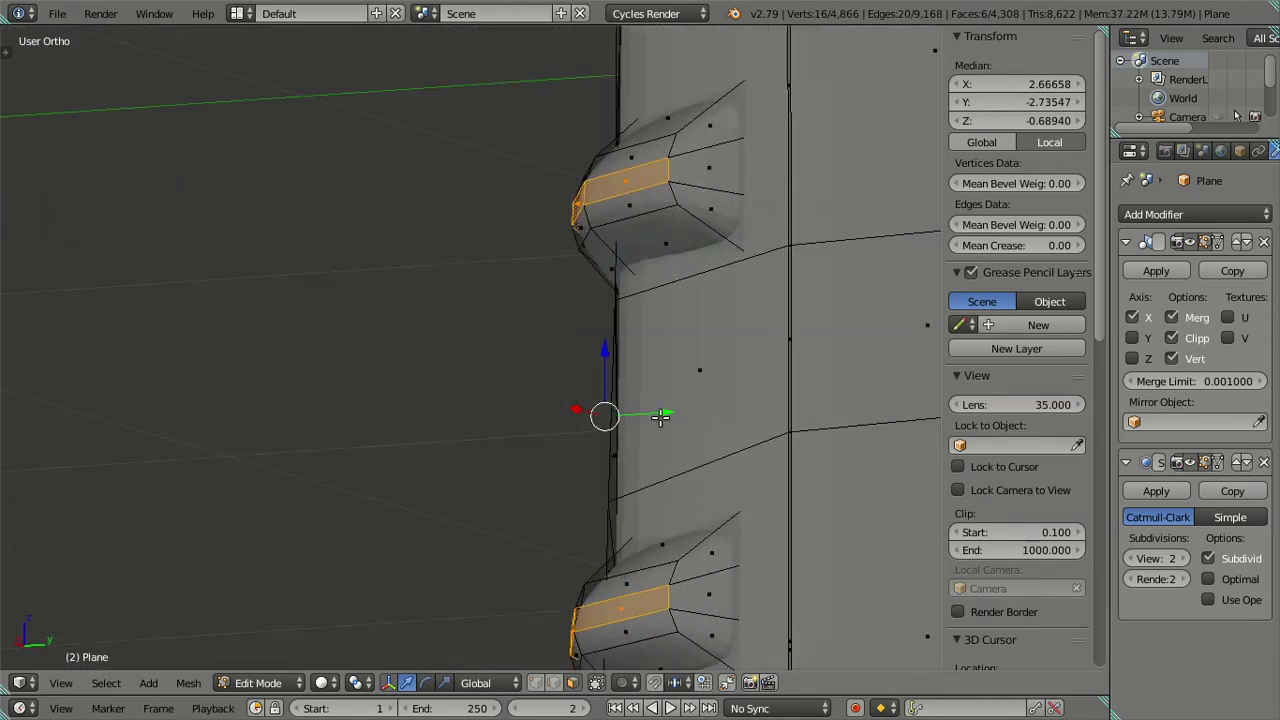
pyautogui.press('g')
pyautogui.press('Escape')
pyautogui.press('a')
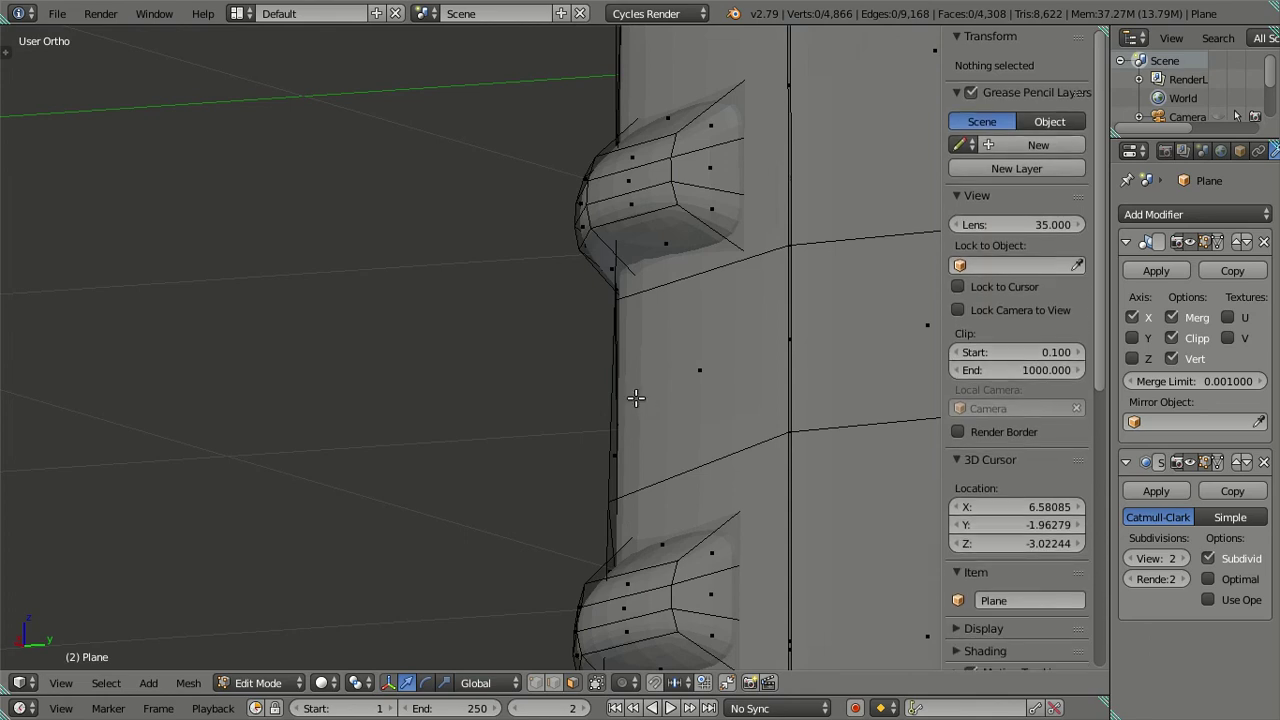
pyautogui.press('Tab')
# Step: Inspect the handles from the back and right views, toggling wireframe display
pyautogui.moveTo(573, 388)
pyautogui.mouseDown(button='middle')
pyautogui.moveTo(437, 389)
pyautogui.moveTo(534, 423)
pyautogui.moveTo(662, 432)
pyautogui.moveTo(660, 372)
pyautogui.mouseUp(button='middle')
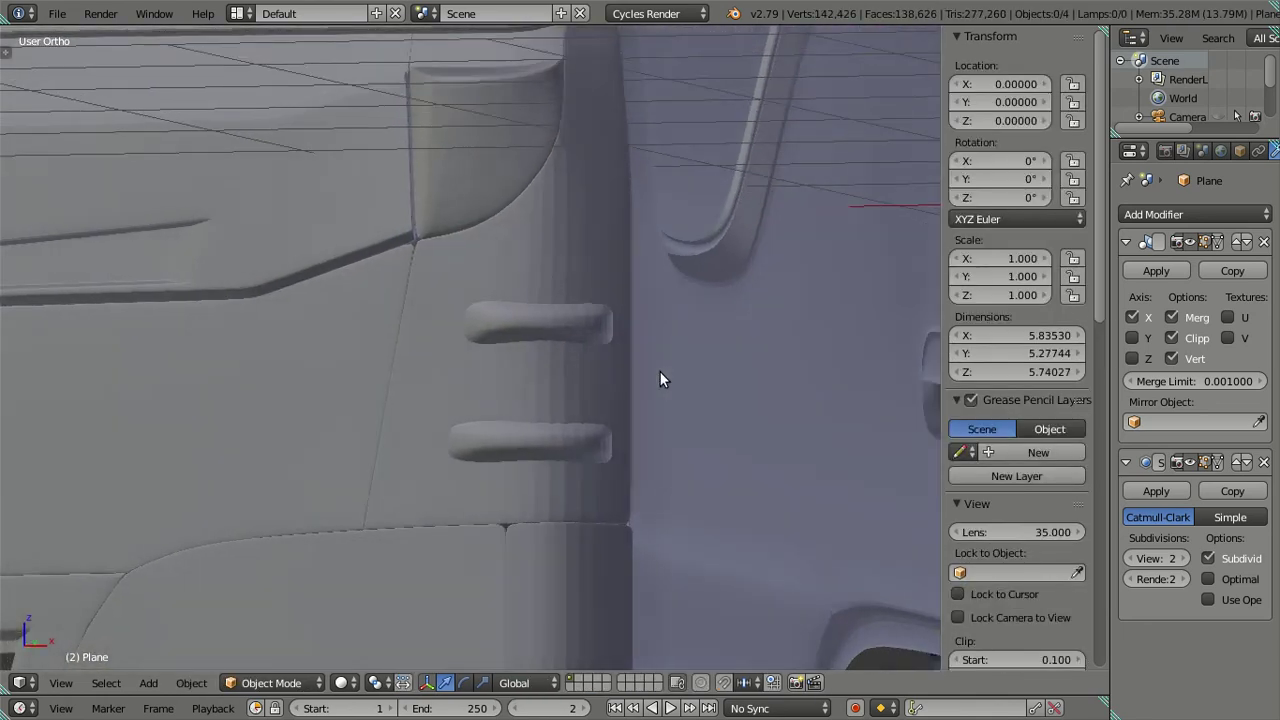
pyautogui.press('ctrl+KP_1')
pyautogui.press('KP_3')
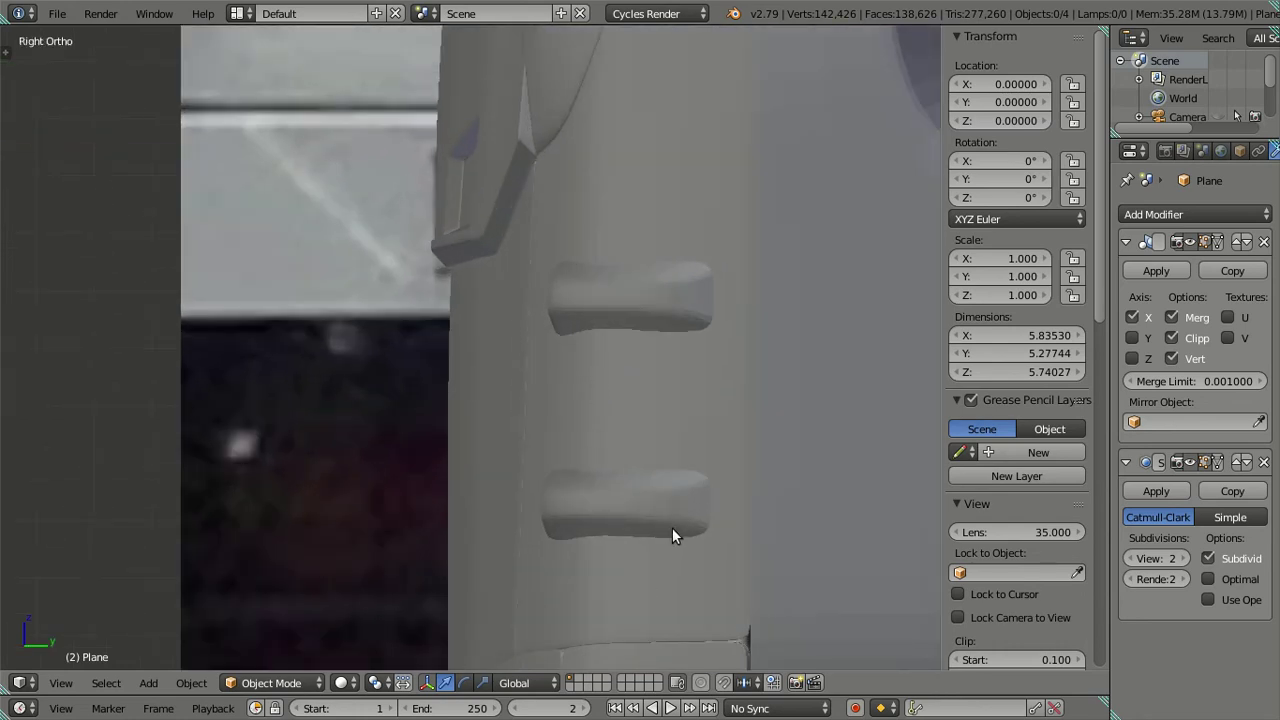
pyautogui.press('z')
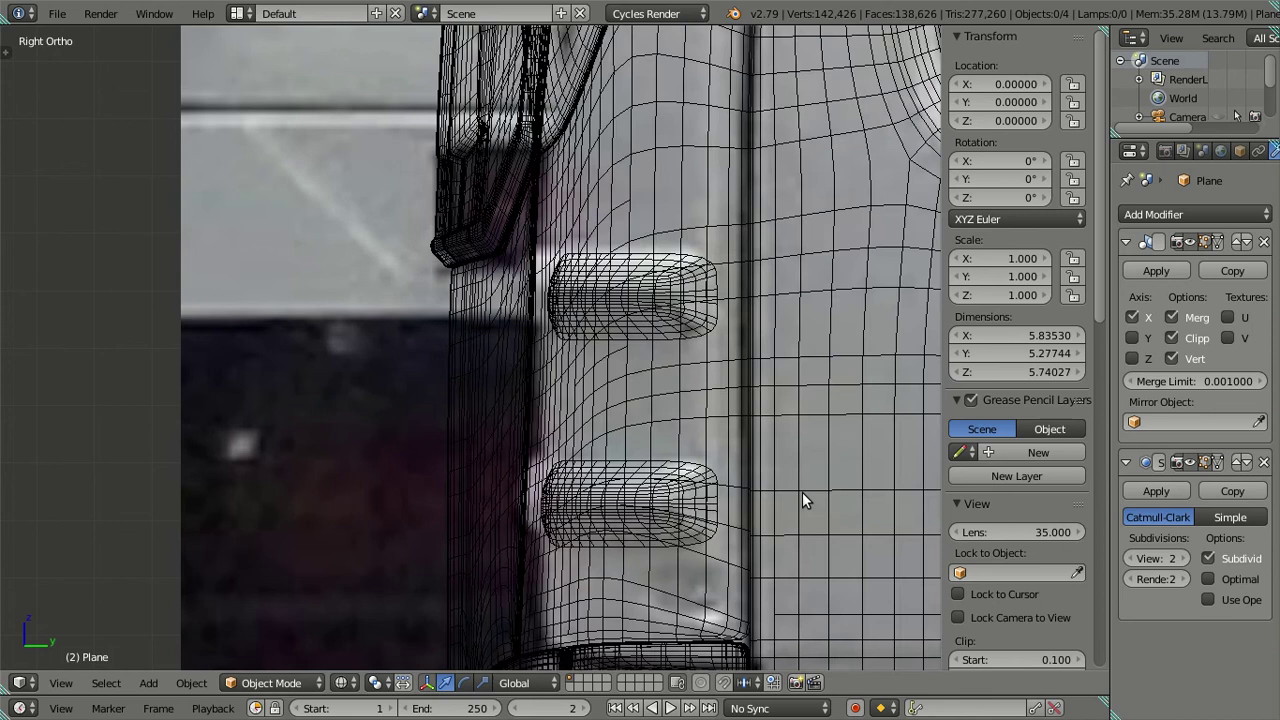
pyautogui.press('z')
pyautogui.press('z')
pyautogui.press('z')
pyautogui.press('z')
pyautogui.press('z')
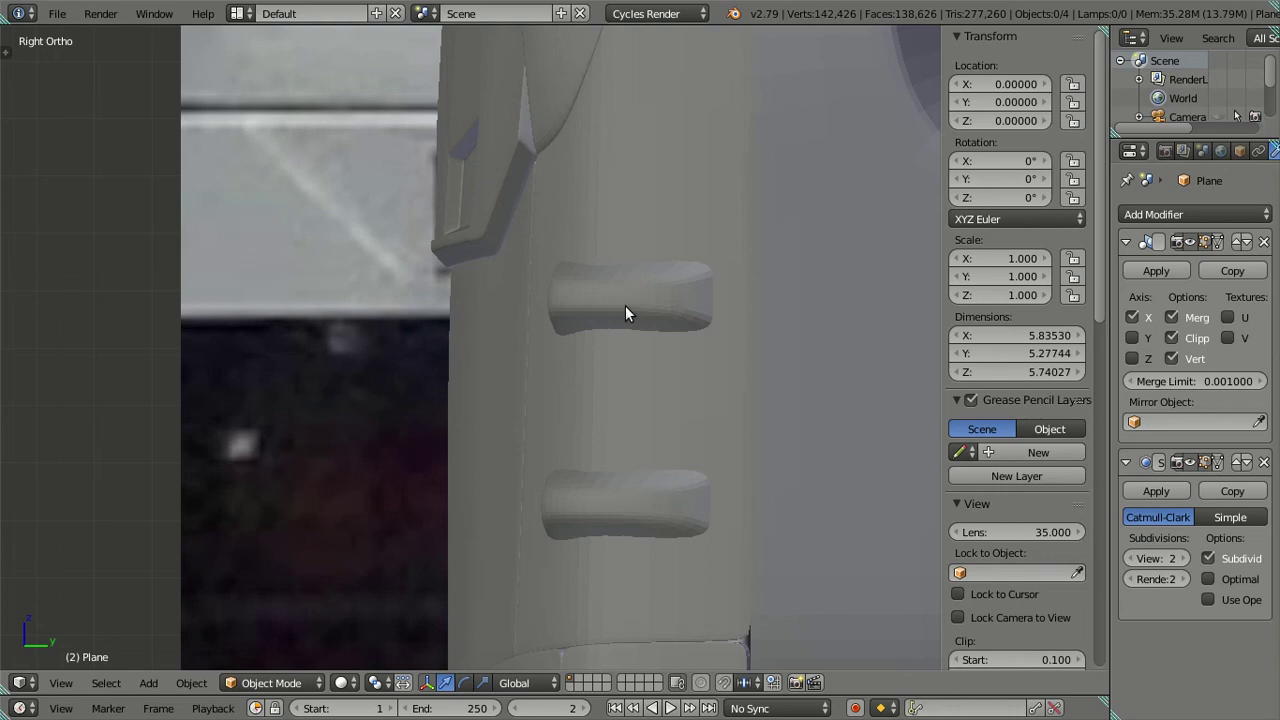
pyautogui.moveTo(609, 314)
pyautogui.mouseDown(button='middle')
pyautogui.moveTo(814, 305)
pyautogui.moveTo(669, 343)
pyautogui.mouseUp(button='middle')
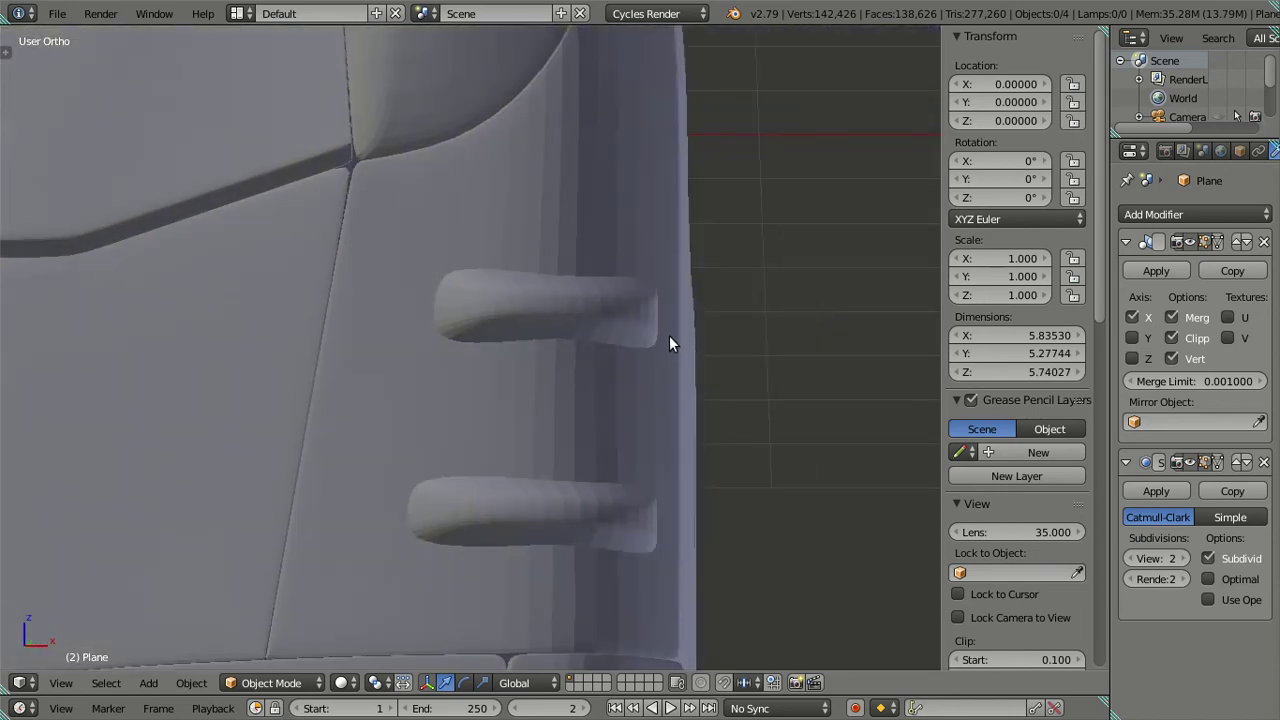
# Step: Re-enter Edit Mode, zoom in, and select edges beside the upper handle in wireframe
pyautogui.press('Tab')
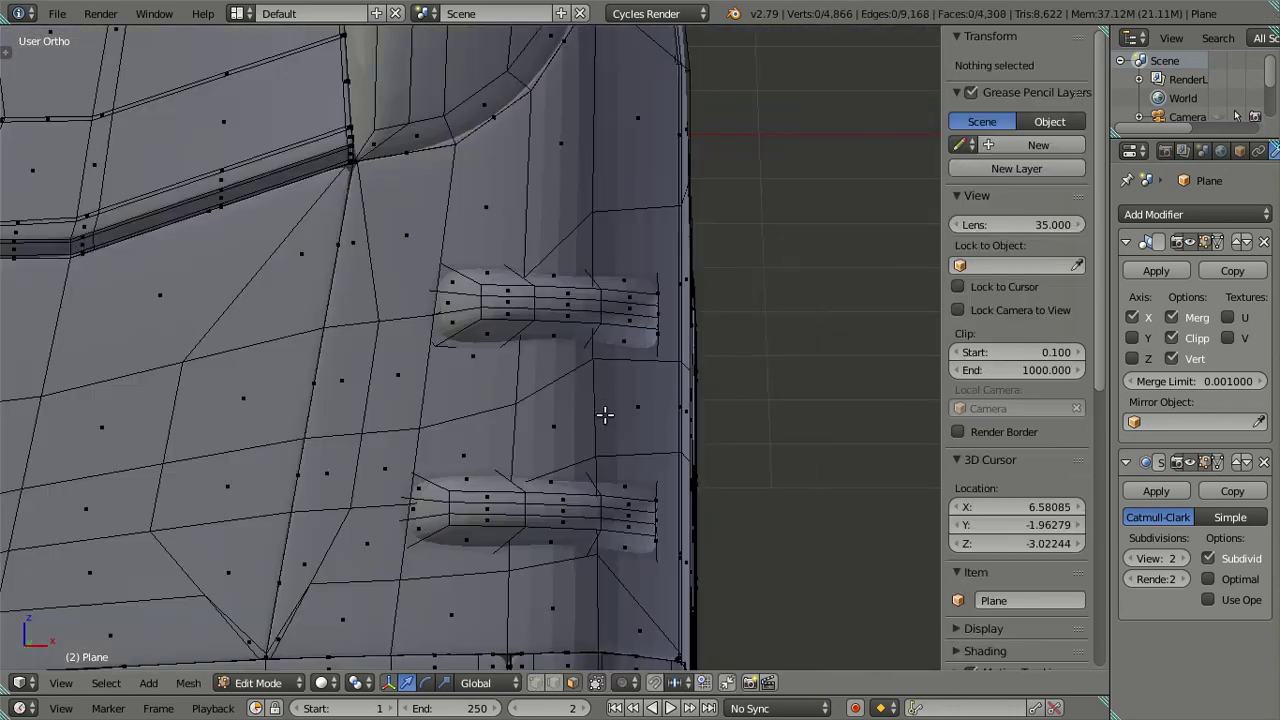
pyautogui.scroll(1, 603, 406)
pyautogui.scroll(2, 600, 380)
pyautogui.scroll(2, 602, 354)
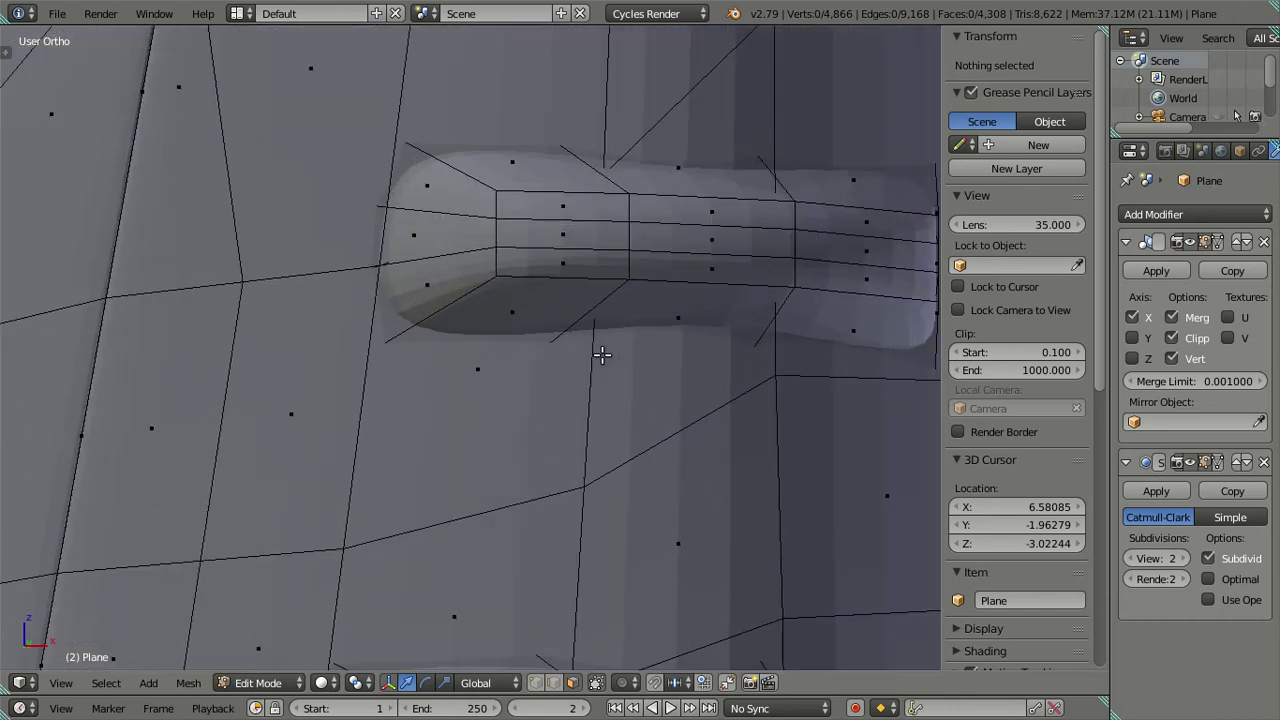
pyautogui.rightClick(675, 352)
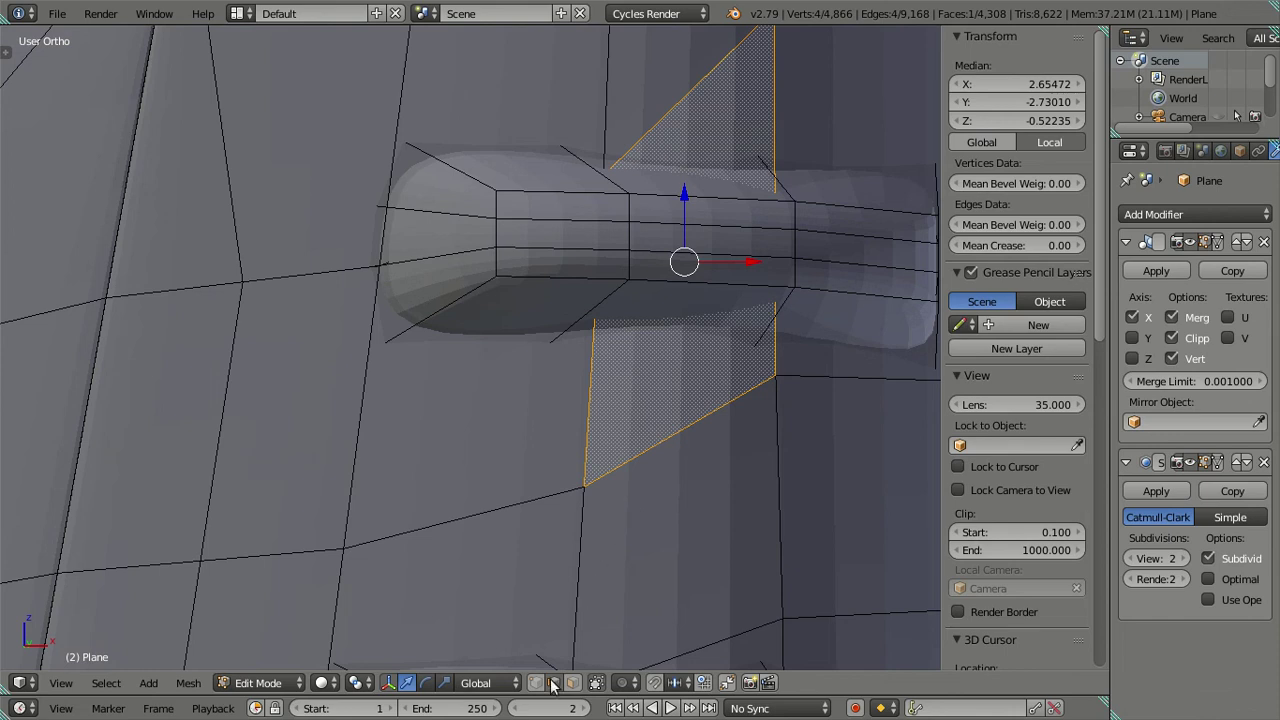
pyautogui.press('z')
pyautogui.rightClick(665, 350)
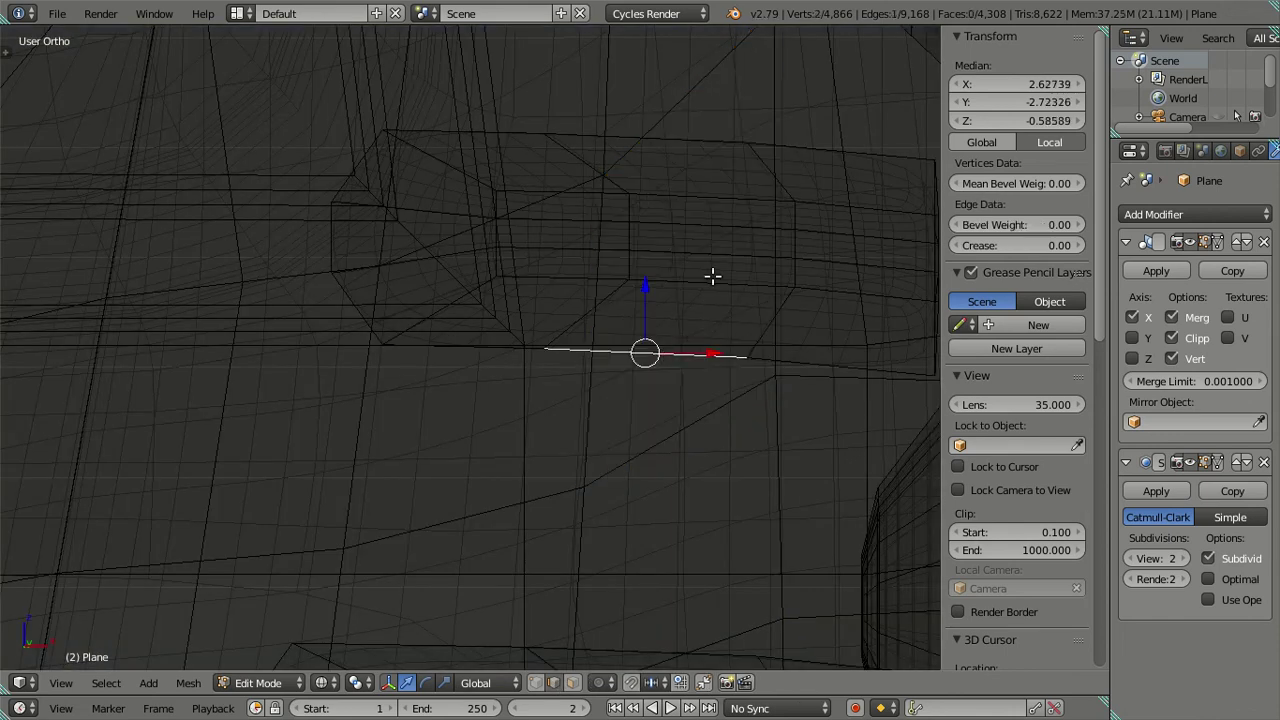
pyautogui.press('z')
pyautogui.scroll(-3, 692, 153)
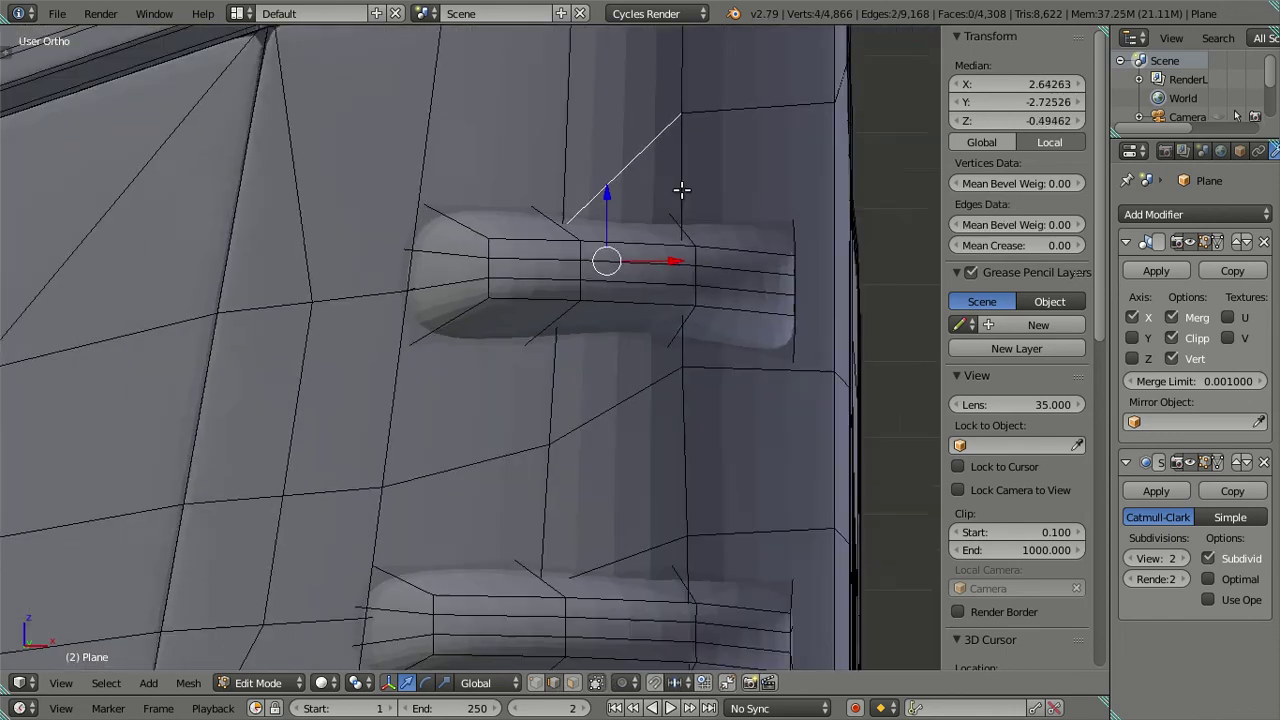
# Step: Set the Subdivision Surface View level to 0 and select the lower handle's bottom edge
pyautogui.press('z')
pyautogui.moveTo(634, 363); pyautogui.dragTo(577, 411, button='middle')
pyautogui.press('a')
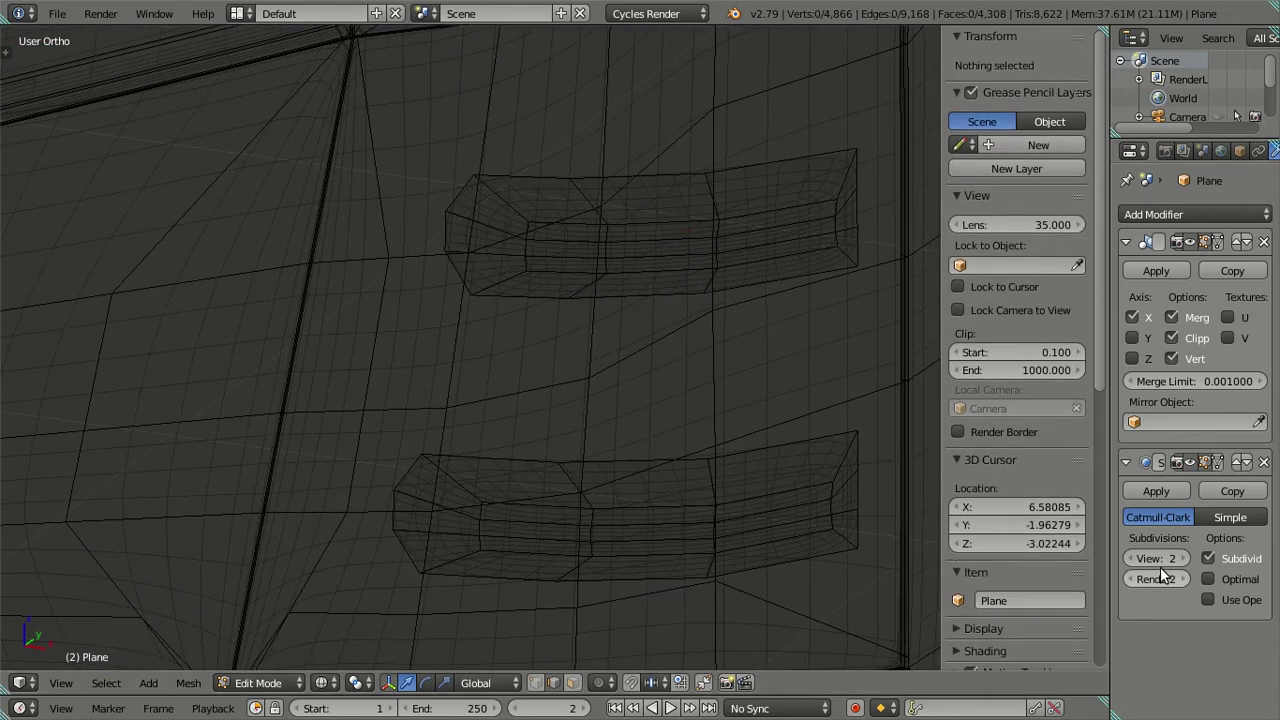
pyautogui.click(1133, 558)
pyautogui.click(1133, 558)
pyautogui.rightClick(636, 578)
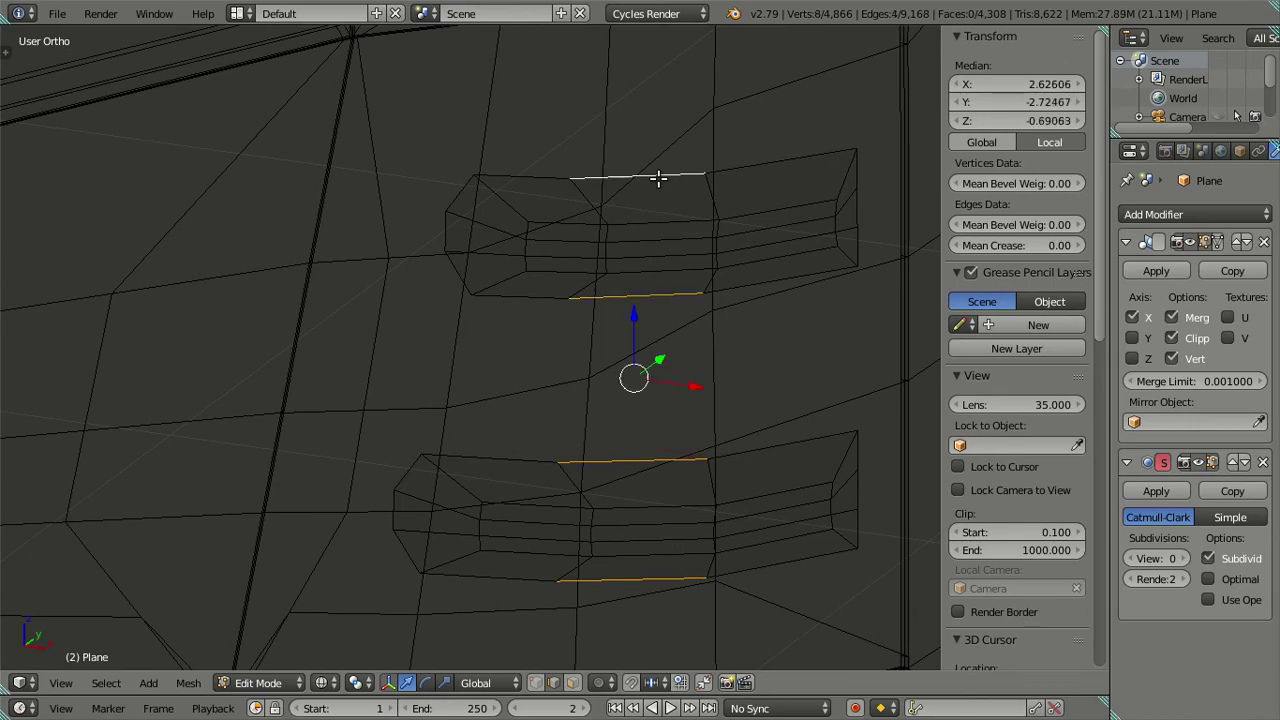
pyautogui.press('z')
pyautogui.moveTo(654, 280)
pyautogui.mouseDown(button='middle')
pyautogui.moveTo(623, 332)
pyautogui.moveTo(529, 300)
pyautogui.moveTo(523, 263)
pyautogui.moveTo(463, 294)
pyautogui.moveTo(435, 290)
pyautogui.moveTo(456, 269)
pyautogui.moveTo(485, 373)
pyautogui.moveTo(614, 389)
pyautogui.moveTo(571, 294)
pyautogui.moveTo(609, 308)
pyautogui.moveTo(657, 349)
pyautogui.moveTo(623, 366)
pyautogui.moveTo(651, 413)
pyautogui.mouseUp(button='middle')
# Step: Select two inner-end recess edges of the upper handle and slide them along the recess
pyautogui.press('z')
pyautogui.press('a')
pyautogui.press('z')
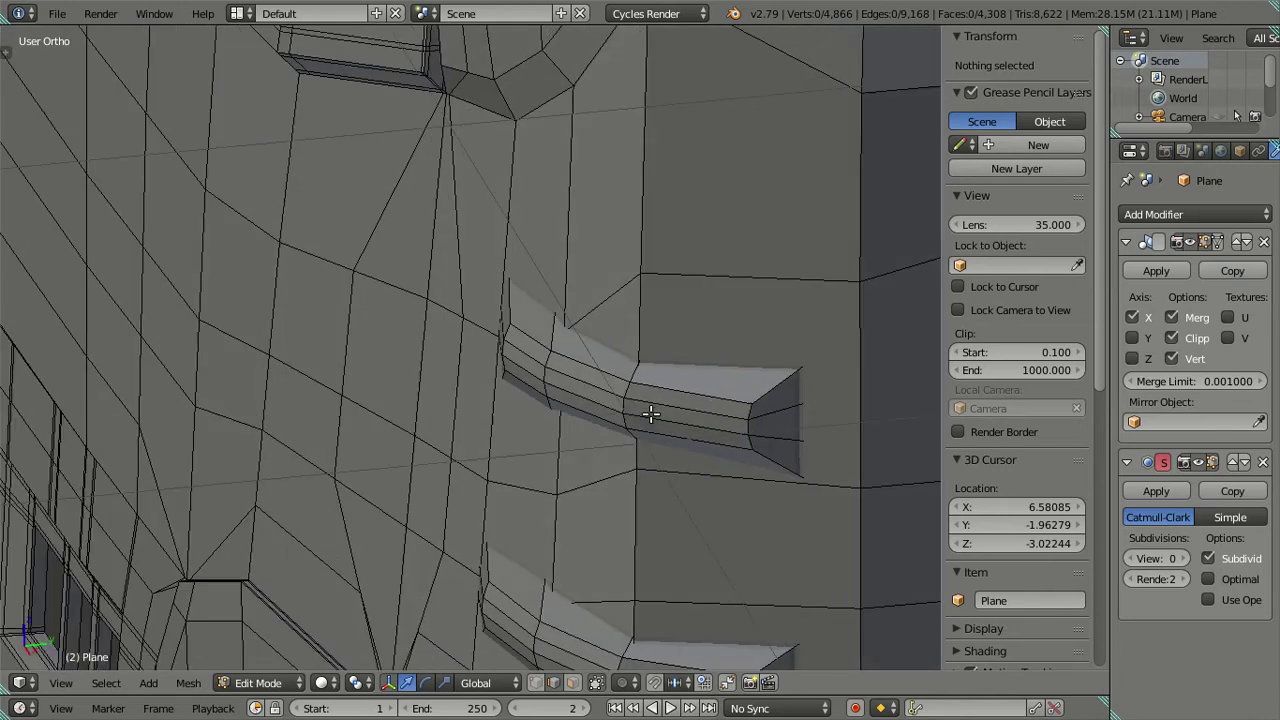
pyautogui.keyDown('ctrl'); pyautogui.keyDown('alt'); pyautogui.rightClick(580, 372); pyautogui.keyUp('alt'); pyautogui.keyUp('ctrl')
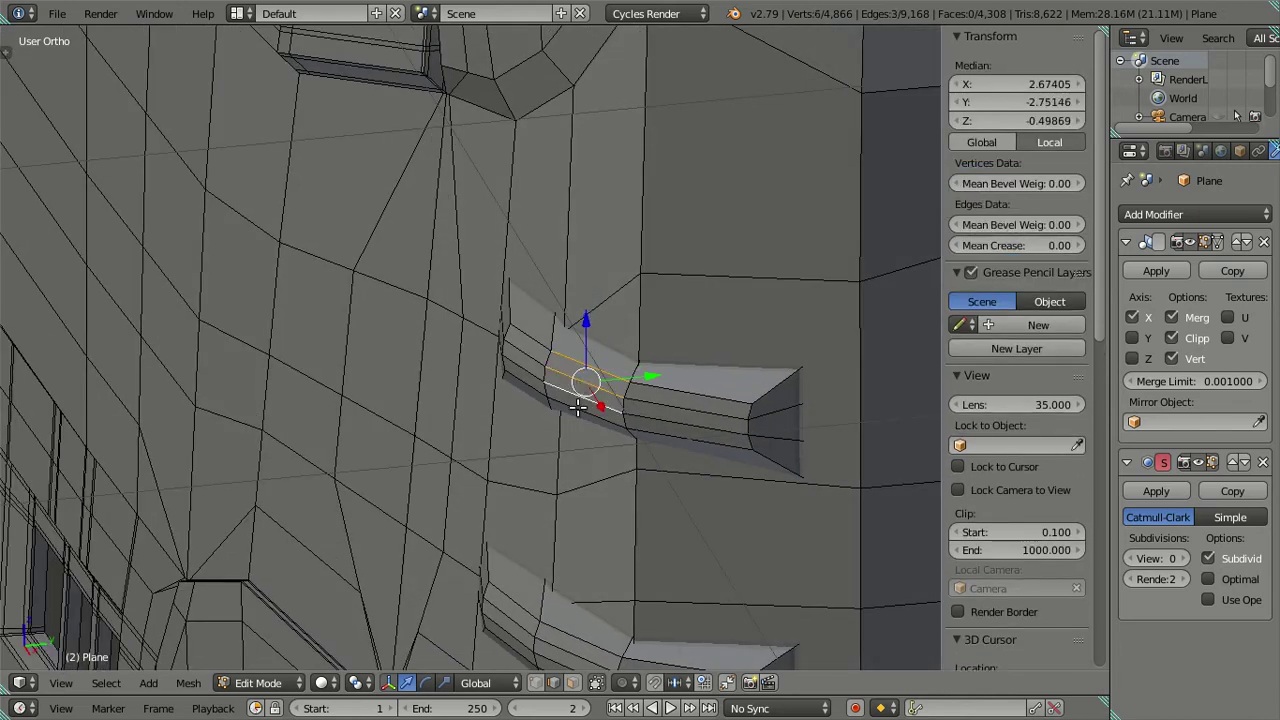
pyautogui.keyDown('shift'); pyautogui.rightClick(578, 407); pyautogui.keyUp('shift')
pyautogui.moveTo(578, 407); pyautogui.dragTo(547, 458, button='middle')
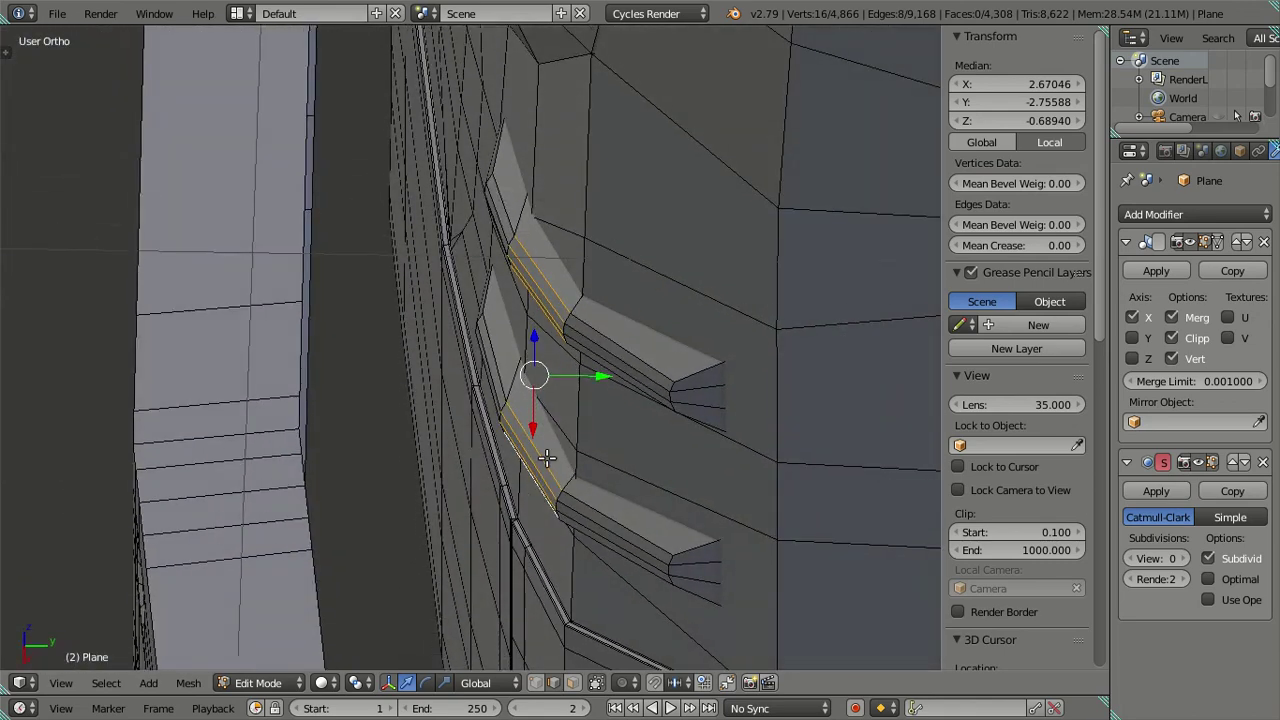
pyautogui.moveTo(596, 373); pyautogui.dragTo(580, 376)
pyautogui.click(578, 376)
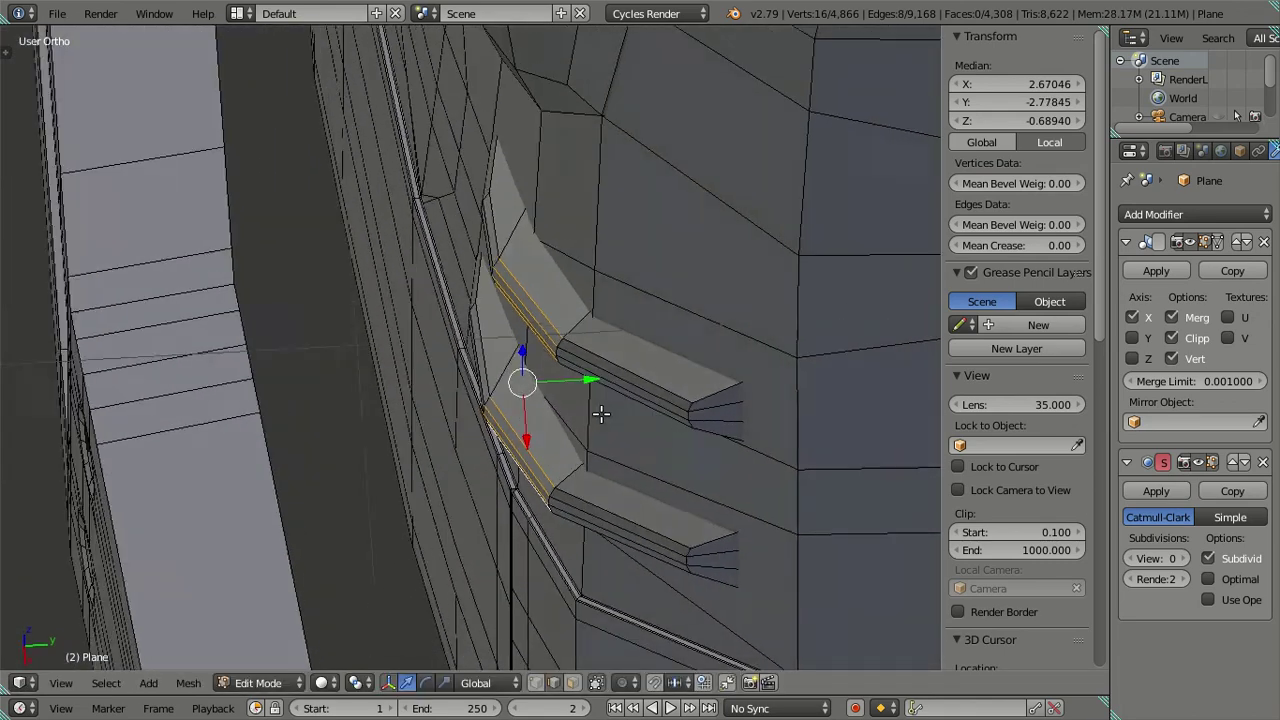
# Step: Re-nudge the recess edges slightly, undoing the first shift and sliding them again
pyautogui.moveTo(594, 409); pyautogui.dragTo(643, 428, button='middle')
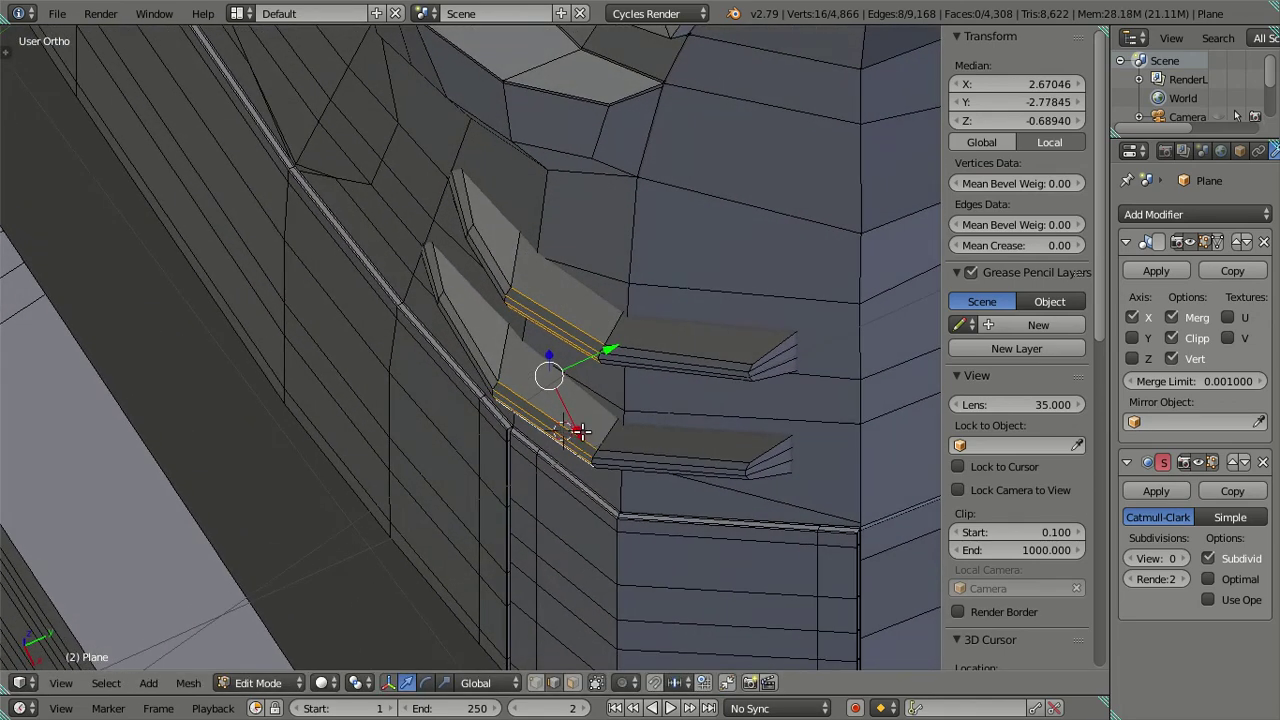
pyautogui.press('g')
pyautogui.press('g')
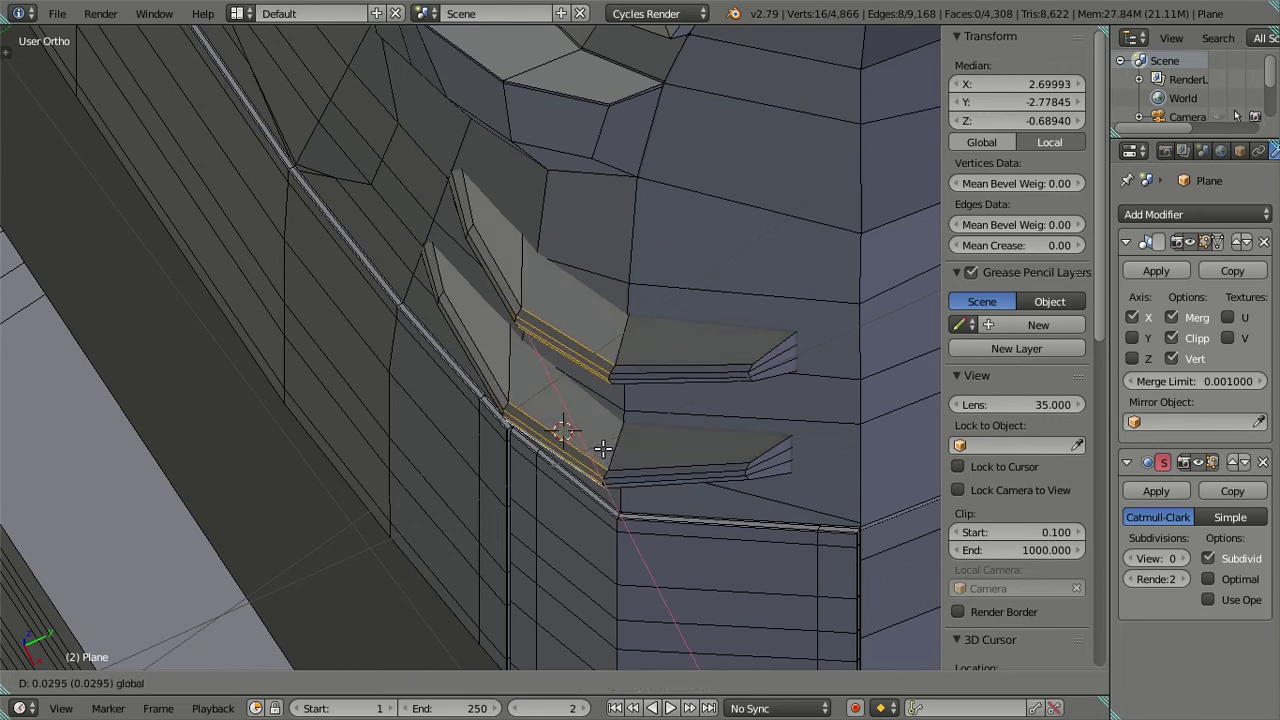
pyautogui.click(614, 398)
pyautogui.press('g')
pyautogui.press('g')
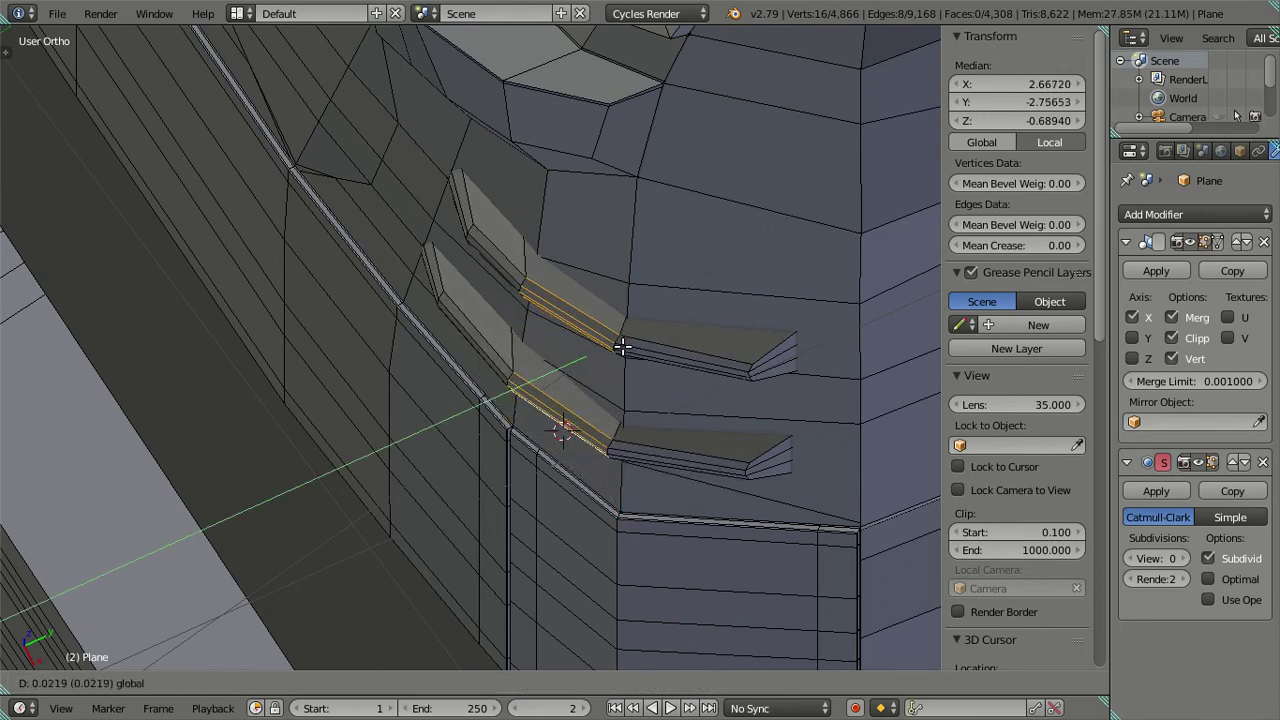
pyautogui.rightClick(614, 348)
pyautogui.hotkey('ctrl', 'z')
pyautogui.moveTo(610, 349); pyautogui.dragTo(614, 347)
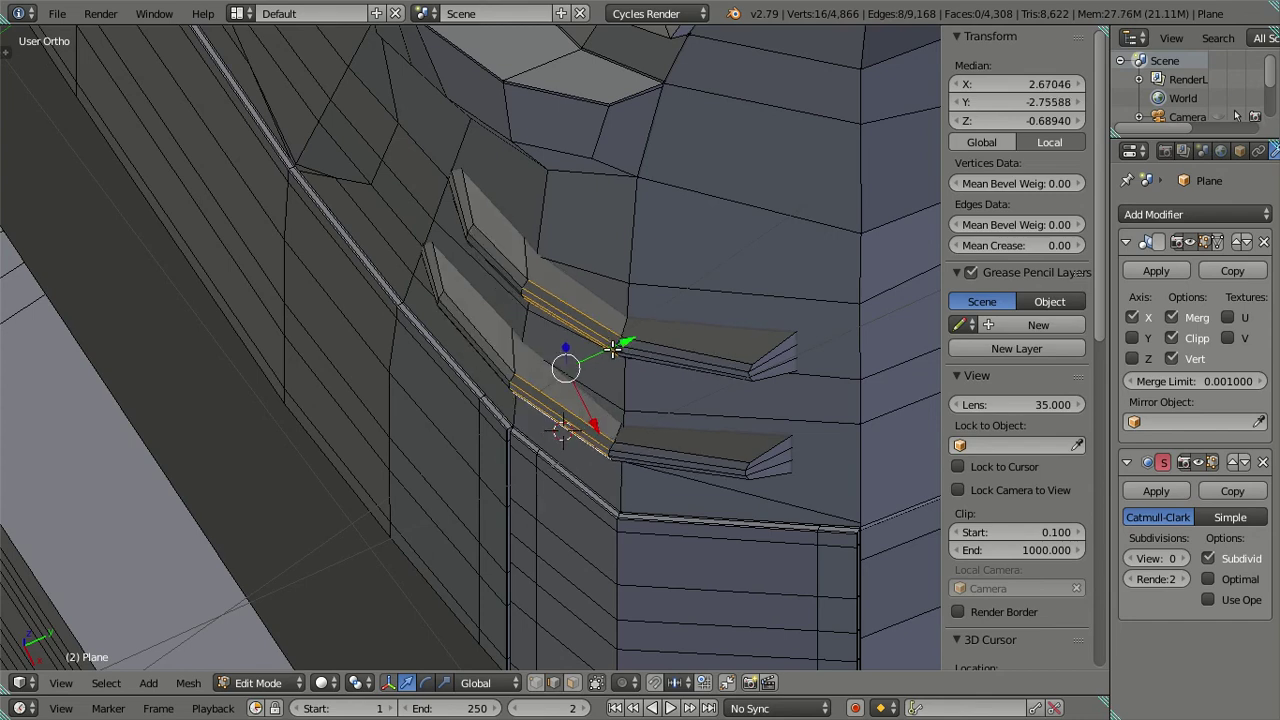
pyautogui.scroll(1, 630, 341)
pyautogui.scroll(1, 638, 345)
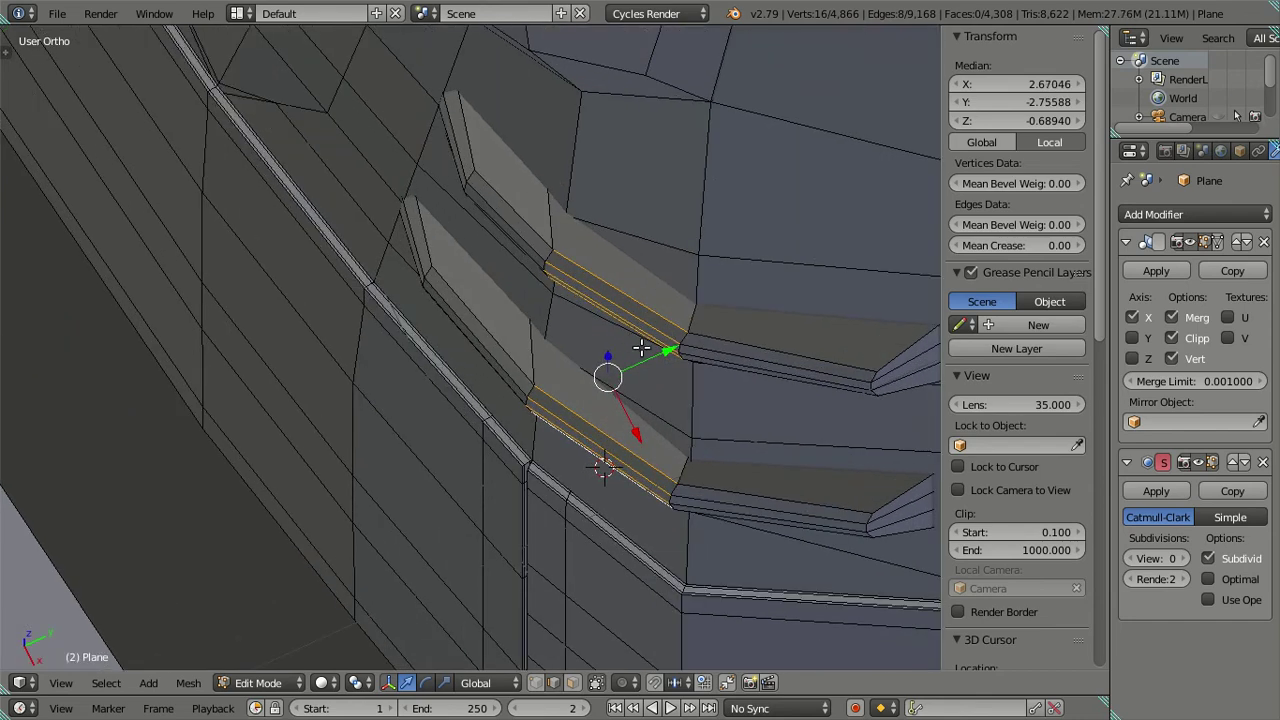
pyautogui.press('a')
# Step: Select the upper handle ledge edges and slide them 0.0186 along X
pyautogui.moveTo(705, 357); pyautogui.dragTo(714, 283, button='middle')
pyautogui.rightClick(697, 126)
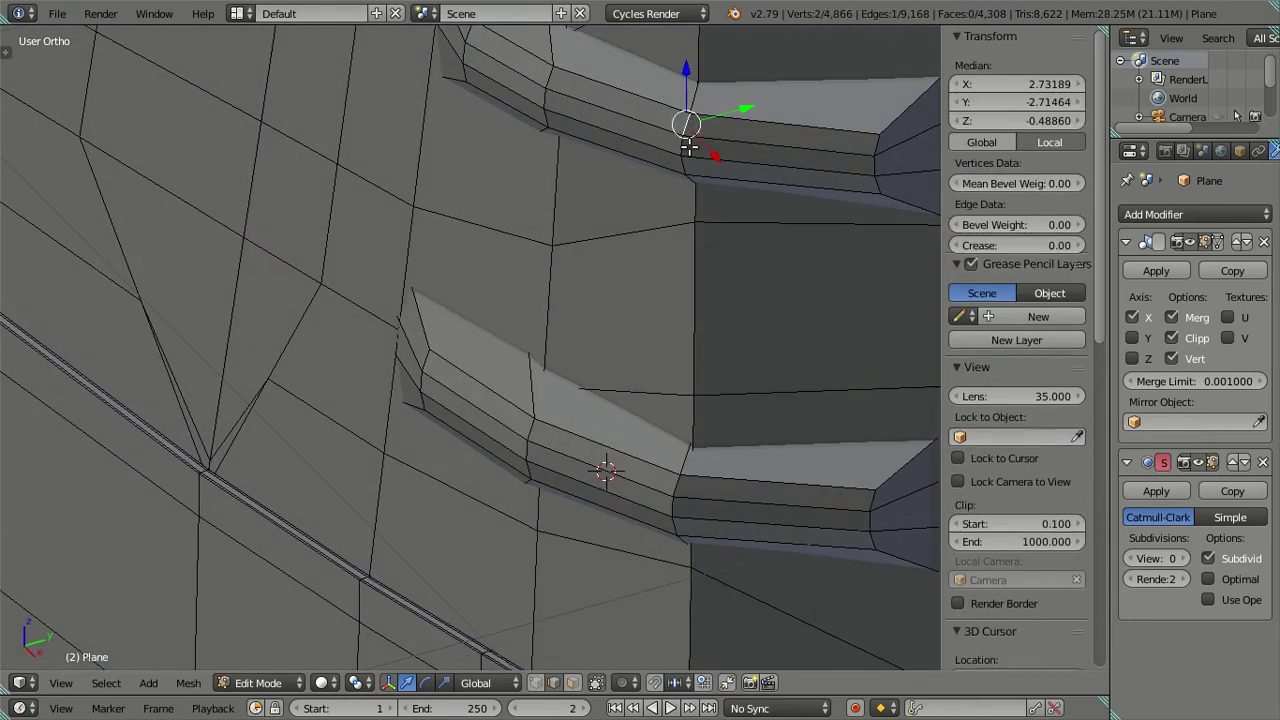
pyautogui.click(690, 173)
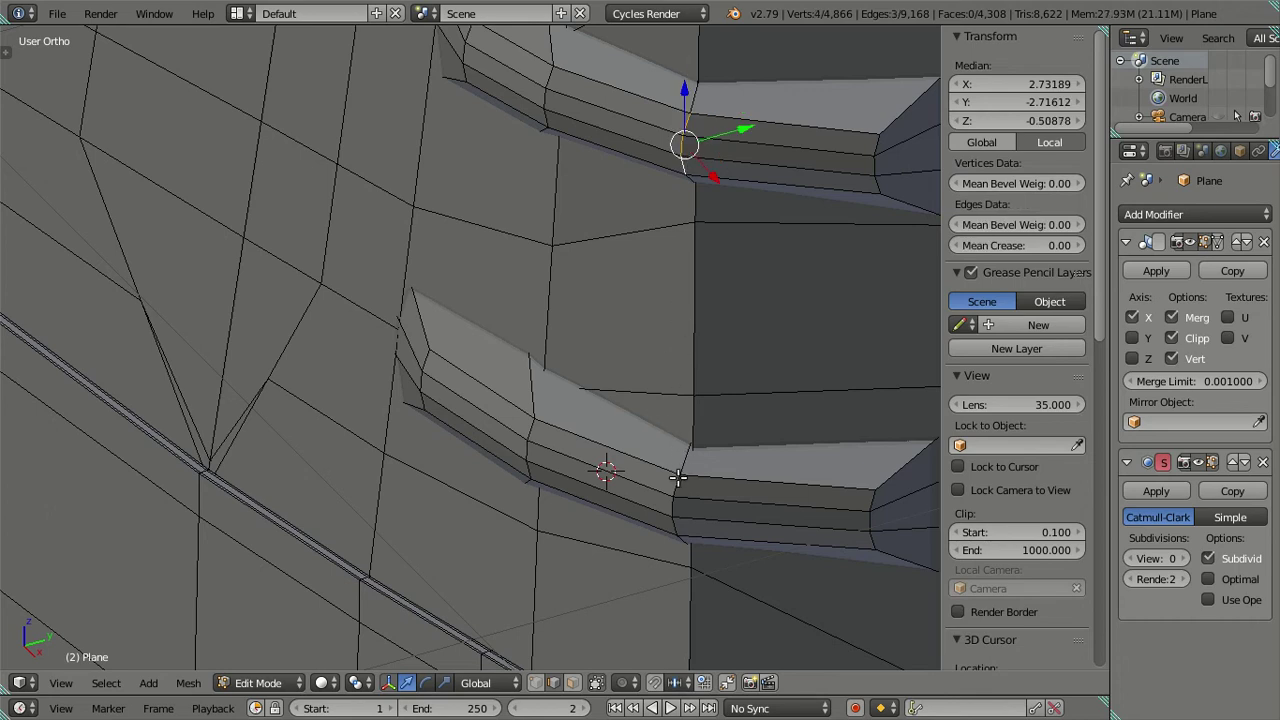
pyautogui.moveTo(673, 503); pyautogui.dragTo(651, 486, button='middle')
pyautogui.scroll(-3, 651, 486)
pyautogui.scroll(2, 626, 476)
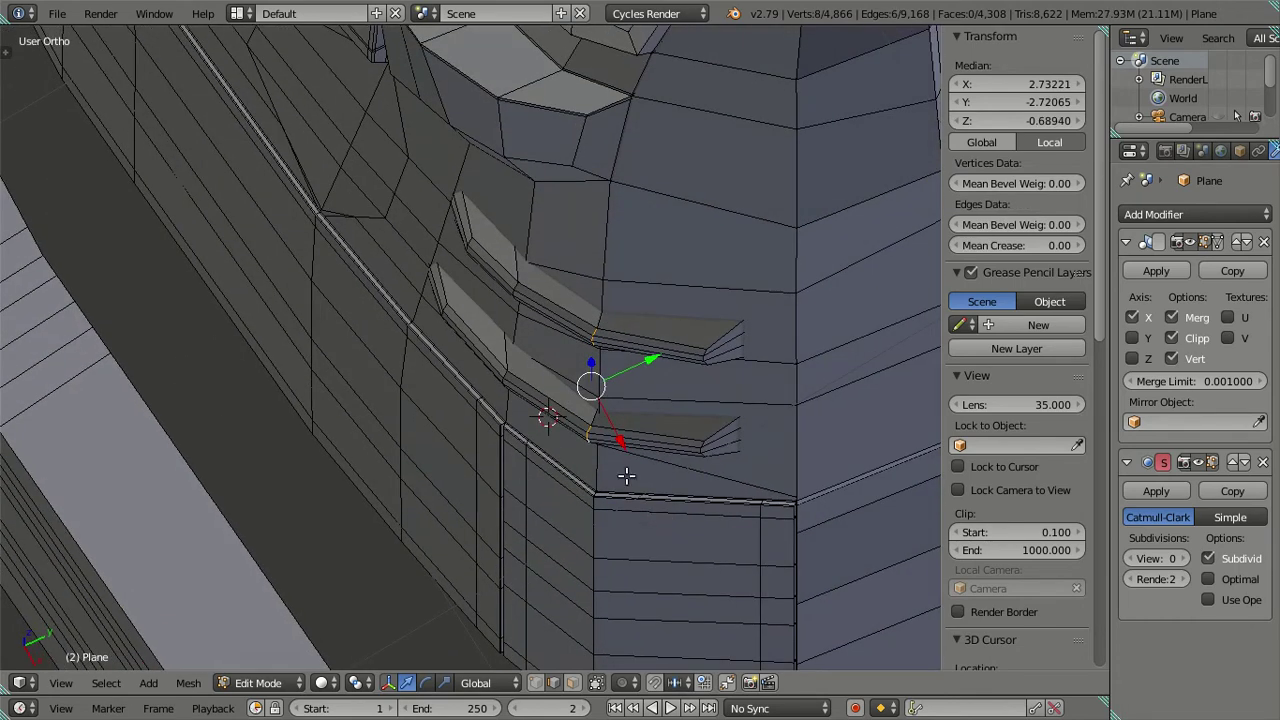
pyautogui.moveTo(617, 440); pyautogui.dragTo(630, 446)
pyautogui.press('a')
# Step: Orbit around both handle recesses and select an edge loop on the upper handle
pyautogui.moveTo(630, 446); pyautogui.dragTo(646, 349, button='middle')
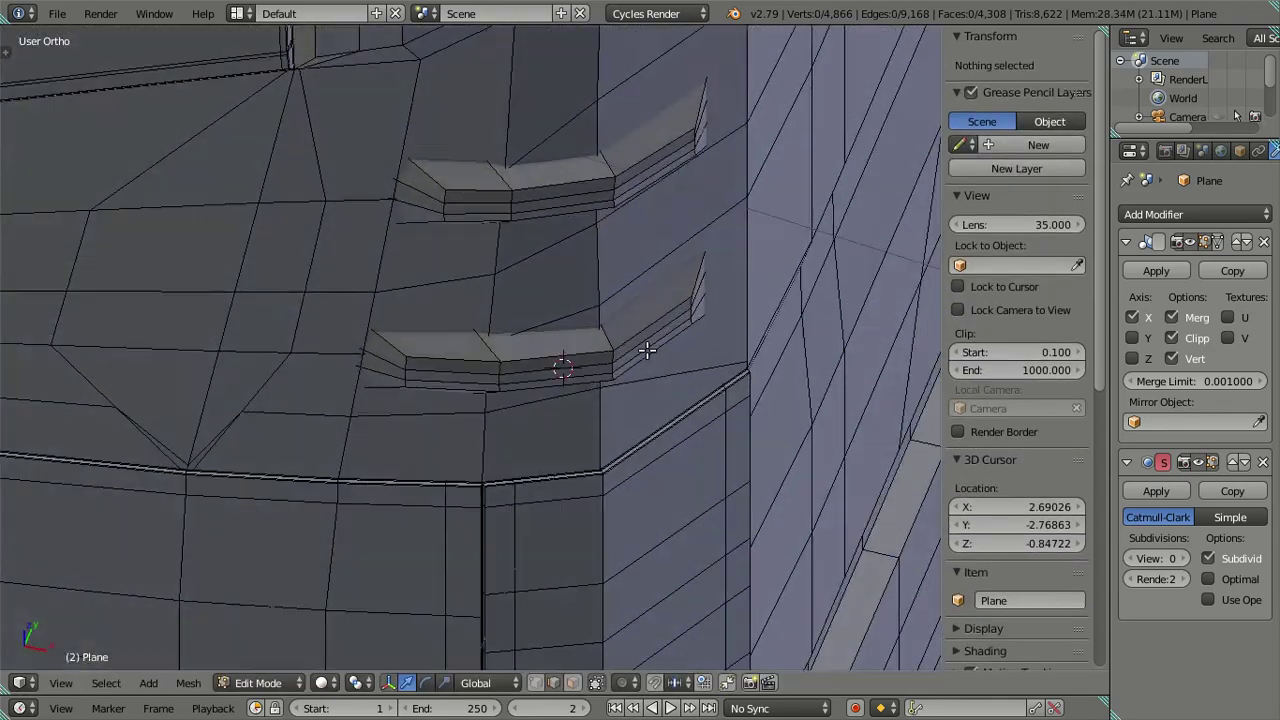
pyautogui.scroll(2, 640, 300)
pyautogui.scroll(-2, 631, 269)
pyautogui.moveTo(666, 260)
pyautogui.mouseDown(button='middle')
pyautogui.moveTo(666, 354)
pyautogui.moveTo(654, 277)
pyautogui.moveTo(540, 171)
pyautogui.mouseUp(button='middle')
pyautogui.scroll(2, 654, 277)
pyautogui.scroll(2, 508, 273)
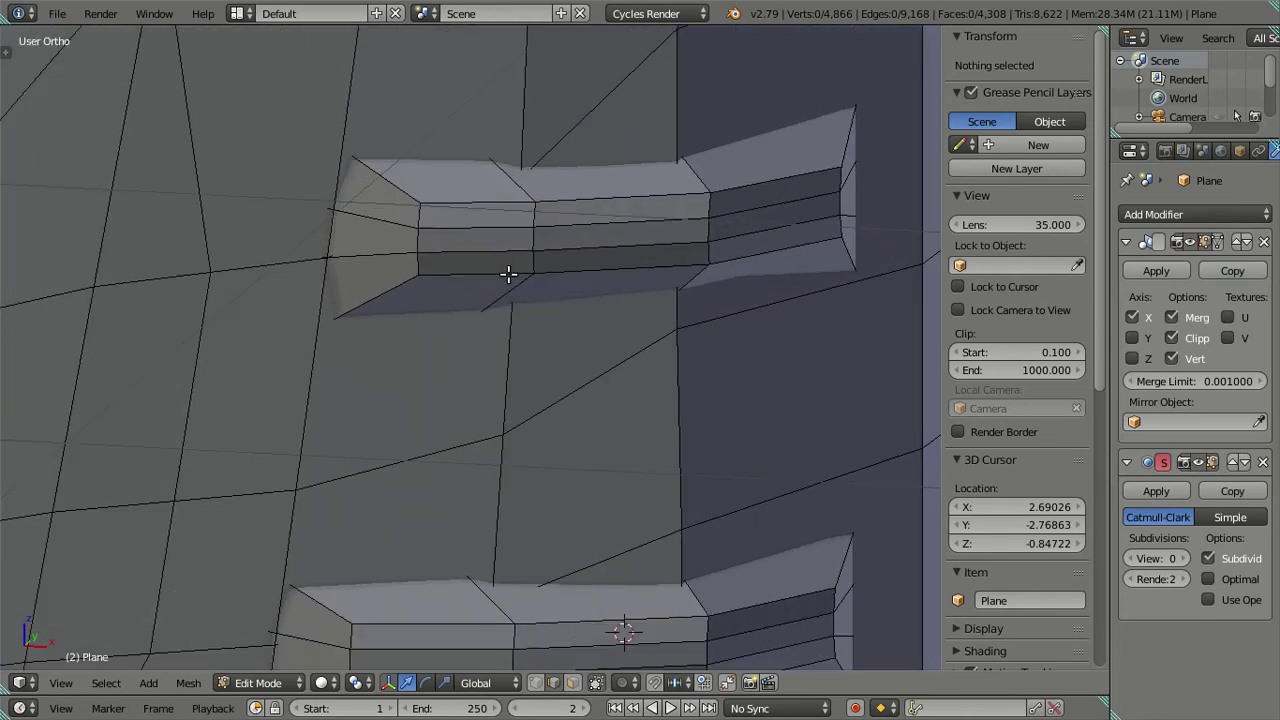
pyautogui.keyDown('alt'); pyautogui.rightClick(530, 213); pyautogui.keyUp('alt')
pyautogui.moveTo(546, 294); pyautogui.dragTo(569, 520, button='middle')
# Step: Shift the selected handle edges a further 0.0218 along X and 0.0047 along Y
pyautogui.moveTo(634, 289); pyautogui.dragTo(622, 290)
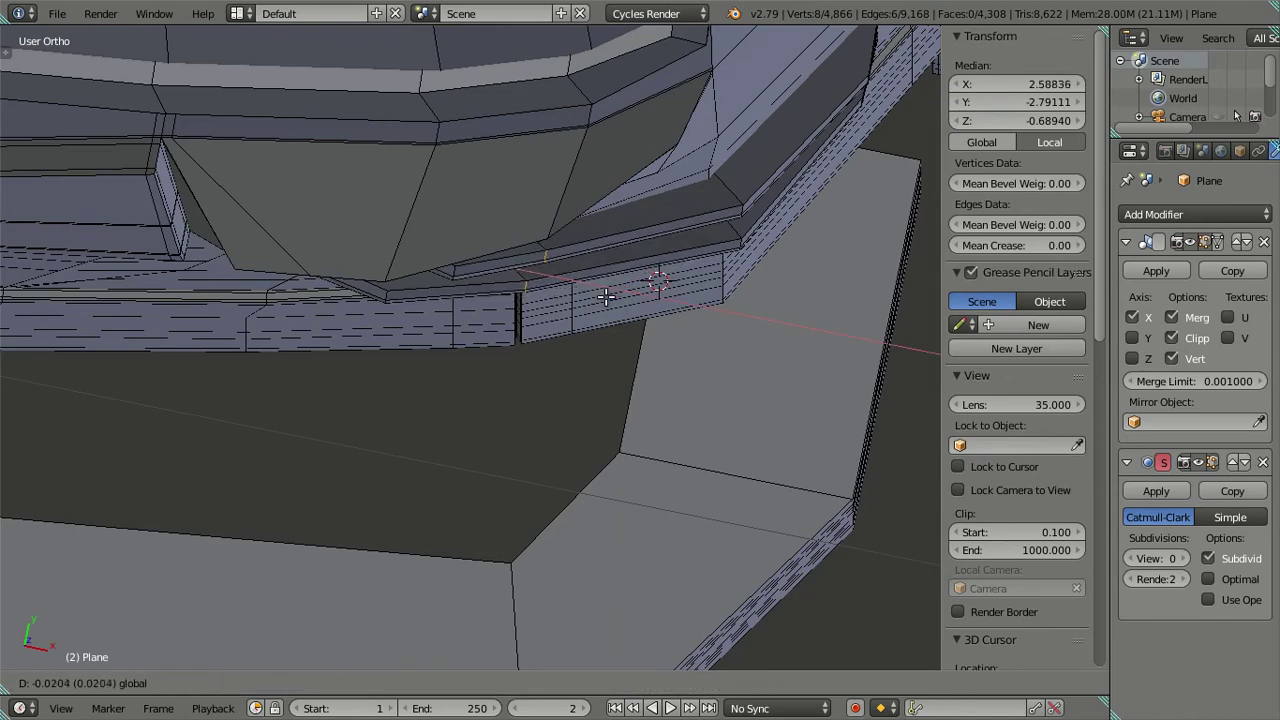
pyautogui.moveTo(622, 290)
pyautogui.mouseDown(button='middle')
pyautogui.moveTo(559, 220)
pyautogui.moveTo(629, 451)
pyautogui.moveTo(500, 480)
pyautogui.moveTo(471, 423)
pyautogui.mouseUp(button='middle')
pyautogui.press('KP_1')
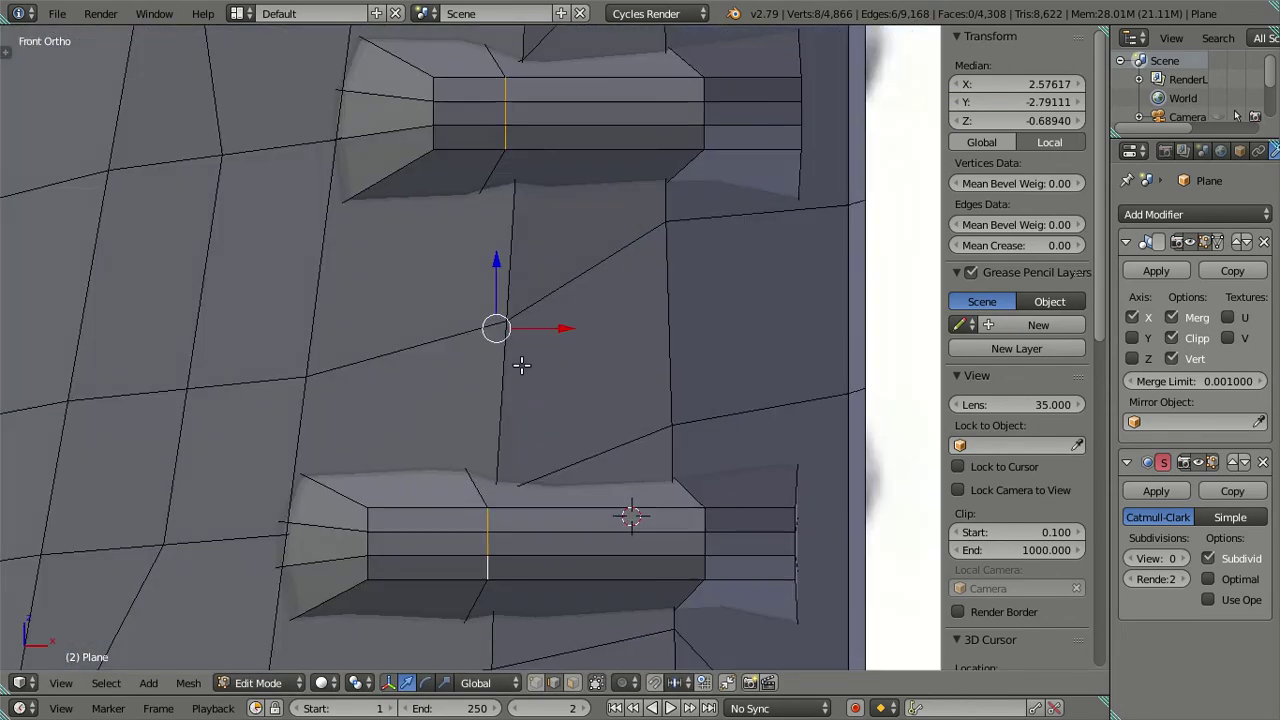
pyautogui.moveTo(560, 331); pyautogui.dragTo(569, 331)
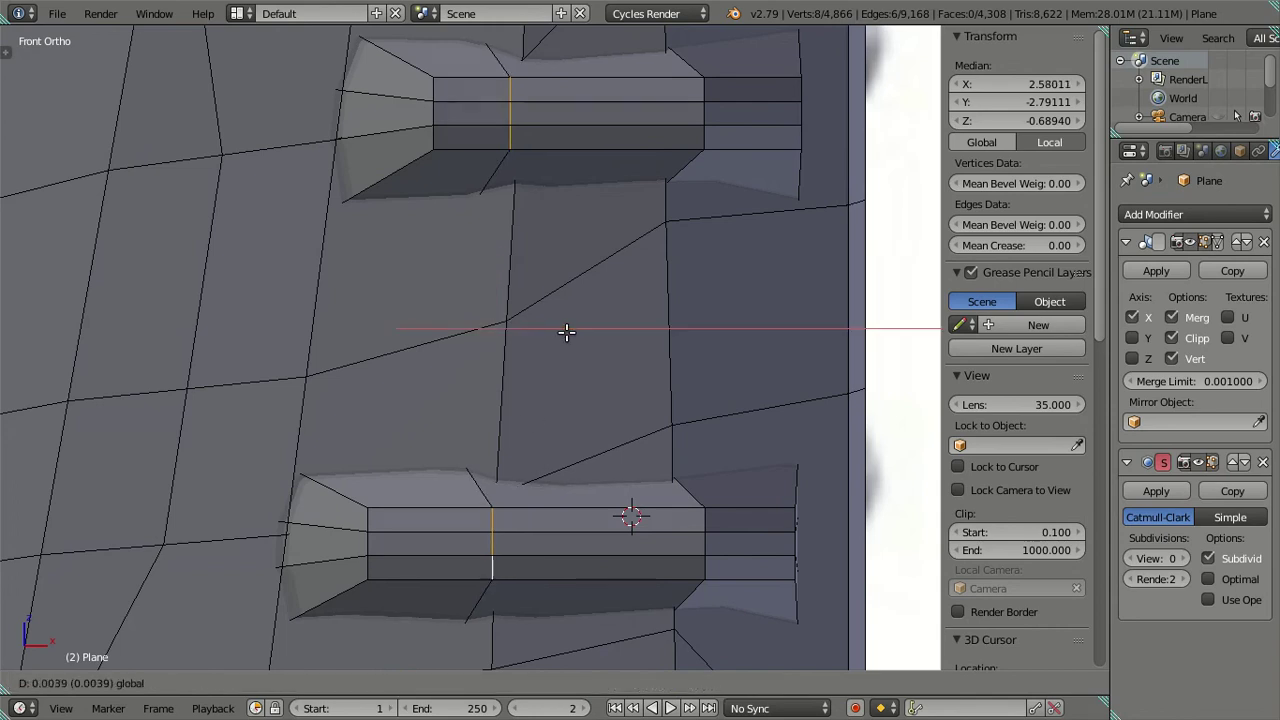
pyautogui.moveTo(726, 269)
pyautogui.mouseDown(button='middle')
pyautogui.moveTo(551, 423)
pyautogui.moveTo(414, 381)
pyautogui.mouseUp(button='middle')
pyautogui.moveTo(414, 381)
pyautogui.mouseDown()
pyautogui.moveTo(385, 386)
pyautogui.moveTo(396, 391)
pyautogui.mouseUp()
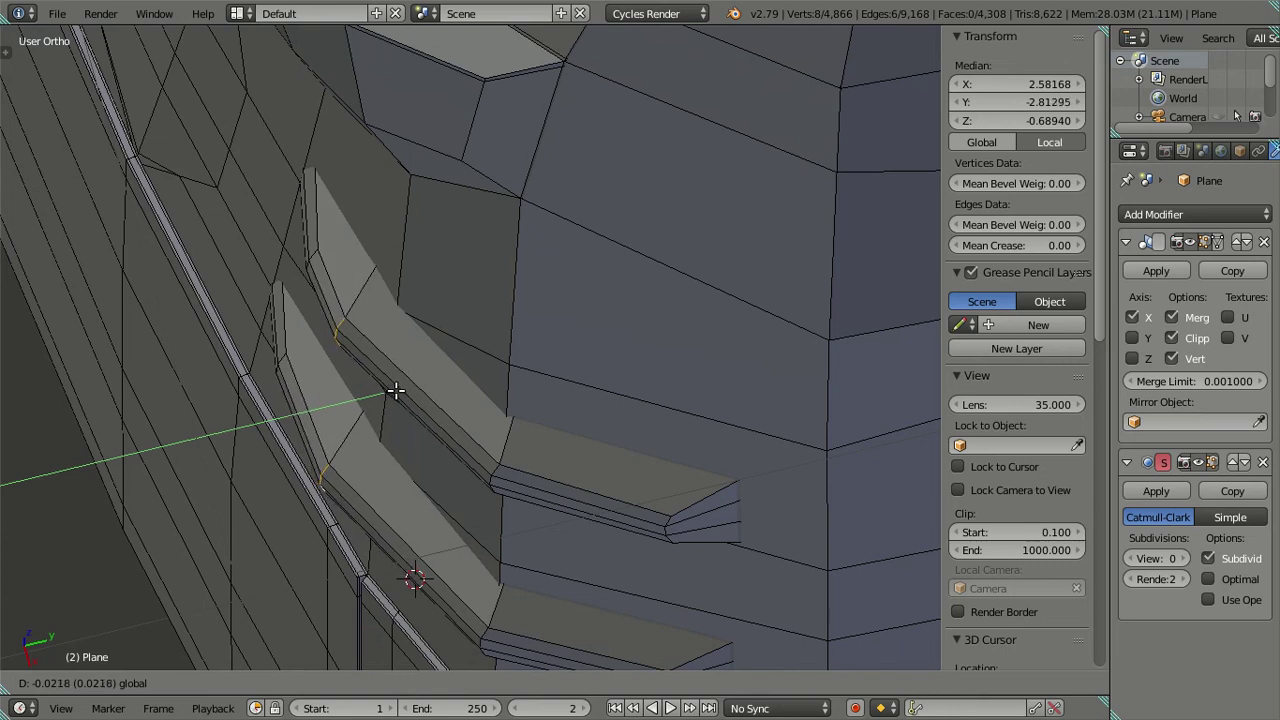
pyautogui.moveTo(396, 391); pyautogui.dragTo(396, 391)
# Step: From the side view, select two edges on the lower handle
pyautogui.press('a')
pyautogui.moveTo(514, 508)
pyautogui.mouseDown(button='middle')
pyautogui.moveTo(591, 443)
pyautogui.moveTo(567, 397)
pyautogui.mouseUp(button='middle')
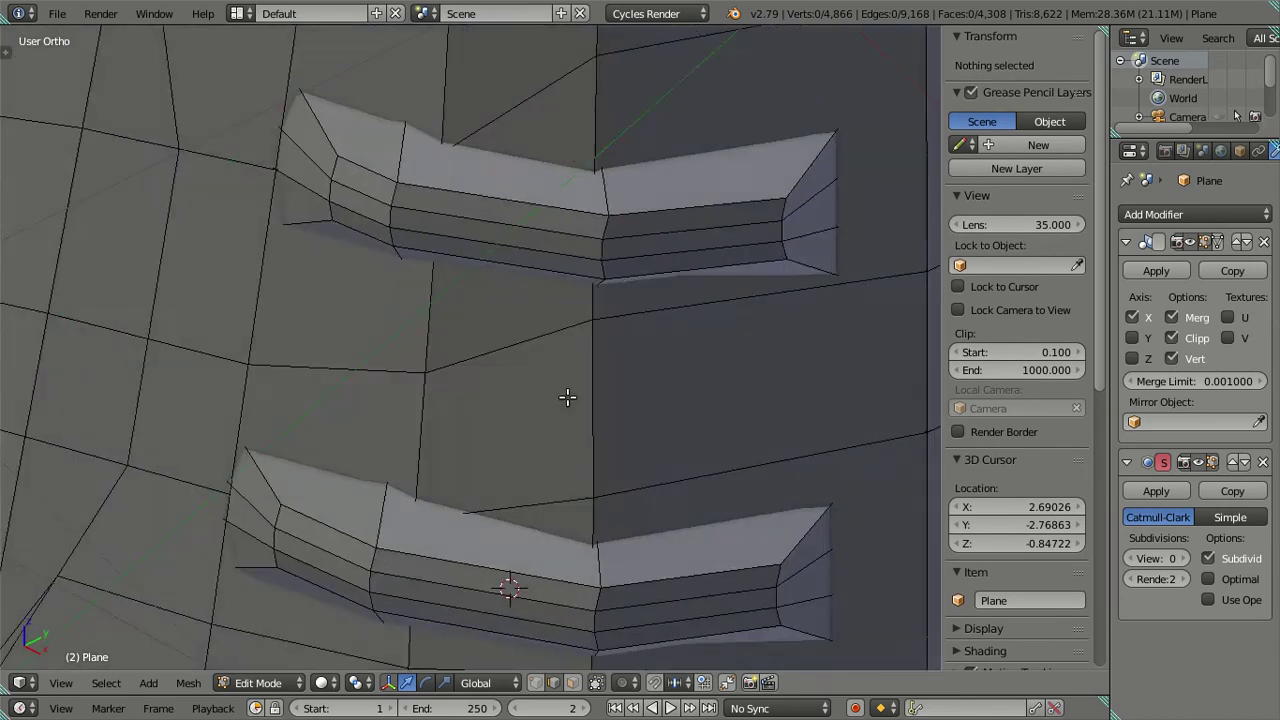
pyautogui.press('KP_3')
pyautogui.scroll(1, 525, 356)
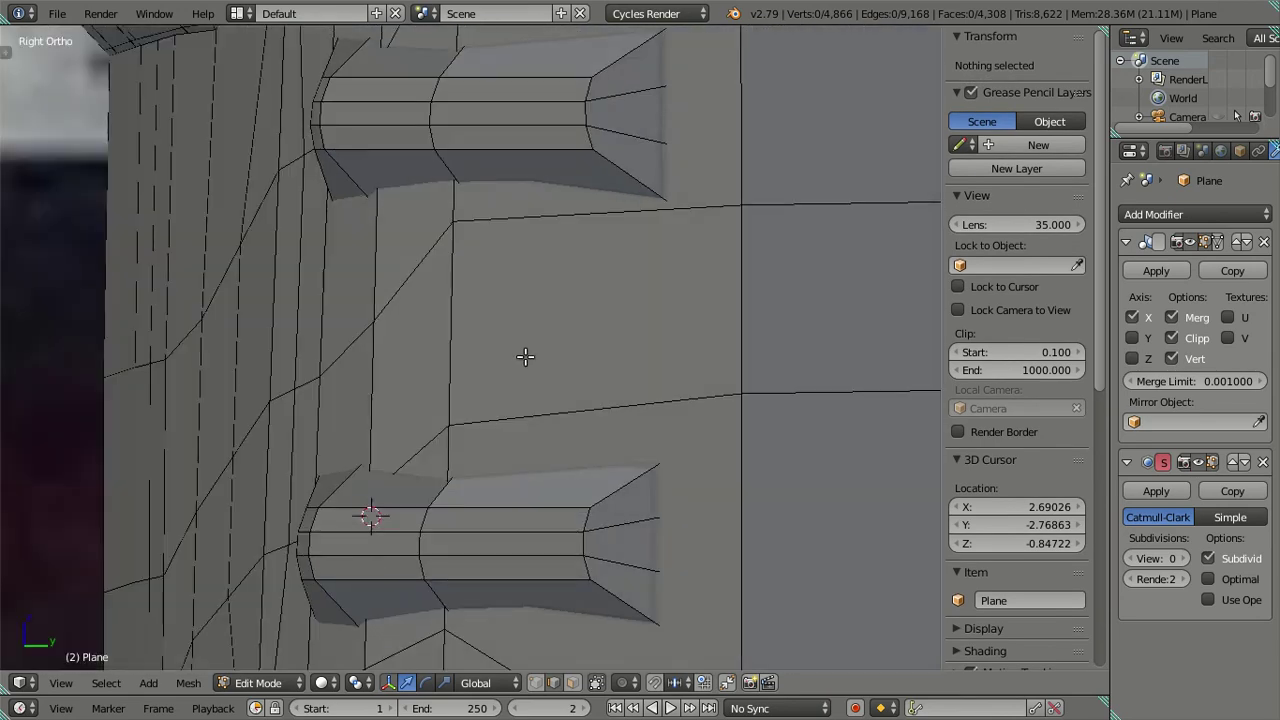
pyautogui.click(440, 530)
pyautogui.keyDown('shift'); pyautogui.scroll(-3, 481, 524); pyautogui.keyUp('shift')
pyautogui.keyDown('shift'); pyautogui.scroll(1, 481, 524); pyautogui.keyUp('shift')
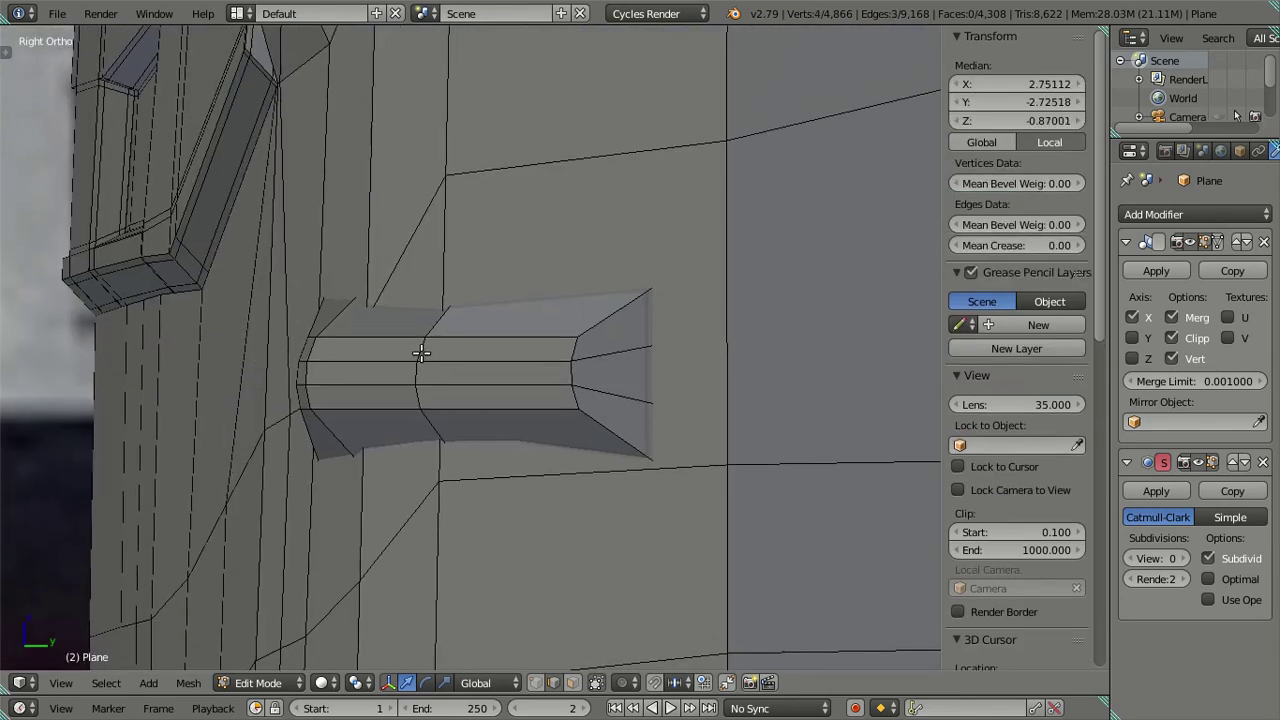
pyautogui.keyDown('shift'); pyautogui.rightClick(419, 395); pyautogui.keyUp('shift')
pyautogui.moveTo(449, 429); pyautogui.dragTo(468, 460, button='middle')
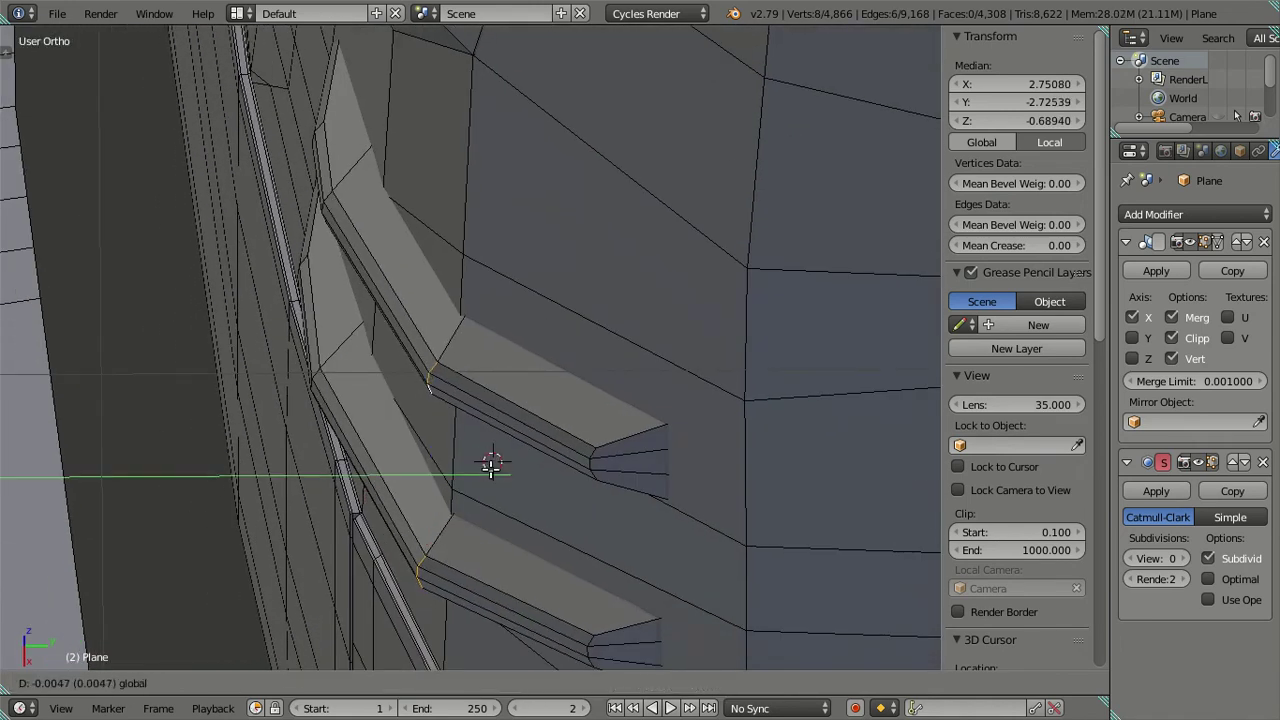
# Step: Exit Edit Mode and raise the viewport Subsurf level to 1 to preview the smoothed cab
pyautogui.scroll(-3, 491, 463)
pyautogui.moveTo(491, 463); pyautogui.dragTo(517, 417, button='middle')
pyautogui.press('a')
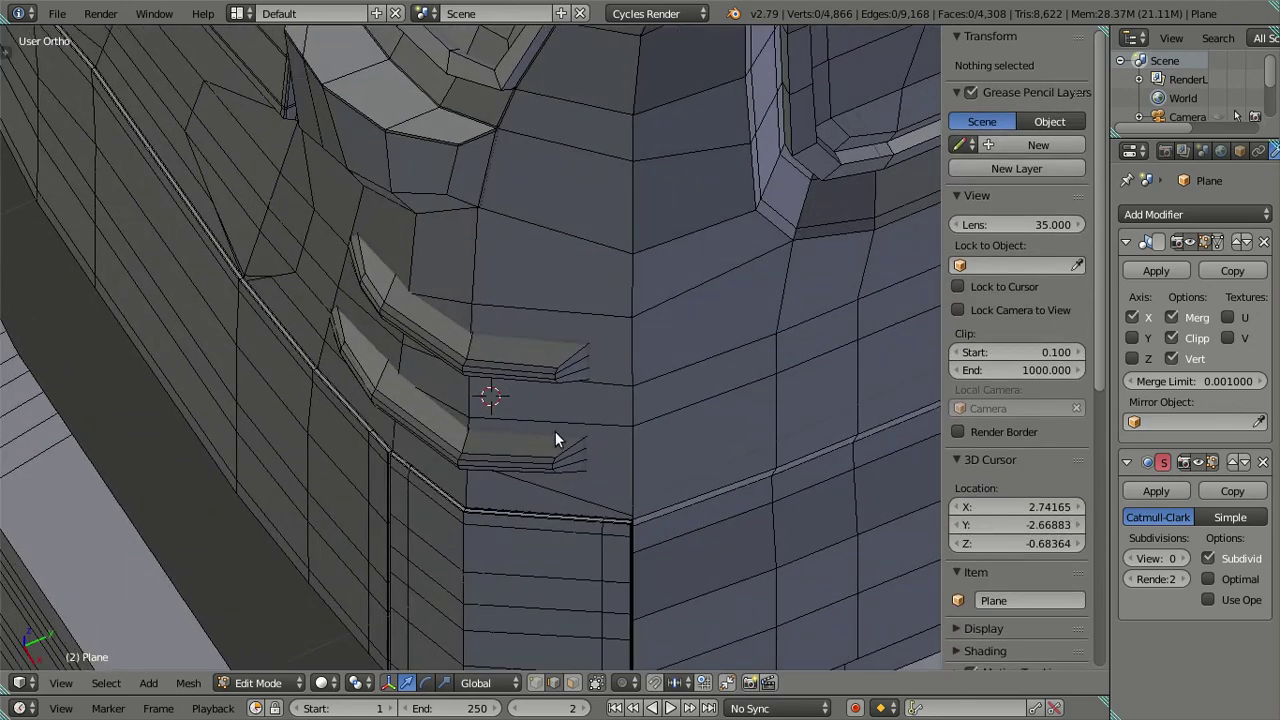
pyautogui.press('Tab')
pyautogui.moveTo(1174, 549); pyautogui.dragTo(1184, 554)
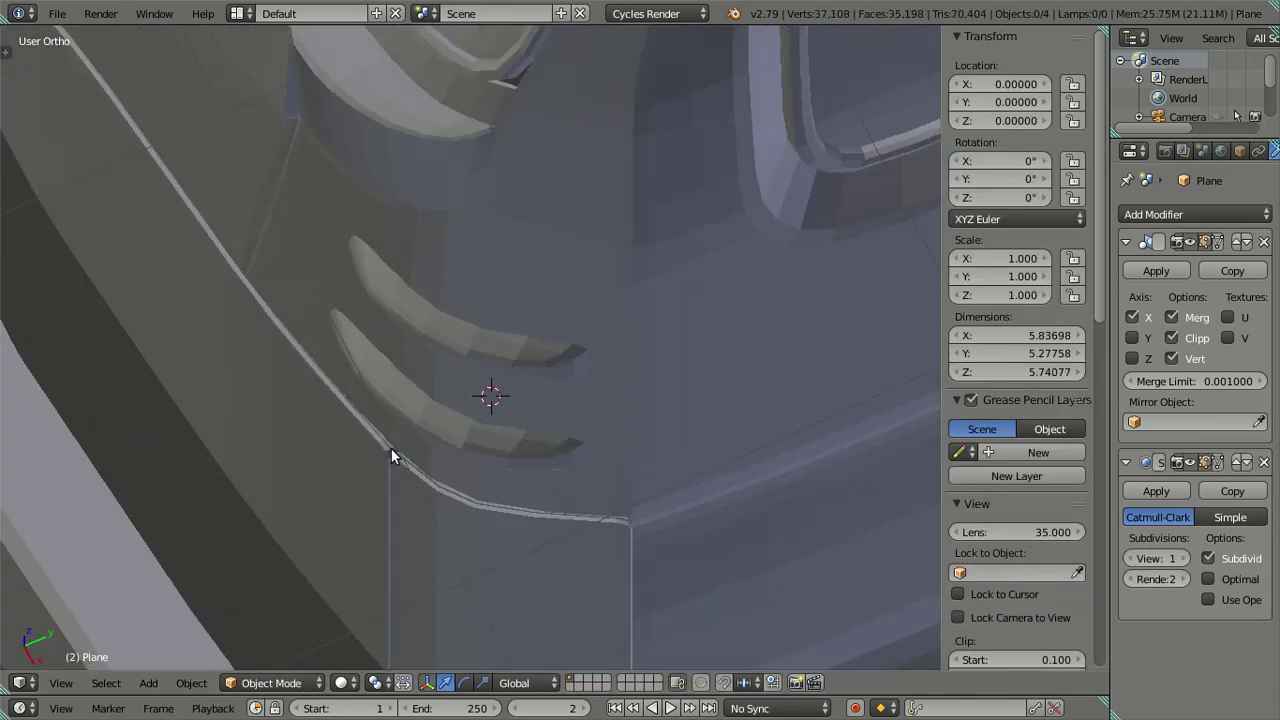
# Step: Zoom onto the level-2 smoothed handles and re-enter Edit Mode on the cab, viewed side-on
pyautogui.scroll(2, 444, 358)
pyautogui.moveTo(444, 358)
pyautogui.mouseDown(button='middle')
pyautogui.moveTo(546, 287)
pyautogui.moveTo(496, 270)
pyautogui.moveTo(458, 279)
pyautogui.moveTo(513, 390)
pyautogui.mouseUp(button='middle')
pyautogui.scroll(-3, 458, 271)
pyautogui.scroll(-3, 458, 271)
pyautogui.scroll(5, 477, 451)
pyautogui.scroll(4, 477, 451)
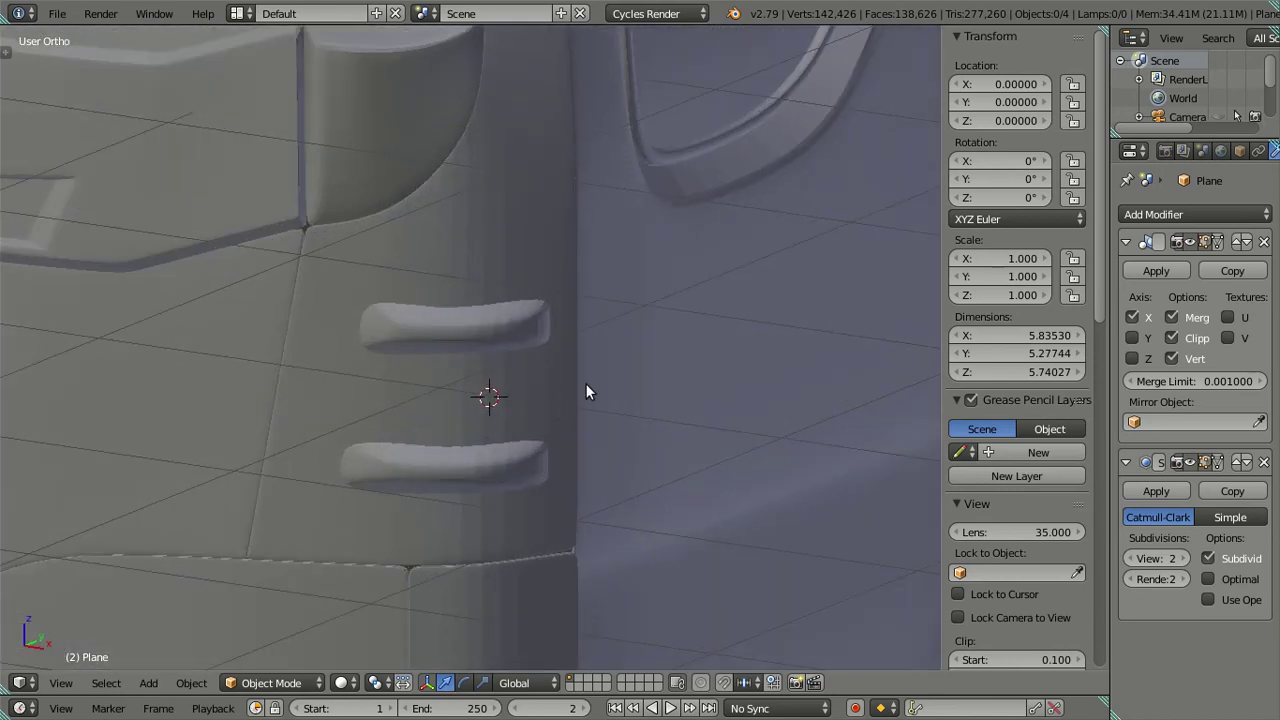
pyautogui.press('Tab')
pyautogui.scroll(2, 566, 354)
pyautogui.scroll(2, 530, 315)
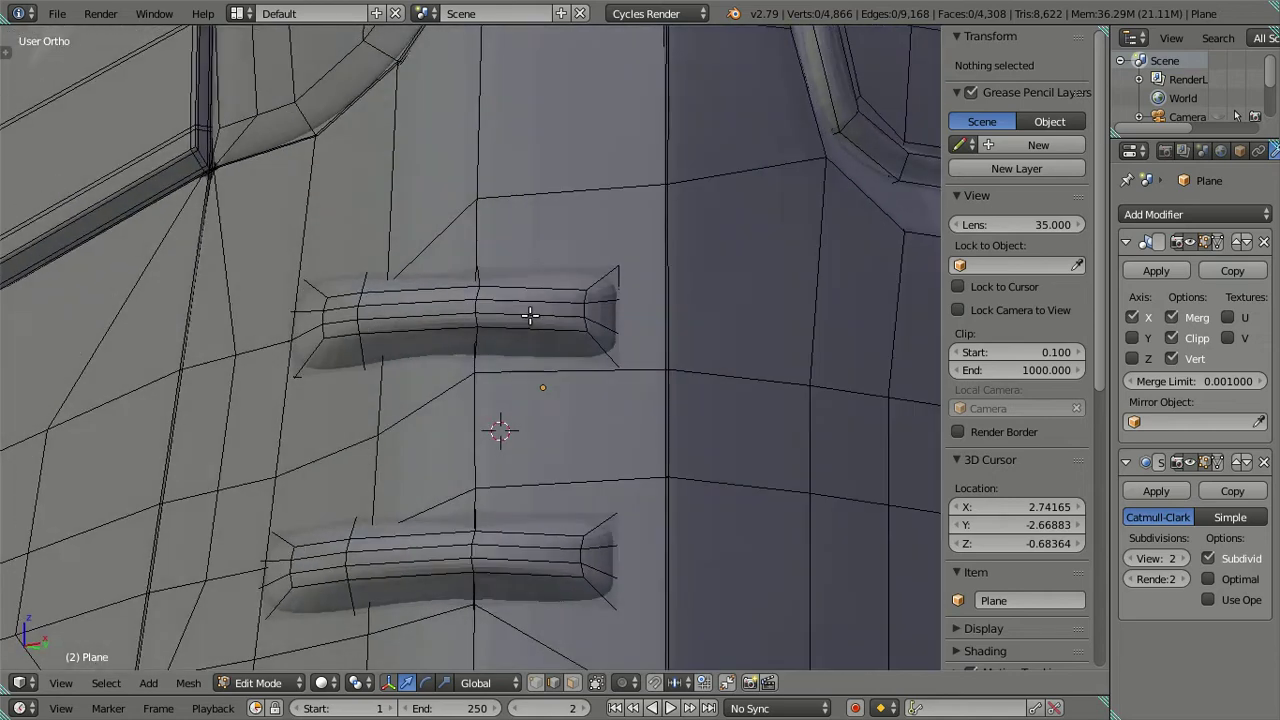
pyautogui.moveTo(530, 315); pyautogui.dragTo(500, 320, button='middle')
pyautogui.moveTo(651, 386); pyautogui.dragTo(666, 466, button='middle')
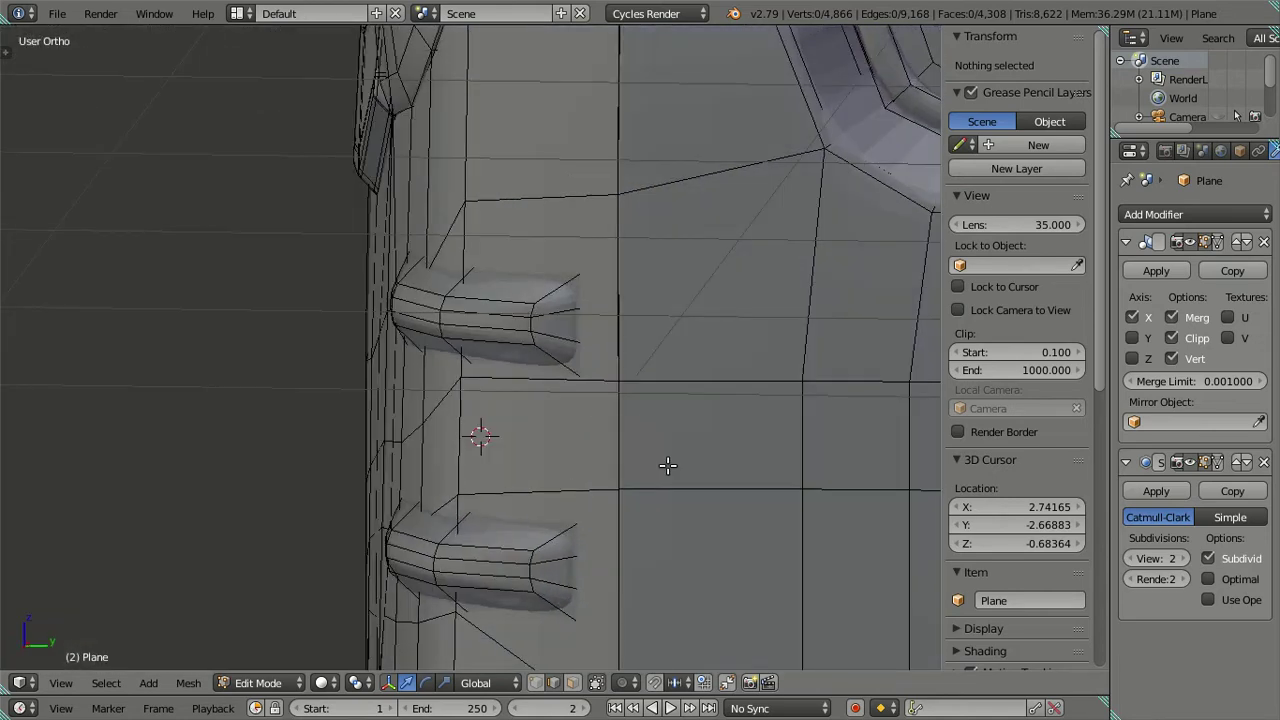
# Step: Set Subsurf View to 0 in wireframe and slightly shrink the right end edges of both handles
pyautogui.click(1129, 558)
pyautogui.click(1129, 558)
pyautogui.press('Tab')
pyautogui.press('z')
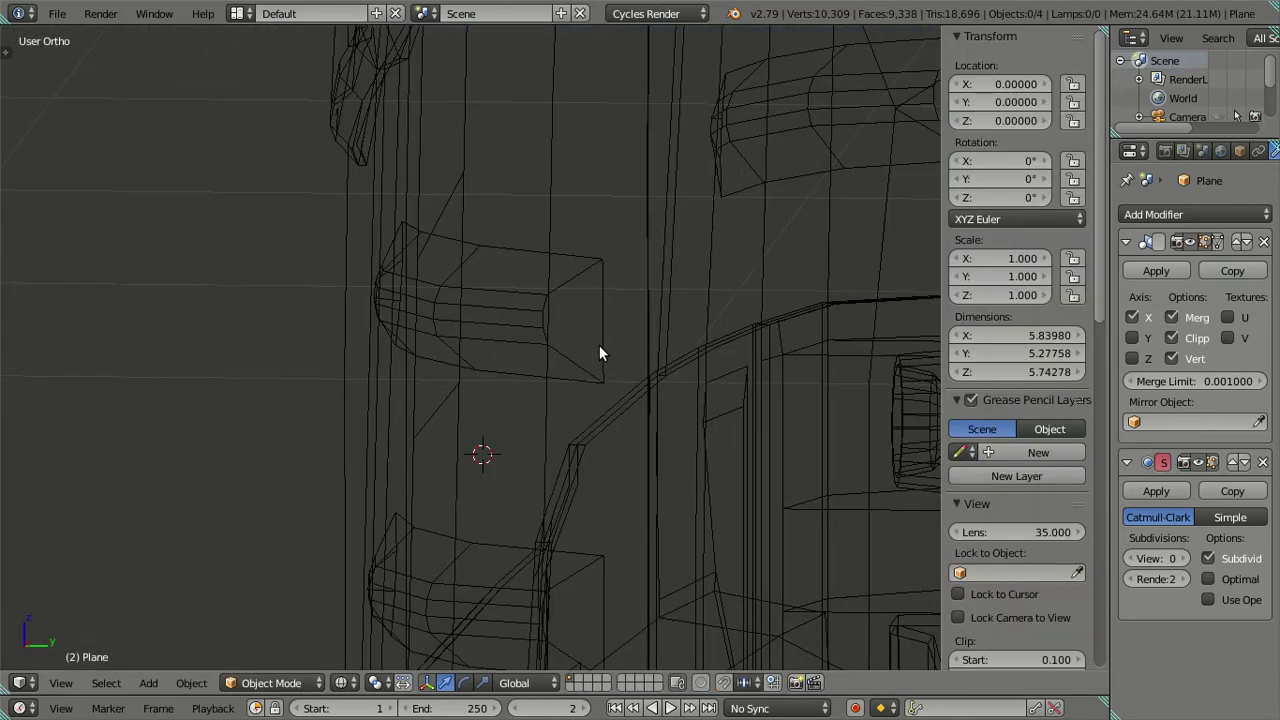
pyautogui.press('Tab')
pyautogui.rightClick(603, 279)
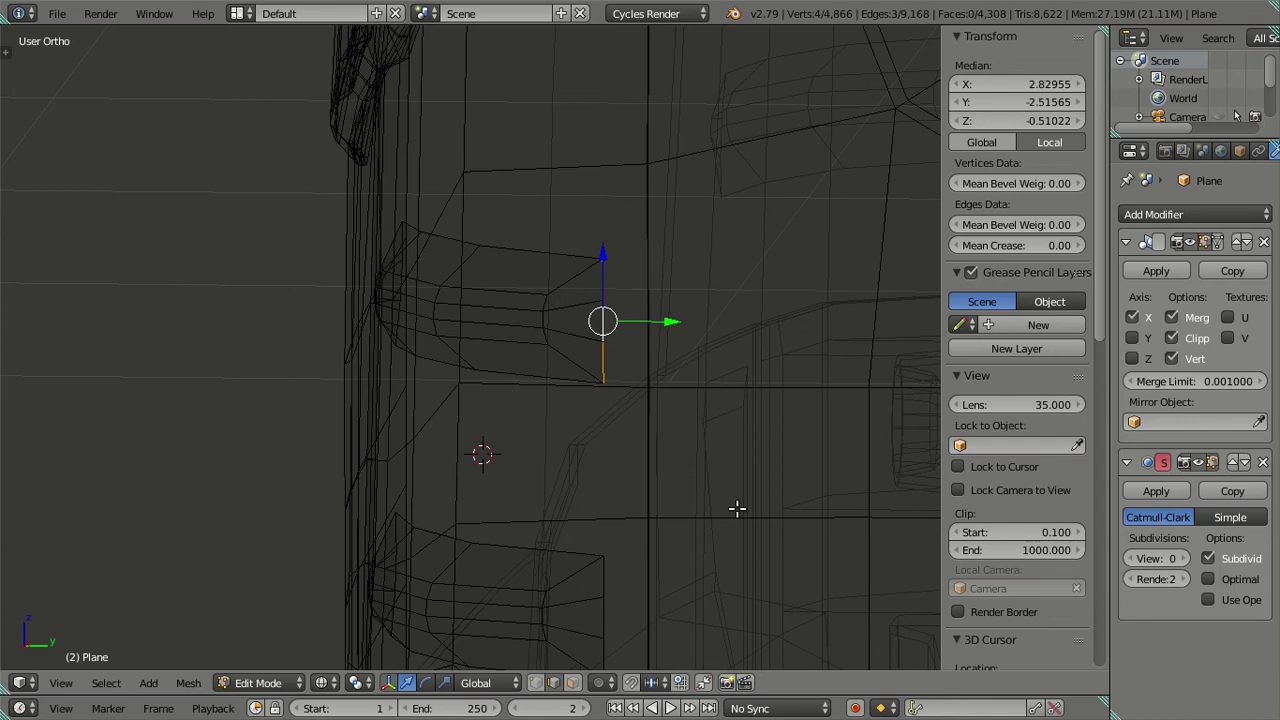
pyautogui.press('s')
pyautogui.click(723, 486)
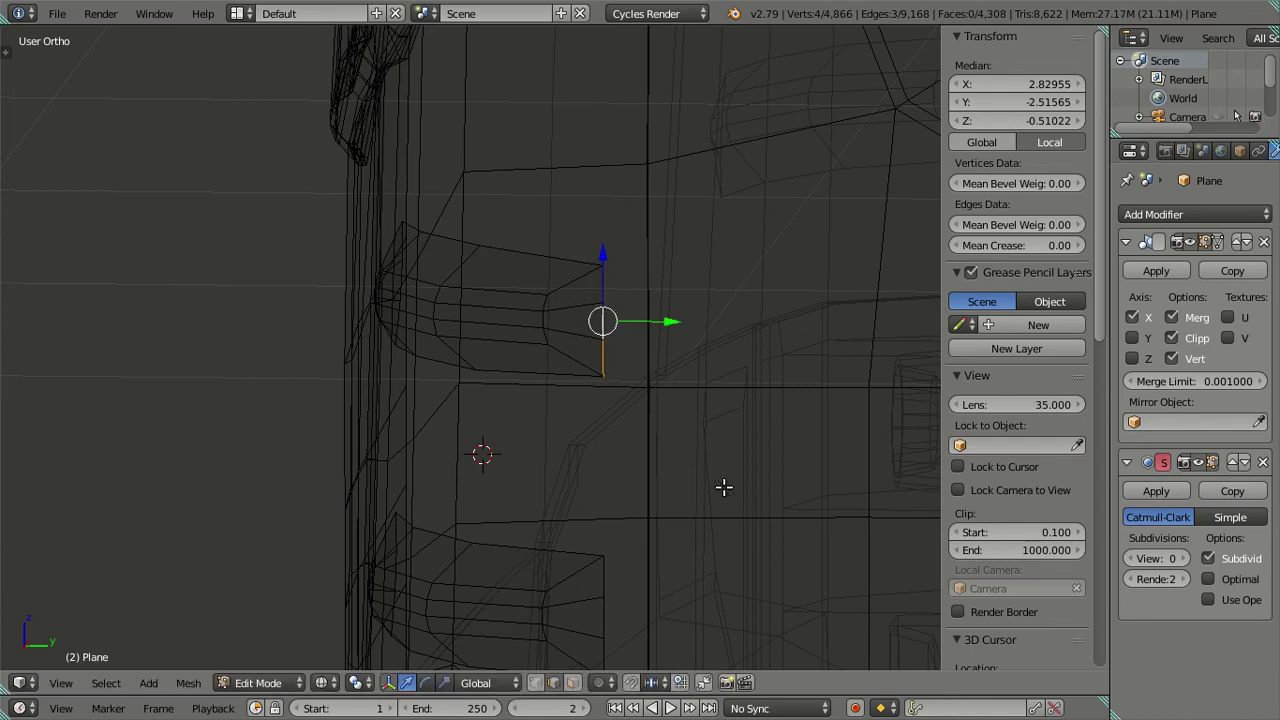
pyautogui.keyDown('shift'); pyautogui.scroll(-3, 677, 394); pyautogui.keyUp('shift')
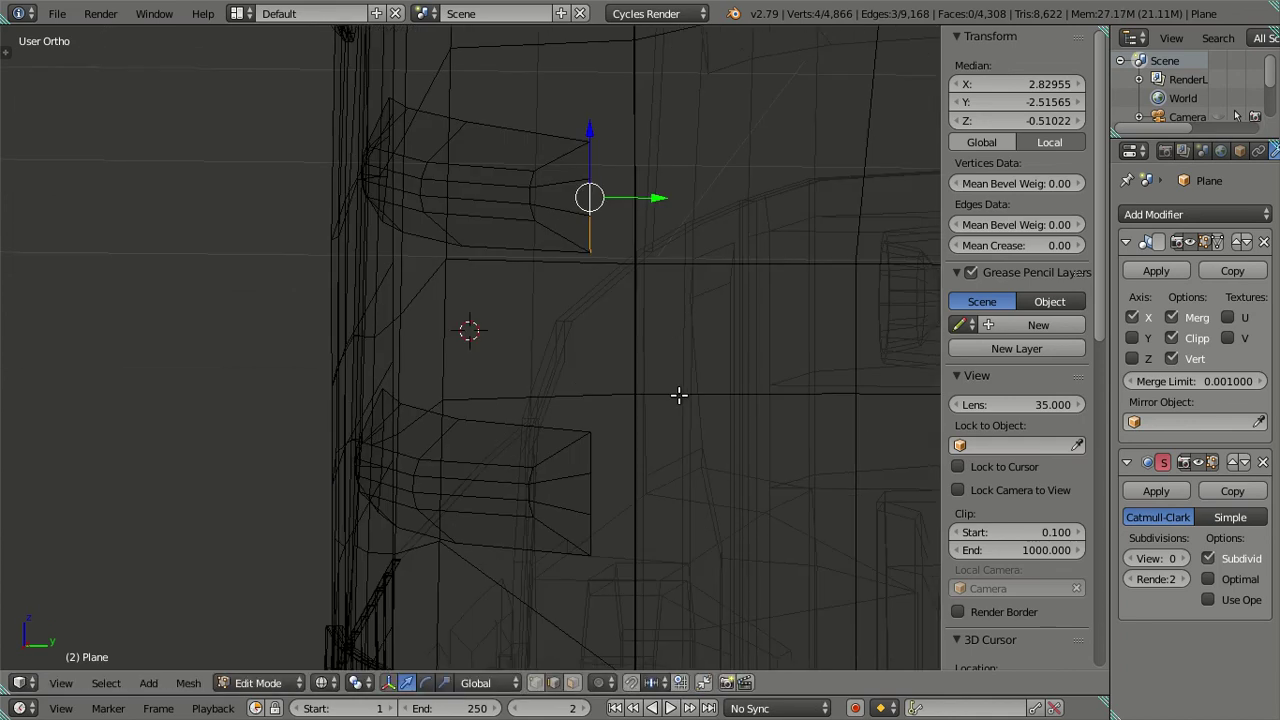
pyautogui.press('s')
pyautogui.click(742, 537)
# Step: Taper the lower handle's left end edge to scale 0.9843 and return to Object Mode
pyautogui.press('Tab')
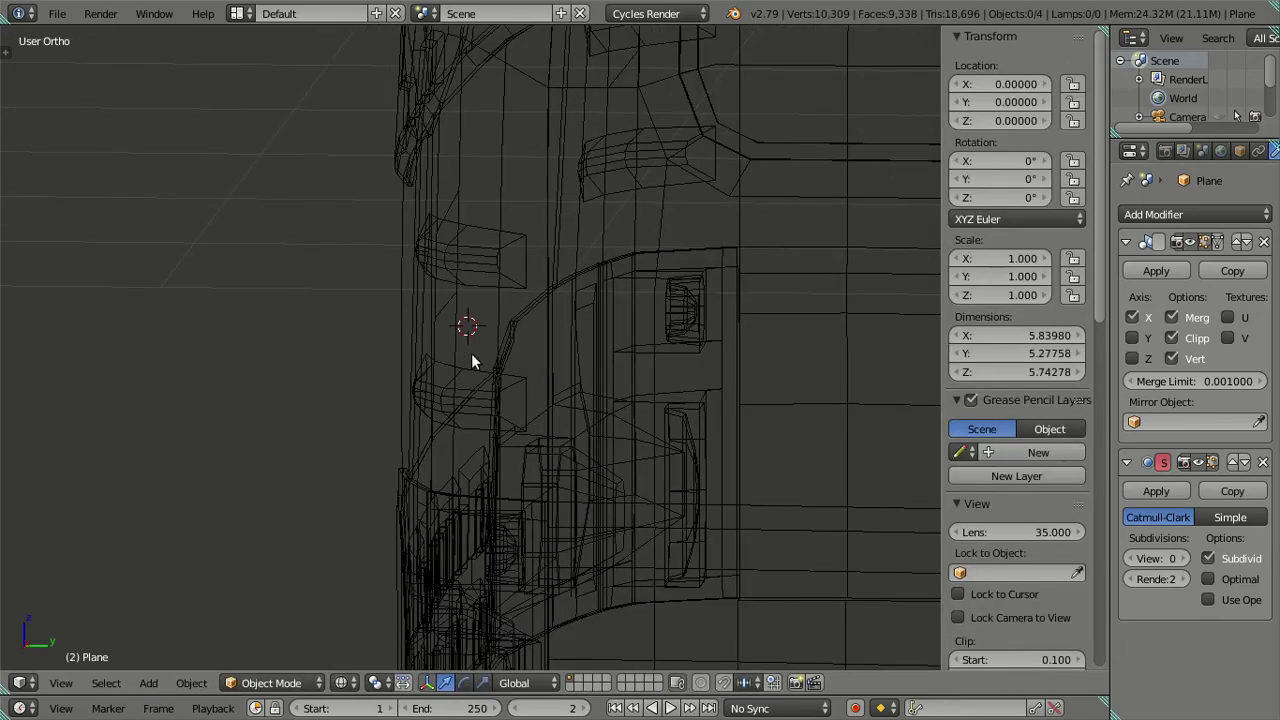
pyautogui.press('z')
pyautogui.press('Tab')
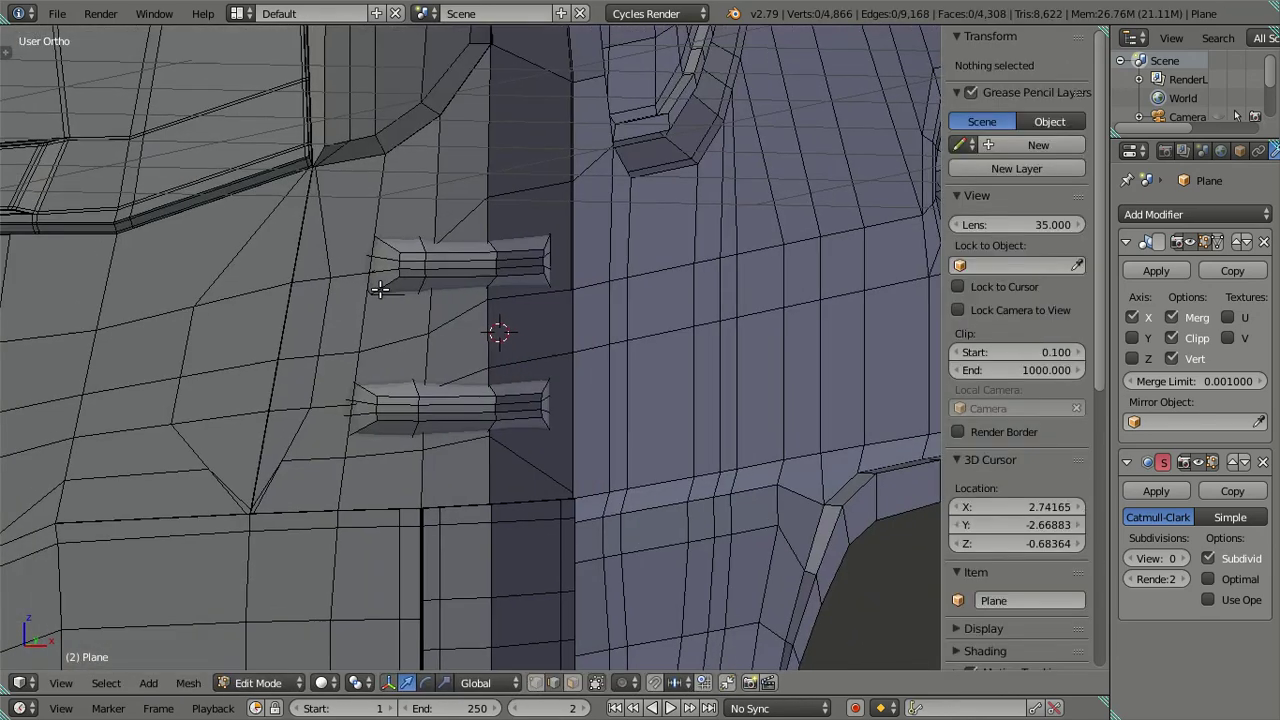
pyautogui.press('z')
pyautogui.scroll(3, 423, 314)
pyautogui.rightClick(409, 259)
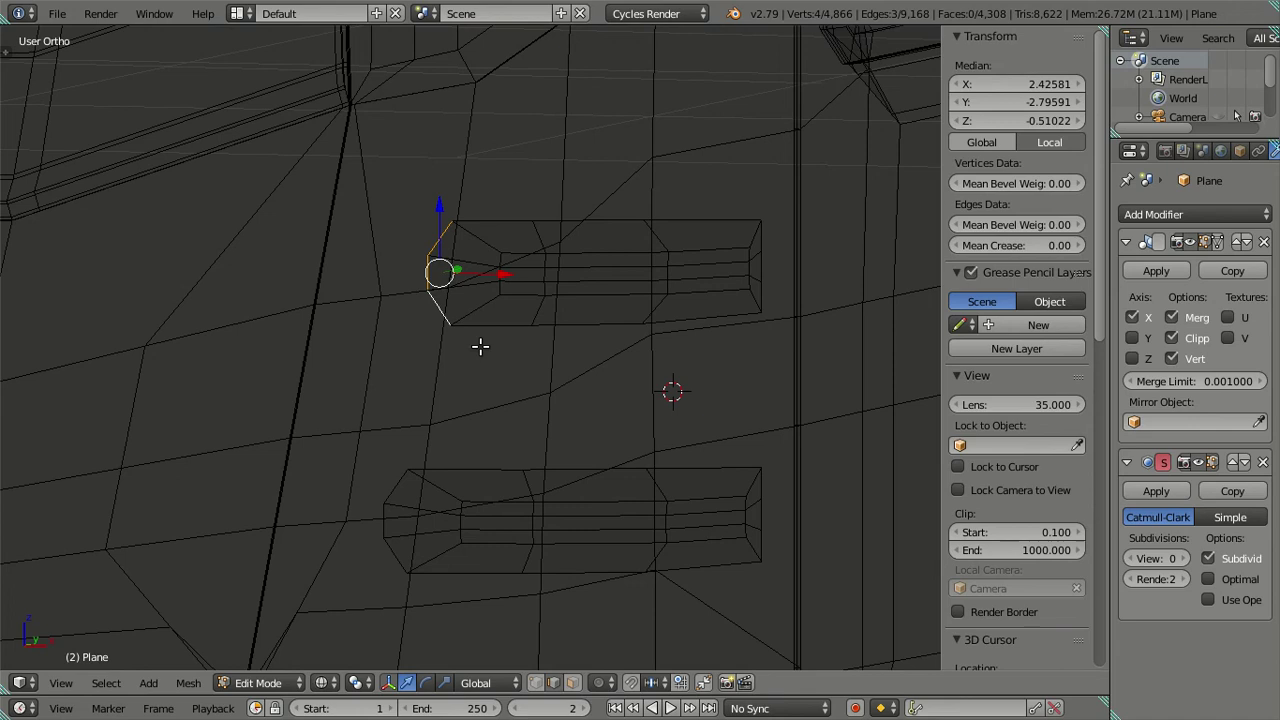
pyautogui.press('s')
pyautogui.press('Escape')
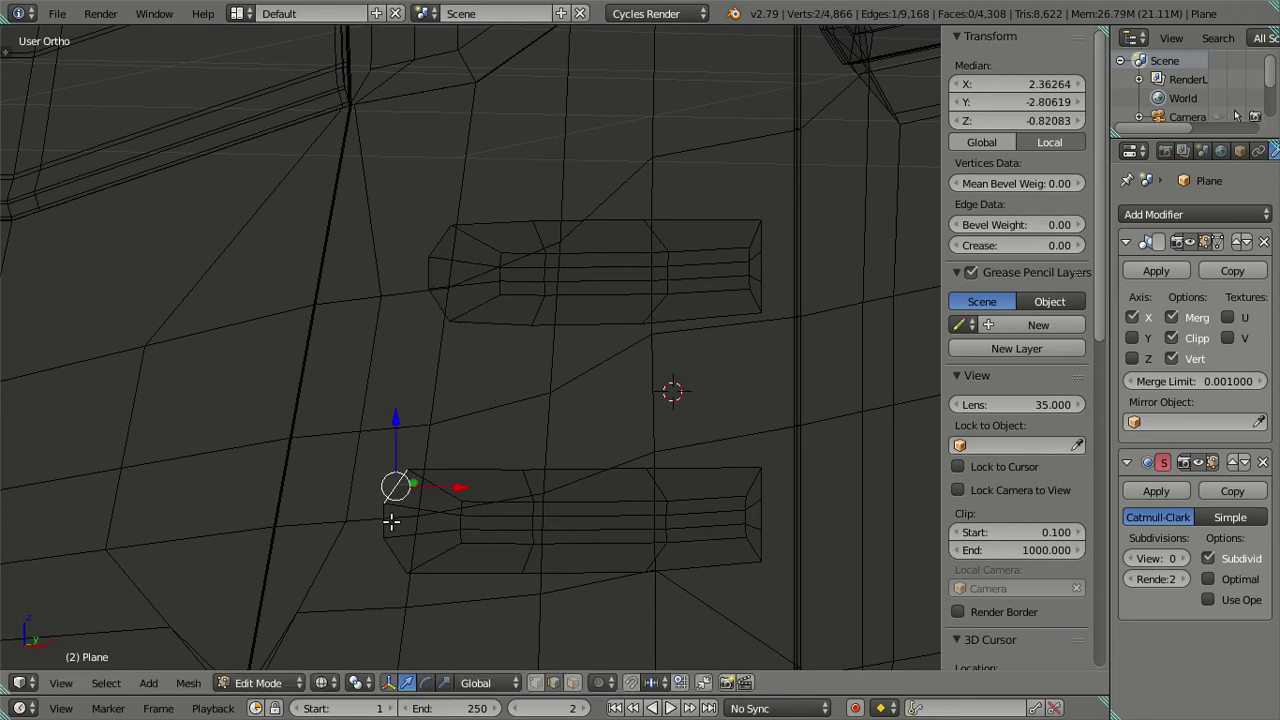
pyautogui.press('s')
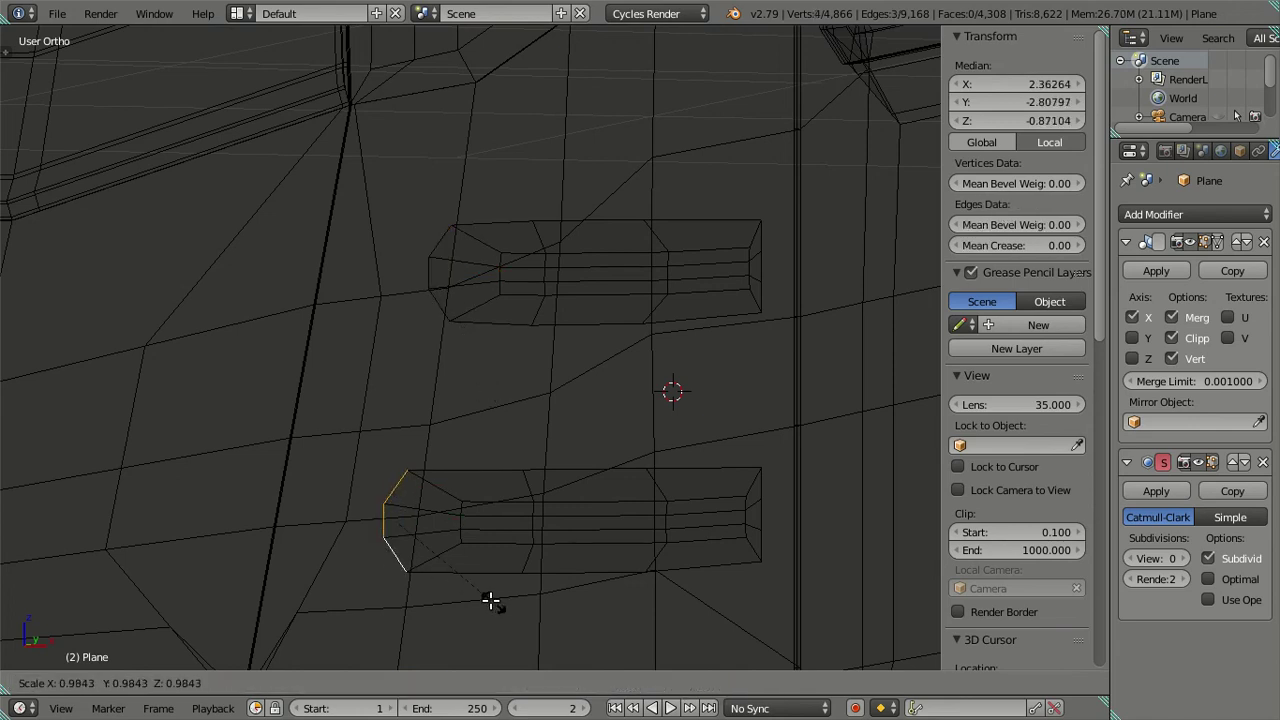
pyautogui.click(487, 597)
pyautogui.press('z')
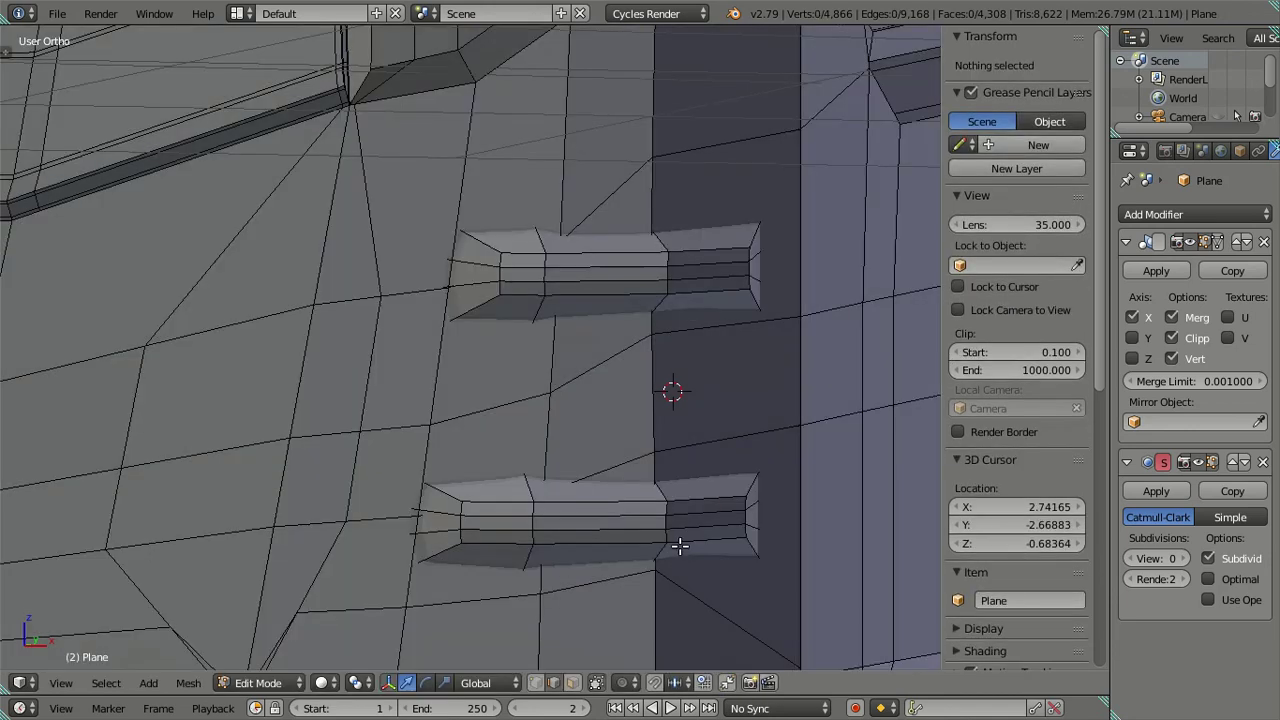
pyautogui.press('Tab')
pyautogui.moveTo(685, 470); pyautogui.dragTo(616, 482, button='middle')
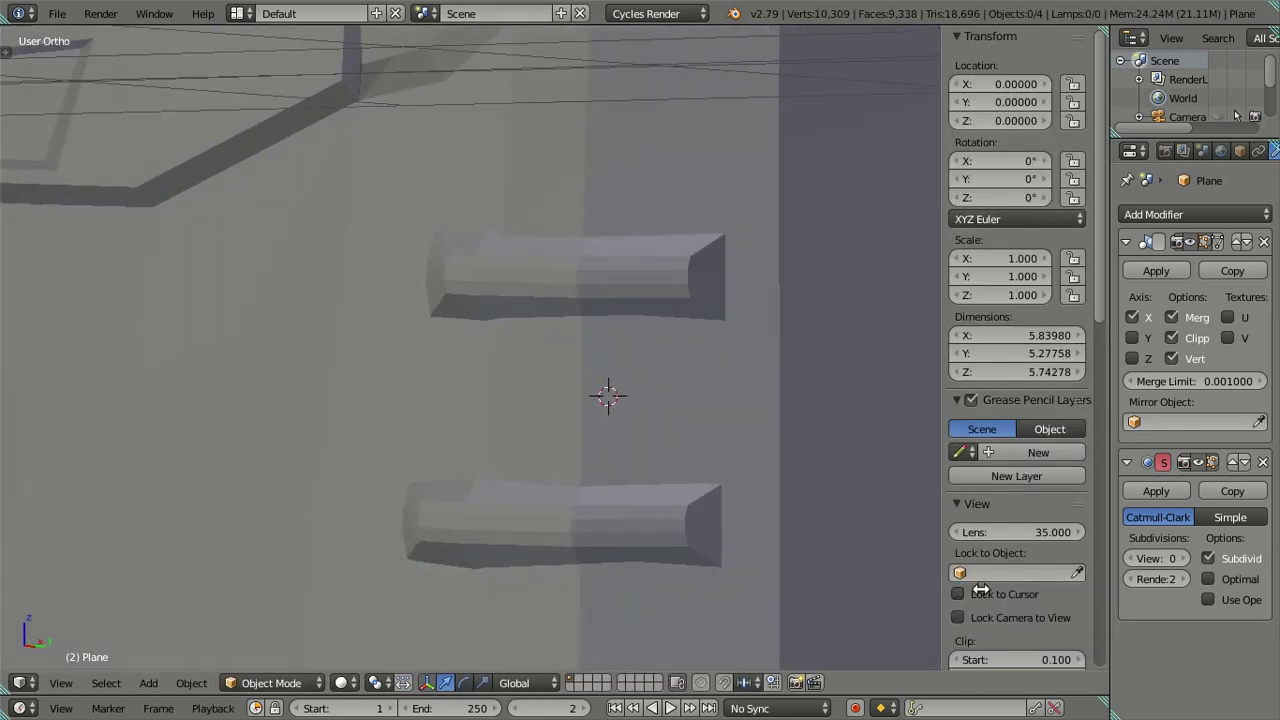
# Step: Raise Subsurf View to level 2 and orbit around the smoothed cab and handles
pyautogui.click(1183, 560)
pyautogui.click(1183, 560)
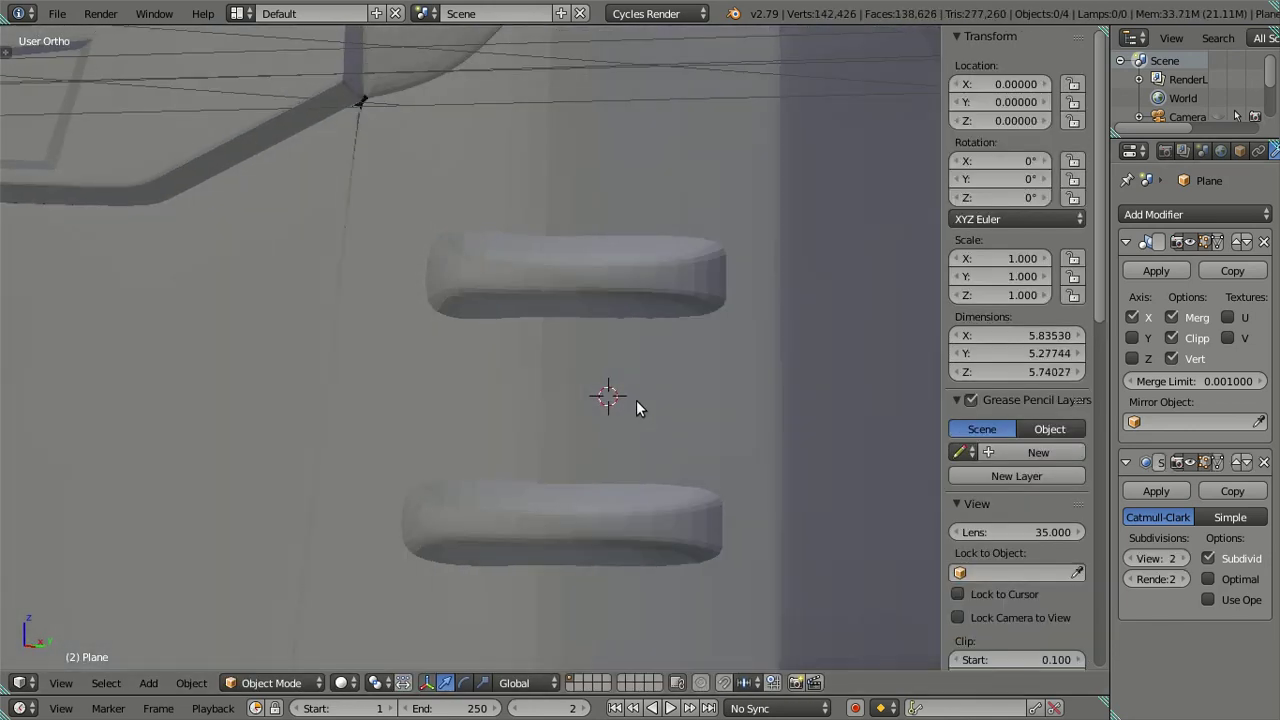
pyautogui.moveTo(626, 394)
pyautogui.mouseDown(button='middle')
pyautogui.moveTo(639, 337)
pyautogui.moveTo(606, 337)
pyautogui.moveTo(609, 364)
pyautogui.moveTo(756, 420)
pyautogui.mouseUp(button='middle')
pyautogui.scroll(-5, 600, 420)
pyautogui.scroll(-3, 300, 420)
pyautogui.moveTo(237, 423)
pyautogui.mouseDown(button='middle')
pyautogui.moveTo(309, 437)
pyautogui.moveTo(421, 385)
pyautogui.moveTo(452, 395)
pyautogui.moveTo(204, 400)
pyautogui.mouseUp(button='middle')
pyautogui.scroll(4, 726, 390)
pyautogui.scroll(2, 740, 390)
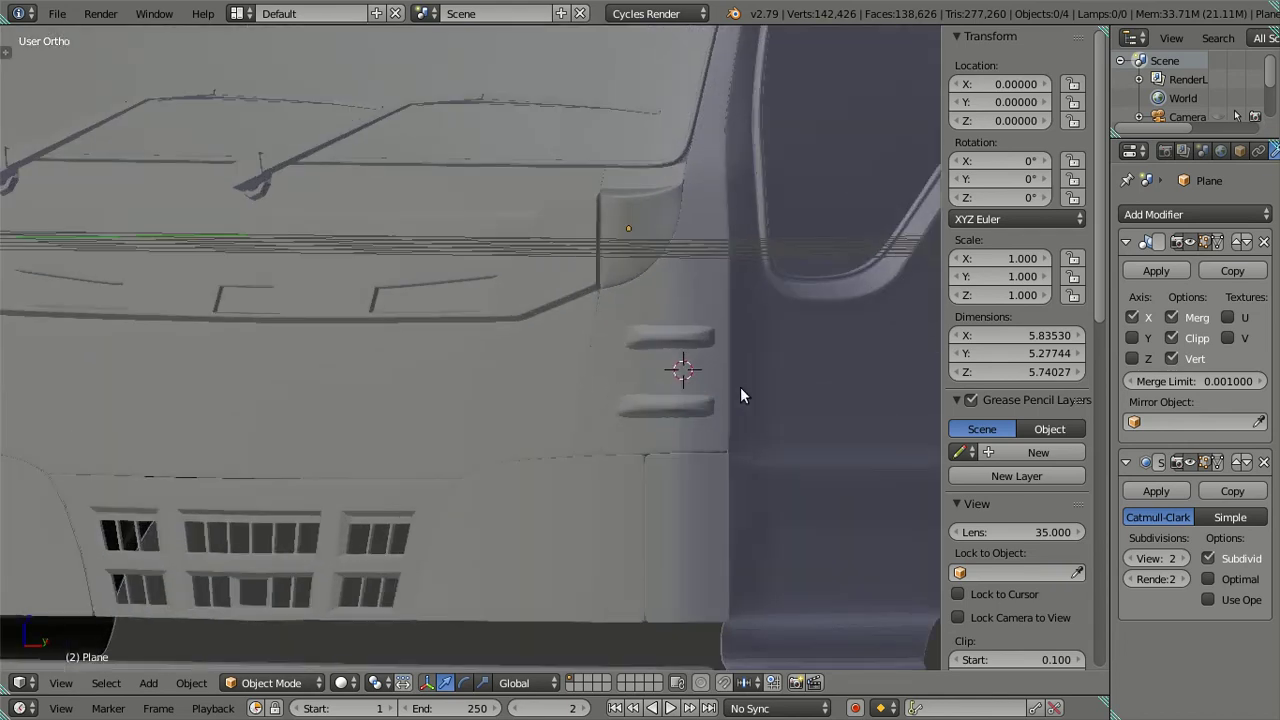
pyautogui.press('Tab')
pyautogui.moveTo(742, 393)
pyautogui.mouseDown(button='middle')
pyautogui.moveTo(571, 417)
pyautogui.moveTo(726, 619)
pyautogui.mouseUp(button='middle')
pyautogui.press('Tab')
# Step: Check the camera view, then switch to front view and zoom out toward the reference photo
pyautogui.scroll(-3, 565, 420)
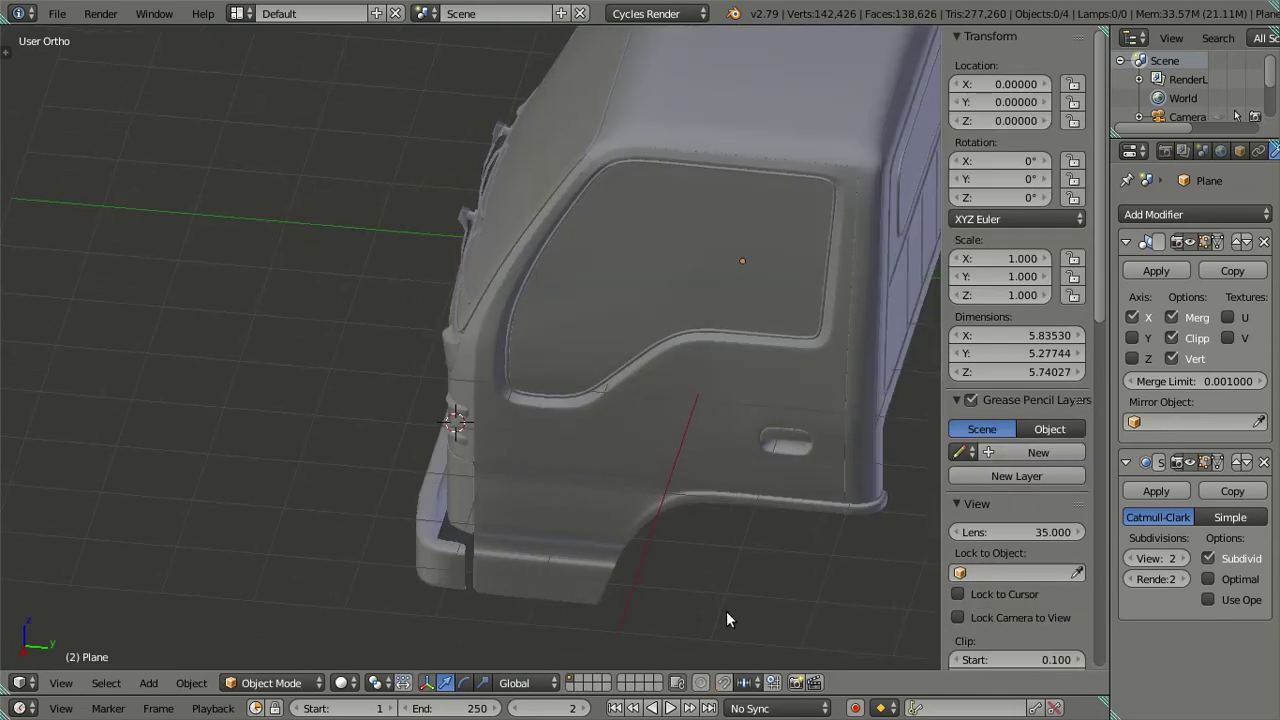
pyautogui.moveTo(556, 452)
pyautogui.mouseDown(button='middle')
pyautogui.moveTo(709, 463)
pyautogui.moveTo(734, 423)
pyautogui.moveTo(660, 423)
pyautogui.mouseUp(button='middle')
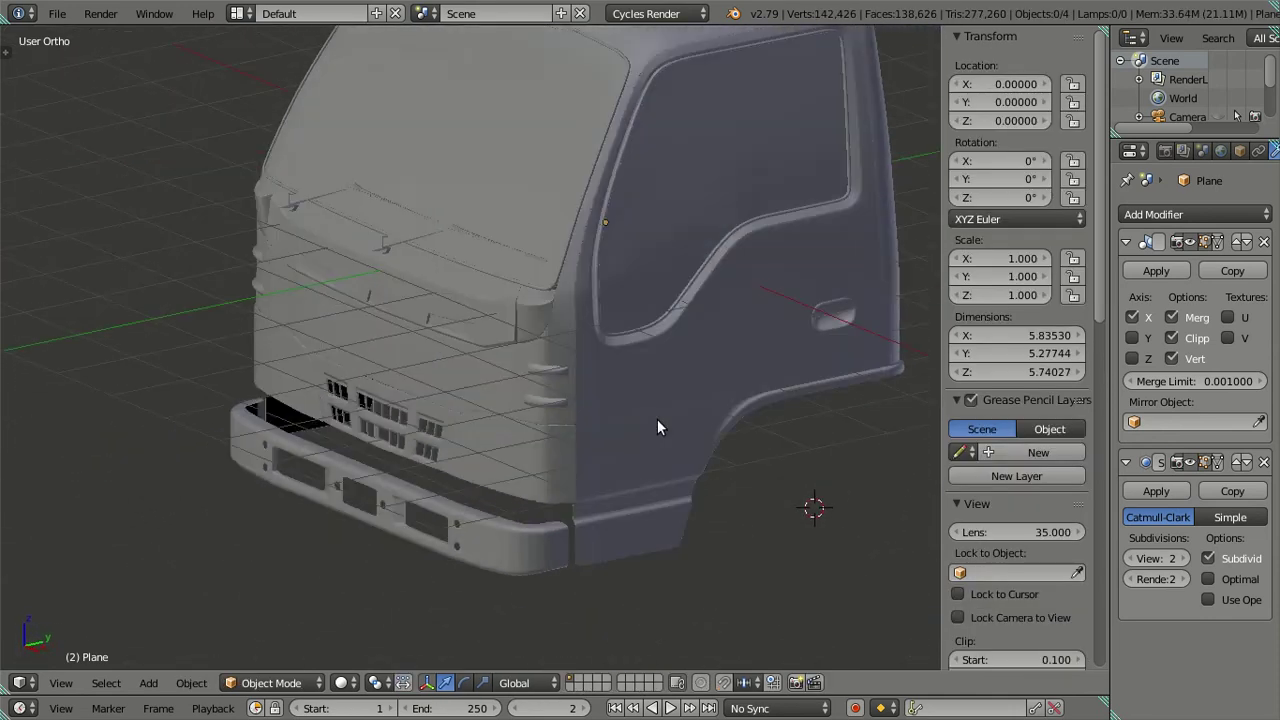
pyautogui.scroll(-3, 657, 425)
pyautogui.press('KP_0')
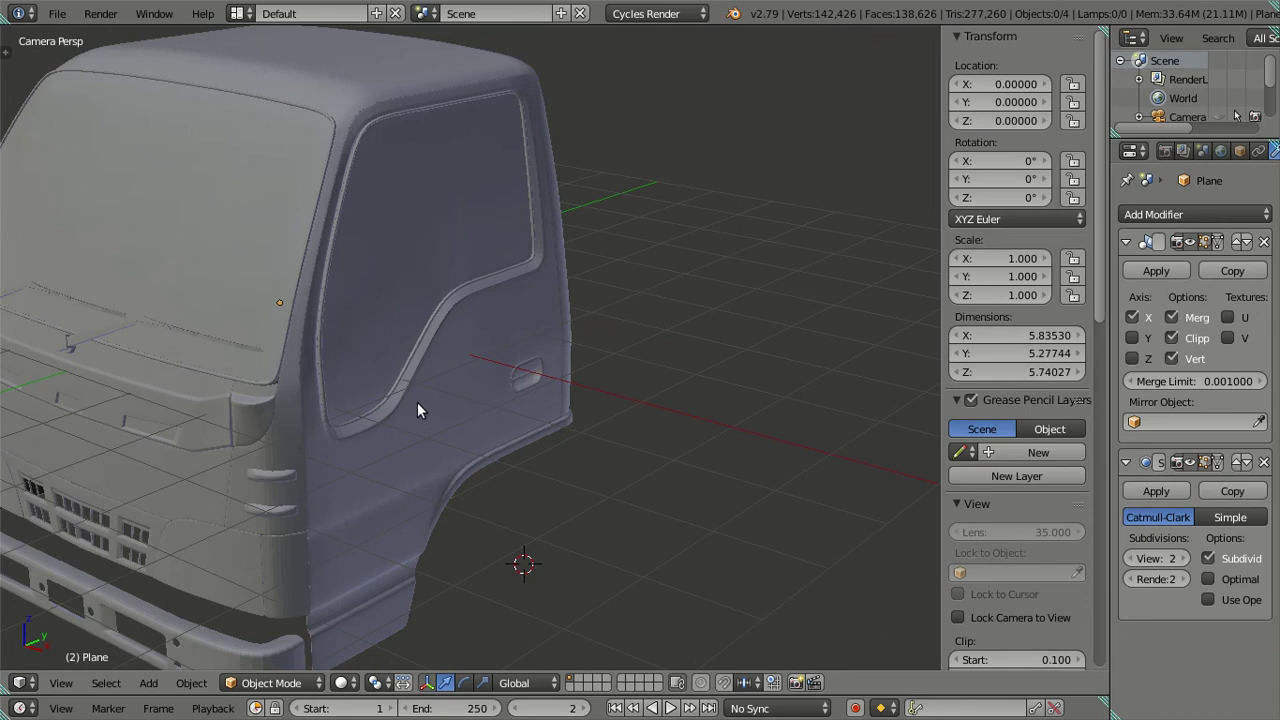
pyautogui.scroll(-2, 648, 416)
pyautogui.scroll(-3, 643, 405)
pyautogui.press('KP_0')
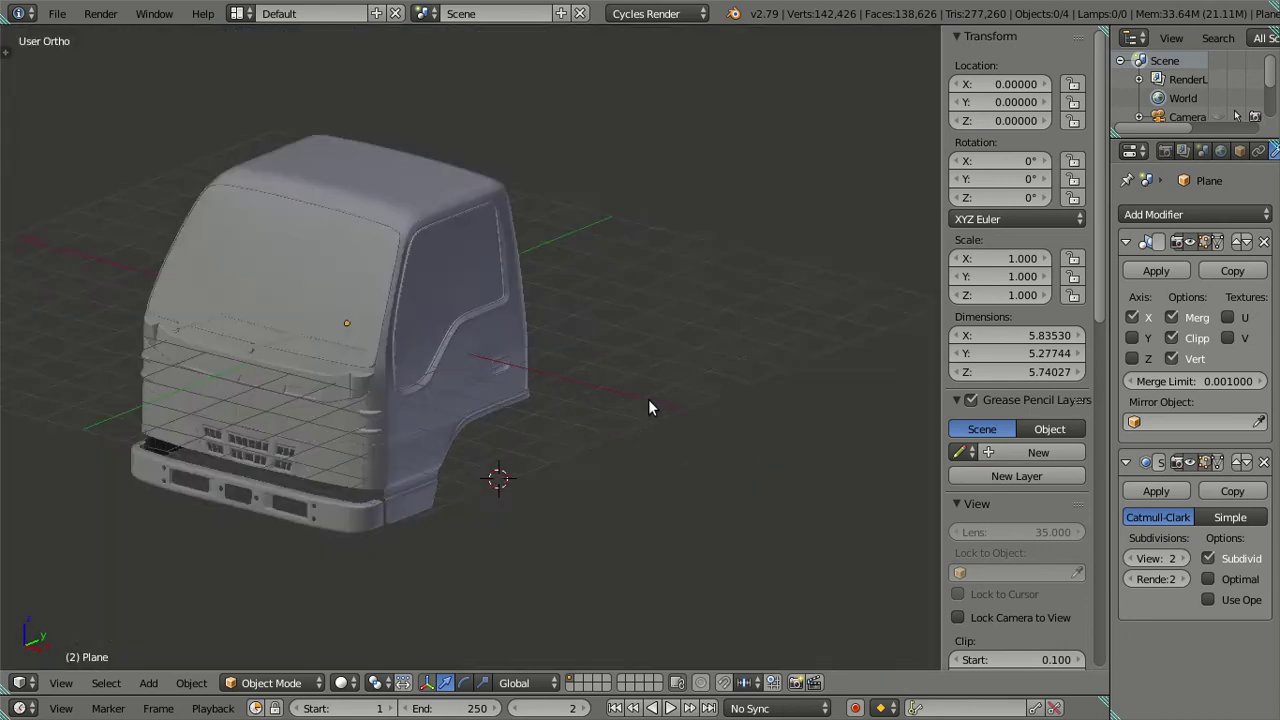
pyautogui.press('KP_1')
pyautogui.scroll(-3, 652, 408)
pyautogui.scroll(-2, 610, 410)
# Step: Center the truck reference photo in view, then pan back to the grey cab model
pyautogui.keyDown('shift'); pyautogui.moveTo(610, 410); pyautogui.dragTo(399, 417, button='middle'); pyautogui.keyUp('shift')
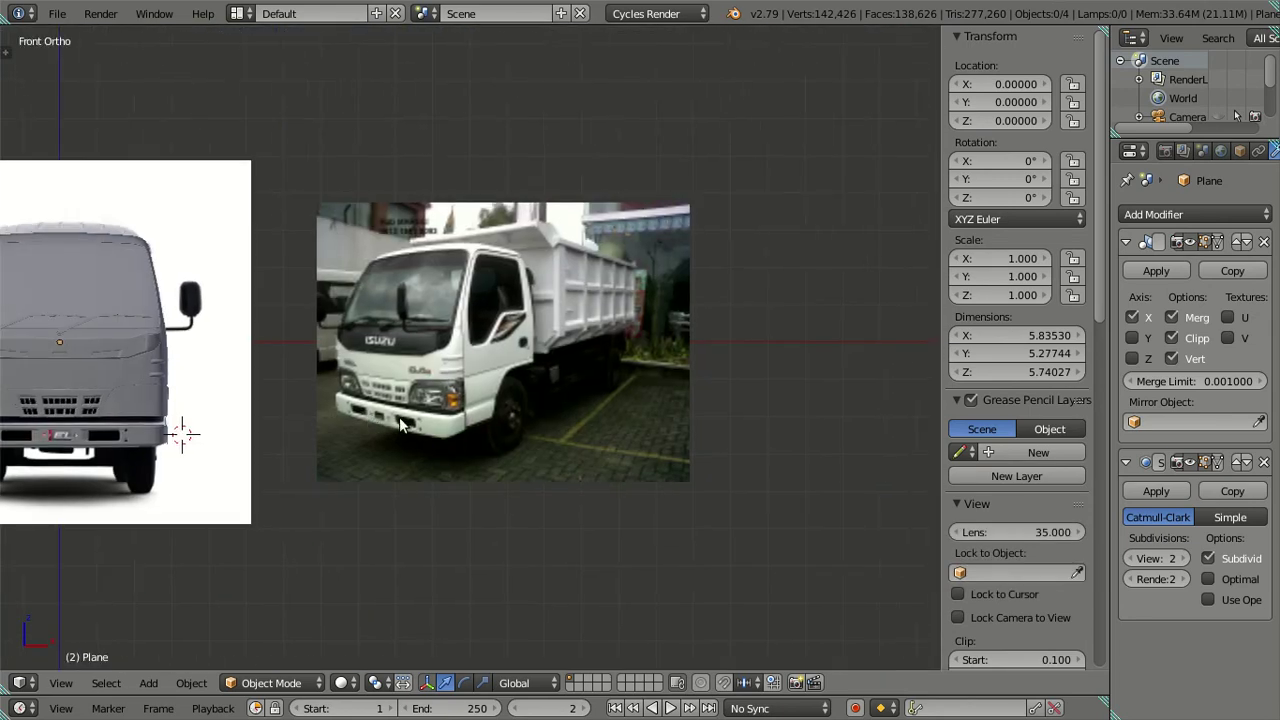
pyautogui.scroll(6, 399, 425)
pyautogui.scroll(-4, 331, 391)
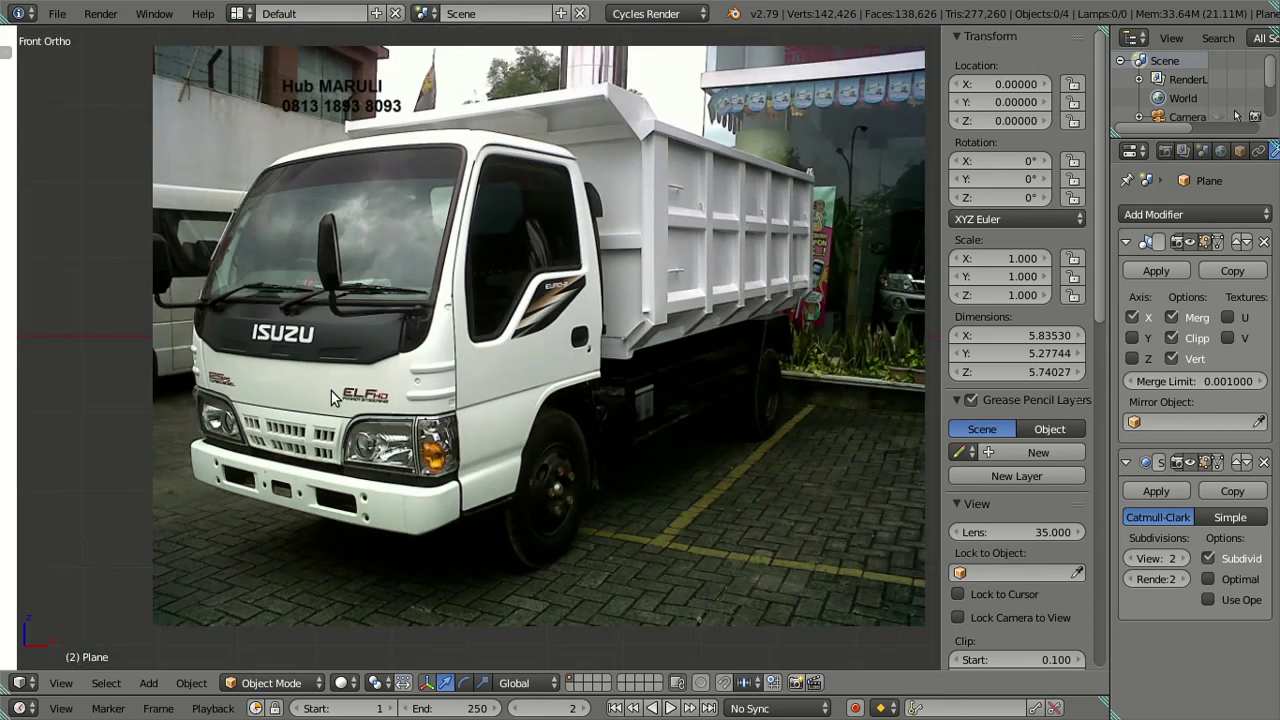
pyautogui.keyDown('shift'); pyautogui.moveTo(331, 391); pyautogui.dragTo(390, 400, button='middle'); pyautogui.keyUp('shift')
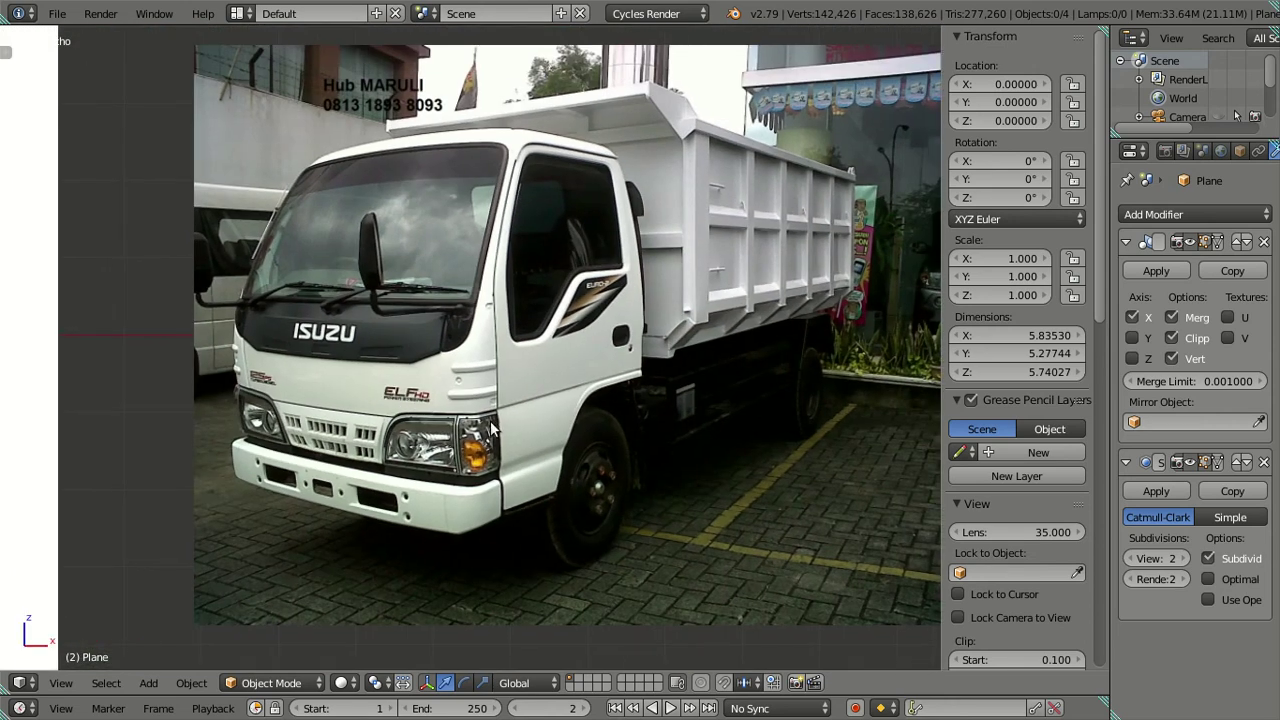
pyautogui.scroll(-3, 491, 428)
pyautogui.keyDown('shift'); pyautogui.moveTo(521, 438); pyautogui.dragTo(517, 334, button='middle'); pyautogui.keyUp('shift')
pyautogui.scroll(3, 517, 334)
pyautogui.scroll(2, 605, 398)
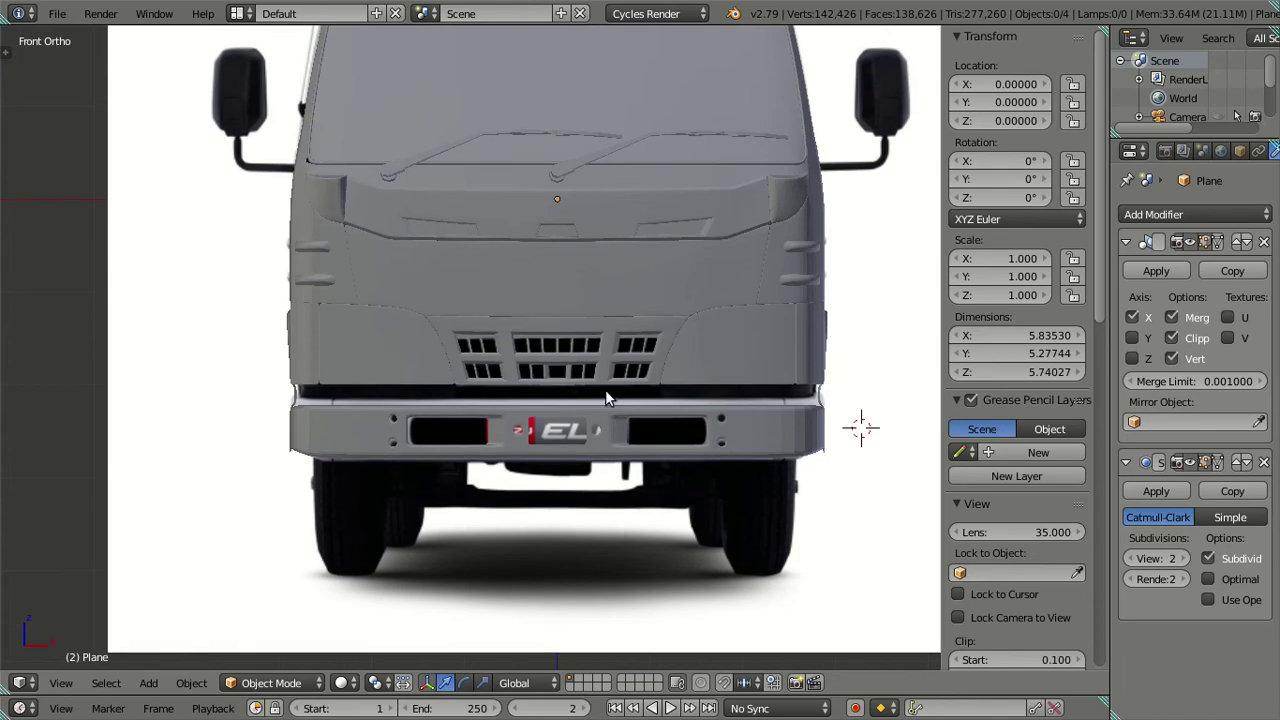
# Step: Orbit to the cab's right front corner and enter Edit Mode zoomed on the vents
pyautogui.keyDown('shift'); pyautogui.moveTo(605, 398); pyautogui.dragTo(485, 398, button='middle'); pyautogui.keyUp('shift')
pyautogui.scroll(4, 566, 377)
pyautogui.scroll(-1, 631, 360)
pyautogui.moveTo(621, 372); pyautogui.dragTo(437, 434, button='middle')
pyautogui.scroll(2, 440, 460)
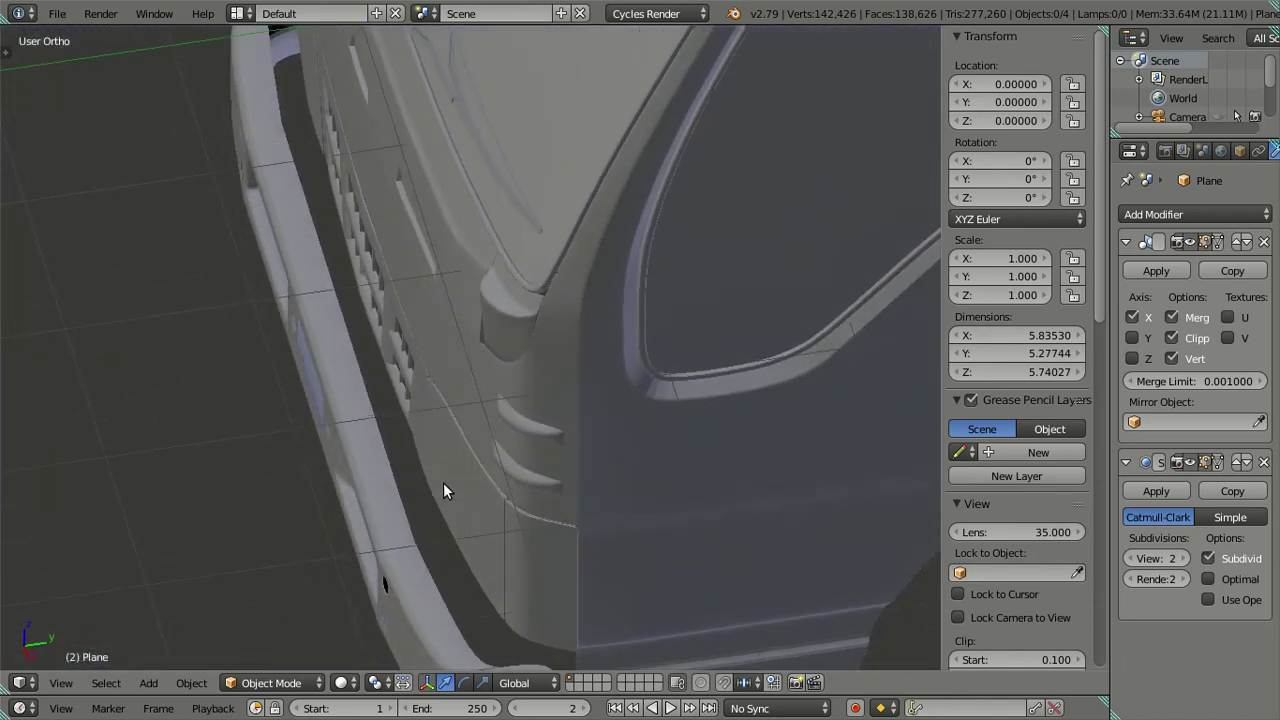
pyautogui.moveTo(443, 482); pyautogui.dragTo(512, 465, button='middle')
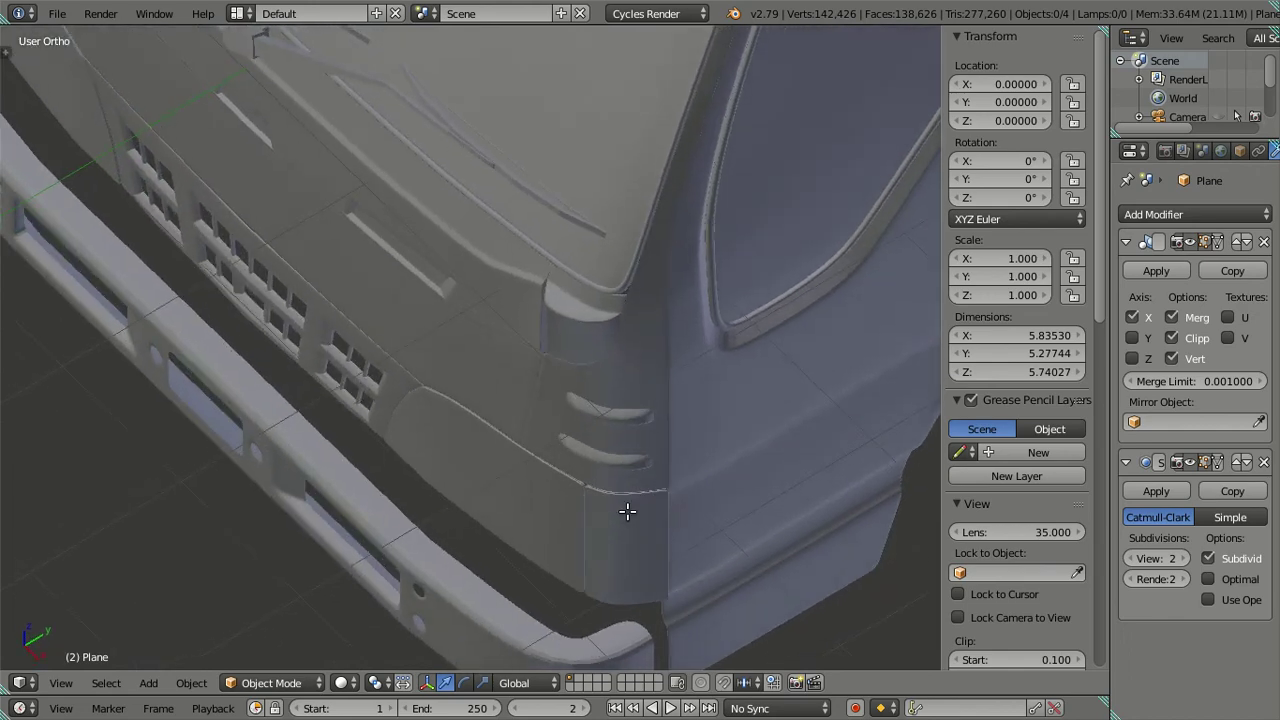
pyautogui.press('Tab')
pyautogui.scroll(2, 566, 480)
pyautogui.scroll(2, 491, 477)
# Step: In front view, drop the cab's Subsurf View to 0 and exit Edit Mode to see the faceted mesh
pyautogui.scroll(1, 521, 482)
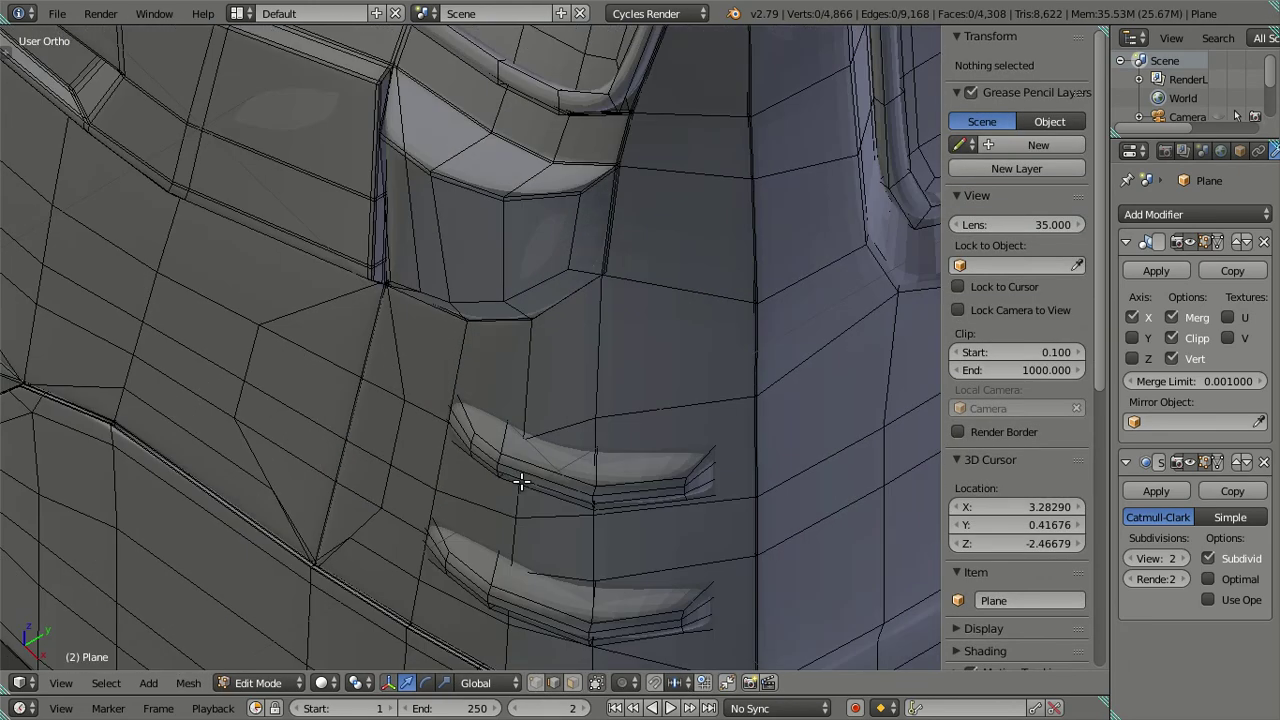
pyautogui.moveTo(569, 538)
pyautogui.mouseDown(button='middle')
pyautogui.moveTo(626, 574)
pyautogui.moveTo(623, 589)
pyautogui.moveTo(684, 515)
pyautogui.mouseUp(button='middle')
pyautogui.press('KP_1')
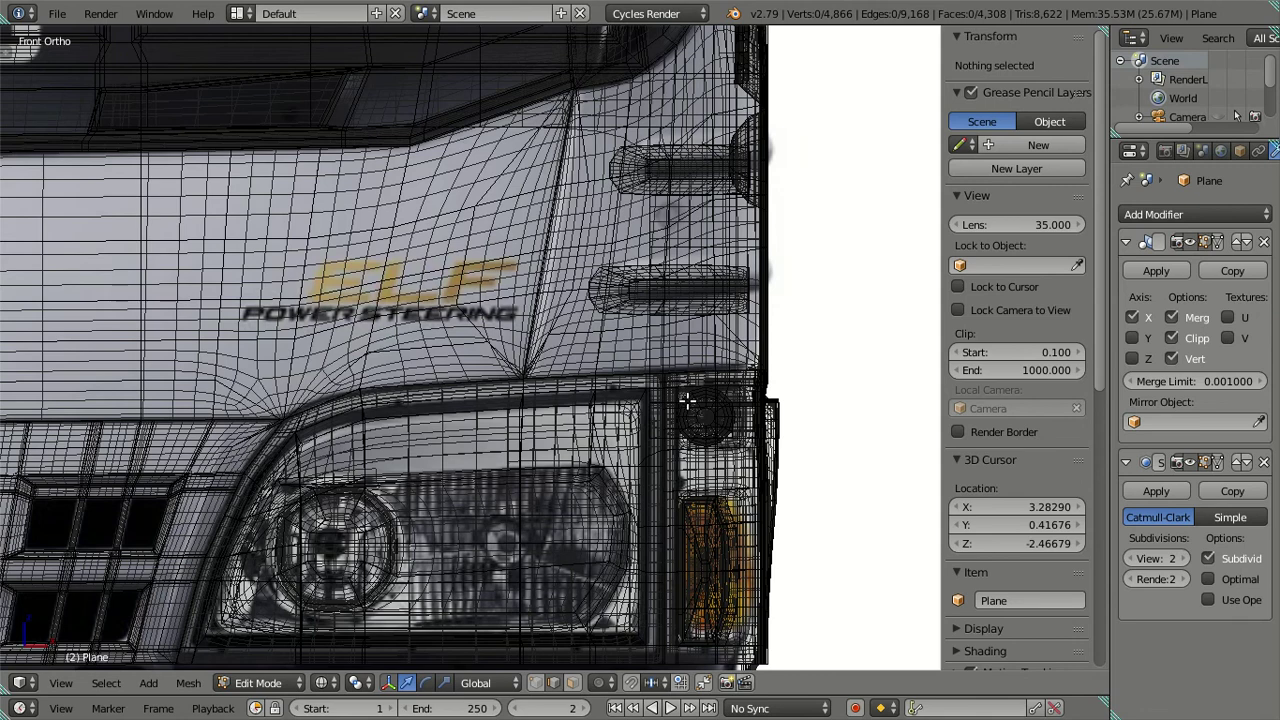
pyautogui.keyDown('shift'); pyautogui.moveTo(688, 400); pyautogui.dragTo(583, 472, button='middle'); pyautogui.keyUp('shift')
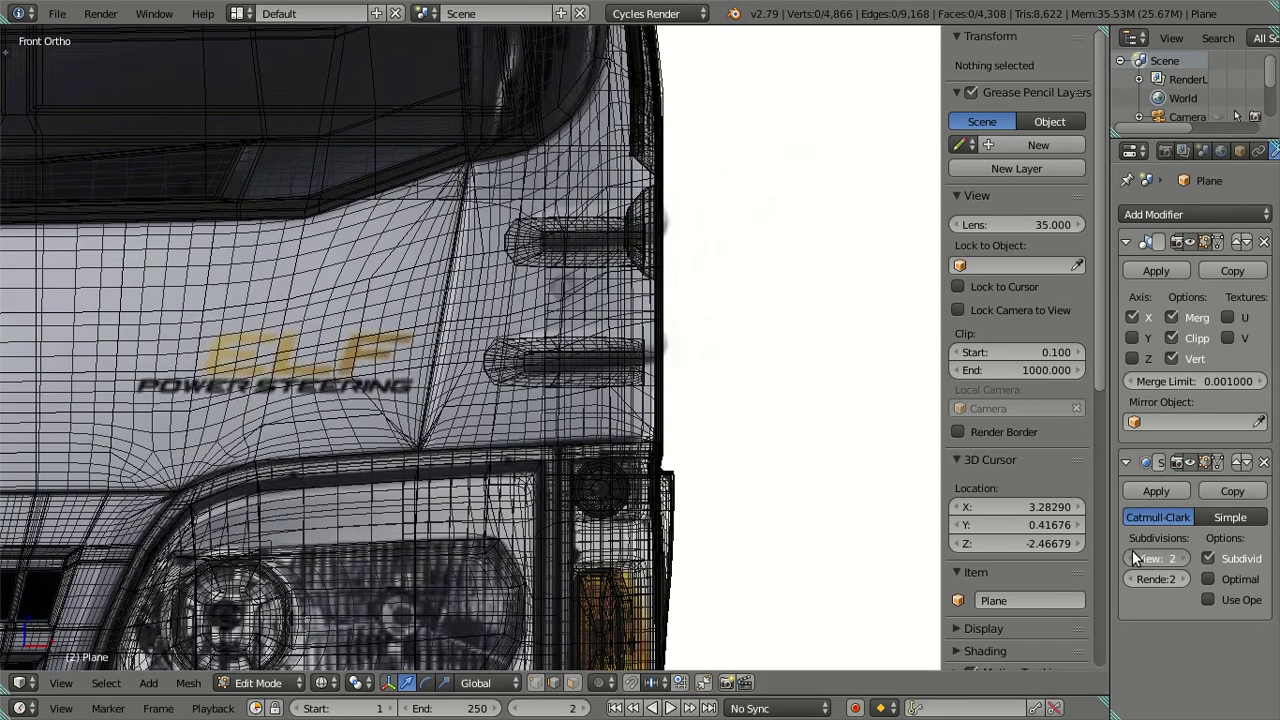
pyautogui.click(1131, 558)
pyautogui.click(1131, 558)
pyautogui.press('Tab')
pyautogui.moveTo(763, 325)
pyautogui.mouseDown(button='middle')
pyautogui.moveTo(700, 403)
pyautogui.moveTo(508, 343)
pyautogui.moveTo(486, 360)
pyautogui.moveTo(567, 522)
pyautogui.moveTo(686, 480)
pyautogui.moveTo(743, 357)
pyautogui.moveTo(760, 360)
pyautogui.moveTo(623, 360)
pyautogui.moveTo(680, 397)
pyautogui.moveTo(634, 503)
pyautogui.moveTo(477, 469)
pyautogui.moveTo(531, 512)
pyautogui.mouseUp(button='middle')
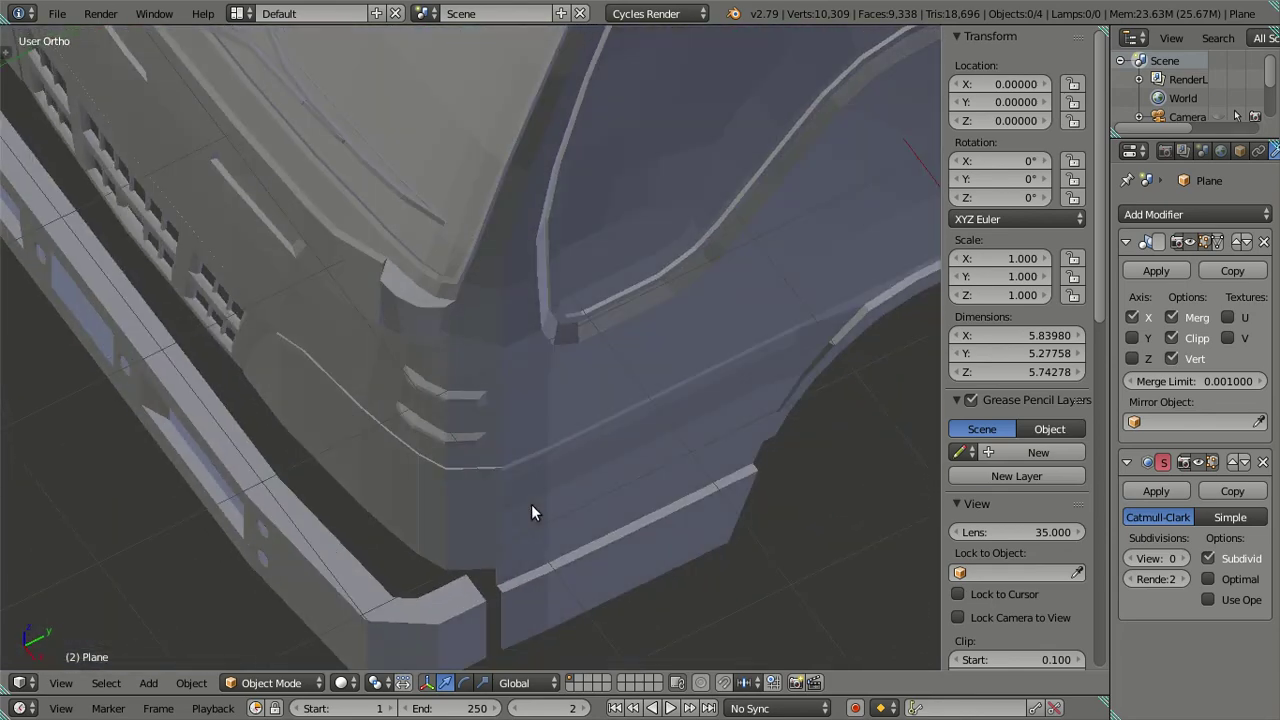
# Step: Set the cab's Subsurf viewport level to 2
pyautogui.scroll(-5, 531, 504)
pyautogui.scroll(5, 540, 343)
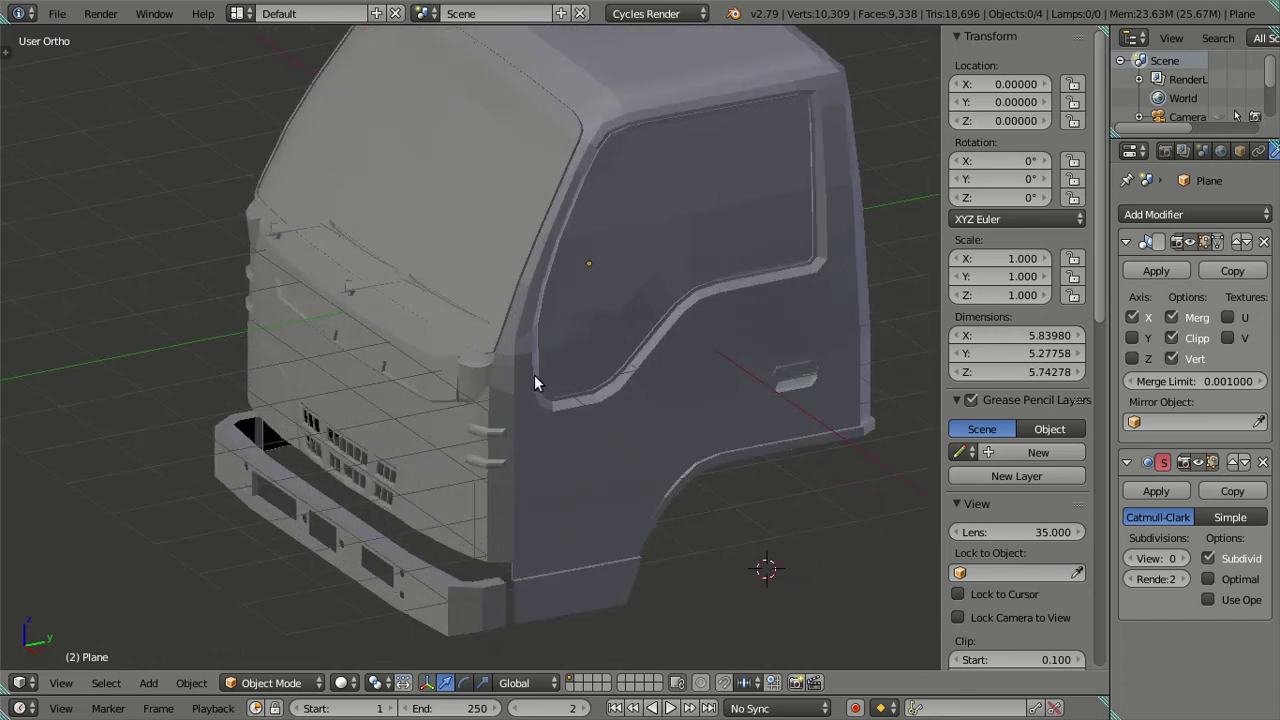
pyautogui.moveTo(534, 375); pyautogui.dragTo(608, 347, button='middle')
pyautogui.click(1187, 556)
pyautogui.click(1187, 556)
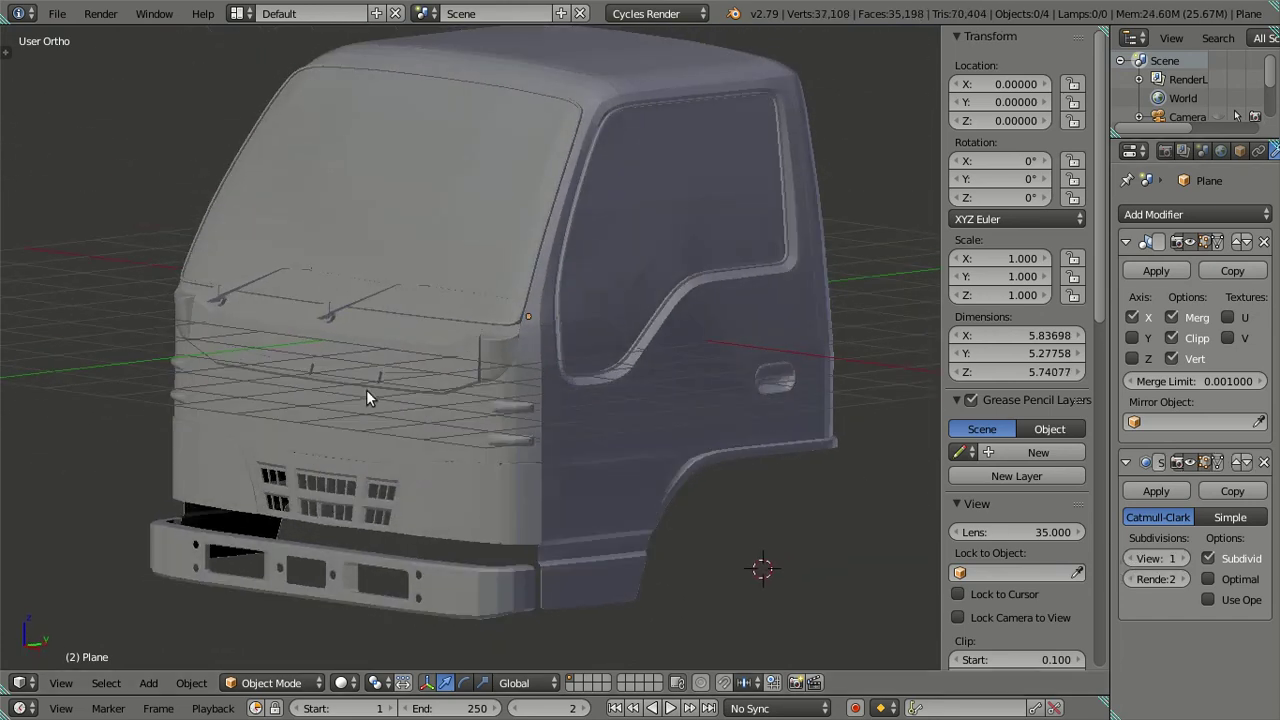
# Step: In wireframe, select wiper Plane.001 and set its Subsurf viewport level to 2
pyautogui.moveTo(365, 451)
pyautogui.mouseDown(button='middle')
pyautogui.moveTo(473, 429)
pyautogui.moveTo(391, 321)
pyautogui.mouseUp(button='middle')
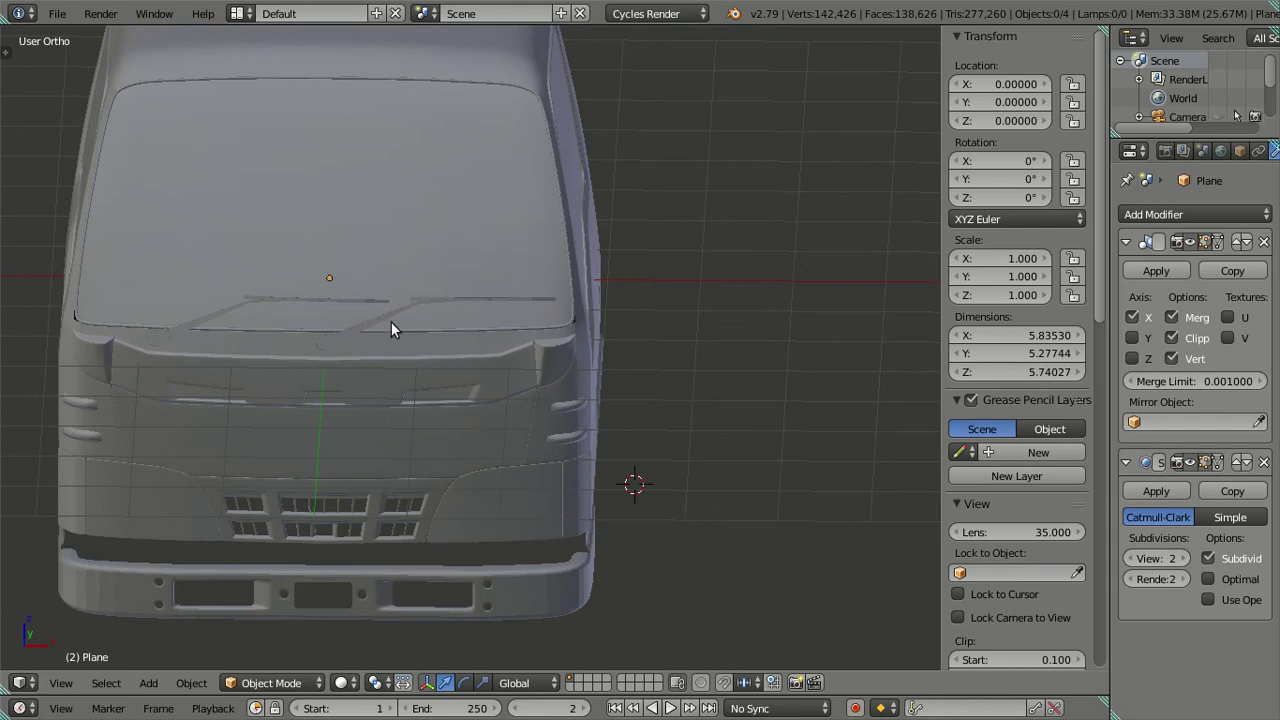
pyautogui.press('z')
pyautogui.rightClick(386, 314)
pyautogui.scroll(3, 386, 314)
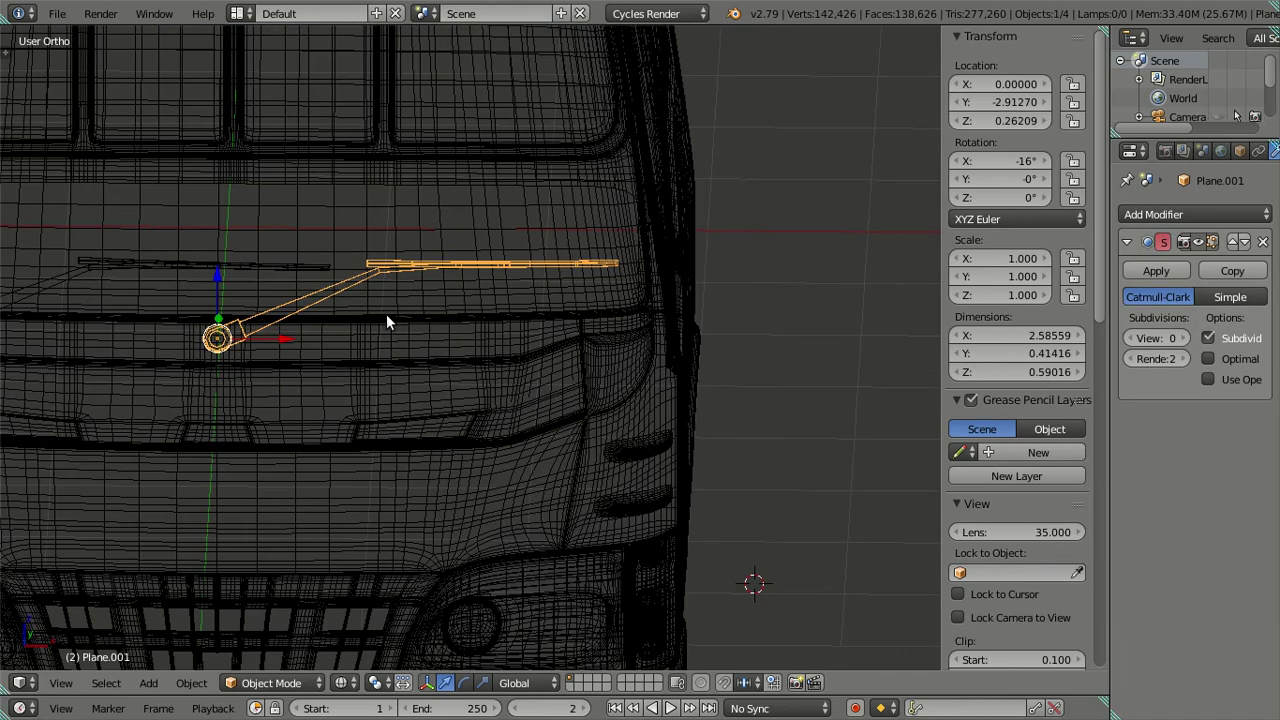
pyautogui.keyDown('shift'); pyautogui.rightClick(302, 266); pyautogui.keyUp('shift')
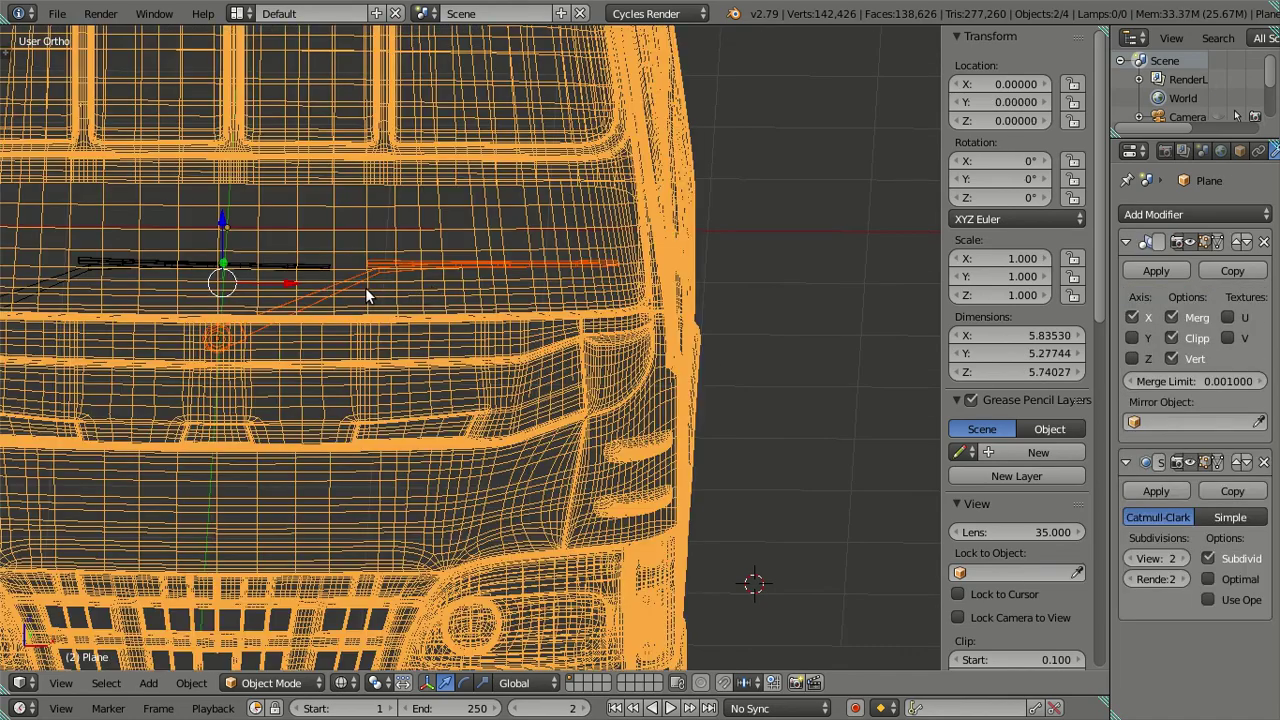
pyautogui.press('a')
pyautogui.rightClick(358, 272)
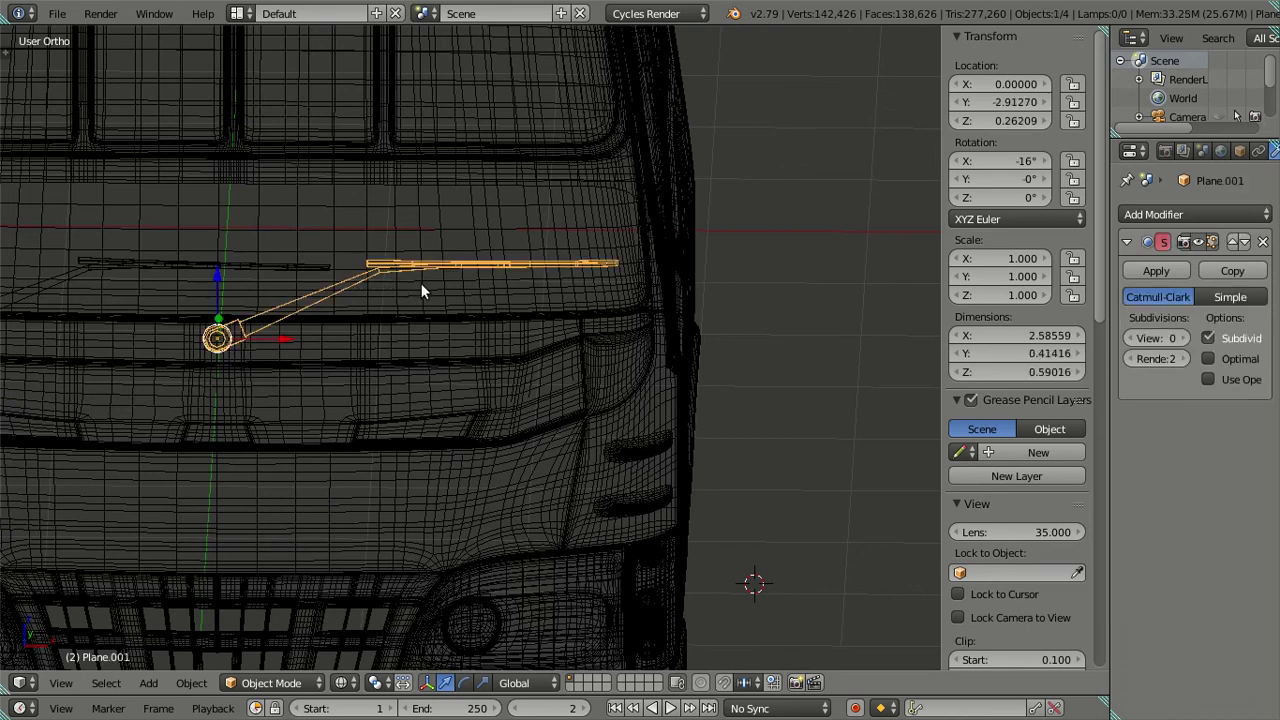
pyautogui.click(1185, 338)
pyautogui.click(1185, 338)
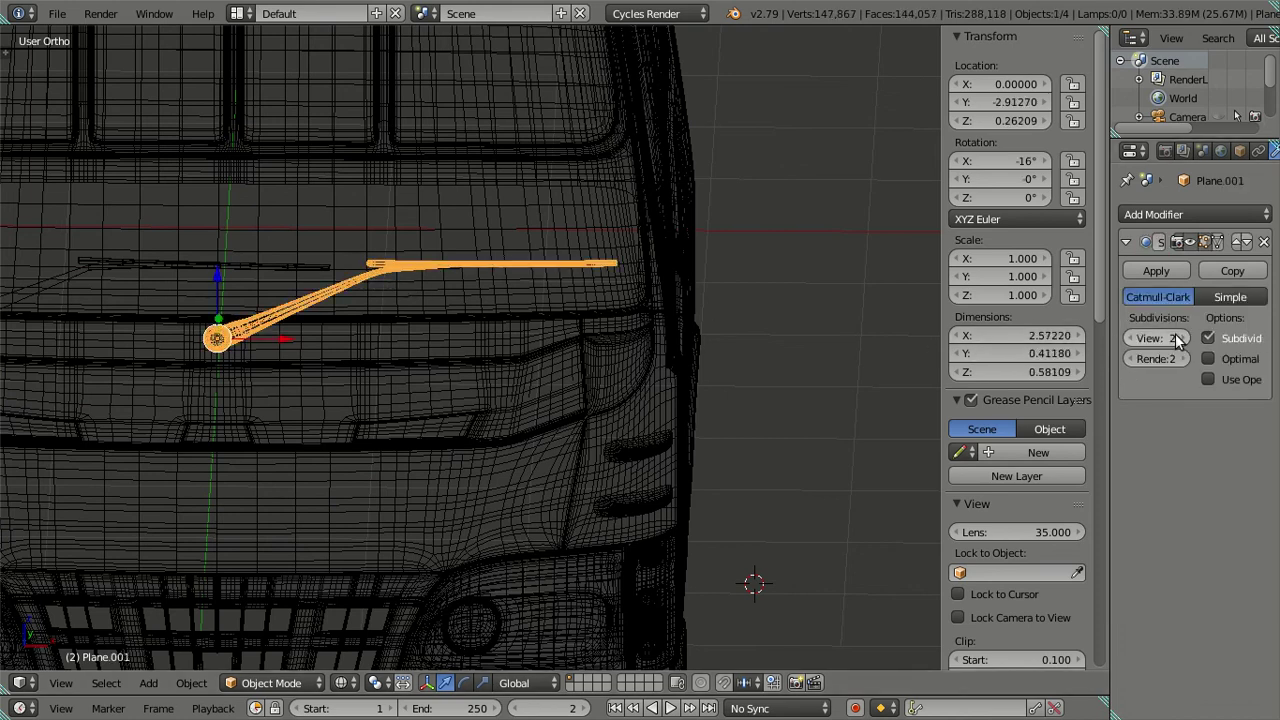
# Step: Set the other wiper Plane.003's Subsurf viewport level to 2 and return to solid shading
pyautogui.rightClick(281, 263)
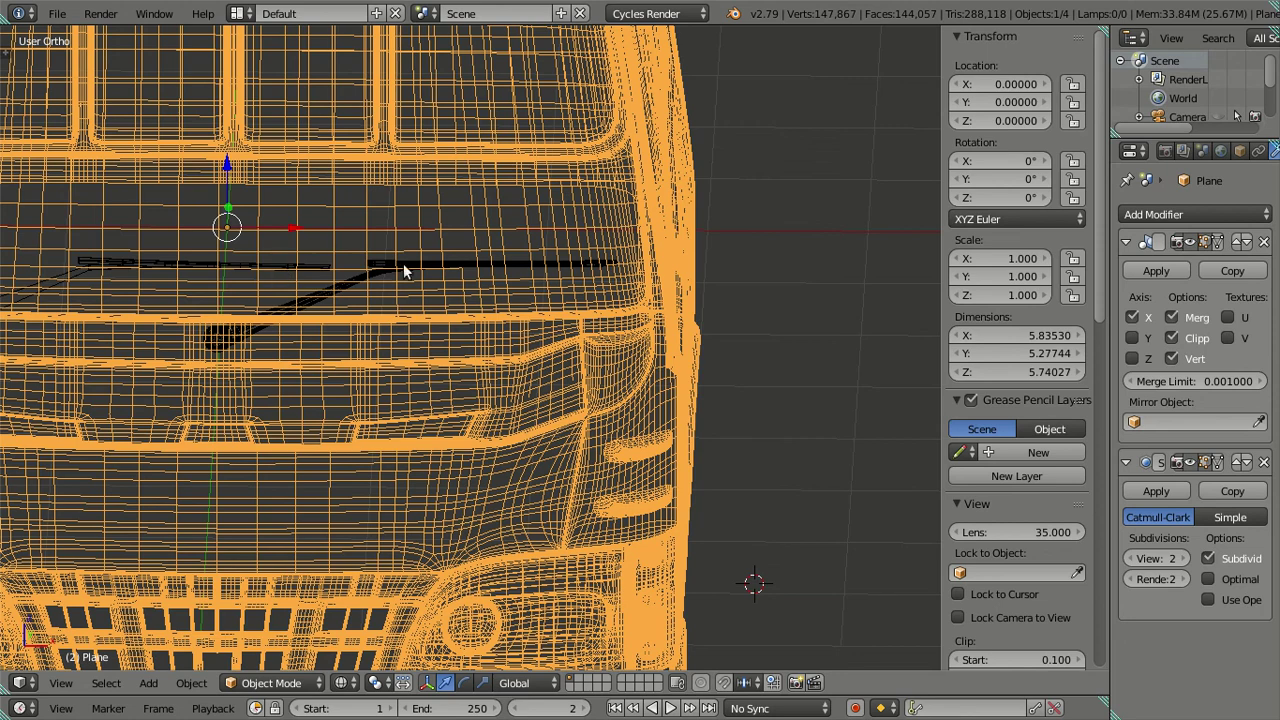
pyautogui.rightClick(278, 265)
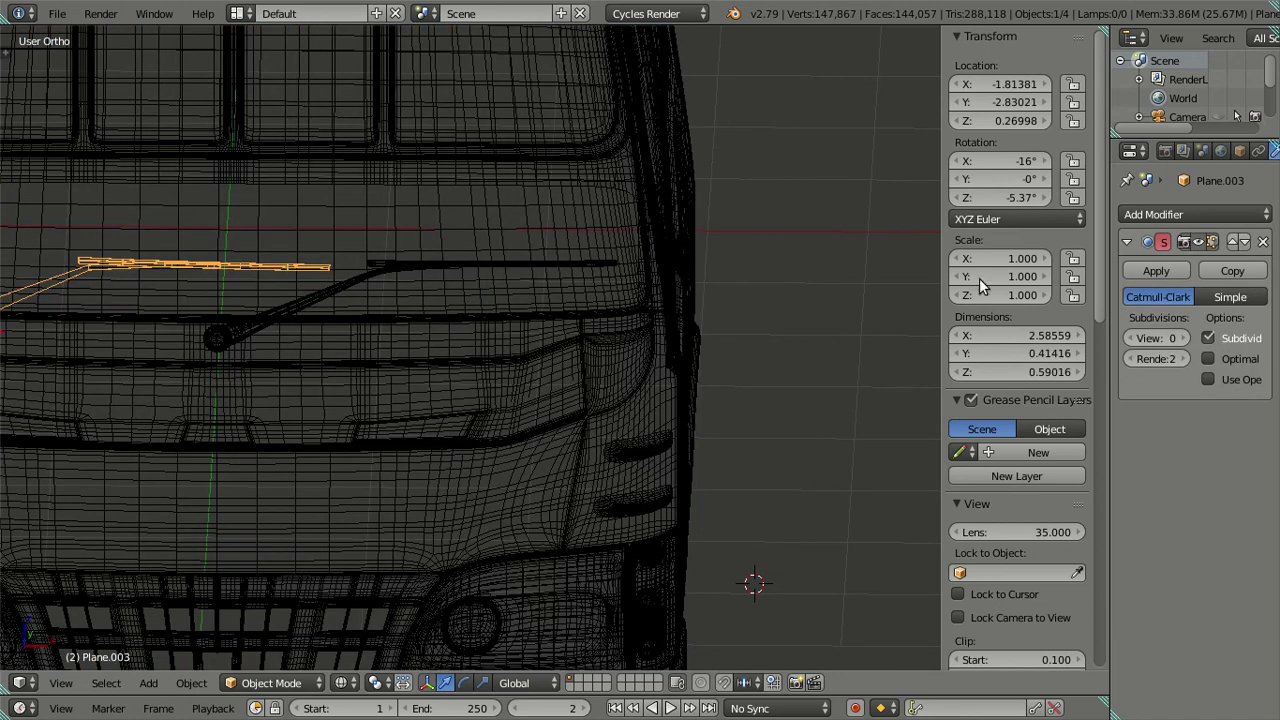
pyautogui.click(1185, 338)
pyautogui.click(1185, 338)
pyautogui.press('z')
pyautogui.scroll(-3, 698, 300)
pyautogui.moveTo(686, 340)
pyautogui.mouseDown(button='middle')
pyautogui.moveTo(585, 368)
pyautogui.moveTo(534, 349)
pyautogui.moveTo(500, 360)
pyautogui.moveTo(489, 346)
pyautogui.moveTo(457, 380)
pyautogui.mouseUp(button='middle')
# Step: Look through the scene camera and reposition the truck within the camera frame
pyautogui.press('n')
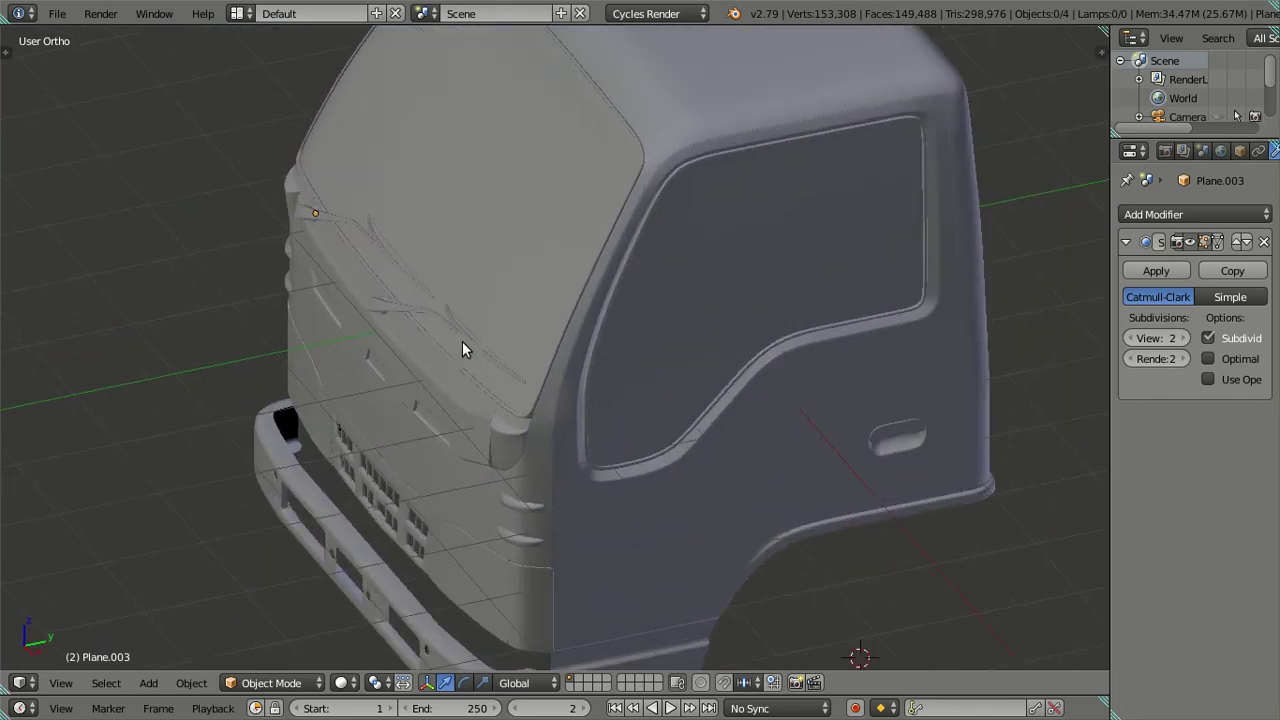
pyautogui.press('KP_0')
pyautogui.scroll(4, 545, 327)
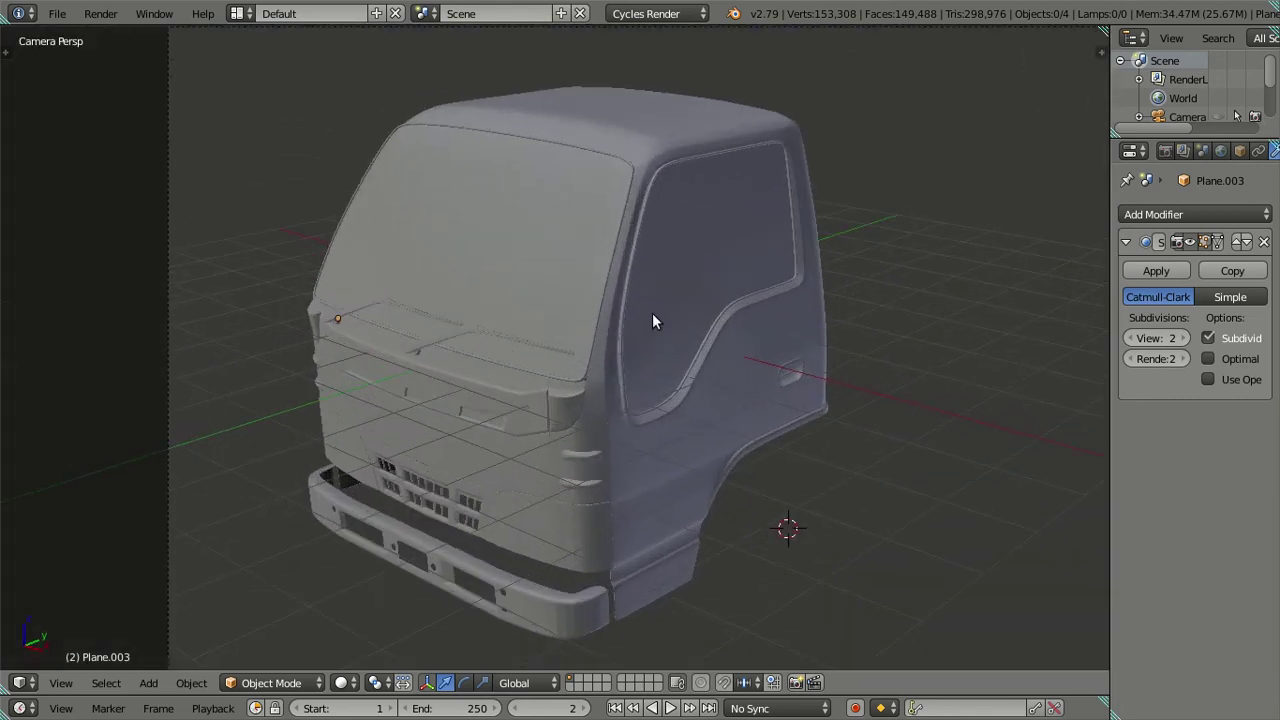
pyautogui.press('n')
pyautogui.moveTo(602, 308)
pyautogui.keyDown('shift'); pyautogui.mouseDown(button='middle')
pyautogui.moveTo(529, 320)
pyautogui.moveTo(587, 323)
pyautogui.mouseUp(button='middle'); pyautogui.keyUp('shift')
pyautogui.scroll(-2, 545, 318)
pyautogui.scroll(2, 528, 322)
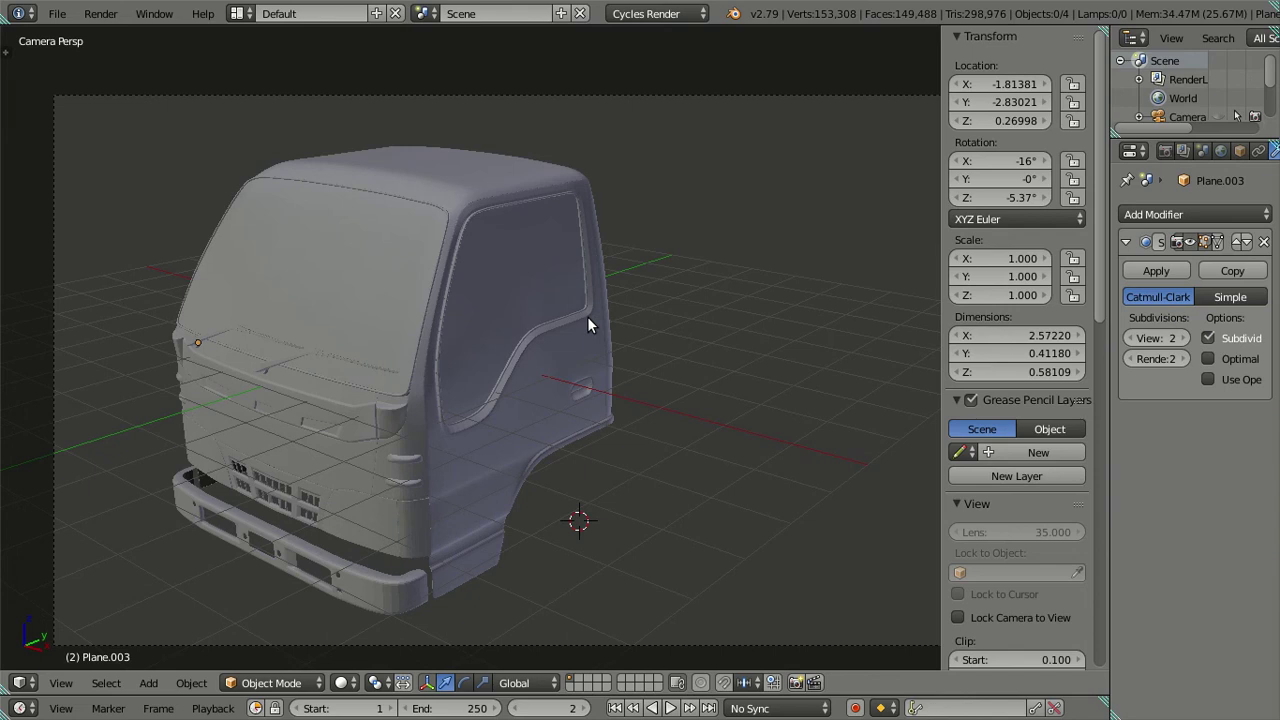
pyautogui.press('n')
pyautogui.scroll(-1, 588, 315)
pyautogui.moveTo(701, 318)
pyautogui.keyDown('shift'); pyautogui.mouseDown(button='middle')
pyautogui.moveTo(566, 322)
pyautogui.moveTo(620, 314)
pyautogui.mouseUp(button='middle'); pyautogui.keyUp('shift')
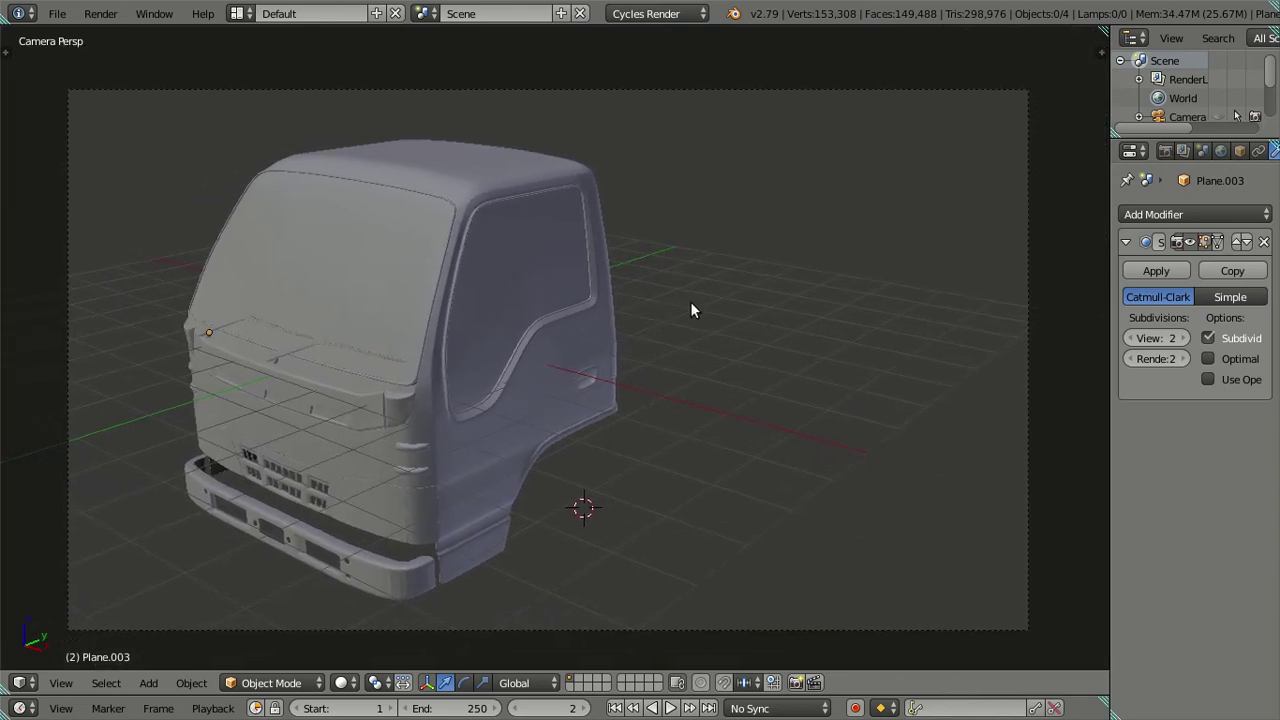
# Step: Save over Isuzu ELF NKR 71.blend and exit window fullscreen
pyautogui.hotkey('ctrl', 's')
pyautogui.click(771, 308)
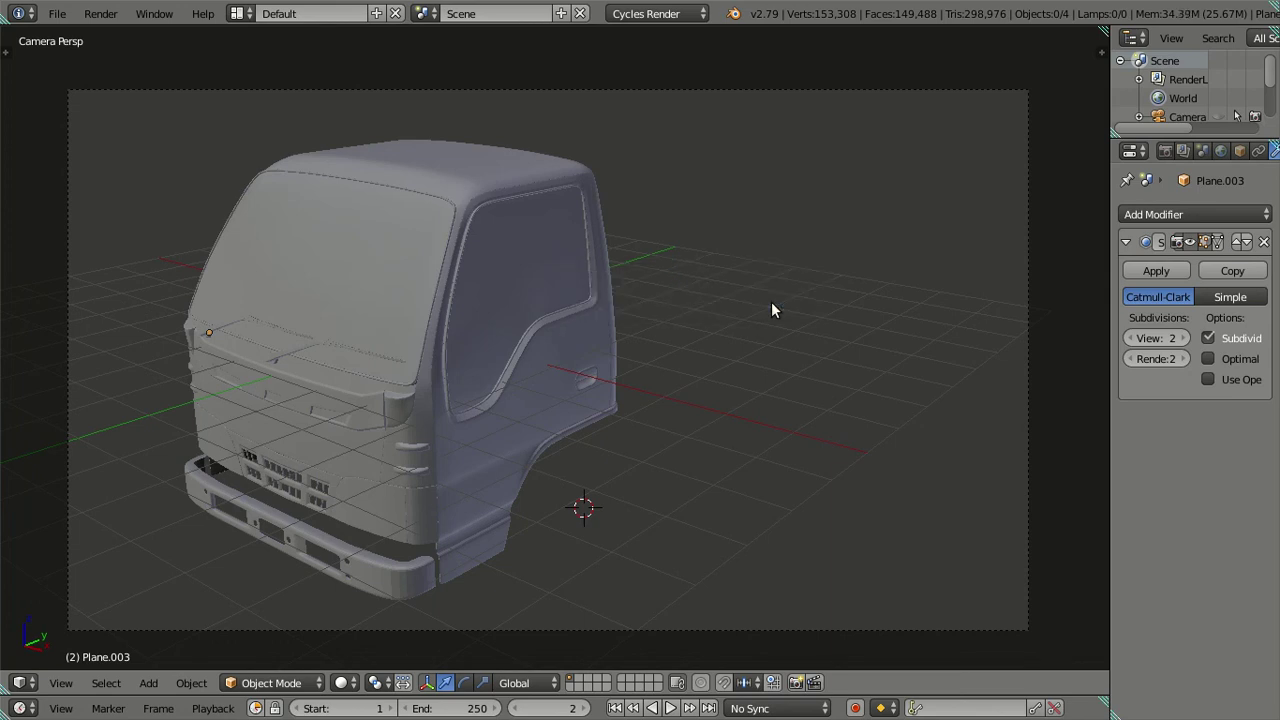
pyautogui.click(154, 13)
pyautogui.click(165, 55)
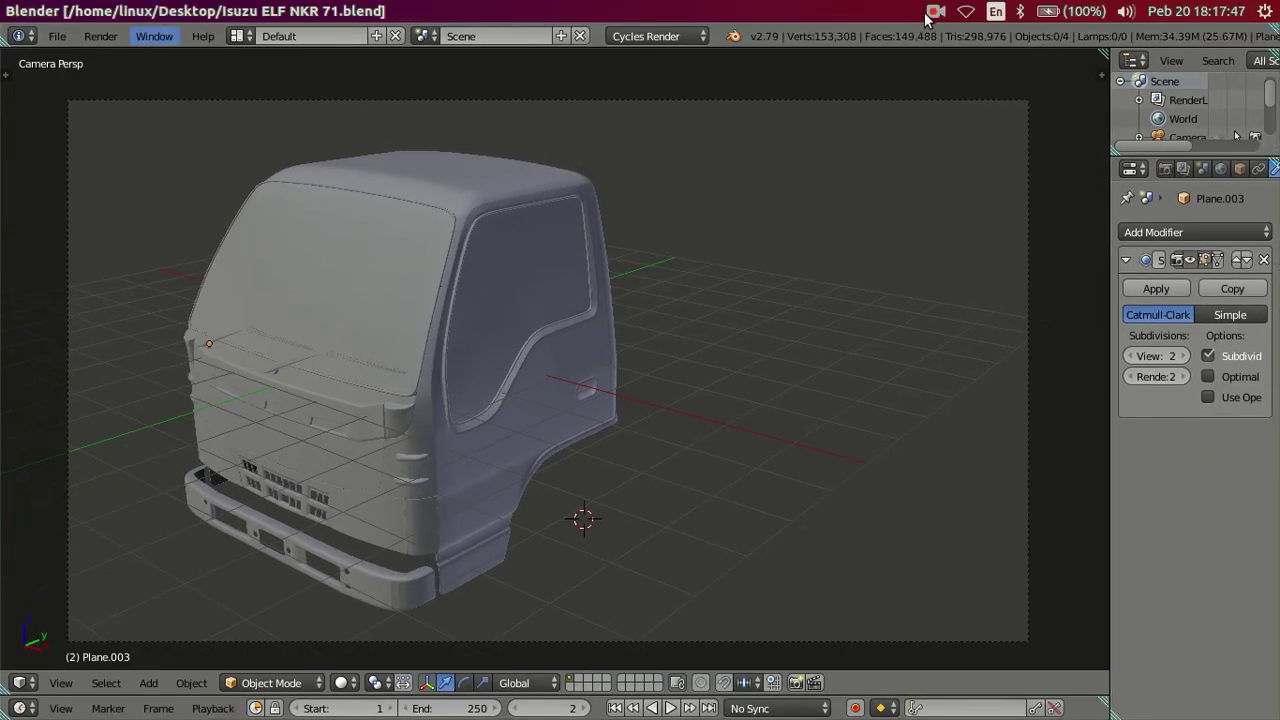